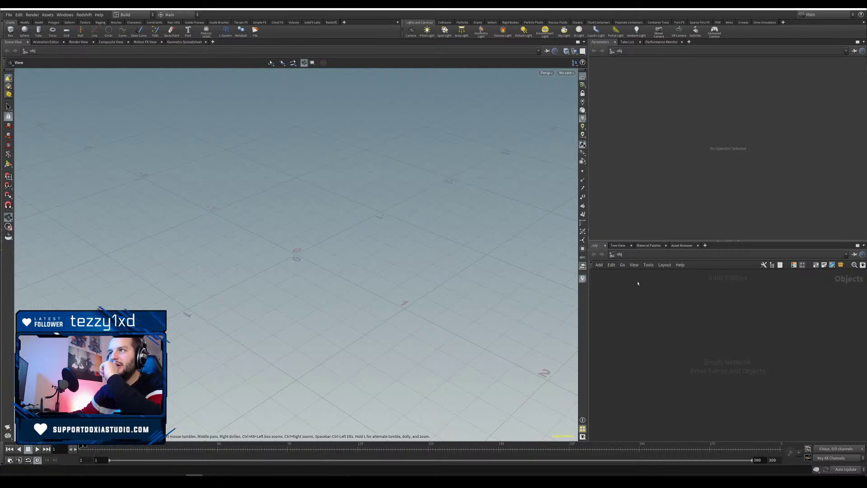
Step: Switch to Character Creator and open the Human Anatomy avatar templates in the content library
click(330, 481)
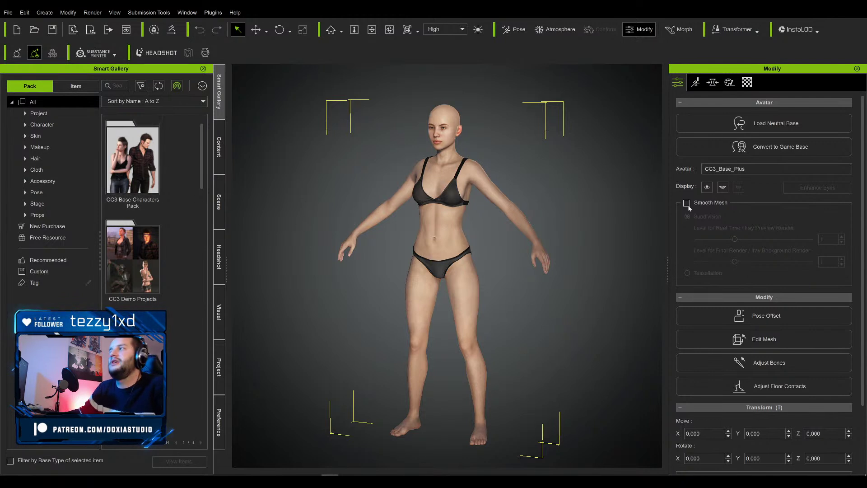
click(221, 143)
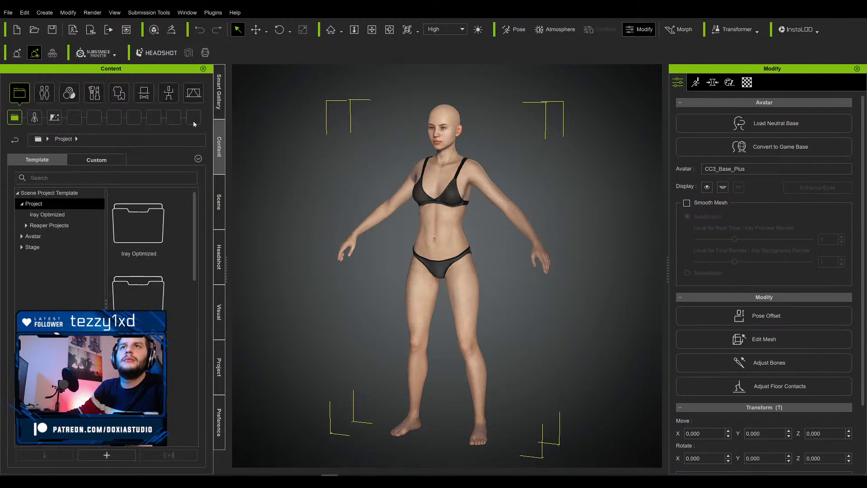
click(34, 237)
click(21, 236)
click(35, 247)
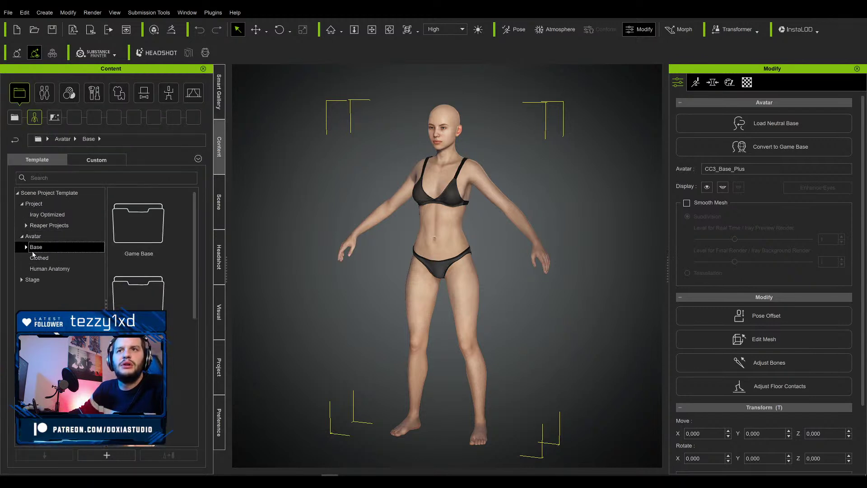
click(47, 269)
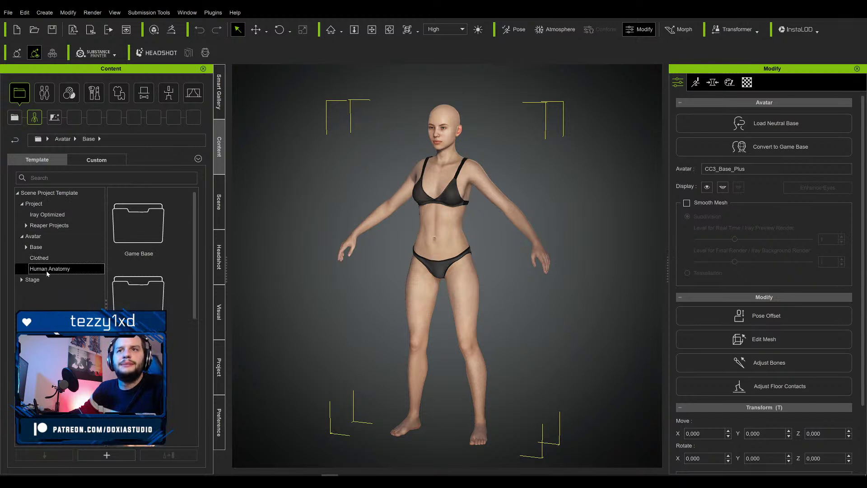
Step: Replace the female base character with the male athletic Human Anatomy avatar, using the Replace All option
scroll(193, 261, down, 2)
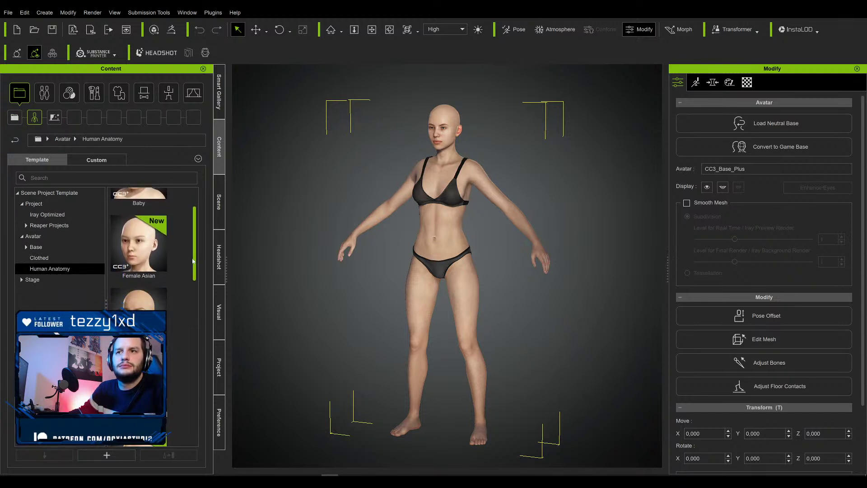
drag(193, 261, 199, 335)
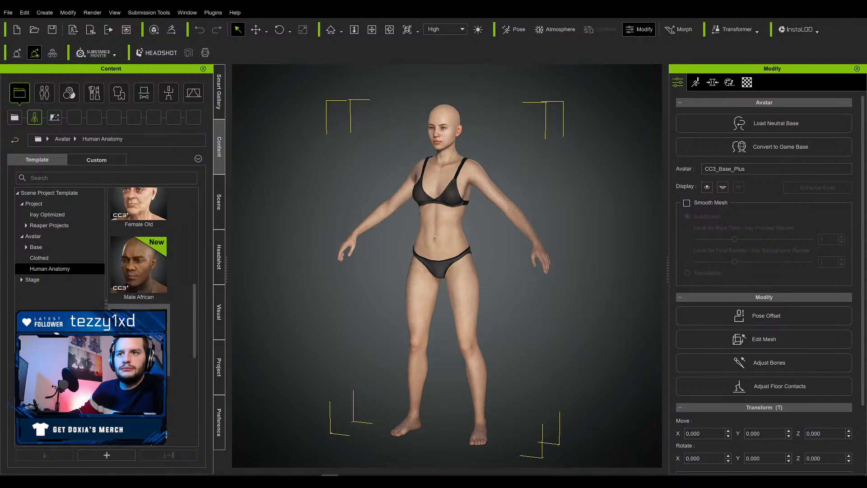
double_click(141, 340)
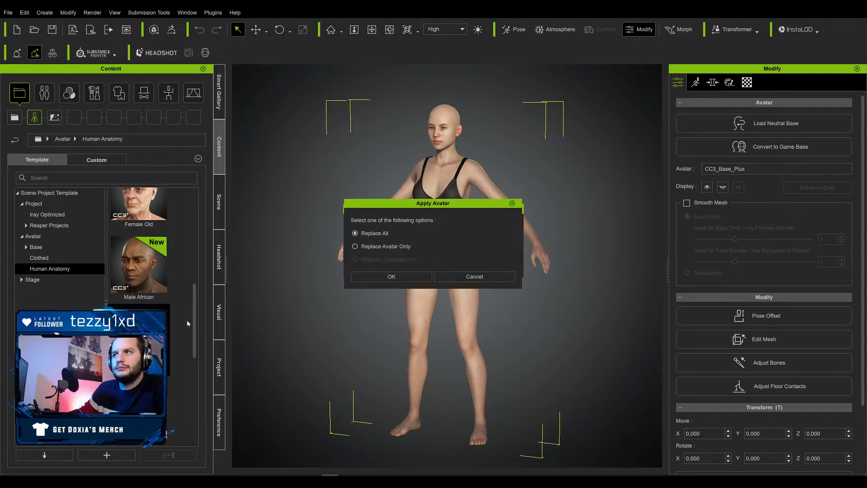
click(373, 276)
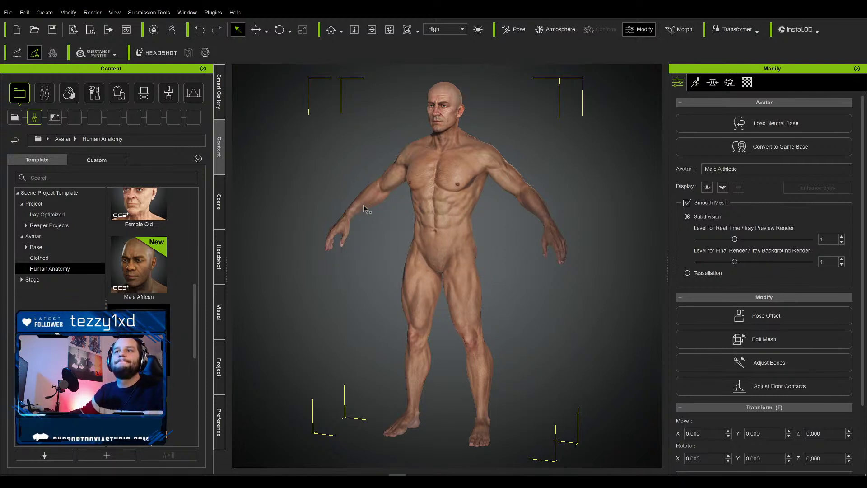
right_drag(466, 230, 495, 226)
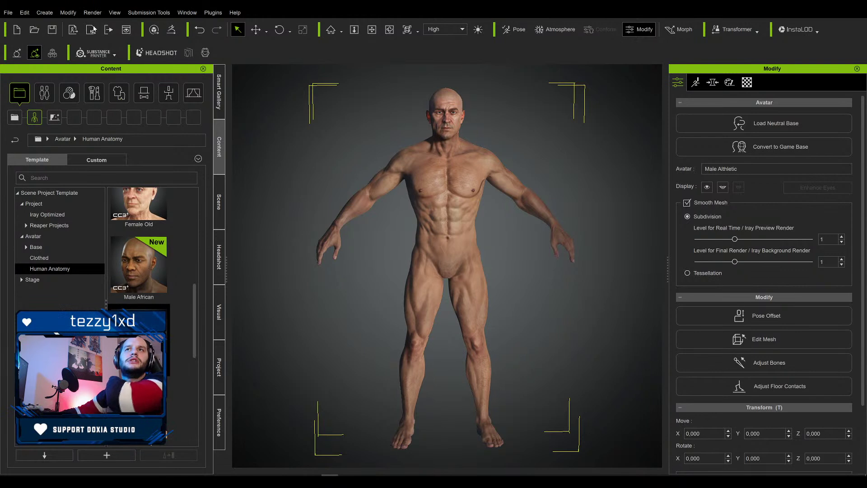
Step: Set up an FBX (Clothed Character) export with the Maya preset and the Mesh and Motion option
click(8, 13)
mouse_move(68, 92)
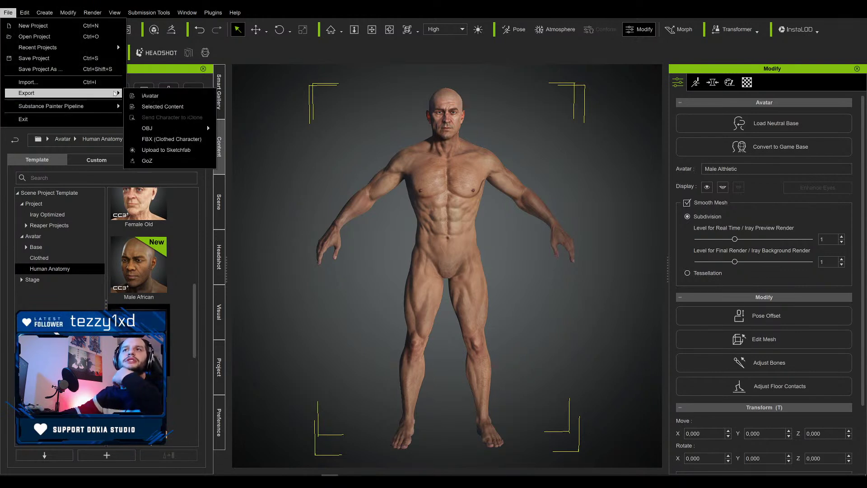
click(205, 139)
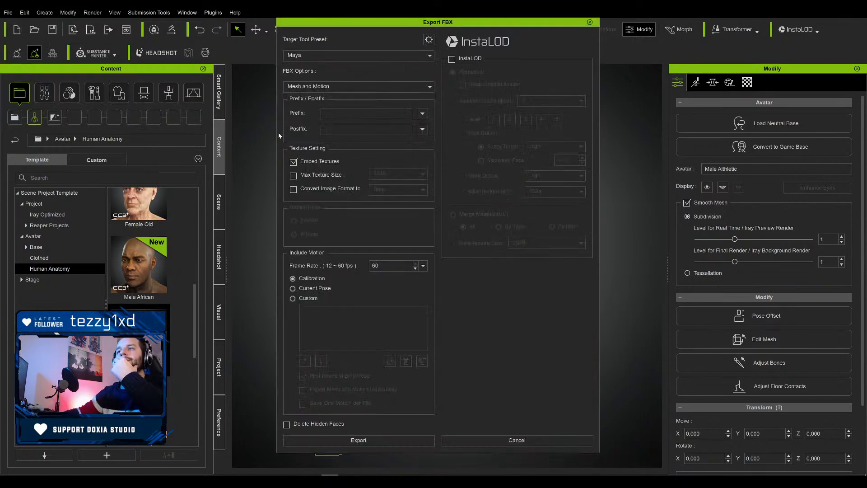
click(341, 56)
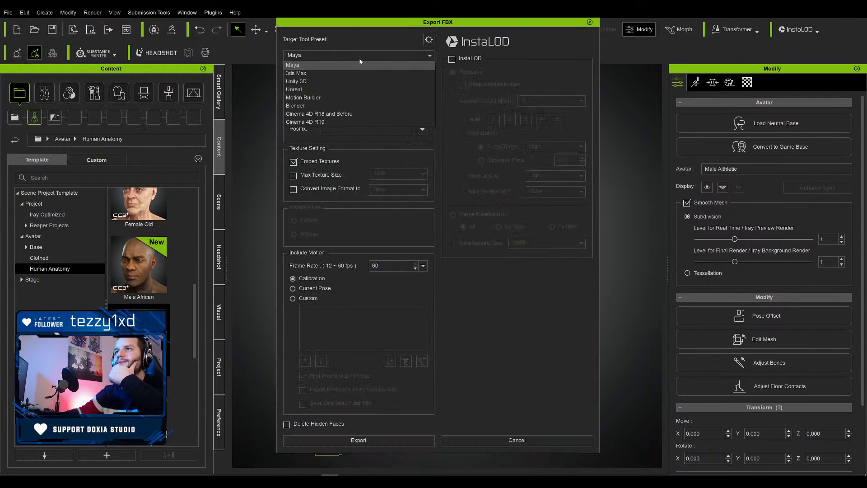
click(359, 61)
click(407, 87)
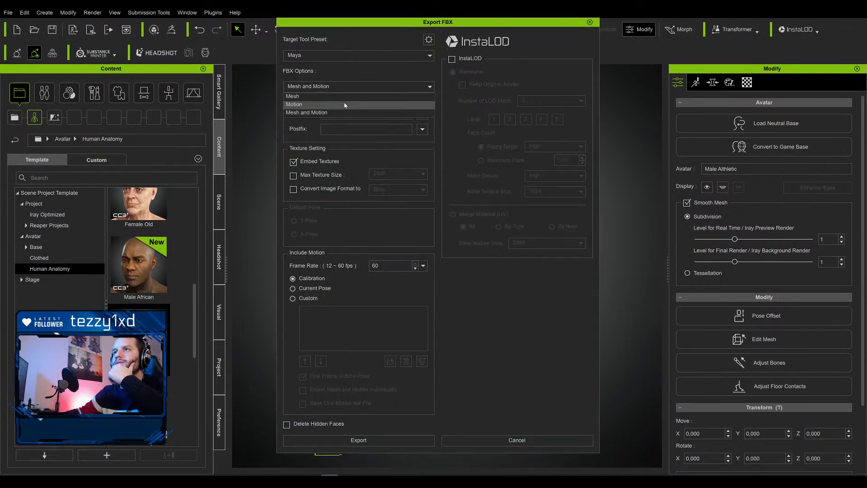
click(375, 114)
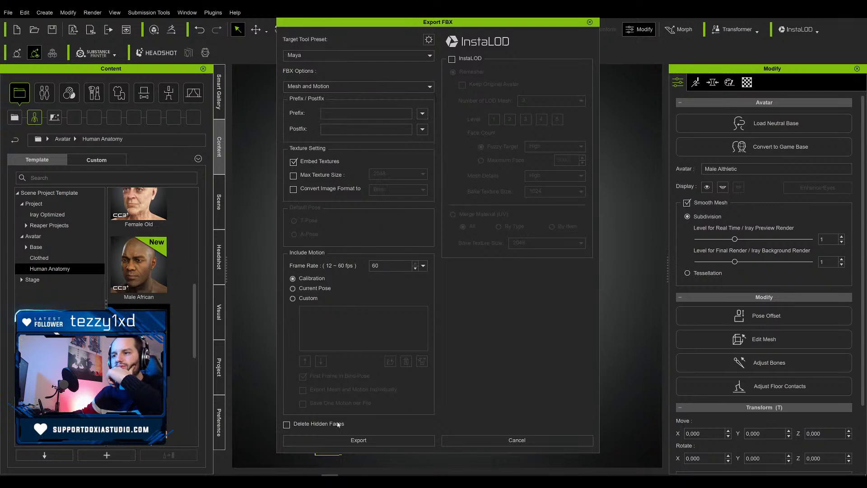
Step: Start the FBX export and choose the Patreon/2020/12-10 folder as the save location
click(377, 442)
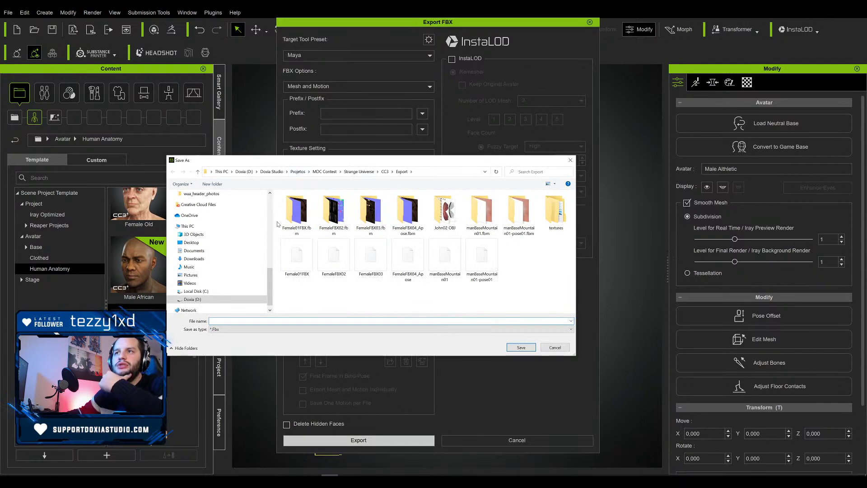
scroll(269, 226, up, 5)
click(221, 210)
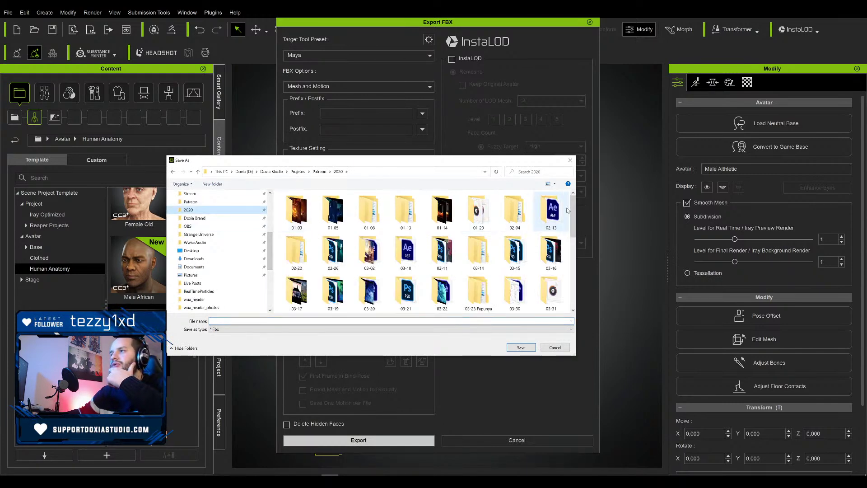
drag(572, 213, 565, 315)
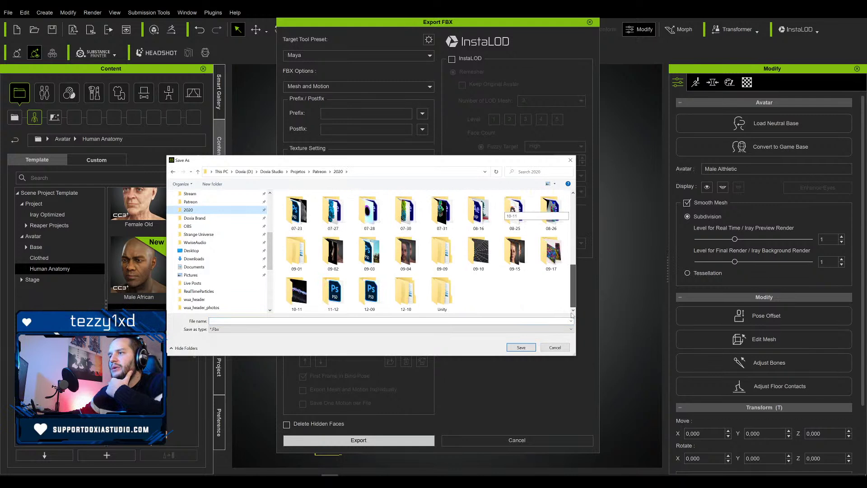
double_click(407, 295)
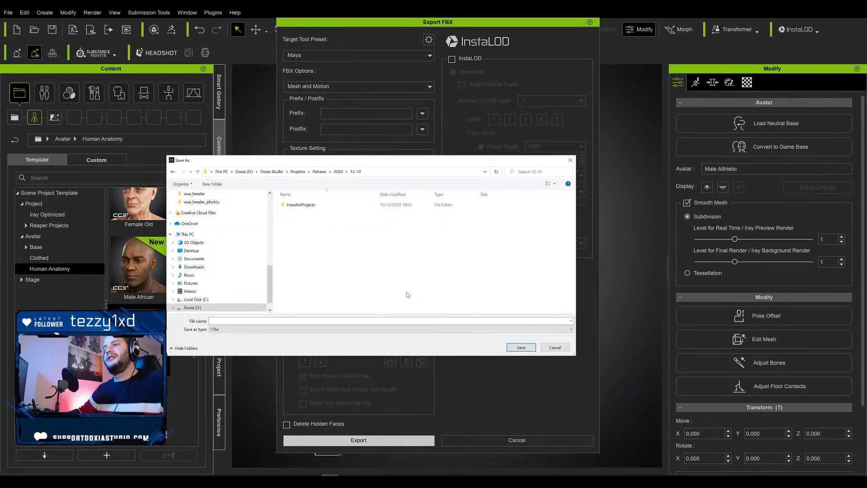
Step: Create a folder named CC3 in 12-10 and save the exported character in it as Man01FBX
click(212, 184)
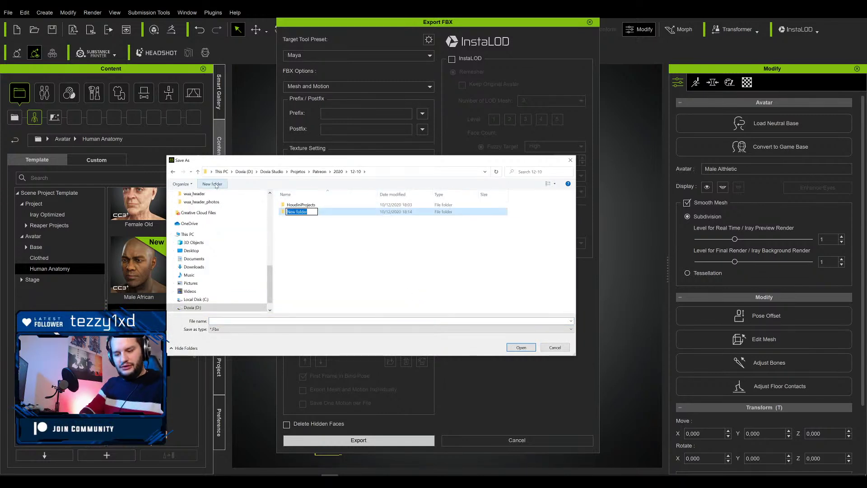
text(CC3)
key(Return)
key(Return)
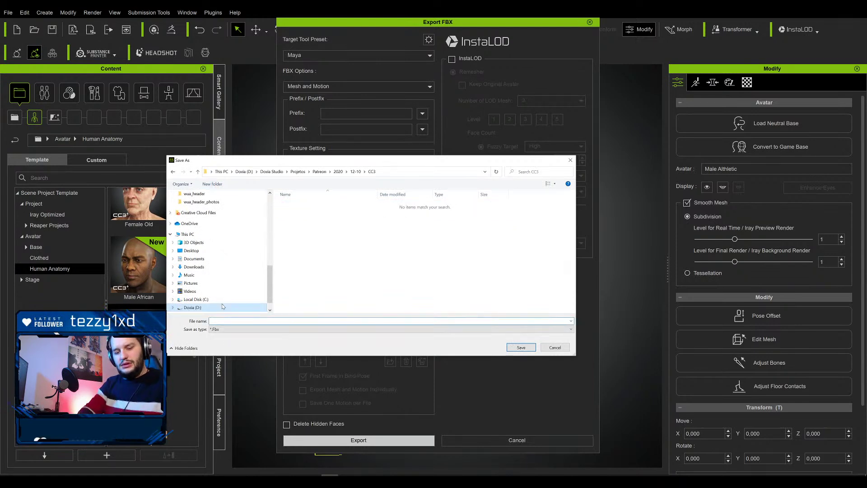
text(Man01FB)
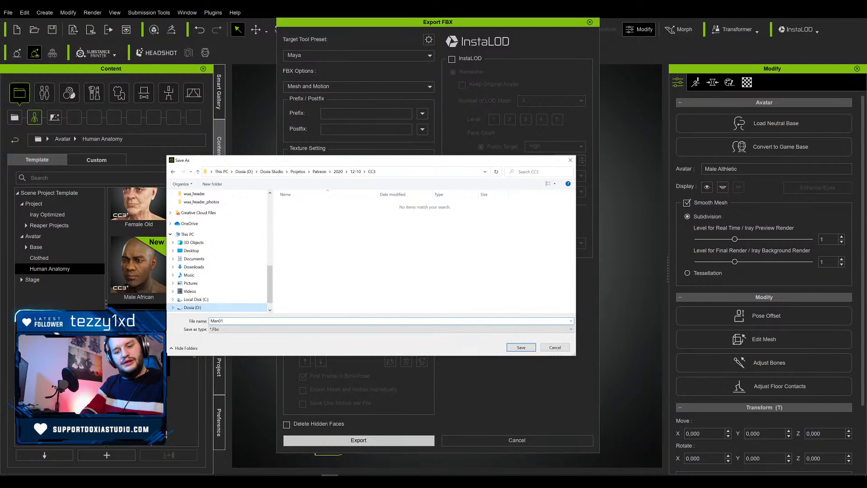
text(X)
key(Return)
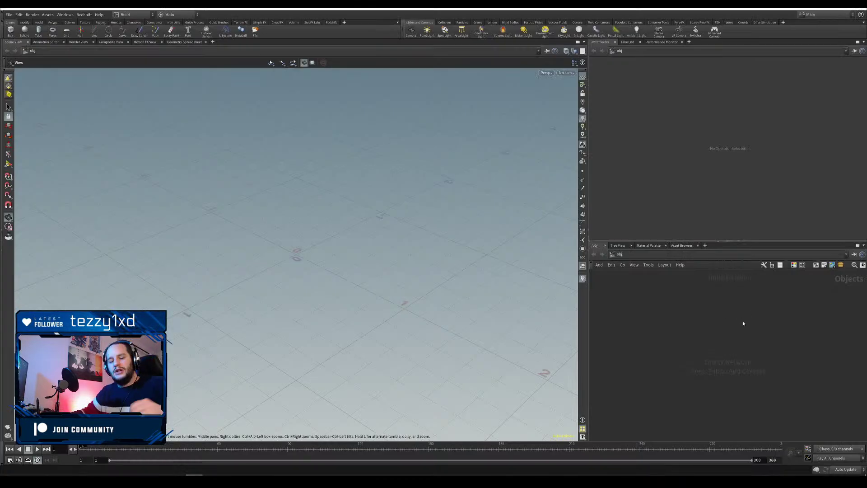
Step: Switch to Houdini and add a Geometry node to the empty object network
key(Tab)
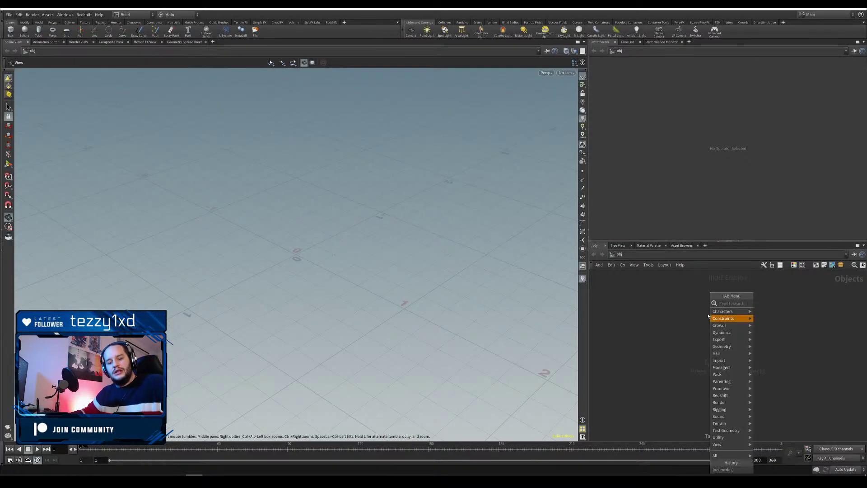
text(geo)
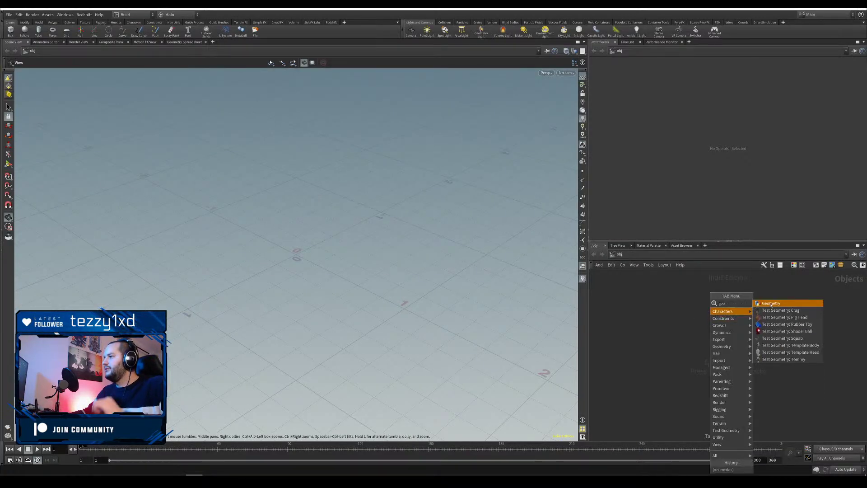
click(771, 303)
click(689, 303)
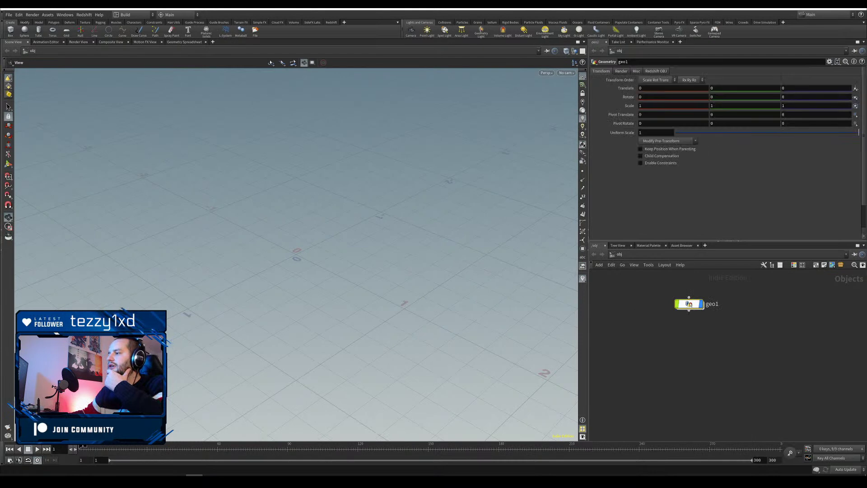
Step: Rename the geometry node to Char and go inside it
double_click(711, 304)
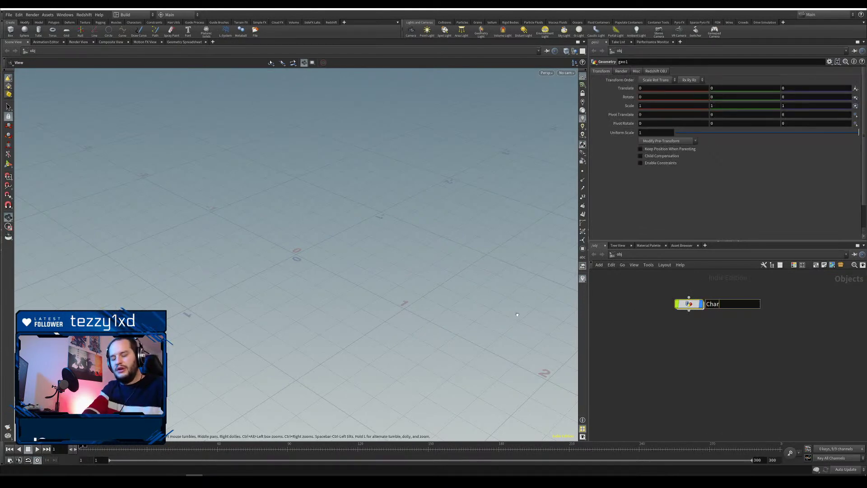
text(Chara)
key(BackSpace)
key(Return)
key(i)
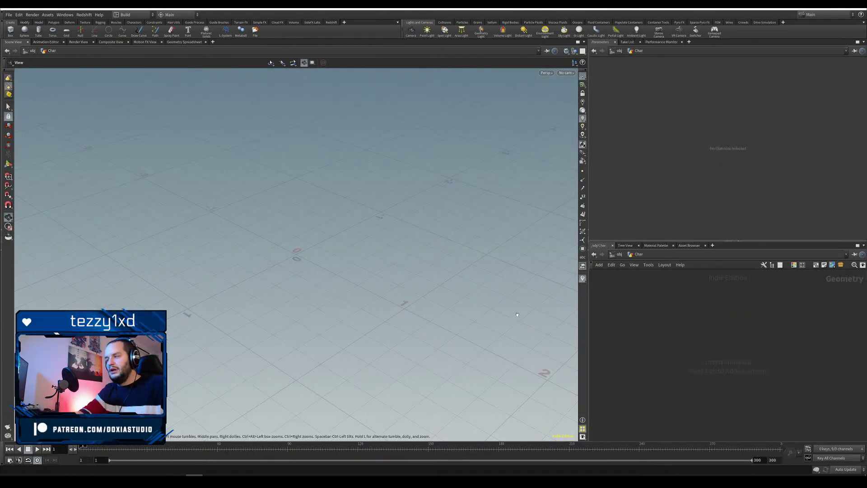
key(Tab)
text(fb)
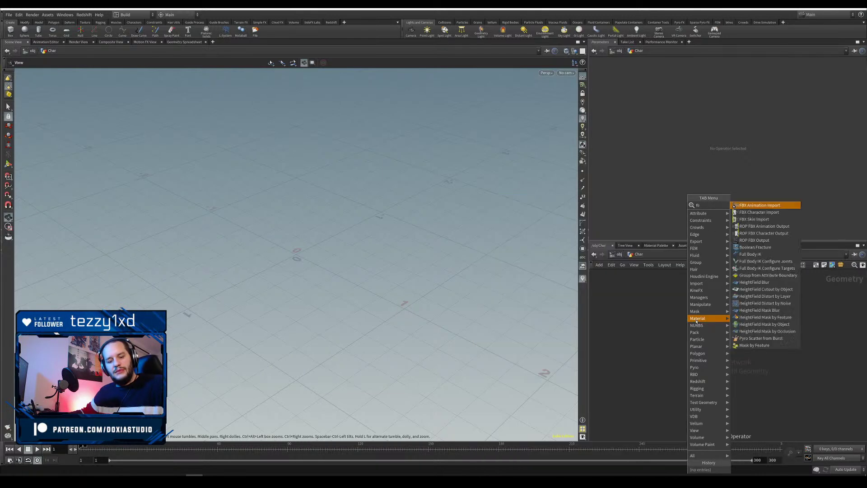
text(x a)
key(Down)
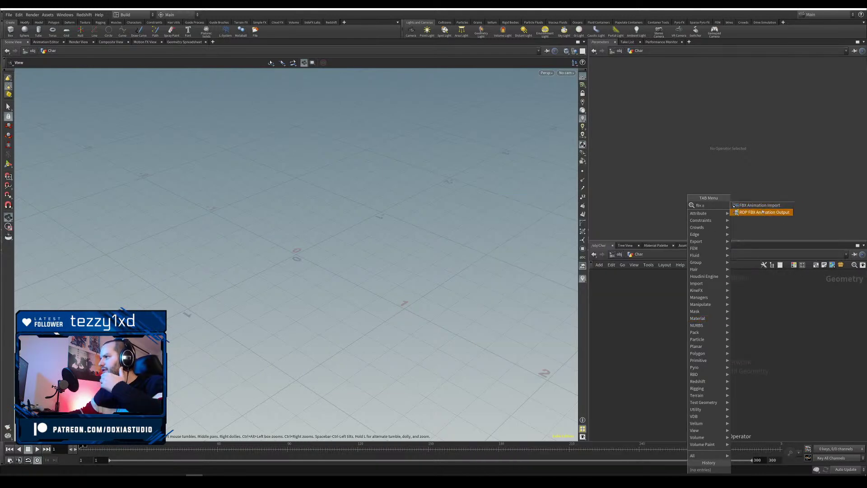
key(Escape)
Step: Add an FBX Character Import node to the Char network
key(Tab)
text(fbx)
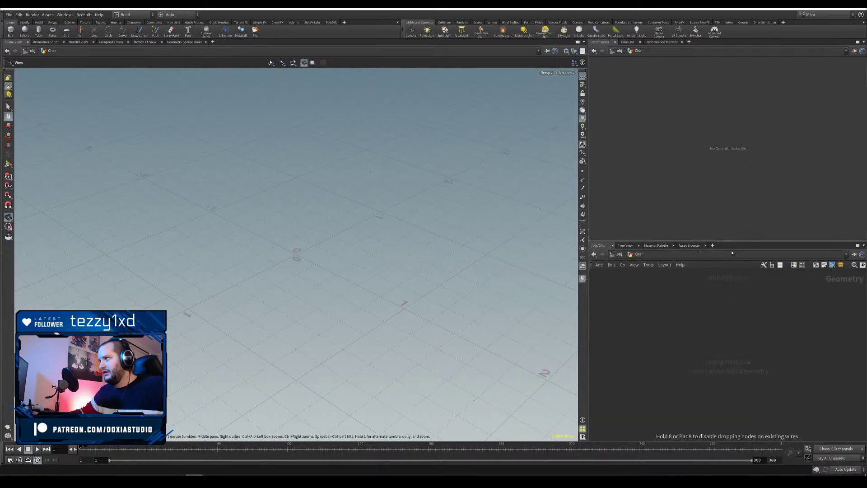
key(Escape)
click(675, 312)
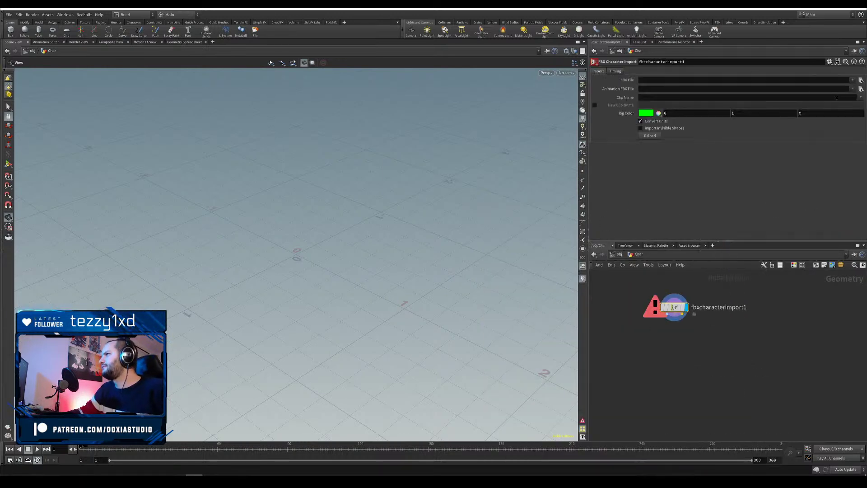
Step: Load Man01FBX.fbx from the 12-10/CC3 folder as the import node's FBX file
click(861, 80)
double_click(487, 230)
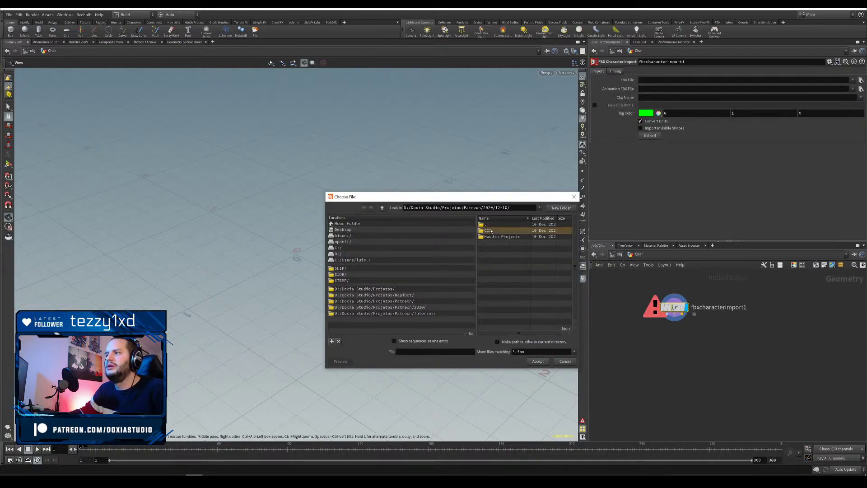
double_click(445, 233)
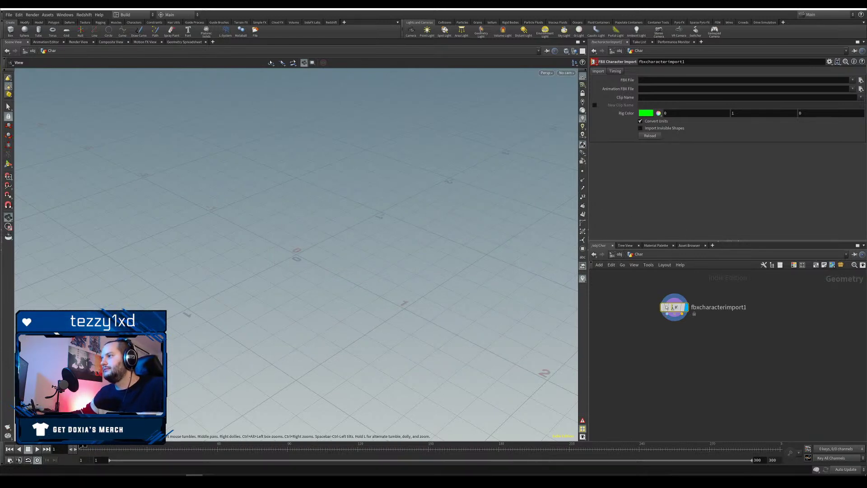
drag(666, 308, 656, 309)
Step: Examine the imported character in the viewport from several angles, framing the full body
drag(362, 248, 273, 211)
right_drag(273, 210, 270, 203)
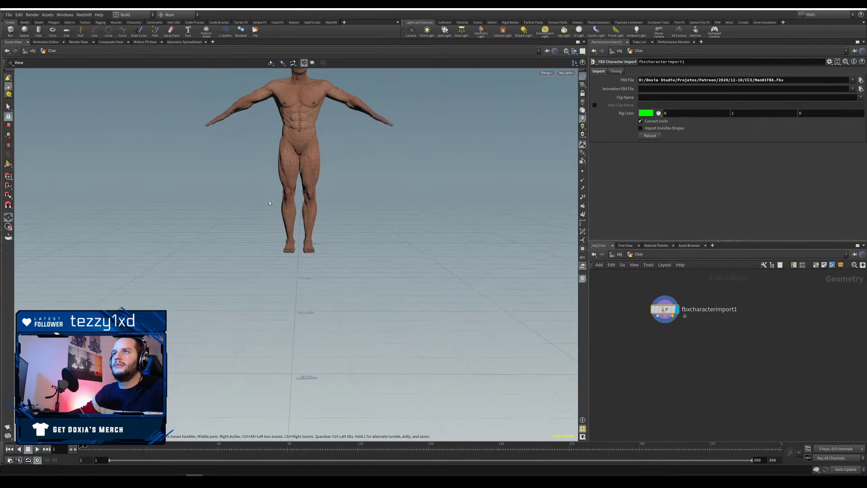
middle_drag(270, 203, 267, 296)
drag(267, 296, 264, 315)
right_drag(265, 315, 282, 267)
middle_drag(283, 266, 314, 345)
drag(314, 345, 311, 271)
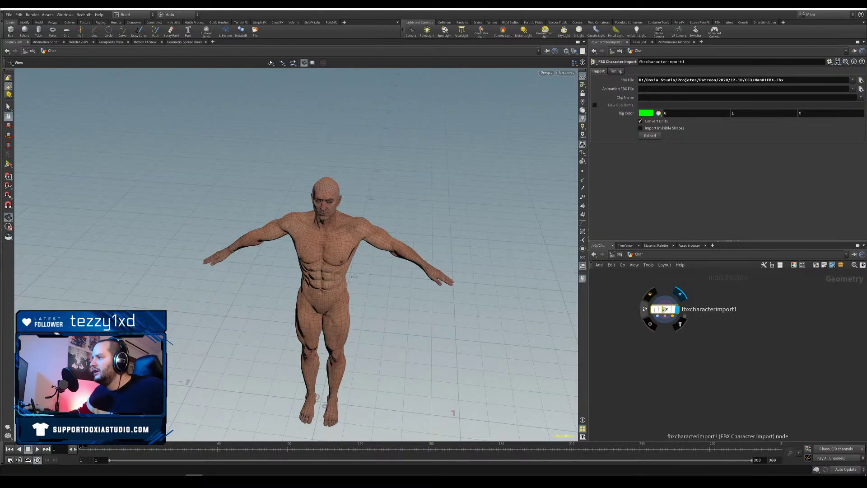
drag(668, 303, 674, 294)
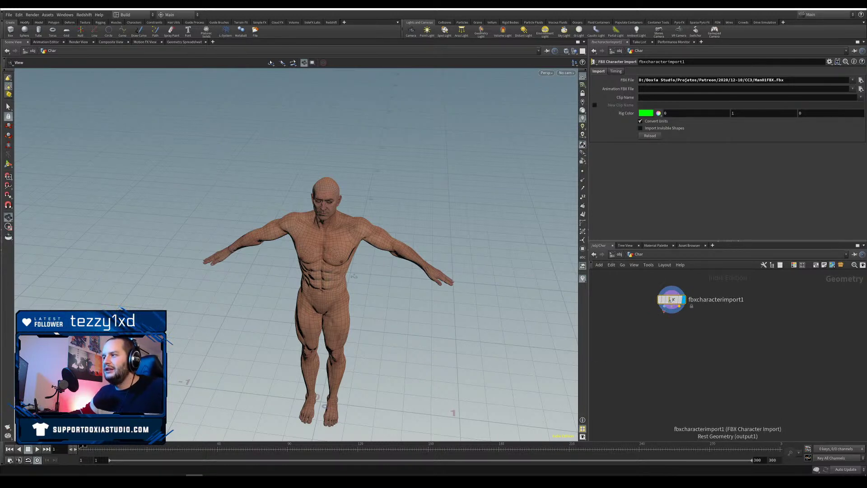
key(Tab)
key(Tab)
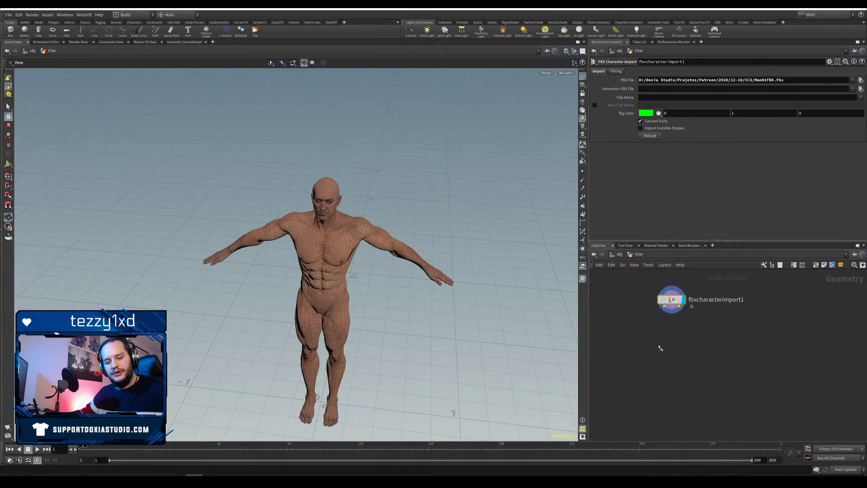
key(b)
key(o)
key(e)
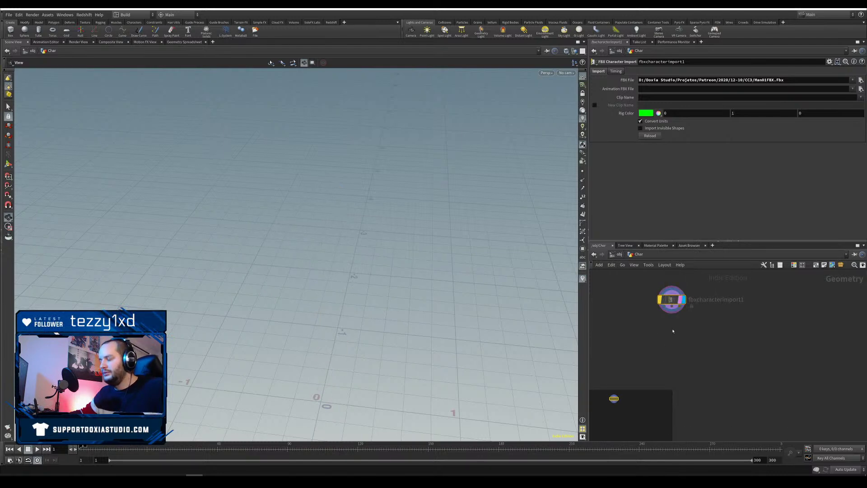
key(o)
key(b)
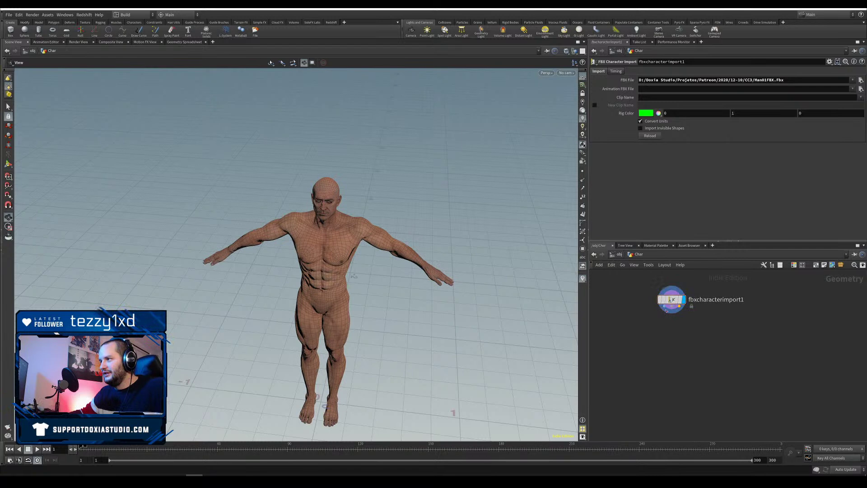
Step: Add a Bone Deform node below the FBX Character Import node, wired to its three outputs, and align it underneath
key(Tab)
text(bone)
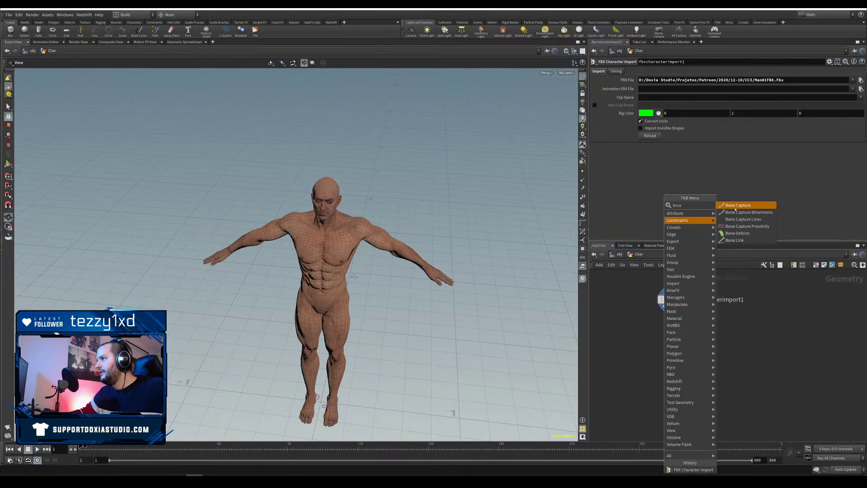
click(737, 233)
click(672, 344)
mouse_move(680, 343)
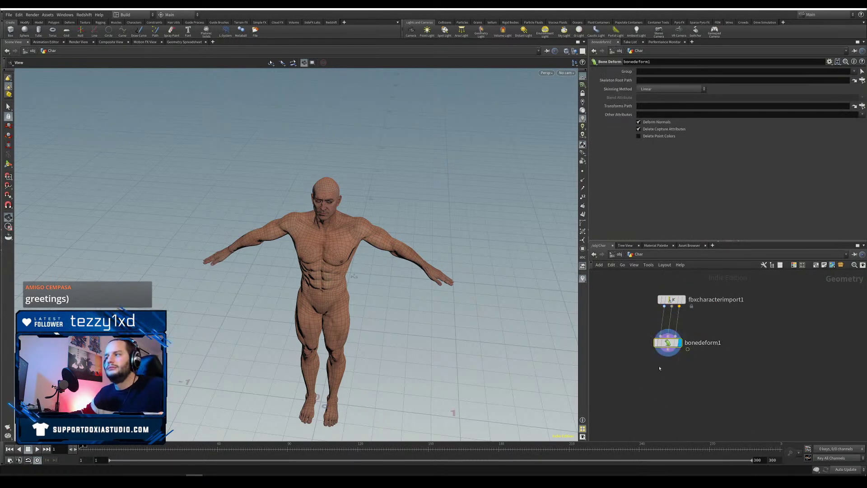
drag(667, 342, 672, 350)
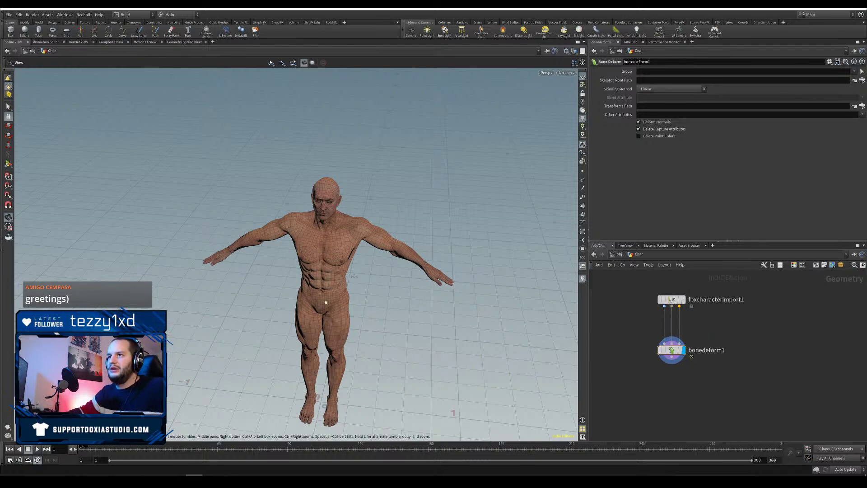
Step: Insert a Rig Pose node between the import node's third output and the Bone Deform node, and move it aside
drag(326, 302, 347, 281)
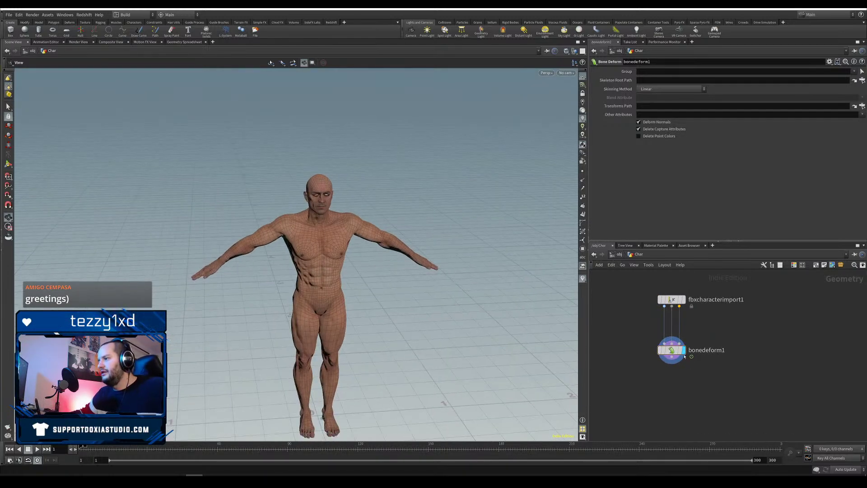
key(Tab)
text(ri)
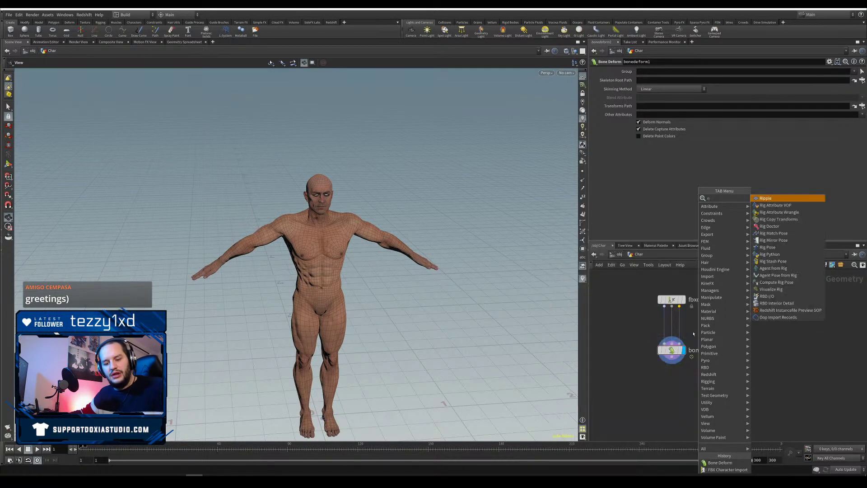
text(g)
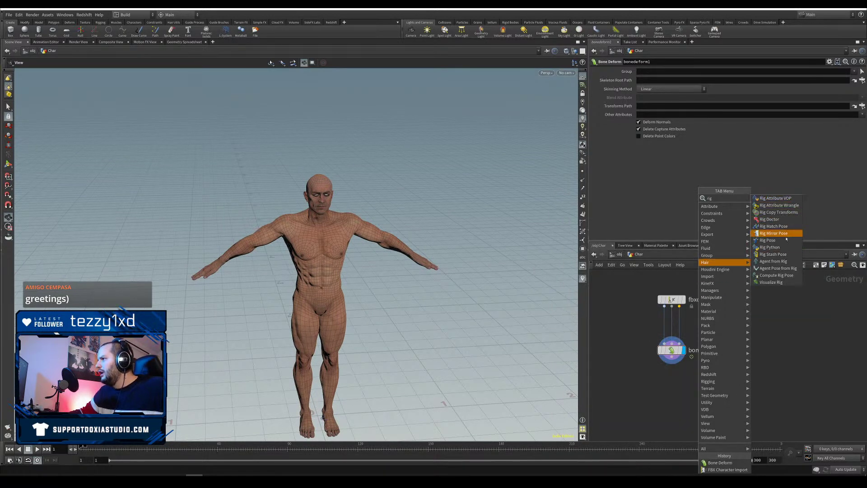
click(767, 240)
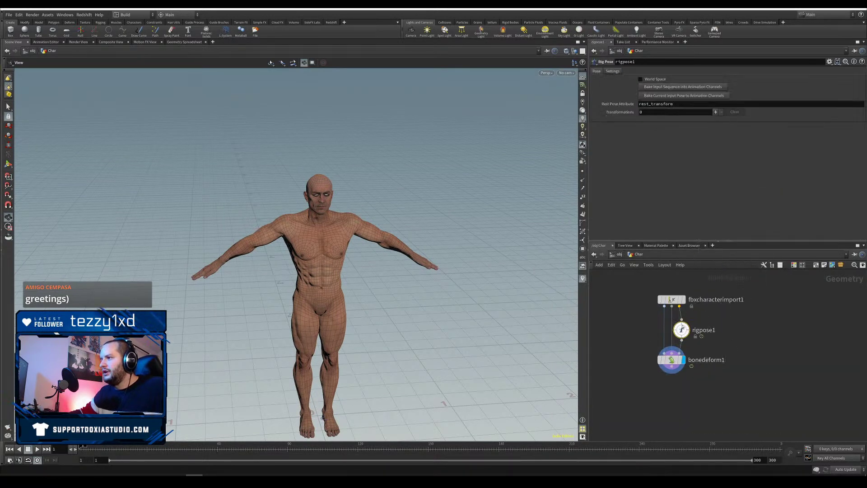
click(714, 327)
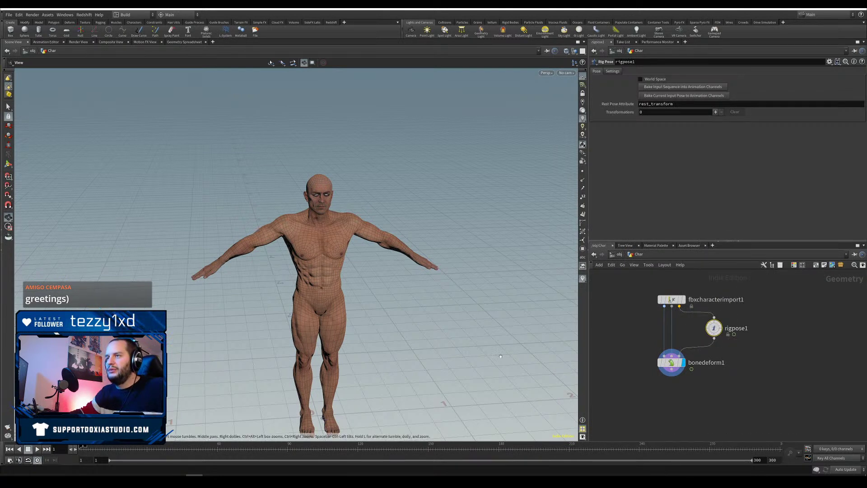
Step: Add a displayed Attribute Delete node below Bone Deform that removes the shop_materialpath primitive attribute, and space out the nodes
key(Tab)
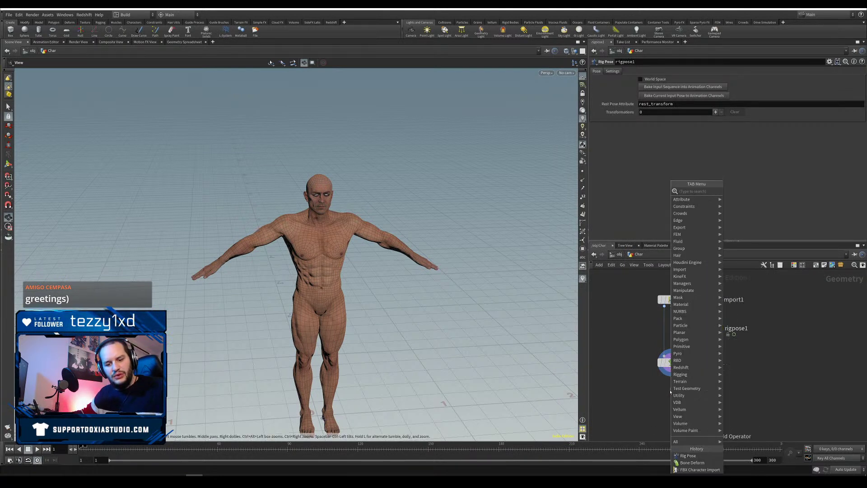
text(att)
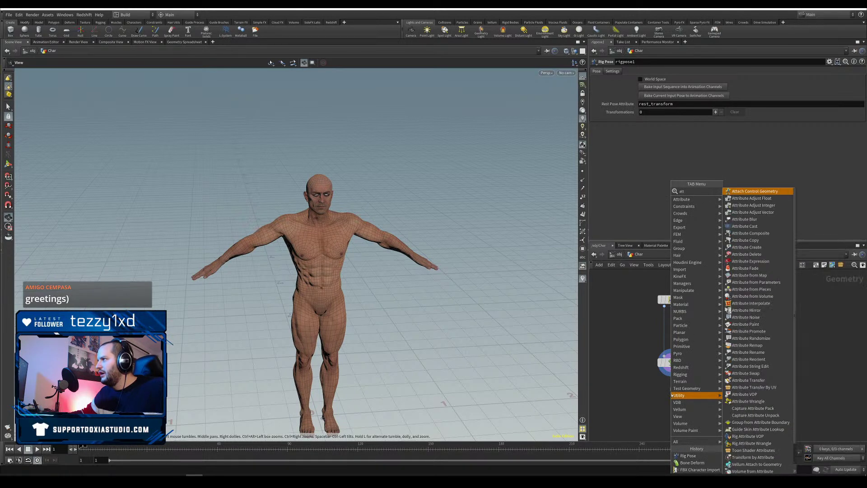
click(776, 255)
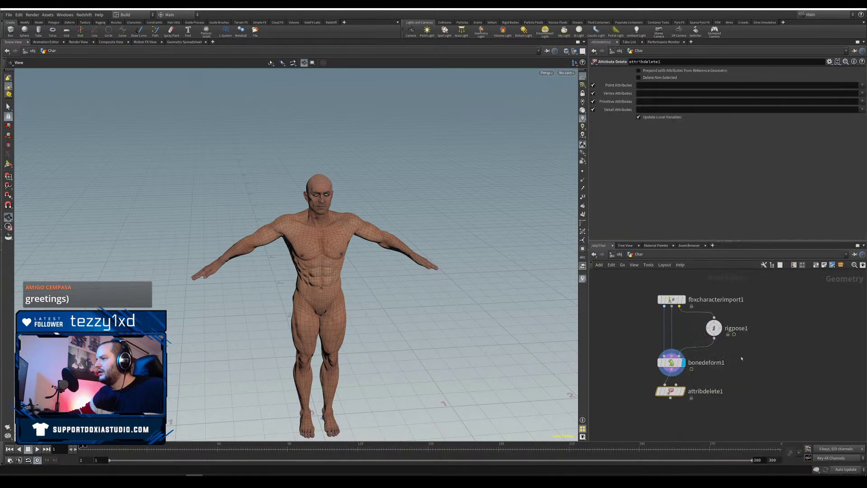
click(683, 391)
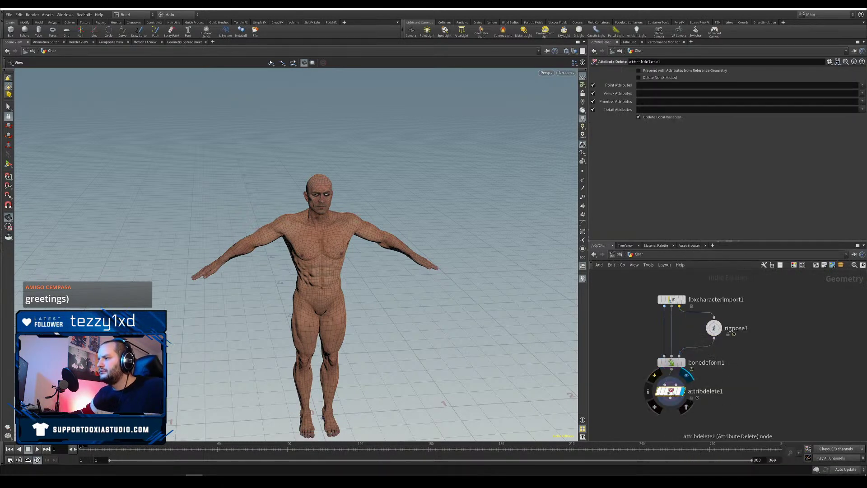
click(861, 101)
click(829, 109)
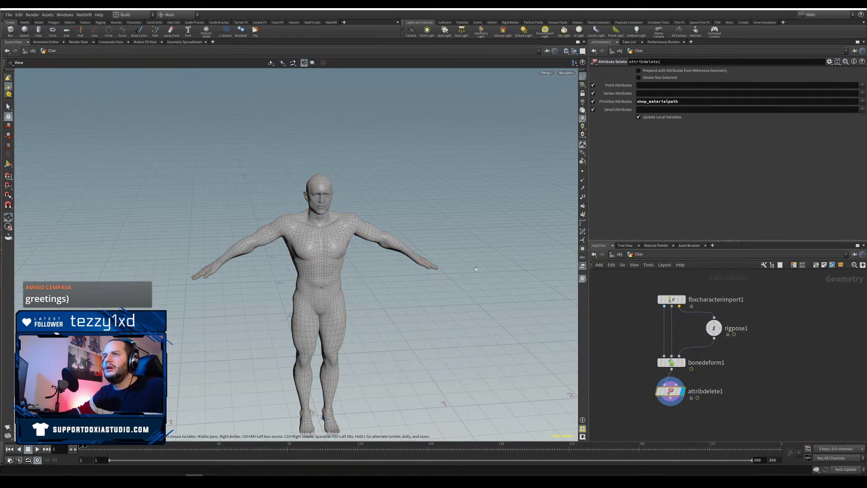
drag(307, 360, 338, 282)
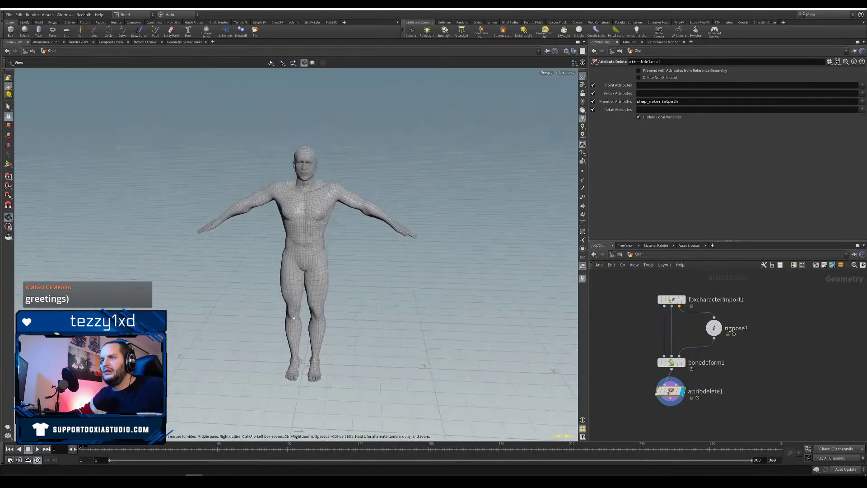
drag(671, 362, 671, 402)
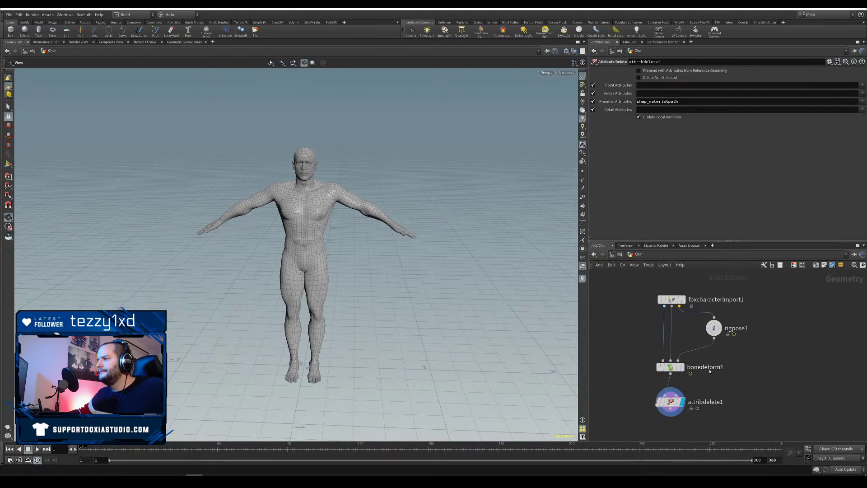
Step: Try showing the Rig Pose skeleton on its own and as a template over the displayed Attribute Delete mesh
click(713, 327)
click(723, 328)
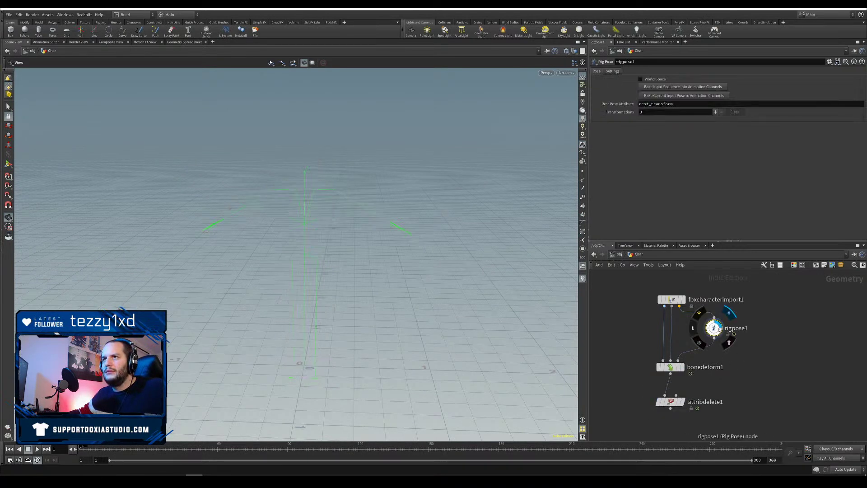
click(682, 400)
click(713, 337)
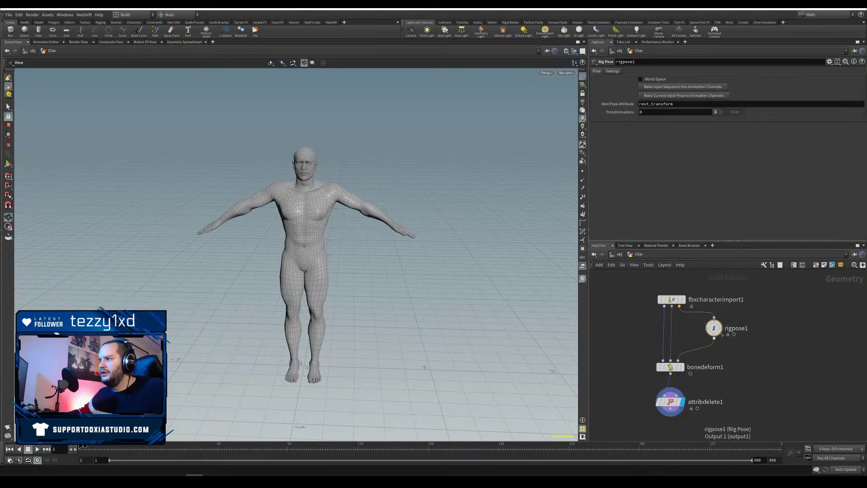
key(Escape)
click(728, 342)
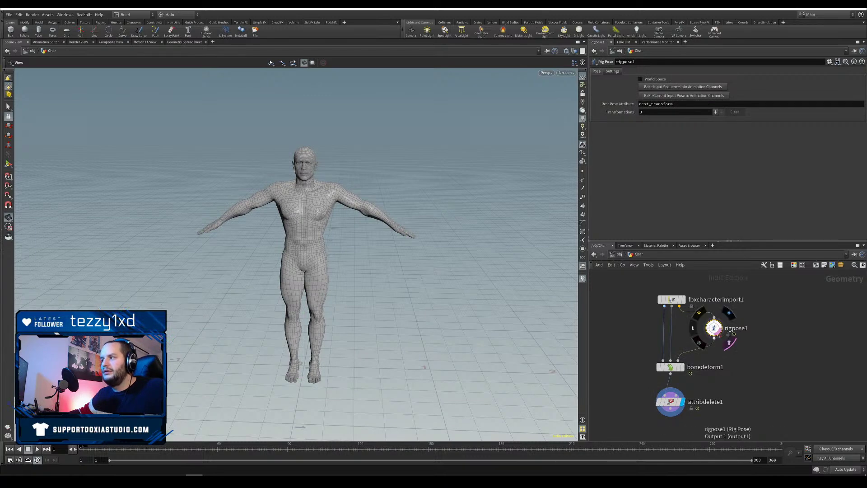
right_drag(341, 279, 375, 271)
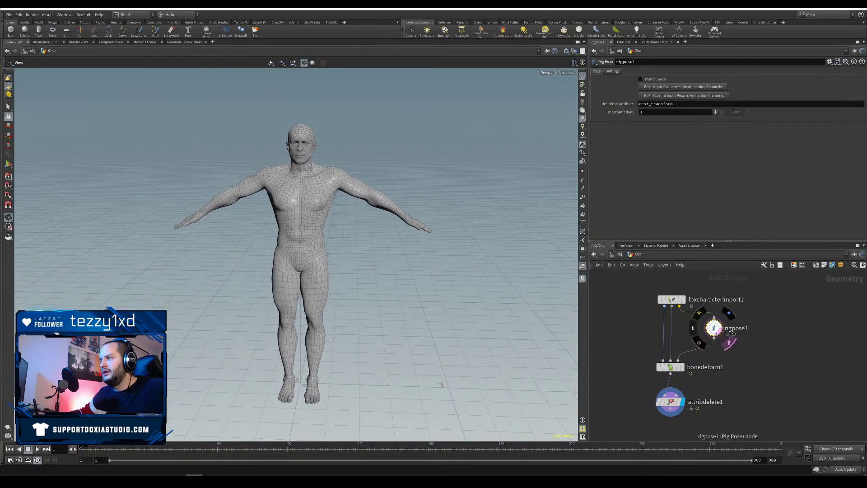
Step: Display the Rig Pose skeleton with the Bone Deform mesh as a template overlay, and frame the upper body
click(721, 325)
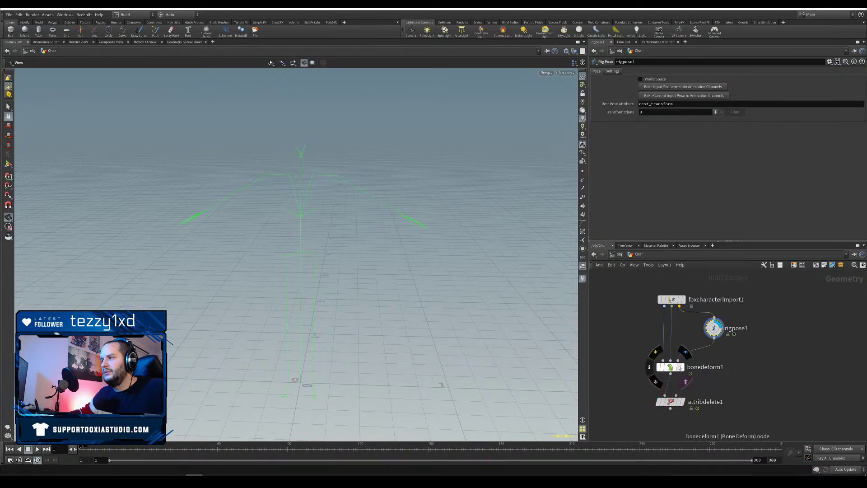
click(684, 381)
right_drag(316, 224, 365, 221)
middle_drag(364, 221, 372, 256)
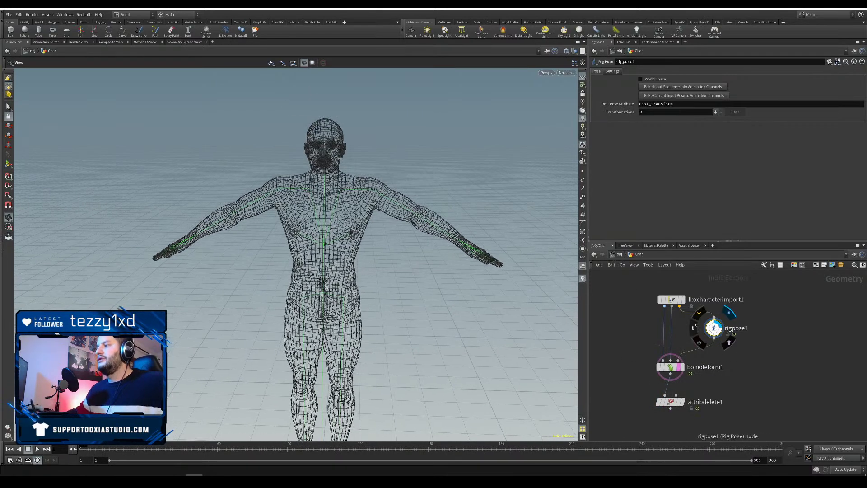
Step: Activate the Rig Pose handles, select the CC_Base_L_Upperarm joint and rotate it to swing the left arm
click(9, 165)
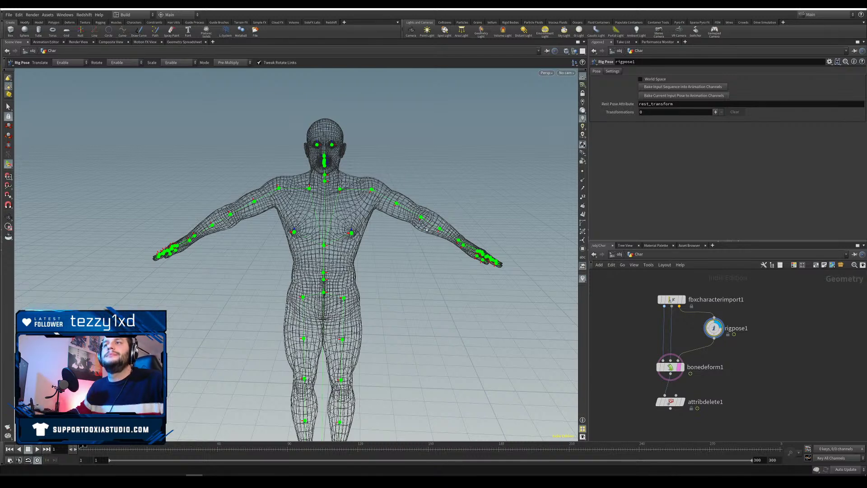
click(371, 189)
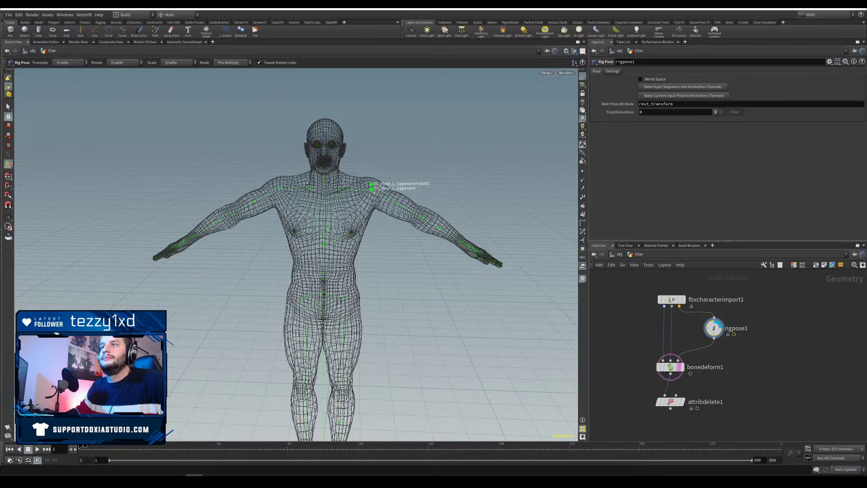
click(382, 190)
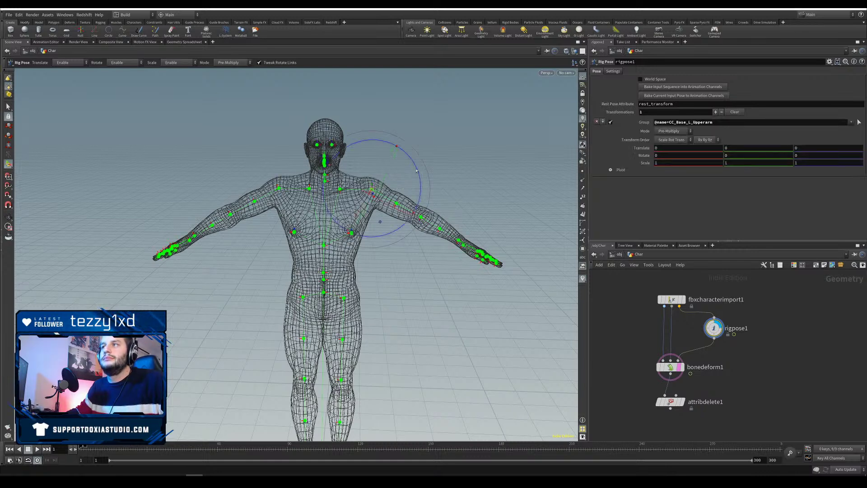
drag(416, 171, 411, 266)
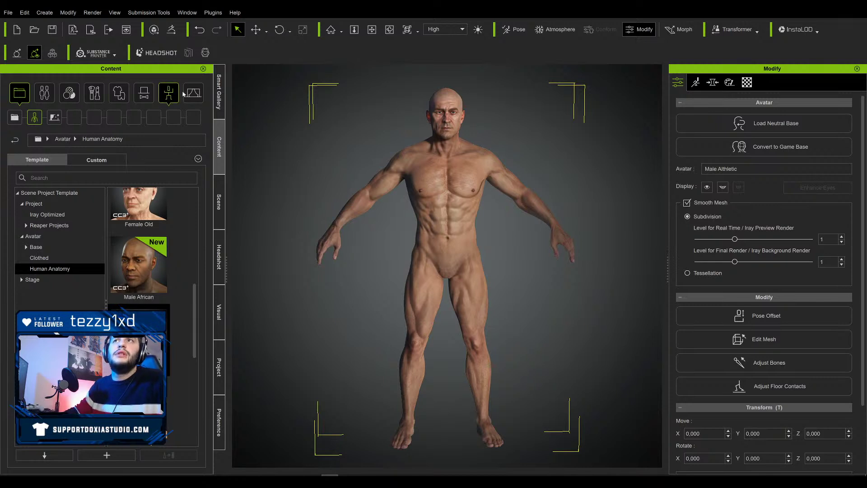
Step: Switch to Character Creator and apply the Charming pose from the MotionPlus Male templates to the avatar
click(169, 92)
click(37, 224)
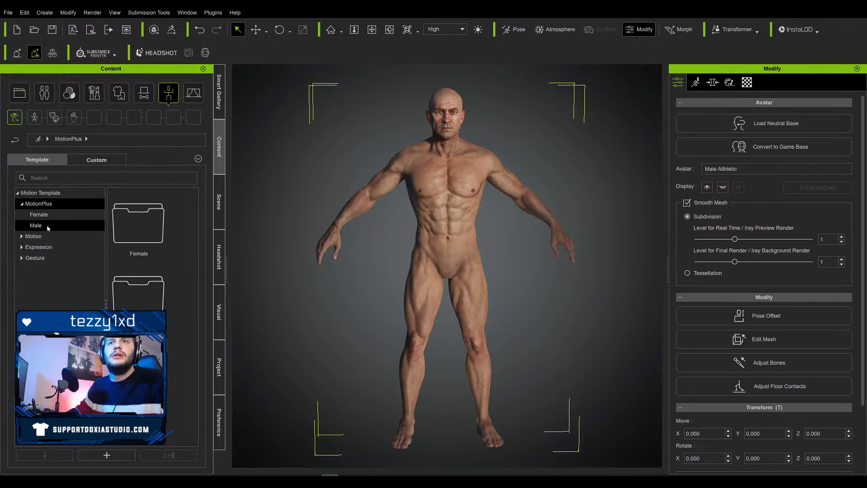
click(45, 225)
drag(195, 227, 195, 318)
double_click(138, 273)
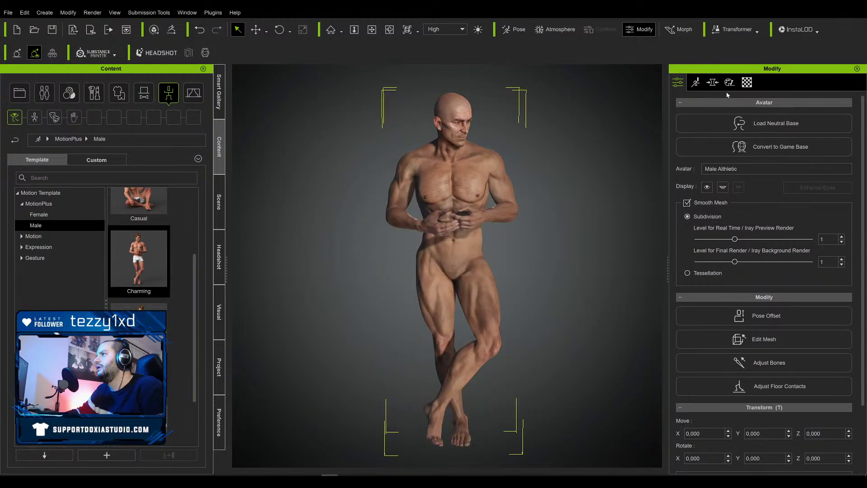
Step: Open Edit Pose for the avatar, select the left hand and move it slightly outward, away from the right hand
click(698, 84)
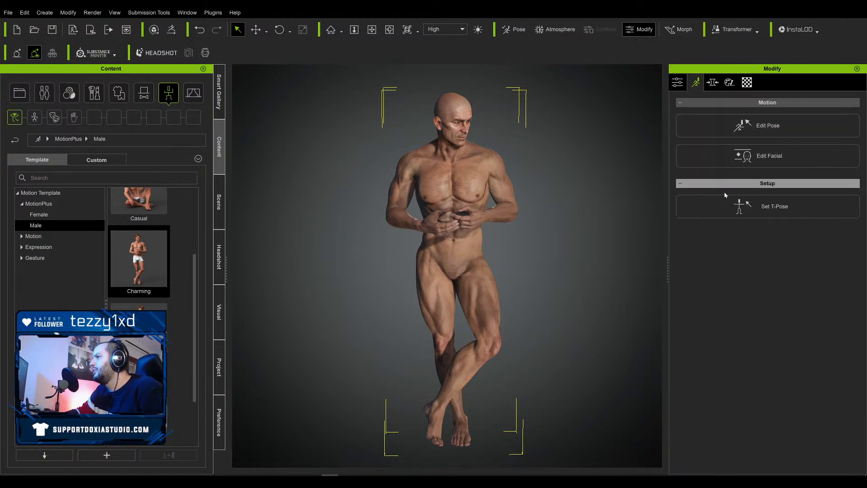
click(746, 131)
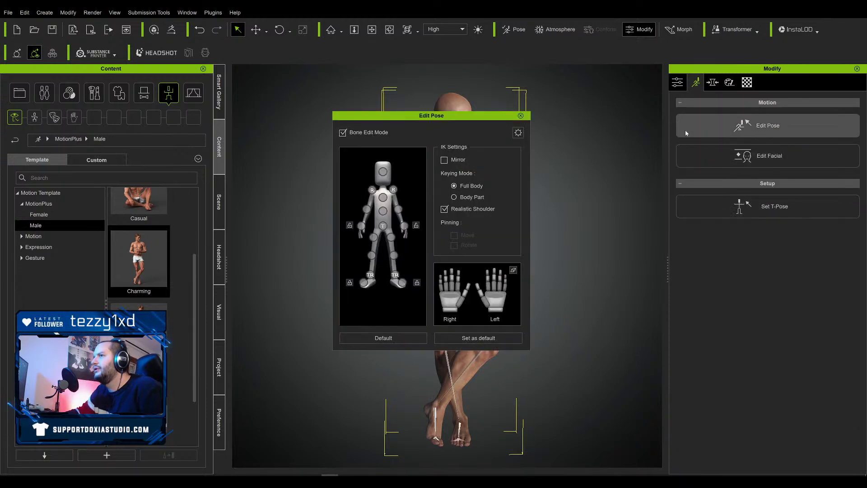
drag(453, 117, 719, 126)
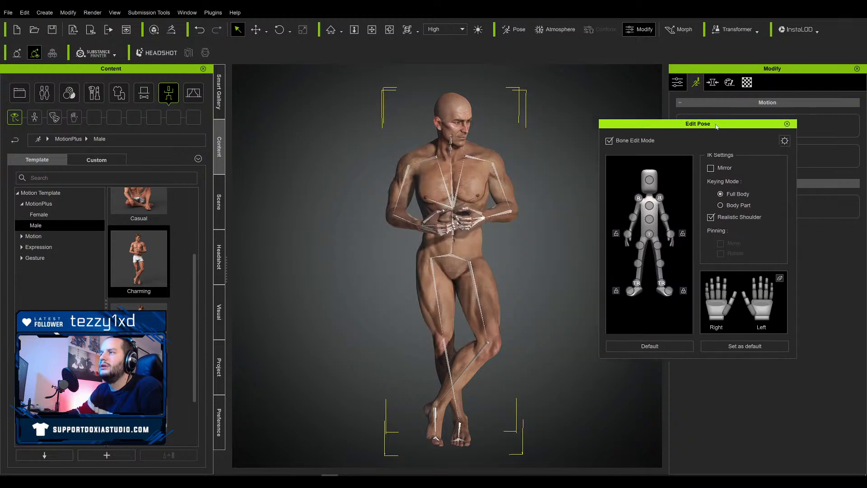
click(670, 234)
mouse_move(509, 197)
mouse_down()
mouse_move(527, 197)
mouse_move(516, 200)
mouse_up()
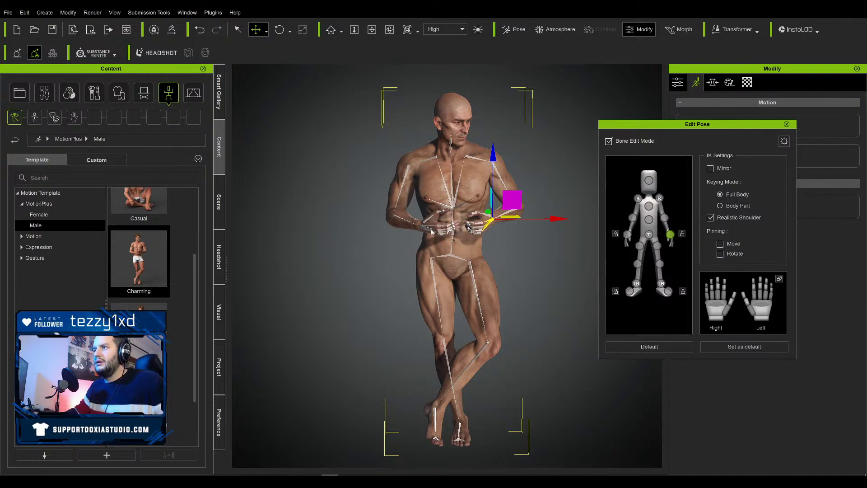
Step: Move the left hand slightly inward and the right hand outward, away from the left hand
drag(511, 200, 509, 200)
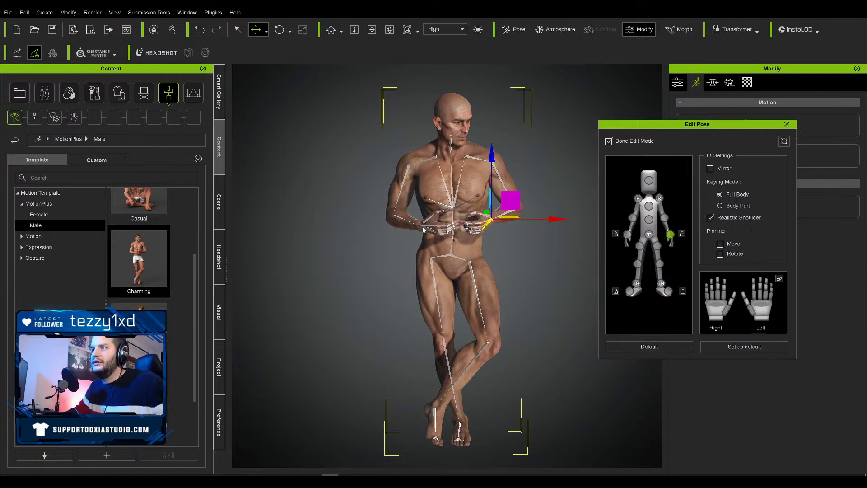
click(627, 235)
drag(440, 207, 426, 205)
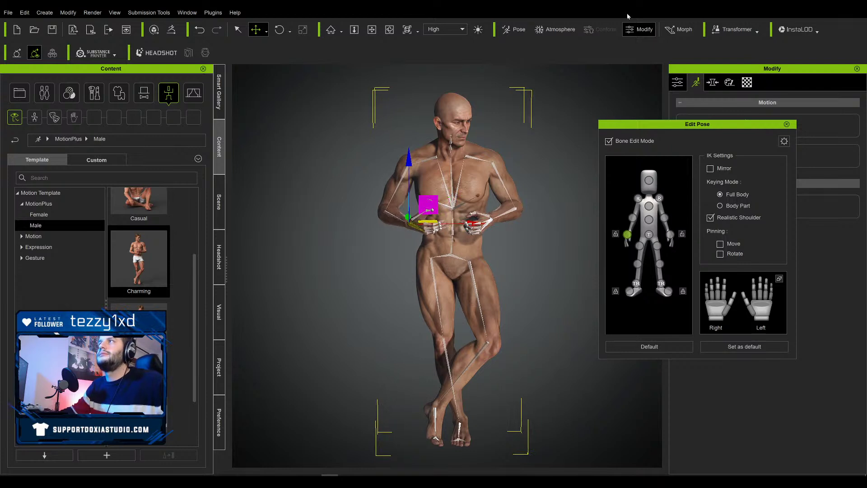
drag(729, 129, 707, 141)
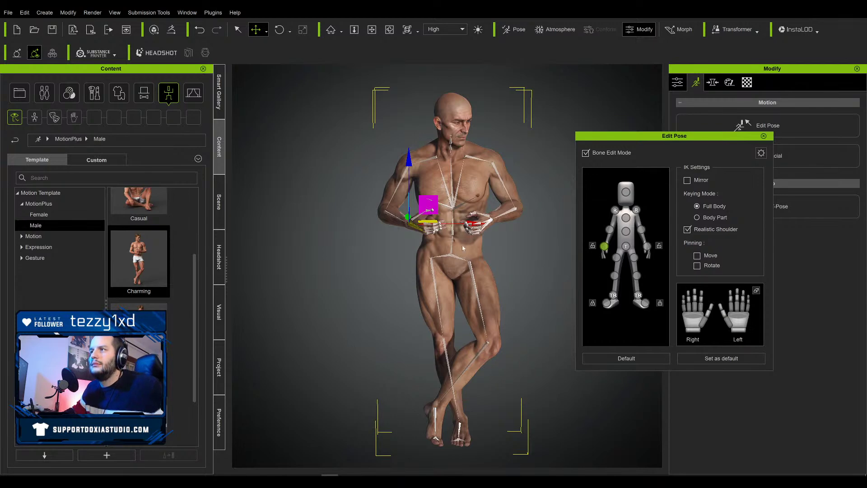
mouse_move(462, 248)
middle_down()
mouse_move(515, 248)
mouse_move(467, 247)
middle_up()
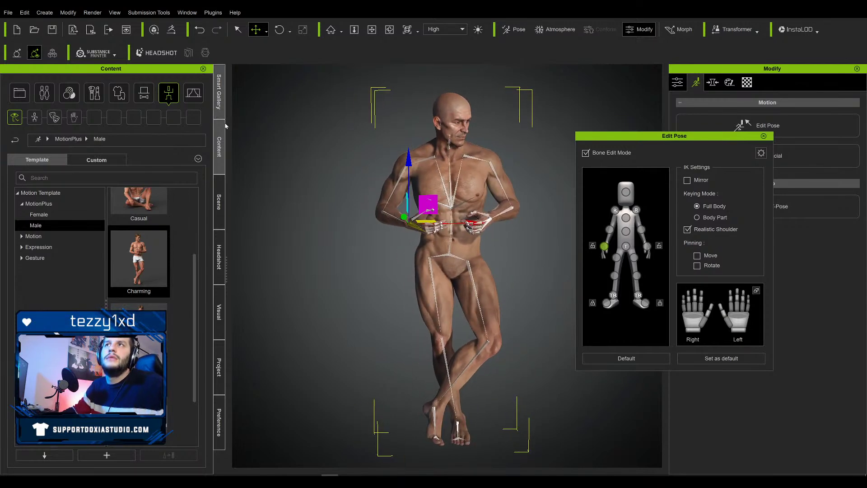
Step: Browse the cloth templates and dress the avatar in the blue boxers from the Underwear category
click(118, 92)
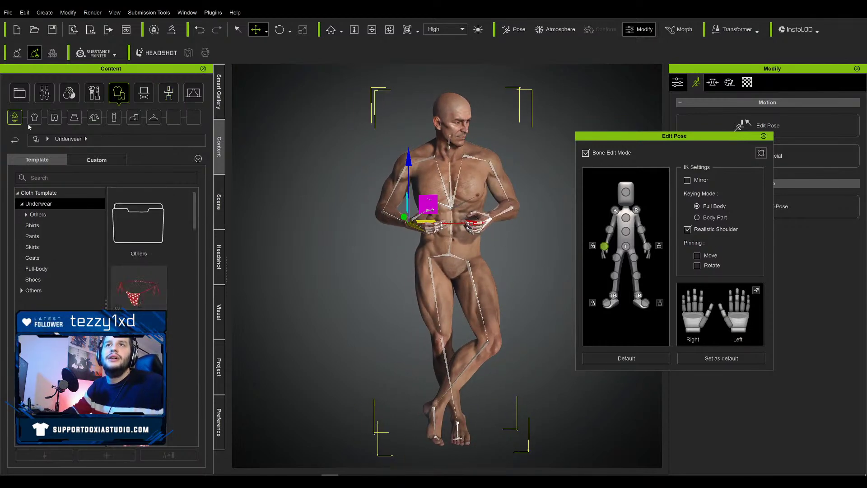
click(54, 118)
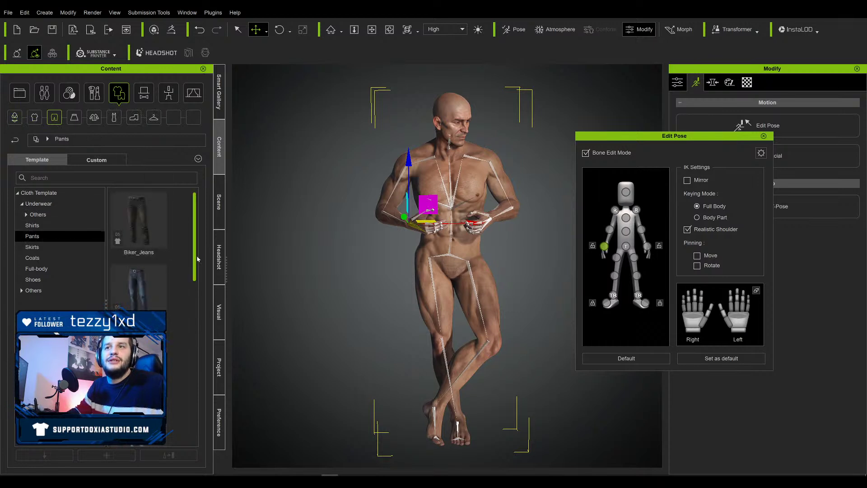
drag(197, 259, 179, 277)
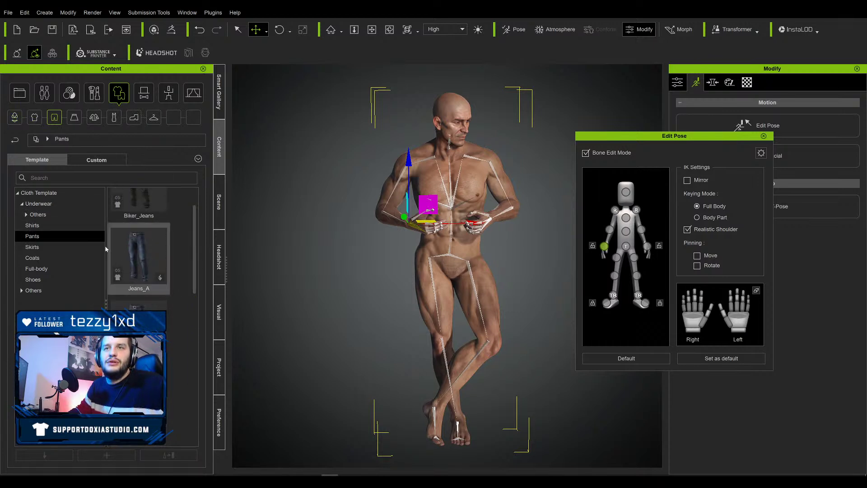
click(26, 215)
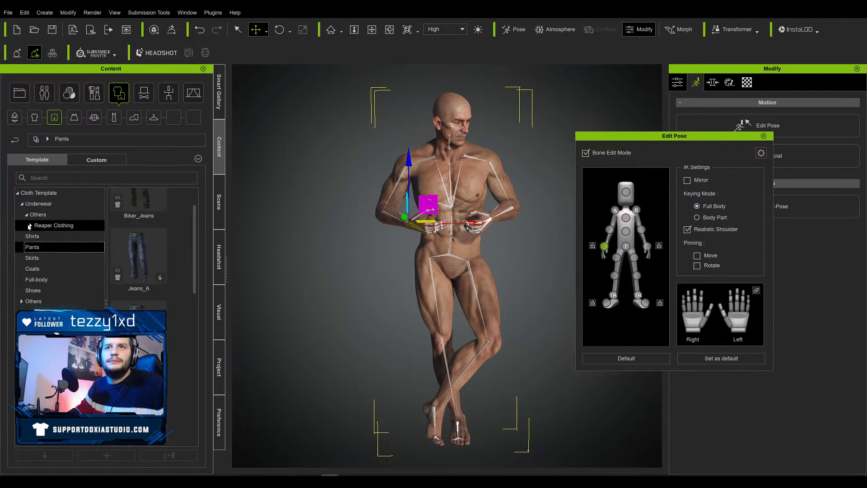
click(31, 226)
click(38, 237)
click(39, 247)
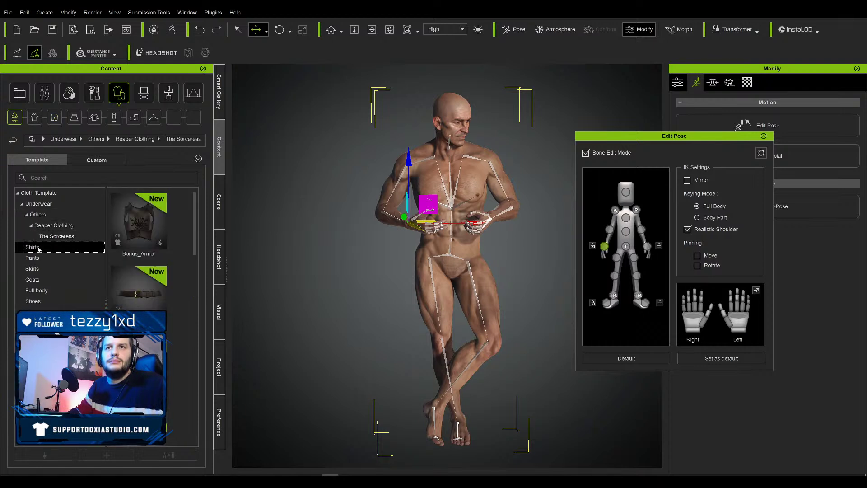
click(43, 204)
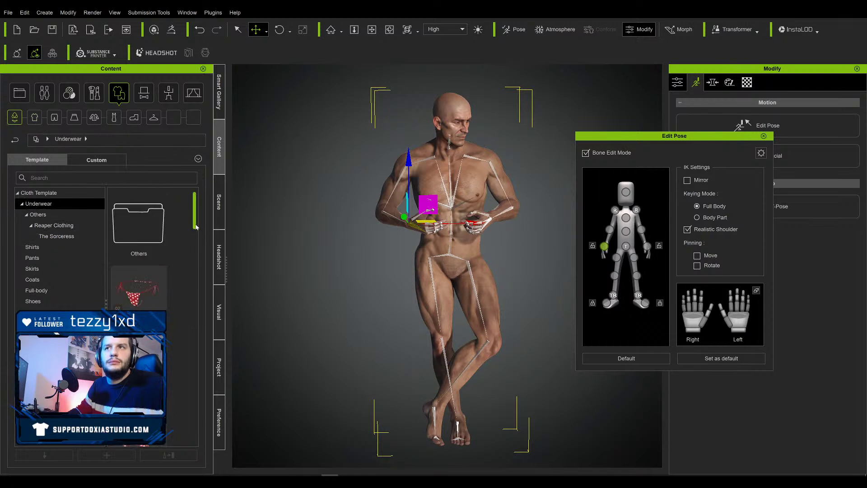
scroll(188, 274, down, 5)
scroll(186, 287, down, 2)
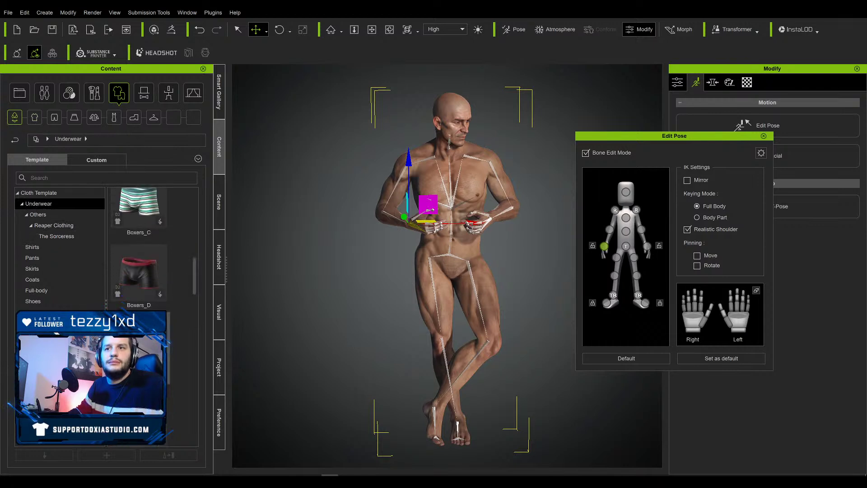
double_click(138, 343)
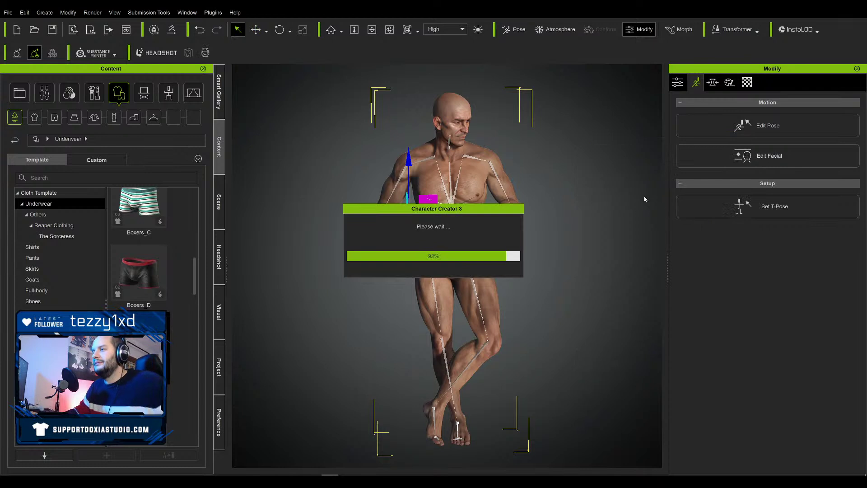
Step: Reopen Edit Pose for the avatar, select the head and rotate it to face more toward the front, tilted slightly down
click(786, 128)
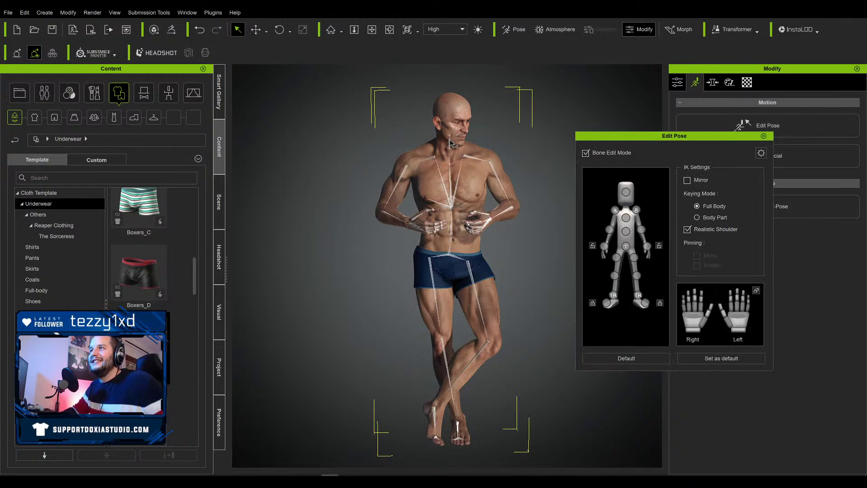
click(625, 194)
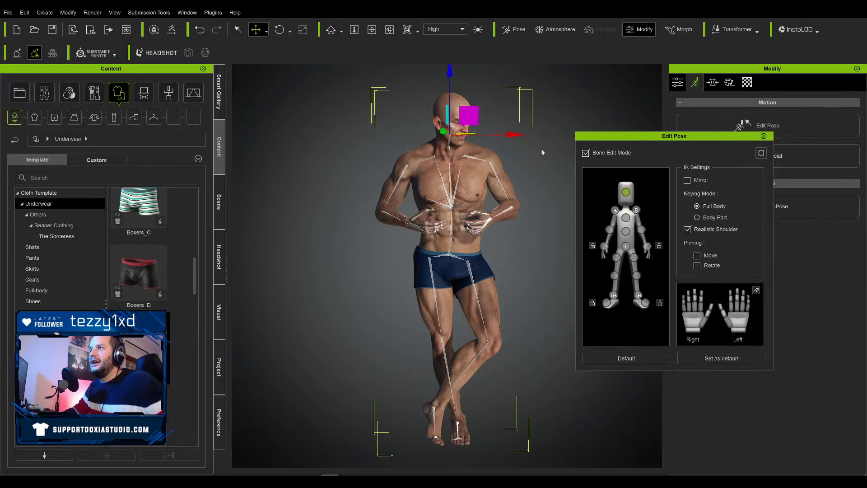
key(e)
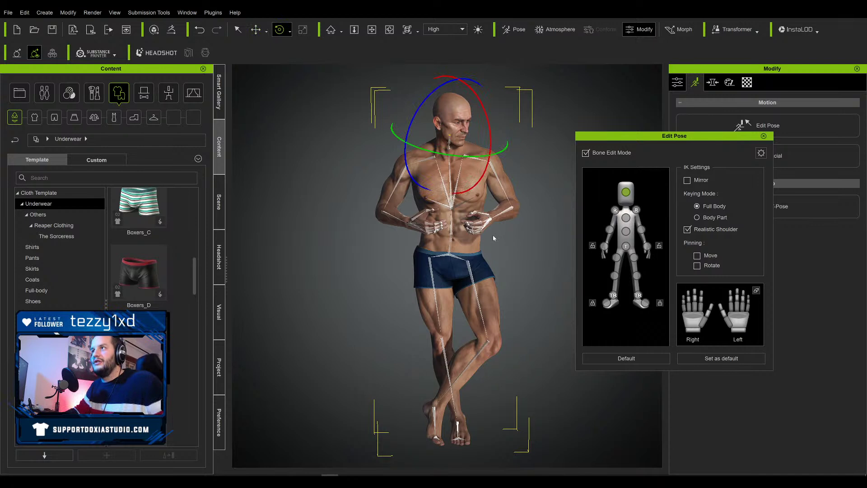
drag(462, 157, 444, 117)
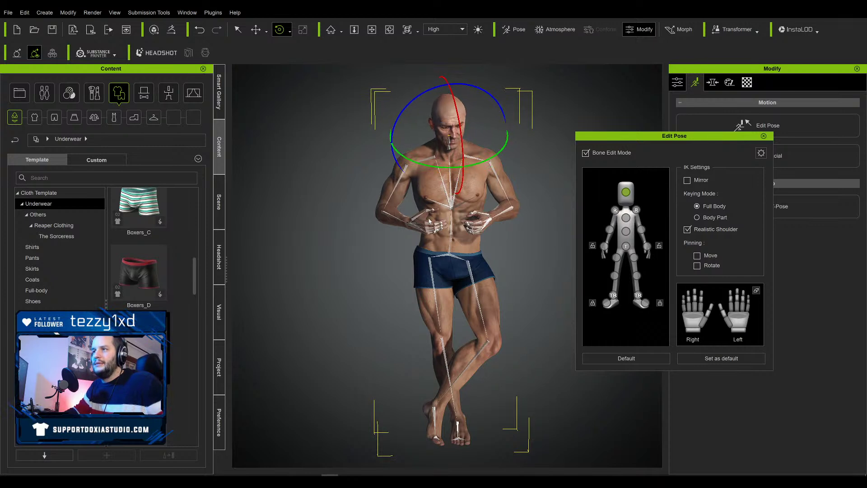
Step: Select the right hand and rotate it so the fingers point upward in front of the torso
click(604, 246)
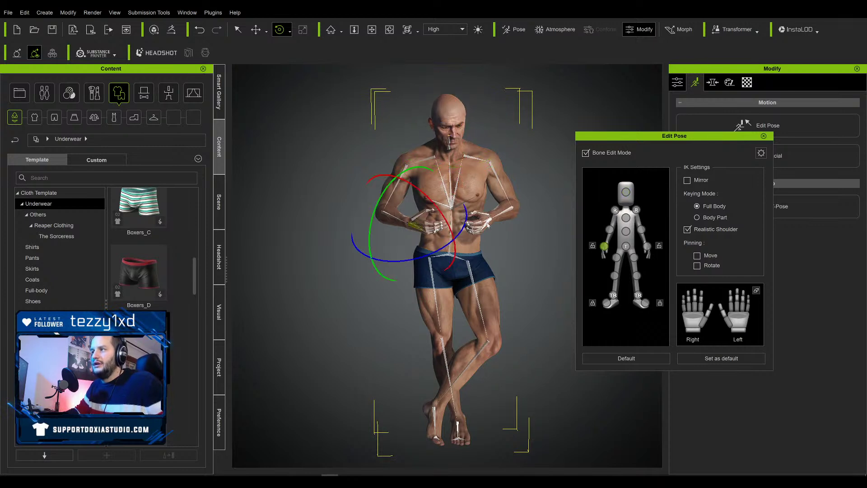
drag(391, 220, 450, 242)
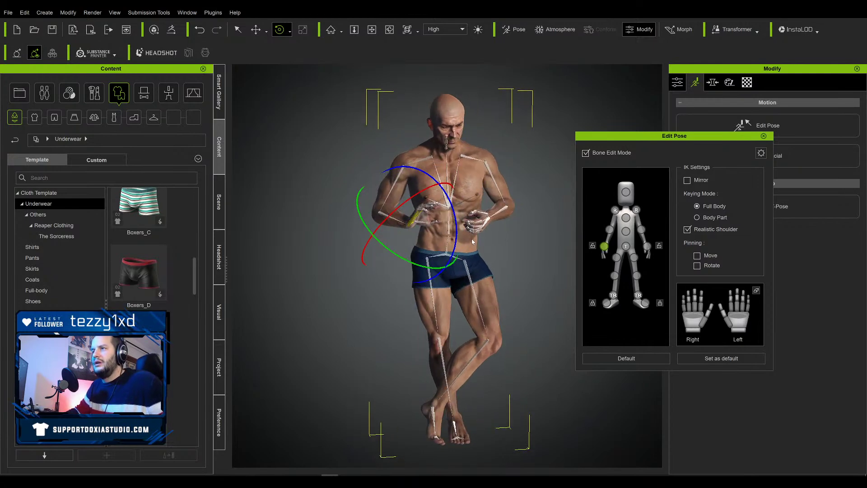
drag(511, 251, 499, 239)
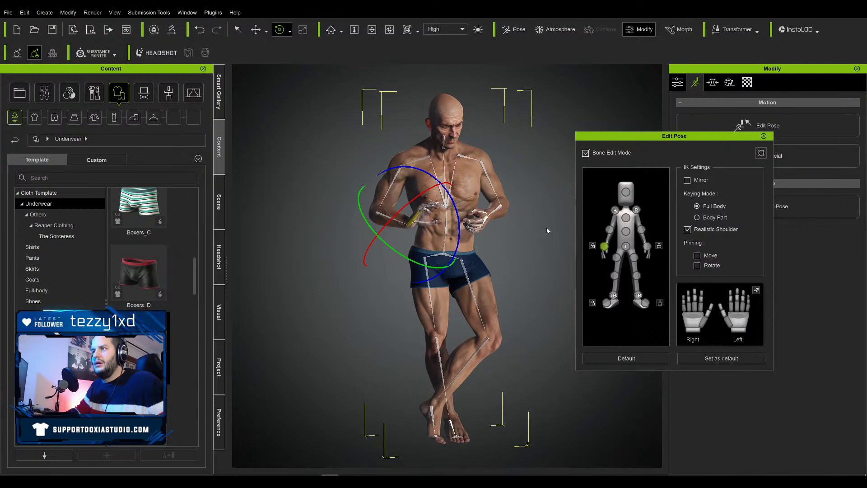
Step: Frame both hands up close and rotate the base joint of the right little finger
middle_drag(487, 244, 457, 257)
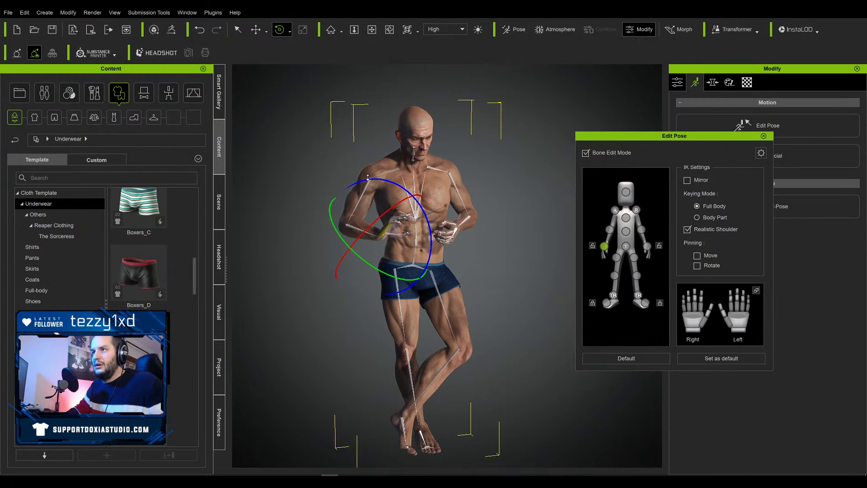
scroll(368, 178, up, 5)
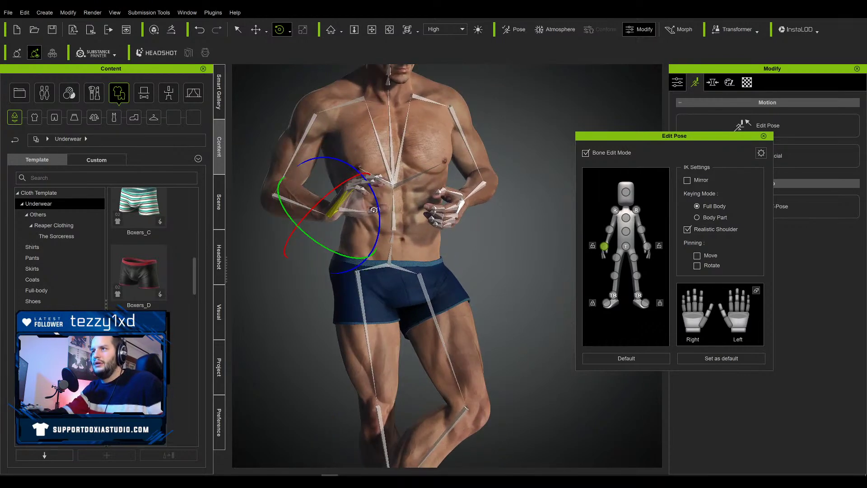
scroll(373, 210, up, 3)
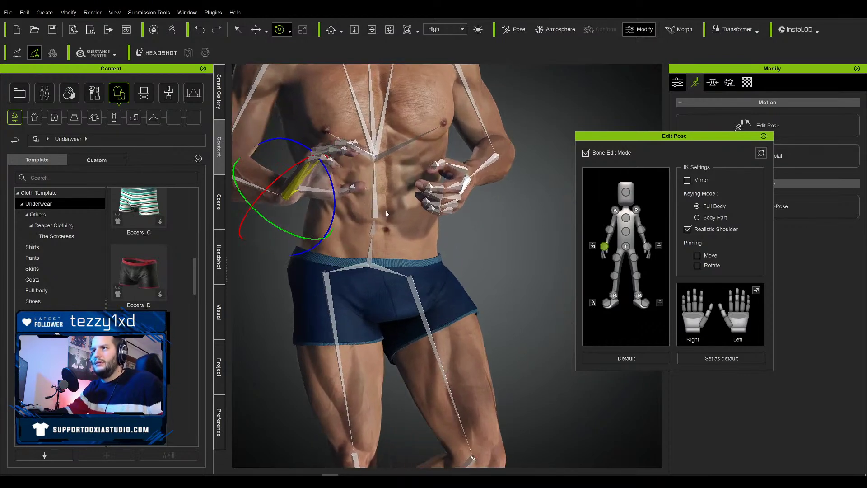
right_drag(466, 246, 407, 233)
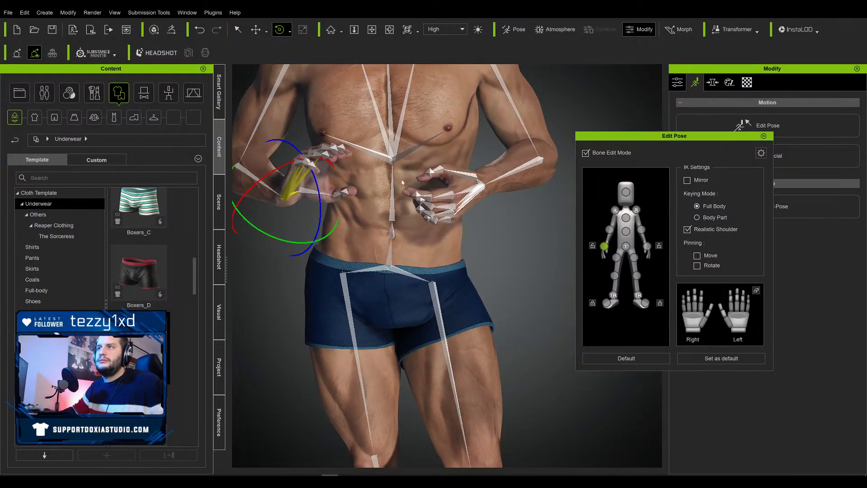
click(684, 308)
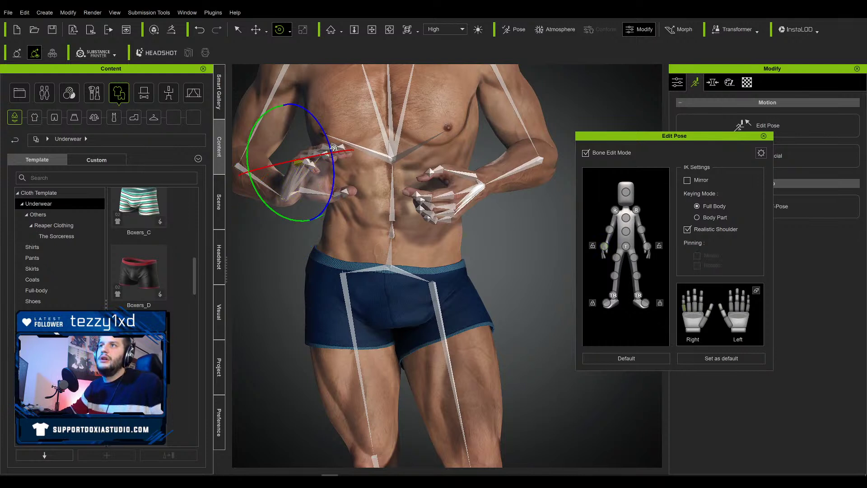
drag(325, 137, 315, 124)
click(685, 305)
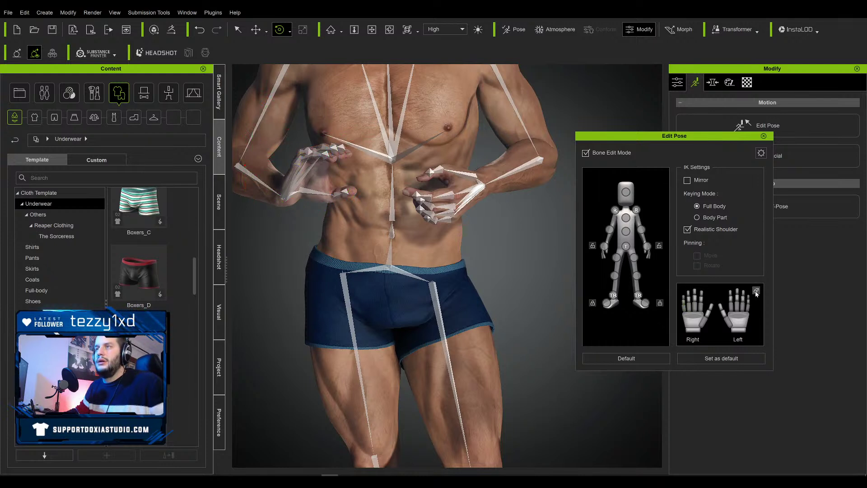
Step: Select several left-hand finger joints together with the thumb and try to rotate them as a group
click(739, 303)
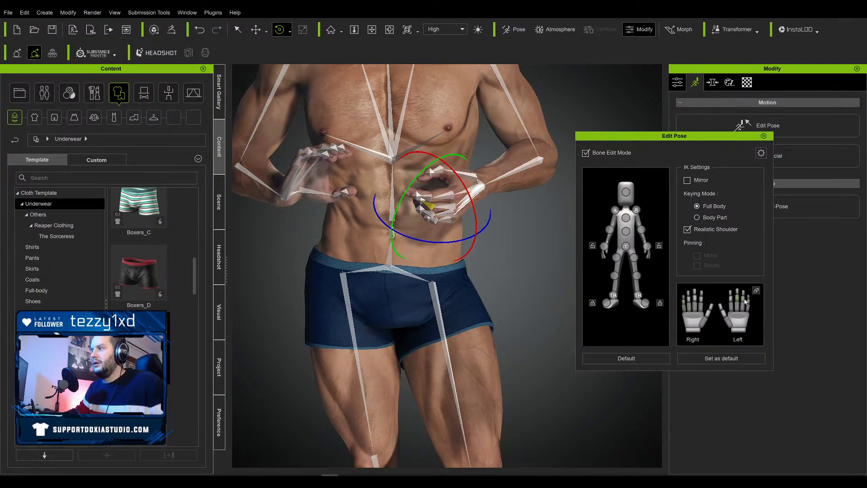
click(748, 304)
click(742, 308)
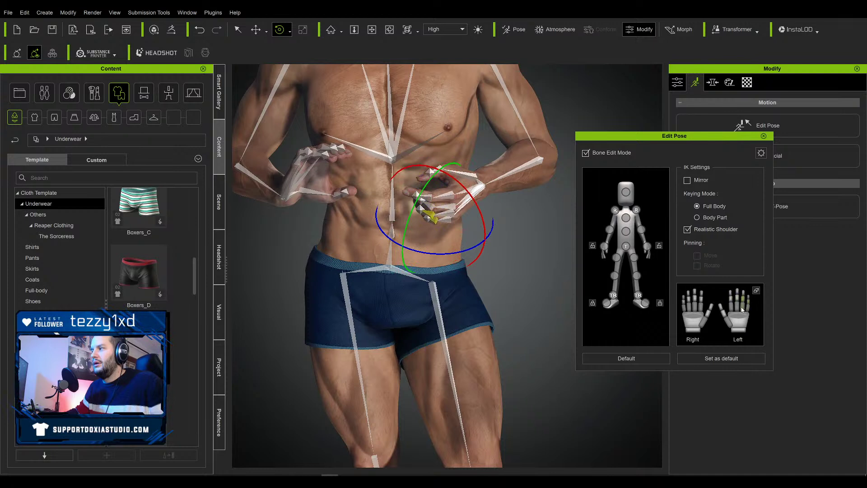
ctrl+click(737, 300)
ctrl+click(731, 299)
ctrl+click(724, 313)
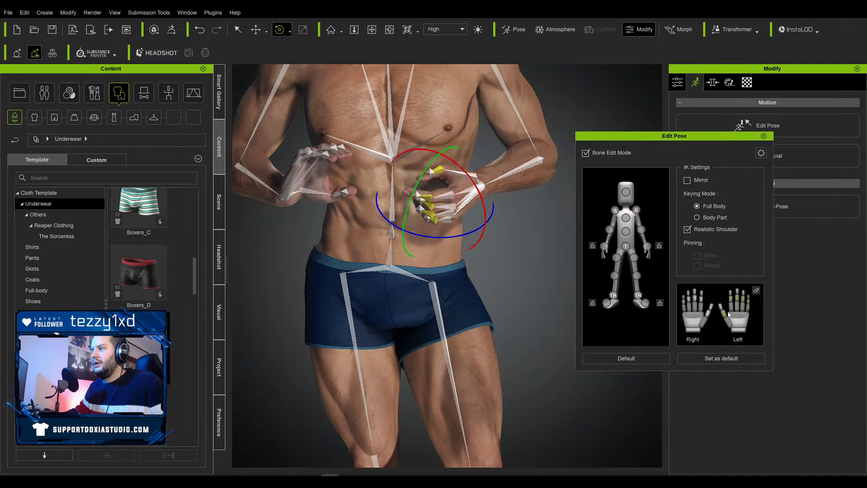
drag(435, 175, 505, 233)
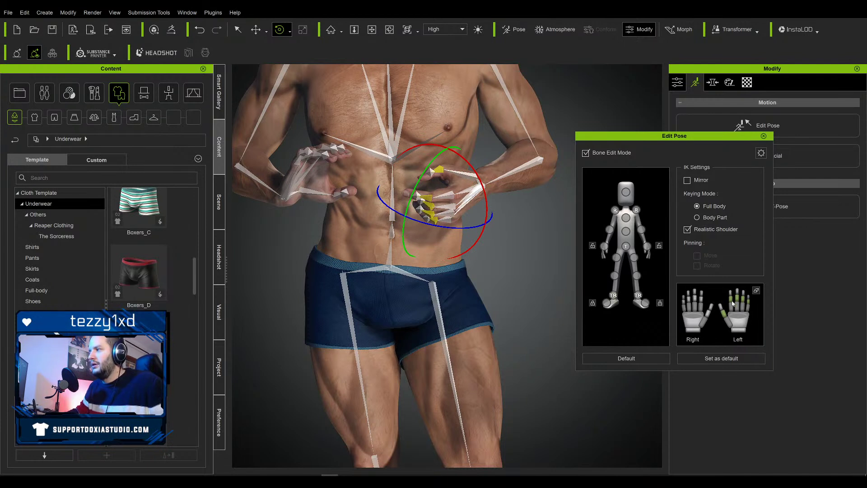
Step: Rotate the middle joints of the right index and ring fingers to vary the finger curl
click(702, 303)
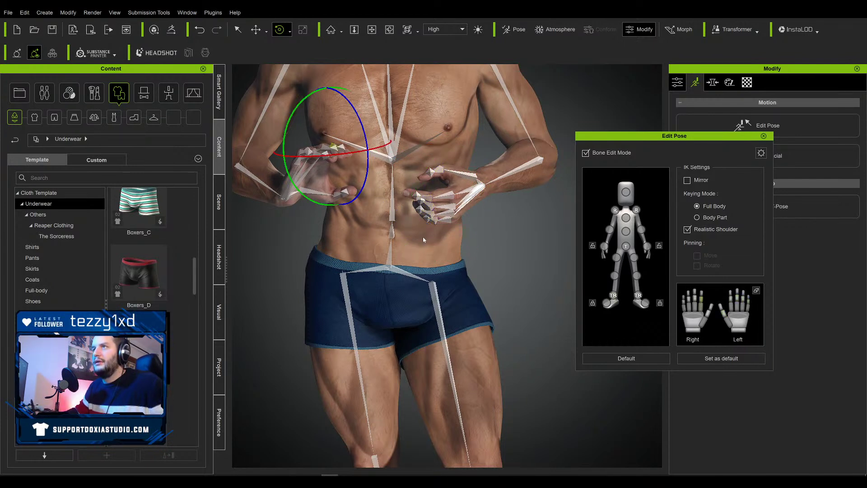
drag(362, 127, 338, 97)
click(325, 149)
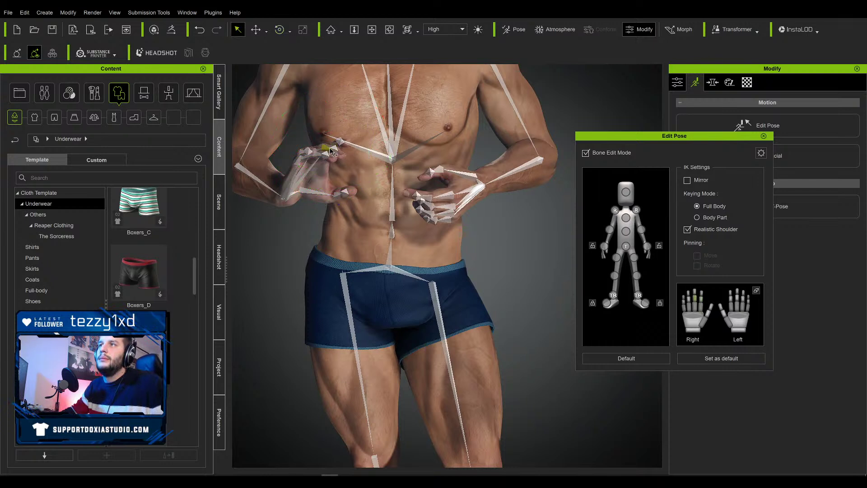
key(e)
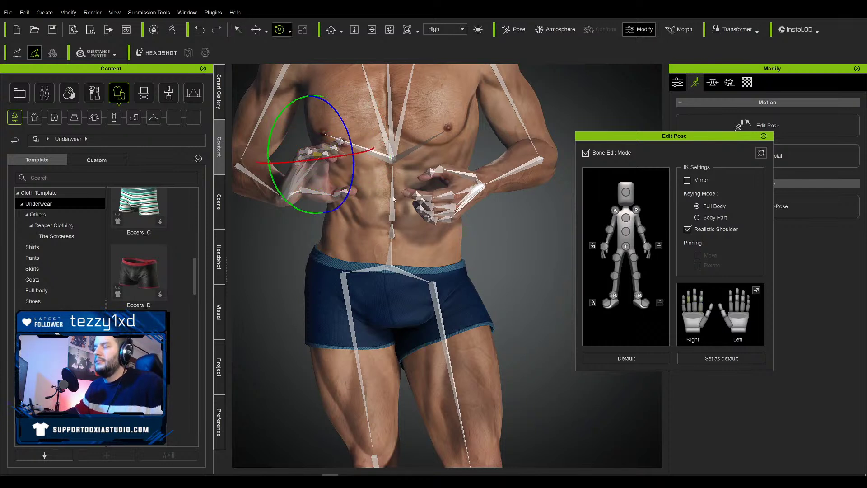
drag(346, 130, 313, 170)
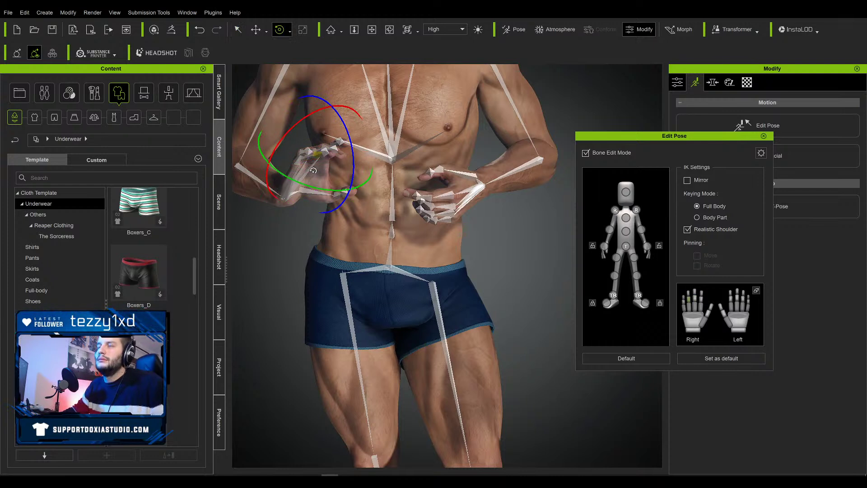
Step: Rotate the base joints of the right little, ring and middle fingers individually to vary their curl
click(684, 309)
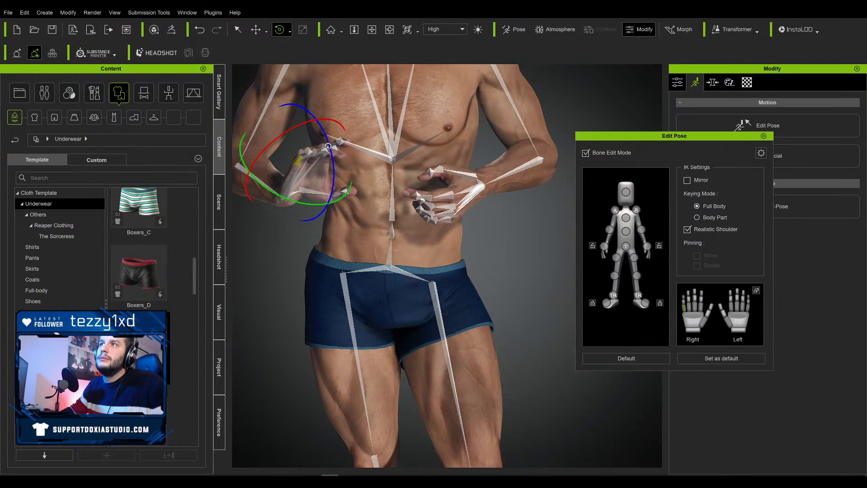
mouse_move(328, 146)
mouse_down()
mouse_move(322, 131)
mouse_move(339, 156)
mouse_up()
click(689, 310)
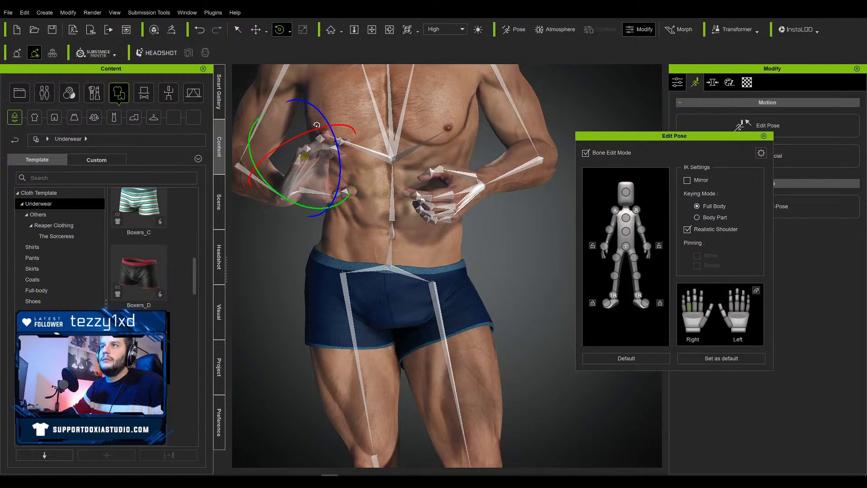
click(695, 308)
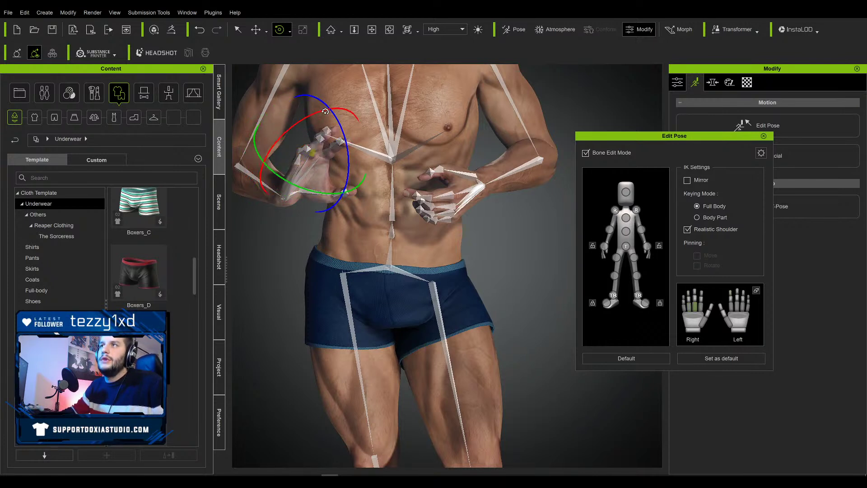
drag(326, 111, 334, 121)
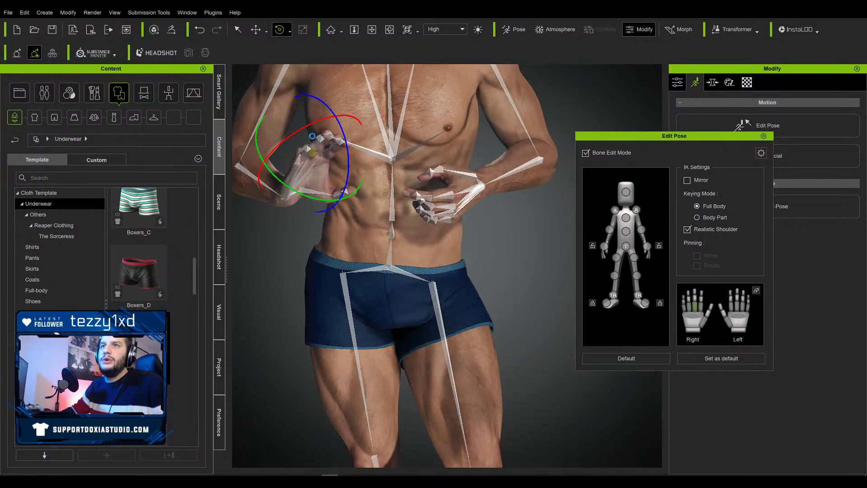
Step: Browse the Gesture motion templates and apply the relaxed hand preset just after Flat Relaxed_A to both hands
click(168, 93)
click(46, 258)
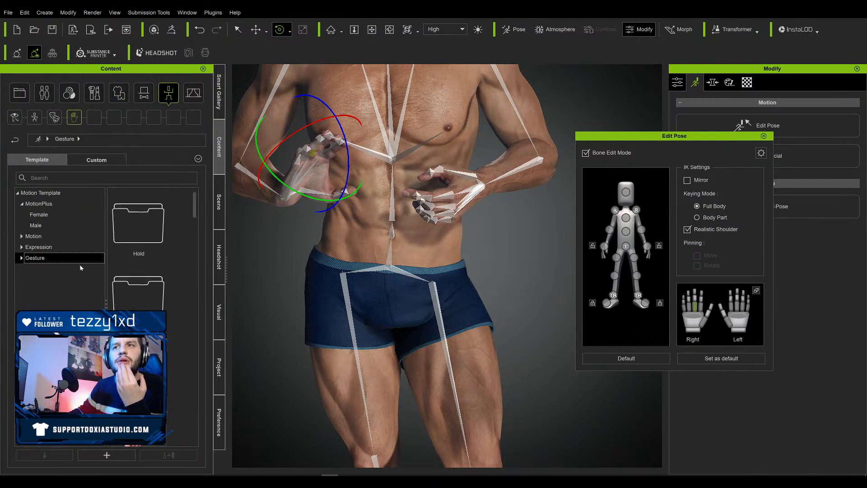
drag(191, 221, 198, 271)
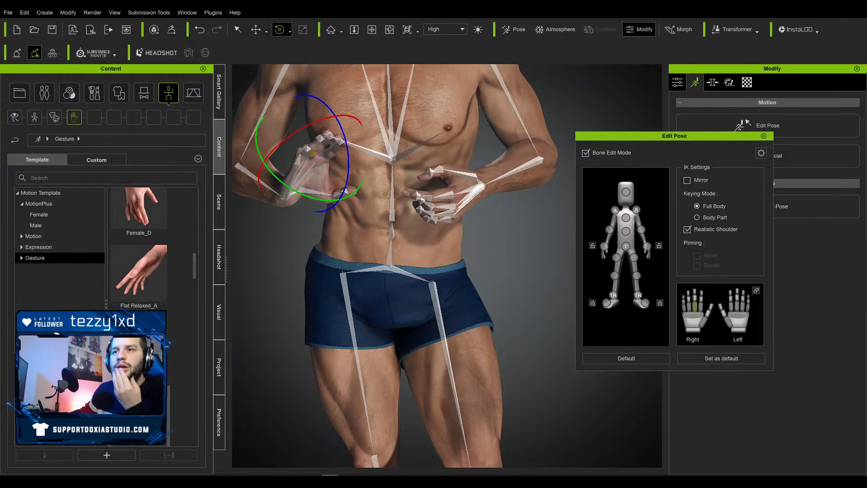
double_click(139, 345)
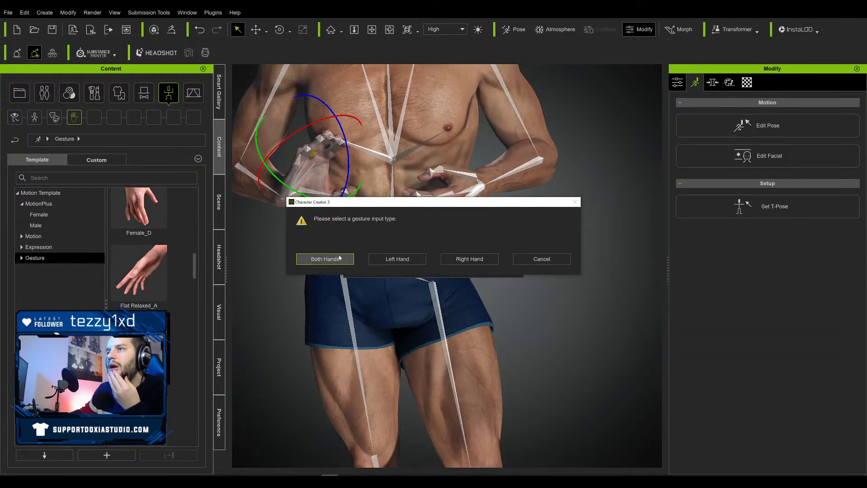
click(335, 260)
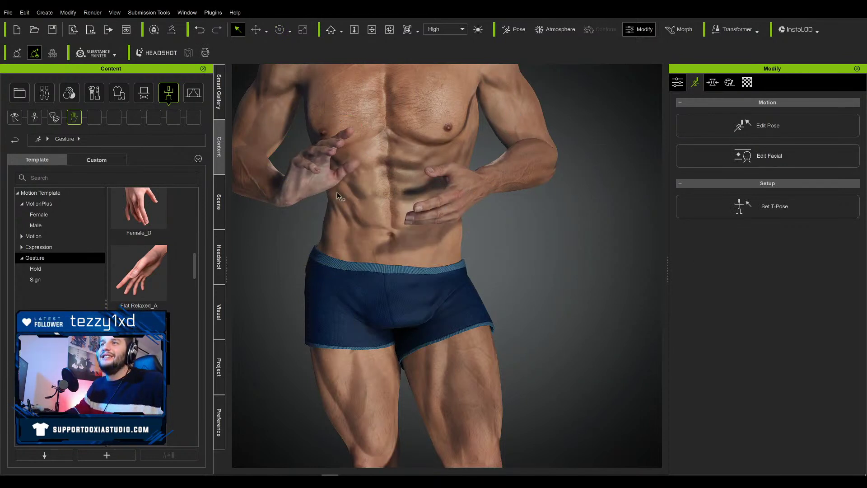
Step: Resume pose editing with the right hand selected and reposition it in front of the torso
click(722, 126)
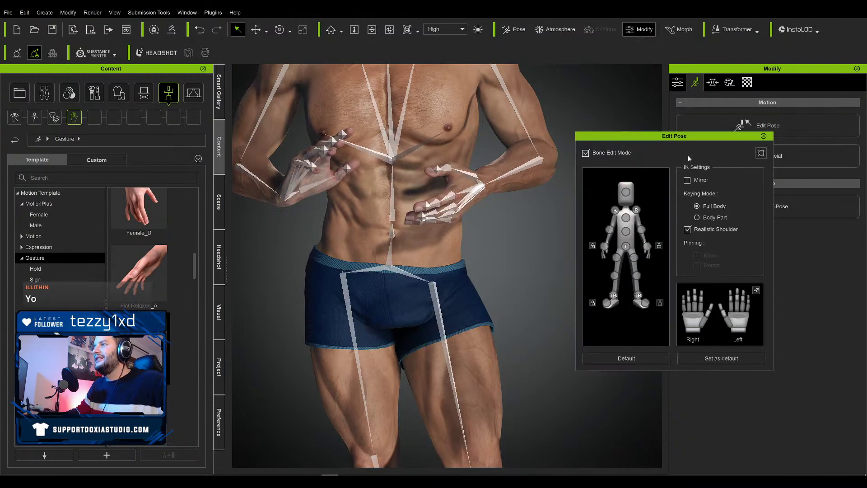
click(604, 246)
drag(336, 198, 300, 139)
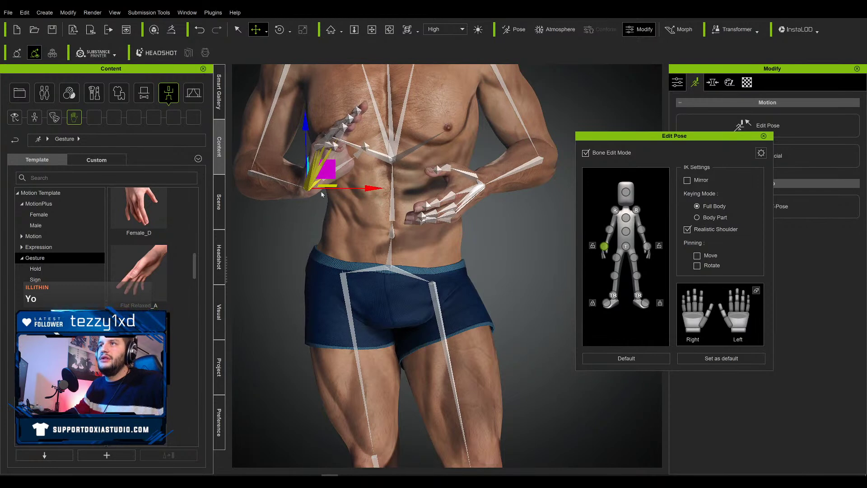
right_drag(308, 227, 229, 259)
drag(339, 188, 299, 196)
mouse_move(309, 220)
middle_down()
mouse_move(368, 214)
mouse_move(319, 214)
middle_up()
right_drag(319, 214, 482, 193)
Step: Select the left hand, raise it slightly and shift its position relative to the torso from an angled view
click(647, 246)
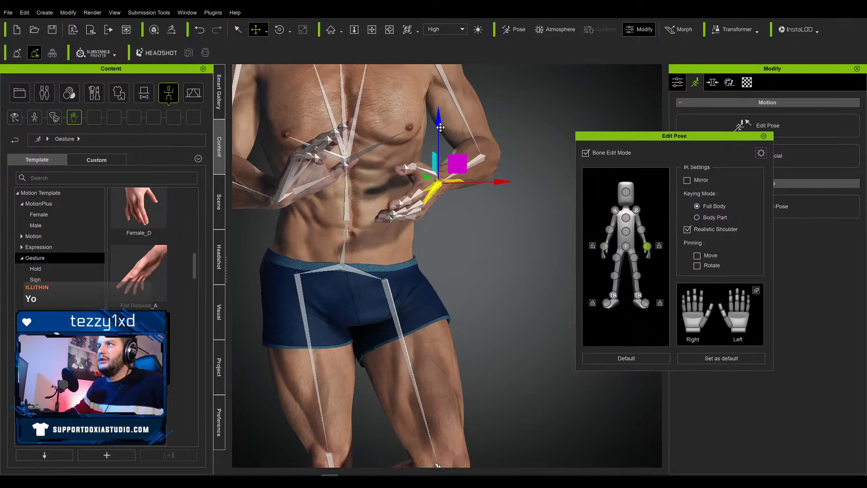
drag(438, 126, 441, 108)
alt+middle_drag(335, 282, 298, 305)
alt+drag(298, 304, 115, 292)
drag(453, 180, 402, 199)
alt+drag(266, 253, 414, 244)
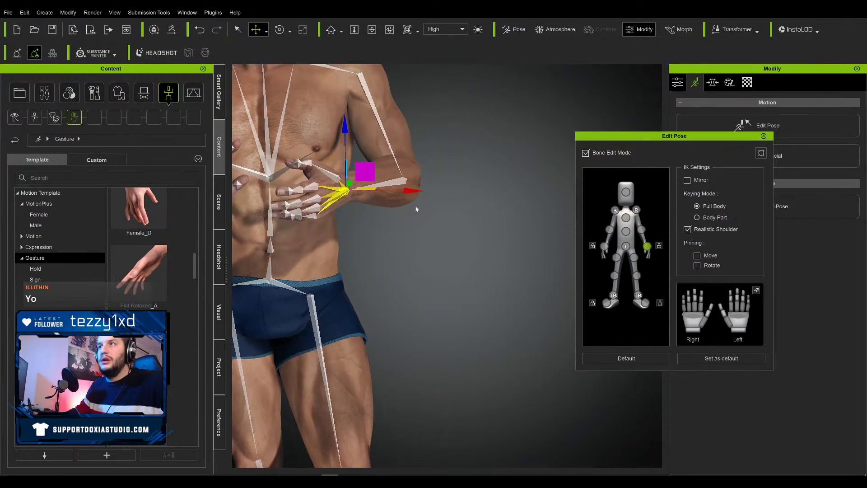
Step: Rotate the left hand at the wrist so its fingers point upward
key(e)
drag(317, 191, 317, 219)
middle_drag(293, 234, 404, 257)
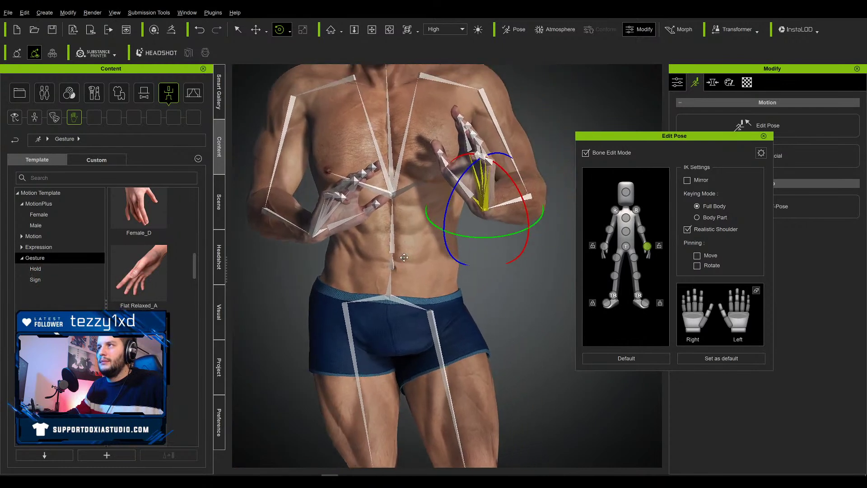
Step: Move the left hand forward and down so it sits in front of the torso opposite the right hand
right_drag(404, 258, 328, 443)
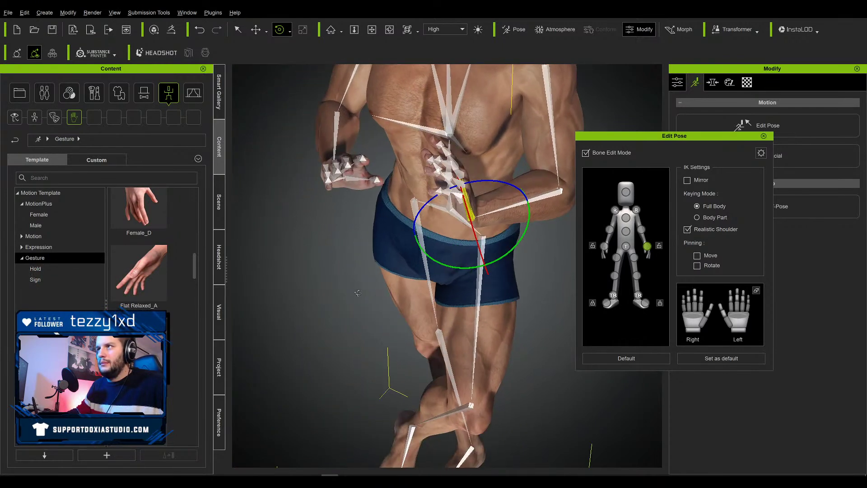
right_drag(311, 271, 351, 269)
key(w)
drag(500, 219, 489, 233)
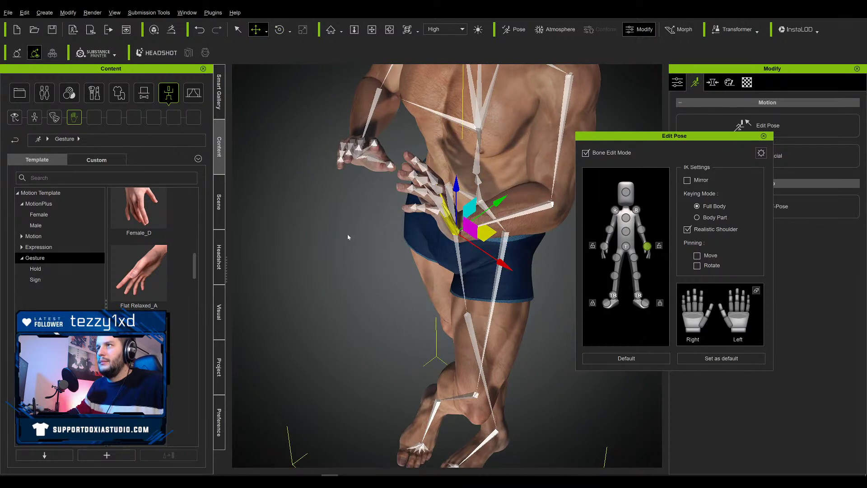
right_drag(348, 241, 525, 117)
drag(458, 172, 488, 233)
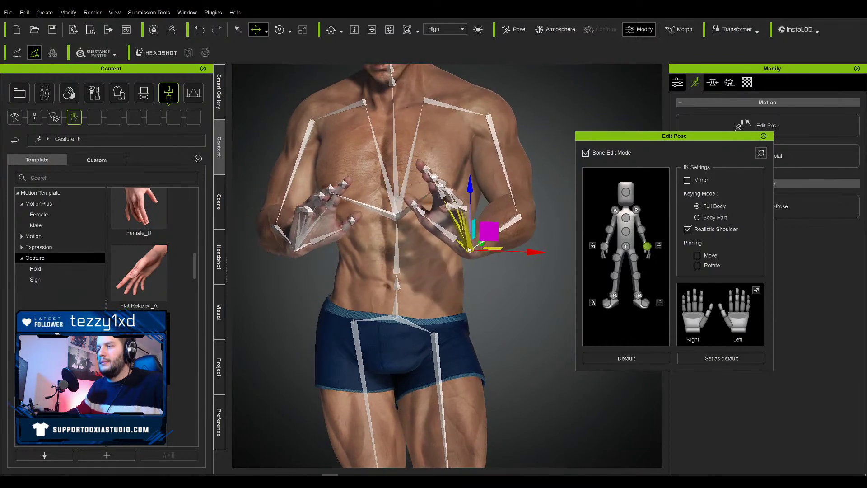
right_drag(491, 255, 373, 204)
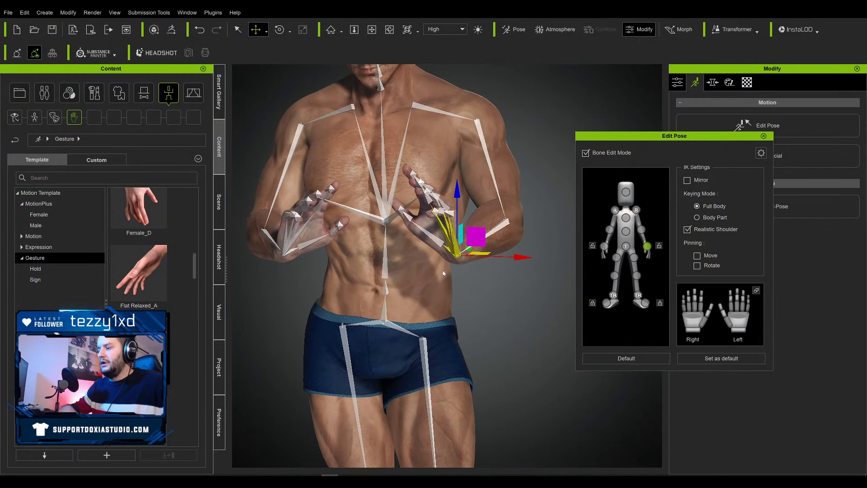
Step: Adjust the left hand's distance from the body and rotate it so its palm turns inward toward the right hand
right_drag(491, 264, 504, 180)
drag(484, 200, 499, 173)
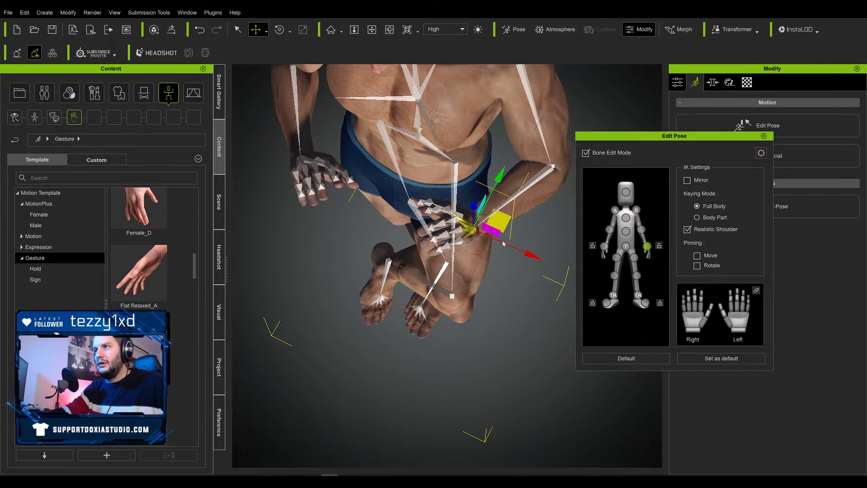
key(e)
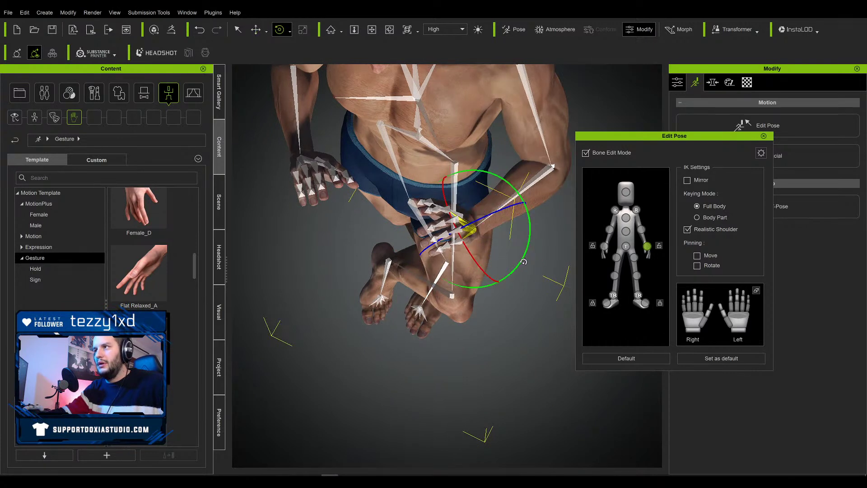
drag(523, 261, 461, 226)
key(w)
middle_drag(359, 244, 342, 290)
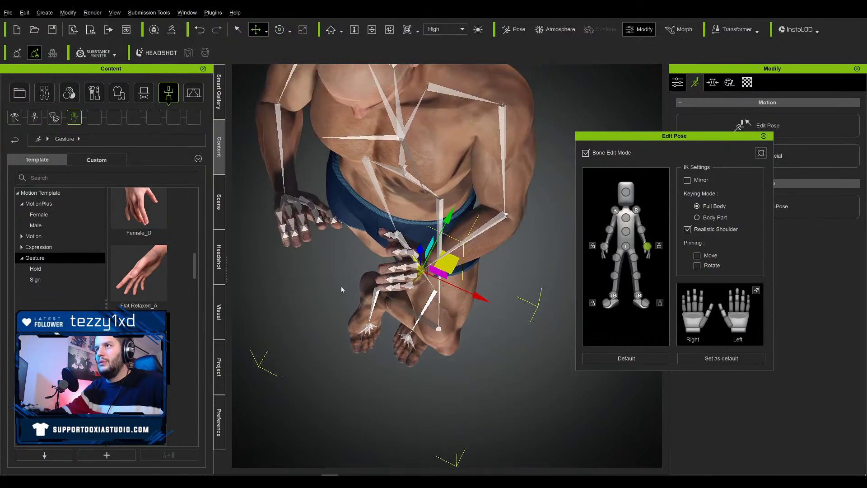
right_drag(341, 286, 350, 119)
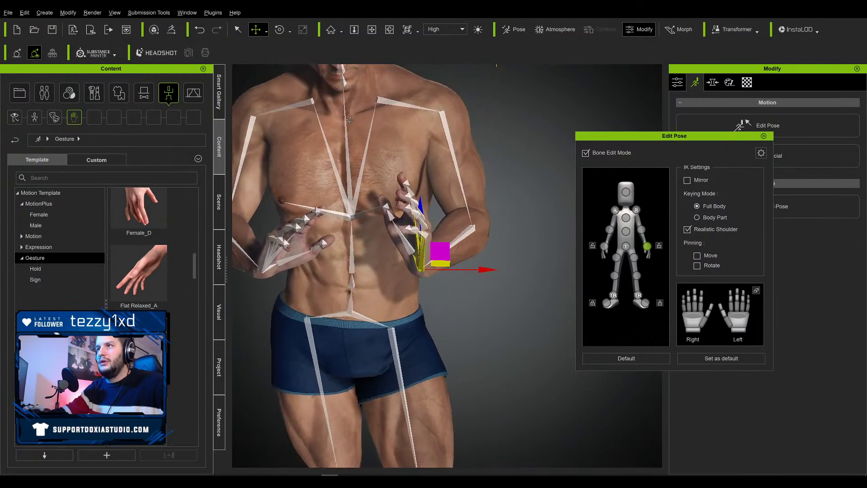
Step: Fine-tune the left hand's placement in front of the chest, shifting it inward and back slightly outward
drag(444, 249, 394, 229)
key(e)
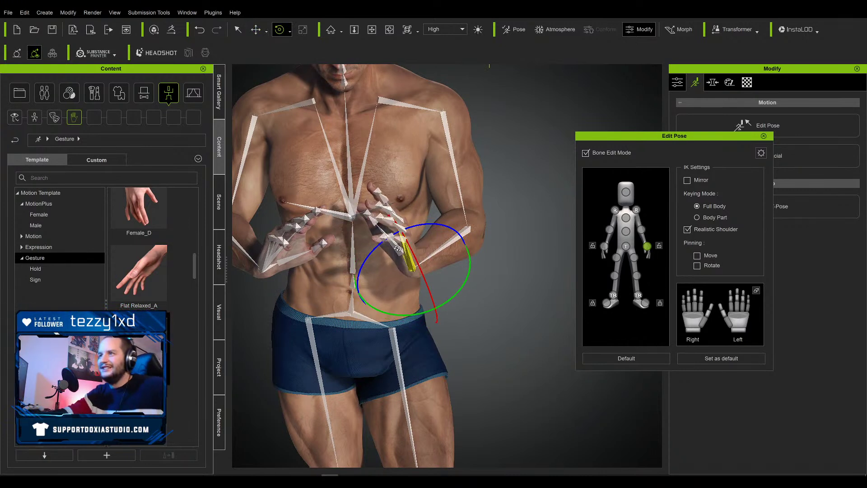
key(w)
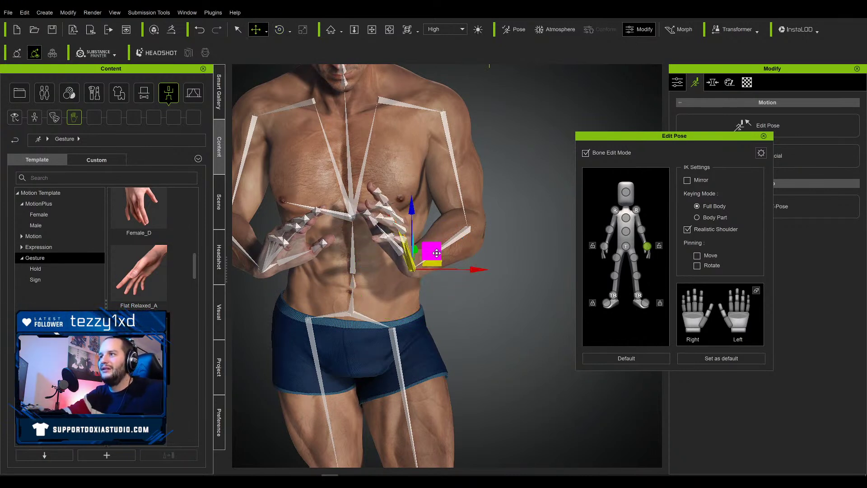
drag(436, 253, 451, 249)
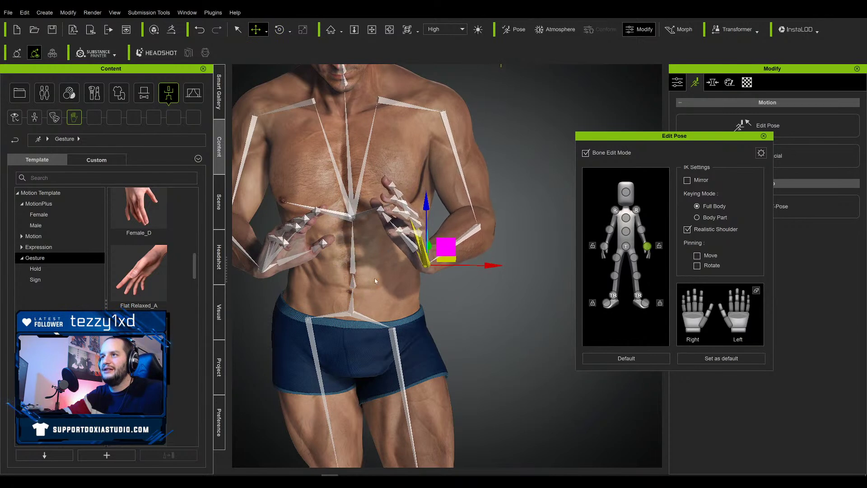
middle_drag(375, 281, 422, 356)
right_drag(378, 296, 377, 259)
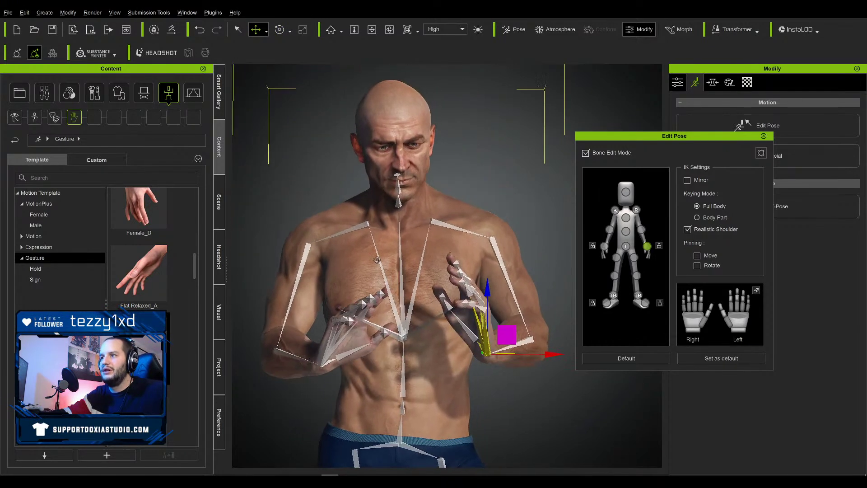
Step: Select the right hand, nudge its position and rotate it upright so its palm faces inward, mirroring the left hand
scroll(376, 259, up, 3)
scroll(391, 330, up, 2)
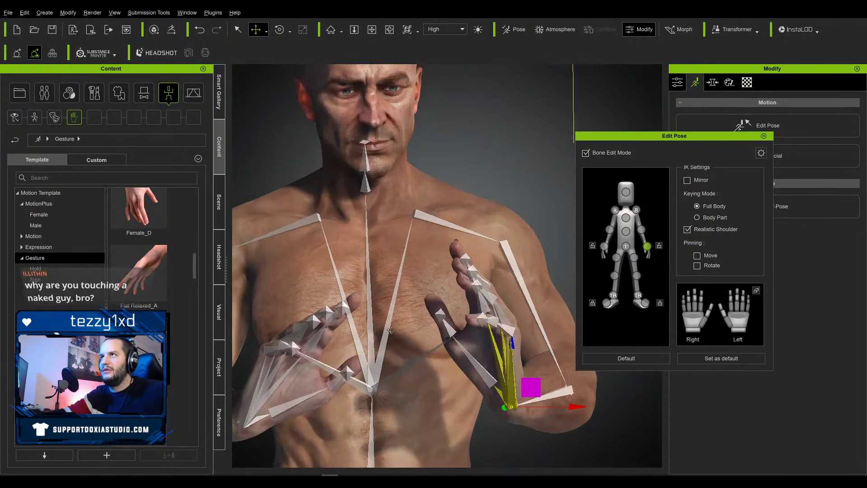
right_drag(391, 330, 375, 337)
middle_drag(371, 384, 395, 336)
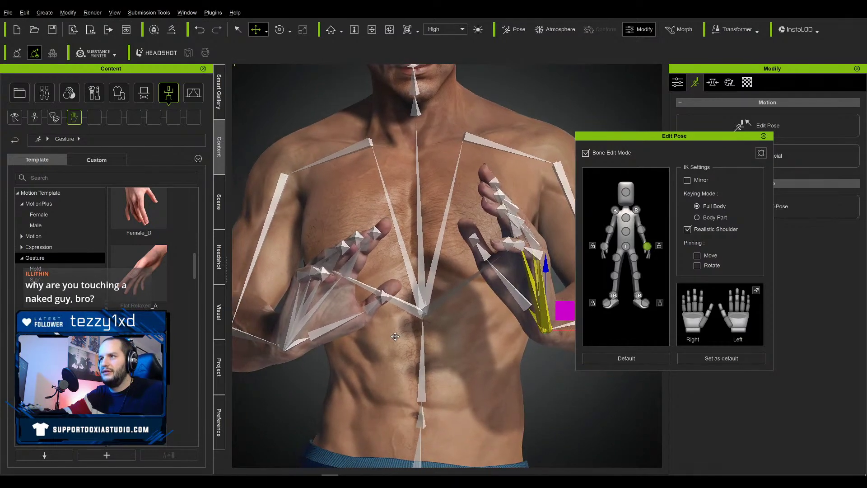
scroll(394, 346, up, 1)
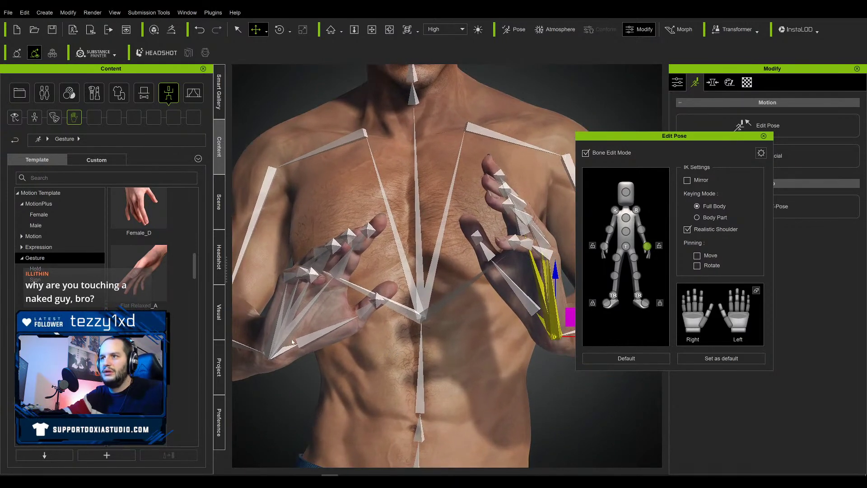
key(q)
click(604, 246)
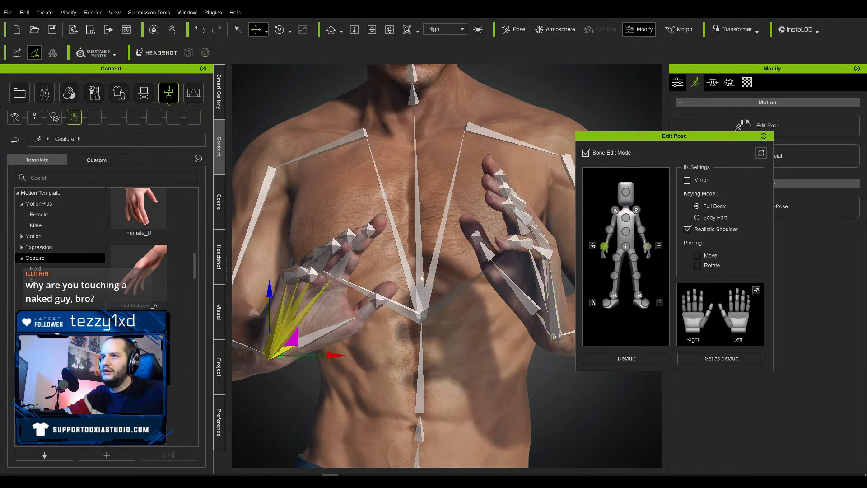
mouse_move(270, 298)
mouse_down()
mouse_move(263, 264)
mouse_move(266, 282)
mouse_move(296, 295)
mouse_move(263, 281)
mouse_move(258, 293)
mouse_up()
key(e)
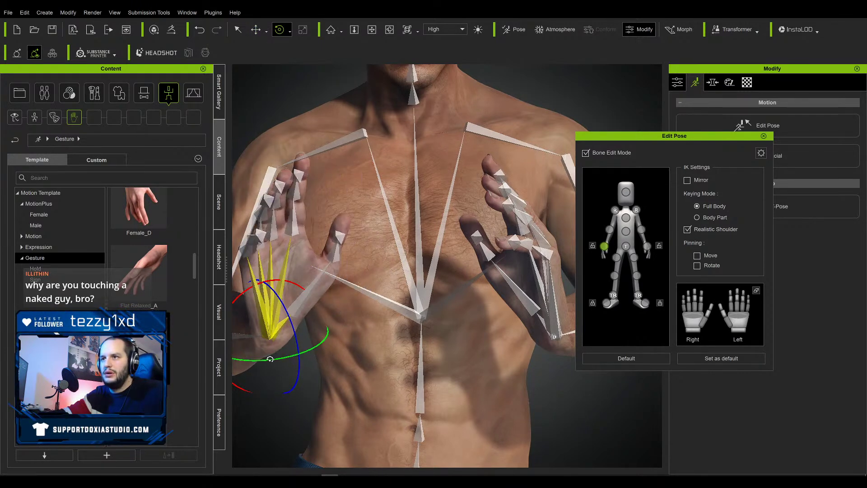
mouse_move(270, 359)
mouse_down()
mouse_move(246, 363)
mouse_move(274, 360)
mouse_up()
drag(305, 312, 308, 314)
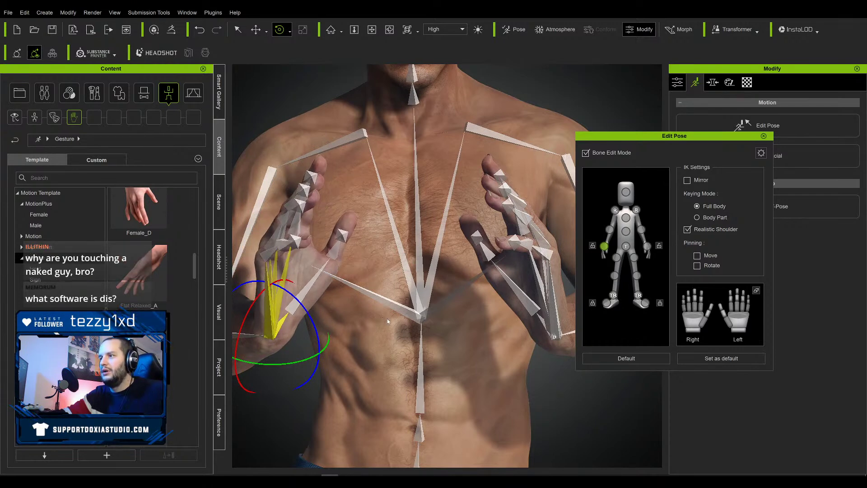
scroll(430, 348, down, 5)
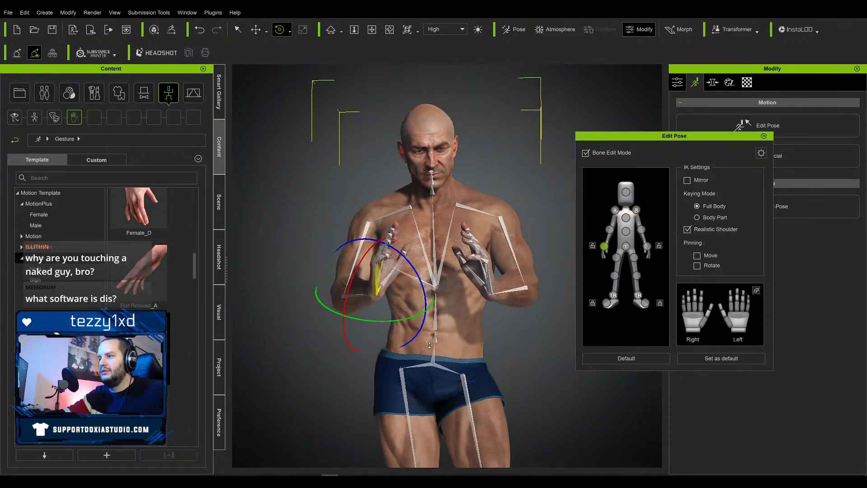
scroll(429, 345, up, 3)
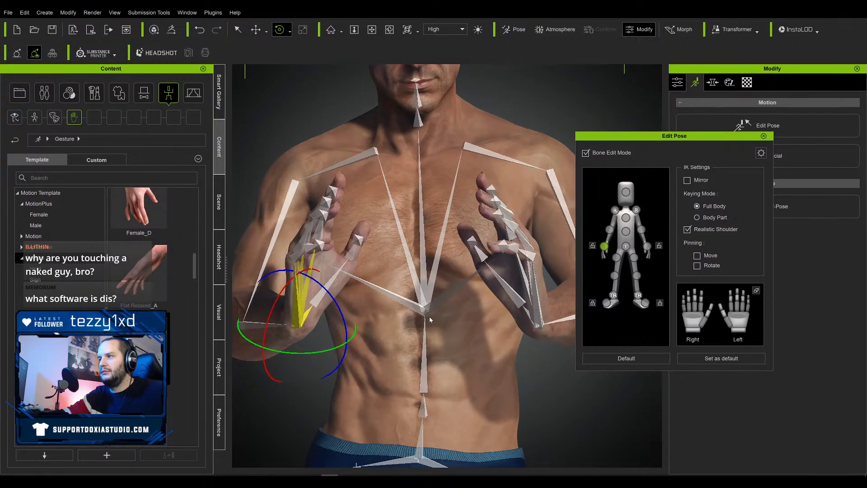
scroll(430, 319, down, 6)
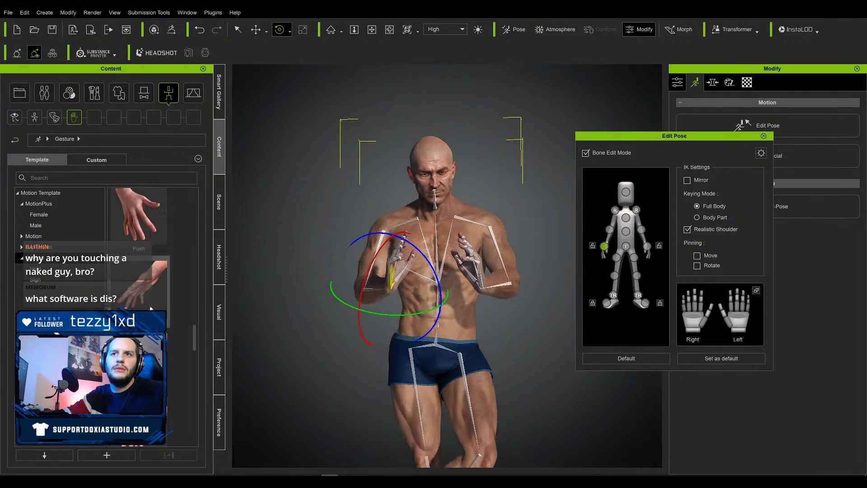
scroll(151, 309, down, 2)
scroll(149, 308, up, 8)
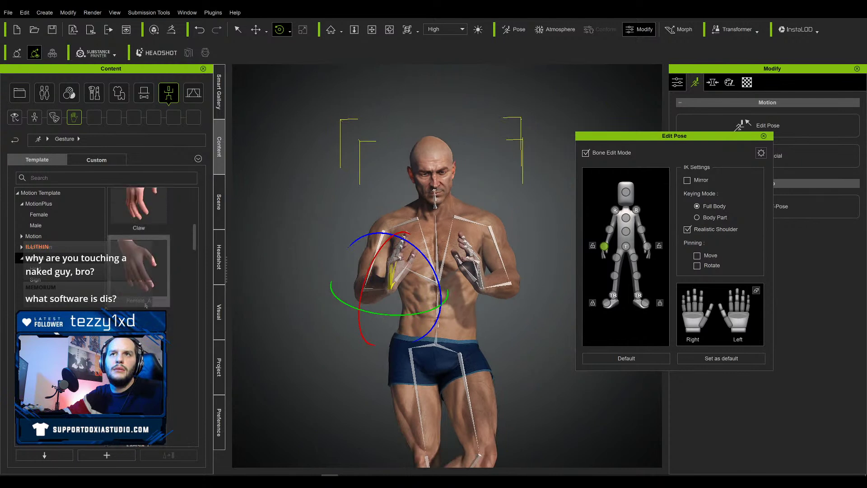
key(q)
click(463, 363)
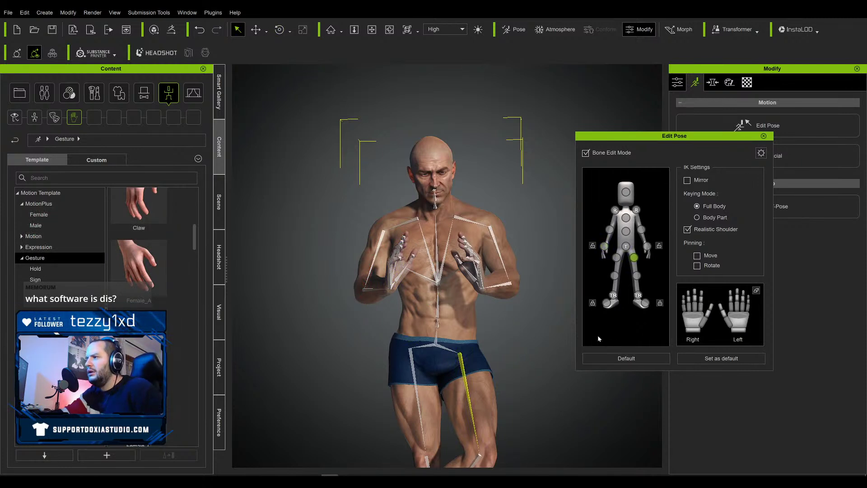
click(595, 359)
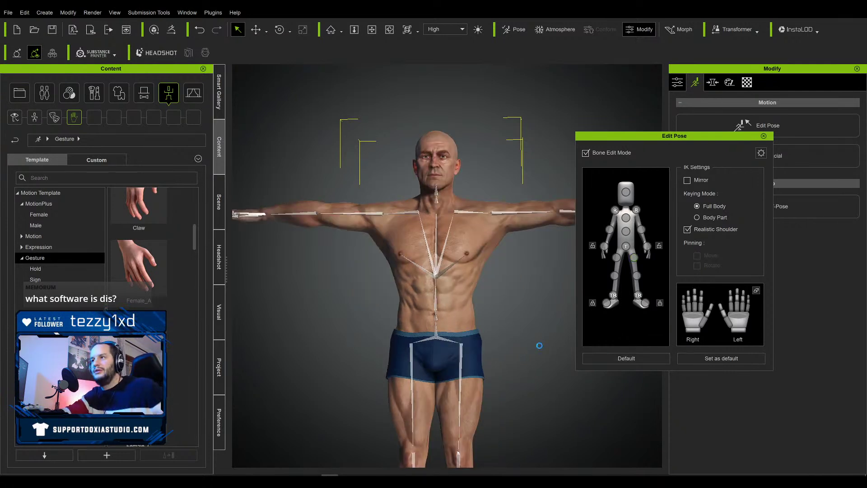
key(ctrl+z)
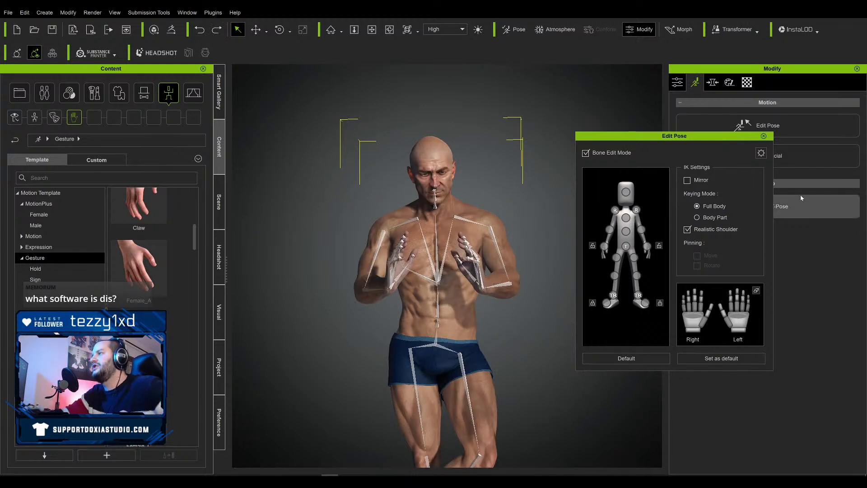
Step: Finish pose editing and save the project in the Patreon/2020/12-10/CC3 folder, adding a pose suffix to the file name Male Athletic
click(763, 136)
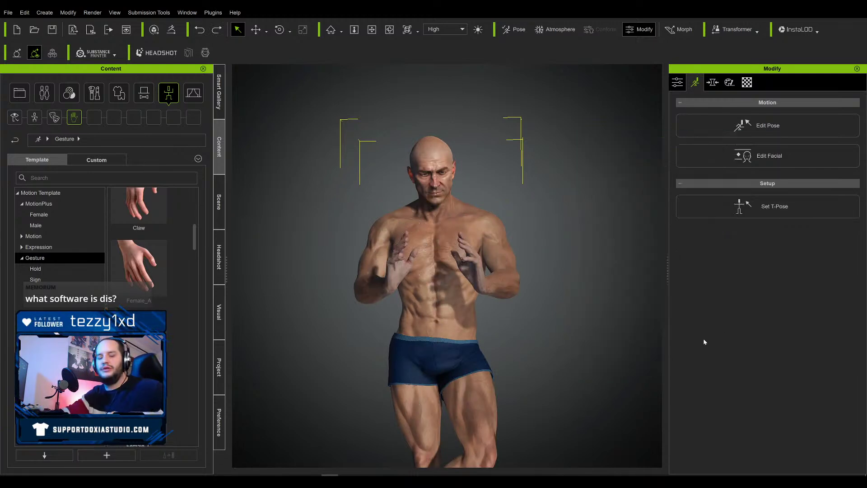
key(ctrl+s)
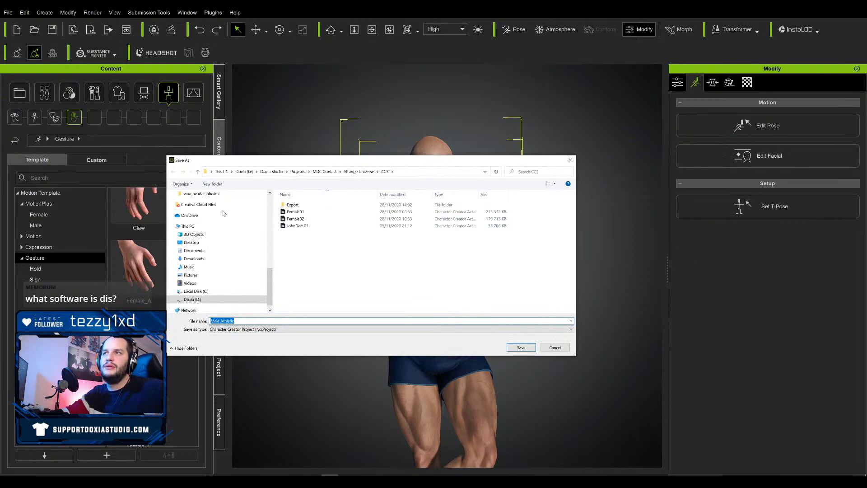
scroll(246, 223, up, 3)
click(190, 234)
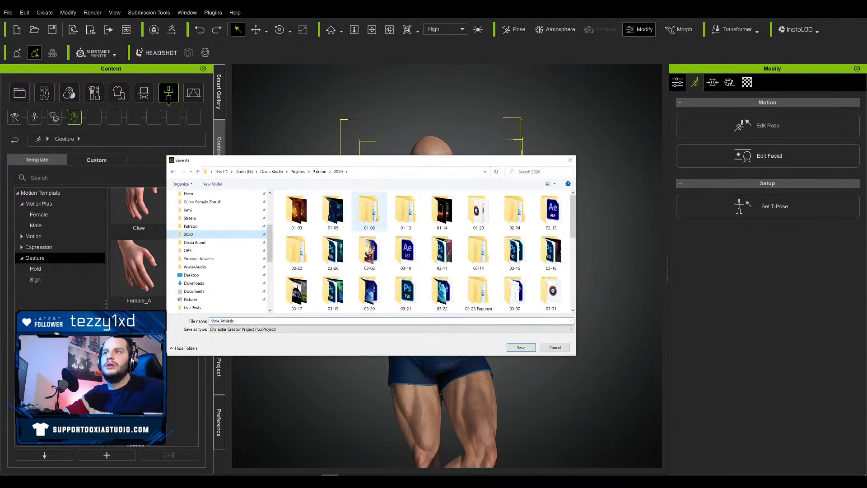
scroll(442, 271, down, 8)
double_click(408, 292)
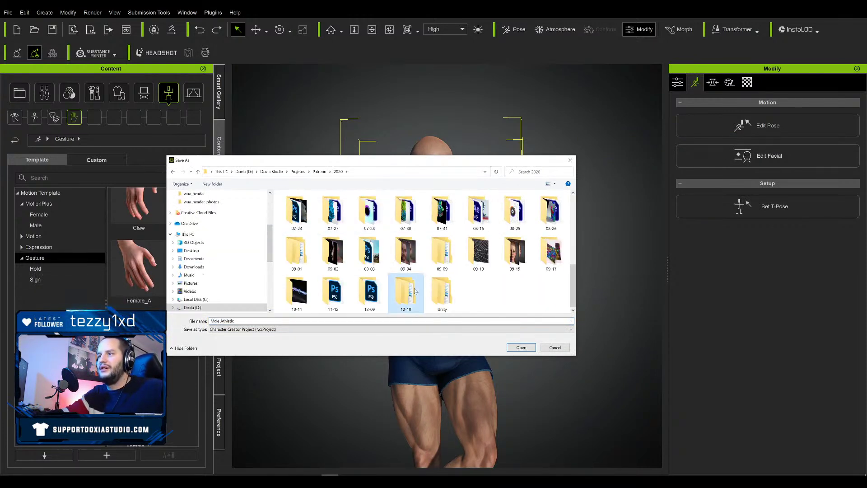
double_click(290, 204)
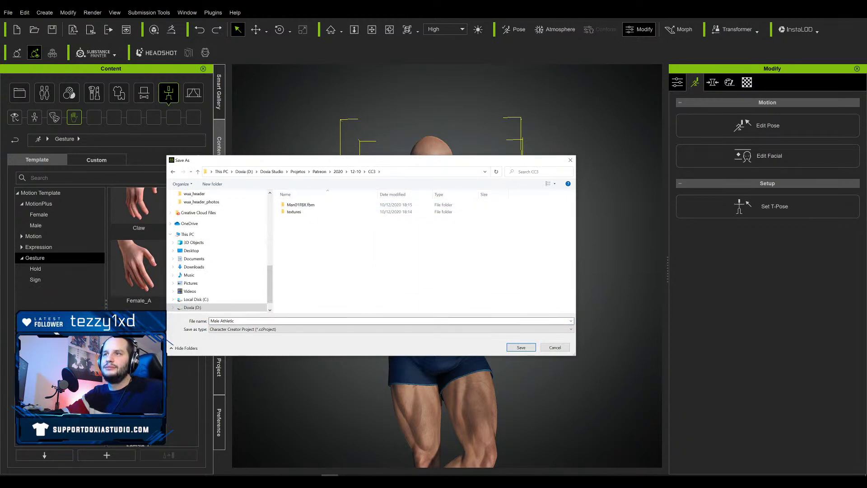
click(235, 321)
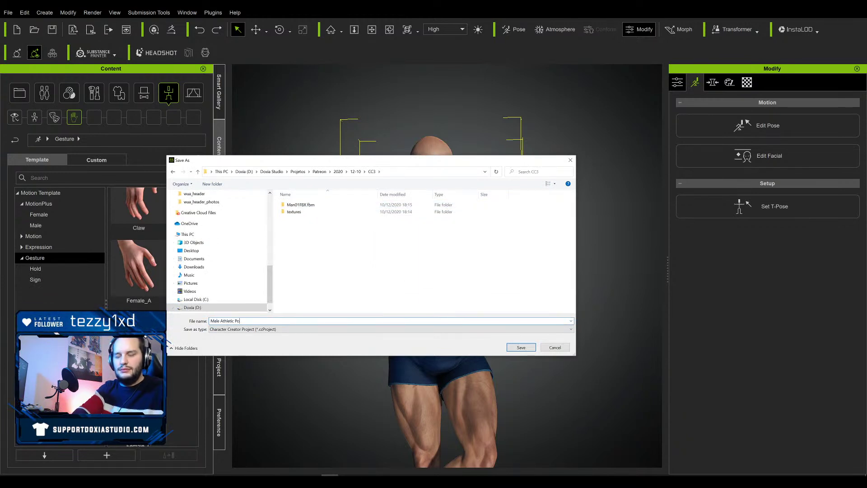
click(521, 347)
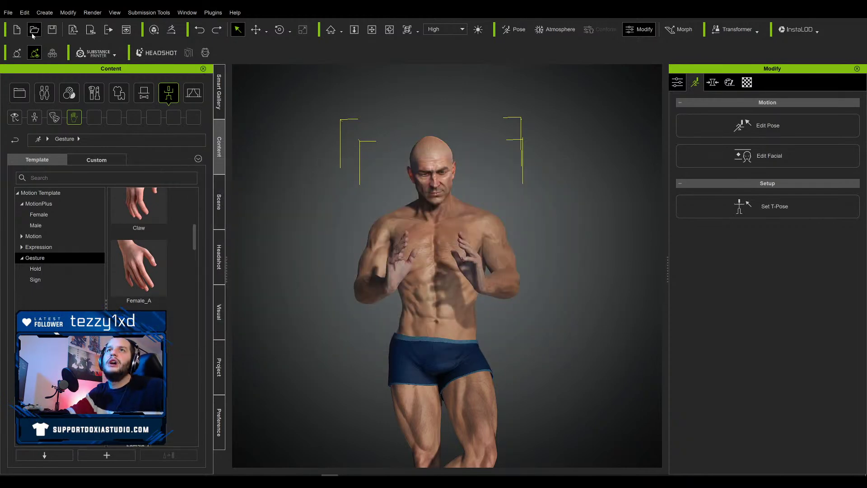
Step: Export the clothed character in its current pose as an FBX named Man02FBX in the CC3 folder
click(8, 12)
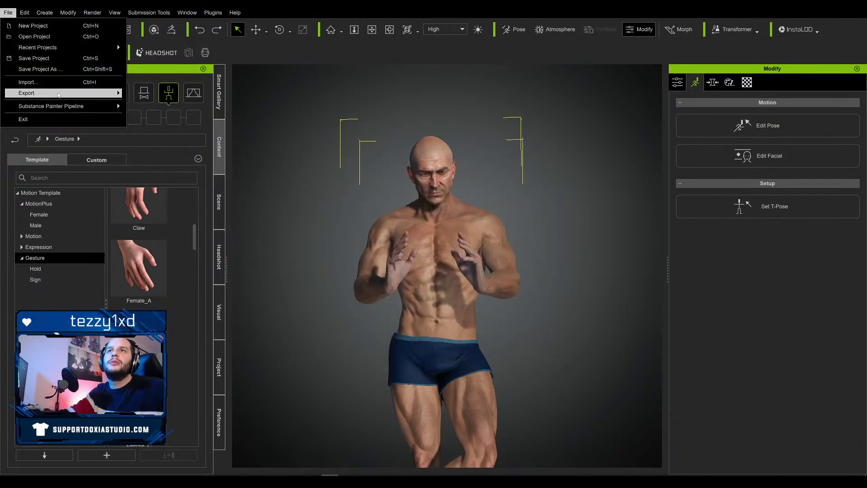
mouse_move(58, 95)
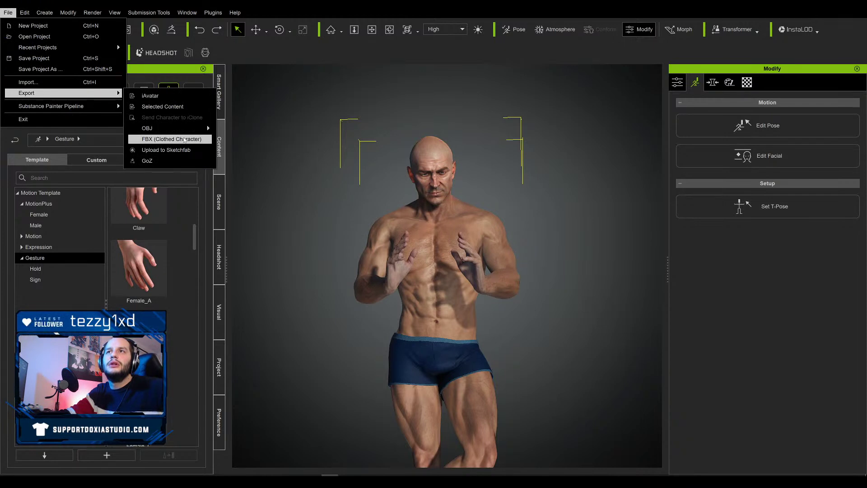
click(184, 140)
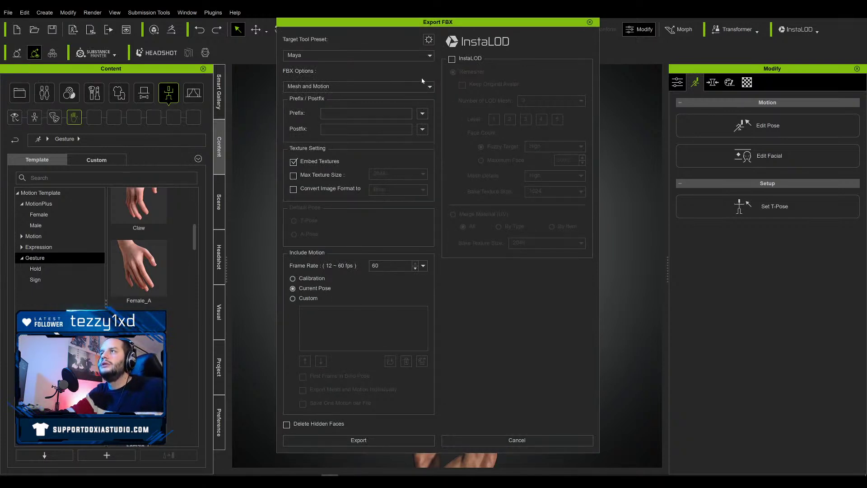
click(419, 437)
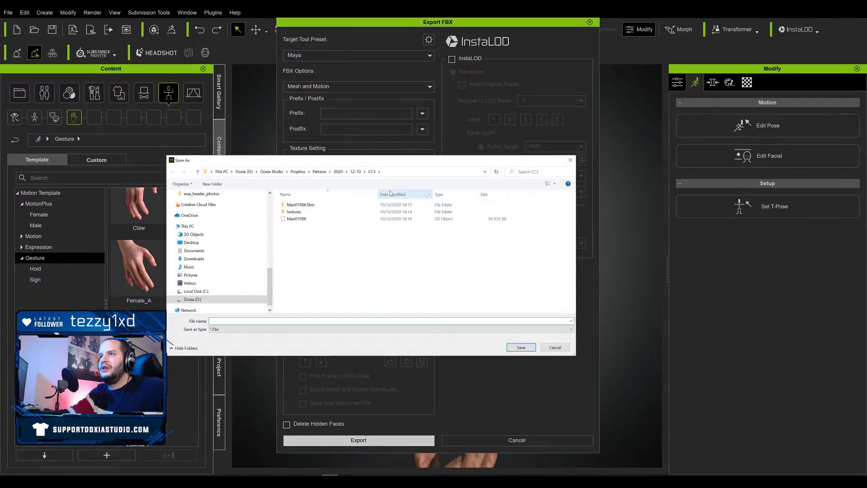
click(316, 218)
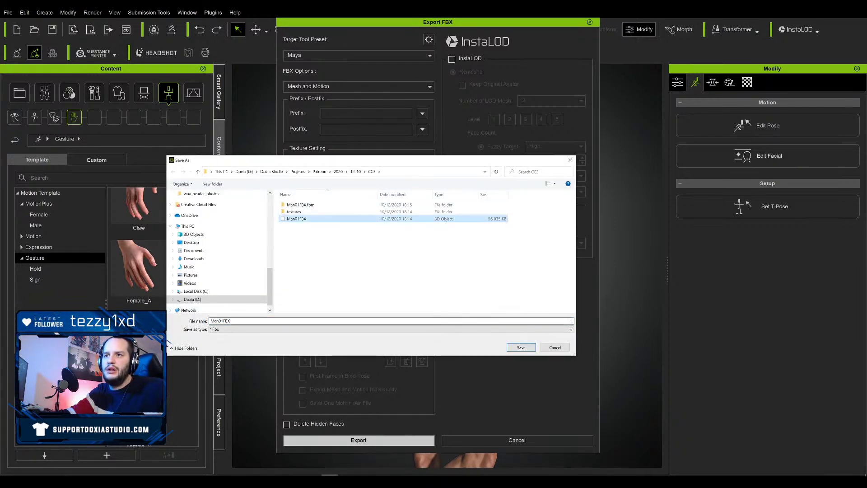
click(242, 321)
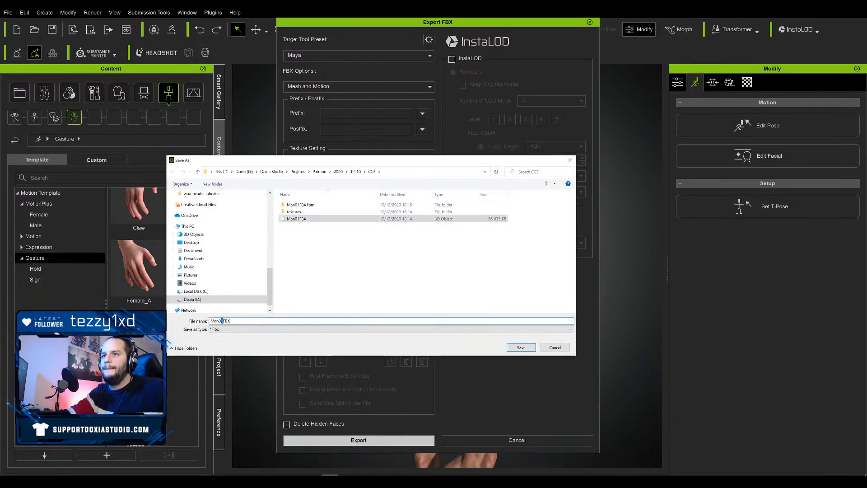
text(2)
click(519, 349)
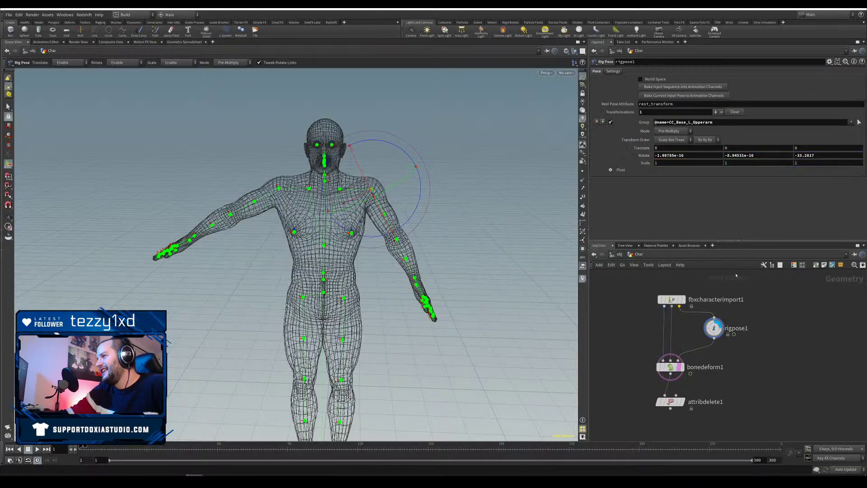
Step: Switch to Houdini and set the FBX file of the fbxcharacterimport1 node to Man02FBX.fbx from the CC3 folder
click(671, 299)
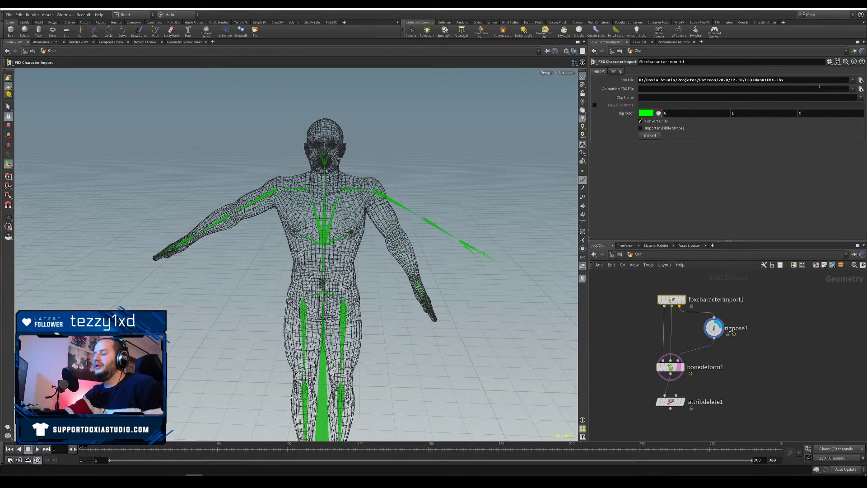
click(860, 79)
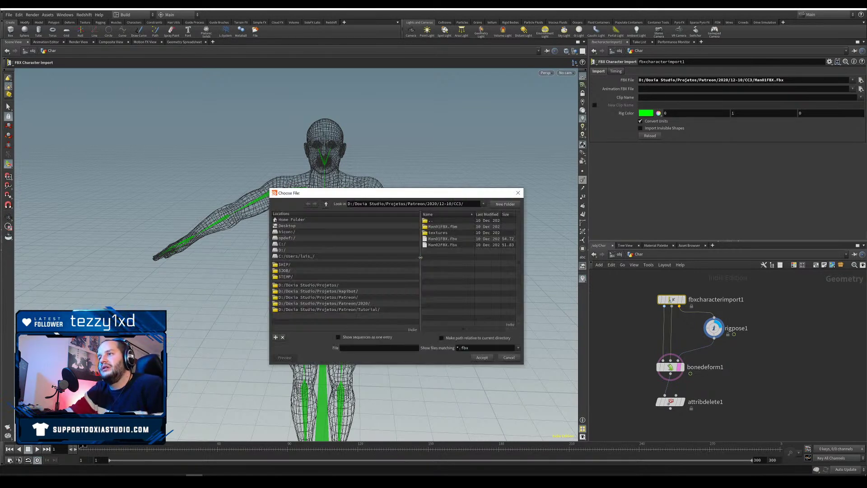
drag(421, 257, 396, 260)
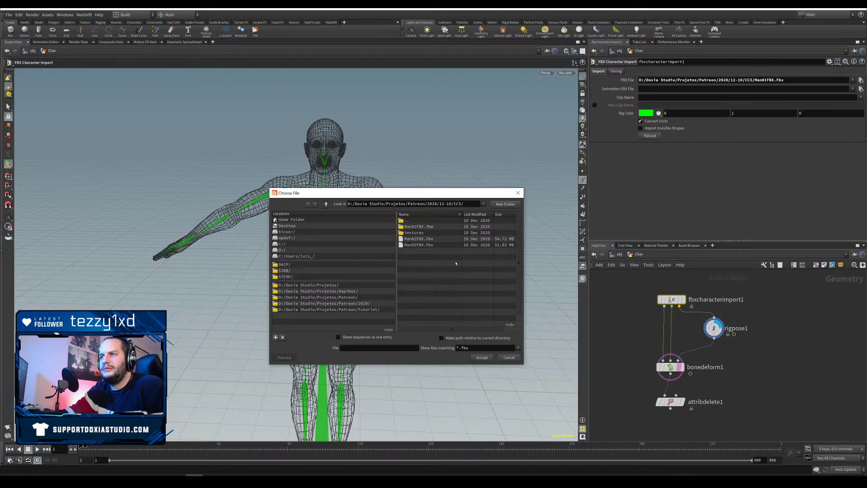
drag(524, 270, 547, 268)
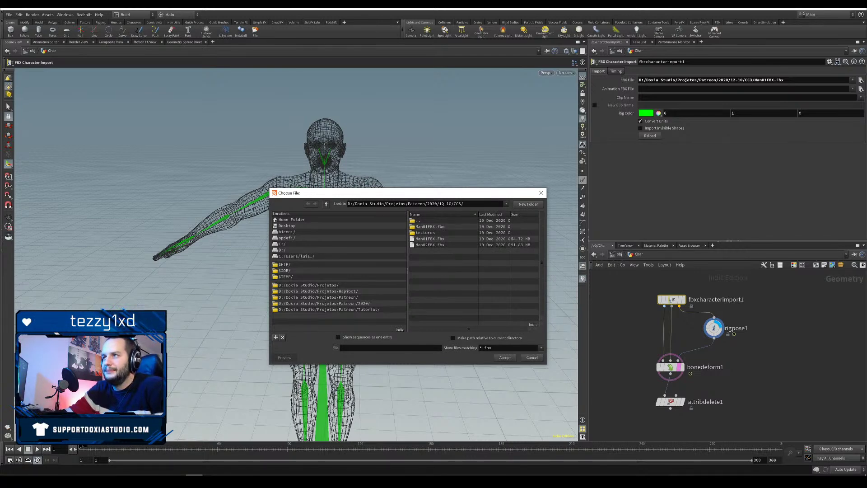
drag(448, 196, 439, 179)
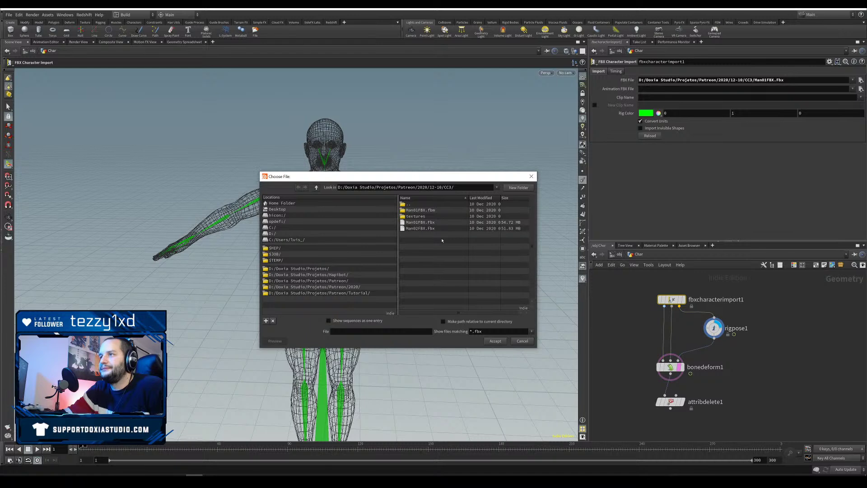
click(419, 228)
click(496, 340)
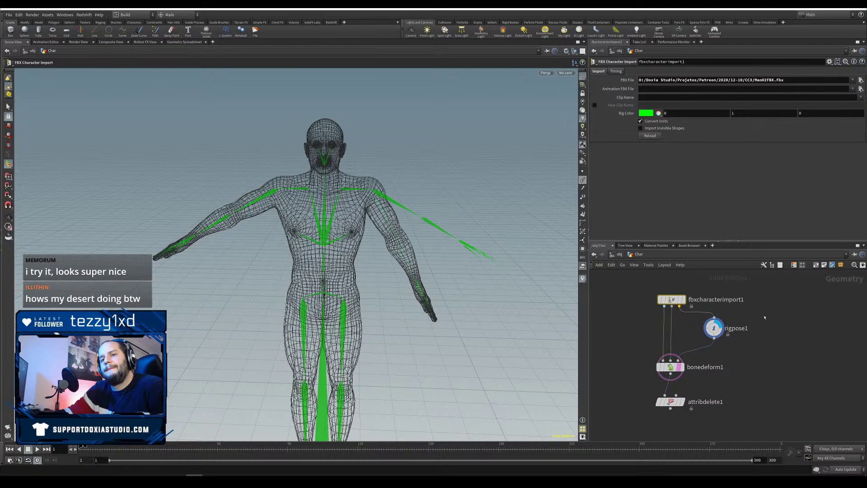
Step: Display the attribdelete1 output and delete the old rigpose1 node from the character network
key(ctrl+z)
key(ctrl+z)
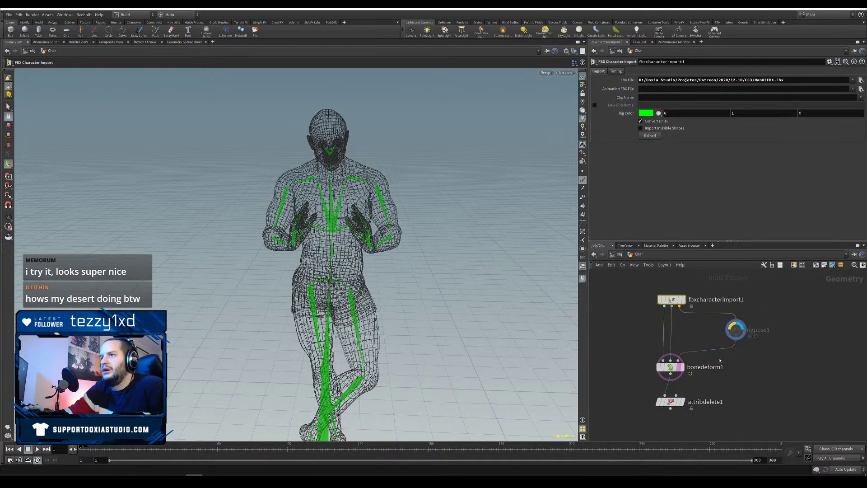
click(685, 401)
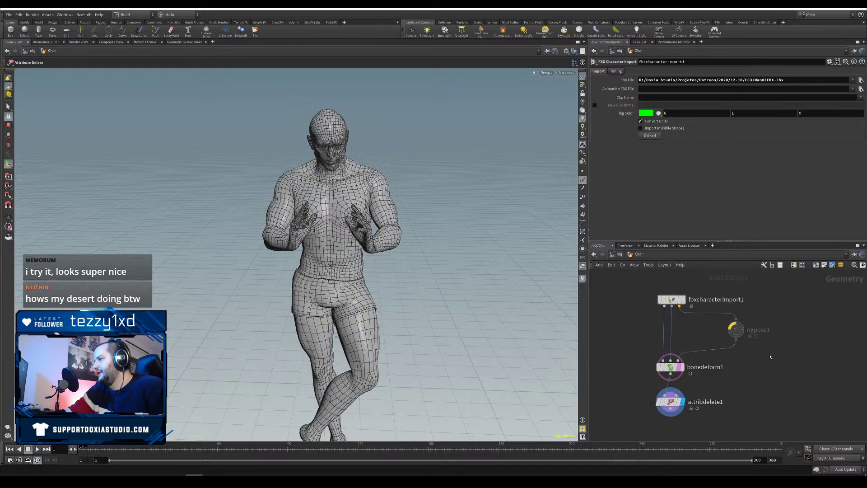
click(735, 329)
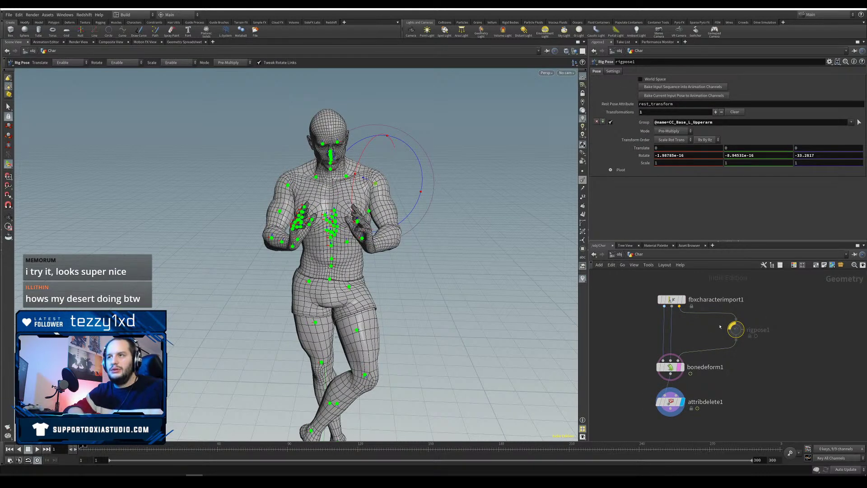
key(Delete)
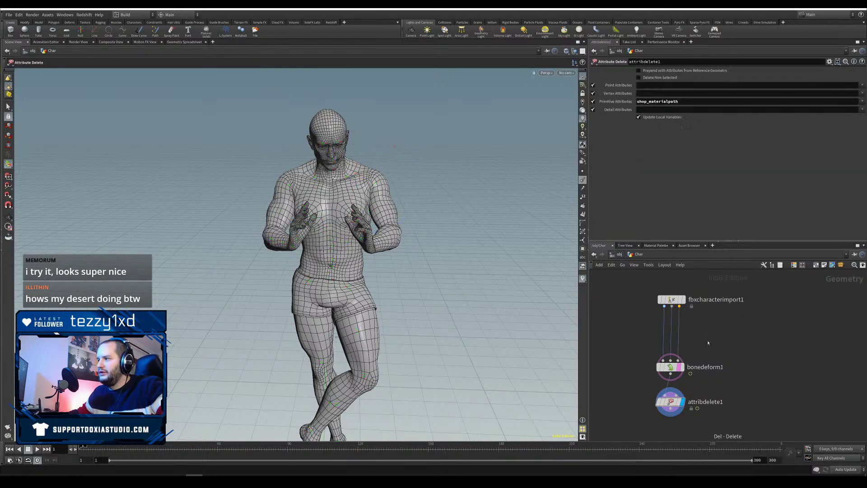
Step: Add a fresh Rig Pose node and insert it in the connection from fbxcharacterimport1's third output to bonedeform1
key(Tab)
text(rig)
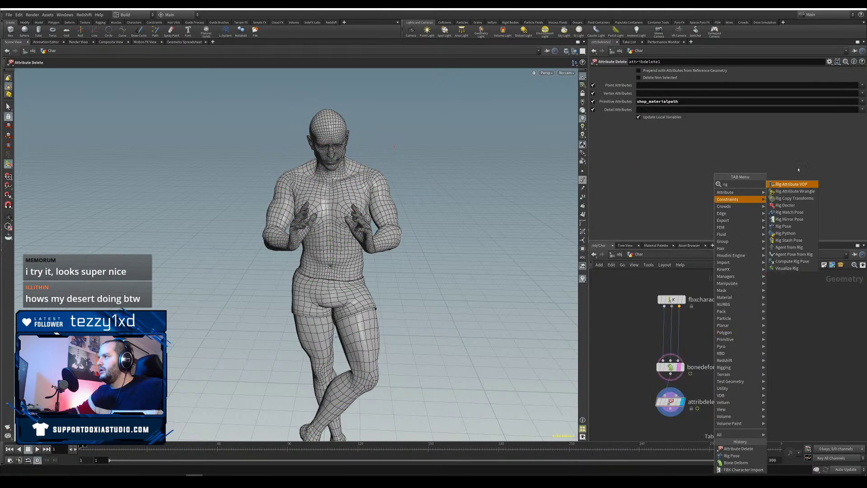
click(803, 226)
click(744, 325)
drag(745, 325, 690, 333)
key(Escape)
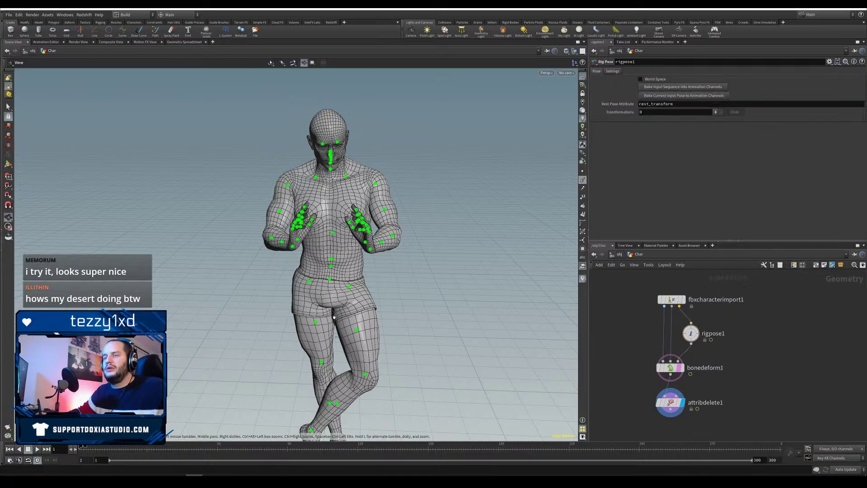
Step: Examine the imported character's hands, arms and rig joints up close from several angles
drag(388, 265, 323, 313)
middle_drag(323, 314, 325, 389)
right_drag(326, 388, 413, 324)
middle_drag(413, 324, 398, 405)
right_drag(398, 405, 487, 397)
middle_drag(488, 398, 542, 427)
right_drag(542, 427, 552, 344)
drag(551, 344, 345, 314)
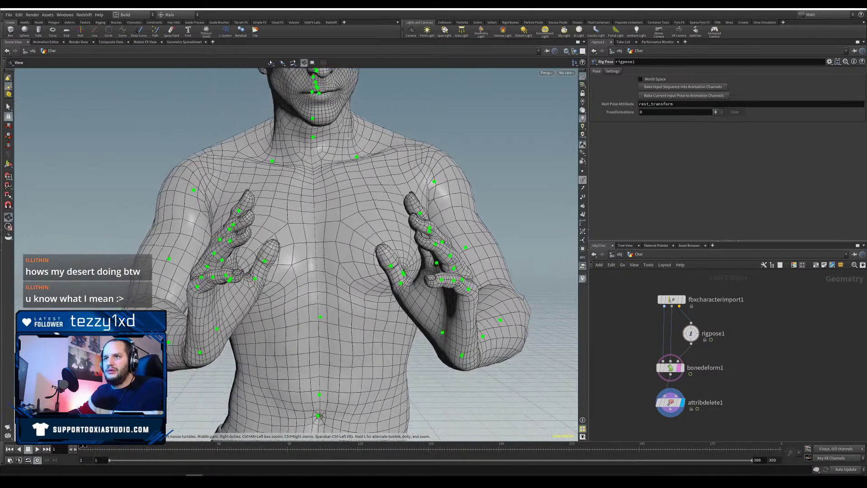
middle_drag(345, 314, 331, 336)
right_drag(331, 337, 329, 289)
middle_drag(328, 289, 321, 247)
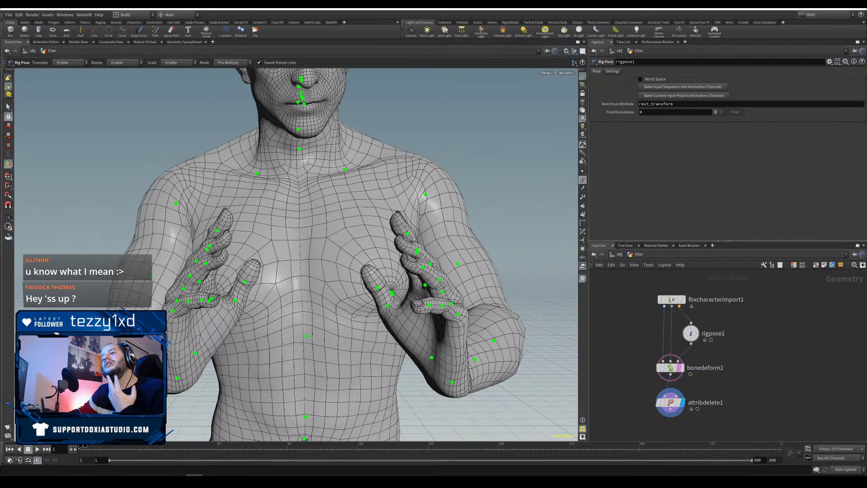
Step: Return to the object level and save the scene as Daily20201210 in the $JOB folder
click(619, 254)
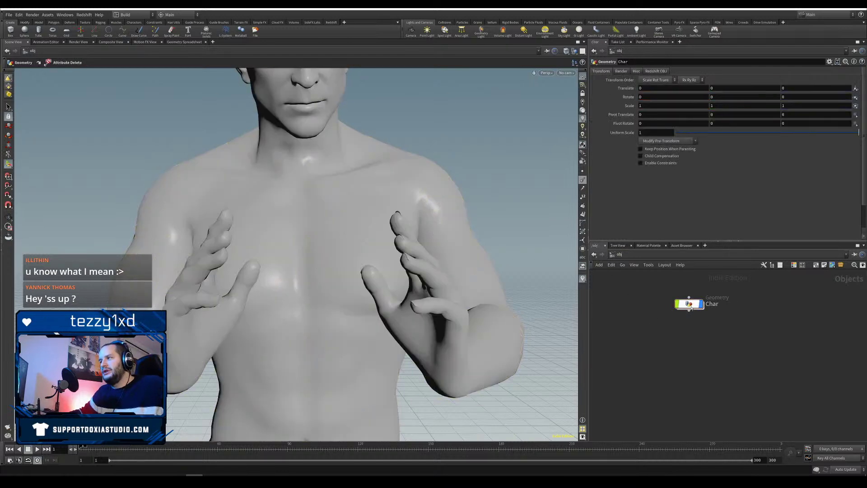
key(ctrl+s)
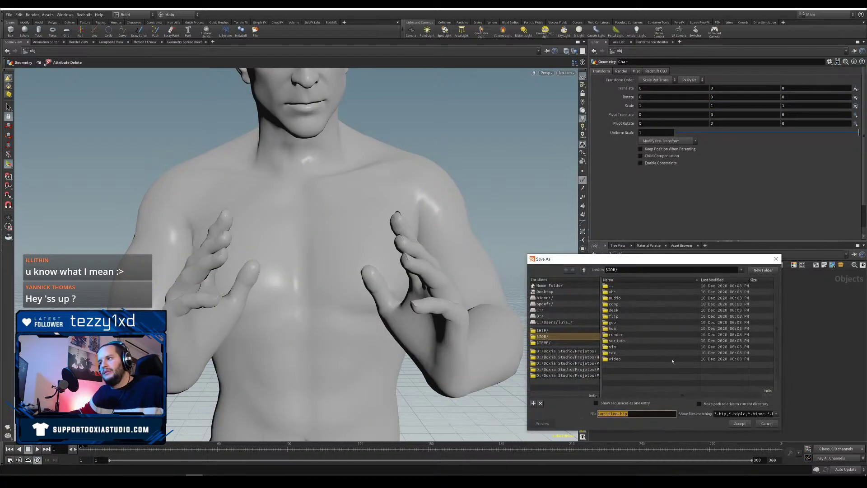
text(Daily20201210)
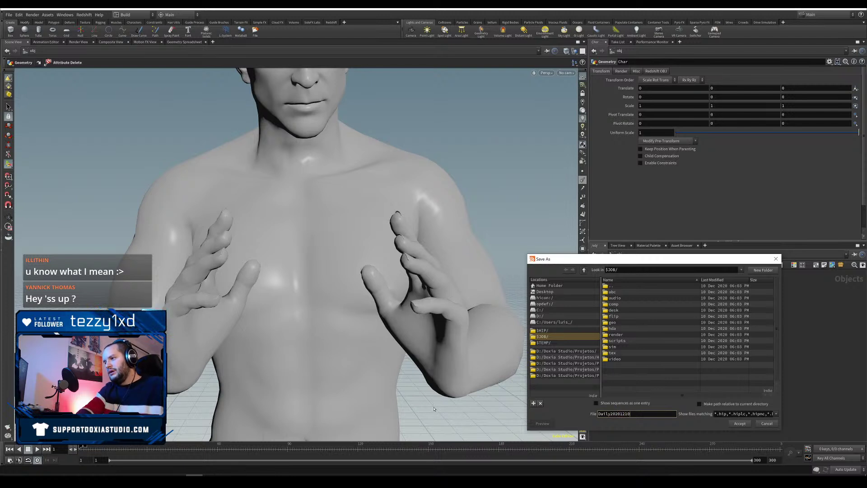
key(Return)
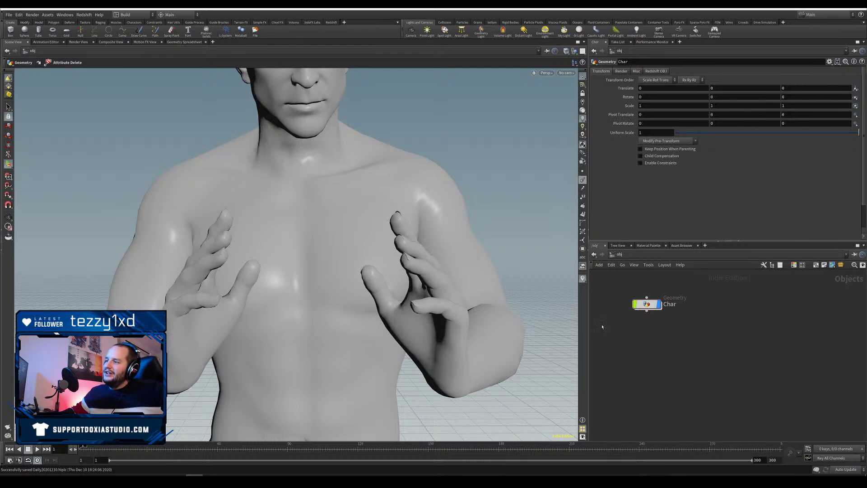
drag(647, 304, 646, 309)
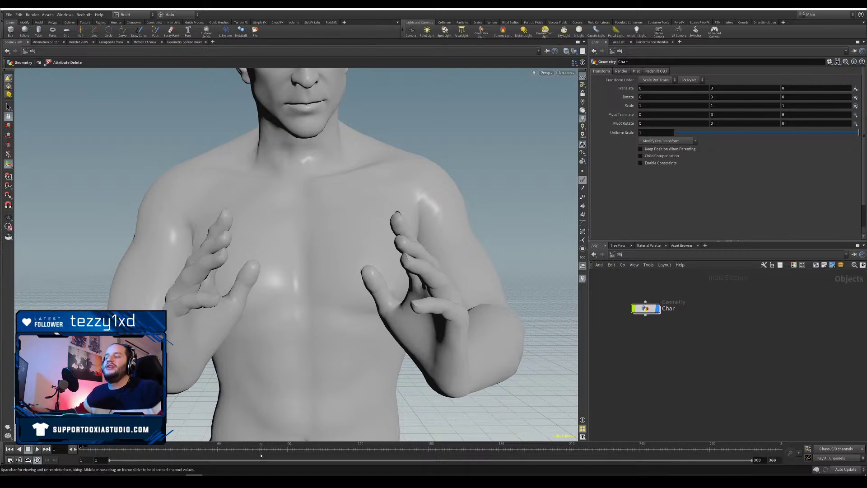
drag(646, 308, 662, 316)
middle_drag(740, 325, 738, 321)
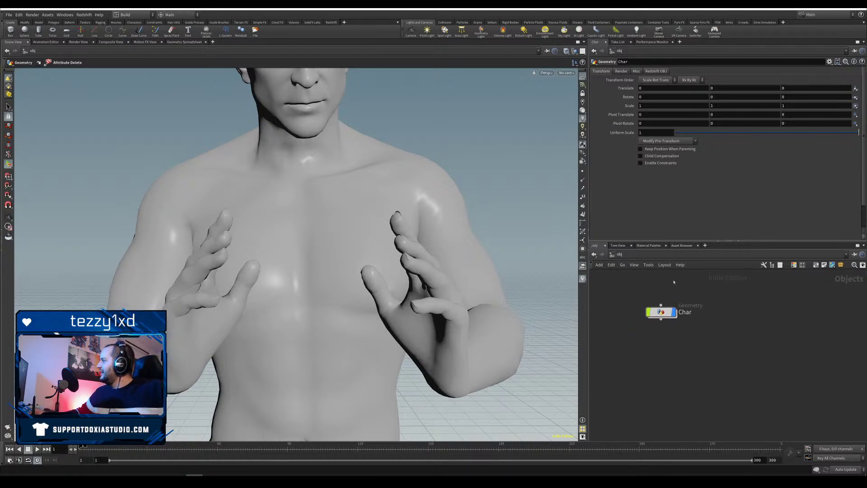
drag(660, 316, 624, 302)
scroll(694, 326, down, 2)
middle_drag(692, 331, 736, 358)
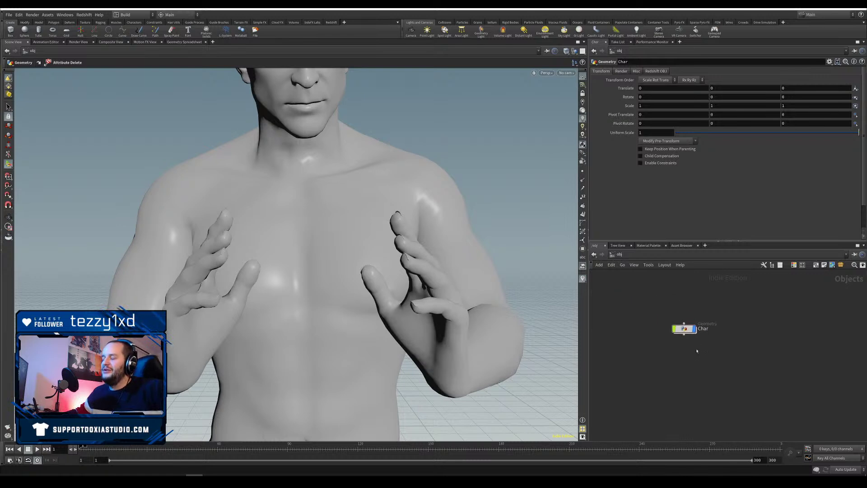
scroll(700, 350, up, 4)
middle_drag(719, 316, 791, 308)
scroll(743, 339, up, 1)
scroll(754, 337, down, 2)
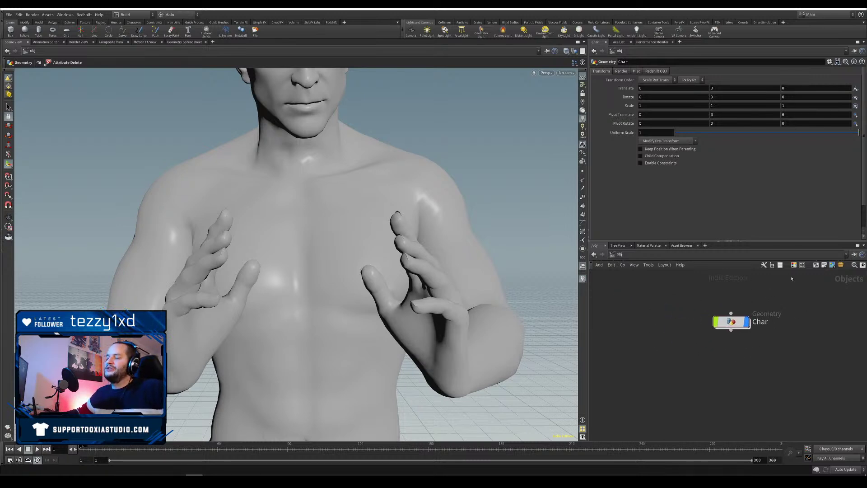
middle_drag(690, 298, 670, 300)
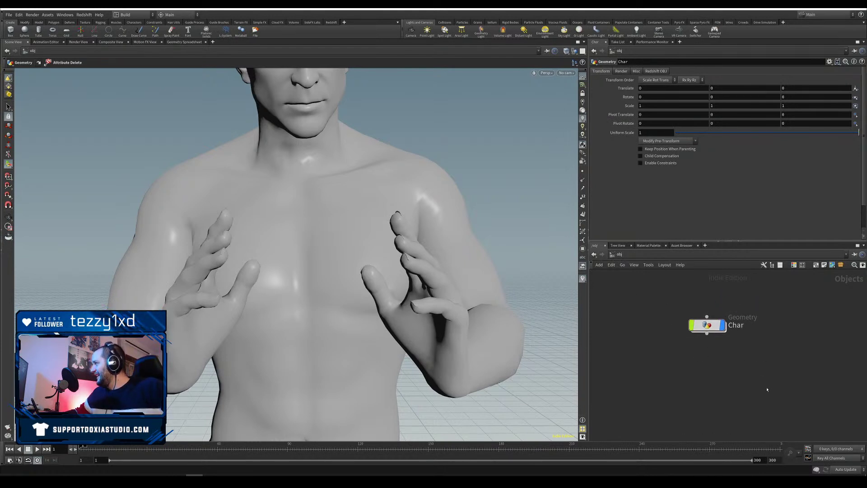
mouse_move(706, 326)
mouse_down()
mouse_move(716, 322)
mouse_move(703, 321)
mouse_up()
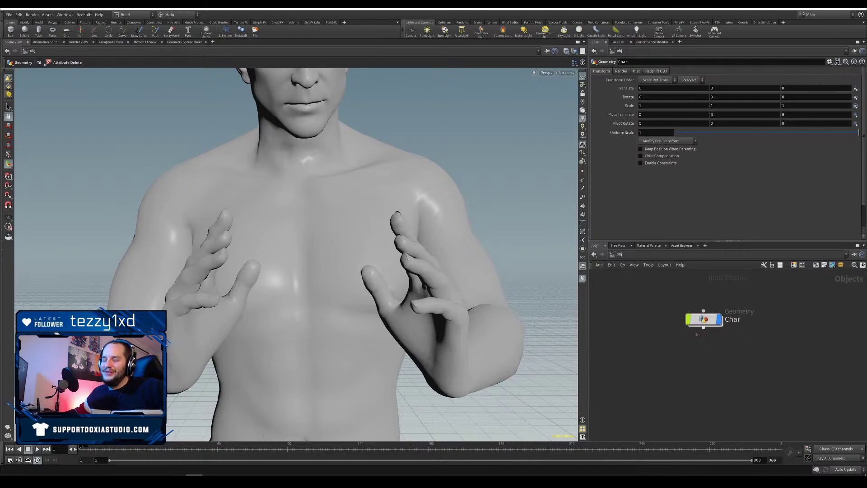
drag(654, 294, 795, 353)
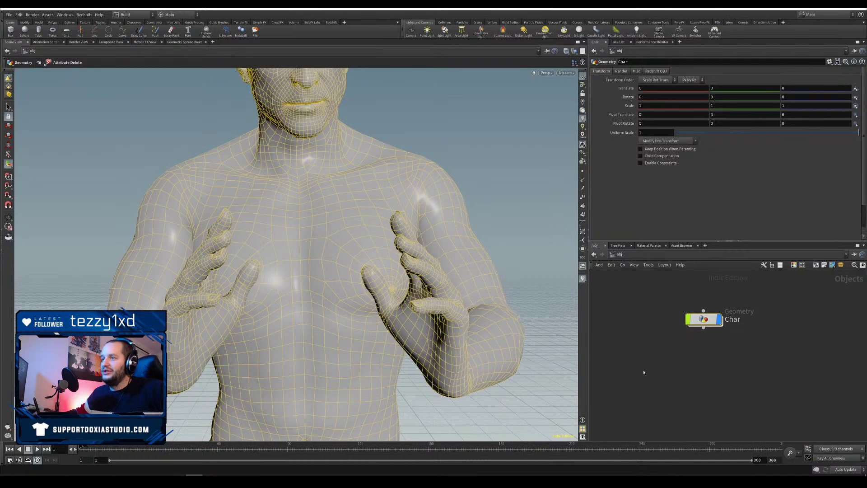
alt+drag(329, 300, 328, 339)
scroll(391, 308, down, 5)
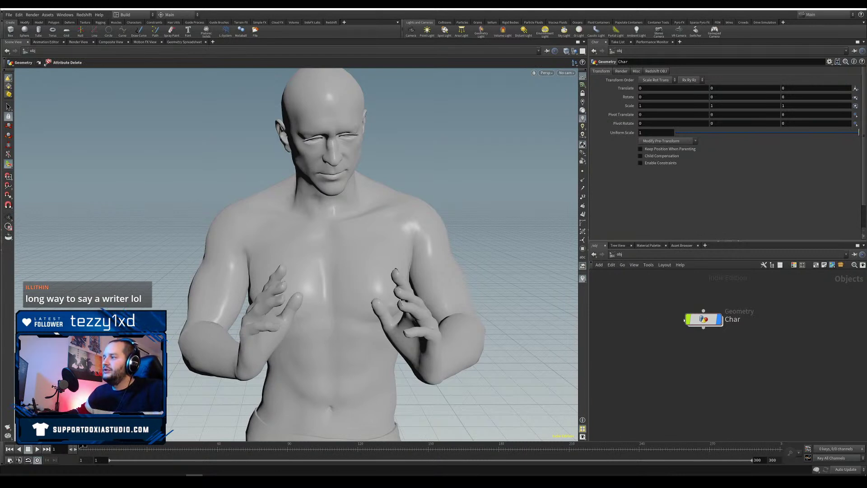
drag(684, 320, 660, 307)
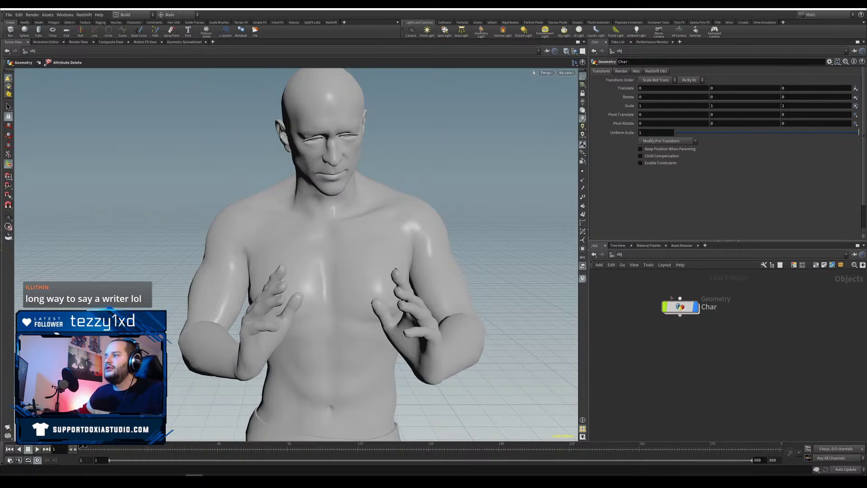
drag(677, 306, 692, 308)
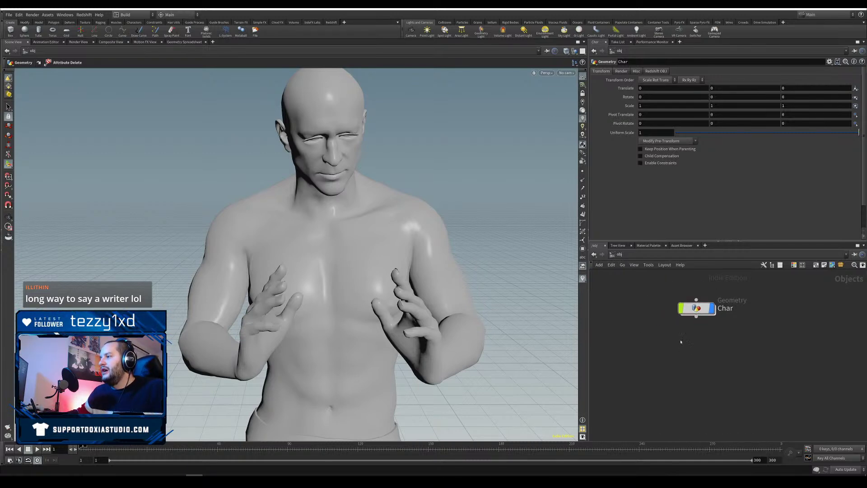
drag(649, 286, 736, 333)
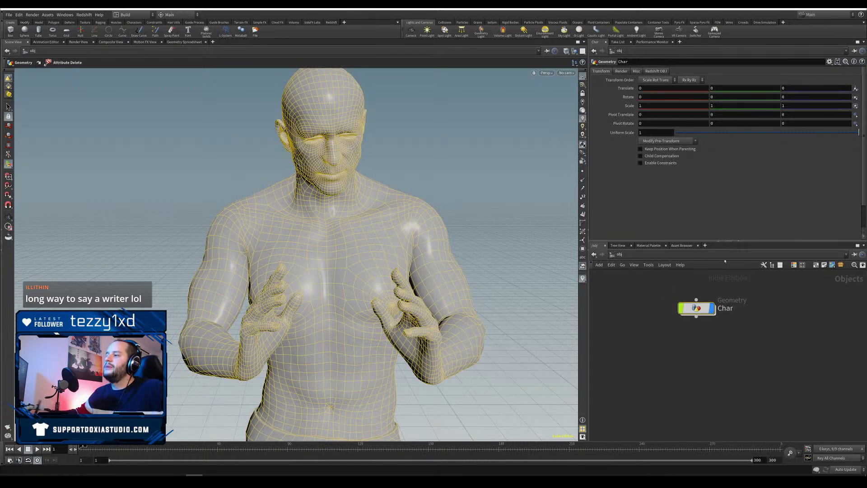
scroll(668, 339, down, 4)
click(672, 350)
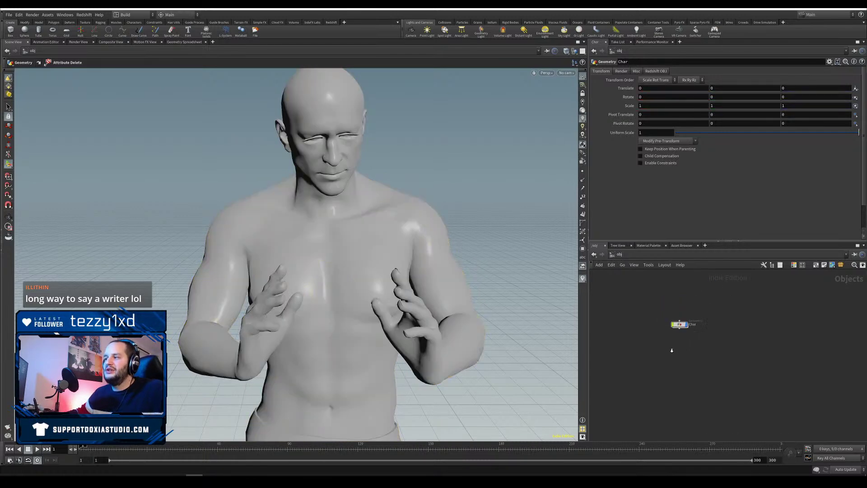
scroll(672, 350, up, 4)
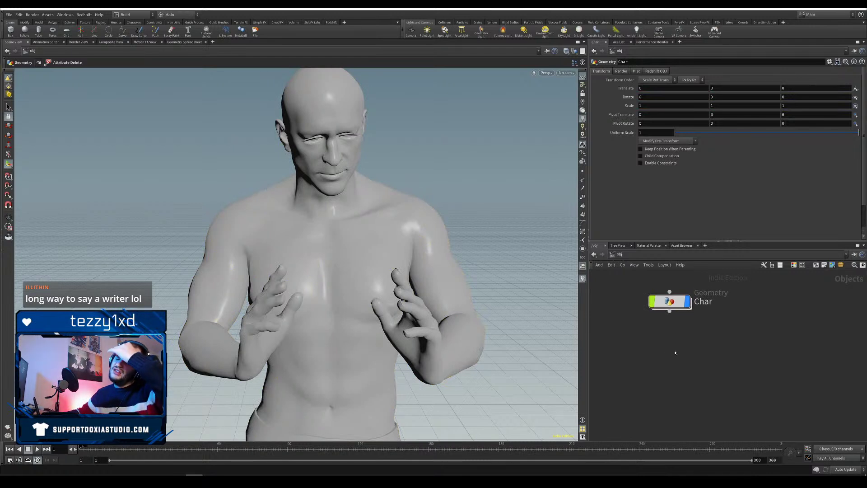
drag(670, 302, 675, 306)
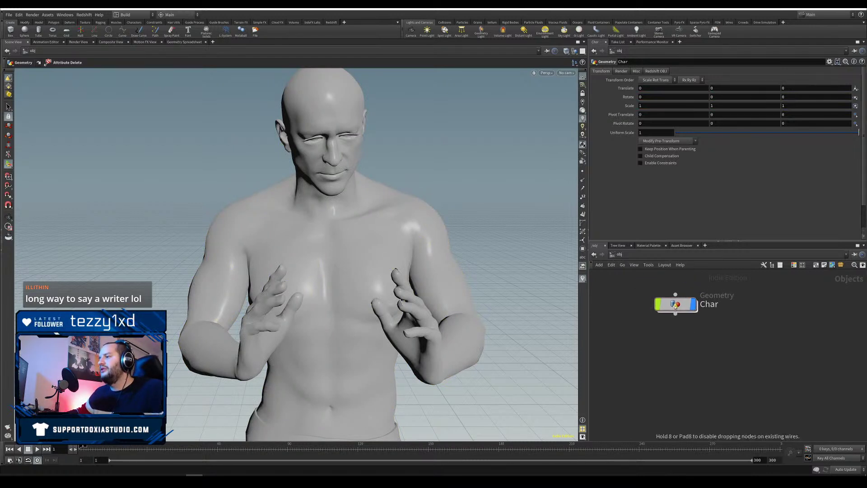
key(Escape)
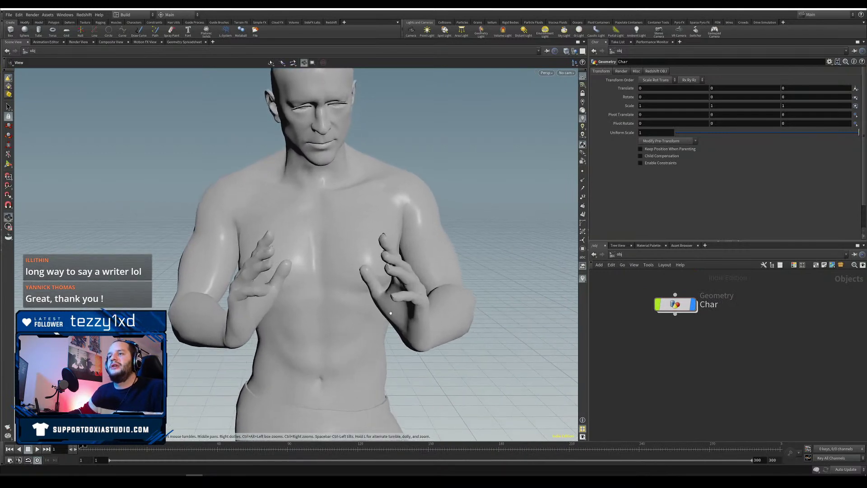
key(Return)
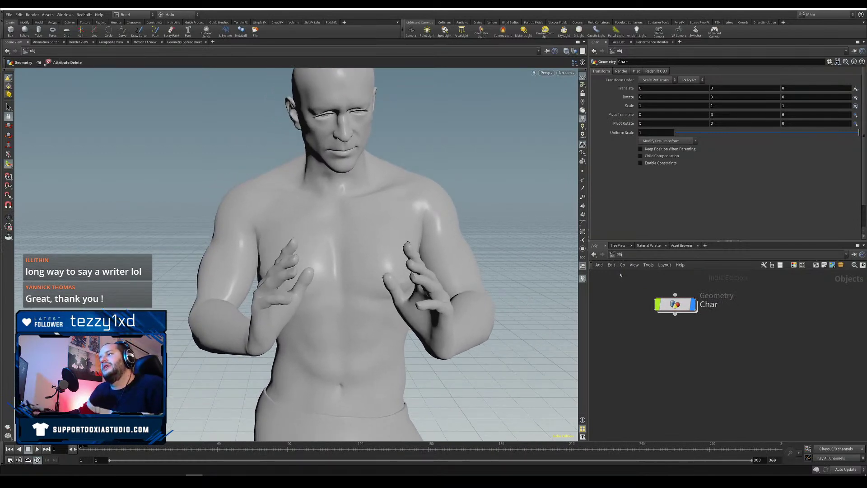
drag(675, 305, 664, 312)
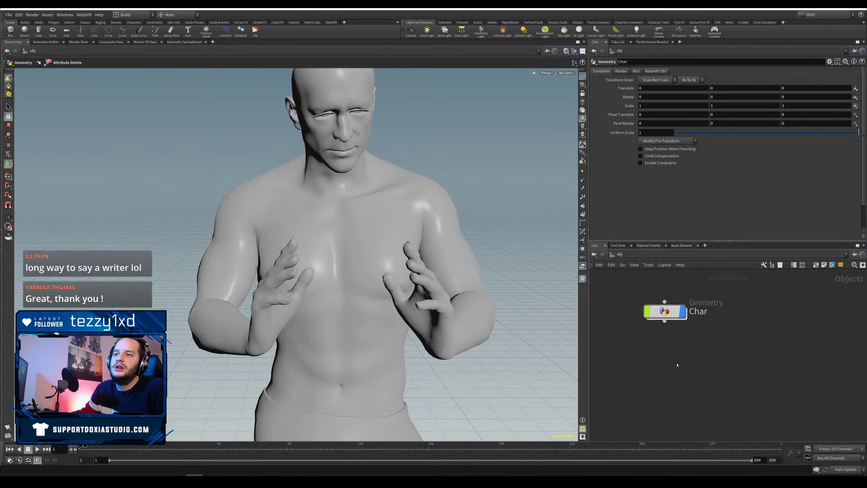
drag(664, 313, 657, 312)
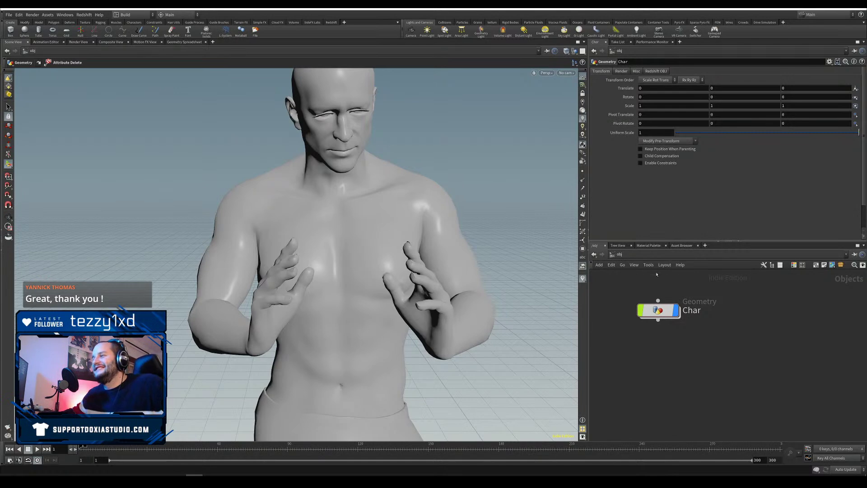
drag(658, 311, 677, 312)
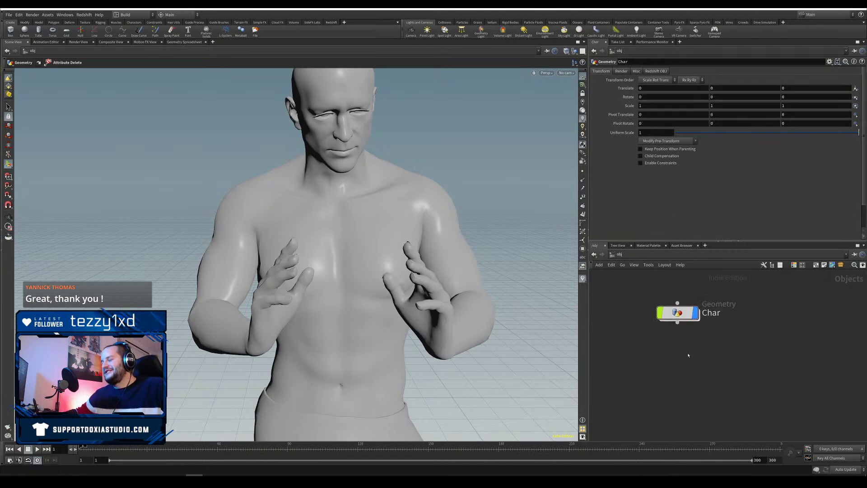
drag(618, 350, 719, 294)
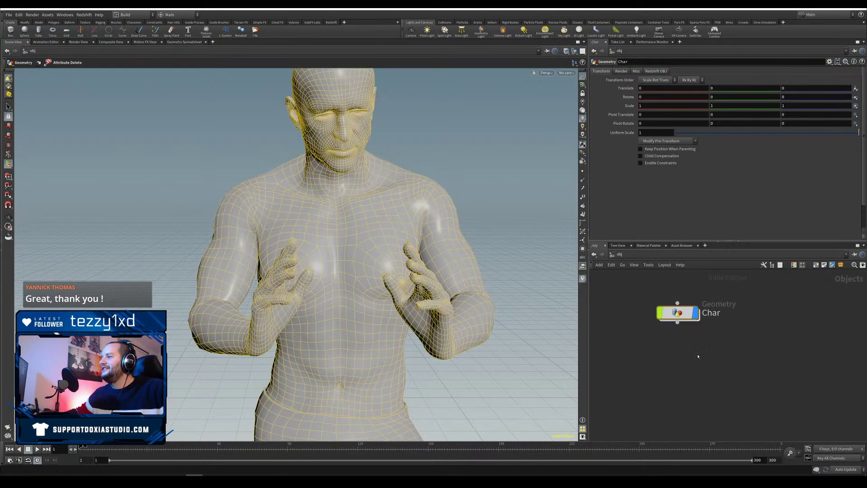
alt+right_drag(302, 282, 377, 303)
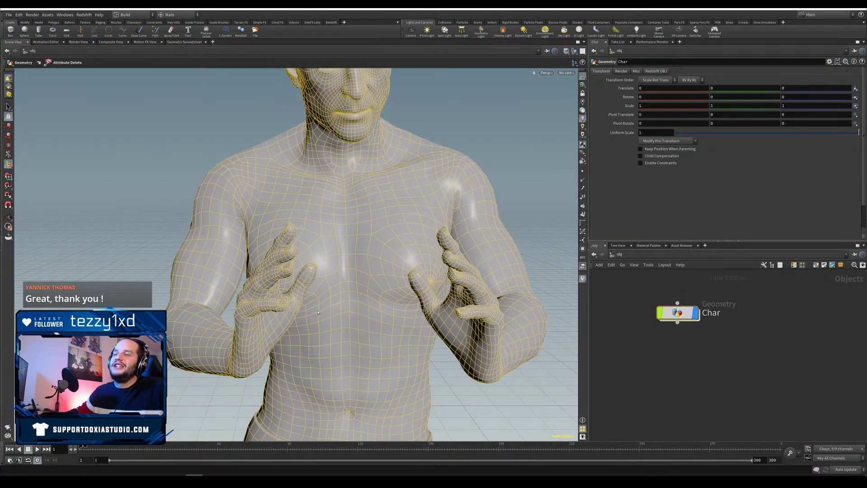
alt+drag(378, 302, 356, 306)
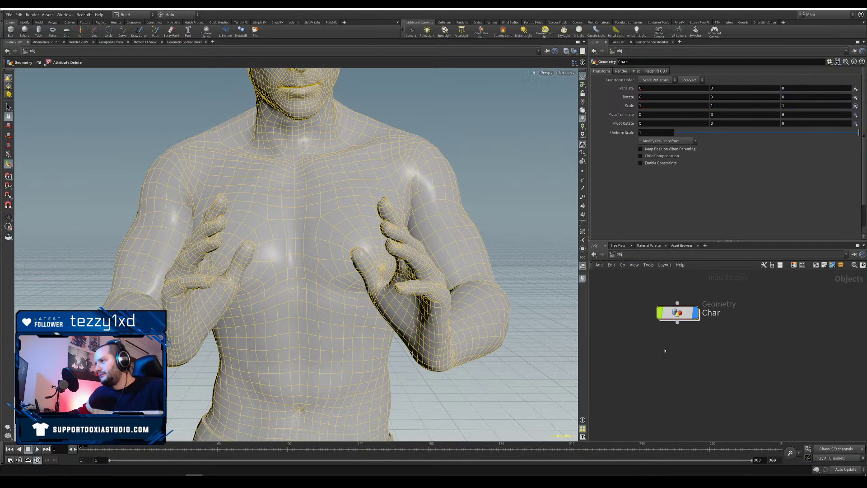
Step: Add a Sphere object to the scene and place it beside the Char node
click(664, 350)
drag(684, 311, 653, 302)
key(Tab)
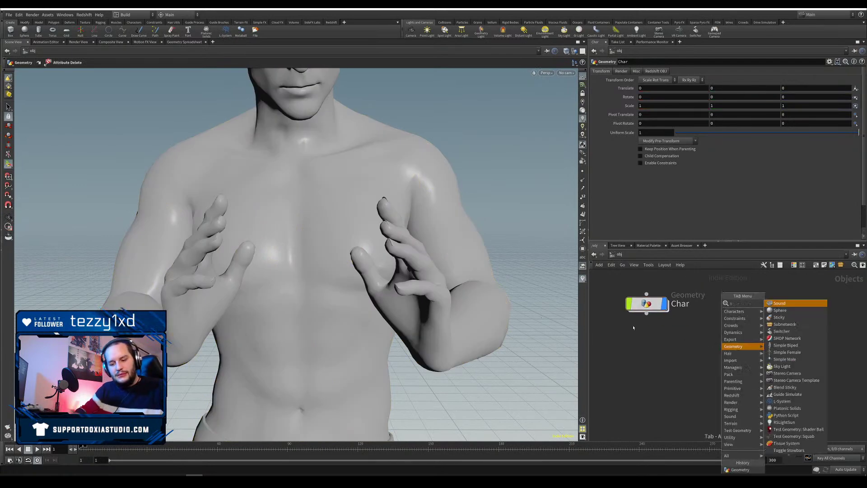
text(sphere)
key(Return)
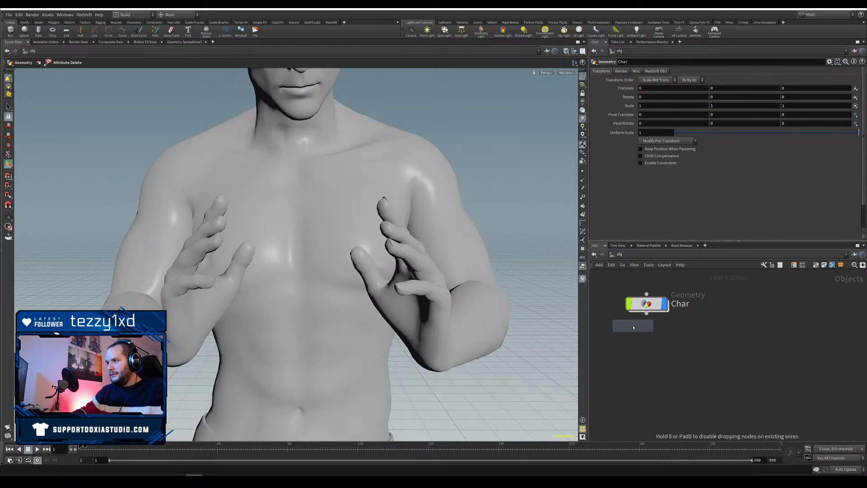
click(733, 304)
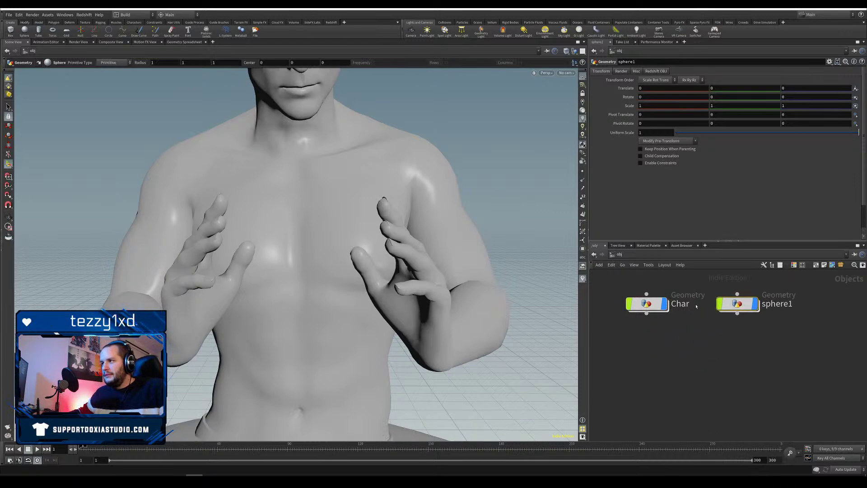
Step: Inside the Char network, add a Transform node after attribdelete1 and display its output
double_click(650, 303)
scroll(780, 364, down, 5)
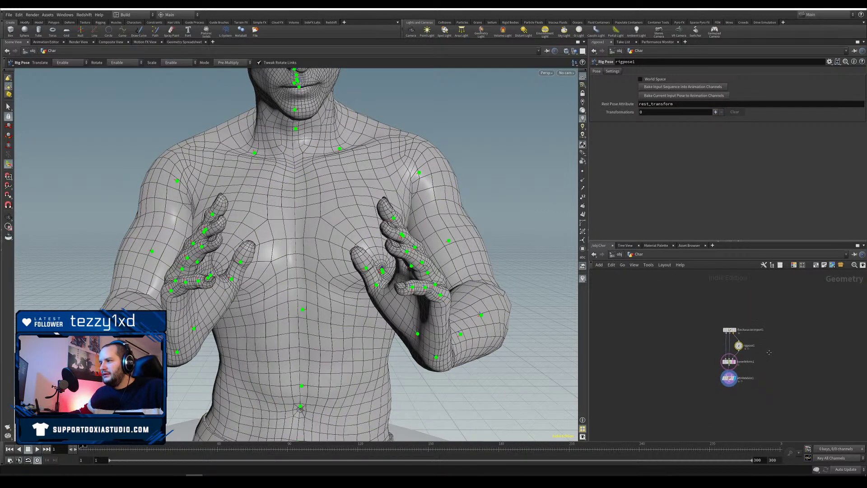
click(710, 392)
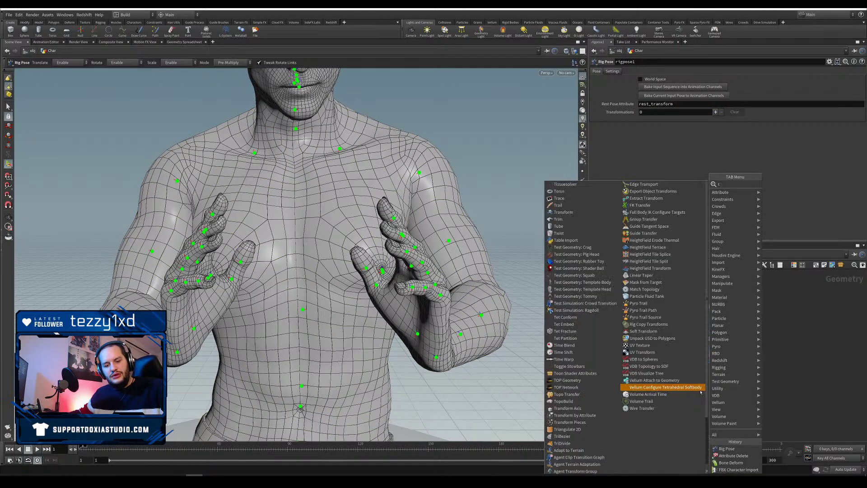
mouse_move(729, 350)
click(757, 274)
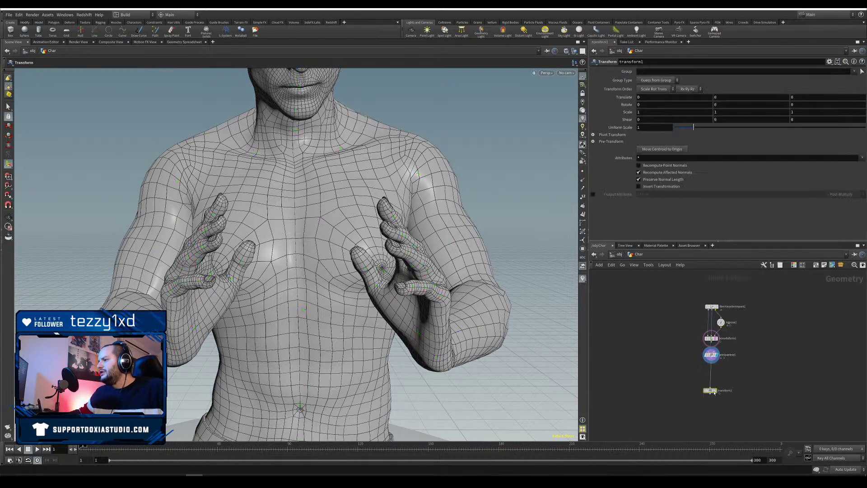
click(715, 390)
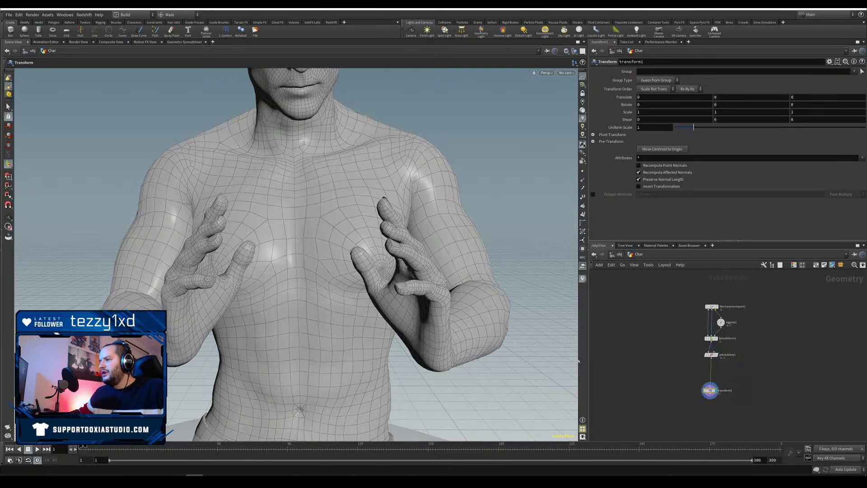
Step: Set the character Transform node's uniform scale to 10
alt+right_drag(488, 343, 244, 308)
alt+middle_drag(244, 309, 269, 293)
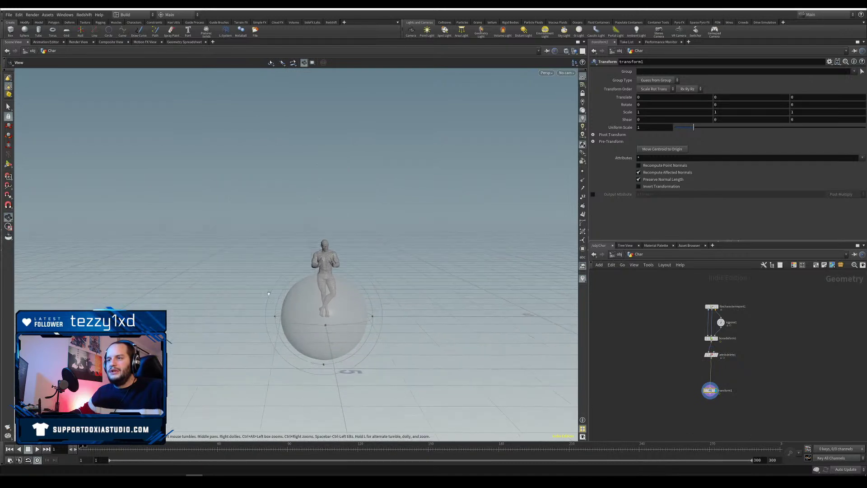
alt+right_drag(268, 294, 261, 296)
alt+middle_drag(262, 295, 222, 349)
click(655, 128)
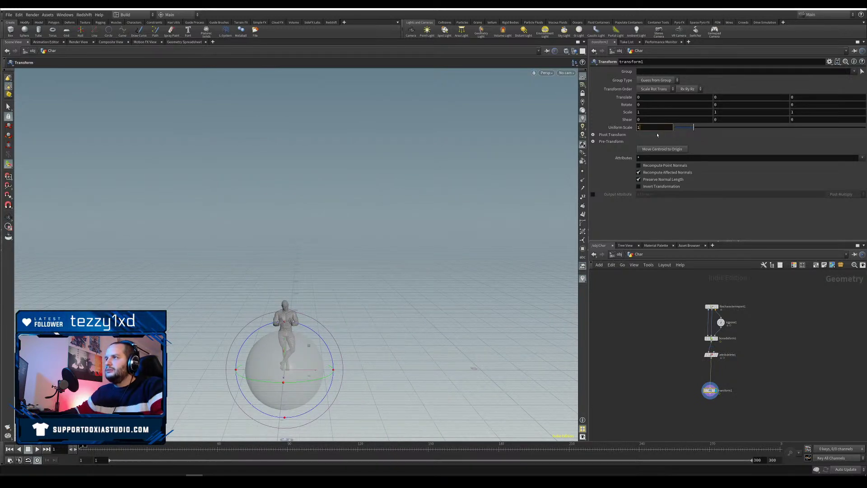
text(0)
key(Return)
alt+middle_drag(310, 332, 360, 296)
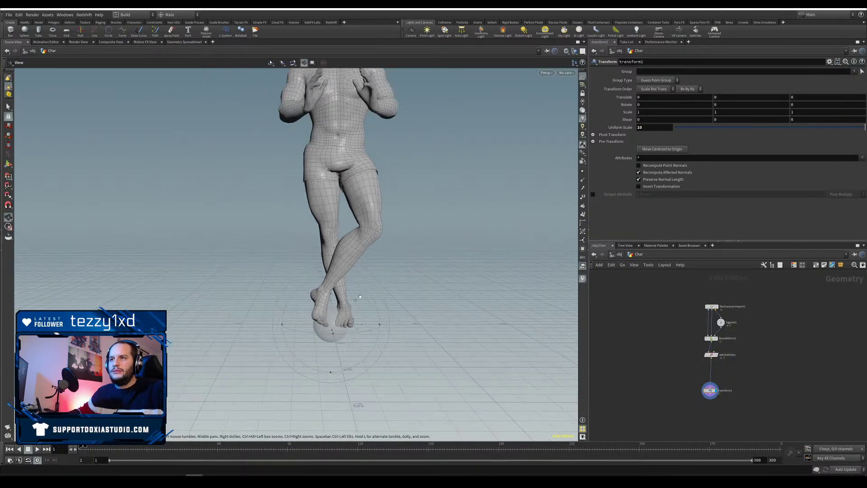
alt+right_drag(360, 296, 341, 297)
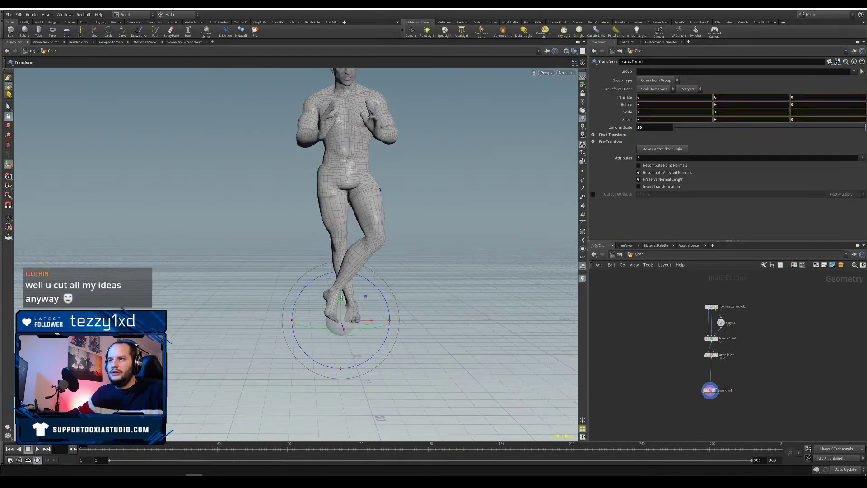
Step: Move the scaled character to a translation of about -0.42, -12.43, -1.92 so the hands surround the origin
drag(341, 297, 361, 392)
alt+middle_drag(371, 399, 364, 373)
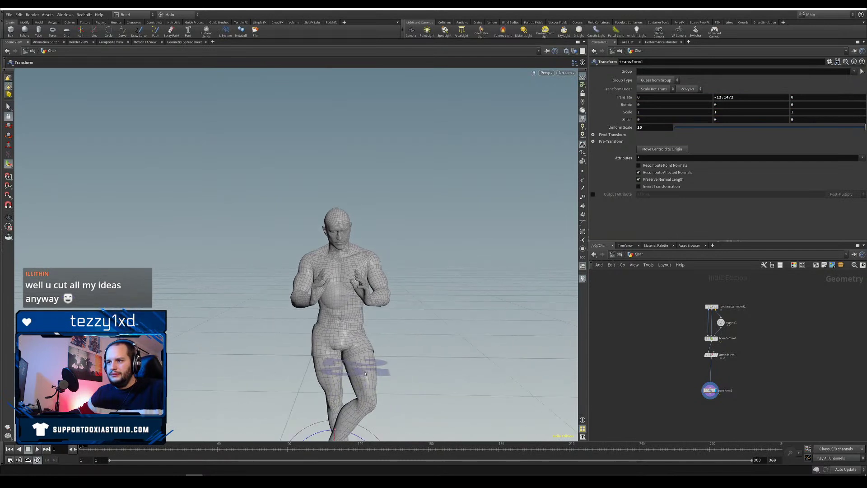
alt+right_drag(364, 374, 360, 413)
alt+middle_drag(360, 423, 339, 350)
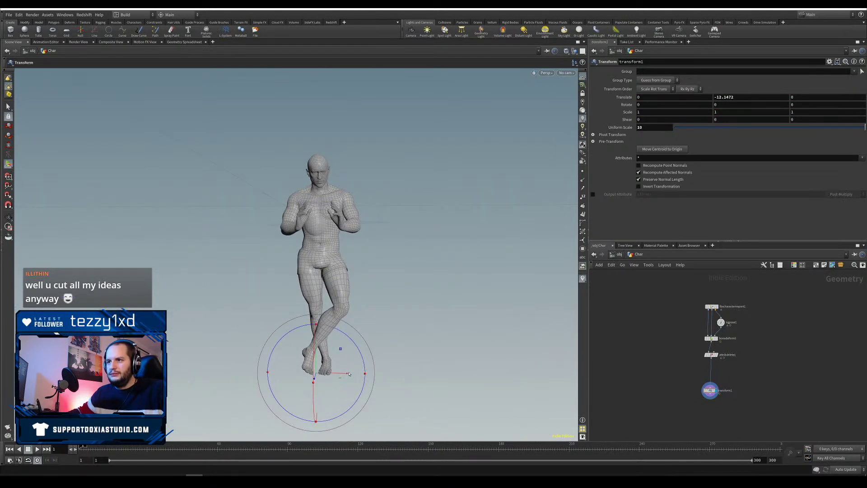
drag(349, 374, 338, 367)
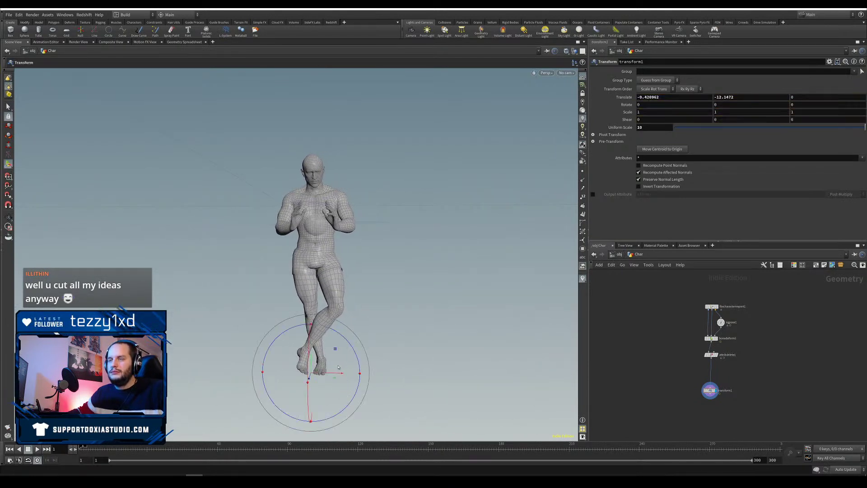
alt+middle_drag(338, 367, 359, 389)
alt+drag(359, 389, 364, 389)
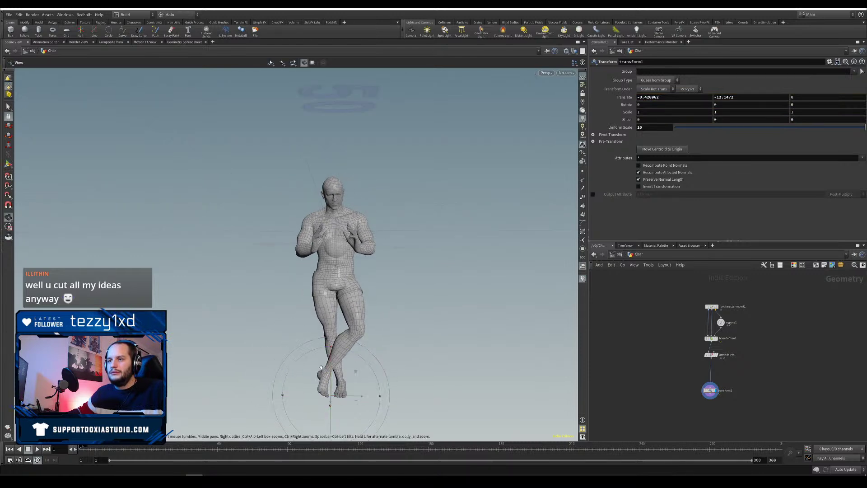
mouse_move(321, 367)
alt+mouse_down()
mouse_move(349, 368)
mouse_move(327, 367)
mouse_move(348, 409)
mouse_move(335, 352)
mouse_move(348, 308)
mouse_move(324, 358)
mouse_move(330, 367)
alt+mouse_up()
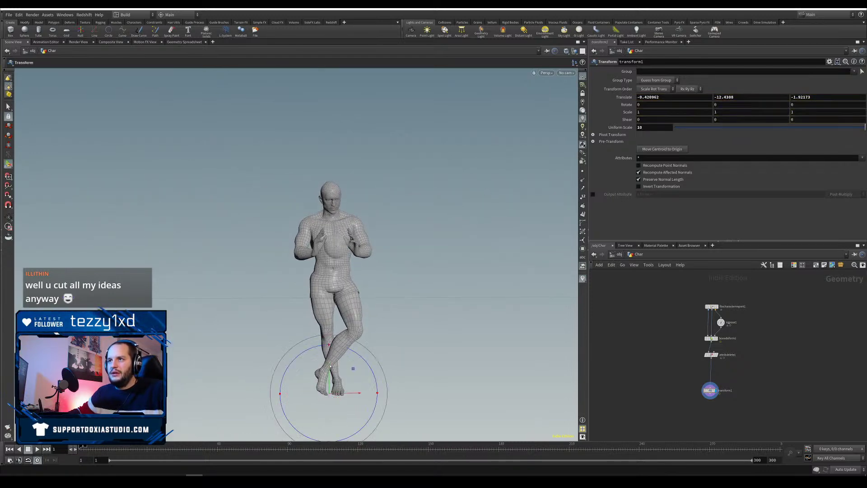
Step: Return to the object level and examine how the sphere sits between the character's hands from several angles
key(u)
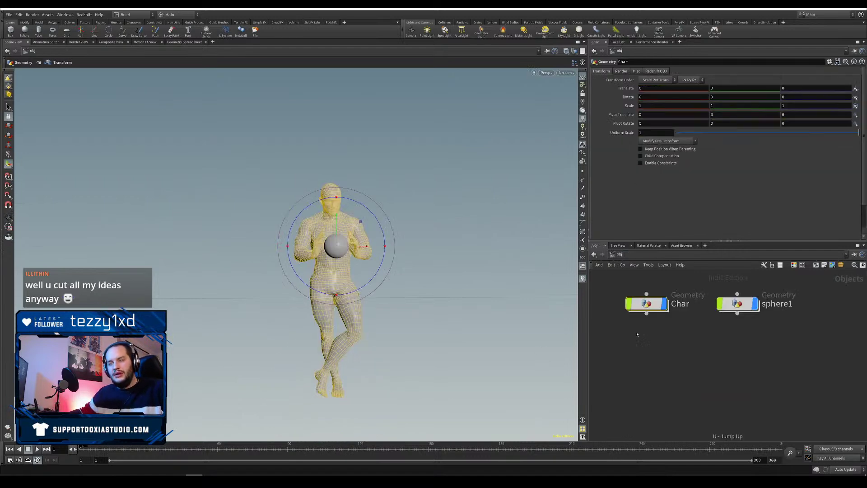
alt+right_drag(384, 247, 605, 199)
alt+middle_drag(359, 271, 406, 325)
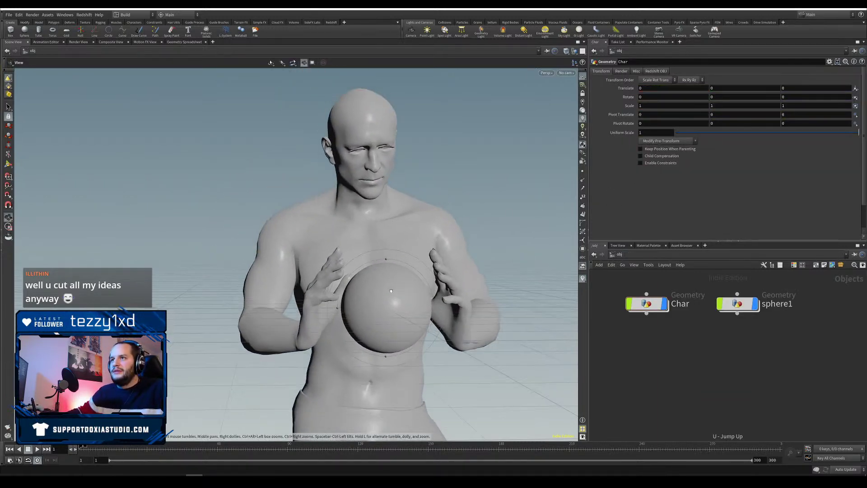
alt+drag(406, 325, 383, 316)
alt+right_drag(384, 316, 454, 276)
alt+middle_drag(433, 343, 367, 316)
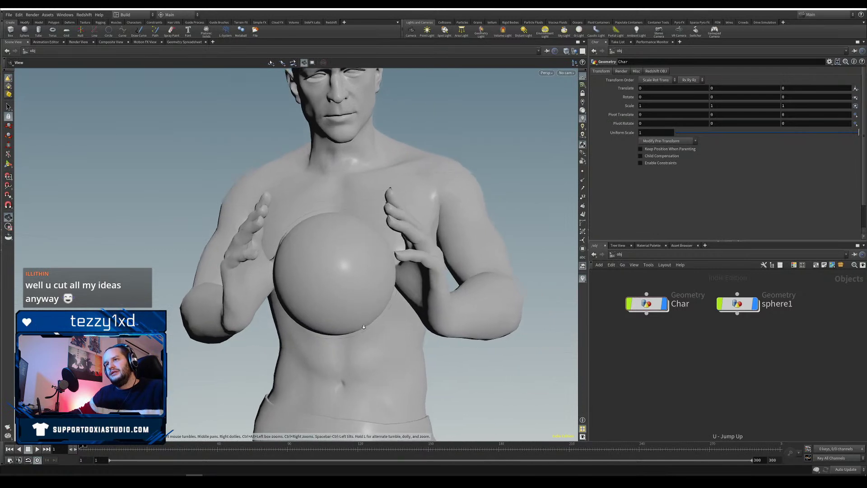
mouse_move(368, 316)
alt+mouse_down()
mouse_move(384, 322)
mouse_move(361, 322)
alt+mouse_up()
alt+right_drag(361, 322, 373, 318)
alt+middle_drag(353, 320, 334, 302)
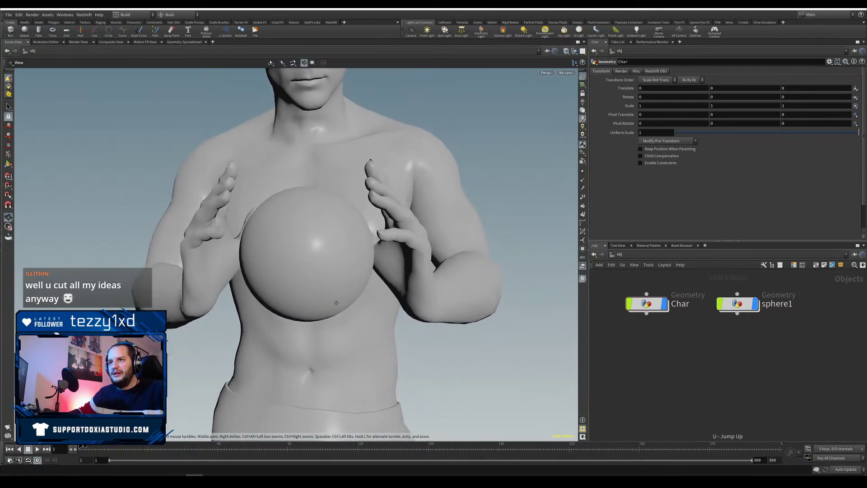
alt+drag(335, 302, 369, 308)
alt+middle_drag(369, 308, 347, 309)
alt+drag(347, 310, 345, 281)
Step: Inside the sphere1 object, add a Null after the sphere node, name it base_geo and place it below
key(t)
double_click(737, 303)
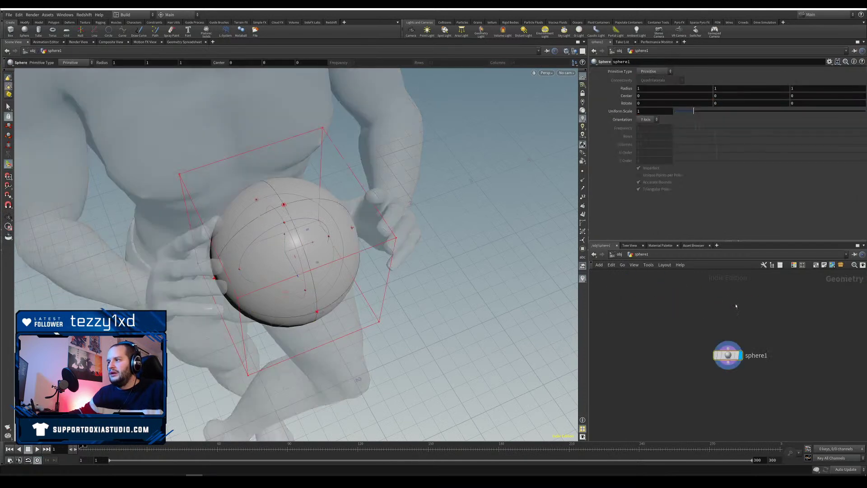
key(Tab)
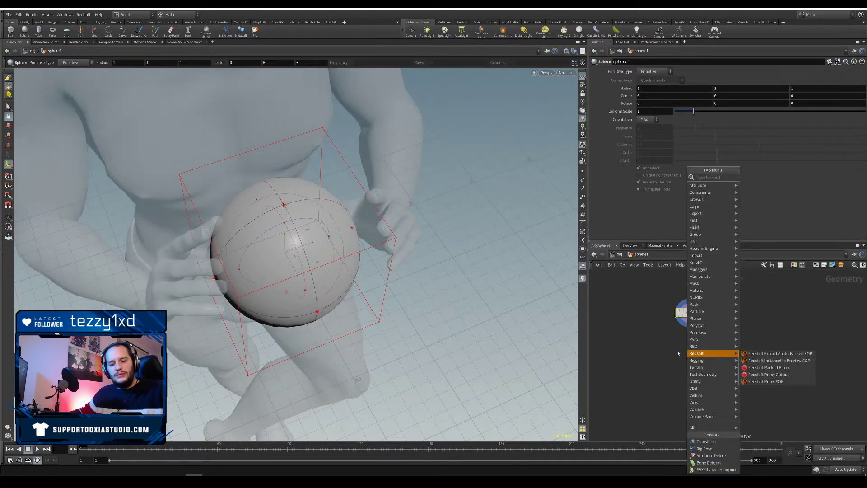
text(null)
key(Return)
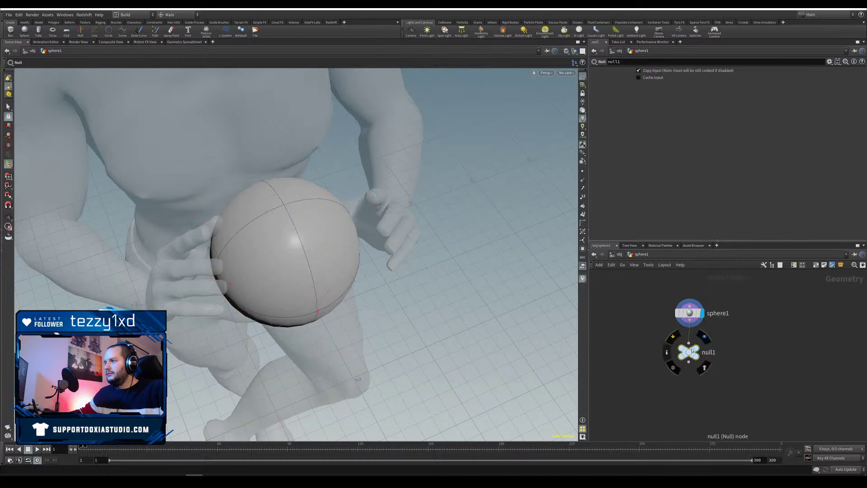
click(710, 352)
double_click(711, 352)
text(base_geo)
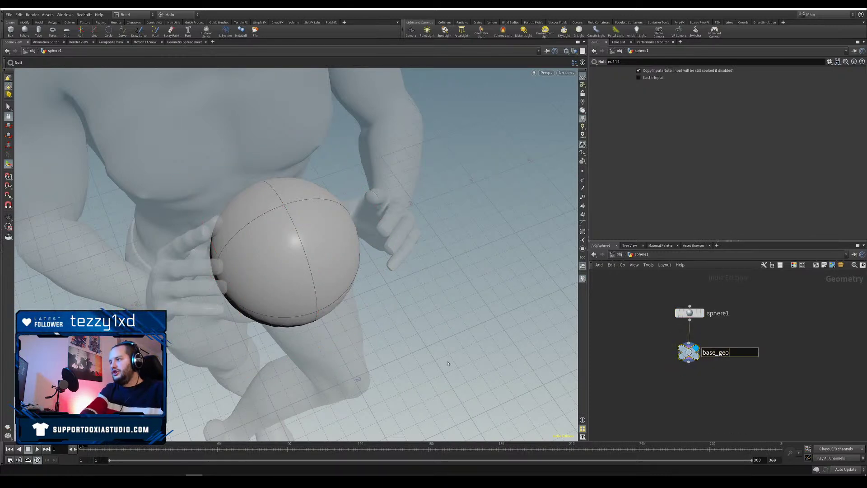
key(Return)
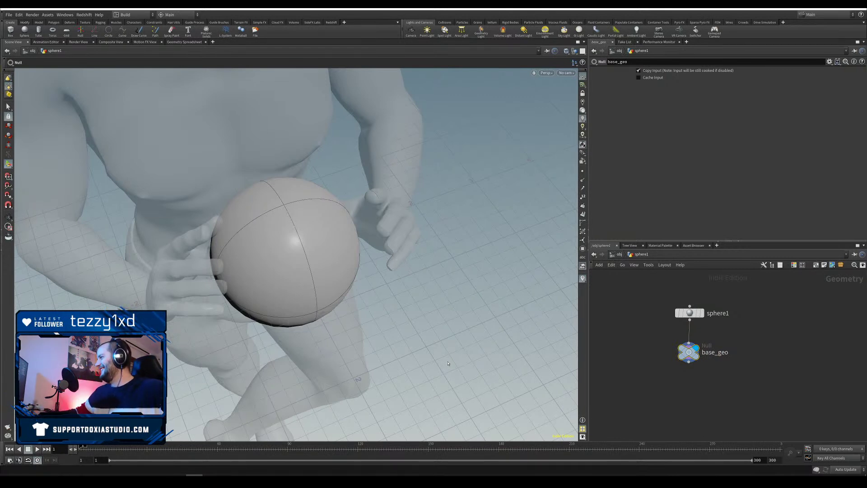
drag(685, 353, 686, 365)
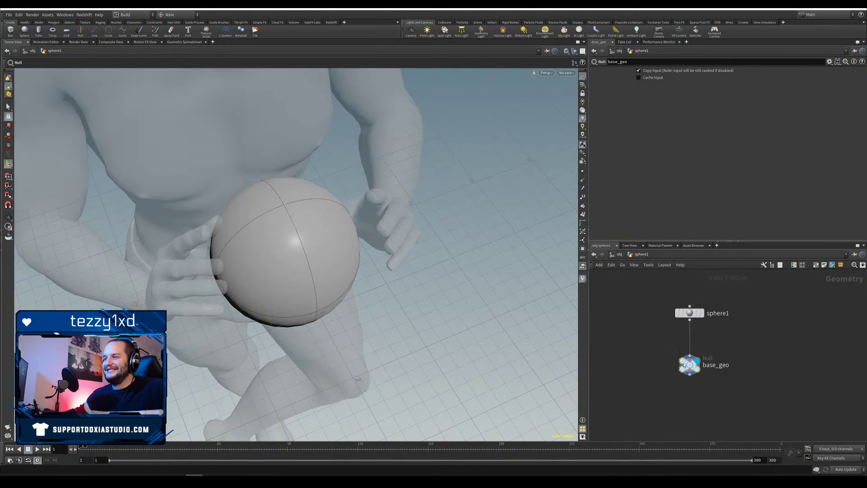
Step: Insert a Transform node between sphere1 and base_geo
key(Tab)
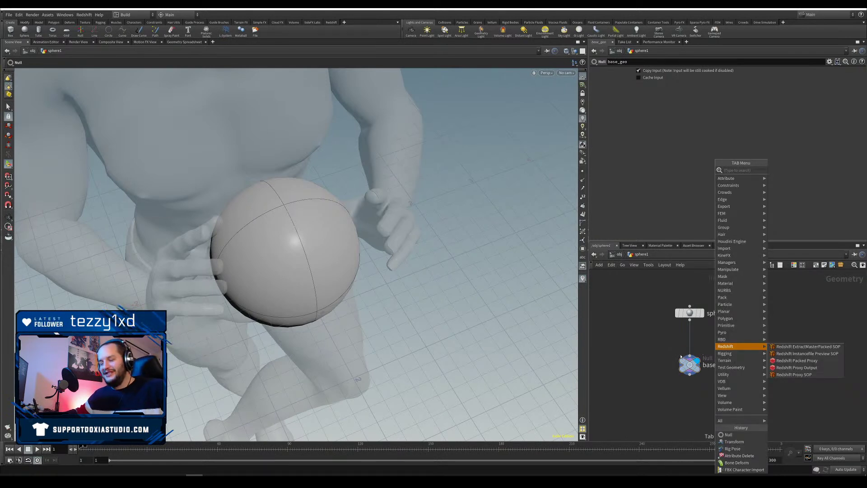
text(trans)
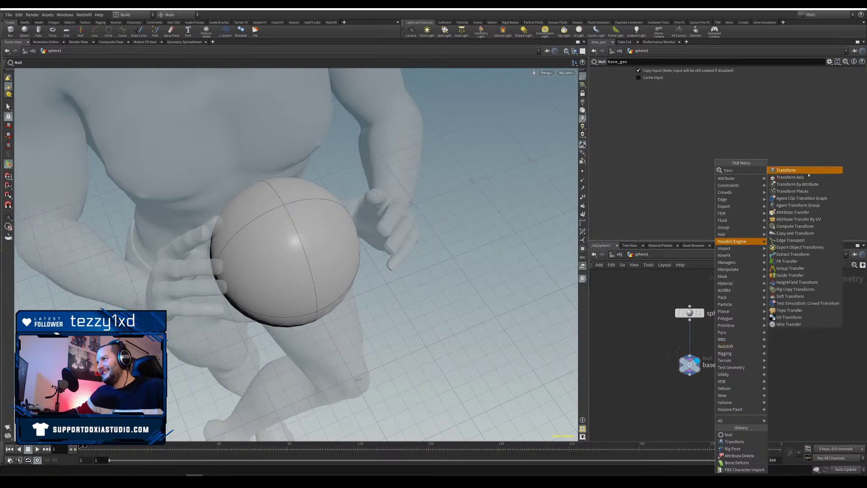
click(808, 172)
click(719, 348)
drag(720, 348, 689, 341)
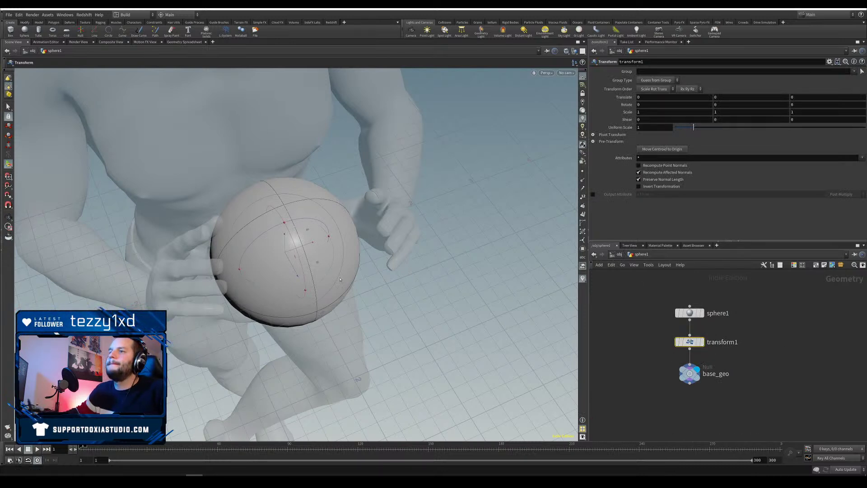
Step: Move the sphere forward along Z by about 0.39 and space base_geo slightly further below the Transform node
mouse_move(293, 276)
mouse_down()
mouse_move(312, 298)
mouse_move(284, 302)
mouse_move(260, 256)
mouse_up()
key(Escape)
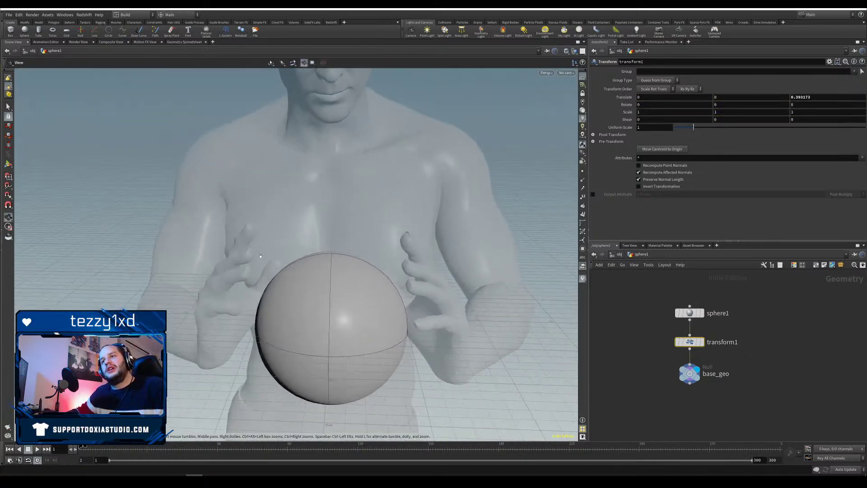
alt+middle_drag(260, 256, 235, 180)
drag(692, 374, 692, 380)
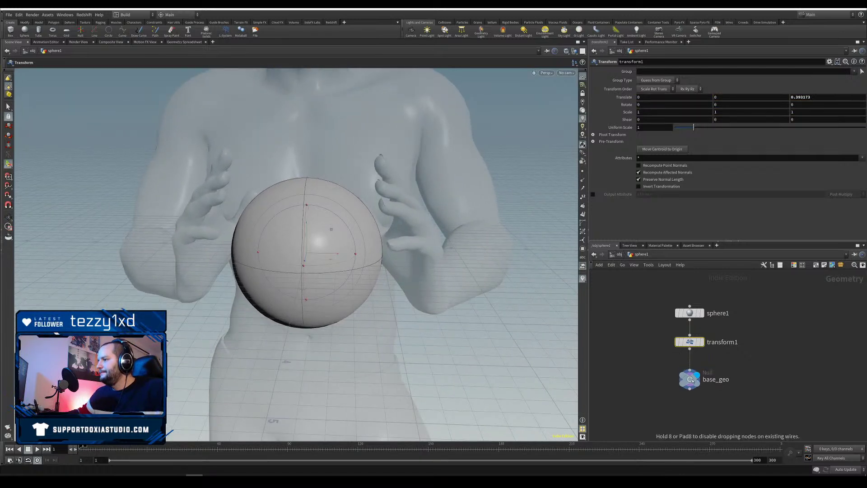
Step: Change the sphere's primitive type to Polygon and set its frequency to 10
click(690, 313)
click(658, 73)
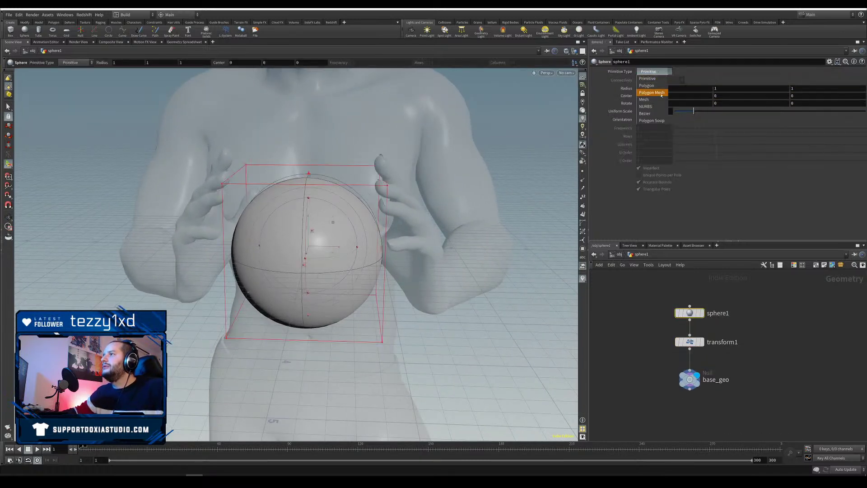
click(653, 90)
text(10)
key(Return)
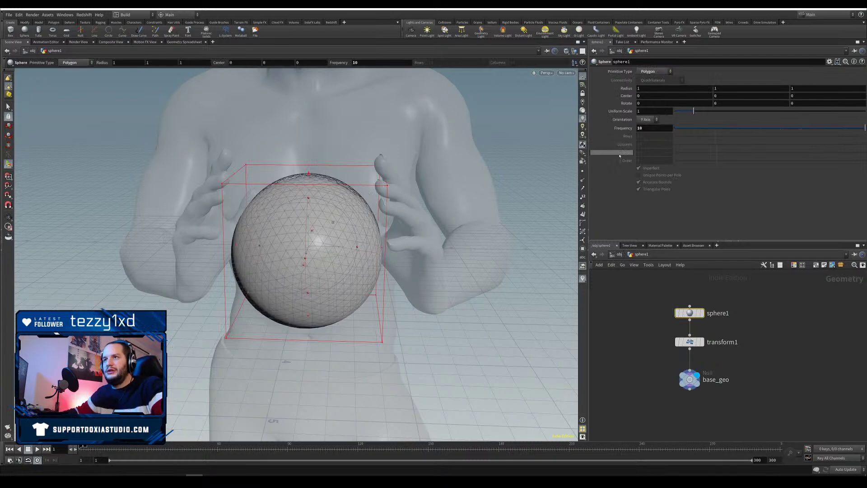
alt+scroll(502, 349, down, 3)
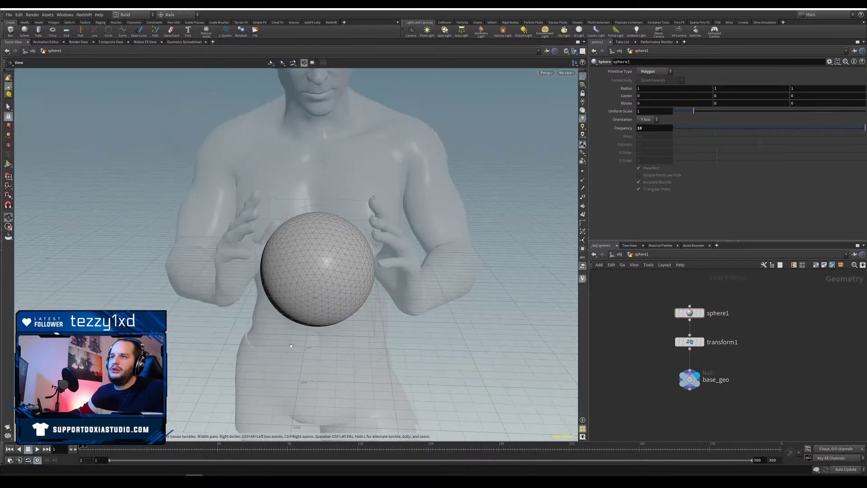
alt+drag(502, 348, 523, 316)
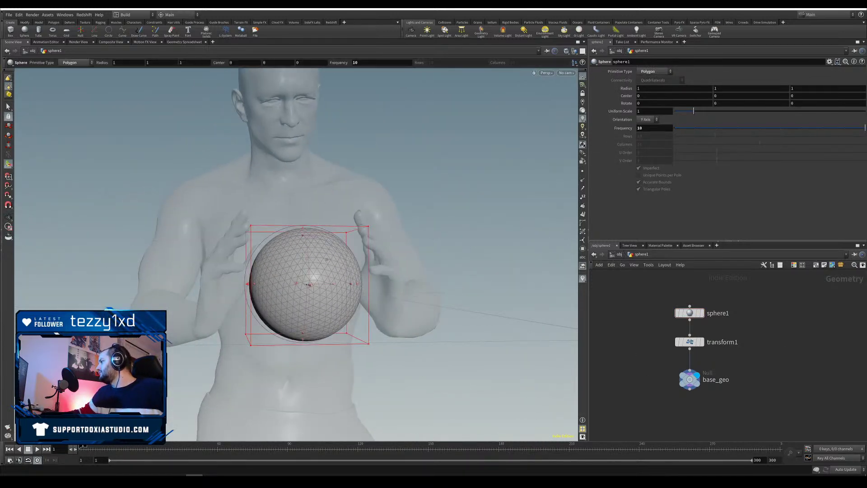
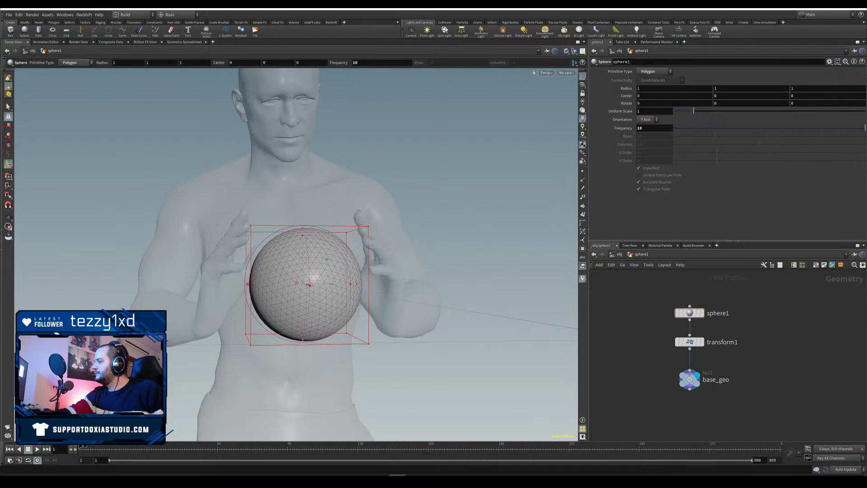
Step: Switch to Boom 3D, set the output device to Realtek HD Audio 2nd output, and minimize its window
key(alt+Tab)
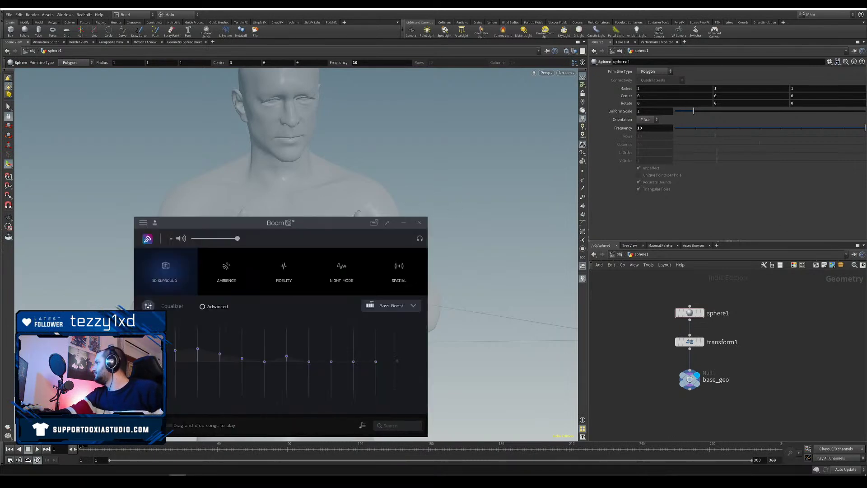
click(170, 239)
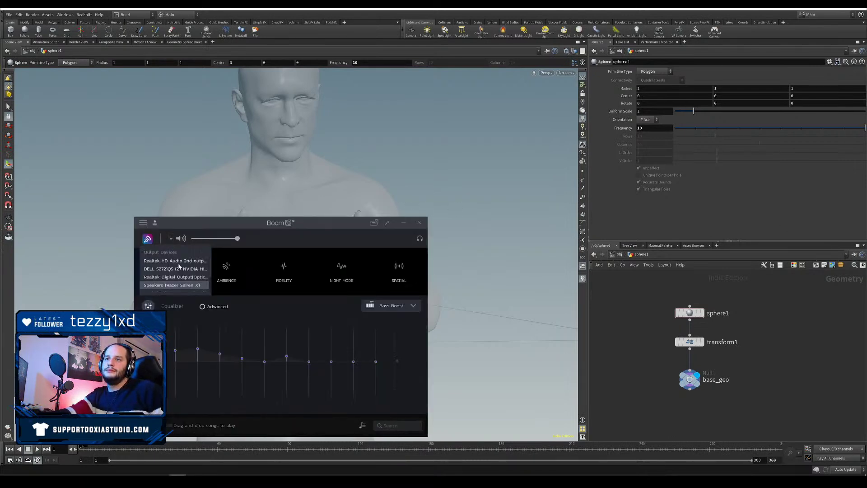
click(179, 261)
drag(353, 229, 377, 212)
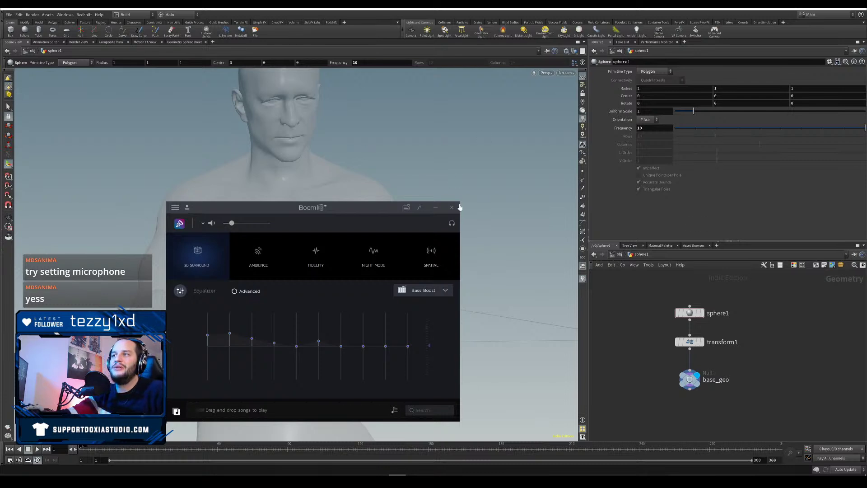
click(436, 207)
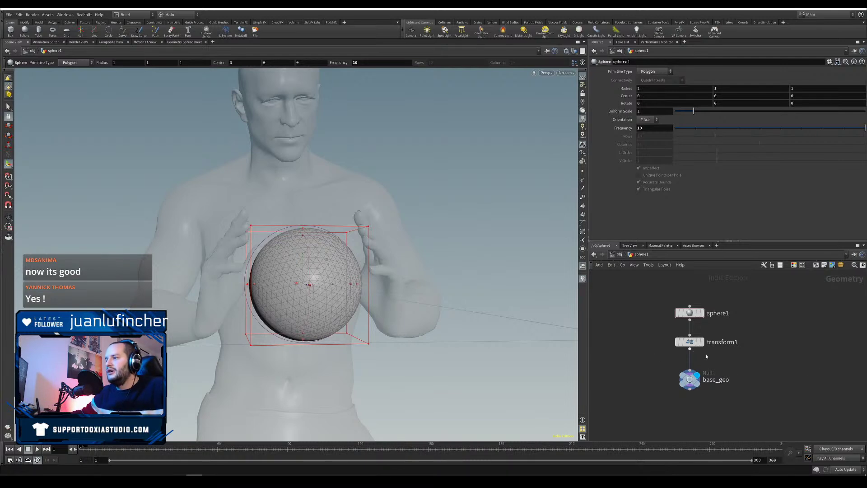
Step: Move the base_geo node closer beneath transform1 in the sphere network
drag(690, 379, 690, 370)
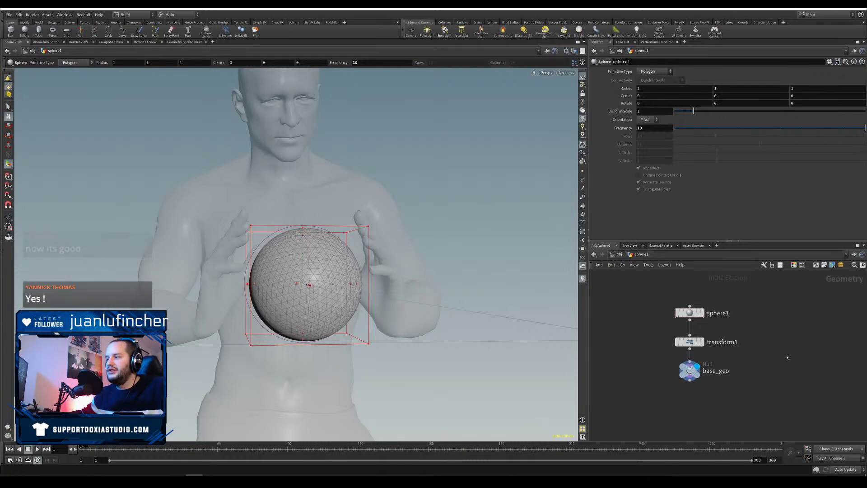
middle_drag(776, 338, 754, 325)
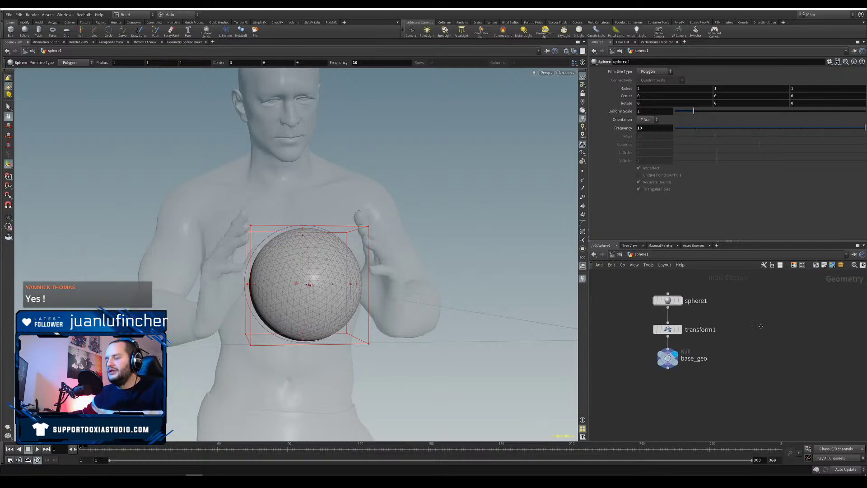
drag(674, 359, 670, 401)
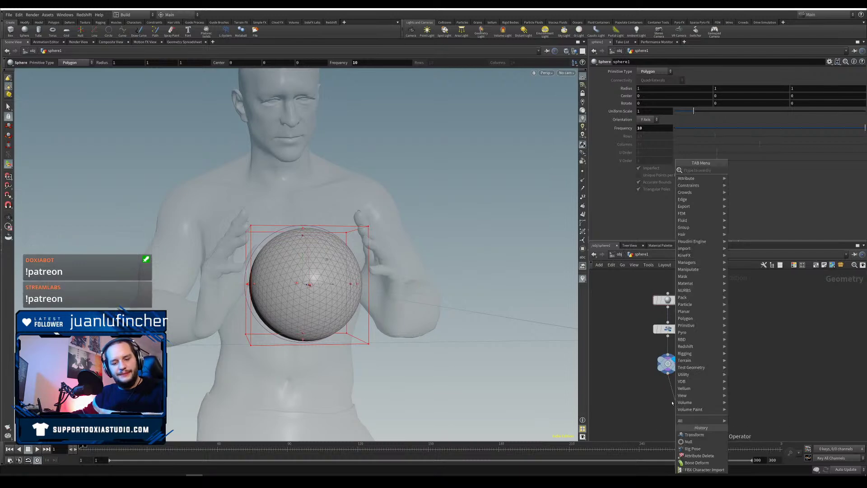
text(volum)
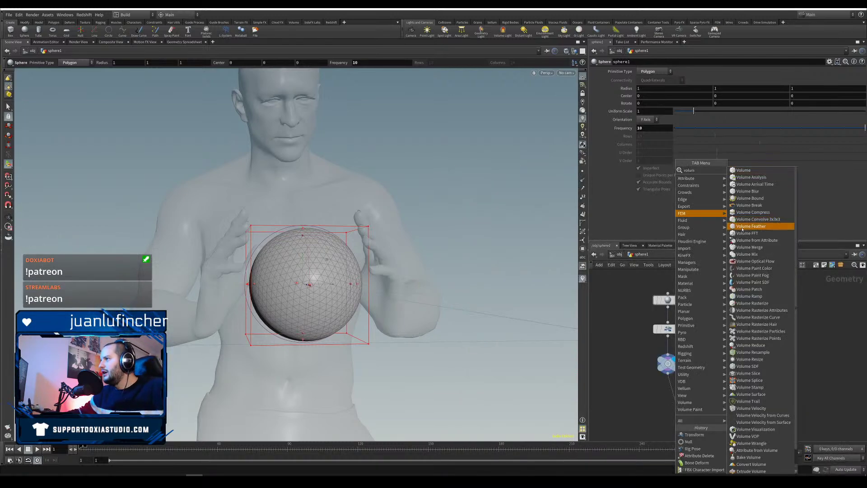
click(637, 403)
Step: Add a VDB from Polygons node below base_geo, wired to its output
drag(667, 374, 669, 397)
text(vdb from)
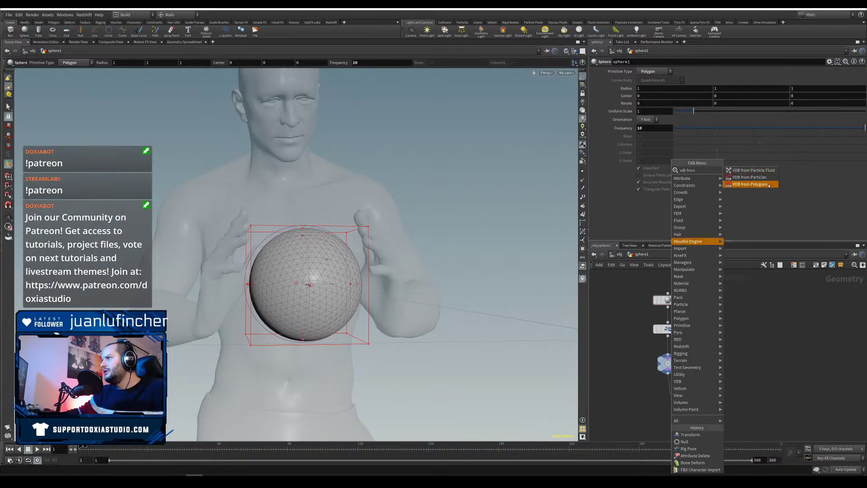
click(750, 184)
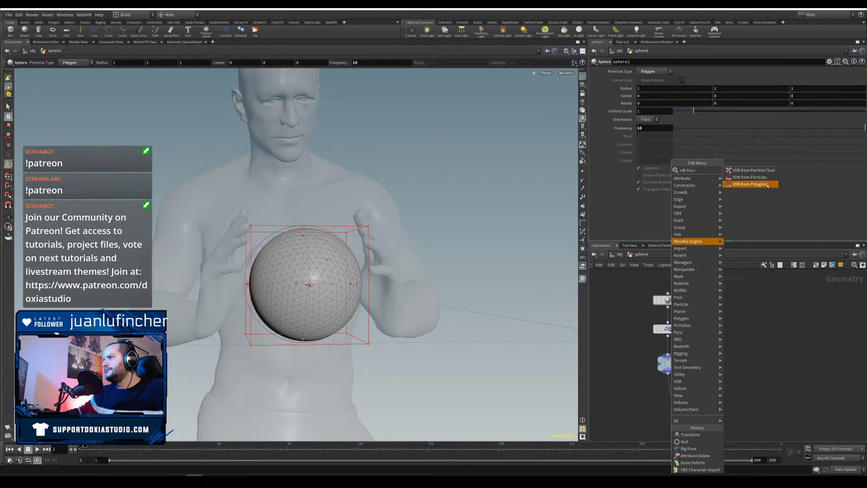
click(686, 397)
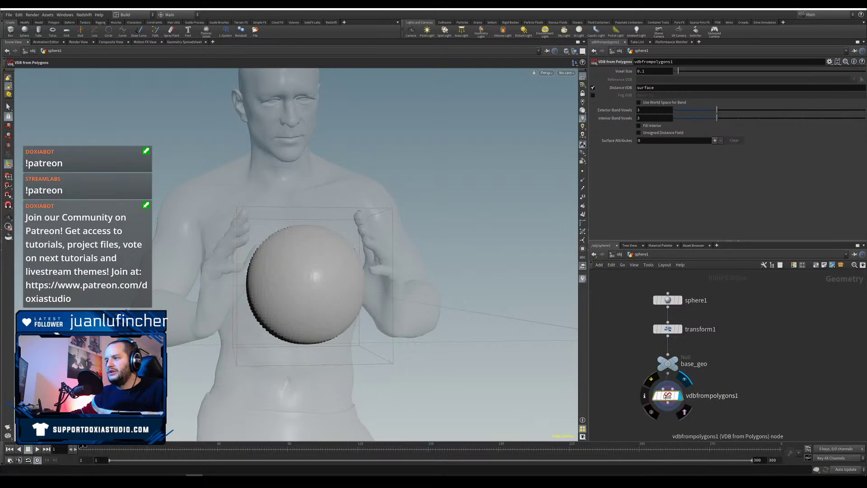
Step: Switch the VDB from Polygons output from Distance VDB to Fog VDB (density) and set its voxel size to 0.05
click(593, 88)
click(593, 94)
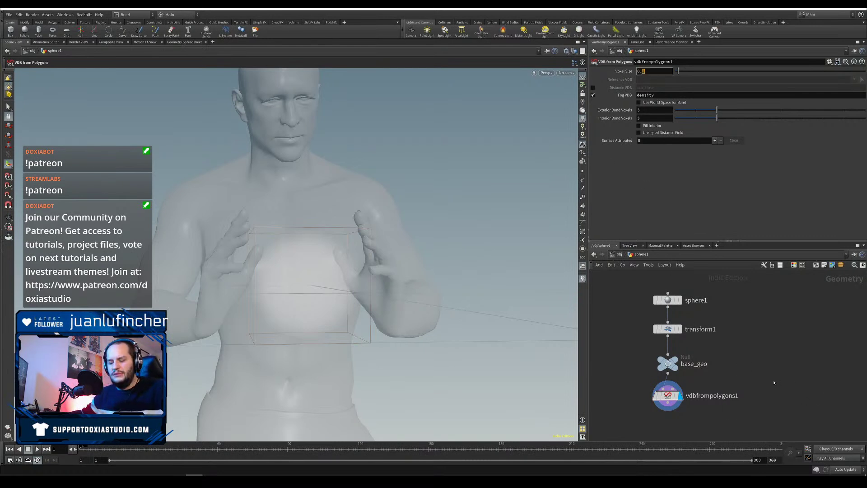
key(Return)
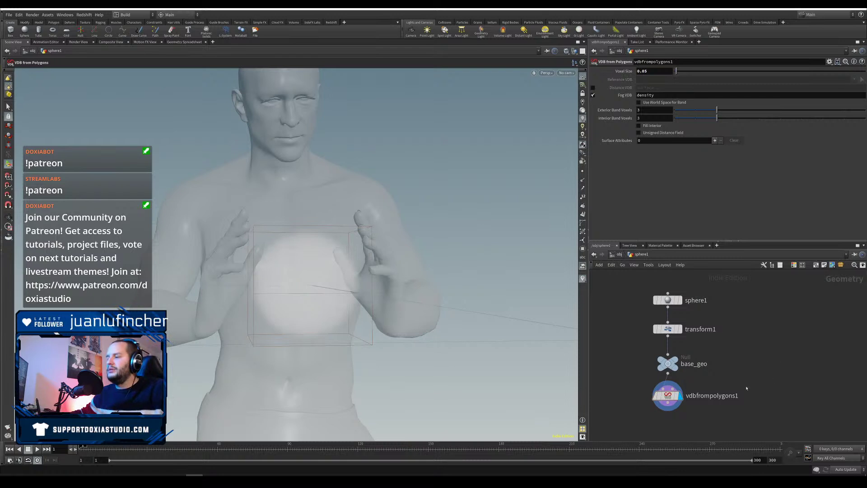
Step: Add a Volume VOP node wired below vdbfrompolygons1 and enter its network
middle_drag(662, 360, 639, 311)
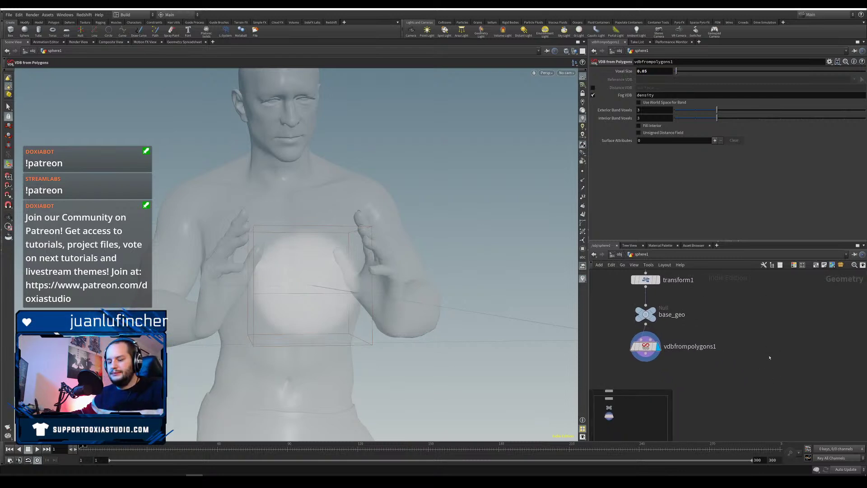
key(o)
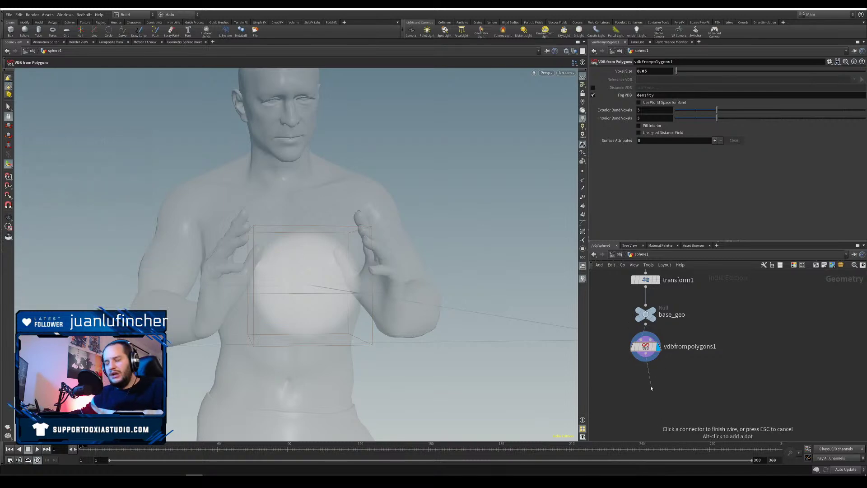
key(Tab)
text(vop)
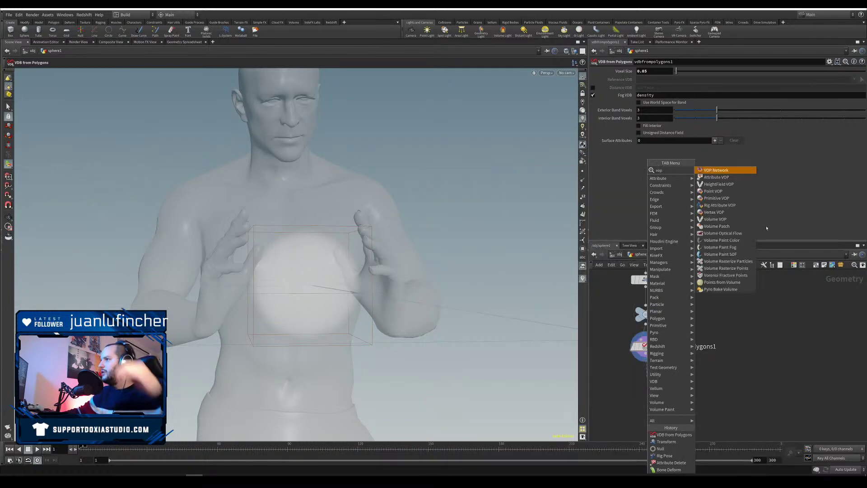
click(735, 220)
click(652, 384)
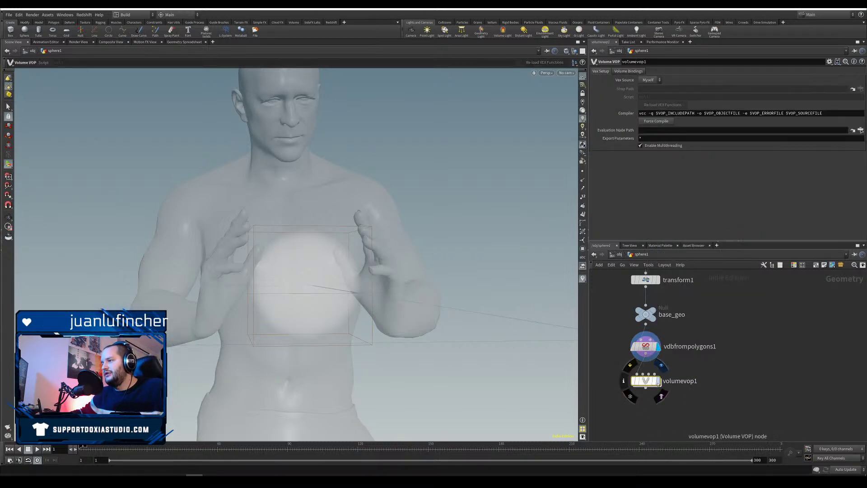
double_click(658, 381)
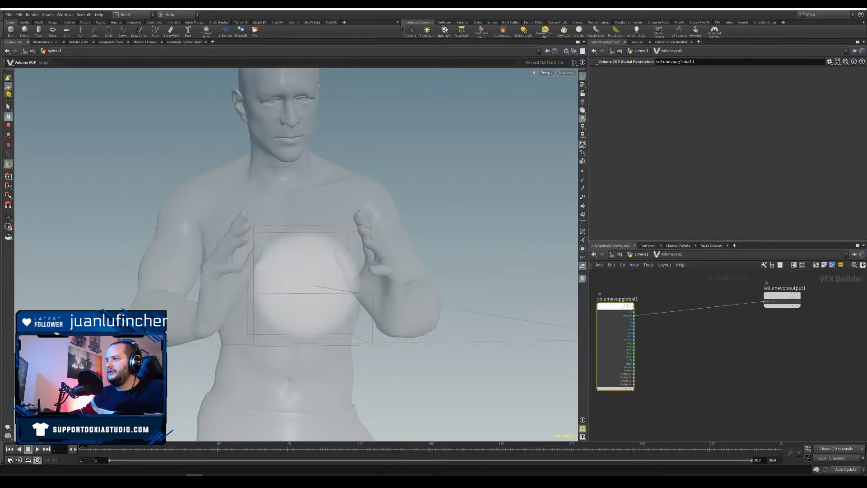
Step: Disconnect density from the volume output and place a Turbulent Noise node between the global and output nodes
key(Tab)
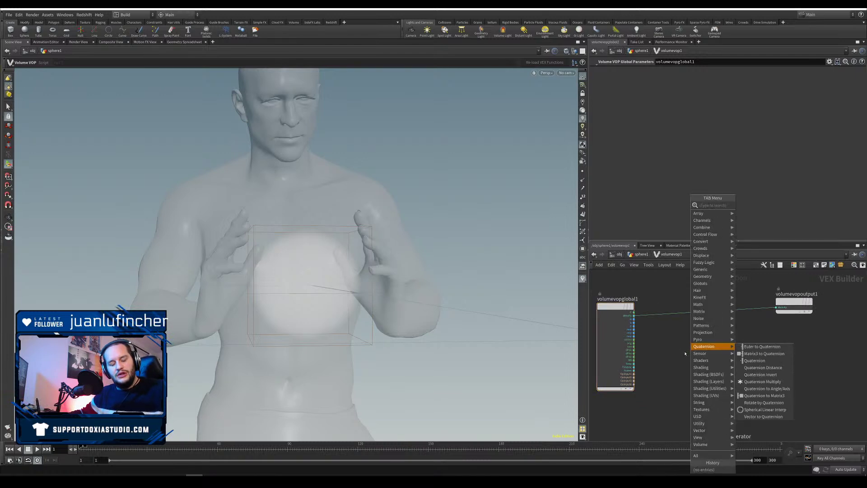
key(Escape)
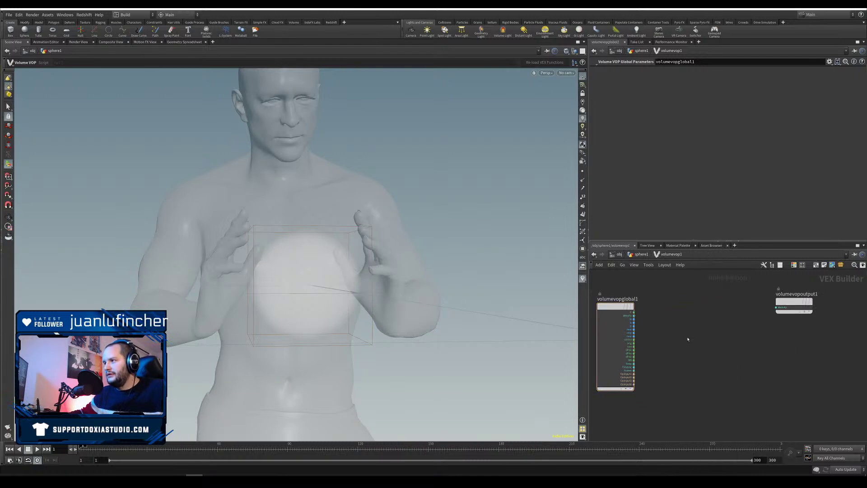
key(Tab)
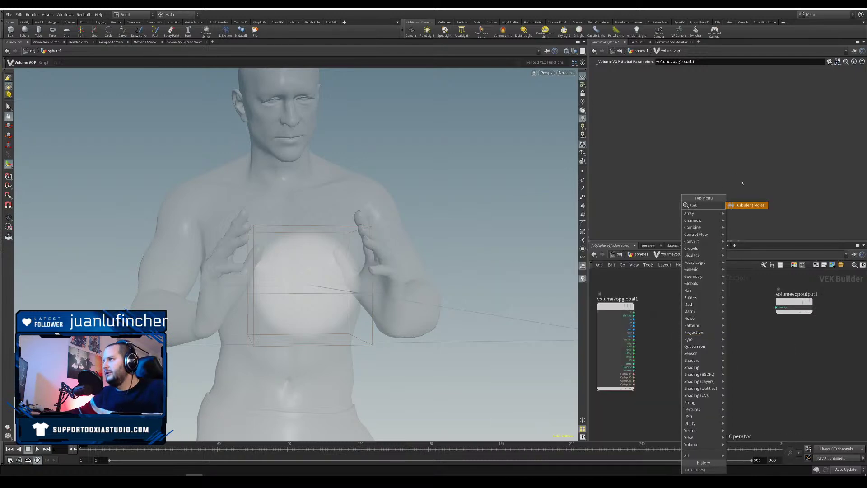
key(Escape)
click(704, 345)
Step: Connect the global P output to the Turbulent Noise node's position input and move the noise node slightly closer
click(633, 312)
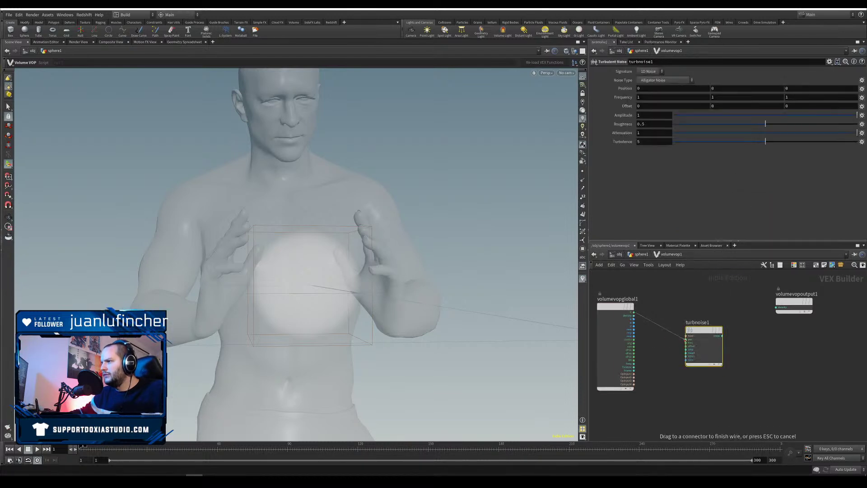
click(686, 336)
click(684, 336)
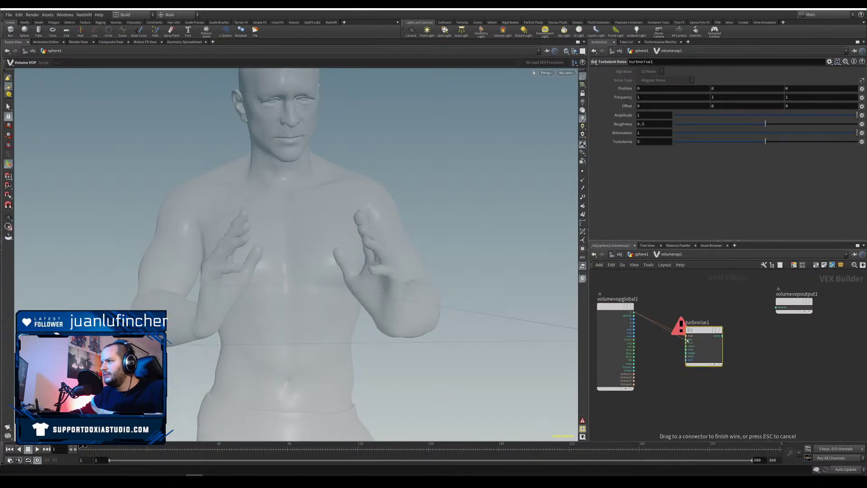
click(686, 339)
drag(702, 333, 696, 333)
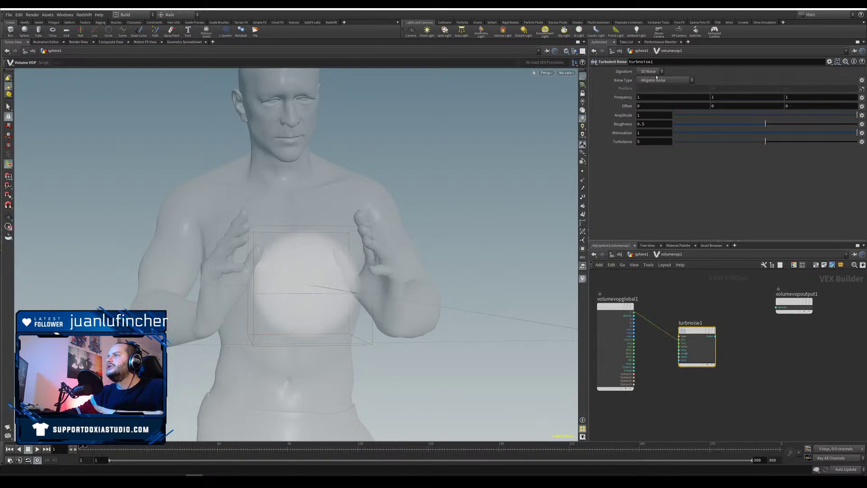
Step: Set the noise signature to 3D Noise and feed P and the noise into a new Add node
click(649, 72)
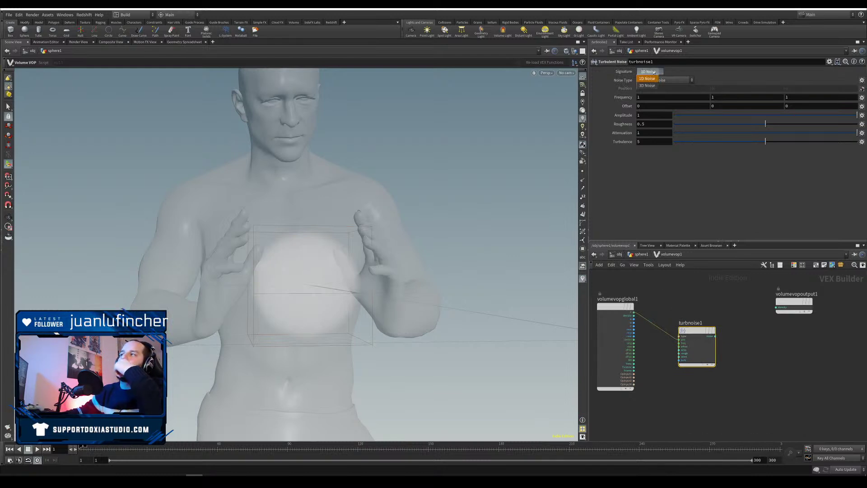
click(649, 77)
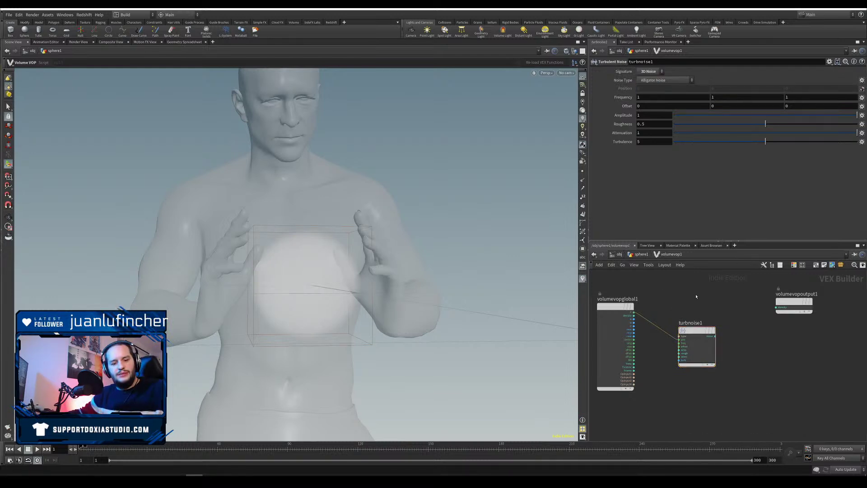
key(Tab)
click(763, 210)
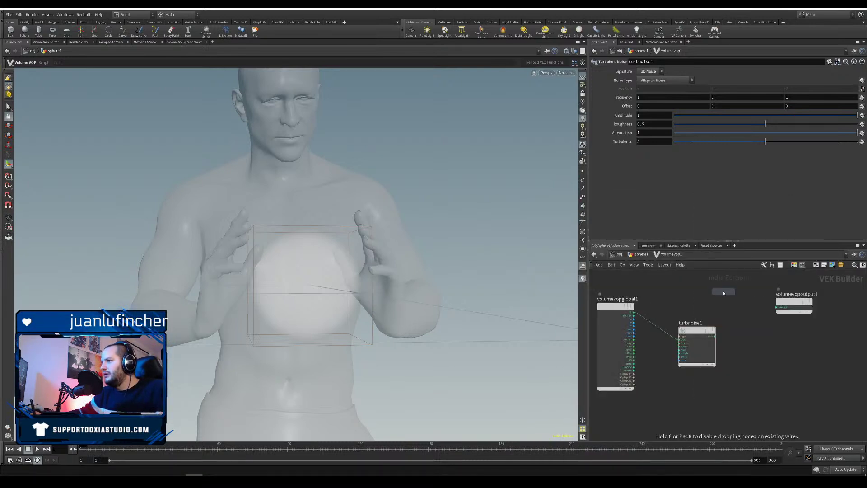
click(723, 293)
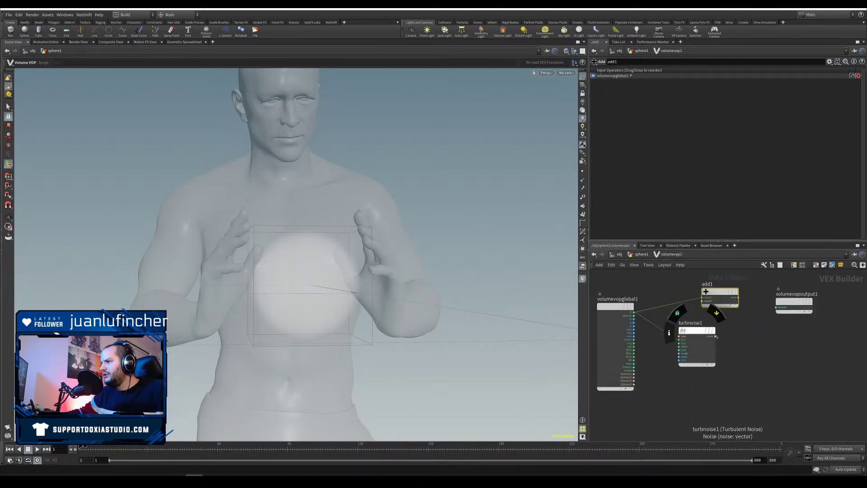
click(716, 336)
click(739, 301)
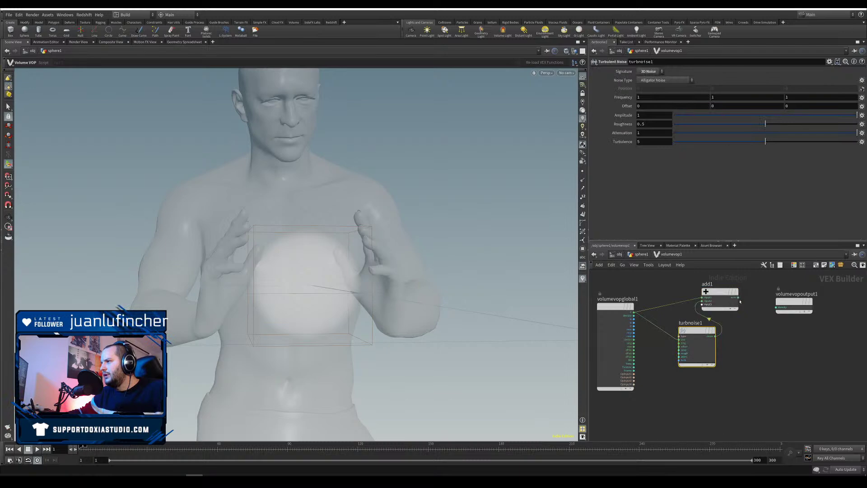
Step: Wire the turbulent noise output into the volume output's density and delete the Add node
drag(738, 298, 776, 307)
drag(294, 307, 316, 298)
drag(726, 336, 776, 307)
click(710, 296)
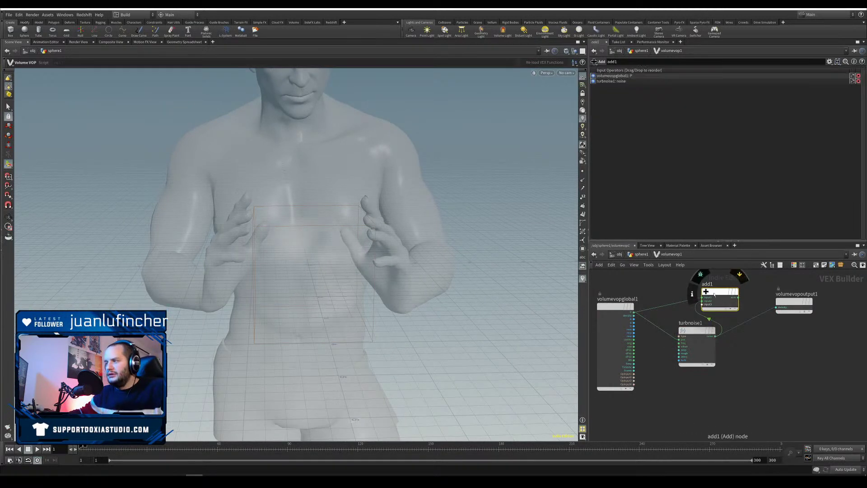
key(Delete)
Step: Add a Ramp Parameter node and insert it on the wire between turbnoise1 and the volume output
right_click(688, 331)
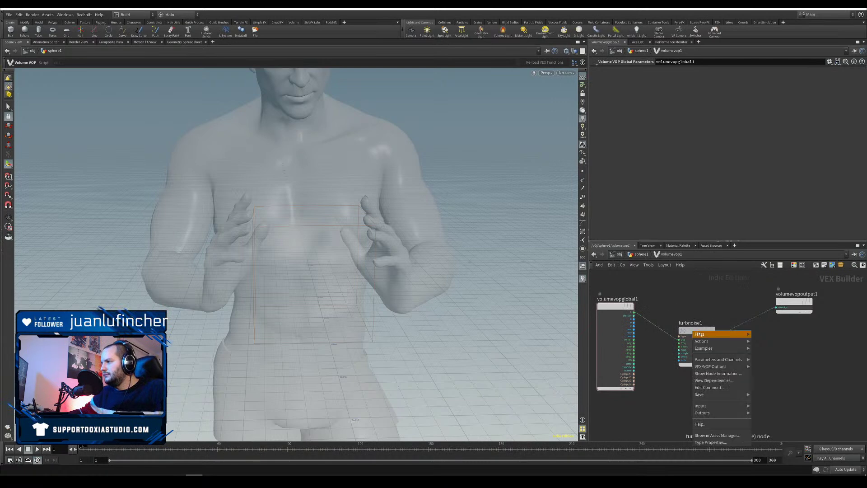
key(Escape)
drag(689, 331, 675, 330)
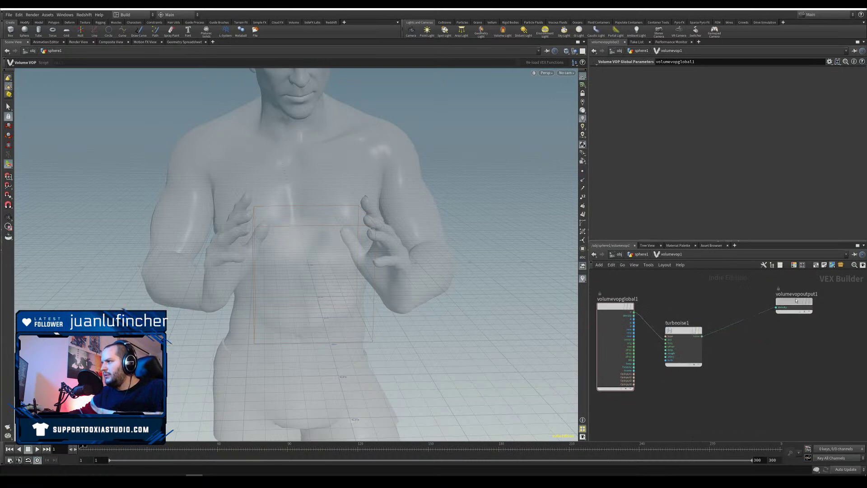
key(Tab)
text(ram)
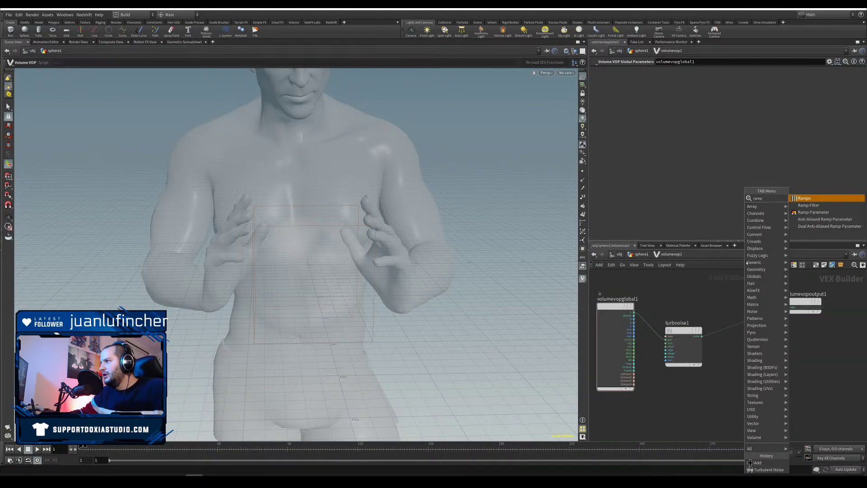
key(Down)
key(Down)
key(Return)
click(766, 361)
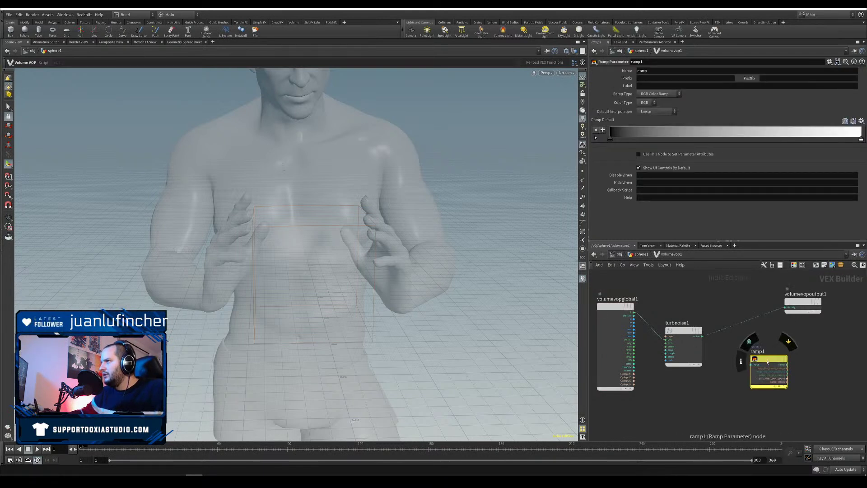
drag(767, 361, 758, 324)
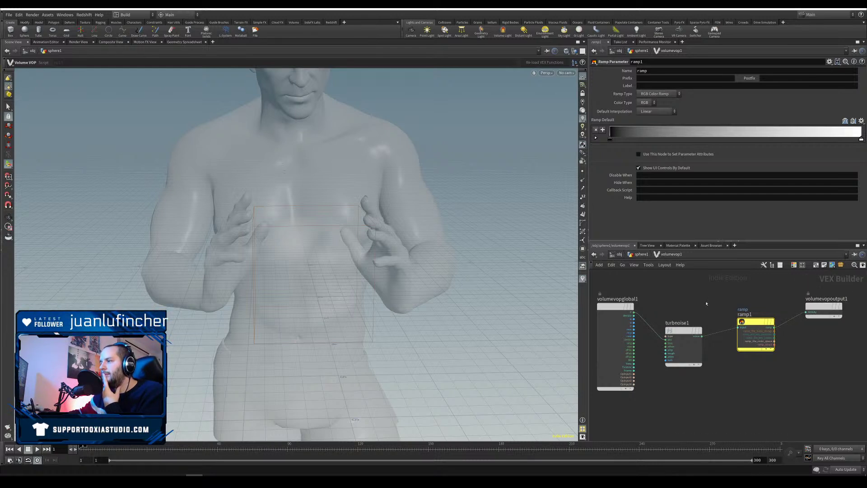
Step: Set the Turbulent Noise signature to 1D Noise and space out the ramp and volume output nodes
click(681, 329)
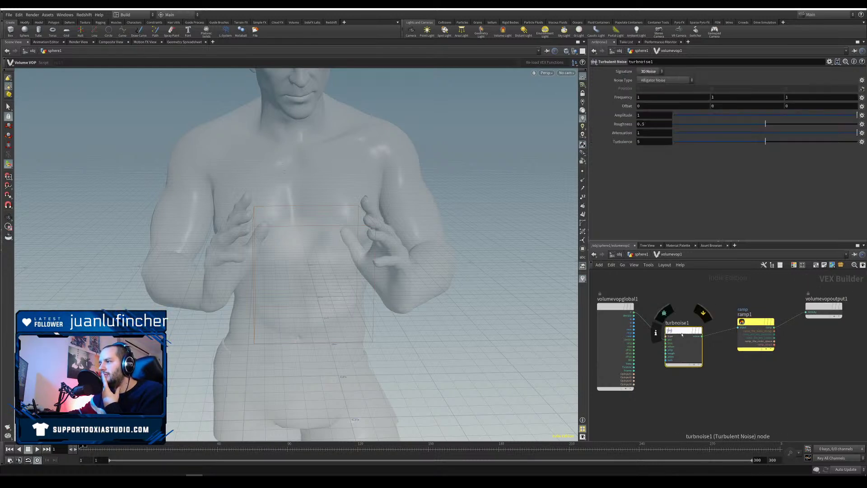
click(650, 71)
click(650, 69)
drag(773, 318, 767, 319)
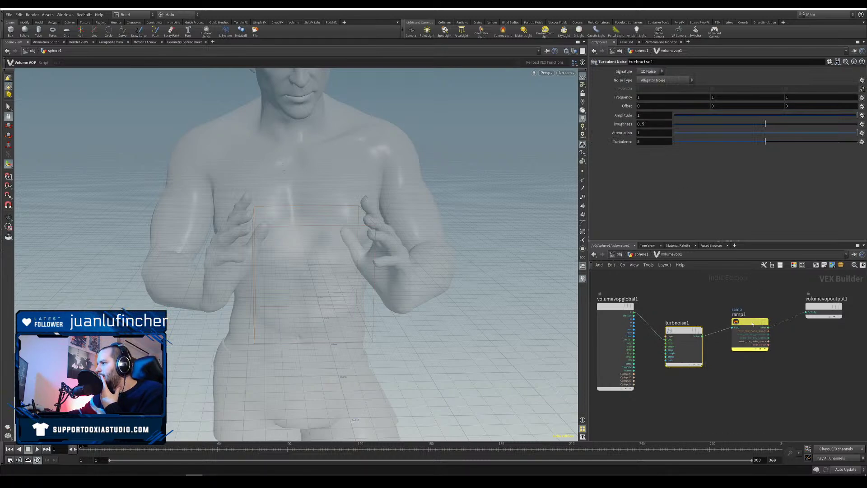
drag(823, 310, 833, 315)
key(Tab)
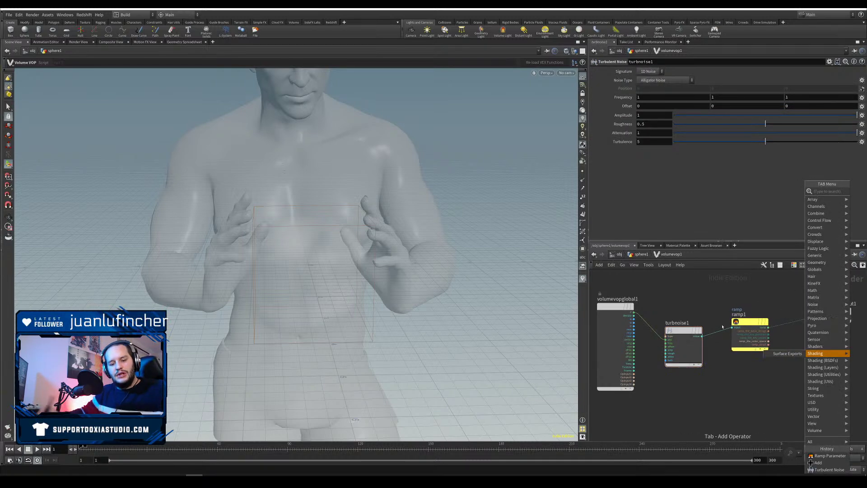
text(vecto)
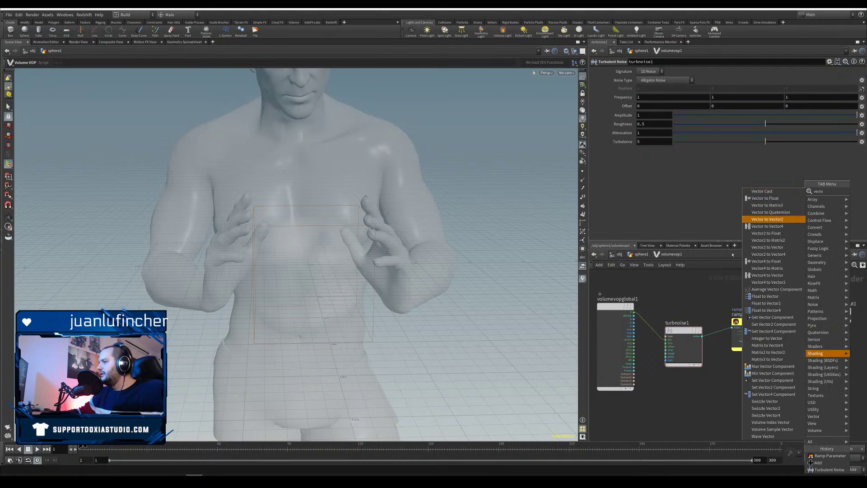
key(Escape)
Step: Change the Ramp Parameter's ramp type to Spline Ramp (float)
click(740, 321)
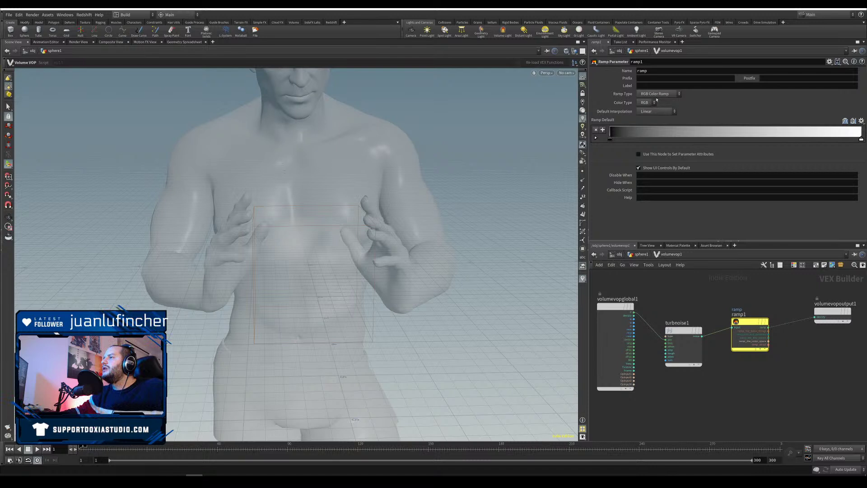
click(660, 96)
click(659, 101)
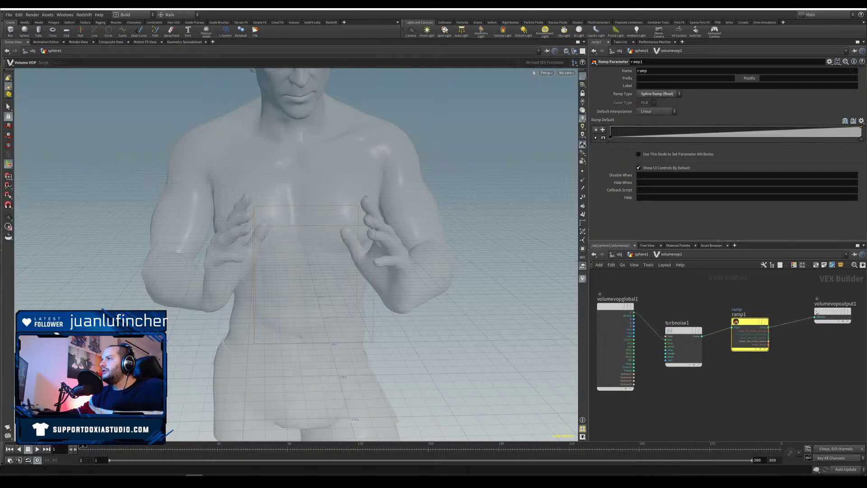
Step: Rename the ramp parameter to r_noise_mult and nudge the volume output node closer to the ramp
drag(830, 310, 827, 318)
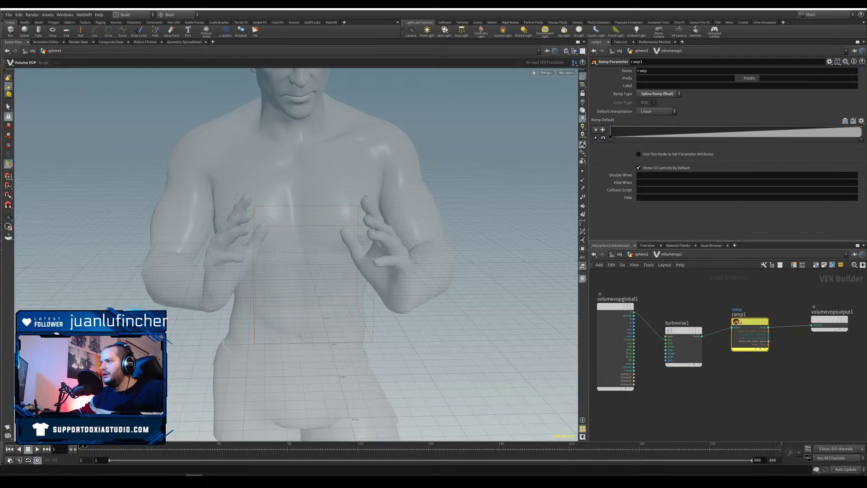
drag(662, 71, 544, 85)
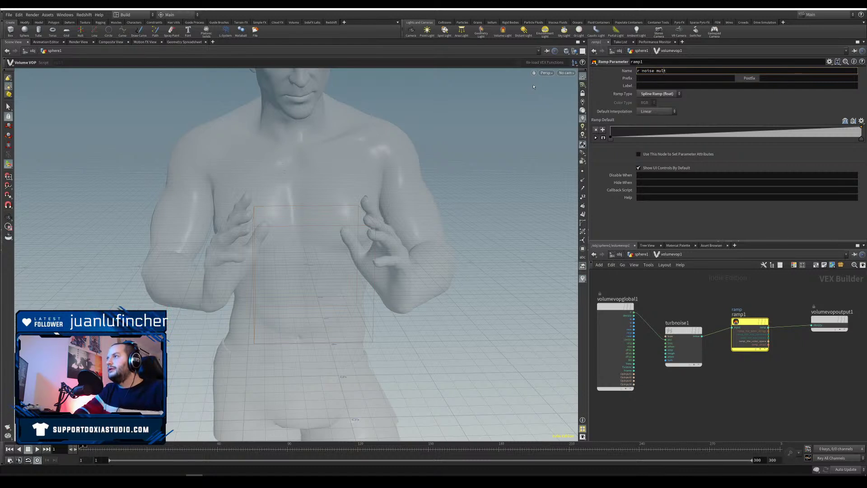
text(_)
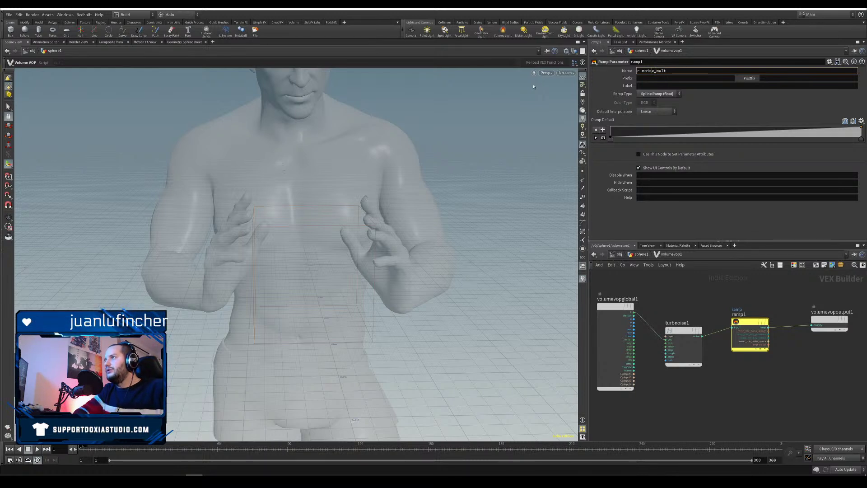
key(BackSpace)
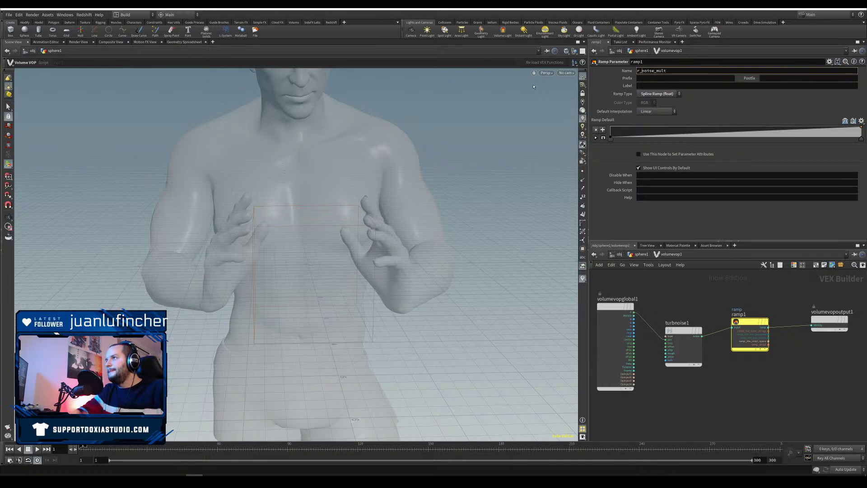
key(Return)
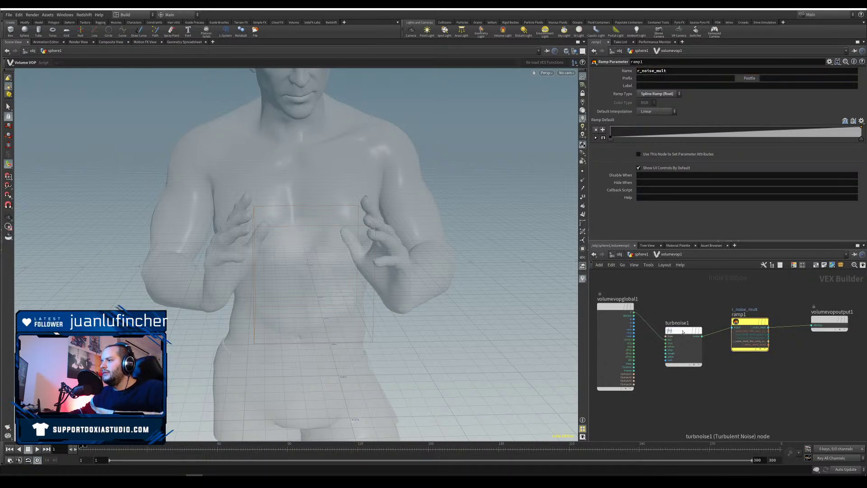
Step: Create input parameters for the turbnoise1 node and return to the sphere1 network, nudging volumevop1 up
click(679, 333)
right_click(680, 334)
mouse_move(704, 364)
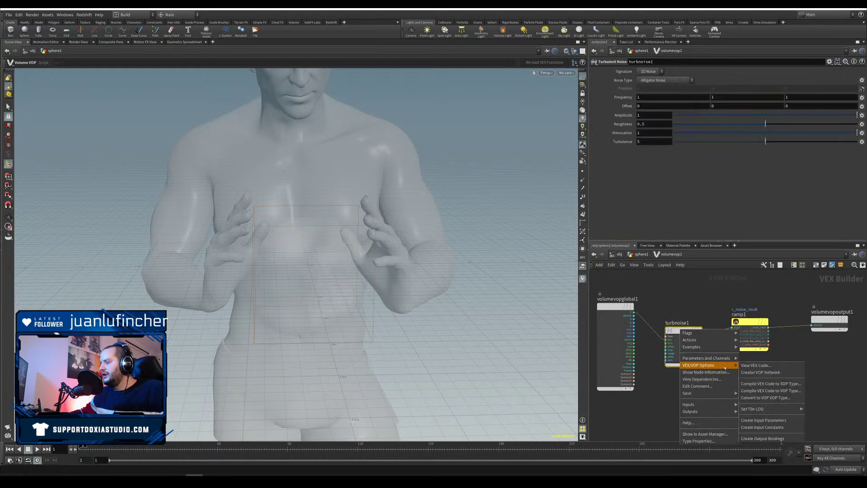
click(785, 420)
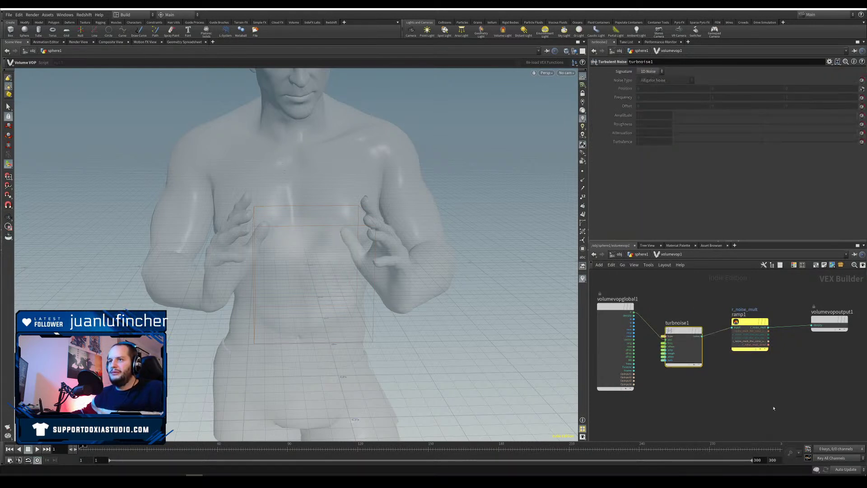
key(u)
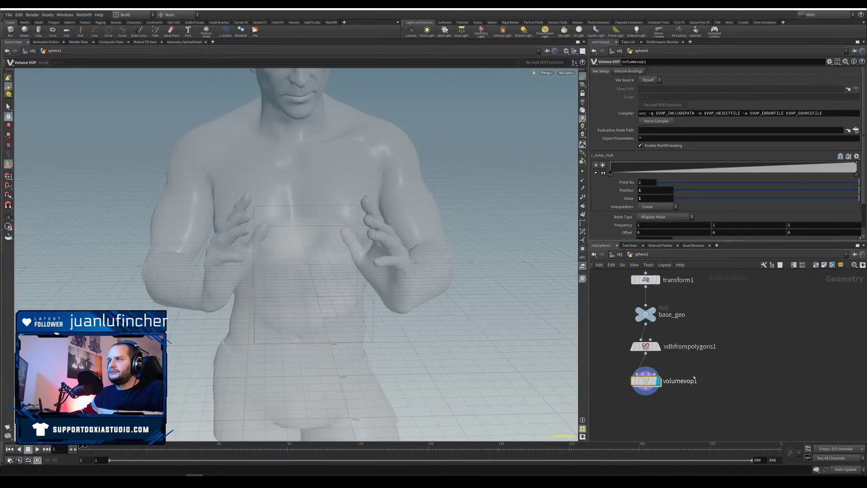
scroll(863, 195, down, 2)
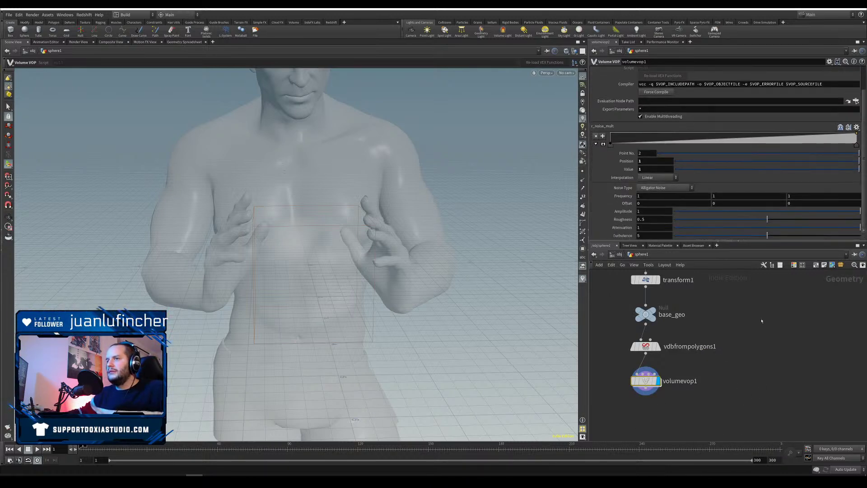
drag(655, 386, 655, 380)
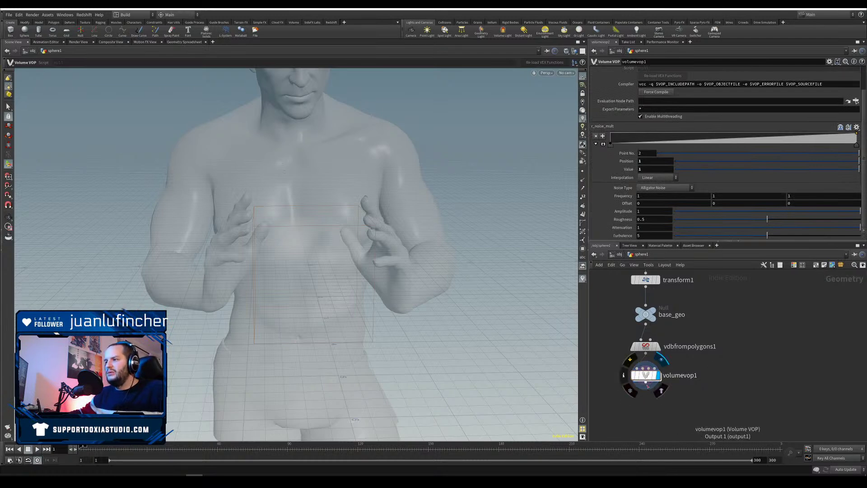
Step: Go up to the object level and add a distant light to the scene
alt+drag(312, 282, 285, 281)
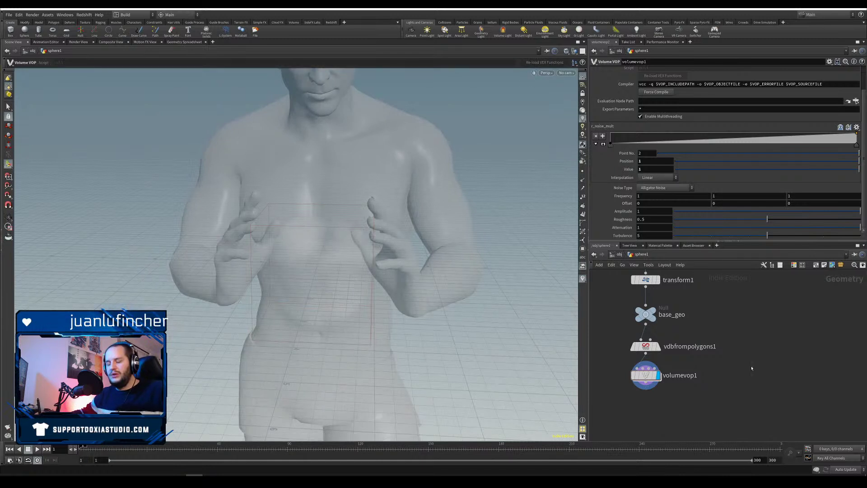
key(u)
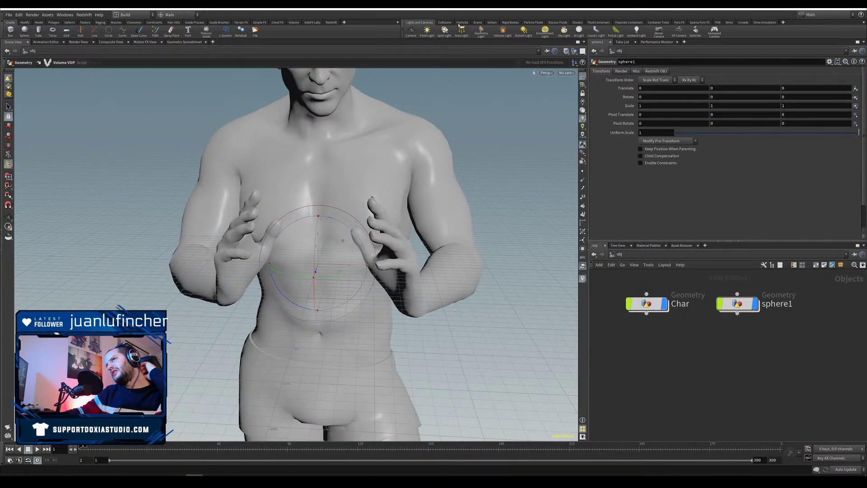
alt+drag(479, 68, 448, 51)
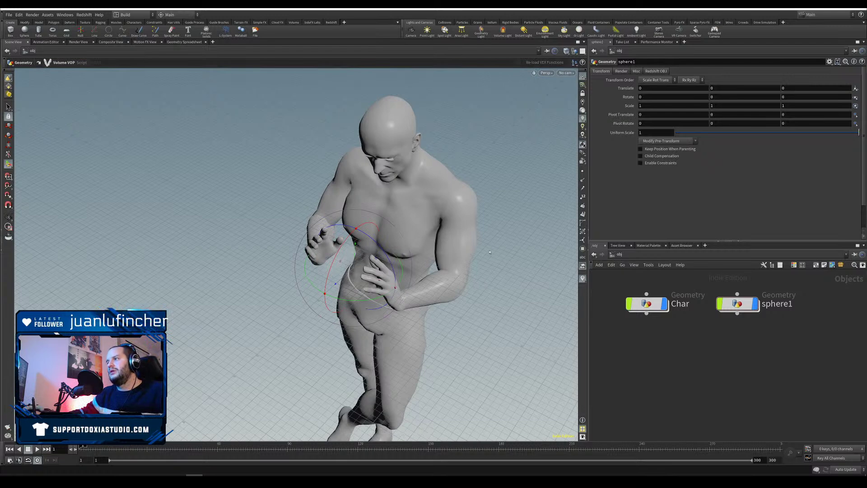
click(524, 30)
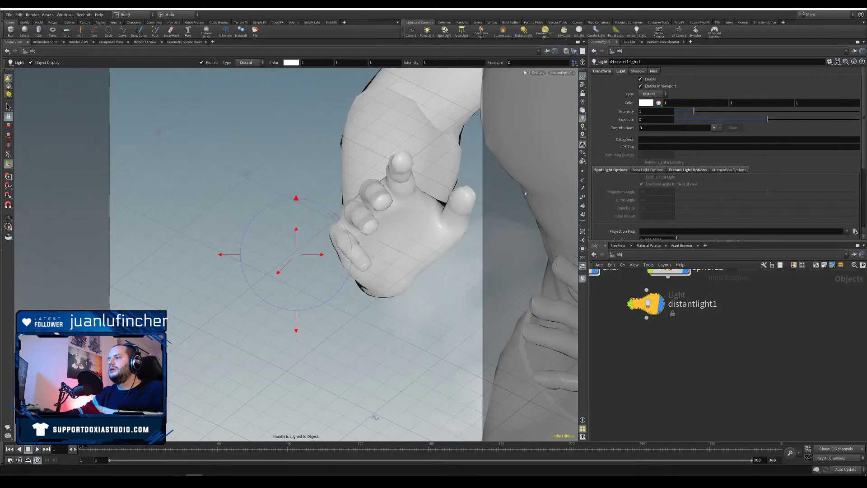
Step: Lock the camera to the distant light's view and reposition the light to face the character's torso and hands
click(583, 94)
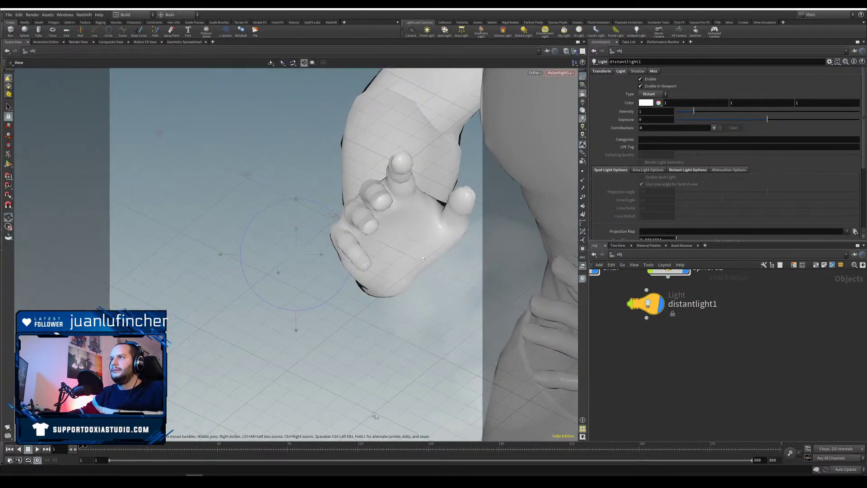
alt+scroll(480, 248, down, 3)
alt+middle_drag(479, 248, 335, 223)
drag(335, 223, 326, 256)
key(Return)
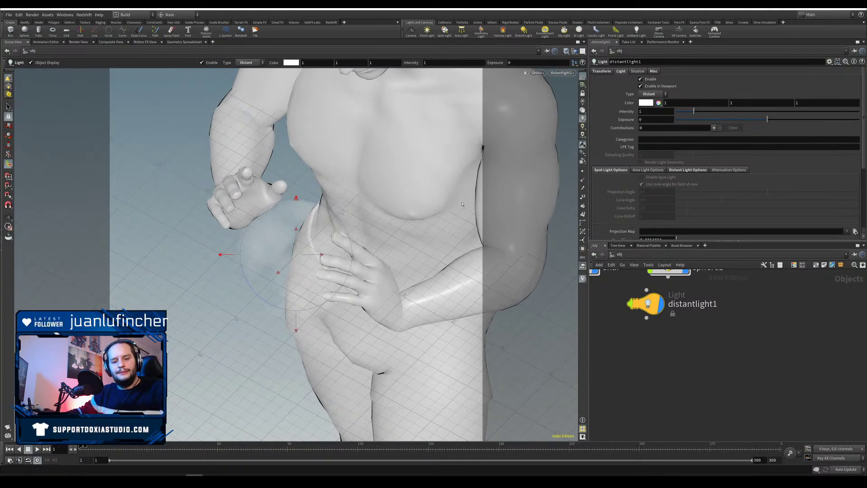
Step: Return to the perspective view framed on the character's torso and place the distantlight1 node below the Char and sphere1 nodes
key(space+1)
key(space+h)
alt+drag(241, 337, 259, 270)
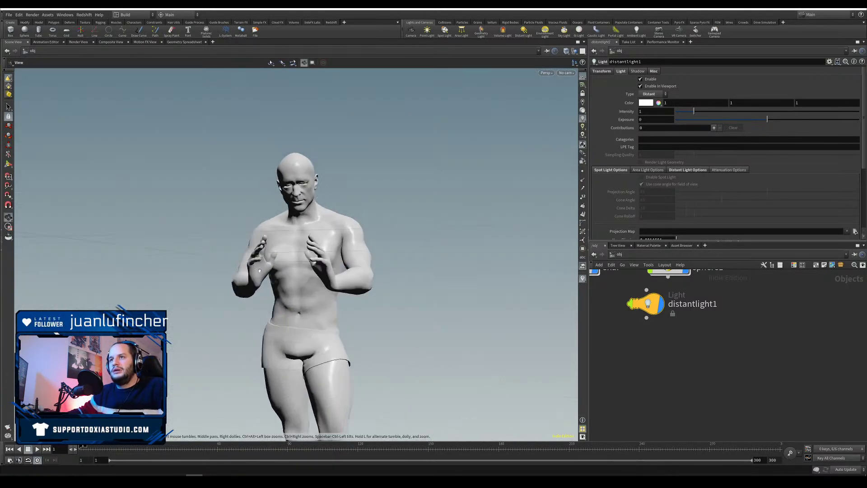
right_drag(259, 270, 456, 290)
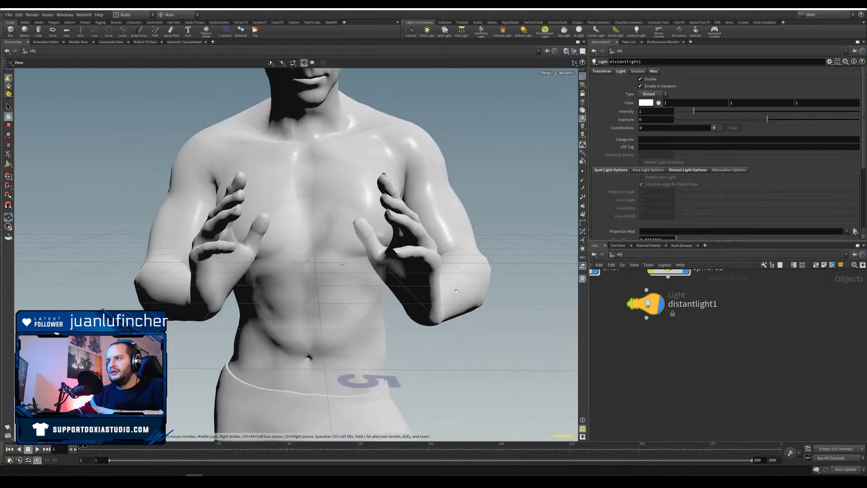
middle_drag(712, 323, 700, 386)
drag(635, 367, 603, 393)
middle_drag(660, 334, 697, 335)
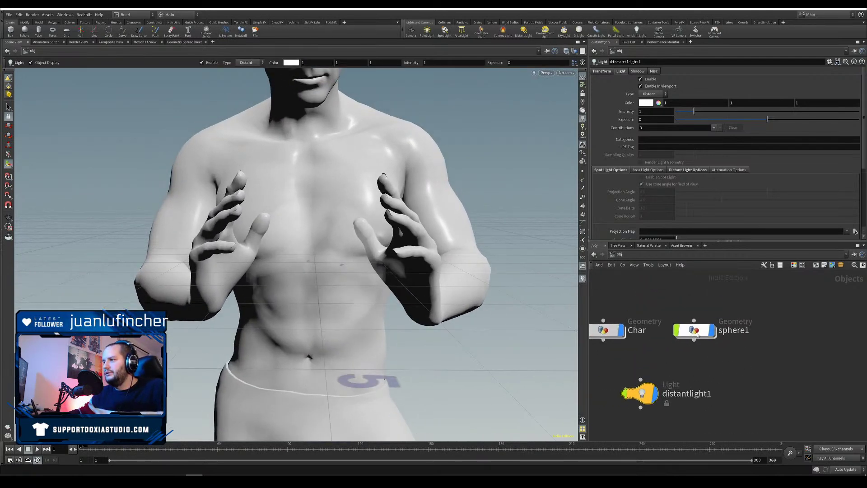
Step: Add a Convert VDB node after volumevop1 inside sphere1
double_click(695, 331)
click(654, 336)
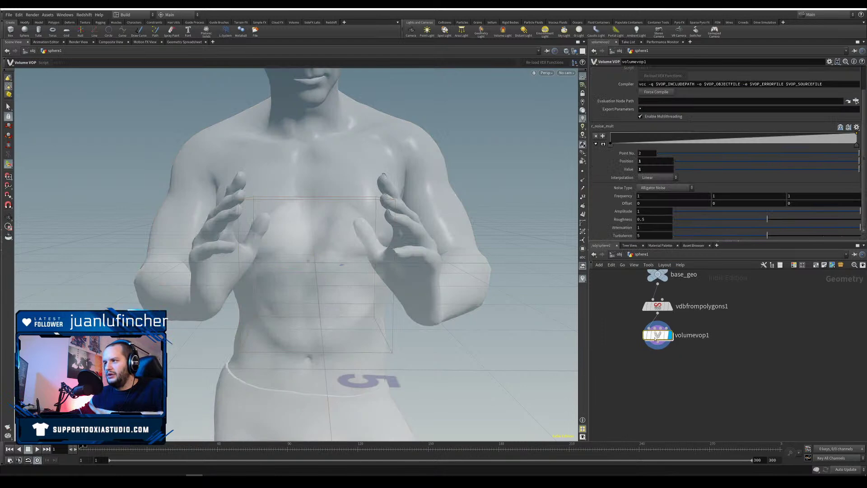
key(Tab)
text(c)
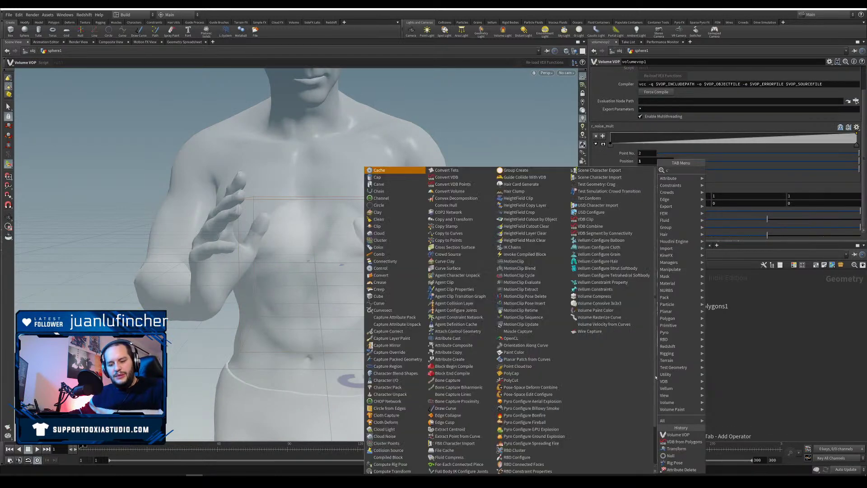
text(onvert)
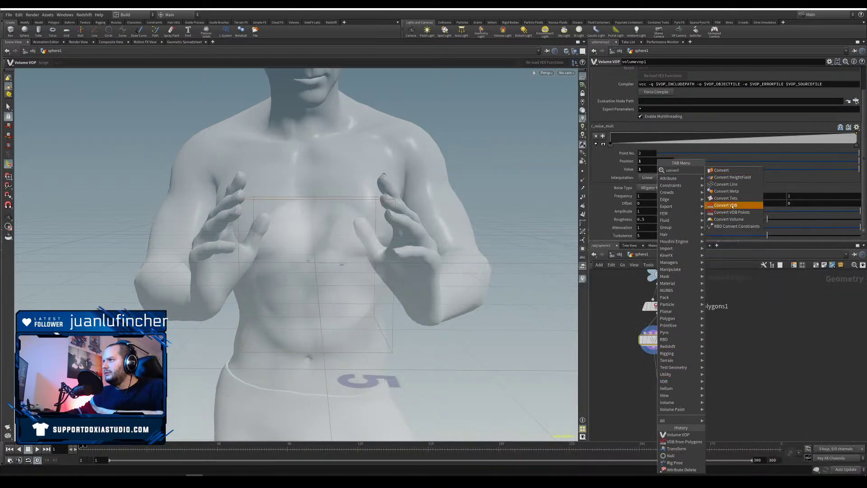
click(733, 206)
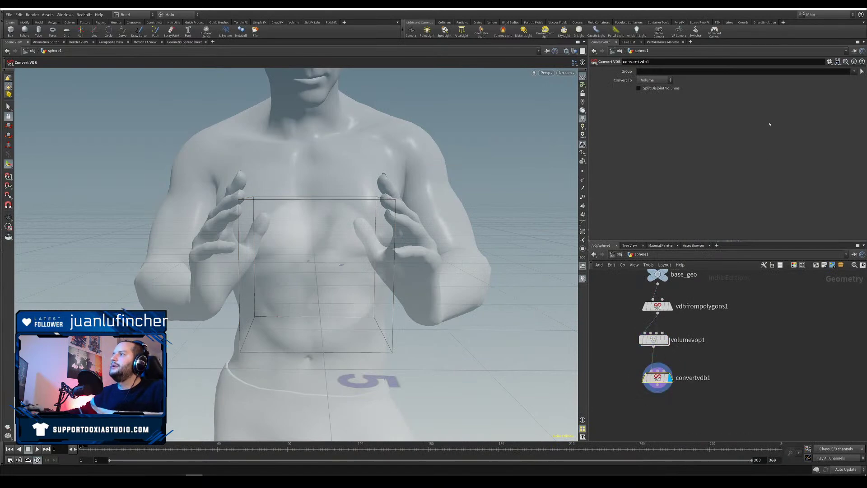
Step: Set Convert VDB to output Polygons with an isovalue of about 0.096, and inspect the noisy mesh from the side
click(655, 80)
click(659, 100)
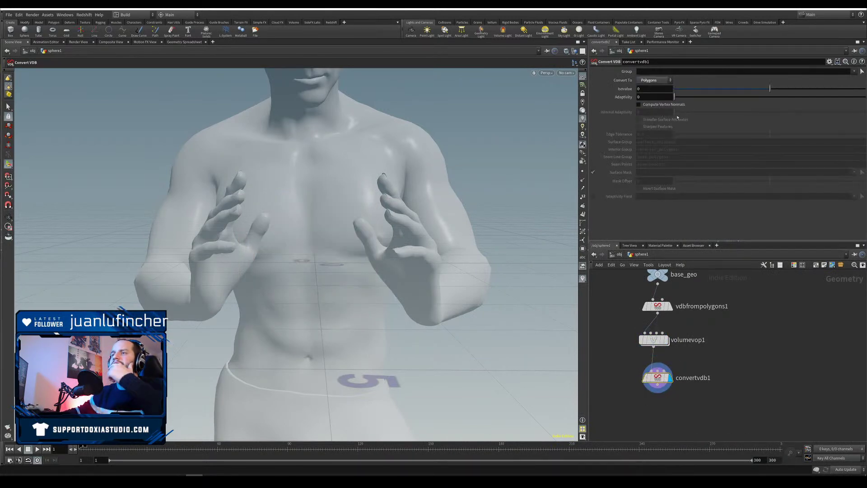
mouse_move(770, 91)
mouse_down()
mouse_move(794, 91)
mouse_move(749, 102)
mouse_move(786, 99)
mouse_move(778, 99)
mouse_up()
alt+drag(343, 317, 288, 316)
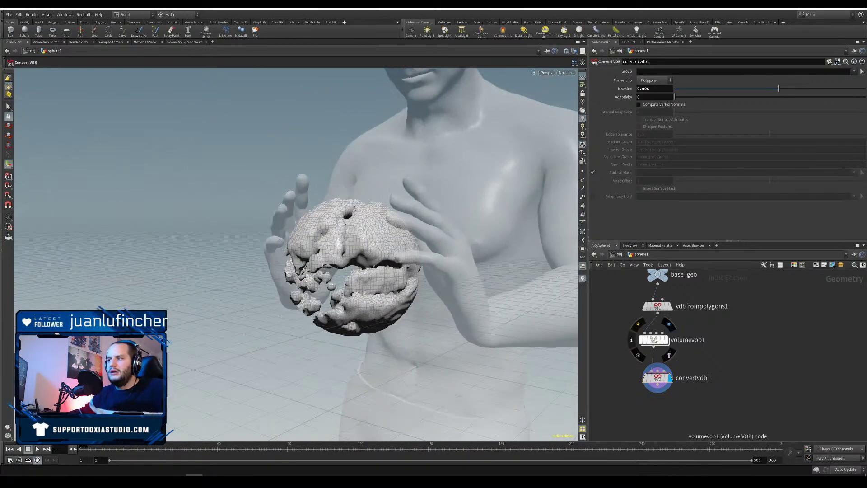
Step: Add a Parameter node below the ramp inside volumevop1
key(Tab)
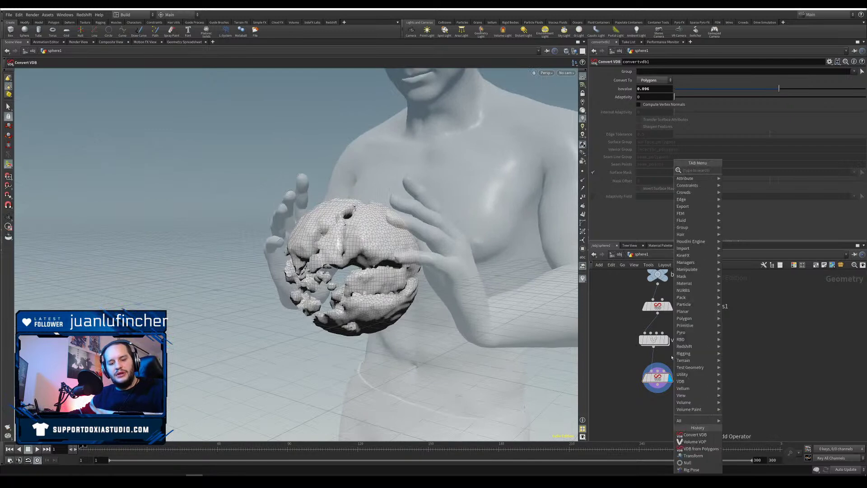
key(Escape)
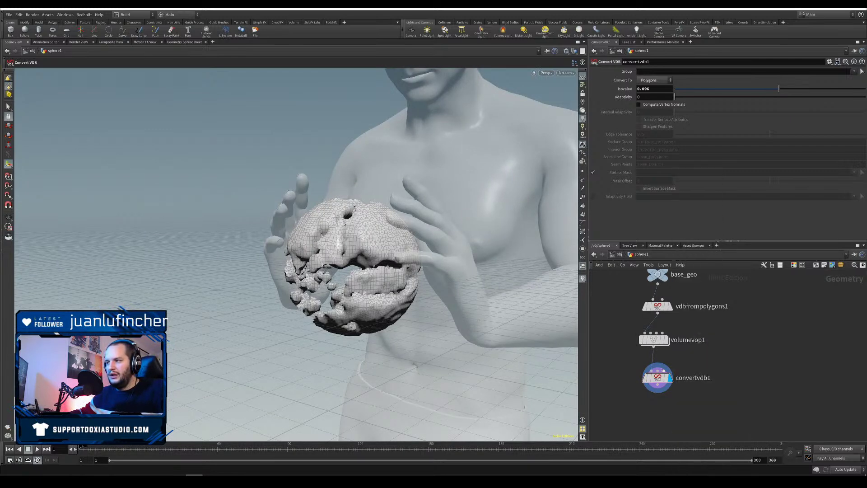
double_click(653, 340)
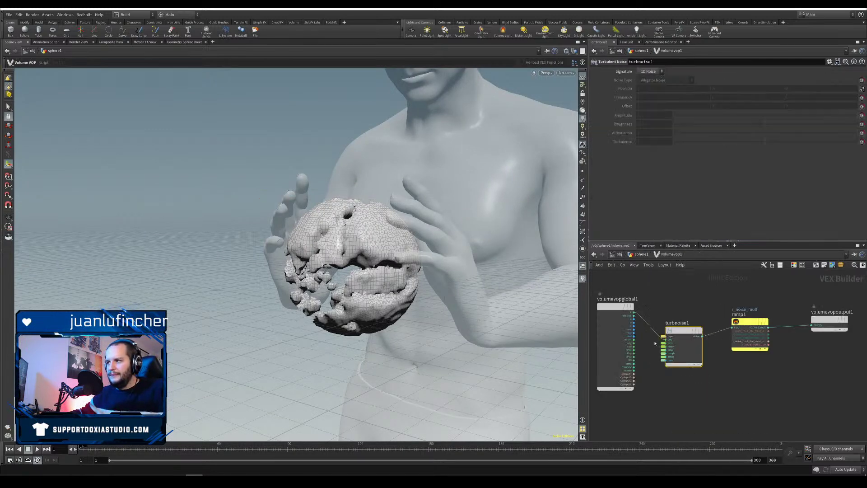
key(Tab)
text(par)
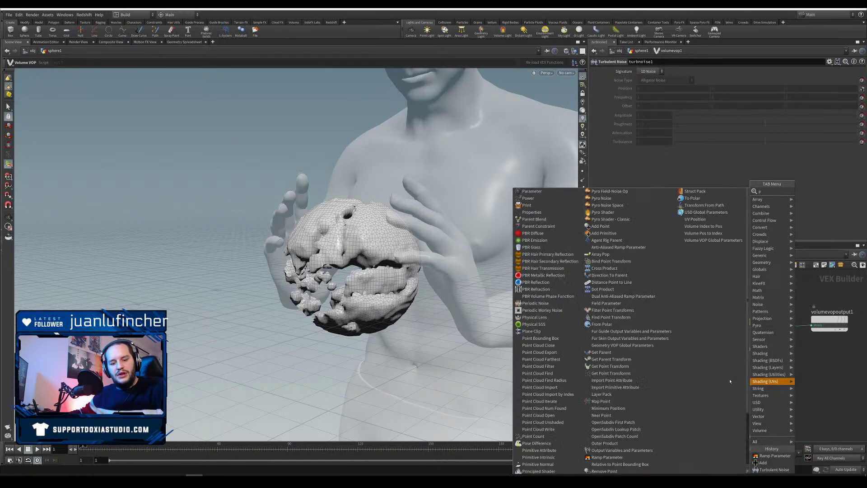
key(Return)
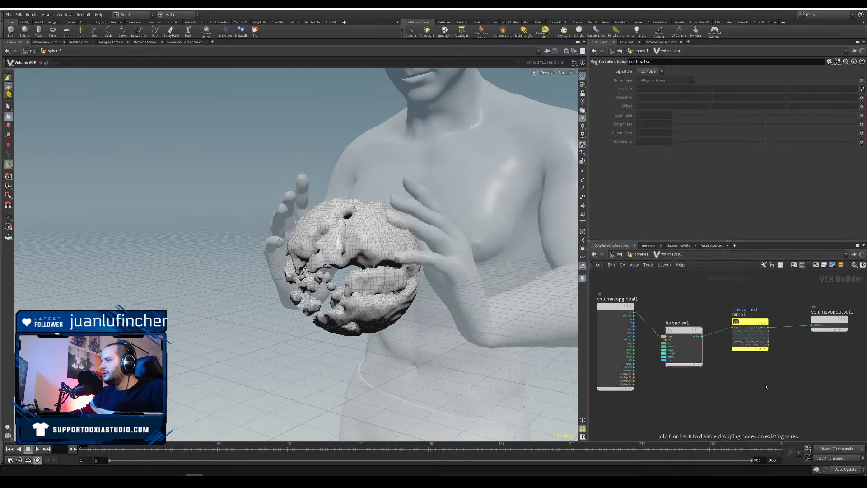
click(766, 386)
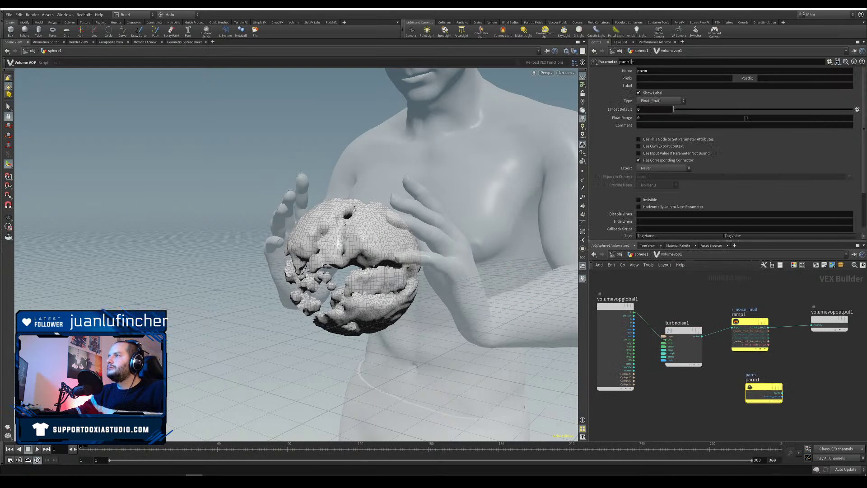
Step: Name the new parameter density_mult and set its float default to 1
key(Tab)
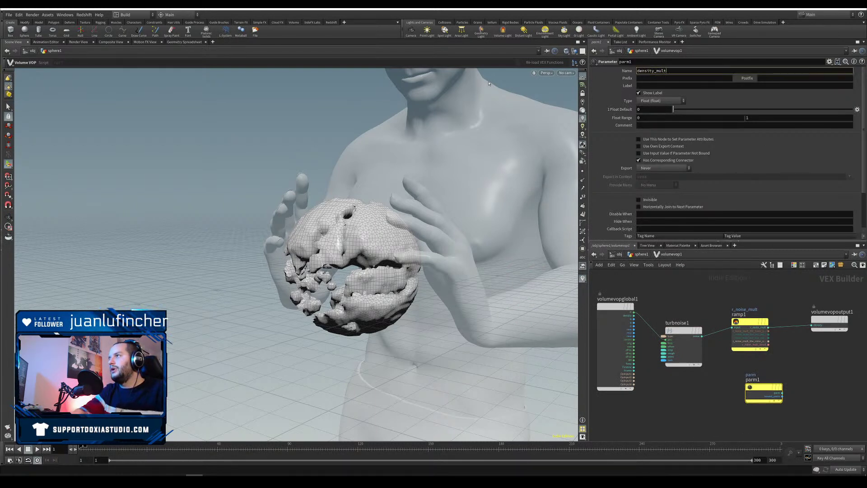
double_click(644, 109)
text(1)
key(Return)
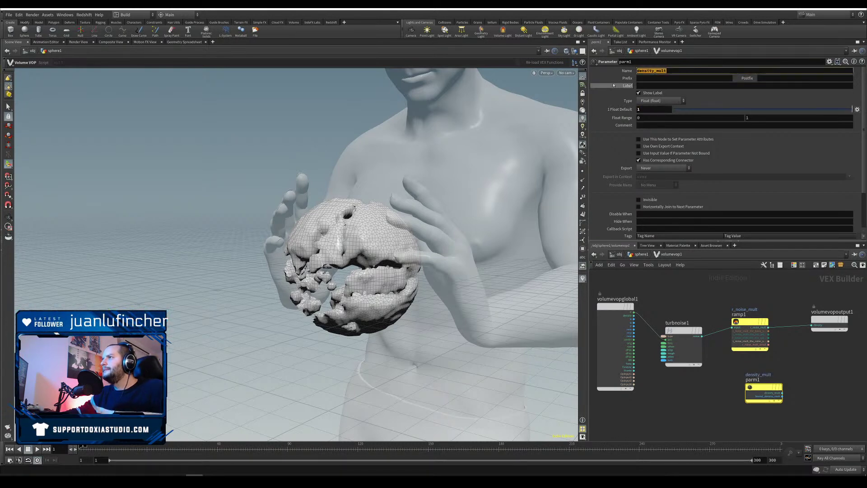
Step: Insert a Multiply node between ramp1 and volumevopoutput1 and connect density_mult to its second input
key(Tab)
text(mult)
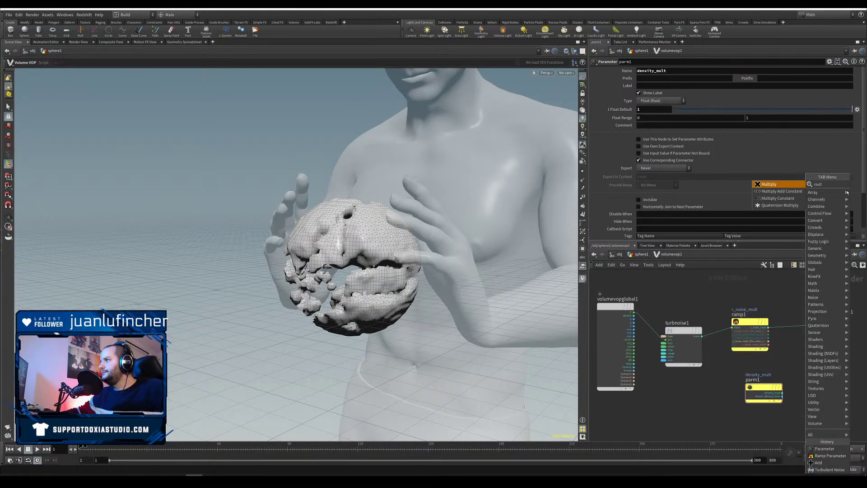
click(771, 185)
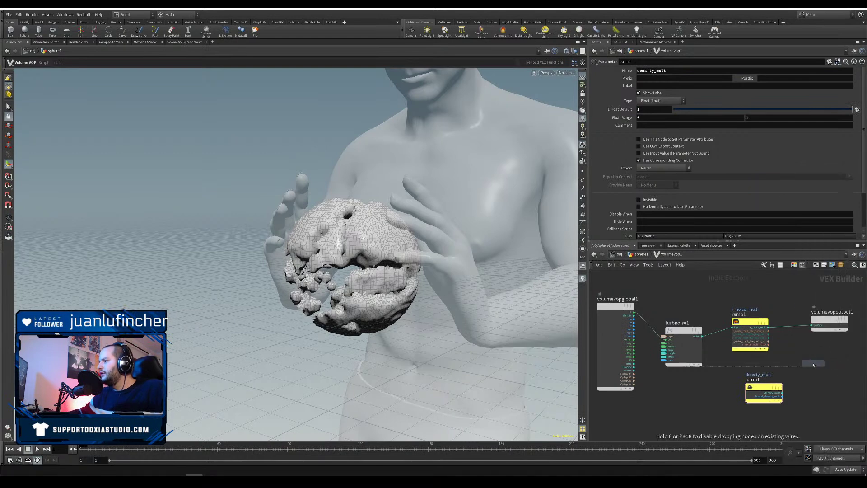
click(811, 362)
drag(809, 361, 798, 328)
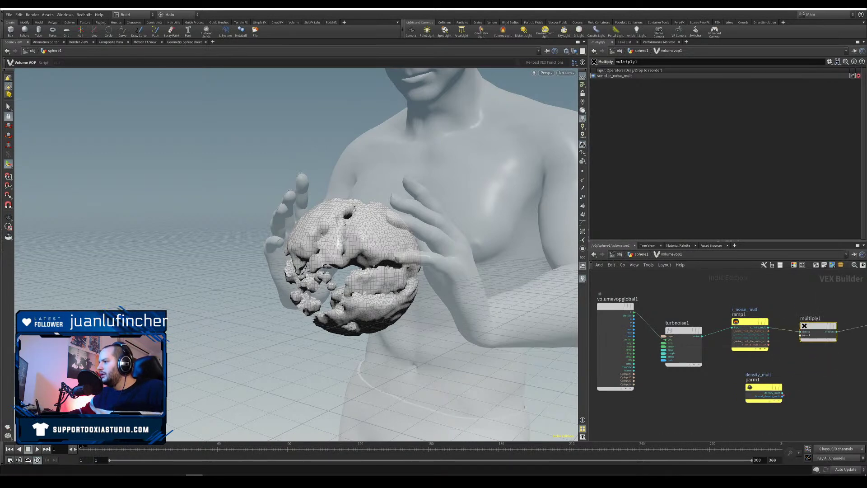
drag(782, 393, 800, 335)
middle_drag(856, 363, 763, 376)
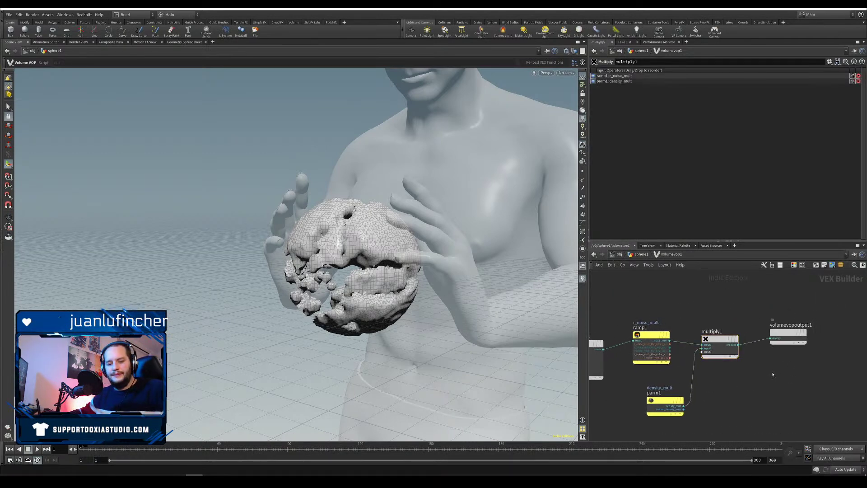
Step: Return to the sphere1 network, display volumevop1, and set its density_mult to 10
key(u)
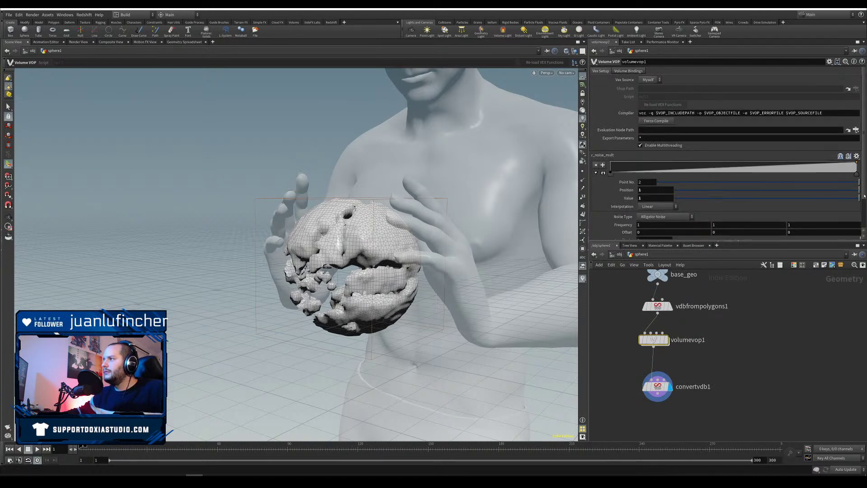
scroll(727, 189, down, 2)
click(666, 339)
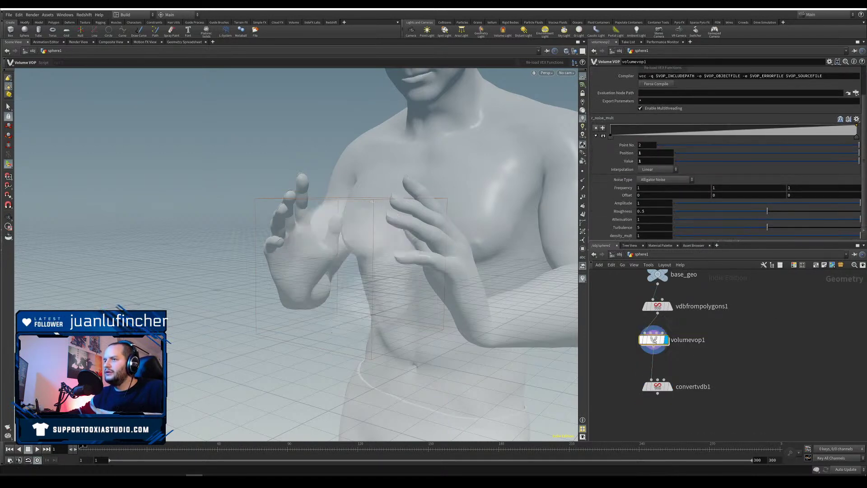
click(654, 235)
text(0)
key(Return)
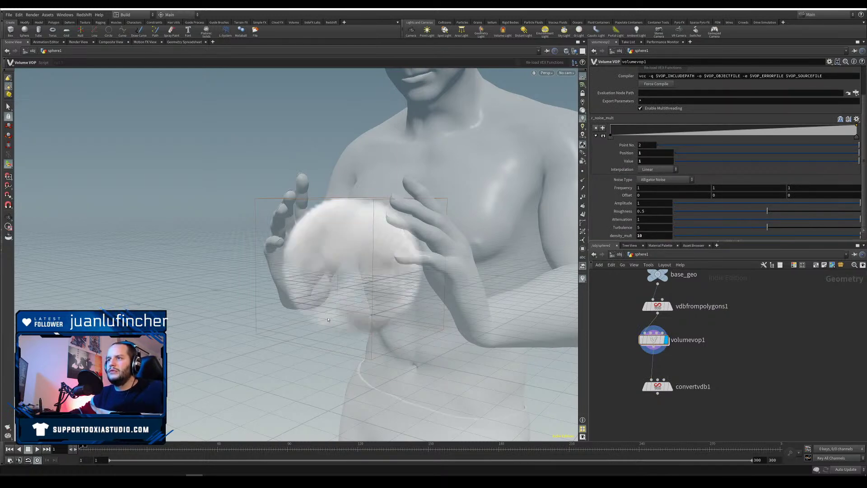
alt+drag(328, 319, 359, 318)
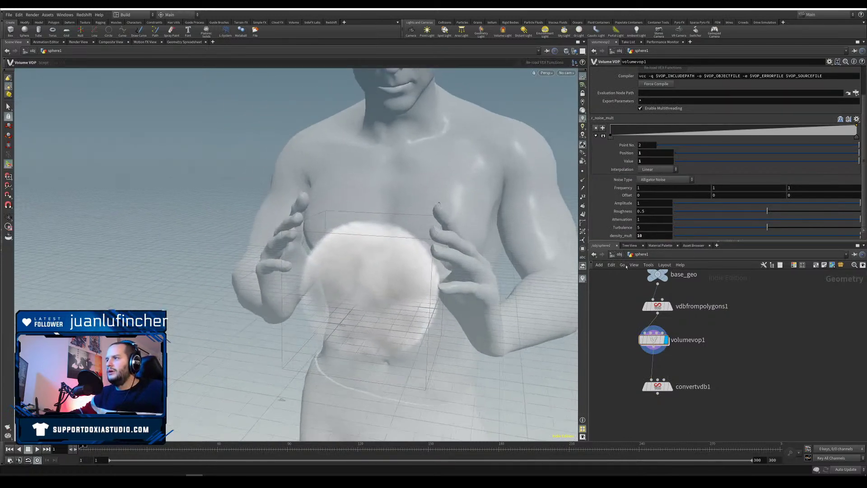
Step: Set density_mult to 50 on volumevop1 and review the fog settings of vdbfrompolygons1
double_click(647, 235)
text(50)
key(Return)
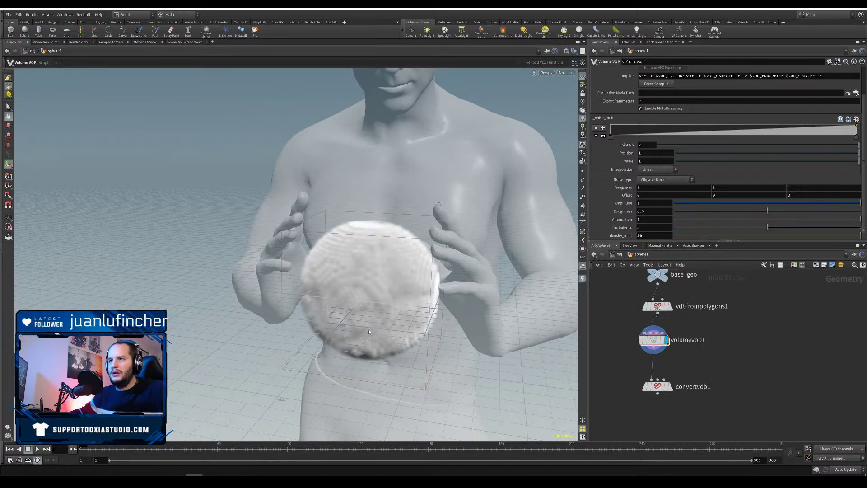
drag(368, 331, 408, 316)
middle_drag(604, 276, 614, 334)
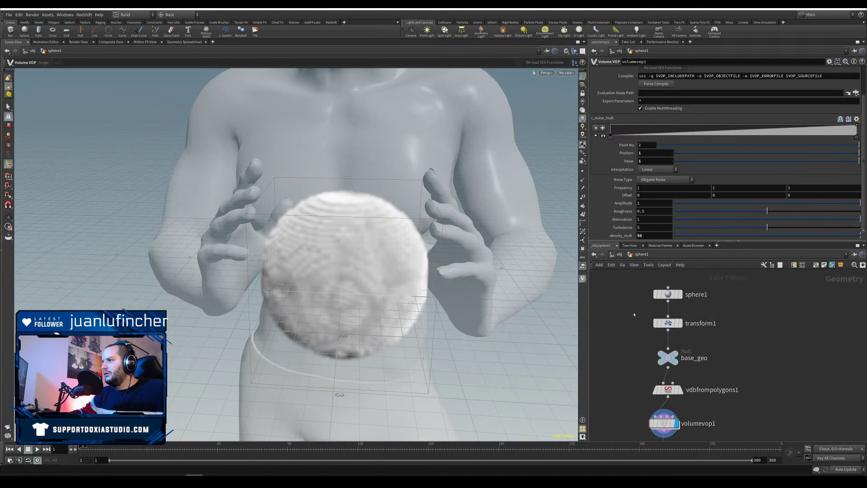
click(667, 389)
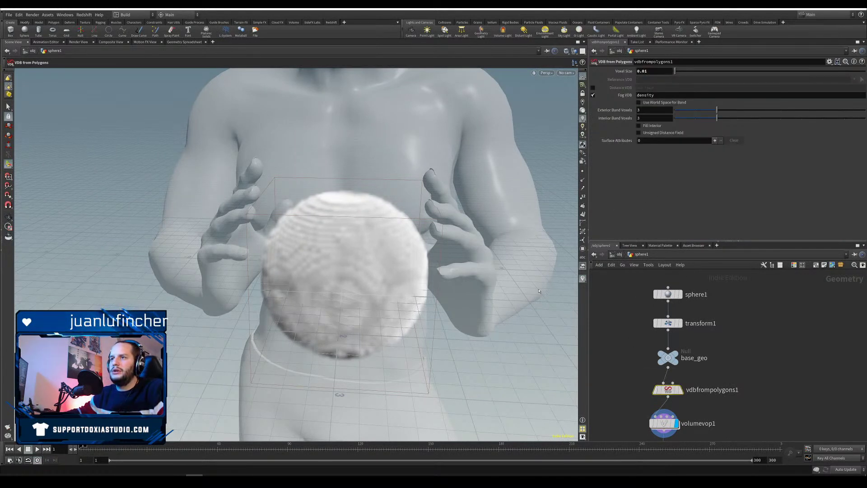
alt+drag(356, 329, 361, 280)
click(692, 389)
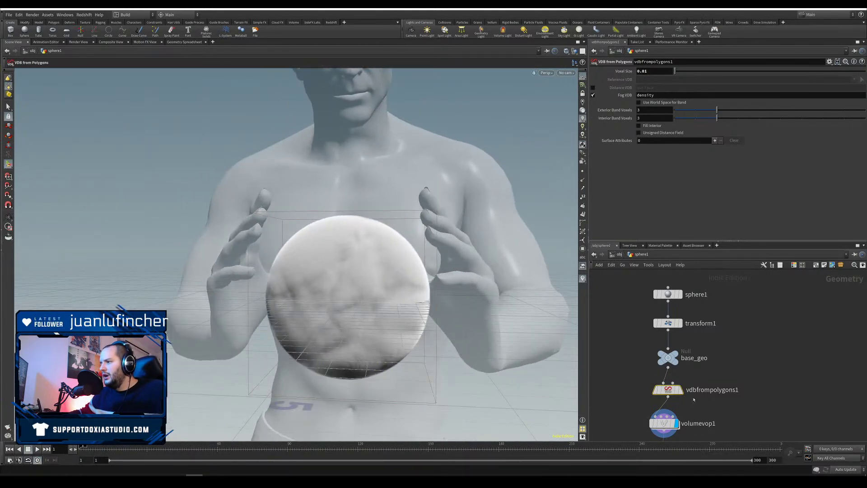
middle_drag(693, 399, 688, 347)
Step: Narrow volumevop1's noise ramp by setting its first point's position to about 0.16 and its second point's to about 0.77
click(658, 367)
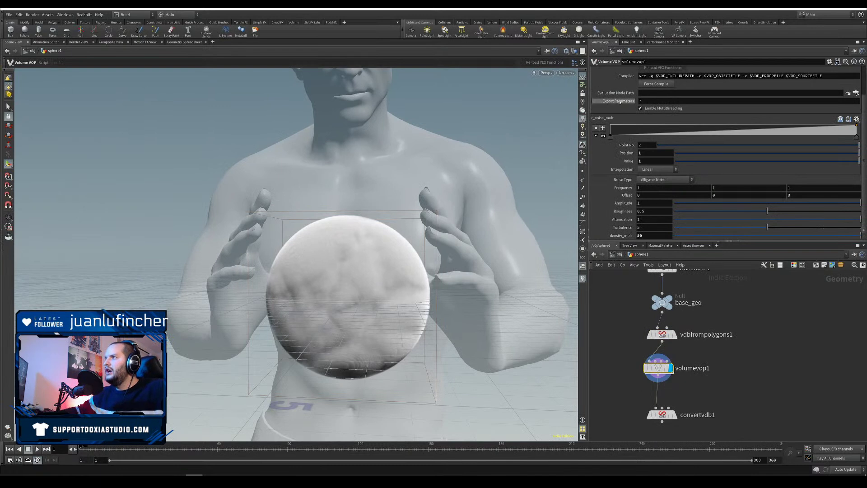
click(640, 142)
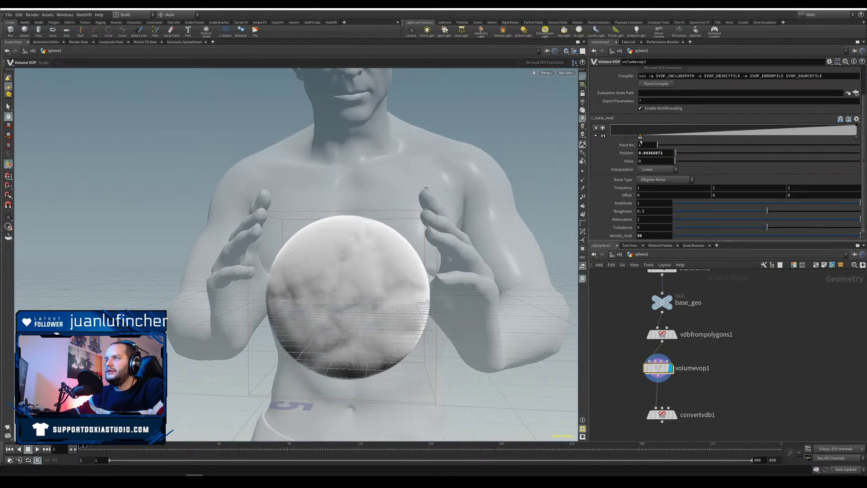
click(697, 152)
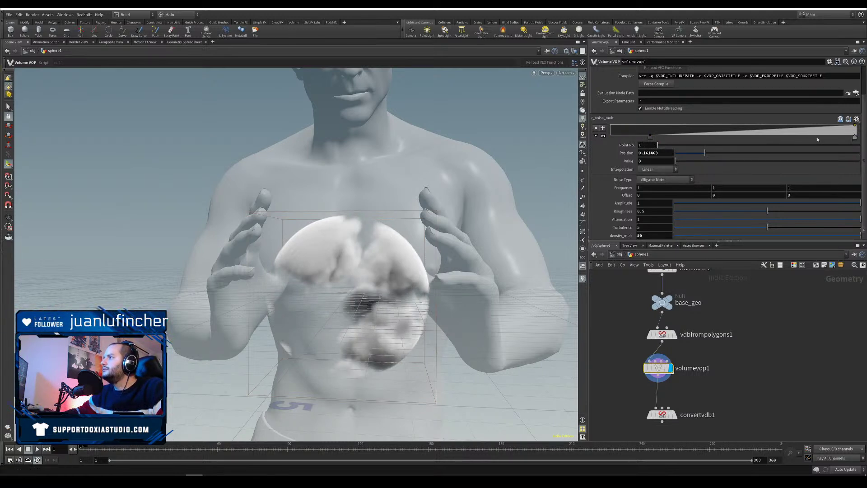
drag(853, 137, 800, 138)
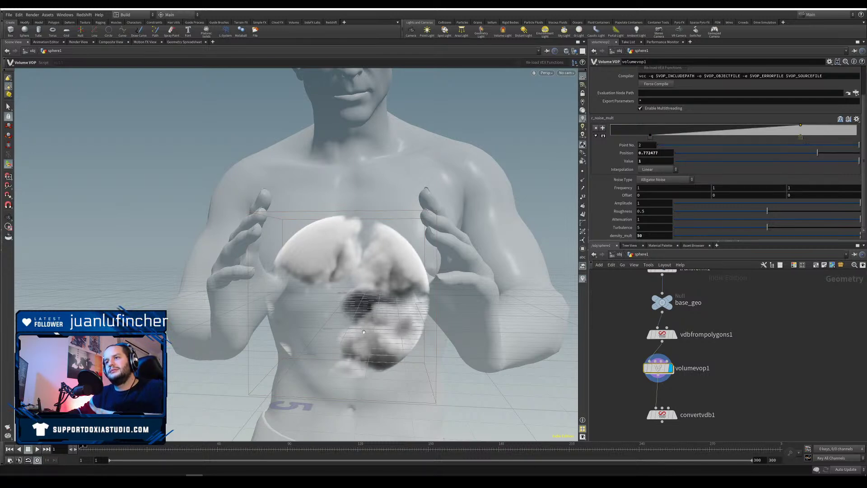
alt+drag(364, 332, 374, 307)
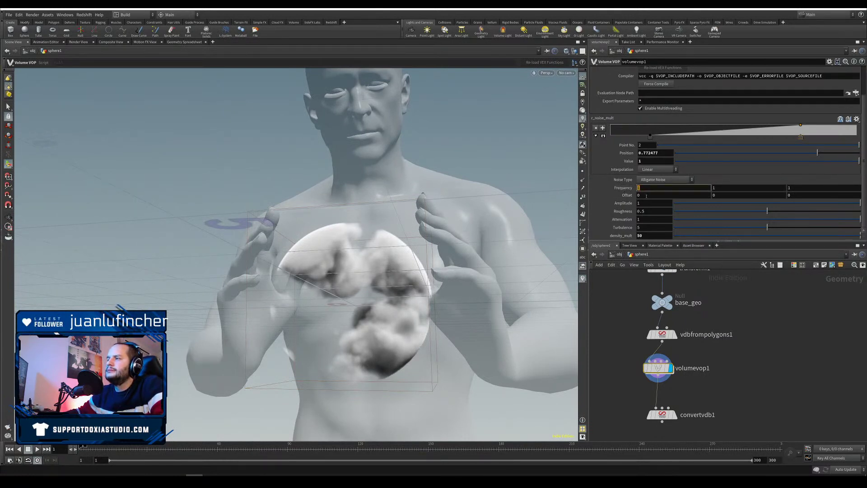
Step: Test a noise frequency of 4 on X, Z and Y one axis at a time, with the other axes at 1
text(4)
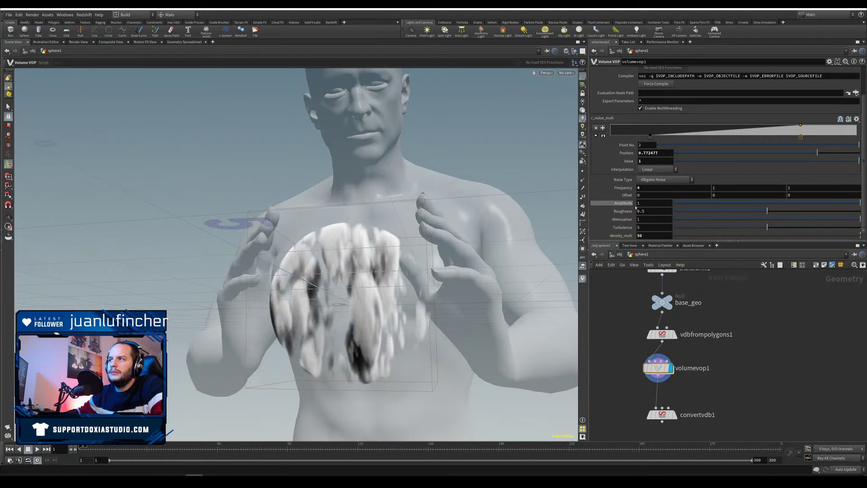
drag(643, 188, 613, 204)
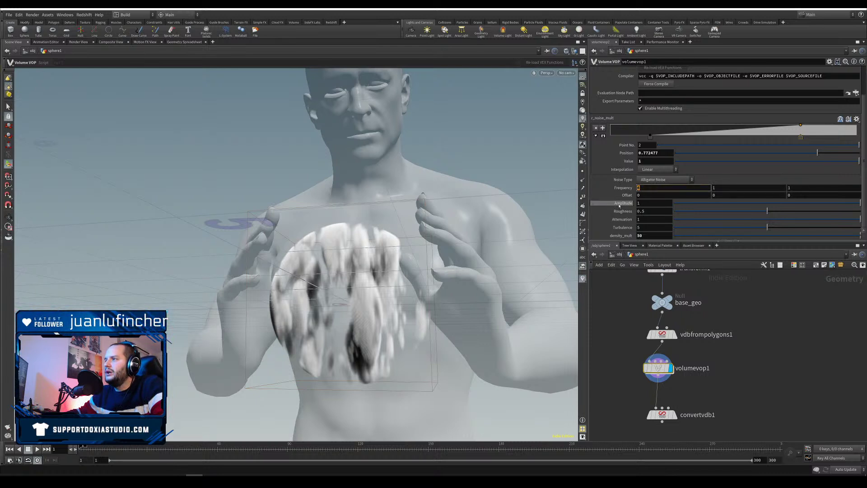
key(Tab)
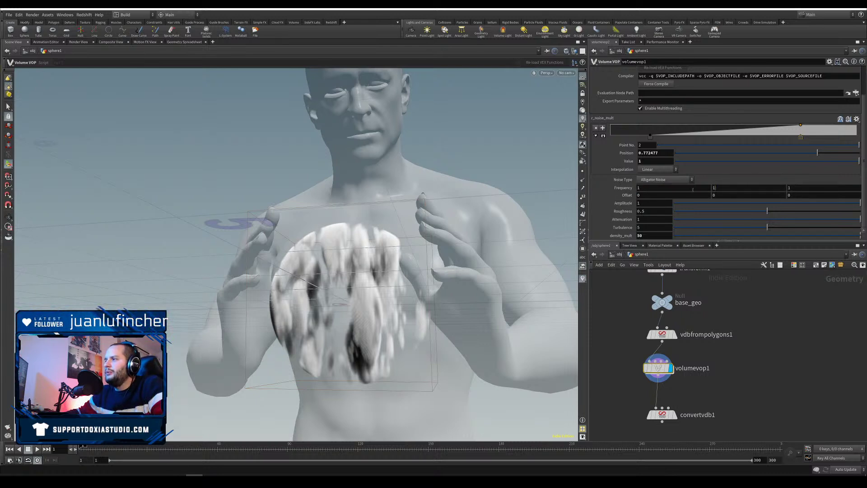
key(Tab)
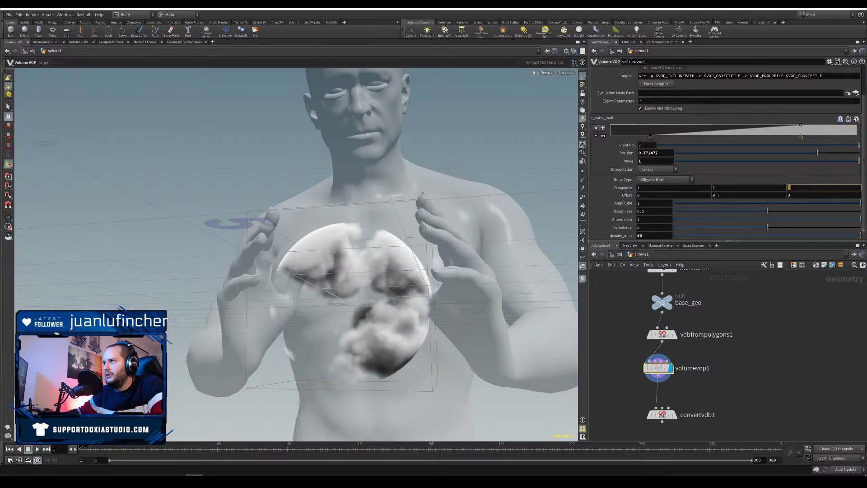
text(4)
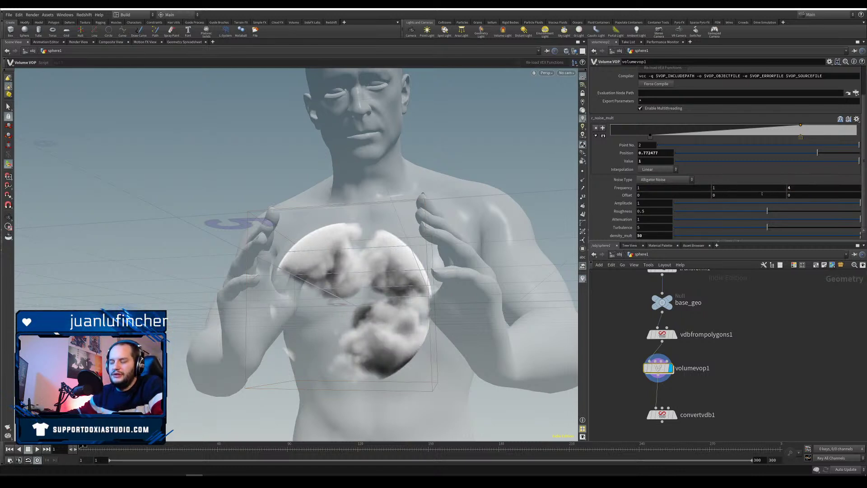
key(Return)
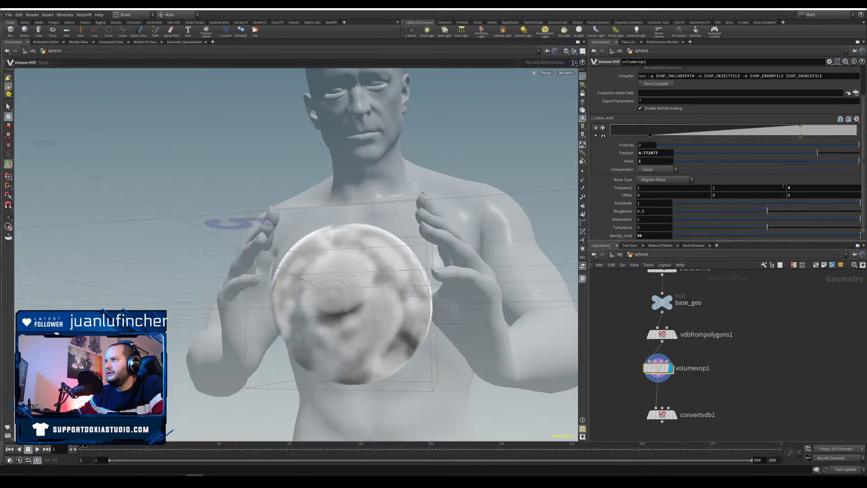
click(723, 188)
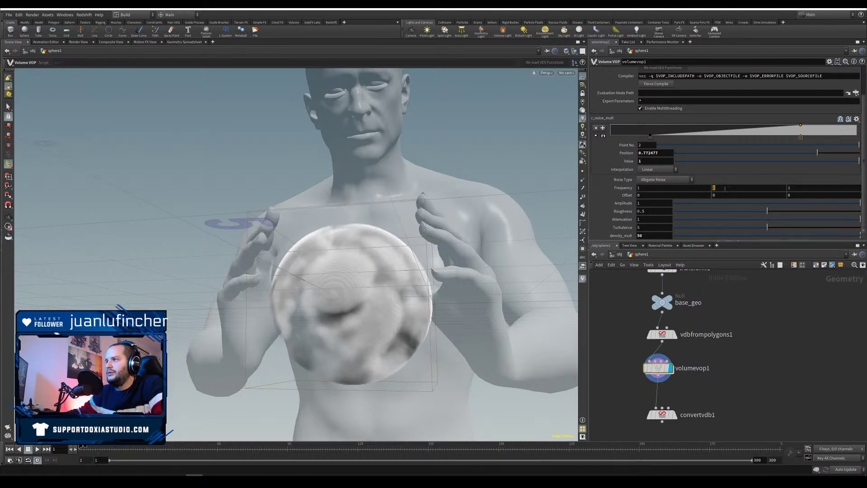
text(4)
key(Return)
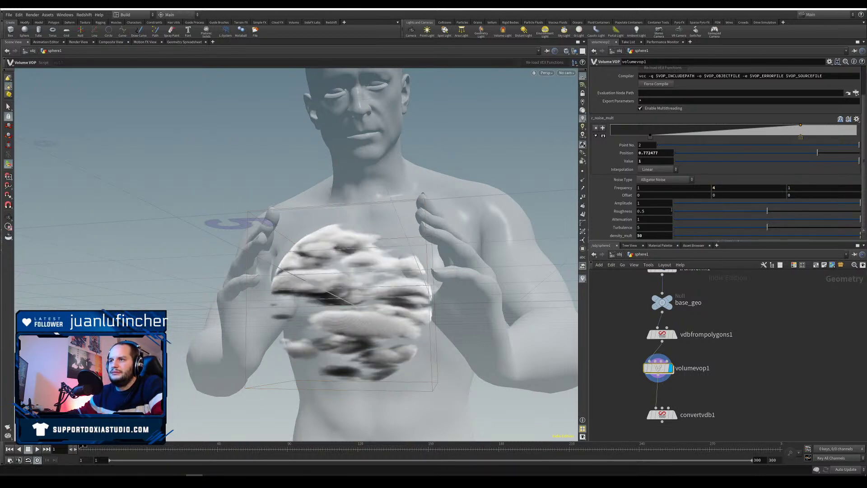
drag(372, 305, 504, 305)
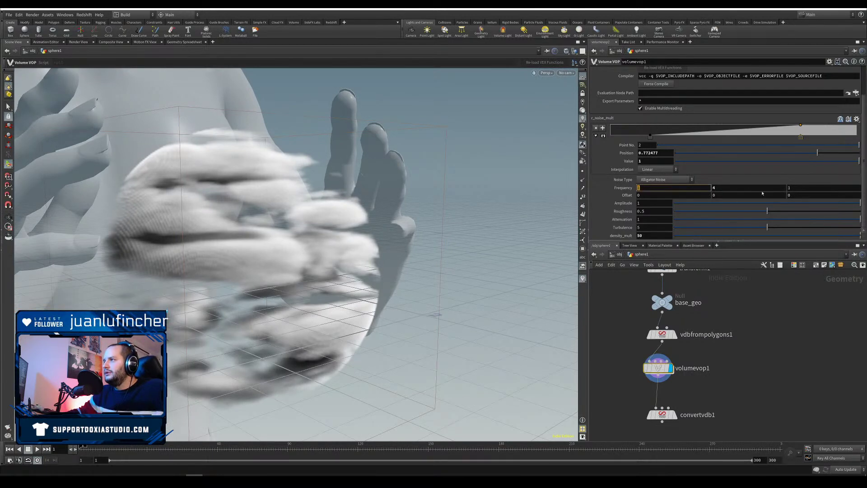
Step: Set the noise frequency of volumevop1 to 2, 6, 2
text(2)
click(789, 187)
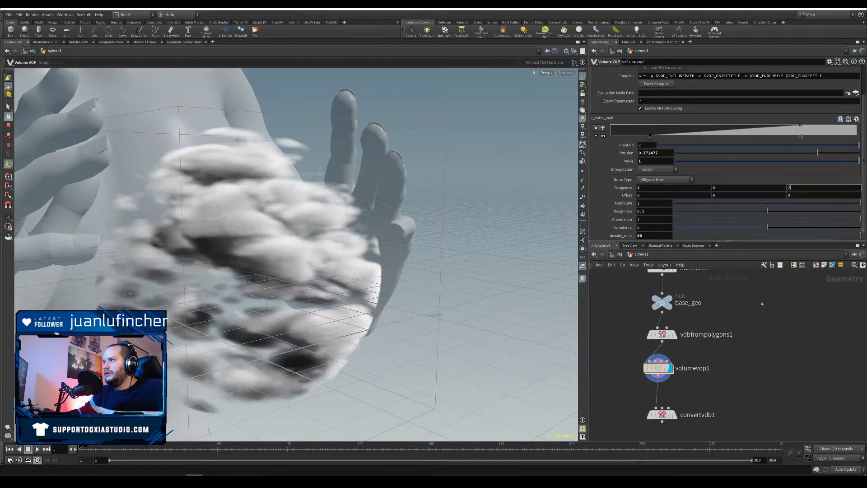
text(2)
drag(310, 329, 249, 318)
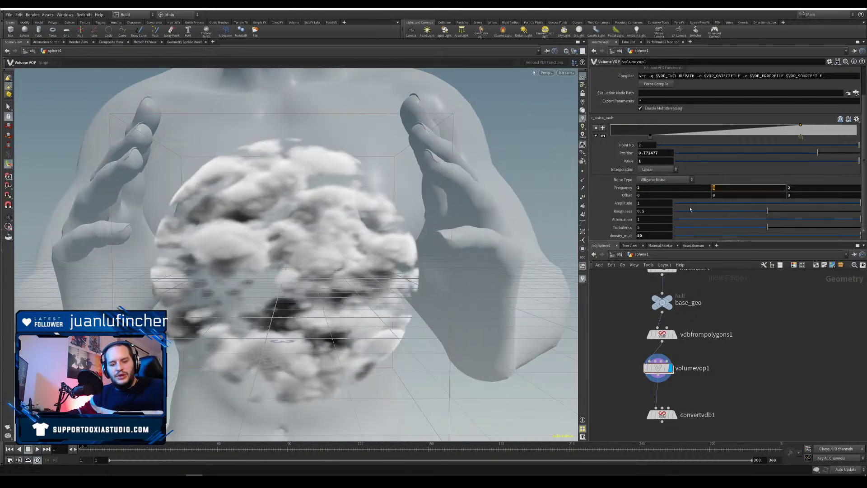
key(Return)
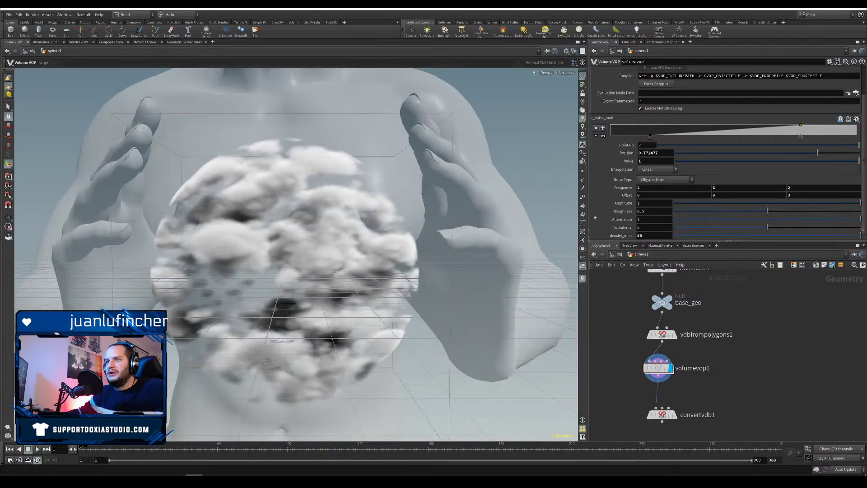
Step: Try Simplex Noise and Zero Centered Perlin Noise as the noise type of volumevop1
click(649, 180)
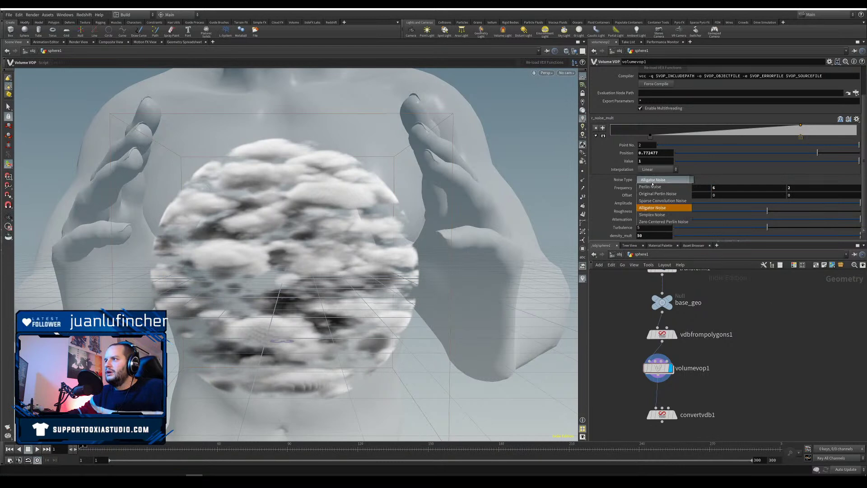
click(656, 215)
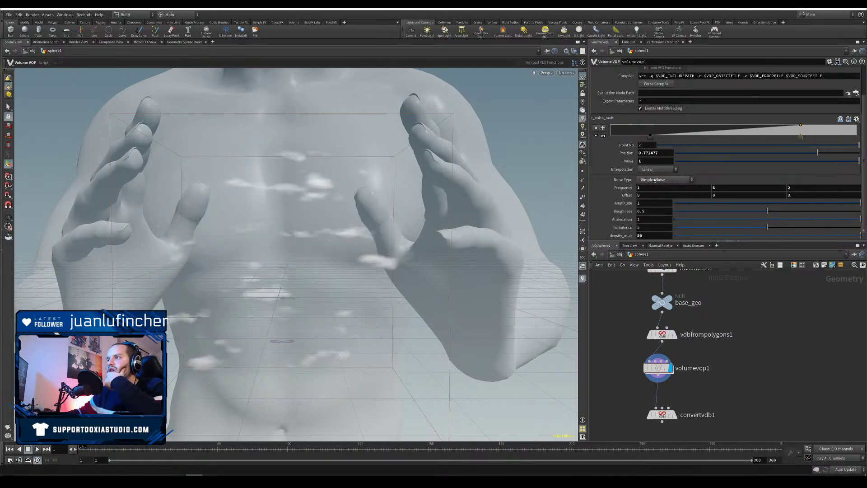
click(654, 180)
click(650, 222)
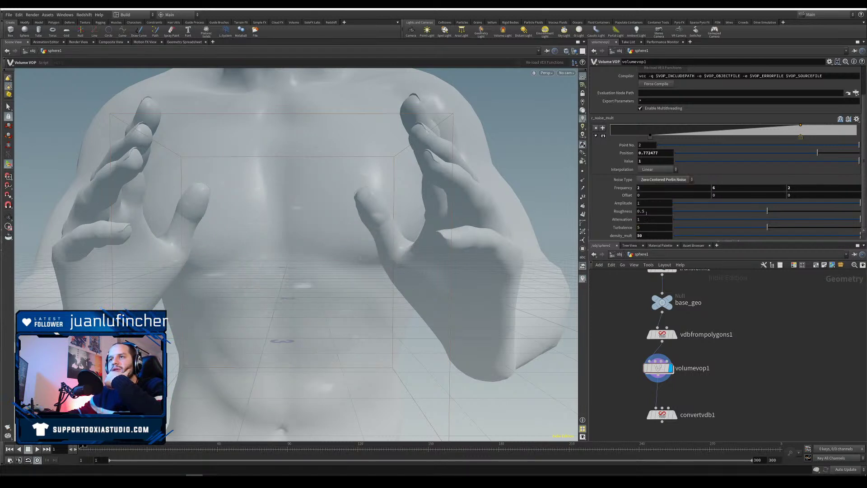
Step: Set the noise type to Sparse Convolution Noise and inspect the volume from the side
click(650, 181)
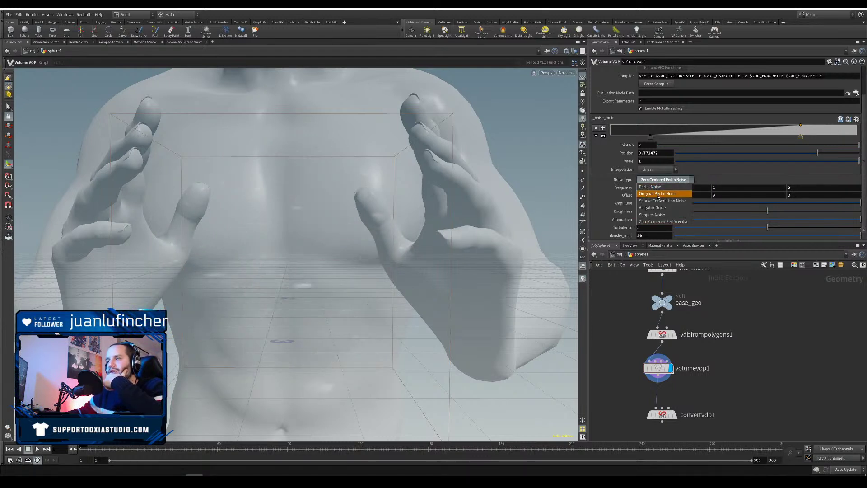
click(655, 201)
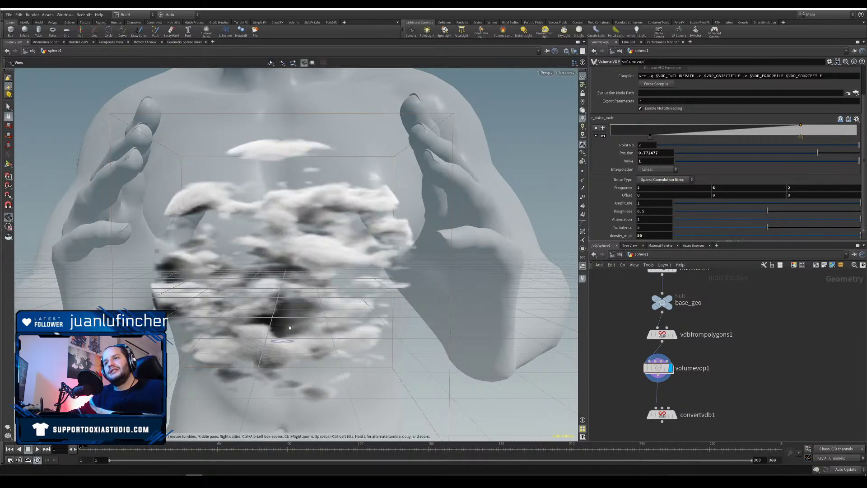
drag(290, 327, 500, 267)
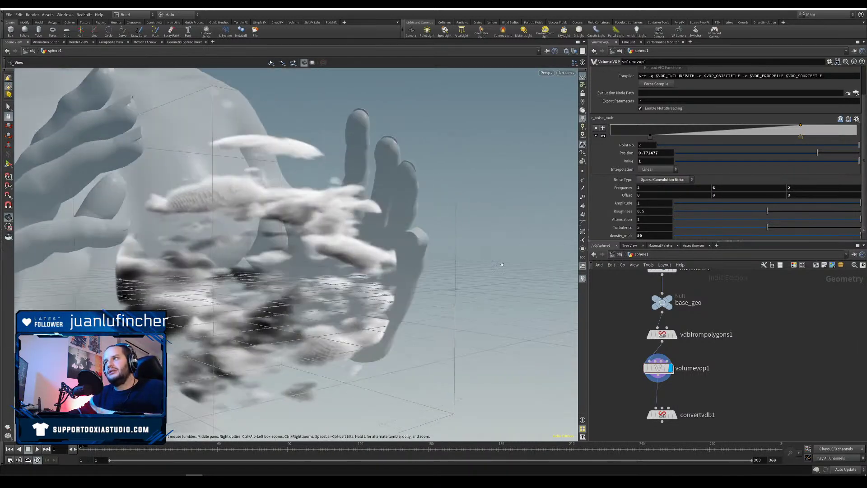
Step: Try Original Perlin Noise as the noise type of volumevop1 with an amplitude of 2 and inspect the volume
click(654, 180)
click(659, 193)
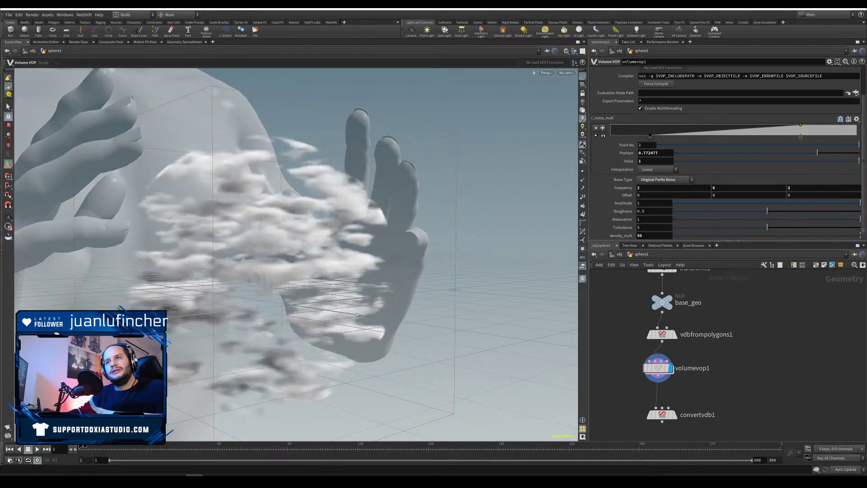
drag(357, 314, 280, 311)
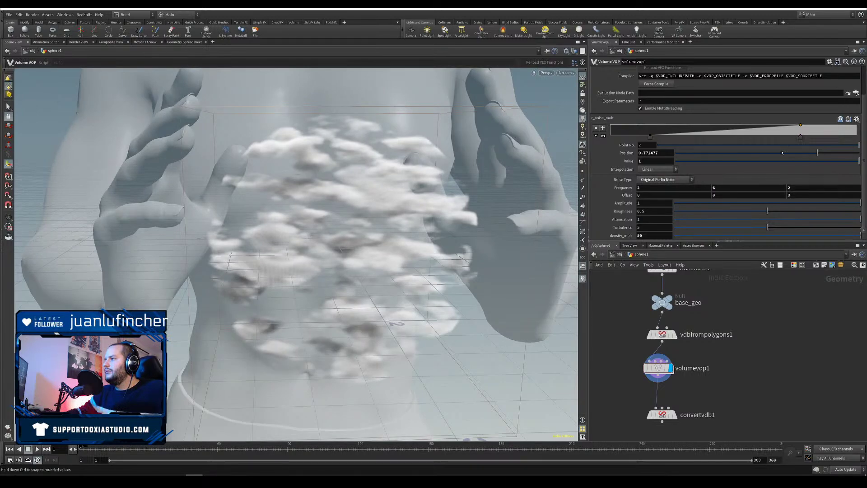
double_click(654, 202)
text(2)
key(Return)
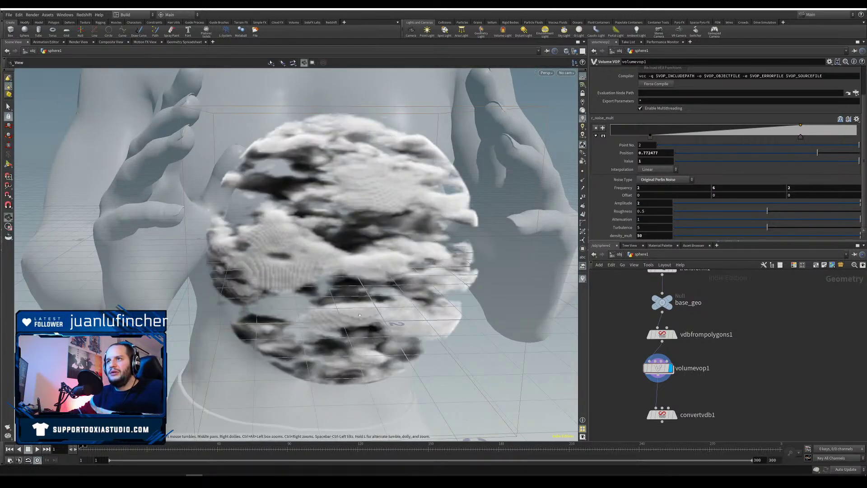
drag(352, 271, 510, 298)
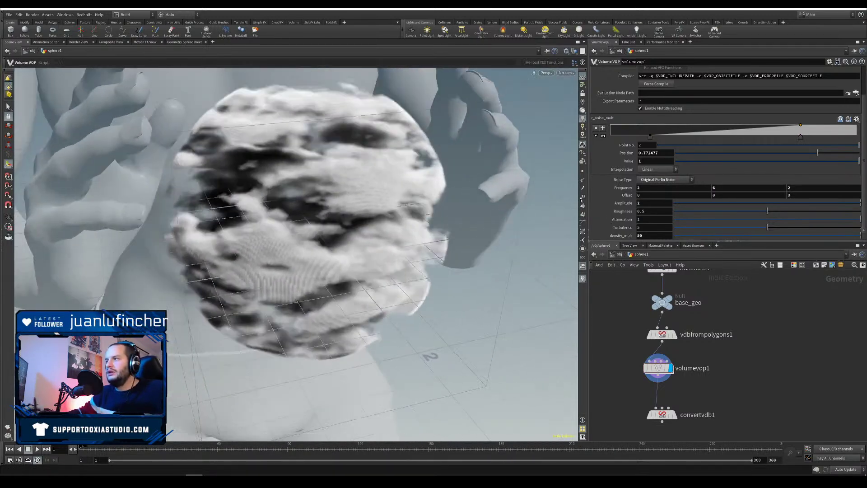
Step: Set the noise type of volumevop1 to Alligator Noise with an amplitude of 1
click(643, 180)
click(656, 204)
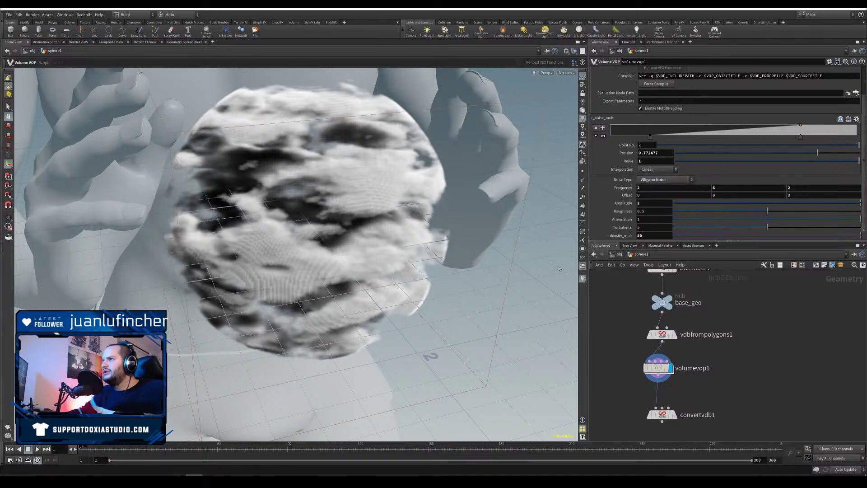
alt+drag(336, 280, 357, 254)
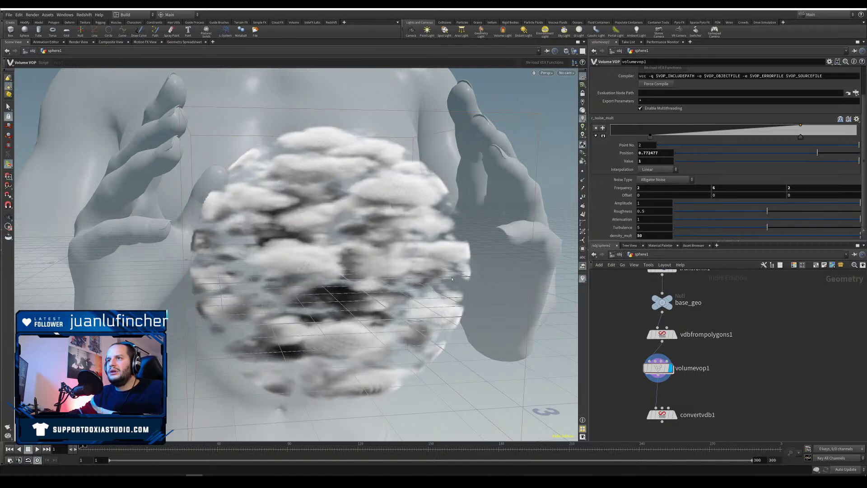
alt+drag(406, 271, 352, 267)
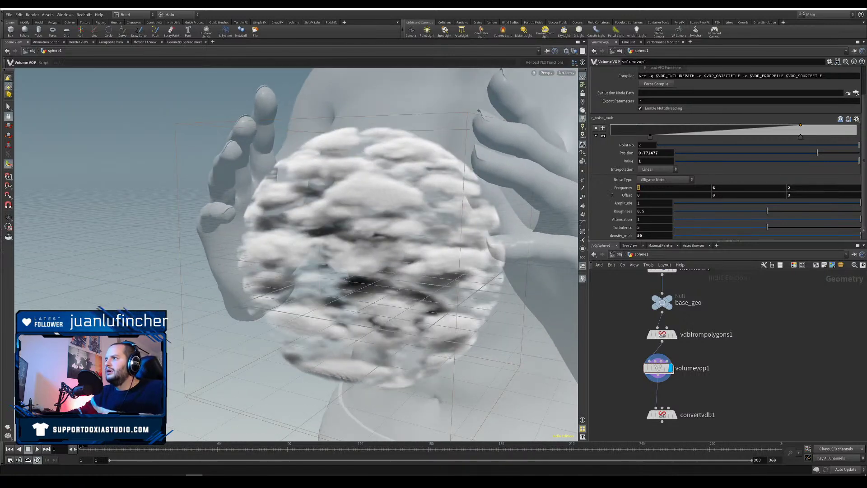
Step: Set the X and Z noise frequency of volumevop1 to 1
text(1)
key(Tab)
key(Tab)
text(1)
key(Return)
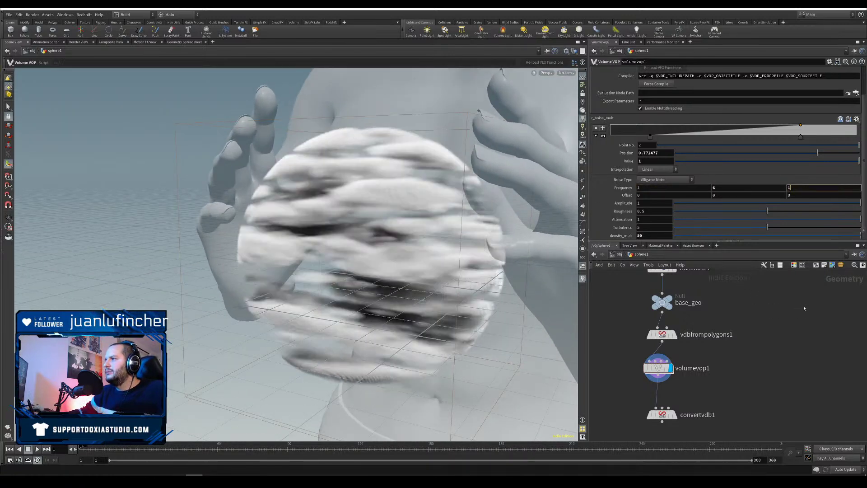
alt+drag(400, 301, 428, 285)
Step: Set the Y noise frequency of volumevop1 to 4 and inspect the volume from several sides
click(715, 190)
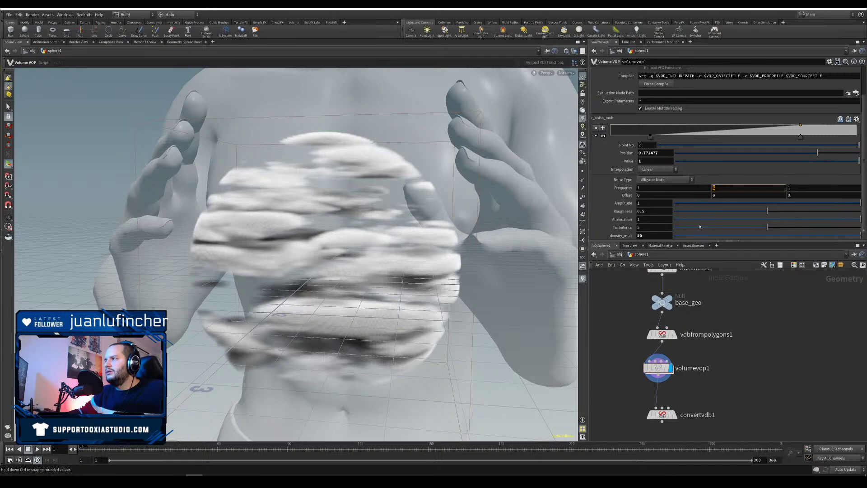
text(4)
key(Return)
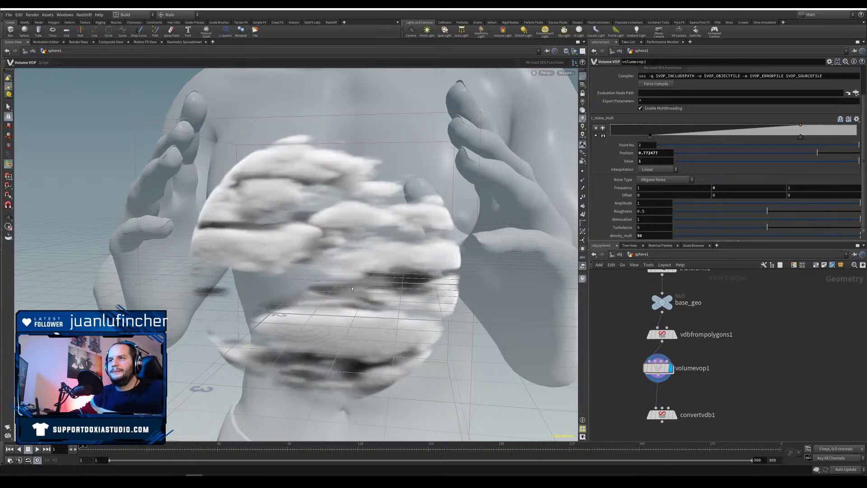
mouse_move(368, 278)
mouse_down()
mouse_move(486, 281)
mouse_move(383, 274)
mouse_up()
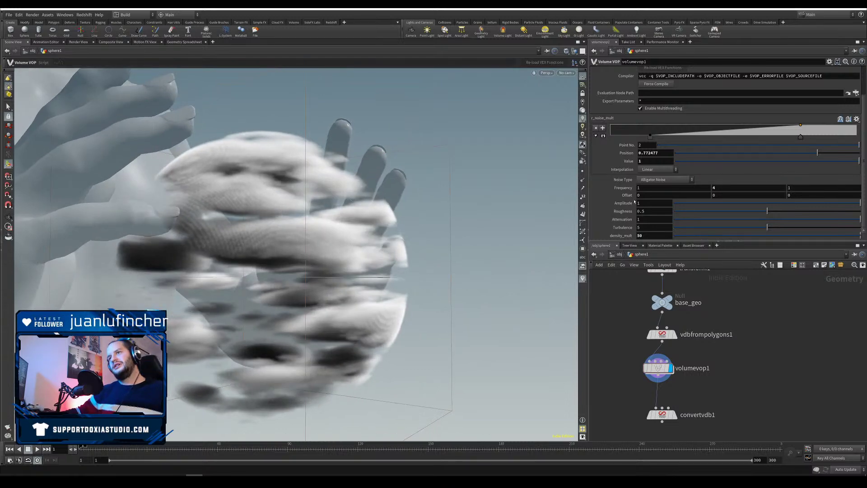
drag(525, 242, 295, 296)
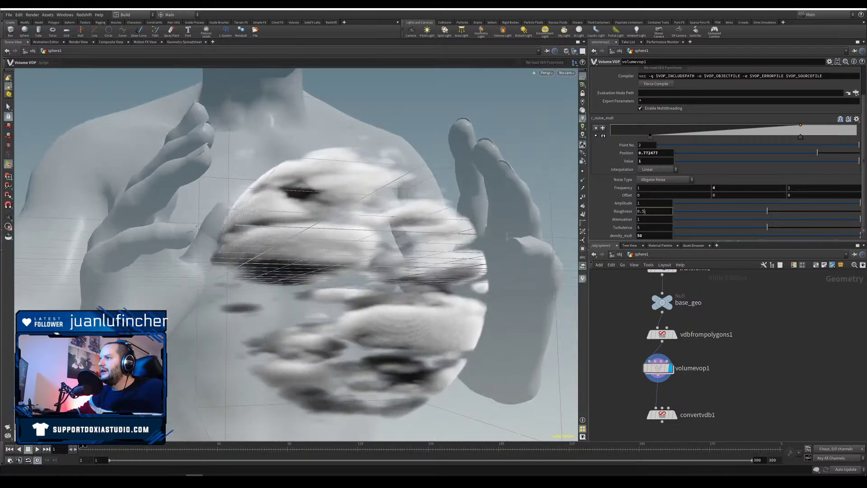
Step: Try a noise roughness of 0.145, settle on 0.574 with a turbulence of 2, and inspect the volume between the hands
drag(766, 210, 700, 213)
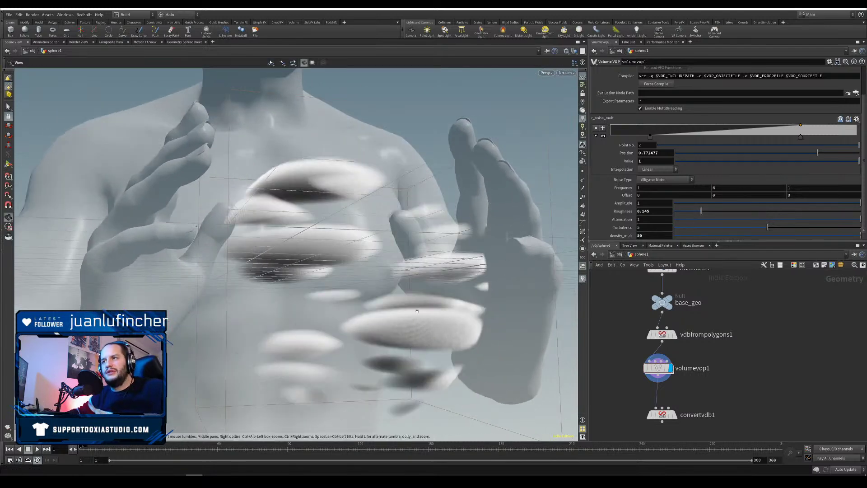
drag(420, 275, 372, 343)
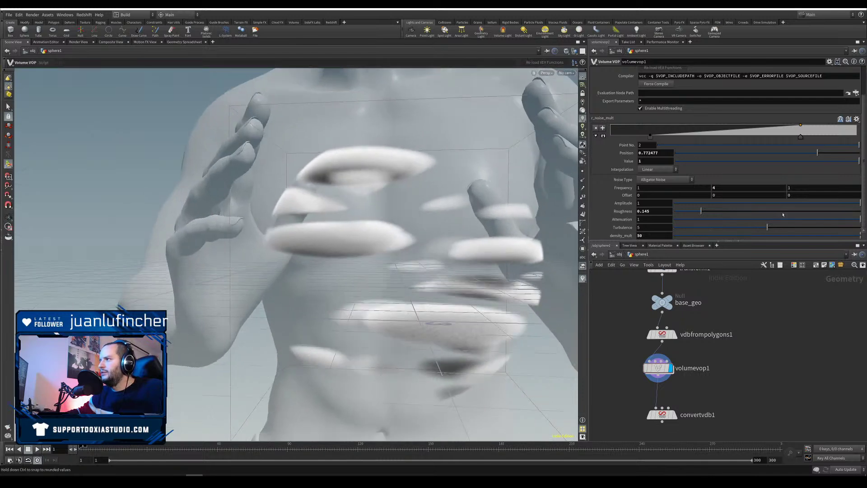
drag(414, 298, 447, 316)
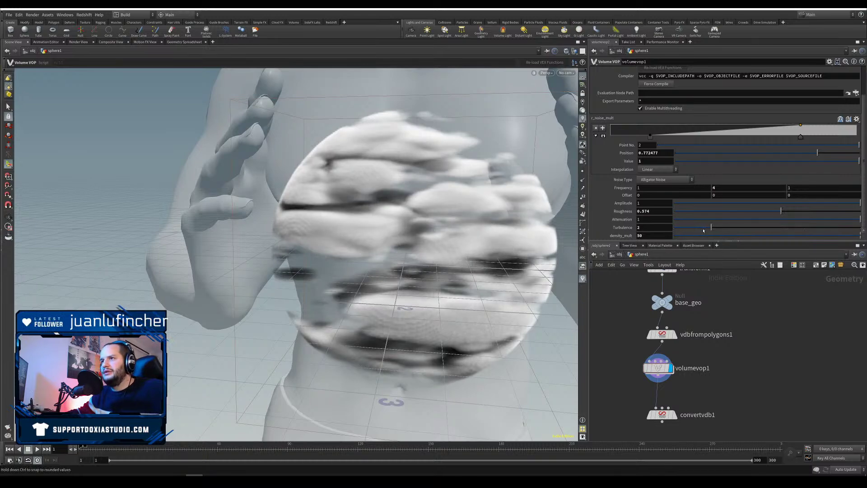
drag(490, 277, 440, 291)
scroll(438, 291, down, 10)
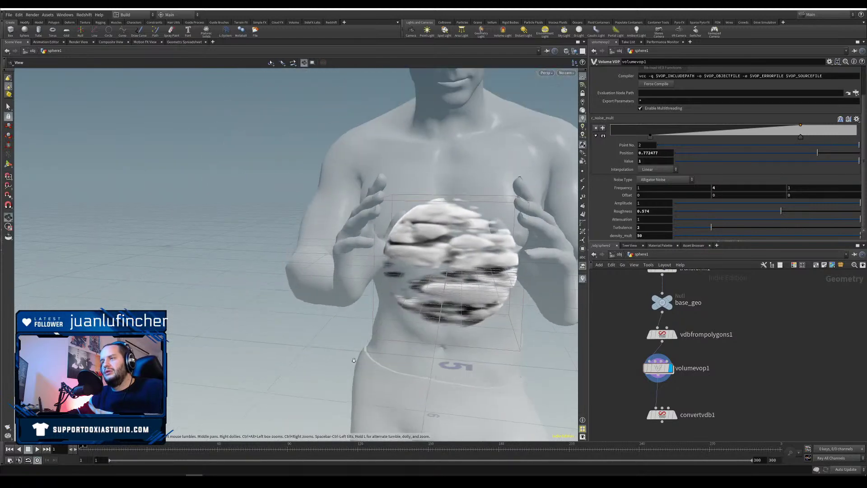
middle_drag(429, 296, 342, 327)
scroll(355, 332, up, 6)
scroll(378, 336, down, 3)
drag(378, 334, 387, 302)
scroll(387, 300, up, 5)
middle_drag(387, 299, 385, 293)
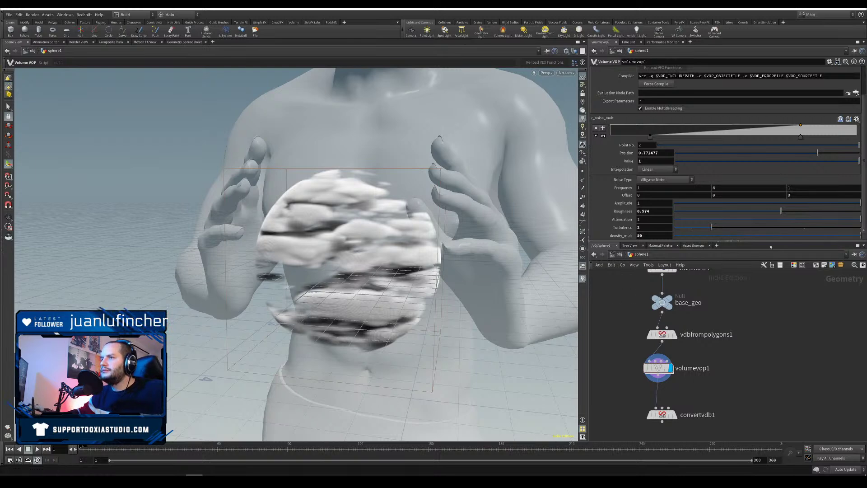
Step: Display the polygons of convertvdb1 and set its isovalue to 0.1
click(661, 416)
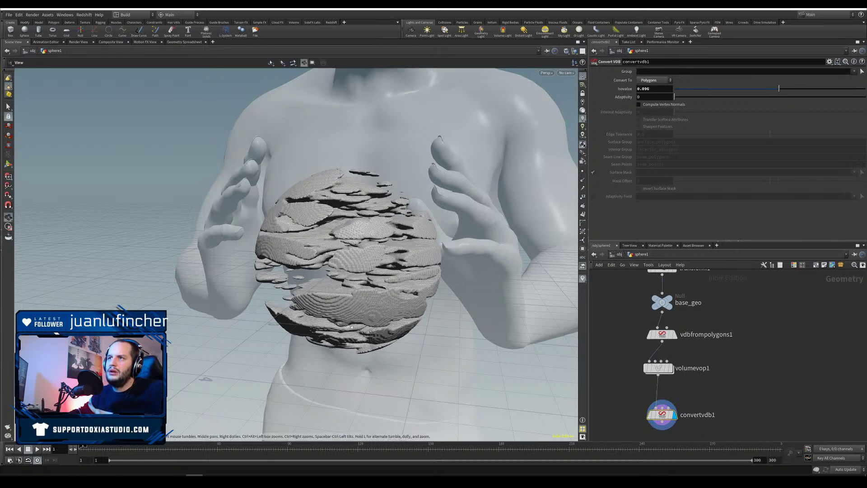
alt+drag(350, 329, 356, 311)
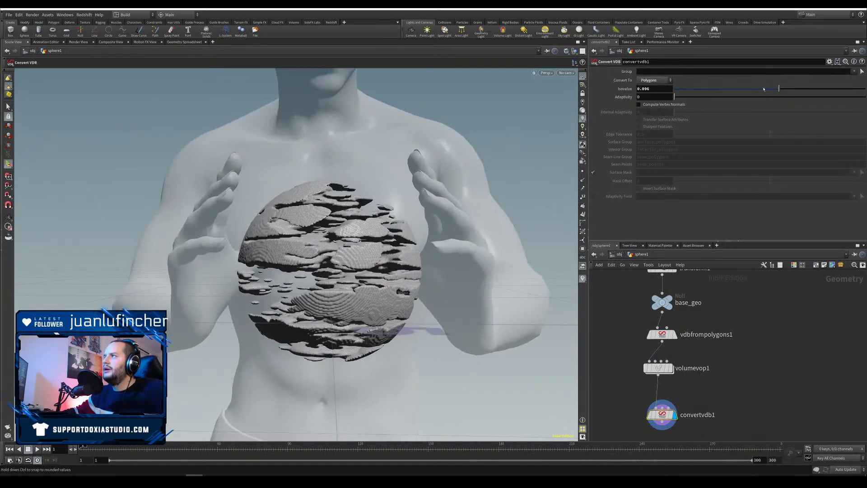
key(Return)
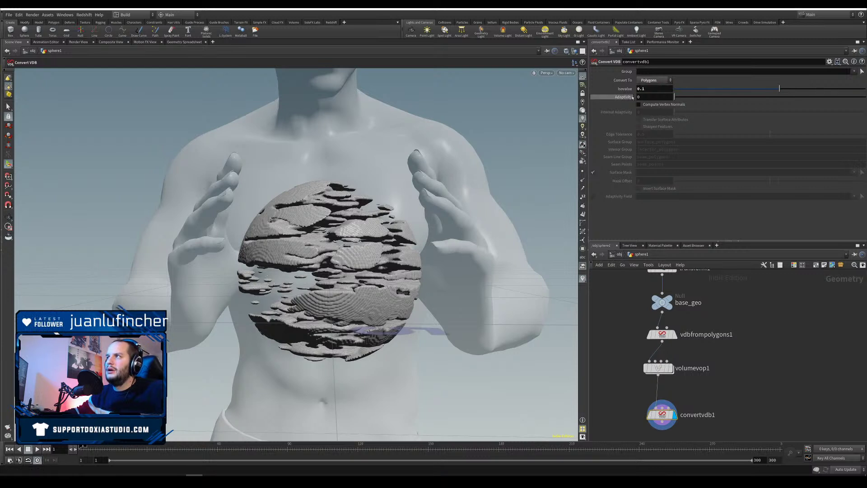
Step: Set the isovalue of convertvdb1 to 0.01 and inspect the resulting polygon mesh
double_click(642, 89)
text(0)
key(Return)
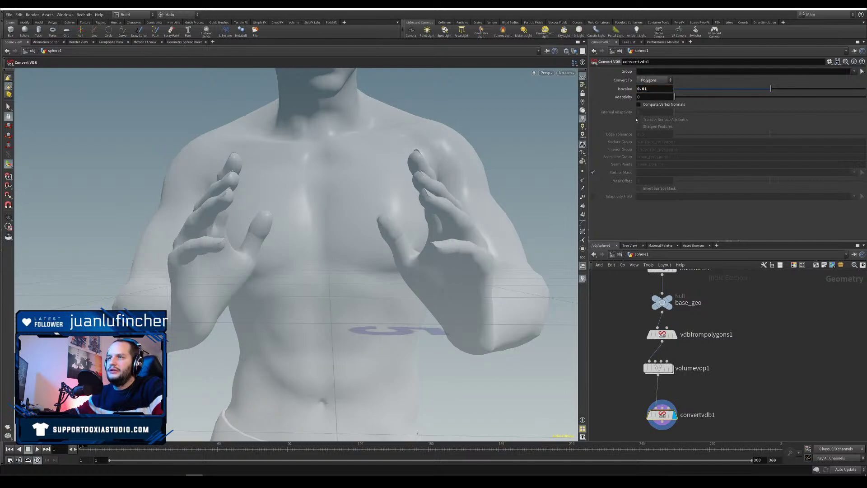
alt+drag(334, 266, 325, 298)
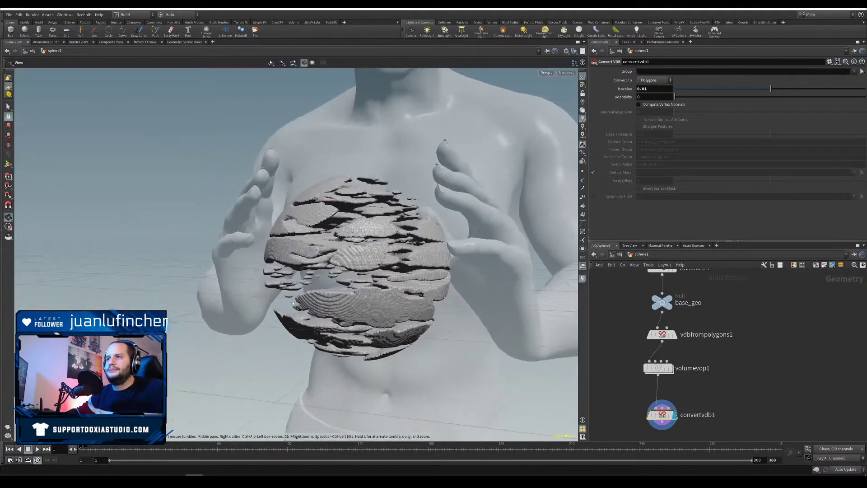
Step: Move convertvdb1 aside in the network and display volumevop1 again
drag(648, 416, 615, 422)
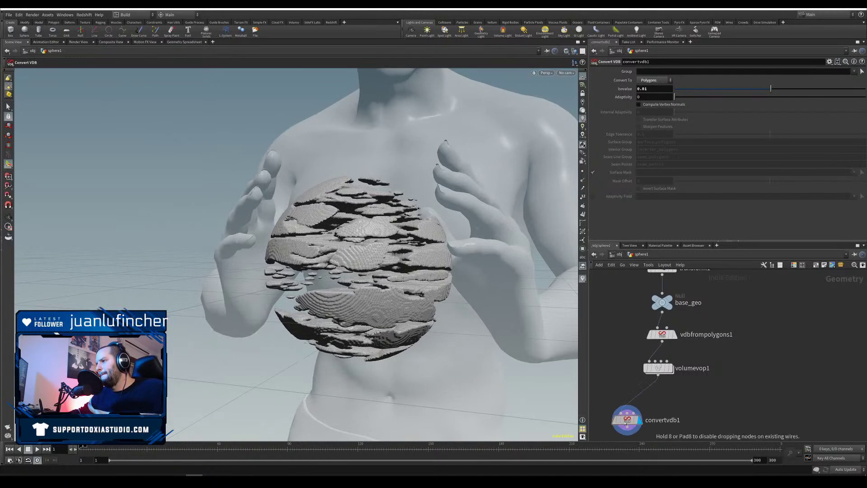
click(658, 368)
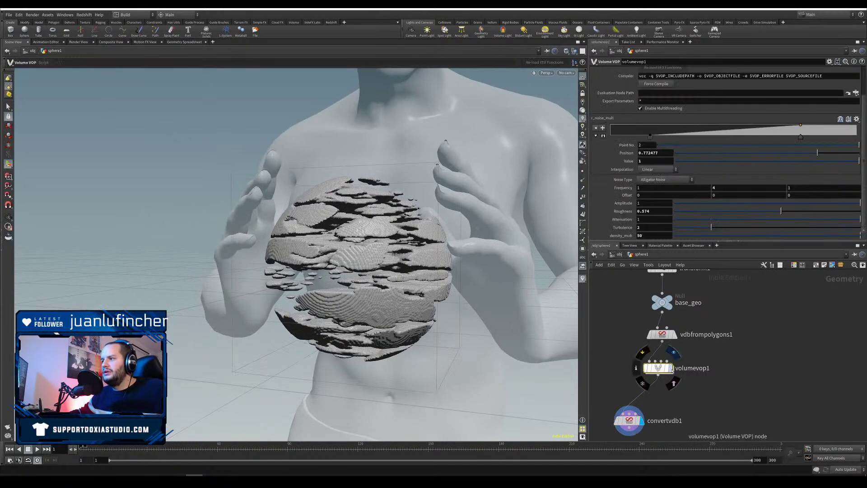
click(671, 368)
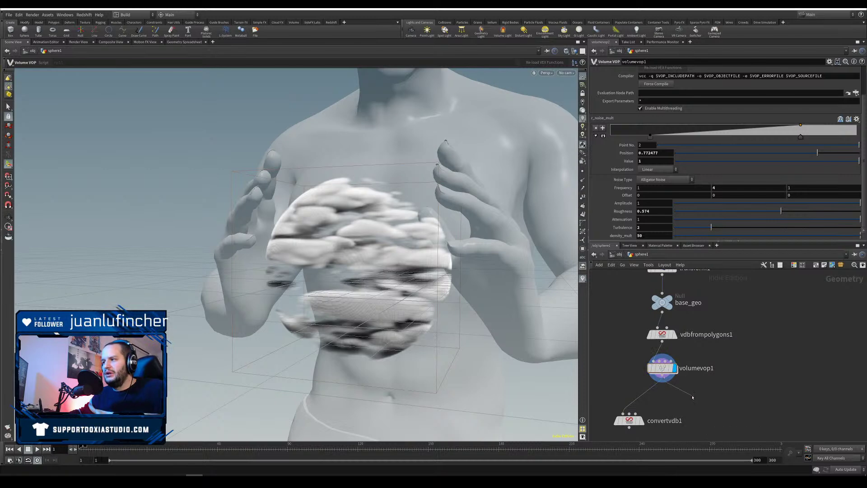
Step: Add a Points from Volume node fed by volumevop1 on its own branch and display it
key(Tab)
text(point)
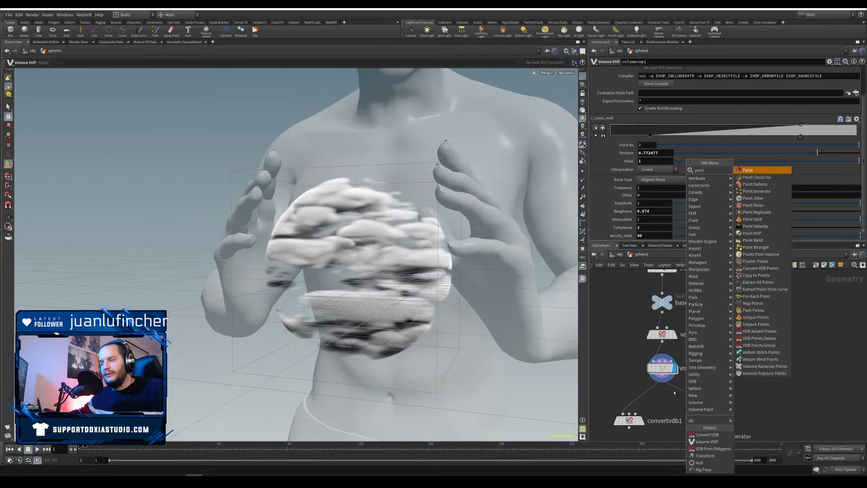
click(783, 253)
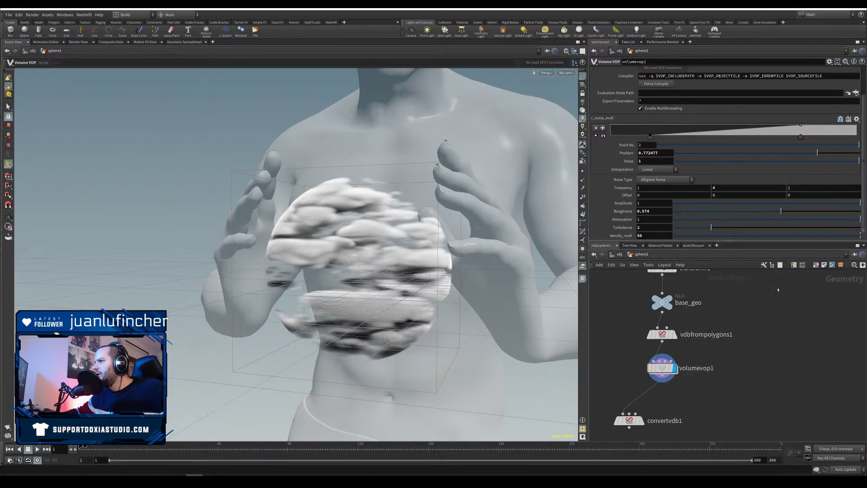
click(698, 397)
click(699, 397)
drag(686, 396, 690, 398)
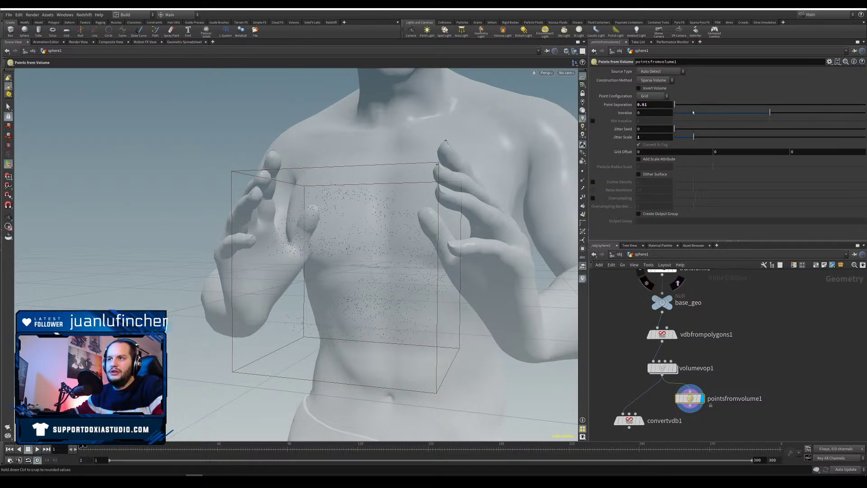
Step: Set the point separation of pointsfromvolume1 to 0.01 and reposition the node beside the convertvdb1 branch
key(BackSpace)
text(1)
key(Return)
mouse_move(375, 287)
mouse_down()
mouse_move(448, 263)
mouse_move(384, 273)
mouse_up()
drag(689, 400, 703, 401)
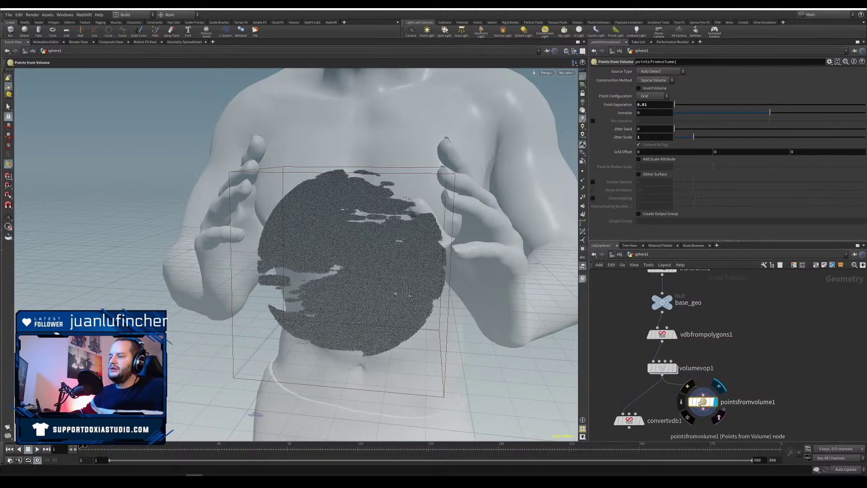
Step: Spread the convertvdb1 and pointsfromvolume1 nodes further apart below volumevop1
drag(707, 401, 716, 406)
drag(628, 424, 618, 423)
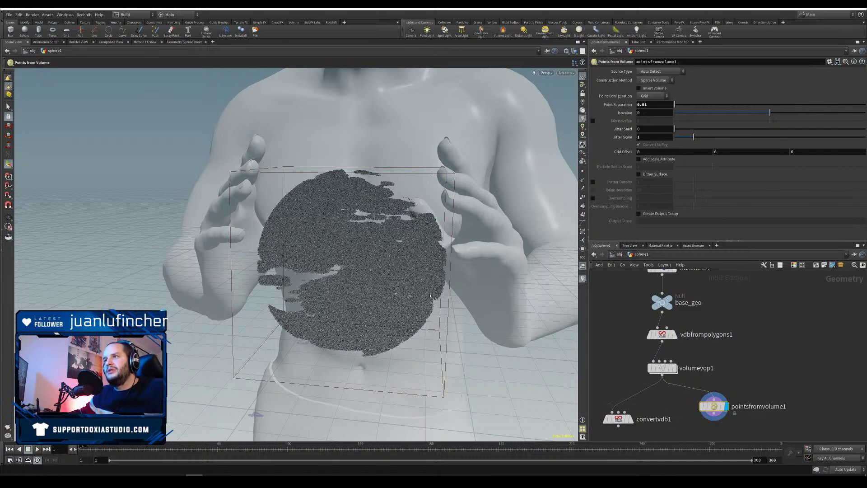
drag(429, 295, 283, 328)
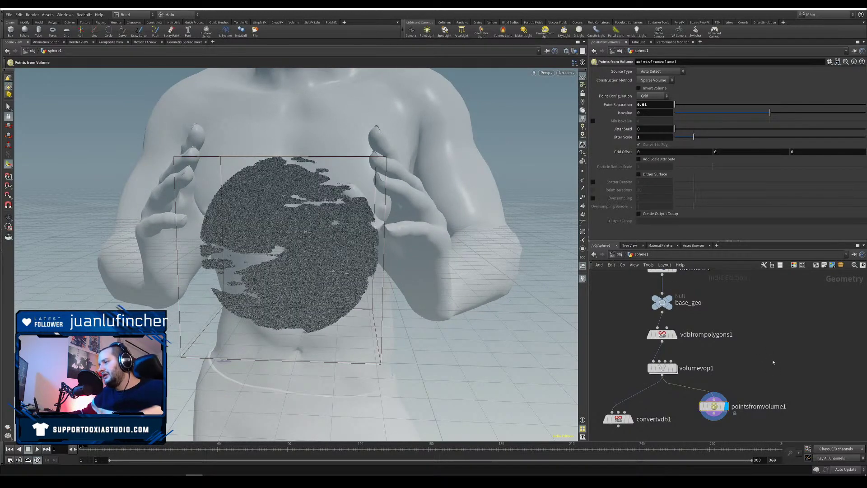
mouse_move(772, 362)
middle_down()
mouse_move(753, 334)
mouse_move(766, 346)
middle_up()
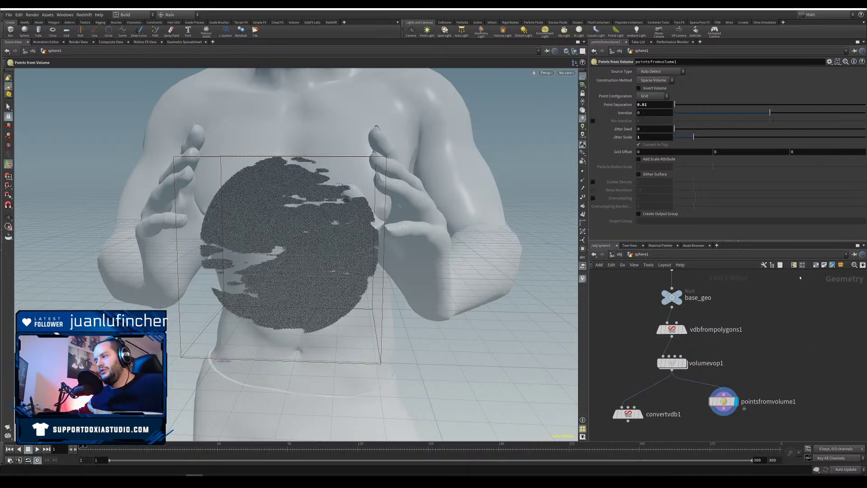
Step: Add a Point VOP node connected below pointsfromvolume1
drag(816, 367, 731, 403)
middle_drag(783, 372, 772, 342)
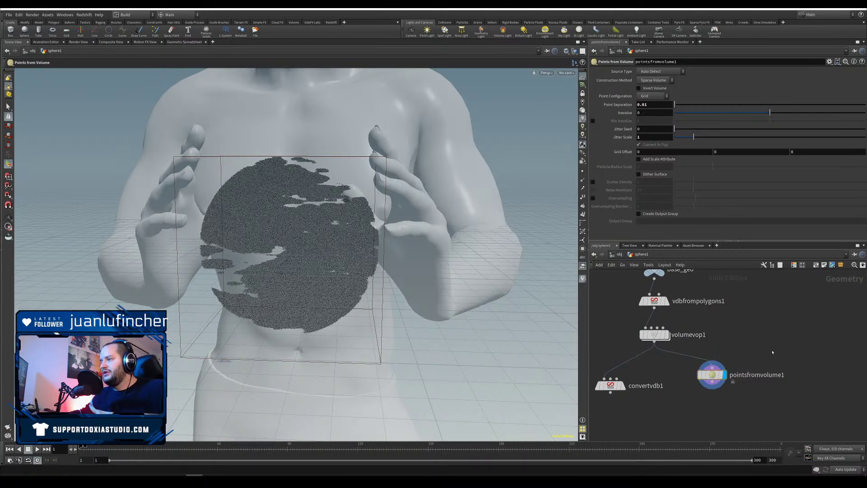
middle_drag(772, 352, 776, 331)
key(Tab)
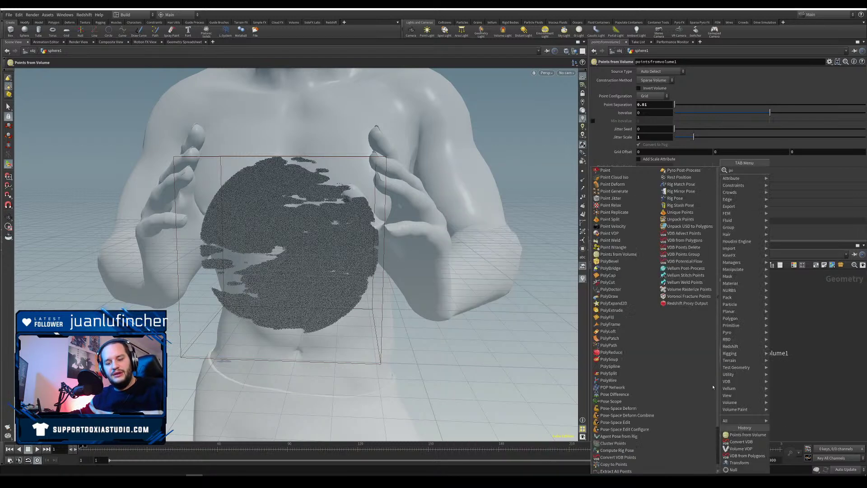
text(point)
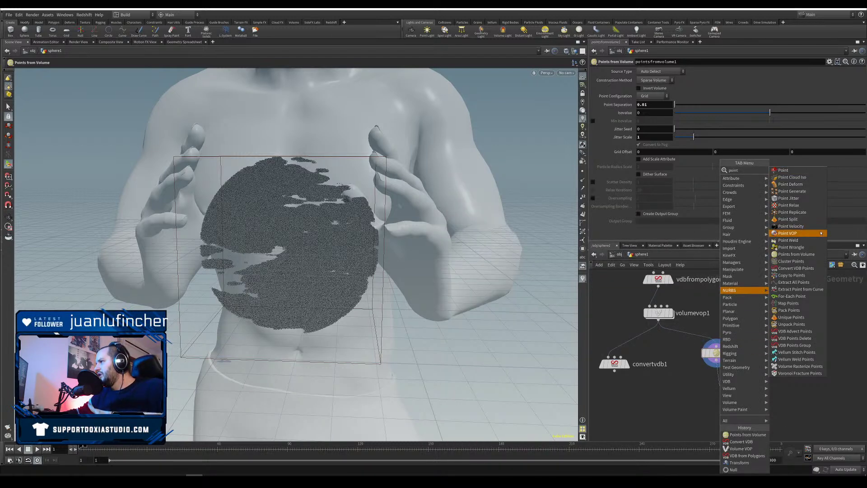
click(786, 233)
click(741, 388)
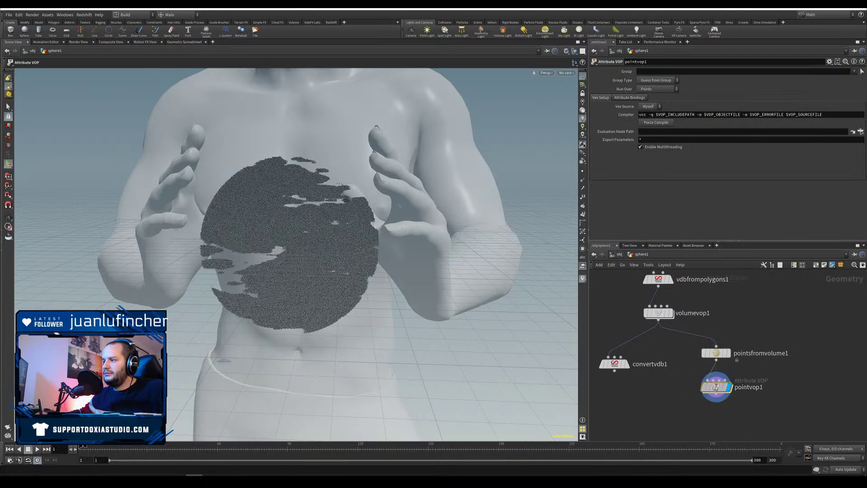
Step: Enter the Point VOP, space out its global and output nodes, and add an Anti-Aliased Flow Noise node
double_click(719, 387)
drag(672, 335, 631, 321)
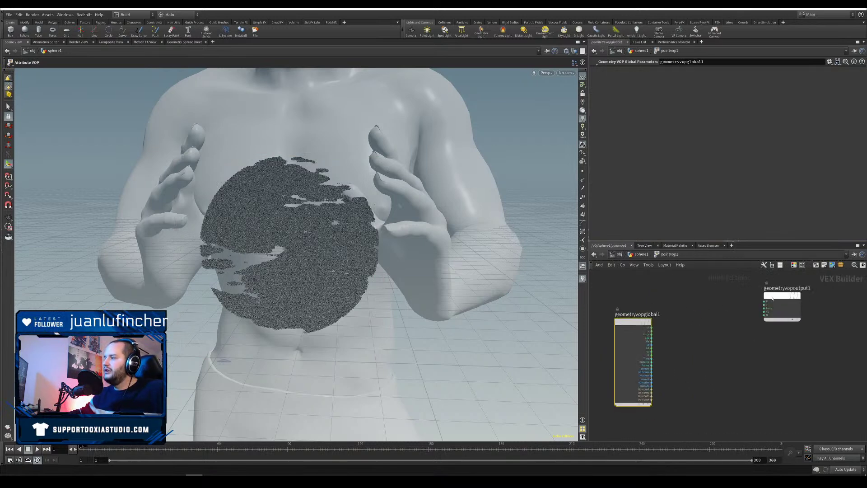
drag(782, 296, 793, 302)
key(Tab)
text(aa flo)
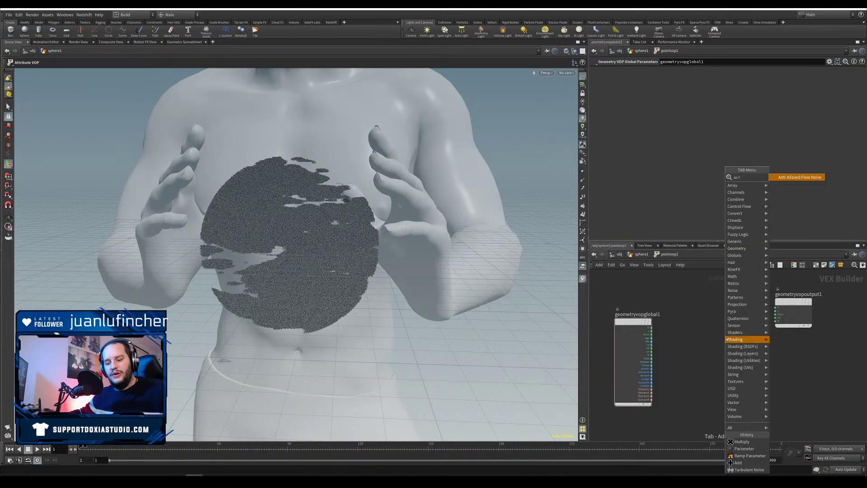
click(809, 180)
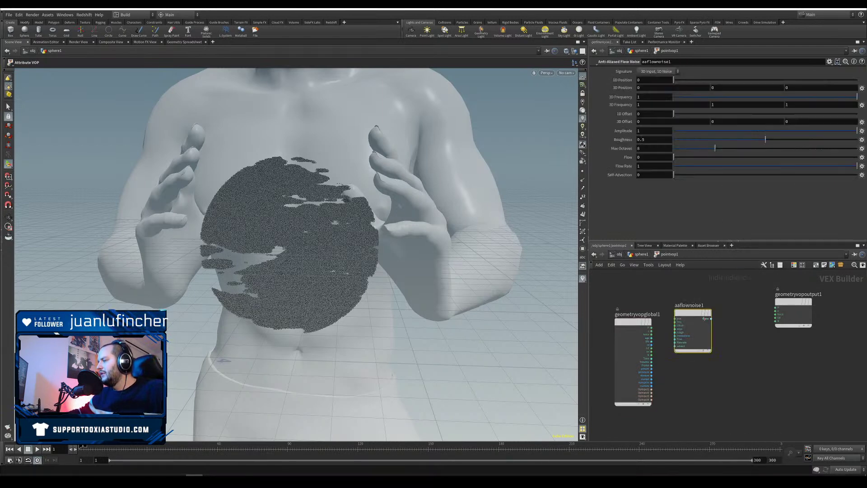
Step: Place the flow noise between the global and output nodes and connect the global P to its position input
click(710, 311)
drag(788, 302, 808, 308)
drag(710, 311, 728, 312)
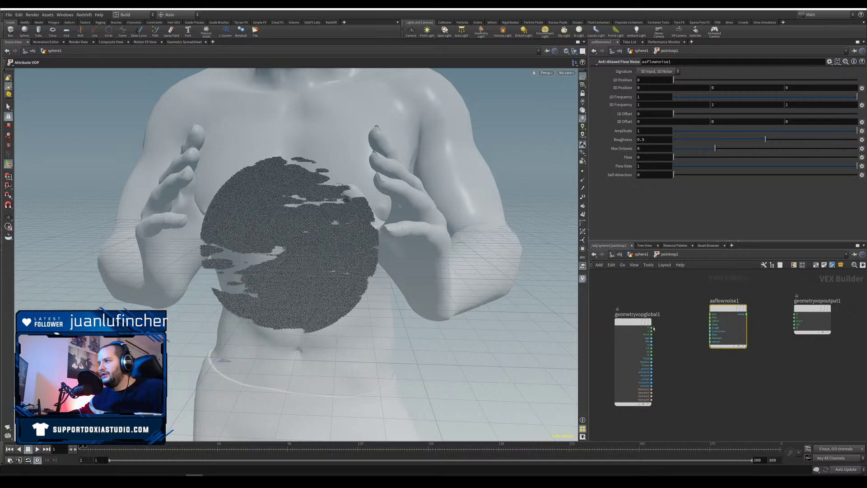
drag(671, 325, 710, 314)
drag(726, 308, 721, 317)
drag(809, 308, 818, 314)
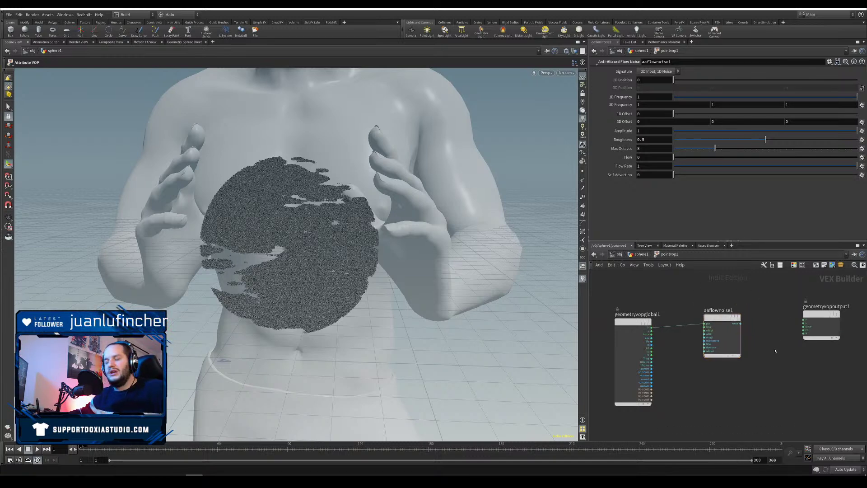
Step: Create an Add node above the flow noise and wire the global v output into its first input
key(Tab)
text(add)
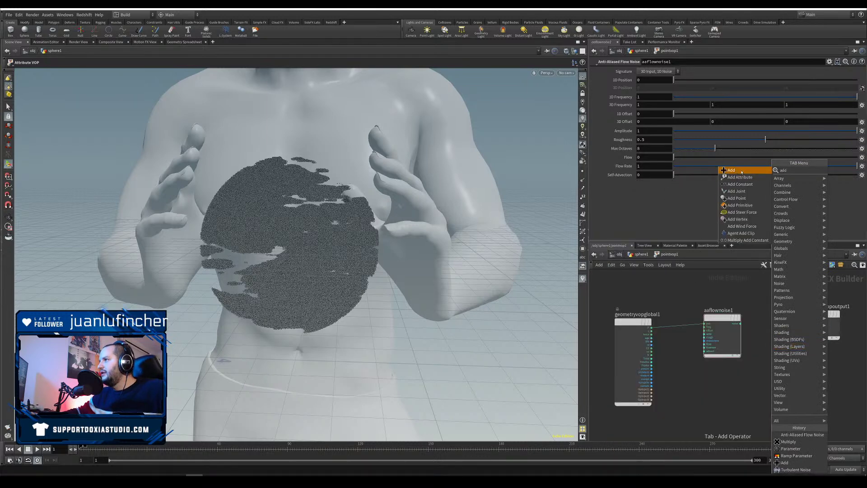
click(741, 172)
click(733, 381)
drag(651, 331, 760, 288)
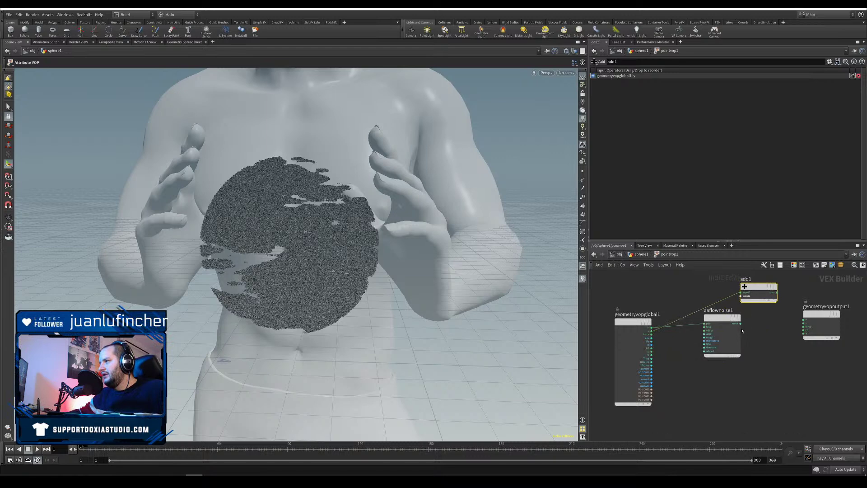
Step: Set the flow noise signature to 3D Input, 3D Noise and connect its output to the Add node
drag(731, 319, 732, 332)
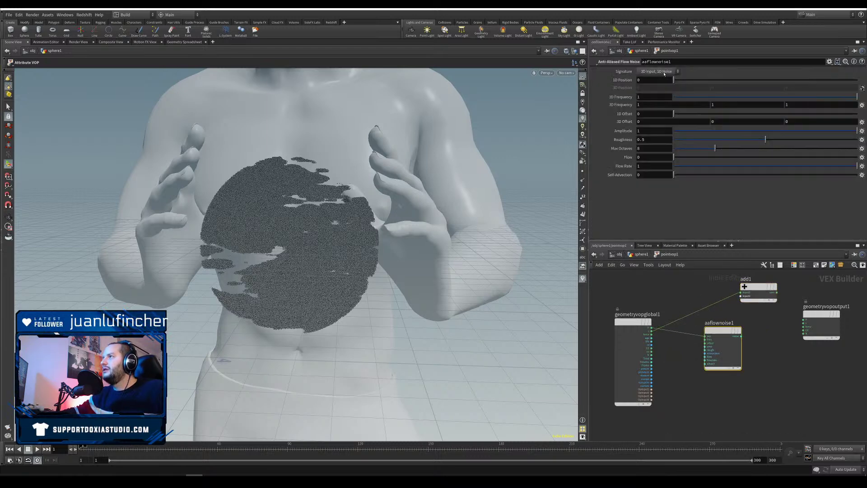
click(657, 71)
click(659, 86)
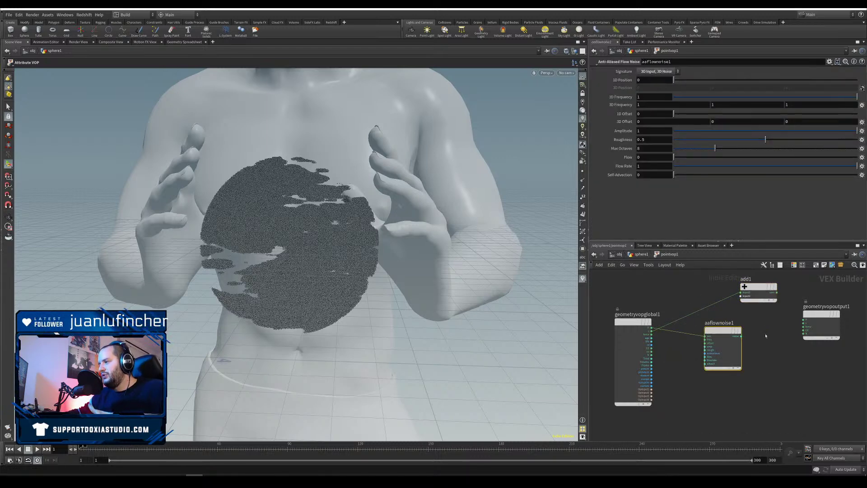
drag(740, 336, 744, 297)
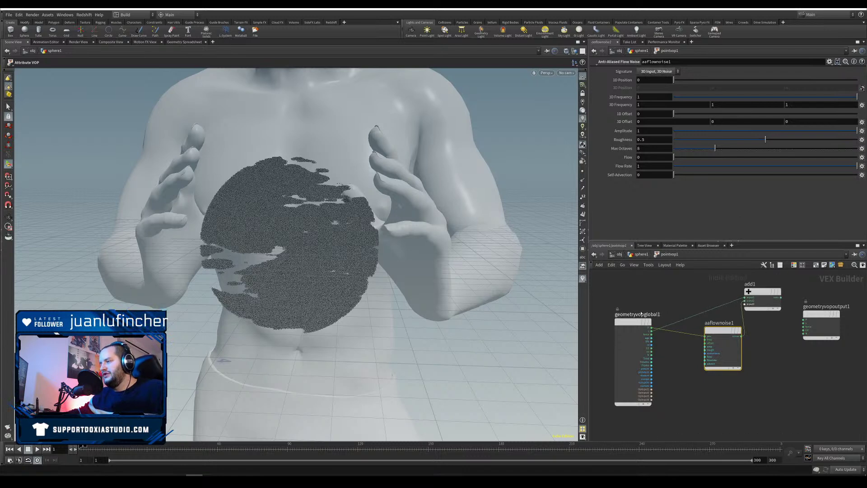
Step: Tidy the node layout and feed the sum of global P and the noise into the geometry output's P
drag(640, 315, 744, 298)
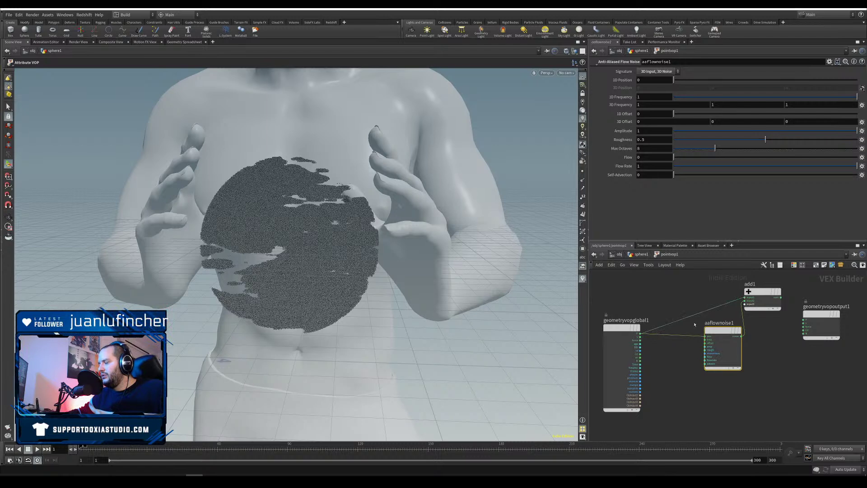
drag(708, 327, 702, 336)
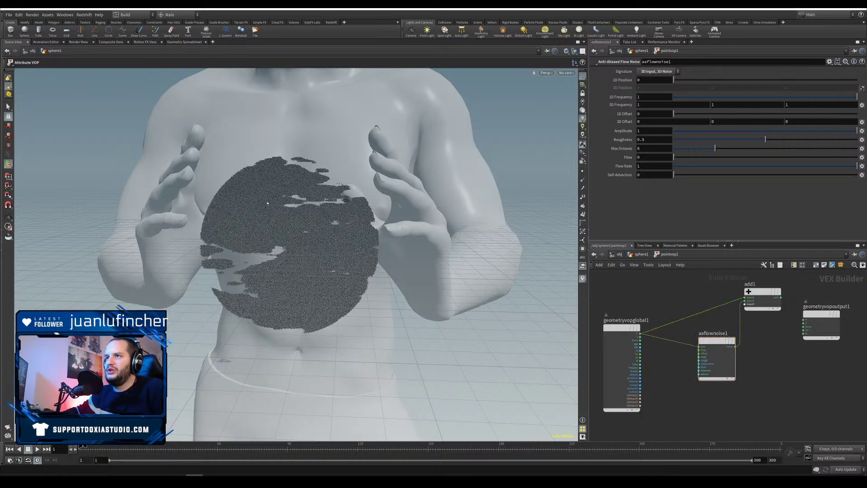
mouse_move(812, 313)
mouse_down()
mouse_move(823, 301)
mouse_move(815, 308)
mouse_up()
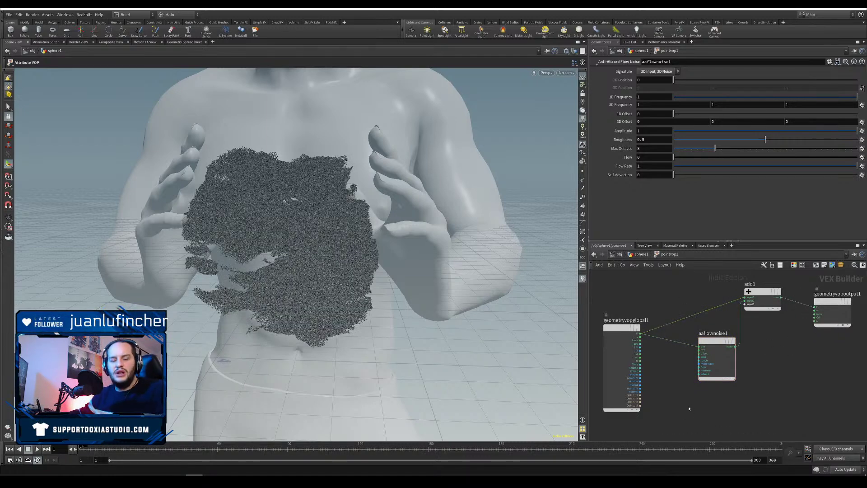
Step: Reduce the displayed particle point size in the viewport's geometry display options
key(d)
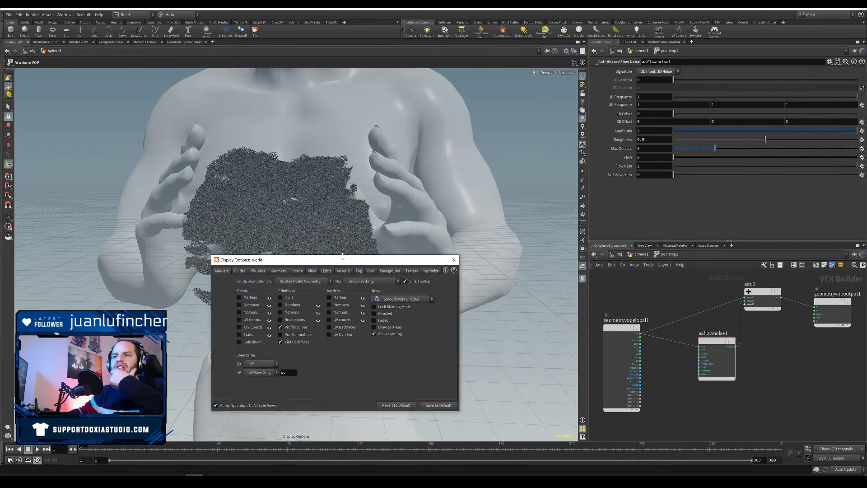
drag(342, 256, 352, 252)
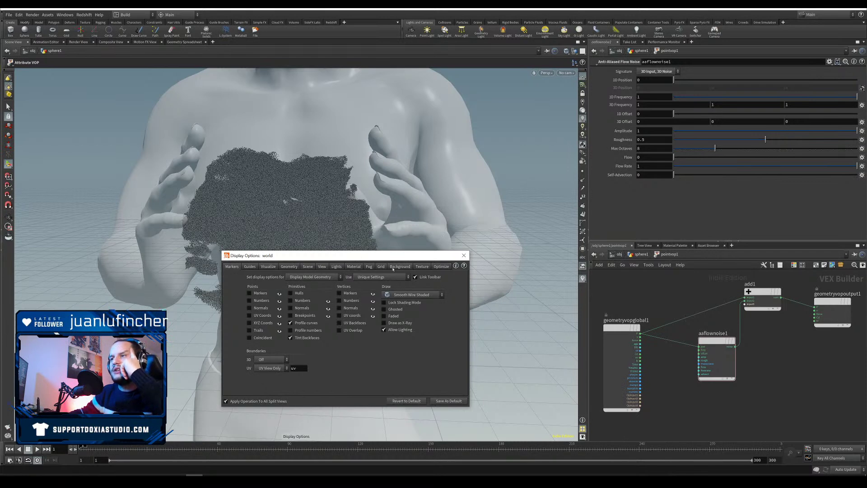
click(288, 266)
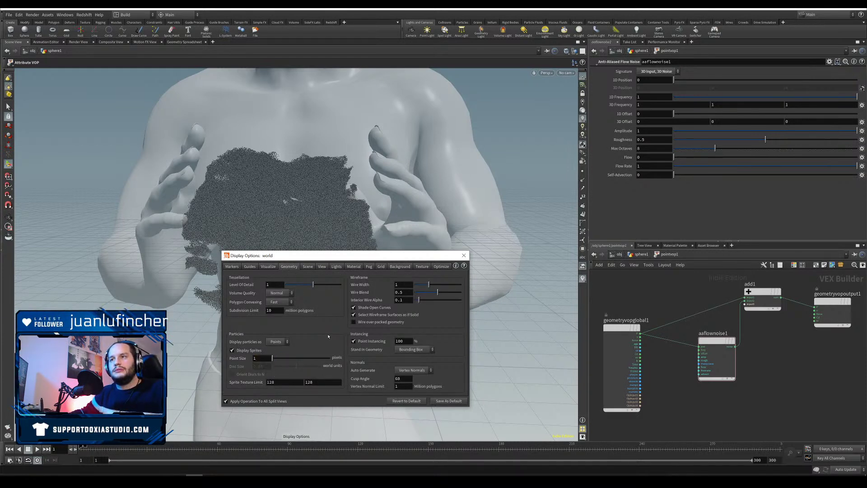
click(463, 255)
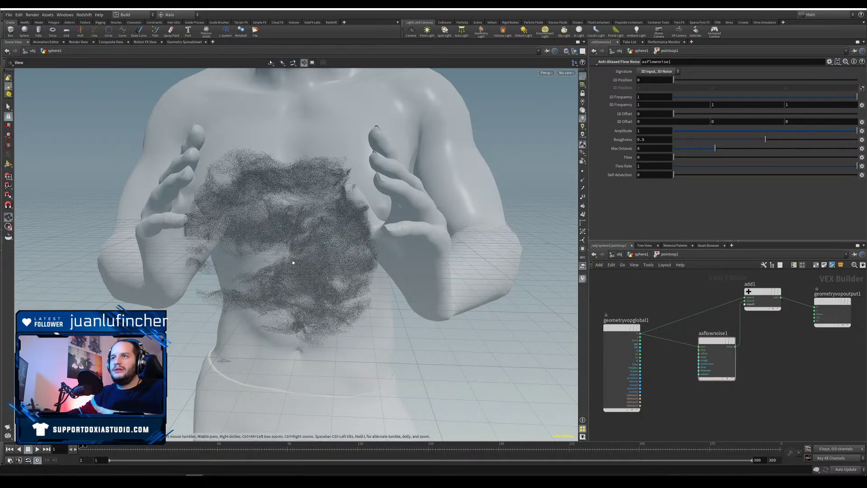
alt+right_drag(292, 259, 338, 249)
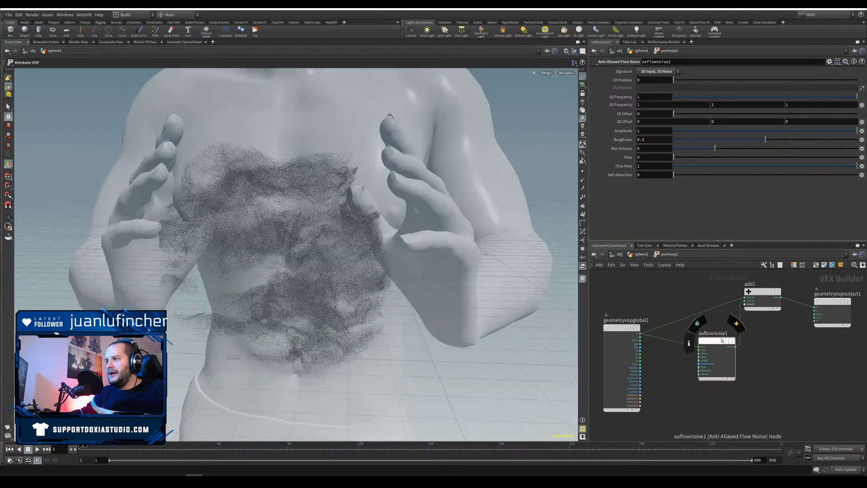
Step: Create input parameters for the flow noise node so its settings are exposed on the Point VOP
drag(718, 341, 713, 340)
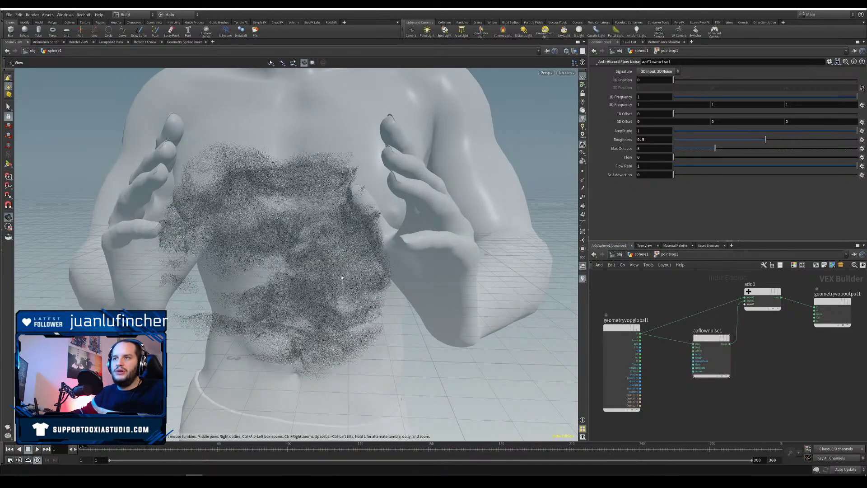
alt+drag(343, 277, 190, 282)
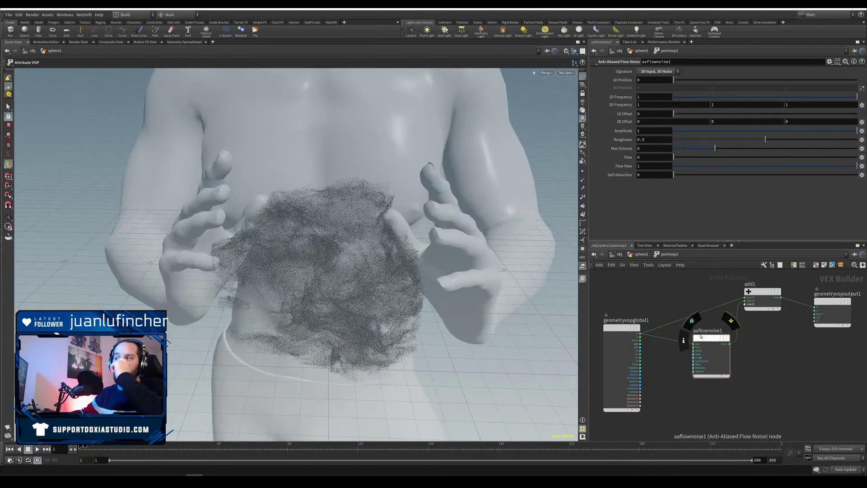
right_click(712, 342)
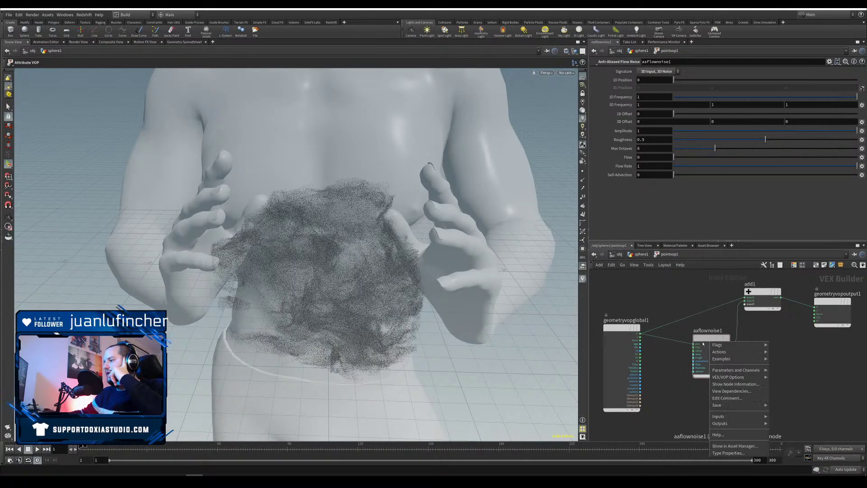
mouse_move(740, 377)
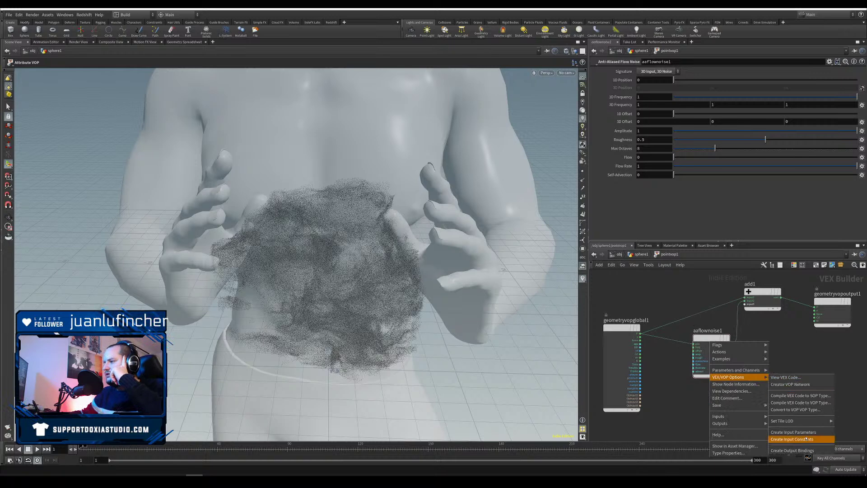
click(792, 432)
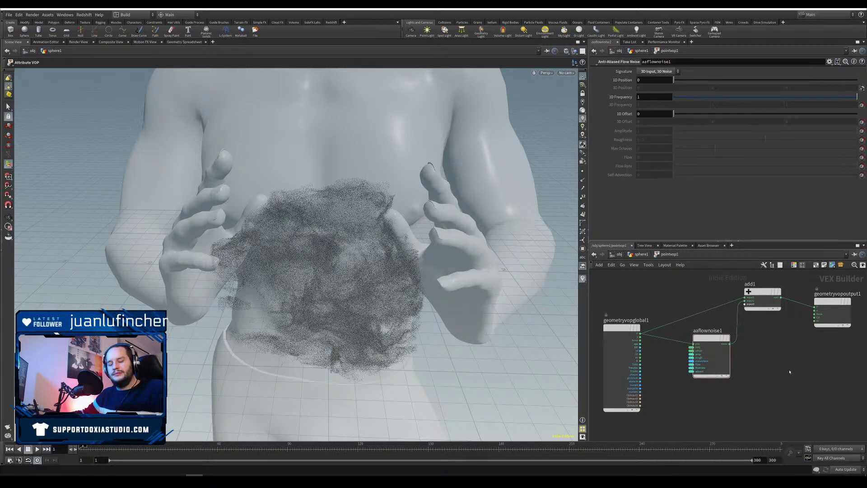
Step: Return to the sphere1 network and set the Point VOP's noise Frequency to 2, 6, 2
key(u)
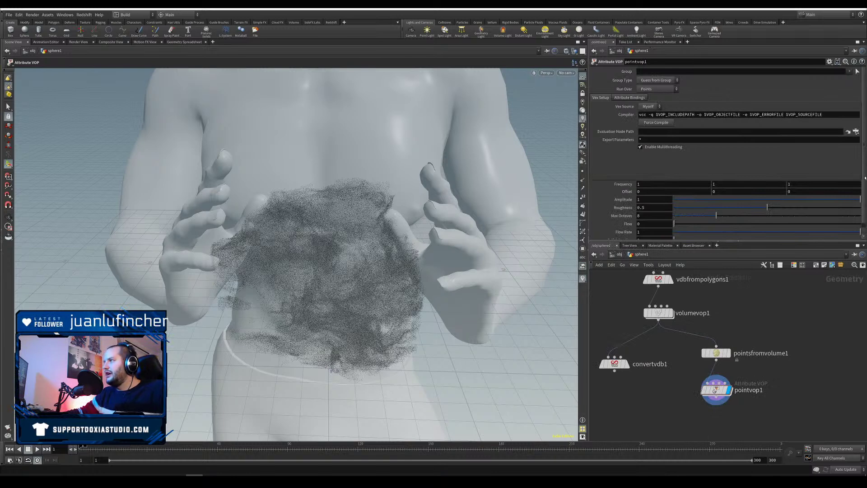
drag(864, 178, 864, 195)
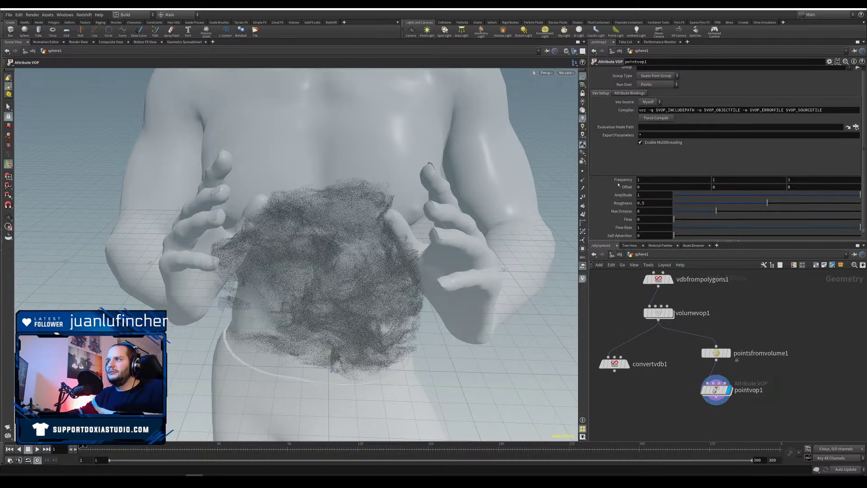
mouse_move(618, 181)
middle_down()
mouse_move(560, 185)
mouse_move(622, 179)
middle_up()
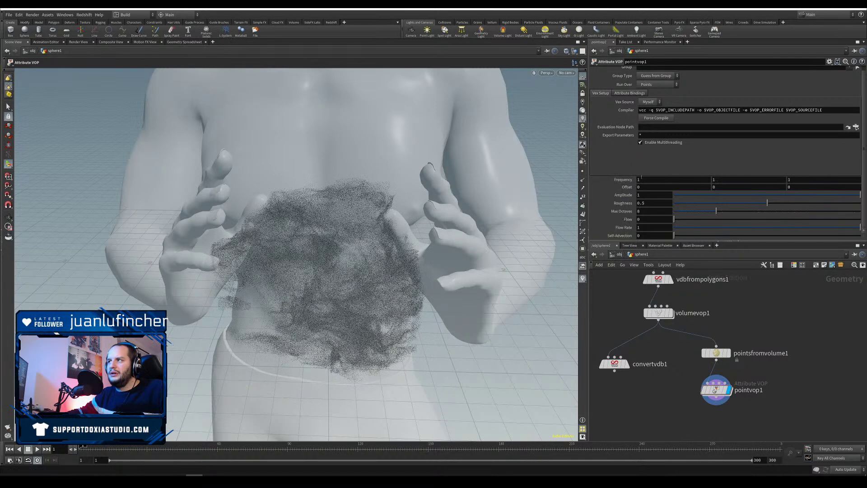
click(713, 179)
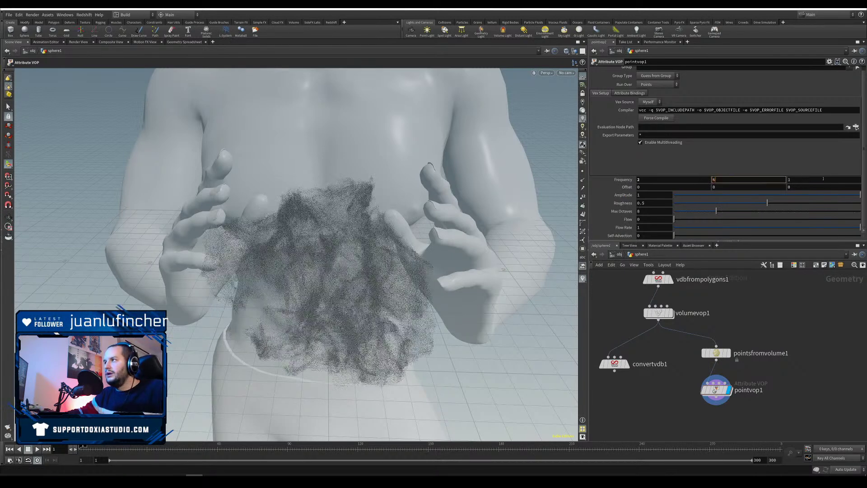
text(2)
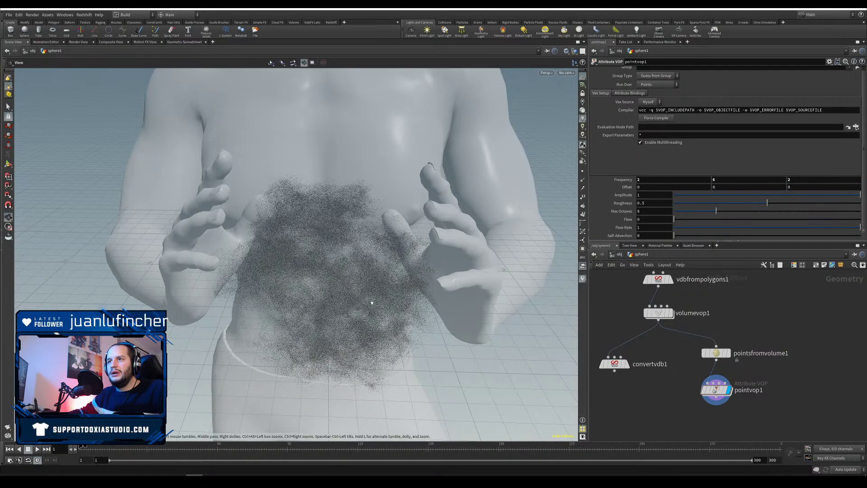
Step: Set the Point VOP's noise Frequency to 0.5, 2, 0.5
alt+drag(372, 300, 418, 268)
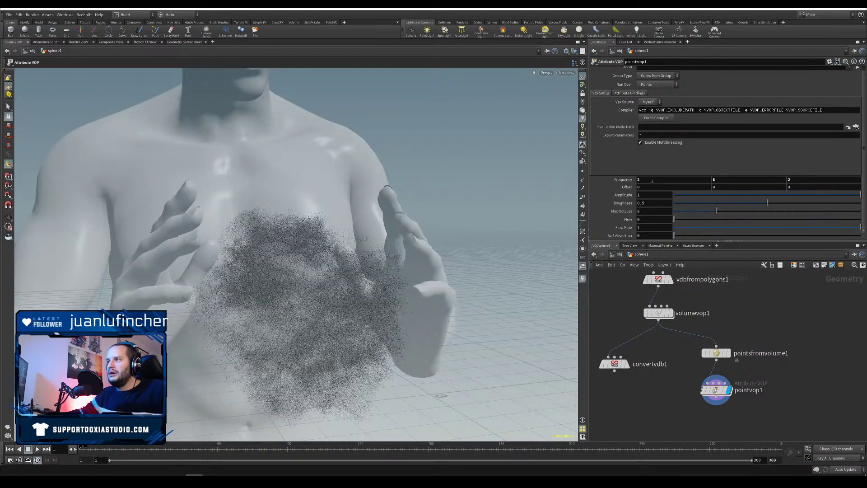
drag(646, 180, 602, 194)
text(0.5)
key(Tab)
key(Tab)
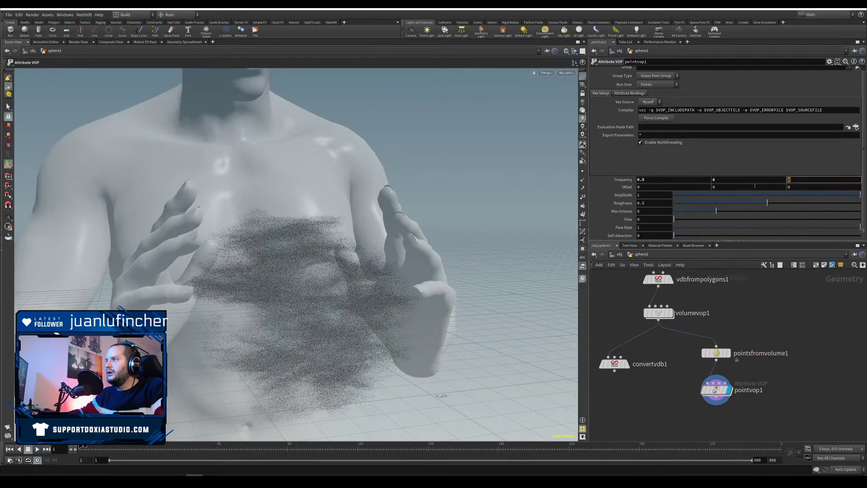
click(723, 179)
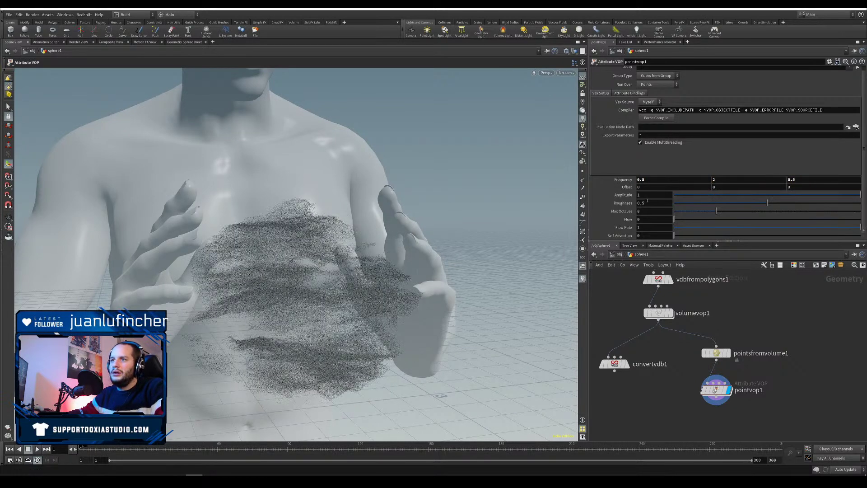
Step: Set the first and third noise Frequency components to 1
alt+drag(347, 315, 316, 313)
click(666, 179)
text(1)
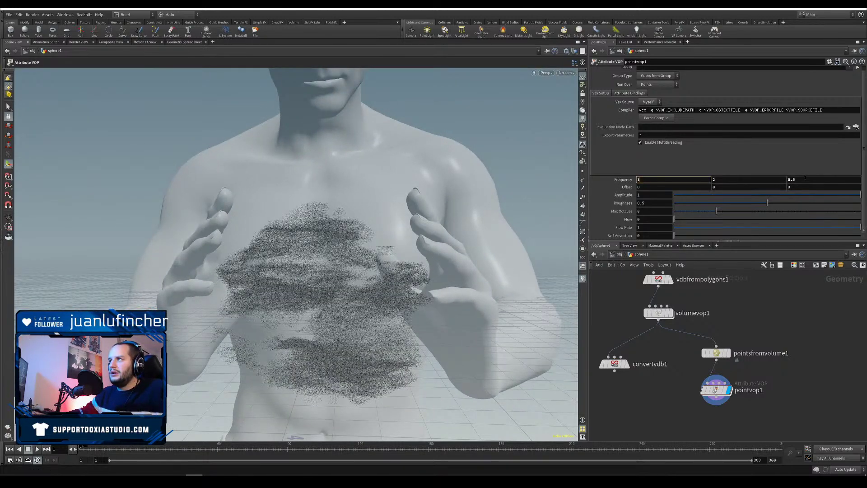
key(Tab)
key(Tab)
text(1)
key(Return)
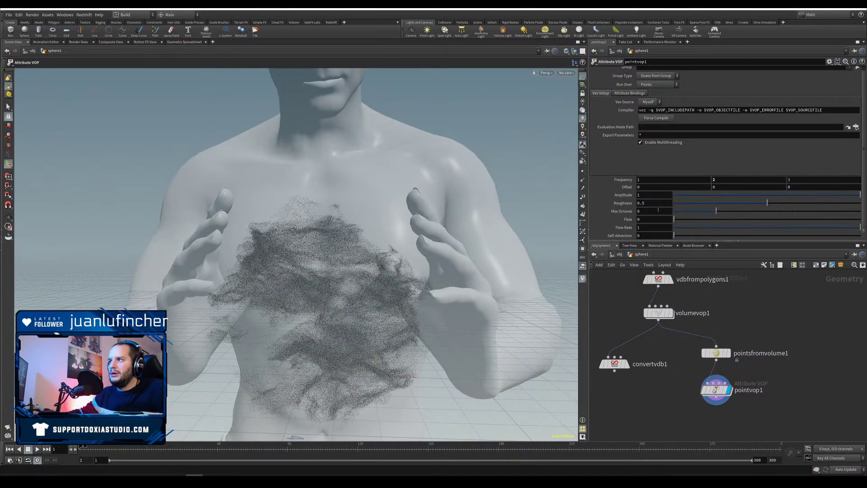
Step: Raise the noise Amplitude to 4 and lower the Roughness to 0.067
click(651, 197)
text(4)
key(Return)
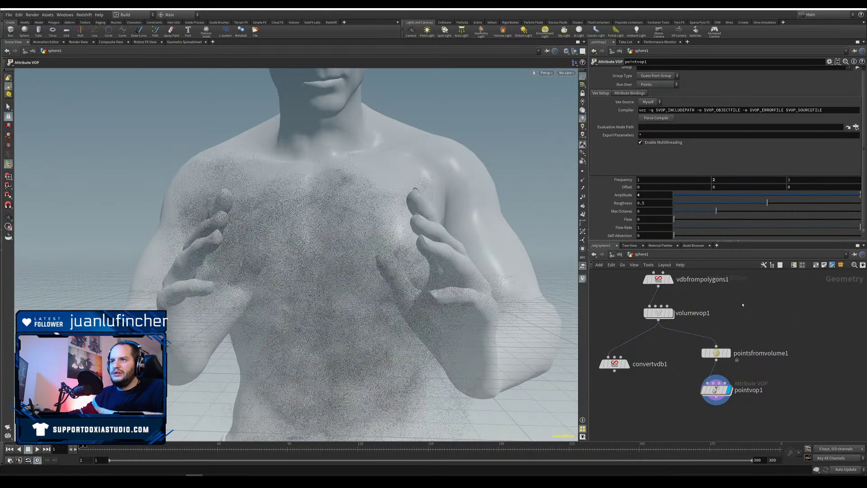
click(685, 203)
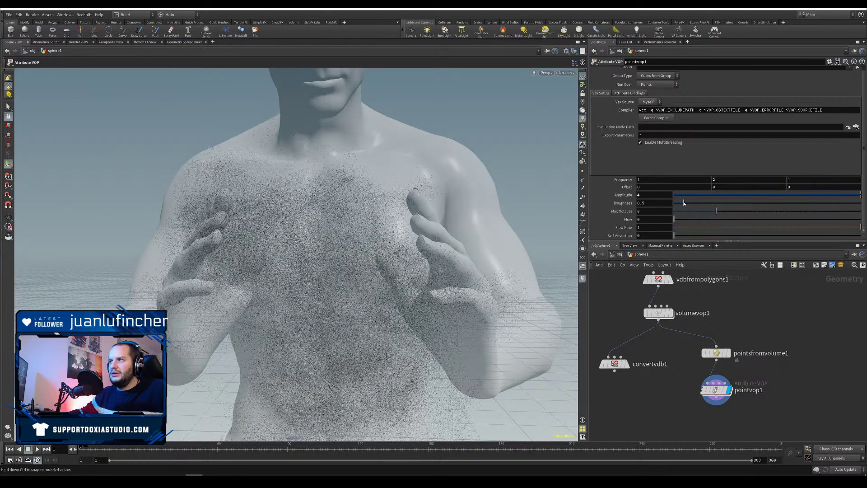
mouse_move(688, 204)
mouse_down()
mouse_move(698, 203)
mouse_move(687, 205)
mouse_up()
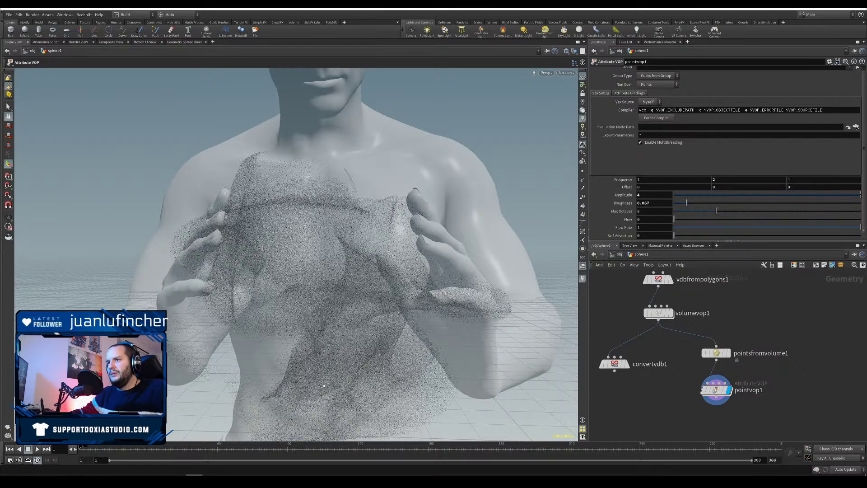
Step: Set the noise Amplitude to 1 and inspect the point cloud between the hands
alt+drag(323, 385, 309, 349)
drag(645, 195, 627, 201)
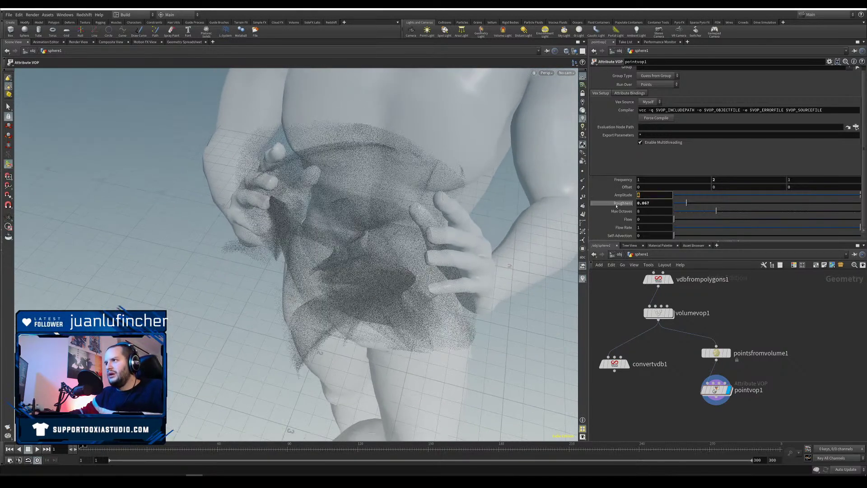
text(1)
alt+drag(345, 266, 441, 270)
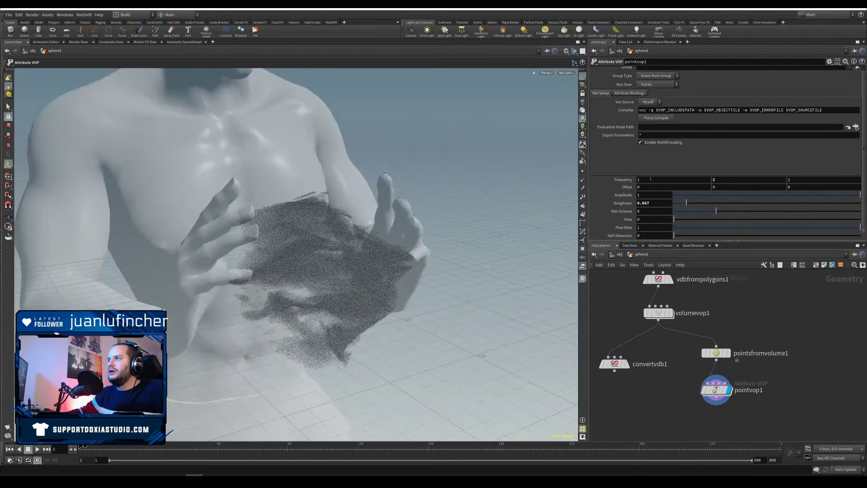
Step: Set the Point VOP's noise Frequency to 2, 4, 2
drag(796, 180, 785, 180)
text(2)
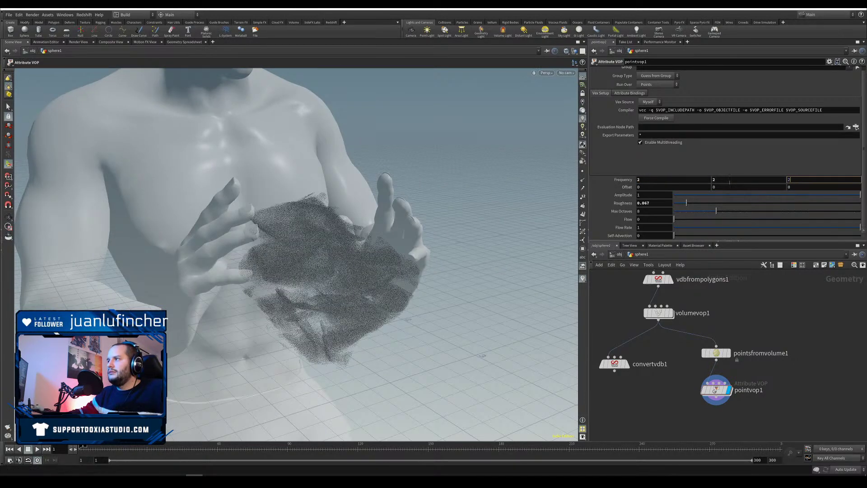
drag(723, 179, 709, 182)
key(Return)
alt+drag(356, 298, 302, 277)
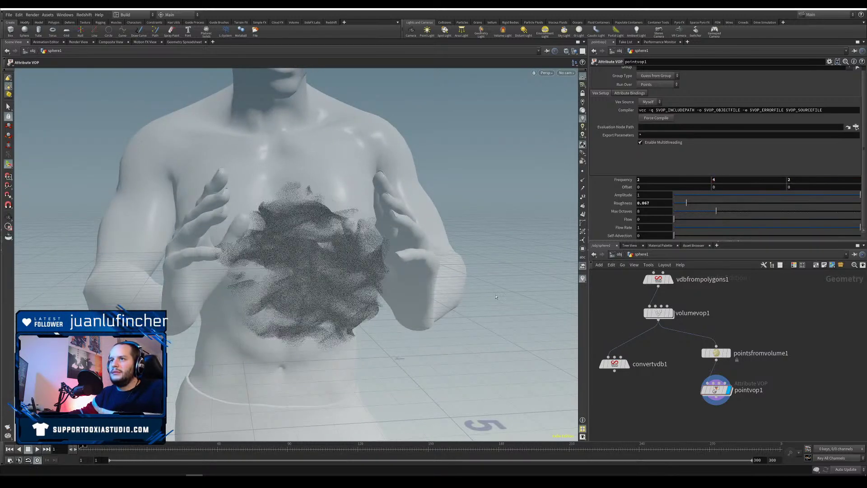
alt+drag(397, 271, 366, 261)
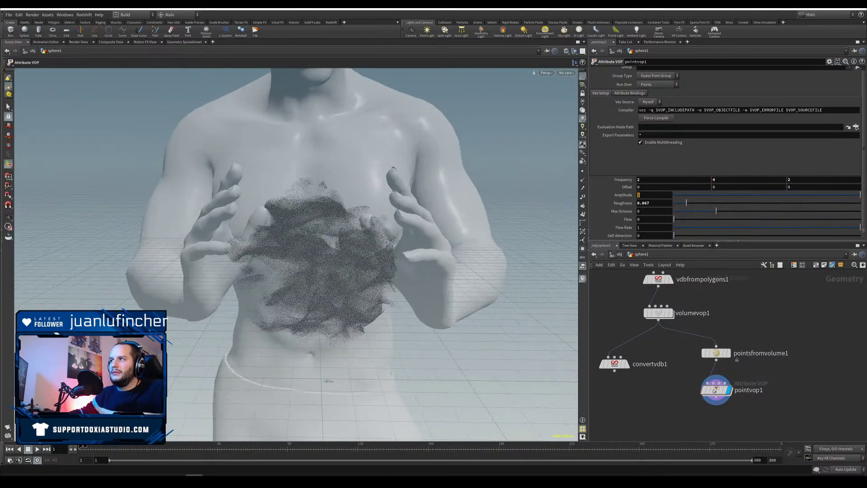
Step: Try a noise Amplitude of 2 with a Roughness of 0.558 on the point cloud
text(2)
key(Return)
alt+drag(481, 275, 447, 270)
drag(778, 205, 778, 205)
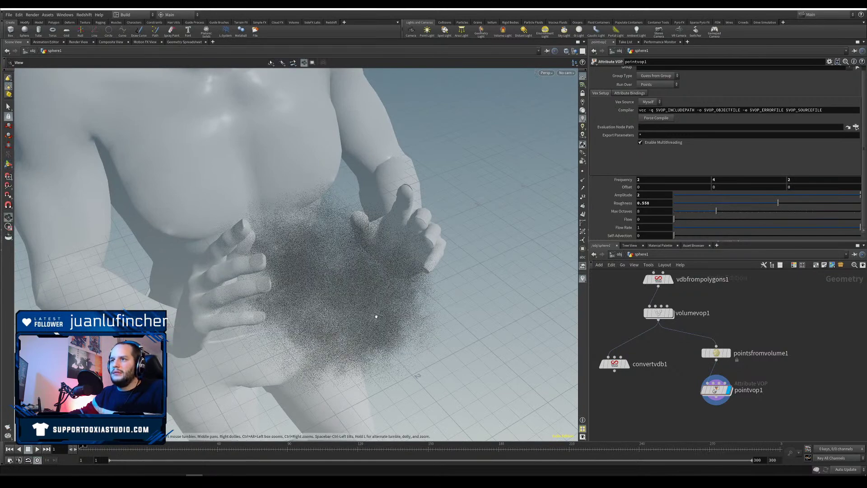
alt+drag(375, 315, 469, 244)
Step: Set the noise Roughness to 0.393 and the Amplitude to 0.5
drag(778, 203, 746, 209)
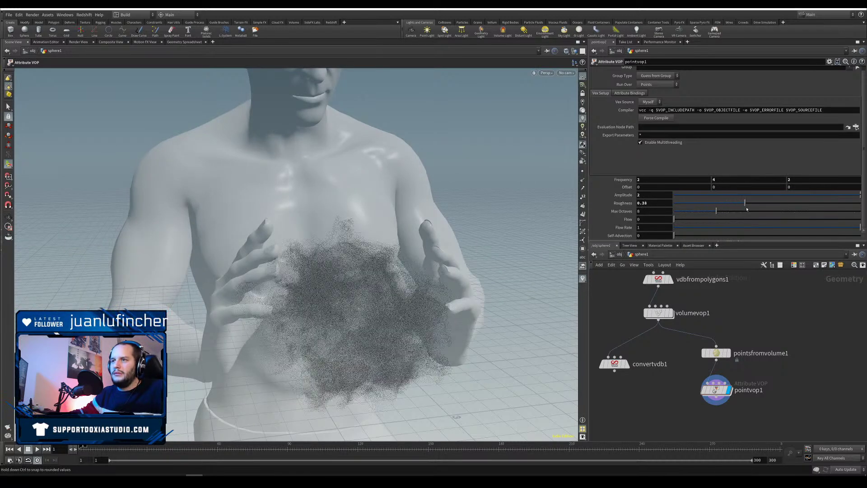
drag(662, 195, 608, 204)
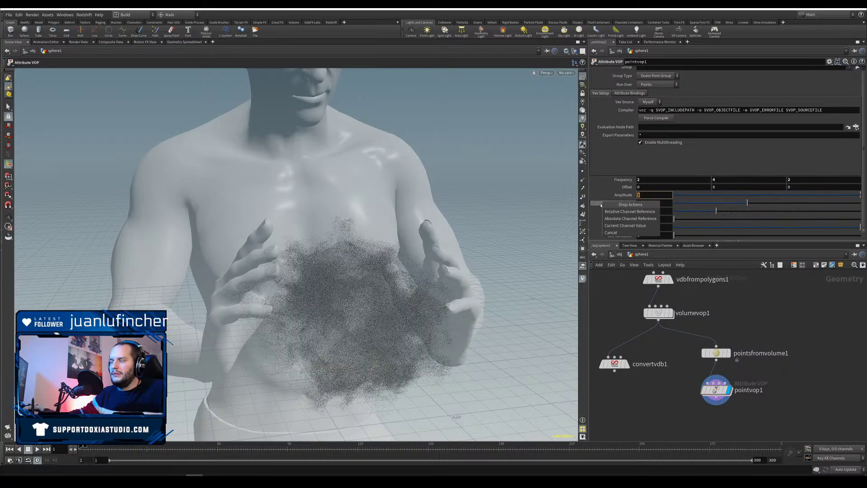
click(610, 217)
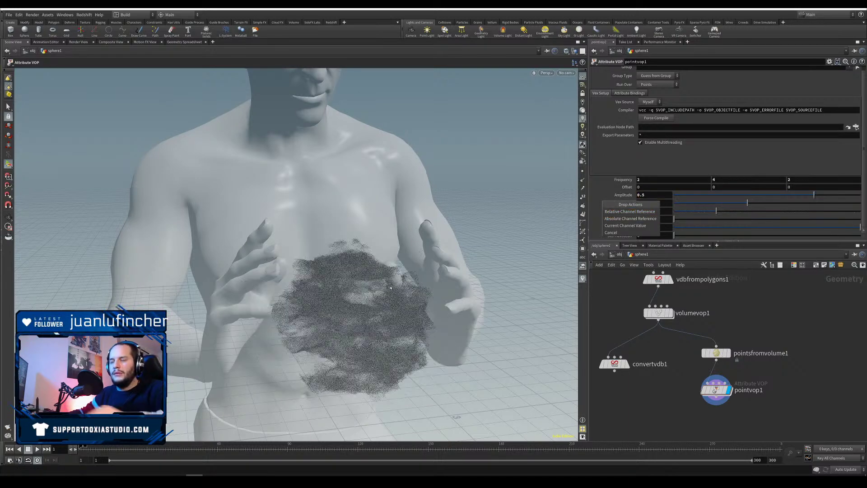
Step: Compare the undisplaced points from the volume with the noise-displaced points around the hands
alt+right_drag(353, 347, 379, 339)
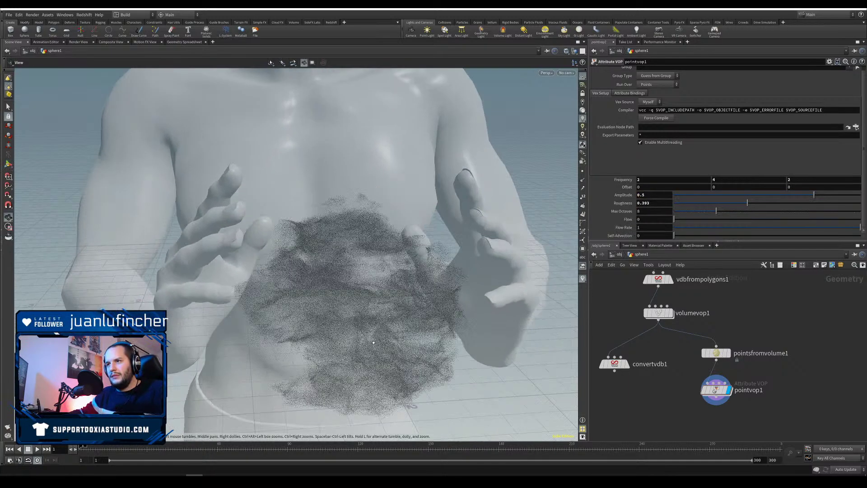
mouse_move(379, 339)
alt+mouse_down()
mouse_move(370, 363)
mouse_move(370, 344)
alt+mouse_up()
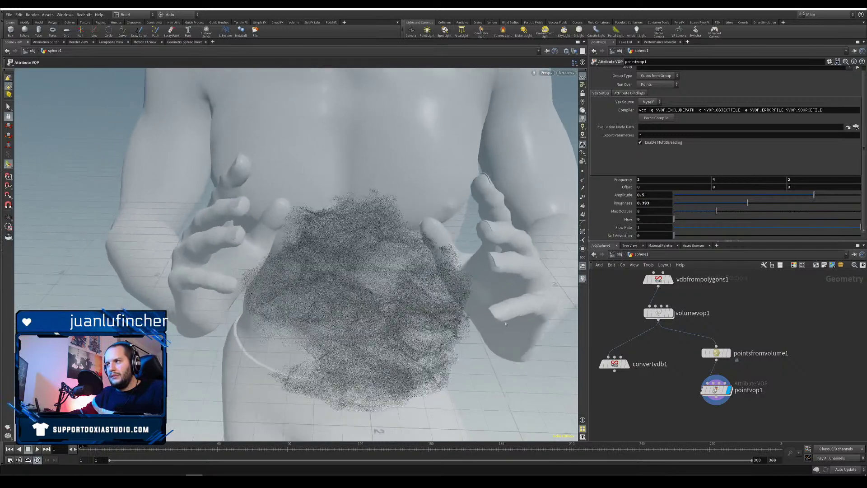
click(728, 353)
click(728, 389)
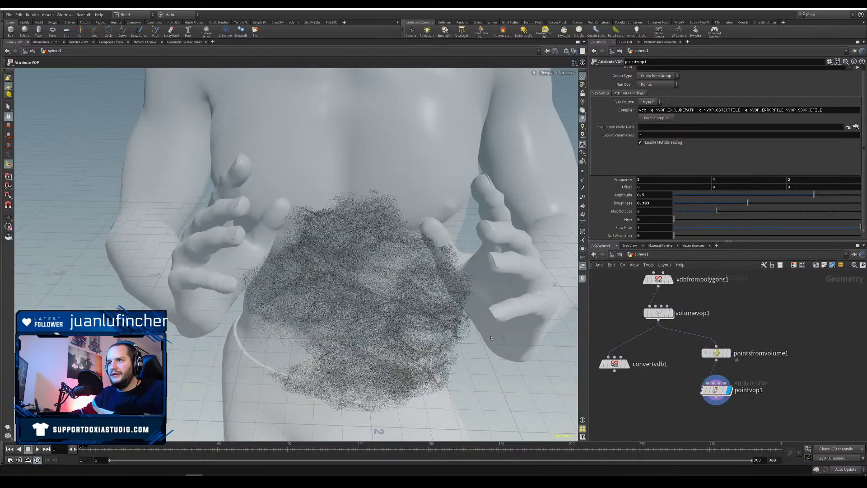
alt+drag(385, 284, 325, 329)
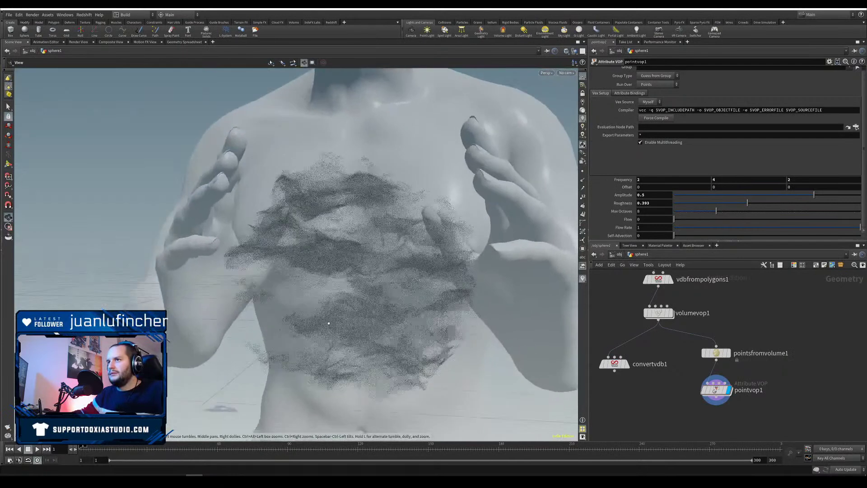
Step: Rename the pointvop1 node to first_flow_noise
drag(703, 392, 703, 397)
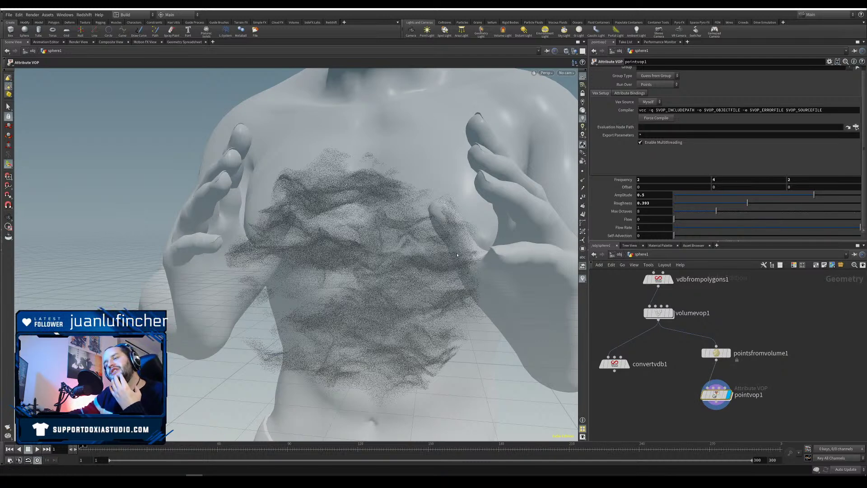
mouse_move(613, 362)
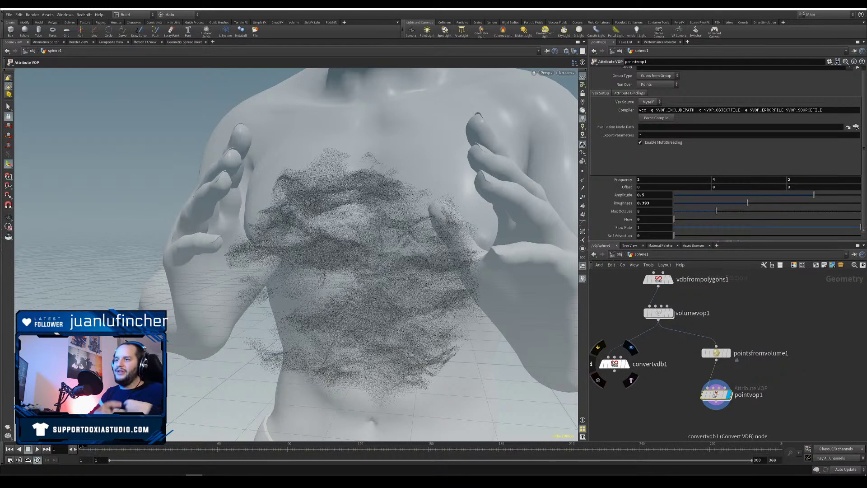
double_click(757, 394)
text(first_flow_noise)
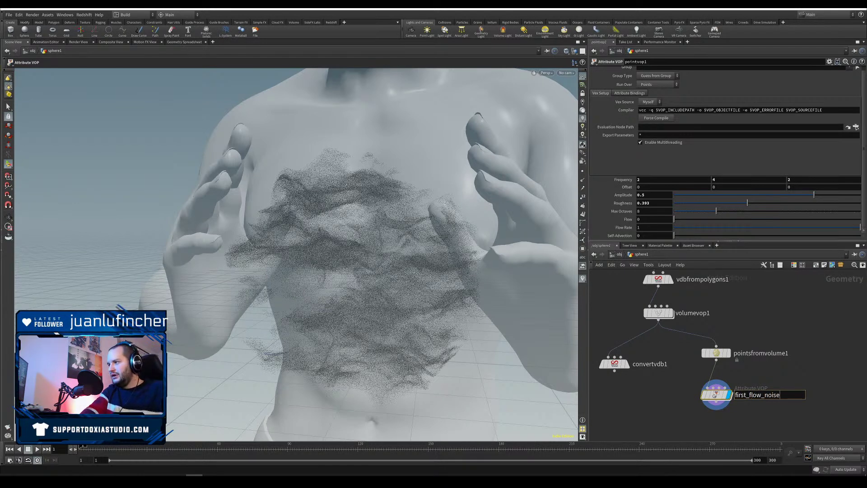
key(Return)
Step: Duplicate the first_flow_noise node and connect the copy below it
alt+drag(717, 395, 708, 427)
middle_drag(697, 415, 708, 370)
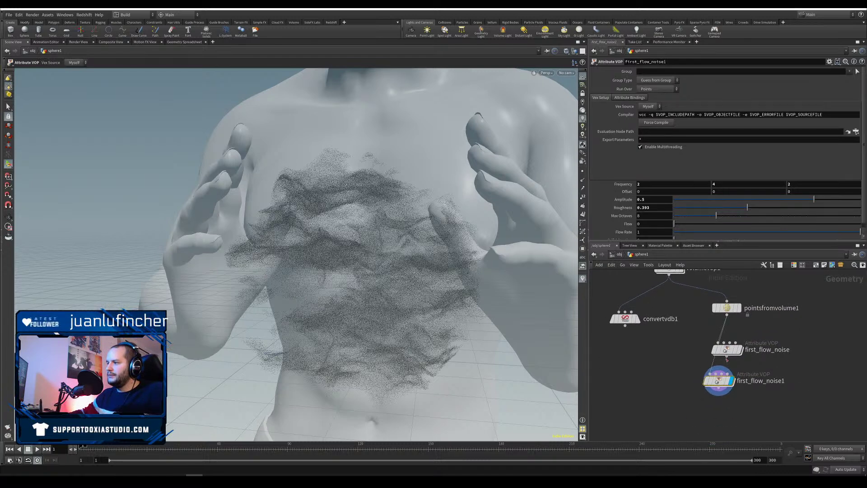
drag(726, 357, 710, 374)
drag(719, 382, 727, 384)
Step: Rename the duplicated noise node to second_masked_flow_noise1
double_click(756, 383)
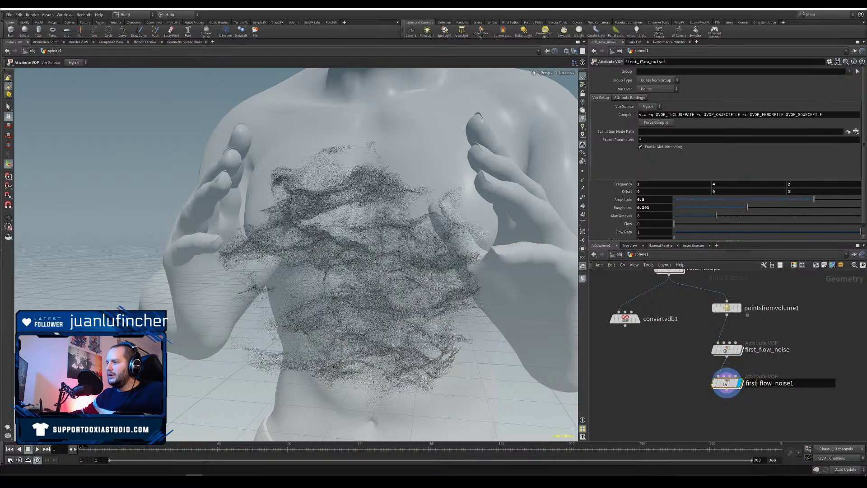
text(second)
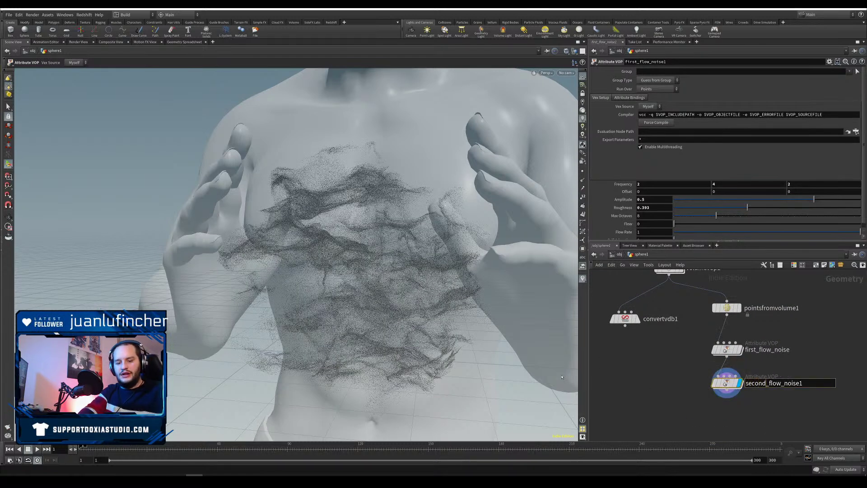
text(_masked)
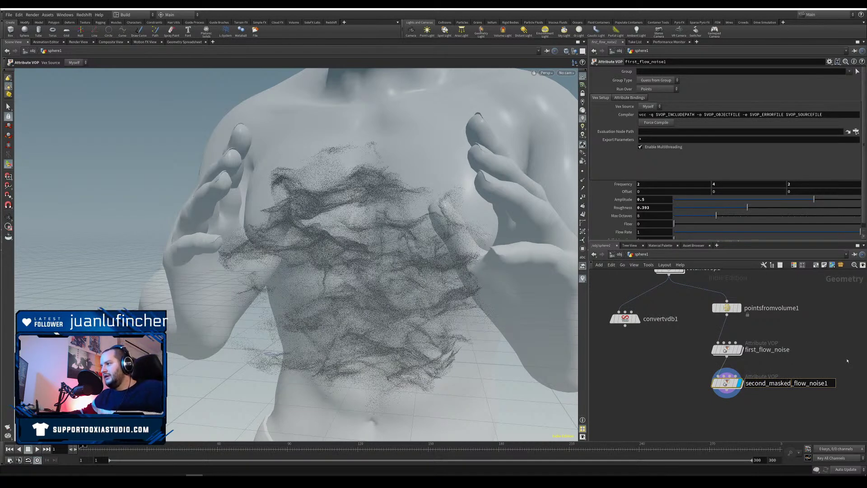
key(Return)
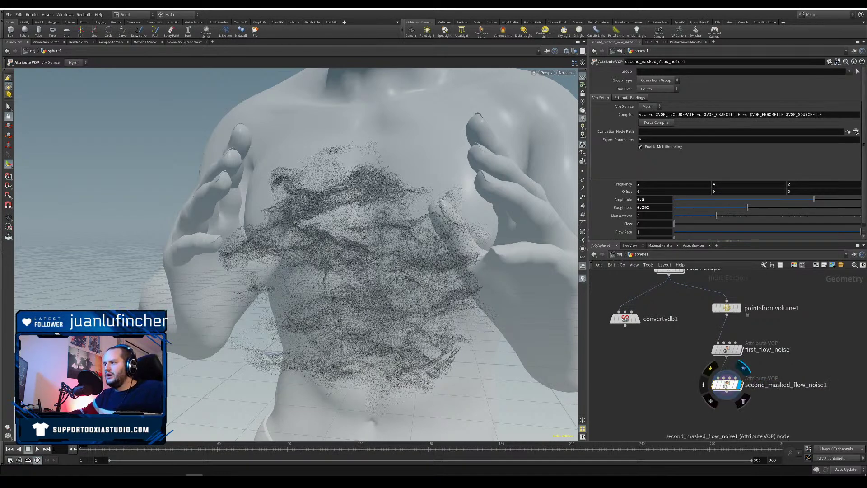
Step: Enter the second_masked_flow_noise1 network and spread its nodes apart to make room for new ones
double_click(726, 385)
drag(760, 306, 755, 295)
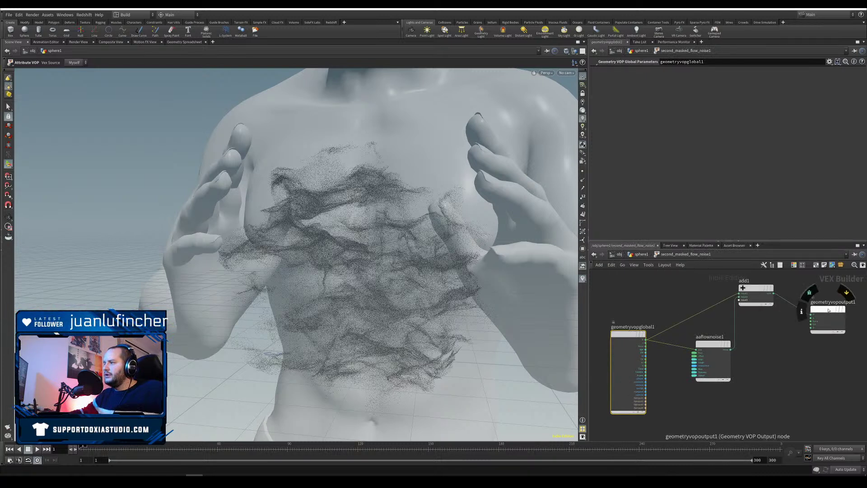
drag(827, 308, 834, 295)
drag(710, 345, 708, 355)
click(745, 334)
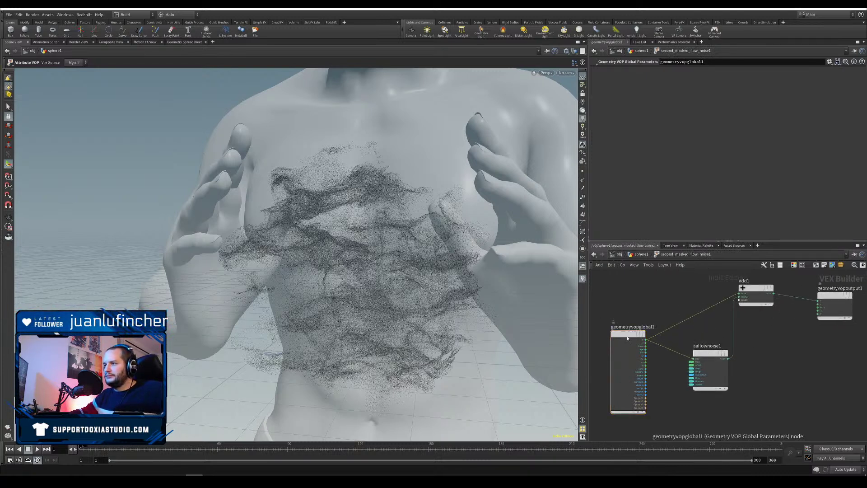
drag(628, 334, 613, 328)
Step: Add a Turbulent Noise node above the add node
middle_drag(673, 297, 645, 329)
middle_drag(673, 298, 697, 313)
key(Tab)
text(turb)
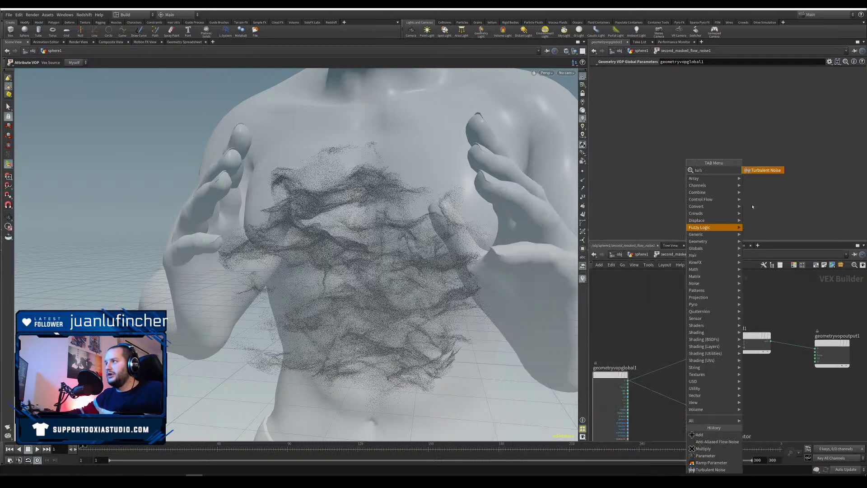
click(764, 170)
click(702, 289)
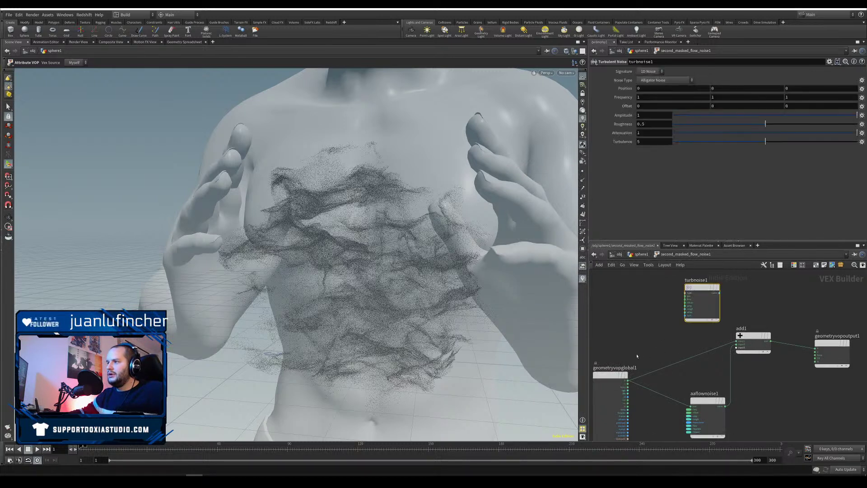
Step: Reposition the globals node and connect its P output to the Turbulent Noise position input
drag(634, 373, 622, 348)
click(620, 350)
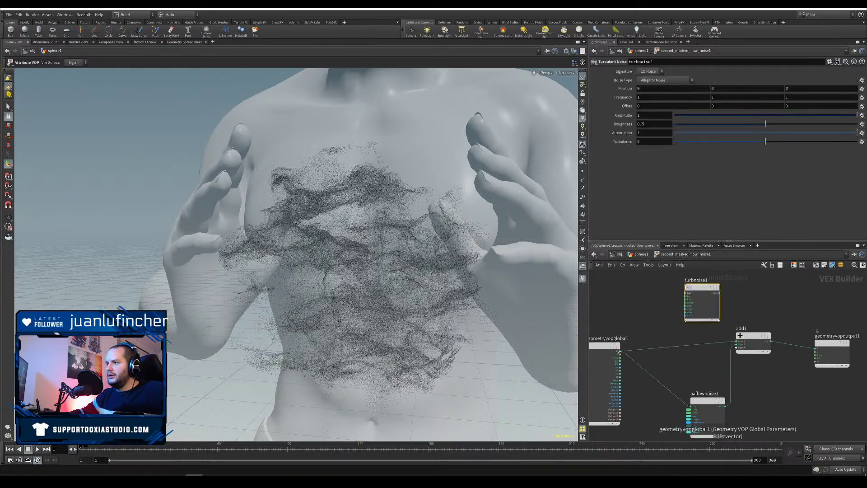
click(721, 294)
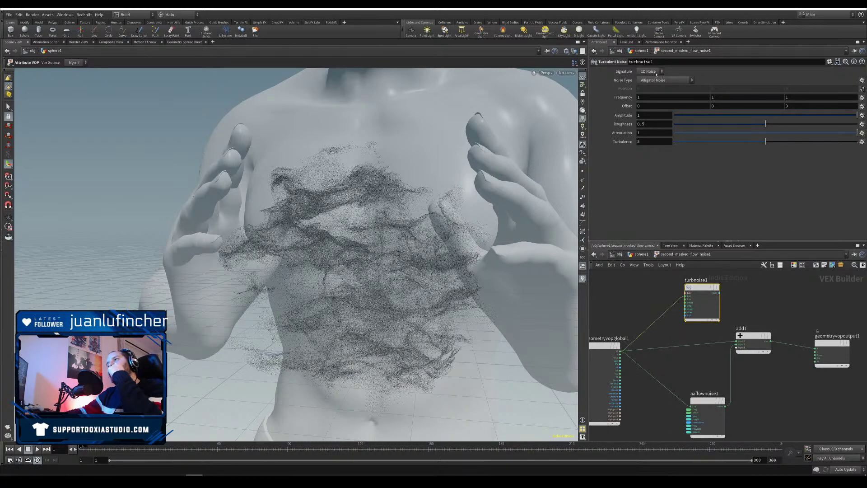
Step: Rearrange the Turbulent Noise, add, flow noise and output nodes to free up space between them
drag(697, 287, 718, 285)
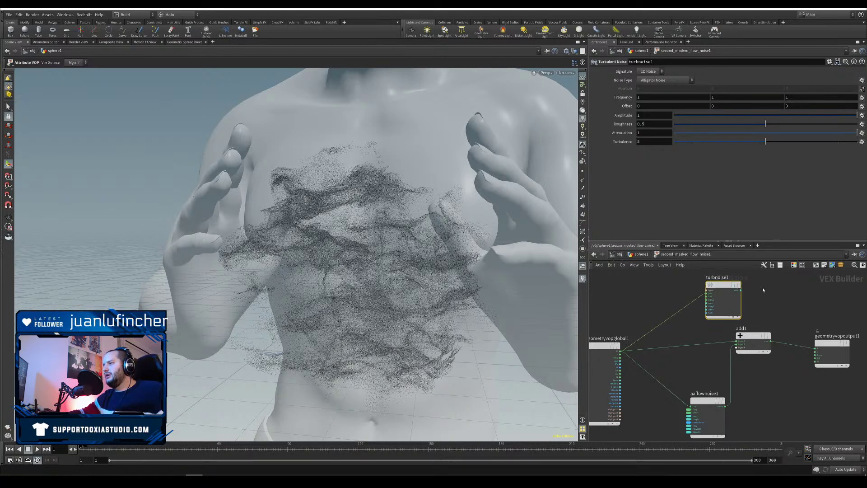
middle_drag(806, 291, 761, 312)
drag(707, 358, 695, 369)
drag(779, 370, 789, 373)
middle_drag(712, 415, 711, 392)
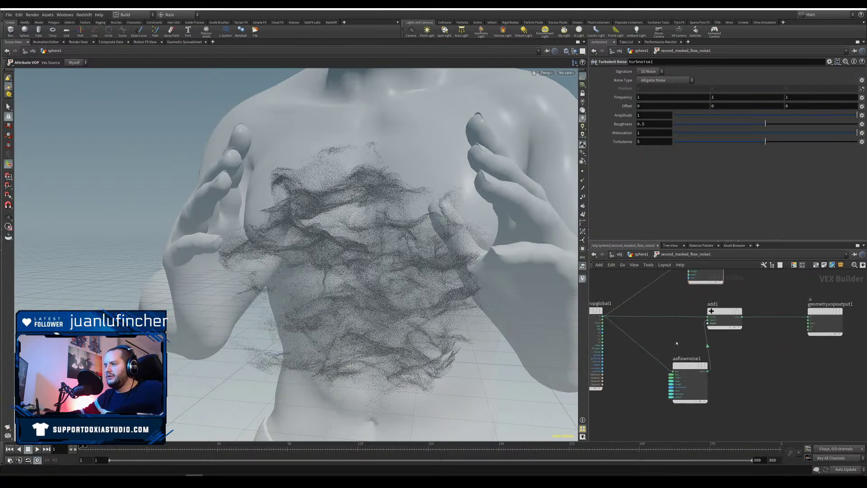
drag(661, 402, 650, 412)
middle_drag(748, 318, 751, 324)
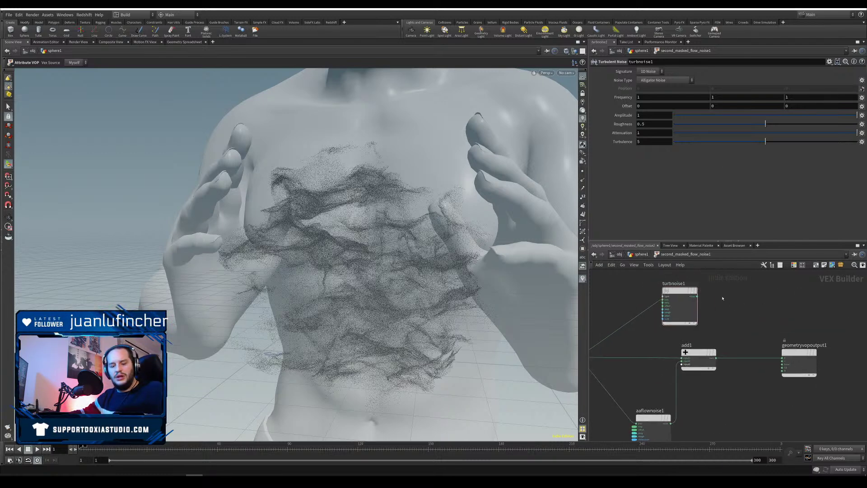
Step: Add a Multiply node, feed it the Turbulent Noise output and the add node's sum, and connect its product to the output's P
key(Tab)
text(mul)
click(786, 171)
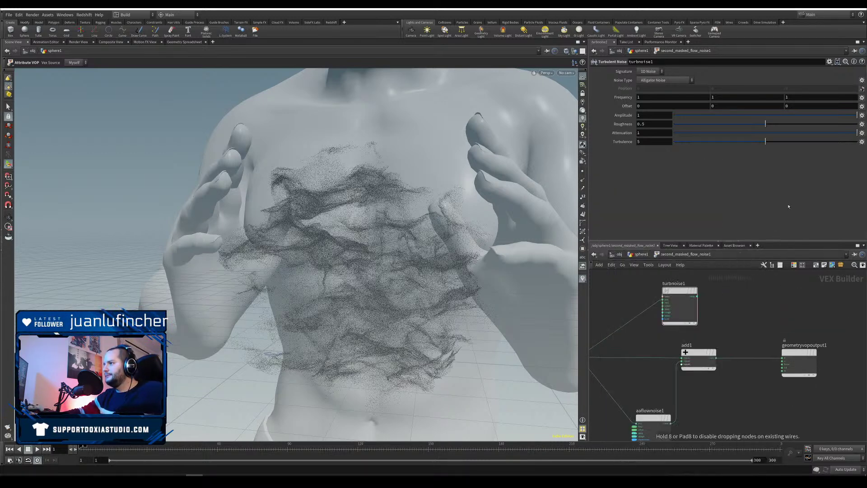
click(737, 310)
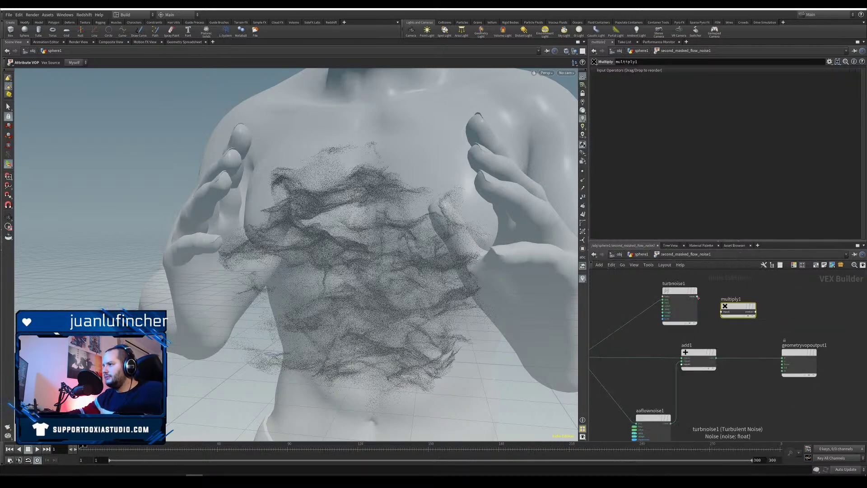
click(717, 360)
click(756, 315)
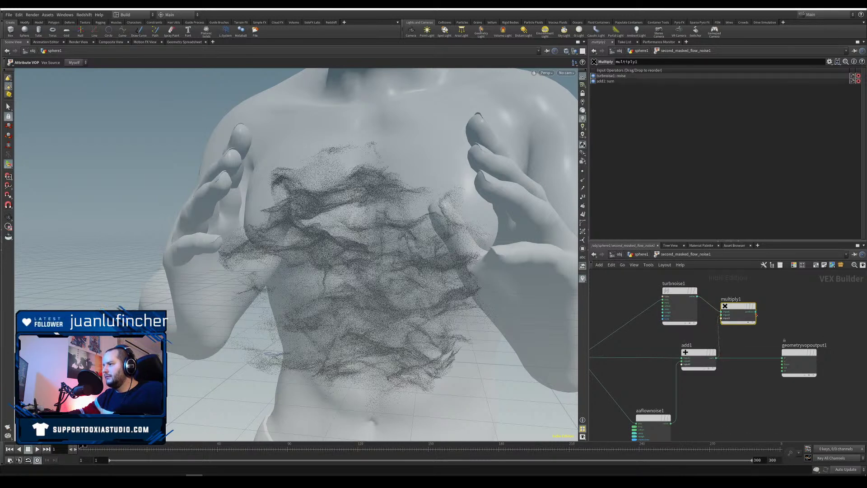
click(756, 311)
click(789, 330)
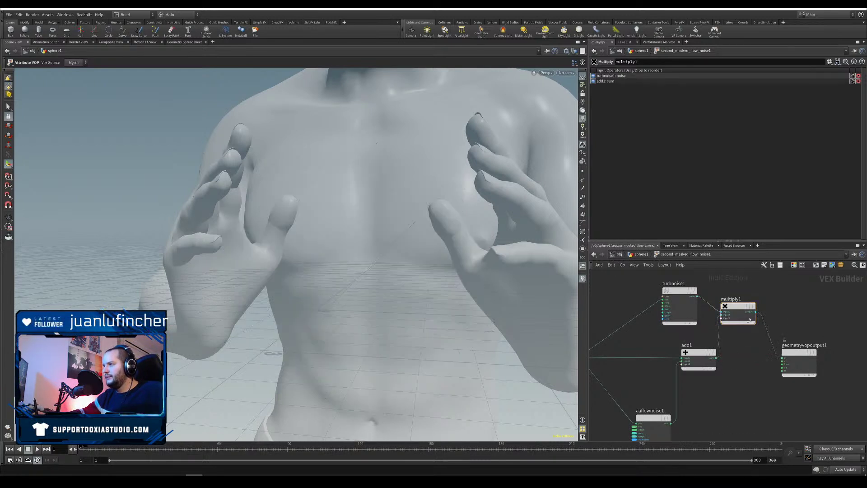
Step: Connect the Turbulent Noise output to the output node's Cd input and spread the Multiply, add and output nodes apart
click(697, 297)
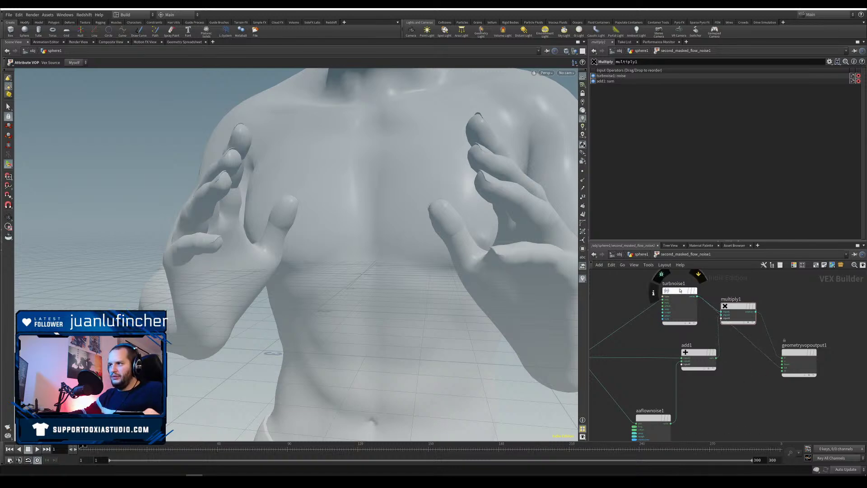
key(Escape)
drag(740, 306, 752, 298)
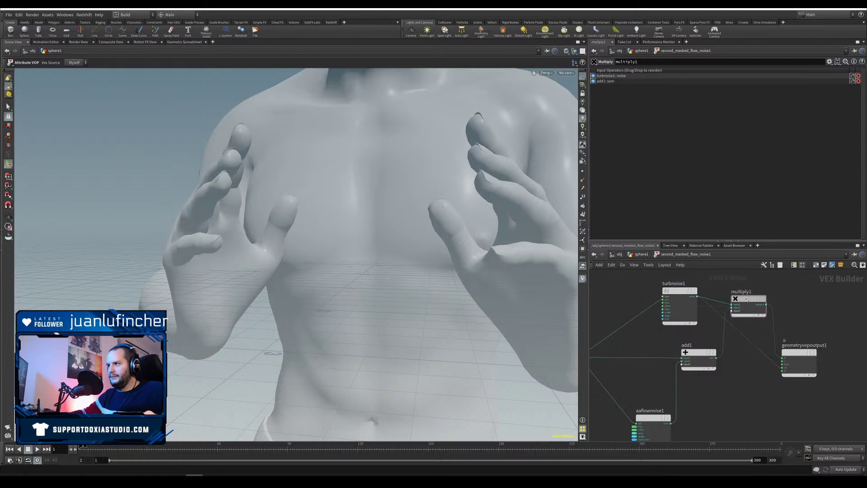
drag(798, 353, 825, 335)
drag(695, 353, 686, 362)
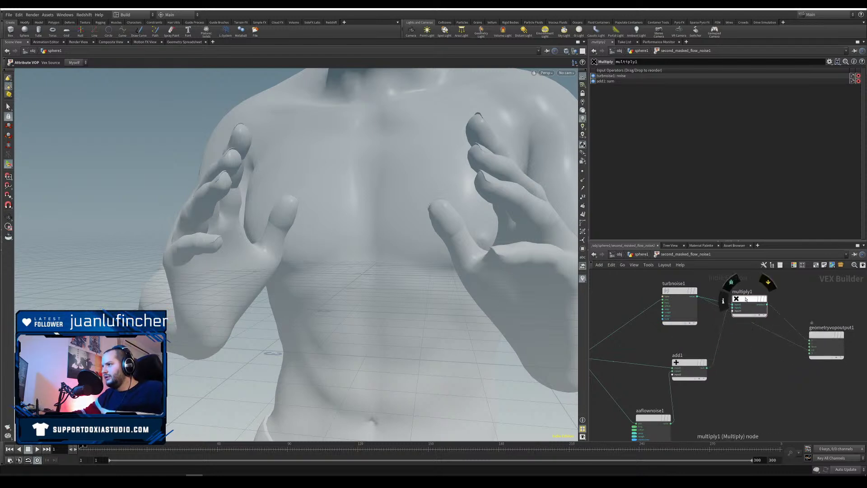
drag(749, 302, 759, 294)
Step: Swap the Multiply inputs so the add node's sum is first and the turbulent noise is second
scroll(751, 363, up, 2)
middle_drag(707, 342, 700, 358)
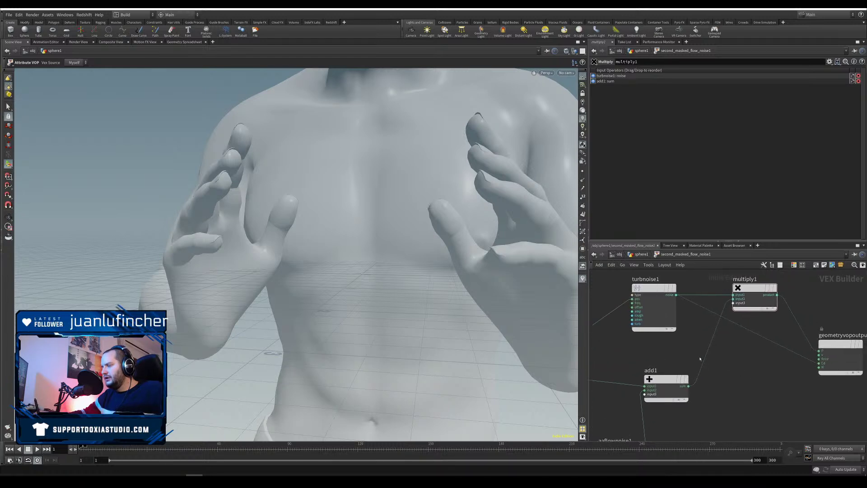
drag(688, 386, 756, 364)
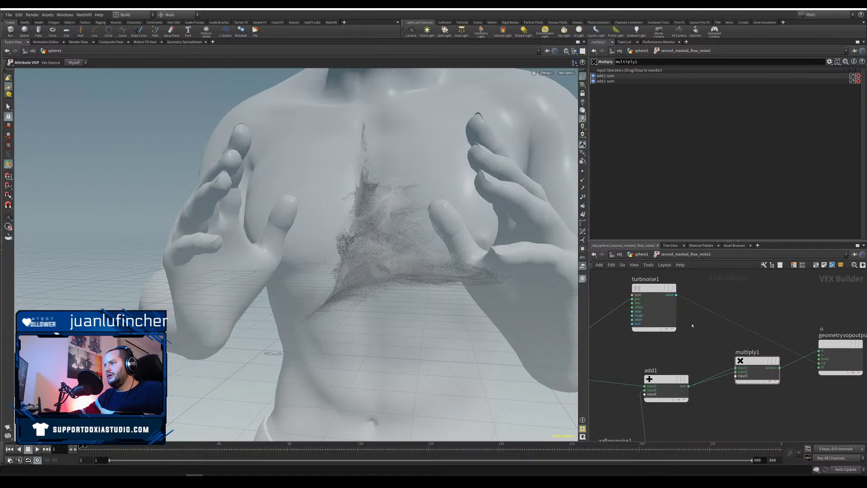
drag(676, 294, 714, 351)
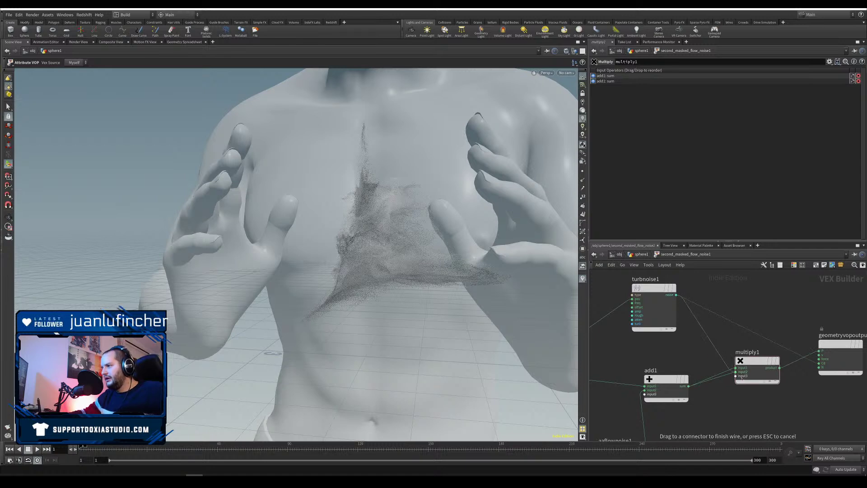
drag(742, 378, 736, 372)
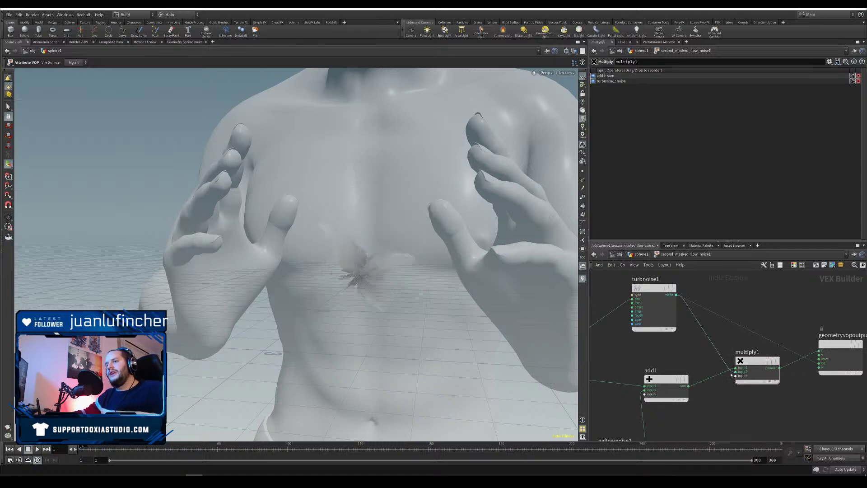
Step: Examine the multiplied point cloud between the hands from several angles and review the node wiring behind it
alt+drag(357, 282, 309, 271)
alt+right_drag(309, 272, 397, 252)
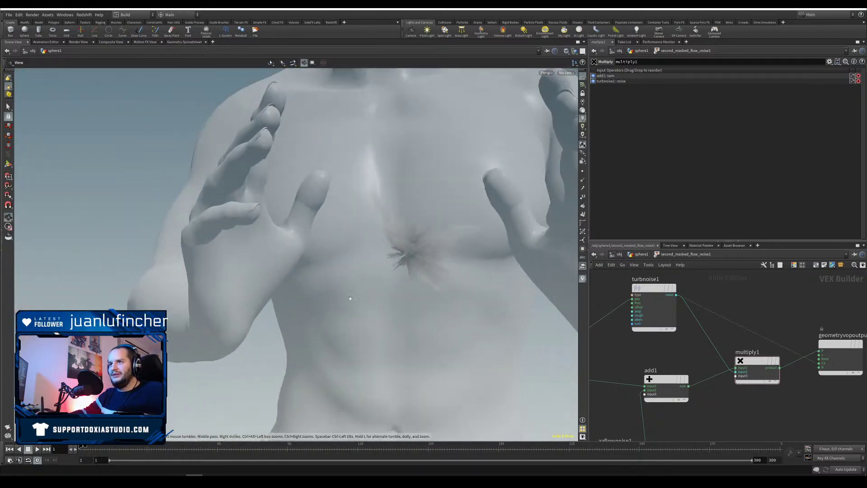
alt+drag(397, 253, 323, 313)
key(Return)
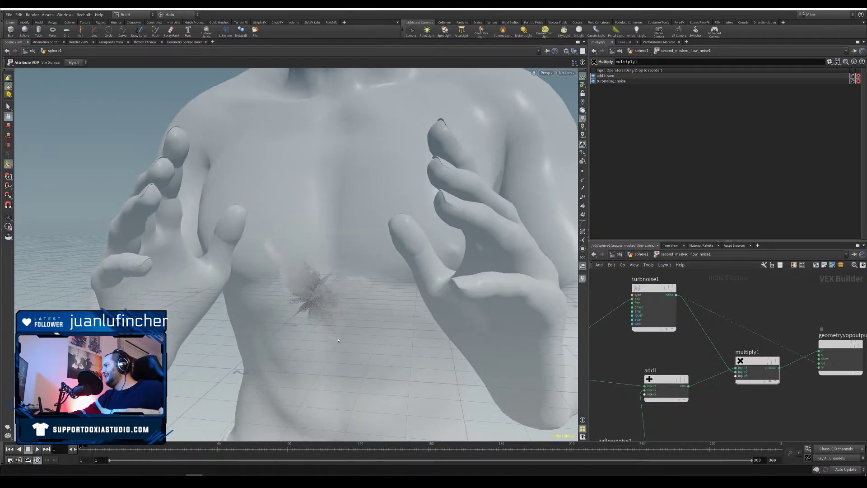
mouse_move(317, 297)
alt+right_down()
mouse_move(305, 296)
mouse_move(324, 308)
alt+right_up()
alt+drag(324, 308, 339, 292)
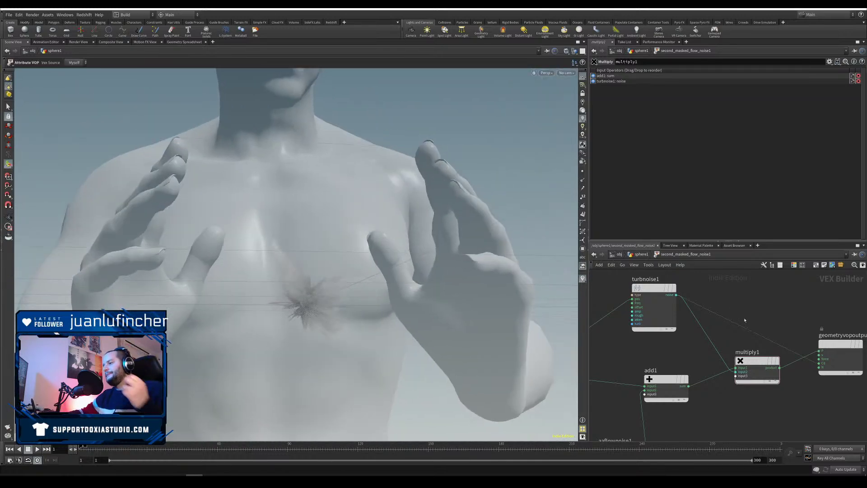
scroll(662, 351, down, 5)
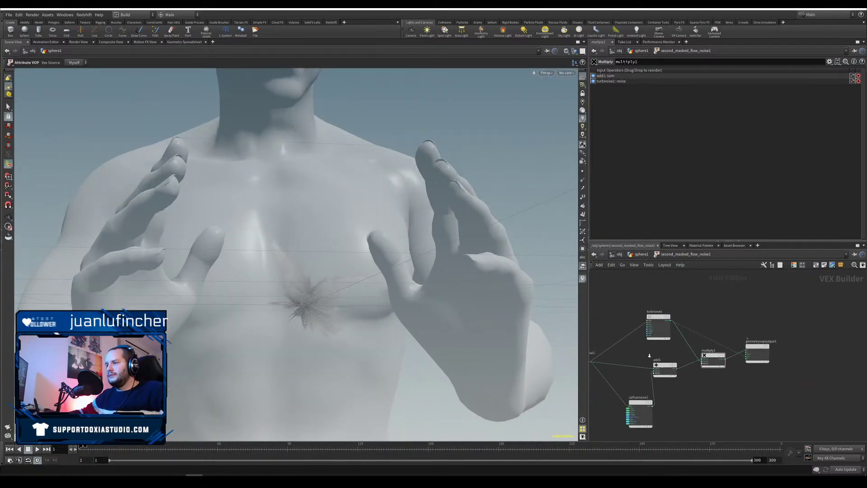
mouse_move(682, 356)
scroll(705, 375, up, 5)
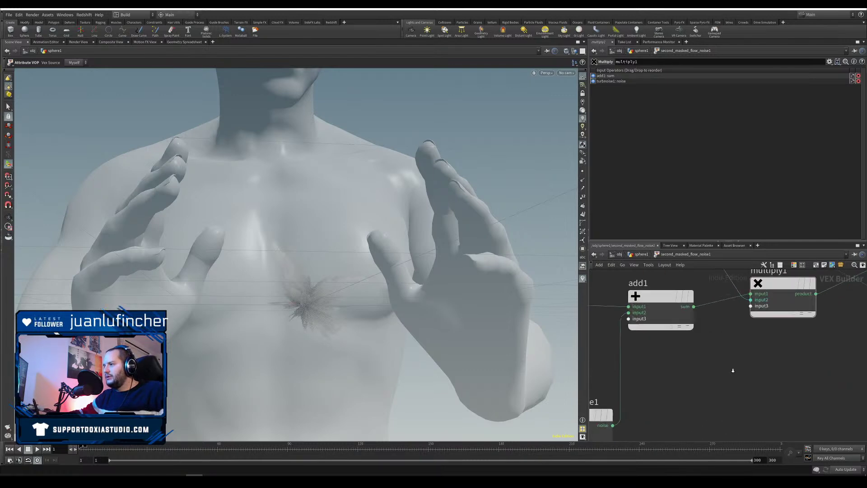
scroll(710, 373, down, 2)
middle_drag(712, 361, 710, 382)
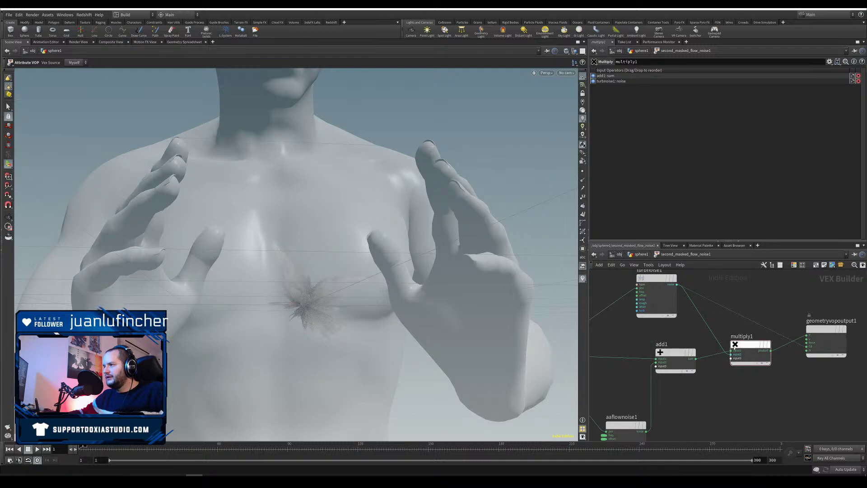
Step: Place the Multiply node before the add node so it multiplies the flow noise by the turbulent noise
drag(676, 355, 693, 350)
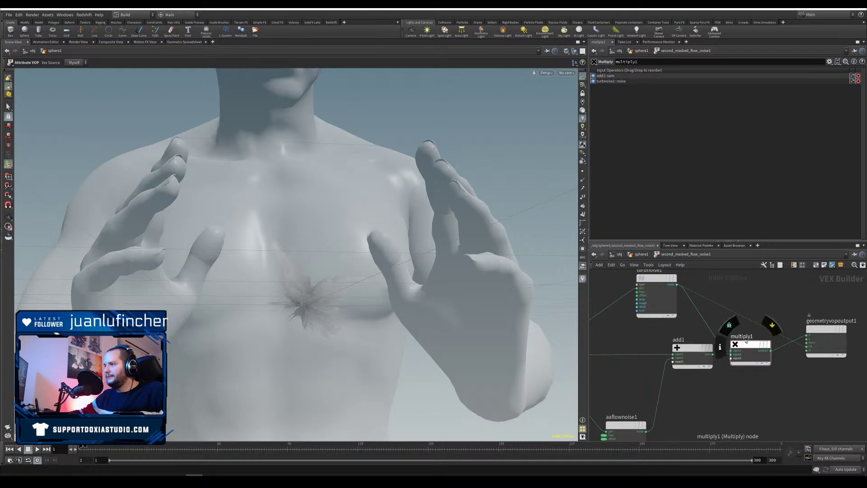
drag(749, 345, 752, 346)
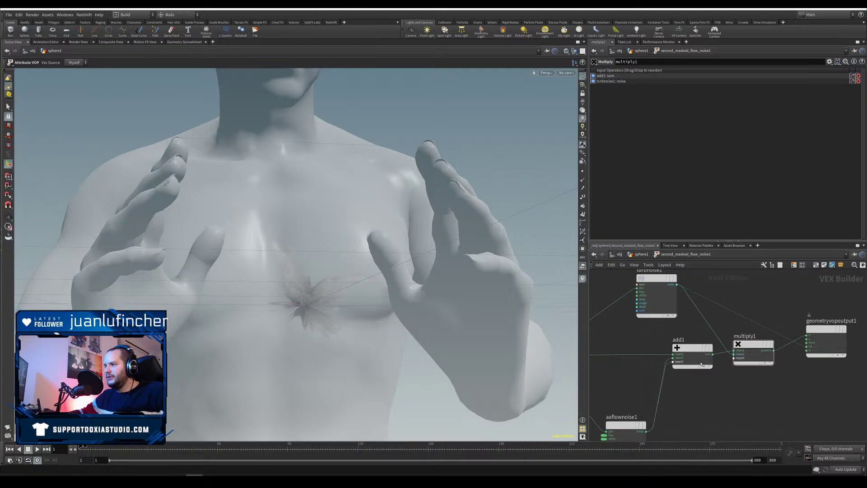
drag(646, 431, 665, 380)
drag(693, 348, 744, 340)
drag(686, 385, 806, 339)
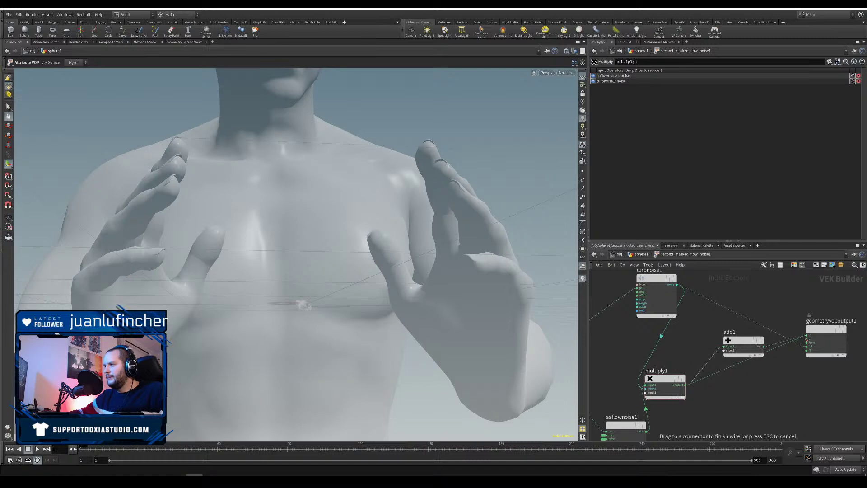
Step: Connect the globals P output and the Multiply product to the add node's first two inputs
middle_drag(627, 366, 679, 362)
middle_drag(601, 354, 636, 353)
drag(624, 348, 810, 340)
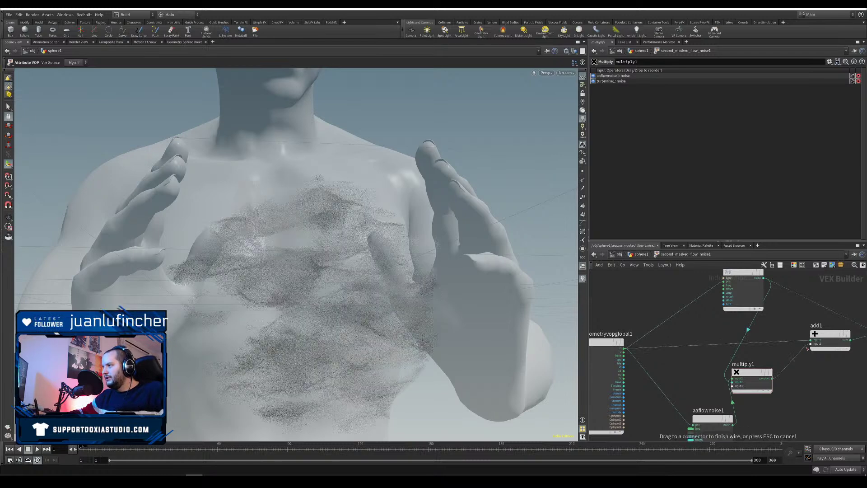
middle_drag(827, 382, 714, 418)
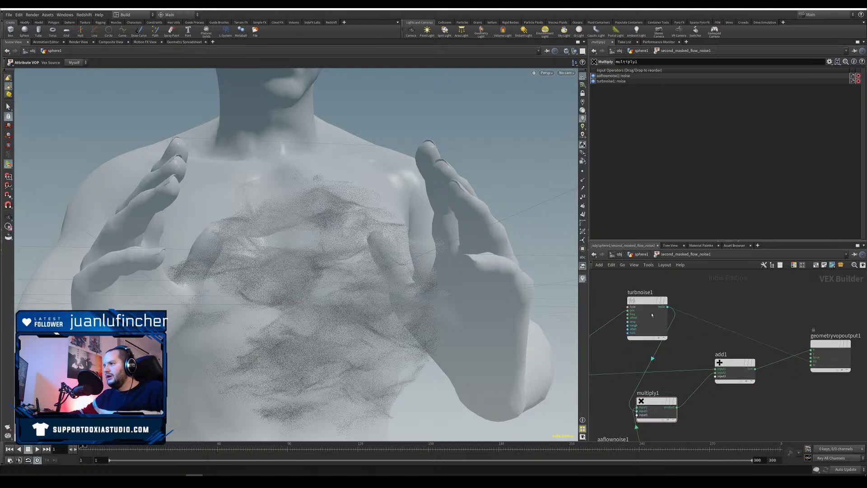
Step: Promote the Turbulent Noise node's parameters to the Attribute VOP and return to the sphere1 network
right_click(641, 299)
mouse_move(686, 330)
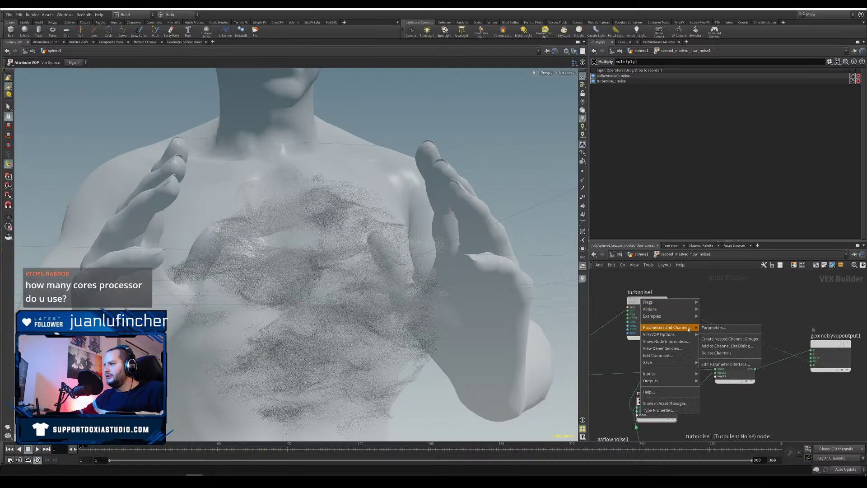
click(750, 390)
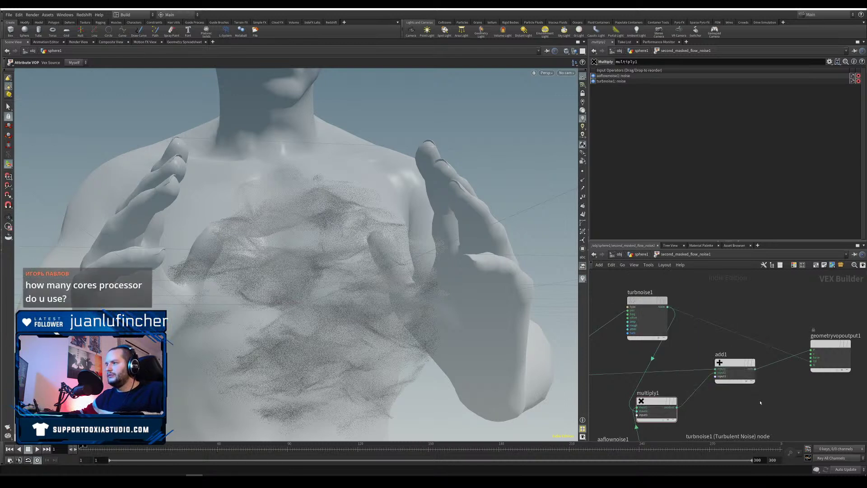
key(u)
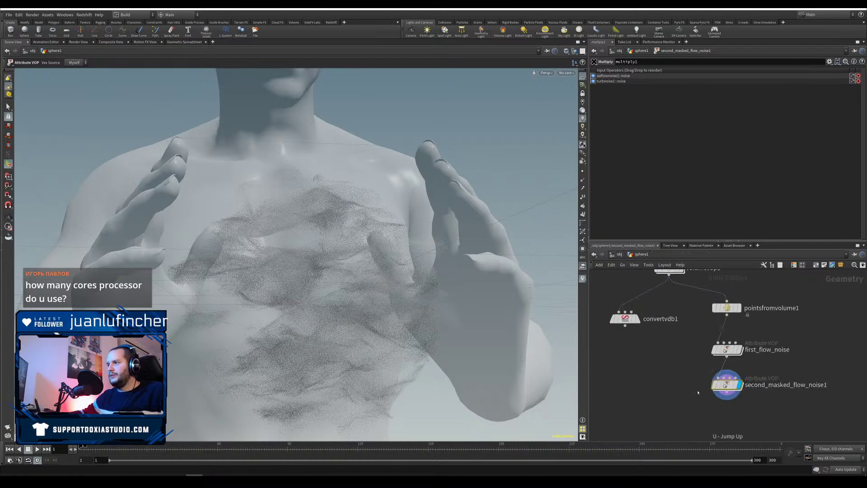
Step: Set the Point Separation of pointsfromvolume1 to 0.0075
drag(769, 283, 712, 323)
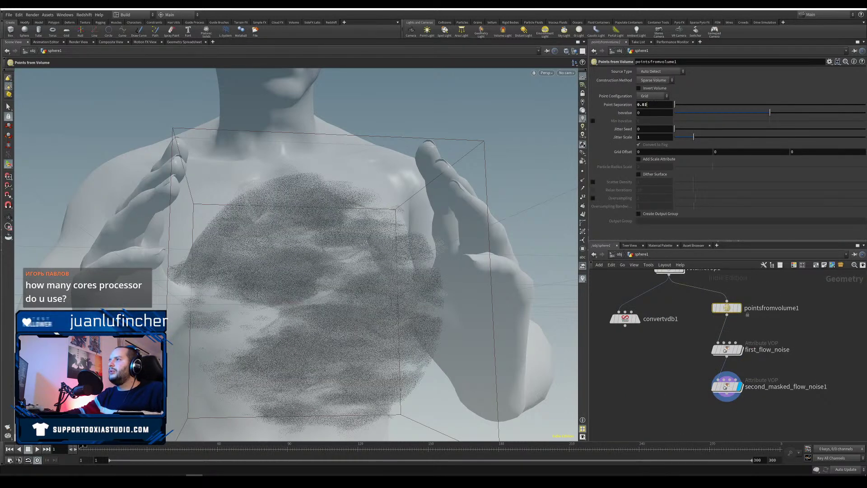
click(644, 105)
text(75)
key(Return)
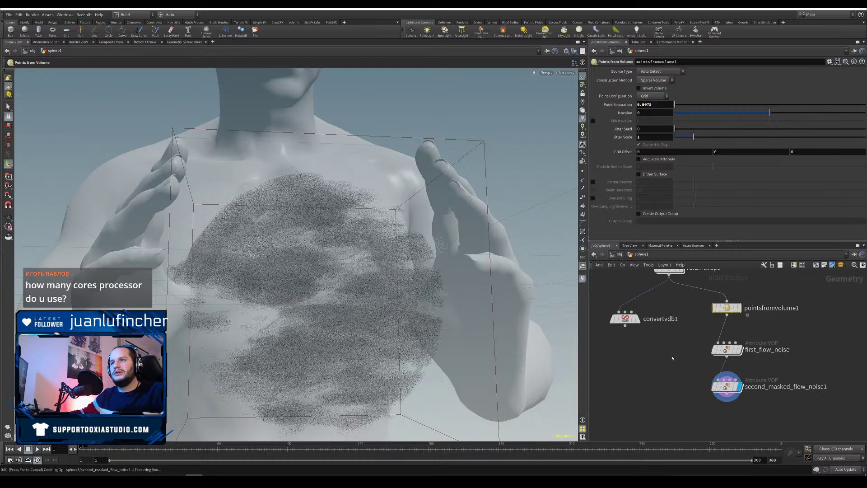
Step: Set the turbulent mask noise's Amplitude to 4 on second_masked_flow_noise1 and inspect the cloud from above
alt+drag(319, 177, 317, 317)
drag(726, 386, 726, 395)
alt+right_drag(267, 338, 217, 316)
alt+drag(217, 316, 280, 293)
drag(728, 397, 728, 401)
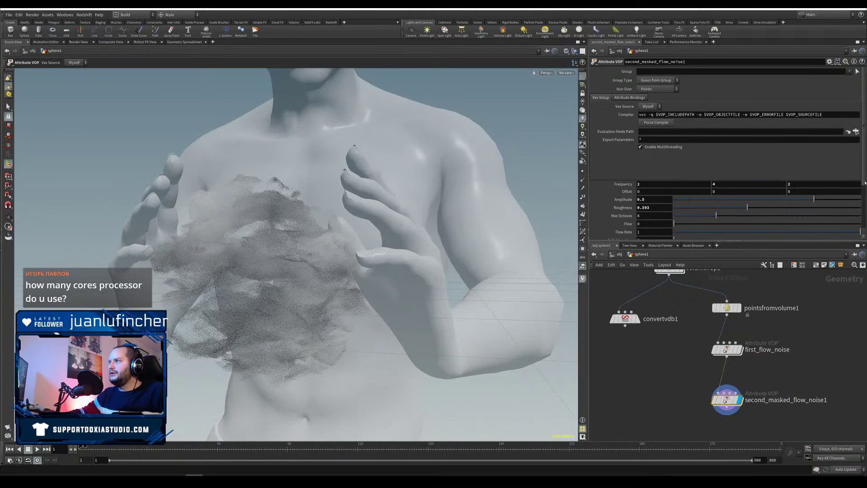
scroll(644, 212, down, 3)
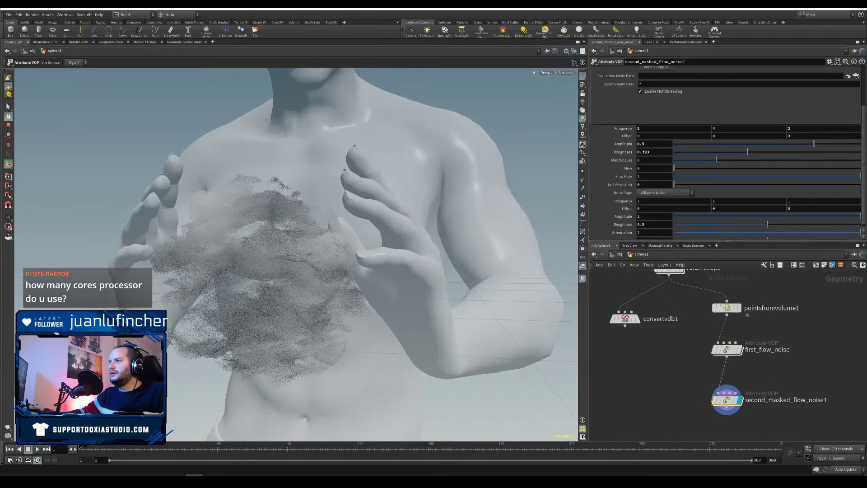
click(644, 211)
text(4)
key(Return)
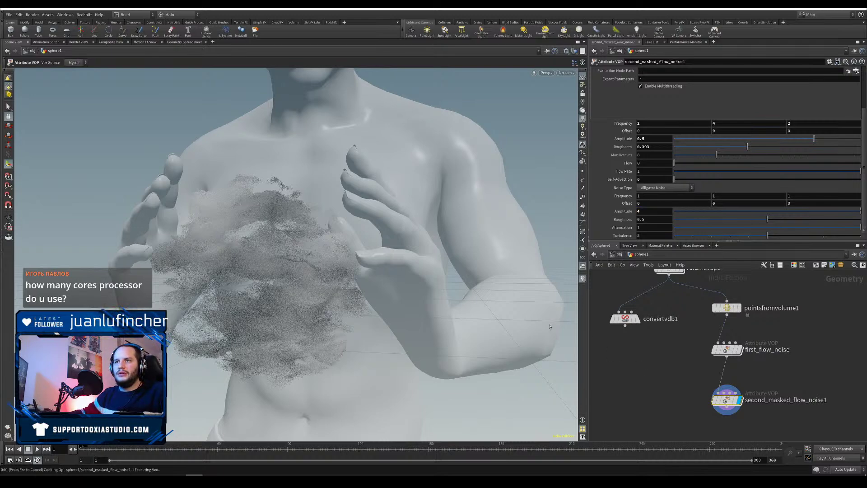
alt+drag(347, 285, 186, 207)
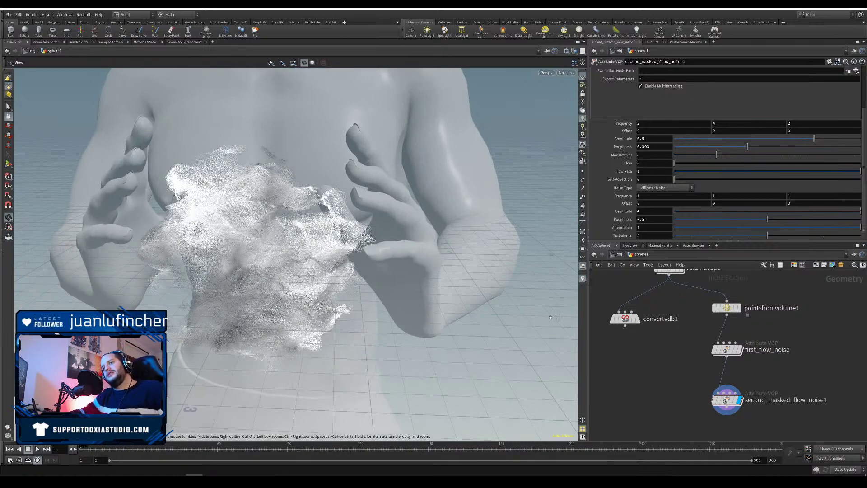
key(Return)
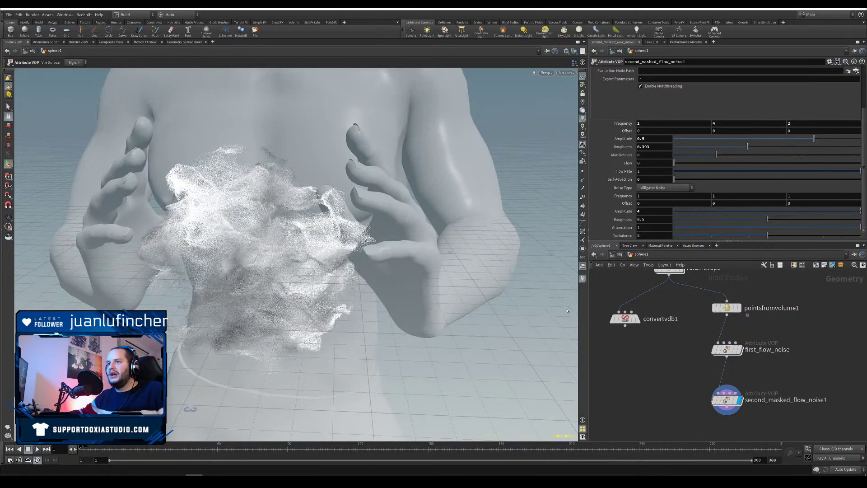
Step: Set the flow noise Frequency to 4, 4, 4 on second_masked_flow_noise1
key(Escape)
drag(289, 243, 296, 316)
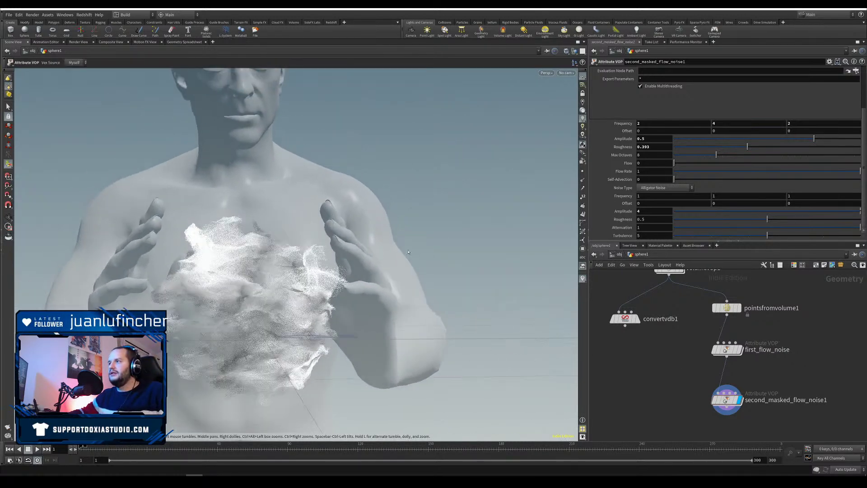
key(Return)
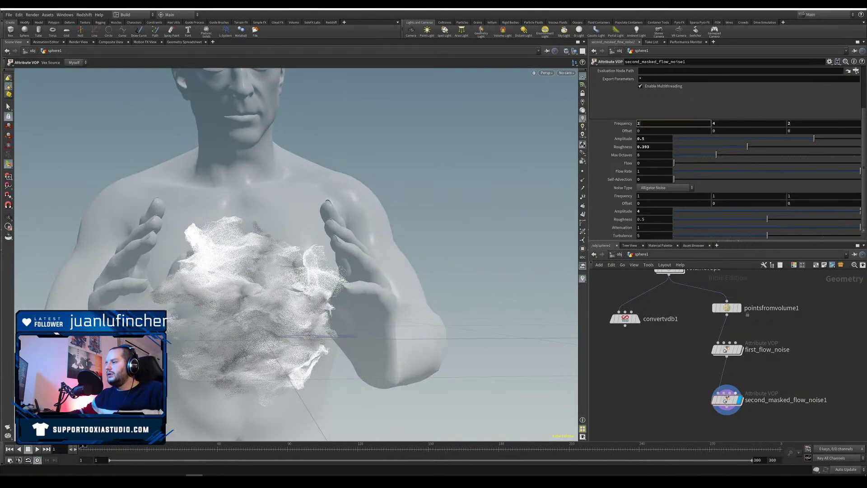
click(647, 123)
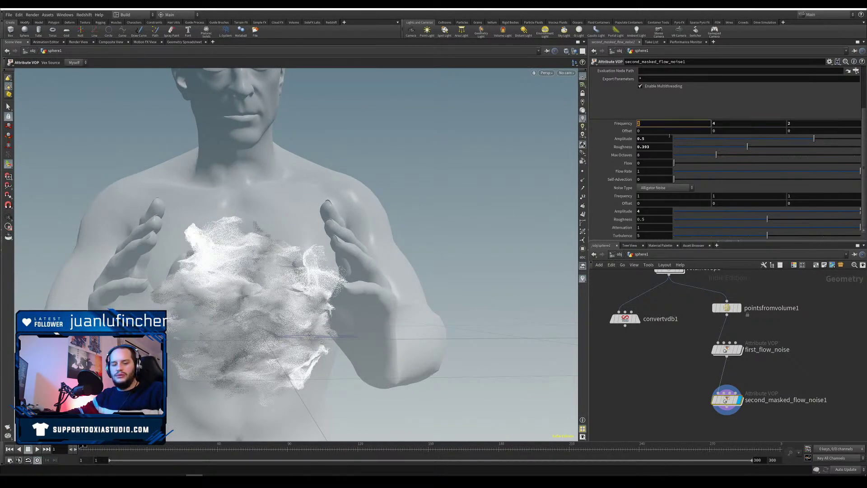
click(806, 123)
text(4)
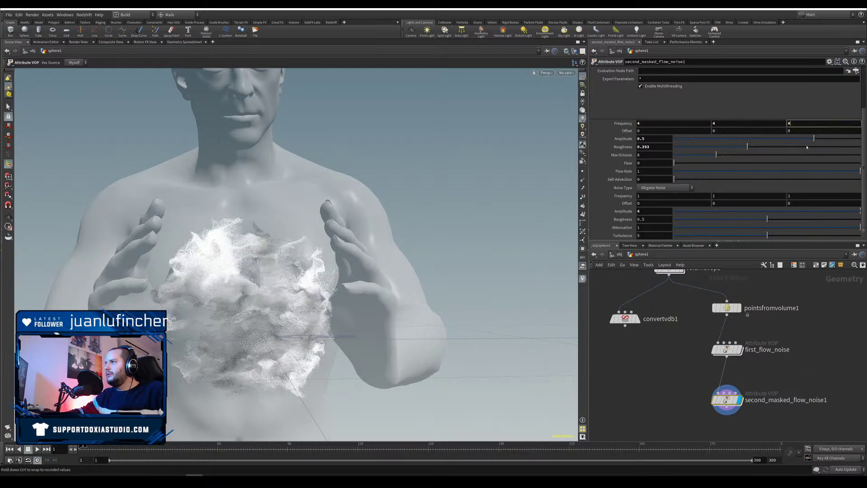
Step: Raise the flow noise Roughness to 0.737 and set its Amplitude to 1 on second_masked_flow_noise1
drag(807, 147, 811, 147)
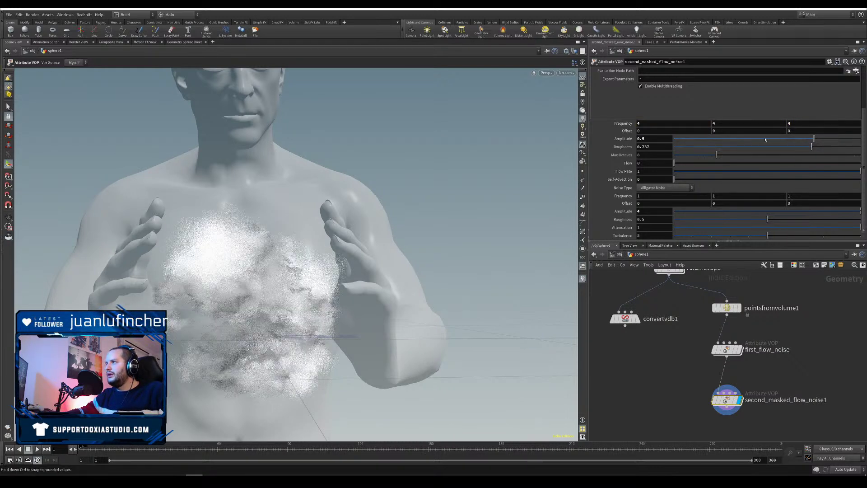
click(641, 138)
key(Return)
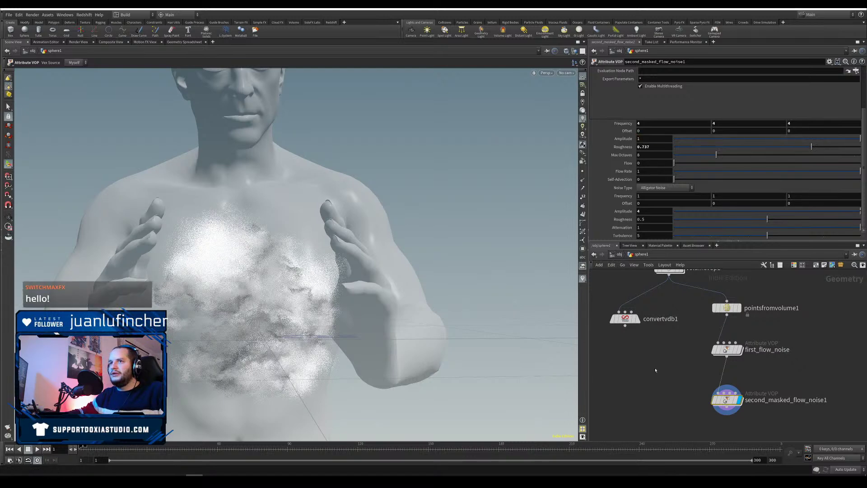
Step: Set the turbulent mask noise's Amplitude to 2 and inspect the cloud from above
mouse_move(297, 316)
alt+mouse_down()
mouse_move(332, 317)
mouse_move(309, 322)
alt+mouse_up()
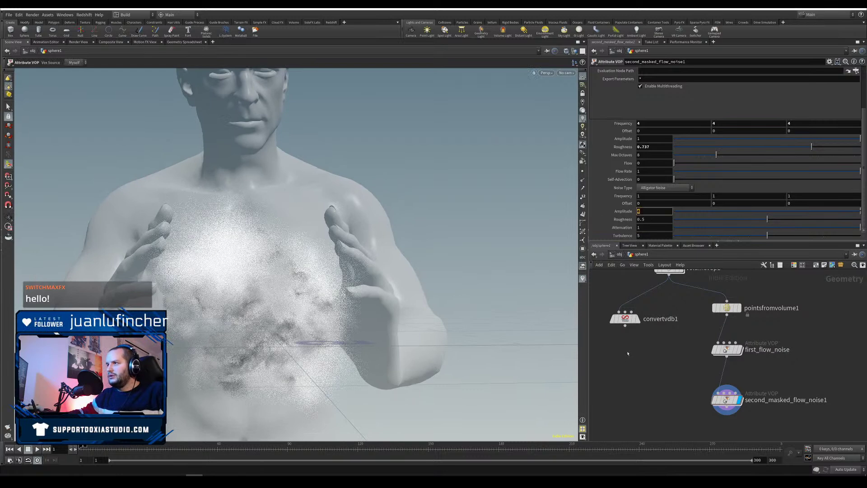
text(2)
key(Return)
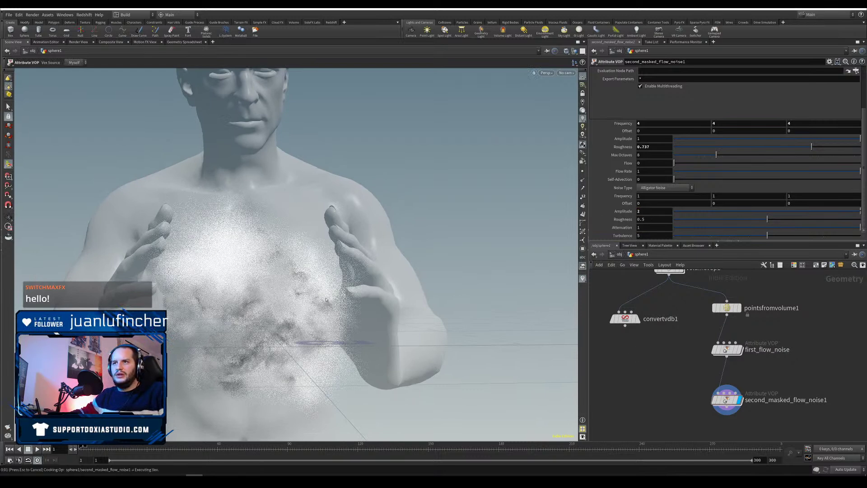
alt+drag(416, 267, 368, 283)
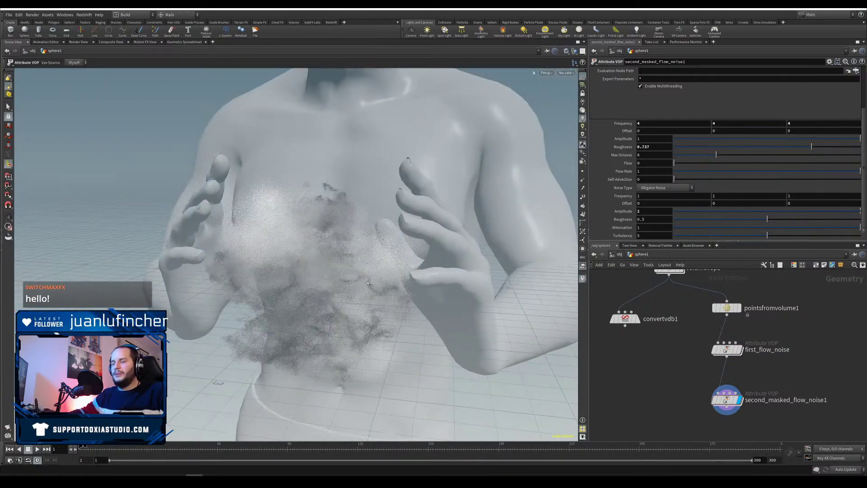
Step: Compare the cloud by displaying first_flow_noise and switching back to second_masked_flow_noise1
alt+drag(280, 285, 348, 293)
click(739, 349)
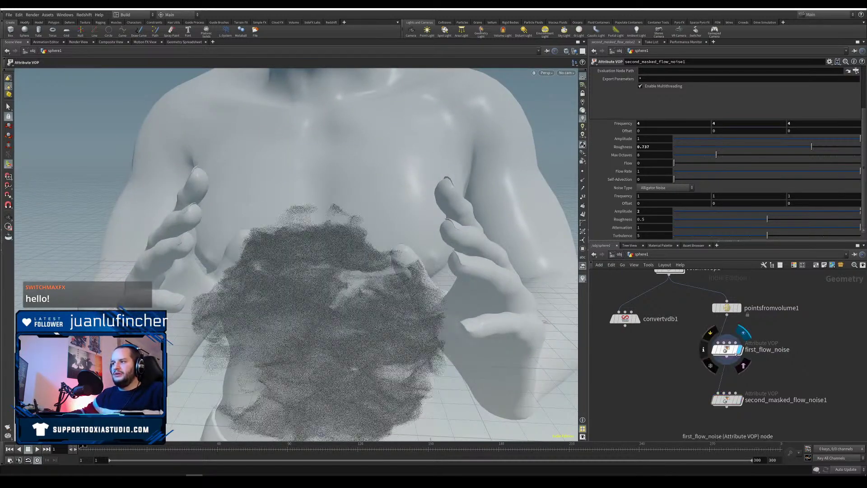
click(739, 400)
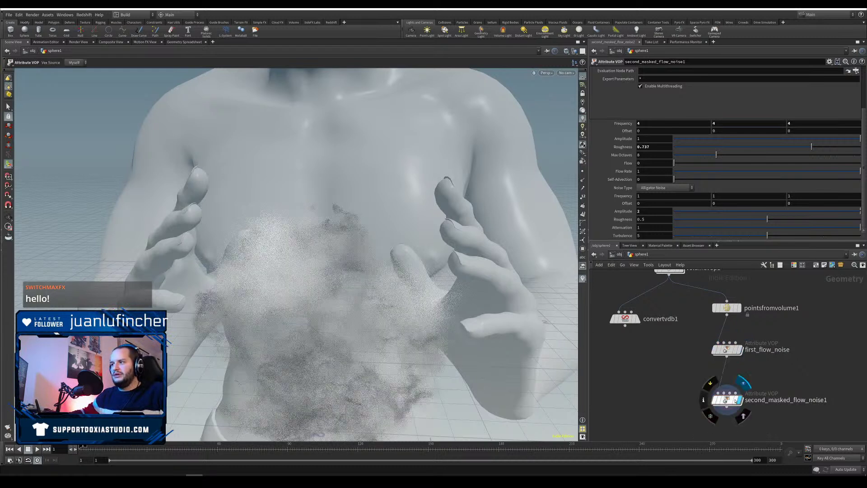
Step: Try the flow noise Amplitude at 0 on second_masked_flow_noise1 and set it back to 1
drag(650, 139, 629, 140)
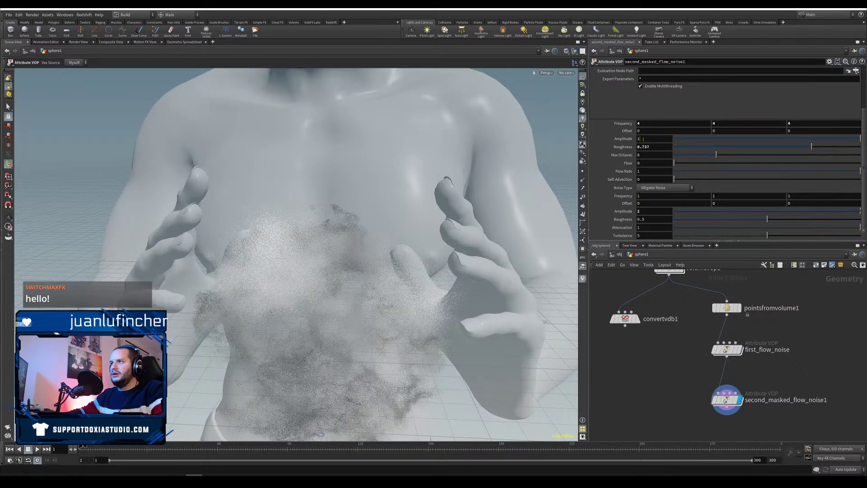
text(0)
key(Return)
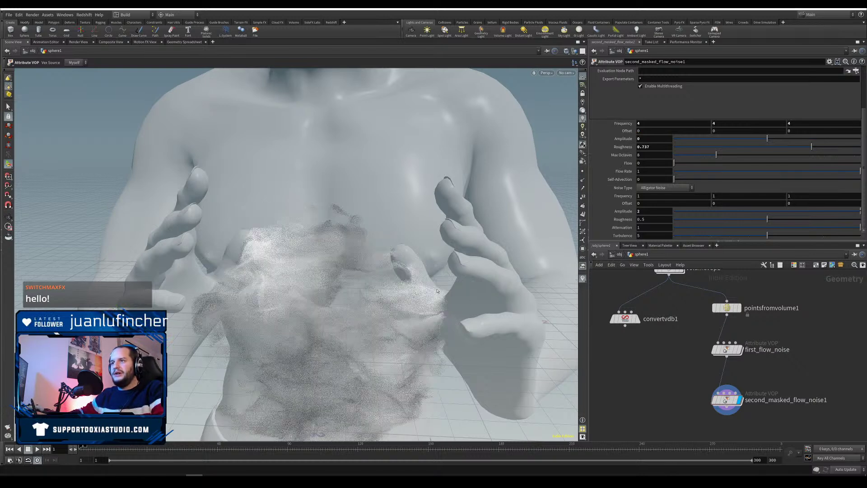
double_click(643, 138)
text(1)
key(Return)
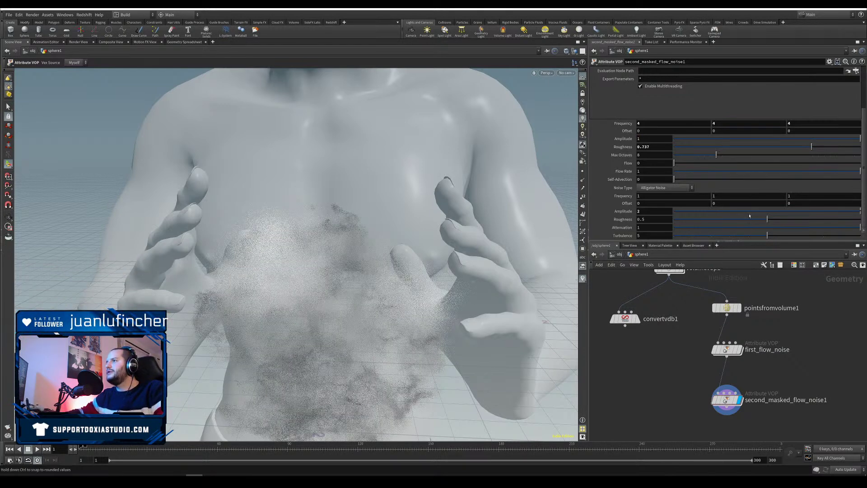
Step: Set the flow noise Amplitude to 0.25 and its Y Offset to 10 on second_masked_flow_noise1
right_drag(405, 342, 269, 389)
middle_drag(270, 389, 271, 362)
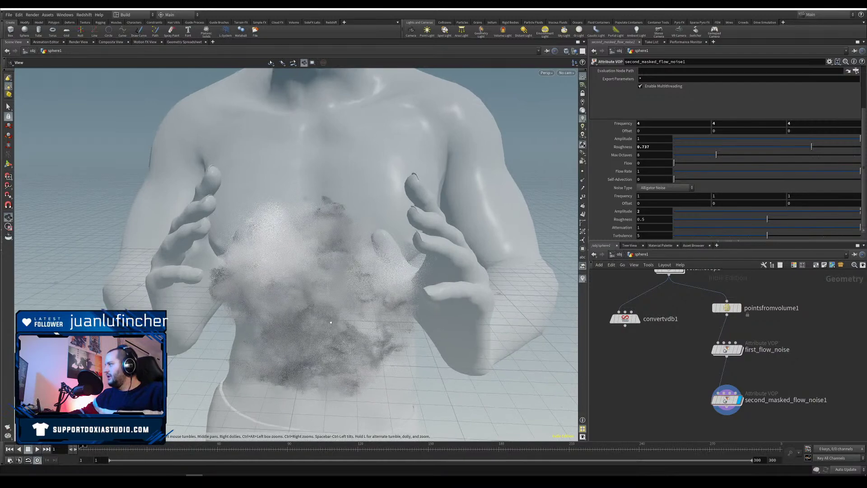
drag(355, 333, 321, 308)
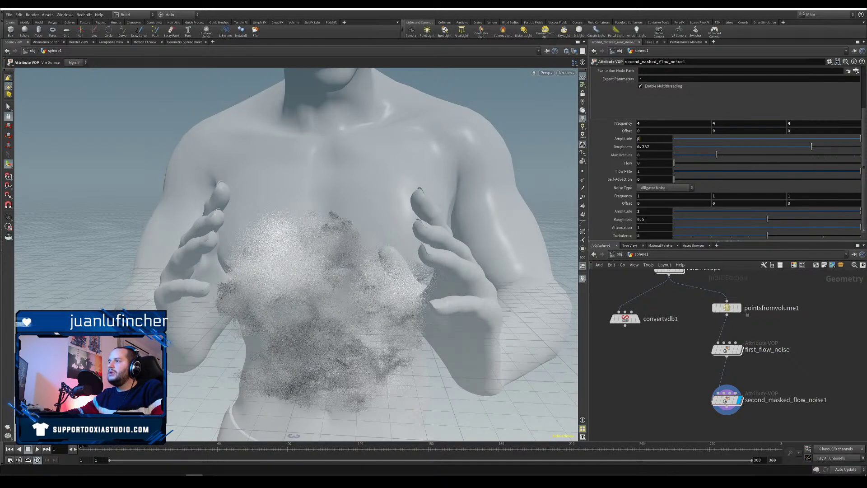
text(0.25)
key(Return)
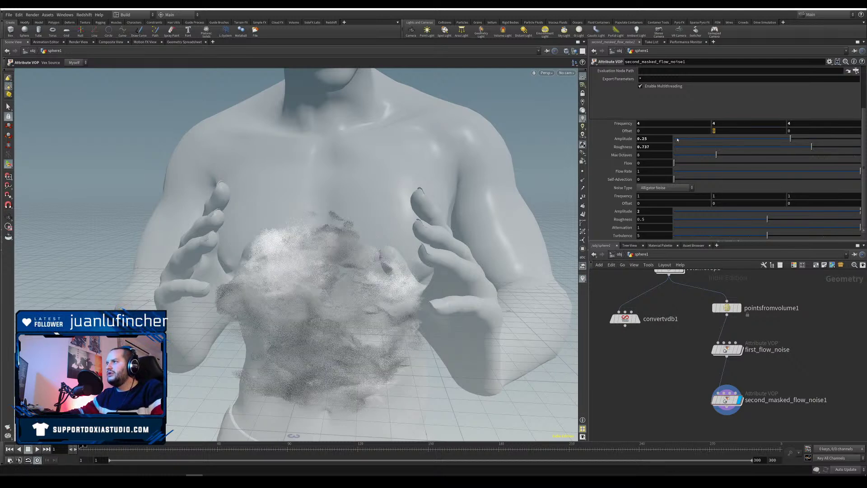
text(10)
key(Return)
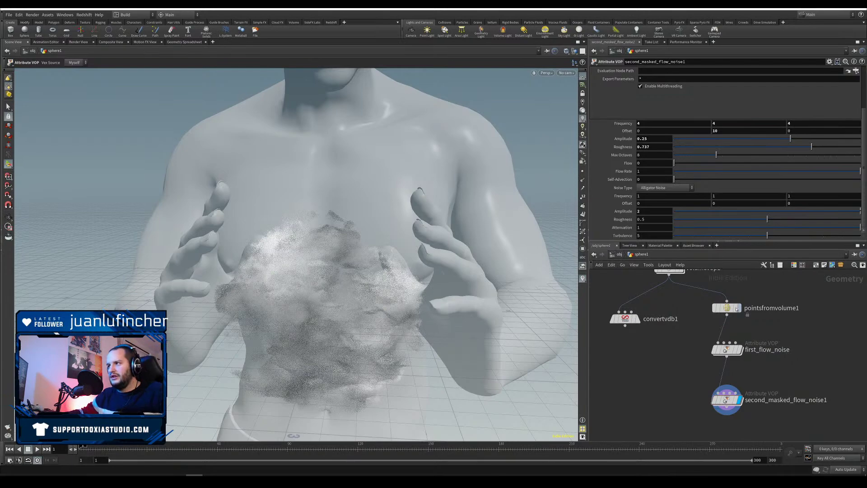
Step: Examine the first_flow_noise result and its parameters and return to second_masked_flow_noise1
click(728, 349)
alt+drag(330, 321, 361, 316)
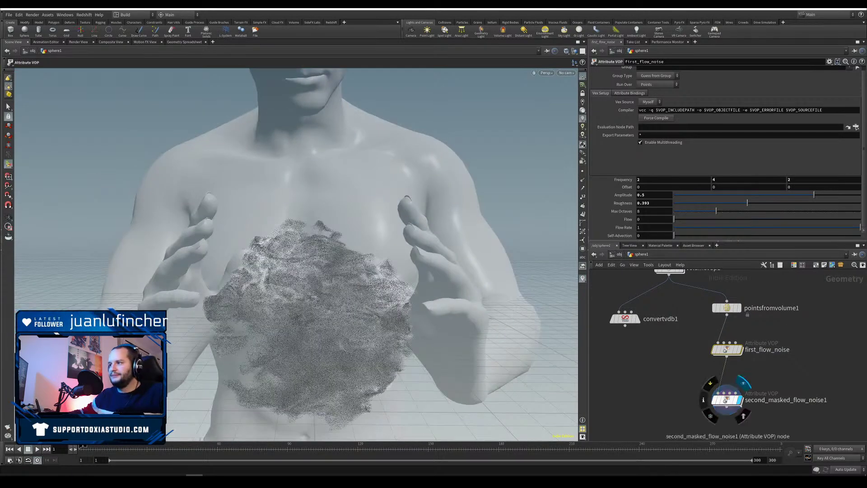
click(726, 399)
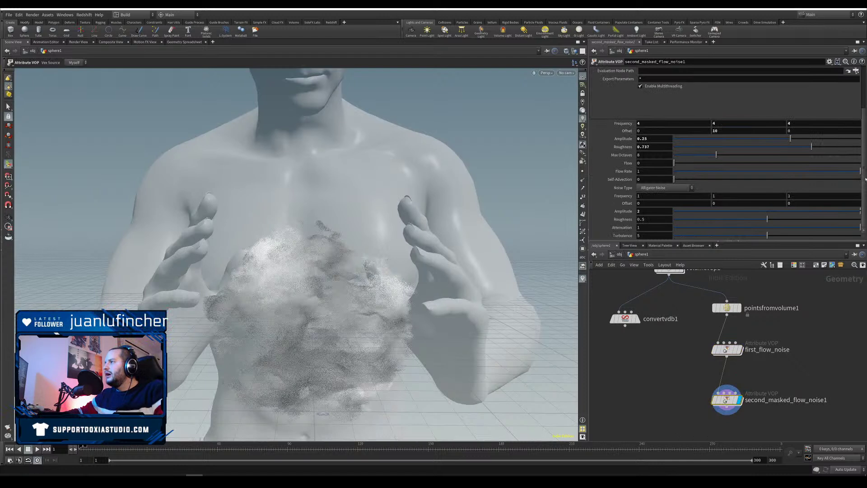
Step: Set the turbulent mask noise's Y Frequency to 6 on second_masked_flow_noise1
drag(648, 196, 631, 205)
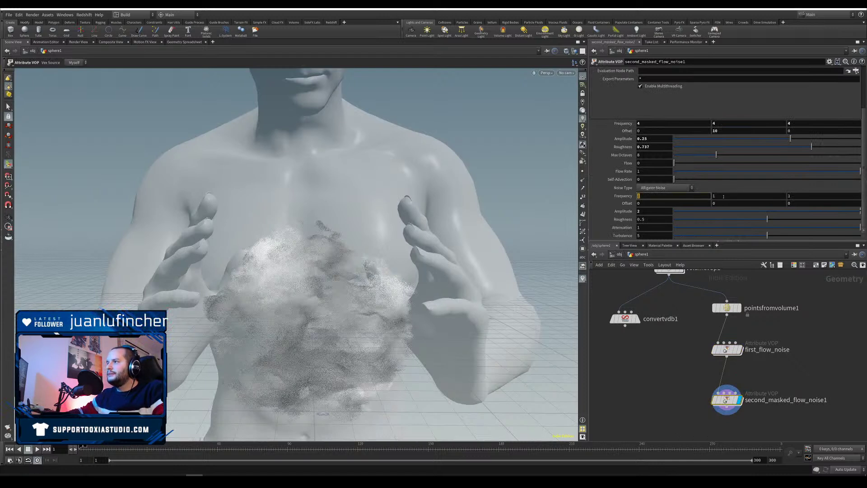
drag(723, 197, 697, 201)
text(6)
key(Return)
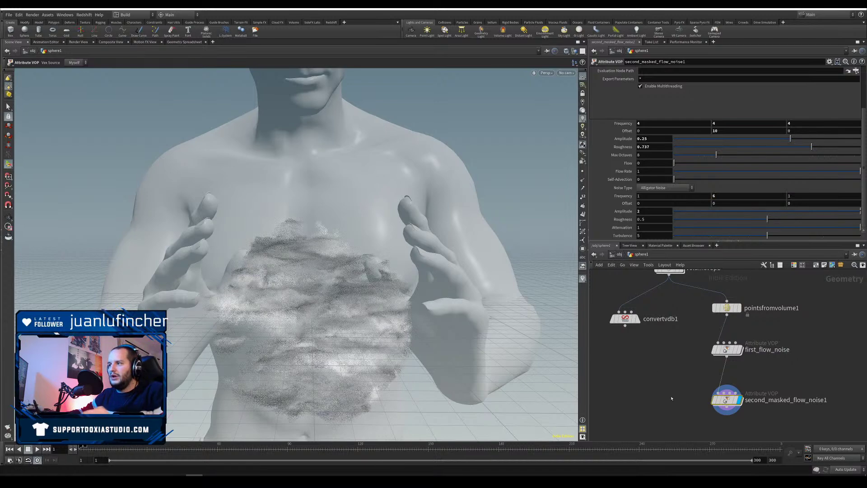
Step: View the layered cloud between the hands from a lower angle and save the scene
drag(316, 361, 419, 316)
key(Return)
key(ctrl+s)
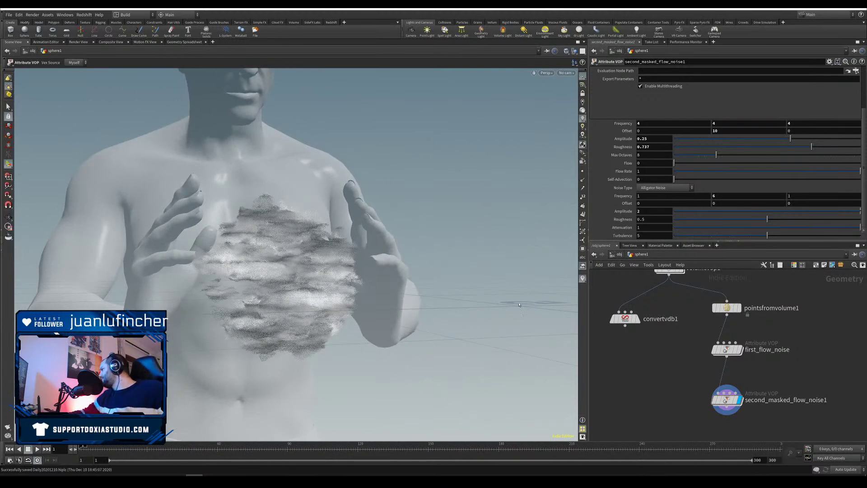
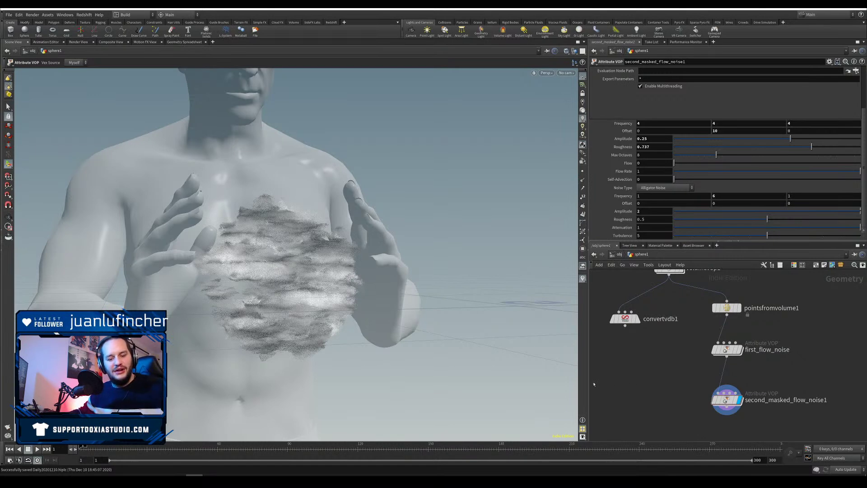
Step: Launch CPU-Z and dismiss its update notice to view the processor details
key(super)
text(cp)
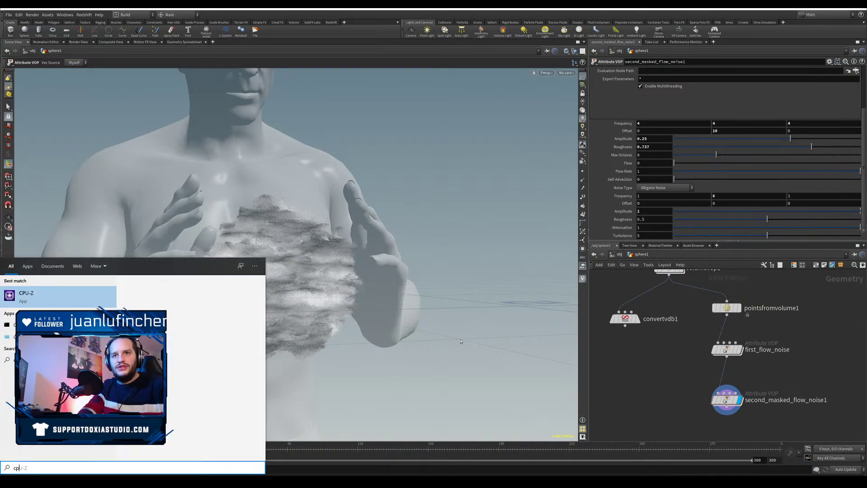
key(Return)
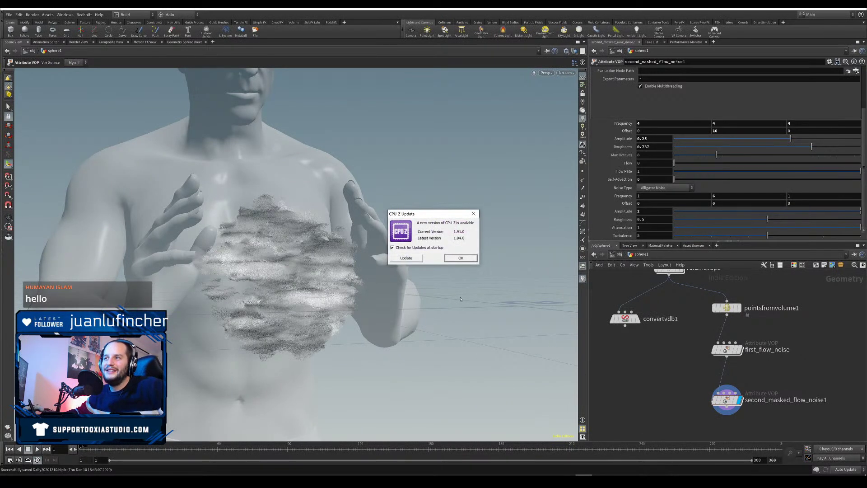
click(466, 260)
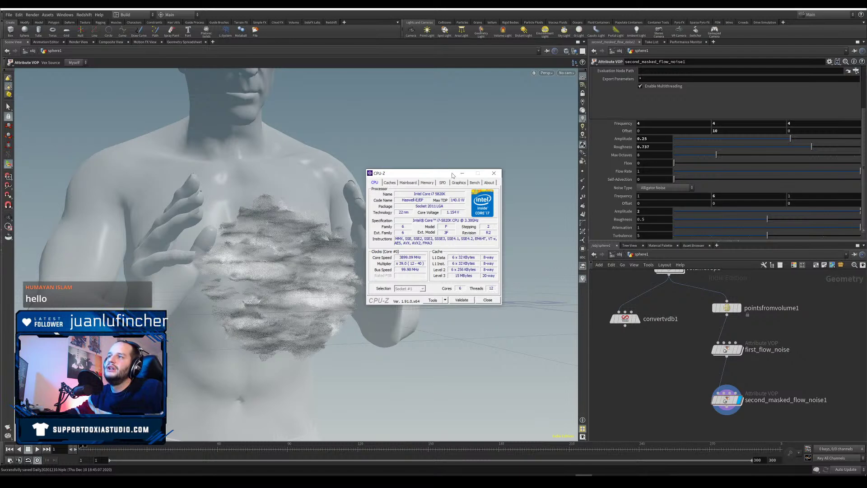
Step: Examine the graphics card details in CPU-Z and close it
drag(452, 175, 463, 176)
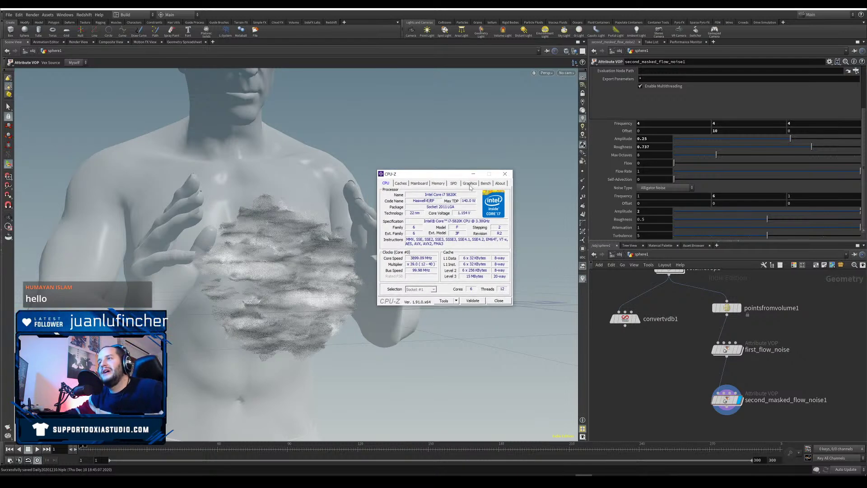
click(470, 183)
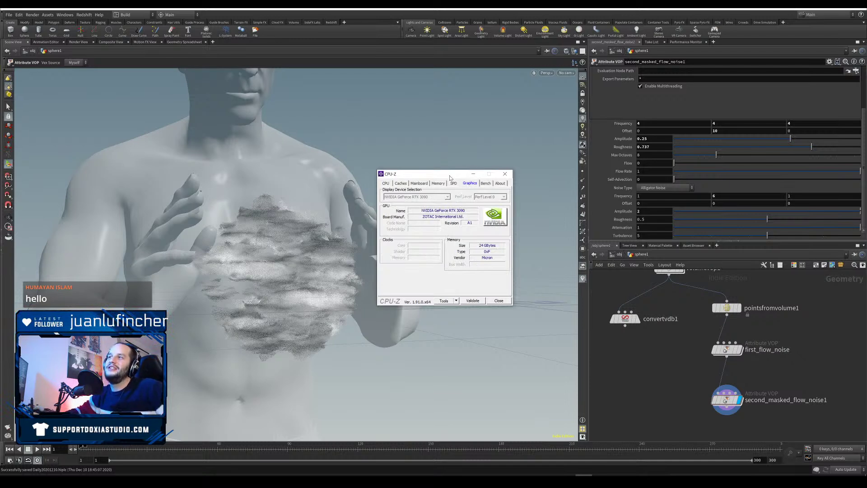
drag(480, 177, 522, 171)
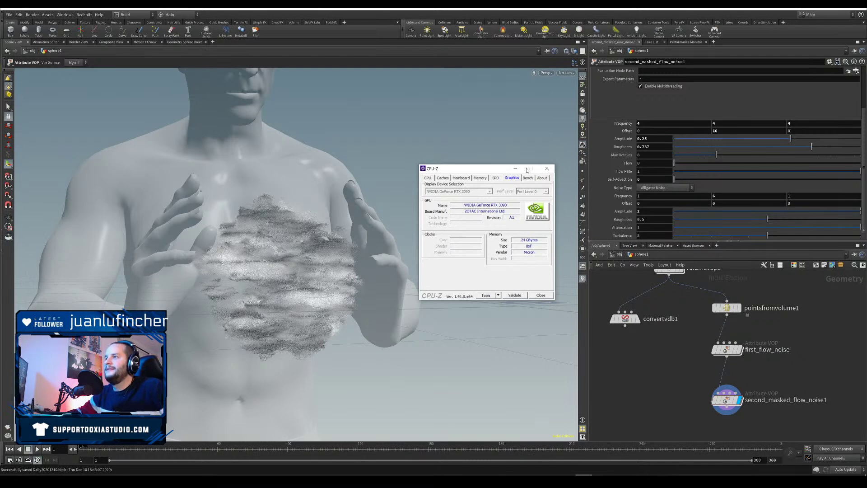
drag(492, 171, 506, 186)
click(561, 184)
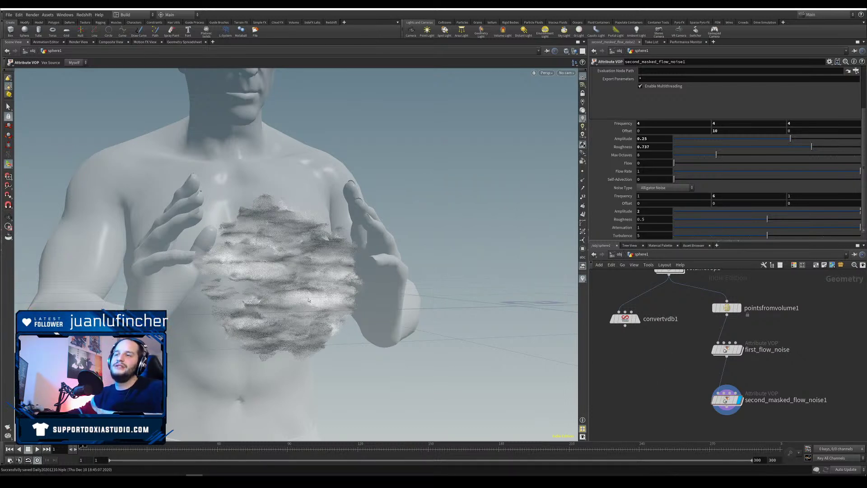
Step: Cut the wire from turbnoise1 to geometryvopoutput1 inside second_masked_flow_noise1 and return to the sphere1 network
key(Escape)
drag(322, 322, 325, 341)
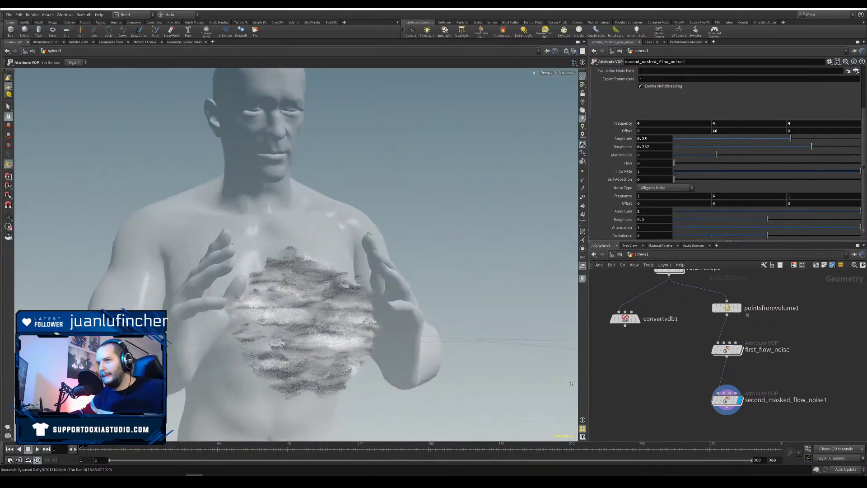
alt+drag(451, 341, 399, 338)
middle_drag(646, 379, 618, 310)
double_click(702, 334)
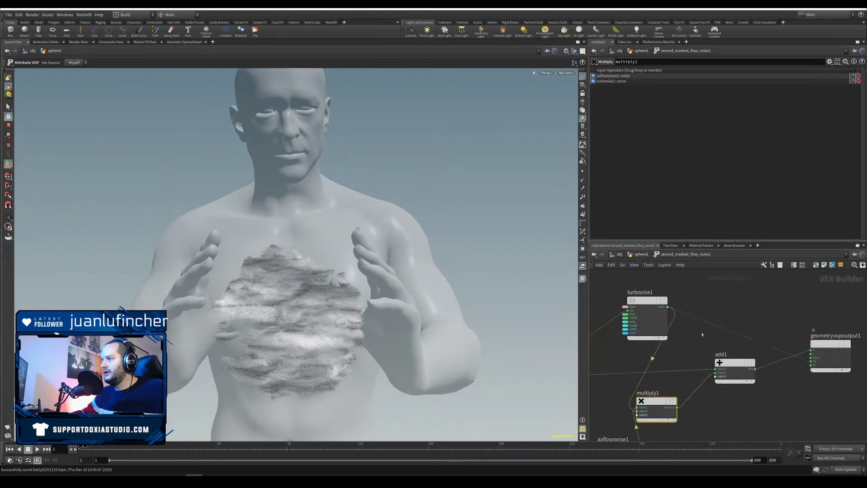
key(y)
drag(766, 328, 745, 340)
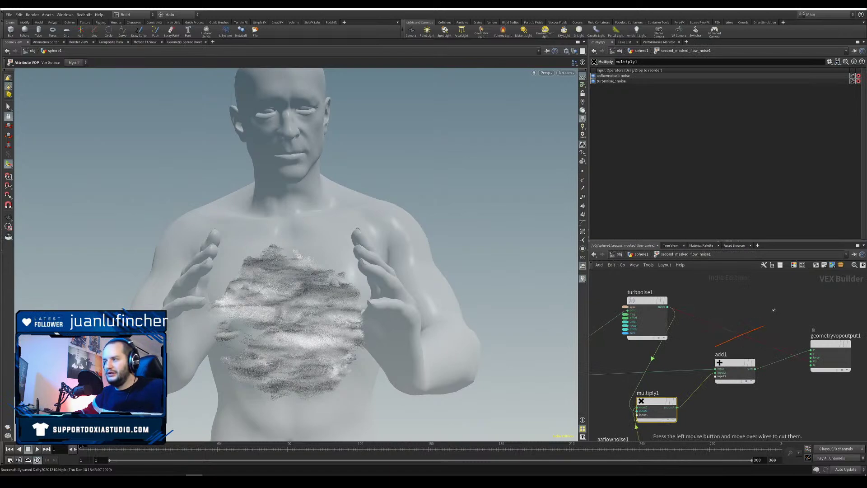
key(u)
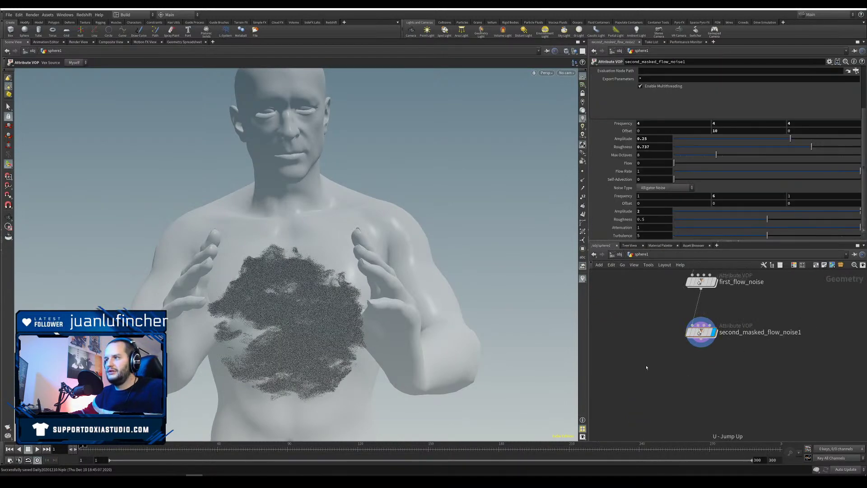
Step: Set the frequency of the first_flow_noise node to 1, 2 and 1 on its three axes
alt+drag(311, 307, 309, 333)
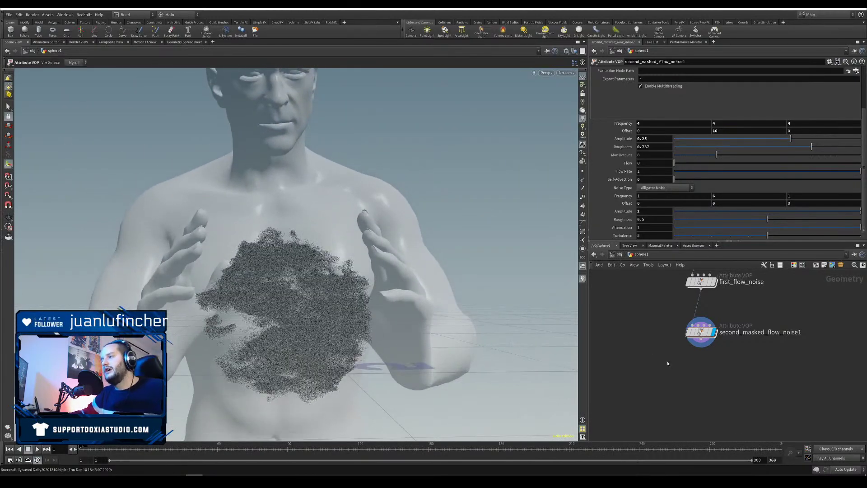
middle_drag(636, 344, 617, 407)
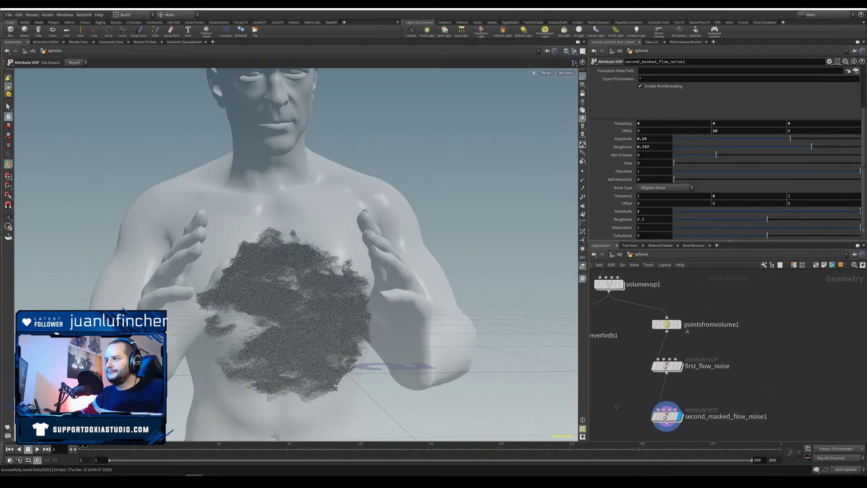
click(666, 365)
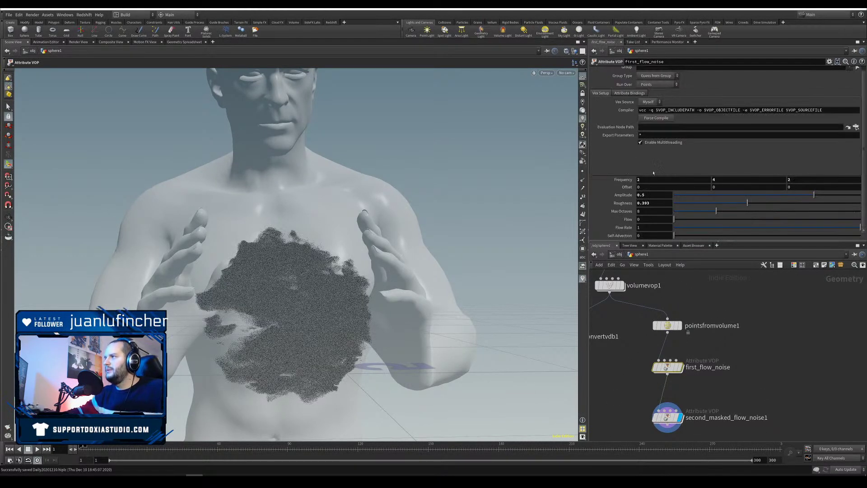
click(645, 179)
key(Return)
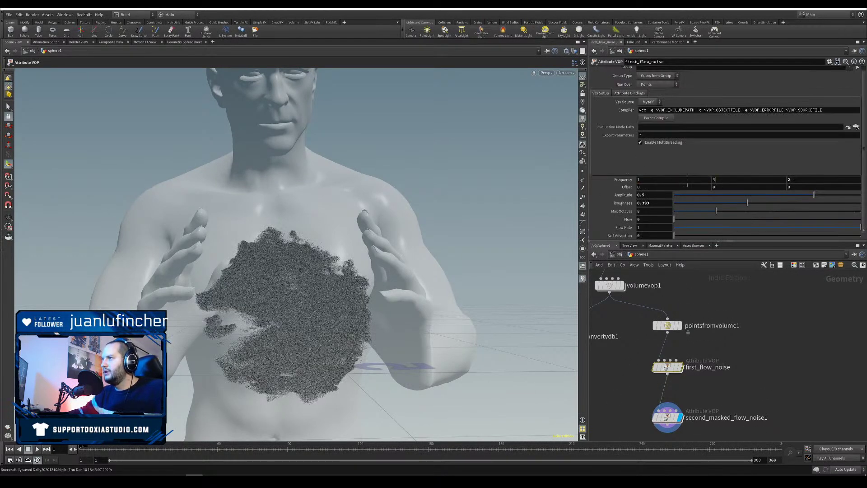
click(776, 180)
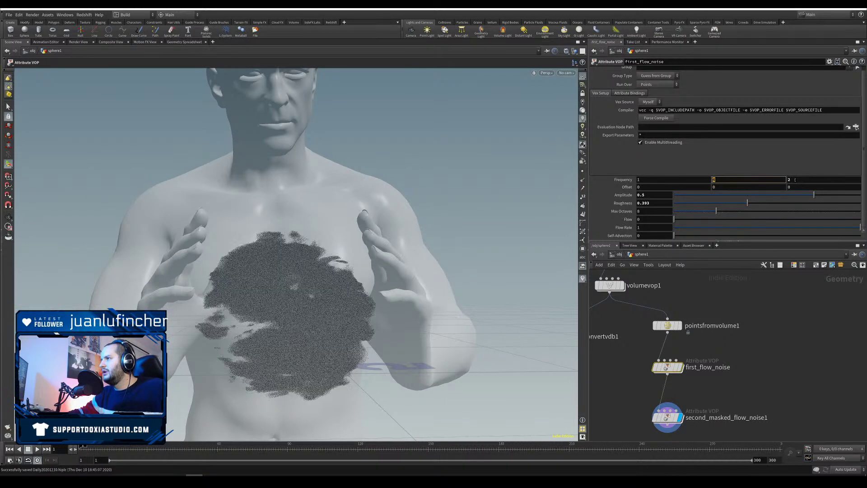
text(2)
click(794, 180)
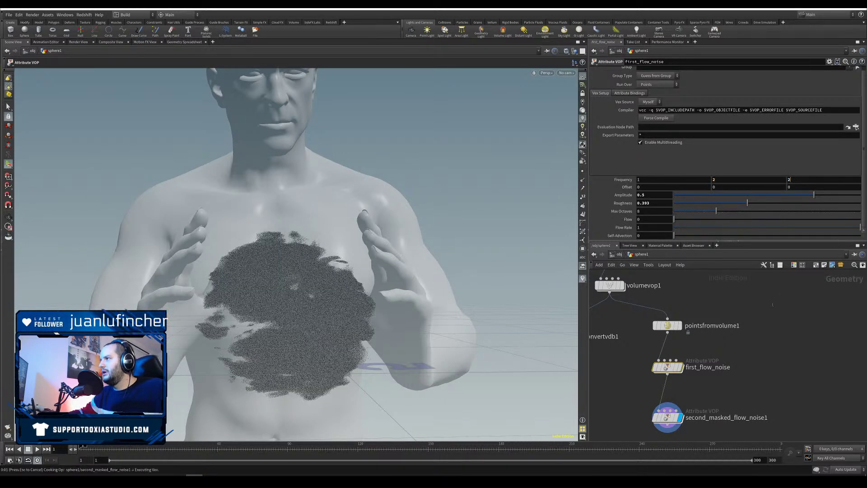
text(1)
key(Return)
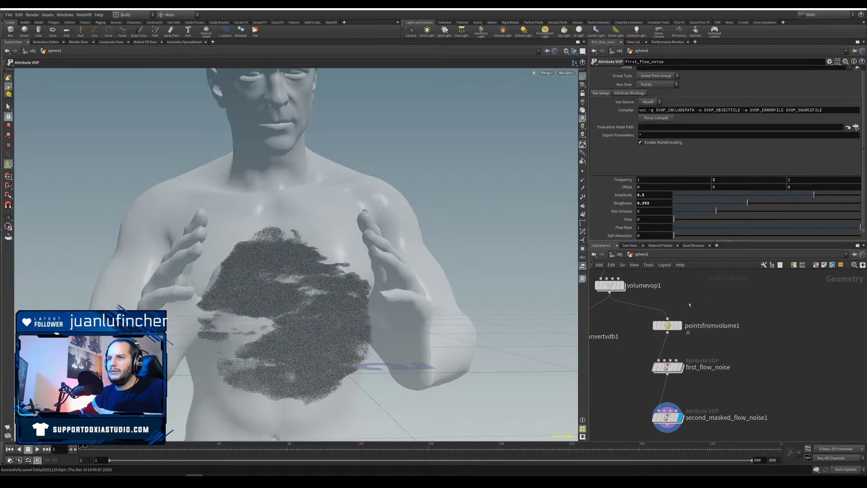
Step: Raise the first_flow_noise amplitude to 0.8 and save the scene
alt+drag(289, 373, 273, 362)
alt+middle_drag(273, 362, 234, 274)
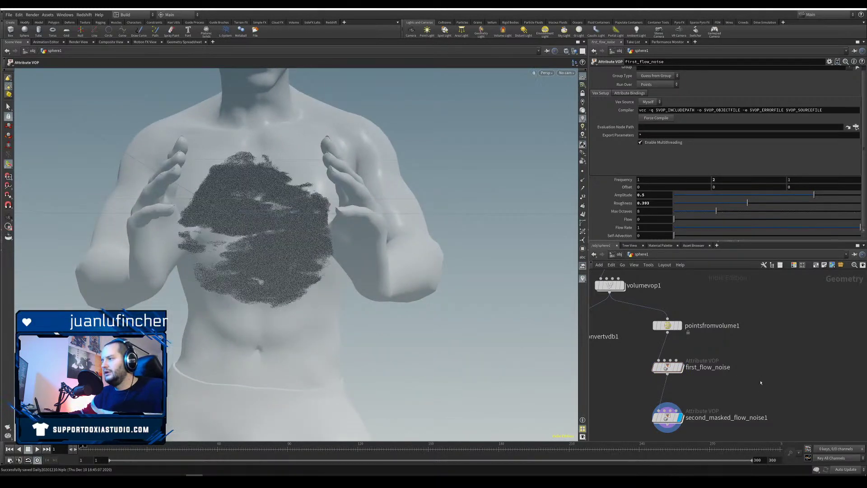
middle_drag(760, 382, 794, 294)
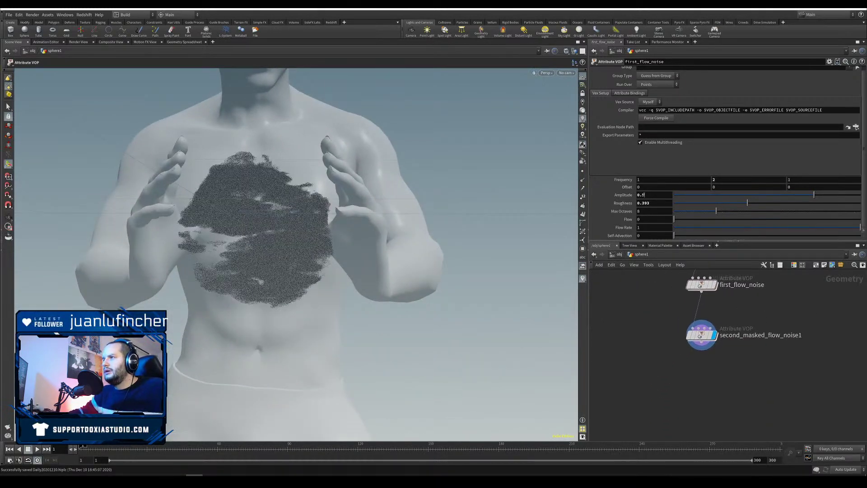
click(643, 194)
key(Return)
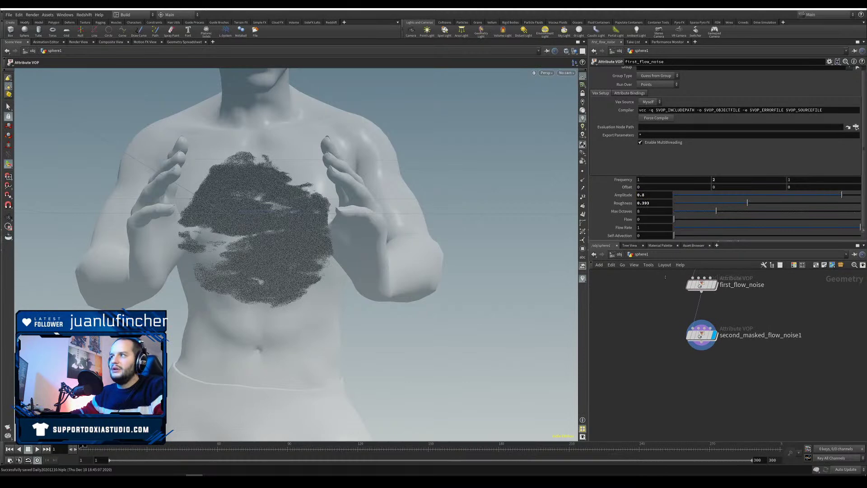
key(ctrl+s)
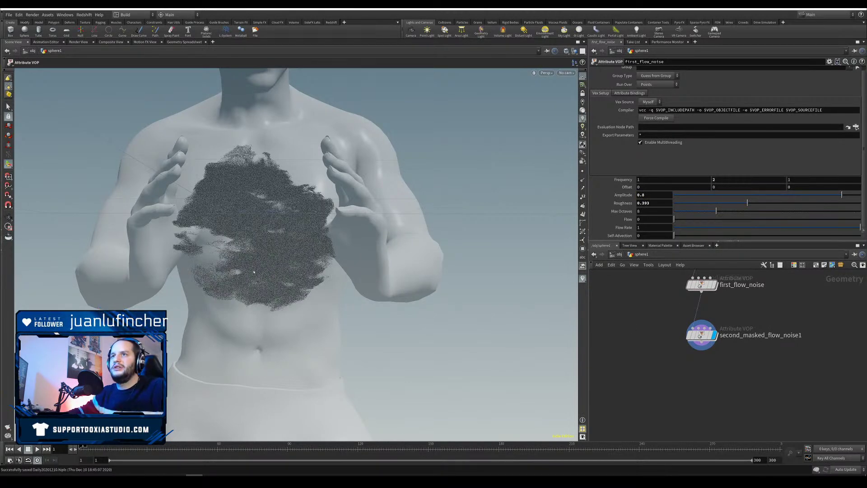
Step: Bypass second_masked_flow_noise1 briefly to compare the cloud with and without it, re-enable it and save the scene
alt+middle_drag(254, 272, 292, 316)
alt+drag(292, 315, 311, 289)
click(703, 338)
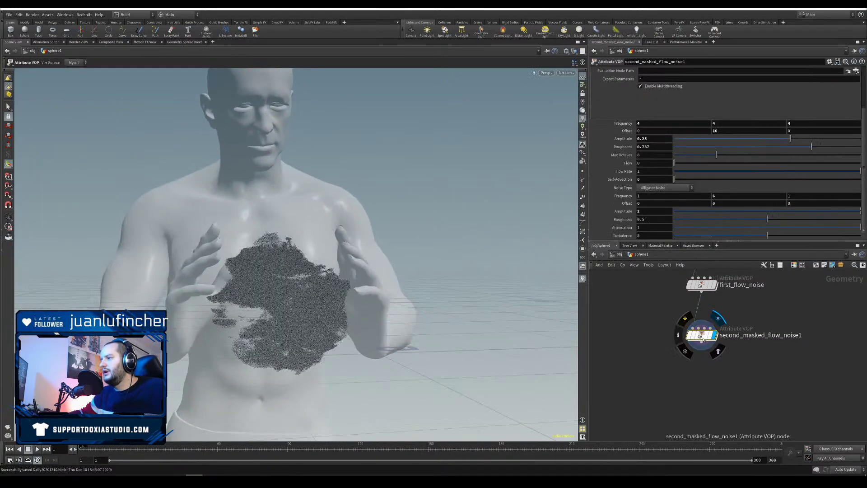
click(686, 319)
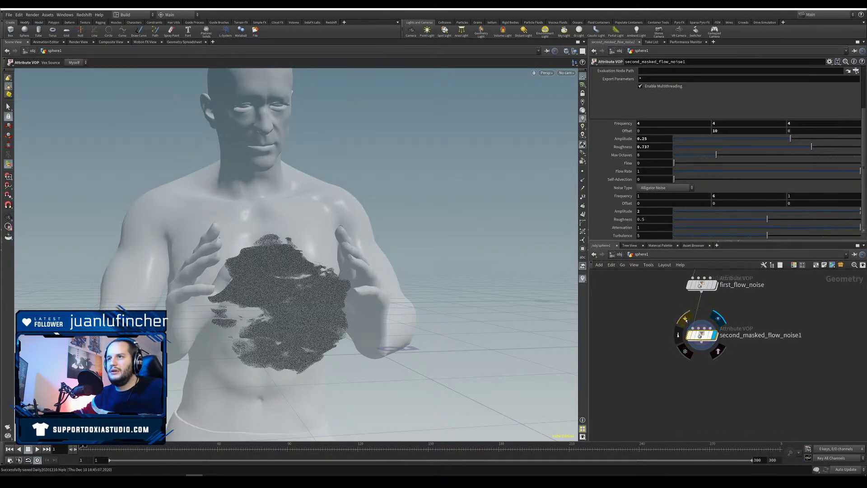
click(685, 318)
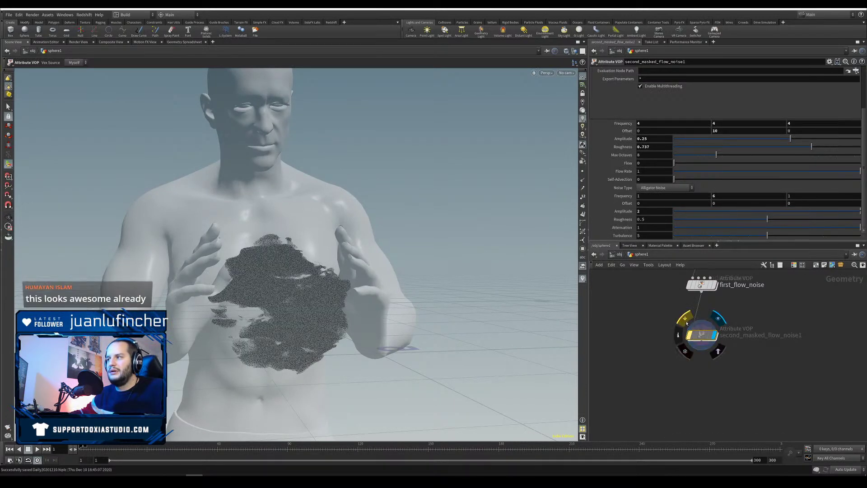
key(ctrl+s)
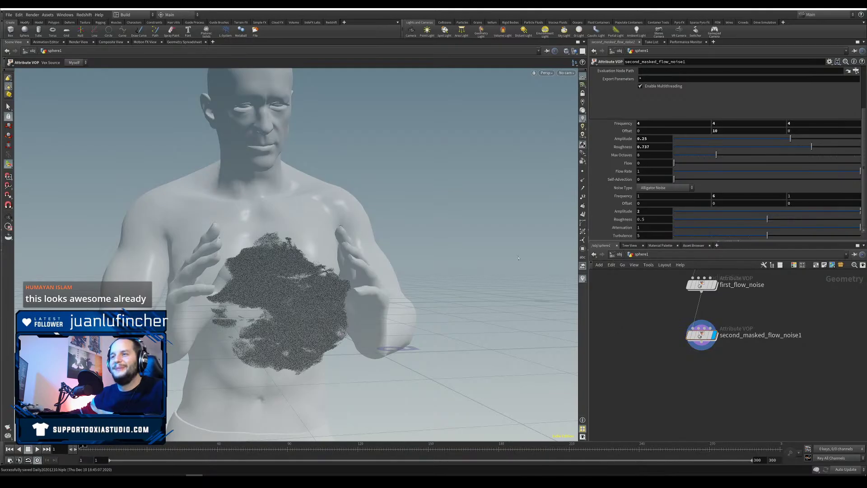
Step: Add a Volume Rasterize Points node connected to the output of second_masked_flow_noise1
alt+right_drag(253, 294, 289, 341)
alt+middle_drag(289, 341, 346, 298)
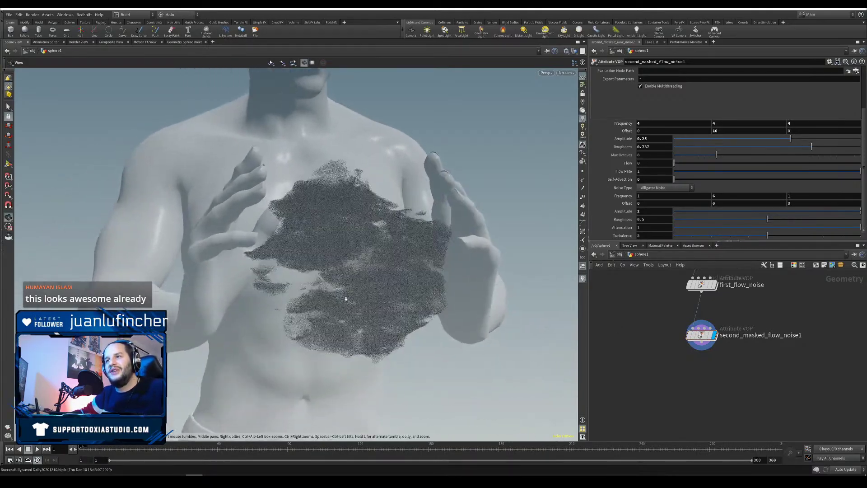
alt+drag(346, 298, 358, 323)
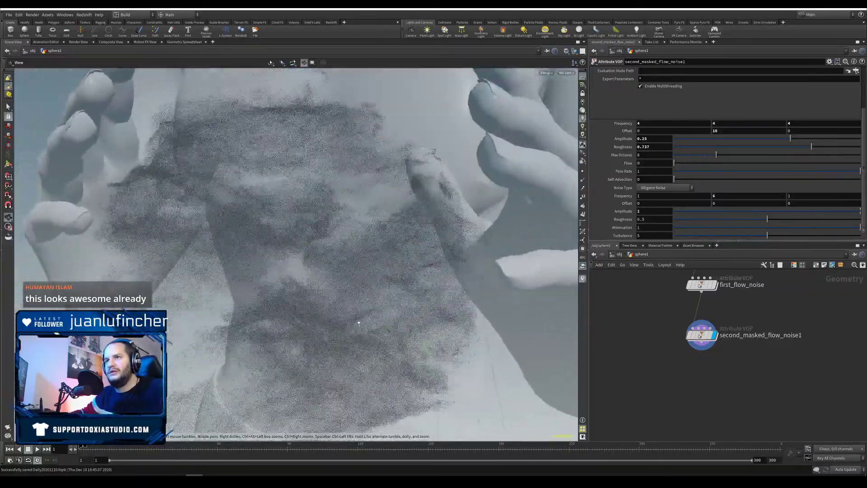
right_drag(359, 323, 295, 318)
middle_drag(296, 318, 271, 277)
drag(701, 342, 679, 384)
text(raste)
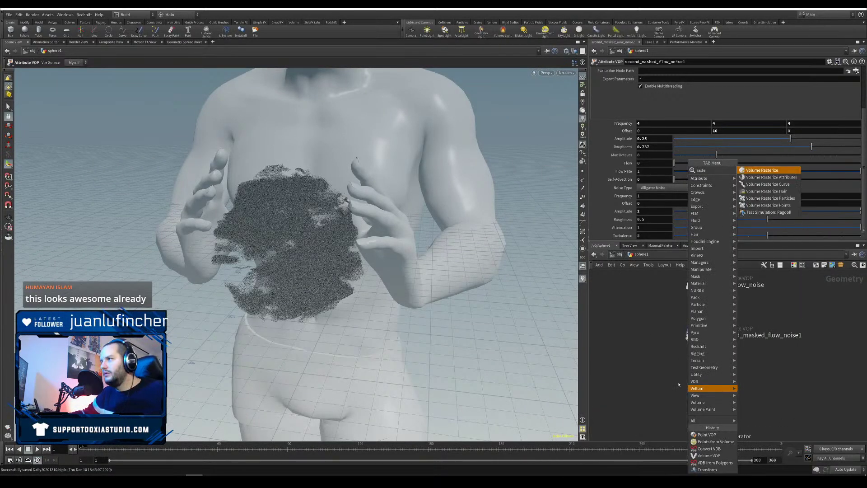
text(r)
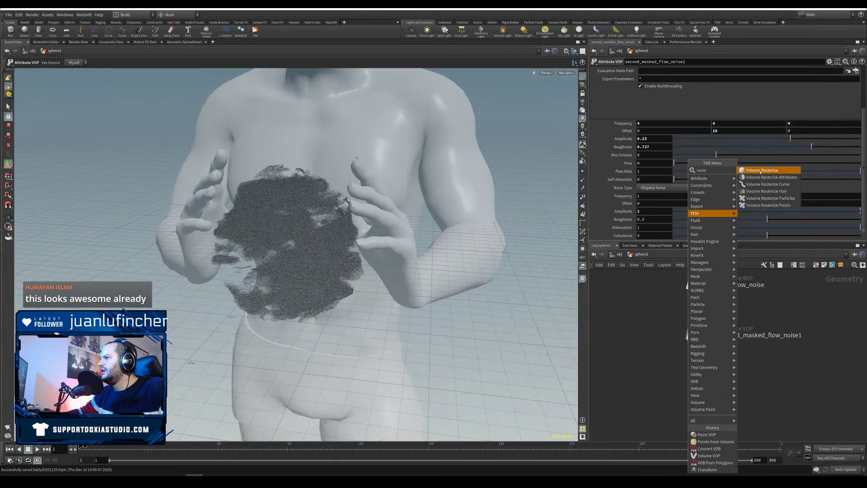
click(772, 206)
click(691, 391)
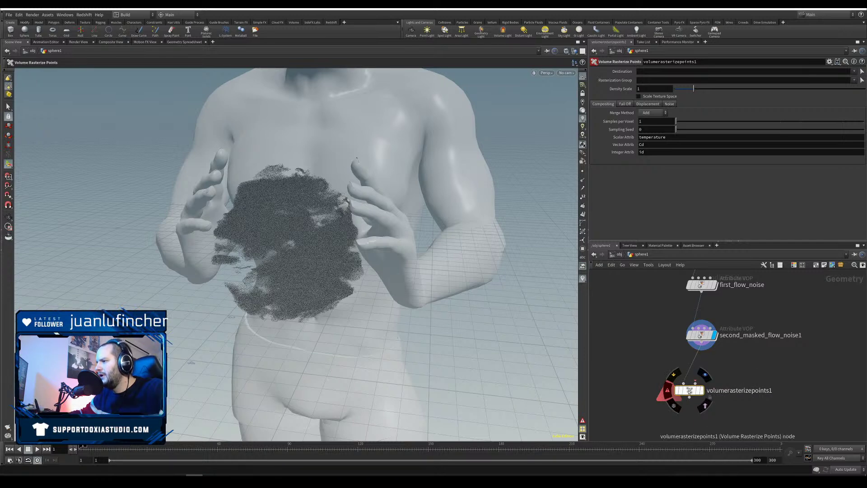
Step: Cut the wire between second_masked_flow_noise1 and the Volume Rasterize Points node and look over its destination options
key(y)
drag(711, 358, 643, 355)
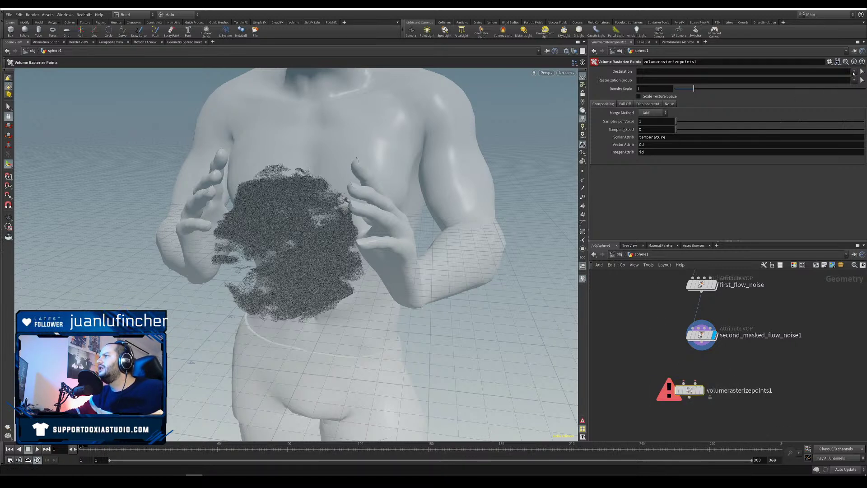
click(854, 71)
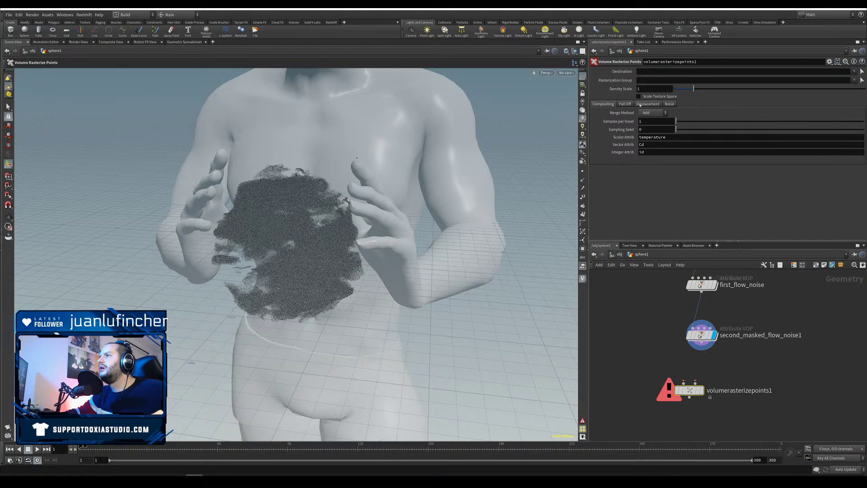
click(640, 105)
click(613, 105)
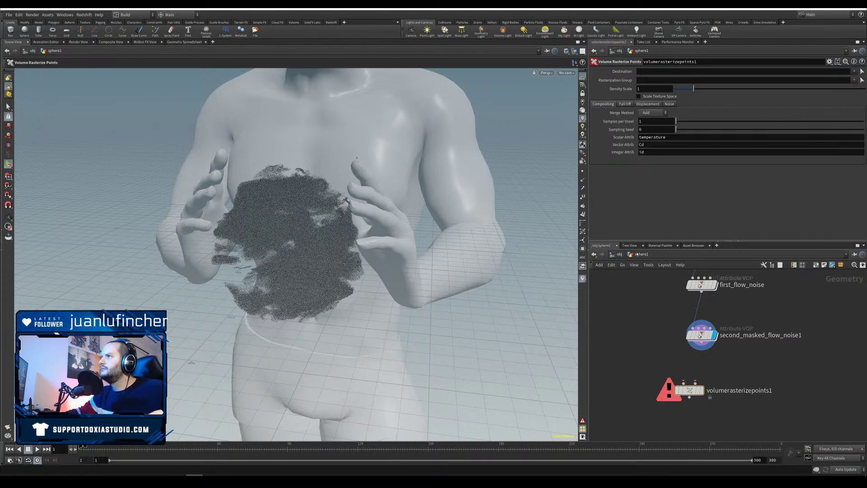
Step: Add an unconnected Volume Rasterize Particles node beside the Volume Rasterize Points node and look over its coverage settings
key(Tab)
text(volras)
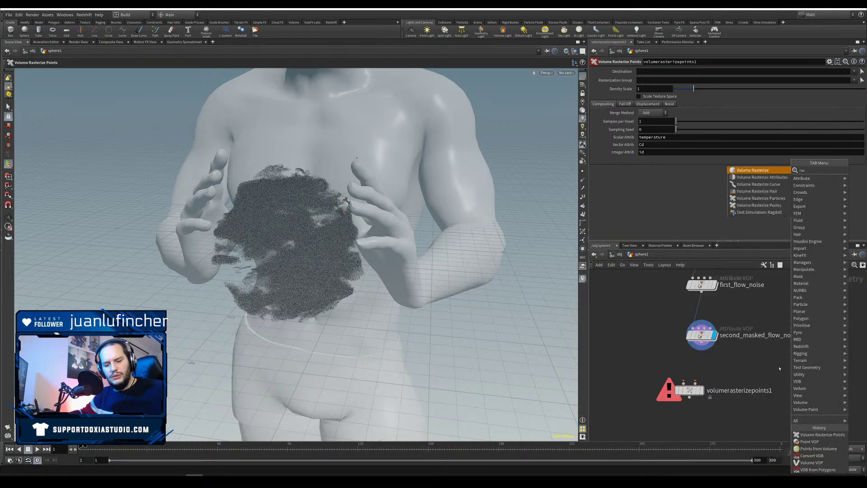
click(767, 199)
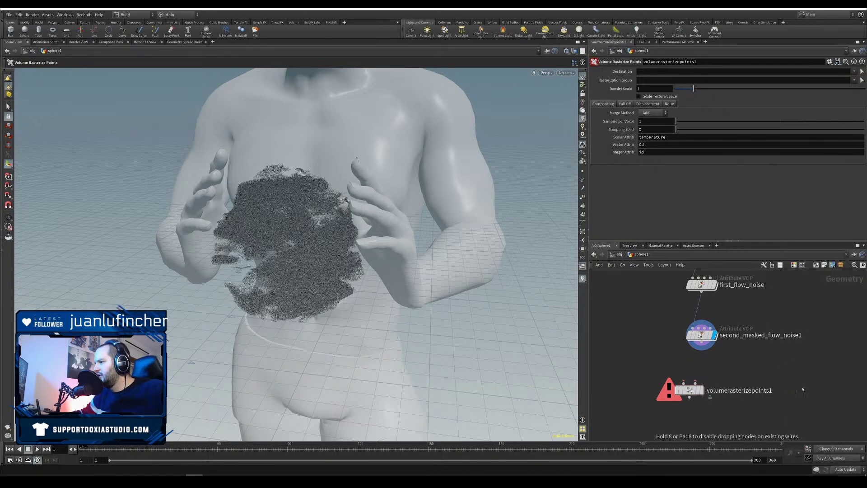
click(795, 388)
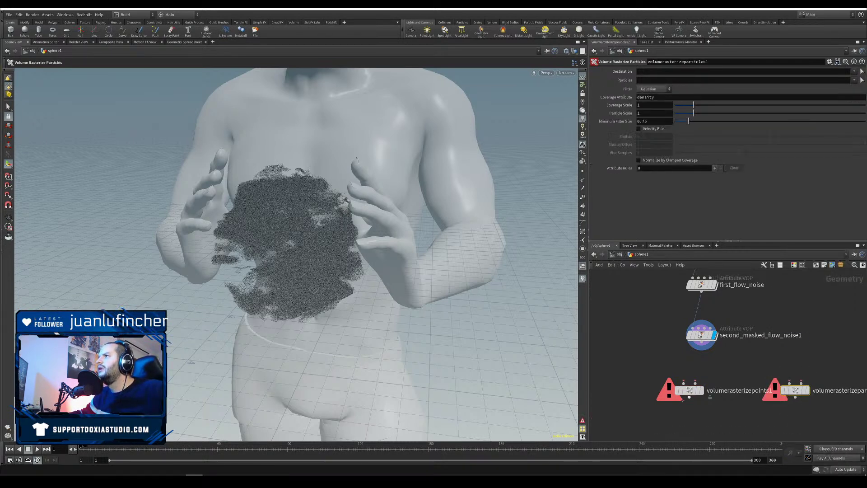
drag(685, 391, 654, 391)
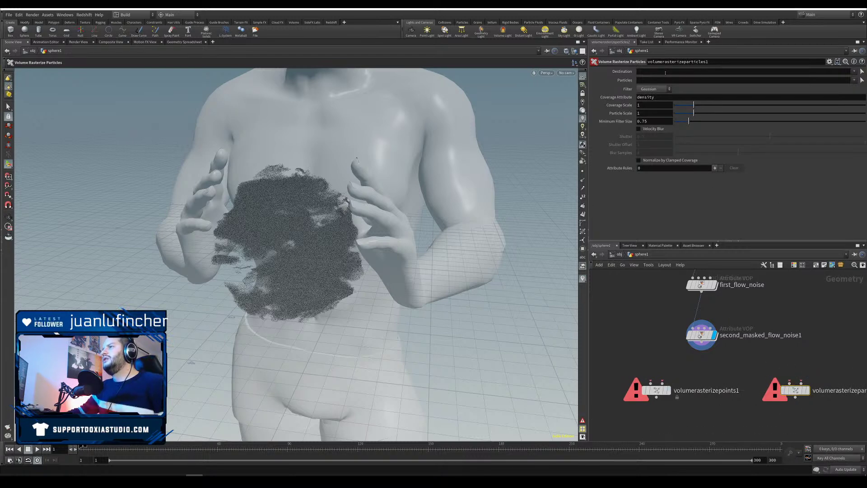
click(655, 105)
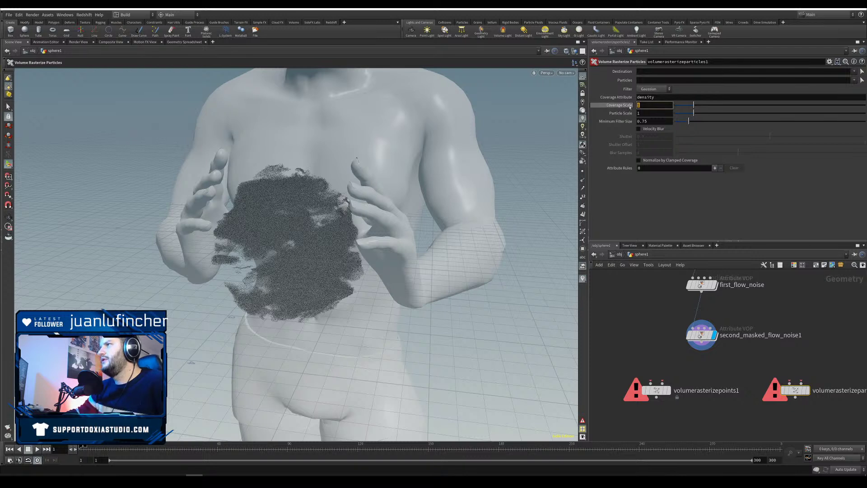
click(627, 294)
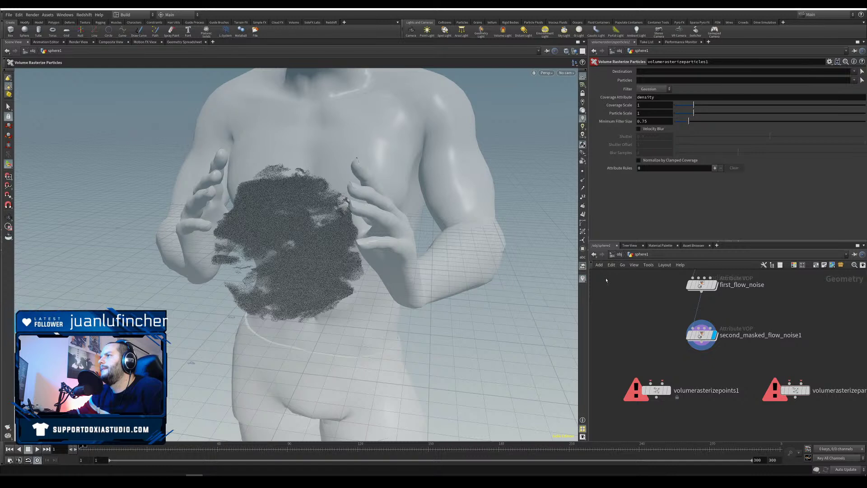
Step: Place the Volume Rasterize Particles node under second_masked_flow_noise1 and move the Volume Rasterize Points node aside
drag(811, 396, 732, 381)
drag(671, 391, 865, 392)
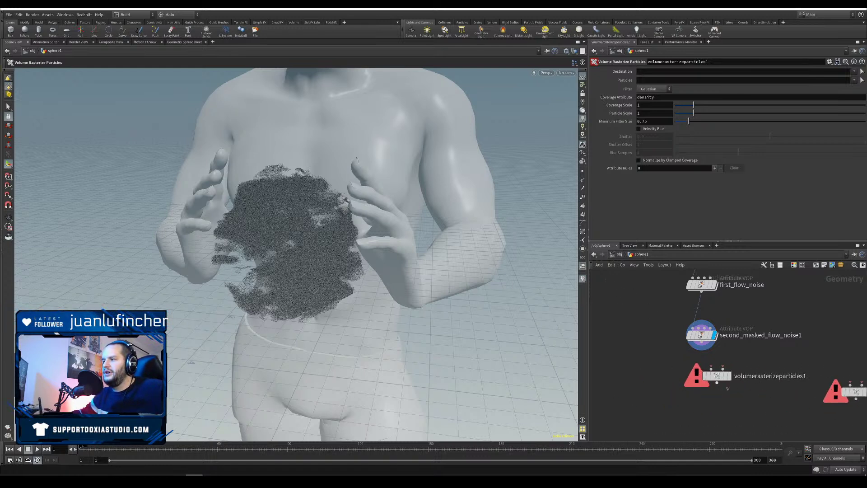
drag(717, 376, 686, 386)
middle_drag(658, 352, 727, 343)
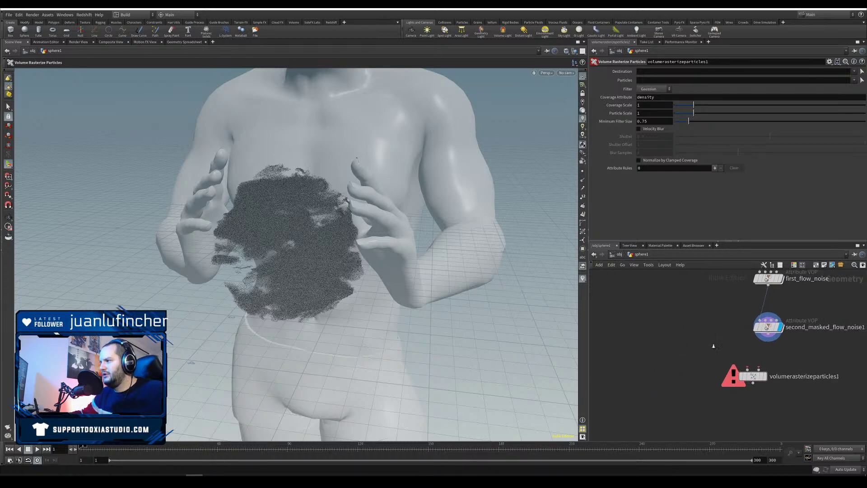
Step: Wire the VDB from Polygons output into the first input of the Volume Rasterize Particles node
scroll(726, 342, down, 3)
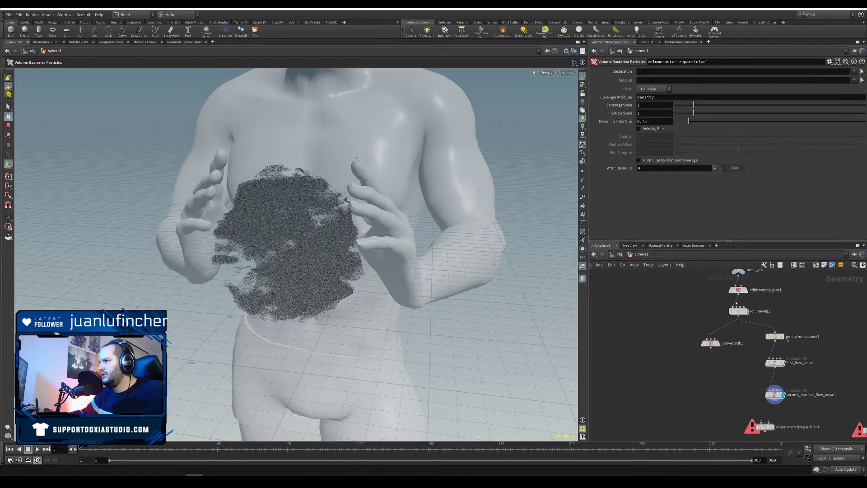
click(738, 315)
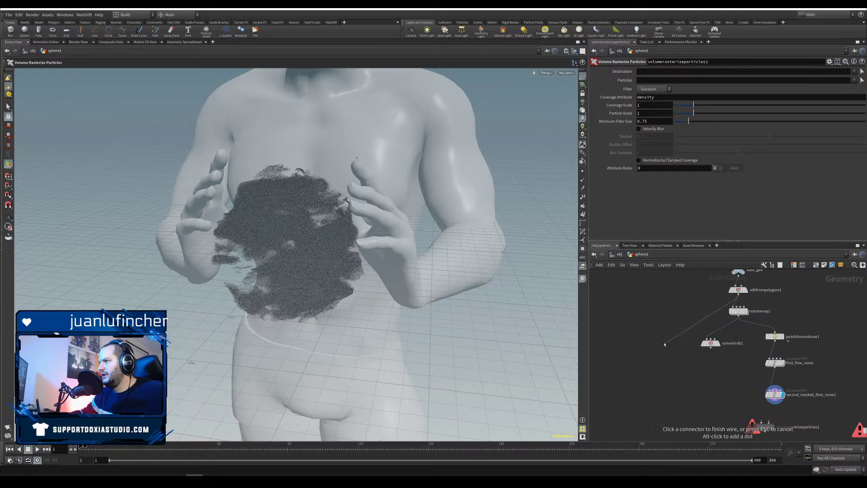
middle_drag(664, 344, 682, 286)
click(785, 365)
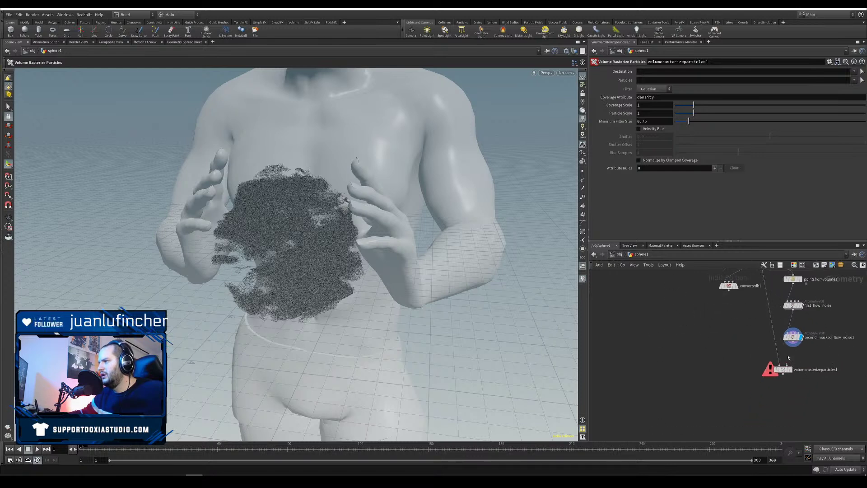
mouse_move(788, 374)
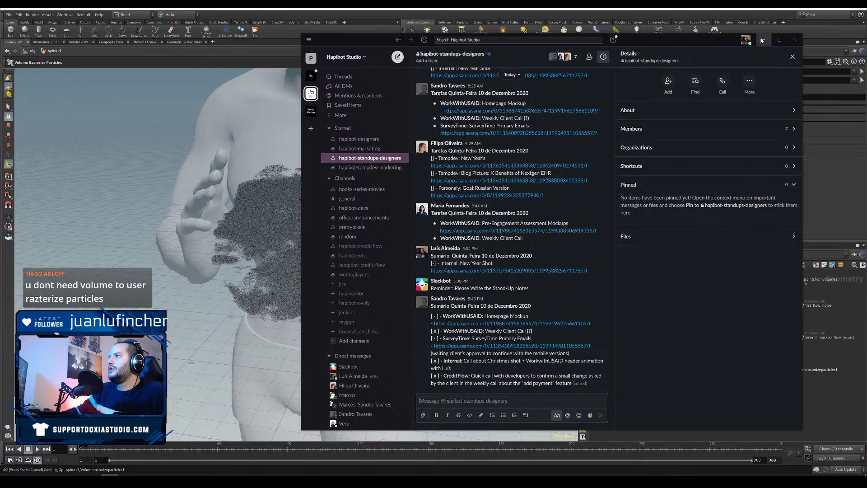
Step: Minimize the chat window, interrupt the cook, and delete the Volume Rasterize Particles and Volume Rasterize Points nodes
click(762, 40)
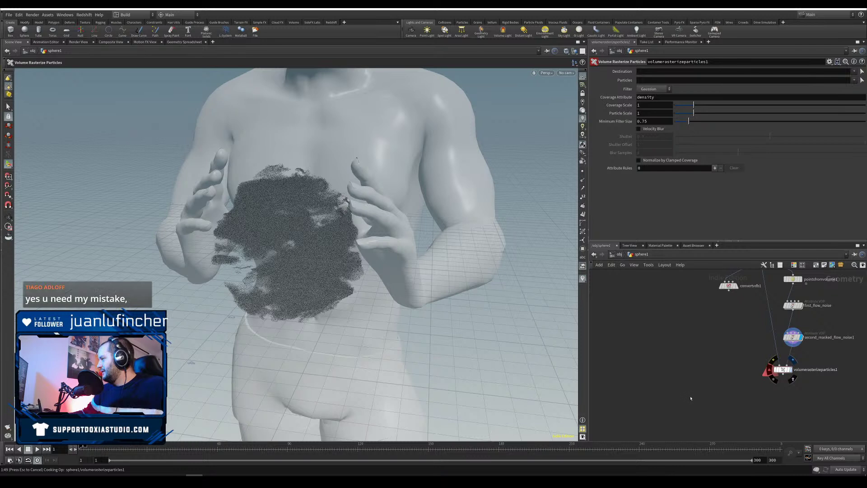
key(Escape)
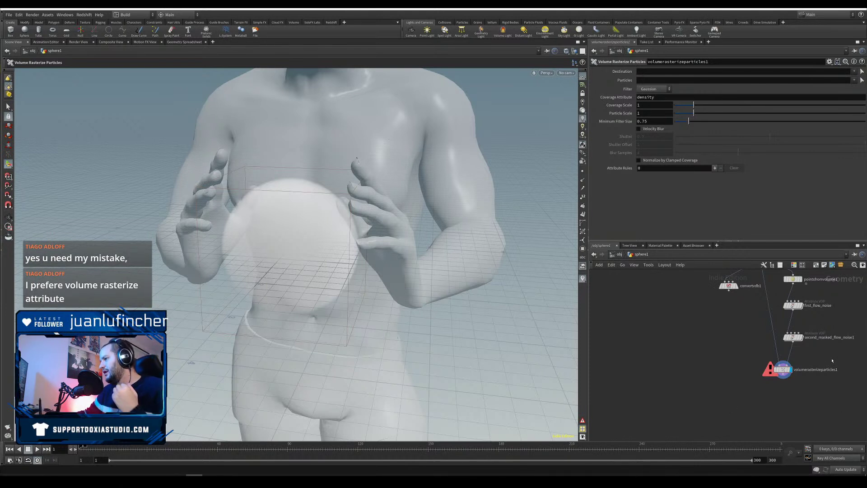
key(Delete)
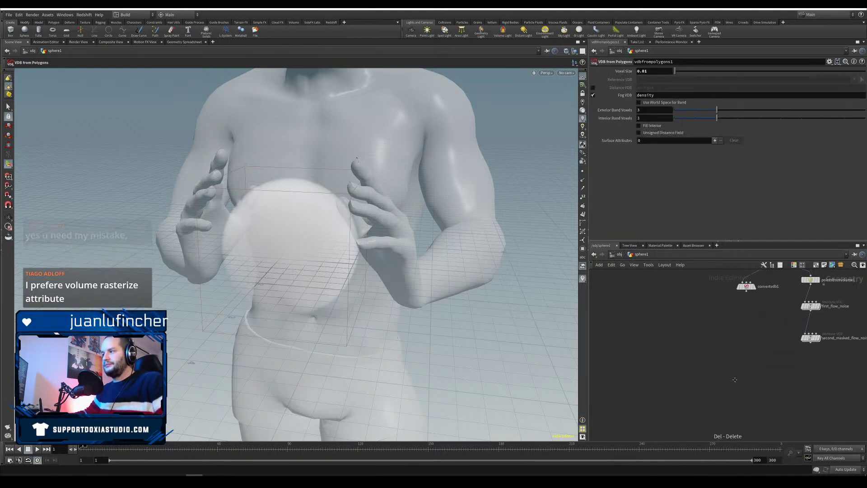
key(ctrl+z)
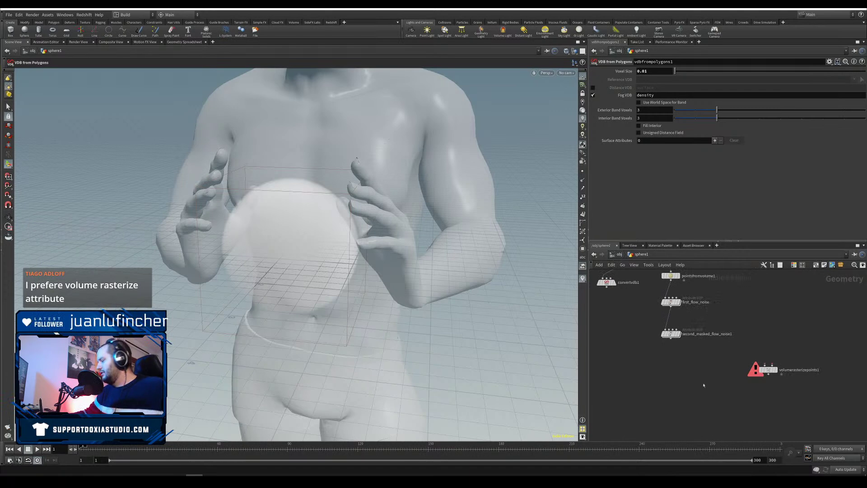
drag(707, 394, 825, 364)
key(Delete)
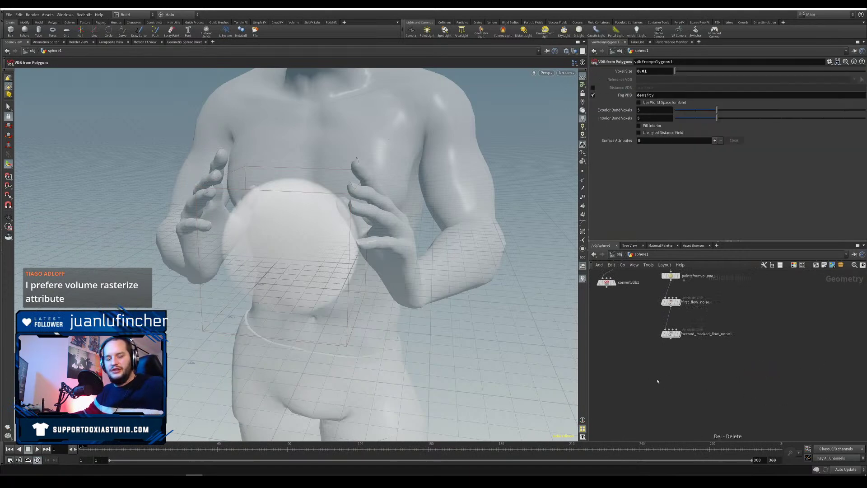
Step: Add a Volume Rasterize Attributes node below second_masked_flow_noise1 and save the scene
key(Tab)
text(raster)
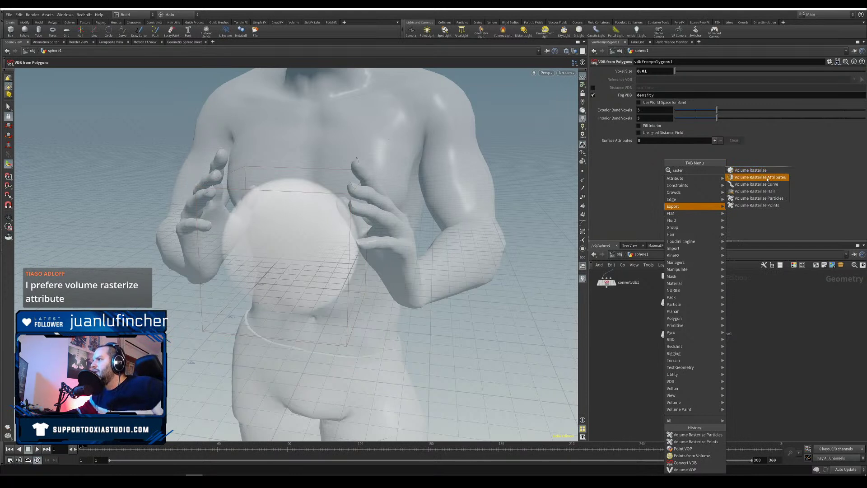
click(760, 177)
click(670, 361)
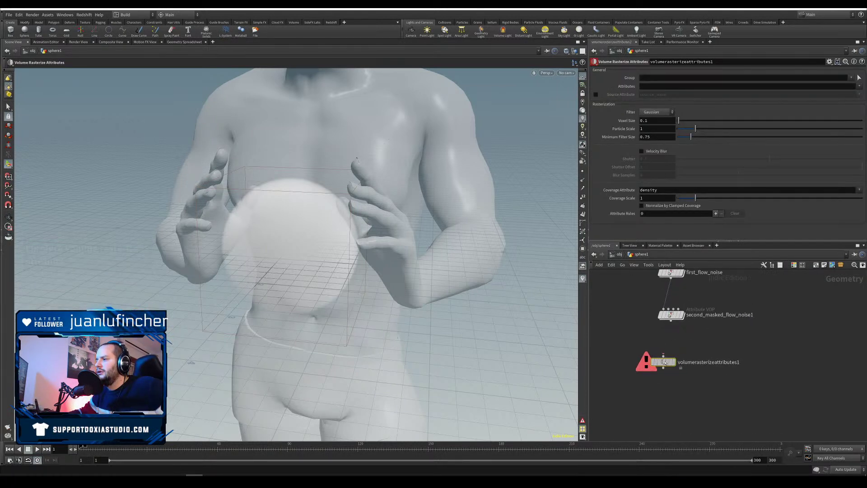
scroll(663, 363, up, 4)
scroll(695, 340, up, 1)
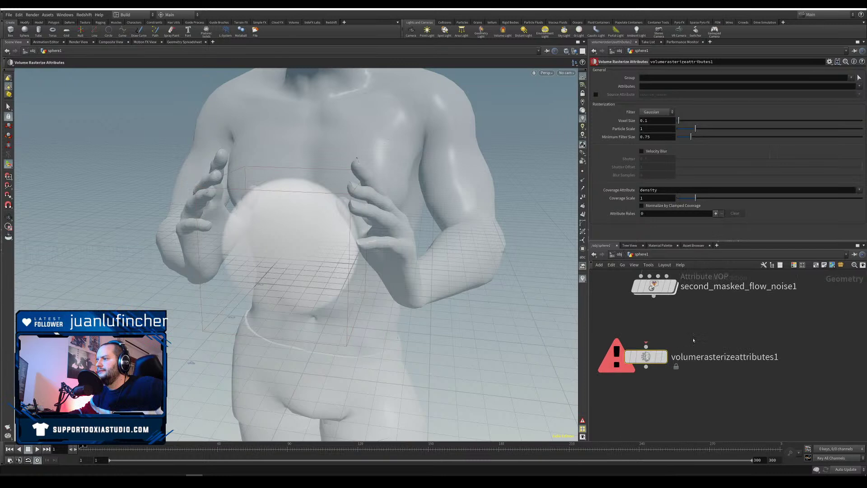
middle_drag(695, 340, 744, 380)
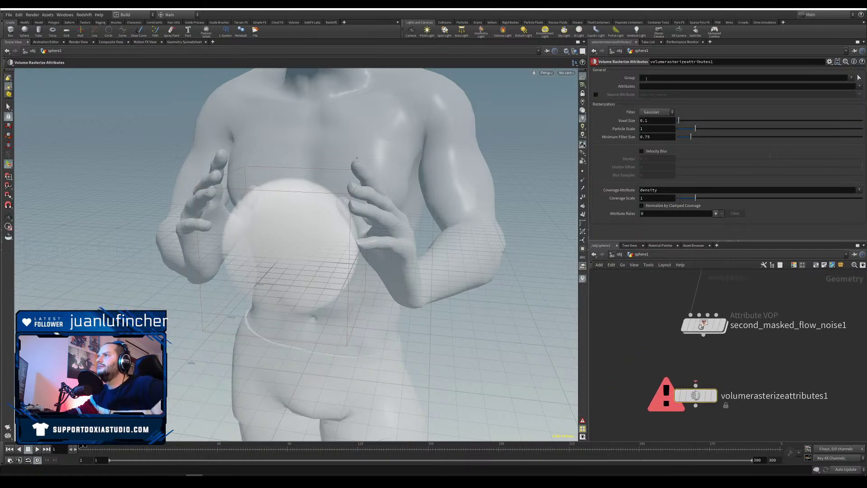
key(ctrl+s)
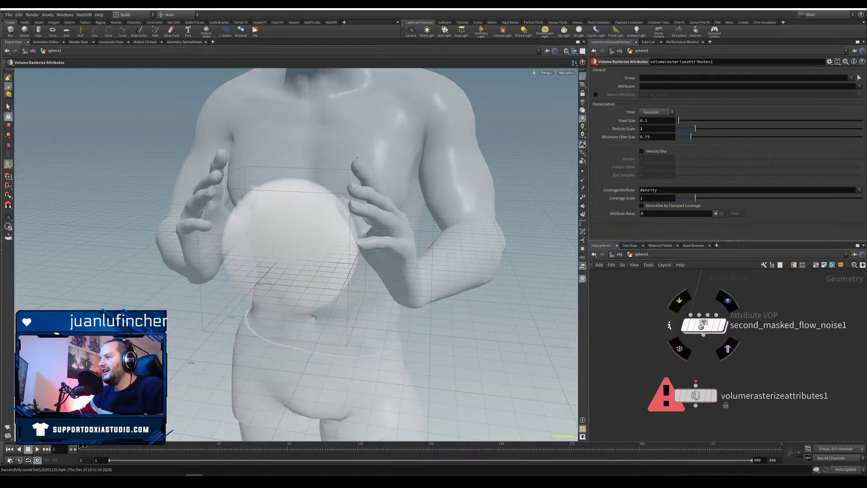
Step: Set the Point Separation of pointsfromvolume1 to 0.02
click(668, 325)
click(618, 321)
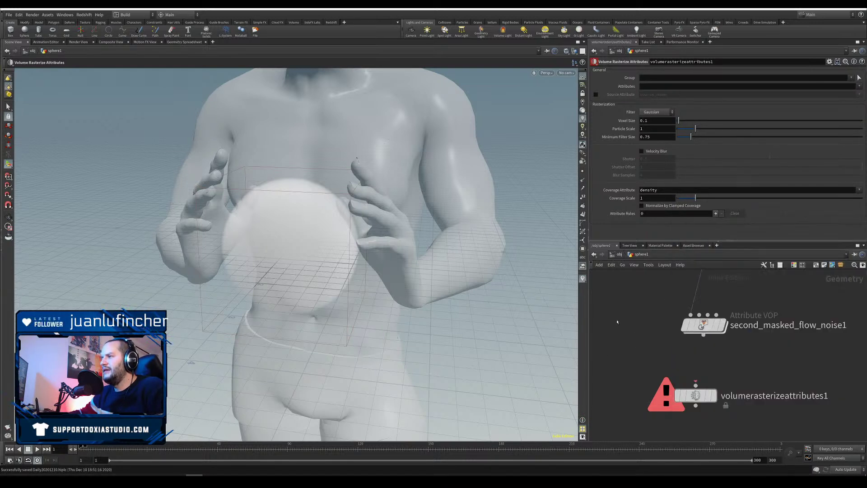
middle_drag(618, 322, 602, 404)
middle_drag(646, 344, 648, 410)
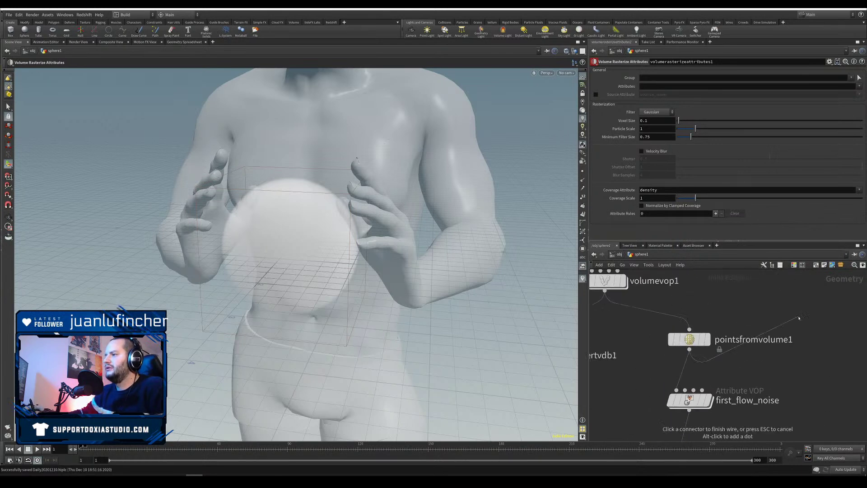
click(689, 339)
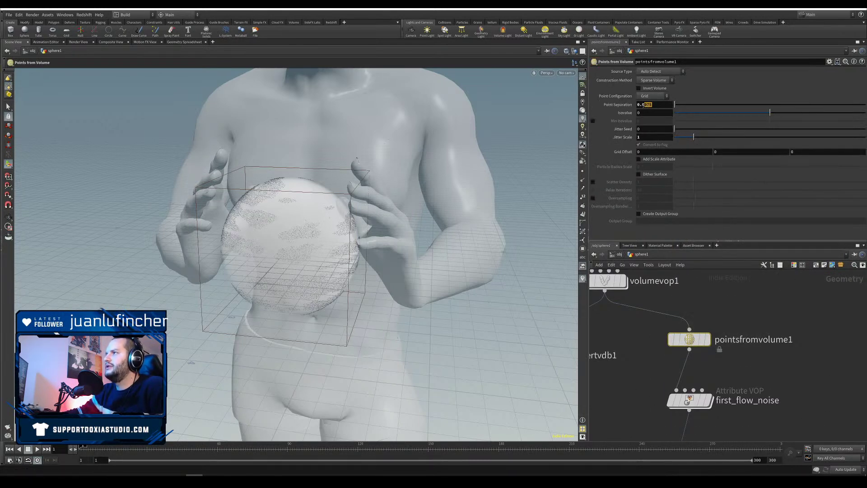
text(2)
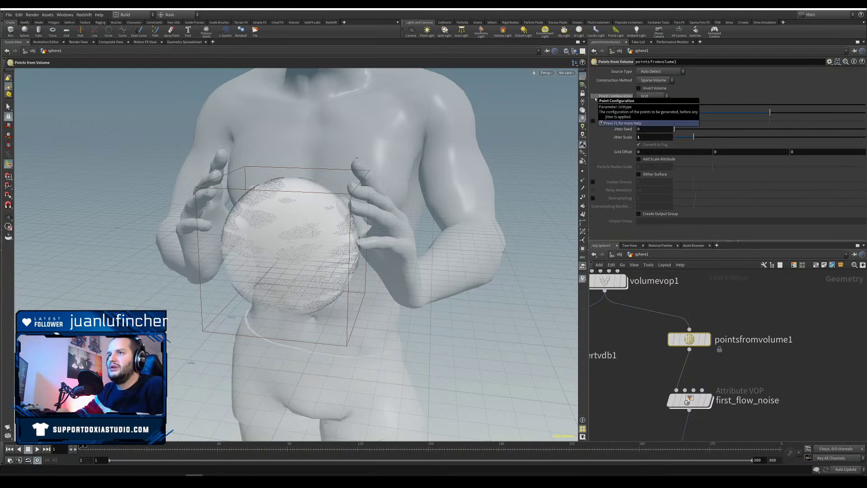
key(Return)
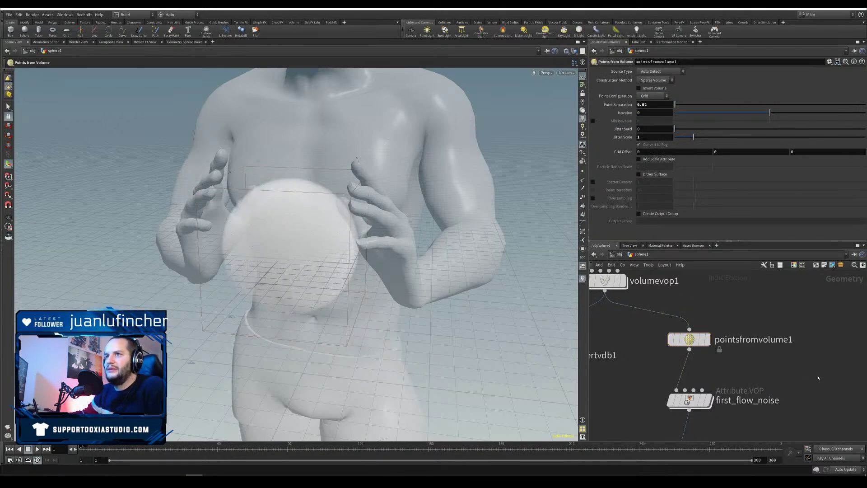
Step: Wire second_masked_flow_noise1 into the Volume Rasterize Attributes node and display that node's output
scroll(749, 336, down, 5)
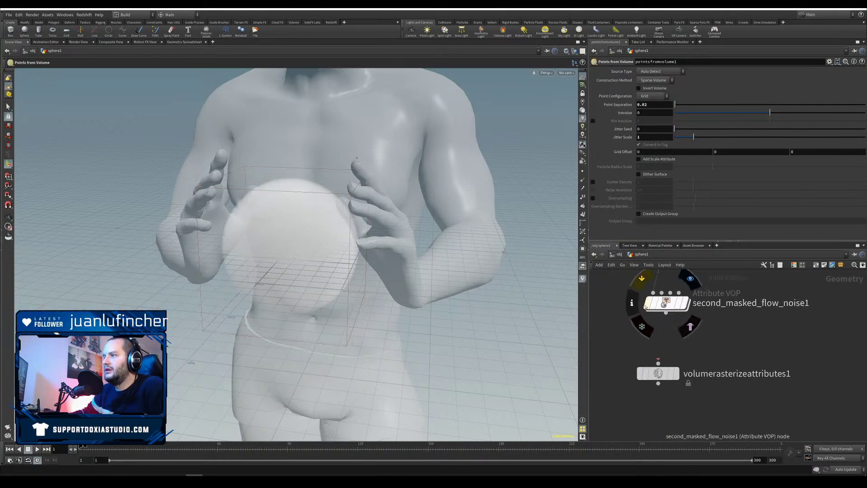
click(631, 304)
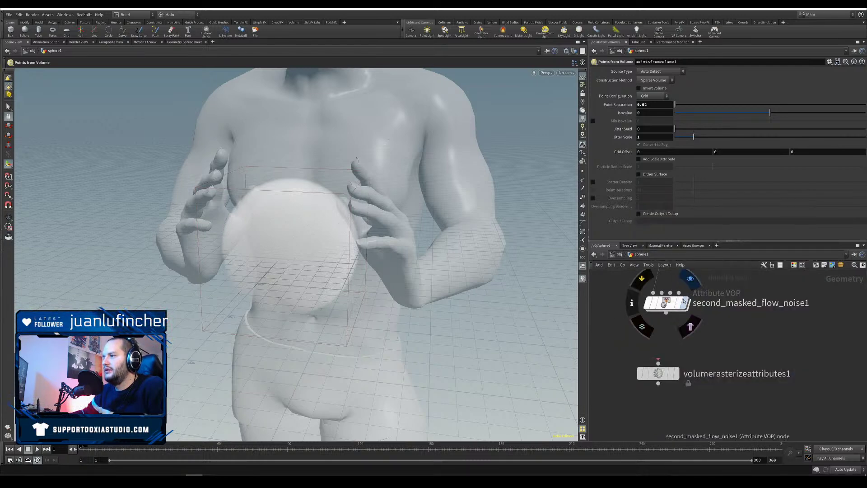
click(686, 302)
click(664, 305)
drag(666, 313, 664, 370)
click(676, 373)
click(665, 369)
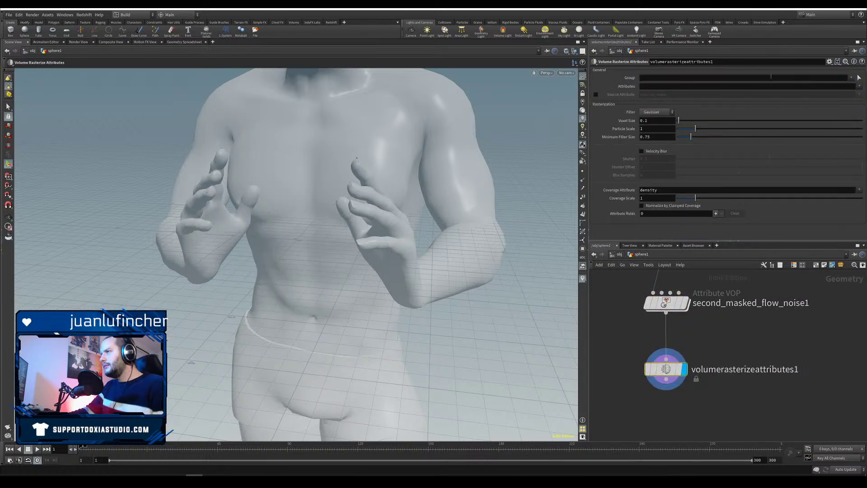
Step: Check the attributes available for rasterizing and insert a Point Wrangle between second_masked_flow_noise1 and the Volume Rasterize Attributes node
click(859, 87)
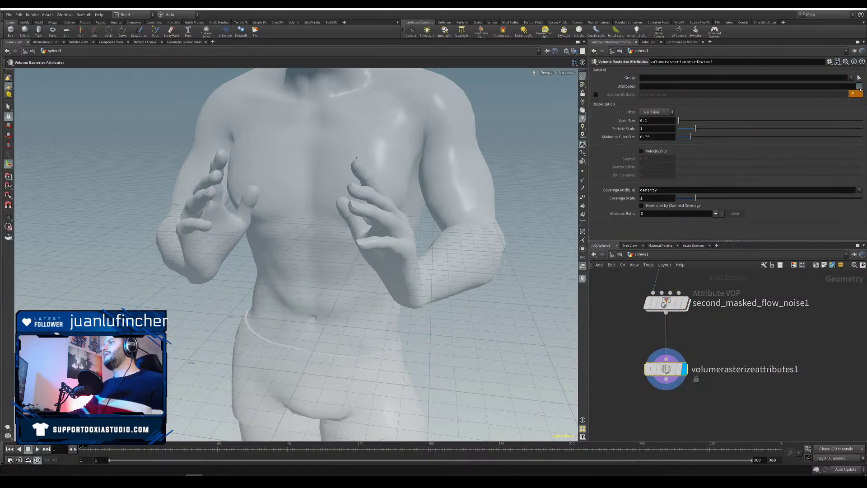
click(799, 86)
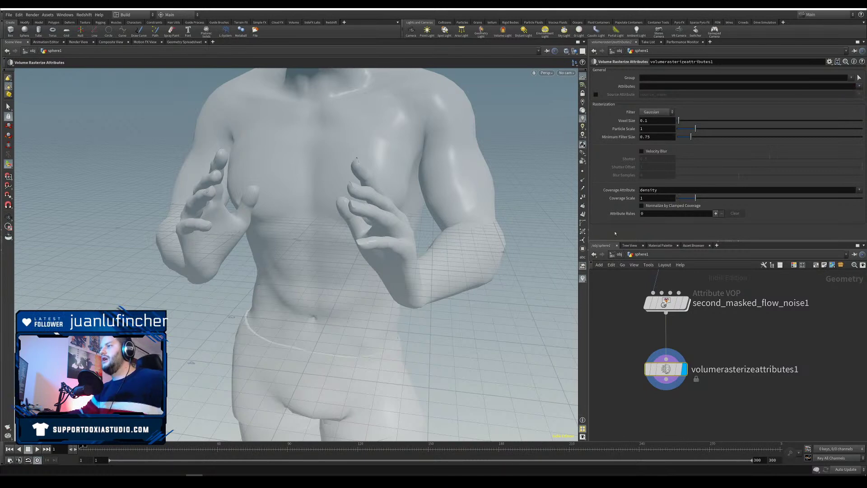
key(Tab)
mouse_move(698, 340)
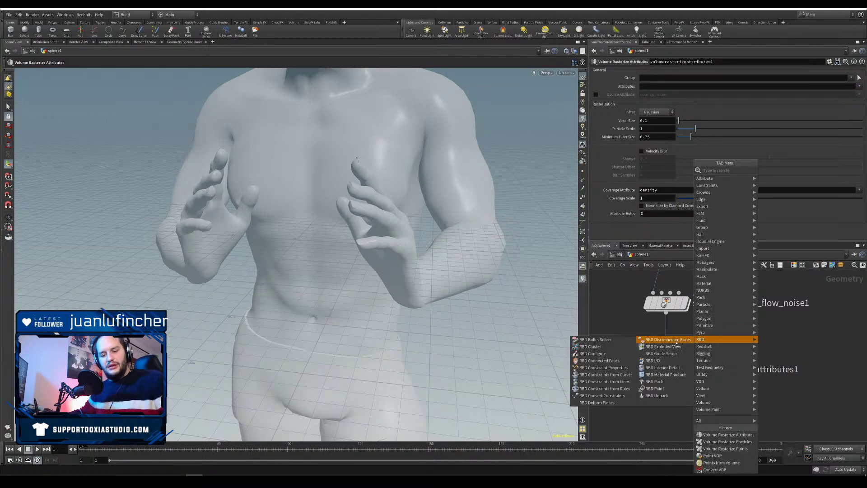
text(point)
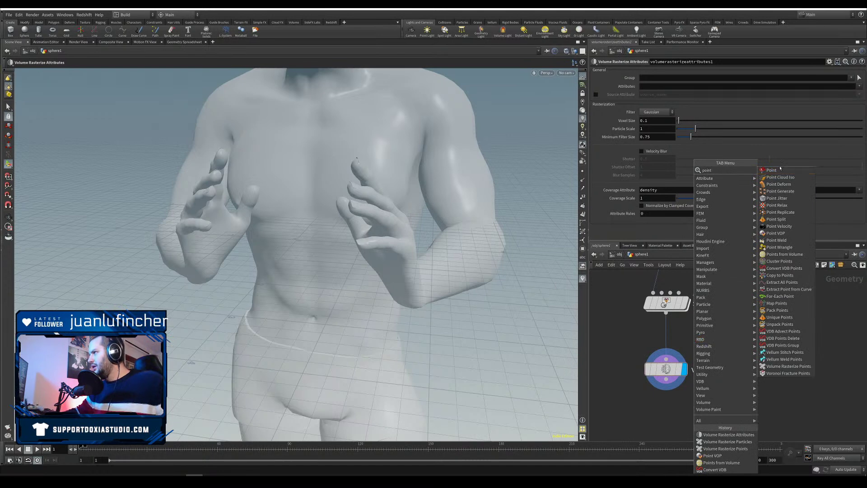
click(793, 248)
click(667, 344)
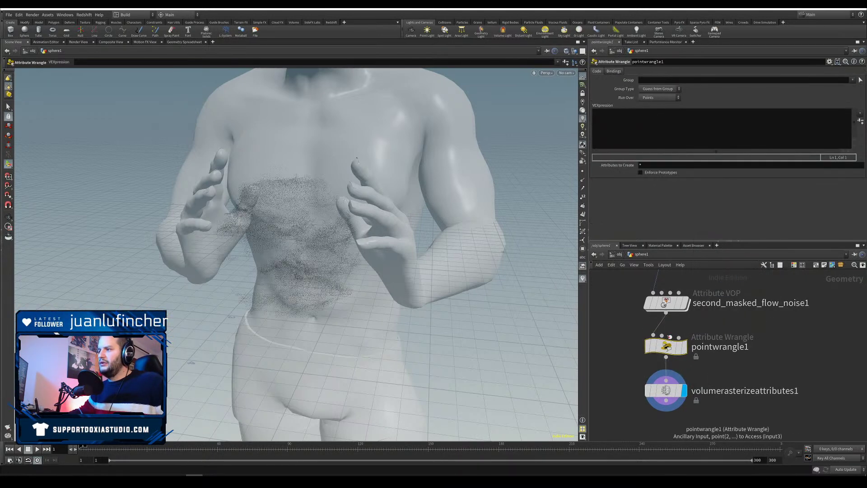
Step: Give every point a density in the Point Wrangle with the expression f@density = 0.1;
click(645, 138)
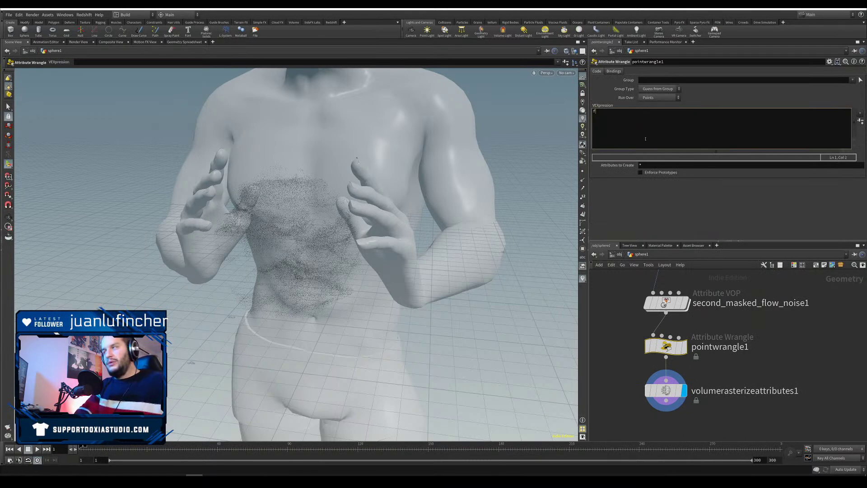
text(f@density)
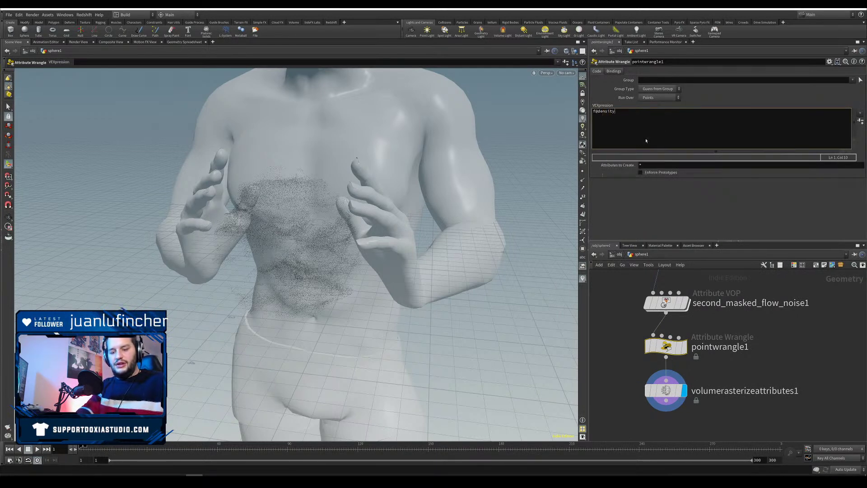
text( = 0.1;)
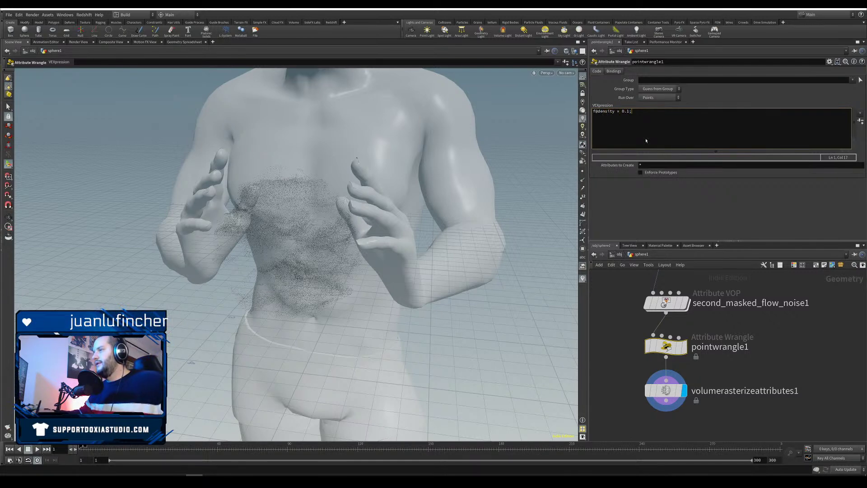
Step: Choose density as the attribute to rasterize in the Volume Rasterize Attributes node
click(664, 391)
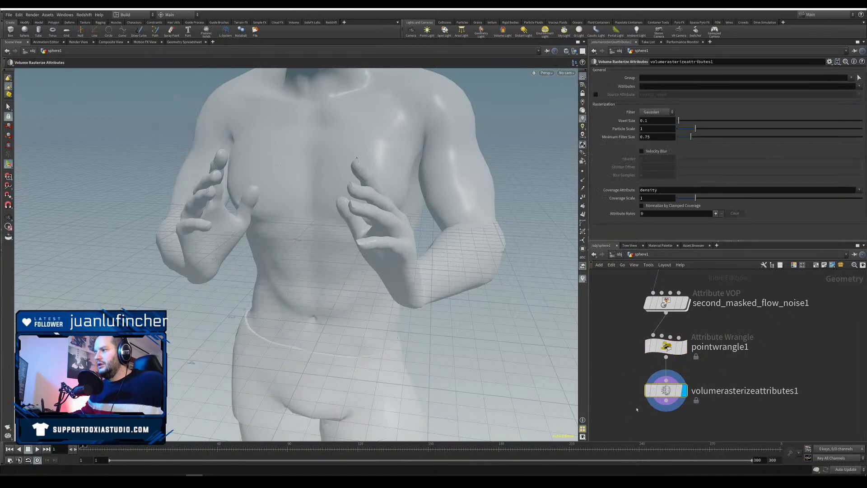
click(859, 88)
click(853, 103)
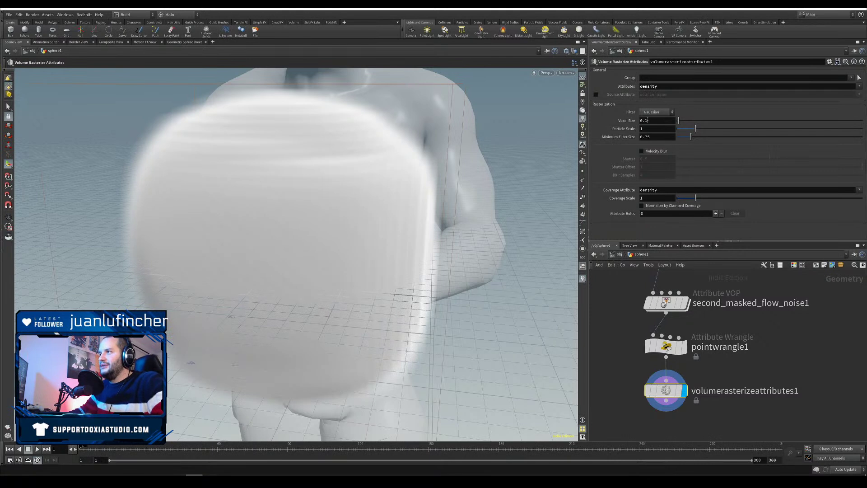
Step: Try a voxel size of 0.01 on the Volume Rasterize Attributes node and interrupt its cook
double_click(646, 121)
text(0)
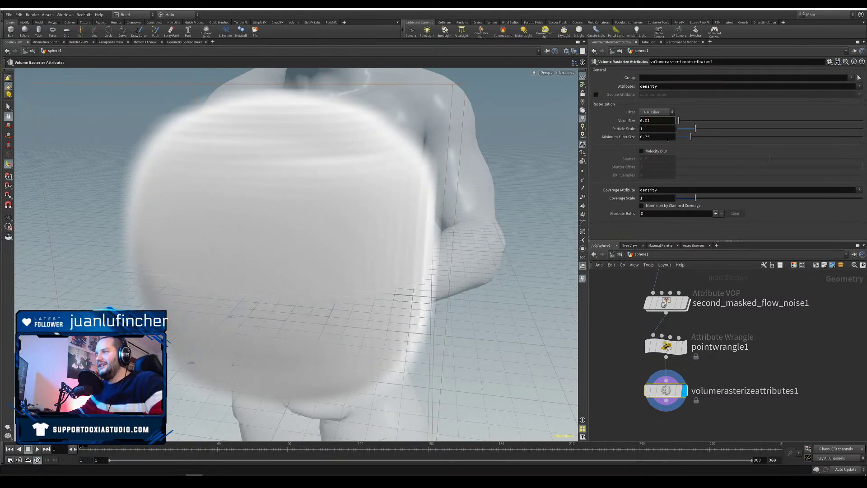
text(1)
key(Return)
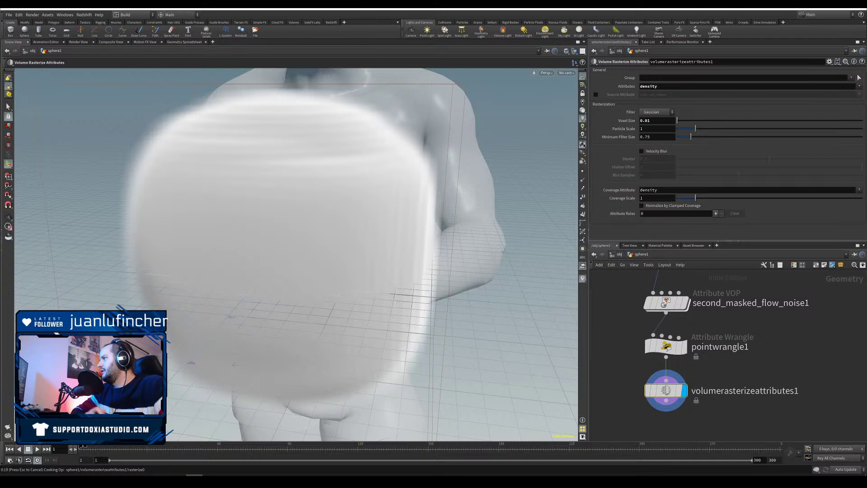
key(Escape)
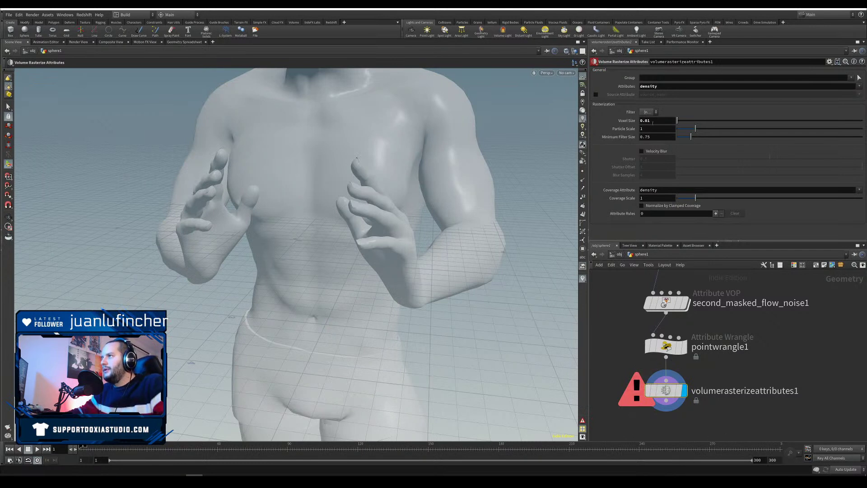
Step: Set the voxel size of the Volume Rasterize Attributes node to 0.075
click(652, 121)
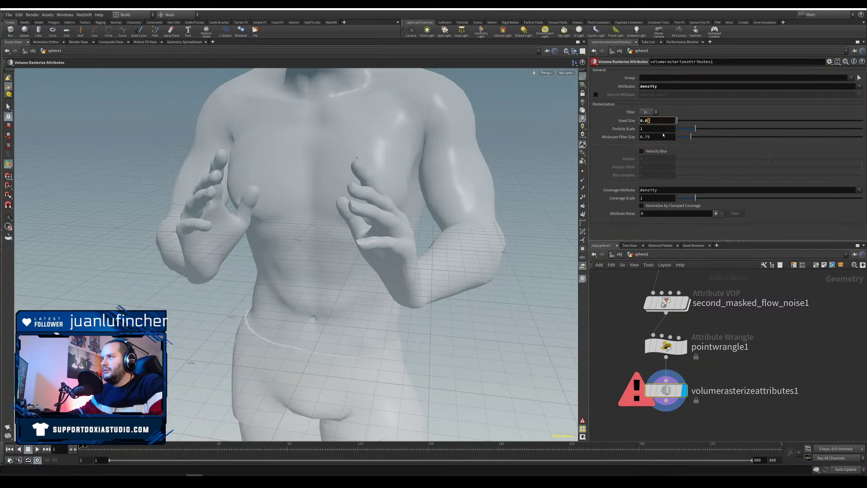
text(75)
key(Return)
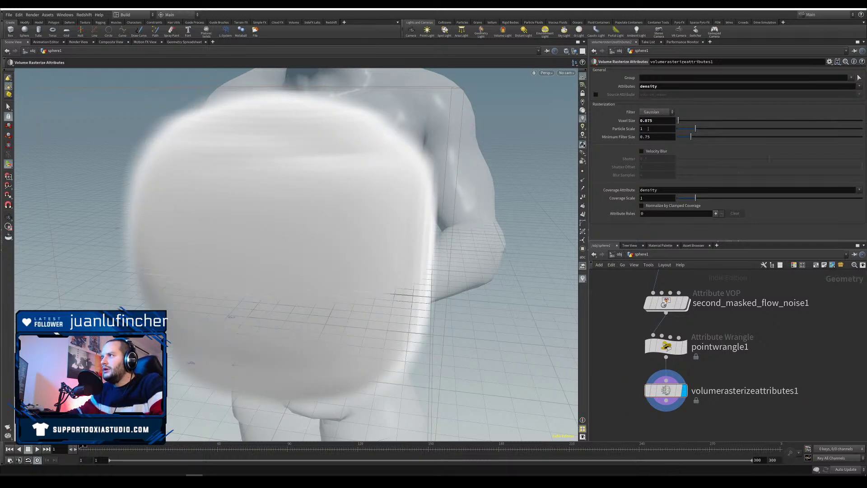
Step: Link the particle scale of the Volume Rasterize Attributes node to the point separation of pointsfromvolume1 with a relative reference
middle_drag(658, 318, 671, 475)
click(677, 326)
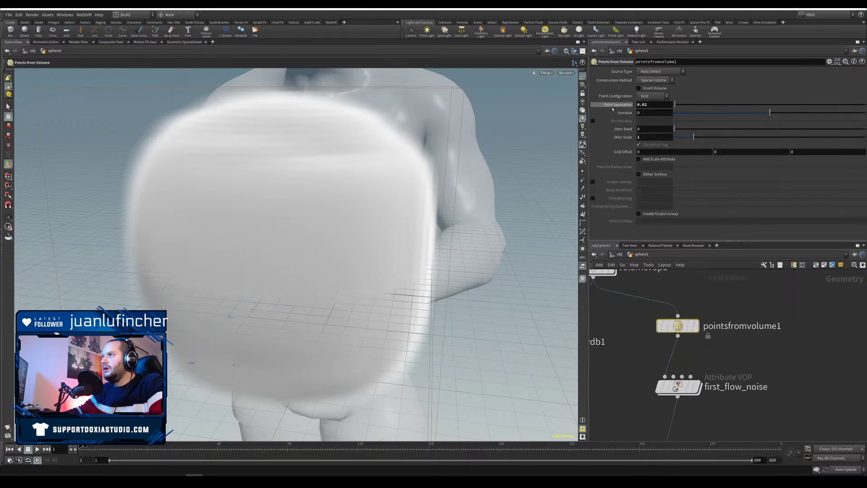
right_click(622, 106)
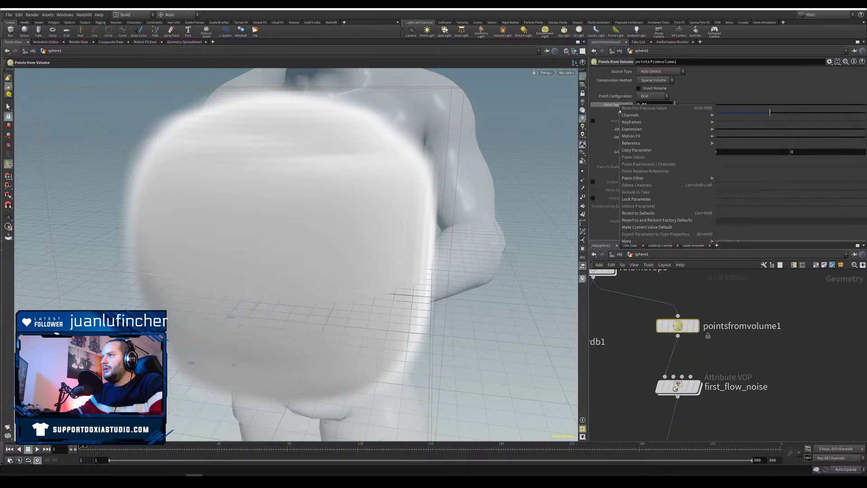
click(660, 151)
middle_drag(668, 424, 695, 343)
click(714, 385)
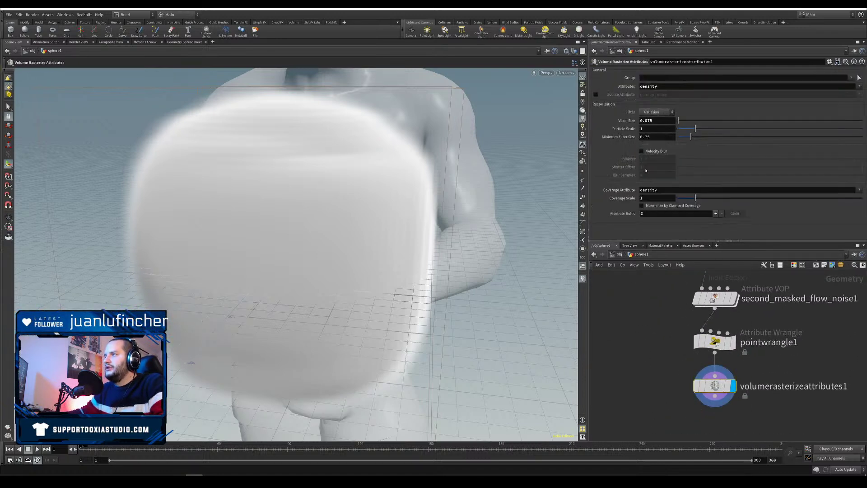
right_click(622, 127)
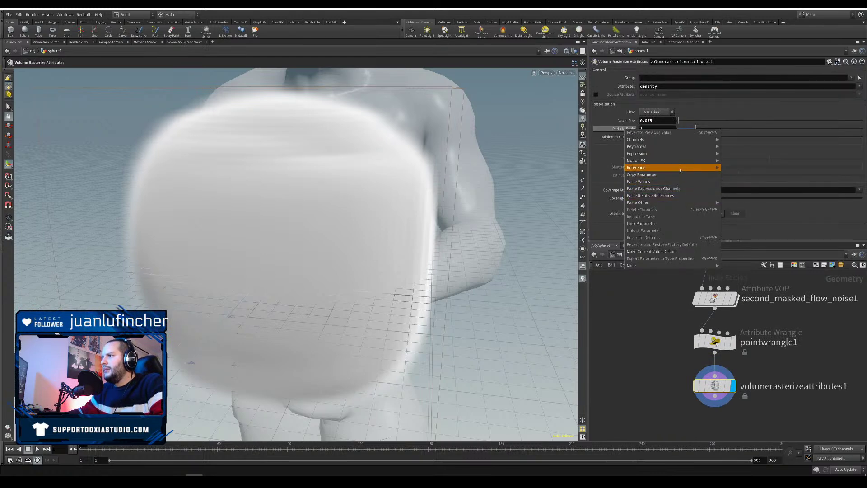
click(672, 195)
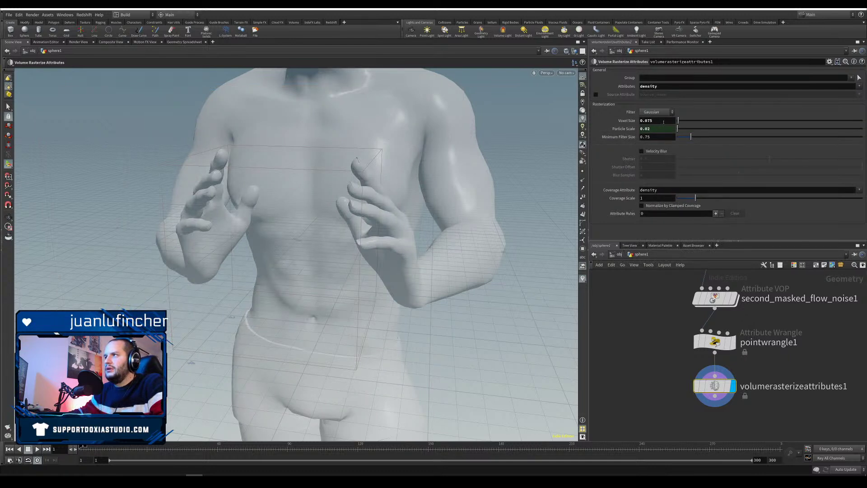
Step: Set the voxel size of the Volume Rasterize Attributes node to 0.03 and inspect the volume between the hands
drag(646, 120, 652, 126)
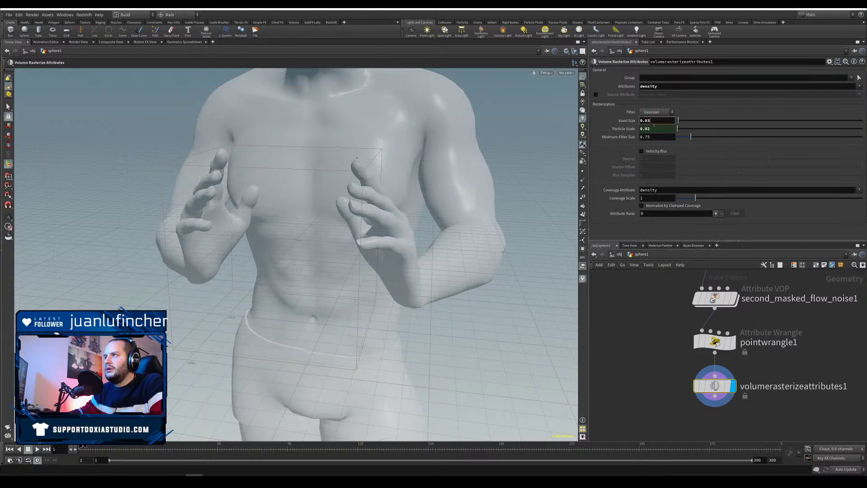
key(Return)
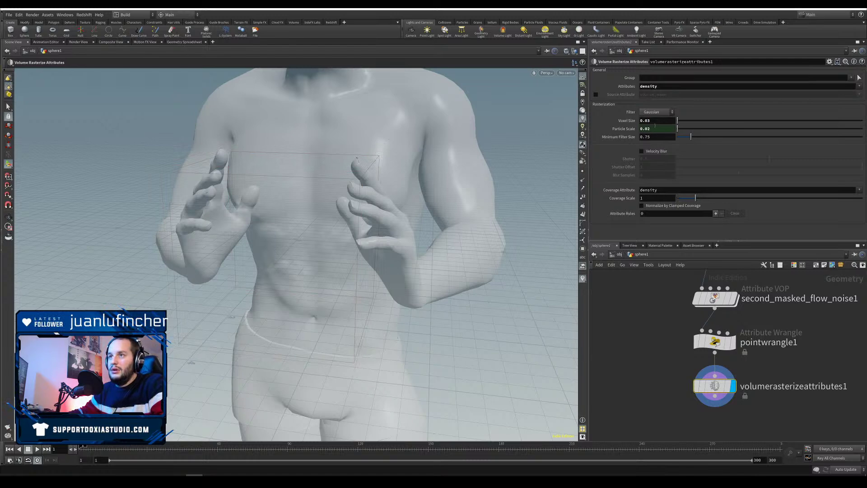
mouse_move(289, 316)
alt+mouse_down()
mouse_move(302, 289)
mouse_move(261, 282)
mouse_move(295, 307)
alt+mouse_up()
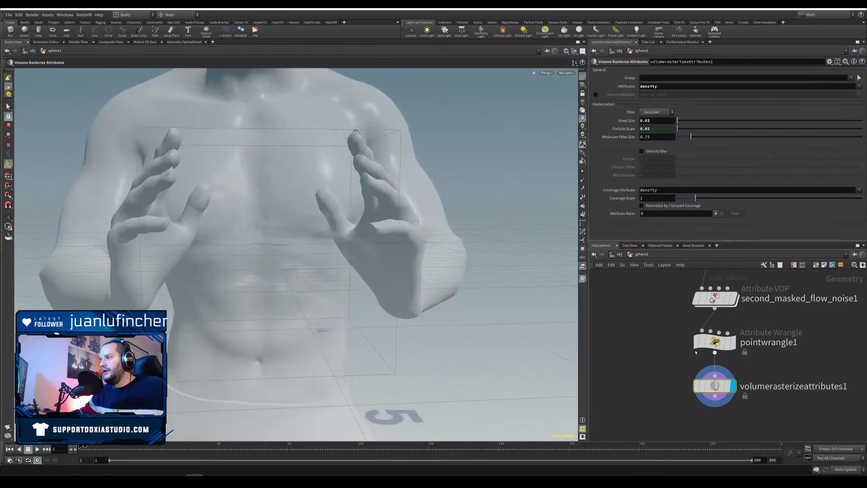
Step: Change the Point Wrangle expression to f@density = 10; and inspect the resulting cloud
click(714, 341)
click(629, 111)
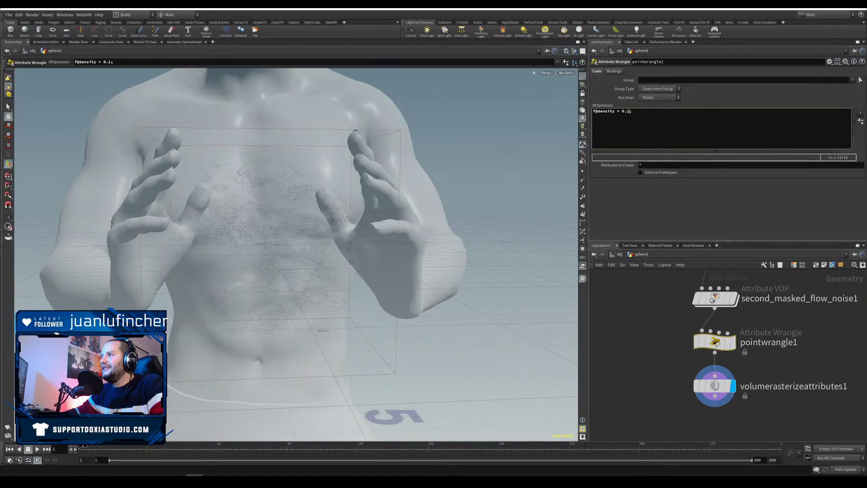
click(627, 198)
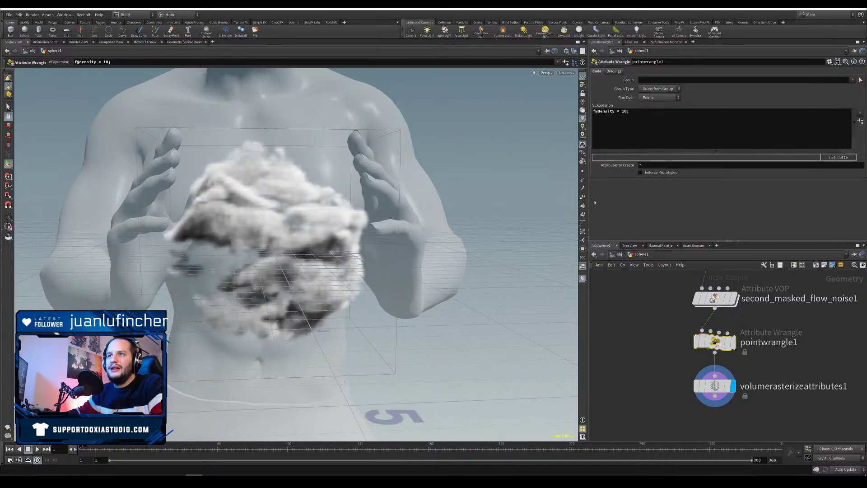
drag(271, 277, 298, 311)
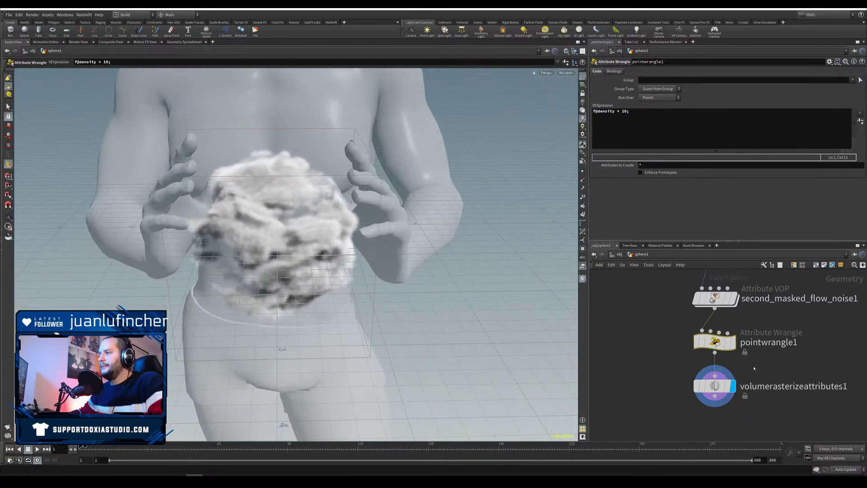
Step: Set the voxel size of the Volume Rasterize Attributes node to 0.01
click(722, 386)
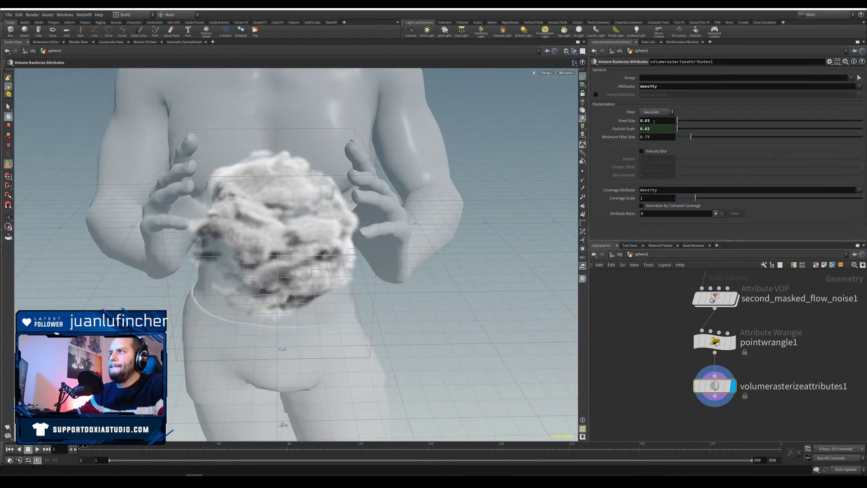
click(653, 121)
key(BackSpace)
text(1)
key(Return)
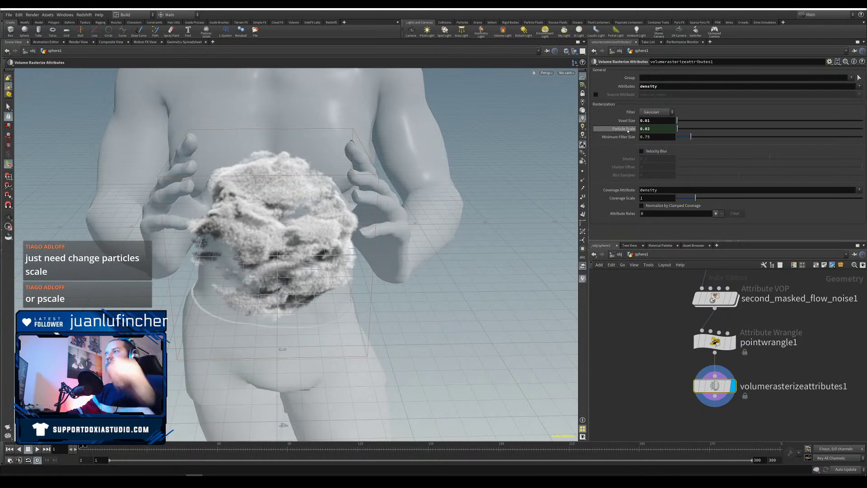
Step: Check the point separation on pointsfromvolume1, try a particle scale of 0.04 on the Volume Rasterize Attributes node, and set it to 0.02
mouse_move(658, 321)
middle_down()
mouse_move(670, 393)
mouse_move(656, 371)
mouse_move(653, 416)
middle_up()
click(719, 340)
middle_drag(722, 343, 690, 265)
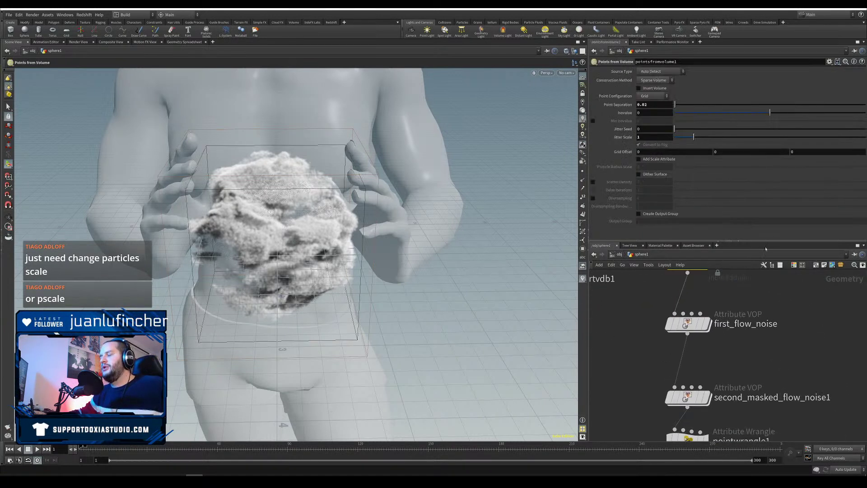
middle_drag(629, 369, 631, 302)
middle_drag(631, 399, 630, 345)
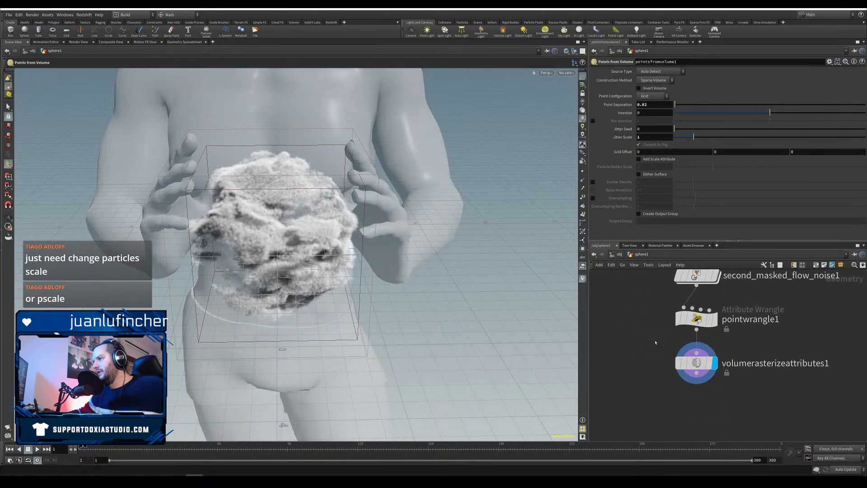
click(696, 363)
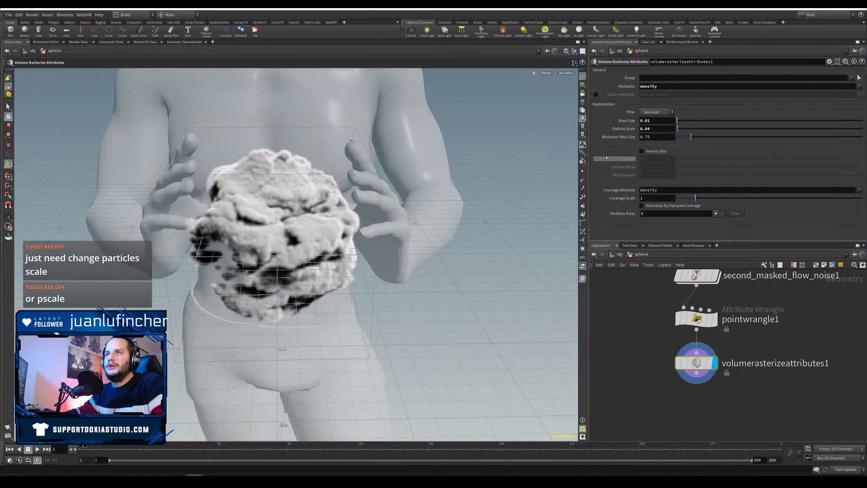
alt+drag(336, 259, 316, 300)
click(649, 129)
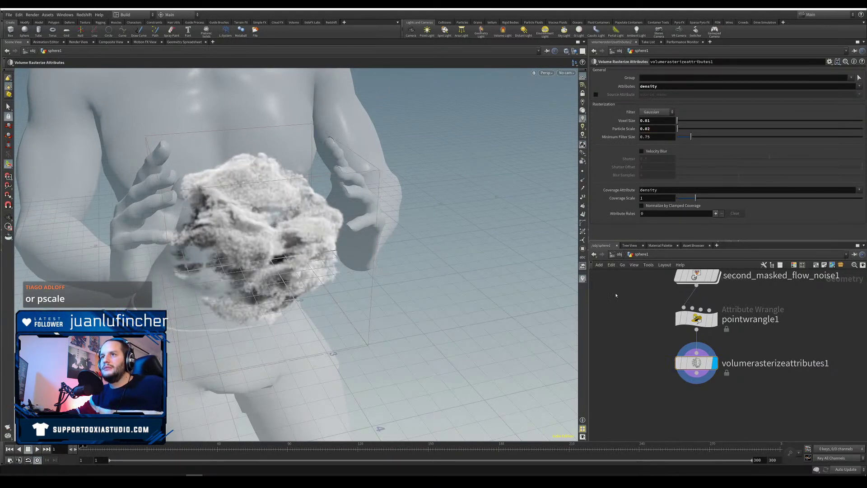
Step: Save the scene and set the voxel size of the Volume Rasterize Attributes node to 0.04
middle_drag(600, 300, 591, 415)
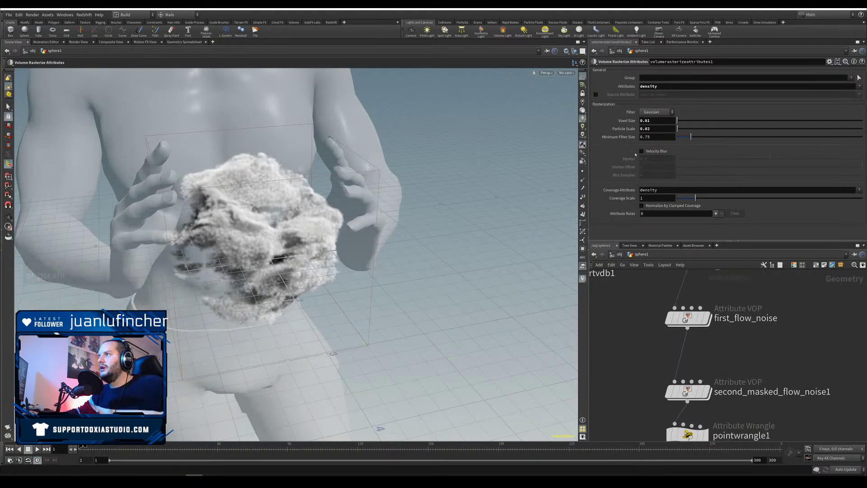
key(ctrl+s)
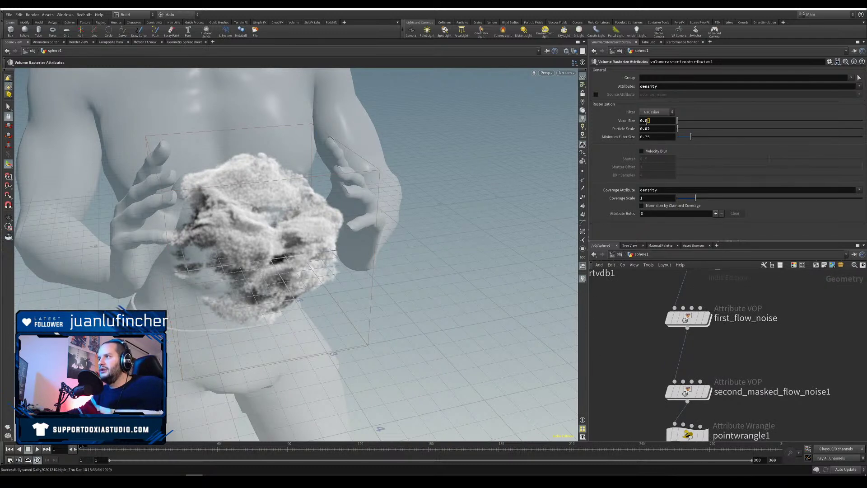
key(Return)
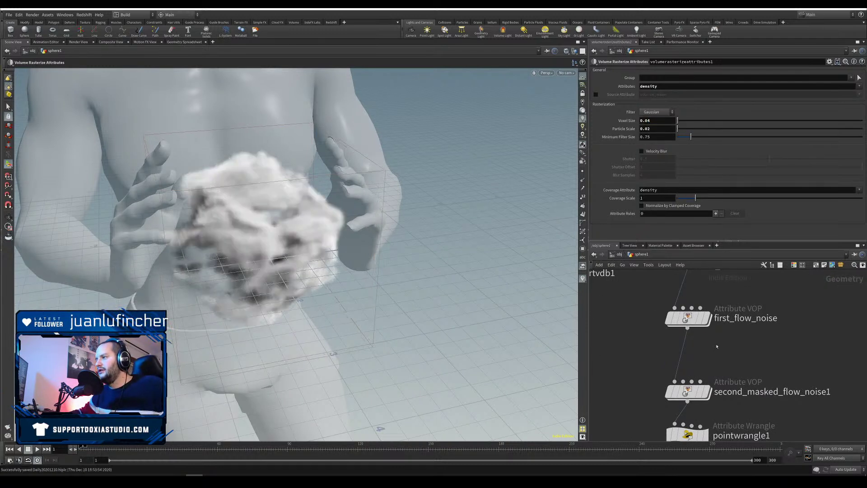
Step: Set the point separation of the pointsfromvolume1 node to 0.01
middle_drag(716, 346, 685, 410)
click(655, 321)
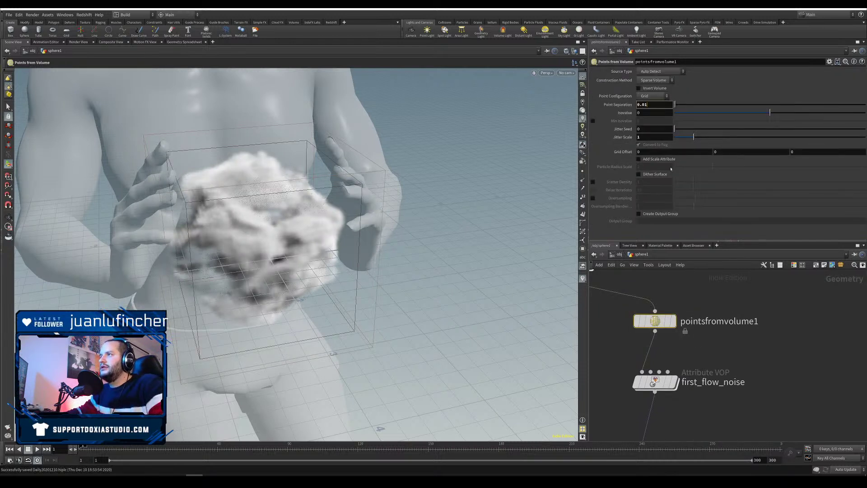
key(Return)
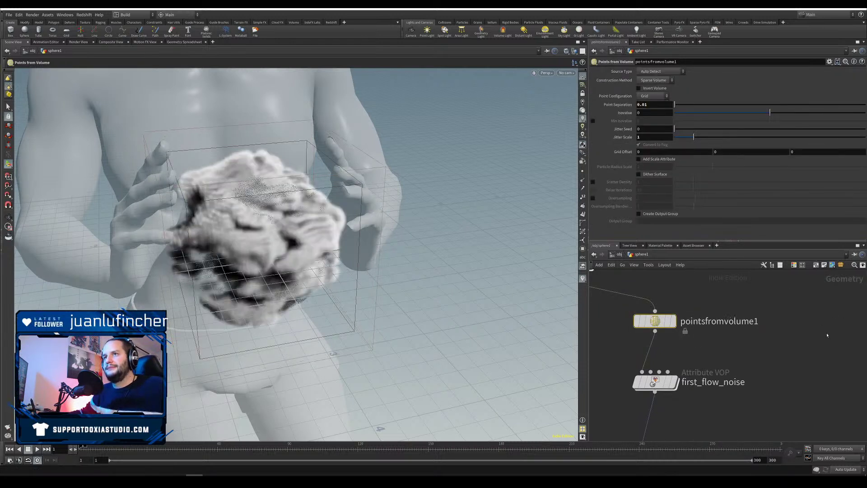
Step: Lower the point density in the Point Wrangle with the expression f@density = 2;
scroll(723, 338, down, 8)
click(672, 316)
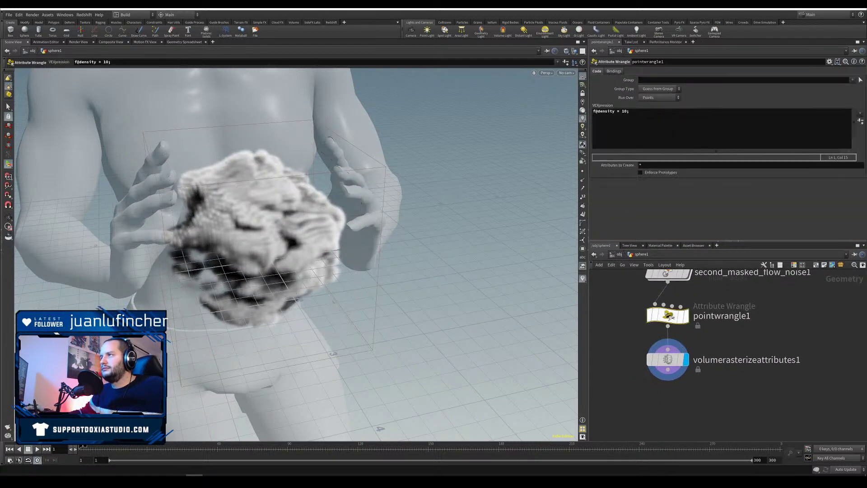
click(625, 111)
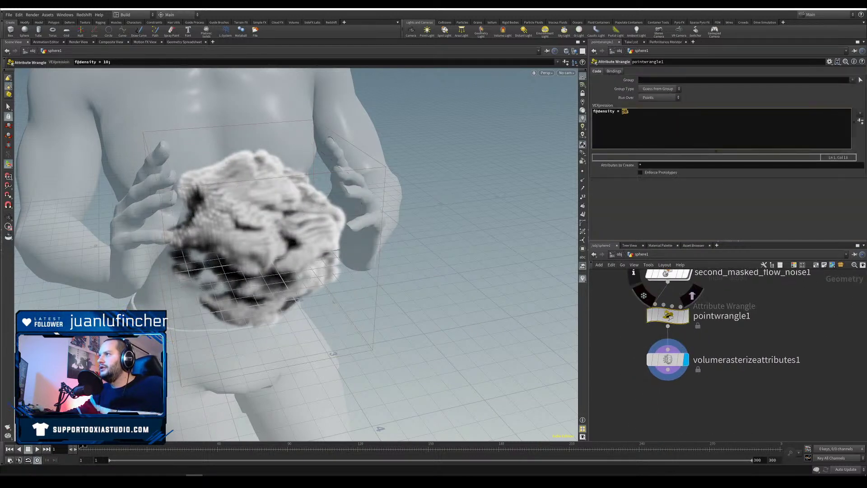
text(2)
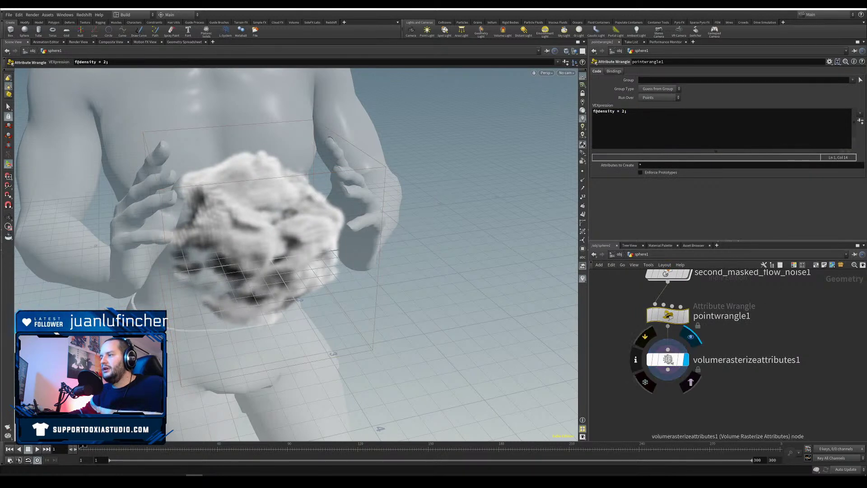
Step: Set the voxel size of the Volume Rasterize Attributes node to 0.02 and deselect the node
click(671, 361)
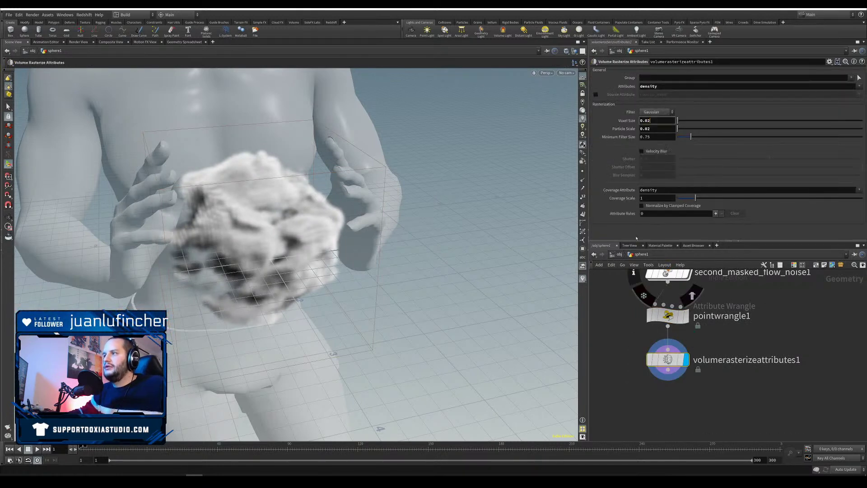
key(Return)
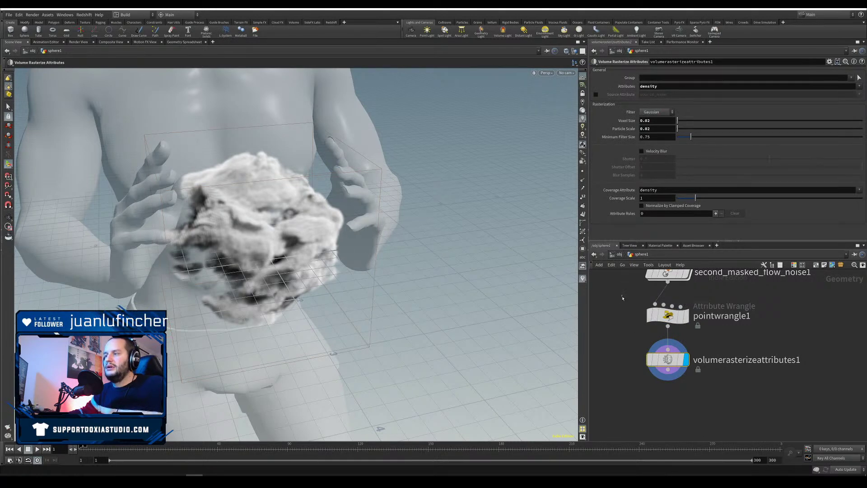
click(636, 315)
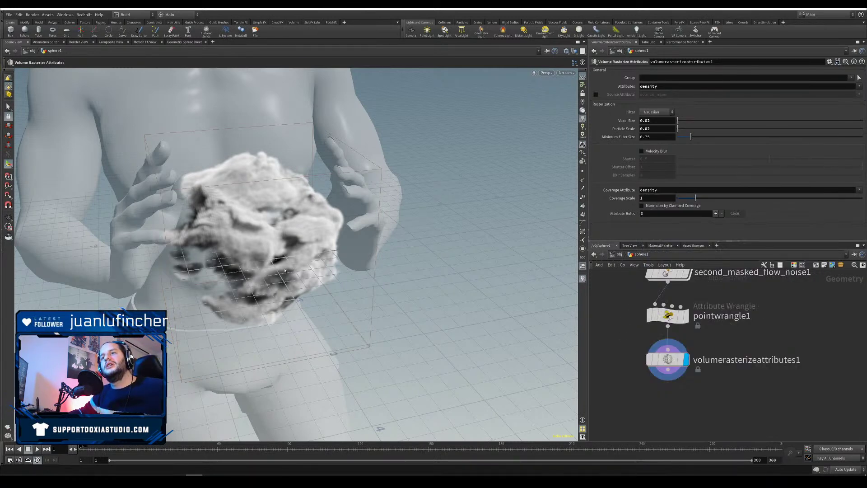
Step: Inspect the rasterized cloud from several distances and display the output of the first_flow_noise node
scroll(290, 266, up, 3)
mouse_move(290, 267)
alt+mouse_down()
mouse_move(235, 242)
mouse_move(253, 239)
mouse_move(282, 266)
mouse_move(324, 260)
mouse_move(355, 287)
mouse_move(395, 302)
mouse_move(429, 293)
mouse_move(309, 295)
mouse_move(257, 282)
mouse_move(287, 280)
alt+mouse_up()
scroll(271, 240, down, 4)
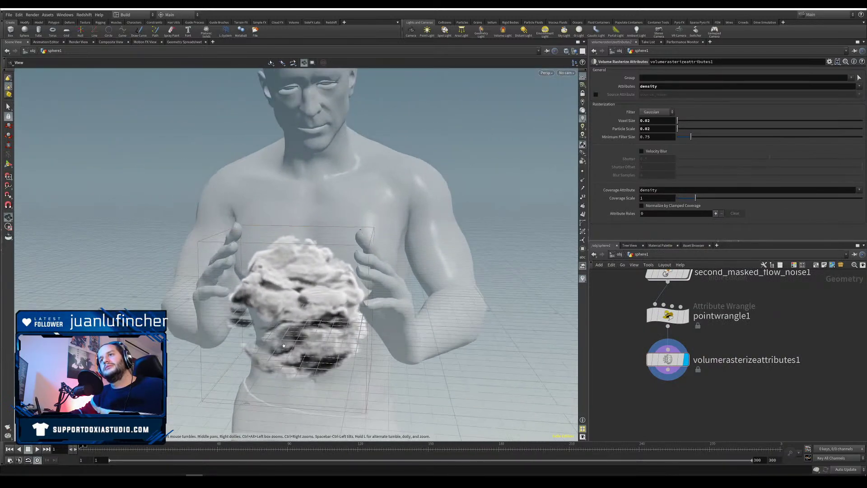
scroll(282, 266, down, 3)
scroll(282, 271, up, 6)
middle_drag(621, 308, 631, 425)
mouse_move(678, 316)
click(701, 290)
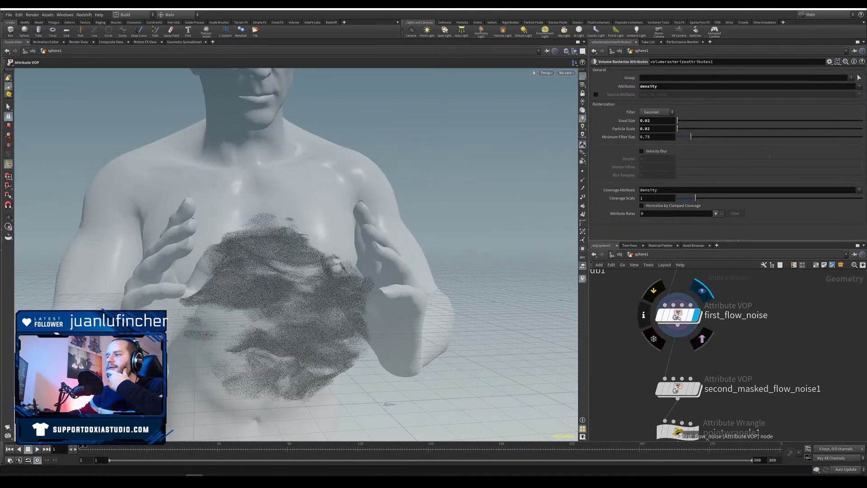
Step: Set the Y frequency of the first_flow_noise node to 4
click(677, 316)
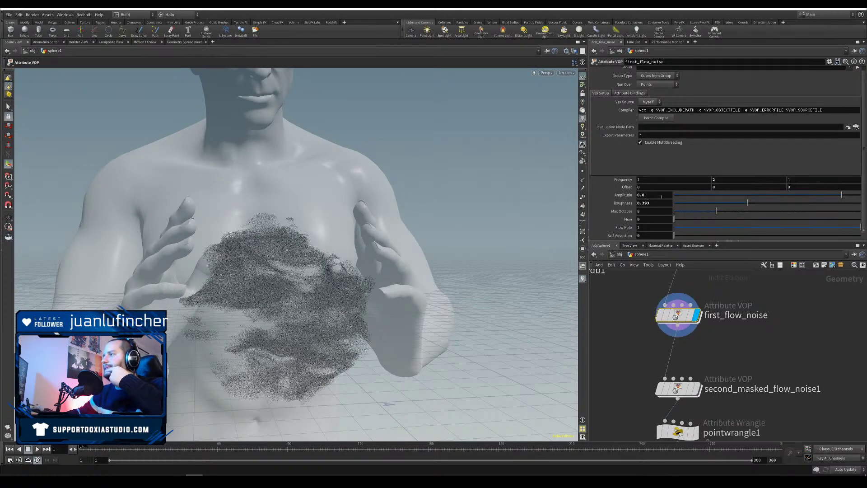
click(714, 180)
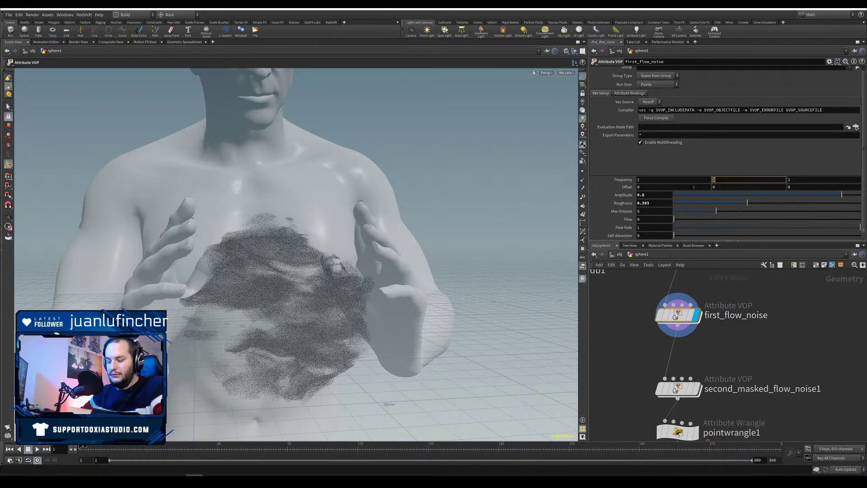
text(4)
key(Return)
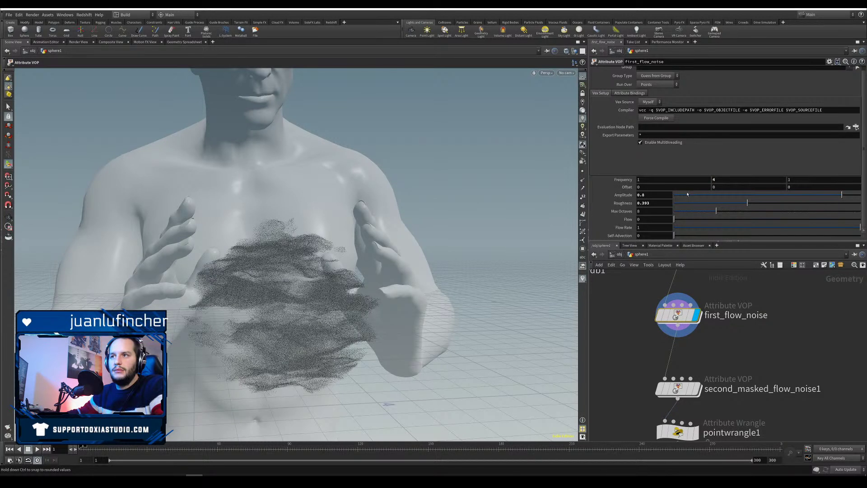
Step: Reduce the amplitude of the first_flow_noise node to 0.4
click(650, 203)
alt+drag(280, 235, 343, 271)
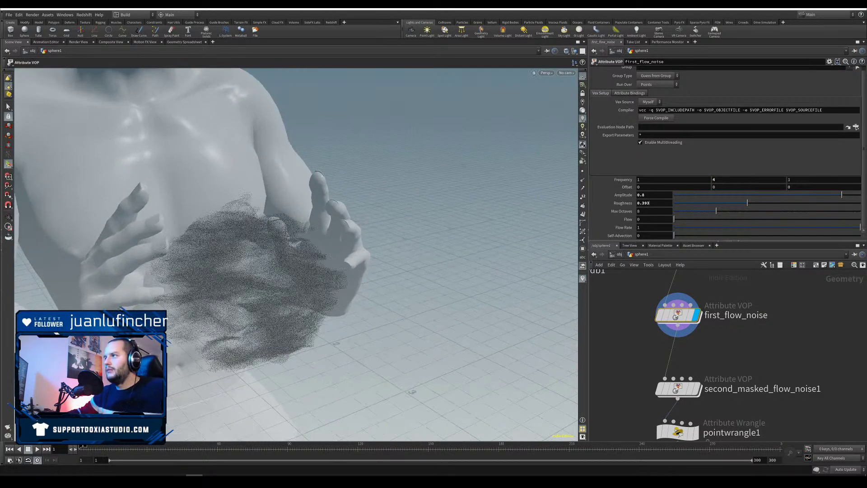
text(4)
key(Return)
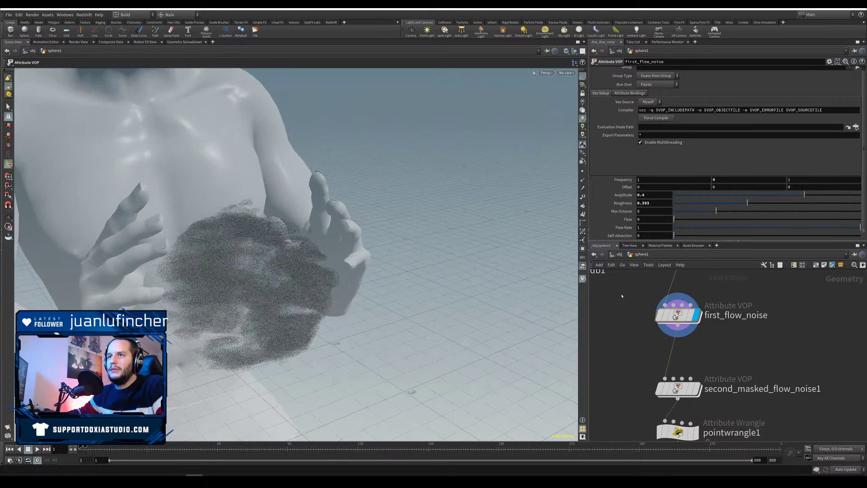
Step: Set the Y frequency of the first_flow_noise node to 6
alt+drag(478, 258, 325, 311)
double_click(713, 179)
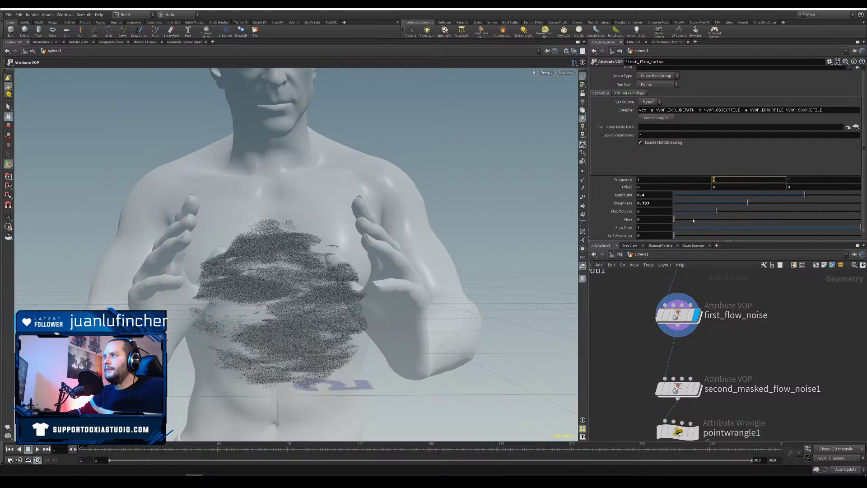
text(2)
key(Return)
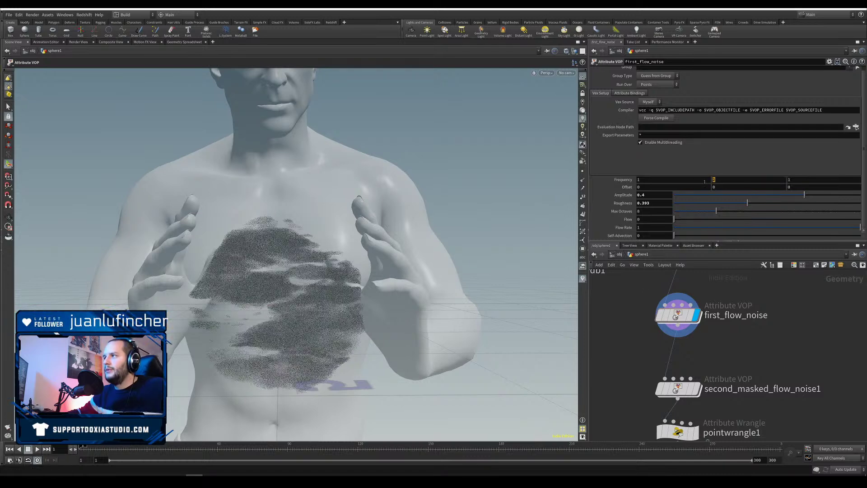
text(6)
key(Return)
key(Escape)
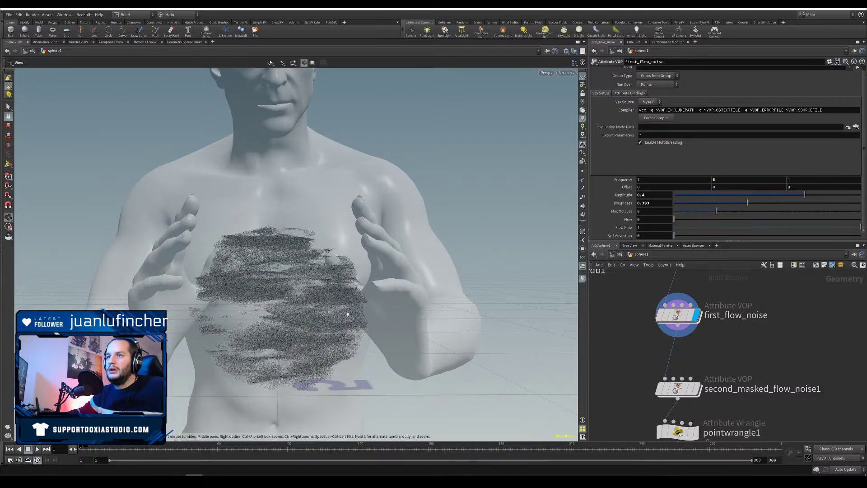
drag(343, 289, 487, 334)
key(Return)
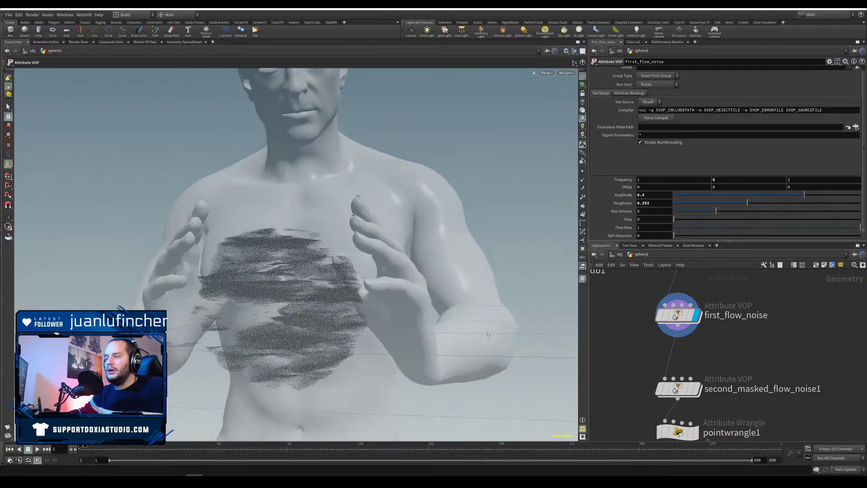
Step: Set the point separation of the Points from Volume node above first_flow_noise to 0.0095
middle_drag(613, 321, 635, 372)
click(691, 344)
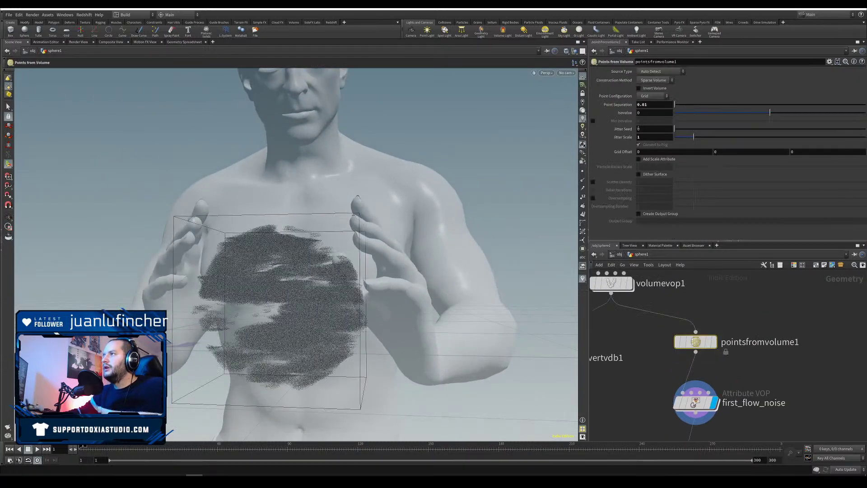
drag(650, 105, 644, 108)
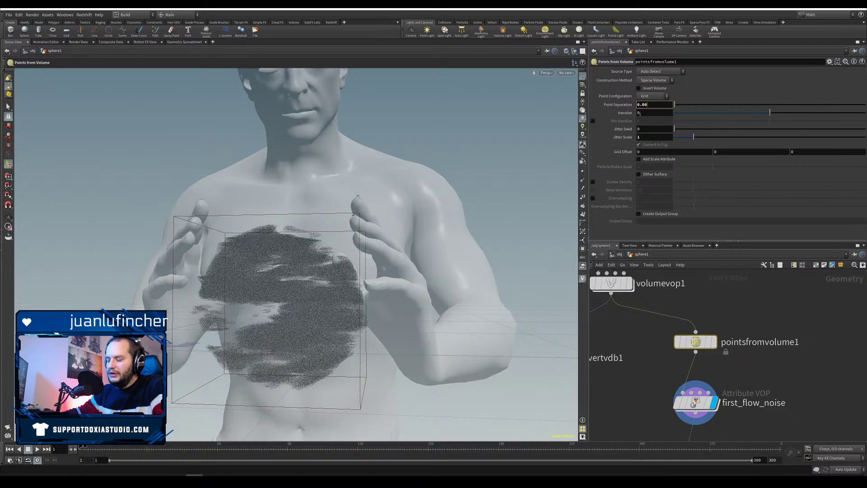
text(095)
key(Return)
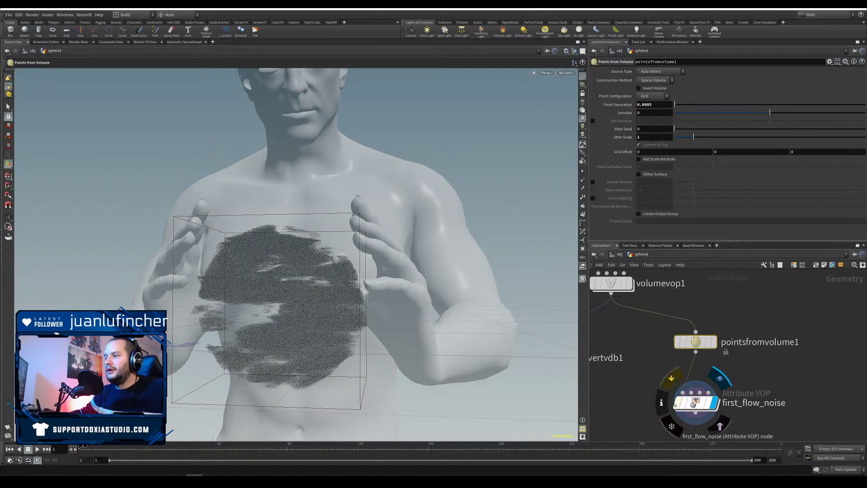
click(663, 403)
click(632, 404)
Step: Display the output of the second_masked_flow_noise1 node and check the point cloud from another angle
middle_drag(632, 405, 658, 270)
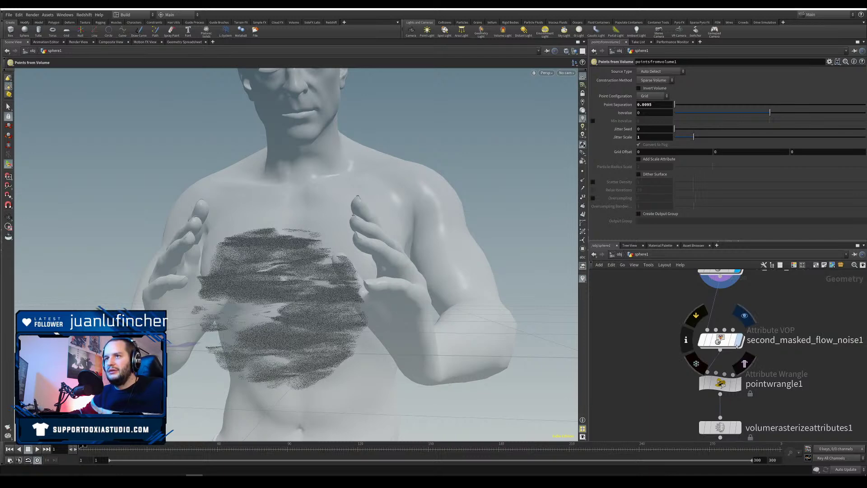
click(737, 346)
drag(737, 346, 732, 344)
alt+drag(319, 291, 271, 314)
Step: Display the output of the volumerasterizeattributes1 node, save the scene, and inspect the cloud between the hands
middle_drag(729, 431, 729, 357)
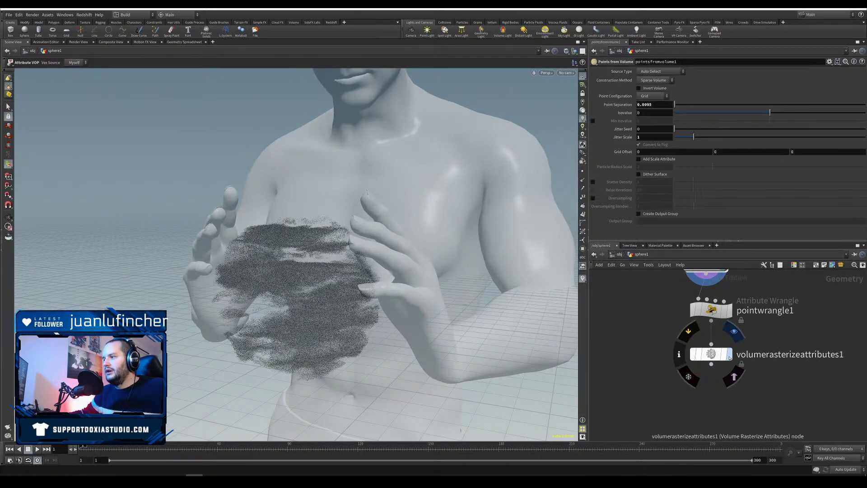
click(729, 357)
alt+drag(406, 380, 269, 315)
key(ctrl+s)
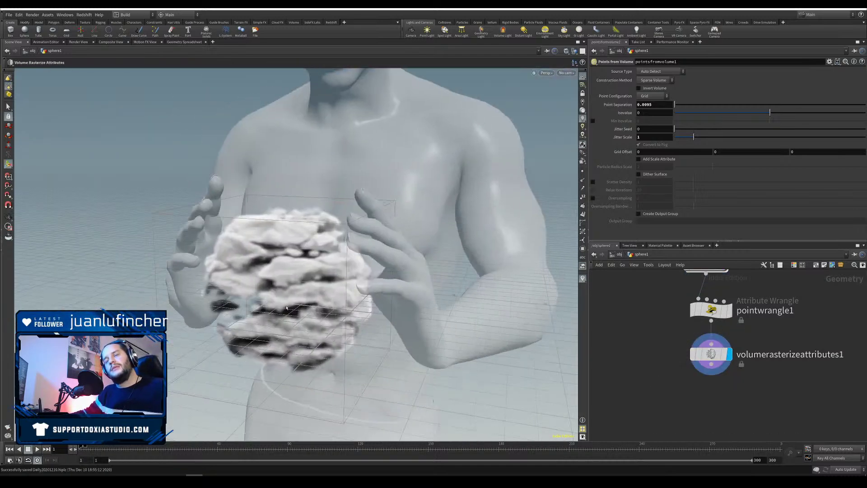
alt+scroll(286, 307, down, 2)
alt+scroll(285, 305, up, 5)
alt+drag(284, 304, 313, 286)
right_drag(314, 286, 267, 313)
alt+middle_drag(246, 262, 276, 313)
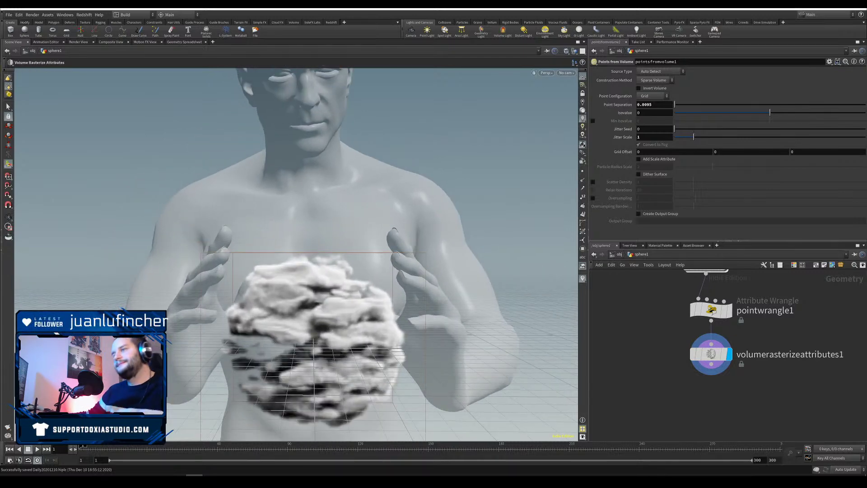
Step: Set the density in the pointwrangle1 expression to 0.5
click(712, 311)
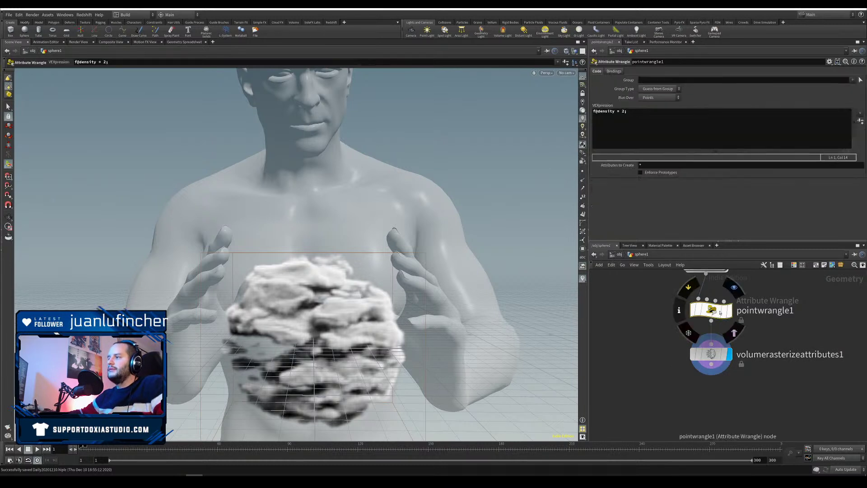
key(BackSpace)
text(0.5)
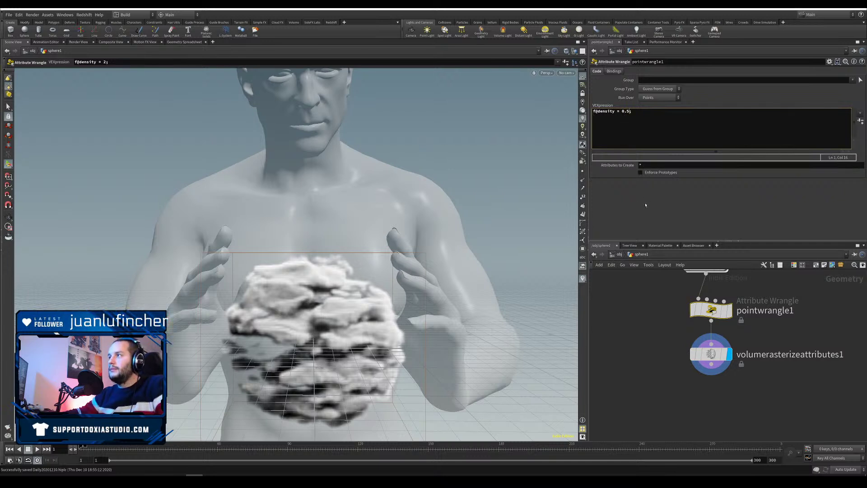
click(645, 205)
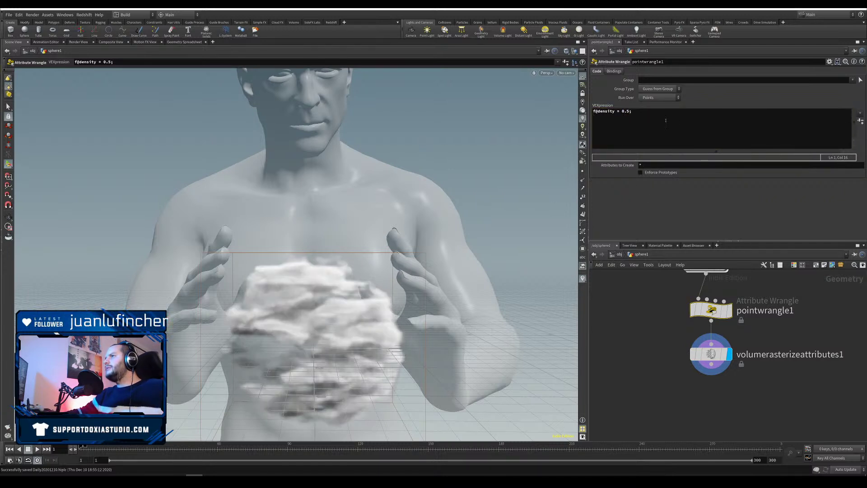
Step: Change the pointwrangle1 expression to f@density = chf("density"); and create its Density parameter
click(630, 111)
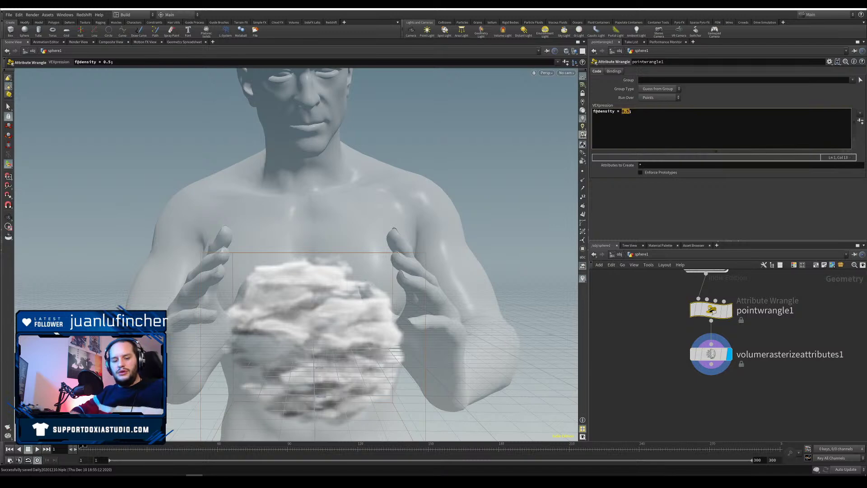
text(chf(")
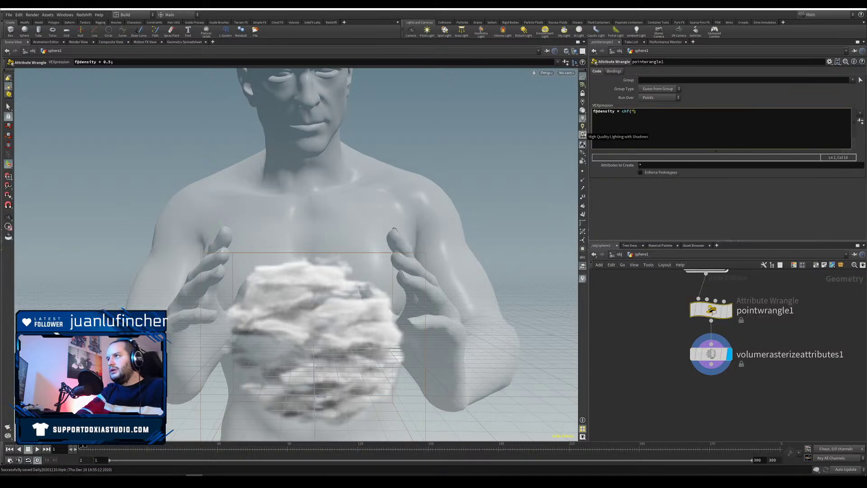
text(density")
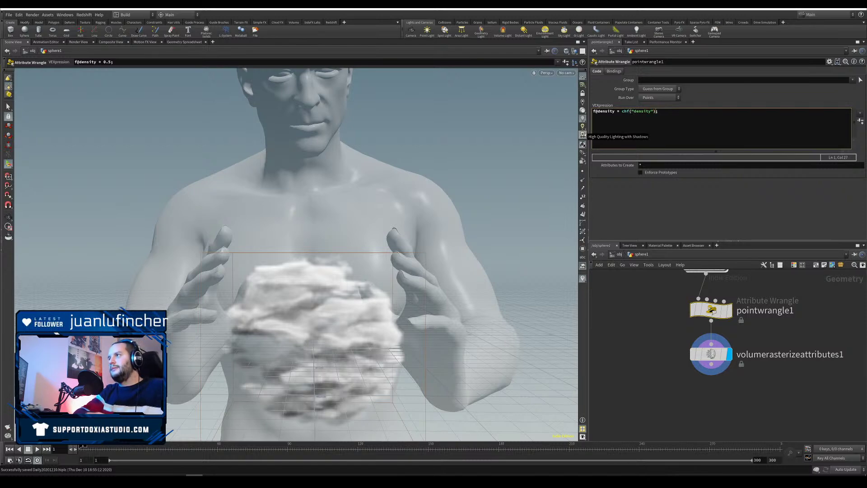
click(860, 121)
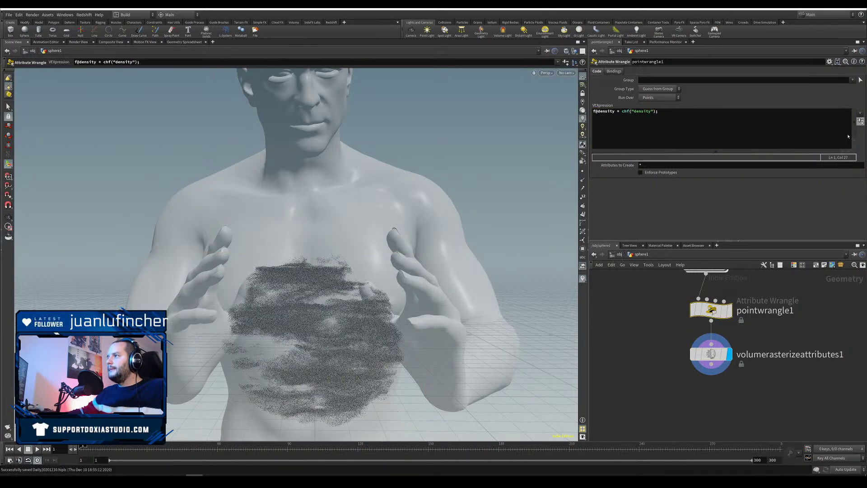
Step: Adjust the Density parameter of pointwrangle1 to 0.266 while checking the cloud up close
drag(676, 181, 716, 181)
key(Escape)
drag(343, 315, 361, 271)
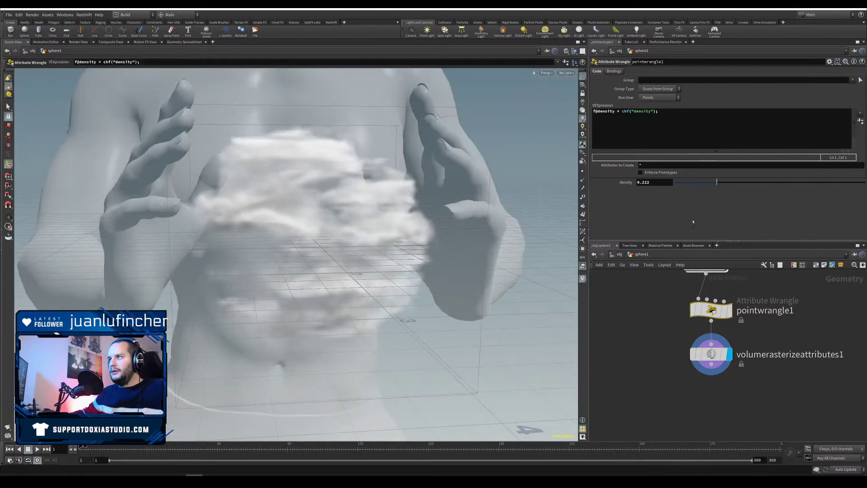
click(726, 181)
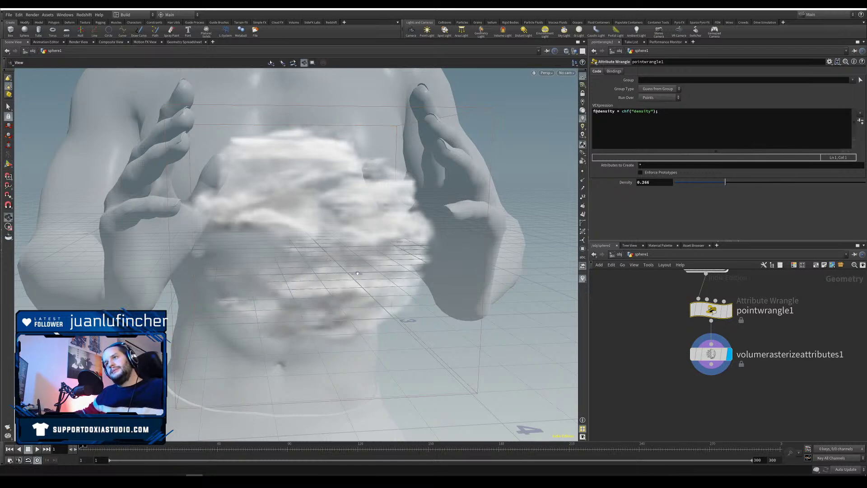
Step: Examine the softer rasterized cloud between the hands from several angles and distances
alt+drag(350, 276, 333, 331)
drag(334, 268, 357, 258)
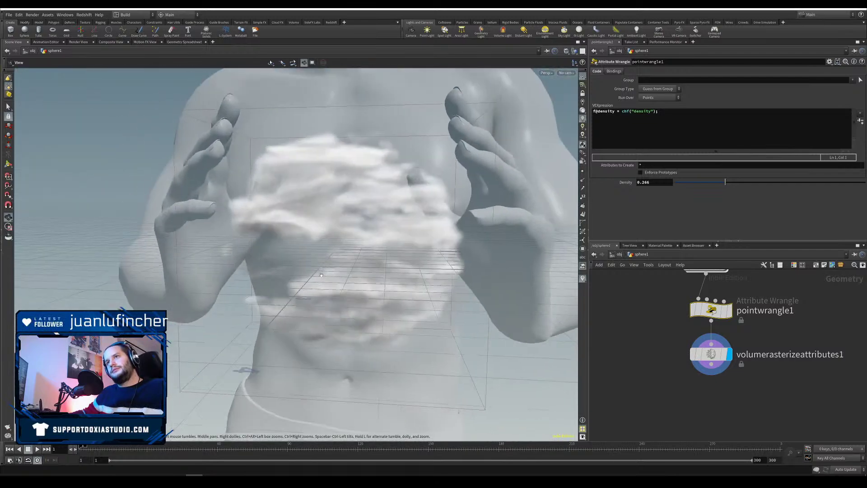
right_drag(356, 257, 347, 248)
middle_drag(348, 249, 289, 325)
drag(289, 325, 311, 337)
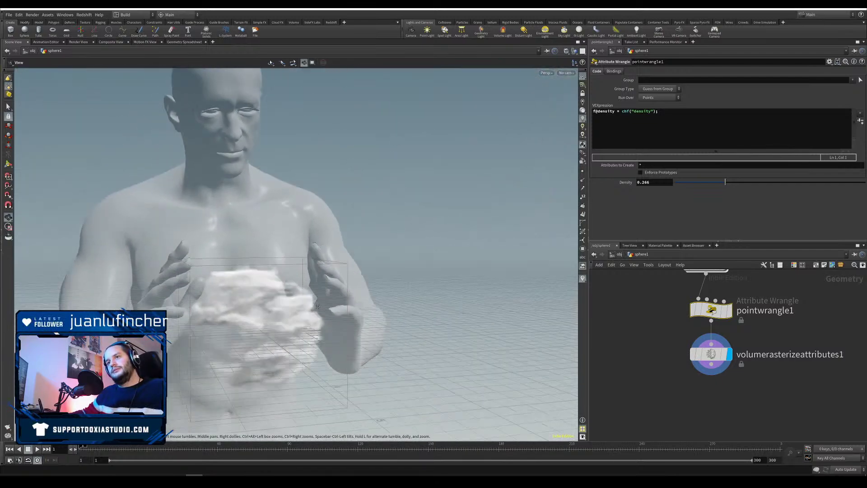
right_drag(312, 336, 327, 302)
drag(327, 303, 248, 240)
key(Return)
key(space)
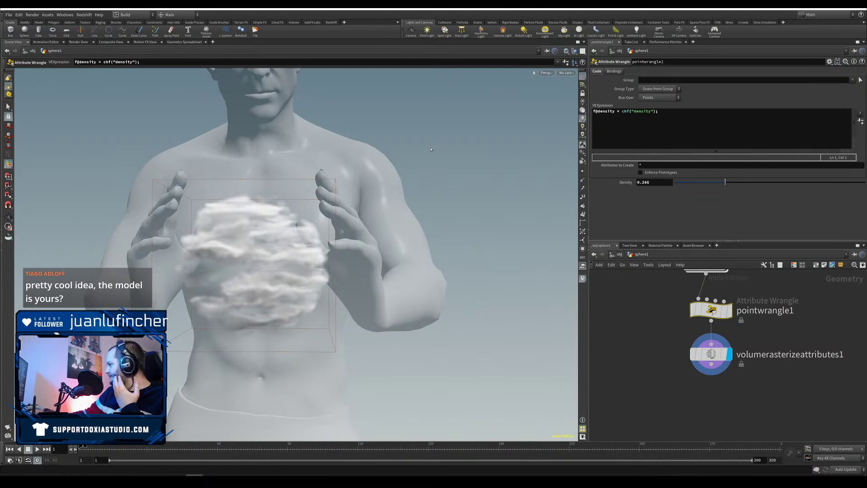
Step: Switch to Character Creator and examine the posed character's face and upper body at several distances
click(330, 480)
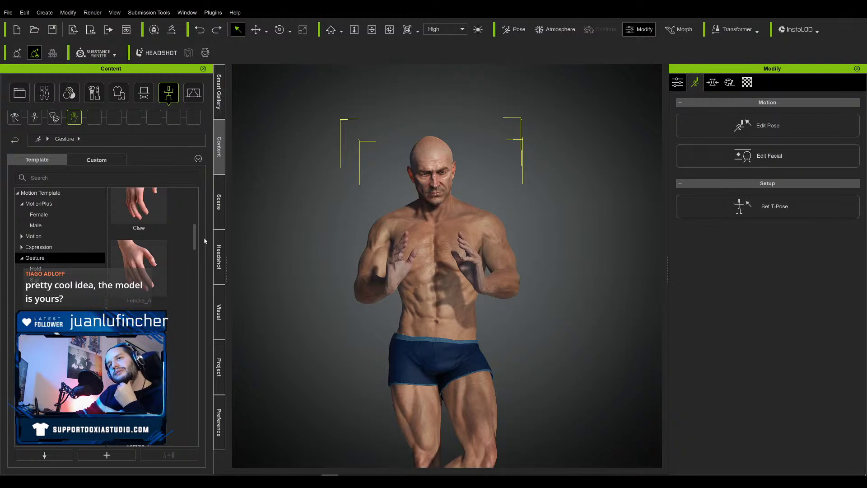
mouse_move(195, 242)
mouse_down()
mouse_move(195, 205)
mouse_move(198, 232)
mouse_move(197, 221)
mouse_move(190, 231)
mouse_up()
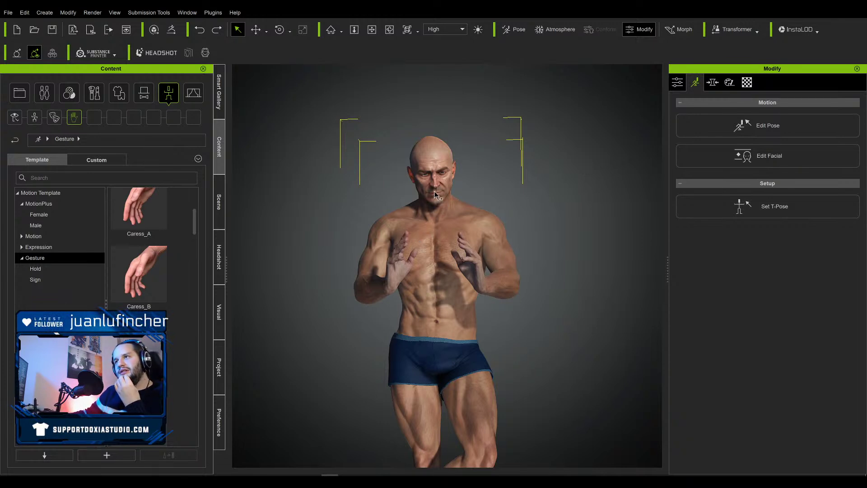
click(535, 228)
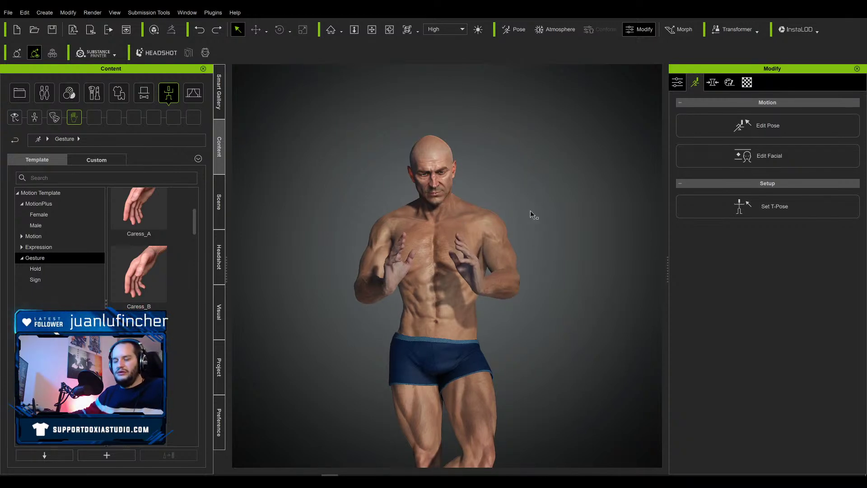
key(f)
key(j)
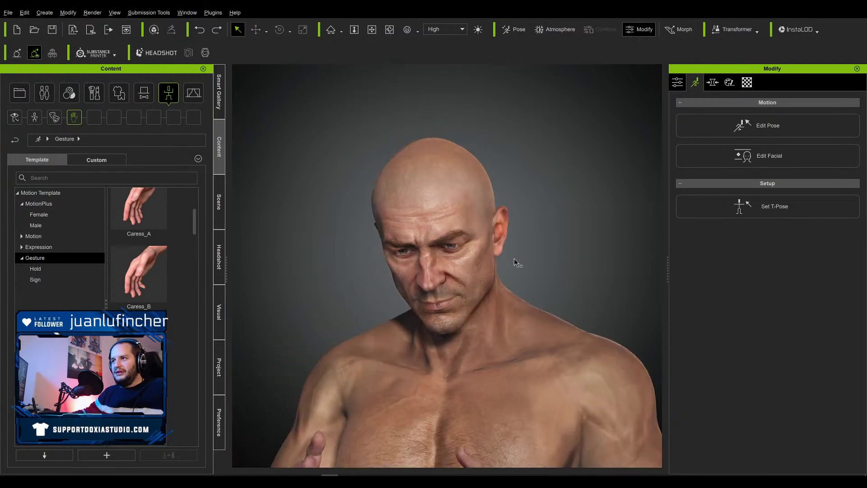
scroll(405, 285, up, 10)
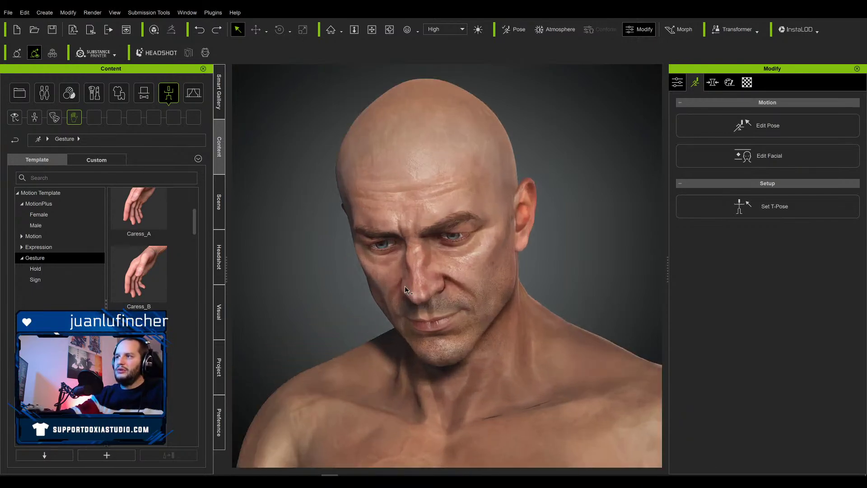
scroll(437, 294, down, 10)
right_drag(641, 316, 592, 270)
scroll(571, 276, down, 6)
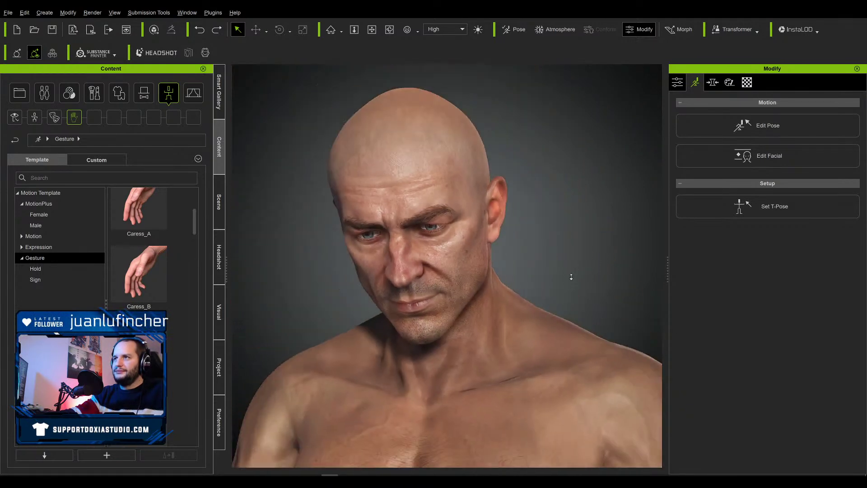
middle_drag(571, 276, 547, 244)
scroll(547, 243, down, 2)
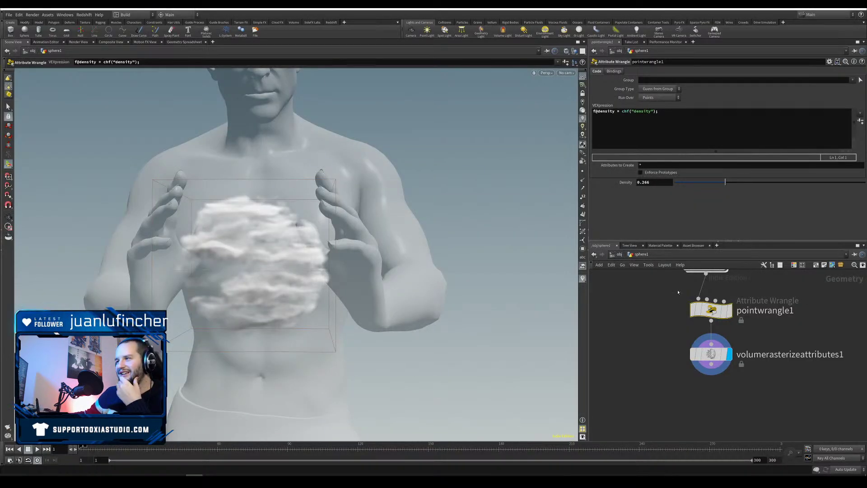
Step: Back in Houdini, move the volumerasterizeattributes1 node further below pointwrangle1 in the network
drag(711, 367, 711, 372)
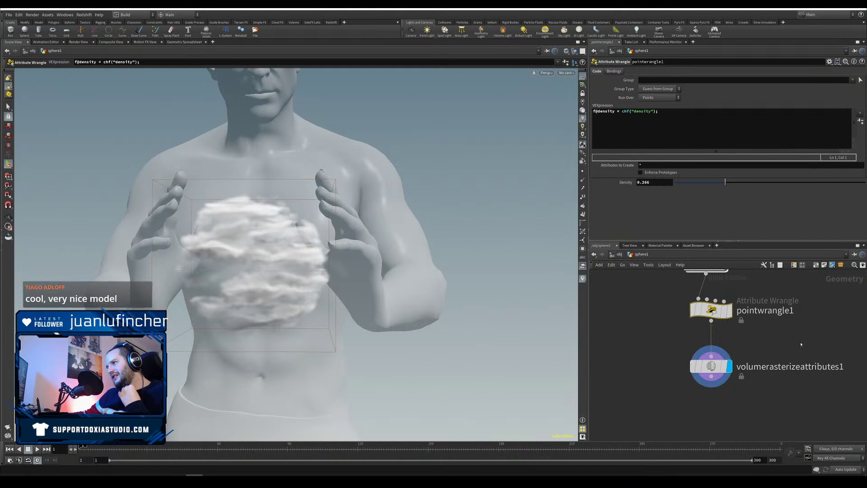
middle_drag(811, 333, 776, 374)
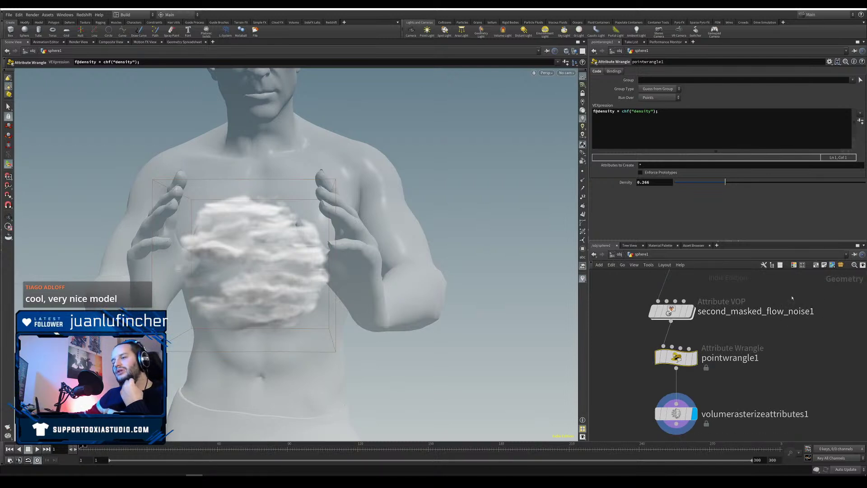
middle_drag(775, 378, 740, 348)
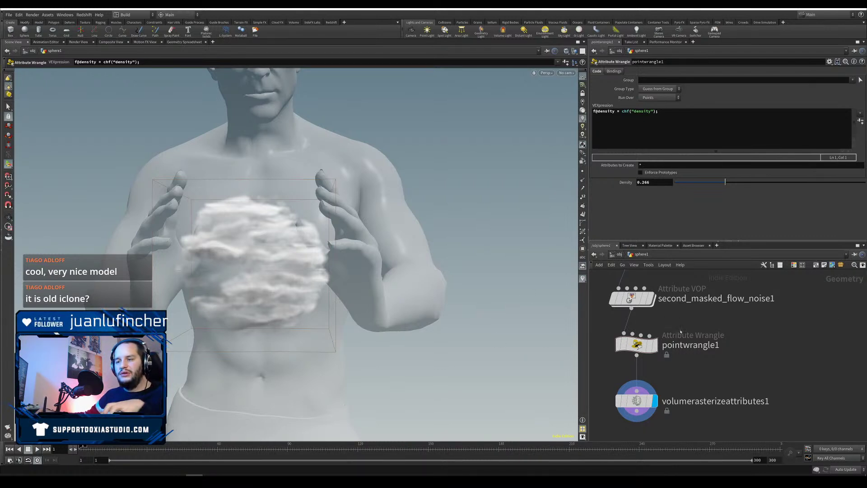
Step: Switch to Character Creator and look through its modify, export, submission, plugin and creation options
click(331, 478)
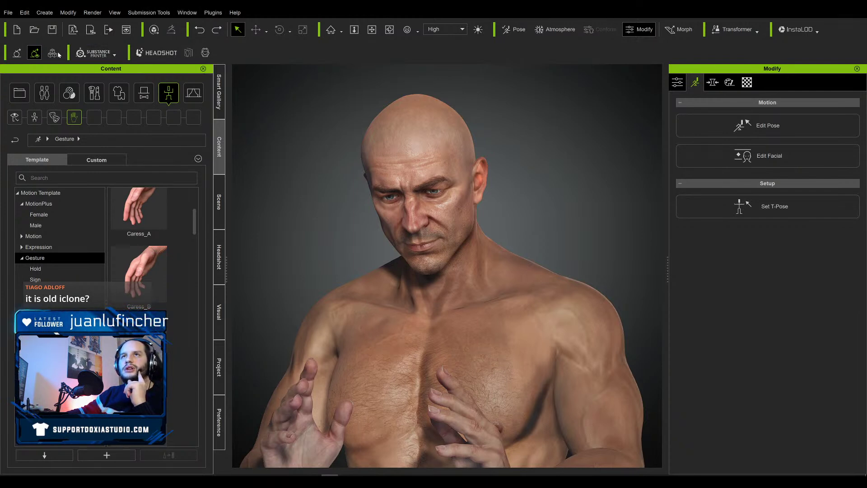
click(27, 12)
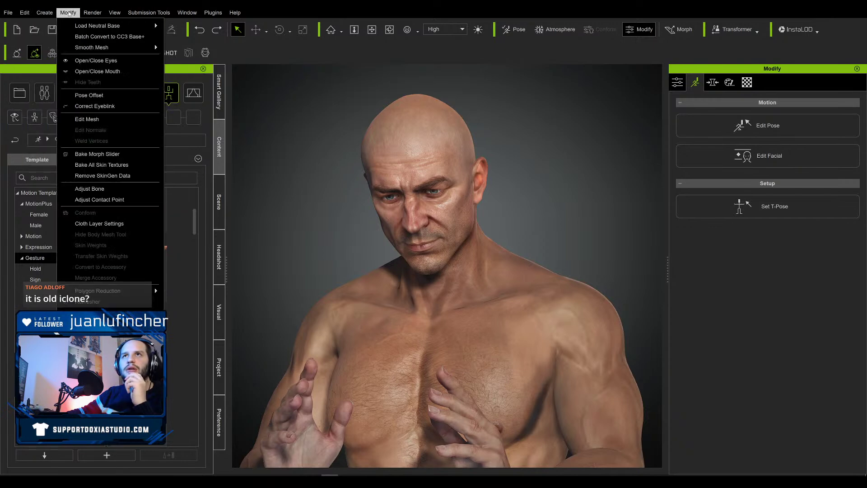
click(68, 13)
click(8, 13)
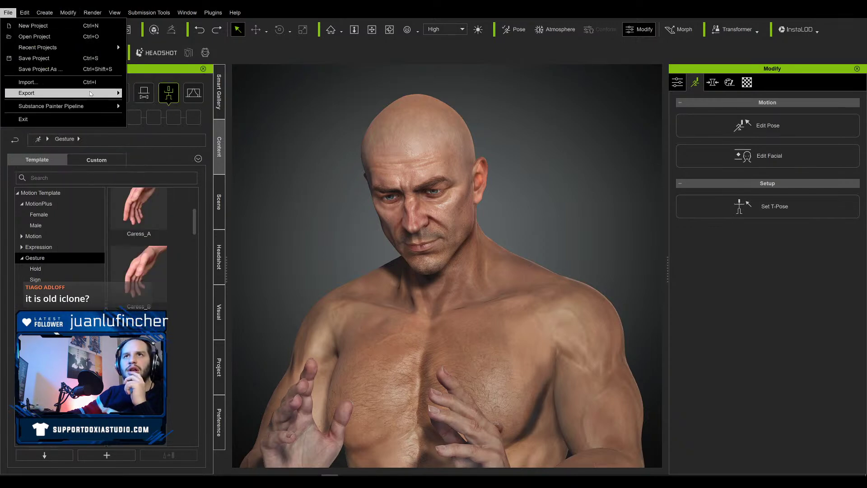
mouse_move(92, 94)
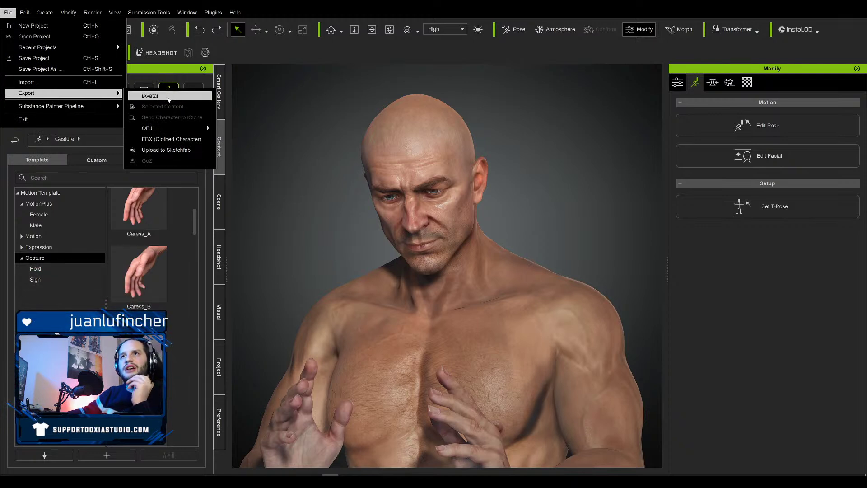
mouse_move(166, 14)
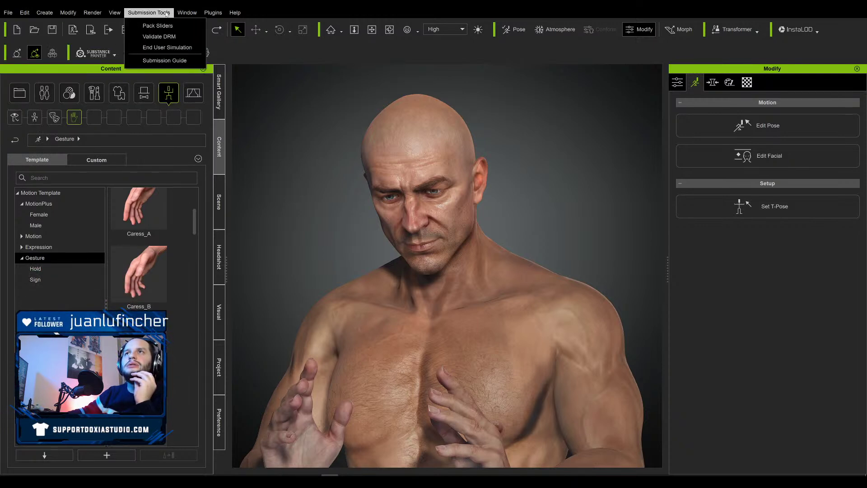
mouse_move(204, 13)
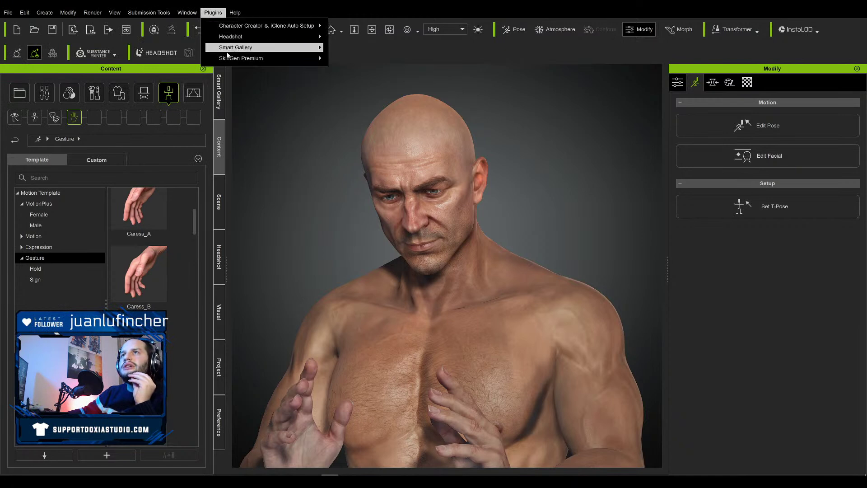
mouse_move(230, 28)
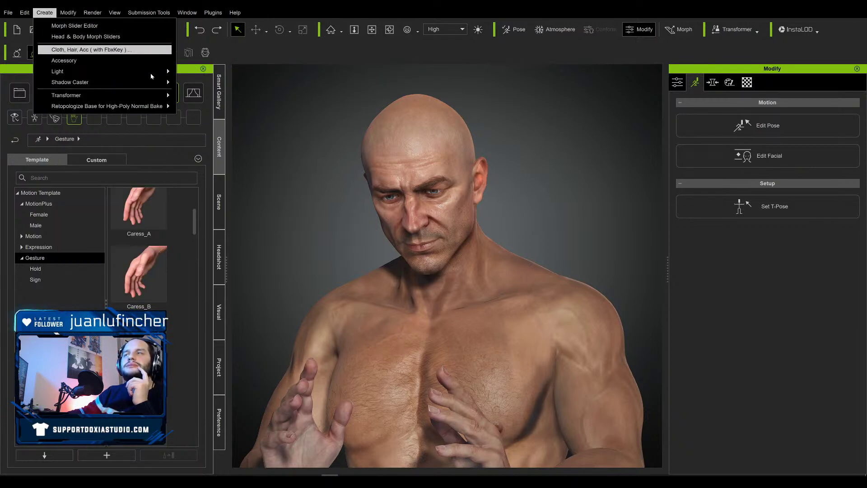
click(779, 285)
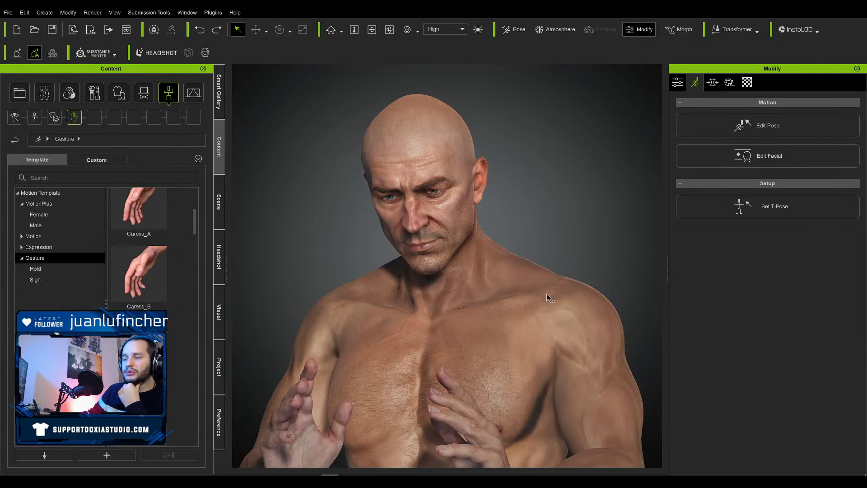
Step: Examine the full character in the T-pose setup and return to the motion options
middle_drag(595, 271, 615, 264)
key(f)
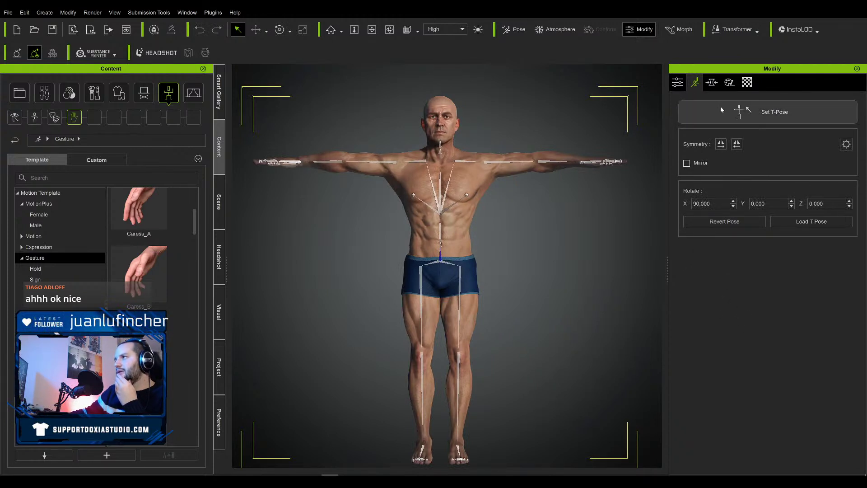
click(698, 85)
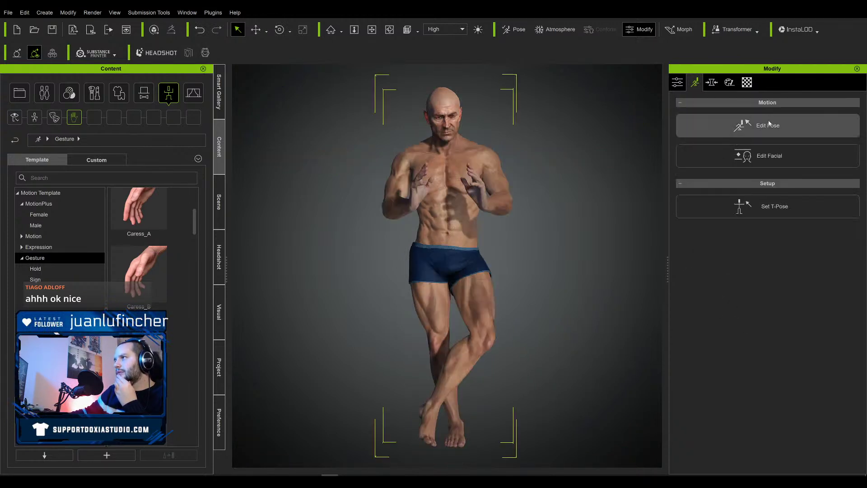
Step: Open the pose editor, select the character's left hand bone to inspect its move handles, and close the editor
click(690, 131)
drag(690, 138, 691, 158)
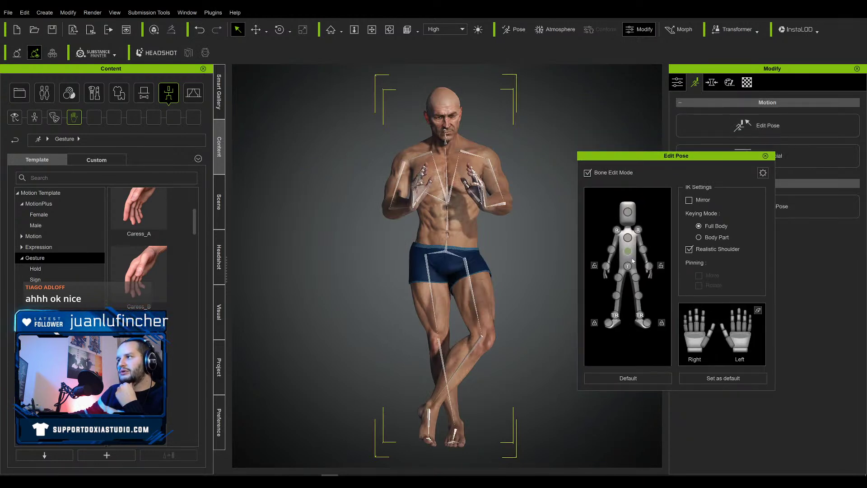
click(509, 205)
drag(509, 204, 528, 193)
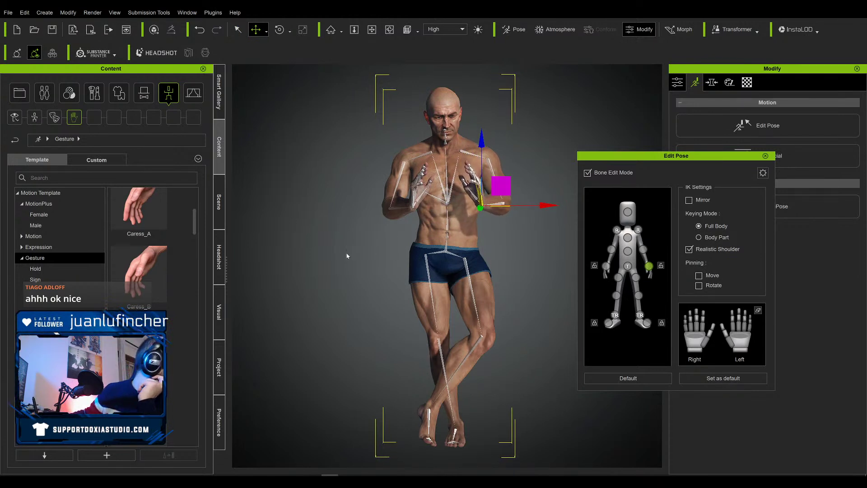
click(765, 155)
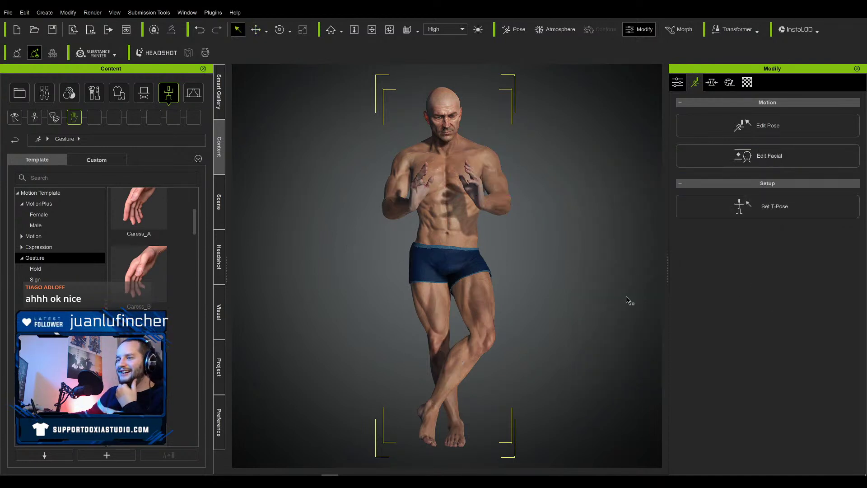
Step: Switch back to Houdini and examine the rasterized cloud between the hands from a closer angle
click(195, 481)
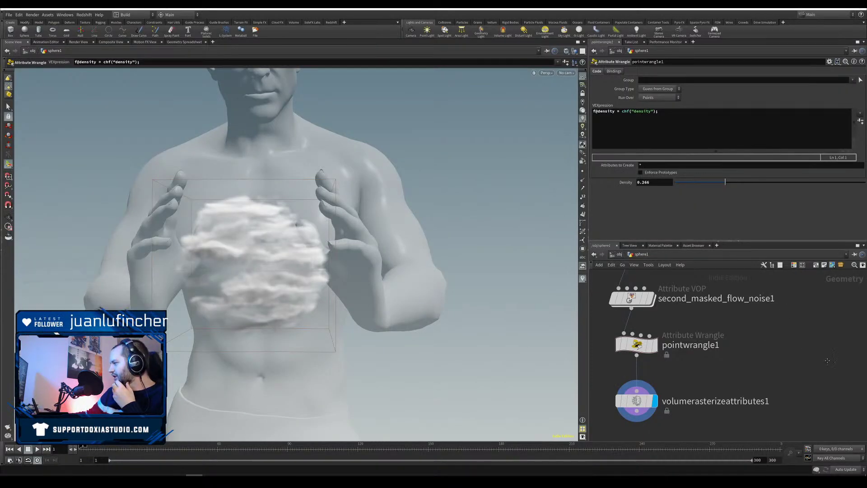
middle_drag(827, 360, 793, 333)
middle_drag(760, 358, 805, 358)
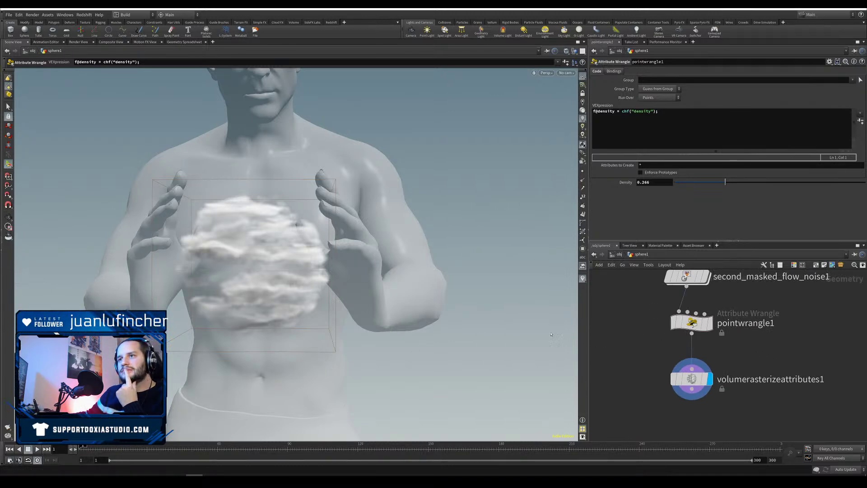
alt+drag(270, 265, 420, 308)
scroll(224, 289, up, 5)
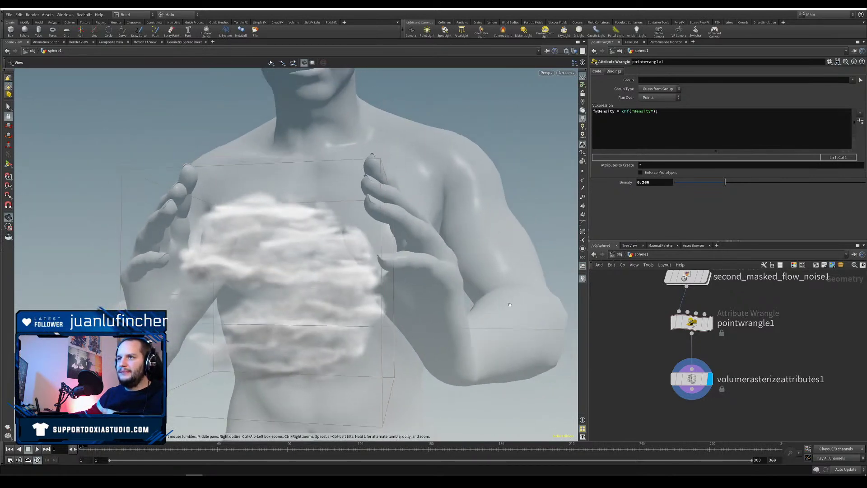
Step: Set the volumevop1 noise's Y Frequency to 2 and Amplitude to 2, checking the cloud from several angles
middle_drag(654, 273, 684, 404)
click(665, 361)
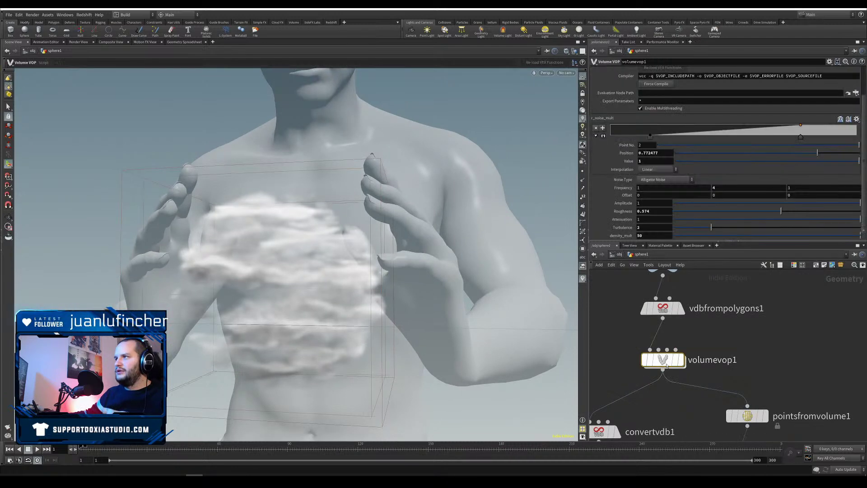
text(2)
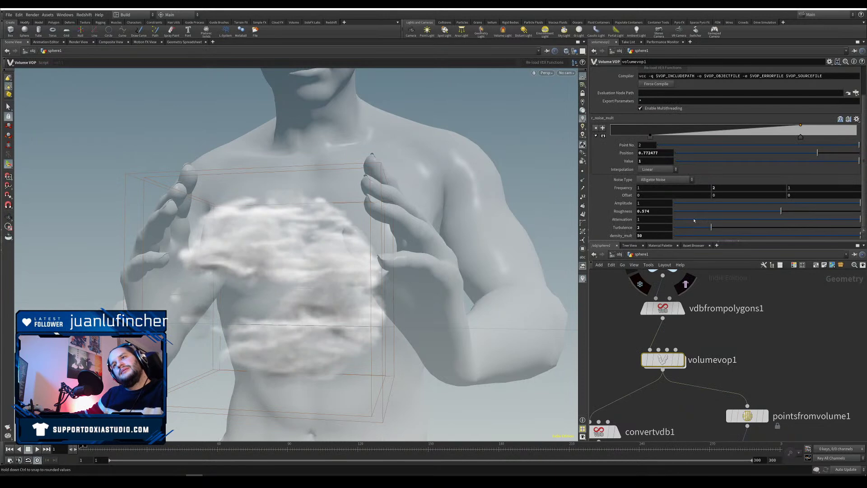
alt+drag(316, 301, 289, 325)
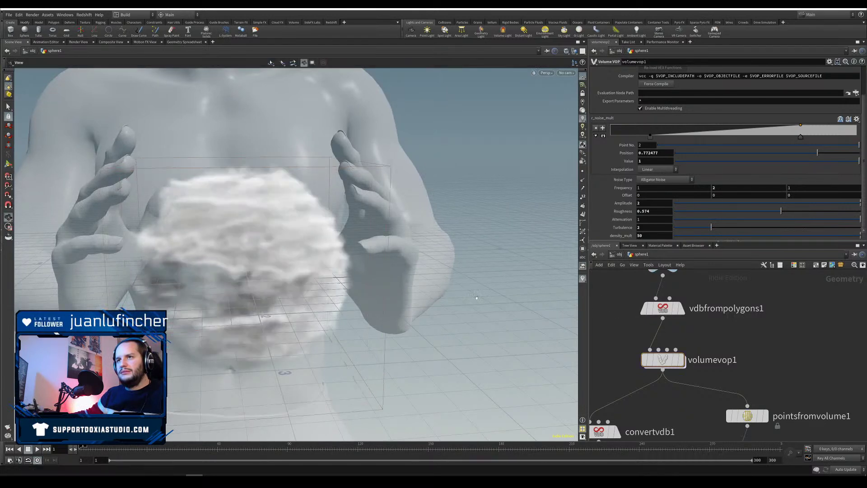
alt+drag(225, 312, 221, 356)
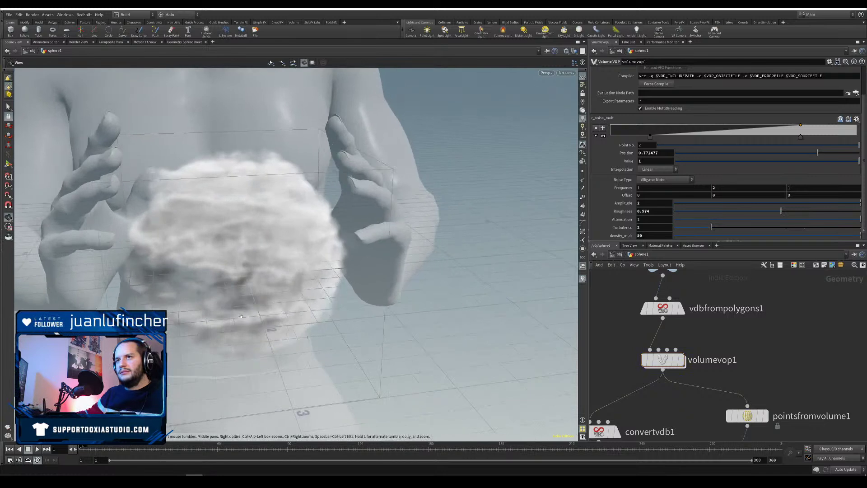
alt+drag(246, 307, 244, 275)
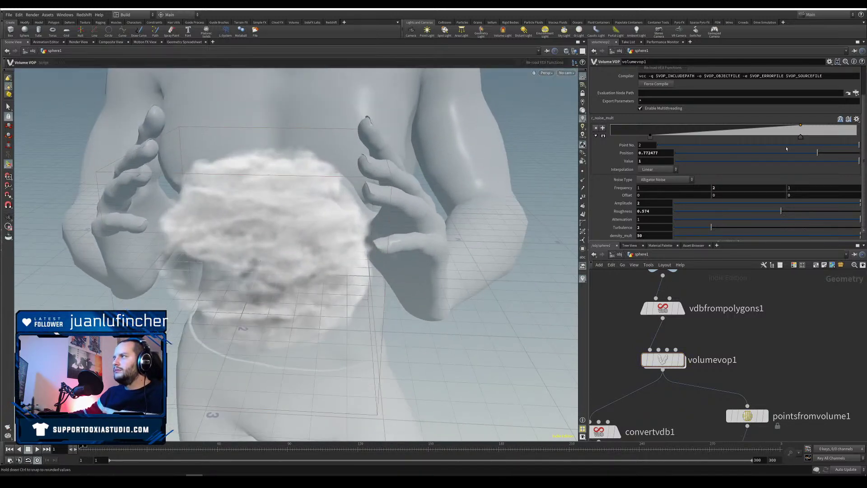
Step: Display volumevop1 and add a point to its noise multiplier ramp at position about 0.445 with value 0
click(837, 136)
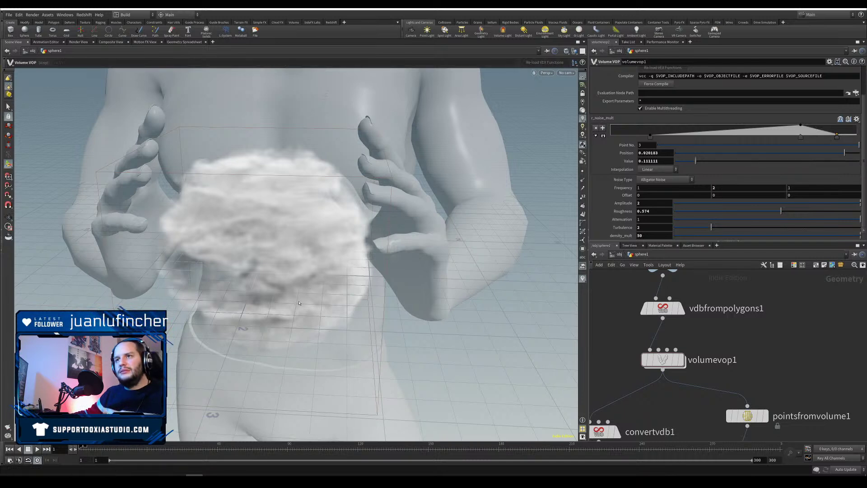
mouse_move(326, 286)
alt+mouse_down()
mouse_move(323, 251)
mouse_move(321, 289)
alt+mouse_up()
click(681, 360)
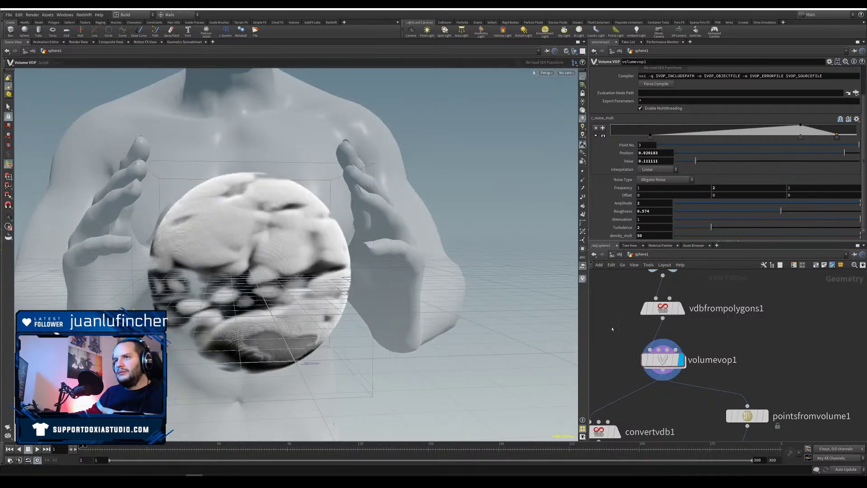
alt+drag(265, 293, 241, 296)
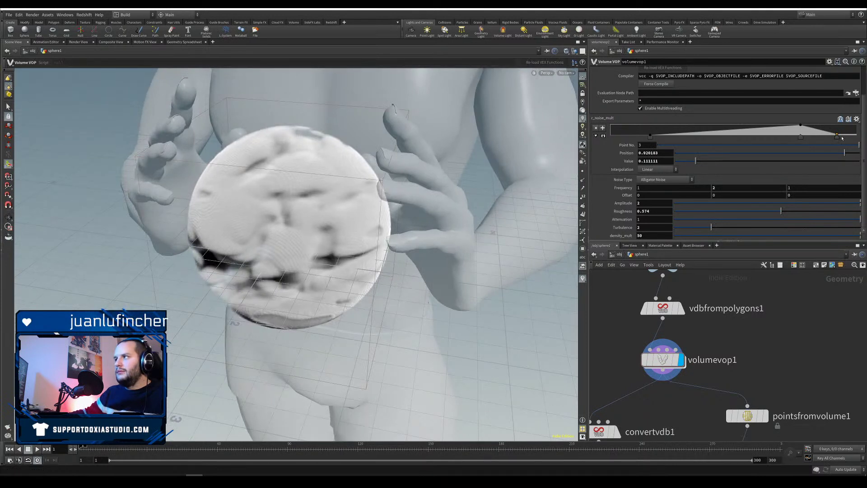
mouse_move(836, 135)
mouse_down()
mouse_move(682, 139)
mouse_move(678, 147)
mouse_up()
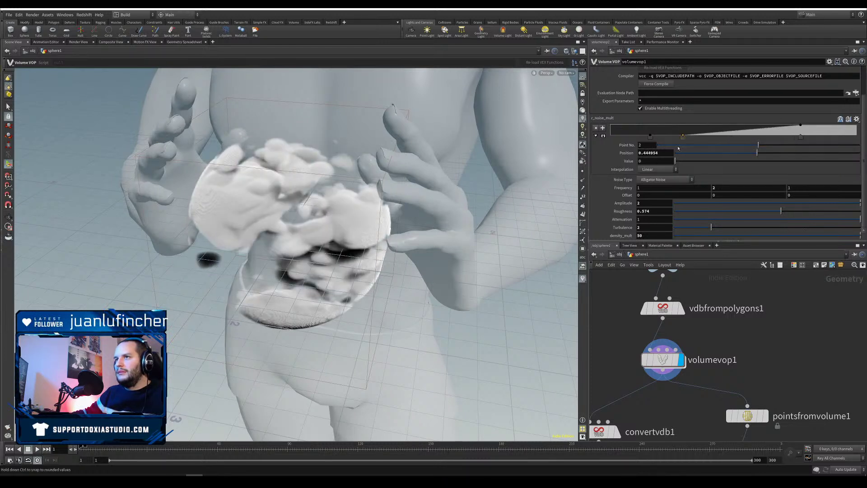
alt+drag(310, 293, 384, 259)
Step: Delete the two zero-value points from the noise multiplier ramp and add one at position 0.381651 with value 0
click(650, 135)
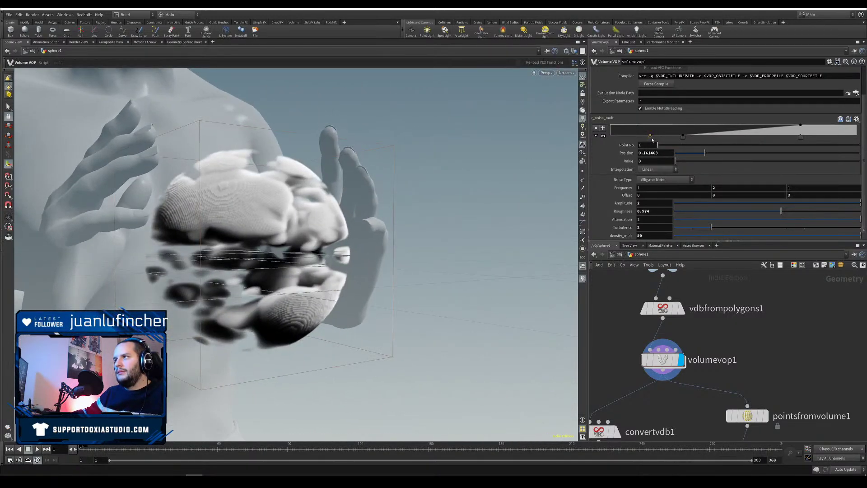
click(596, 128)
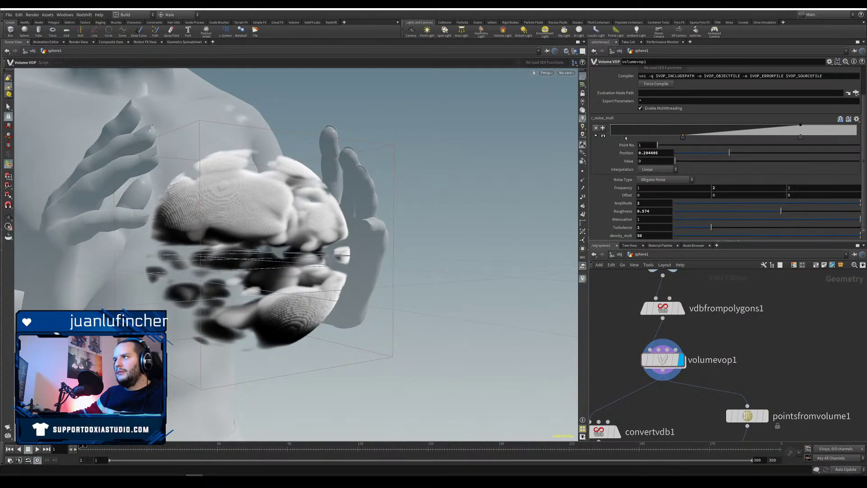
click(596, 128)
drag(702, 135, 700, 152)
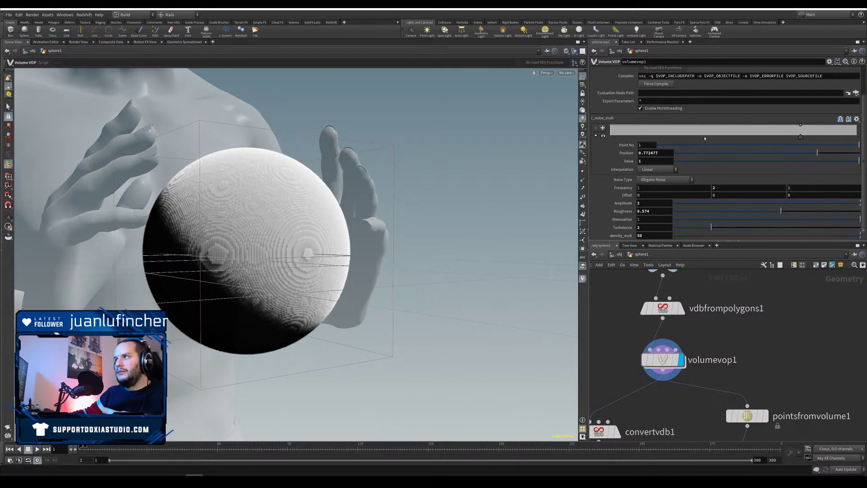
click(703, 137)
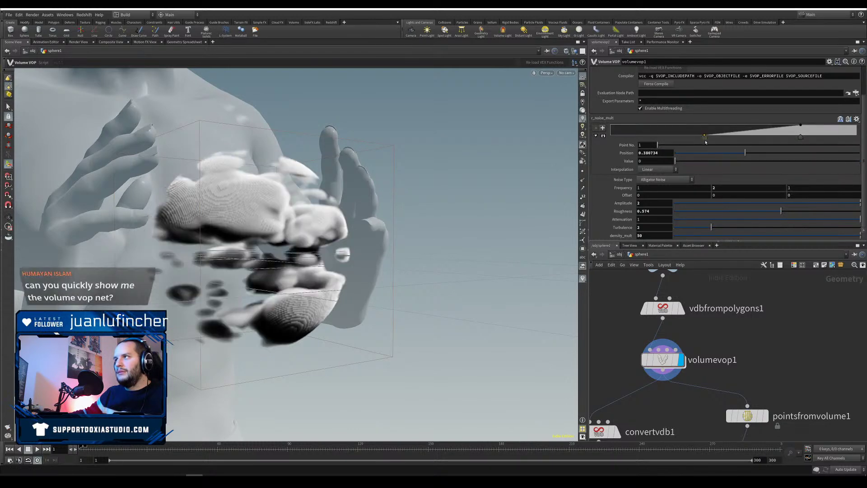
key(Escape)
drag(299, 274, 288, 251)
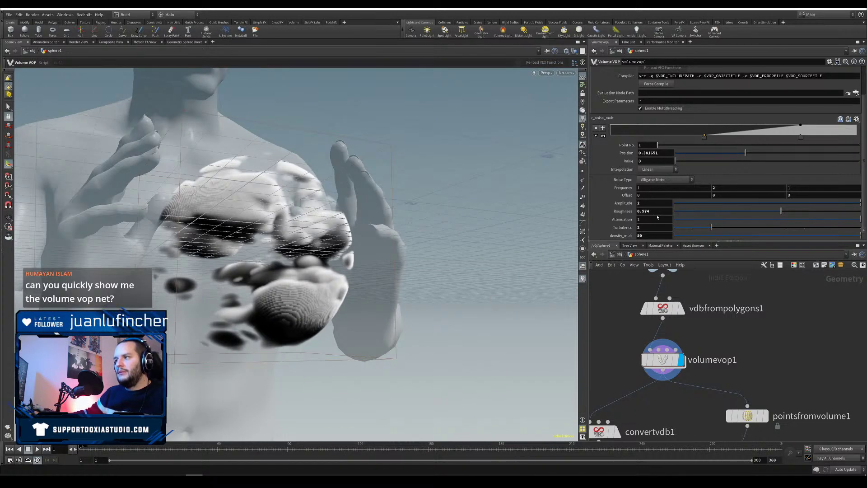
Step: Insert a Transform node between volumevop1 and pointsfromvolume1 and rotate it about 32.7 degrees on Z
drag(651, 355, 650, 343)
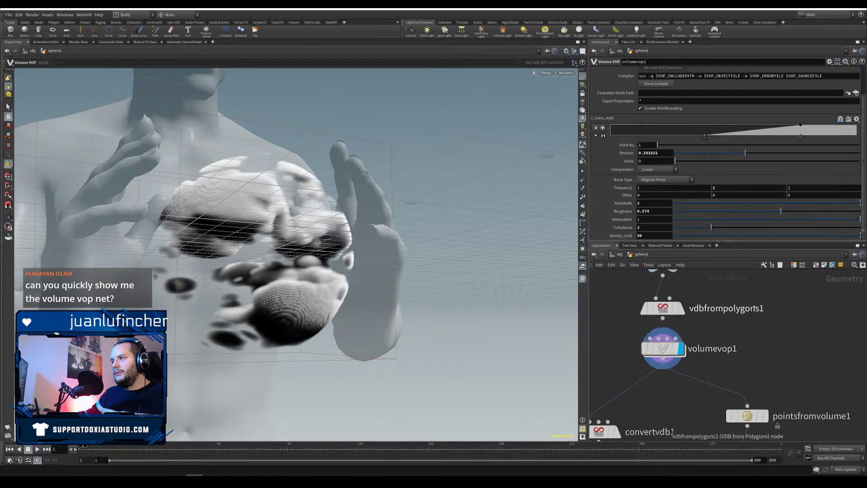
middle_drag(760, 307, 730, 336)
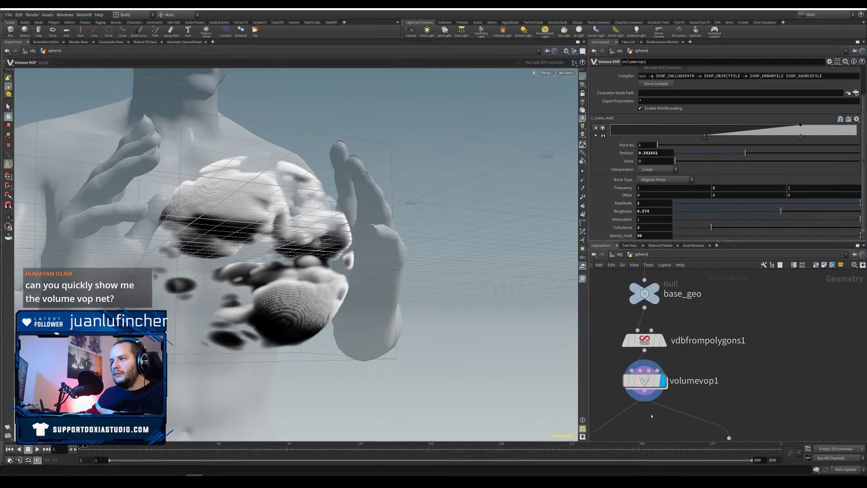
middle_drag(727, 398, 758, 347)
middle_drag(669, 369, 651, 391)
key(Tab)
text(tra)
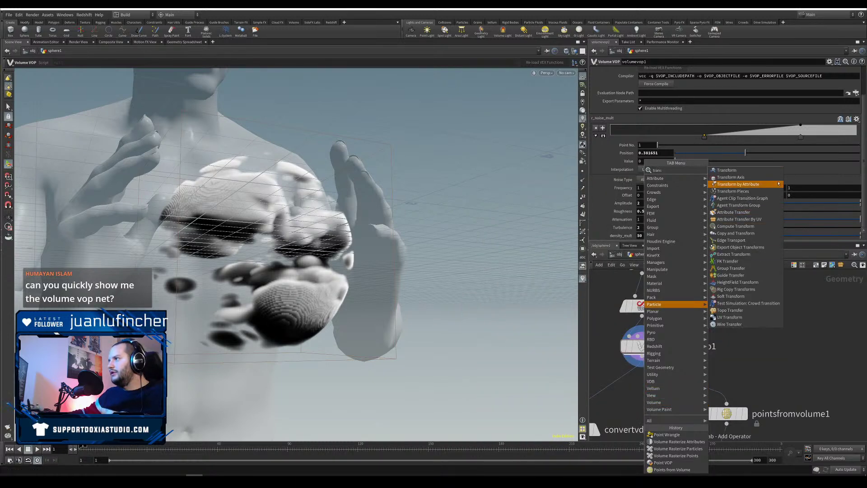
click(726, 170)
click(649, 384)
mouse_move(649, 387)
mouse_down()
mouse_move(653, 379)
mouse_move(656, 389)
mouse_up()
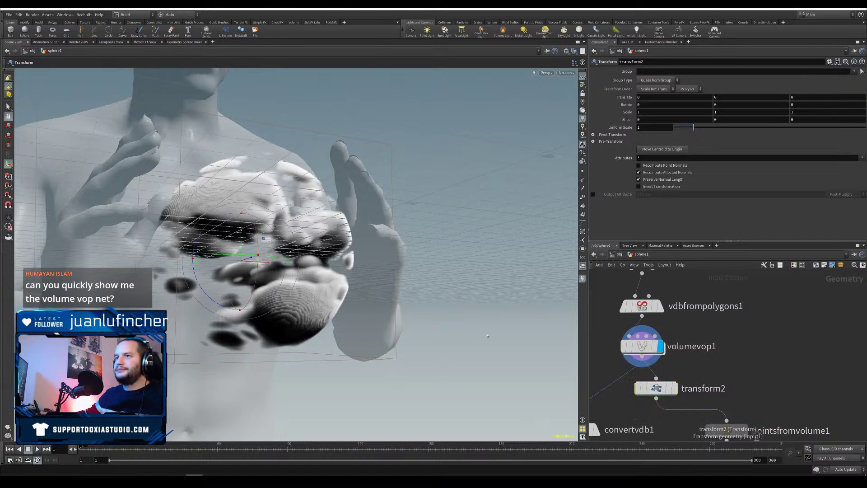
drag(198, 243, 196, 255)
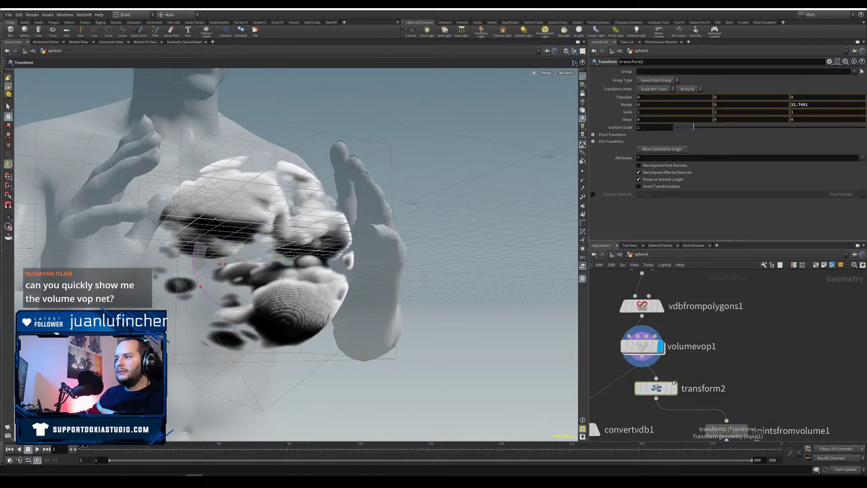
Step: Display transform2 and adjust its Z rotation to about 28 degrees
drag(200, 286, 200, 287)
click(674, 388)
alt+drag(289, 257, 291, 287)
key(Return)
middle_drag(722, 407, 688, 358)
drag(694, 391, 695, 403)
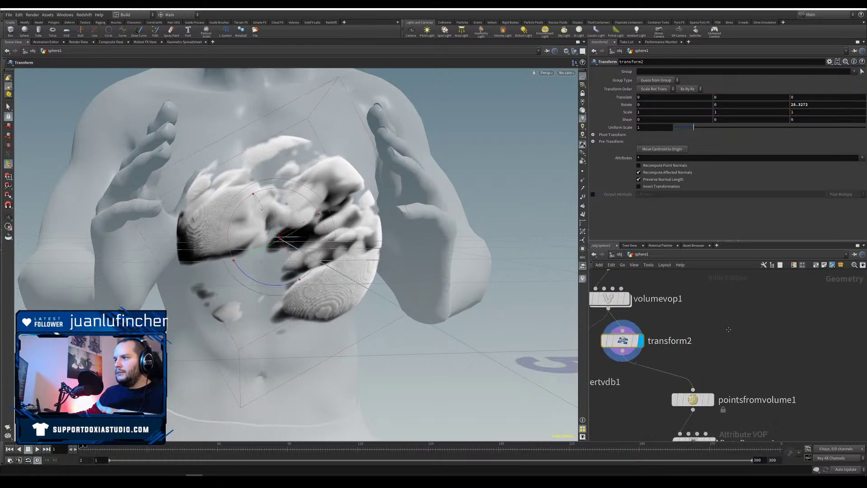
Step: Rewire transform2 to feed convertvdb1, connect pointsfromvolume1 directly to volumevop1, and display the converted polygon mesh
middle_drag(622, 342, 726, 326)
drag(725, 326, 686, 326)
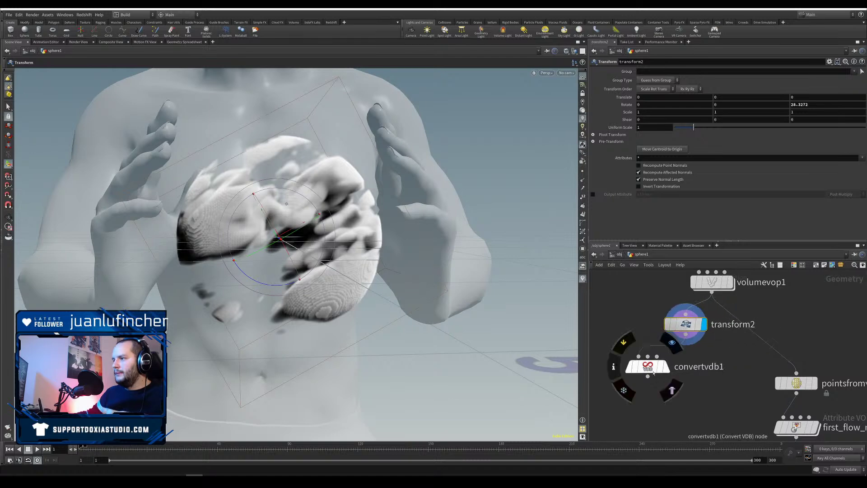
click(672, 343)
click(651, 368)
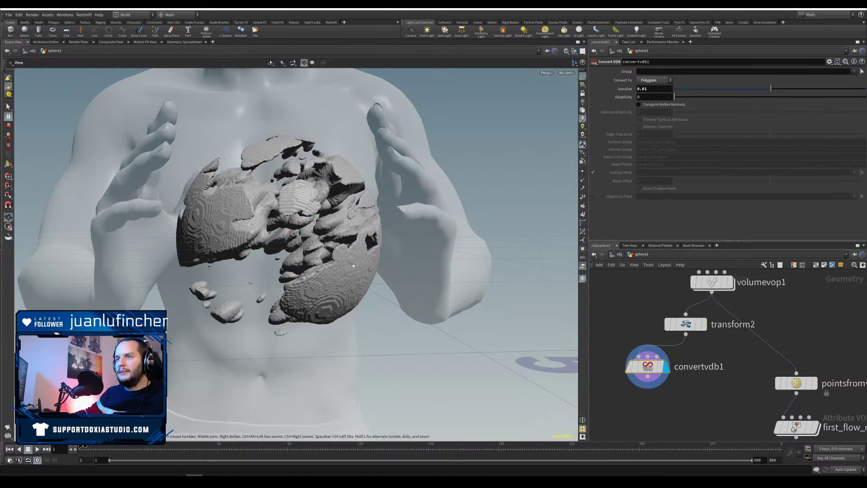
alt+drag(460, 322, 470, 300)
Step: Add a Twist node below convertvdb1, wire the converted mesh into its first input and display it
middle_drag(668, 392, 673, 353)
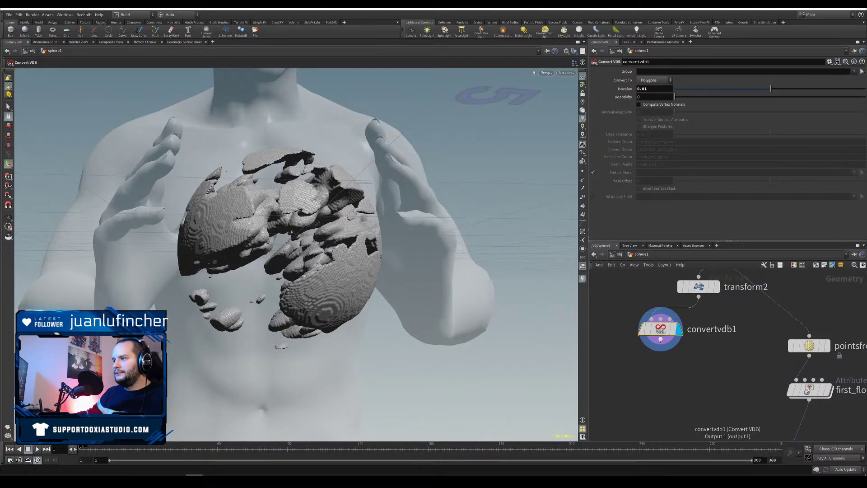
key(Tab)
text(te)
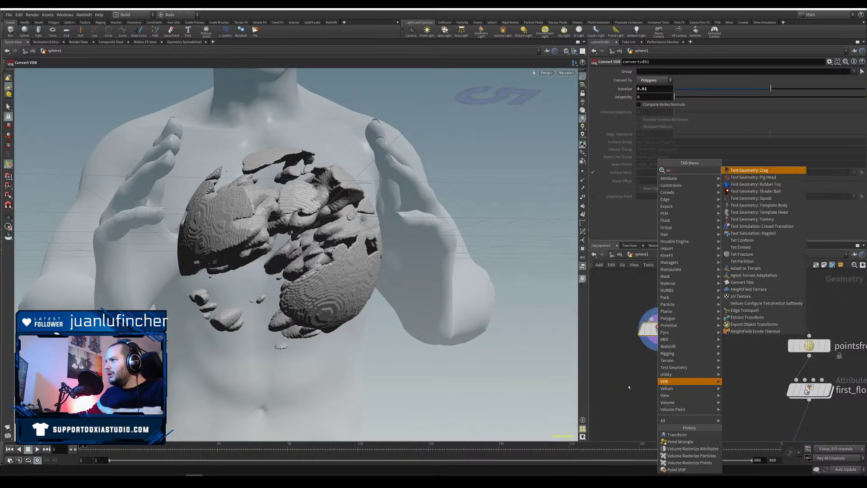
key(BackSpace)
text(wist)
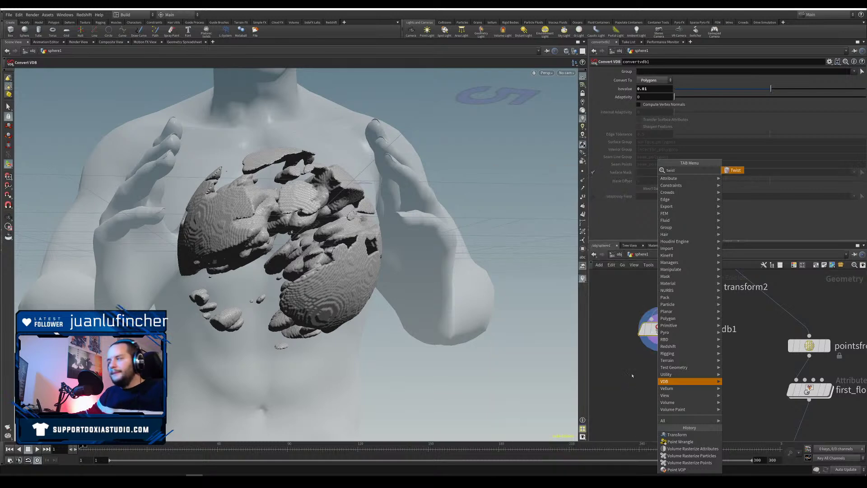
click(735, 171)
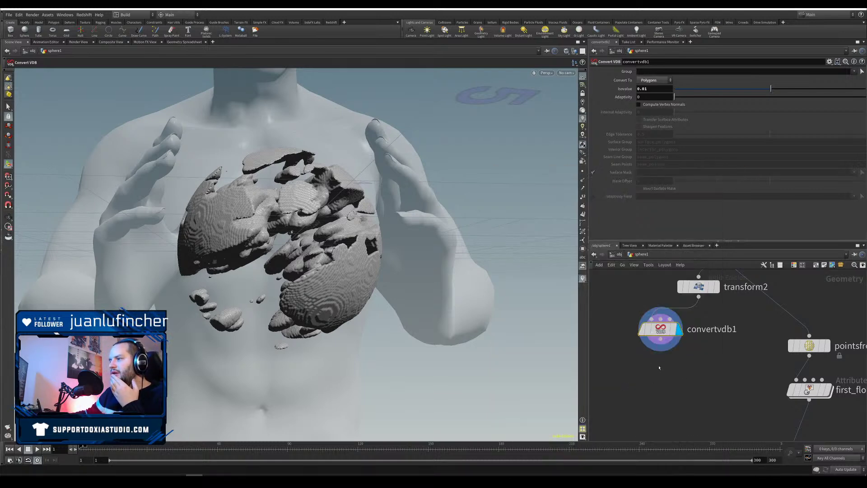
click(670, 380)
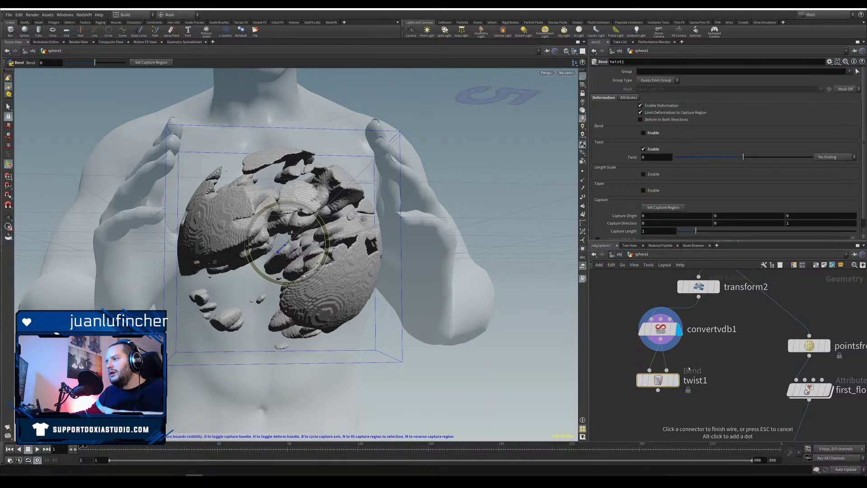
click(650, 371)
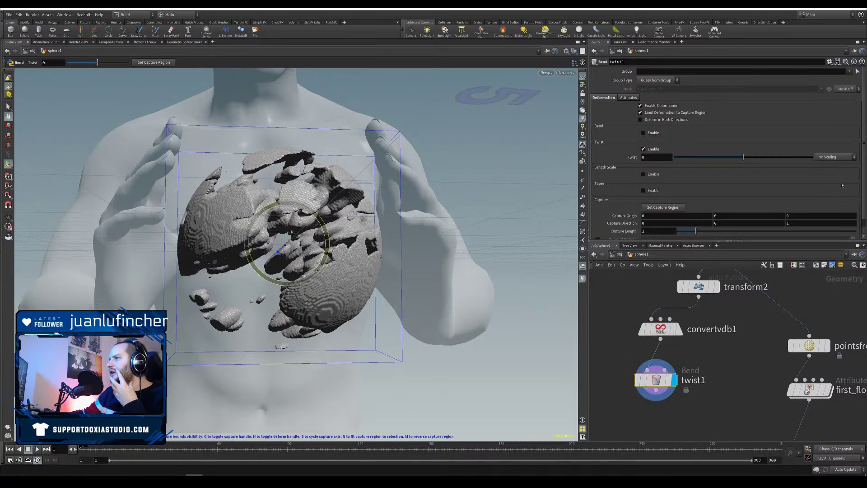
Step: Set twist1's Twist to 180 and point its Capture Direction along Y with values 0, 1, 0
drag(743, 157, 818, 157)
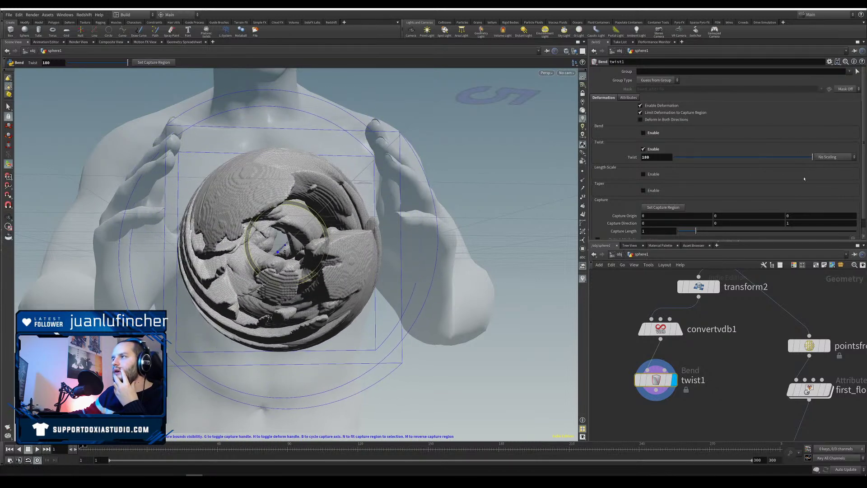
click(801, 223)
click(732, 223)
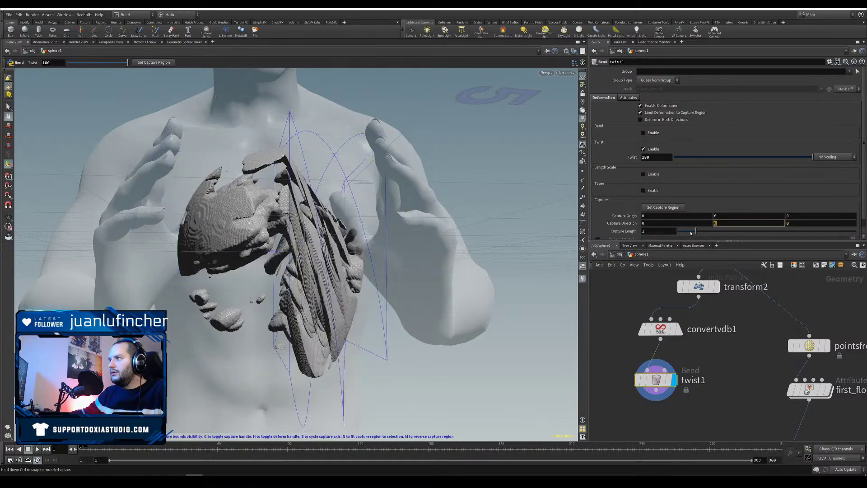
text(1)
key(Return)
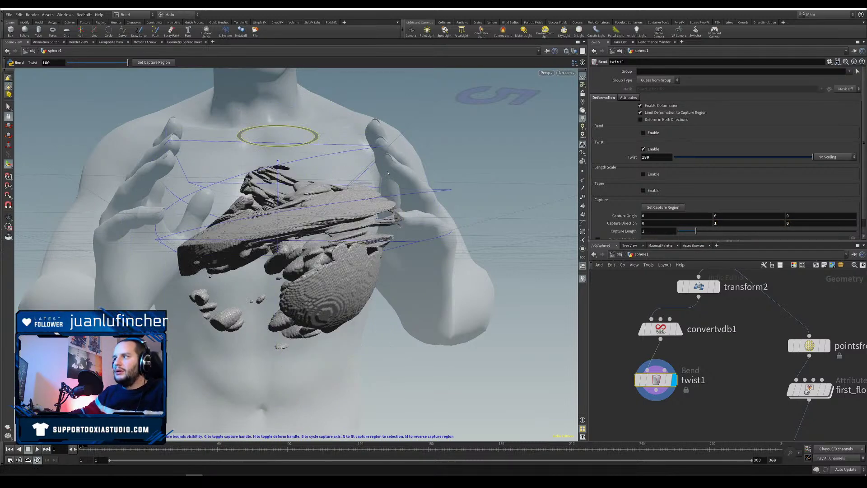
Step: Set twist1's Capture Origin Y to -1, Capture Length to about 2.28 and Twist to 750
scroll(860, 198, down, 1)
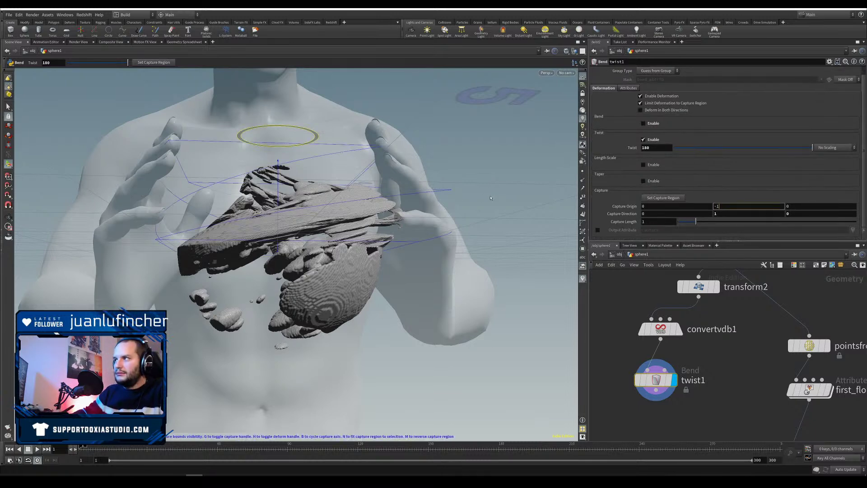
key(Return)
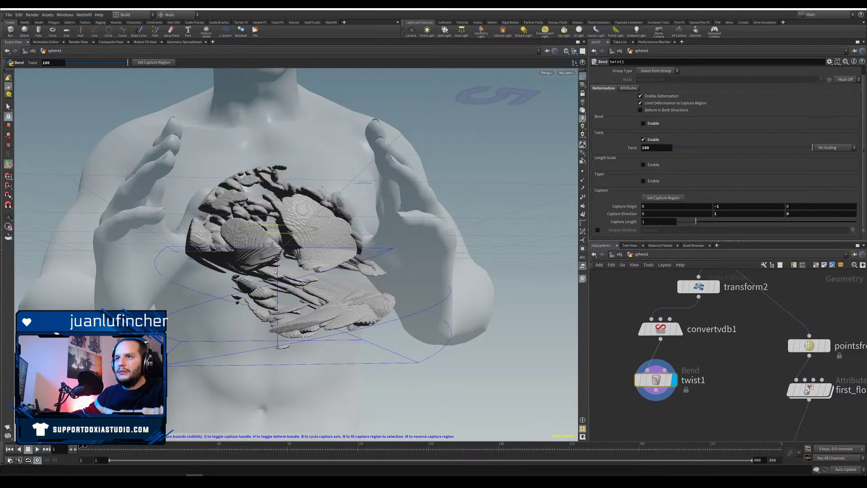
drag(297, 251, 366, 248)
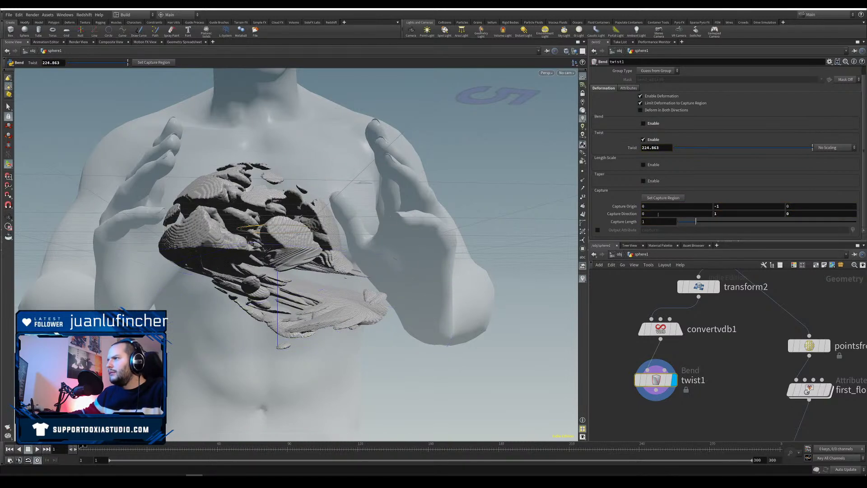
drag(696, 221, 719, 221)
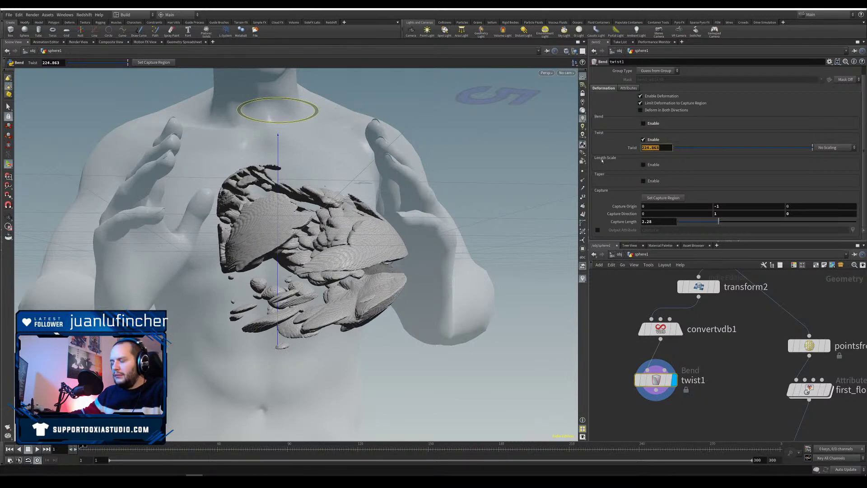
key(Return)
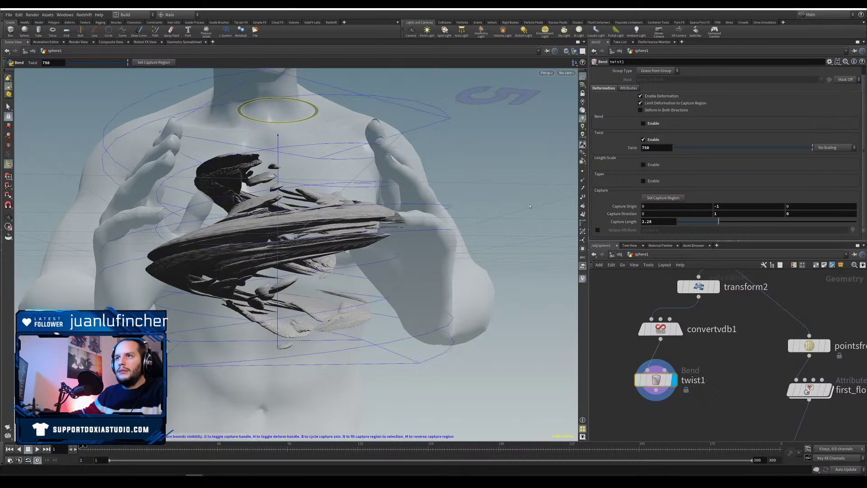
scroll(332, 271, down, 3)
alt+drag(329, 258, 312, 242)
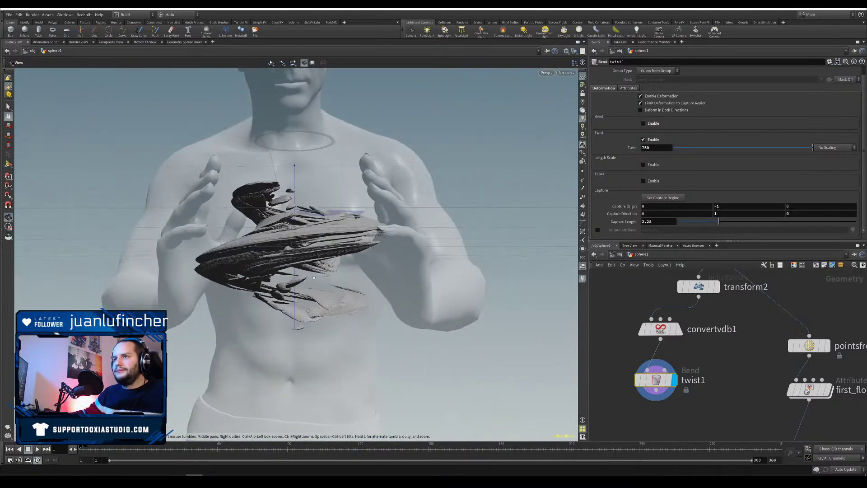
Step: Try Capture Length values of 2 and 1 on twist1, returning to 2
key(BackSpace)
key(BackSpace)
key(BackSpace)
key(BackSpace)
text(4)
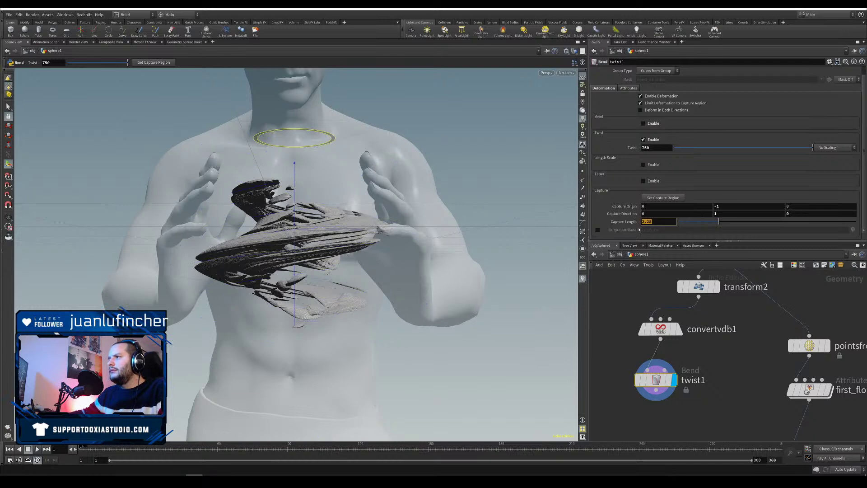
key(Return)
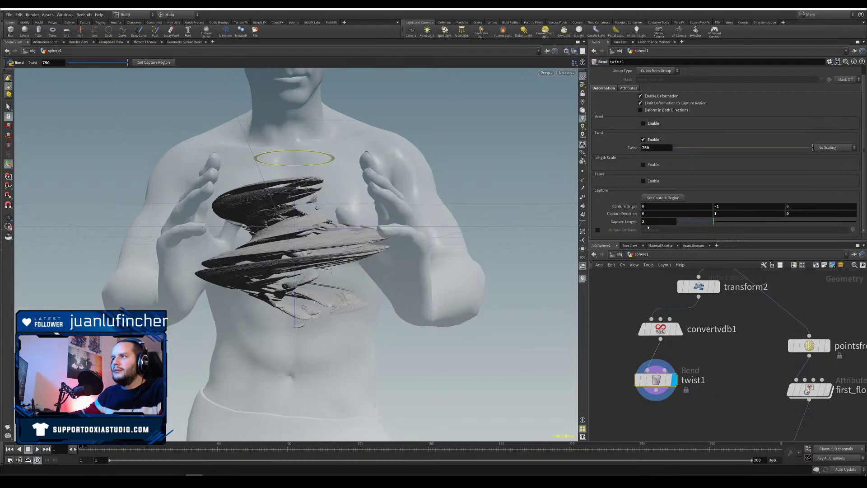
text(1)
key(Return)
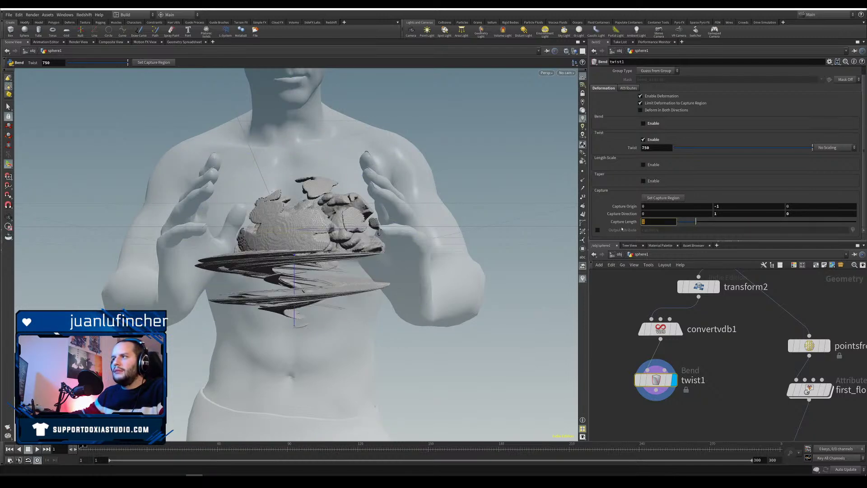
text(2)
key(Return)
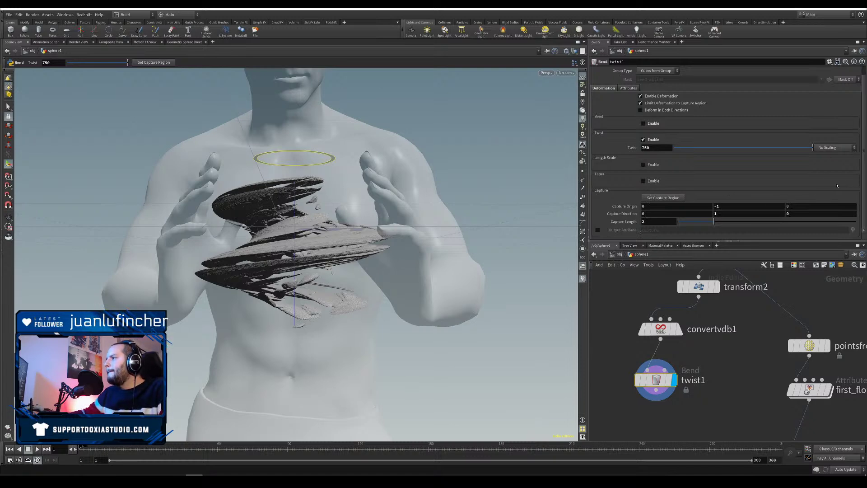
Step: Set twist1's Capture Length to about 2.17 and try a Twist of 1500 before reducing it to 540
alt+drag(305, 216, 322, 266)
key(Return)
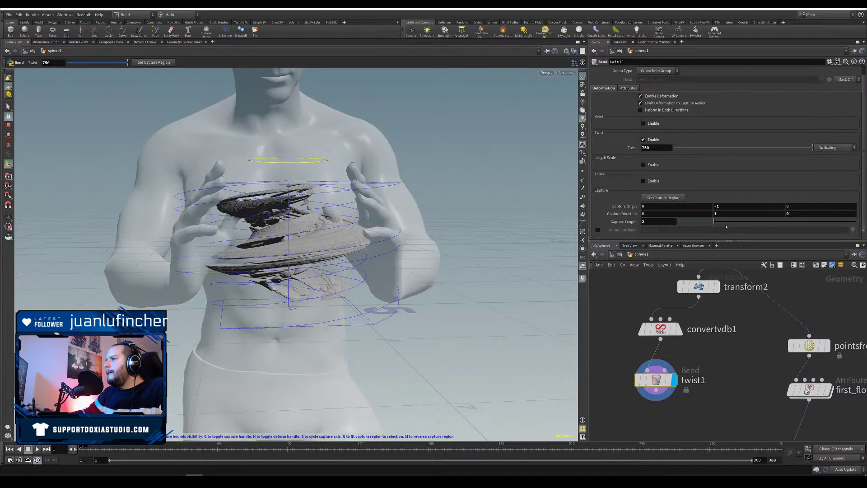
drag(713, 222, 743, 225)
drag(743, 224, 718, 223)
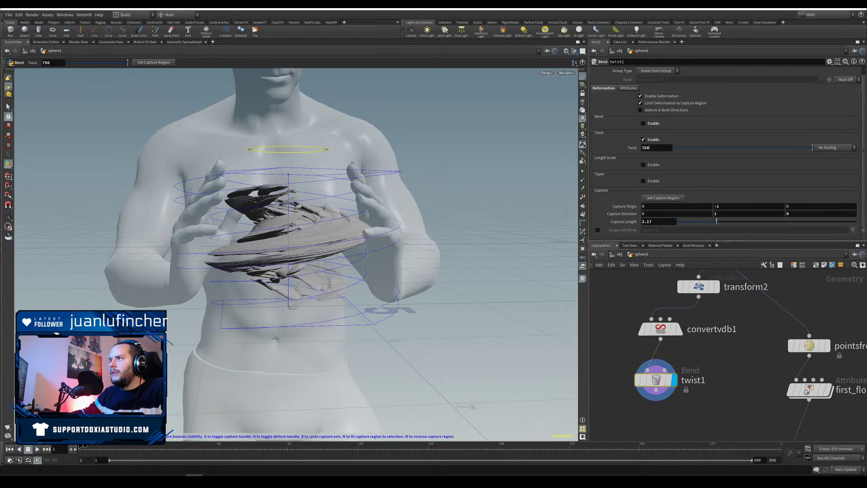
key(Return)
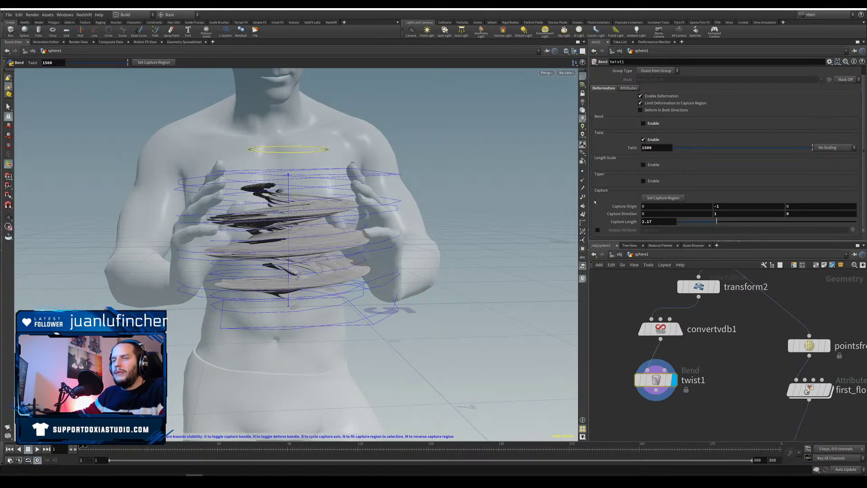
mouse_move(323, 248)
alt+mouse_down()
mouse_move(274, 293)
mouse_move(276, 337)
mouse_move(318, 253)
alt+mouse_up()
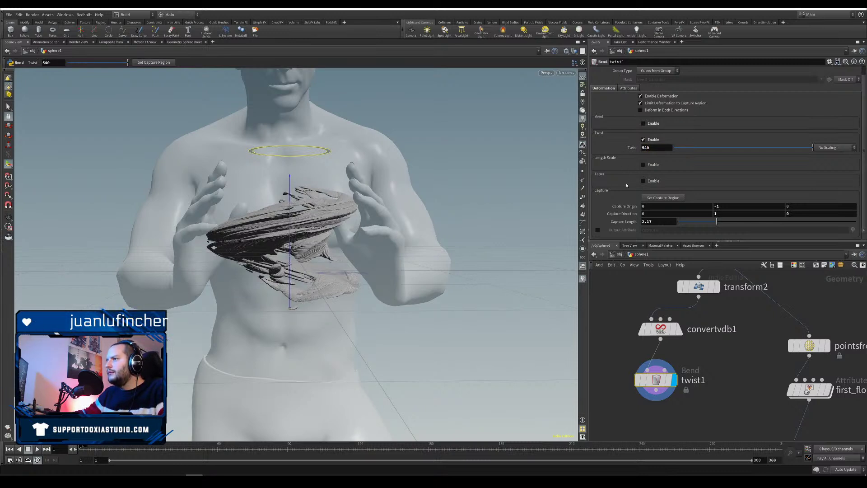
Step: Bypass transform2 and wire convertvdb1 directly to volumevop1, taking transform2 out of the twist branch
drag(662, 329, 650, 331)
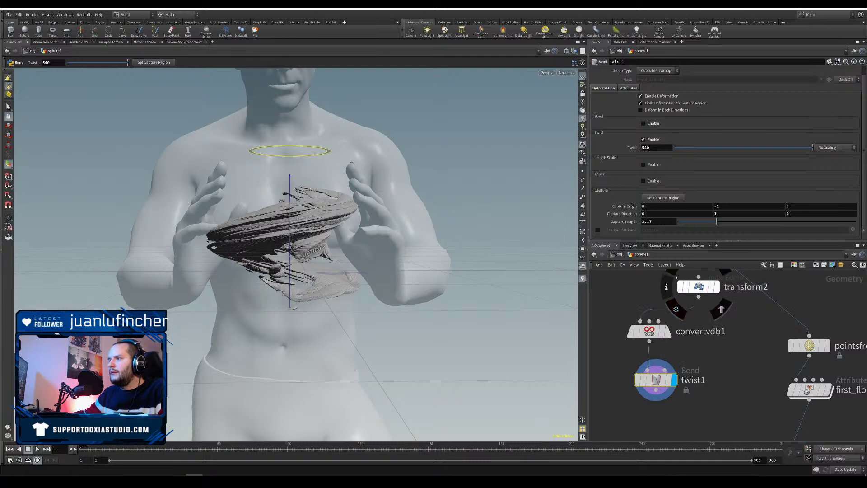
middle_drag(625, 288, 628, 324)
click(675, 301)
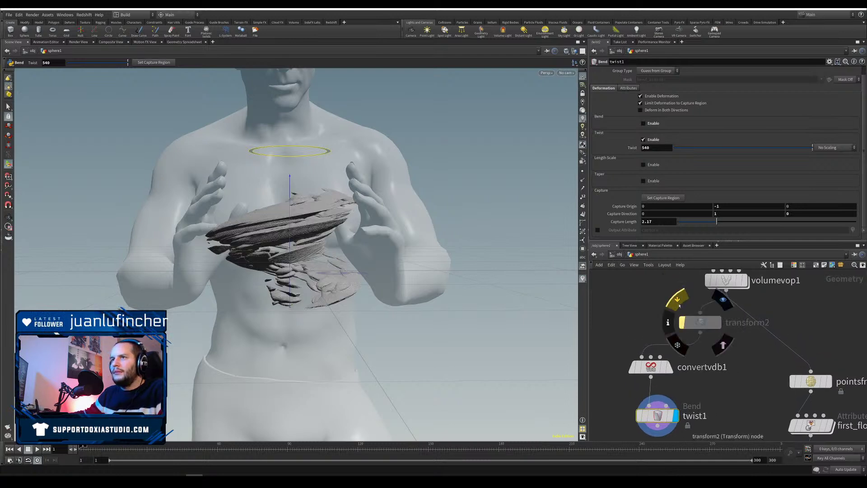
drag(700, 322, 725, 358)
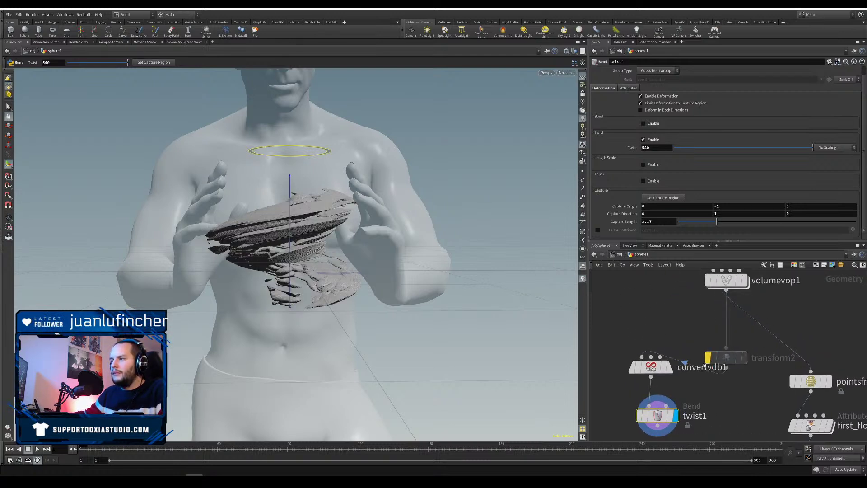
middle_drag(670, 342, 650, 348)
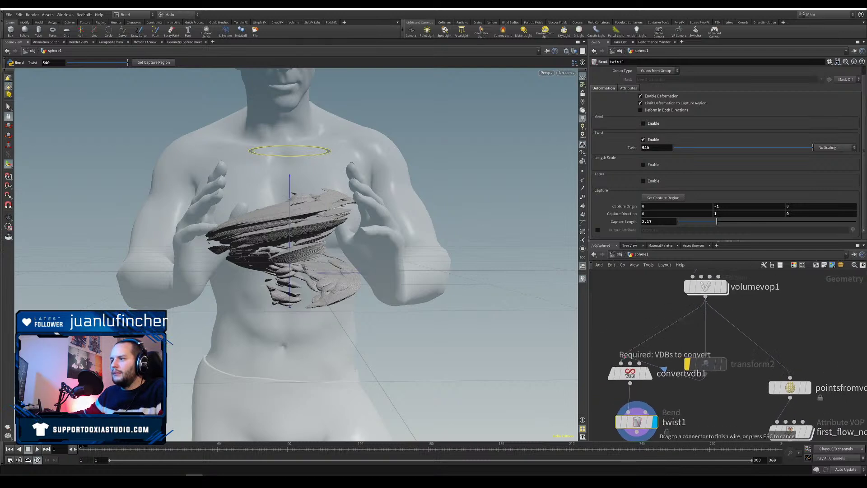
drag(632, 373, 624, 333)
drag(636, 422, 612, 377)
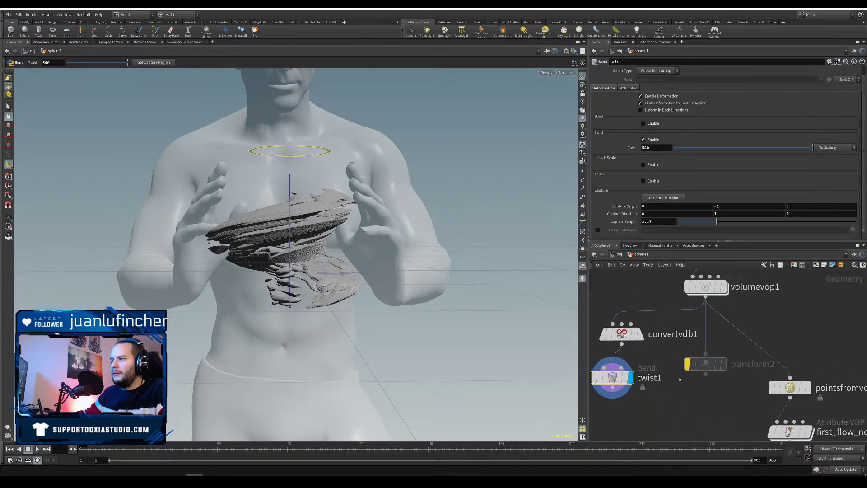
Step: Place transform2 below twist1, connect it to twist1's output, re-enable it and display it
drag(702, 364, 680, 416)
middle_drag(680, 416, 702, 384)
drag(634, 357, 692, 392)
click(691, 383)
click(705, 395)
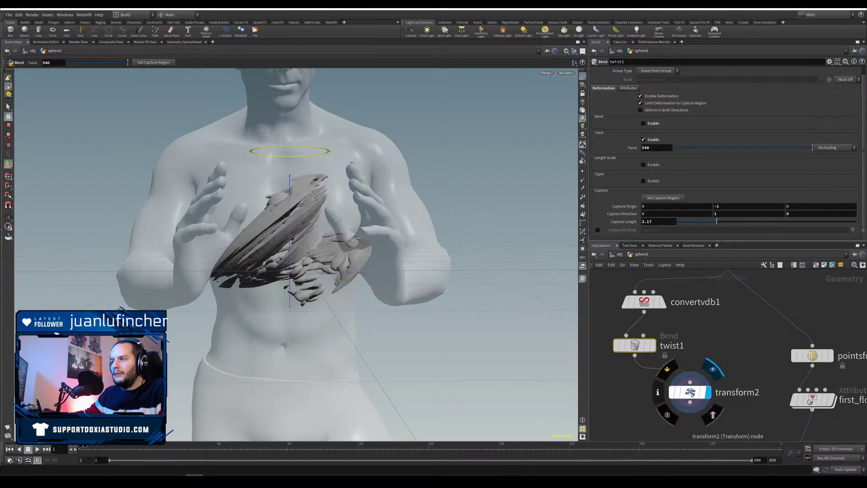
click(690, 392)
Step: Inspect the twisted mesh from above and set twist1's Twist to 0
alt+drag(325, 253, 400, 287)
click(650, 346)
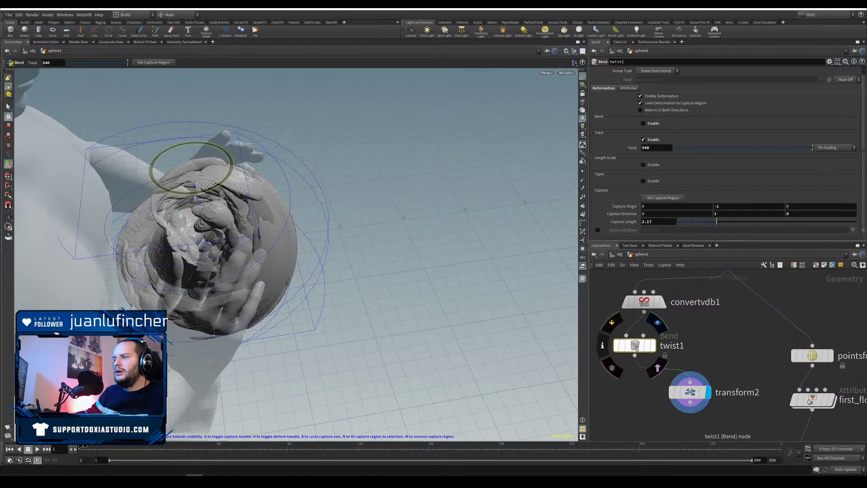
alt+drag(214, 279, 253, 253)
key(Return)
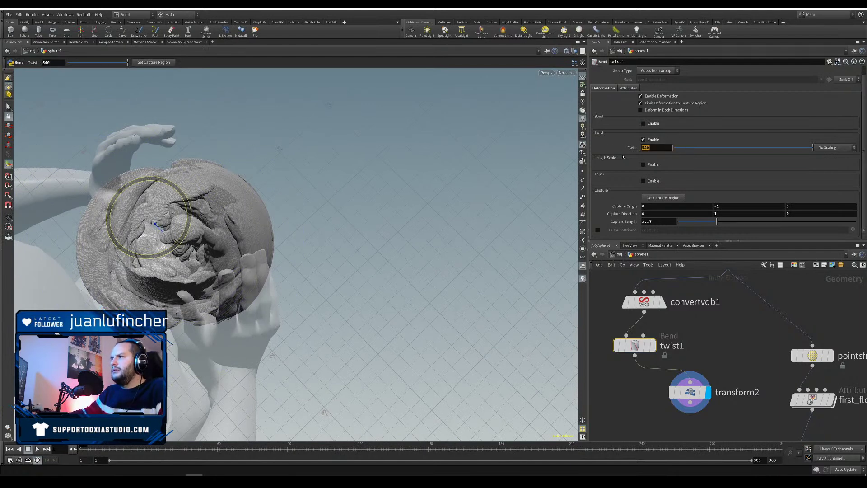
key(Return)
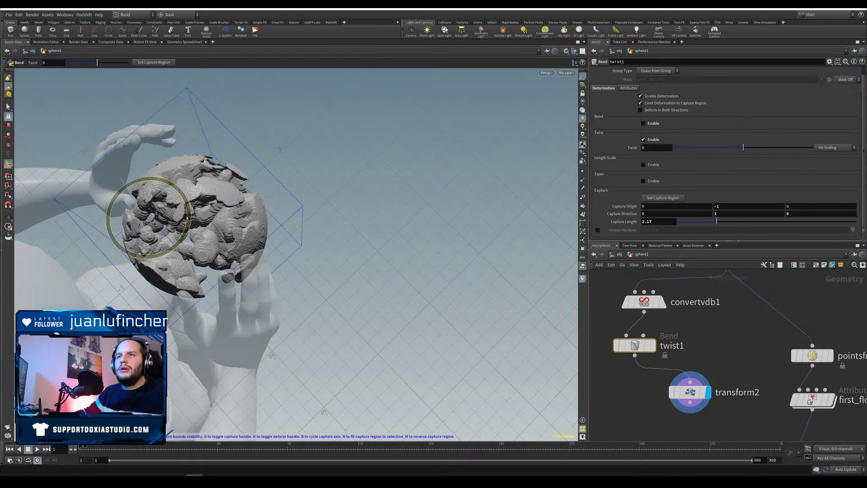
Step: Toggle the bypass of transform1 above base_geo to change the source orientation feeding the twist branch
mouse_move(289, 226)
alt+mouse_down()
mouse_move(311, 190)
mouse_move(300, 217)
alt+mouse_up()
middle_drag(749, 319, 677, 411)
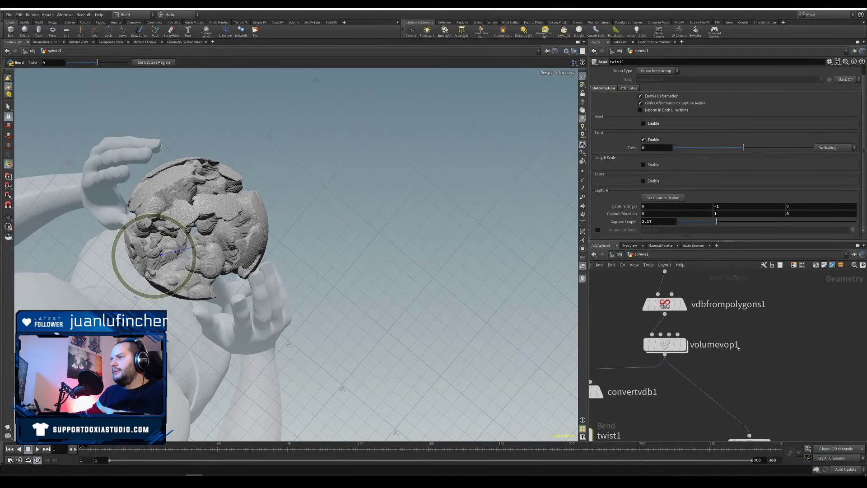
mouse_move(789, 312)
middle_down()
mouse_move(766, 387)
mouse_move(770, 424)
middle_up()
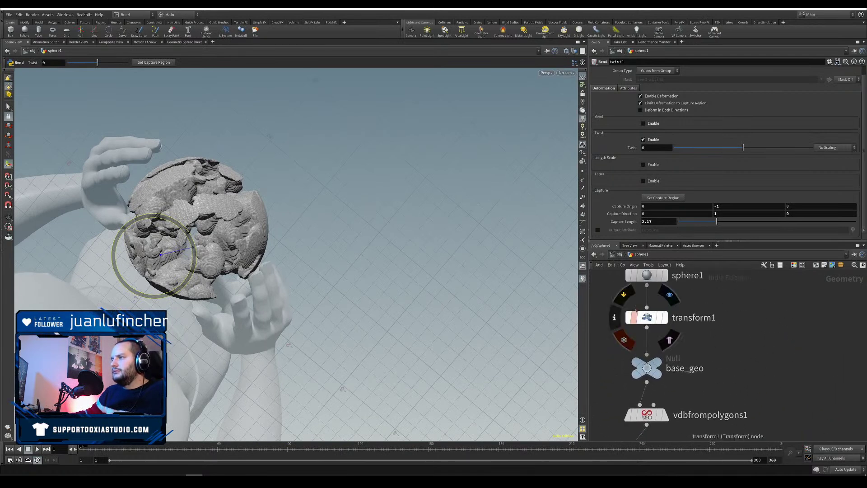
click(636, 300)
middle_drag(654, 406, 731, 296)
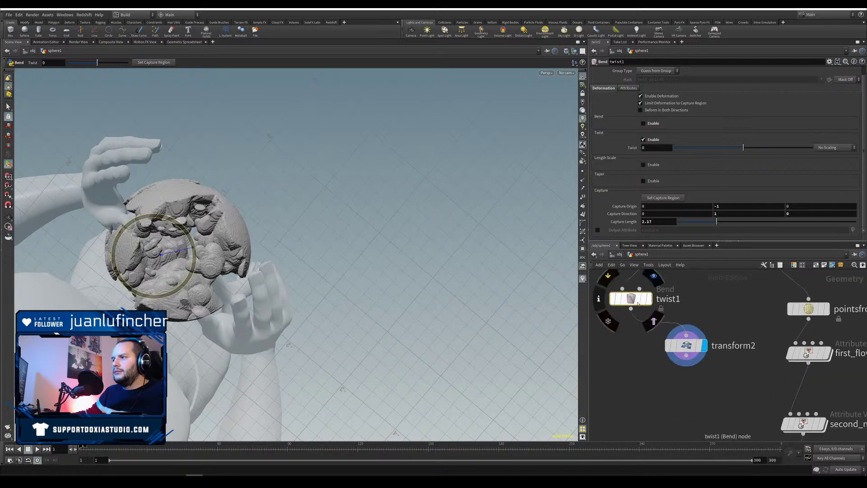
Step: Set twist1's Twist to 750 and check the swirled mesh between the hands from the front
drag(745, 148, 810, 147)
alt+drag(244, 230, 108, 224)
text(75)
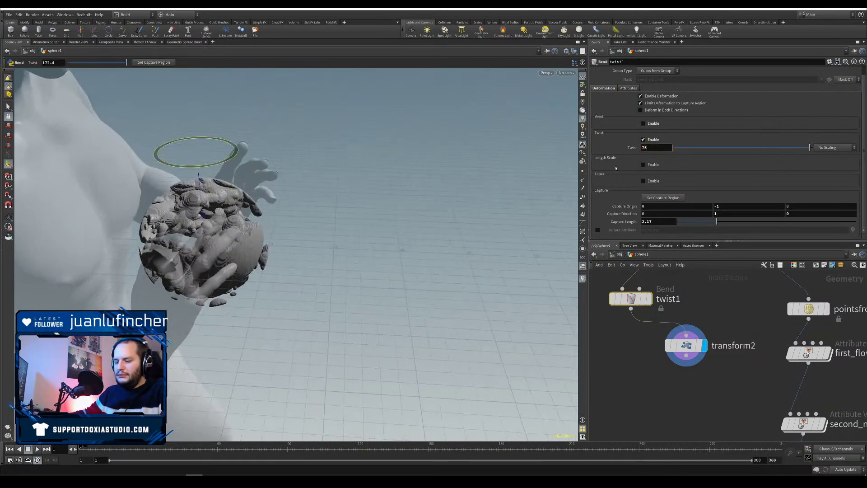
text(0)
key(Return)
alt+drag(189, 235, 106, 222)
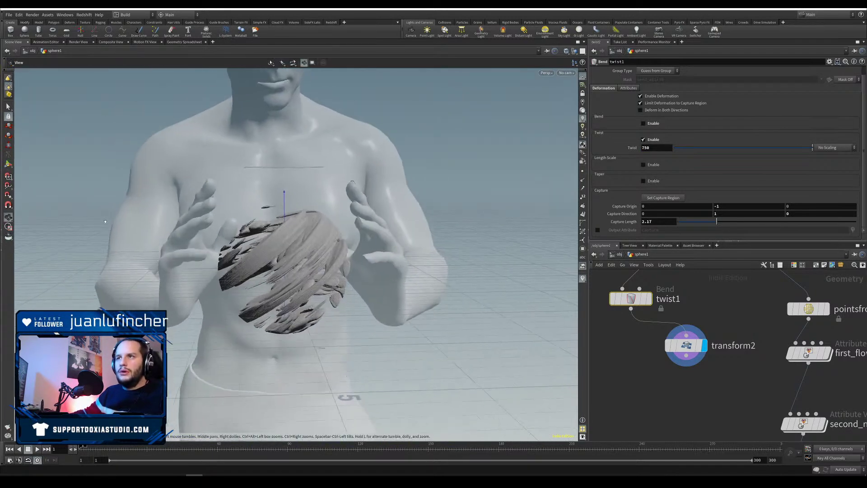
alt+drag(275, 234, 285, 251)
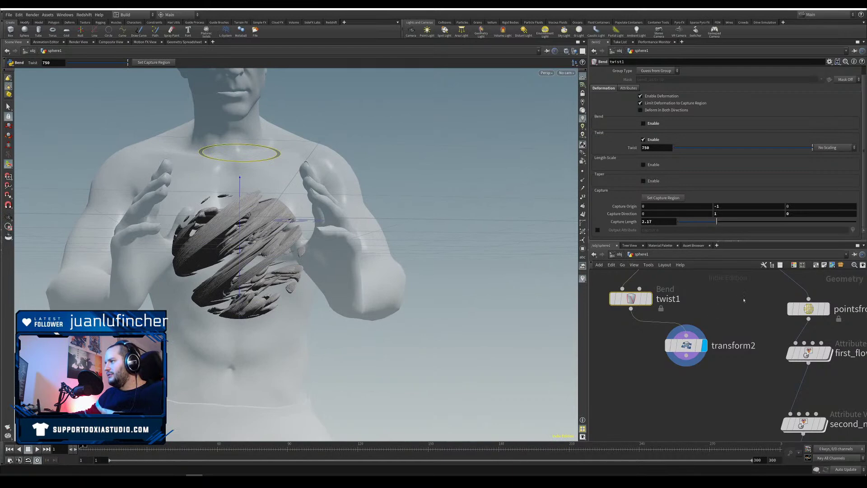
Step: Wire transform2's output into pointsfromvolume1 and display the points scattered from the twisted mesh
middle_drag(743, 300, 657, 360)
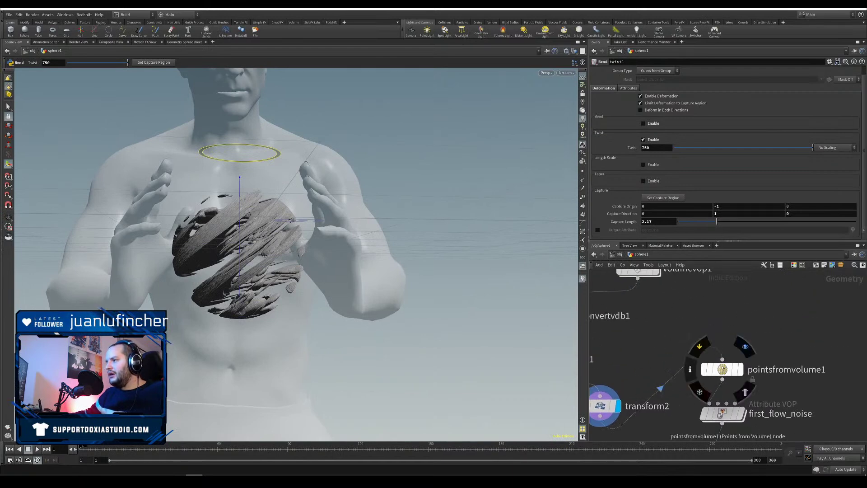
click(740, 370)
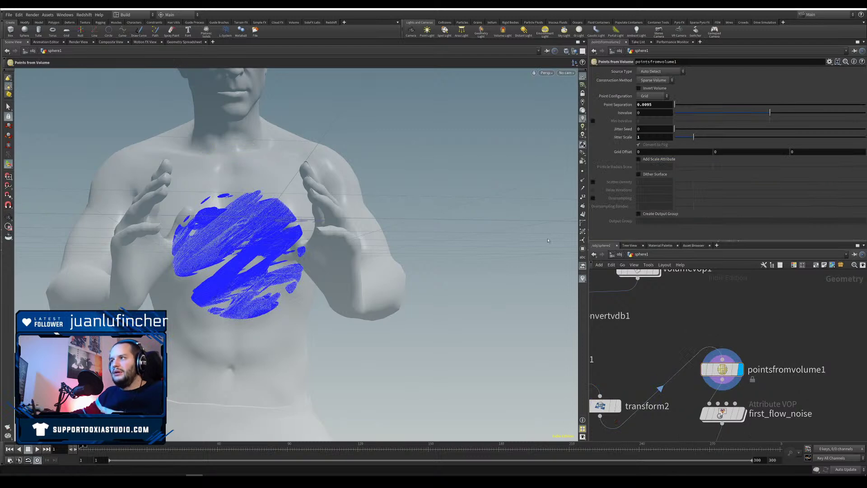
alt+drag(380, 199, 368, 221)
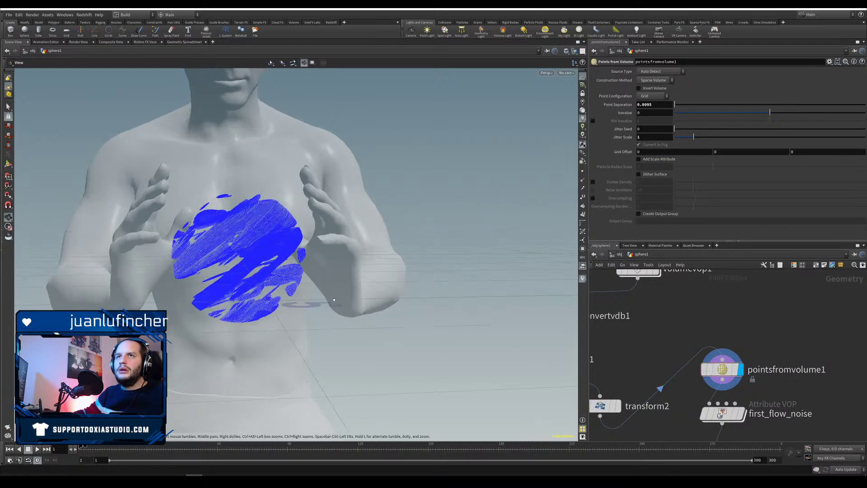
click(8, 108)
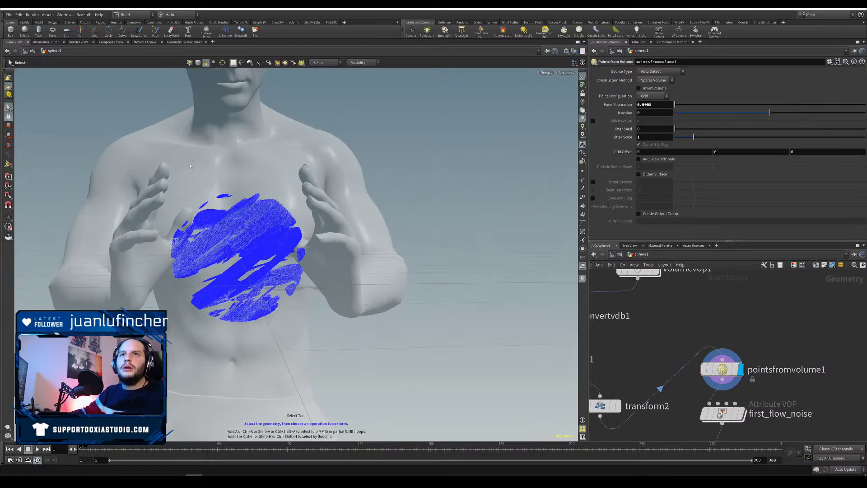
key(Escape)
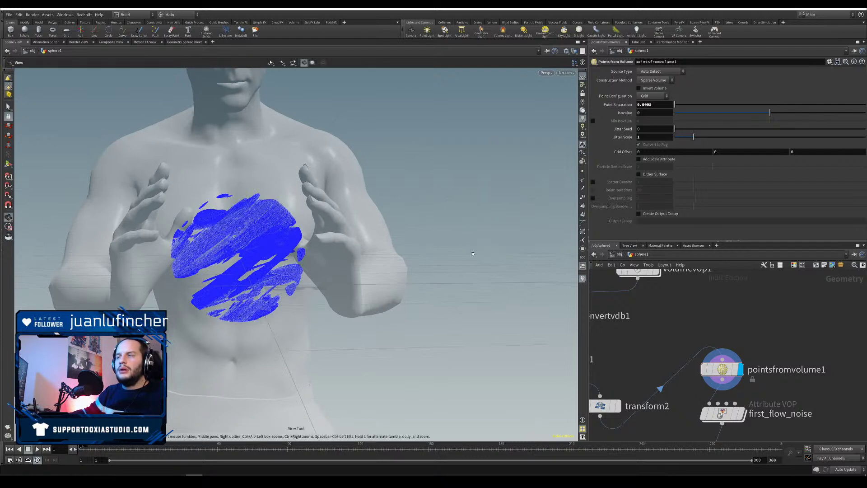
drag(468, 208, 478, 244)
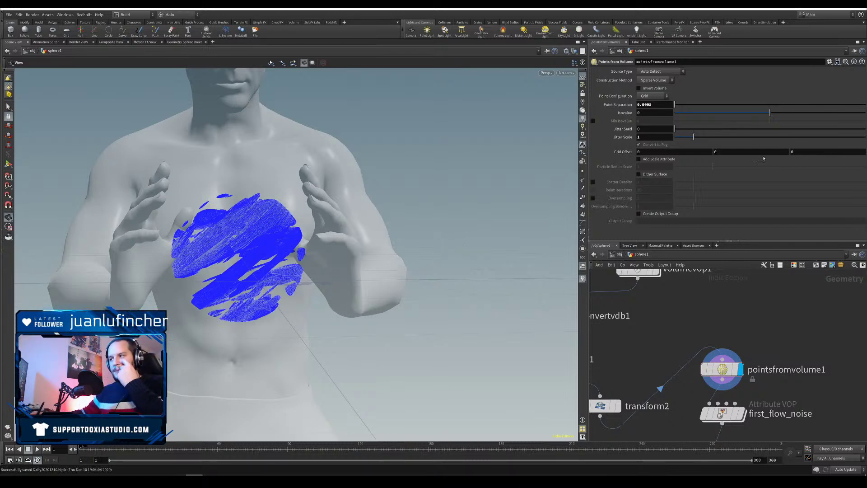
Step: Display vdbfrompolygons1 and volumevop1 in turn to compare the base fog volume with the noise-shaped one
middle_drag(741, 334, 795, 334)
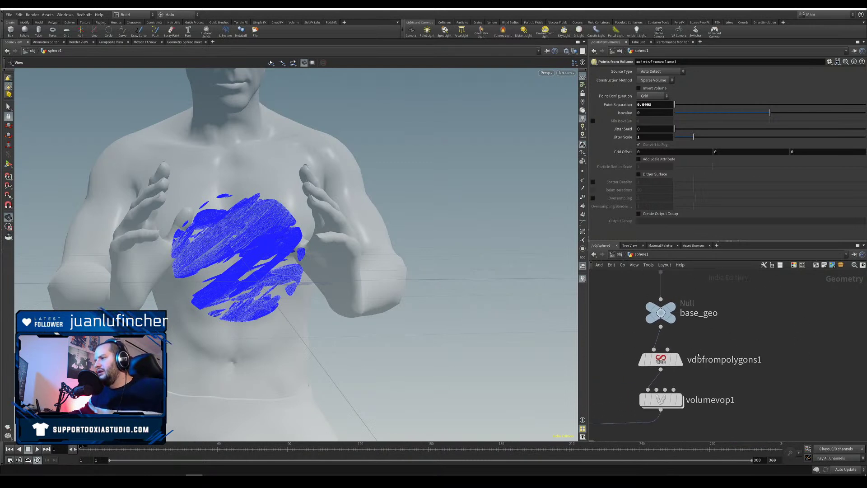
click(679, 359)
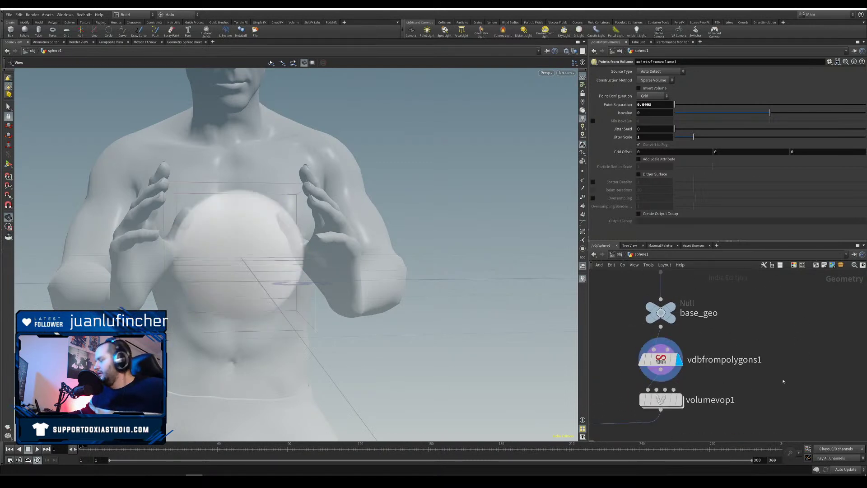
click(710, 401)
middle_drag(664, 407, 685, 379)
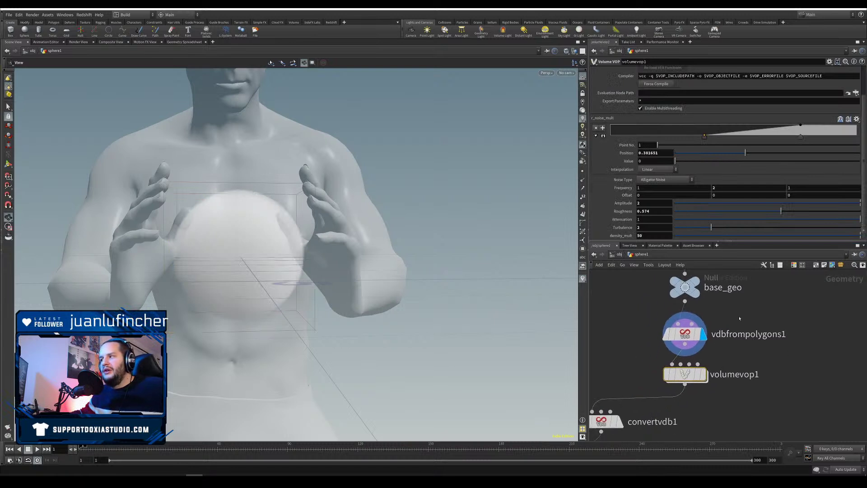
click(685, 334)
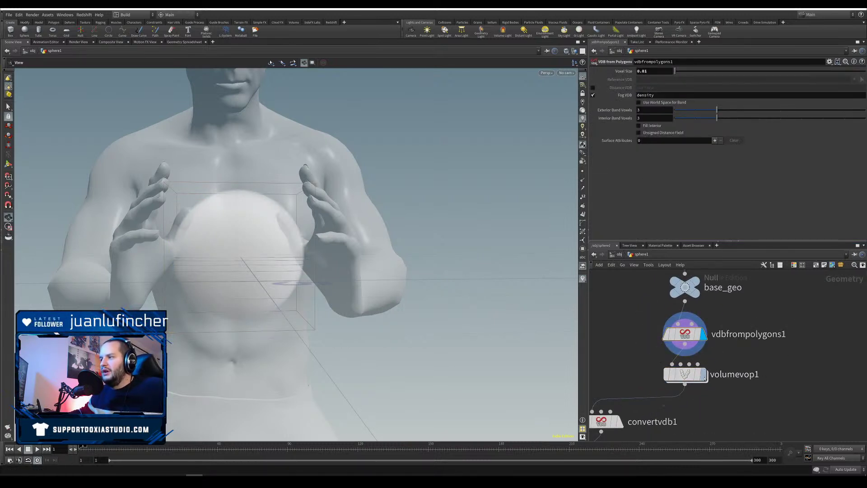
click(704, 374)
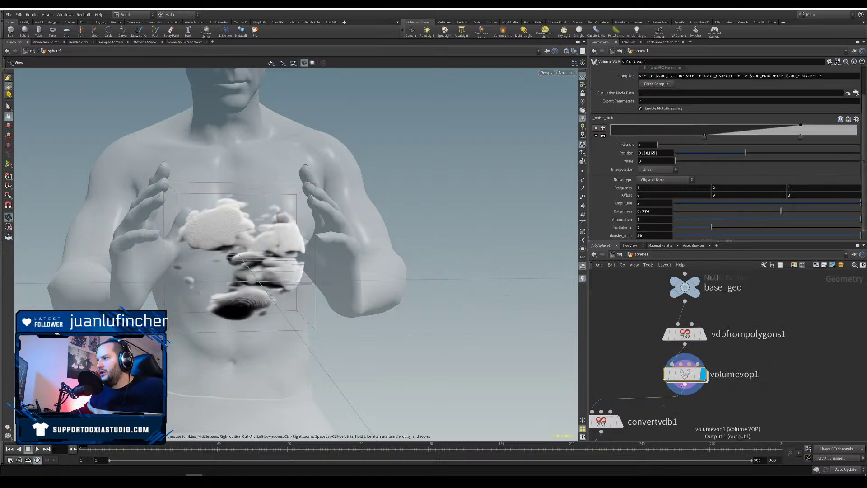
Step: Open volumevop1's internal network and line up ramp1 and multiply1 in a row with turbnoise1
double_click(686, 377)
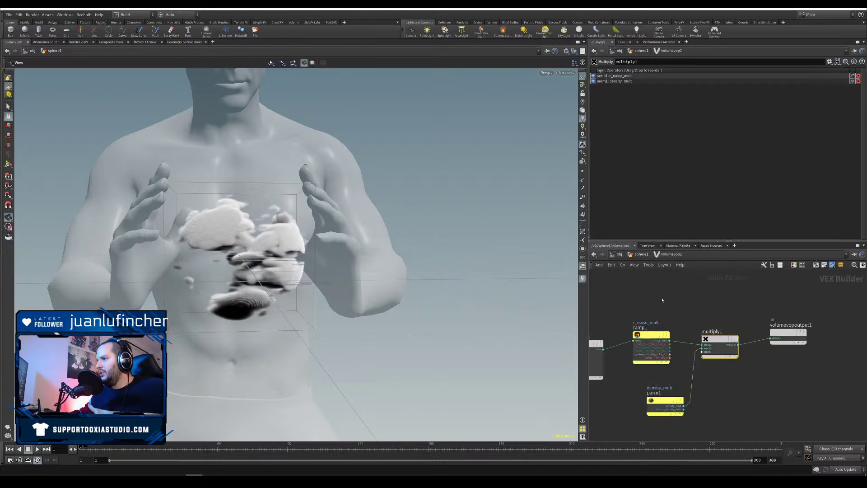
middle_drag(662, 300, 773, 303)
drag(697, 347, 695, 329)
middle_drag(765, 308, 699, 318)
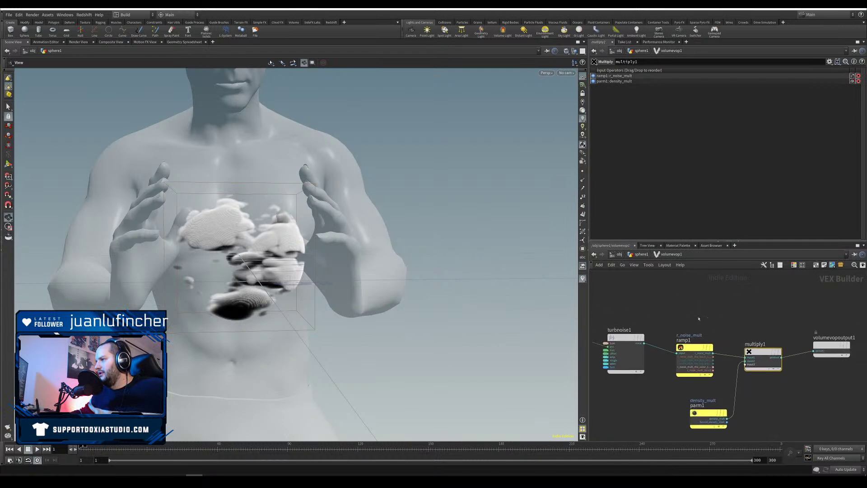
drag(693, 347, 689, 336)
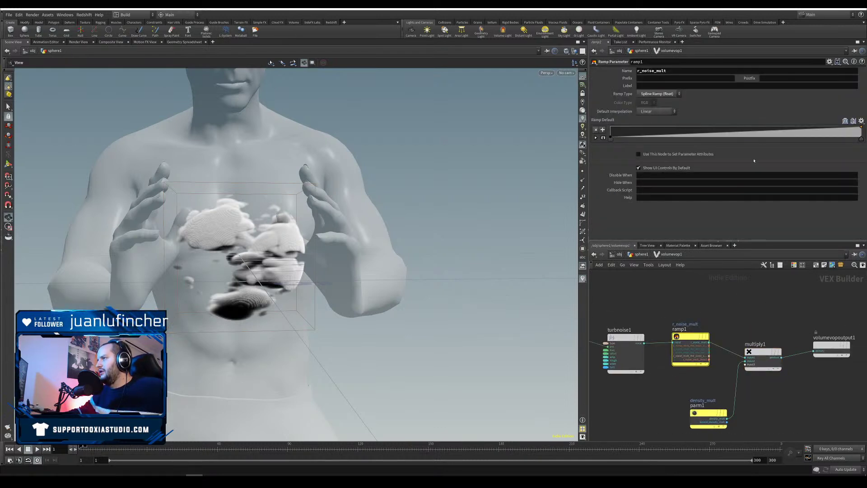
drag(762, 352, 761, 342)
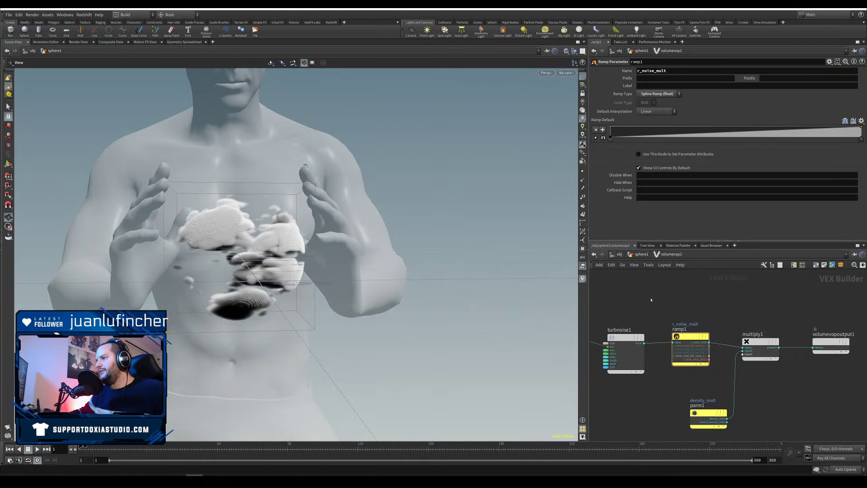
Step: Select turbnoise1 and ramp1 together inside volumevop1
drag(651, 297, 604, 401)
drag(699, 301, 616, 397)
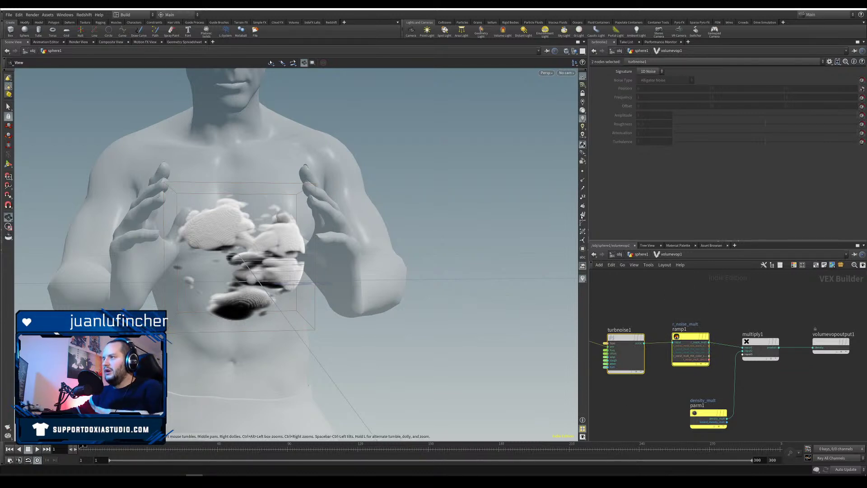
Step: Return to the sphere1 network and inspect the parameters of vdbfrompolygons1 and volumevop1
click(641, 255)
mouse_move(712, 339)
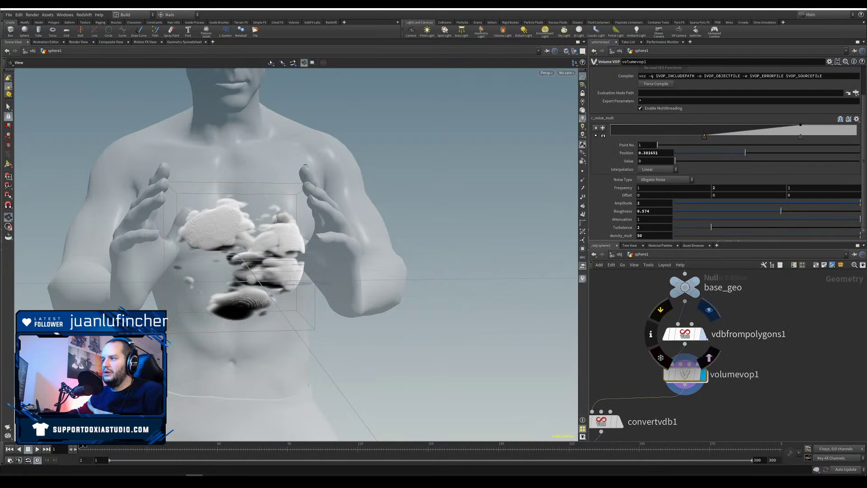
click(709, 310)
click(685, 334)
click(702, 374)
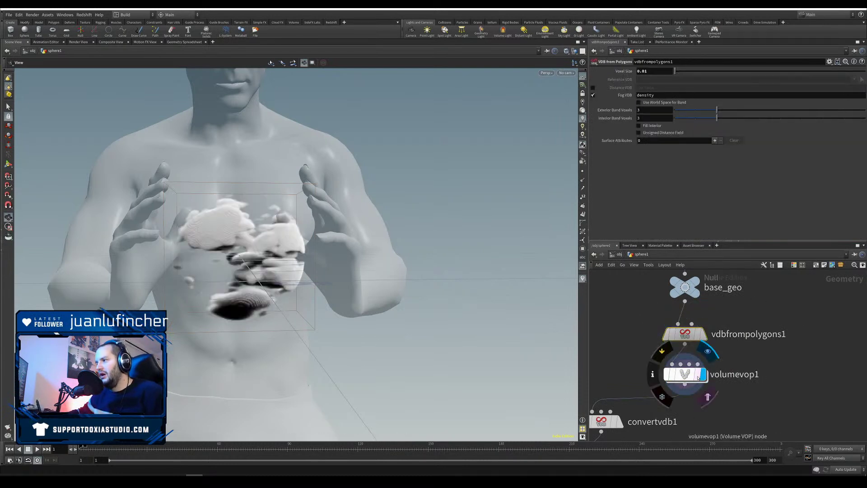
click(685, 373)
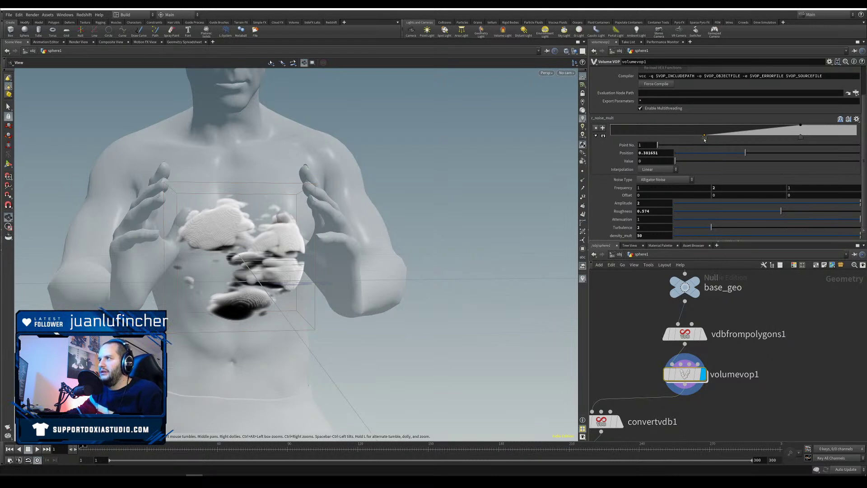
Step: In volumevop1's noise ramp, set the first point's position to 0.287 and the upper point's position to 0.8
drag(687, 153, 681, 153)
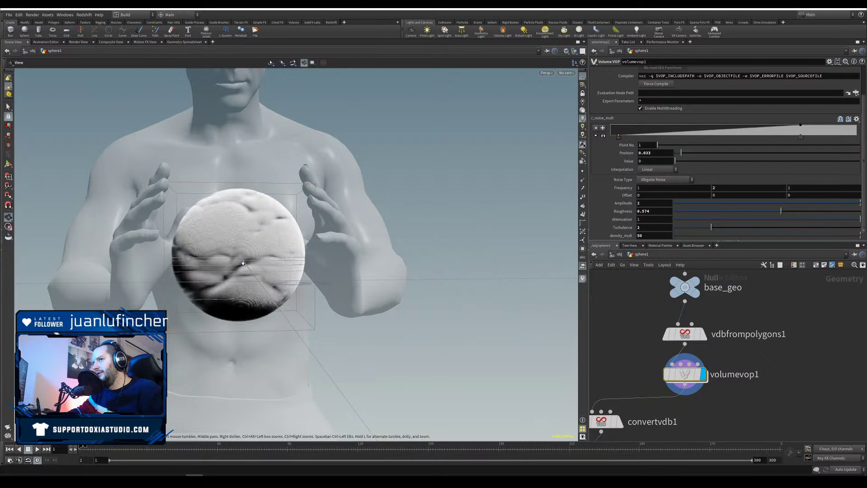
click(721, 153)
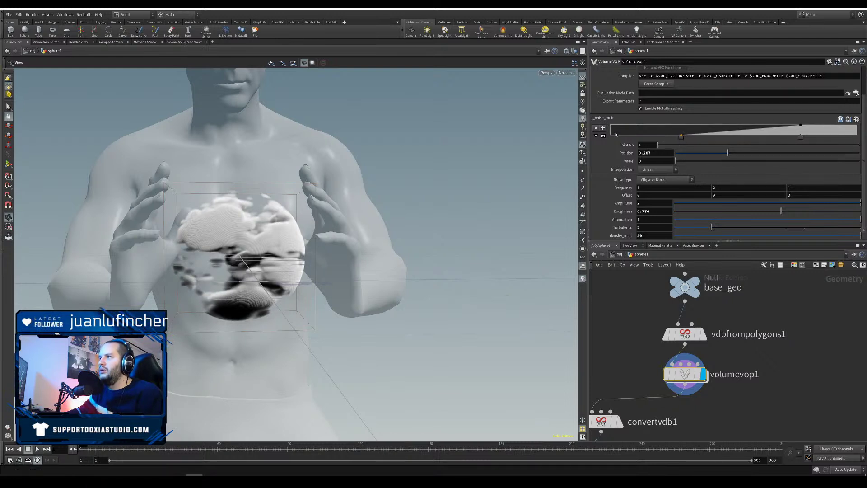
click(799, 137)
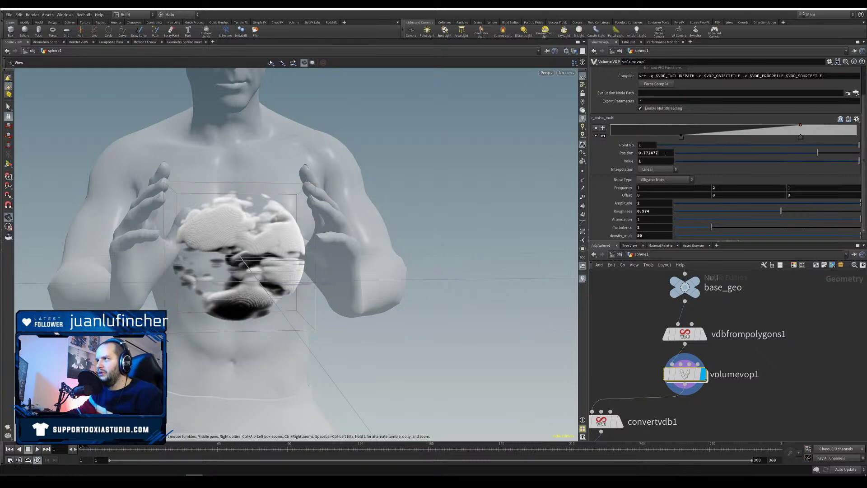
text(0.8)
key(Return)
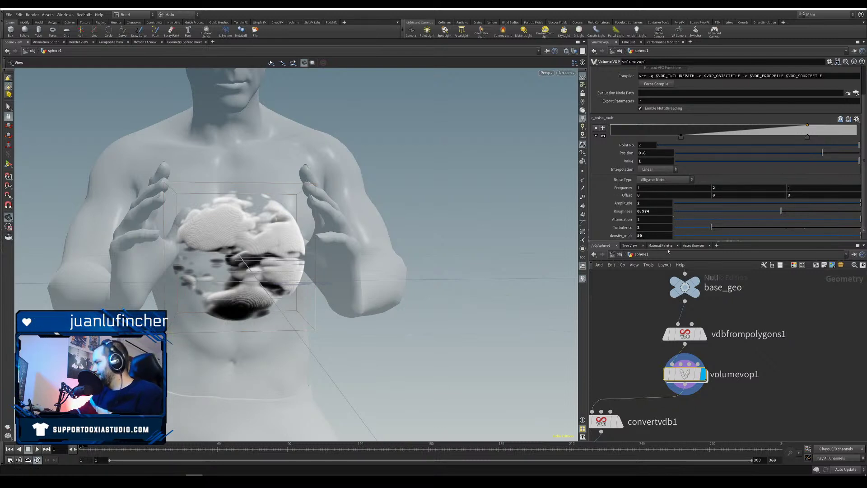
Step: Inside volumevop1, tidy the positions of the density_mult parameter and multiply1 nodes, and return to the sphere1 network
double_click(640, 235)
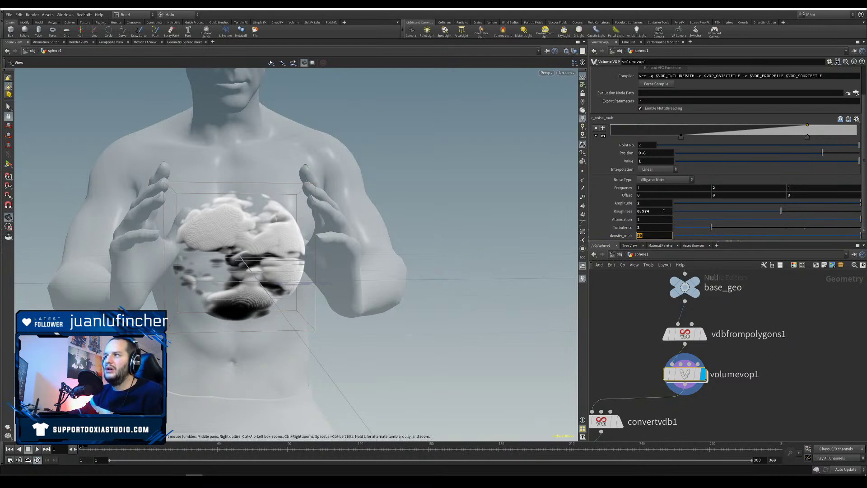
double_click(685, 375)
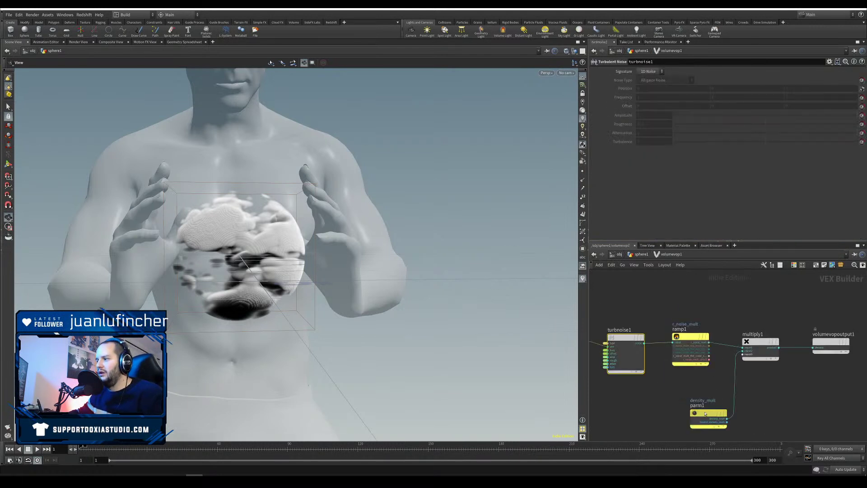
drag(705, 414, 693, 412)
drag(763, 343, 760, 337)
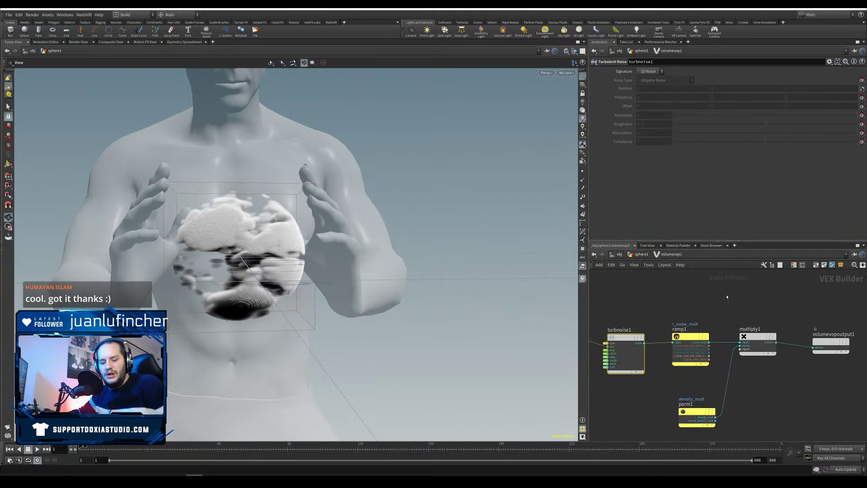
key(u)
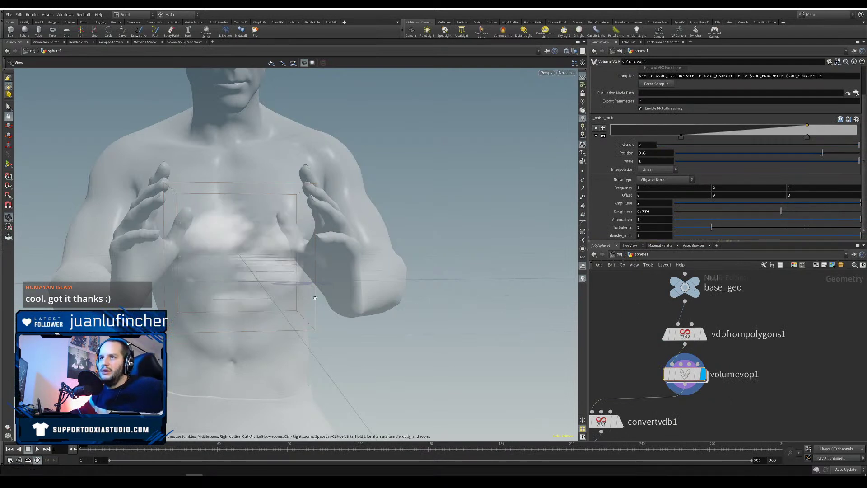
Step: Compare how the cloud volume looks with density_mult at 1 and at 50
drag(314, 298, 296, 312)
scroll(311, 288, up, 3)
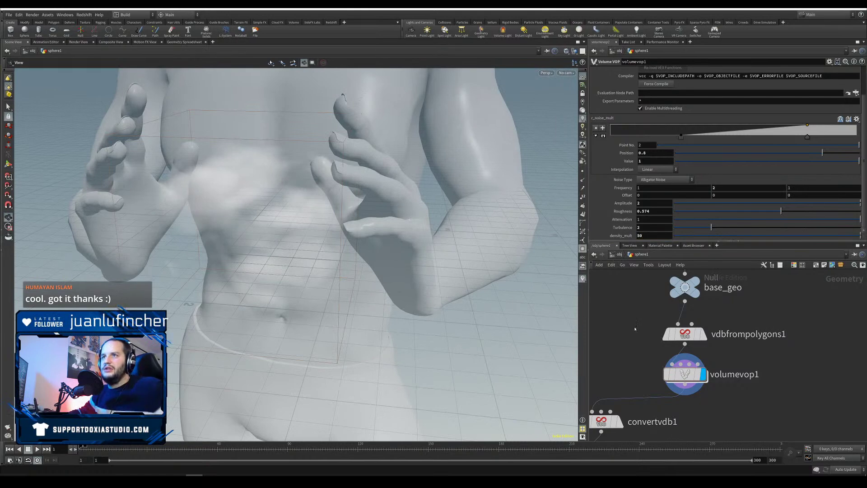
drag(298, 253, 302, 271)
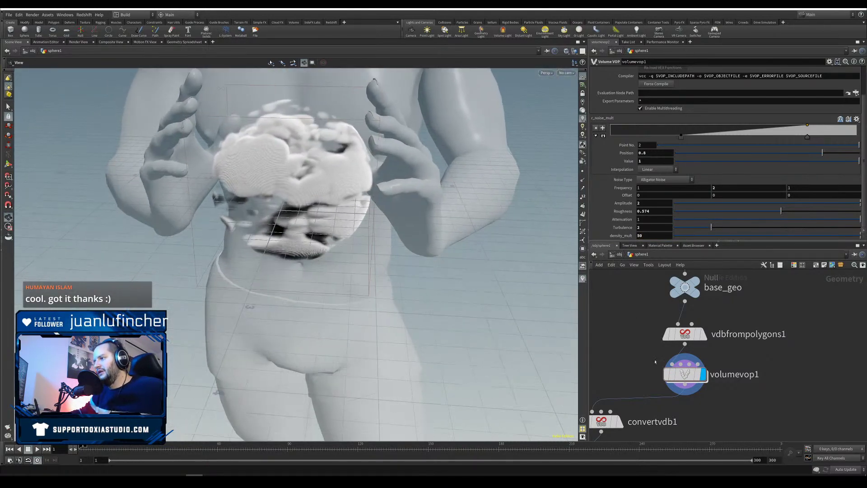
middle_drag(655, 362, 687, 305)
drag(258, 239, 371, 248)
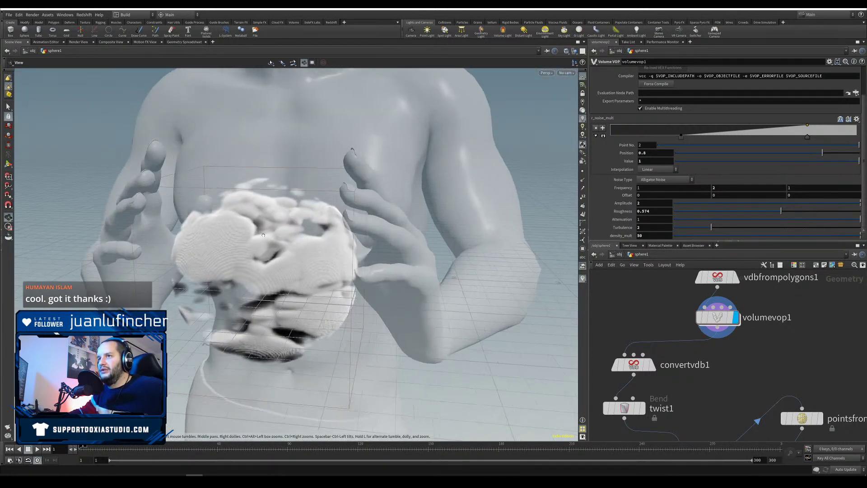
Step: Display convertvdb1 and try different isovalues starting from 0, ending with an isovalue of 1
middle_drag(746, 365, 760, 319)
scroll(703, 307, down, 5)
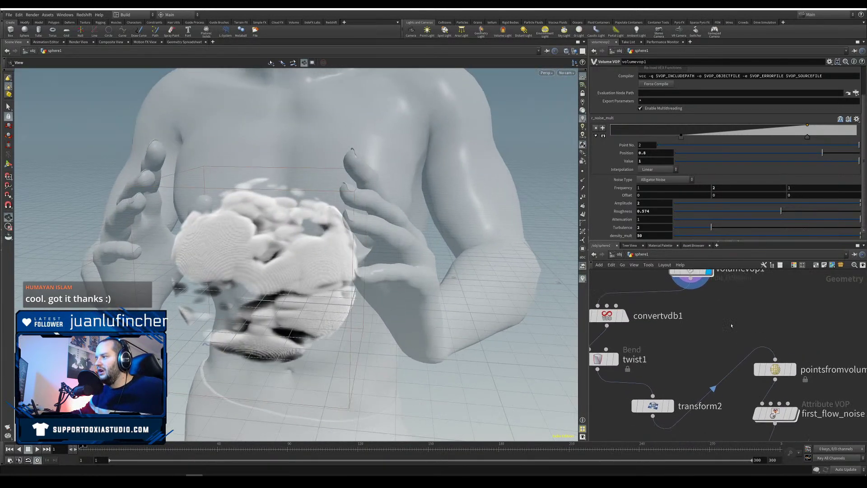
click(655, 323)
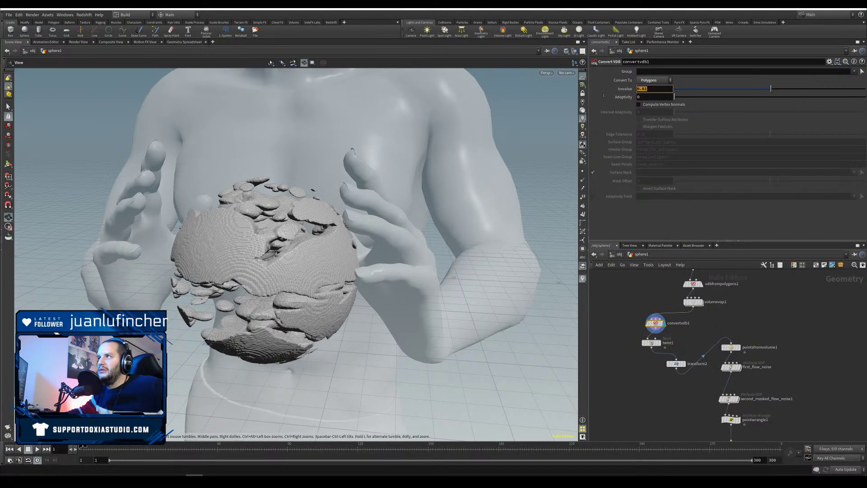
text(0)
key(Return)
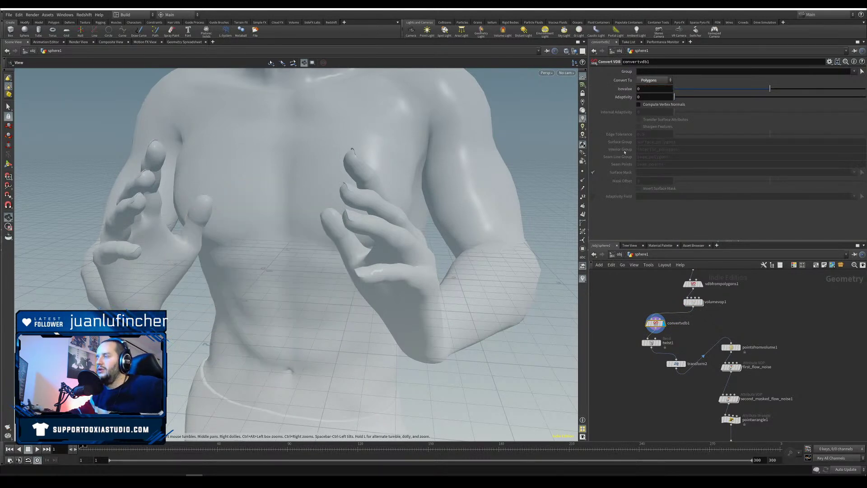
click(772, 89)
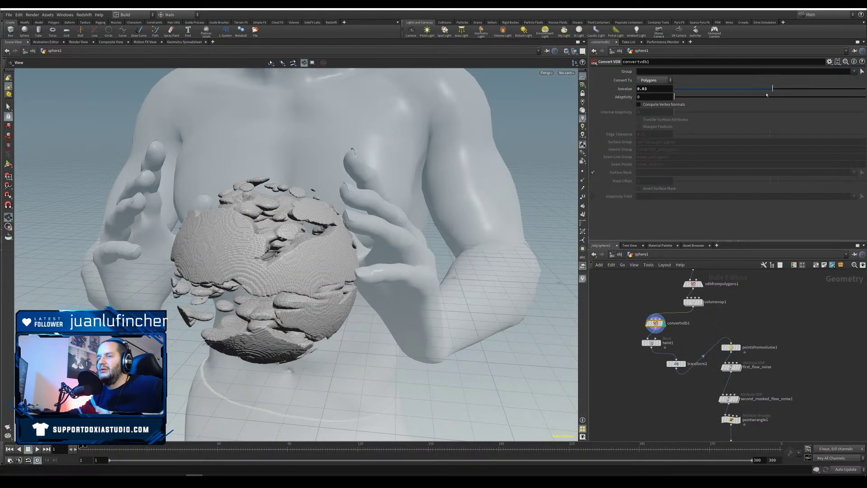
drag(792, 89, 832, 89)
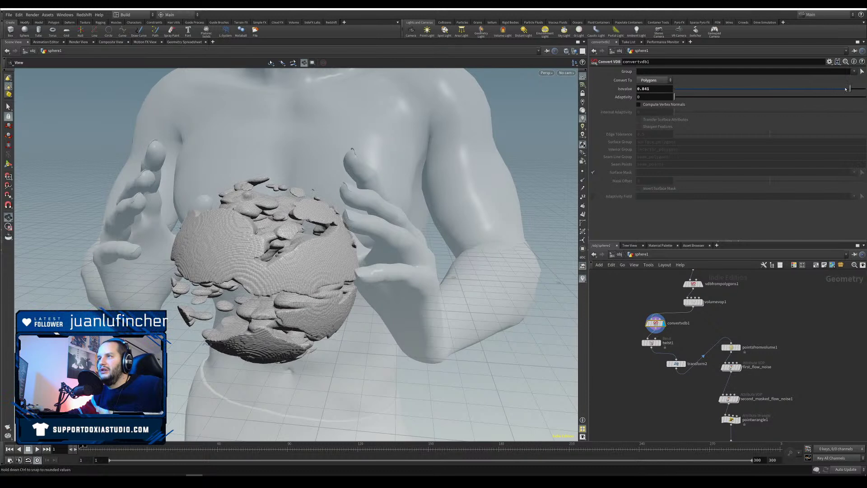
click(659, 89)
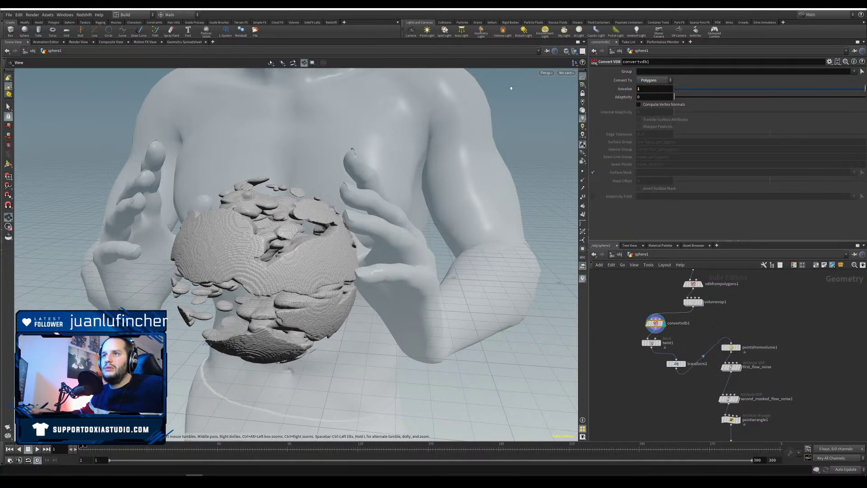
Step: Display twist1 and transform2 in turn and examine the twisted and rotated geometry
drag(251, 279, 267, 289)
click(659, 344)
click(651, 343)
click(683, 364)
click(676, 364)
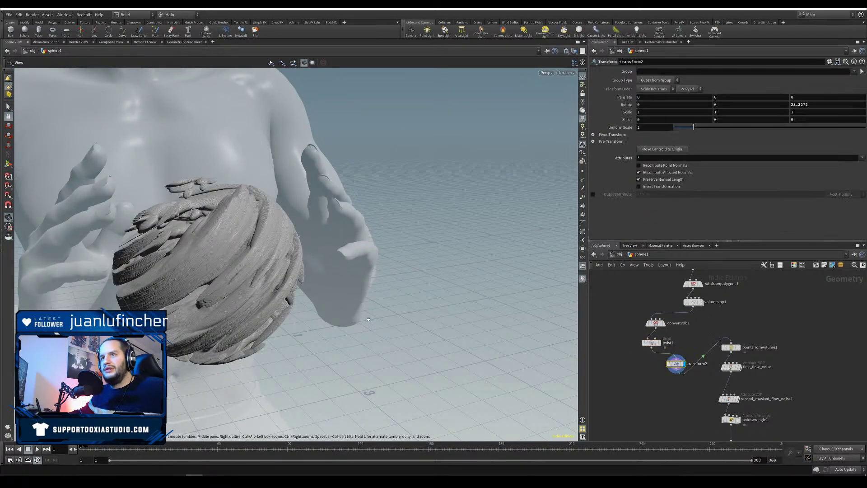
drag(368, 319, 459, 333)
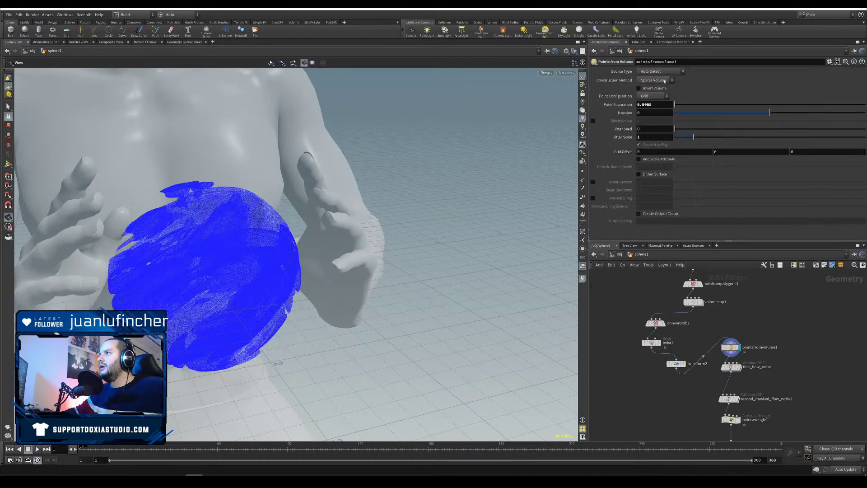
Step: Examine pointsfromvolume1's construction method, its generated points around the shape, and its node information
click(664, 81)
click(693, 84)
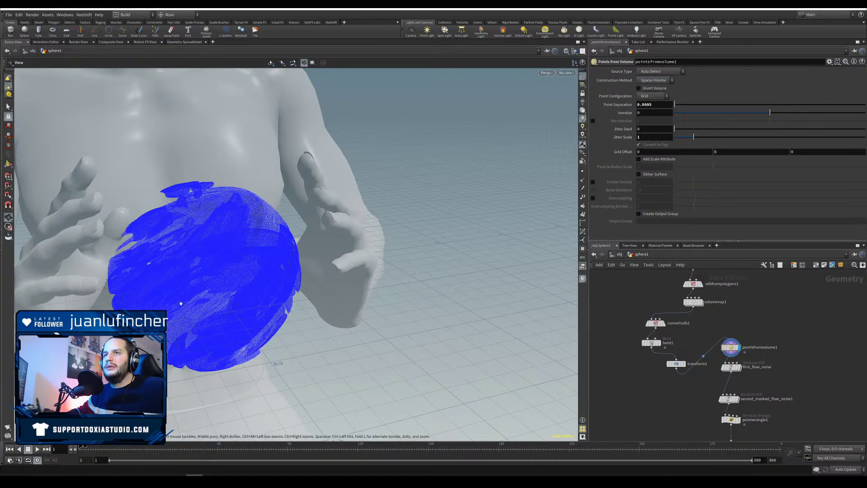
drag(180, 302, 209, 282)
right_drag(209, 282, 379, 230)
drag(379, 230, 269, 240)
right_drag(269, 240, 504, 322)
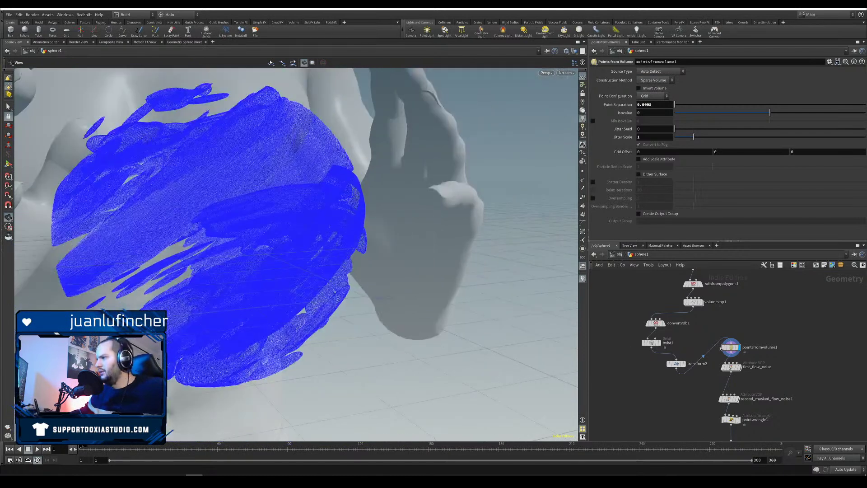
click(716, 349)
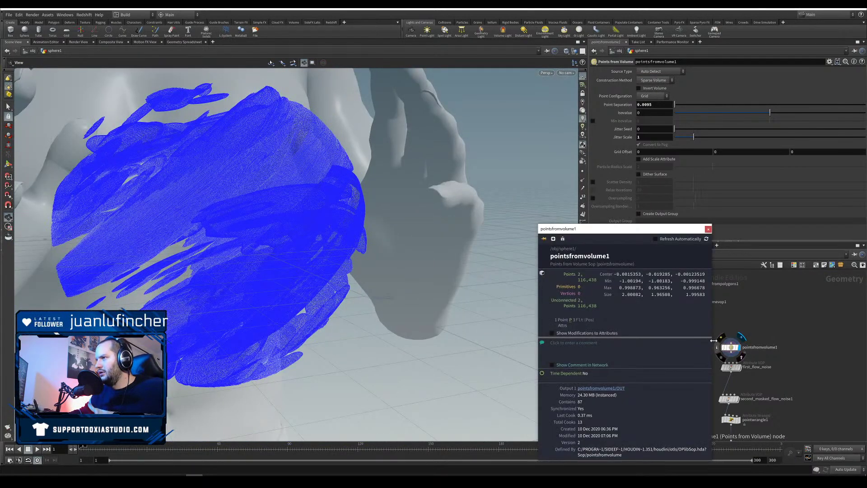
click(708, 229)
Step: Display first_flow_noise and examine how the noise displaces the points
middle_drag(812, 401, 773, 356)
click(699, 323)
drag(695, 323, 693, 330)
right_drag(236, 279, 180, 317)
drag(179, 318, 151, 316)
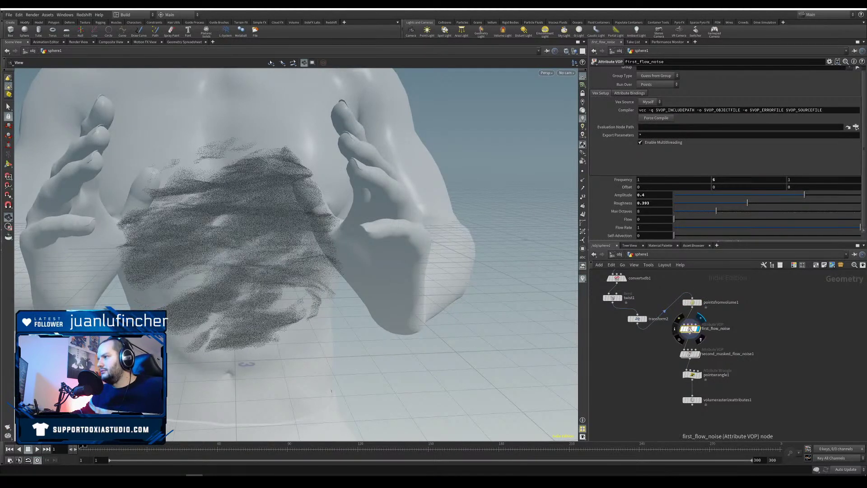
Step: Inside first_flow_noise, tidy the positions of the aaflownoise1, add1 and geometryvopoutput1 nodes, and return to the sphere1 network
double_click(691, 329)
drag(708, 338, 697, 345)
drag(764, 291, 759, 296)
drag(834, 302, 834, 297)
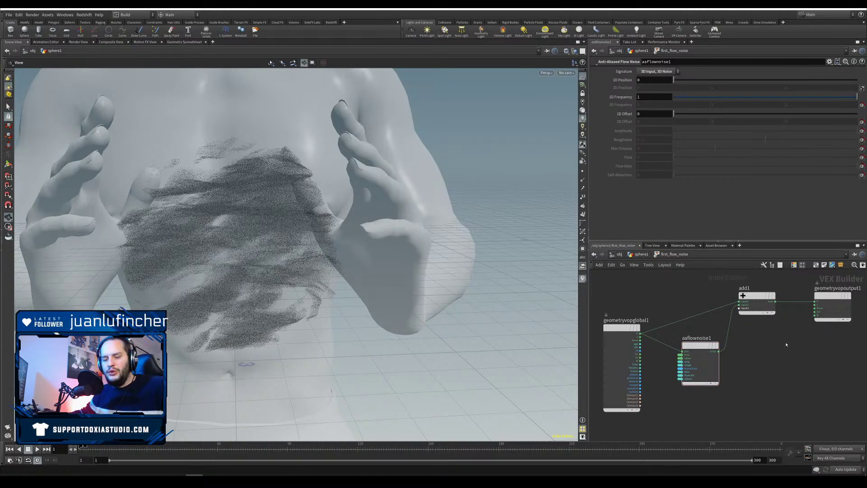
key(u)
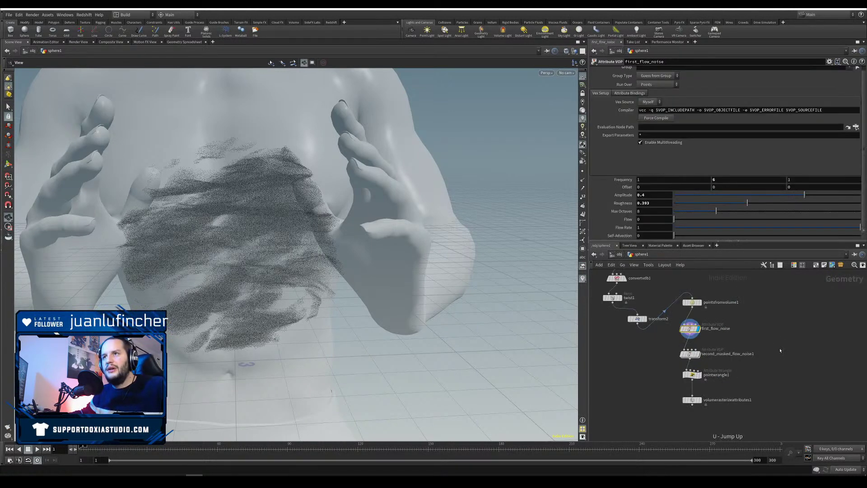
Step: Display second_masked_flow_noise1 and examine the points with the second noise layer applied
click(698, 354)
mouse_move(203, 167)
mouse_down()
mouse_move(226, 182)
mouse_move(202, 167)
mouse_up()
drag(271, 246, 221, 291)
Step: Align volumerasterizeattributes1 beneath pointwrangle1 and highlight the density expression in the wrangle's code
mouse_move(689, 375)
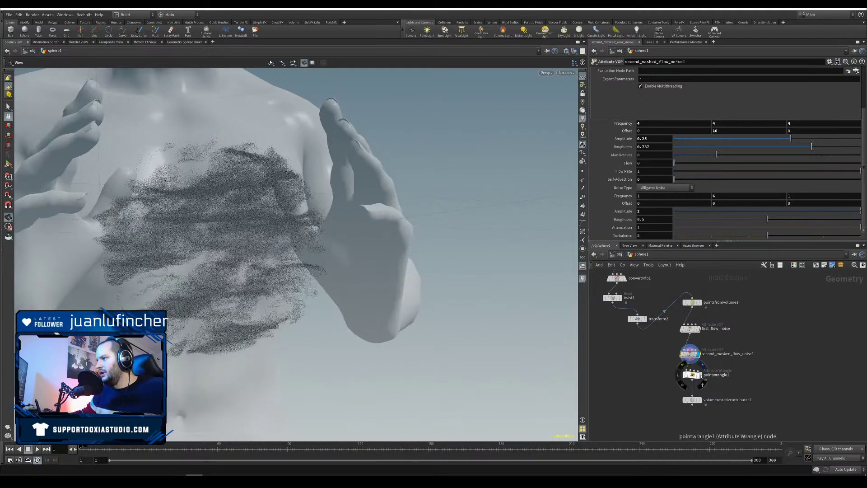
click(689, 375)
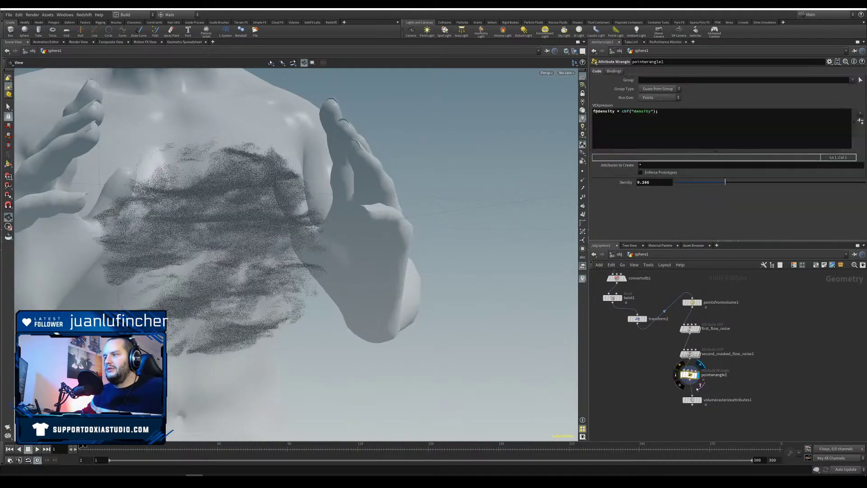
drag(692, 399, 689, 399)
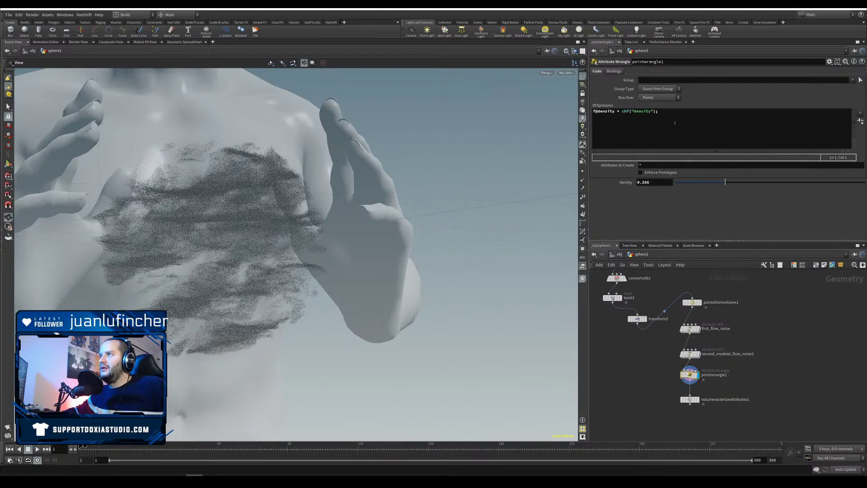
click(675, 123)
key(ctrl+a)
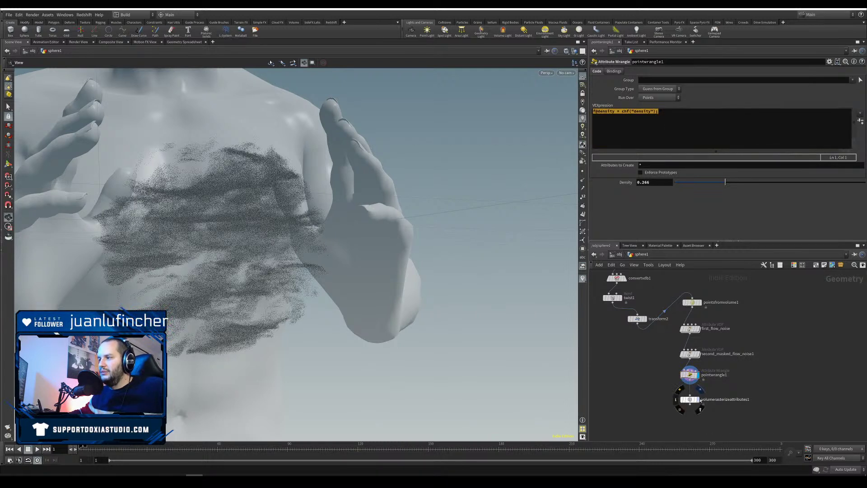
Step: Display volumerasterizeattributes1 and examine its particle scale, voxel size and the resulting cloud volume
click(696, 400)
click(689, 400)
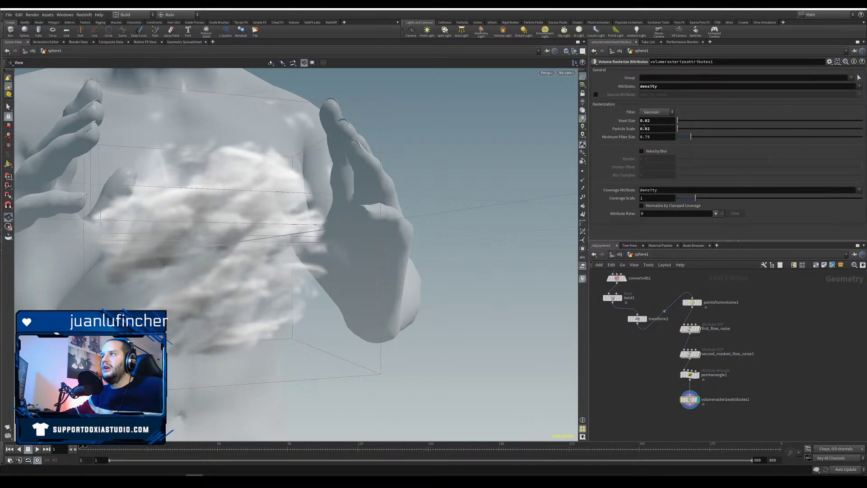
double_click(644, 128)
double_click(660, 120)
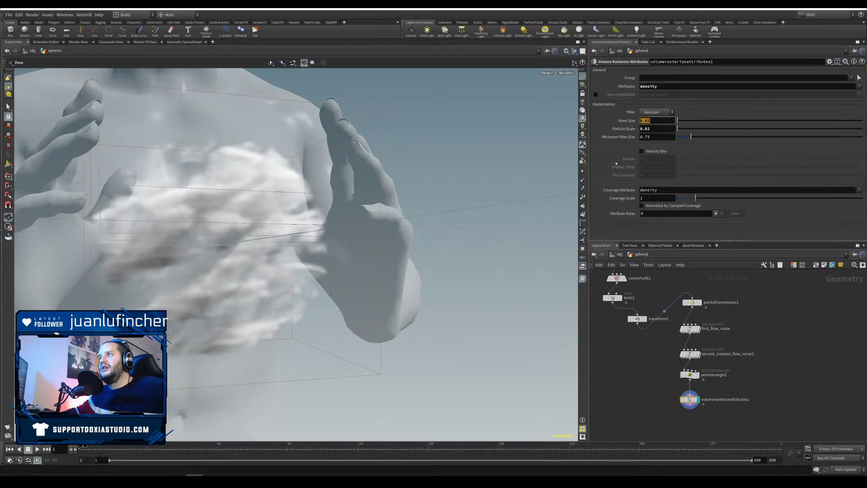
drag(224, 240, 237, 312)
Step: Temporarily bypass convertvdb1, twist1 and transform2, then re-enable them to compare the cloud's shape with and without them
middle_drag(687, 281, 706, 322)
drag(624, 337, 653, 364)
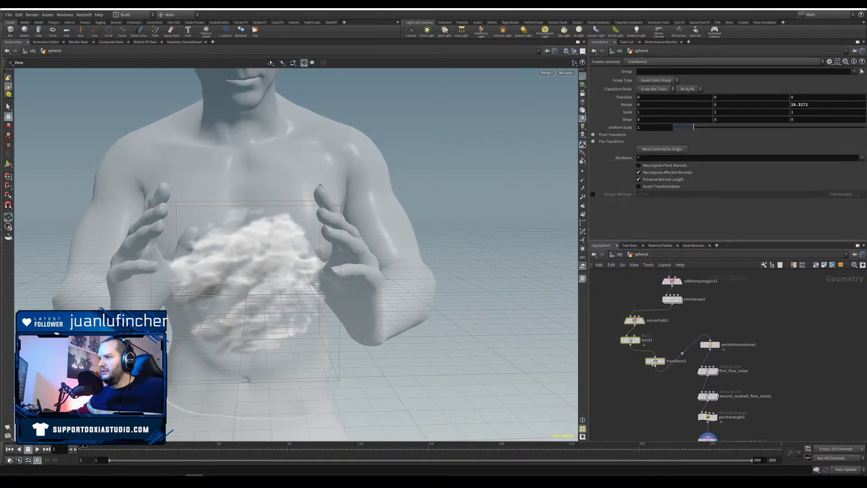
mouse_move(625, 314)
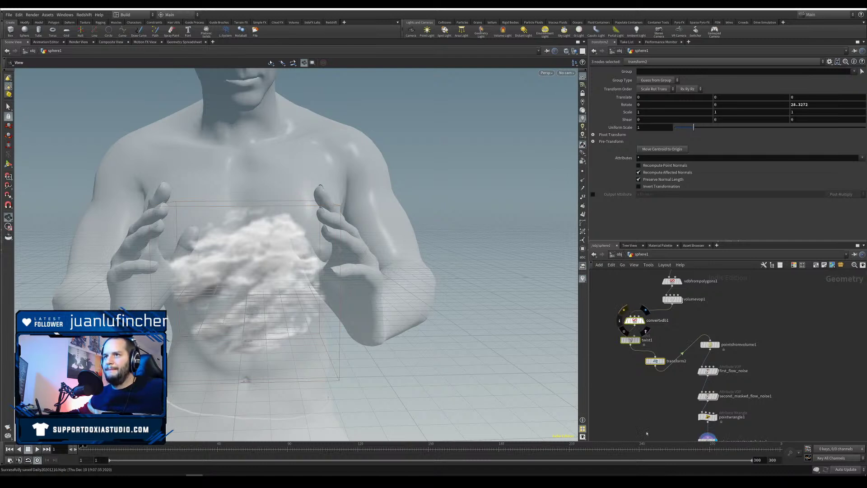
key(b)
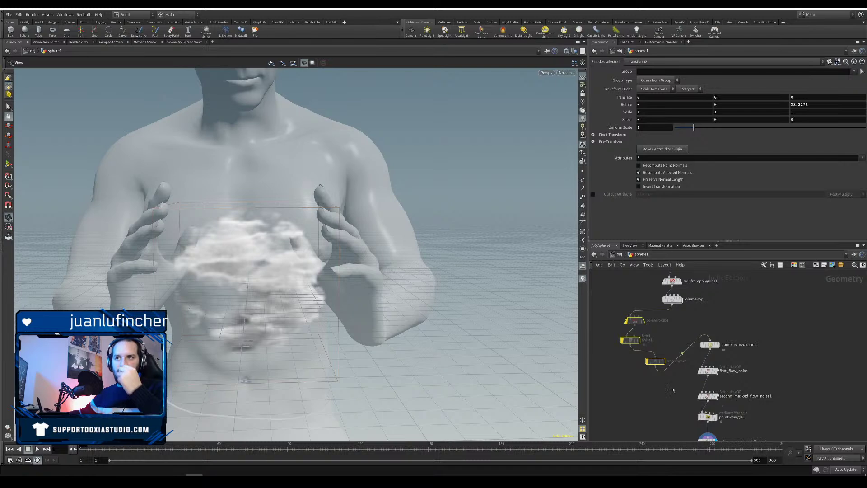
drag(213, 289, 239, 328)
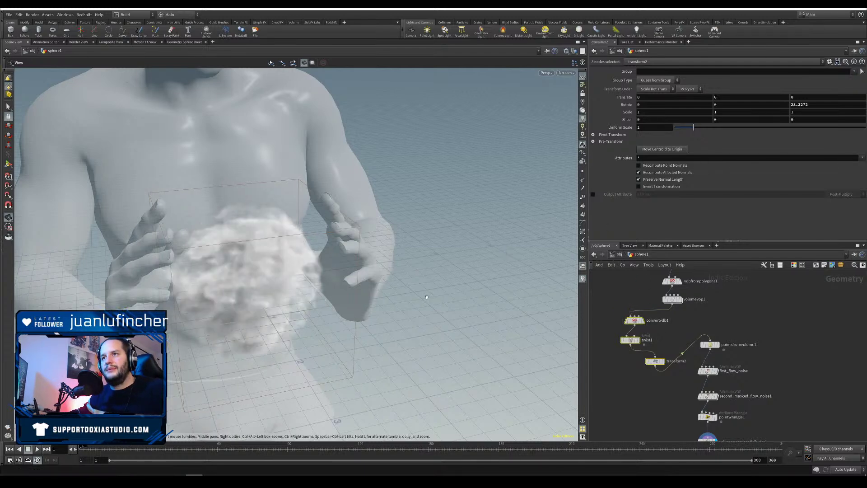
drag(252, 287, 274, 275)
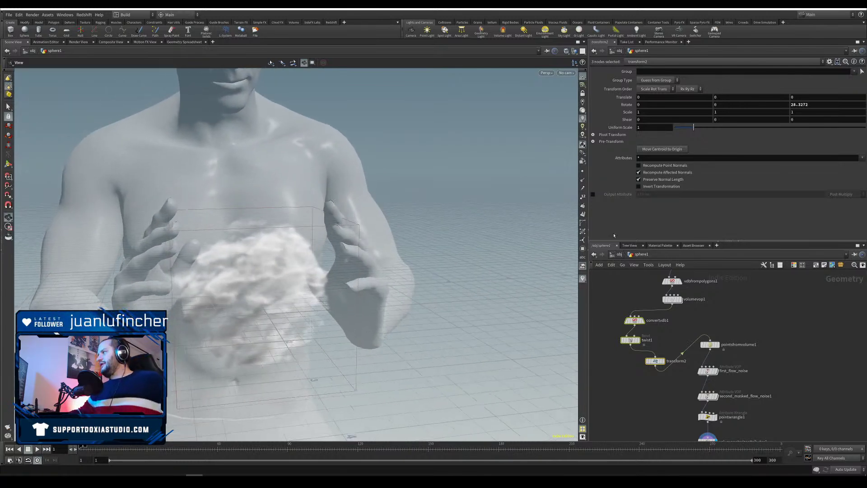
Step: Inside the Char object, move the character with transform1's handle to a Z translation of -2.5763
drag(312, 257, 382, 322)
key(u)
click(608, 330)
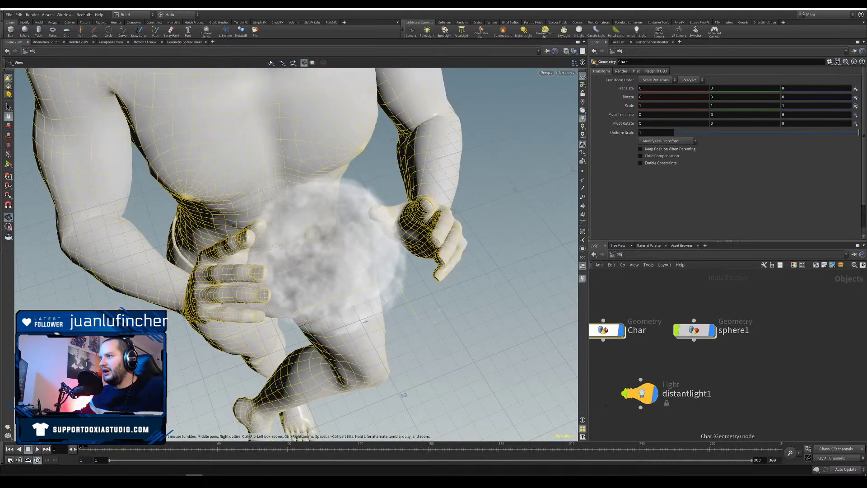
double_click(607, 330)
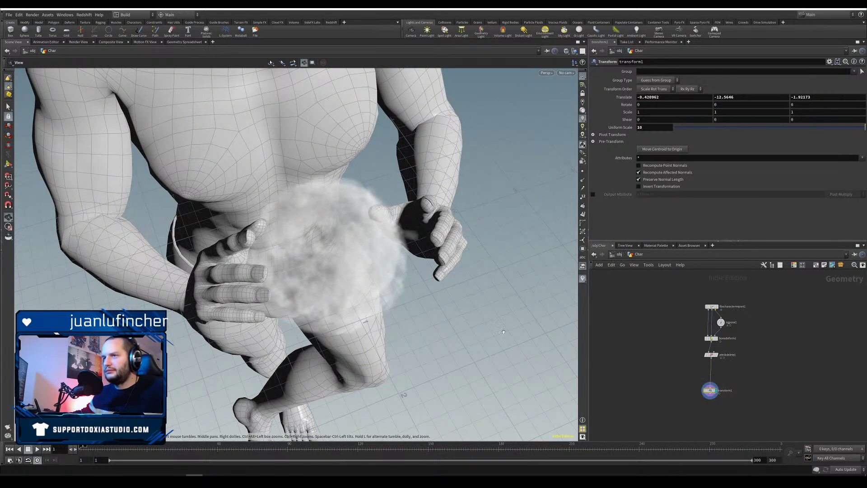
scroll(255, 298, down, 3)
click(9, 164)
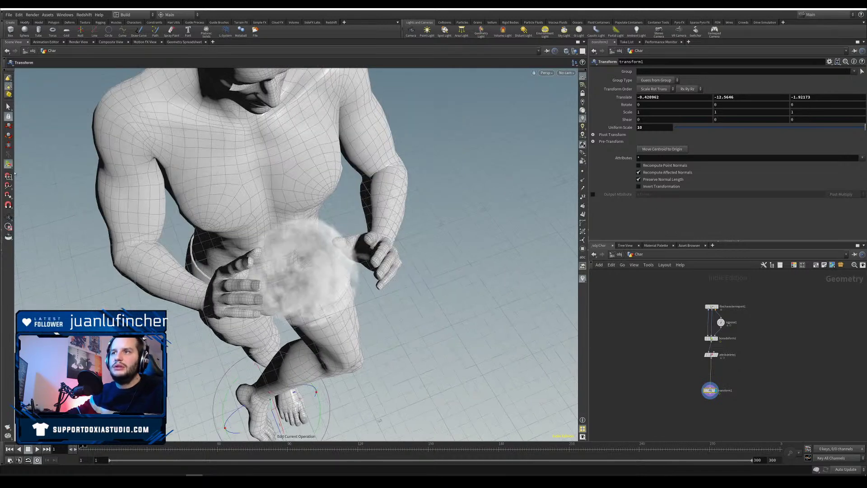
drag(277, 426, 316, 261)
key(Escape)
Step: Lower the character with transform1's handle to a Y translation of -12.8206
scroll(276, 341, down, 3)
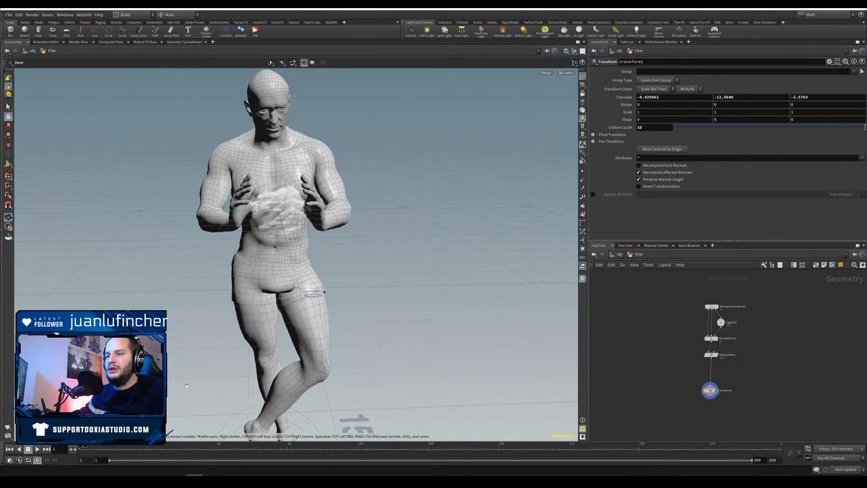
drag(253, 345, 254, 427)
key(t)
key(r)
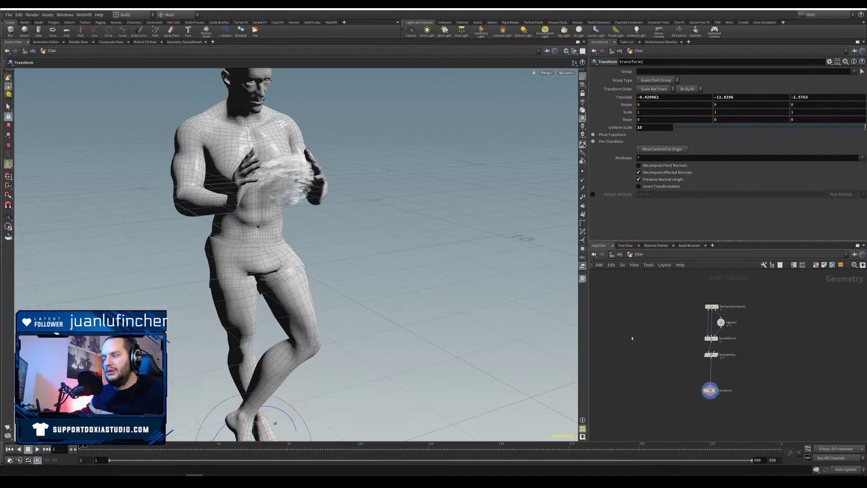
Step: Return to the object level, examine the cloud's placement between the character's hands, and enter the sphere1 network
key(u)
click(635, 364)
alt+drag(302, 222, 257, 241)
right_drag(257, 242, 273, 205)
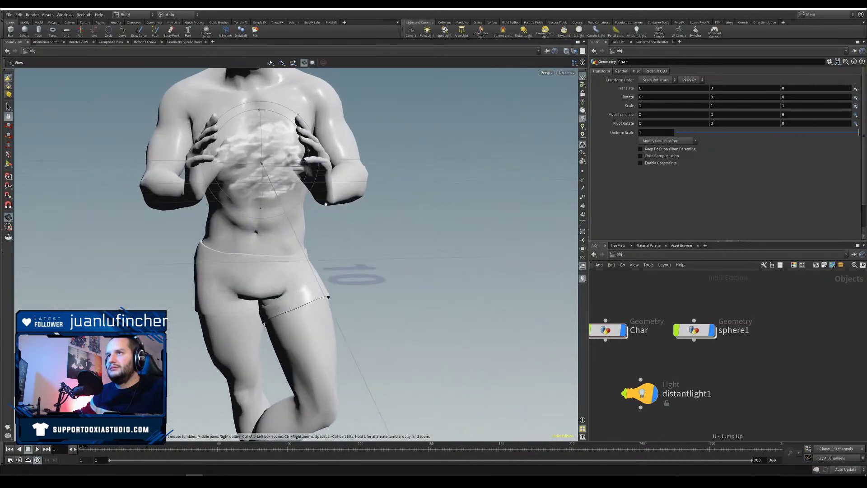
middle_drag(273, 205, 283, 300)
drag(283, 300, 298, 280)
click(698, 331)
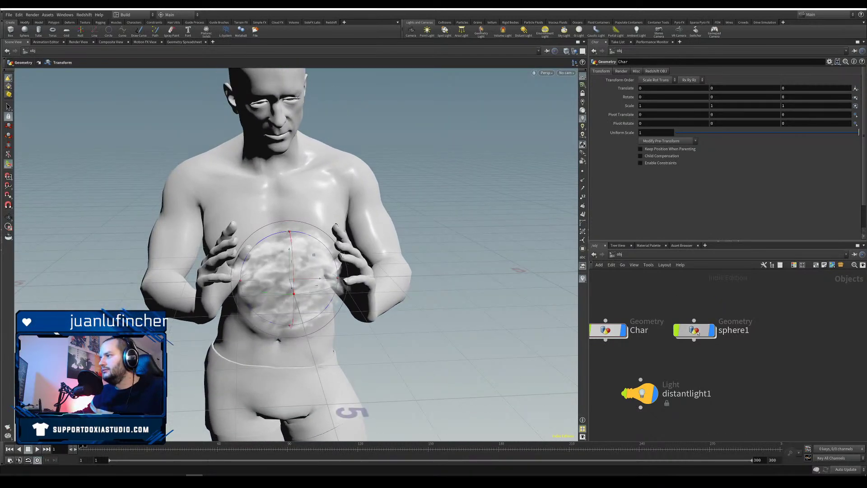
double_click(700, 333)
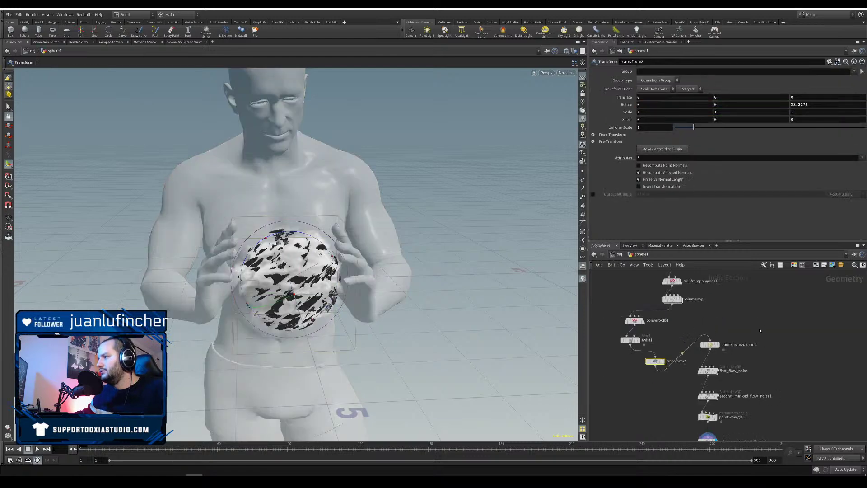
Step: Automatically lay out the sphere1 network so its nodes line up in a vertical chain
click(709, 344)
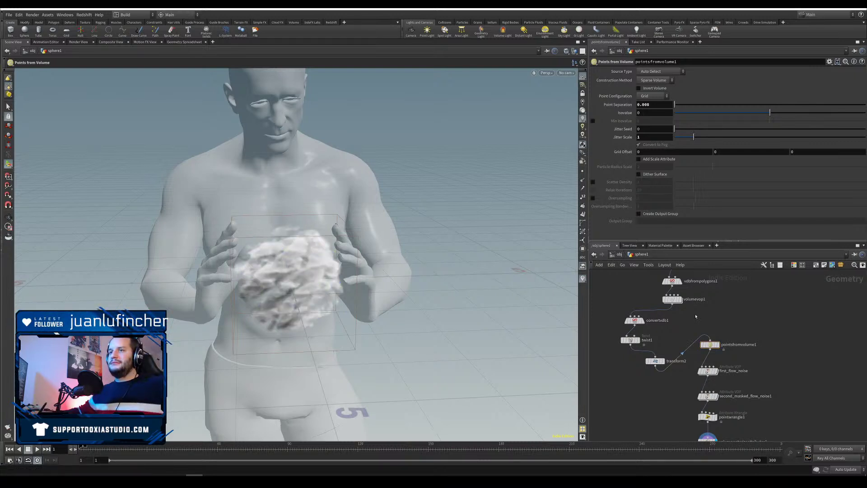
middle_drag(800, 347, 798, 329)
click(779, 325)
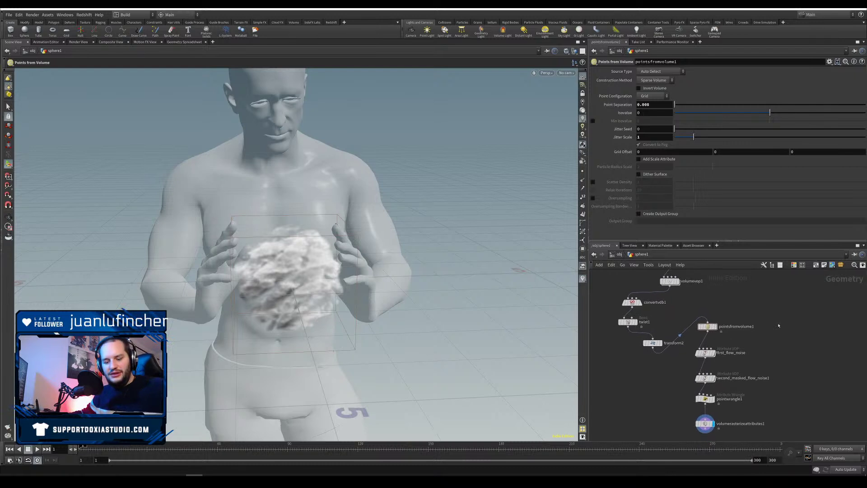
scroll(785, 324, down, 1)
middle_drag(781, 301, 763, 344)
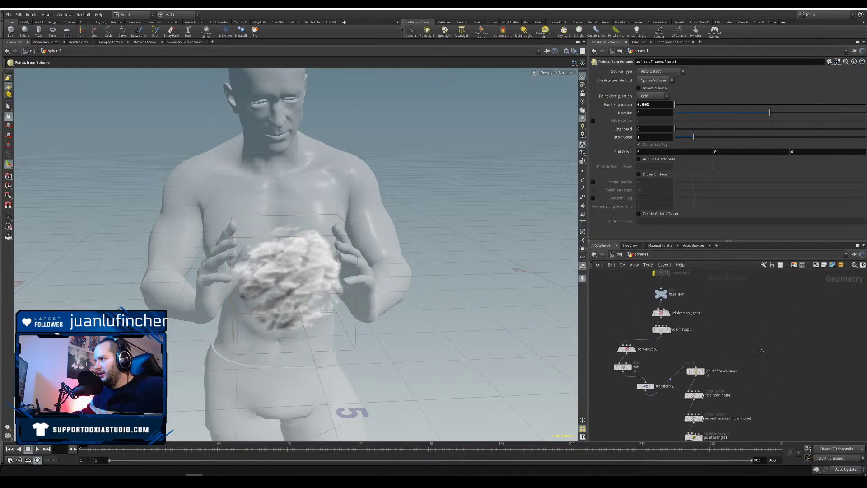
key(l)
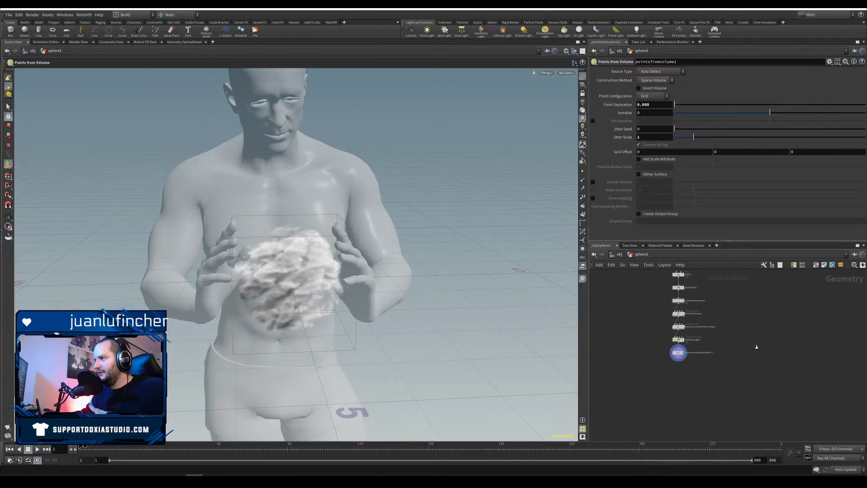
scroll(763, 348, up, 3)
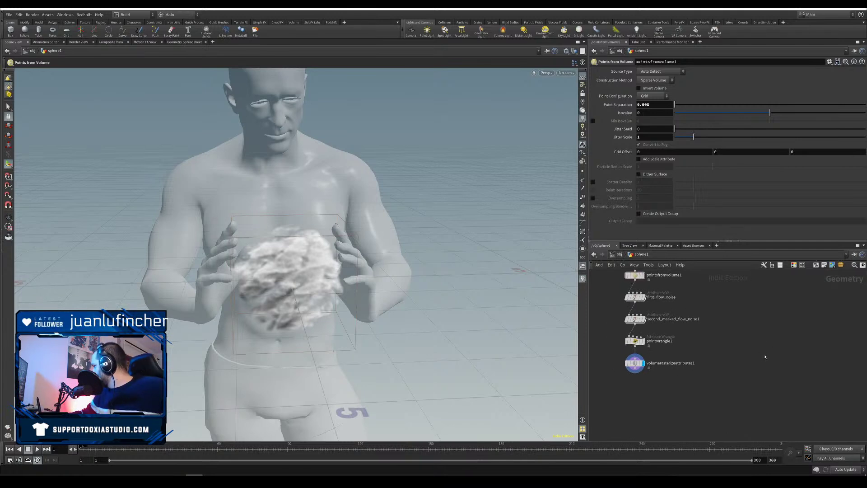
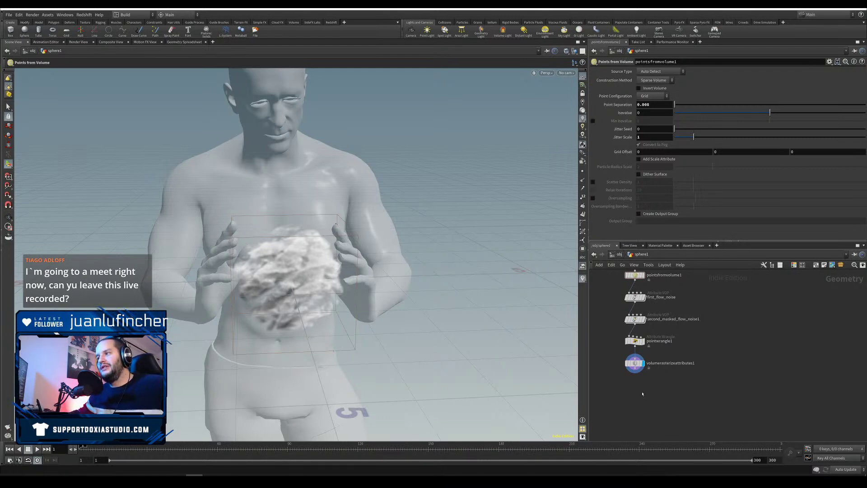
Step: Inspect the cloud from several angles, then detach transform2 from the chain between twist1 and pointsfromvolume1 and set it aside
alt+right_drag(213, 304, 280, 293)
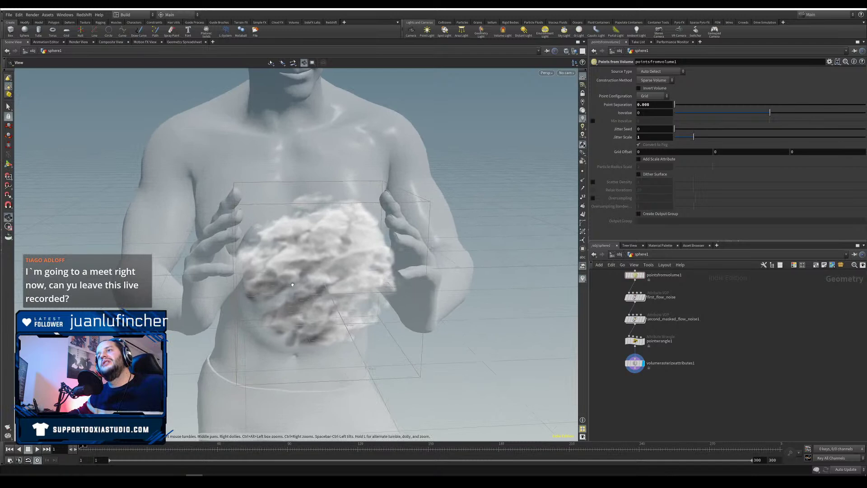
alt+drag(289, 289, 302, 274)
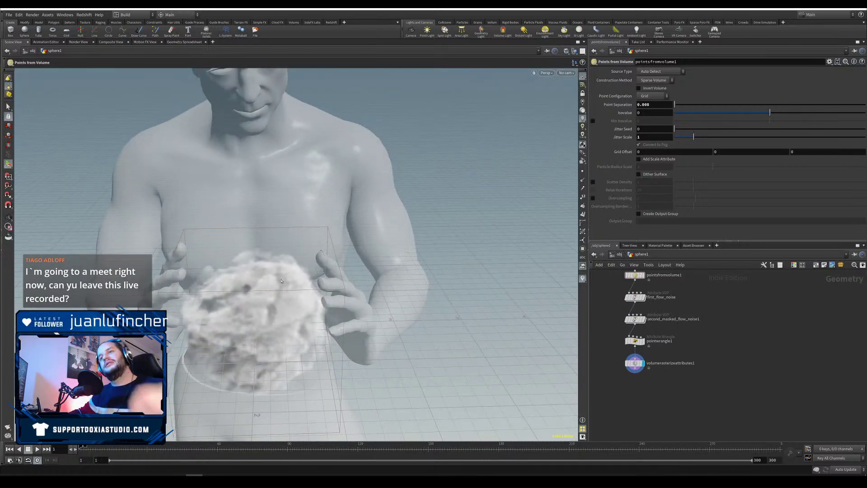
key(space)
drag(281, 281, 296, 308)
middle_drag(702, 274, 777, 386)
mouse_move(625, 324)
middle_down()
mouse_move(628, 344)
mouse_move(620, 345)
mouse_move(612, 293)
mouse_move(622, 307)
middle_up()
drag(683, 320, 684, 318)
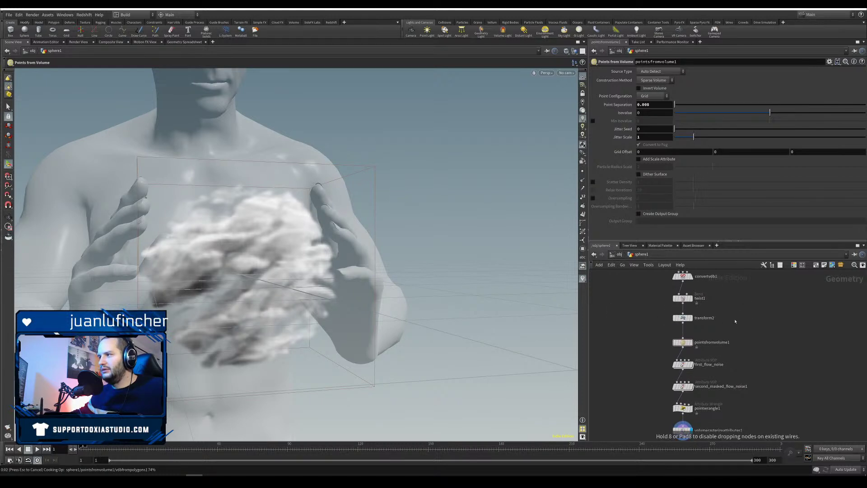
drag(753, 322, 778, 397)
middle_drag(805, 368, 779, 305)
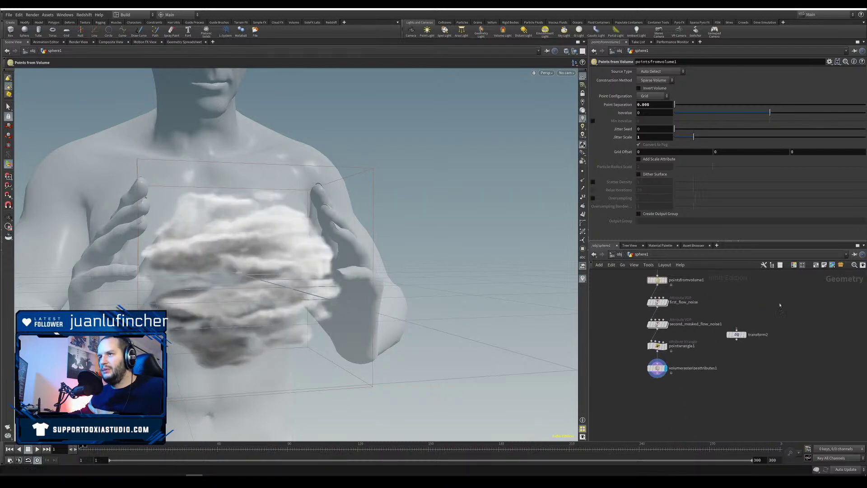
Step: Connect transform2 after volumerasterizeattributes1 and display it to check the rotated cloud volume
drag(742, 338, 663, 391)
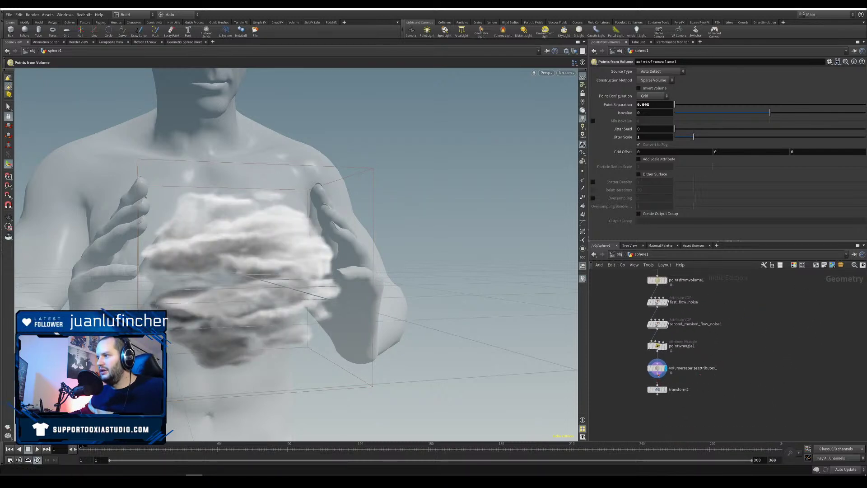
click(666, 390)
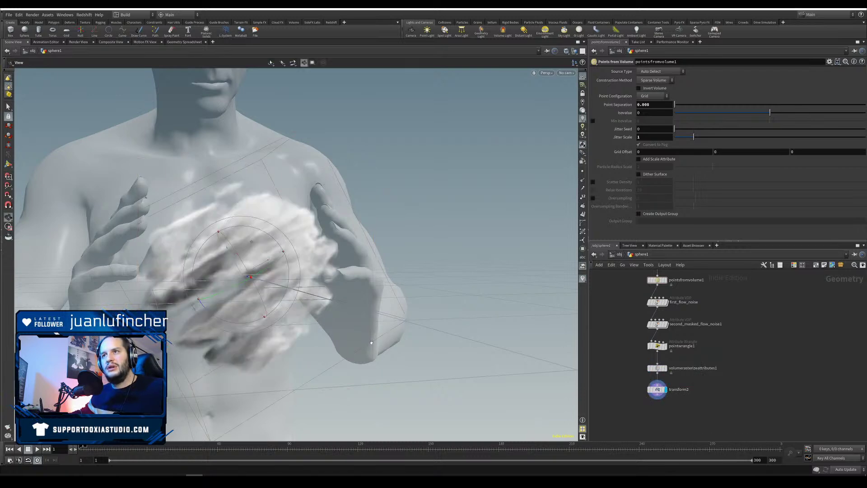
mouse_move(316, 322)
alt+mouse_down()
mouse_move(246, 326)
mouse_move(297, 326)
mouse_move(332, 339)
mouse_move(320, 329)
alt+mouse_up()
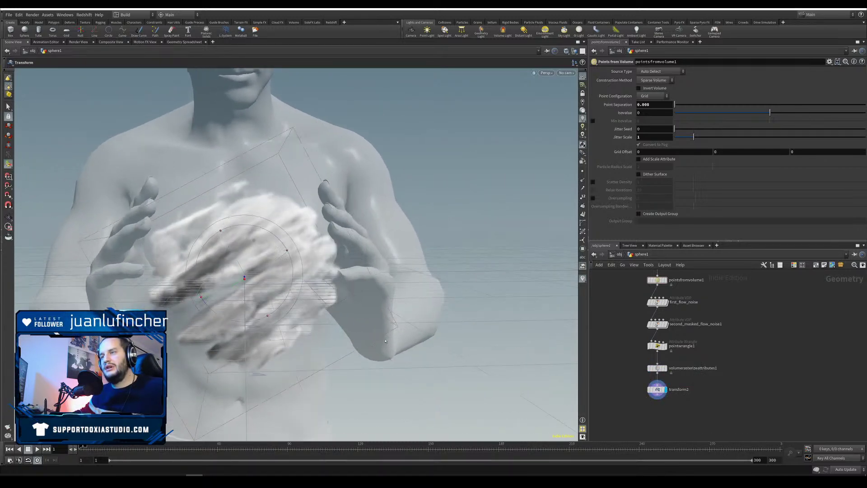
Step: Insert transform2 between first_flow_noise and second_masked_flow_noise1, and display volumerasterizeattributes1 to examine the cloud
drag(657, 393, 656, 320)
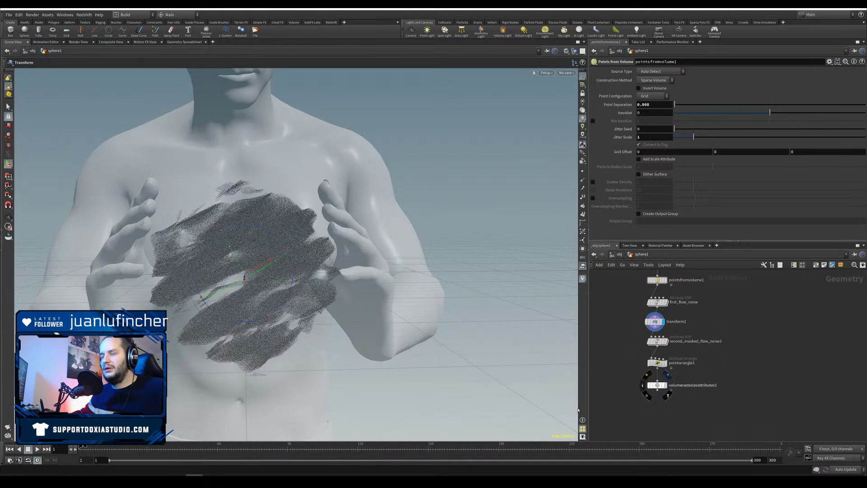
drag(241, 296, 308, 240)
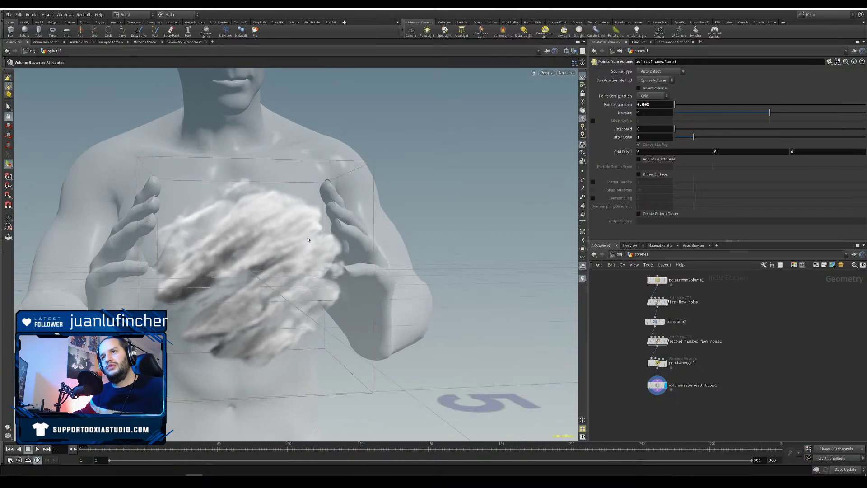
mouse_move(269, 280)
mouse_down()
mouse_move(203, 280)
mouse_move(271, 289)
mouse_up()
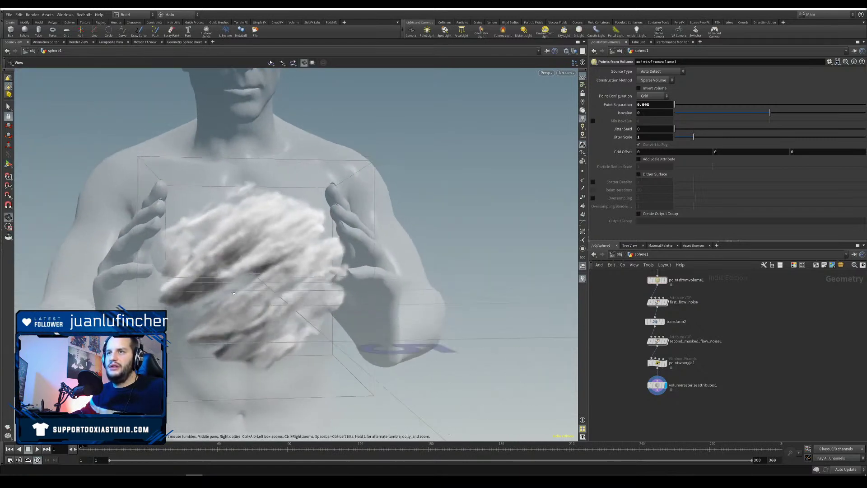
Step: Display second_masked_flow_noise1, wire turbnoise1's noise output into geometryvopoutput1's Cd input inside it, and return to the sphere1 network
click(656, 341)
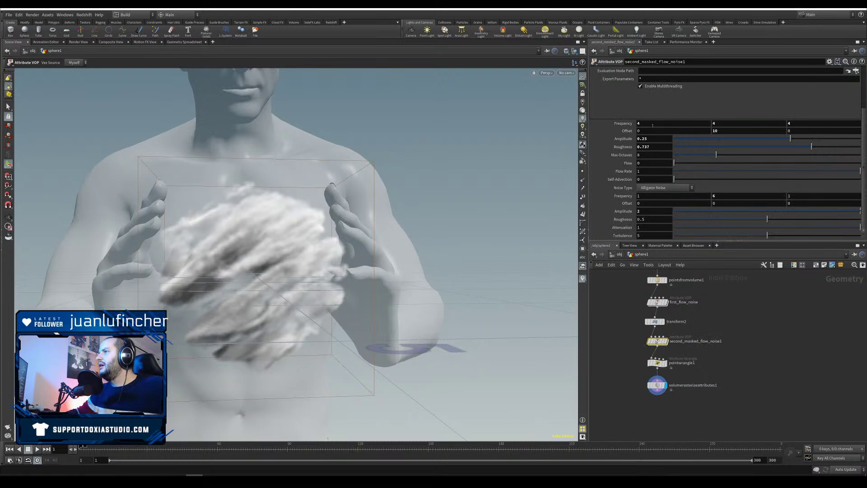
click(666, 341)
double_click(657, 341)
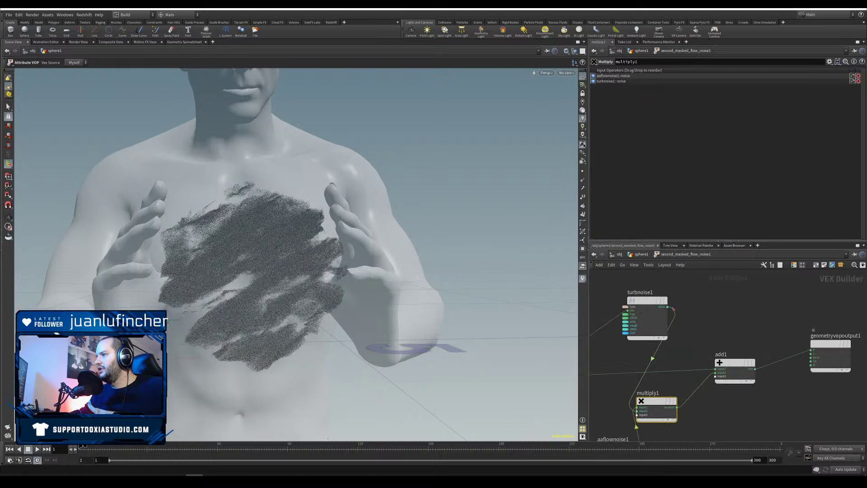
drag(668, 307, 800, 361)
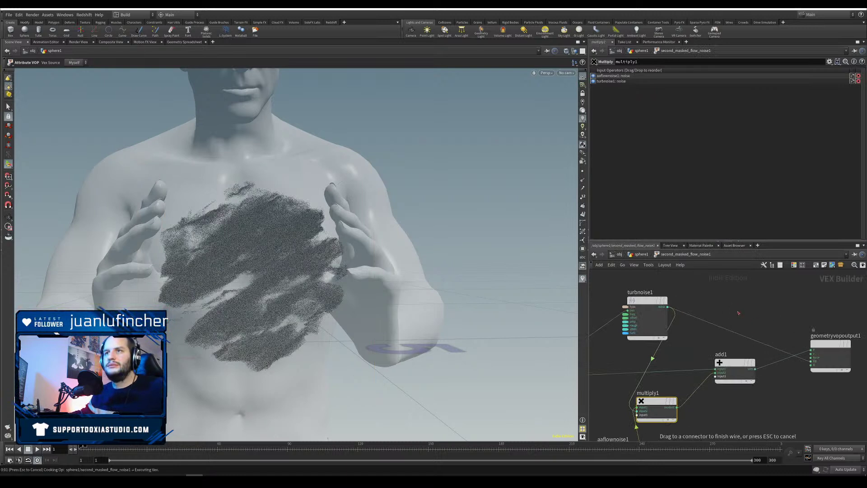
key(u)
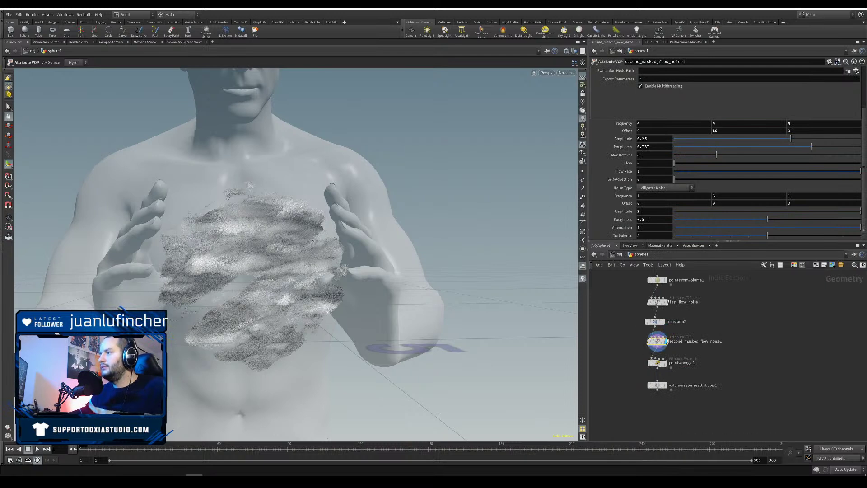
Step: Open second_masked_flow_noise1's VOP network and add a Ramp Parameter node between turbnoise1 and geometryvopoutput1, above add1
double_click(657, 341)
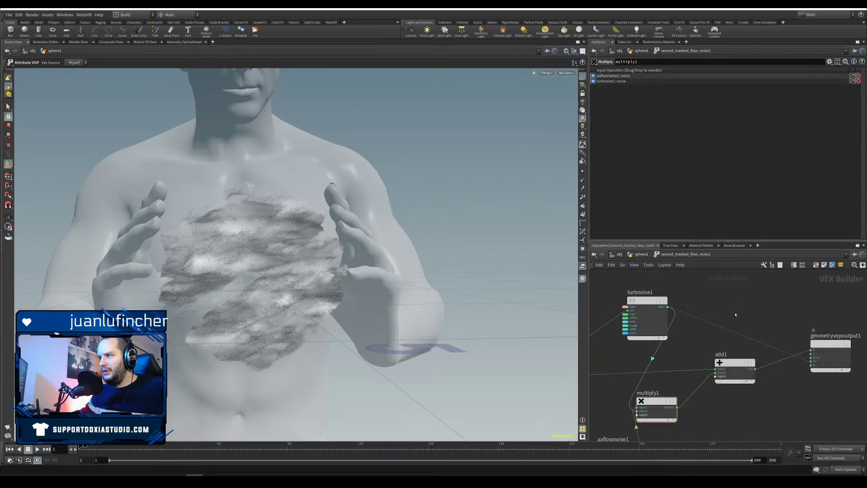
key(Tab)
text(ramp)
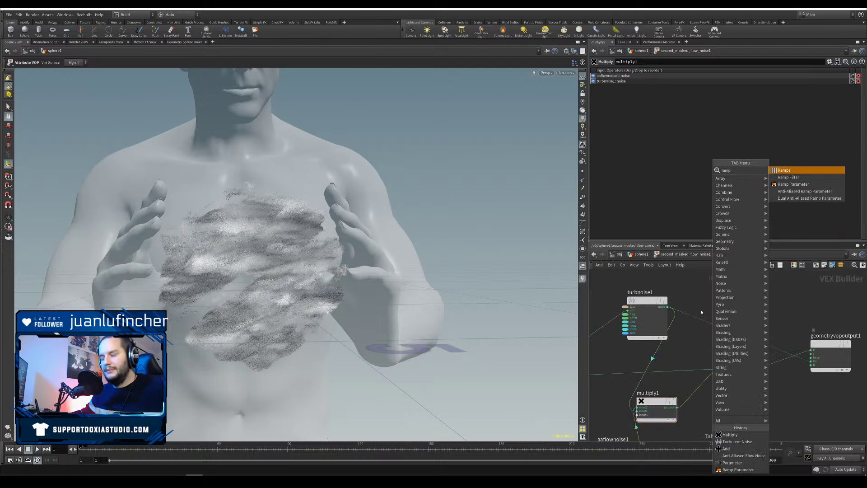
click(808, 186)
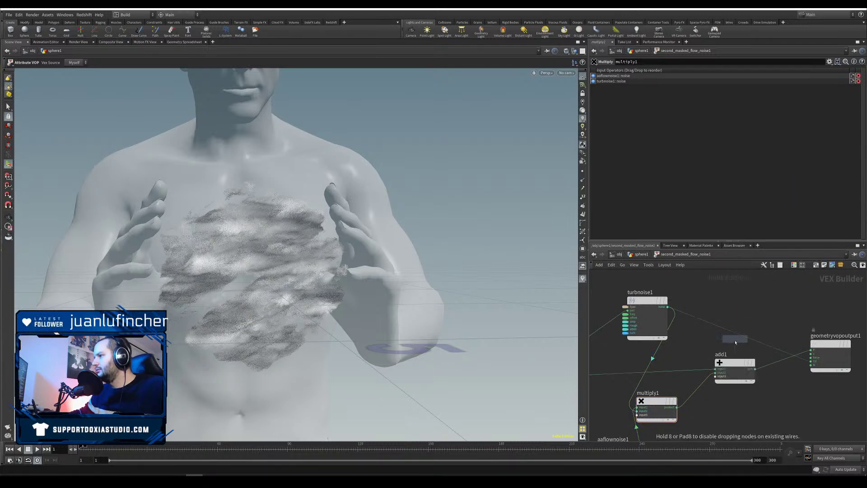
click(738, 290)
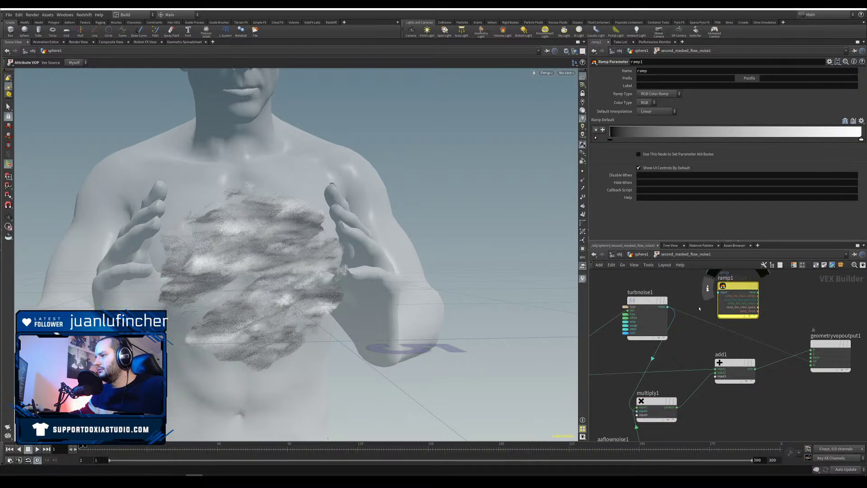
Step: Wire turbnoise1's noise into ramp1, and feed the ramp output into geometryvopoutput1's Cd and multiply1 in place of the direct noise
drag(674, 298, 789, 295)
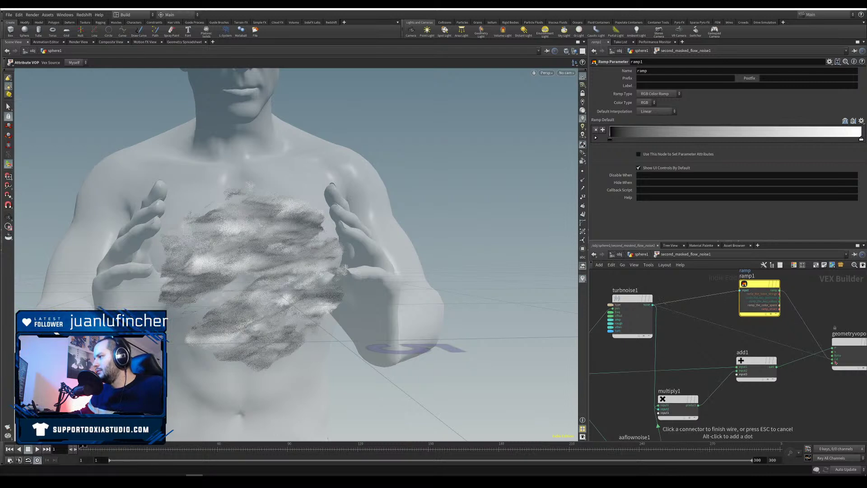
key(Escape)
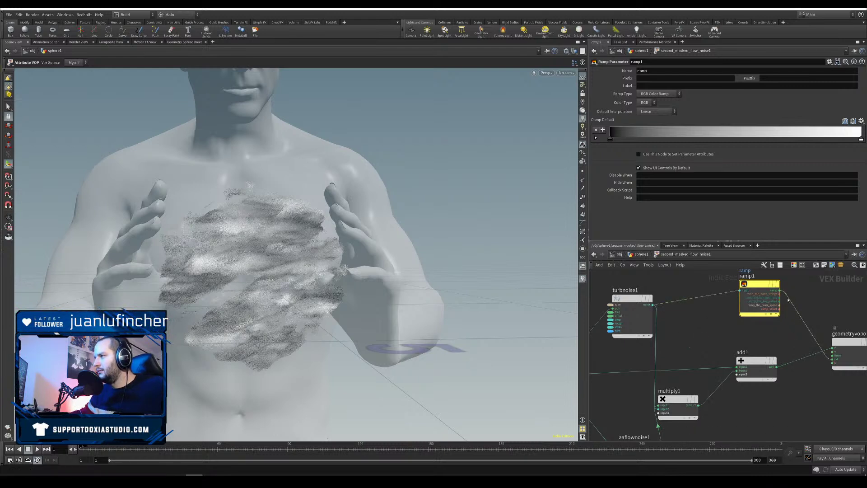
drag(779, 291, 659, 411)
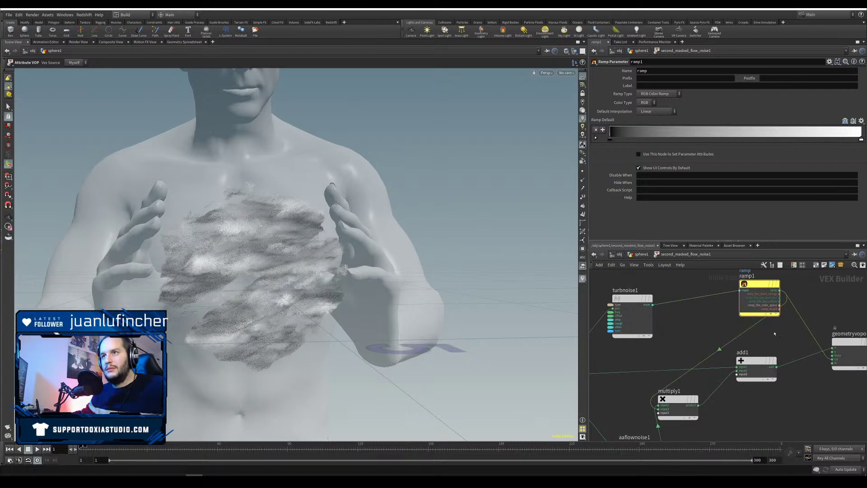
Step: Set ramp1's ramp type to Spline Ramp (float) and return to the sphere1 network
click(659, 93)
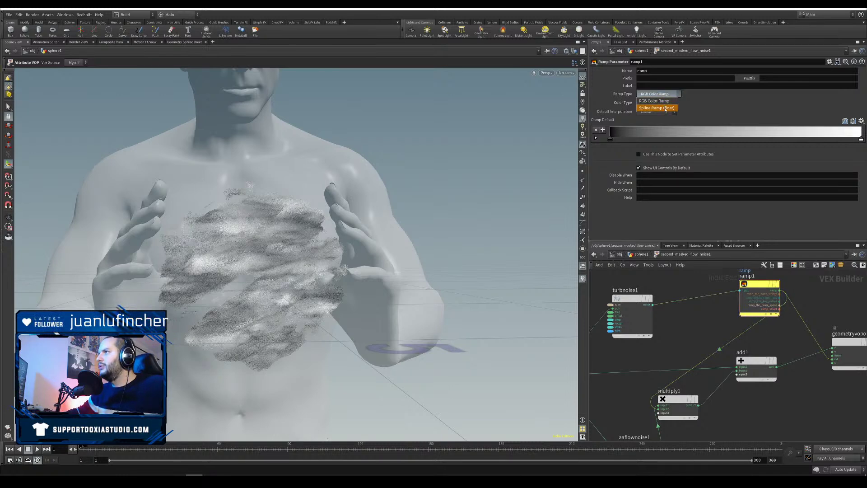
click(668, 108)
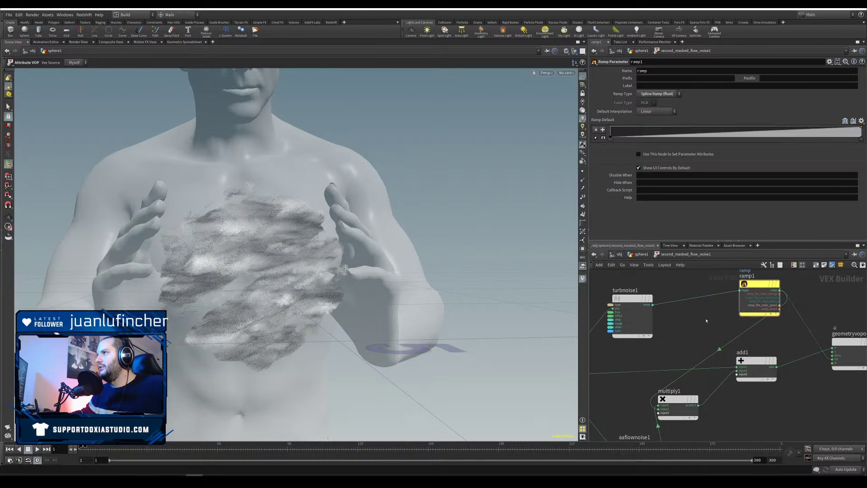
key(u)
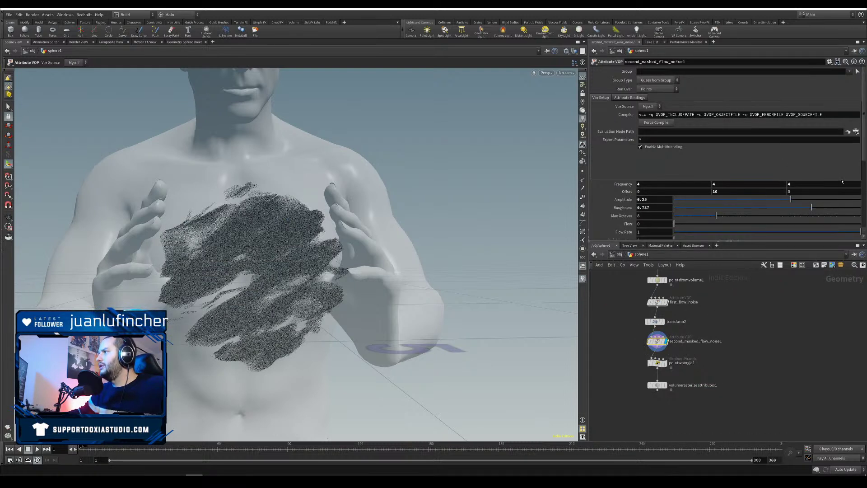
Step: Shape second_masked_flow_noise1's mask ramp with point 2 at position 0.853 and value 1, and point 1 at position 0.259
scroll(854, 231, down, 5)
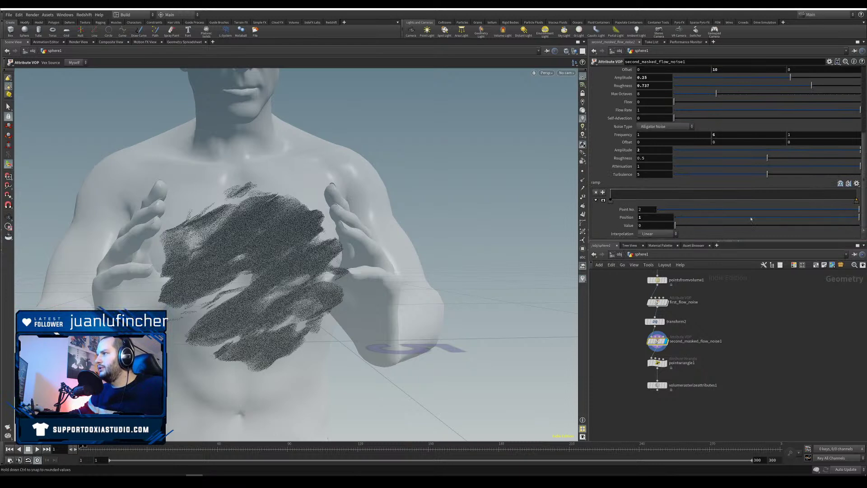
click(657, 226)
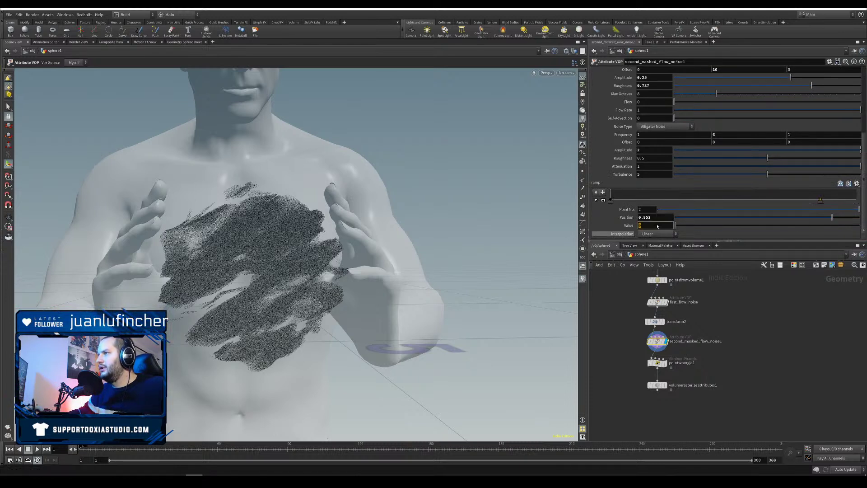
text(1)
key(Return)
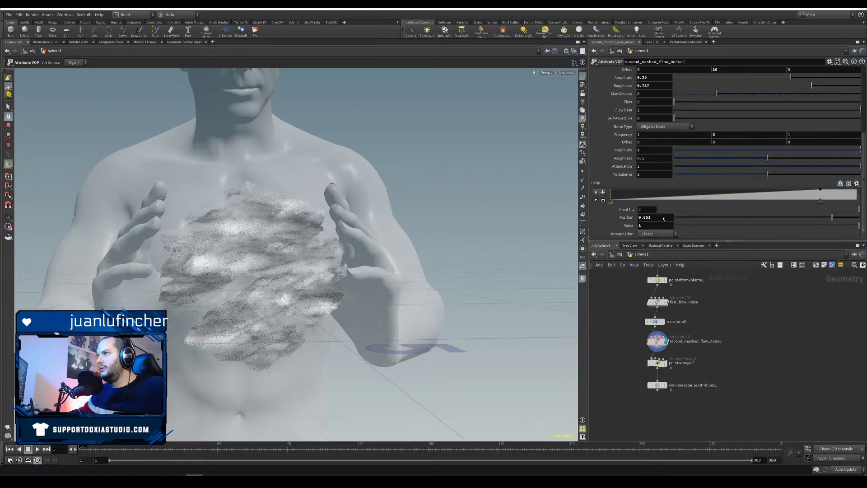
click(610, 200)
drag(676, 217, 723, 218)
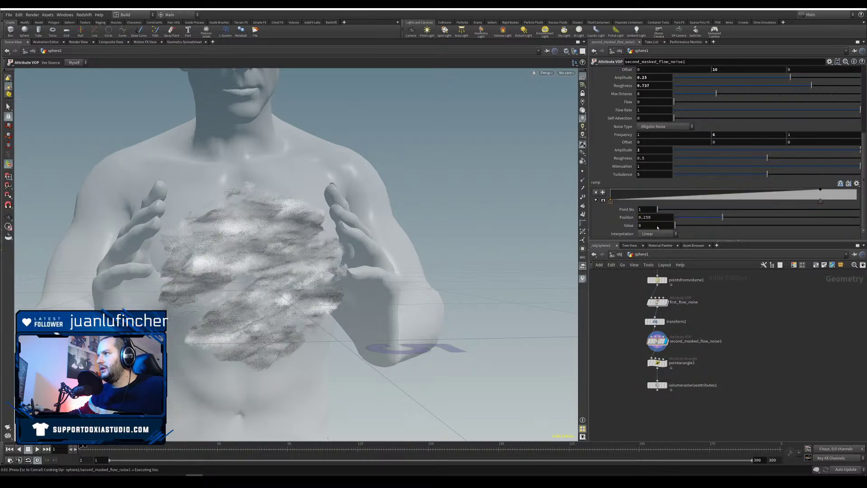
key(Escape)
drag(316, 271, 283, 299)
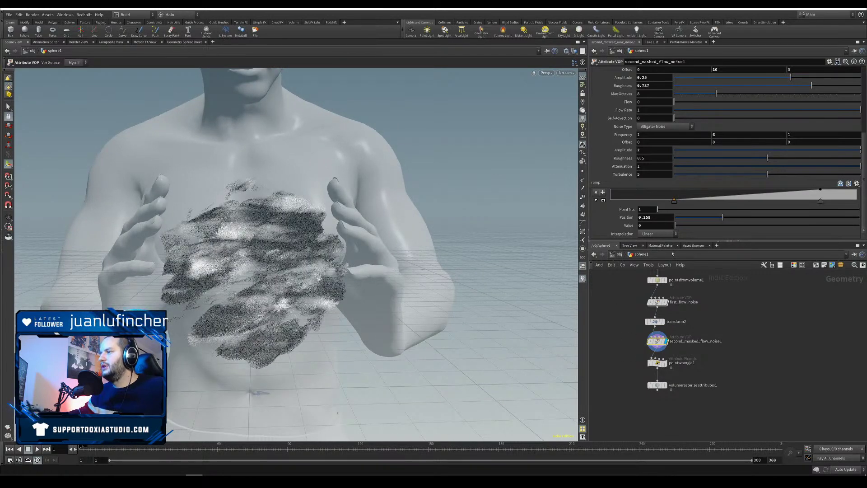
Step: Reduce the Y frequency of the turbulent mask noise and set its X frequency to 0.7
scroll(668, 135, up, 2)
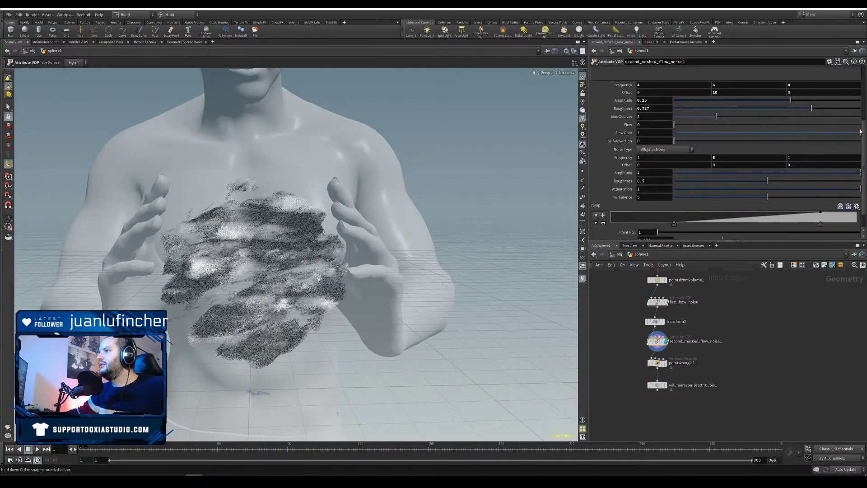
drag(706, 157, 702, 157)
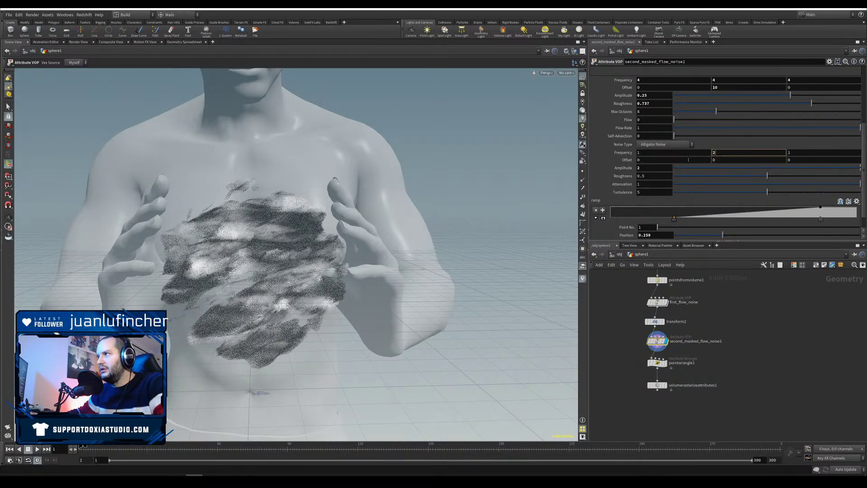
click(649, 152)
key(Return)
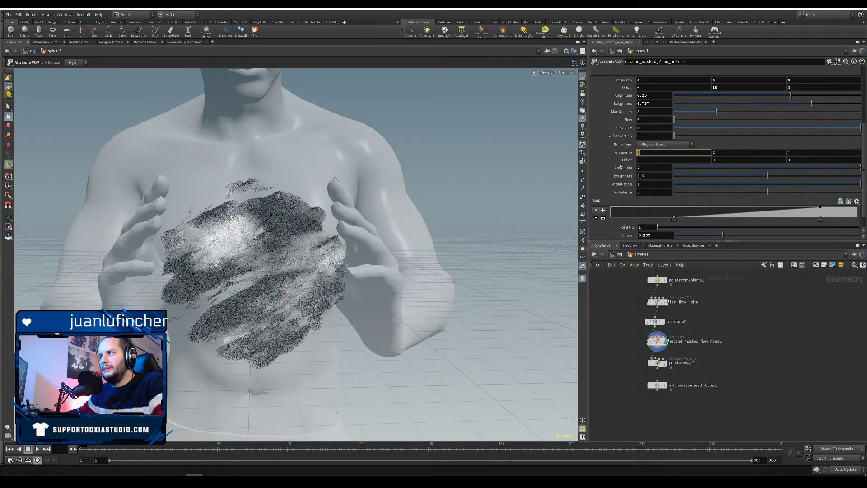
text(0.7)
click(797, 153)
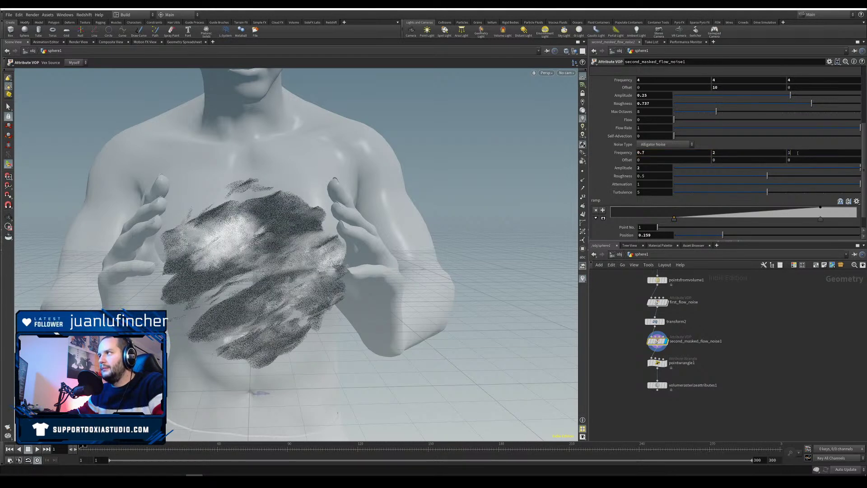
key(Return)
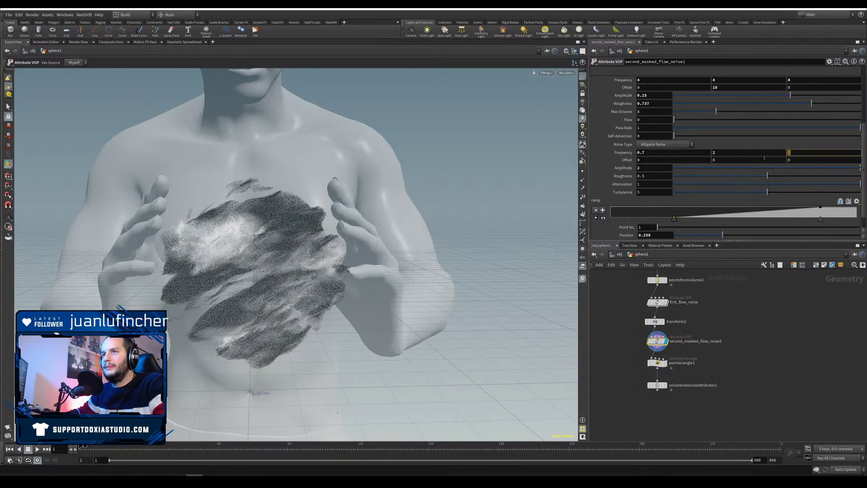
Step: Move the mask ramp's first point to position 0.113, and set the mask noise's Y frequency to 1 and Z frequency to 0.5
click(804, 328)
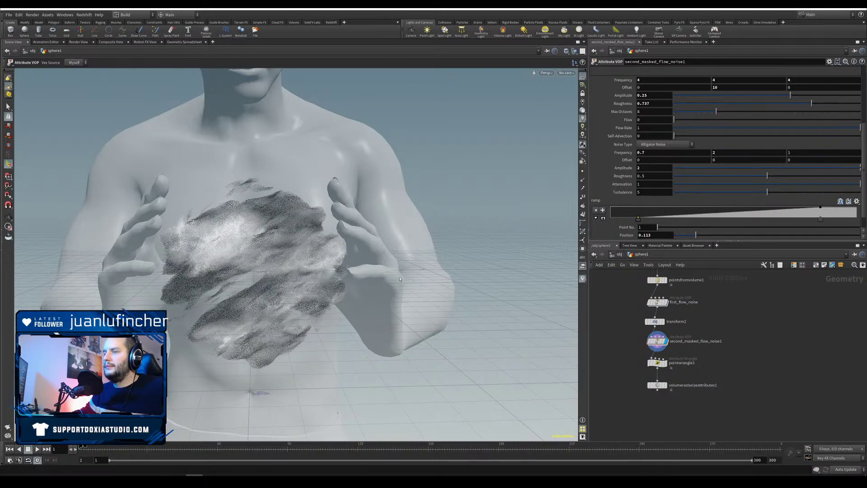
alt+drag(242, 285, 271, 272)
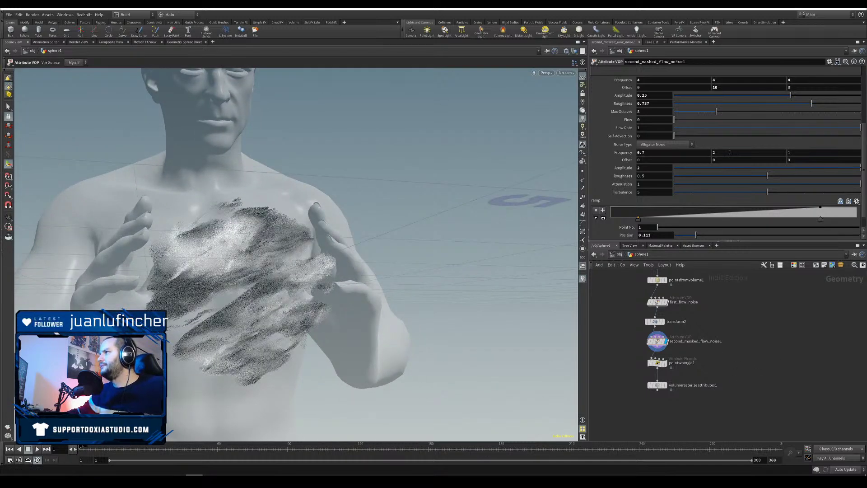
click(714, 152)
click(799, 152)
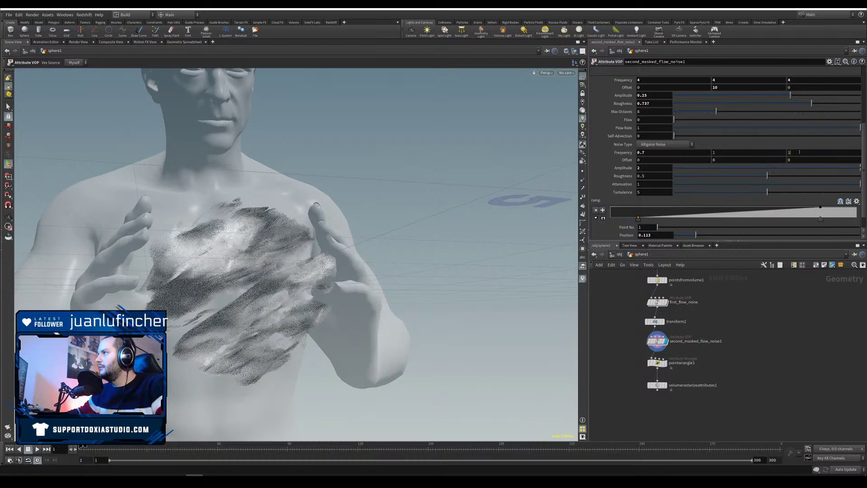
text(0.)
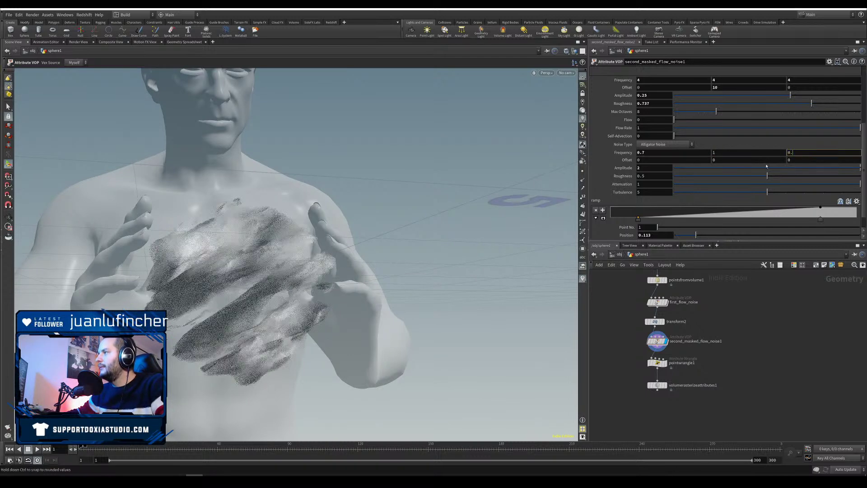
text(5)
Step: Try an amplitude of 4 on the mask noise, and restore the amplitude to 2
click(652, 168)
key(BackSpace)
text(1)
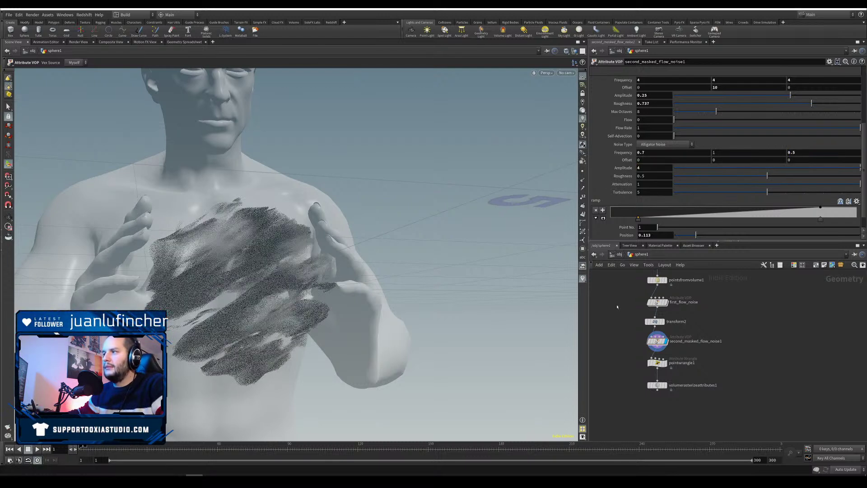
click(582, 279)
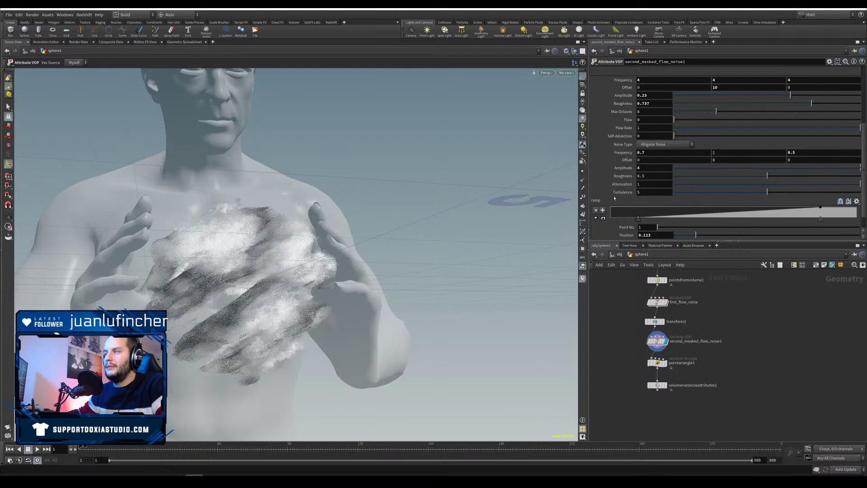
drag(646, 168, 630, 174)
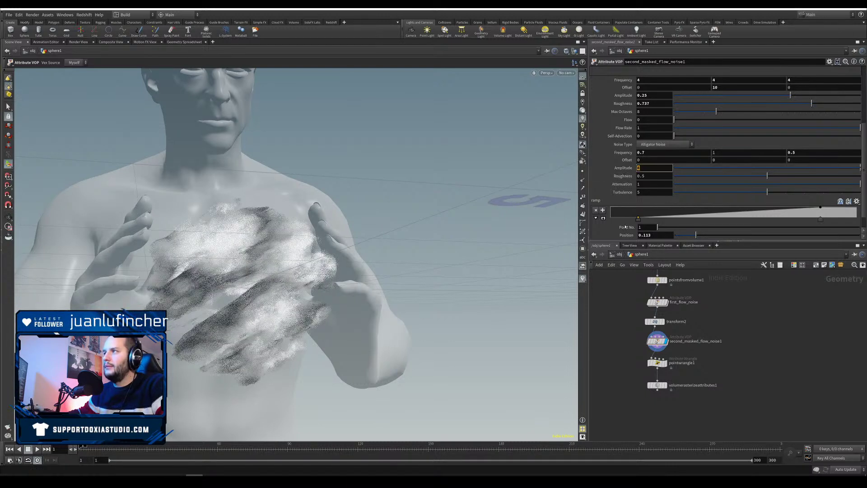
text(2)
key(Return)
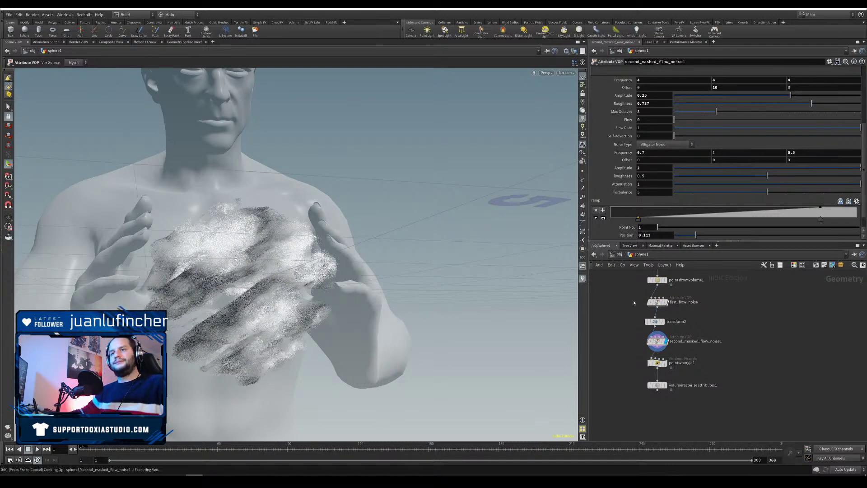
Step: Display volumerasterizeattributes1 to inspect the cloud volume between the hands, and save the scene
mouse_move(461, 309)
alt+mouse_down()
mouse_move(298, 298)
mouse_move(470, 302)
alt+mouse_up()
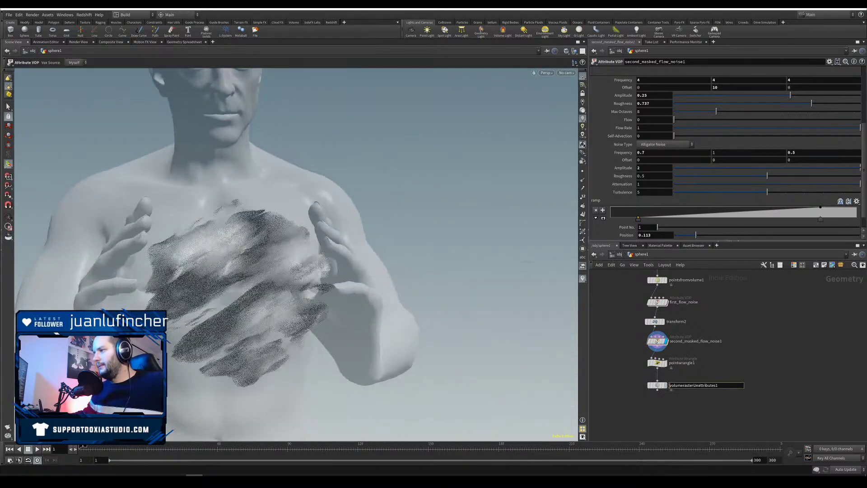
click(665, 385)
drag(425, 337, 344, 276)
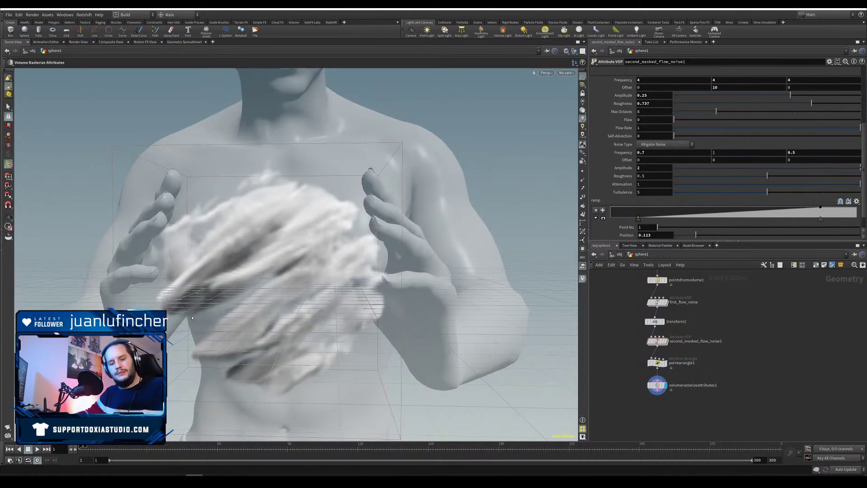
key(ctrl+s)
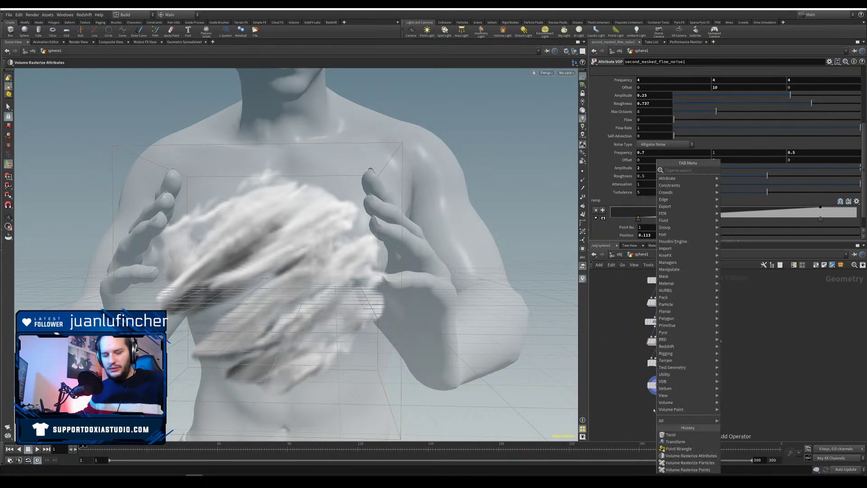
Step: Add a displayed Null node after volumerasterizeattributes1 and rename it out_nebula
key(Tab)
text(null)
key(Return)
click(667, 403)
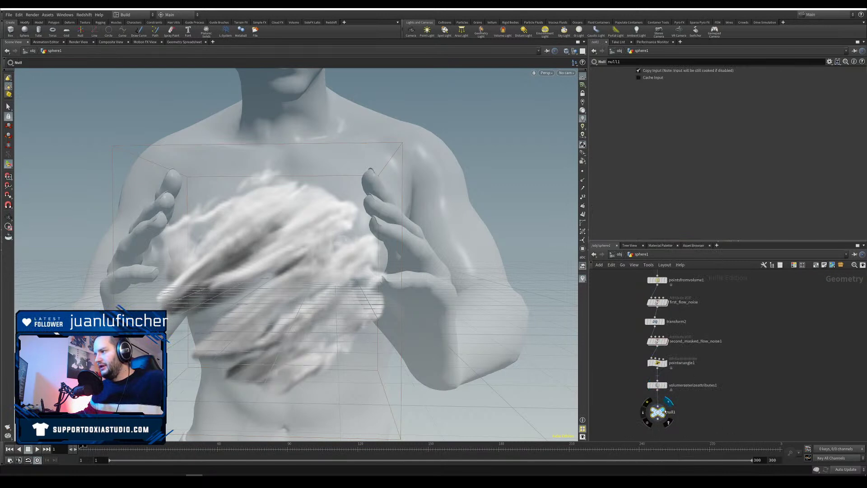
drag(673, 413, 680, 413)
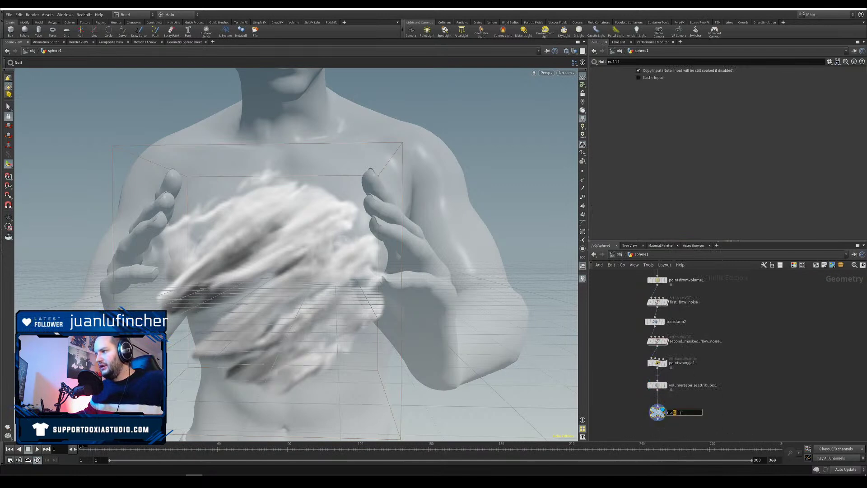
click(781, 398)
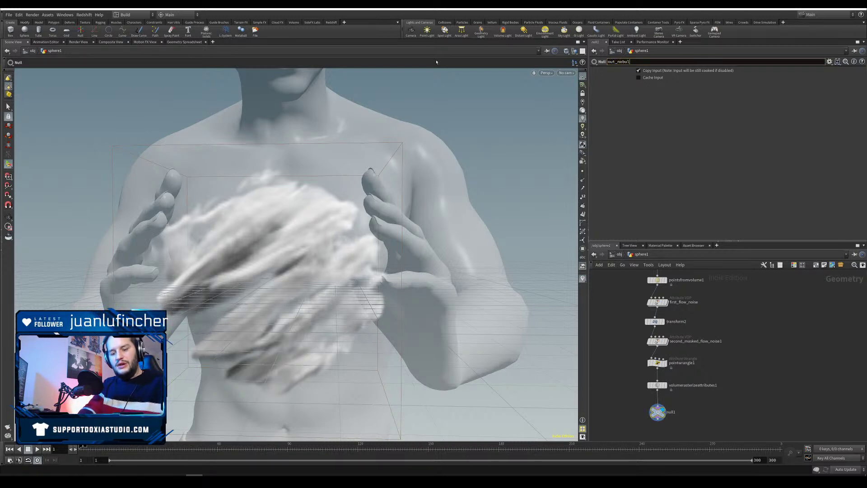
text(out_nebula)
key(Return)
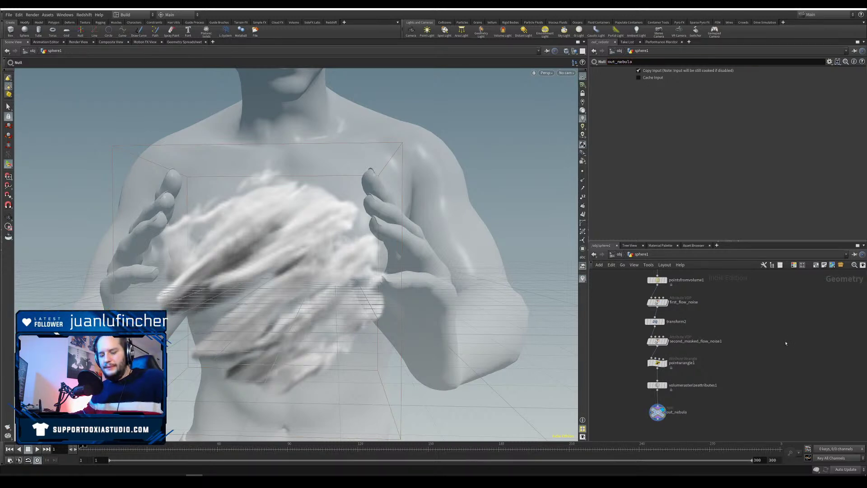
Step: Examine the nebula between the character's hands from the front and side at the object level
key(u)
alt+drag(289, 271, 324, 243)
drag(308, 284, 206, 273)
right_drag(206, 273, 276, 280)
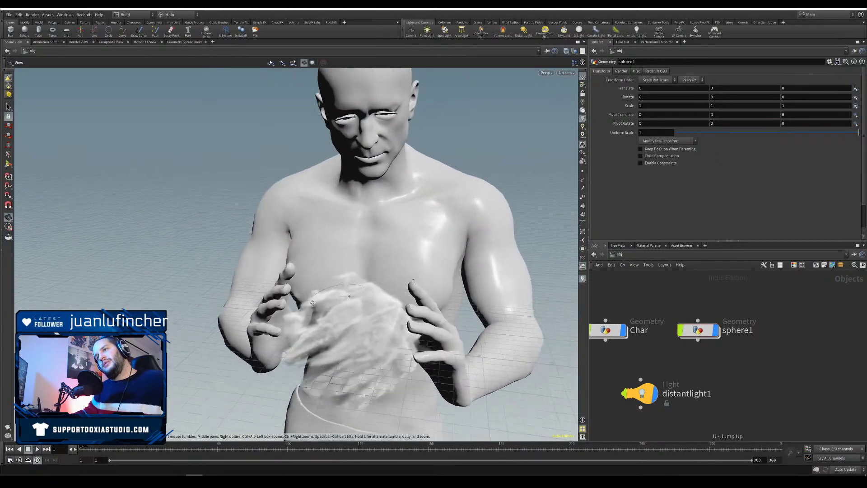
drag(275, 280, 390, 266)
right_drag(390, 267, 319, 270)
drag(318, 271, 289, 282)
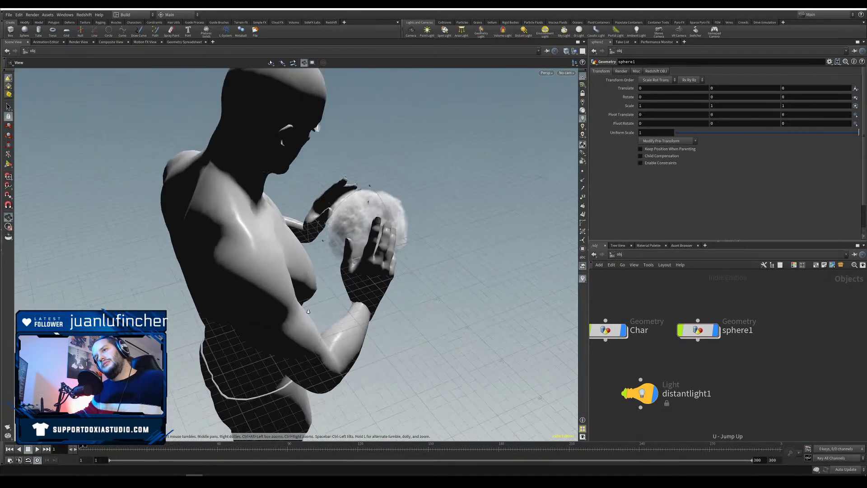
right_drag(289, 283, 262, 289)
drag(262, 288, 219, 287)
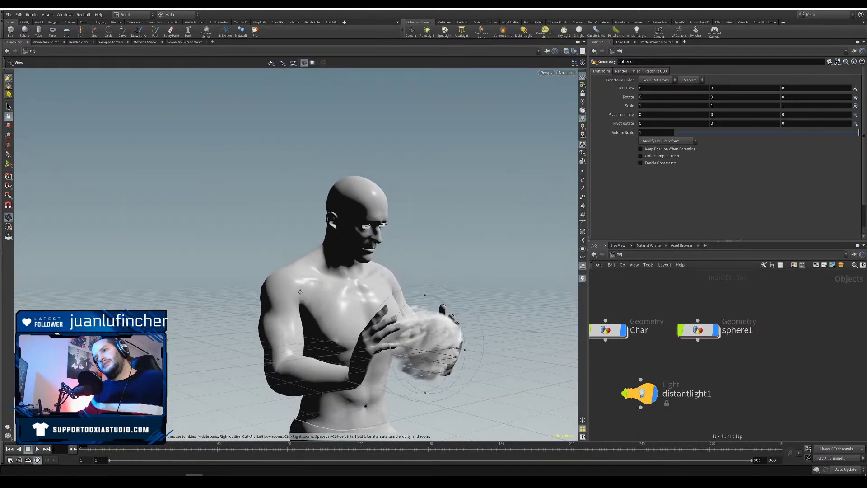
middle_drag(399, 296, 275, 316)
drag(276, 316, 239, 321)
right_drag(239, 321, 326, 287)
key(Return)
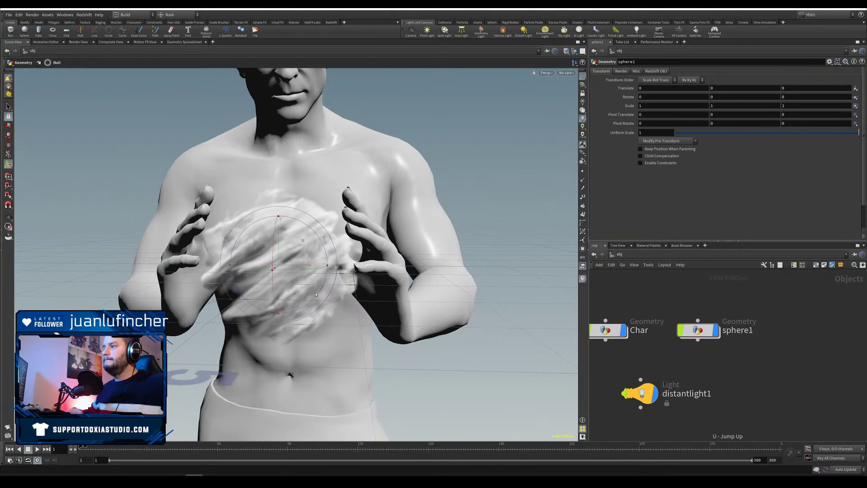
Step: Rename the sphere1 object as nebula
double_click(740, 330)
drag(771, 331, 574, 338)
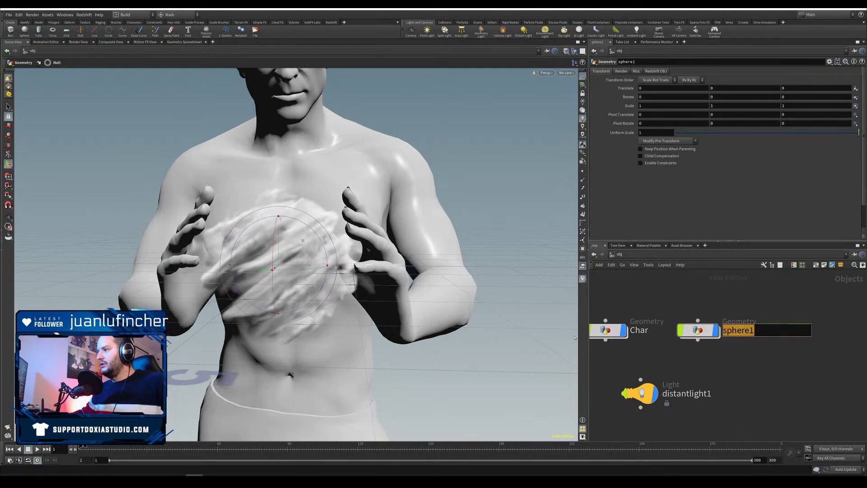
text(nebula)
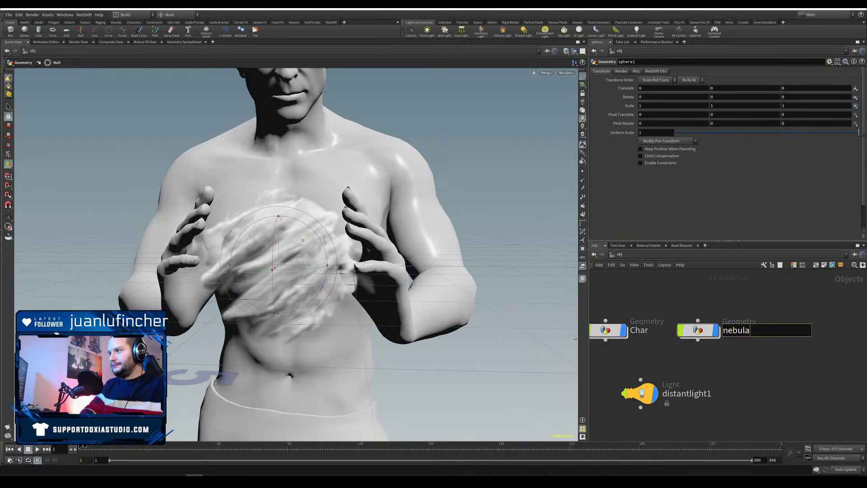
key(Return)
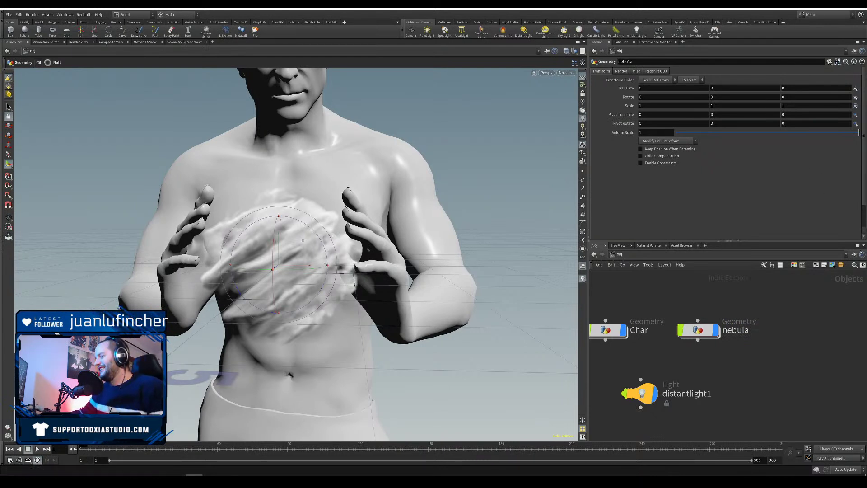
Step: Line up the Char, nebula and distantlight1 nodes in a single column in the object network
drag(605, 330, 639, 296)
drag(697, 330, 639, 336)
drag(641, 393, 641, 387)
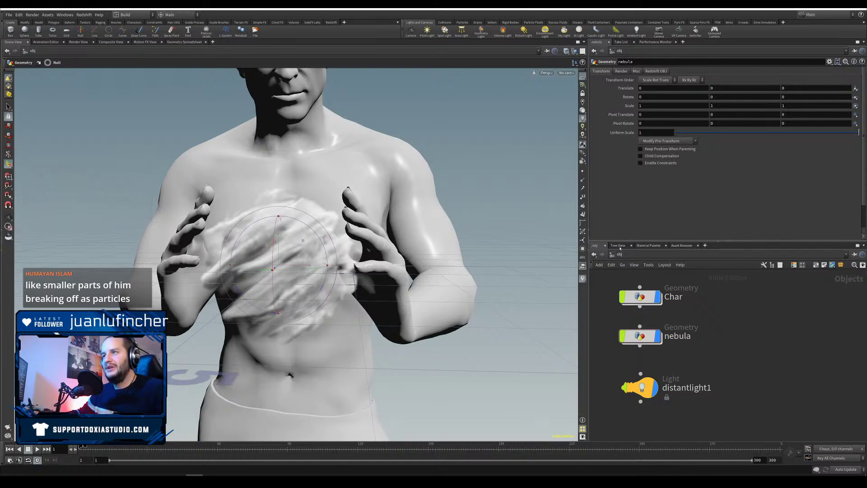
Step: Inspect the character and nebula from the side and close up from the front
key(Escape)
drag(348, 257, 235, 193)
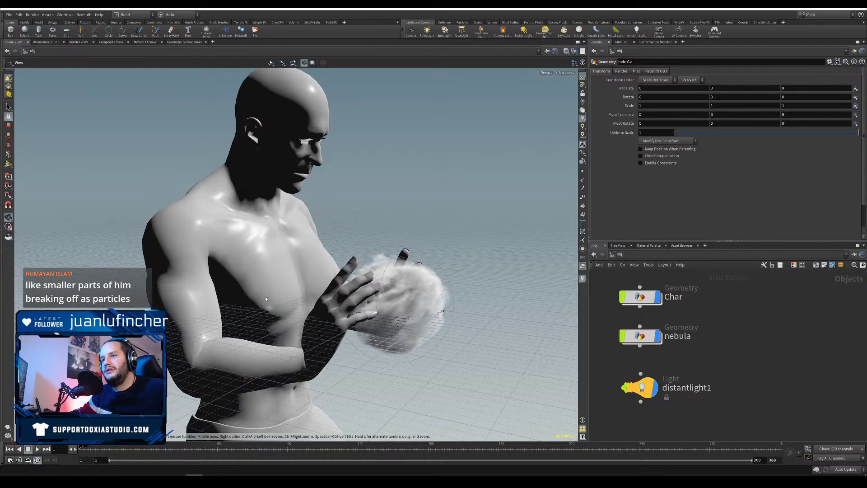
drag(176, 285, 208, 281)
right_drag(207, 281, 247, 299)
drag(247, 299, 242, 303)
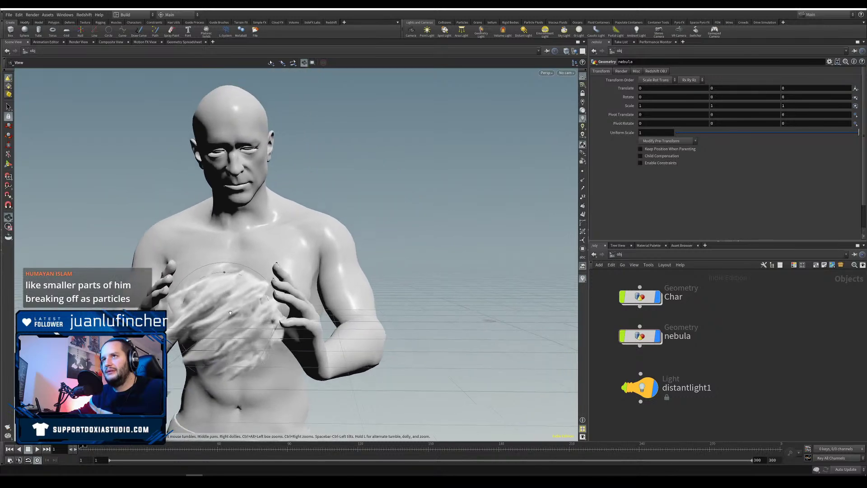
mouse_move(242, 303)
right_down()
mouse_move(240, 315)
mouse_move(246, 298)
right_up()
drag(246, 298, 289, 253)
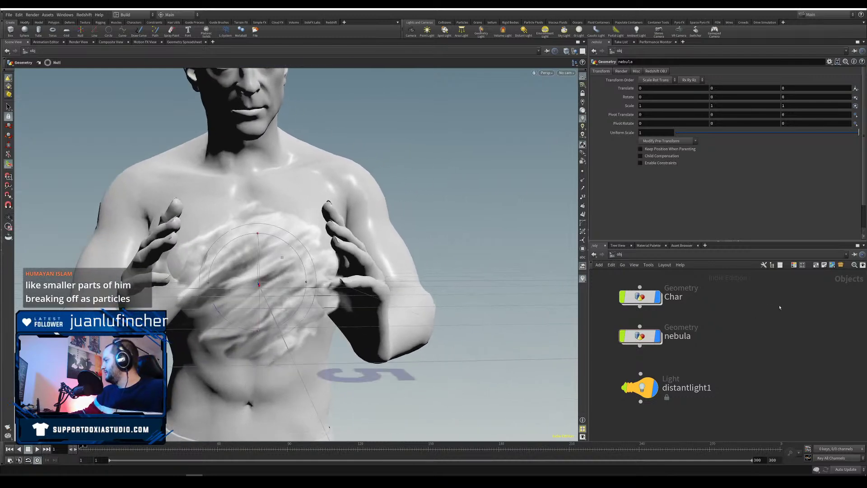
Step: Add a Geometry object named particles and place it beside the Char node
key(Tab)
text(geo)
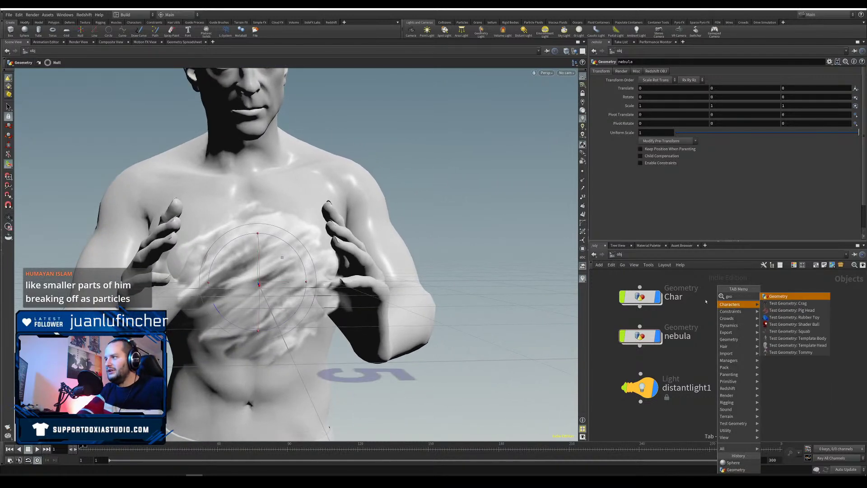
key(Return)
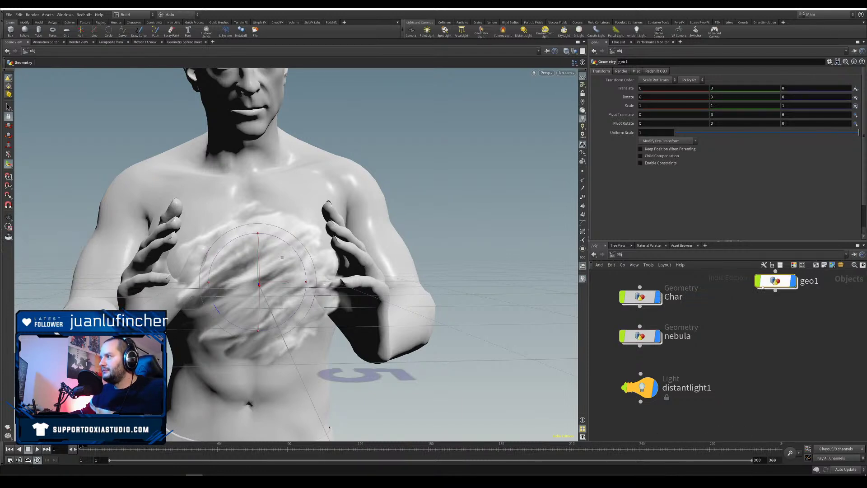
click(760, 298)
double_click(813, 296)
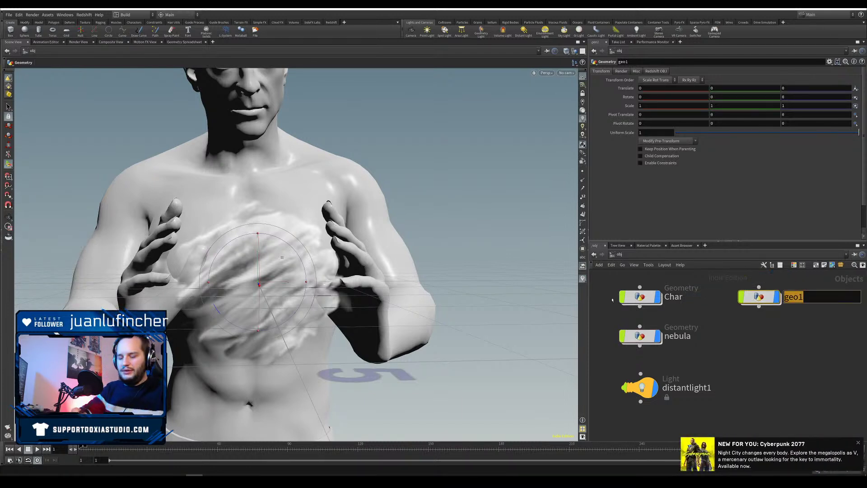
text(particles)
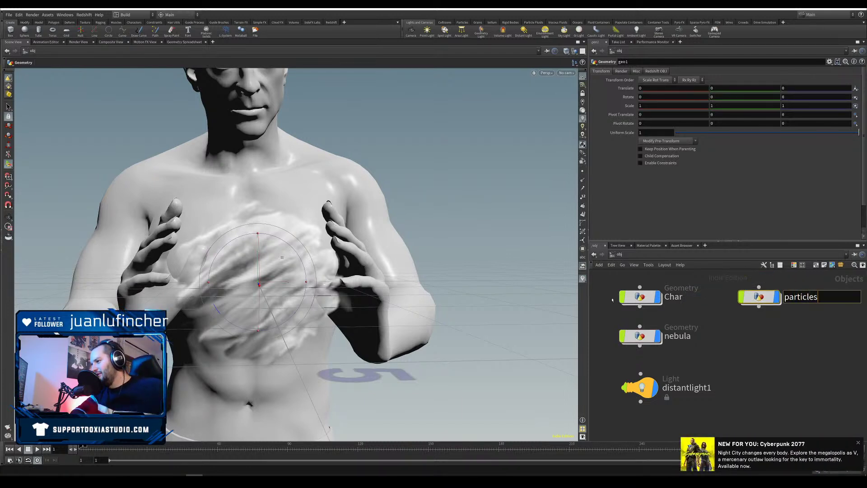
key(Return)
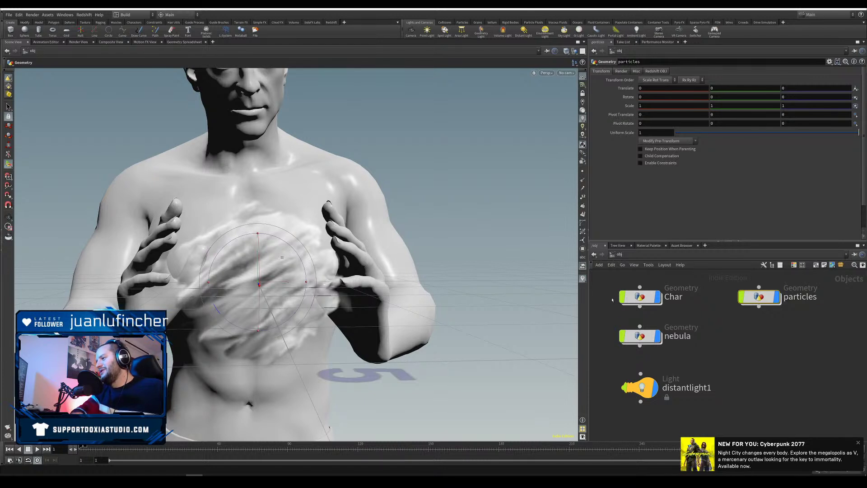
click(858, 443)
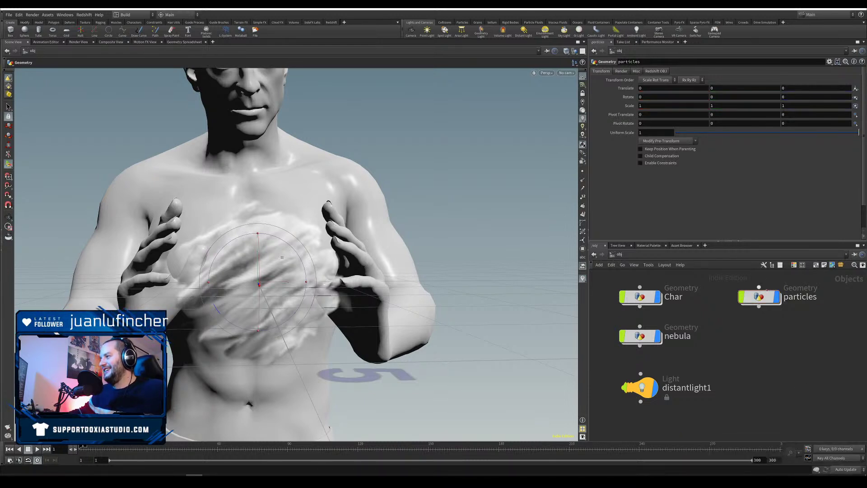
drag(766, 291, 763, 296)
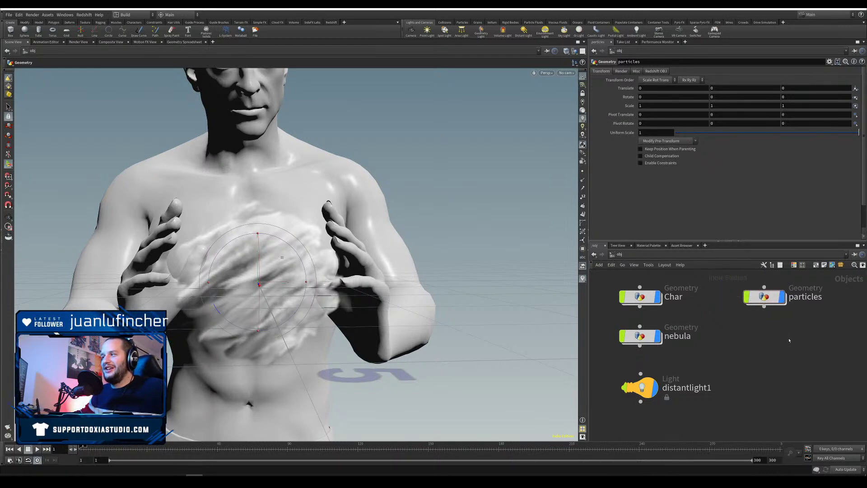
Step: Add an Object Merge node inside the particles object
double_click(766, 298)
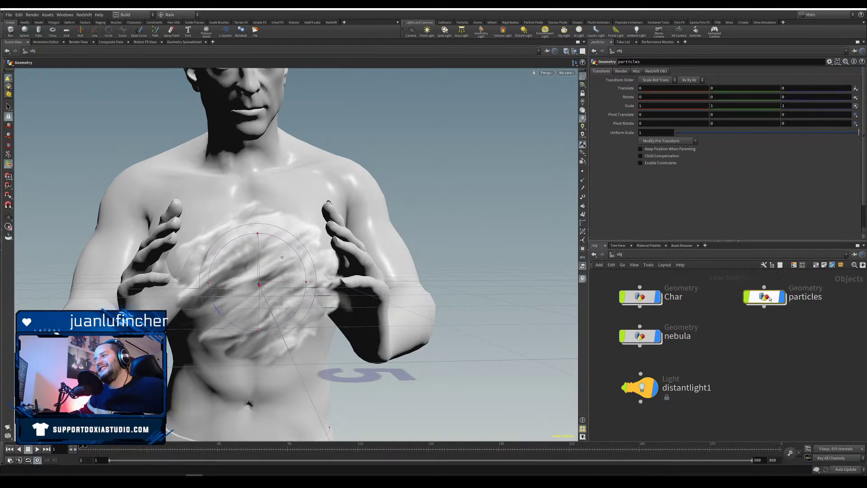
key(Tab)
text(merge)
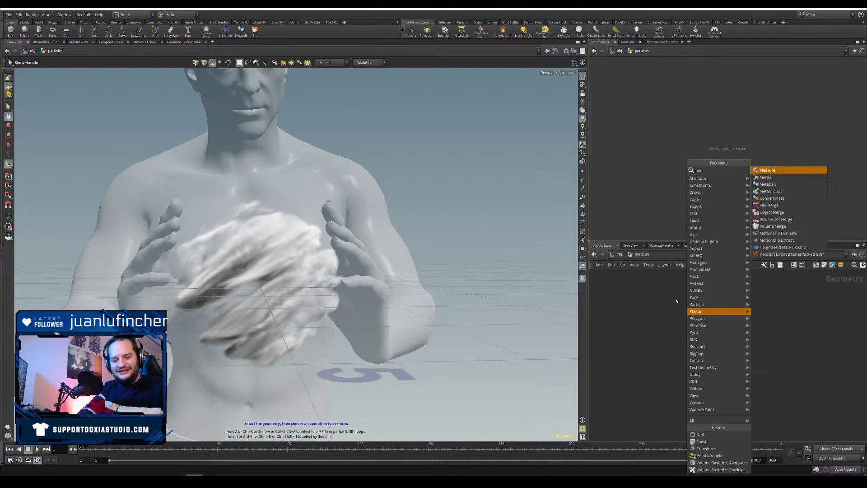
key(Down)
key(Down)
key(Down)
key(Up)
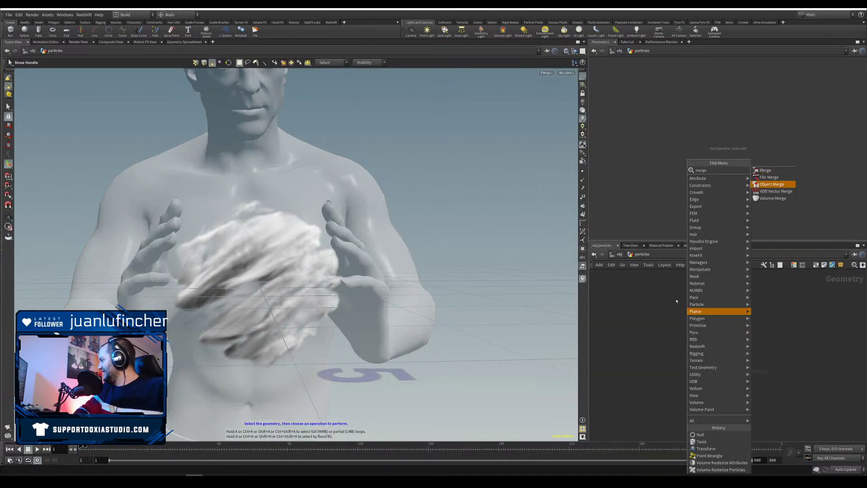
key(Return)
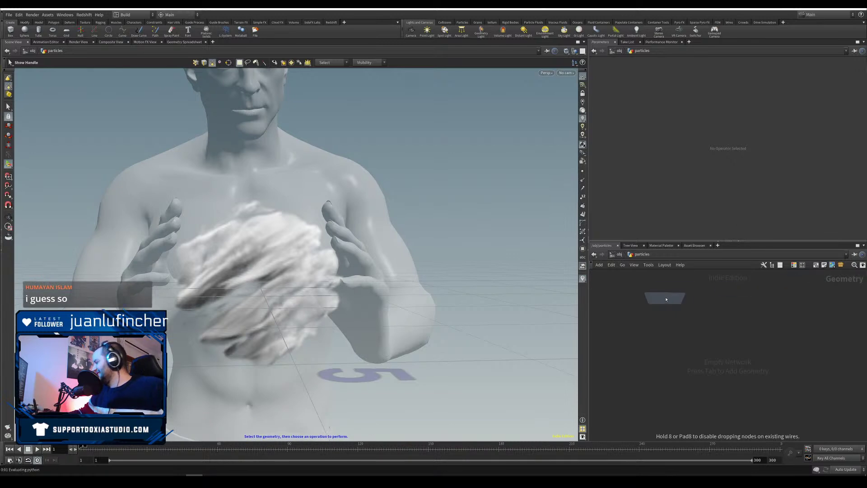
click(689, 307)
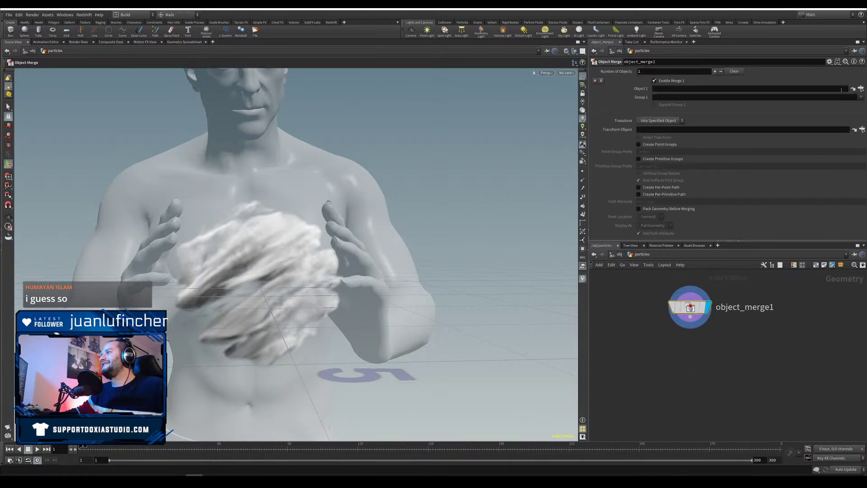
click(860, 89)
click(792, 66)
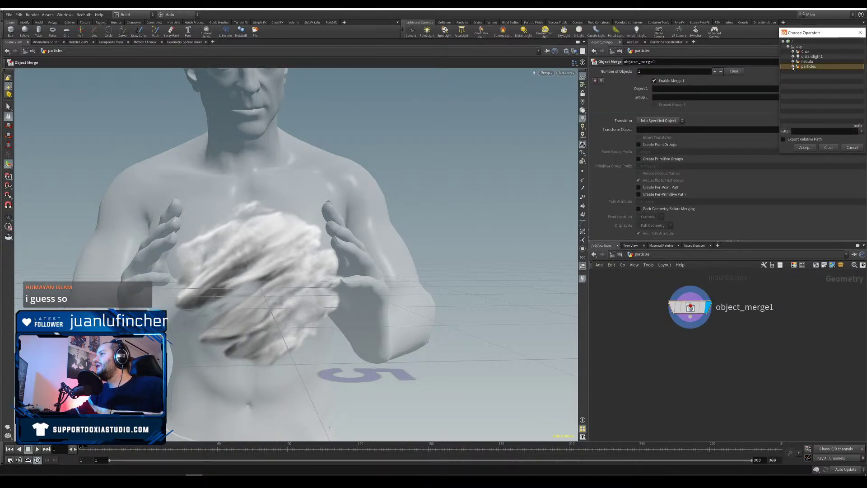
click(792, 52)
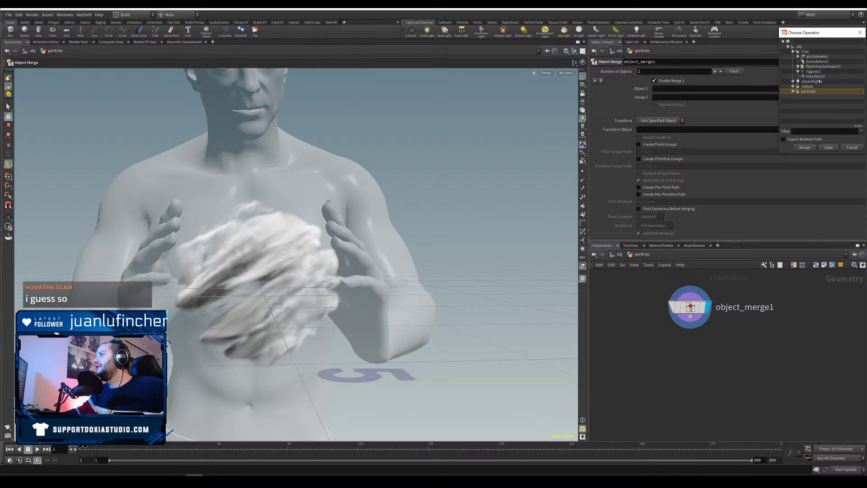
click(851, 147)
Step: Inside the Char object, add a displayed Null node after transform1 and rename it out_char
key(u)
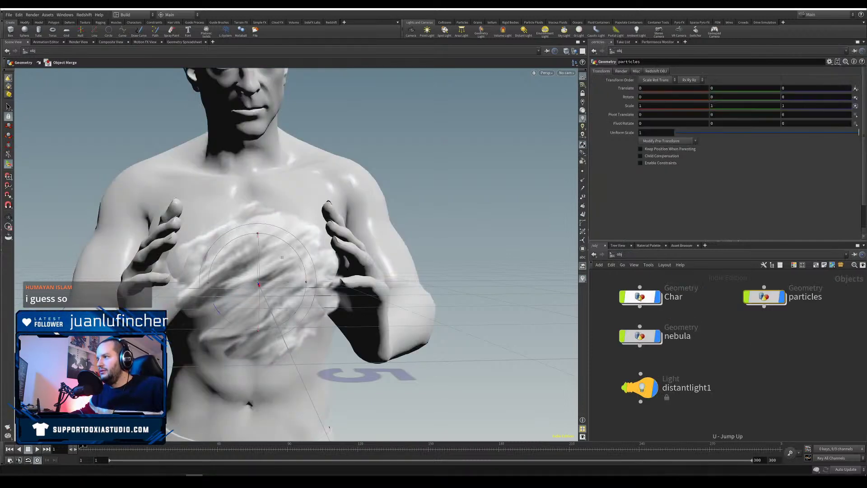
double_click(640, 297)
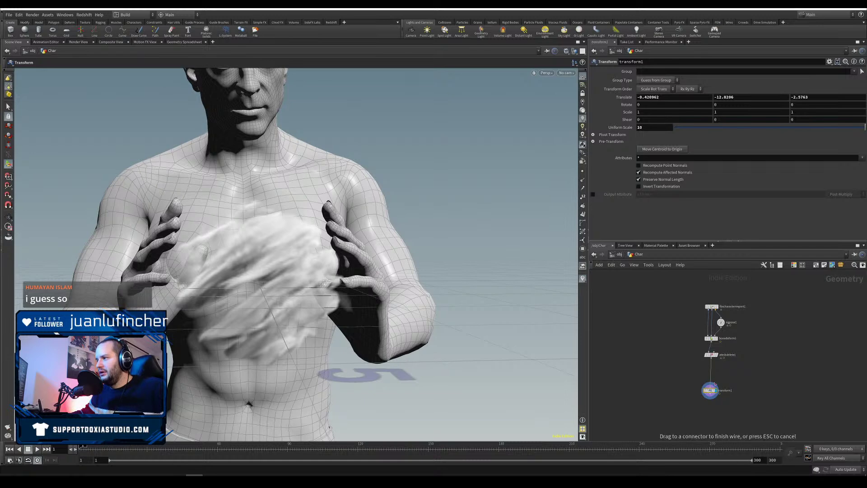
drag(710, 390, 711, 371)
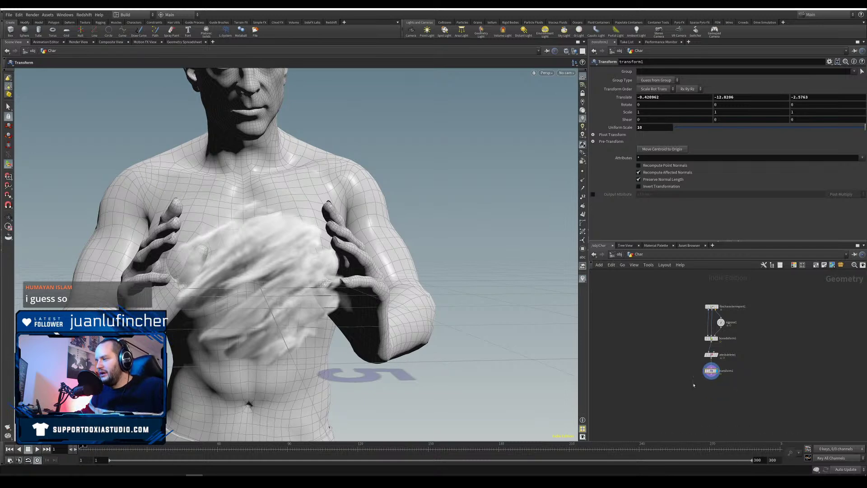
scroll(693, 385, up, 3)
key(Tab)
text(n)
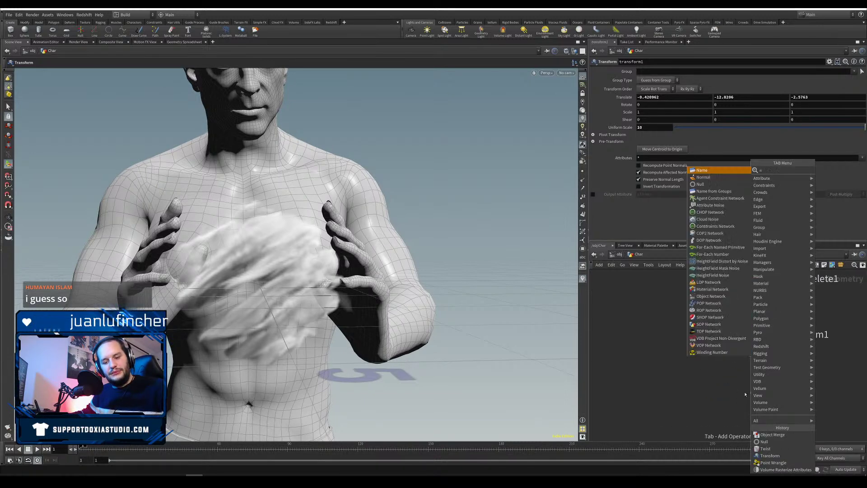
text(ull)
key(Return)
click(749, 393)
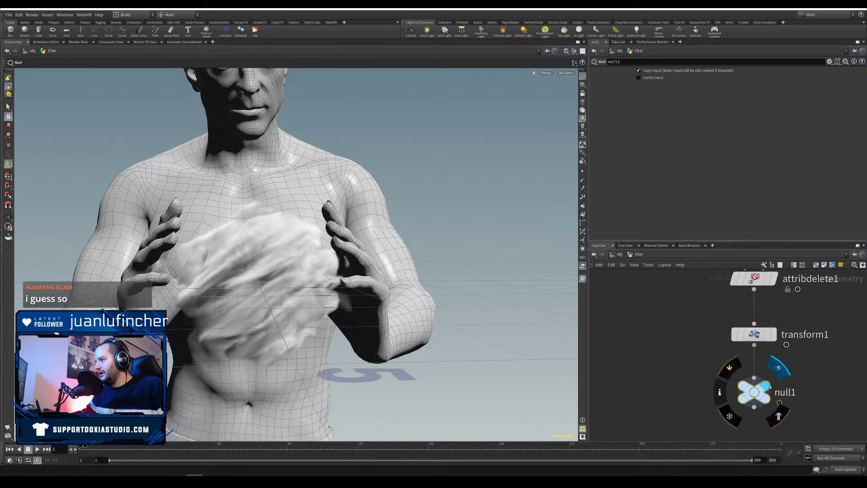
double_click(784, 392)
text(O)
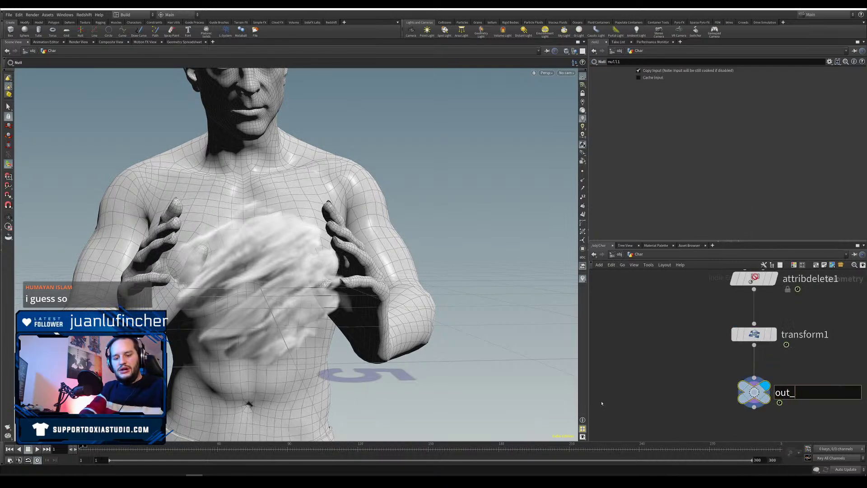
key(Return)
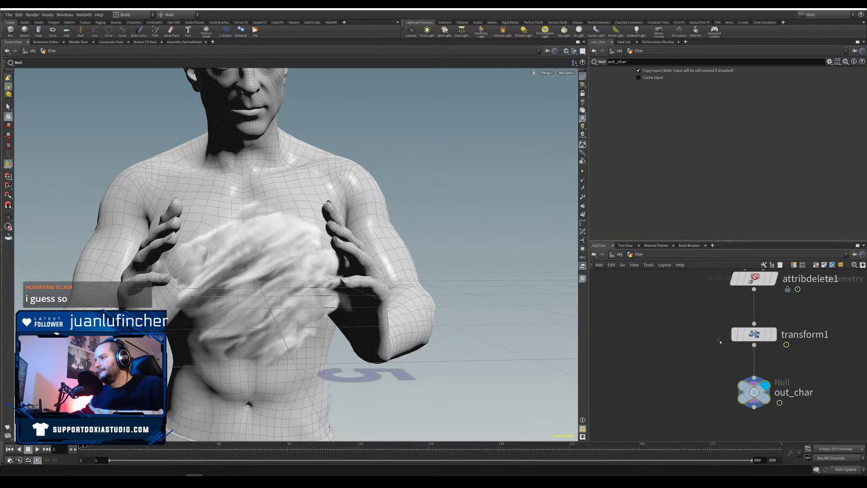
Step: Set Object 1 of object_merge1 in the particles object to /obj/Char/out_char
key(u)
double_click(762, 294)
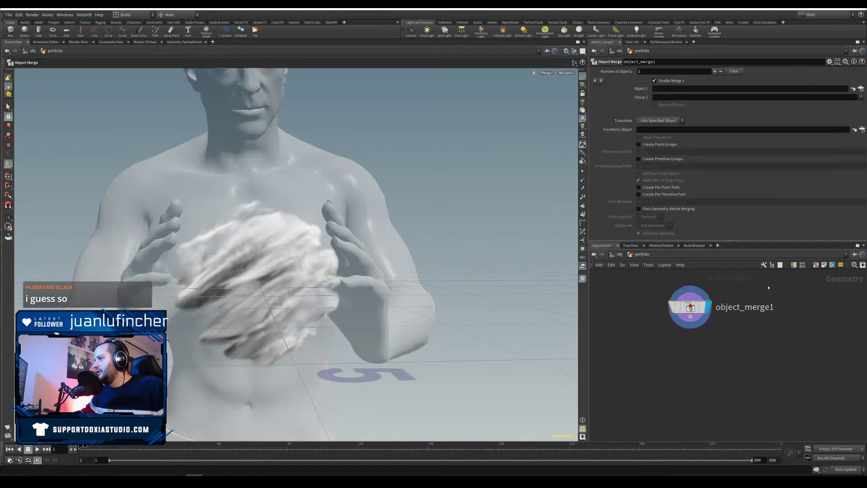
click(860, 89)
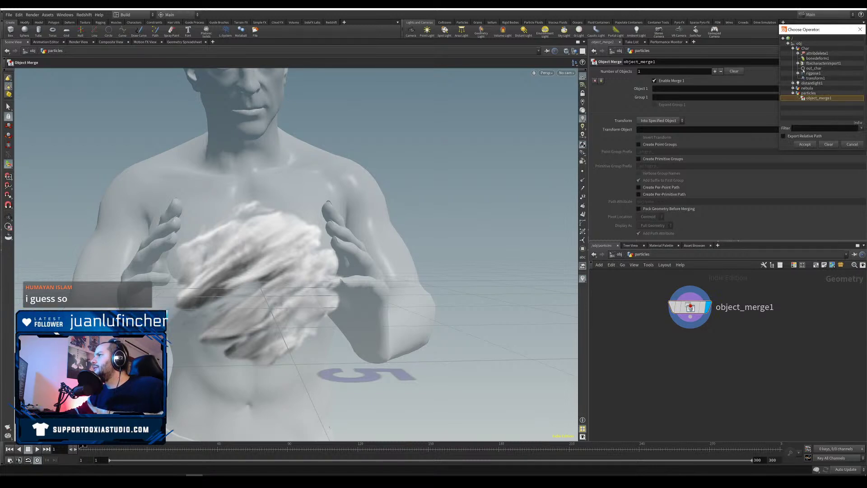
double_click(818, 69)
drag(688, 310, 680, 306)
Step: Add a displayed Point VOP node fed by object_merge1 in the particles network
click(681, 314)
click(689, 378)
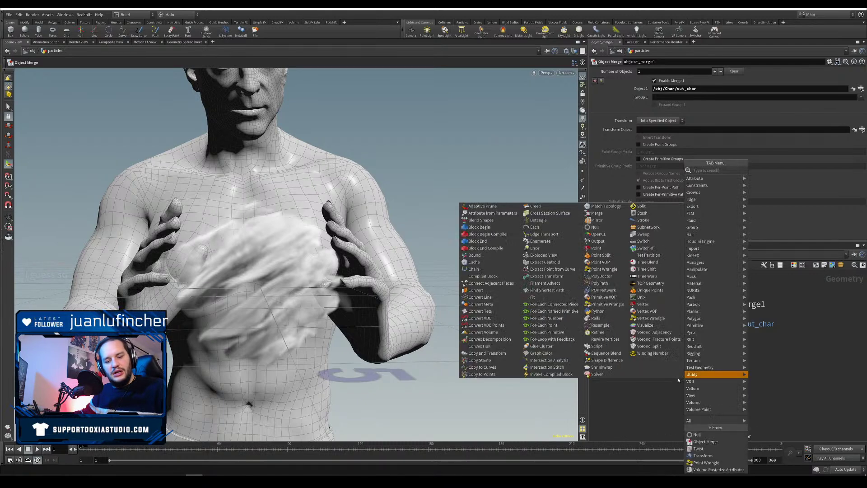
mouse_move(691, 374)
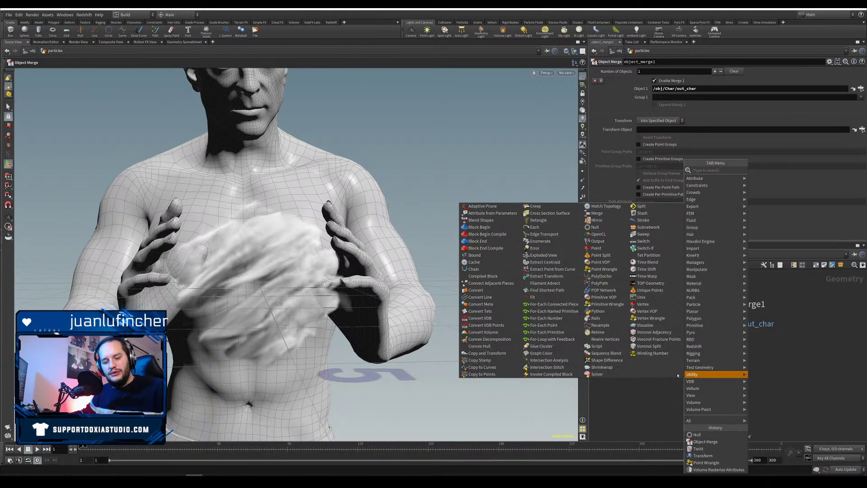
text(point)
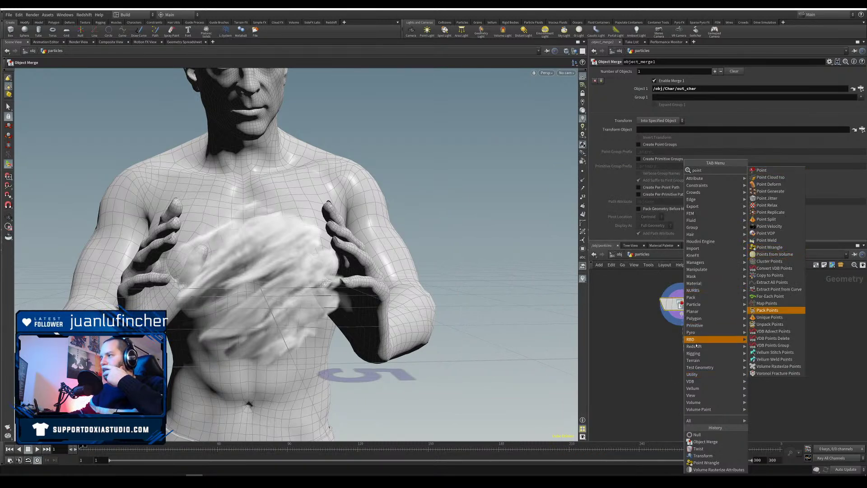
click(771, 234)
click(680, 375)
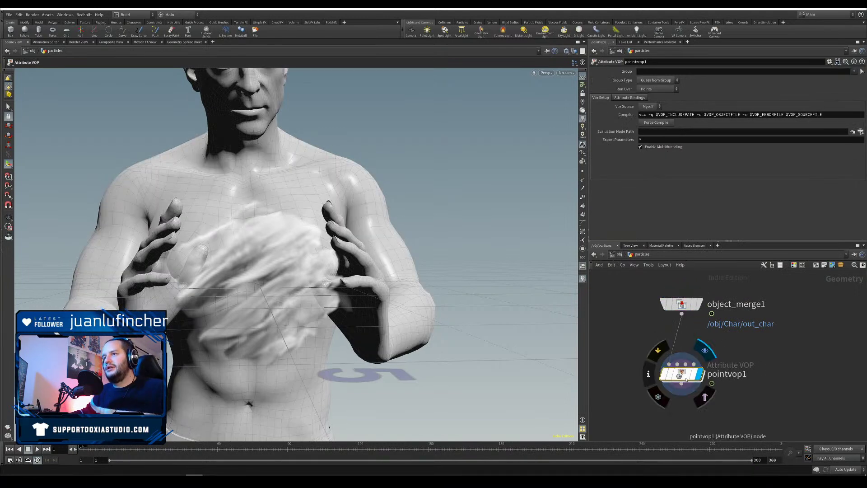
Step: Inside pointvop1, add a Turbulent Noise node and wire the global P into its position input
double_click(681, 376)
drag(669, 337, 627, 314)
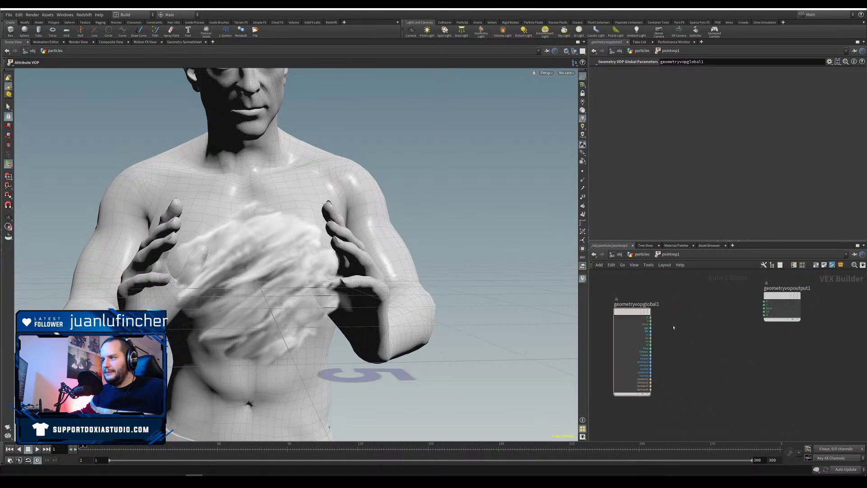
key(Tab)
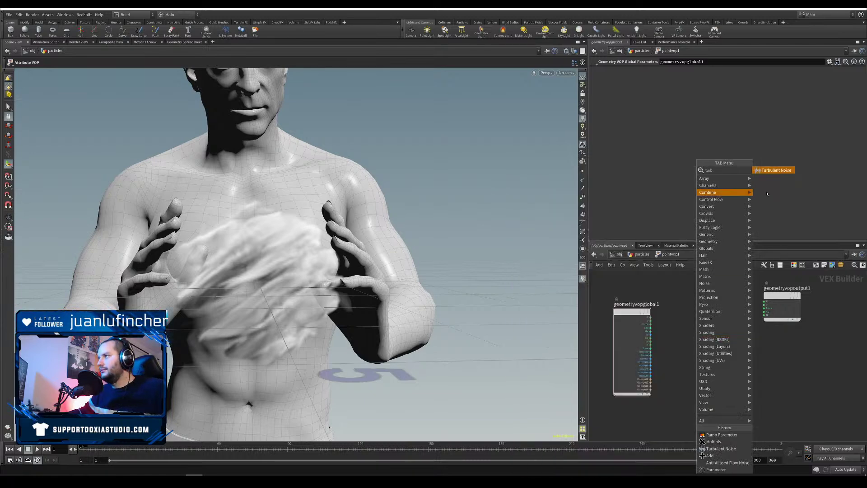
key(Escape)
click(704, 323)
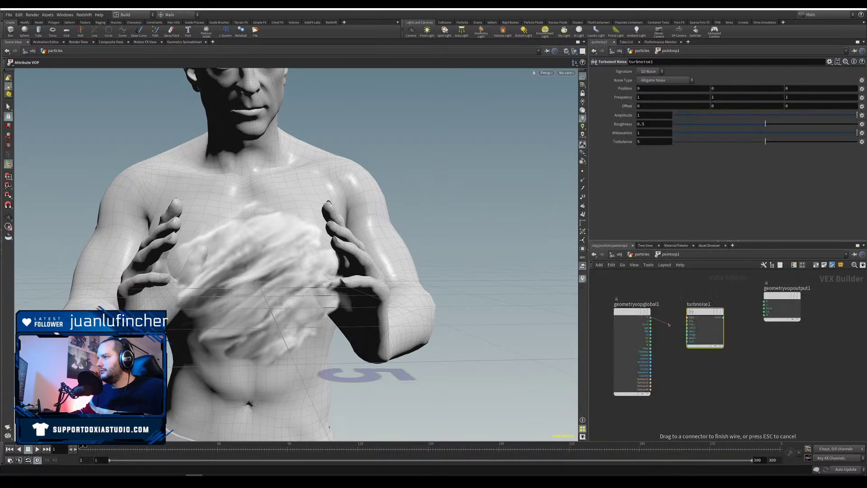
drag(650, 317, 688, 320)
Step: Add a Ramp Parameter between the turbulent noise and the geometry output, feeding its colour into Cd, and space out the nodes
drag(768, 295, 782, 298)
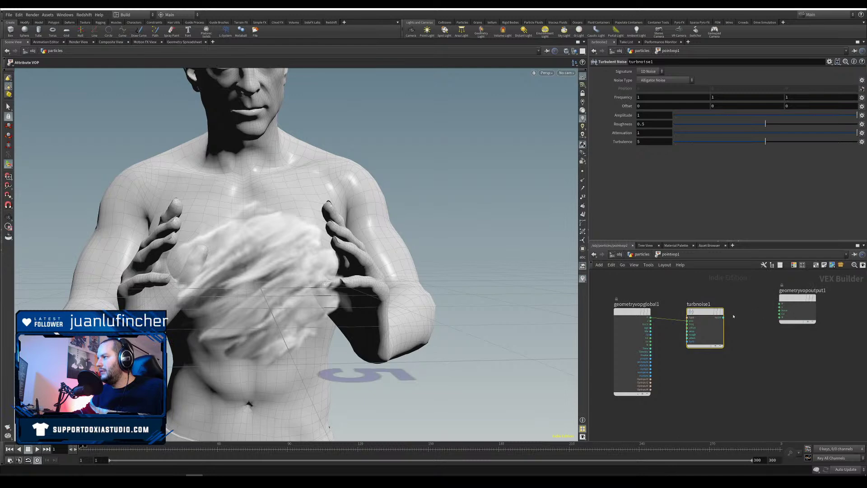
drag(723, 318, 752, 330)
key(Tab)
text(ramp)
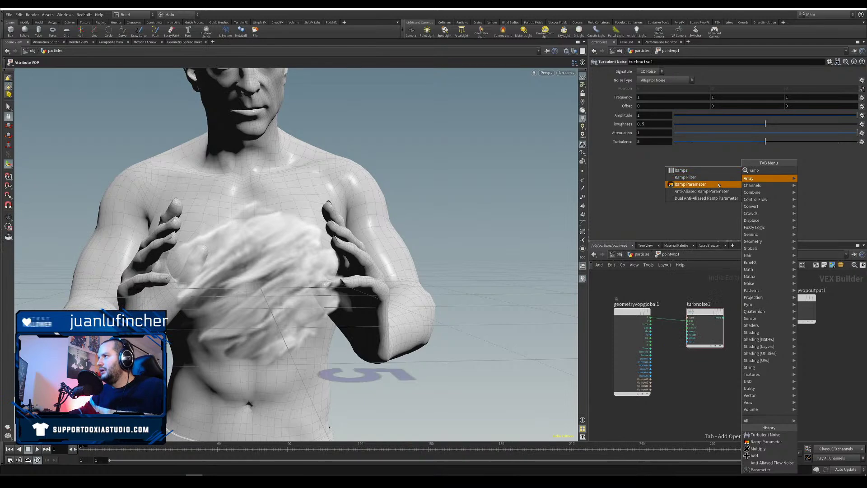
click(718, 184)
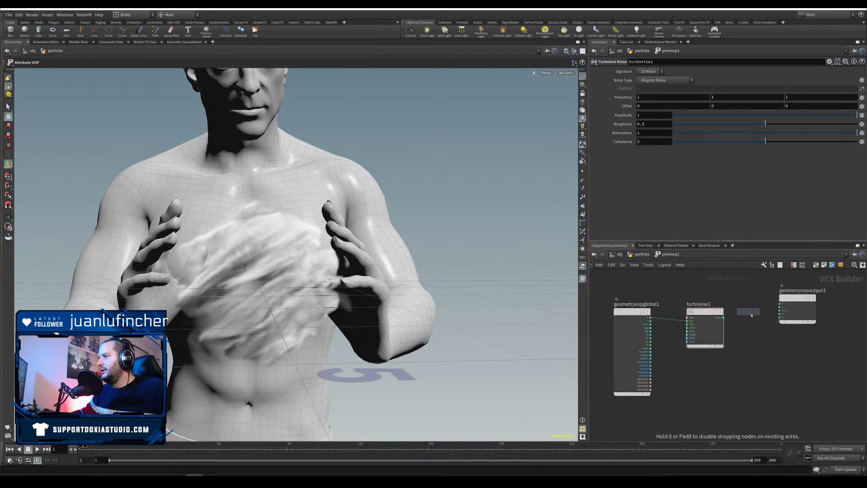
click(734, 318)
drag(723, 318, 824, 311)
drag(751, 314, 773, 314)
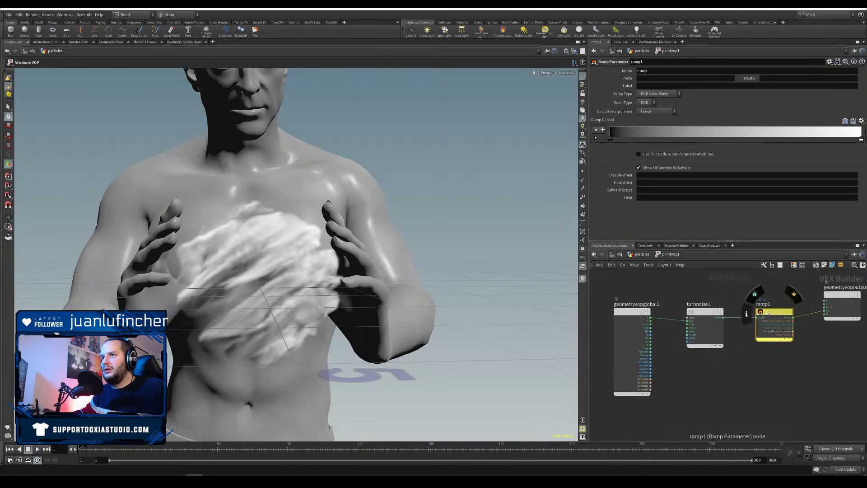
drag(704, 312, 694, 312)
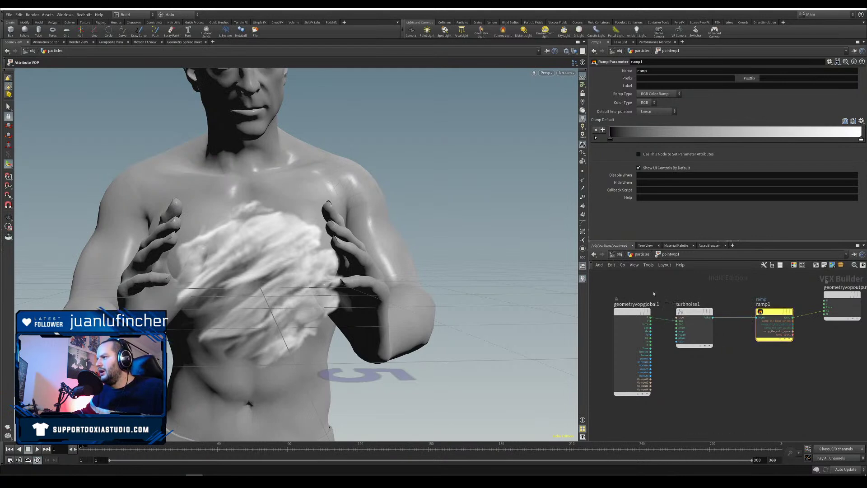
Step: Create input parameters for turbnoise1 so its noise settings are exposed on pointvop1, and return to the particles network
right_click(695, 311)
mouse_move(736, 346)
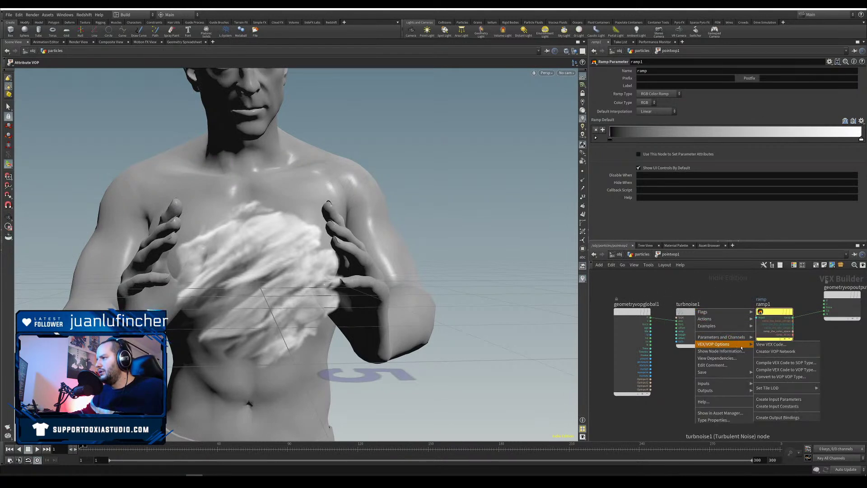
click(768, 401)
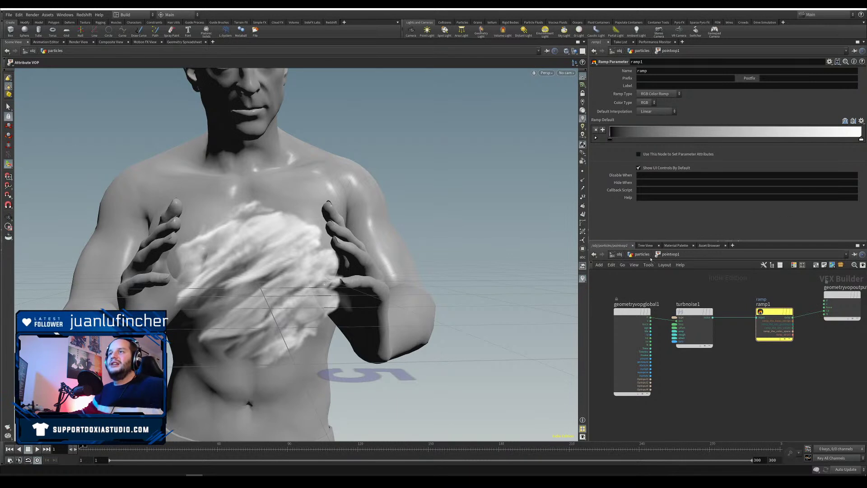
key(u)
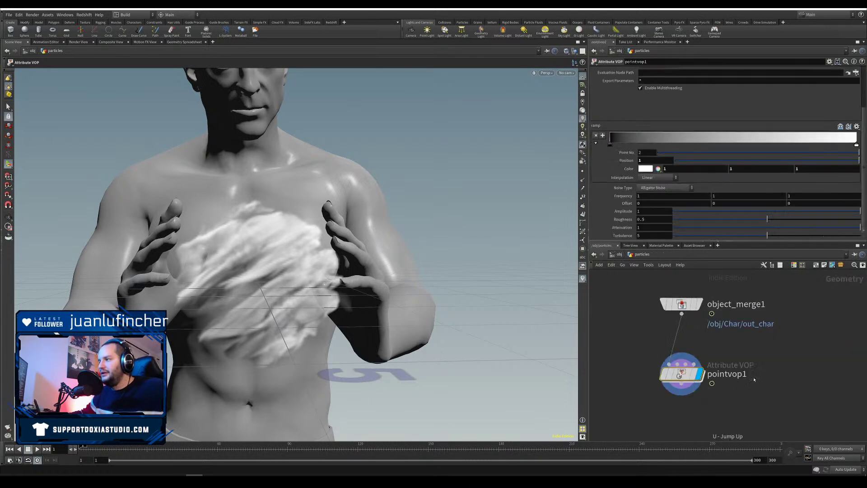
Step: Tighten pointvop1's colour ramp by moving the black point slightly inward and the white point to about 0.88
drag(613, 141, 633, 142)
drag(856, 146, 826, 145)
alt+right_drag(343, 397, 287, 349)
alt+drag(287, 349, 234, 355)
alt+middle_drag(234, 356, 299, 270)
alt+right_drag(298, 270, 329, 293)
alt+drag(330, 292, 344, 238)
alt+middle_drag(343, 238, 267, 339)
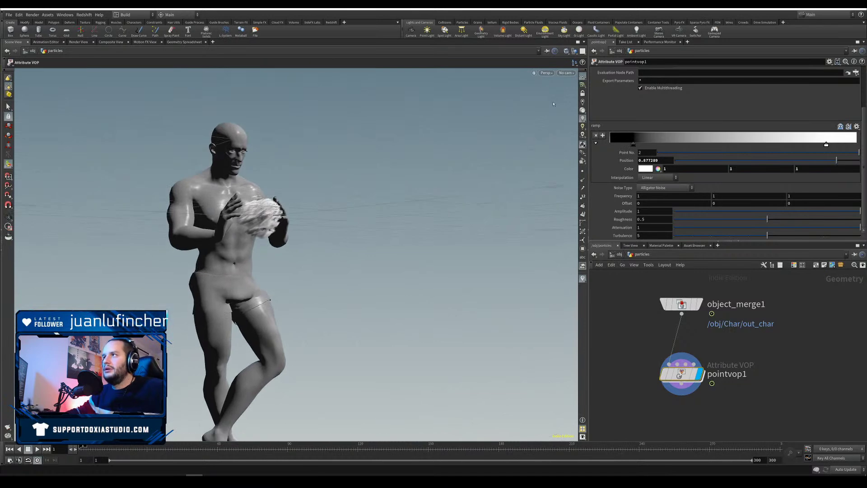
Step: Turn off viewport lighting to show the character's noise colours unlit
click(583, 104)
mouse_move(311, 226)
alt+mouse_down()
mouse_move(248, 239)
mouse_move(242, 255)
mouse_move(267, 260)
alt+mouse_up()
alt+right_drag(267, 260, 286, 276)
alt+drag(286, 276, 325, 271)
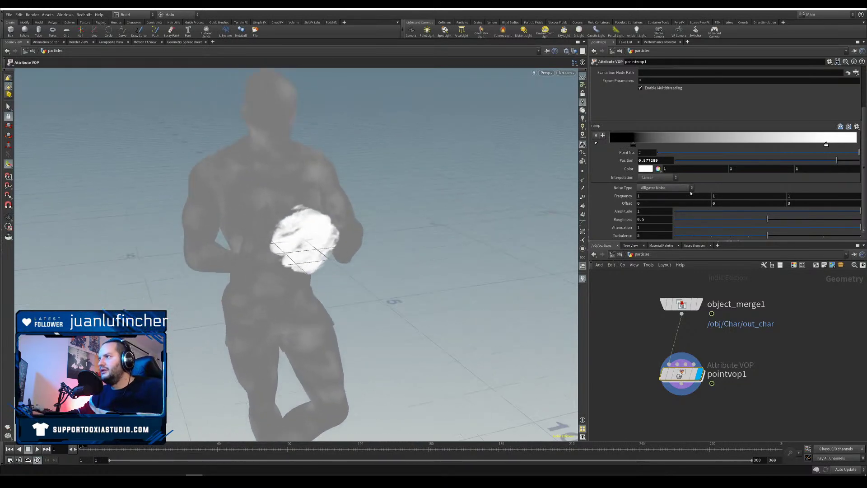
Step: Try Perlin Noise as pointvop1's noise type, and settle on Sparse Convolution Noise
click(664, 188)
click(660, 195)
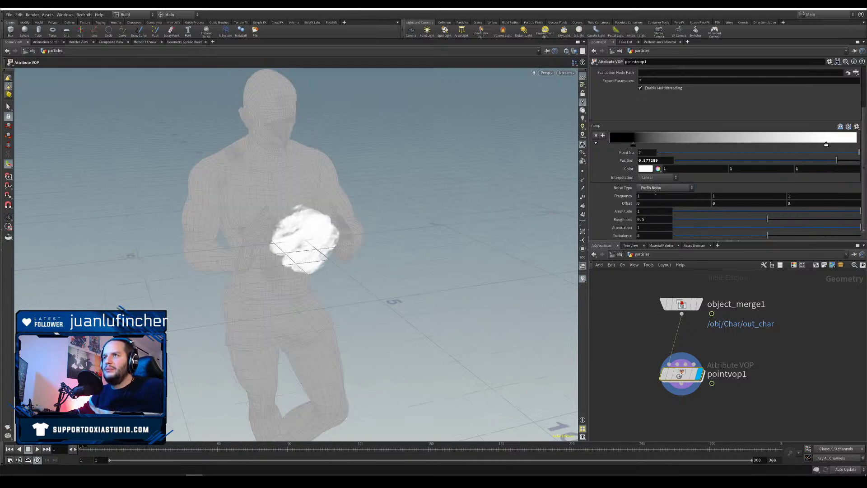
click(659, 188)
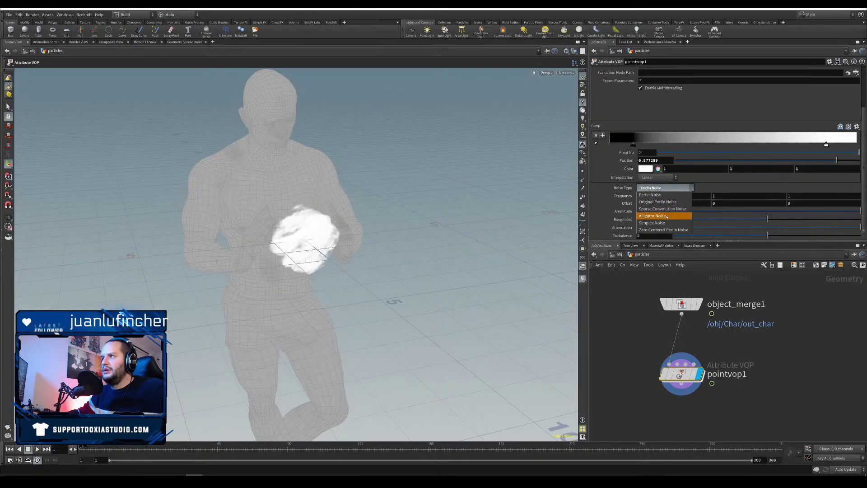
click(666, 209)
key(alt)
drag(291, 299, 287, 296)
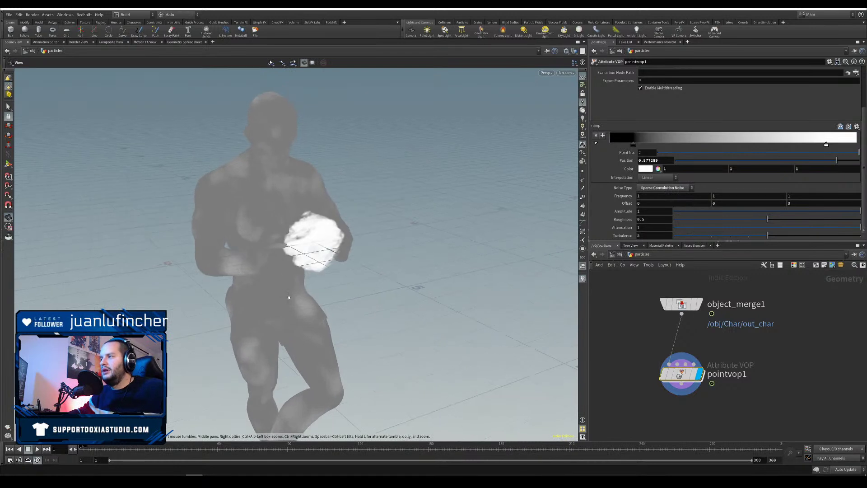
Step: Move the ramp's black point to about 0.075 and check the noise pattern around the character
mouse_move(633, 144)
mouse_down()
mouse_move(657, 144)
mouse_move(627, 145)
mouse_up()
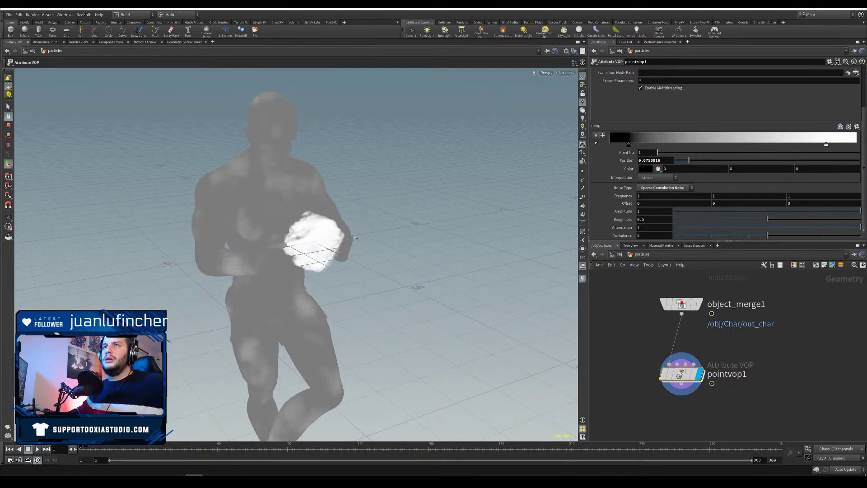
alt+drag(312, 282, 248, 253)
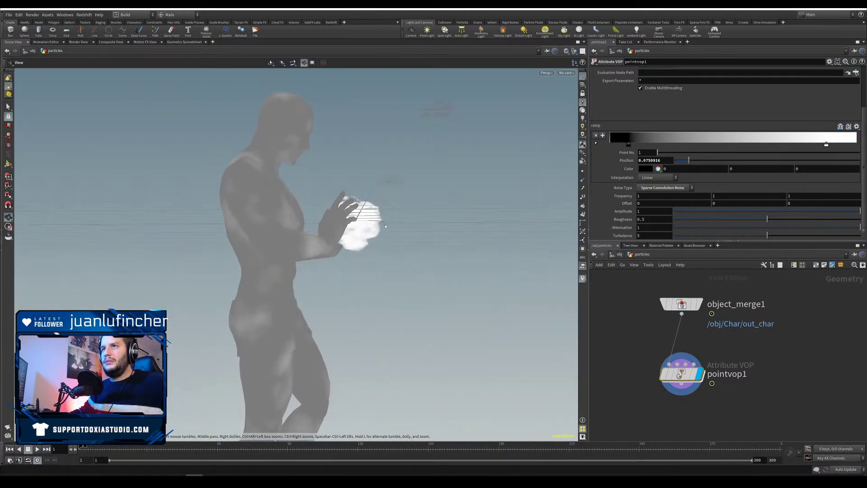
alt+drag(386, 226, 227, 252)
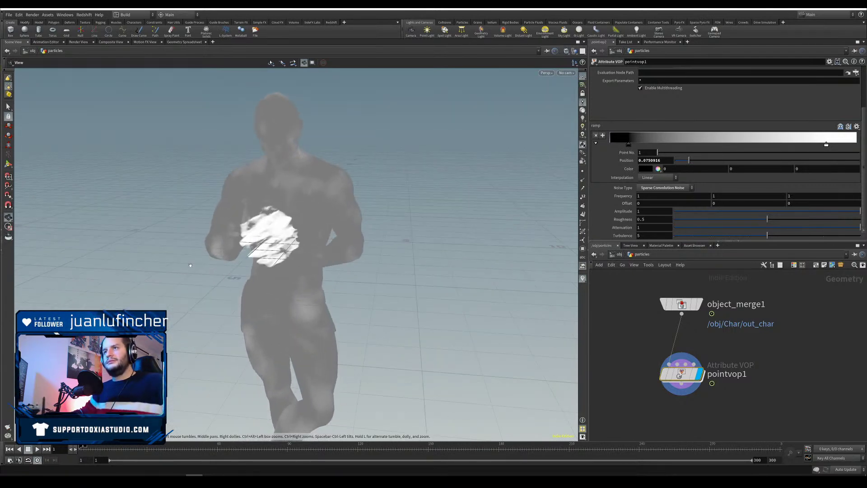
mouse_move(296, 275)
alt+mouse_down()
mouse_move(487, 255)
mouse_move(370, 312)
mouse_move(465, 260)
mouse_move(426, 259)
mouse_move(354, 298)
mouse_move(300, 283)
alt+mouse_up()
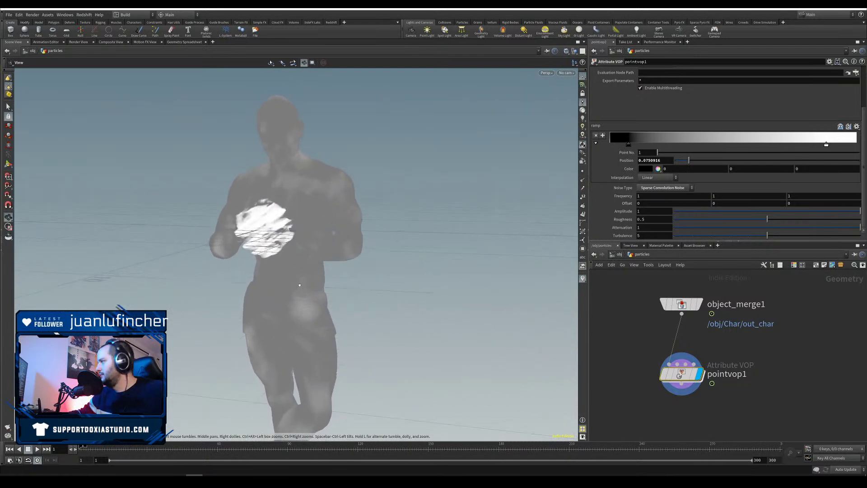
alt+drag(265, 248, 352, 270)
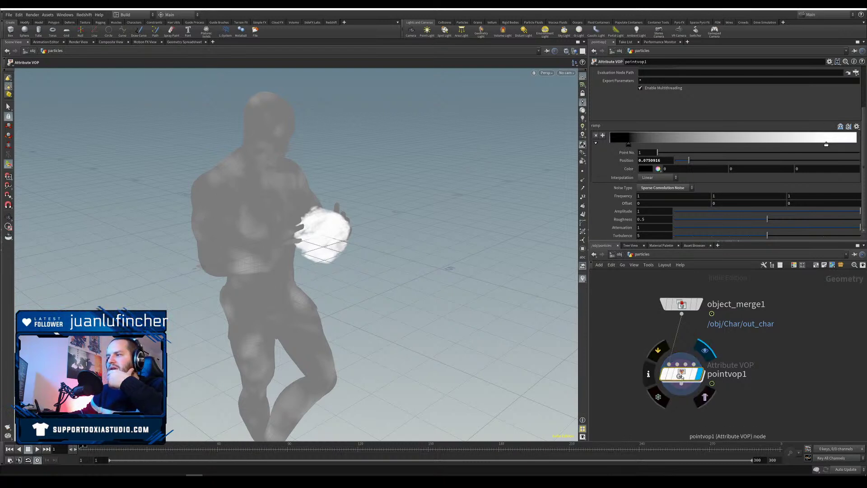
Step: Examine pointvop1's point colours in the Geometry Spreadsheet sorted by Cd[r], and inspect the character in the scene view
click(177, 42)
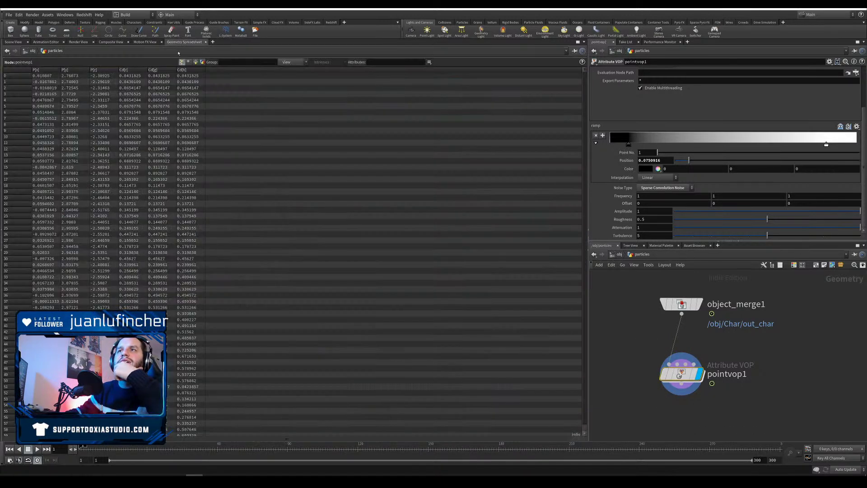
click(137, 71)
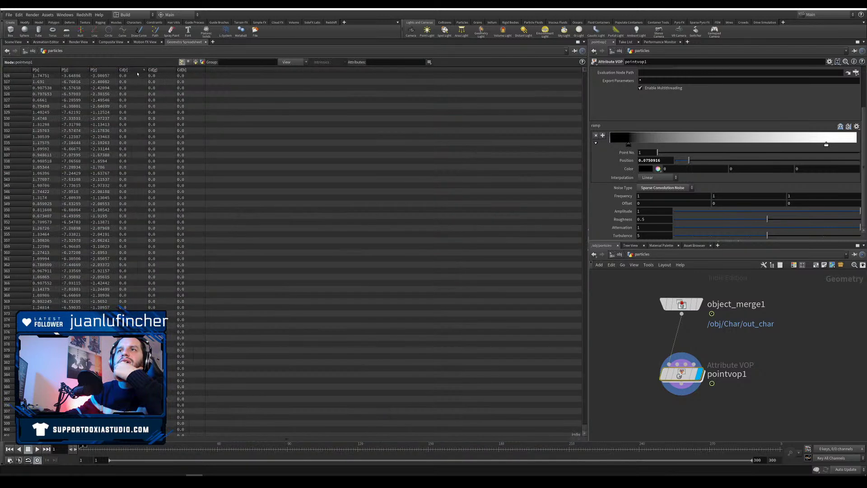
click(15, 42)
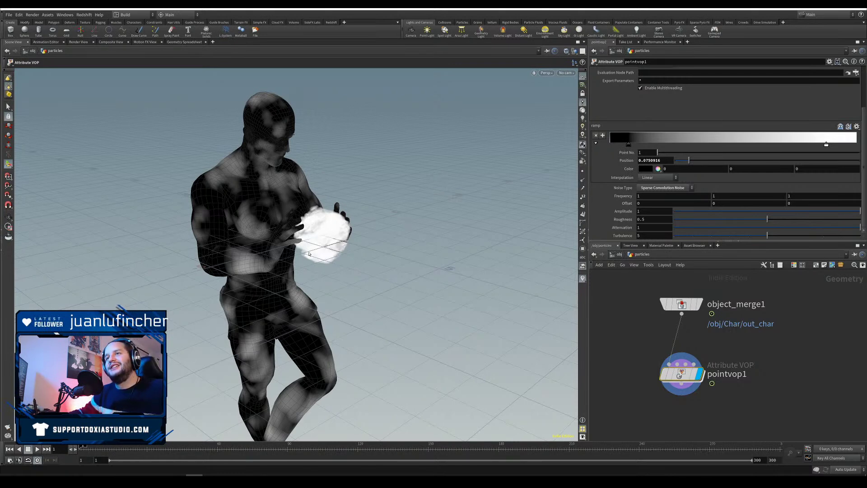
alt+drag(309, 254, 385, 246)
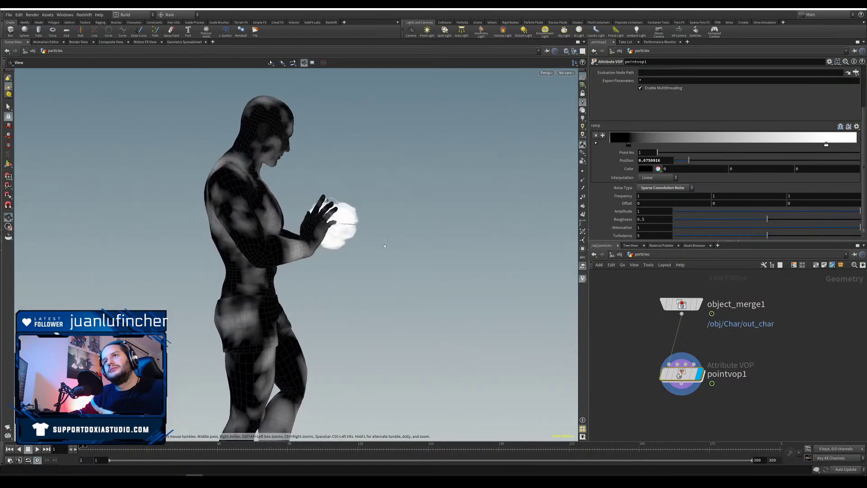
Step: Insert a Color node between object_merge1 and pointvop1 and make it the displayed node
drag(681, 373, 677, 388)
key(Tab)
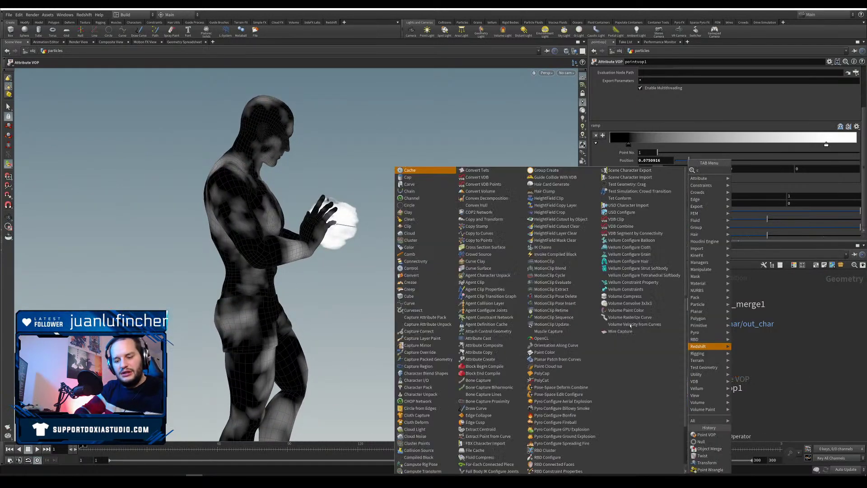
text(color)
click(744, 171)
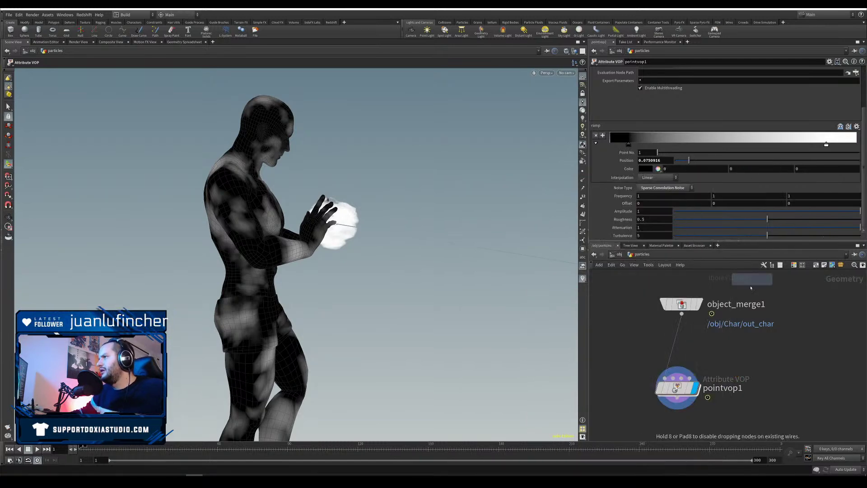
click(670, 344)
drag(670, 345, 680, 339)
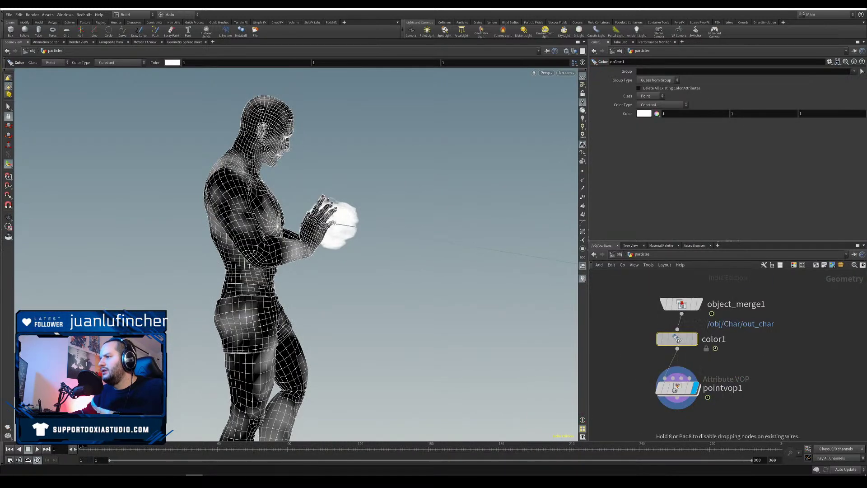
click(694, 341)
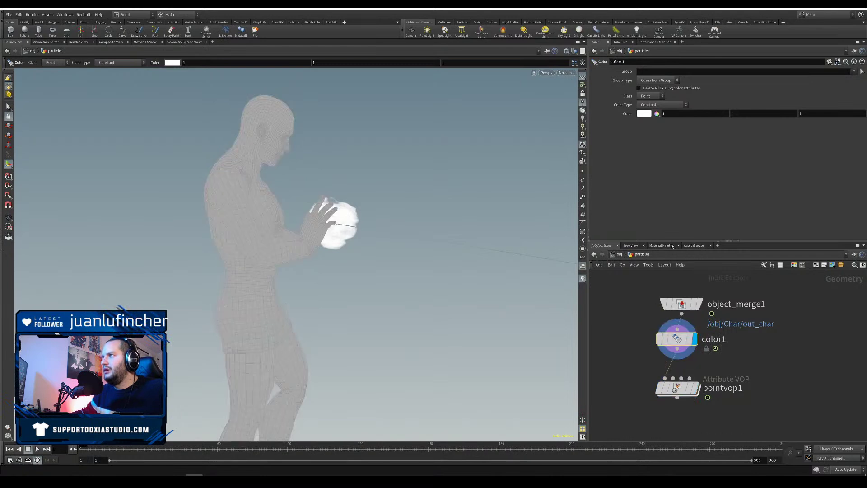
Step: Set the constant colour of color1 to black
click(646, 114)
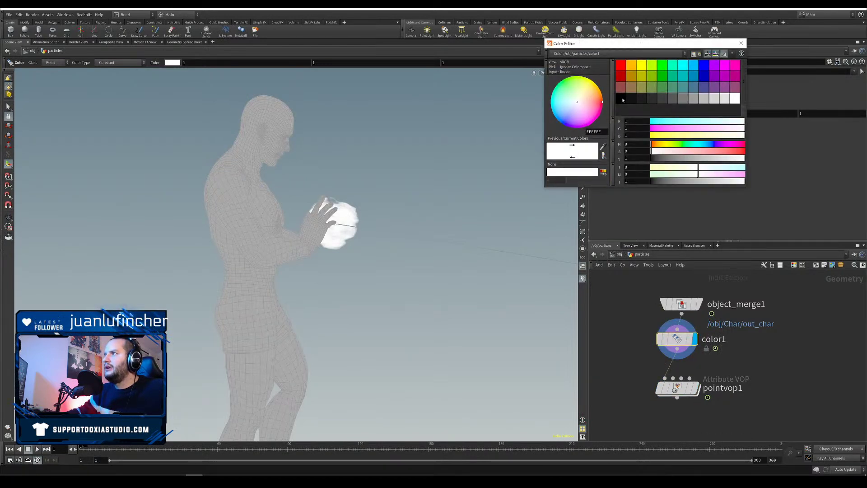
click(622, 98)
click(741, 44)
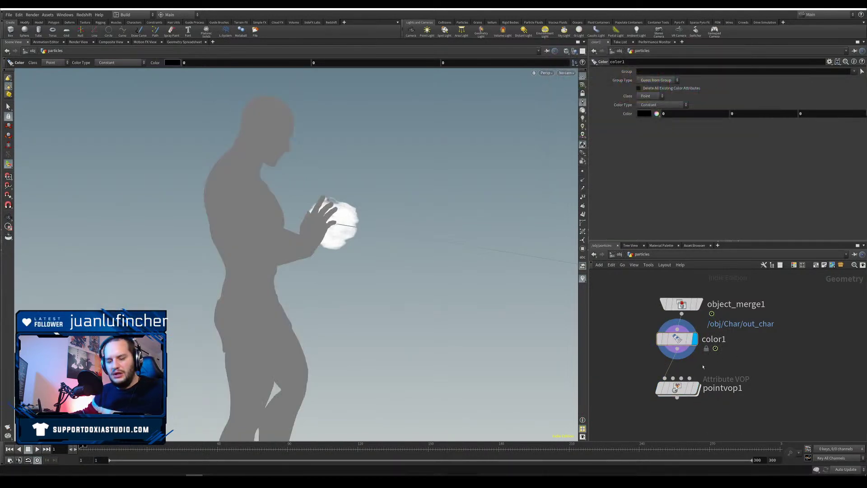
Step: Insert a Group node between color1 and pointvop1 and set its group type to Points
key(Tab)
text(group)
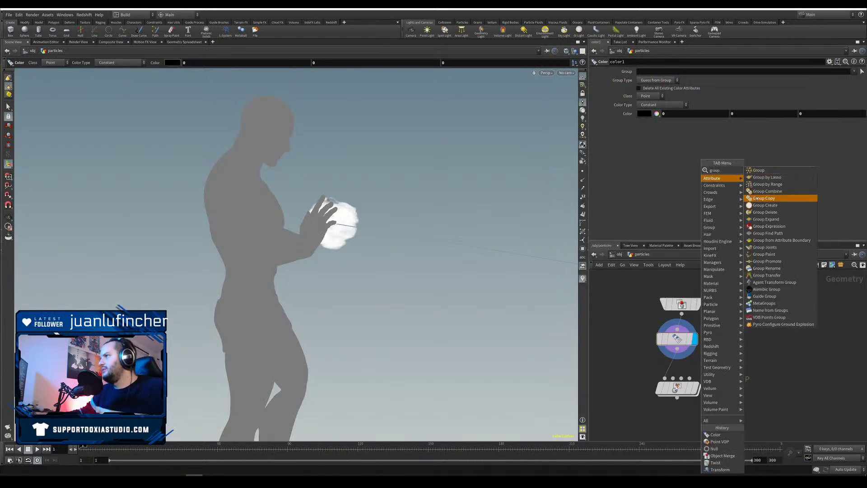
click(772, 172)
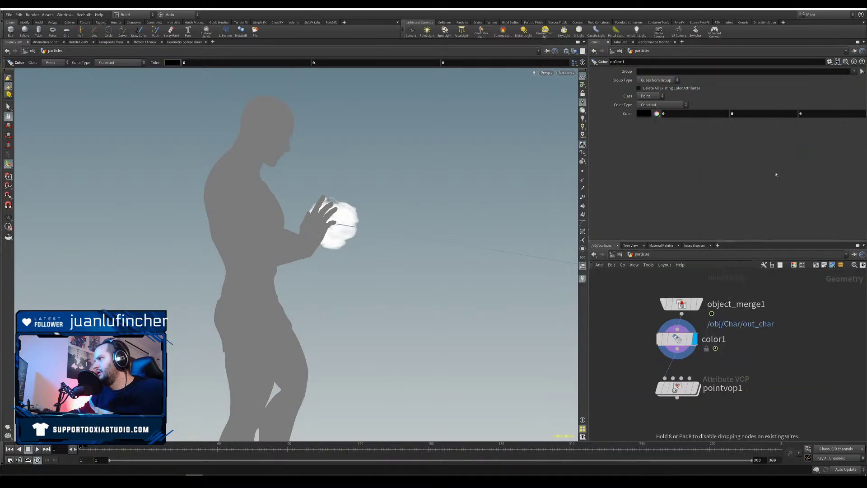
click(678, 366)
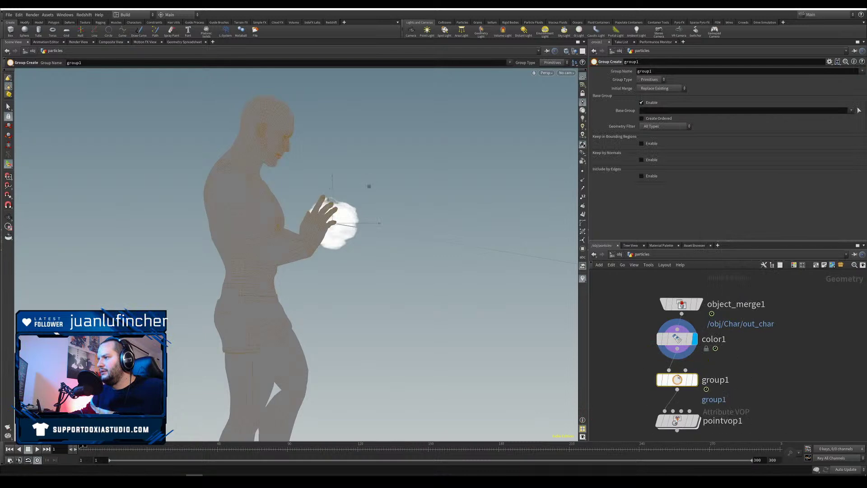
click(664, 80)
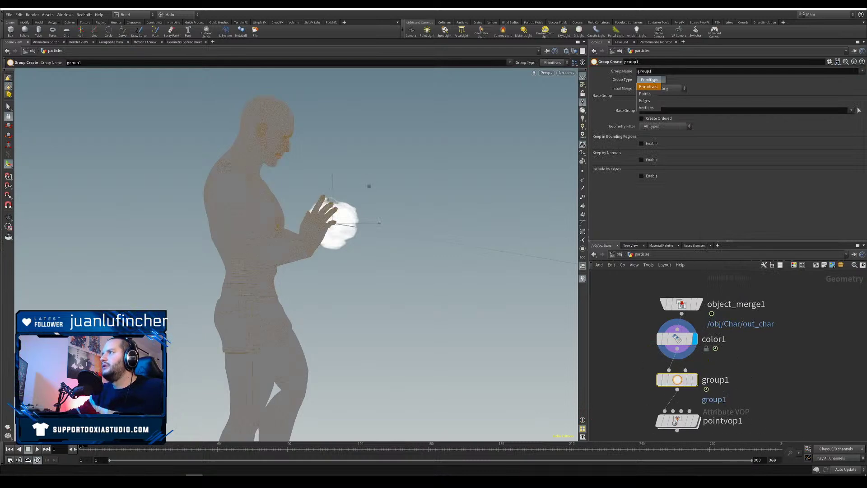
click(650, 94)
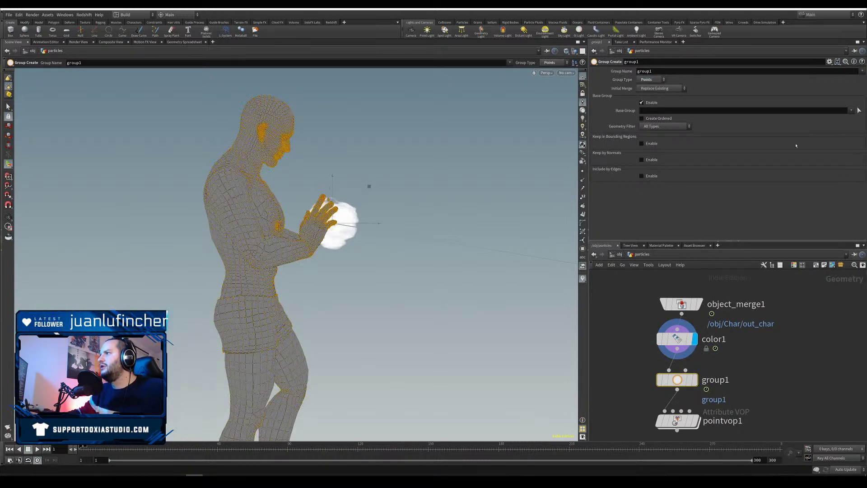
Step: Select the points on the front of the character's head, torso, arms and hands from the left view for group1's base group
click(858, 111)
key(space+3)
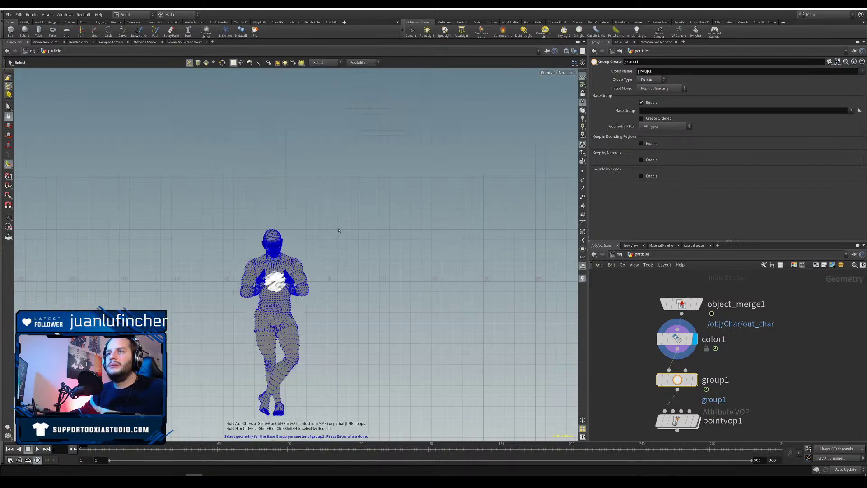
key(space+4)
scroll(377, 267, up, 2)
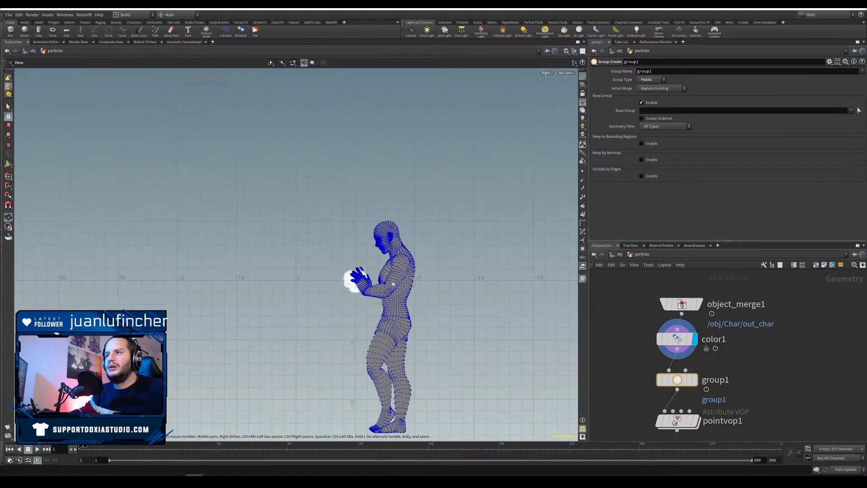
click(549, 72)
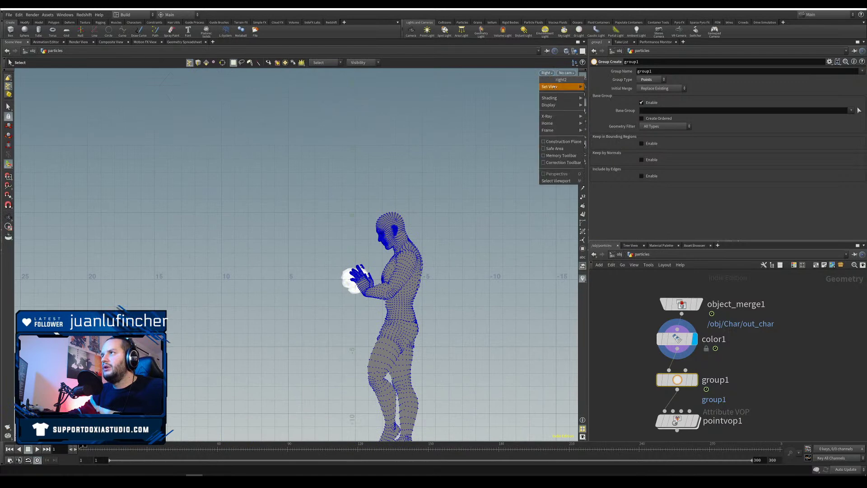
mouse_move(555, 86)
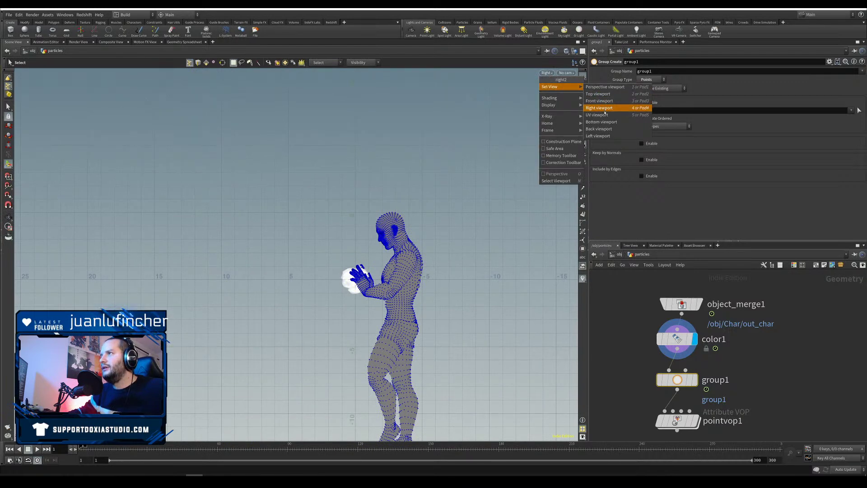
click(598, 135)
key(Escape)
scroll(251, 294, up, 5)
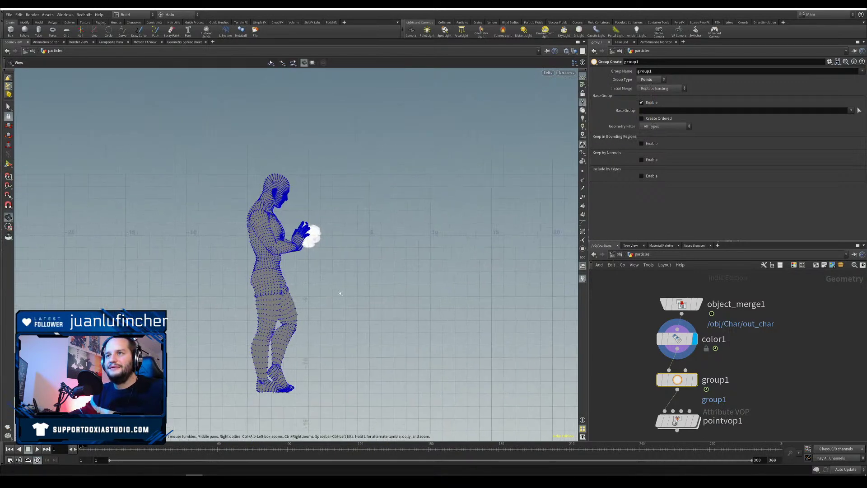
alt+middle_drag(392, 396, 388, 388)
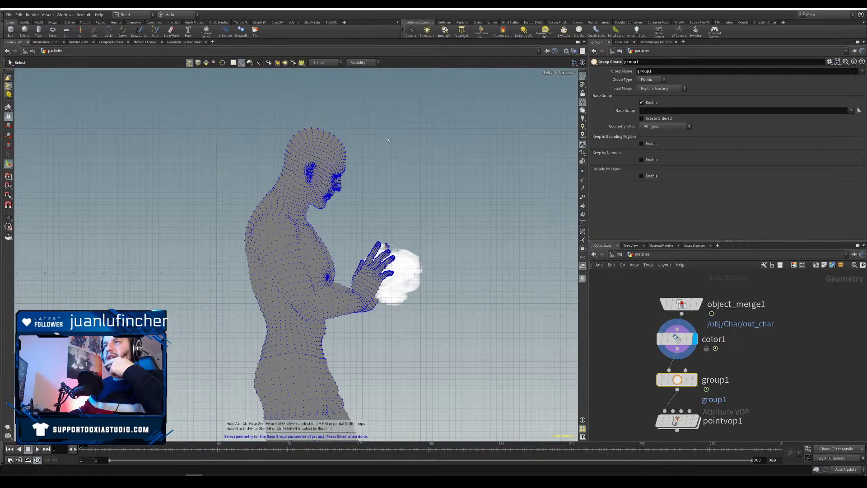
mouse_move(388, 143)
mouse_down()
mouse_move(305, 171)
mouse_move(277, 205)
mouse_move(271, 234)
mouse_move(297, 347)
mouse_move(393, 359)
mouse_move(453, 343)
mouse_move(469, 262)
mouse_up()
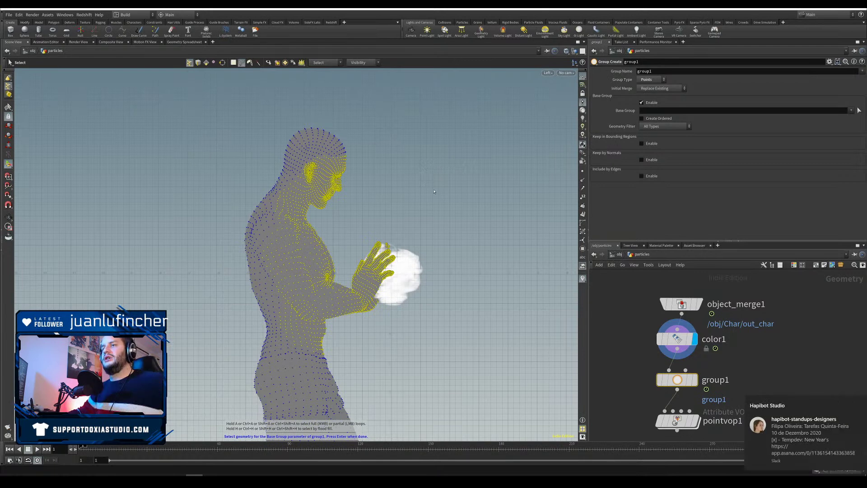
Step: Name the group selectPointsGrp and accept the selected points as its base group
key(space+1)
key(Return)
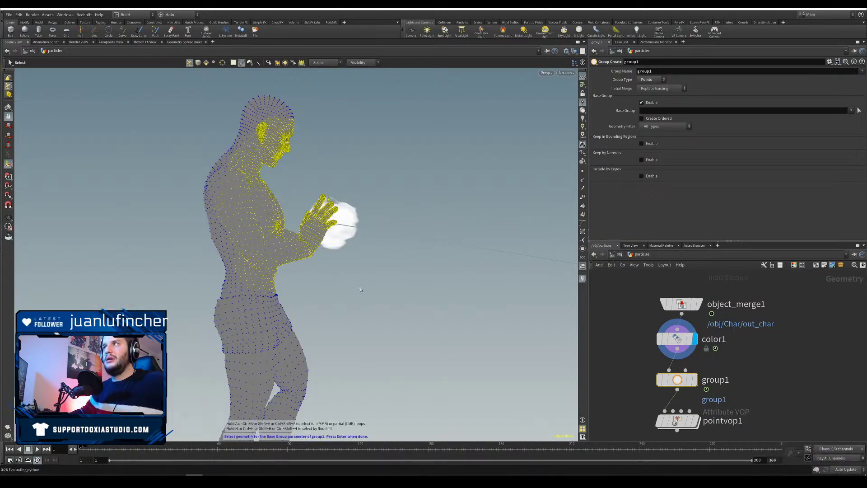
drag(347, 277, 266, 280)
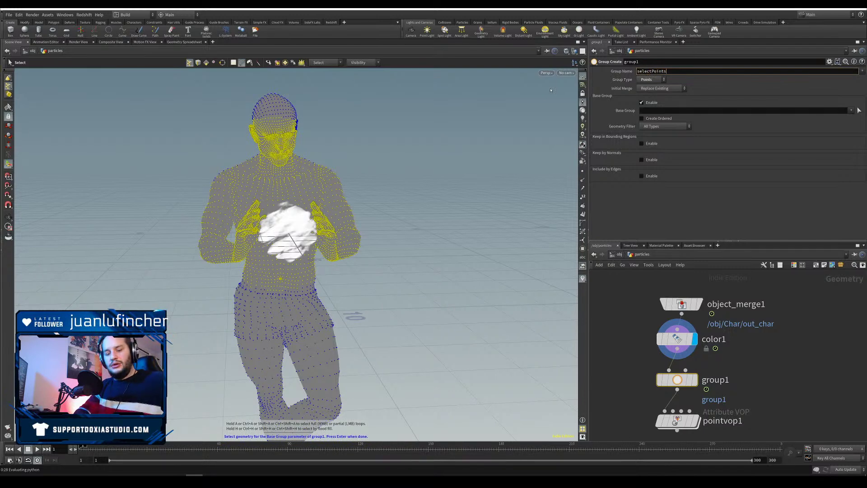
text(Grp)
key(Return)
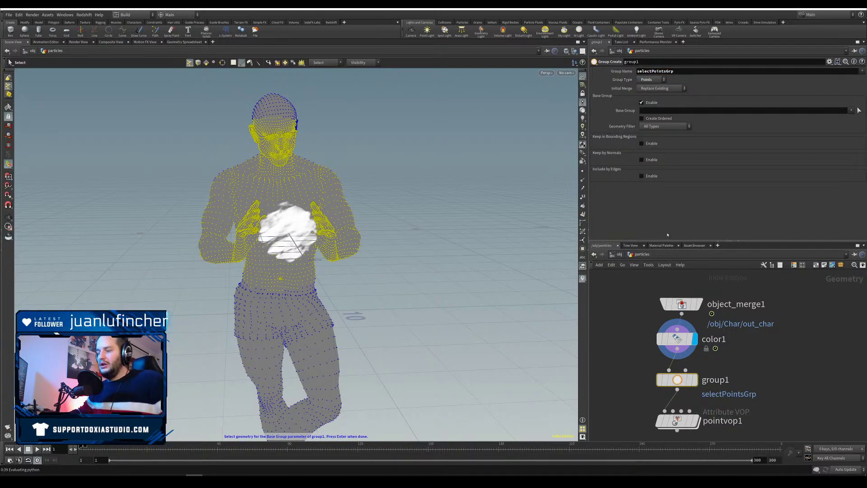
key(Return)
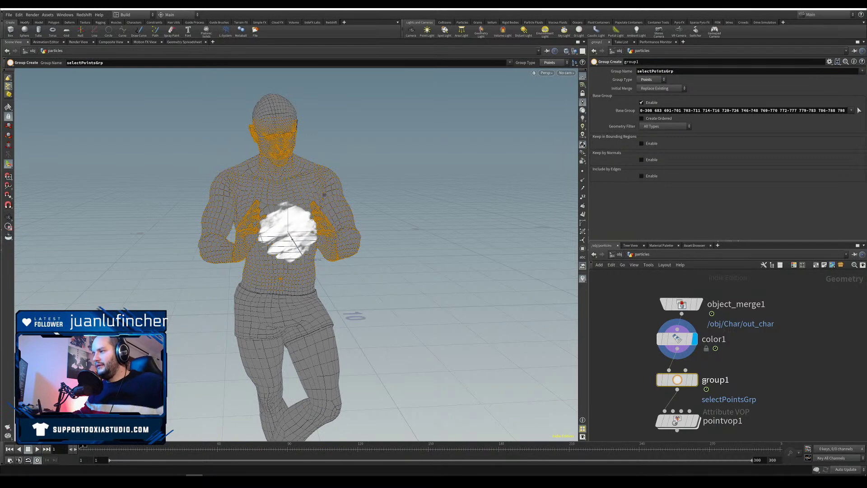
Step: Display pointvop1 and restrict it to the selectPointsGrp group
click(695, 379)
middle_drag(694, 426, 700, 368)
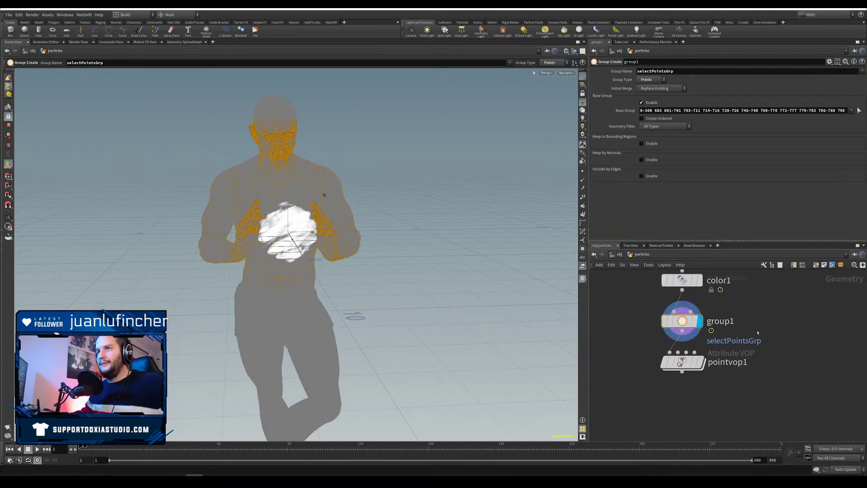
click(700, 367)
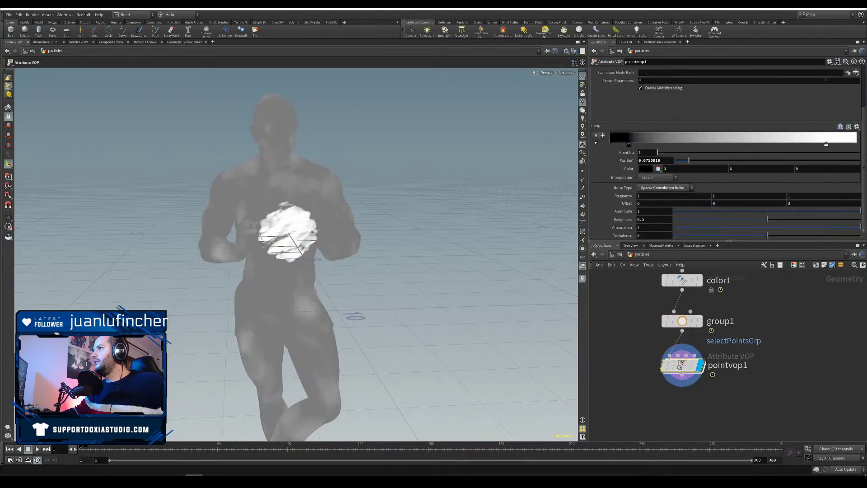
scroll(865, 117, up, 3)
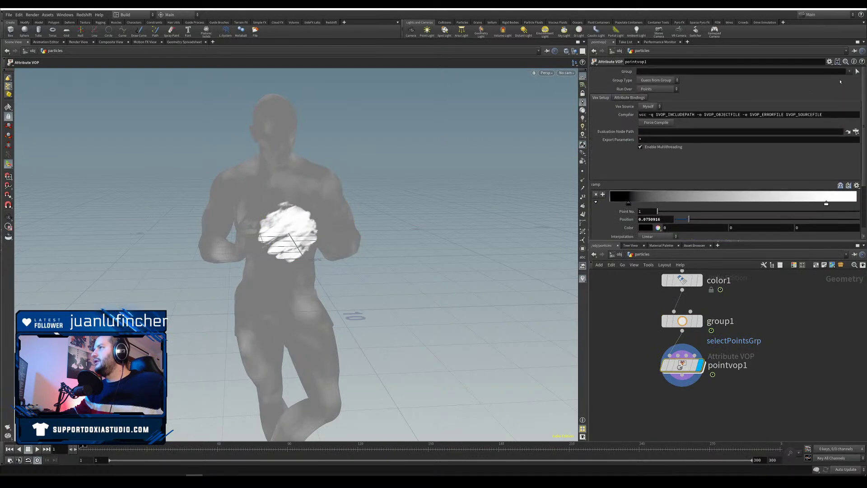
click(849, 71)
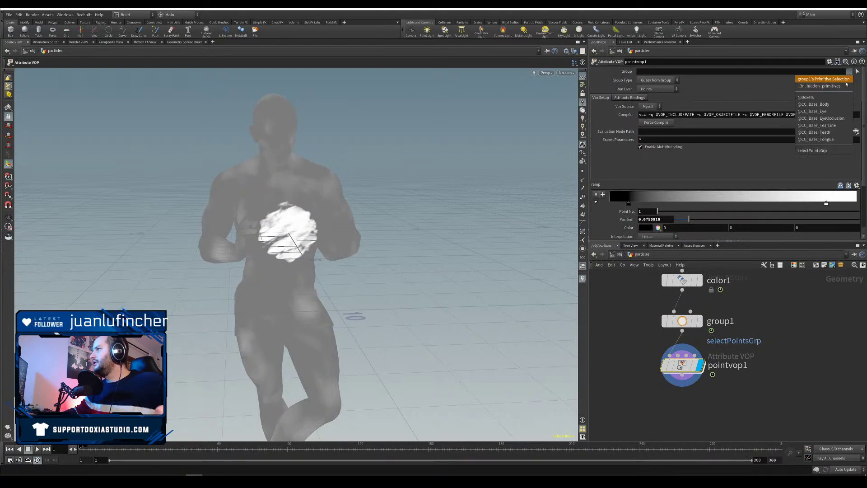
click(824, 154)
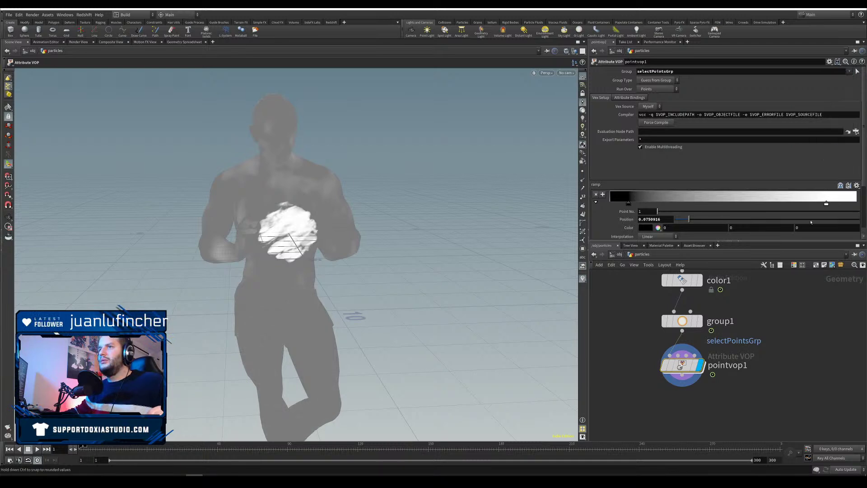
Step: Move the ramp's white point to about 0.579 and its black point to about 0.186, checking the mask on the character
alt+drag(337, 280, 393, 286)
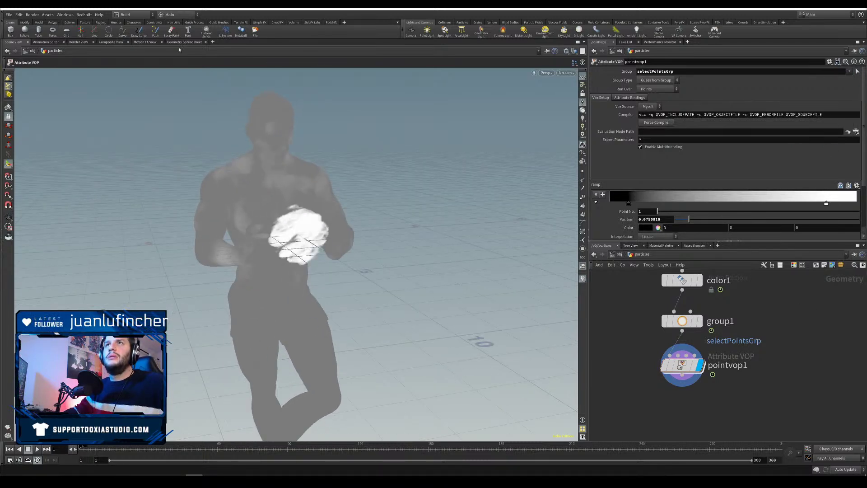
click(184, 41)
click(13, 41)
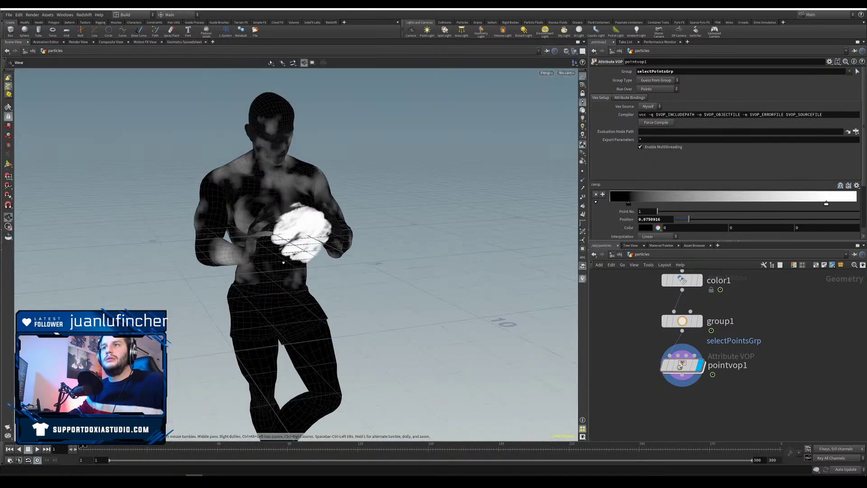
alt+drag(284, 262, 310, 279)
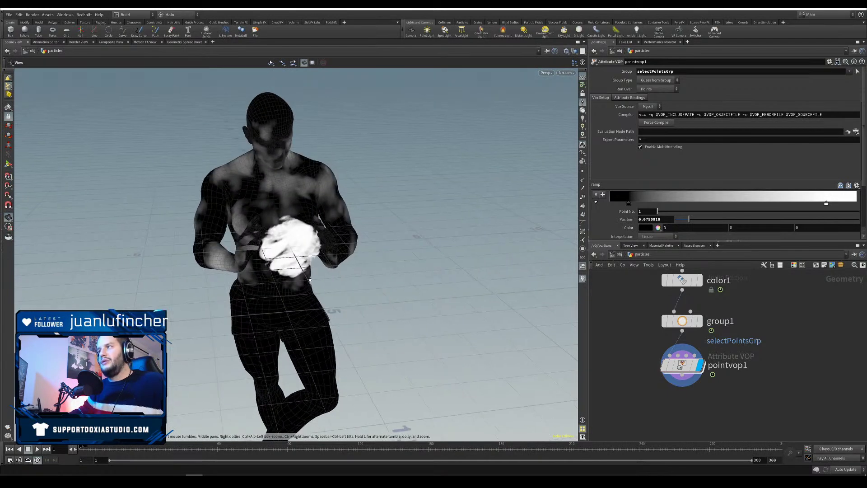
drag(828, 205, 760, 205)
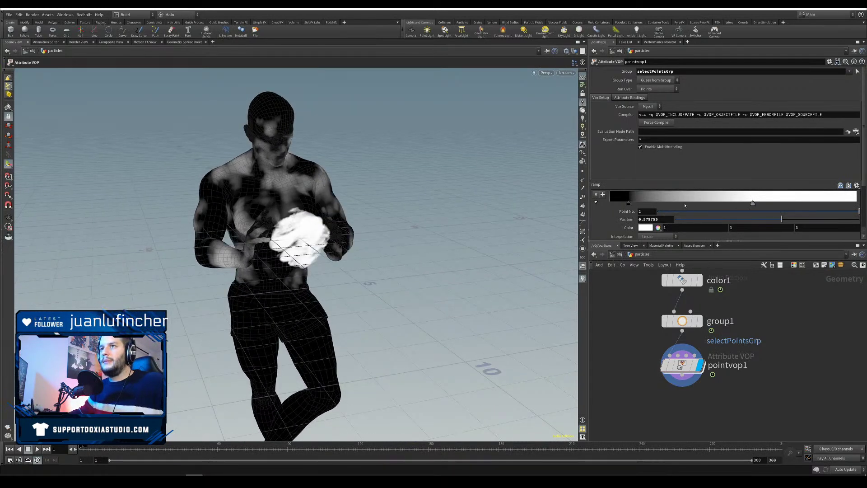
drag(628, 203, 654, 204)
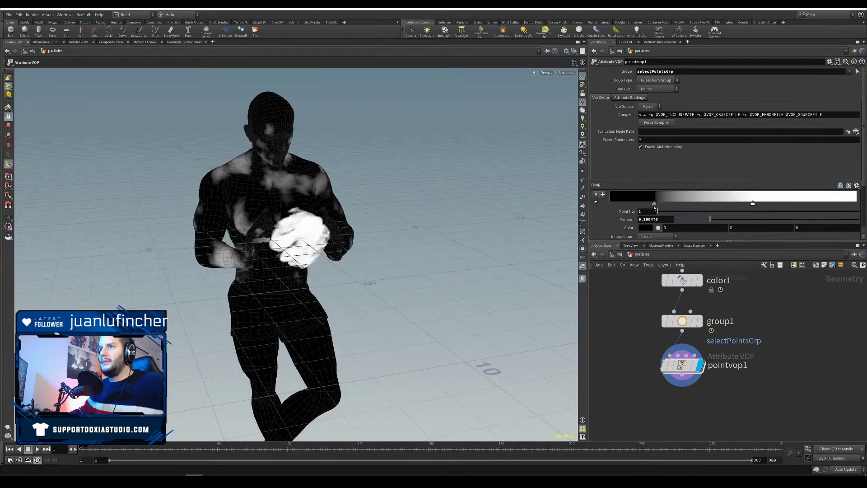
mouse_move(333, 273)
alt+mouse_down()
mouse_move(515, 235)
mouse_move(327, 273)
alt+mouse_up()
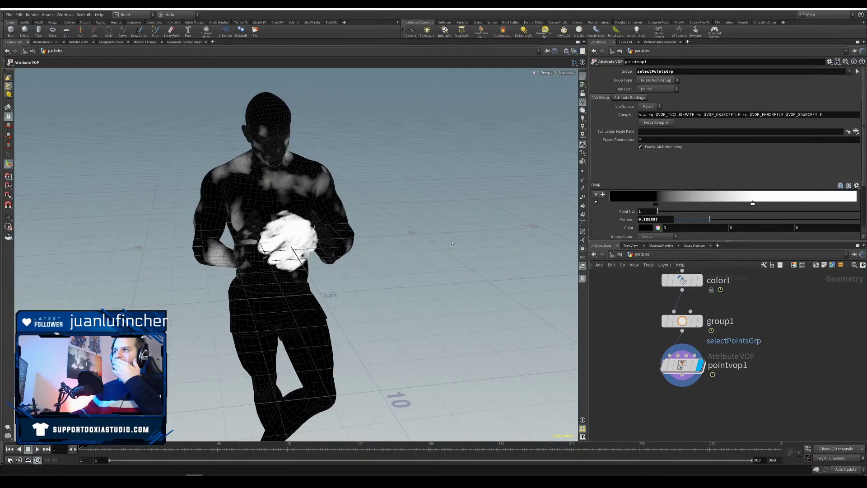
Step: Add a Scatter node after pointvop1 and make it the displayed node
scroll(836, 216, down, 5)
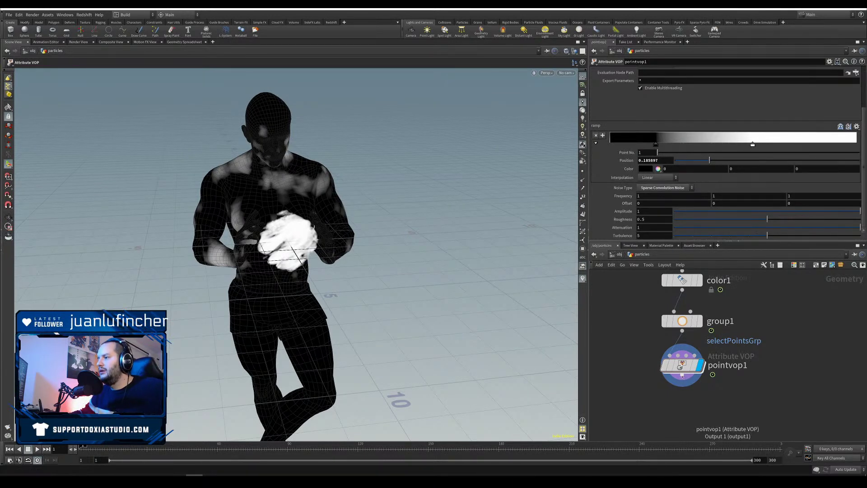
key(Tab)
text(scatt)
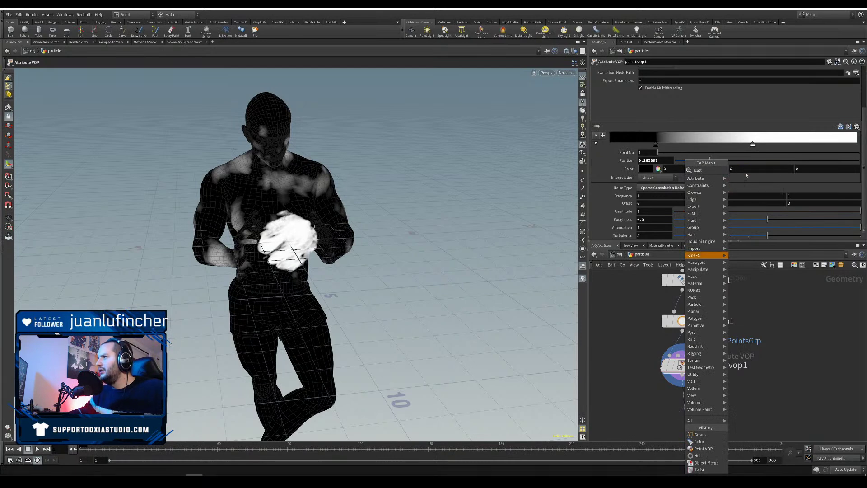
key(Return)
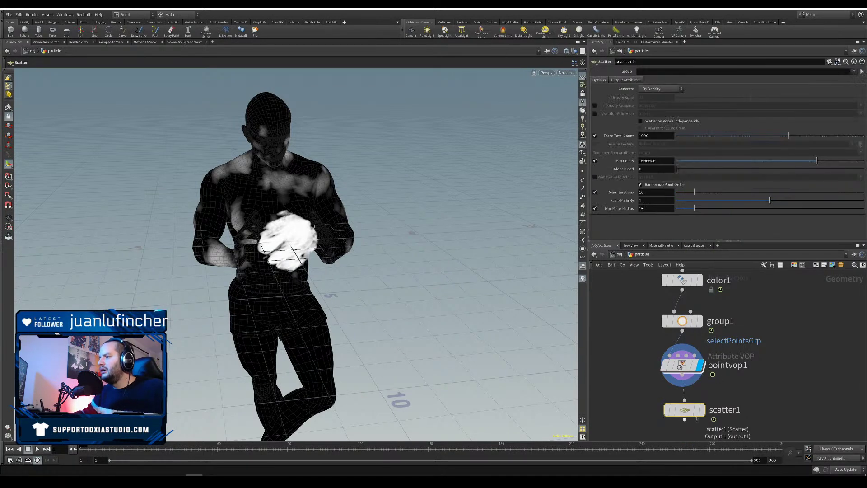
click(684, 409)
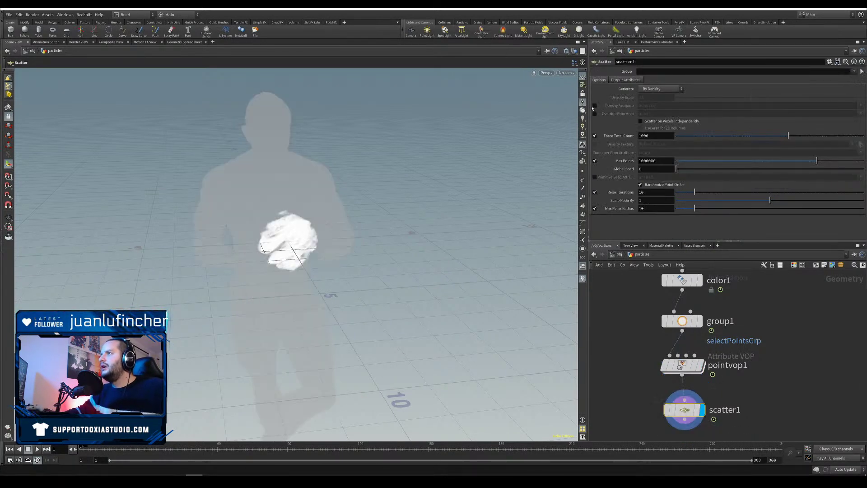
Step: Enable scatter1's density attribute and set it to the Cd colour attribute
click(594, 105)
click(850, 104)
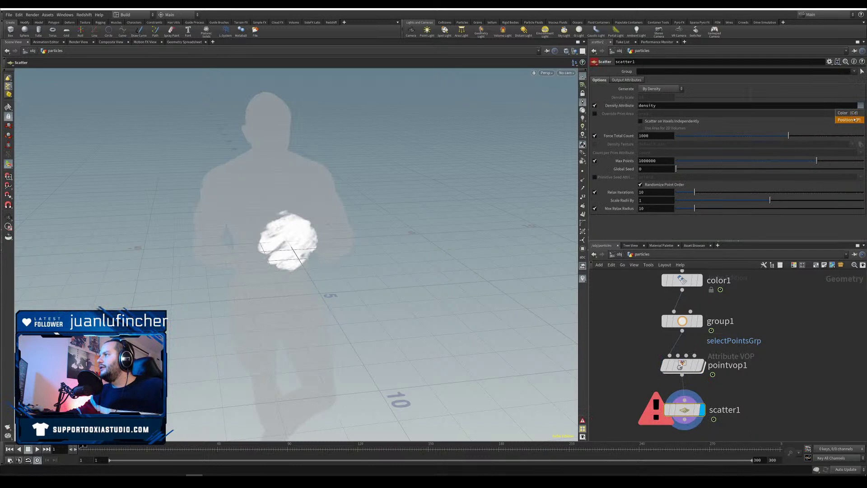
click(852, 121)
click(861, 106)
click(845, 120)
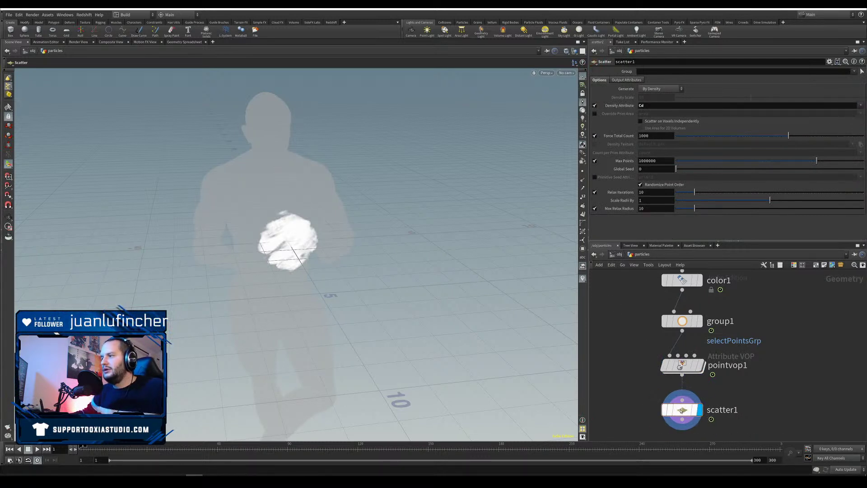
Step: Hide the Char object at the object level and return inside the particles object
key(u)
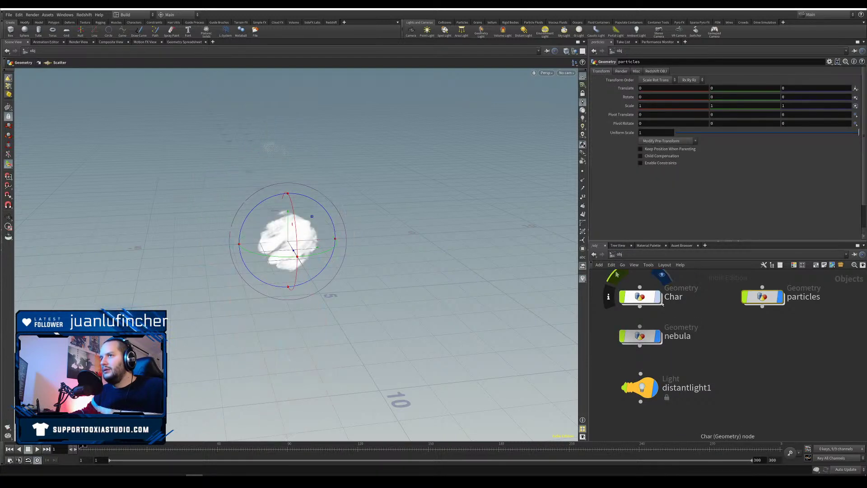
double_click(767, 300)
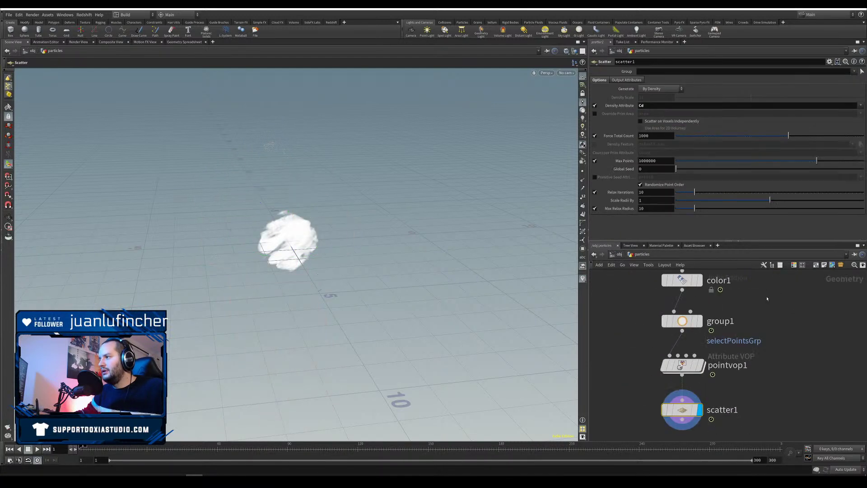
Step: Turn off Relax Iterations on scatter1 and set the viewport's particle point size to 3 pixels
click(595, 192)
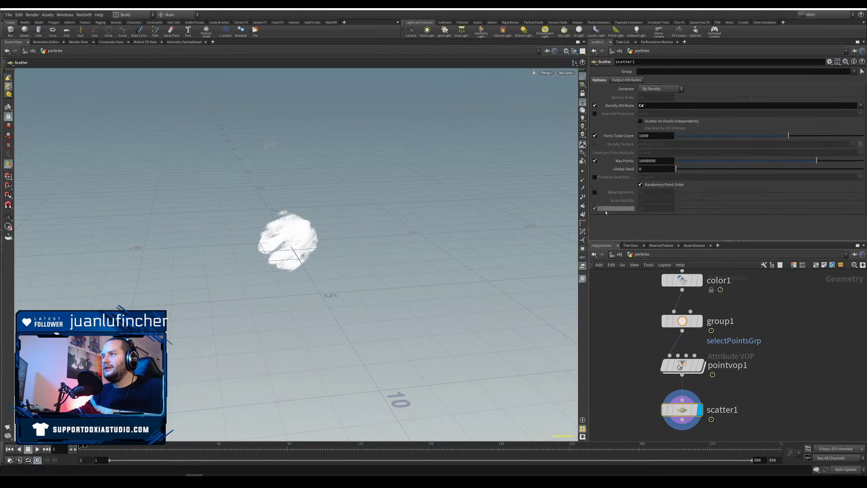
alt+drag(549, 237, 570, 163)
key(d)
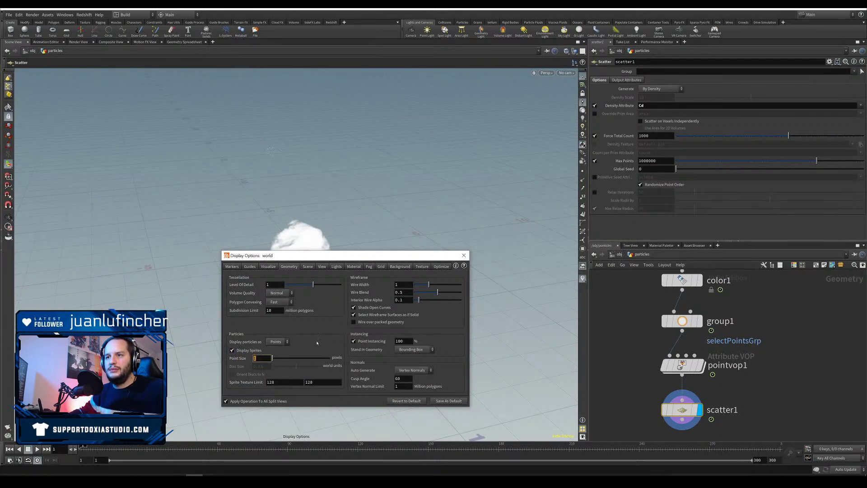
text(3)
key(Return)
click(463, 255)
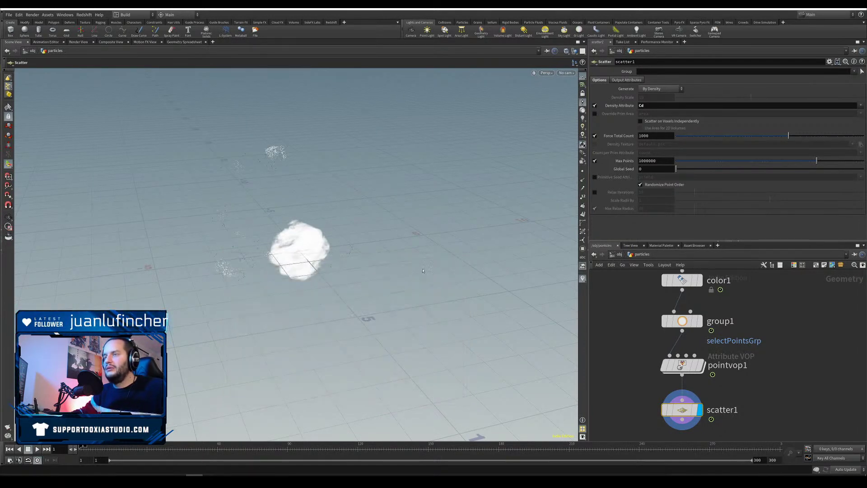
Step: Clear the Point Attributes pattern in scatter1's output attributes so that no point attributes are transferred
middle_drag(671, 410, 641, 386)
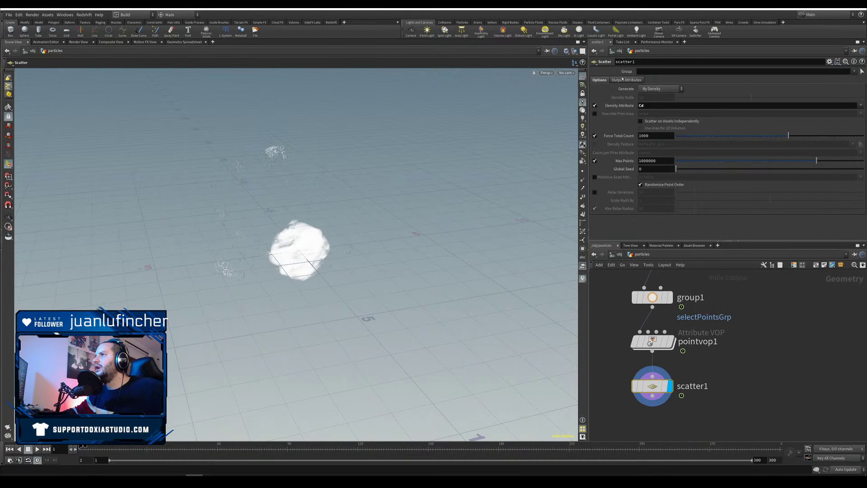
click(614, 83)
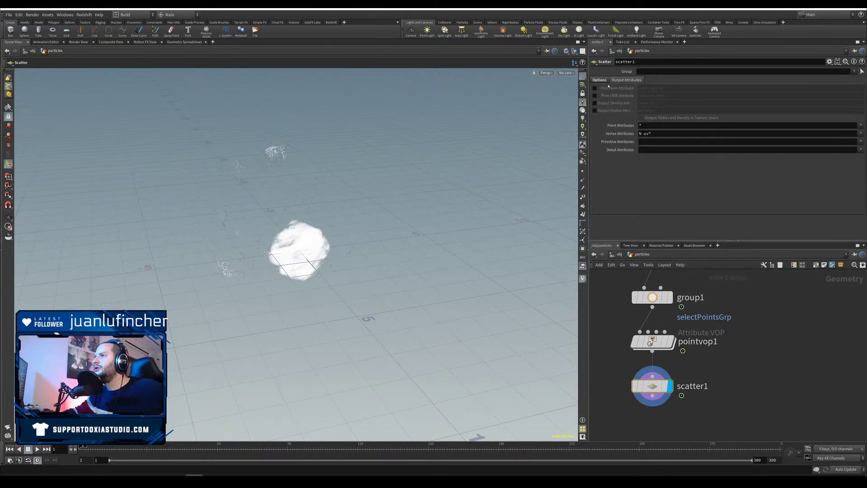
click(860, 126)
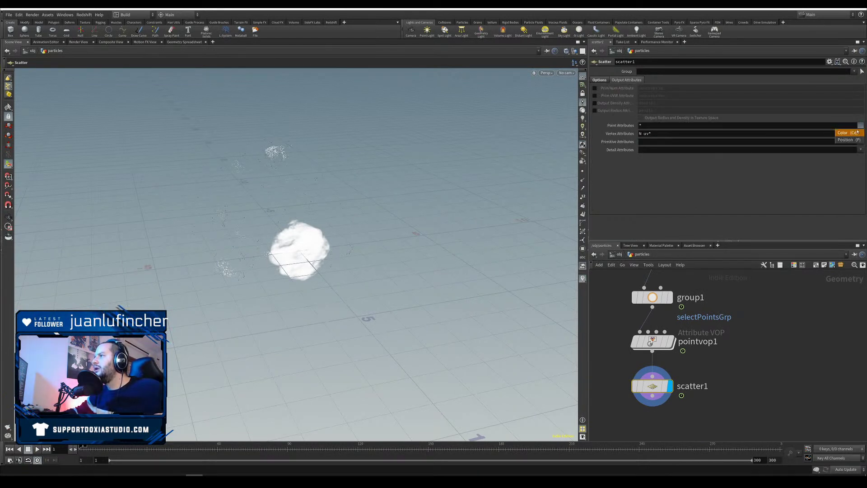
click(625, 128)
double_click(641, 126)
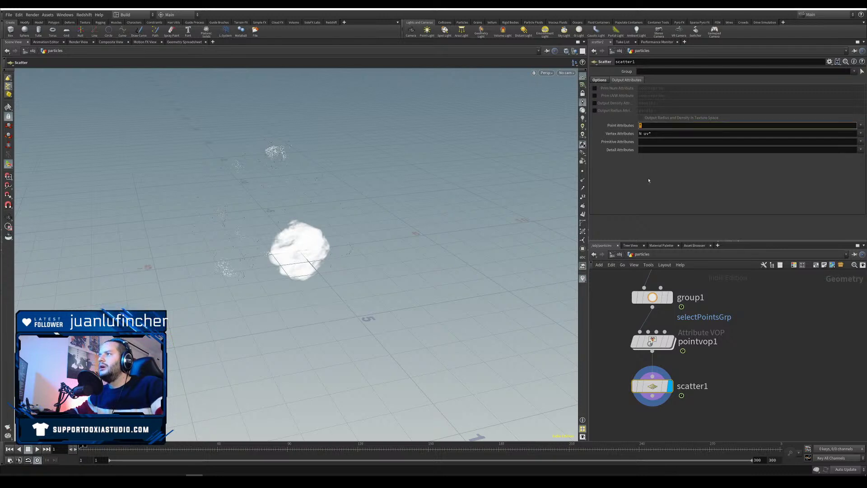
click(644, 197)
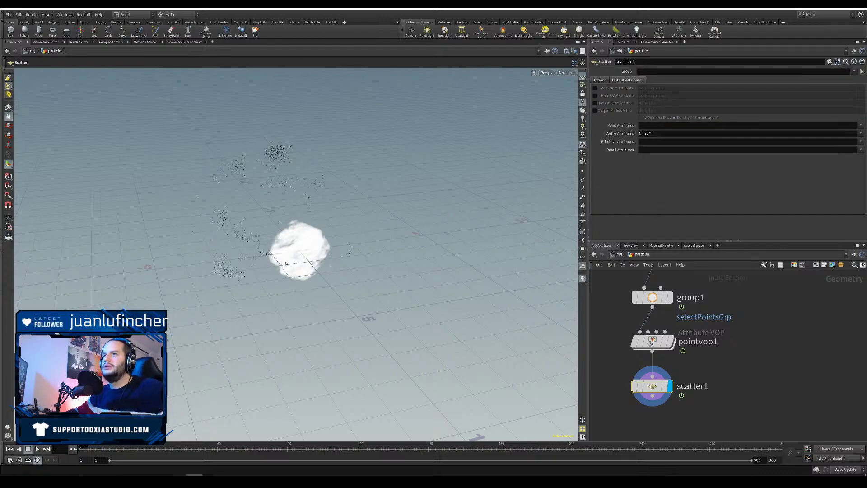
Step: Set scatter1's Force Total Count to 50000 and its Global Seed to 1.76
alt+drag(384, 216, 433, 216)
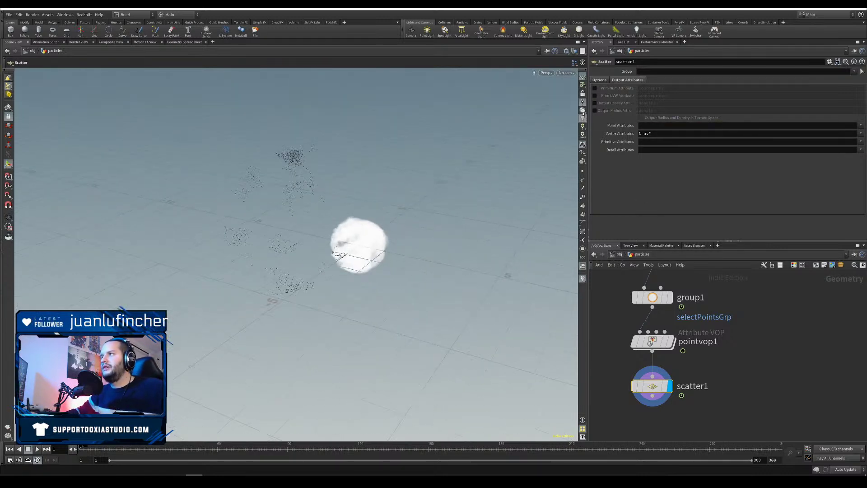
click(599, 80)
mouse_move(316, 266)
alt+mouse_down()
mouse_move(339, 226)
mouse_move(302, 197)
mouse_move(295, 257)
mouse_move(300, 280)
mouse_move(309, 281)
alt+mouse_up()
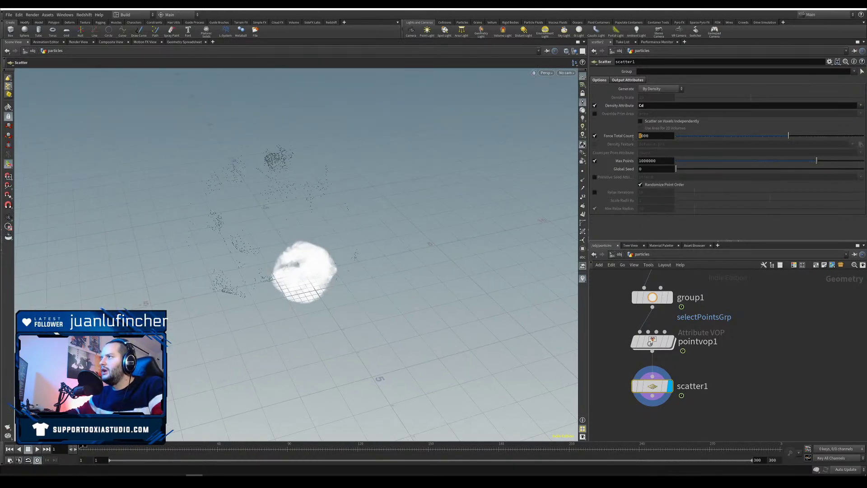
key(Return)
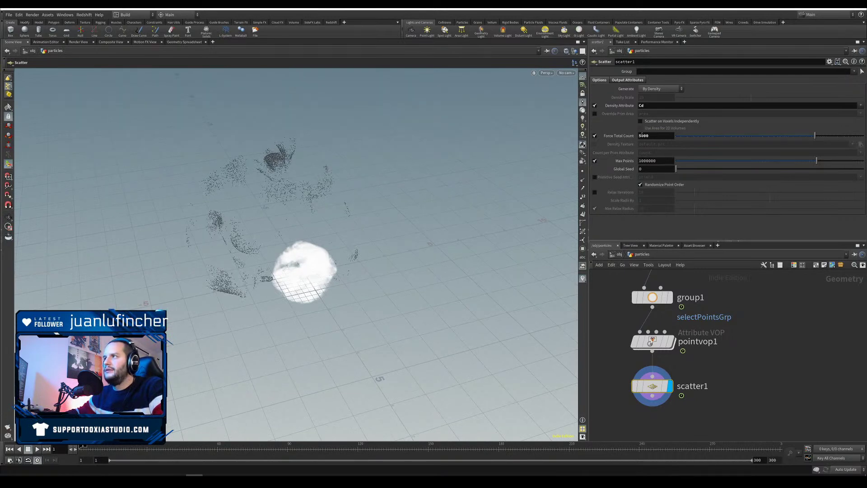
drag(691, 170, 708, 169)
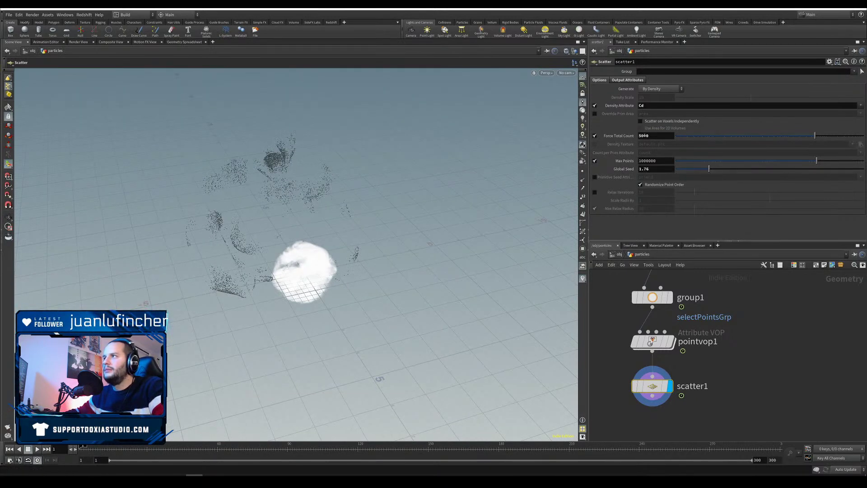
click(640, 136)
text(0)
key(Return)
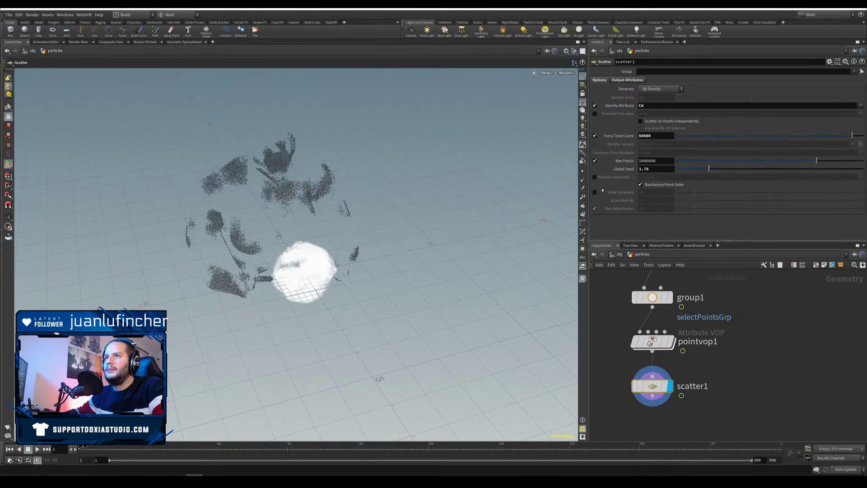
Step: Save the scene and inspect the scattered points from several angles
drag(263, 264, 329, 259)
key(ctrl+s)
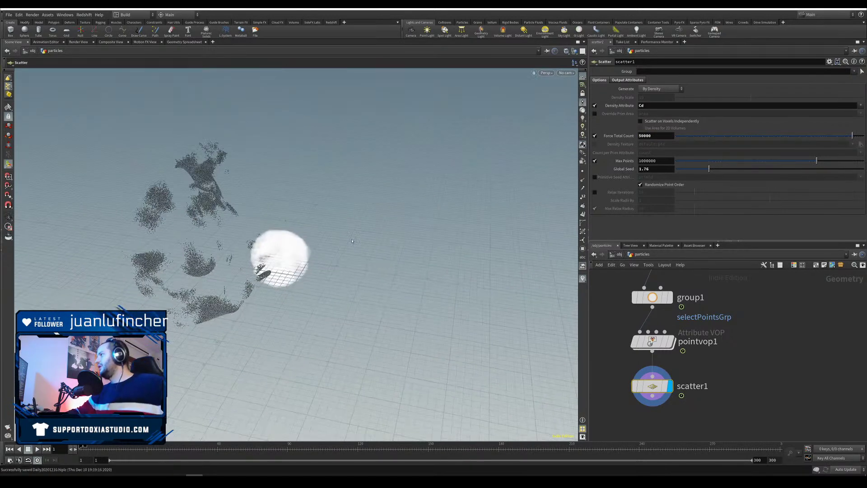
drag(297, 272, 388, 256)
drag(239, 272, 351, 223)
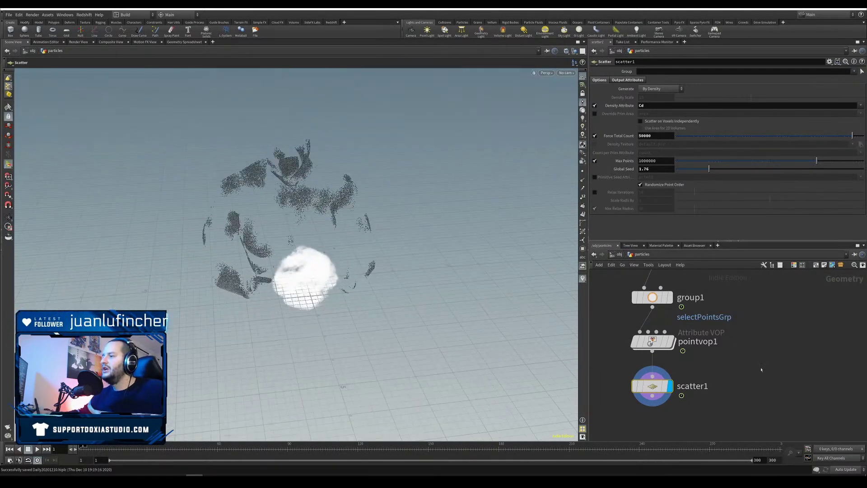
Step: Add a POP Network after scatter1 and make it the displayed node
middle_drag(768, 375, 776, 339)
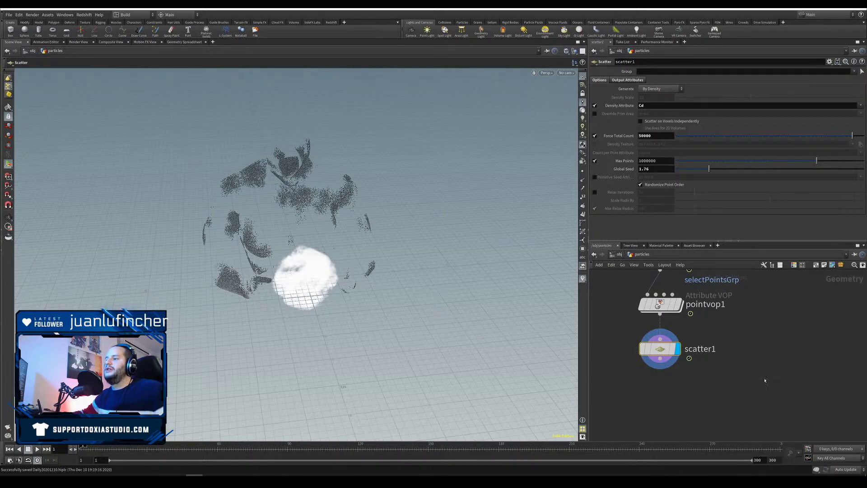
key(Tab)
text(p)
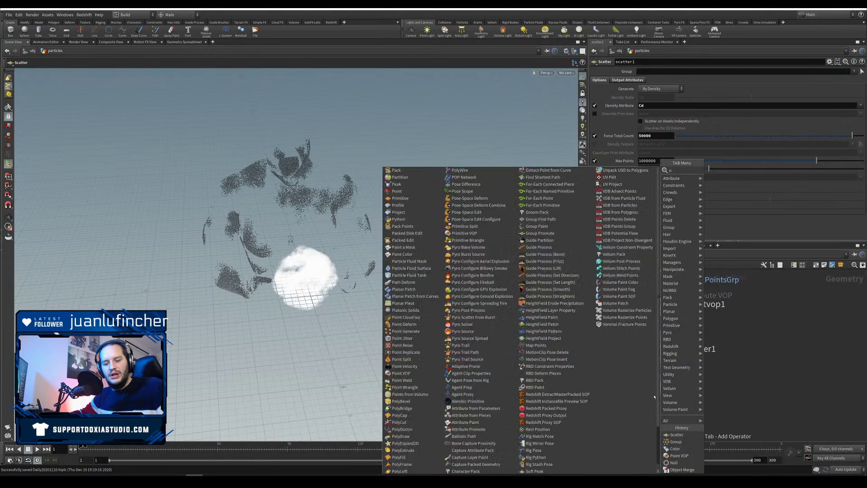
text(opn)
click(724, 172)
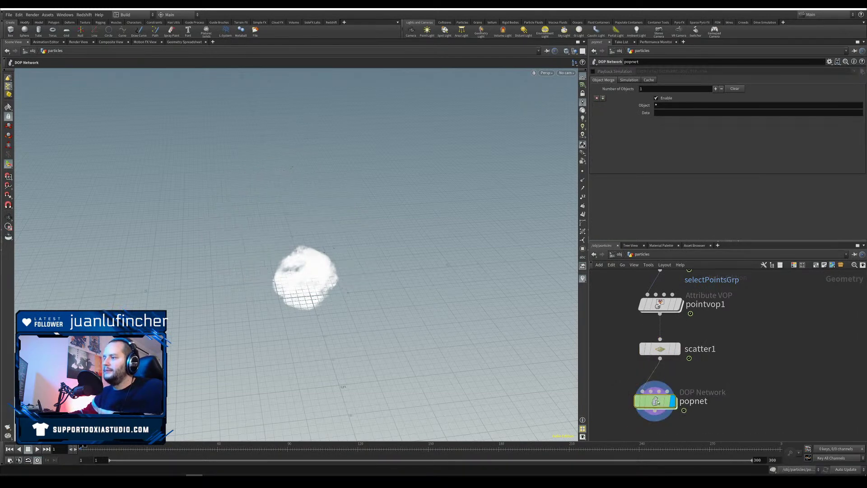
Step: Inside popnet, set source_first_input's Emission Type to All Points and save the scene
double_click(663, 400)
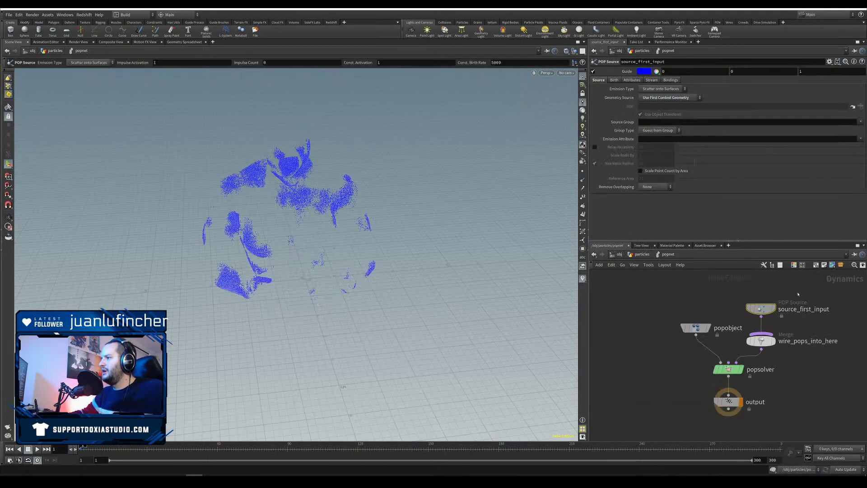
click(655, 89)
click(652, 89)
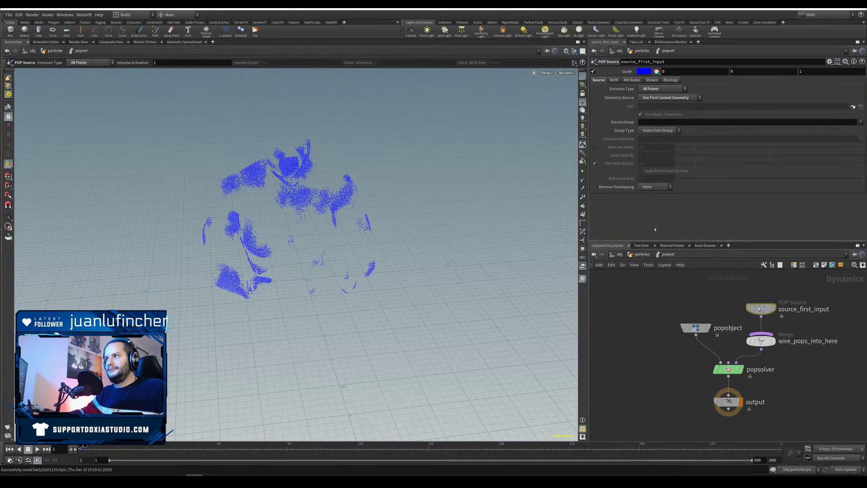
key(ctrl+s)
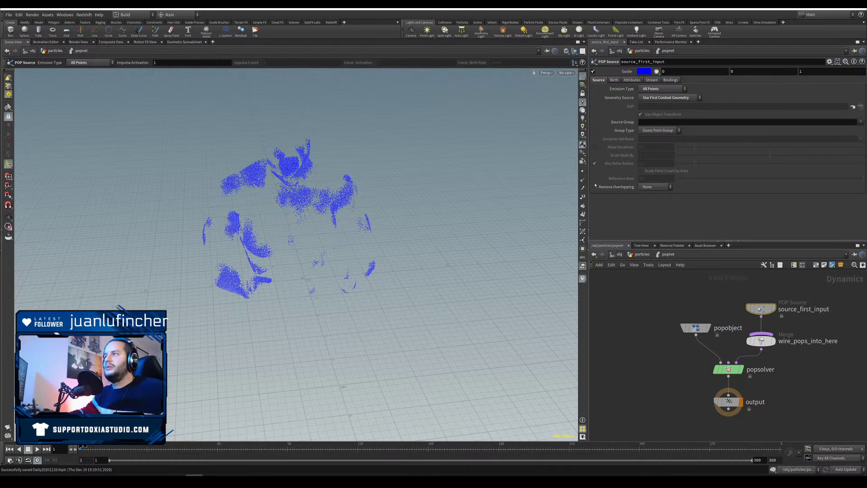
Step: Make room below source_first_input and insert a POP VOP between it and wire_pops_into_here
drag(762, 309, 761, 279)
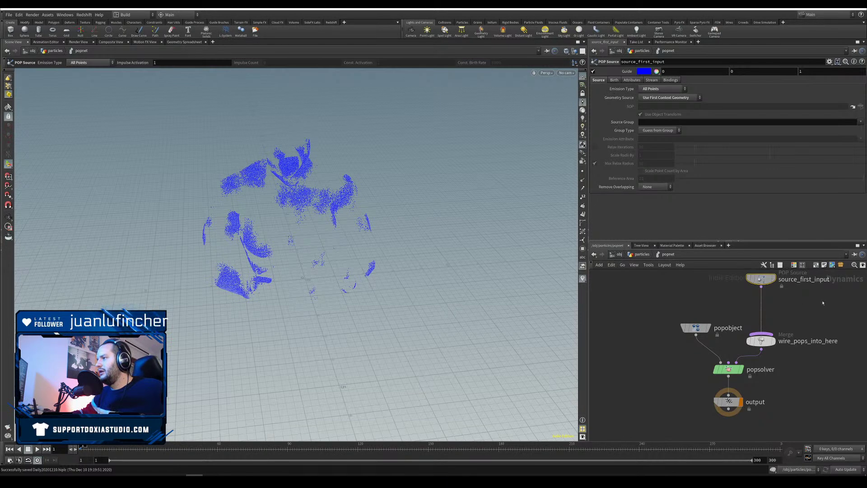
middle_drag(784, 305, 771, 338)
key(Tab)
text(pop)
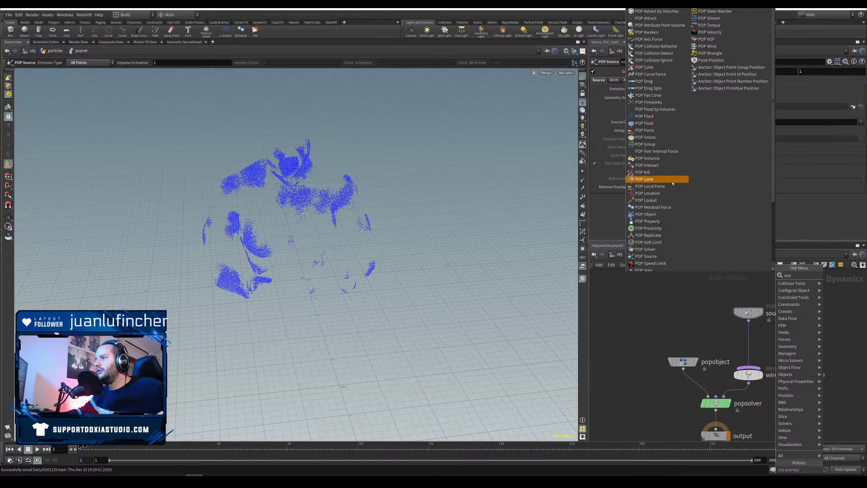
text( vop)
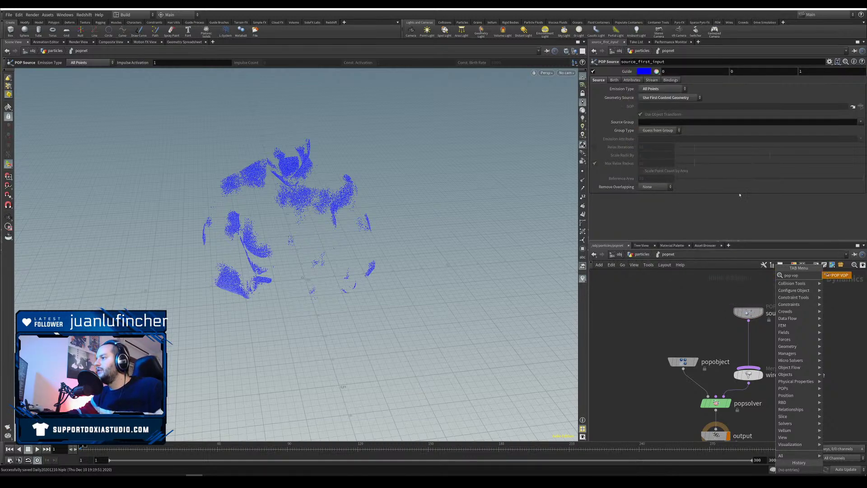
key(Return)
click(748, 342)
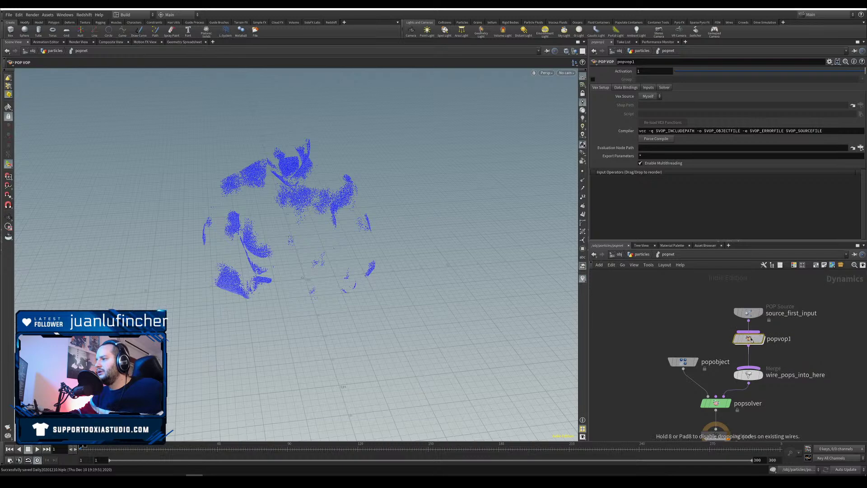
Step: Inside popvop1, add a Curl Noise node and feed the global position P into its position input
double_click(750, 342)
drag(672, 334, 626, 306)
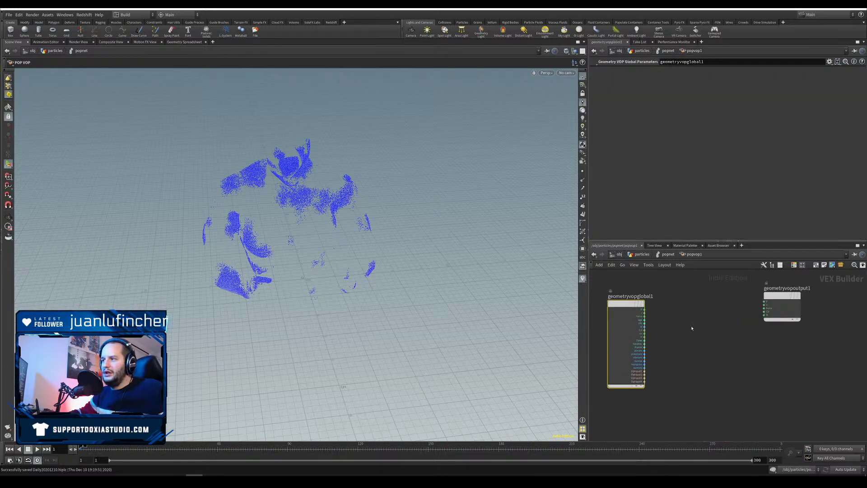
key(Tab)
text(curl)
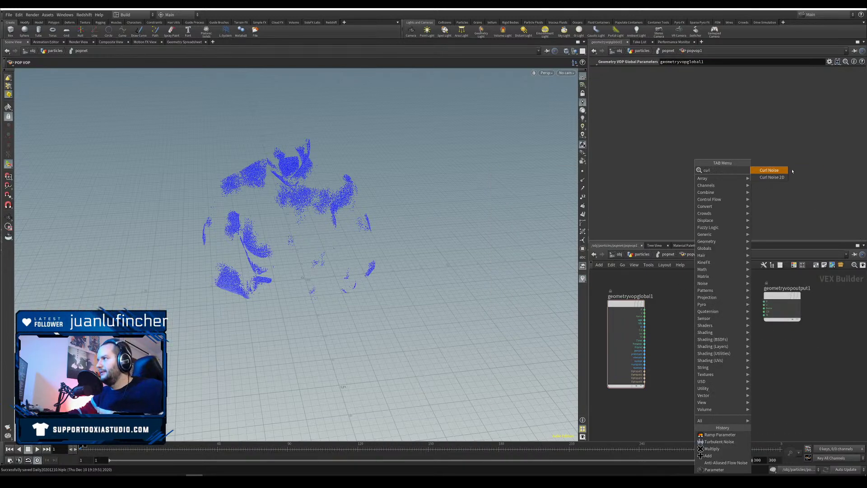
click(790, 170)
click(706, 328)
drag(644, 310, 689, 310)
drag(776, 295, 786, 298)
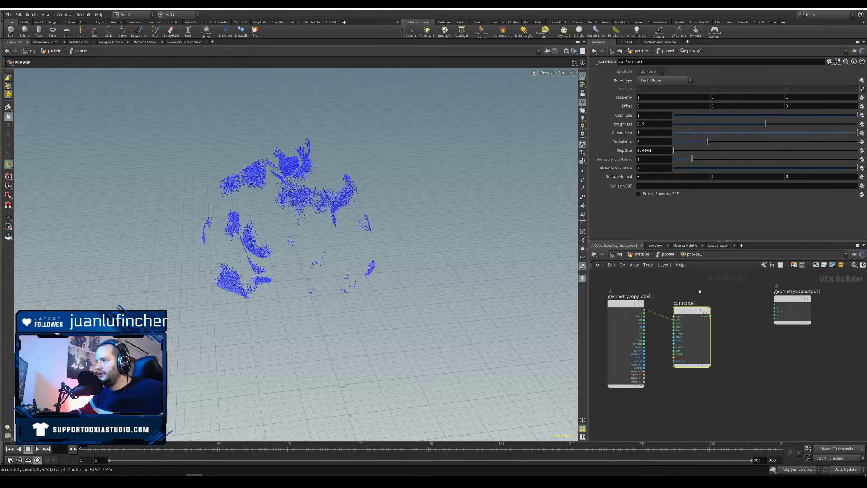
key(Tab)
mouse_move(725, 307)
click(696, 308)
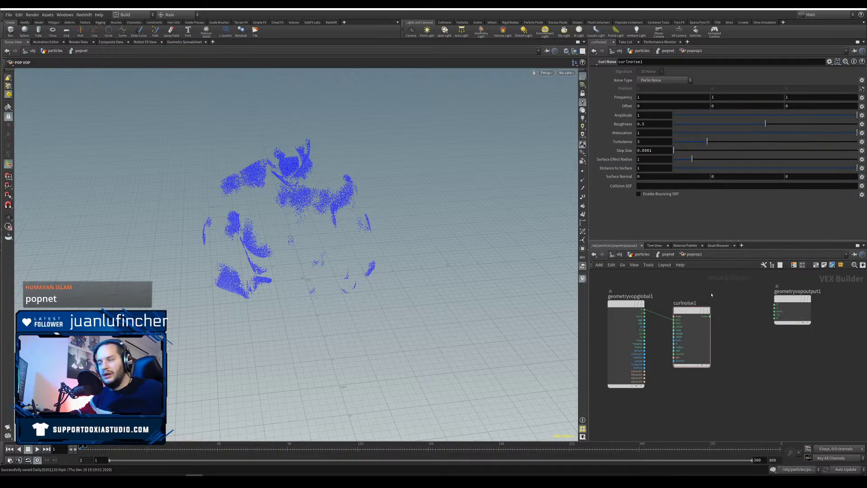
Step: Add an Add node above the curl noise and connect the global velocity v to its first input
key(Tab)
text(add)
click(779, 170)
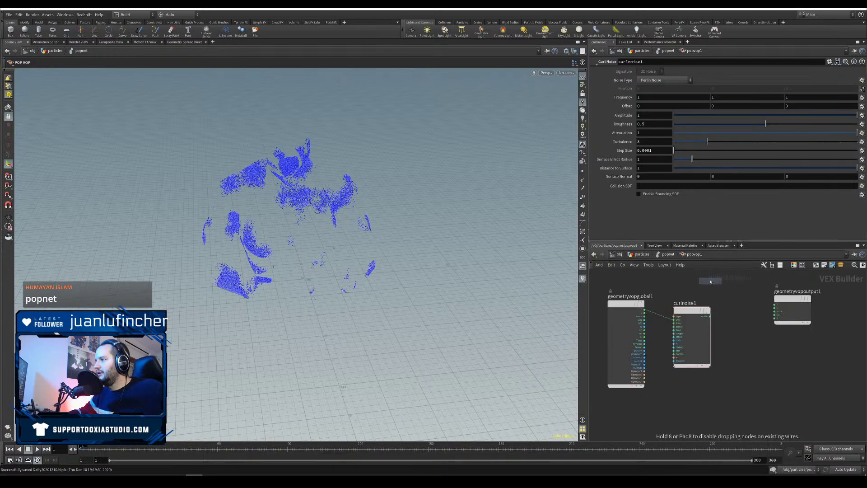
click(709, 282)
drag(646, 313, 747, 273)
Step: Place a Parameter node below curlnoise1 and name its float parameter curlForce
key(Tab)
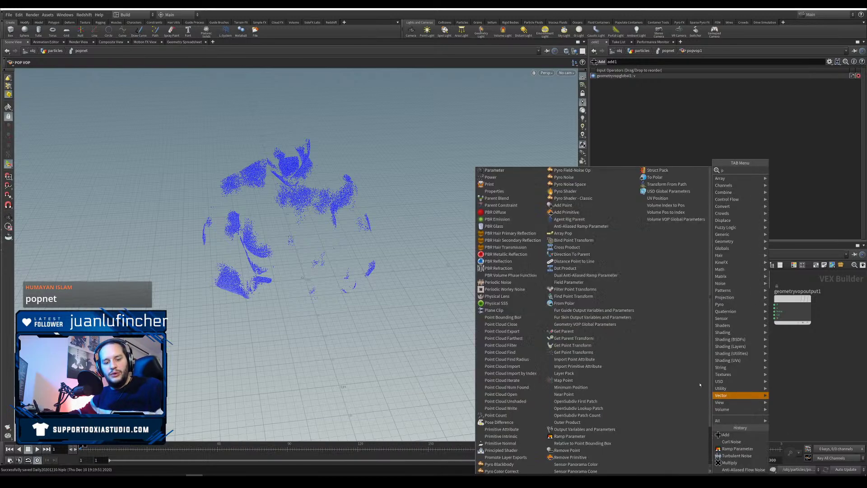
text(para)
click(806, 170)
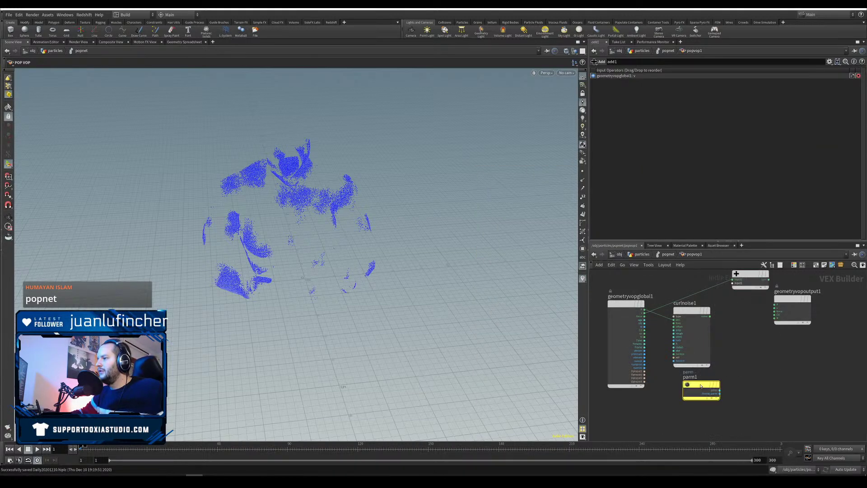
click(696, 389)
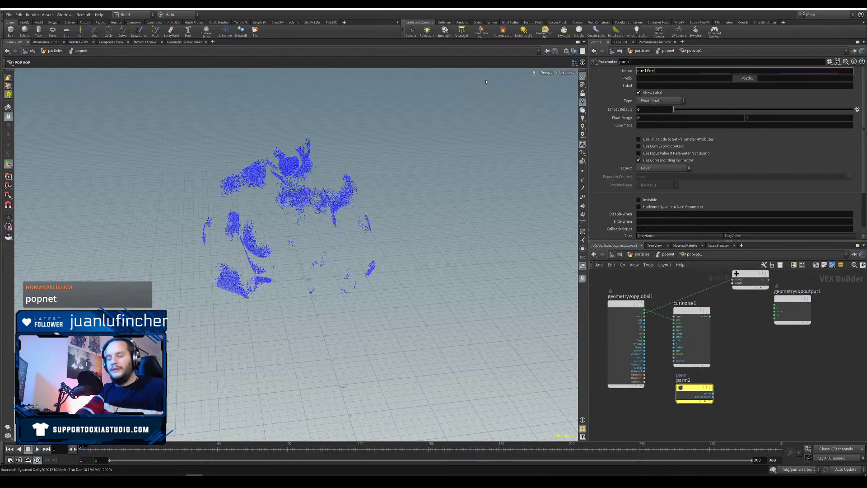
key(Return)
Step: Add a Multiply node and feed it the curl noise output and the curlForce parameter
key(Tab)
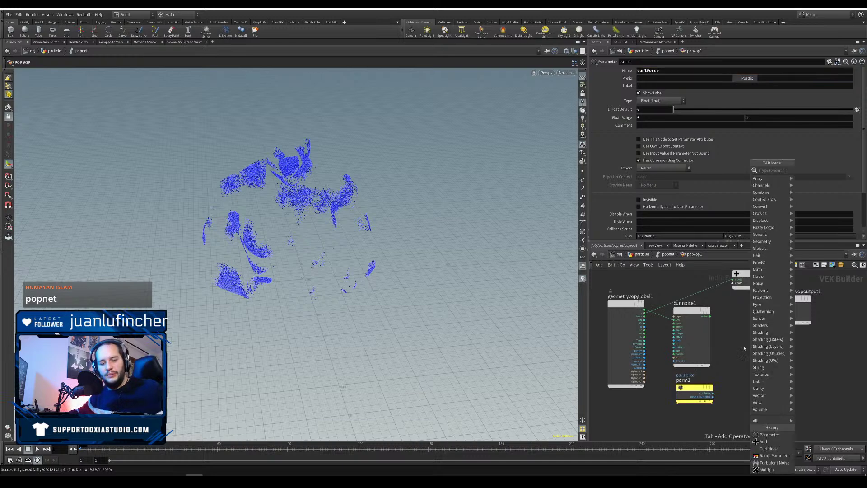
text(mult)
key(Return)
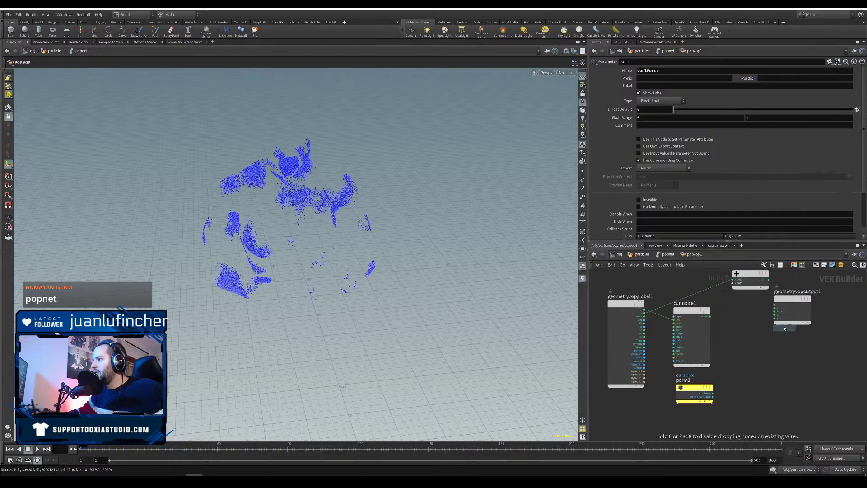
click(745, 331)
drag(715, 326, 728, 334)
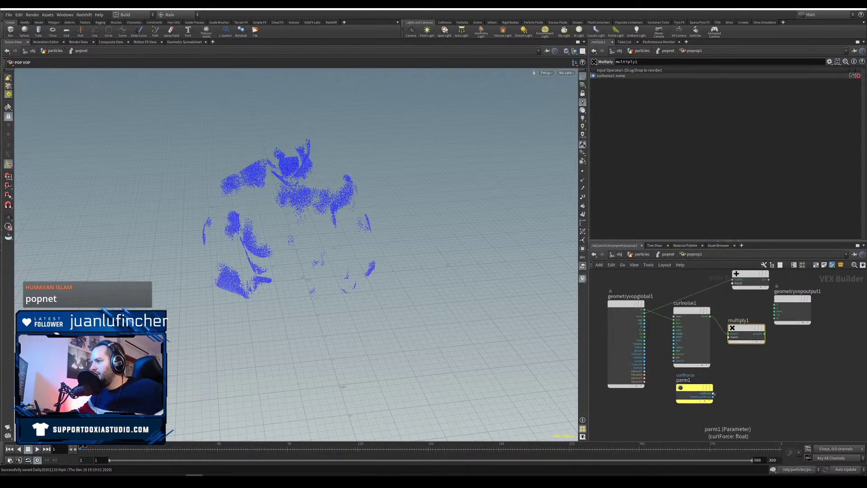
drag(713, 394, 730, 337)
Step: Wire the multiplied noise into the second input of add1 and its sum into the v input of geometryvopoutput1
drag(792, 299, 828, 299)
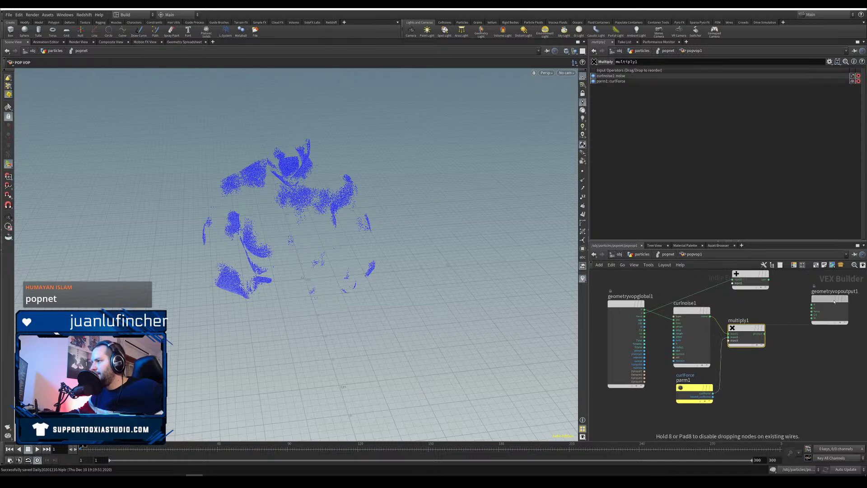
click(690, 313)
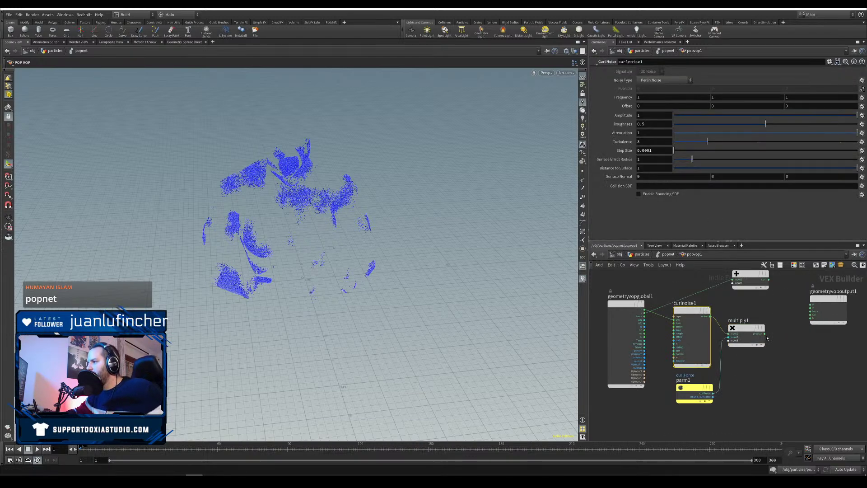
drag(765, 334, 810, 308)
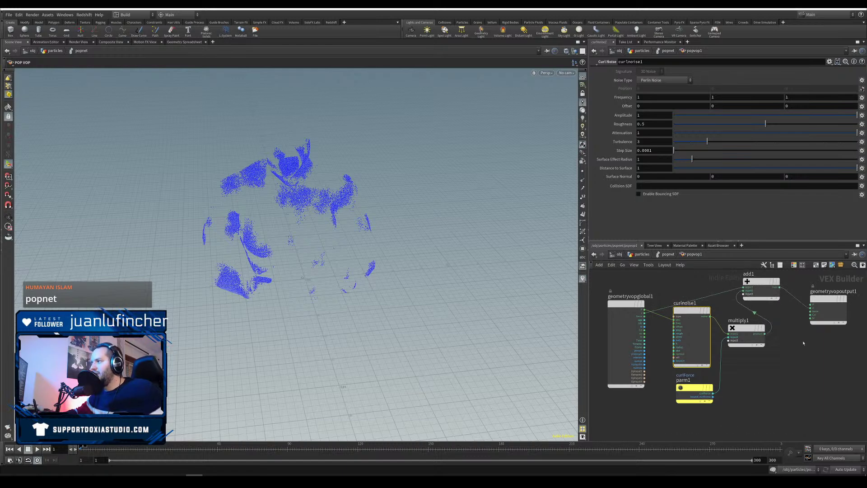
Step: Promote the inputs of curlnoise1 as parameters on popvop1, then go back up to popnet and save the scene
drag(695, 311, 697, 318)
drag(696, 388, 696, 399)
right_click(695, 321)
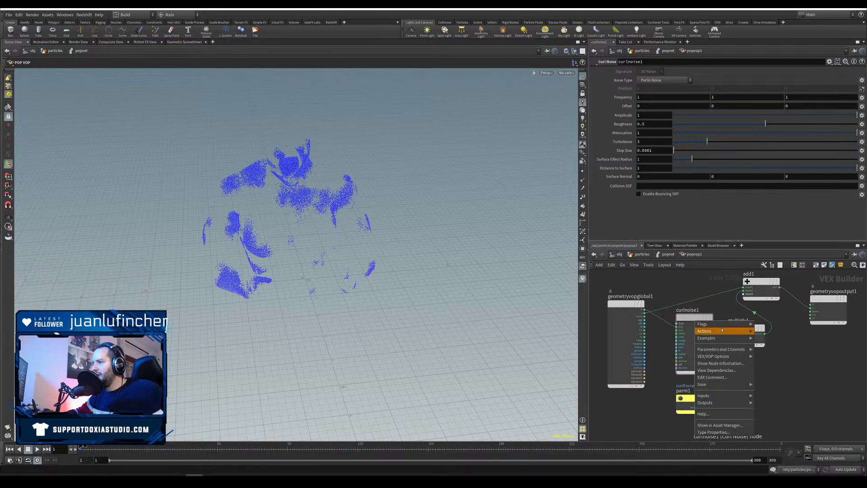
mouse_move(716, 352)
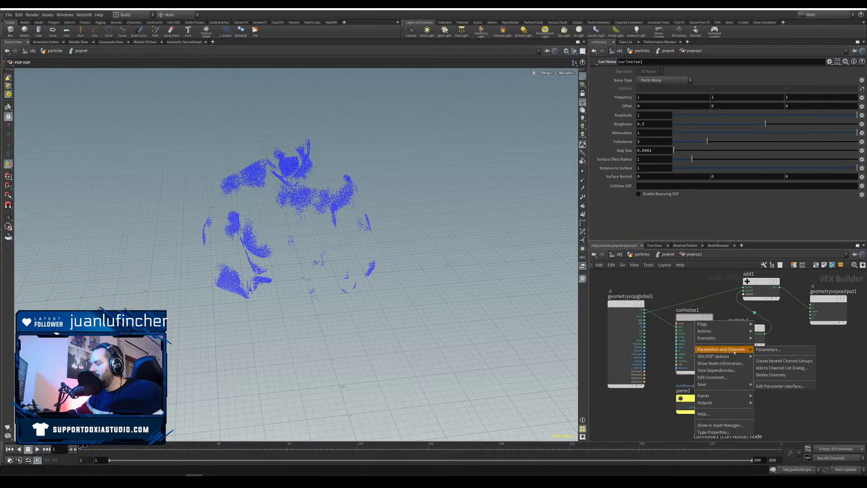
click(784, 411)
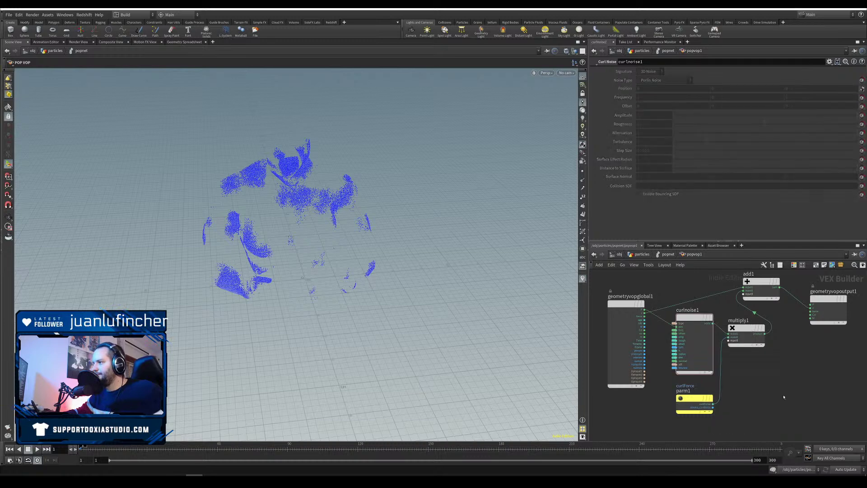
key(u)
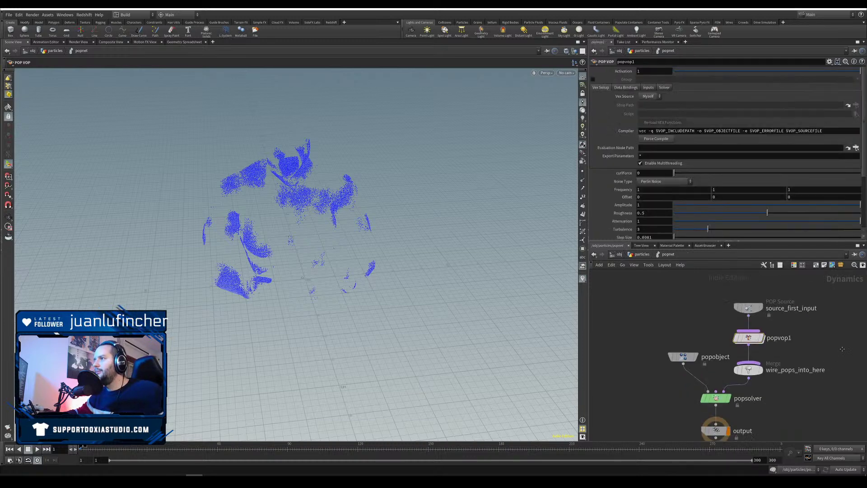
key(ctrl+s)
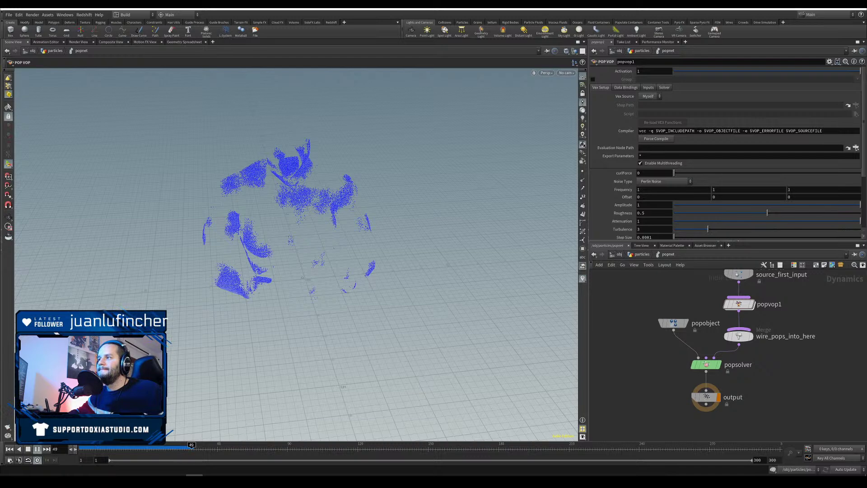
Step: Play the particle simulation and inspect the result from the particles network level
click(38, 449)
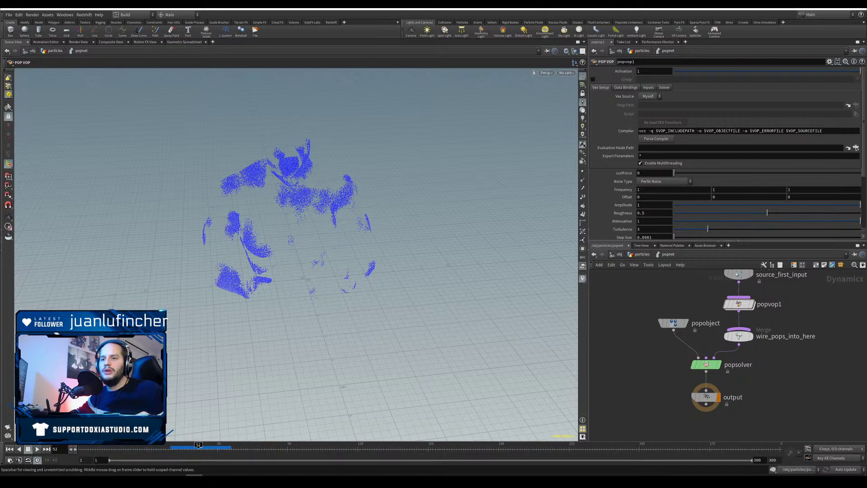
drag(199, 447, 201, 446)
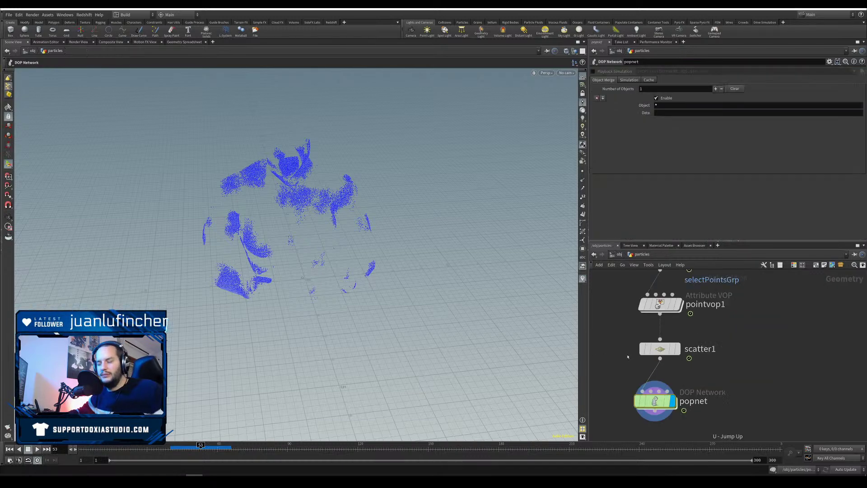
key(u)
alt+drag(329, 338, 373, 307)
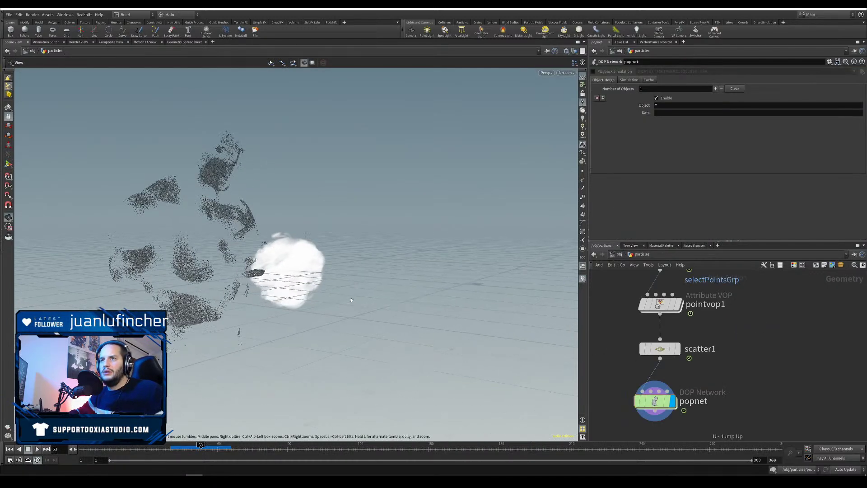
alt+middle_drag(291, 344, 314, 375)
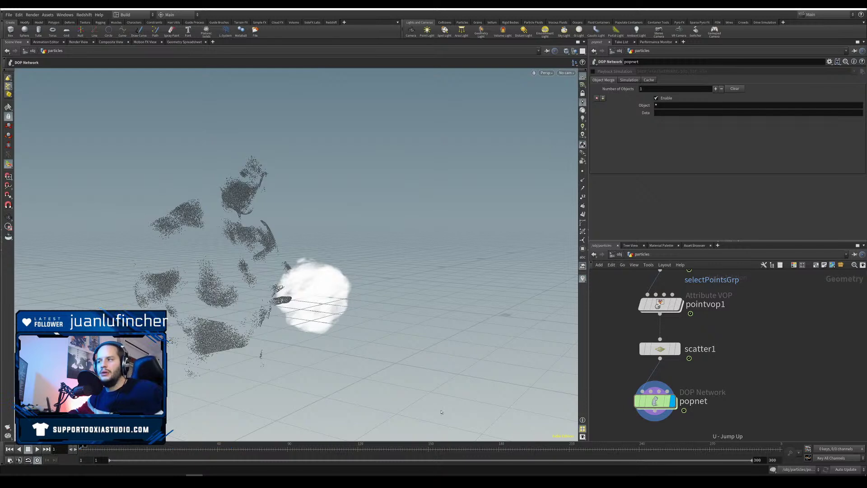
Step: Try a curlForce of 1 on popvop1 inside popnet and play the simulation
double_click(655, 401)
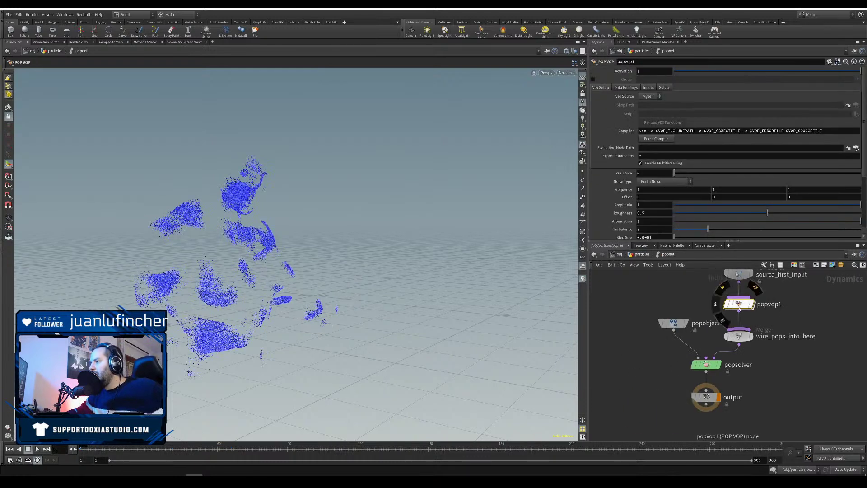
double_click(739, 303)
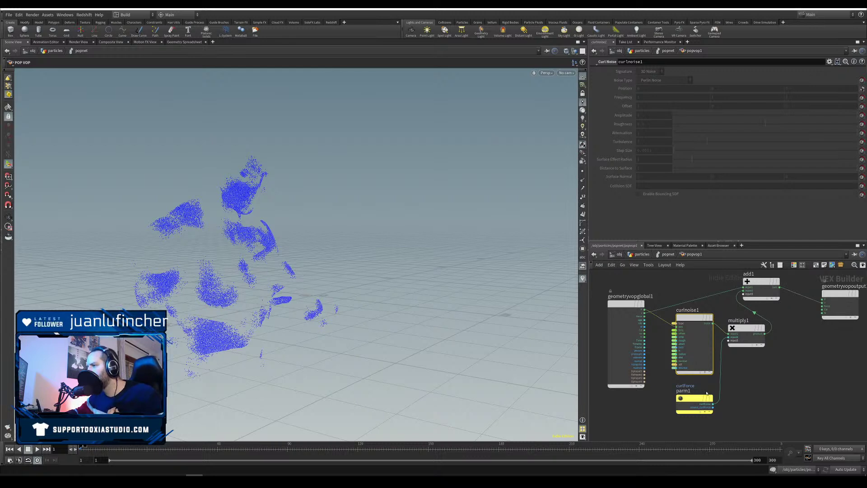
key(u)
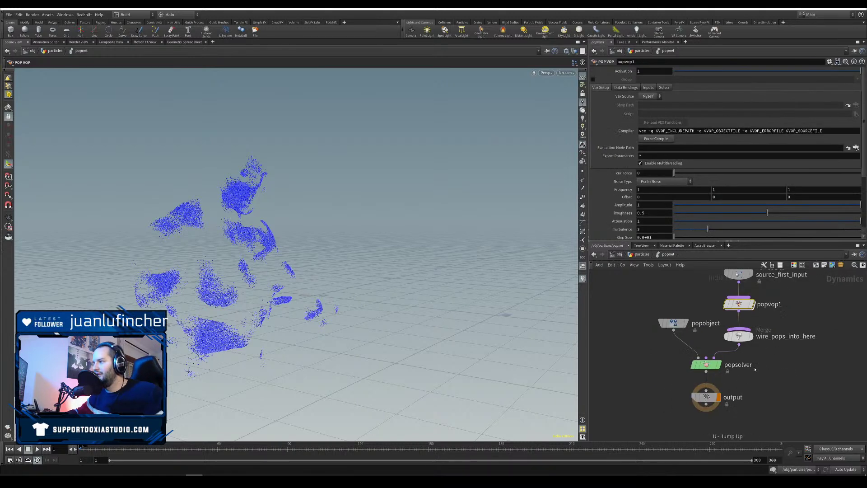
text(1)
key(Return)
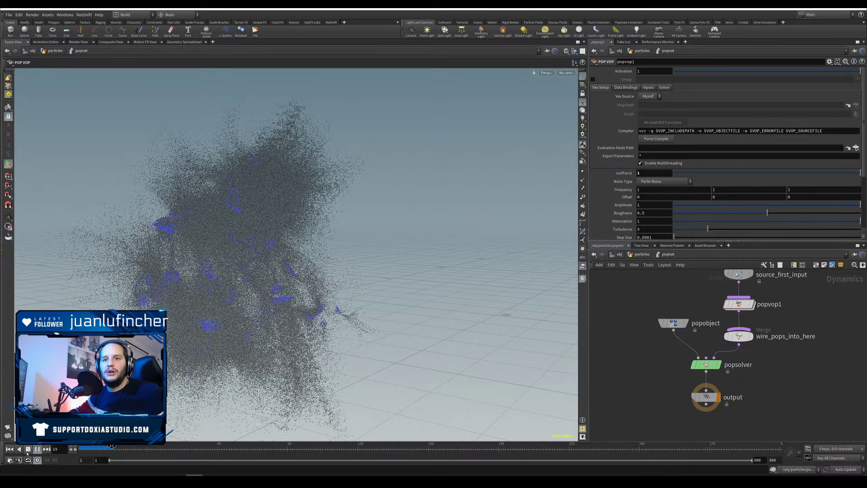
click(28, 451)
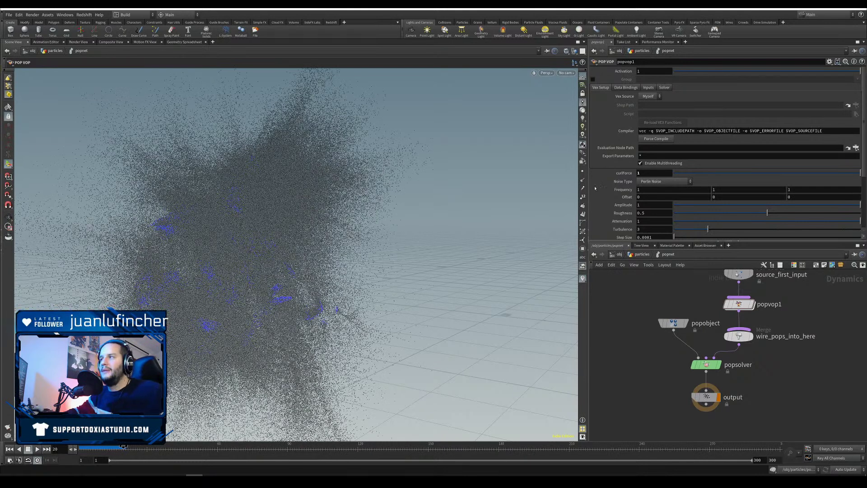
Step: Set popvop1's curlForce to 0.1 and its Frequency to 0.2 on all three axes, and return to the first frame
click(647, 173)
text(0.1)
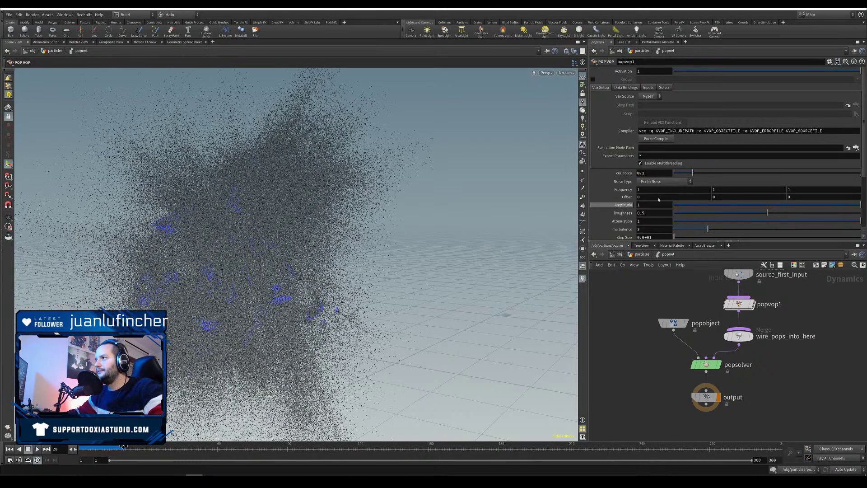
key(Tab)
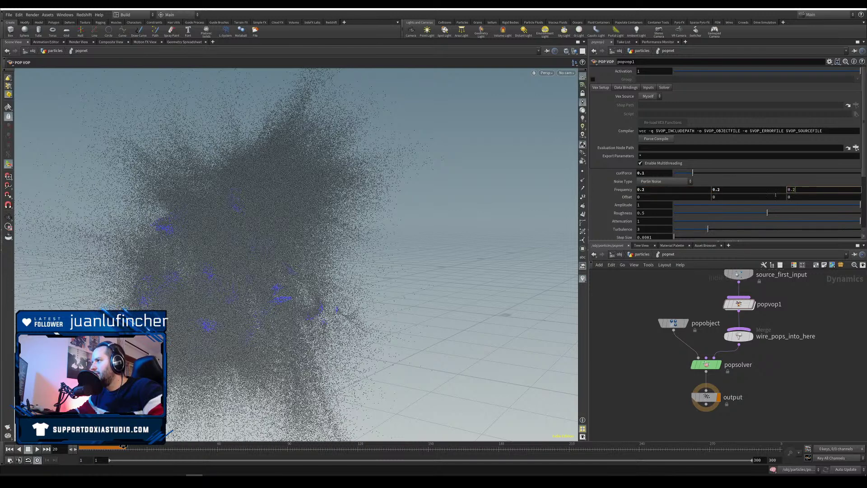
key(Return)
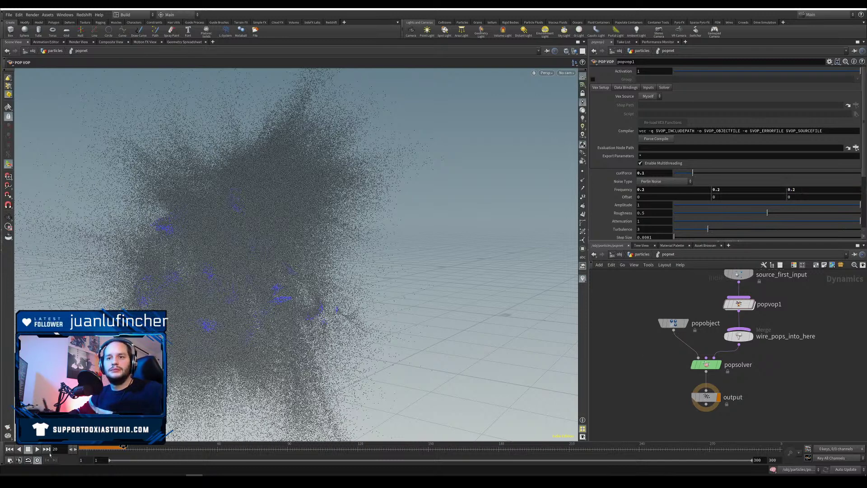
click(10, 449)
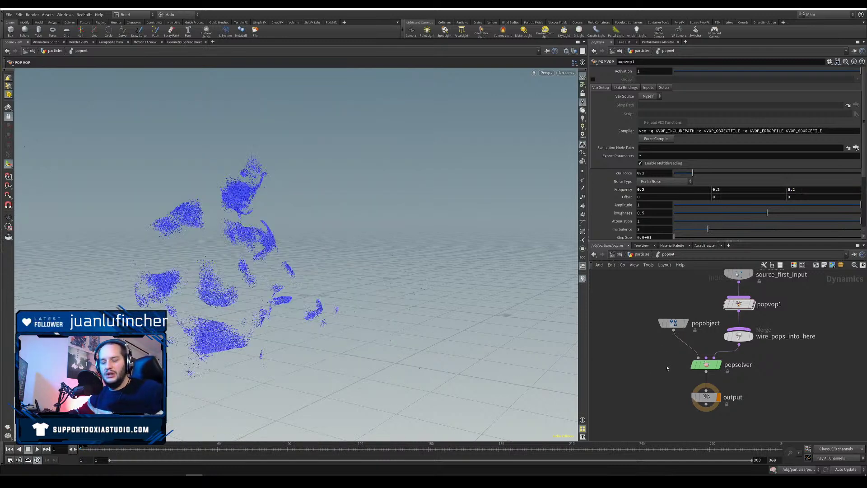
Step: Reduce the Force Total Count of scatter1, save the scene and go back inside popnet
key(u)
middle_drag(758, 359, 739, 400)
click(647, 389)
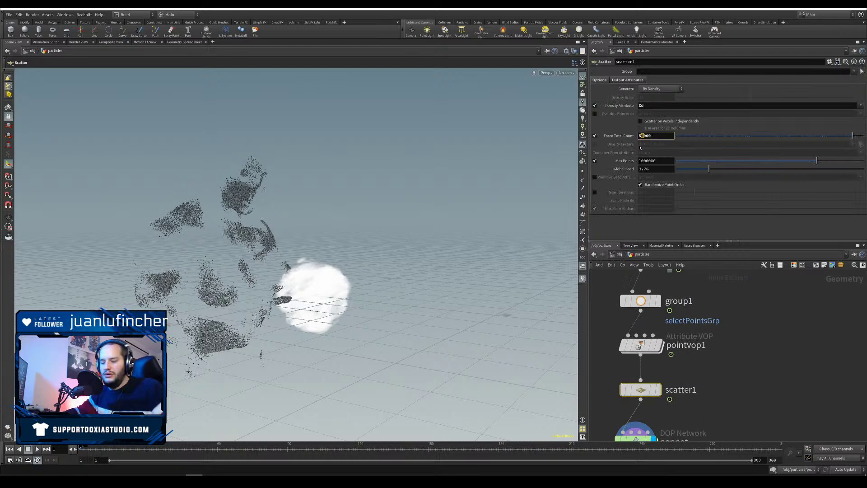
key(Return)
key(ctrl+s)
middle_drag(765, 381, 793, 308)
double_click(664, 369)
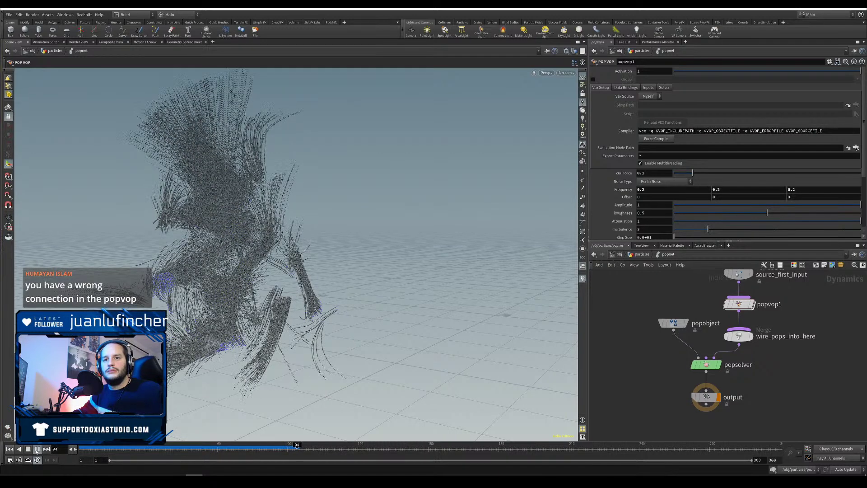
Step: Set popvop1's Frequency to 1 on all three axes and return to the first frame
click(732, 308)
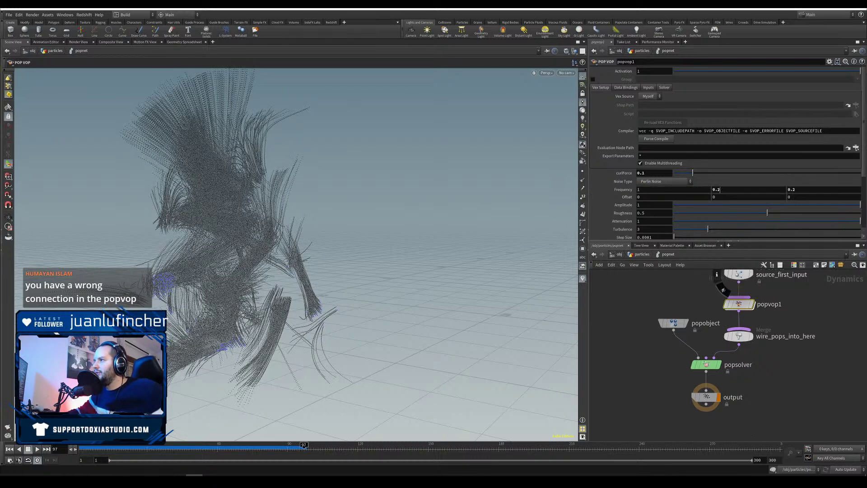
text(1)
key(Tab)
text(1)
key(Return)
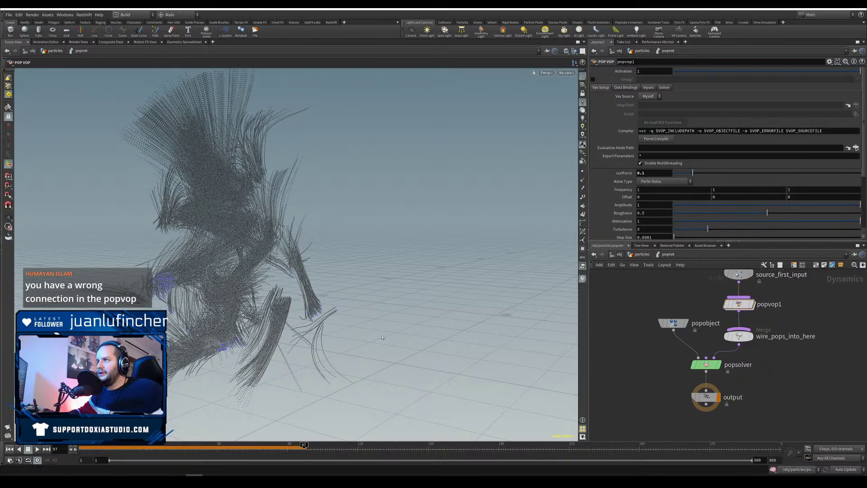
click(10, 449)
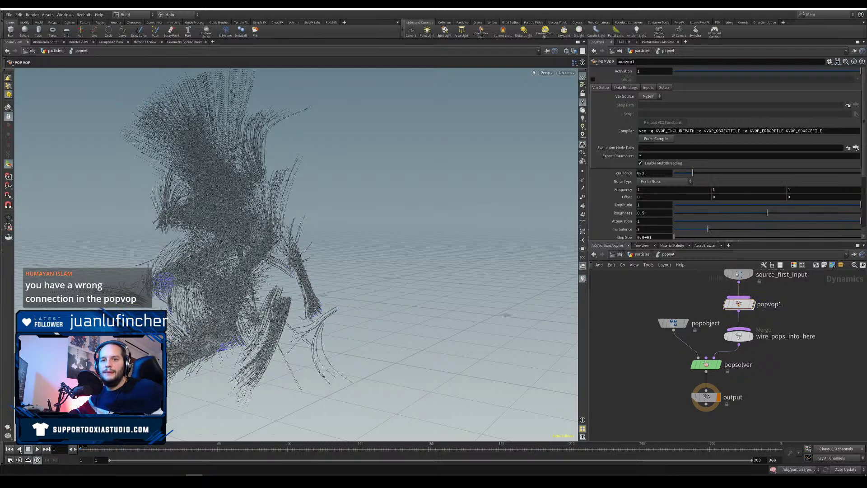
Step: Animate the noise by setting the third Offset component of popvop1 to $T*0.5, and play the simulation
click(784, 197)
text($T)
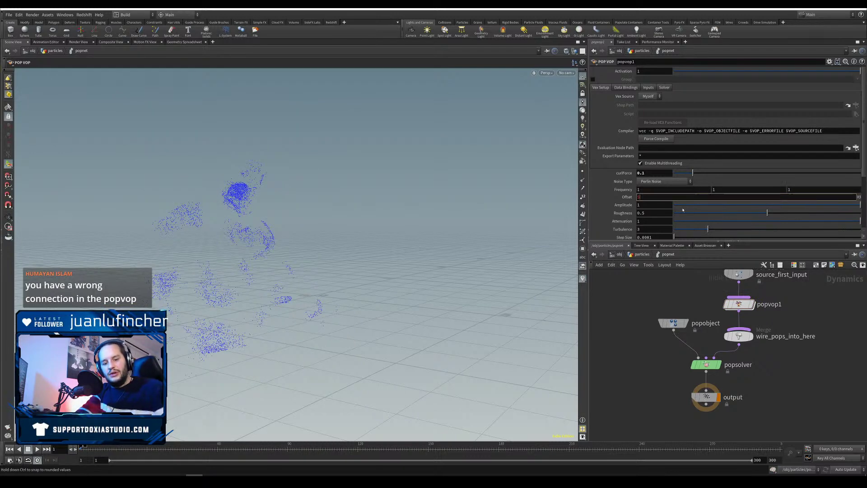
text(*0.5)
key(Return)
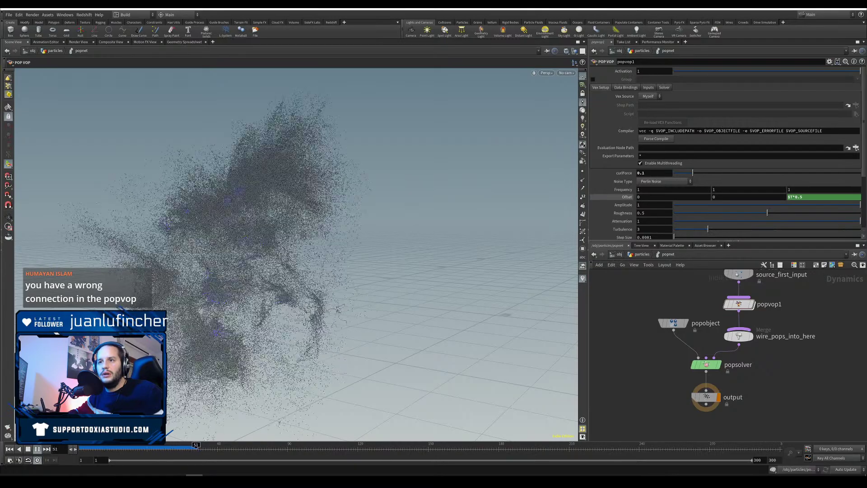
click(37, 449)
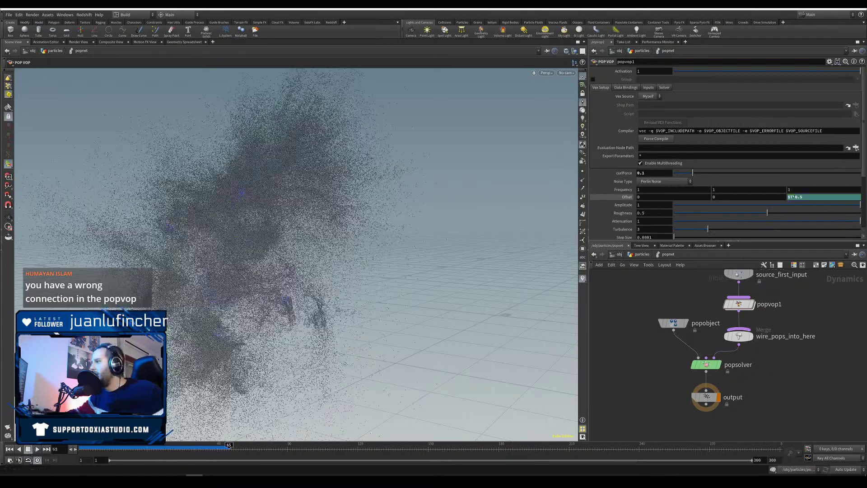
Step: Change the third Offset expression to $T*-0.5 and replay the simulation from the first frame
click(796, 197)
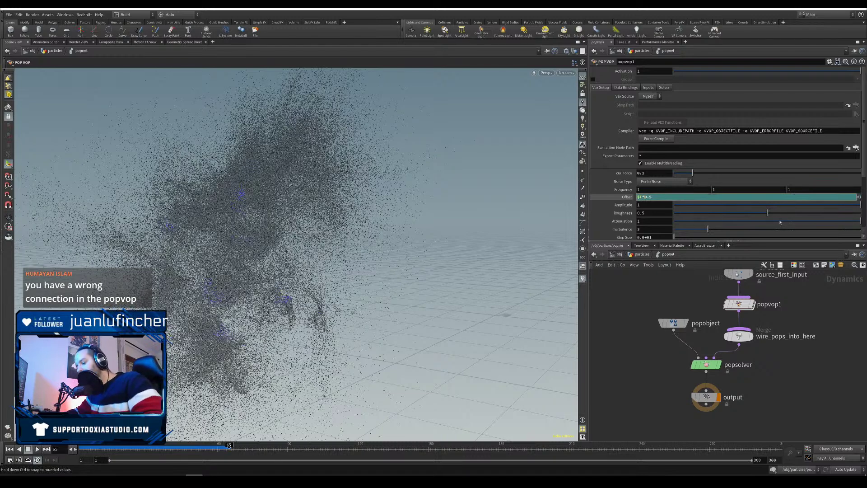
key(Return)
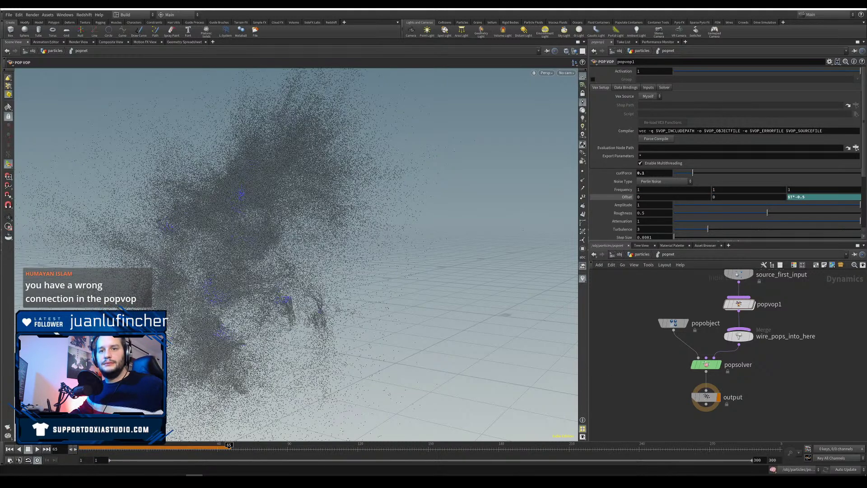
click(10, 449)
click(37, 450)
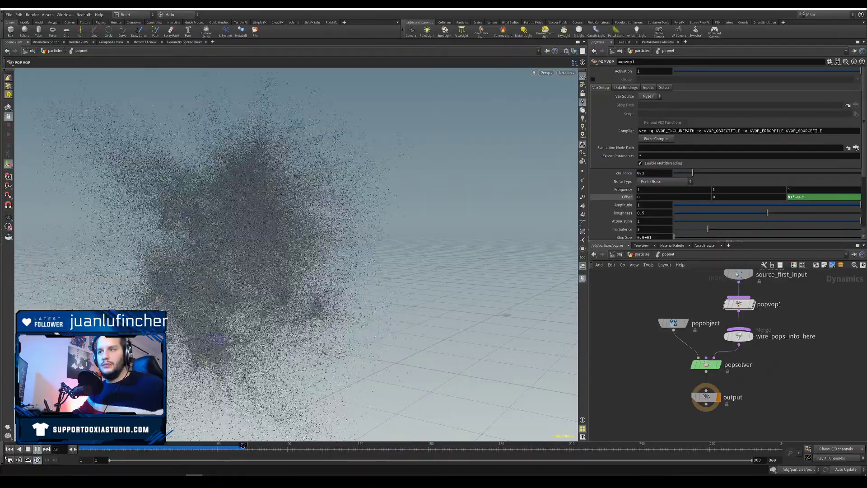
Step: Inside popvop1, wire multiply1 directly into the output node in place of add1, and replay the simulation from the first frame
click(39, 449)
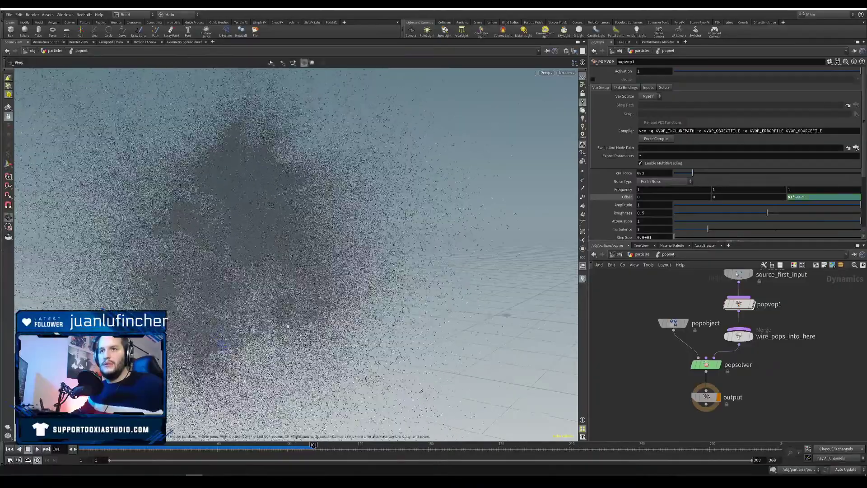
alt+right_drag(280, 311, 239, 335)
alt+drag(239, 335, 481, 303)
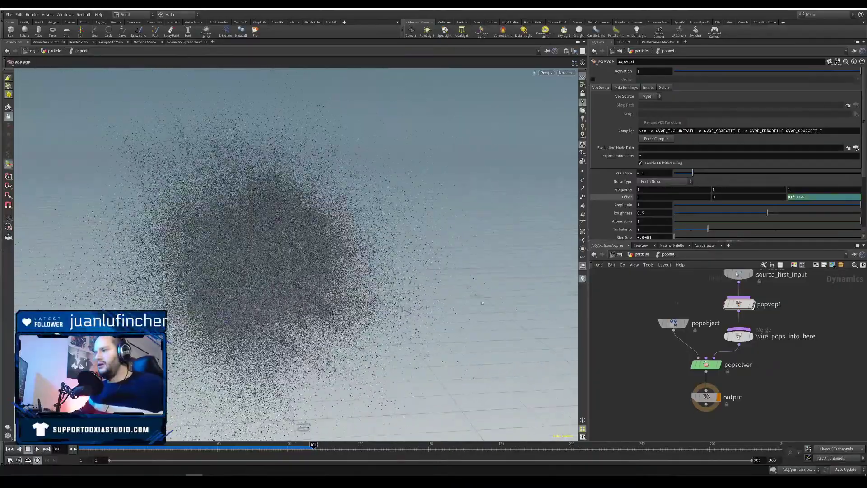
double_click(739, 304)
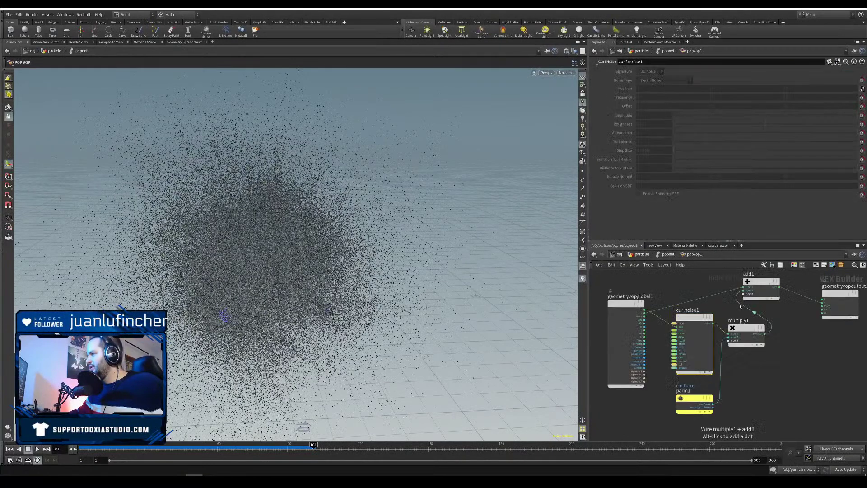
drag(764, 334, 822, 302)
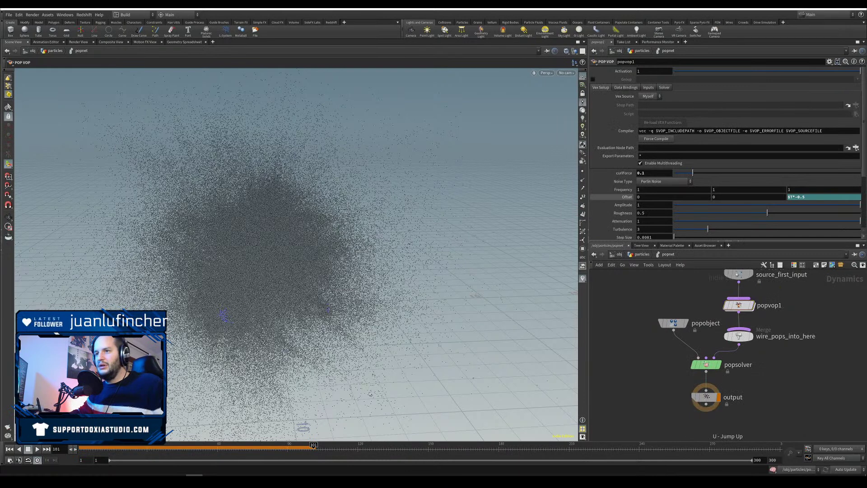
click(10, 448)
click(37, 449)
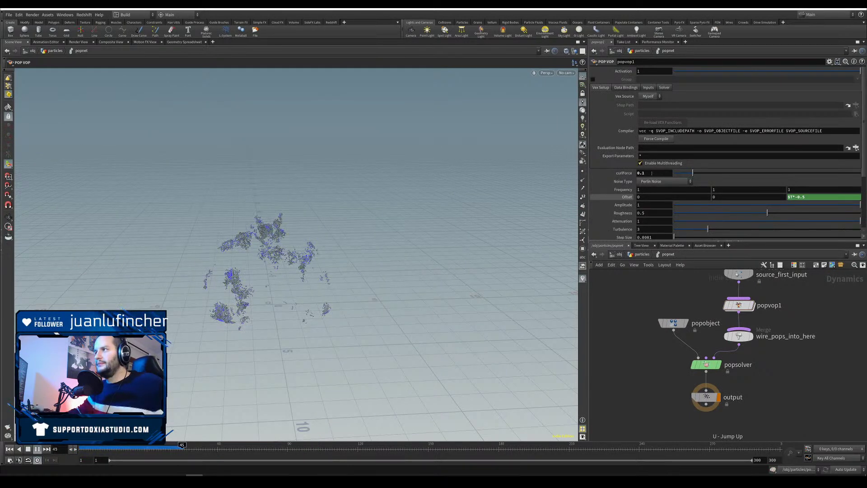
Step: Set popvop1's curlForce to 1 and replay the simulation from the first frame
double_click(652, 173)
key(Return)
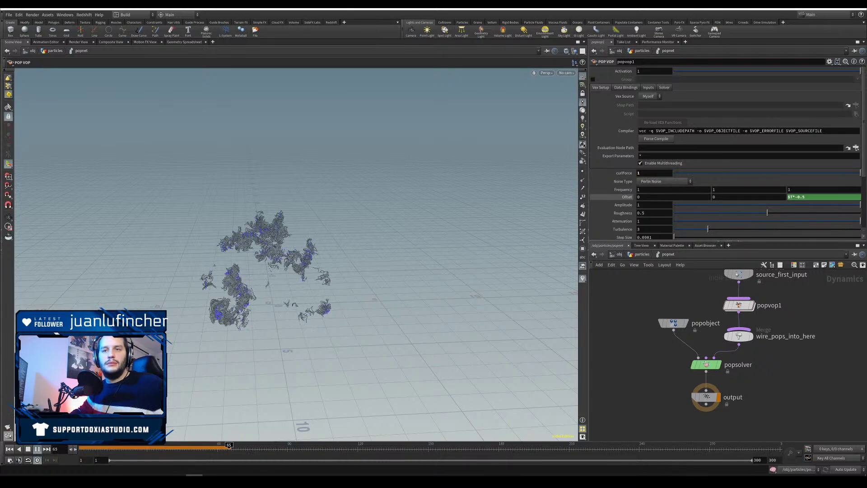
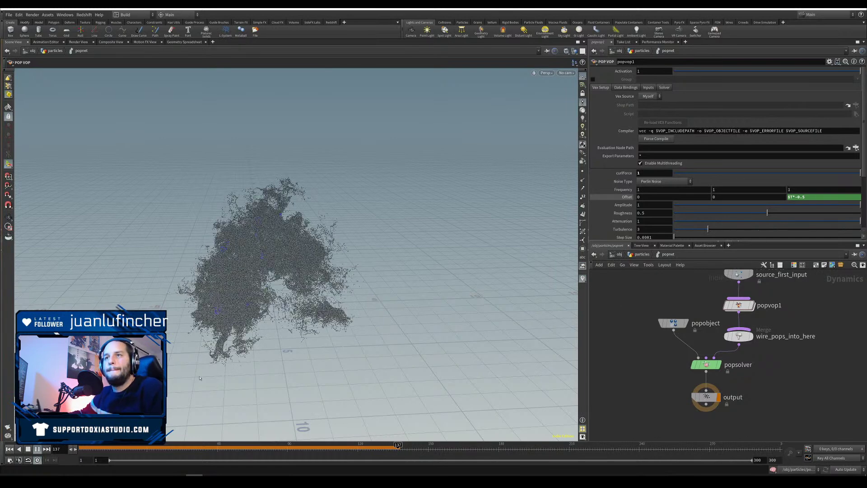
click(10, 449)
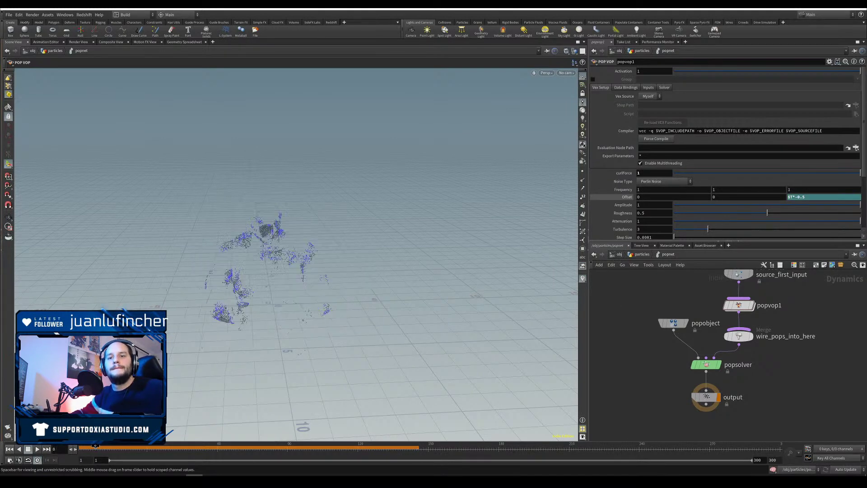
click(10, 448)
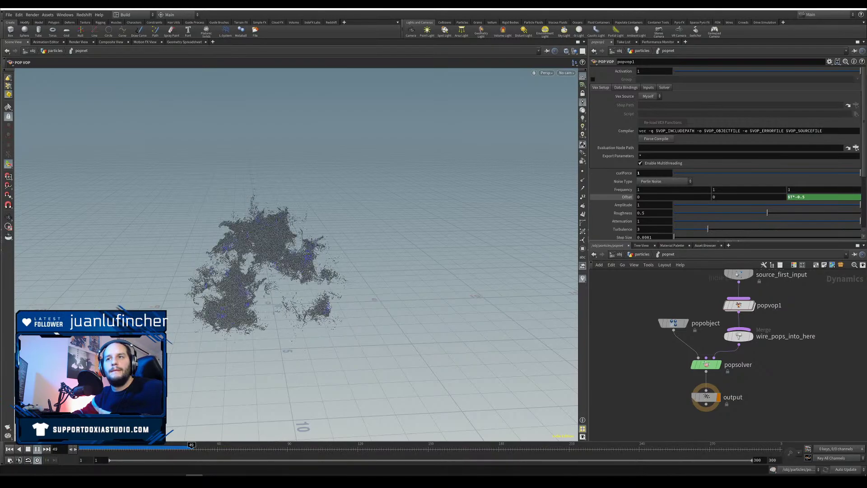
key(Escape)
Step: Move the nodes below popvop1 further down to make room, and rename popvop1 to curl
drag(234, 337, 172, 337)
drag(811, 318, 662, 397)
drag(706, 365, 703, 410)
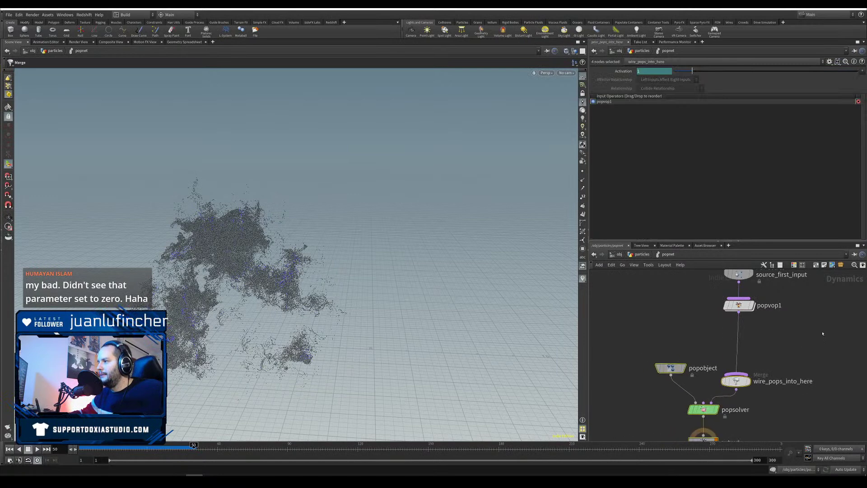
click(775, 339)
double_click(767, 306)
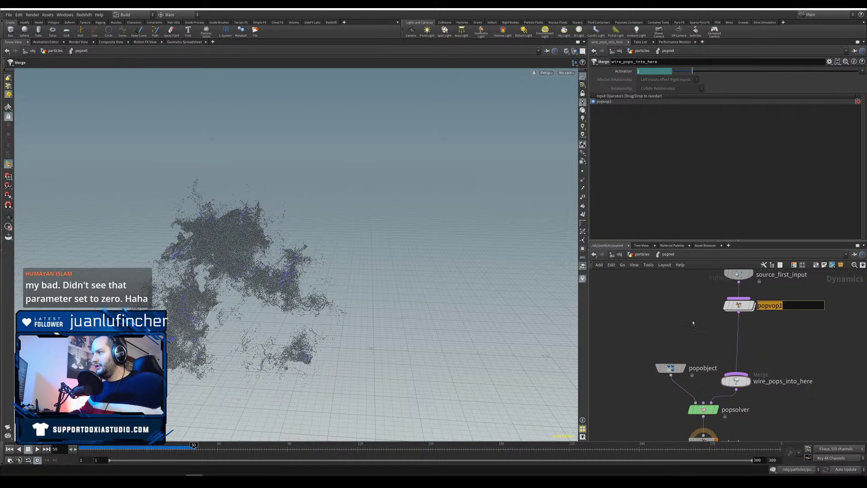
text(curl)
key(Return)
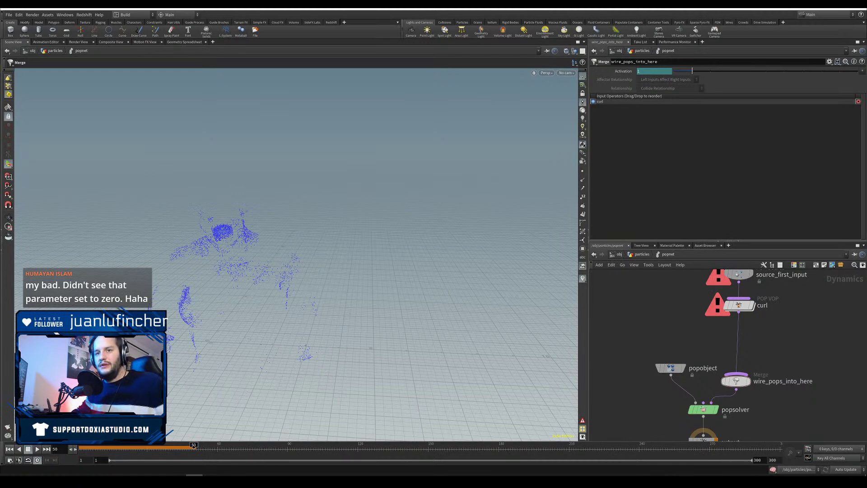
Step: Return to the first frame, delete the unused add1 node inside curl, and go back up to popnet
key(ctrl+Up)
double_click(736, 306)
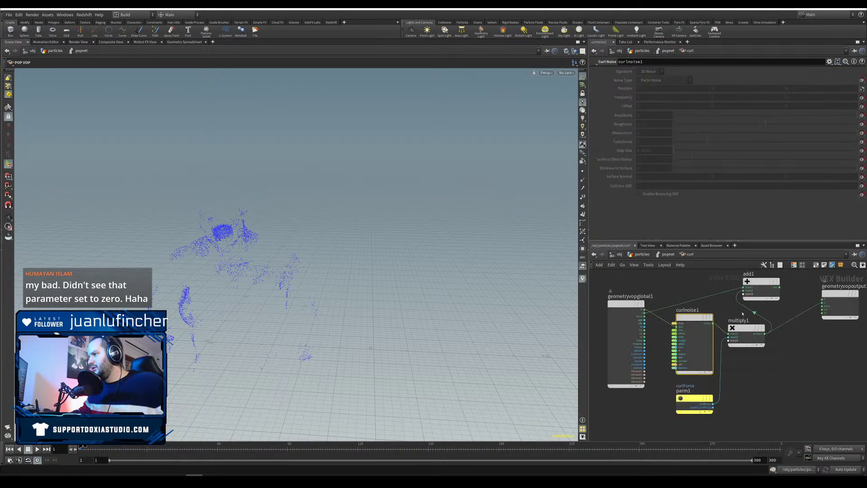
click(756, 286)
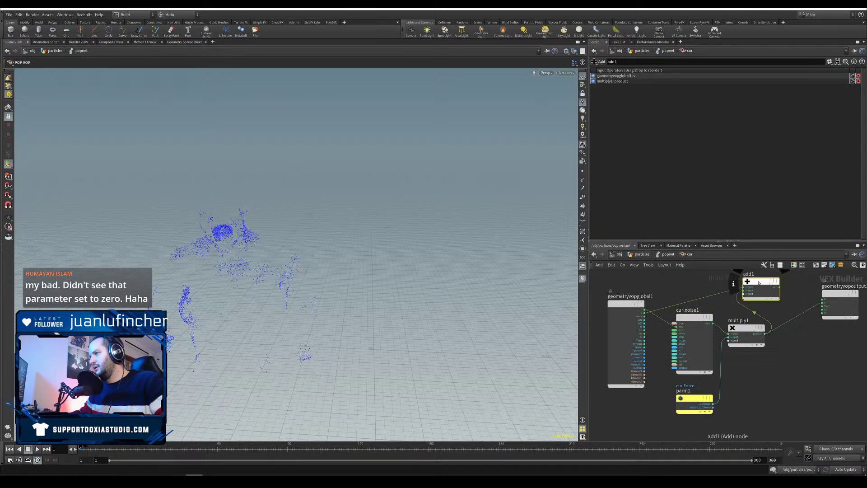
key(Delete)
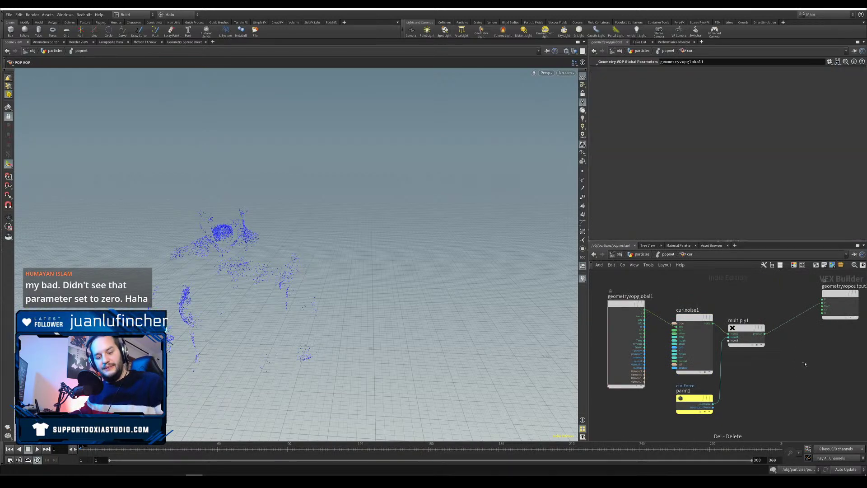
key(u)
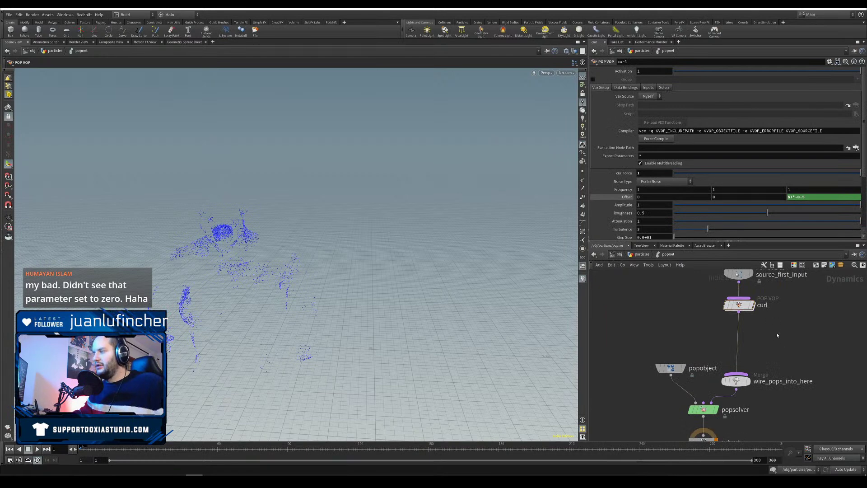
Step: Add a POP VOP node between curl and wire_pops_into_here, and name it attraction
key(Tab)
text(vop)
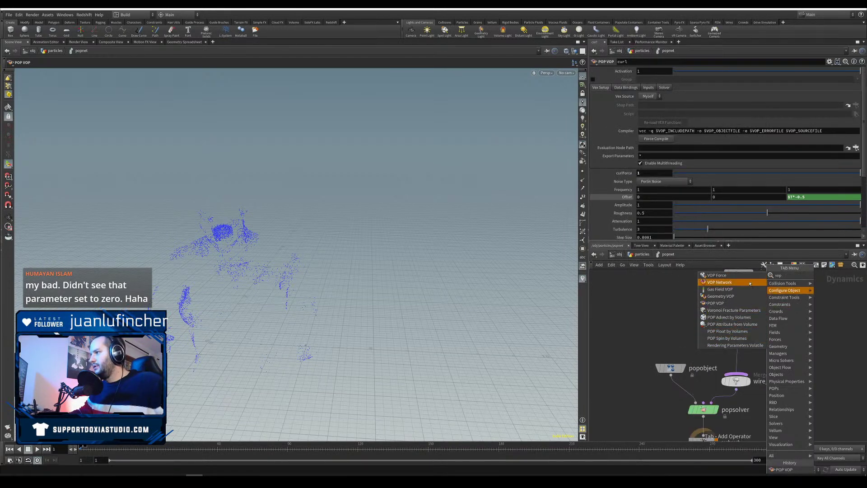
click(727, 303)
click(775, 336)
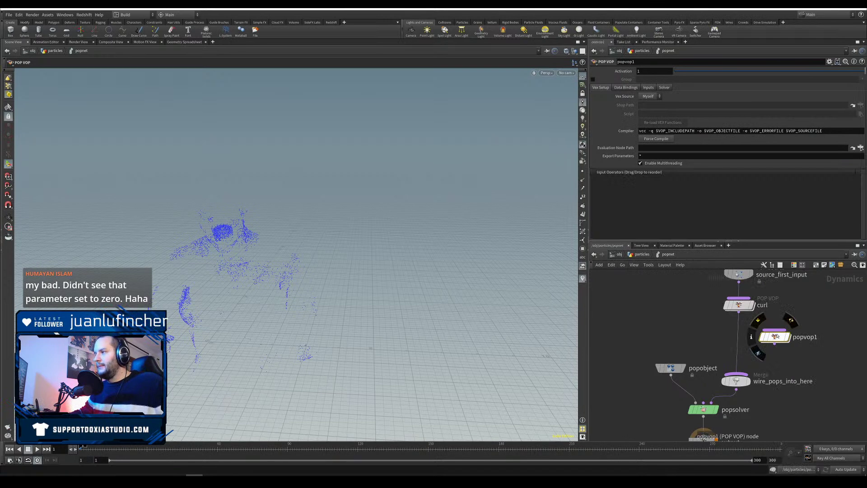
drag(777, 336, 602, 338)
click(771, 335)
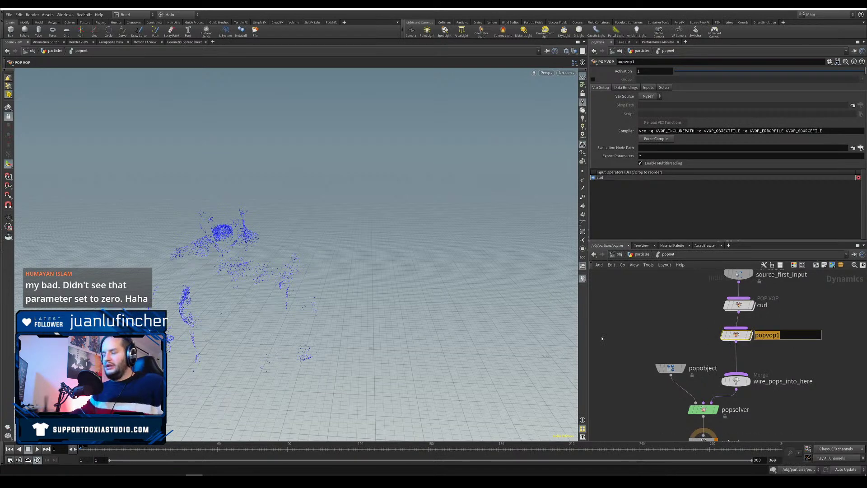
text(attraction)
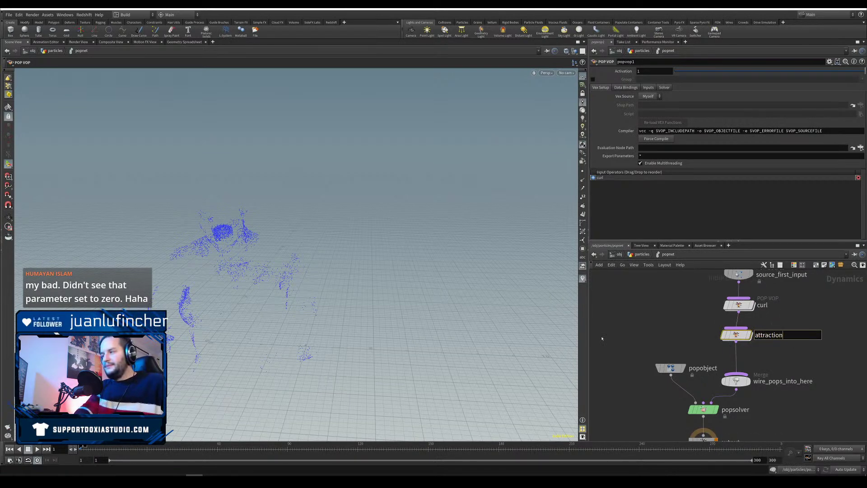
key(Return)
Step: Add a POP Attract node beside the attraction node and show its force settings
key(Tab)
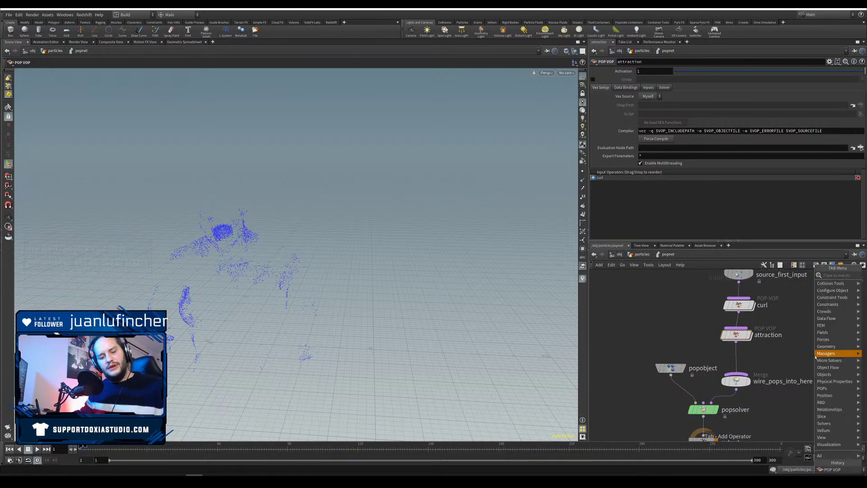
text(attr)
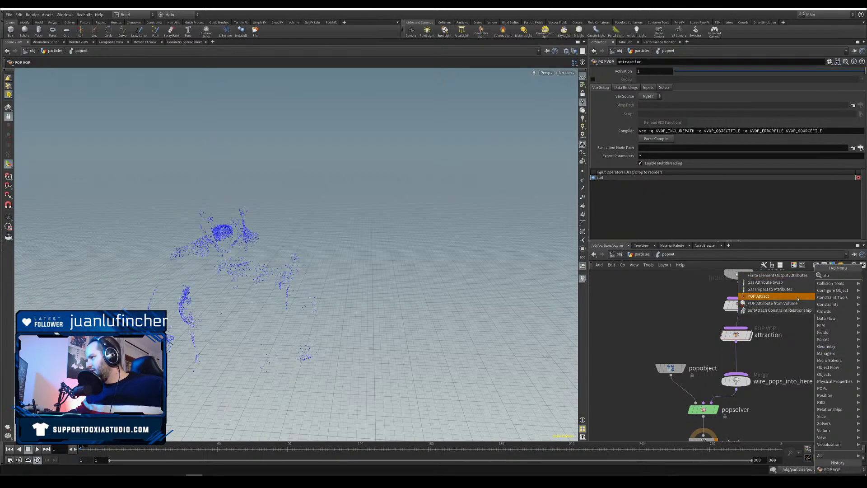
click(767, 296)
click(818, 359)
drag(821, 347, 808, 344)
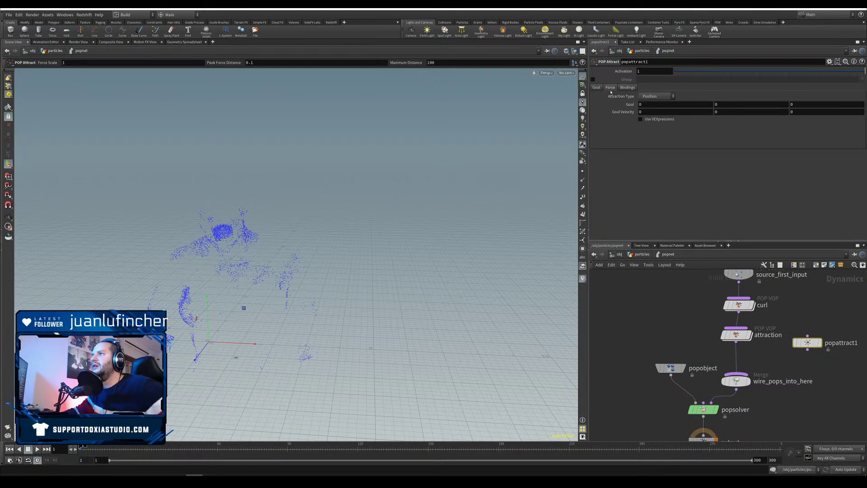
click(611, 88)
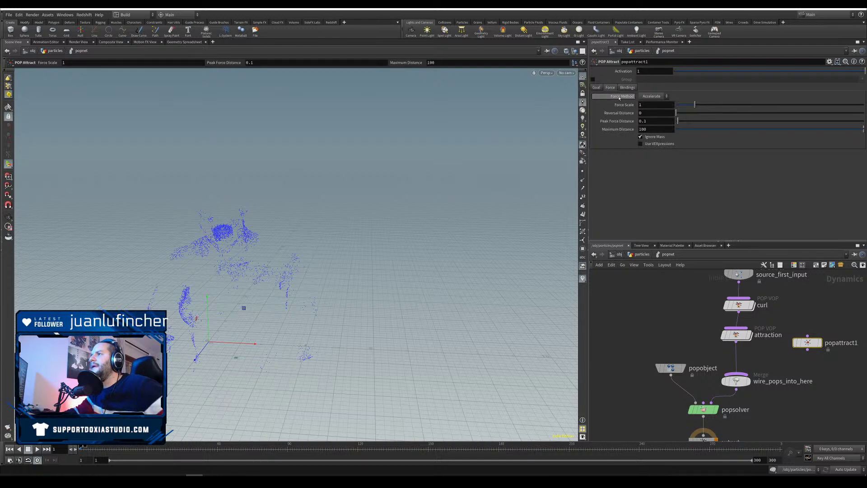
Step: Move attraction aside and bypass it, and wire popattract1 between curl and wire_pops_into_here instead
drag(735, 335, 684, 333)
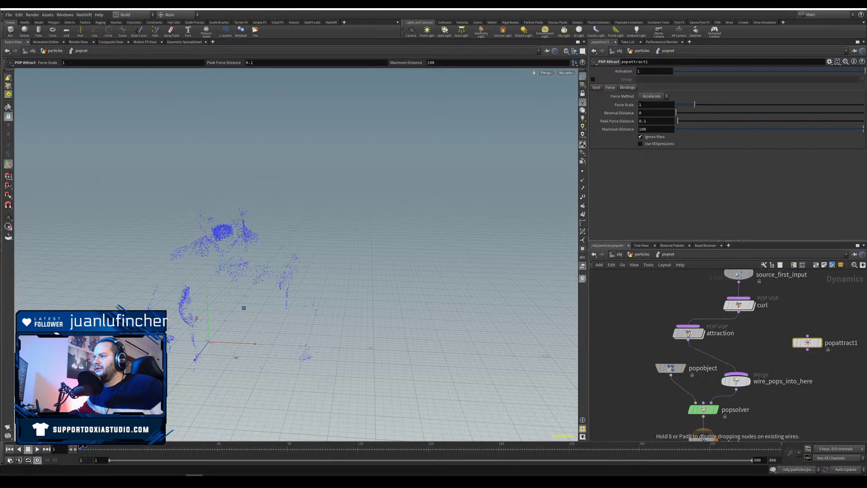
click(671, 333)
drag(796, 349, 772, 352)
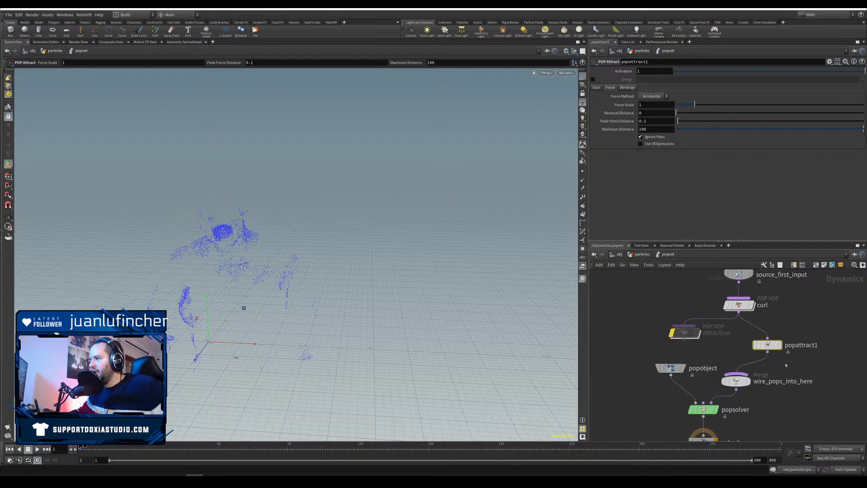
drag(768, 346, 755, 346)
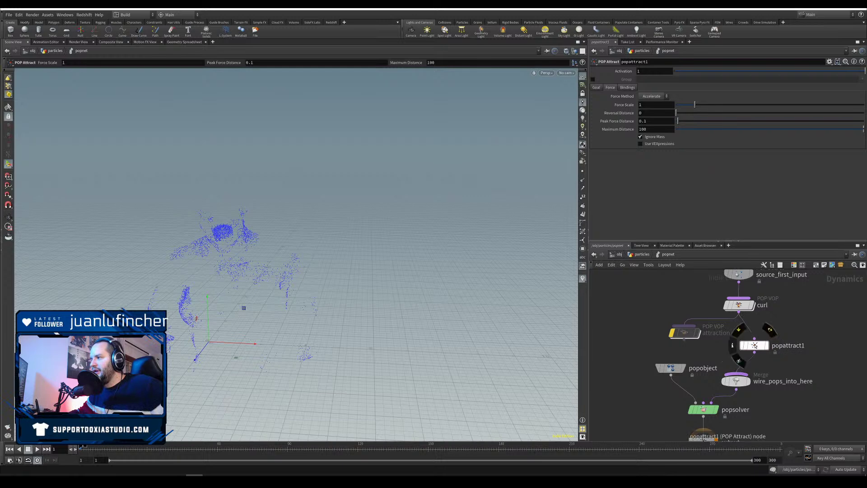
Step: Check popattract1's goal and force settings, and play the simulation to examine the attraction's effect on the particles
click(596, 88)
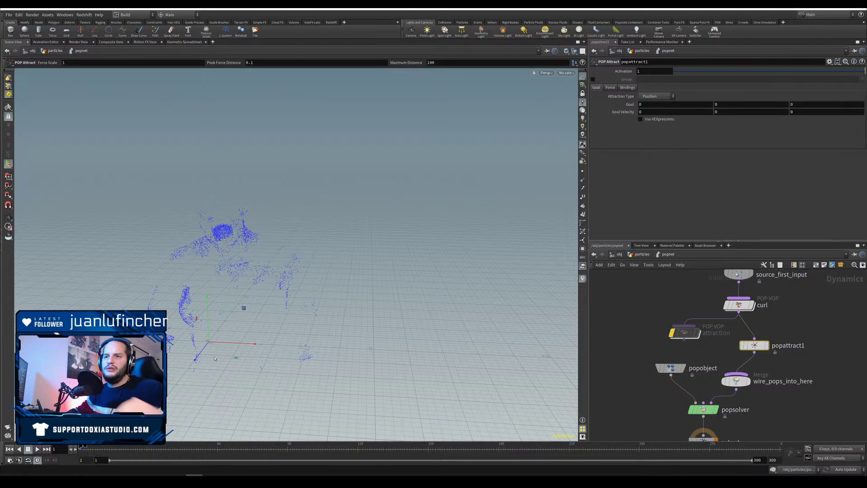
alt+drag(203, 352, 375, 357)
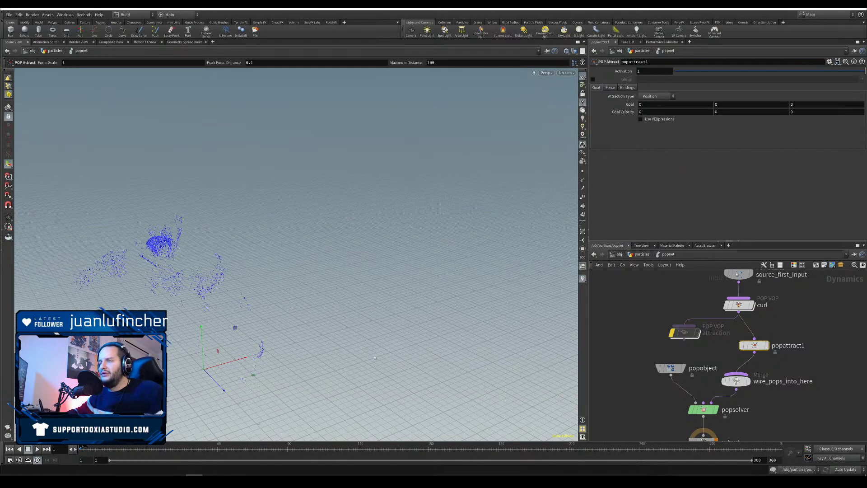
click(610, 87)
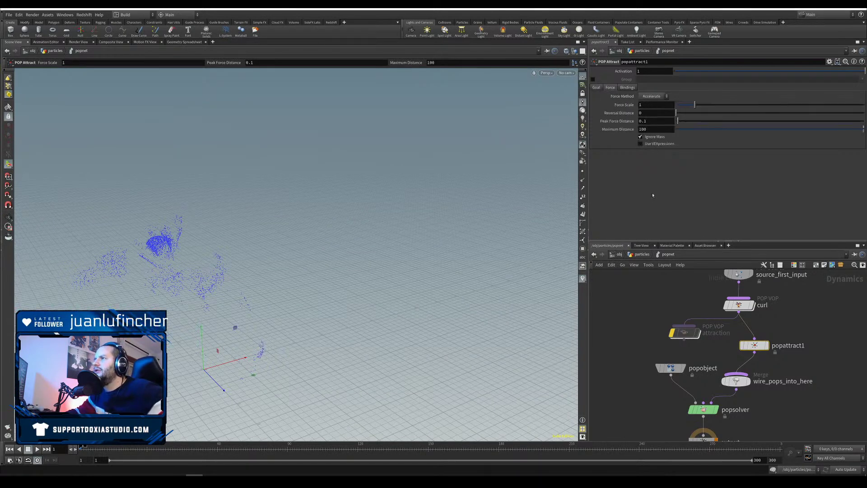
click(37, 448)
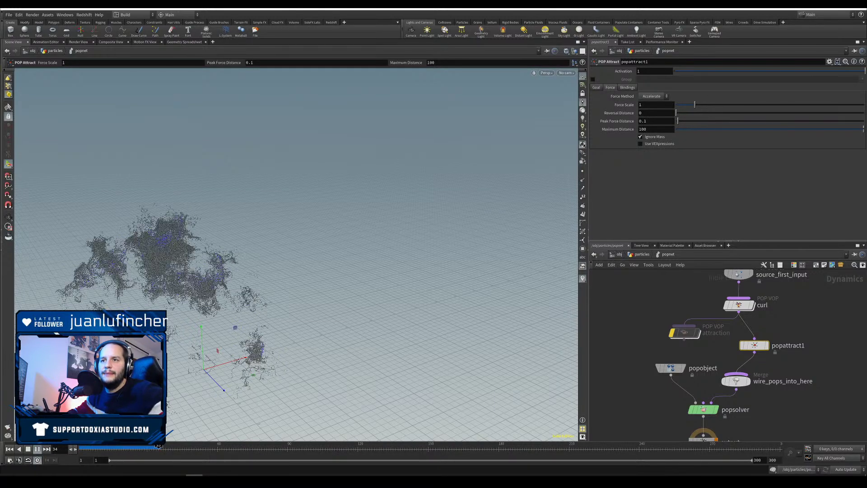
click(38, 448)
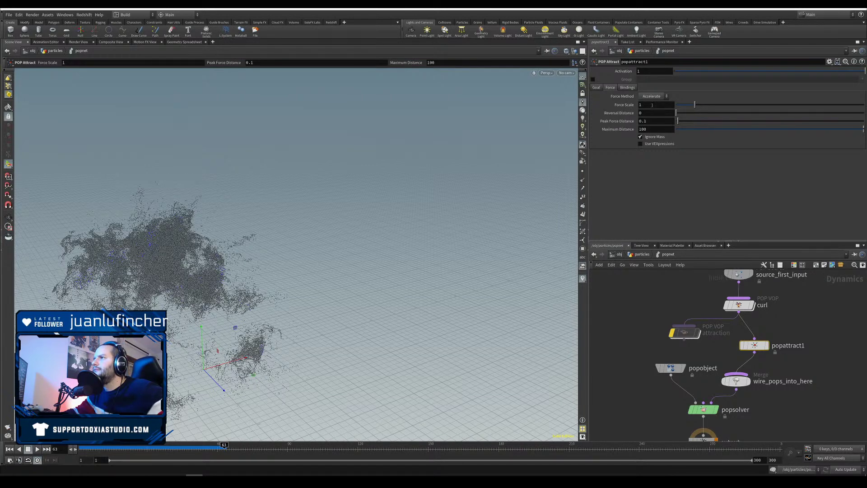
Step: Set popattract1's Force Scale to 20 and replay the simulation from the first frame
click(650, 104)
key(BackSpace)
text(20)
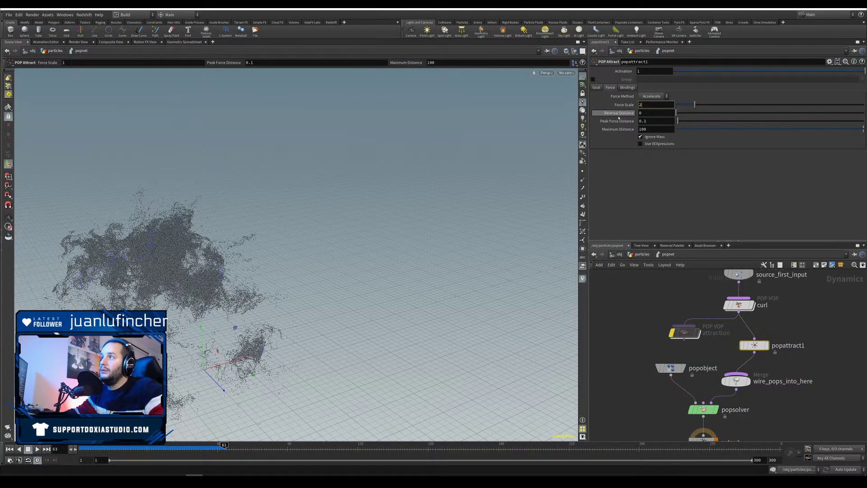
key(Return)
click(10, 449)
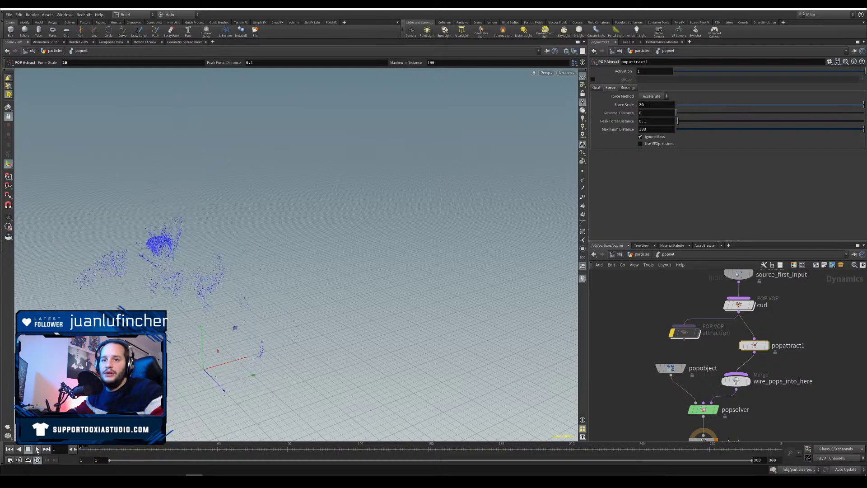
click(37, 449)
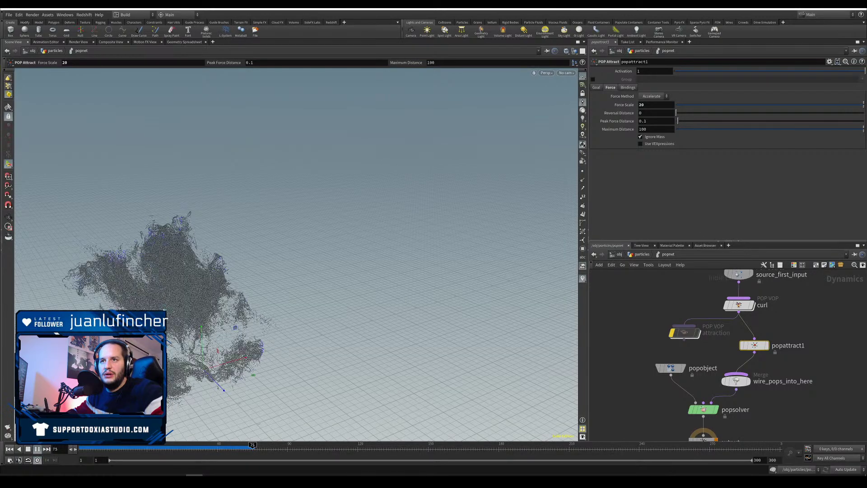
Step: Inspect the particles from several angles and frames, and review the curl node's curlForce and Amplitude settings
key(Escape)
alt+drag(193, 328, 334, 293)
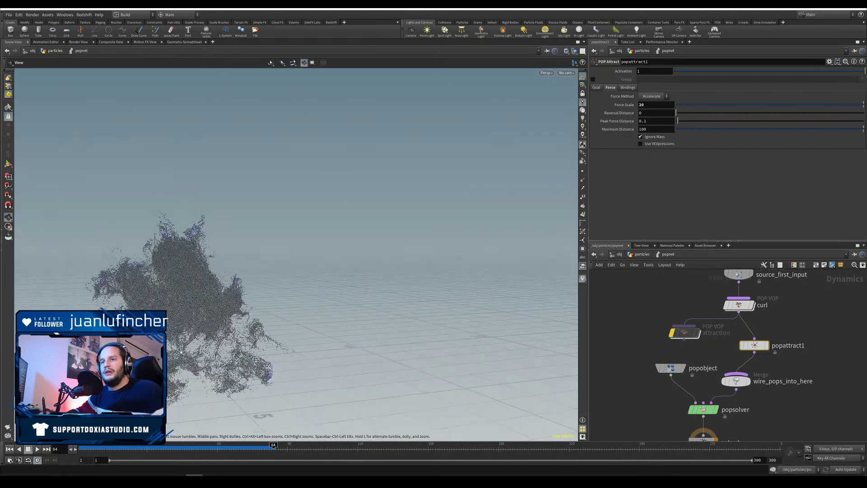
key(Return)
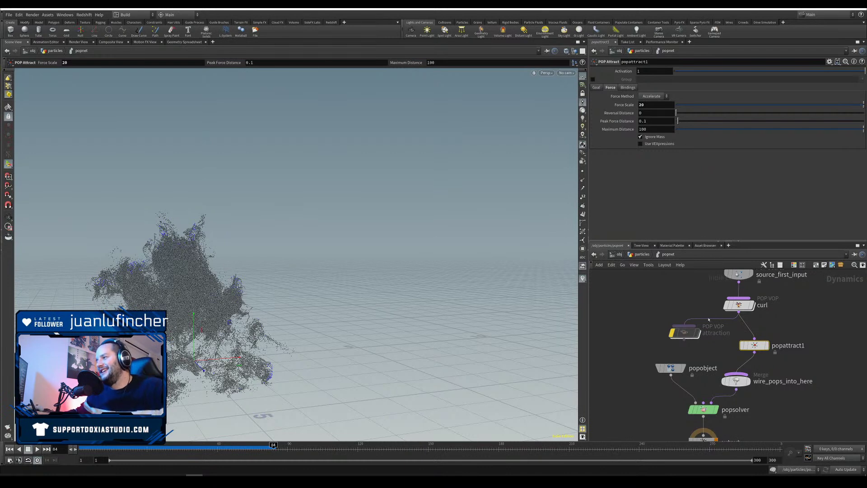
drag(739, 304, 746, 302)
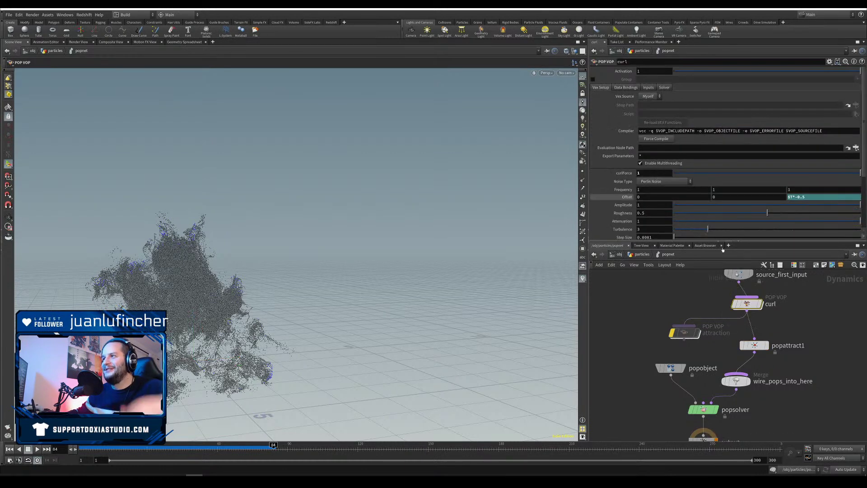
click(638, 173)
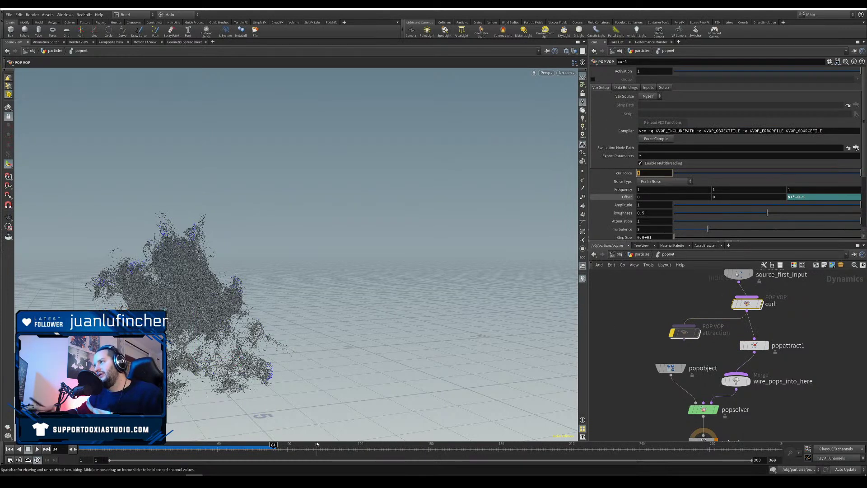
click(649, 204)
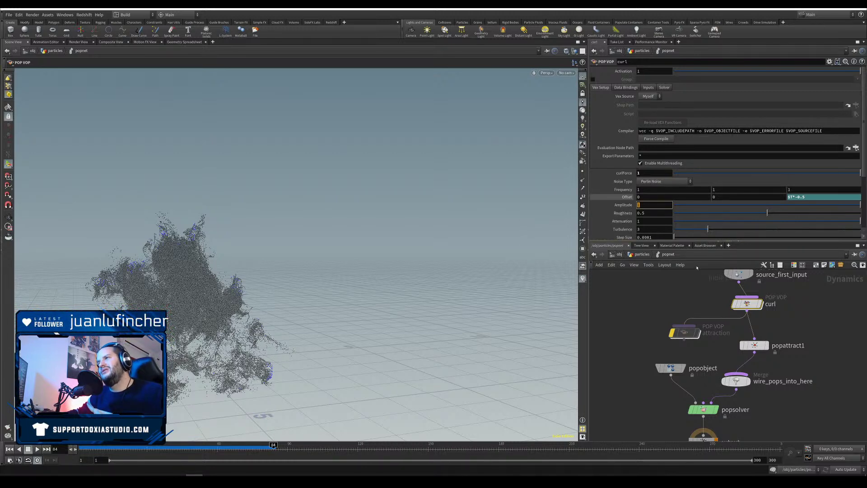
click(648, 173)
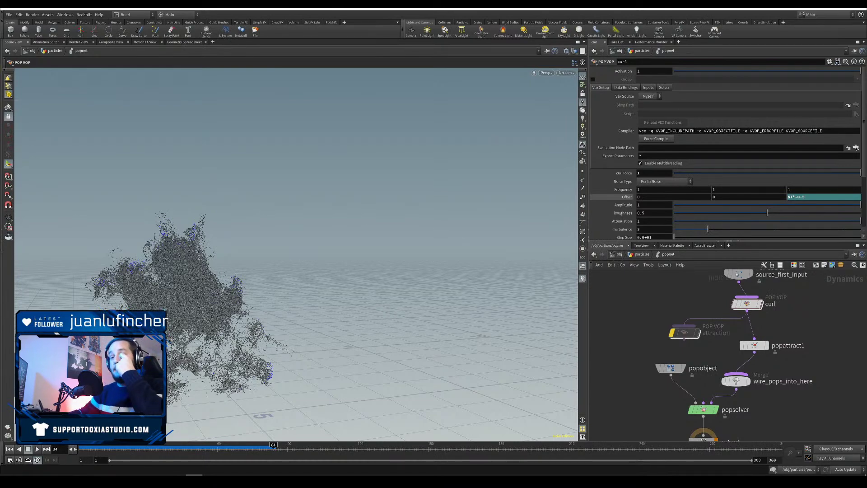
alt+drag(288, 343, 200, 398)
drag(168, 448, 254, 449)
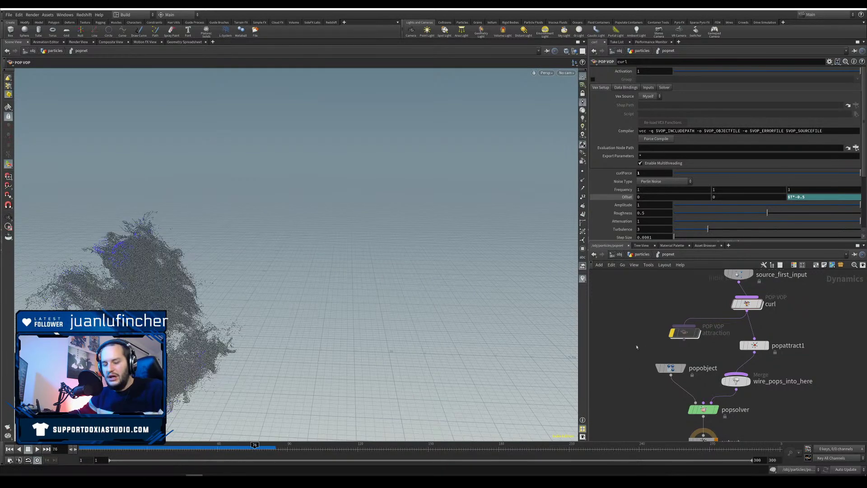
Step: Go up to the object level and turn on the display of Char alongside the particles
key(u)
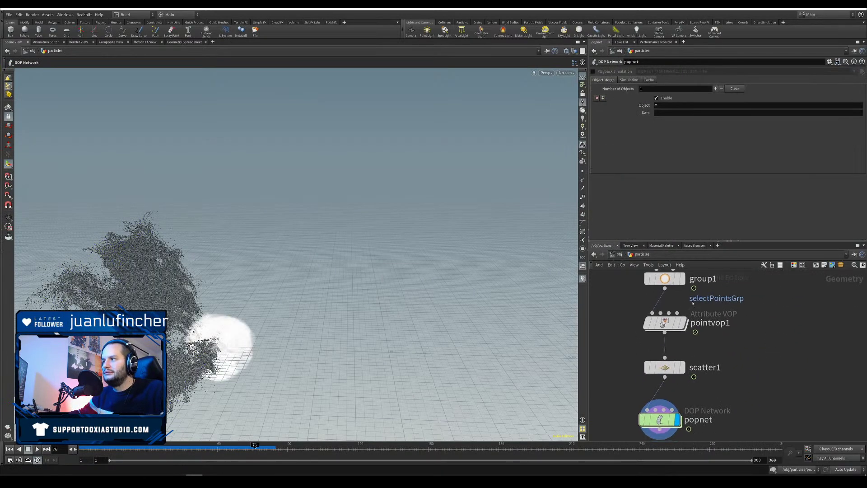
key(u)
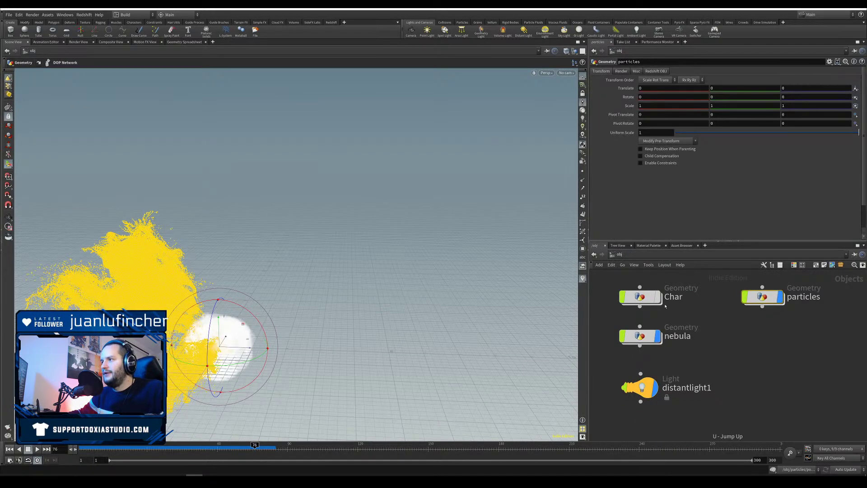
click(657, 296)
click(689, 313)
Step: Examine how the particles spread over the character's head, chest and arms from several angles and at different frames
alt+drag(393, 383, 296, 376)
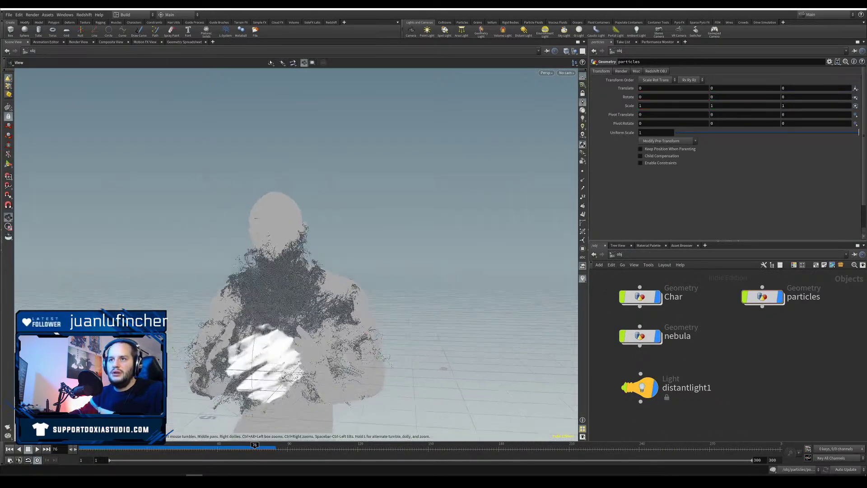
alt+right_drag(296, 376, 348, 305)
alt+drag(348, 306, 279, 311)
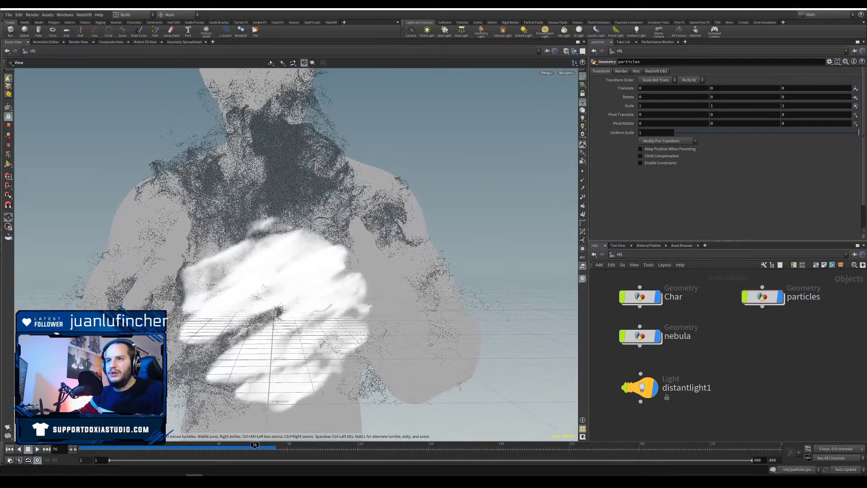
alt+right_drag(279, 319, 262, 336)
alt+drag(343, 288, 327, 304)
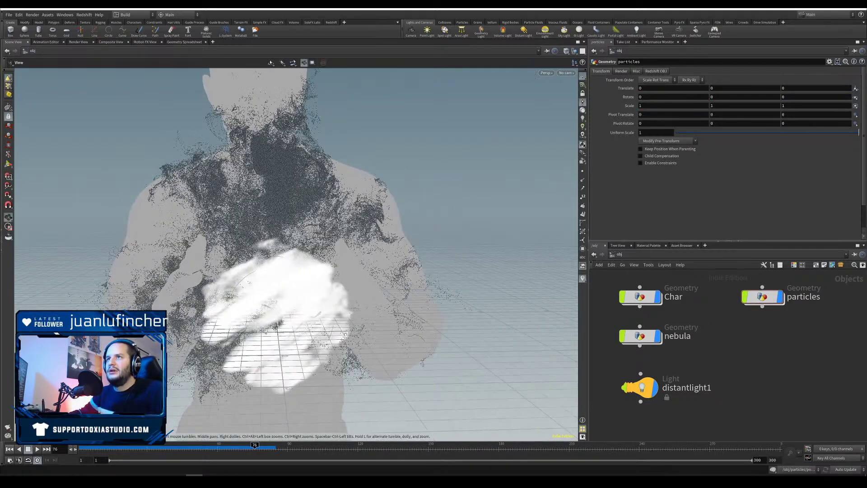
alt+right_drag(327, 304, 295, 329)
alt+middle_drag(295, 329, 271, 338)
alt+drag(345, 341, 358, 329)
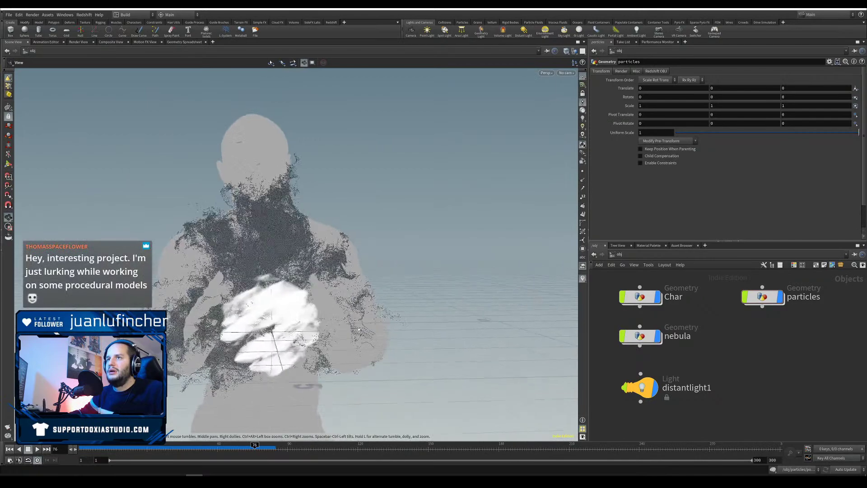
click(153, 446)
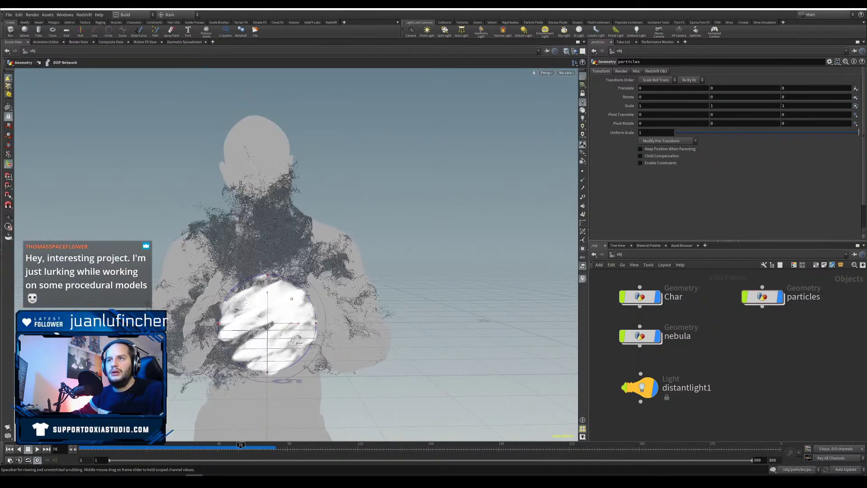
alt+drag(265, 375, 388, 398)
alt+drag(113, 252, 199, 208)
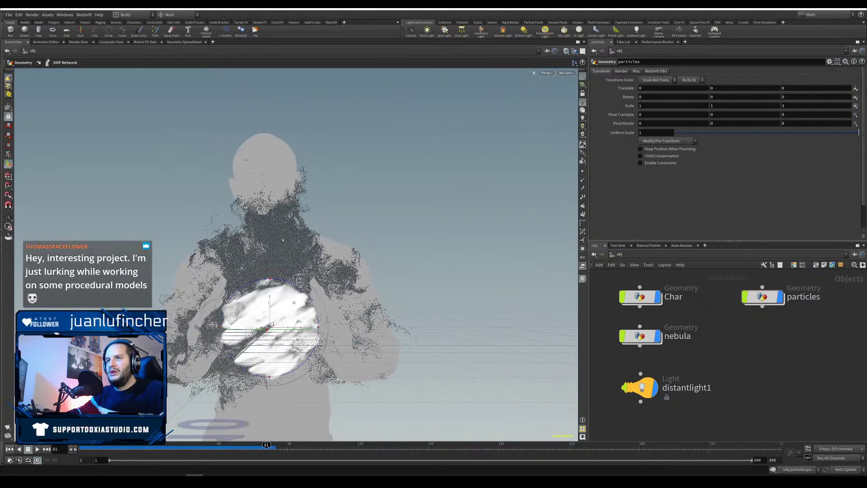
Step: Inside the particles network, reselect group1's base points so that the character's head and neck points are excluded
double_click(762, 296)
click(668, 378)
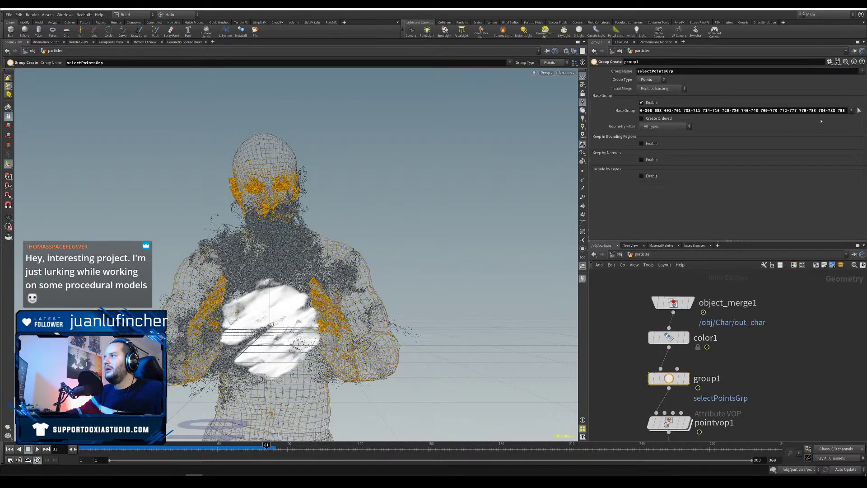
click(858, 111)
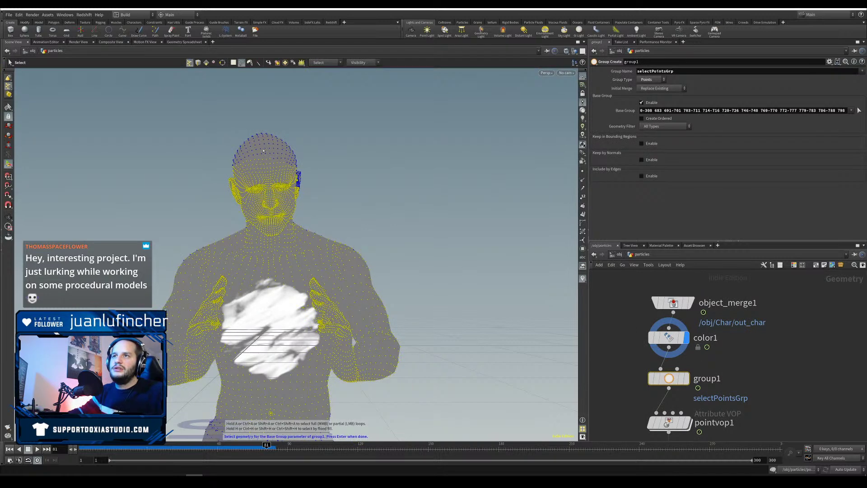
mouse_move(206, 117)
mouse_down()
mouse_move(238, 220)
mouse_move(268, 248)
mouse_move(311, 205)
mouse_move(318, 119)
mouse_up()
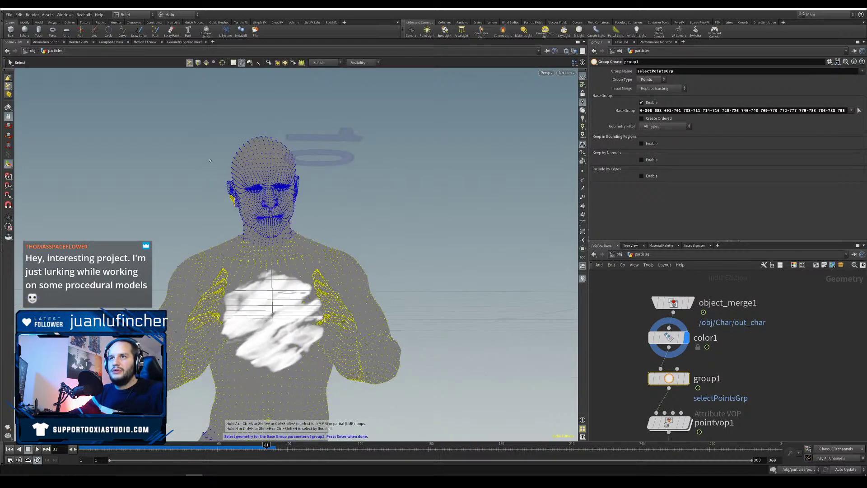
mouse_move(225, 217)
mouse_down()
mouse_move(237, 235)
mouse_move(309, 253)
mouse_move(343, 217)
mouse_up()
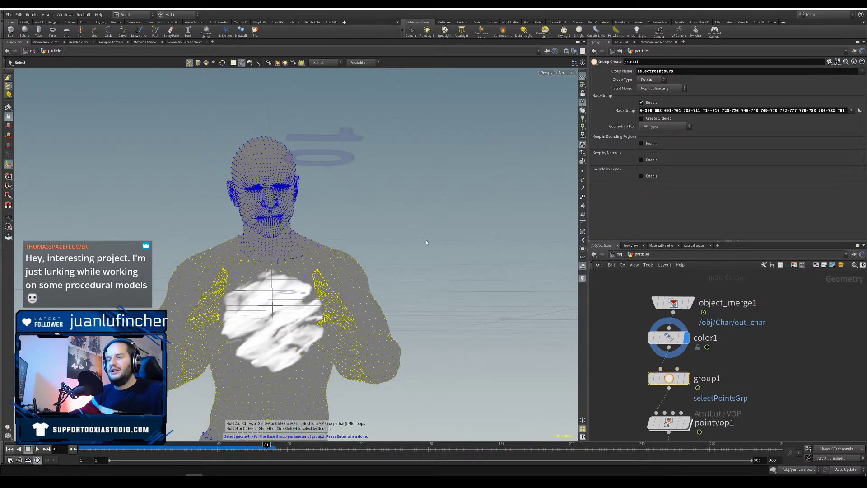
key(Return)
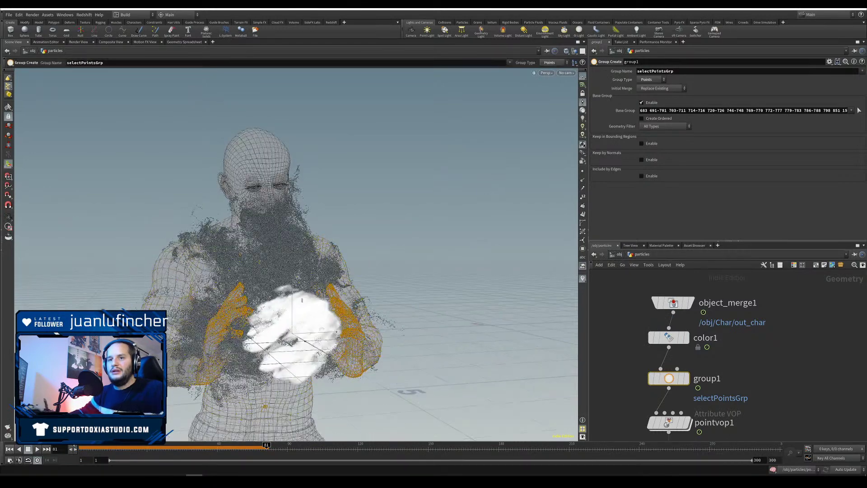
Step: Replay the simulation from the first frame and examine the particles around the character's chest, arms and hands
click(10, 449)
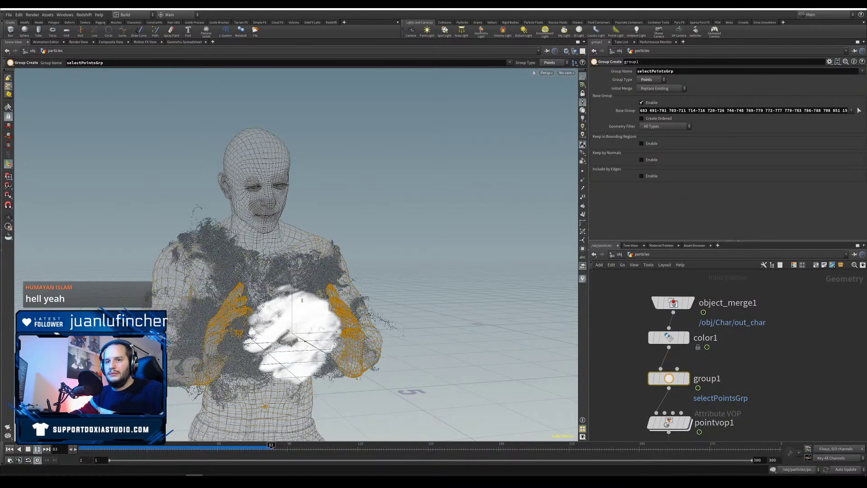
key(Escape)
drag(337, 331, 490, 336)
alt+right_drag(490, 336, 356, 338)
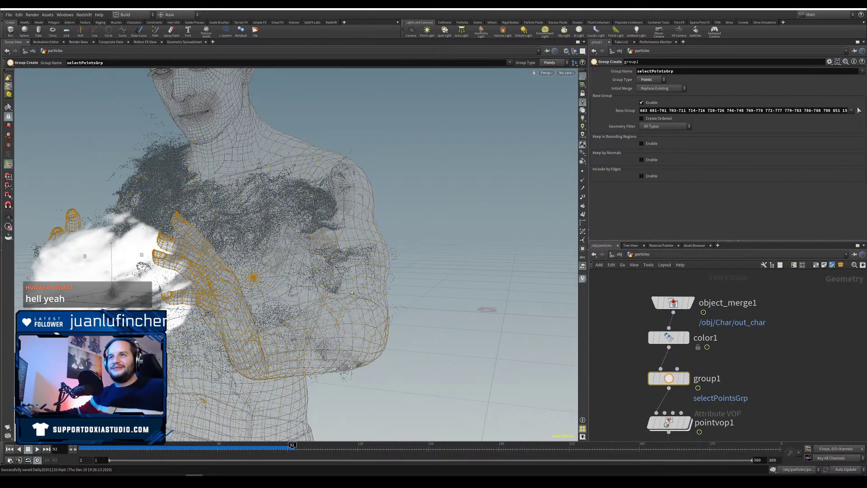
key(Escape)
drag(235, 241, 273, 267)
mouse_move(328, 306)
mouse_down()
mouse_move(250, 309)
mouse_move(343, 307)
mouse_up()
mouse_move(298, 253)
mouse_down()
mouse_move(364, 203)
mouse_move(455, 207)
mouse_move(437, 230)
mouse_move(349, 222)
mouse_move(339, 225)
mouse_move(352, 225)
mouse_move(347, 240)
mouse_up()
Step: Display pointvop1 and set its noise Frequency to 2, 2, 2
click(670, 422)
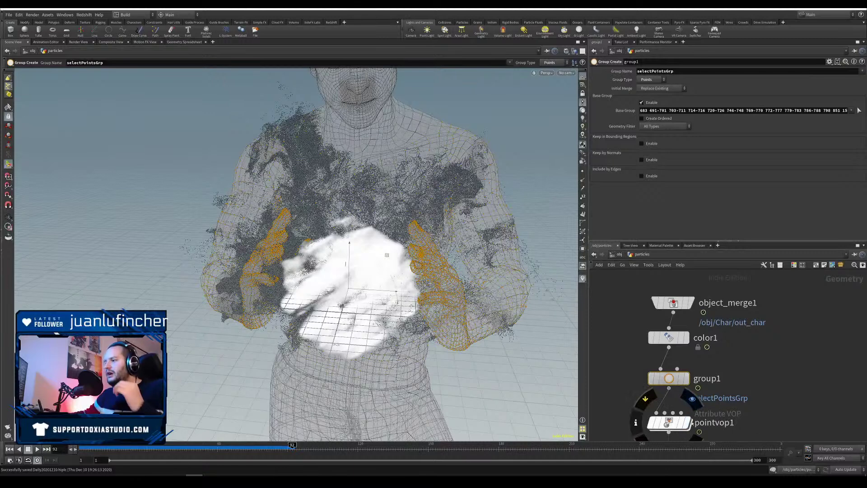
click(686, 422)
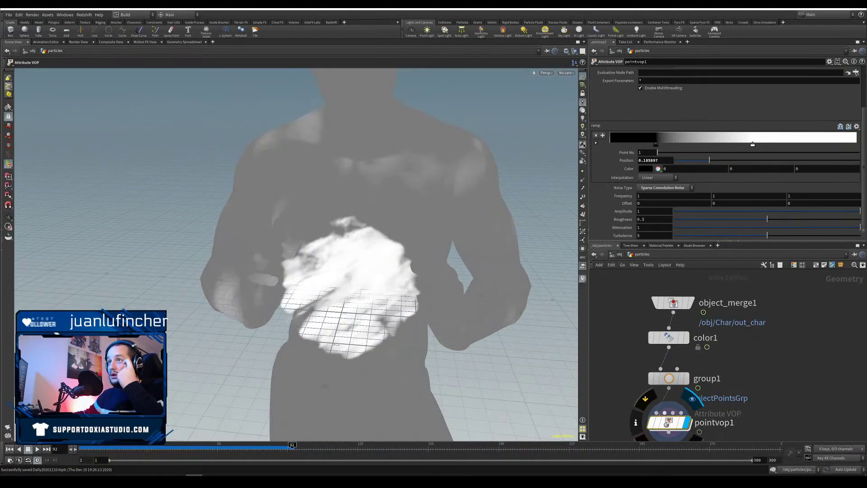
double_click(641, 196)
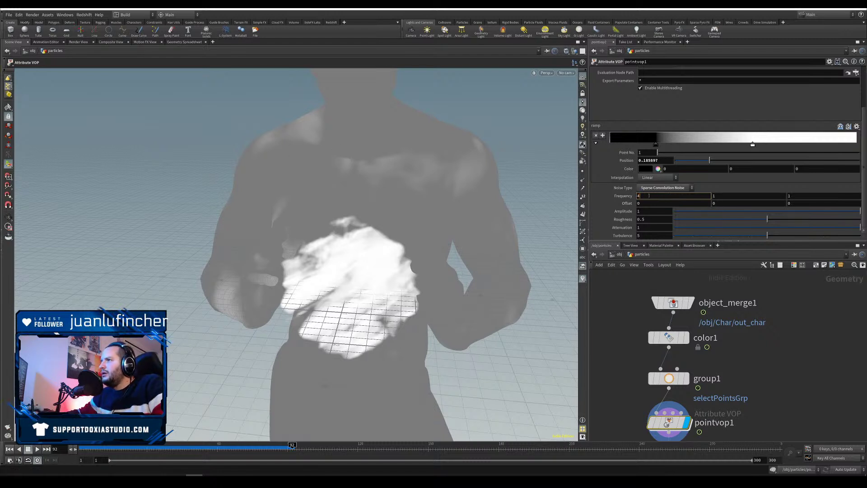
key(Tab)
text(2)
key(Tab)
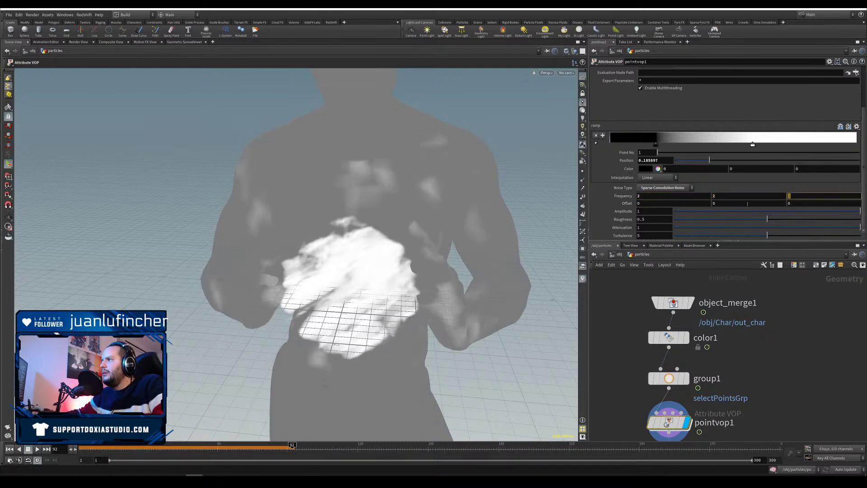
text(2)
key(Return)
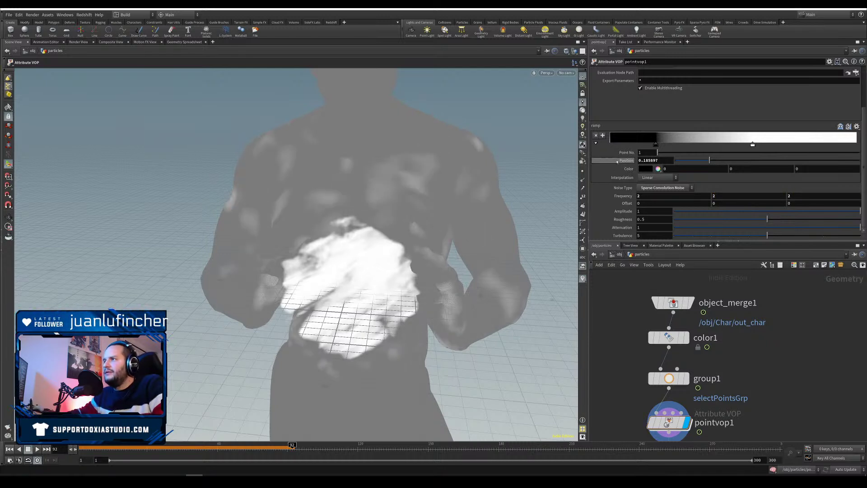
Step: Try a noise Amplitude of 4 on pointvop1 and undo it
double_click(646, 211)
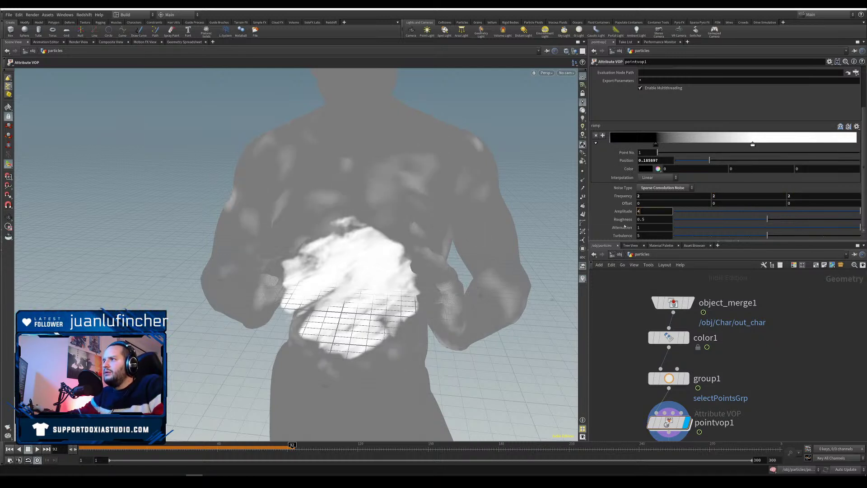
text(4)
key(Return)
key(ctrl+z)
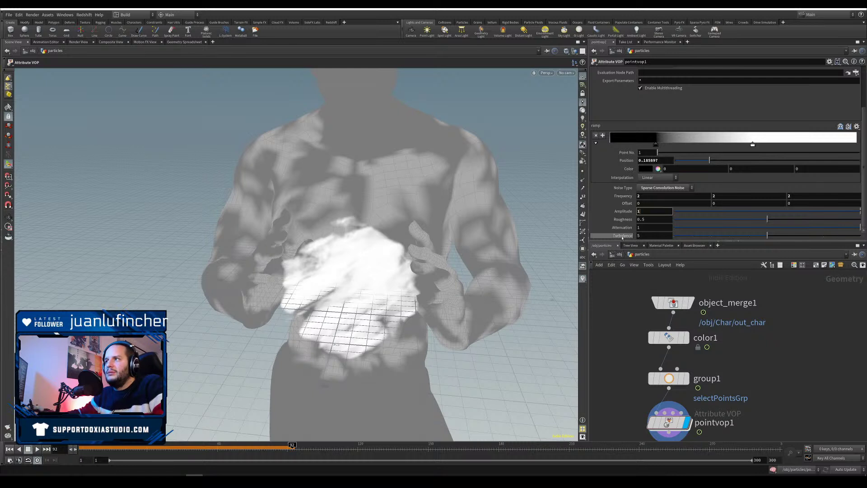
Step: Tighten pointvop1's ramp by moving the white point to about 0.74 and the black point to about 0.37
drag(752, 144, 793, 145)
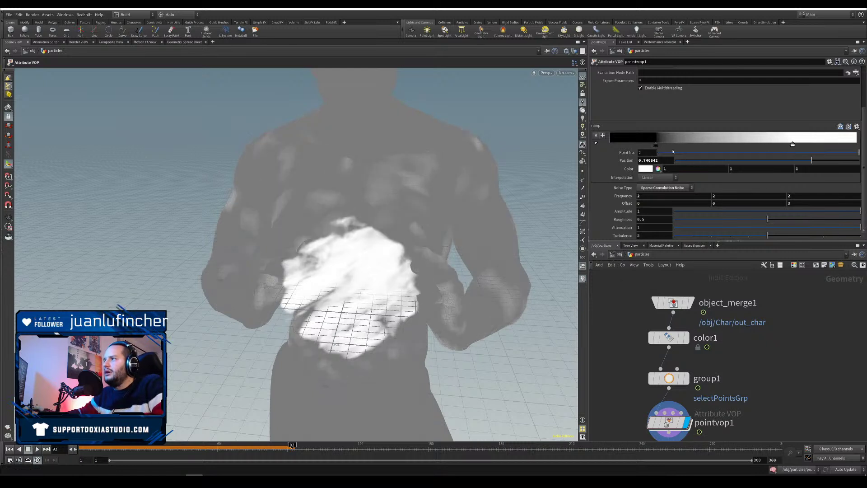
drag(655, 145, 701, 145)
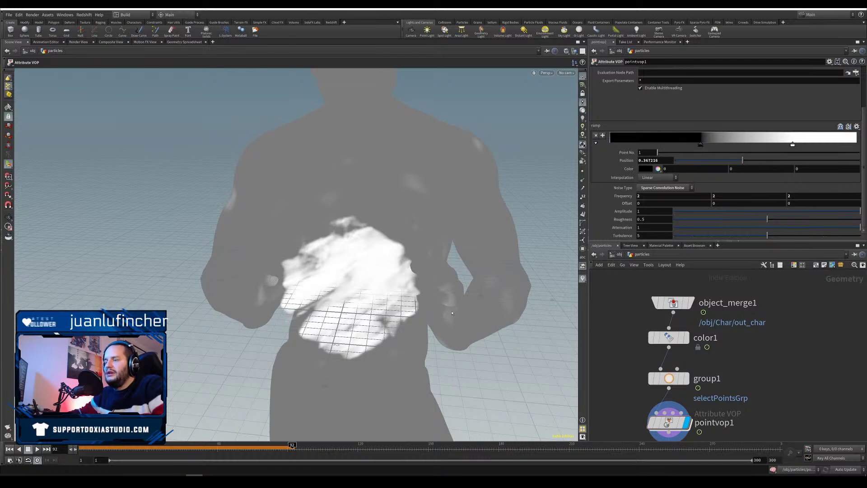
mouse_move(443, 316)
alt+mouse_down()
mouse_move(307, 311)
mouse_move(461, 306)
mouse_move(447, 308)
alt+mouse_up()
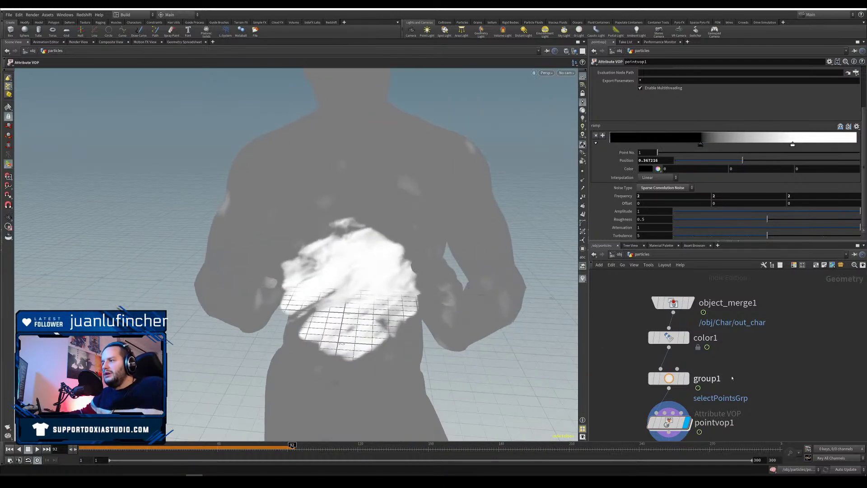
Step: Display the scatter1 points on the character and show the node's Force Total Count setting
middle_drag(812, 418, 822, 311)
click(695, 360)
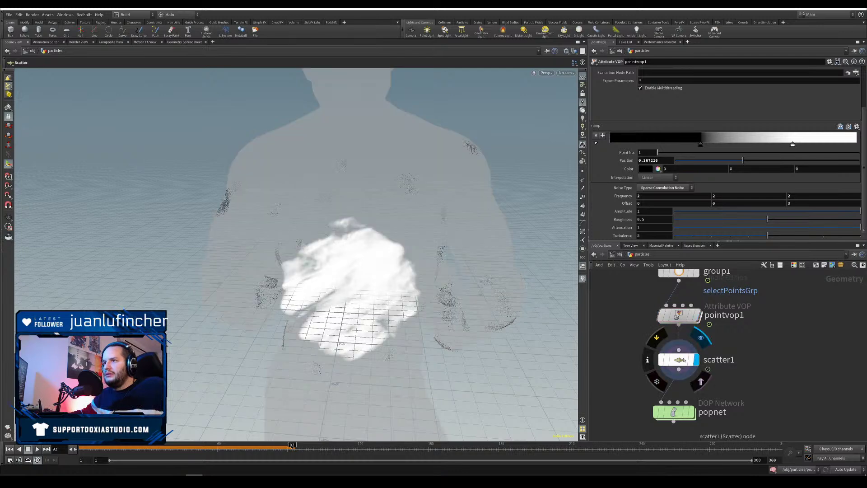
click(679, 359)
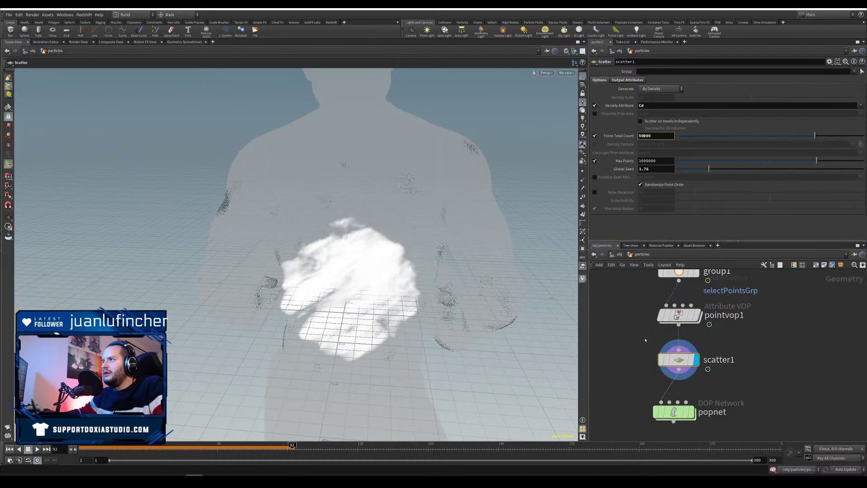
Step: Set popnet's Cache Memory to 15000 MB and save the scene
click(673, 412)
click(648, 80)
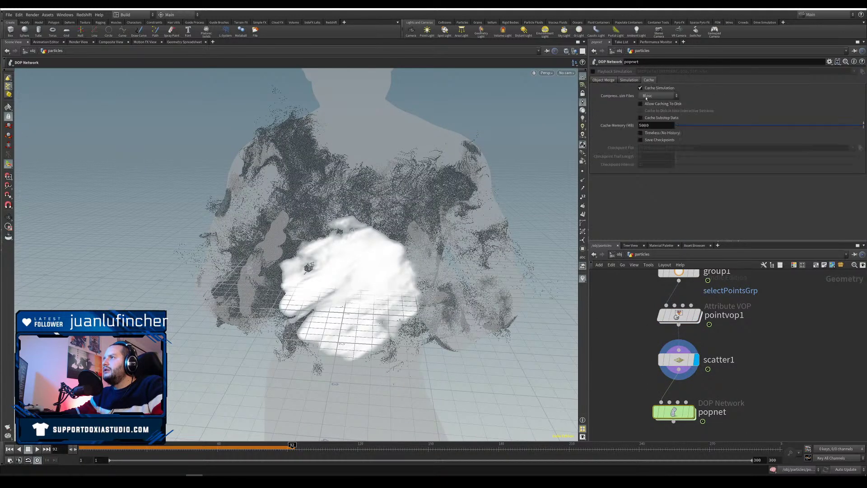
click(640, 126)
text(1)
key(Return)
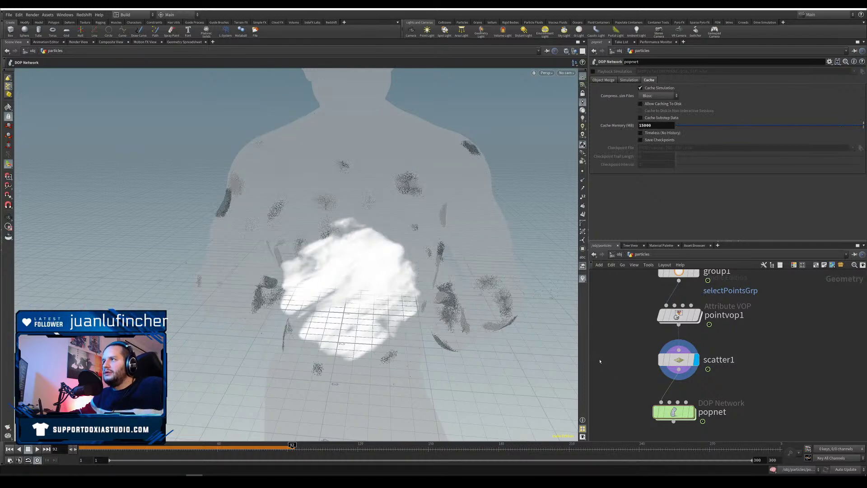
key(ctrl+s)
Step: Display popnet, save the scene, and play the simulation from the first frame to about frame 27
click(691, 412)
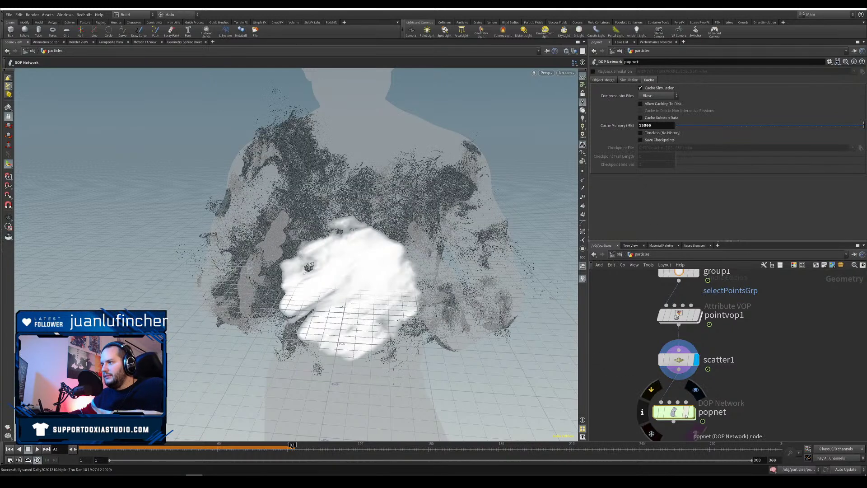
click(9, 449)
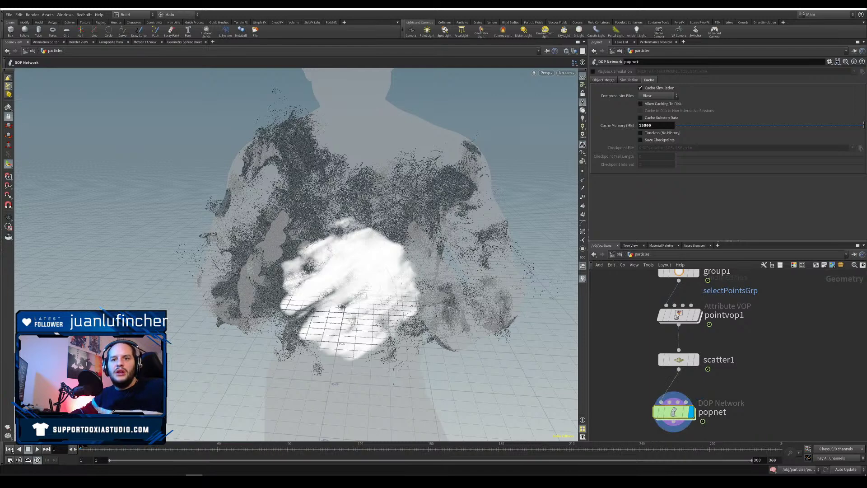
key(ctrl+s)
click(37, 449)
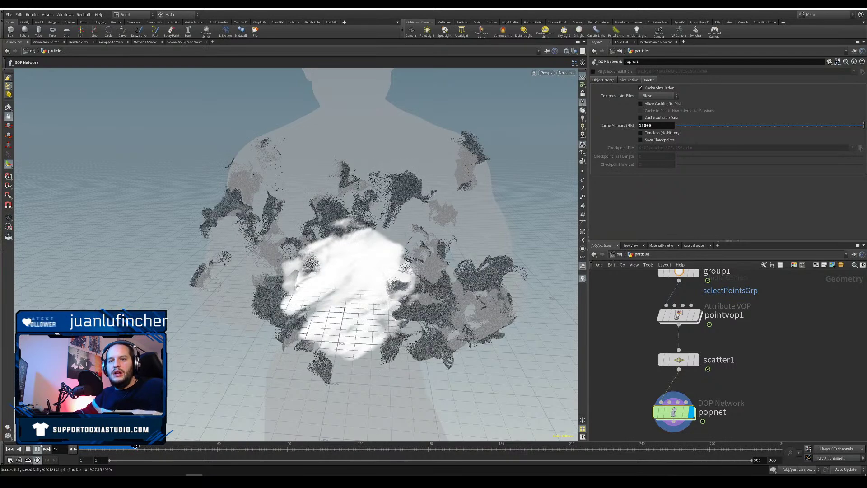
key(Escape)
Step: Reduce the particles' Point Size in the viewport's geometry display options
key(d)
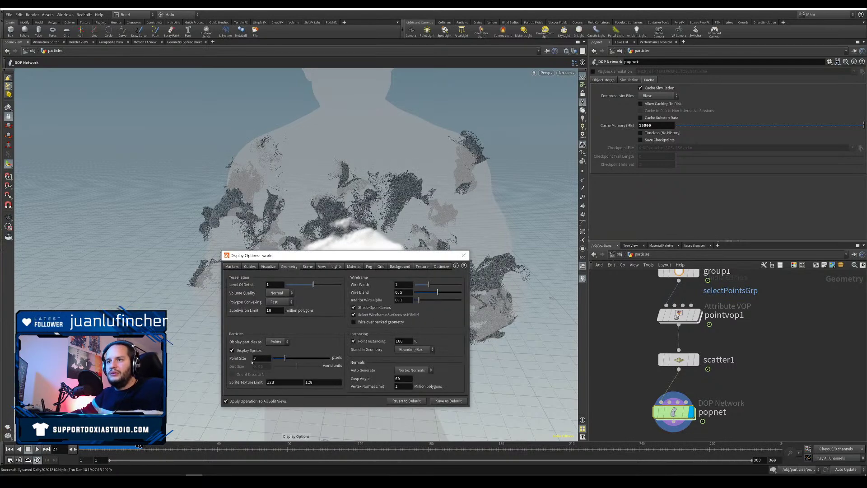
drag(343, 258, 394, 254)
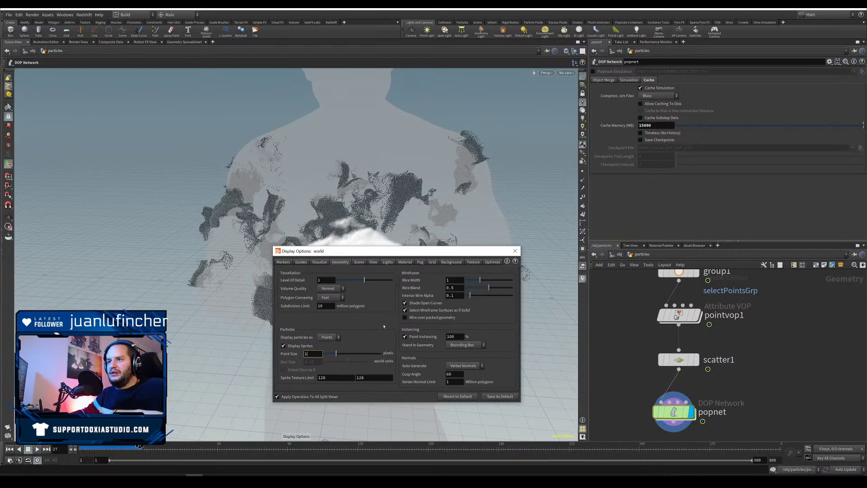
key(Return)
click(518, 251)
alt+drag(361, 312, 406, 316)
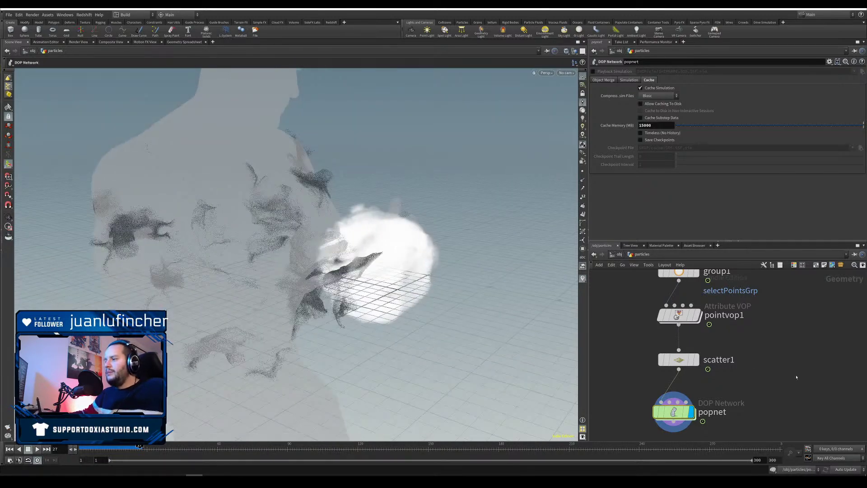
Step: Add a Point Wrangle below popnet, connected to its output, and display it
middle_drag(714, 379, 721, 304)
key(Tab)
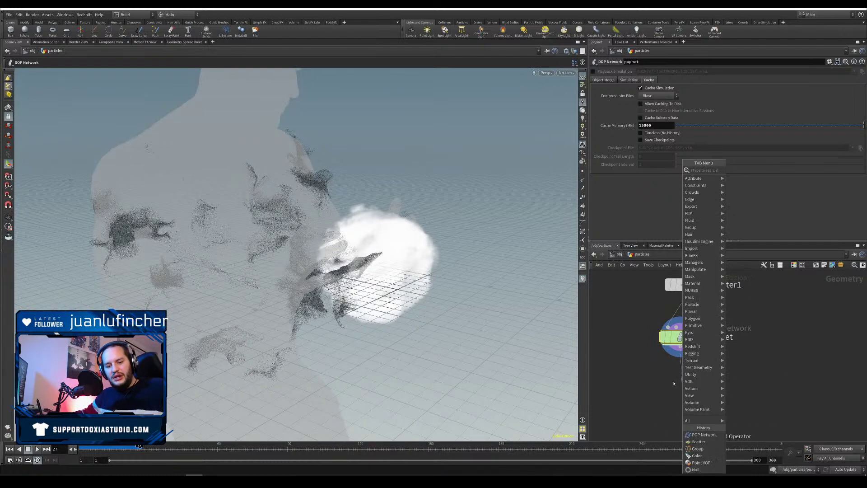
text(wrang)
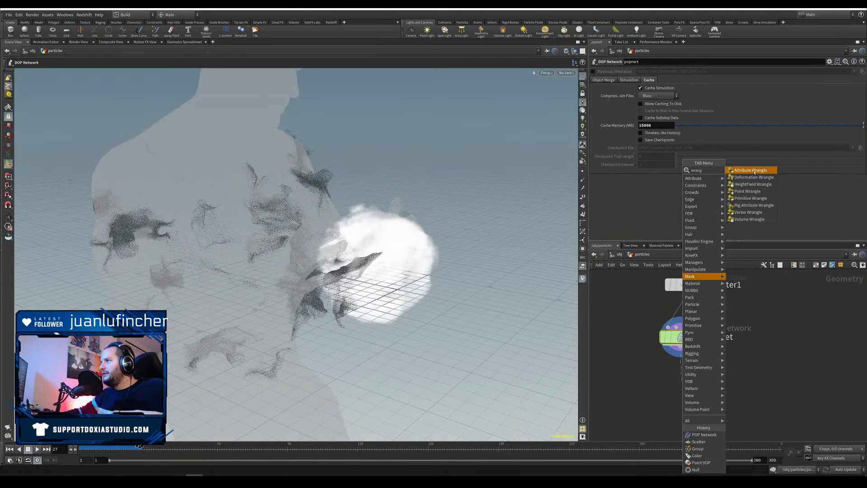
key(Down)
key(Down)
key(Return)
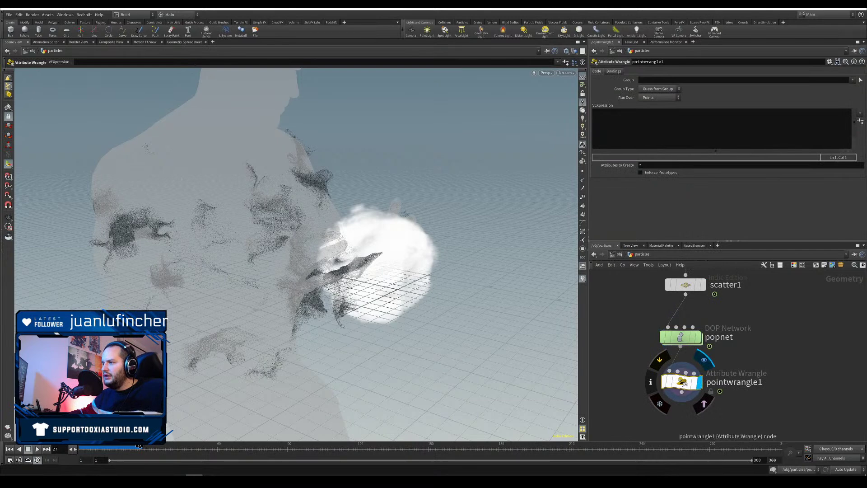
click(700, 381)
click(644, 120)
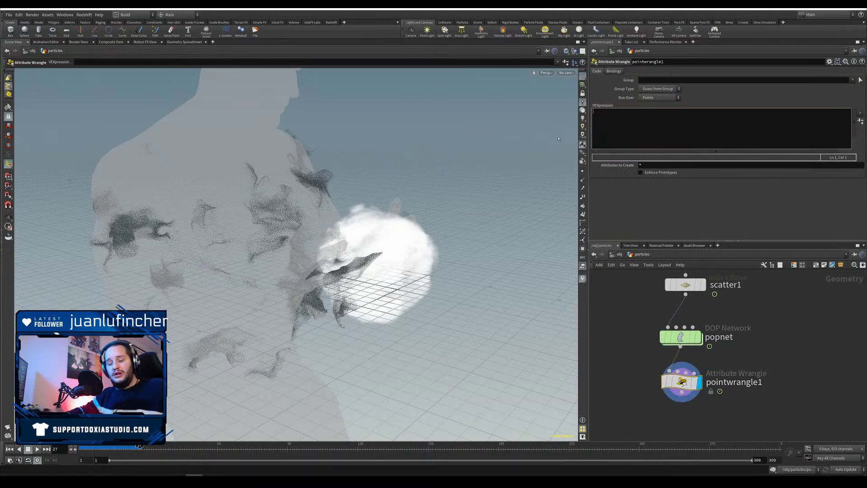
text(f@)
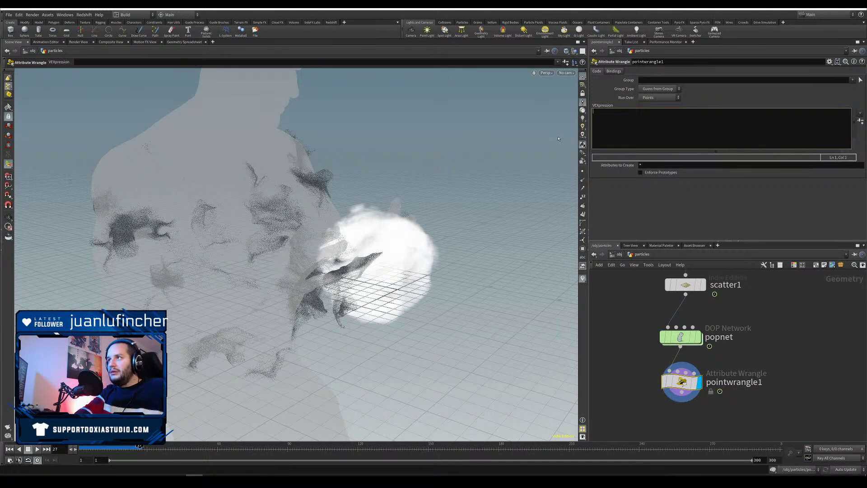
text(Alpha)
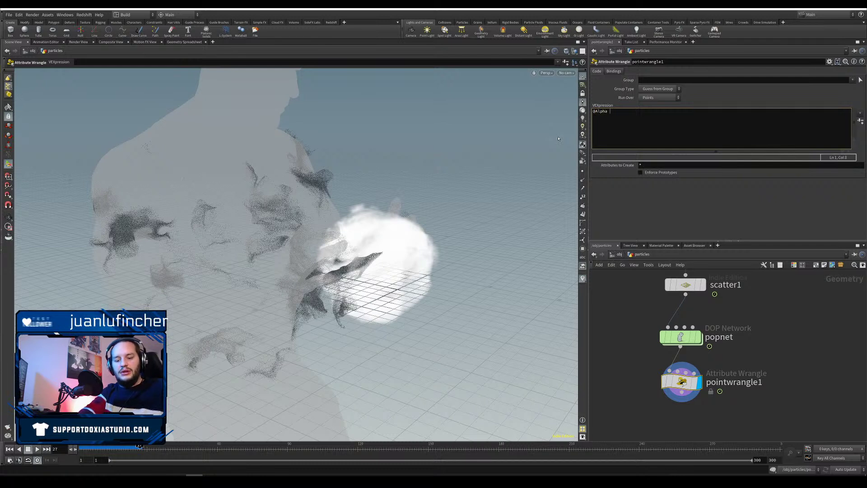
text( ))
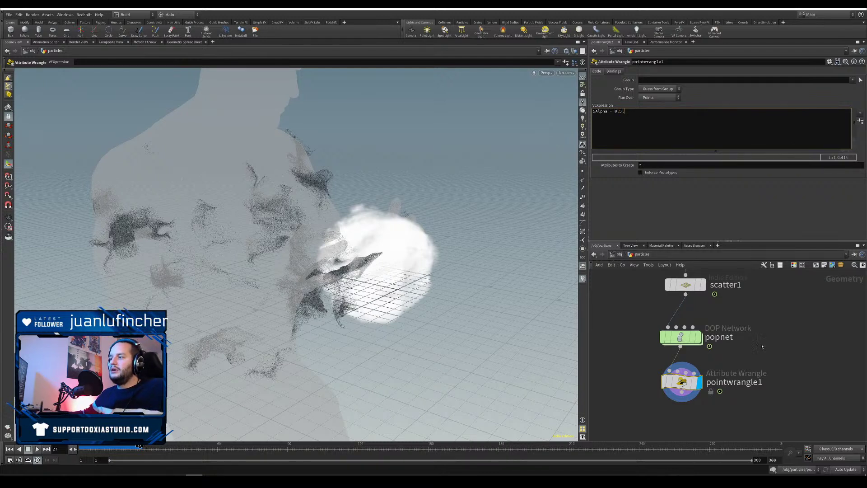
click(713, 223)
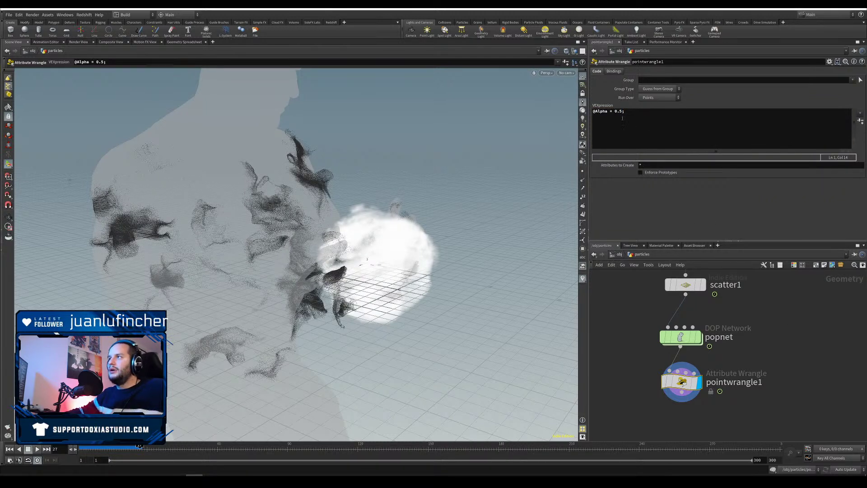
Step: Lower the alpha in pointwrangle1's expression to 0.1 and inspect the particles from the front
drag(623, 111, 620, 112)
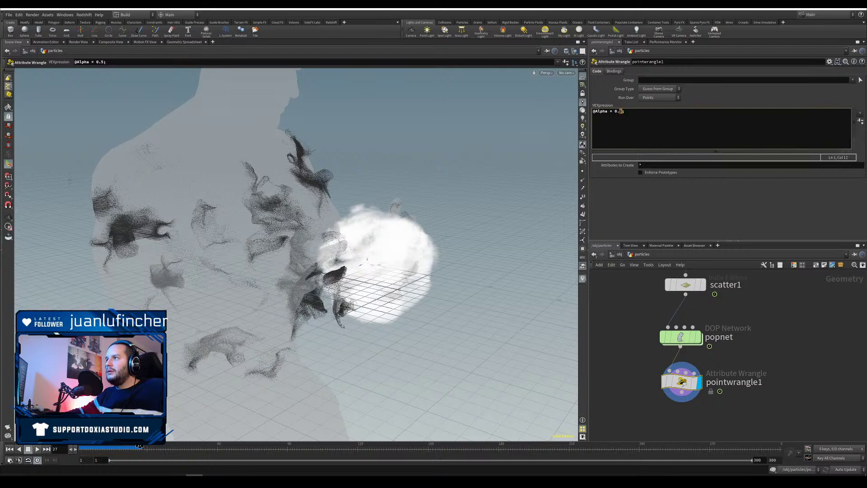
text(1)
click(627, 200)
mouse_move(384, 273)
alt+mouse_down()
mouse_move(298, 258)
mouse_move(379, 270)
alt+mouse_up()
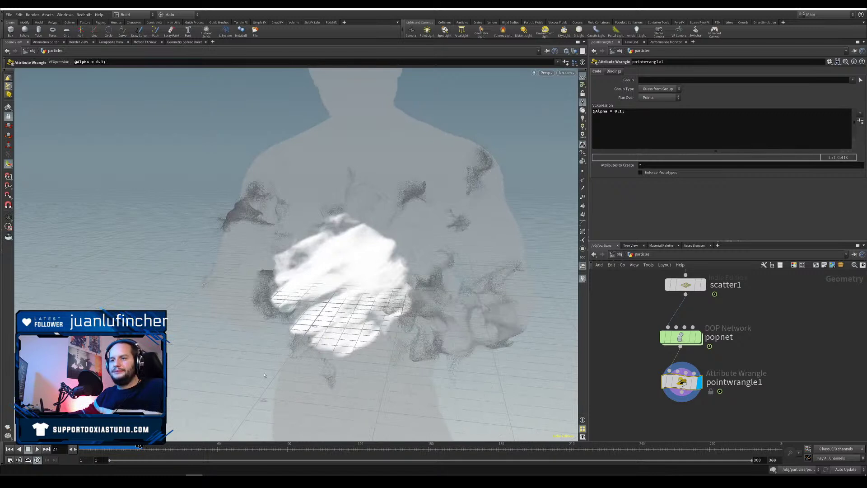
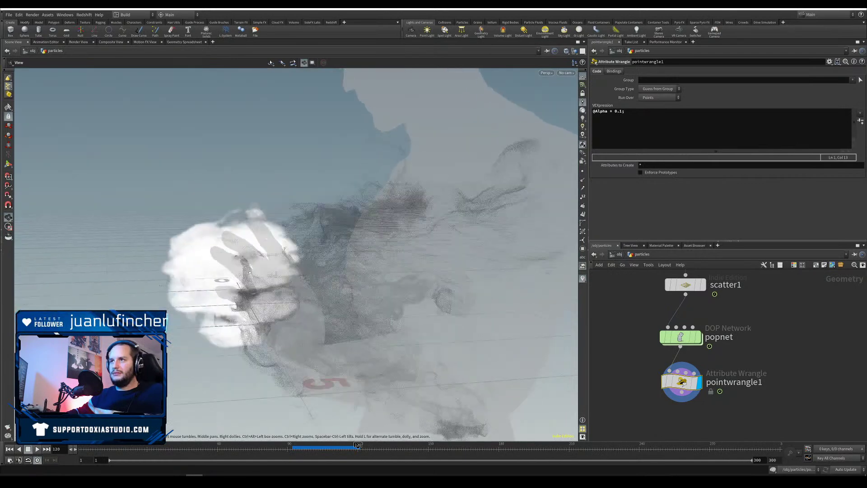
Step: Display pointvop1 and move the white point of its ramp to about 0.56
scroll(336, 305, down, 4)
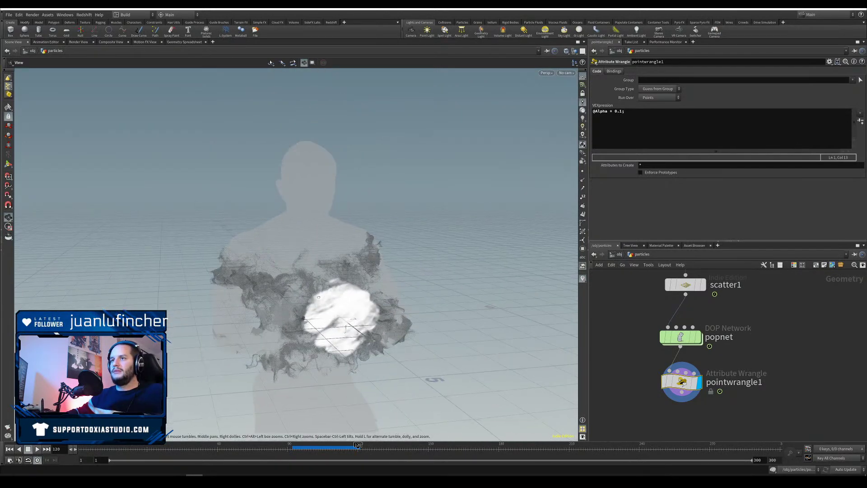
key(Return)
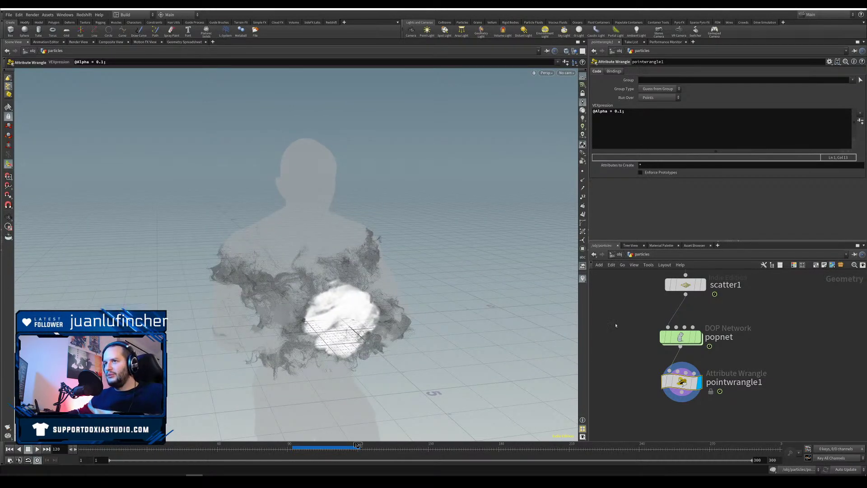
middle_drag(615, 325, 594, 358)
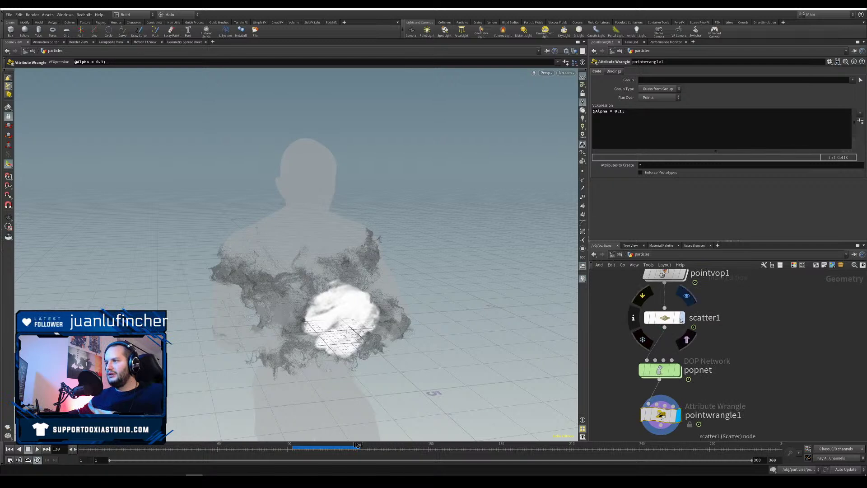
click(681, 320)
middle_drag(699, 279, 664, 319)
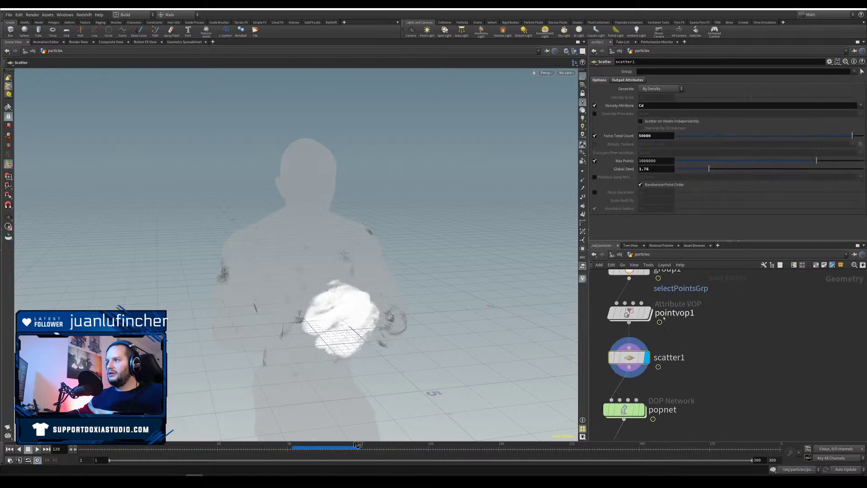
click(648, 312)
click(629, 312)
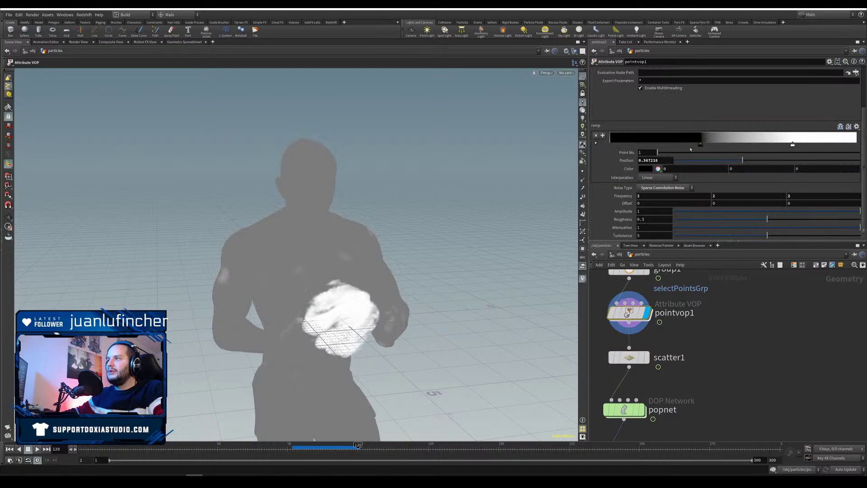
drag(797, 143, 753, 144)
Step: Set pointvop1's noise Amplitude to 1.5
click(641, 211)
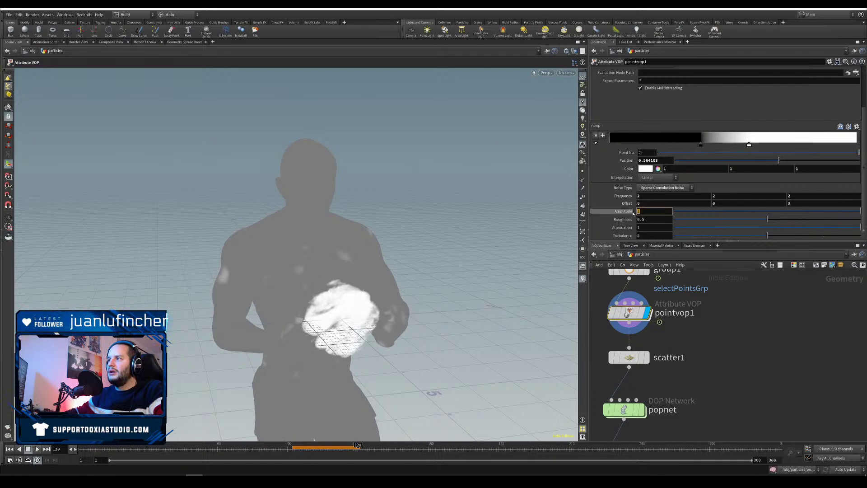
text(1.6)
key(Return)
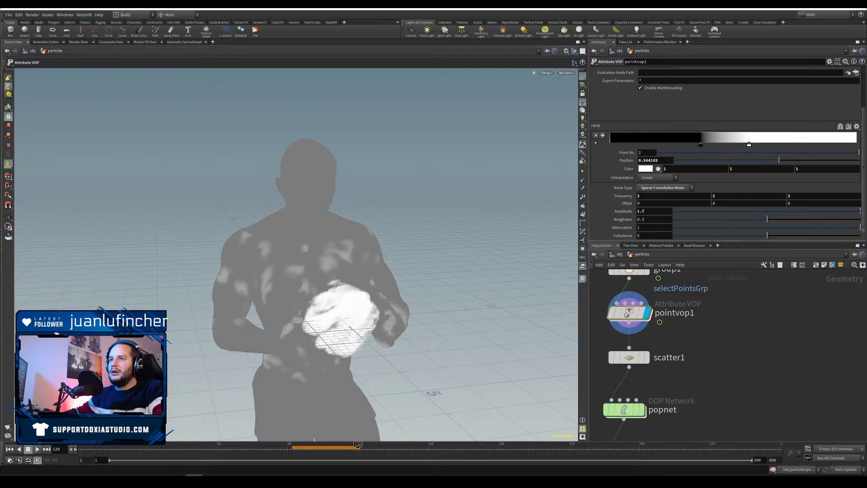
Step: Reselect the base group points of group1, adding the points around the figure's neck and shoulder to selectPointsGrp
middle_drag(622, 340, 613, 367)
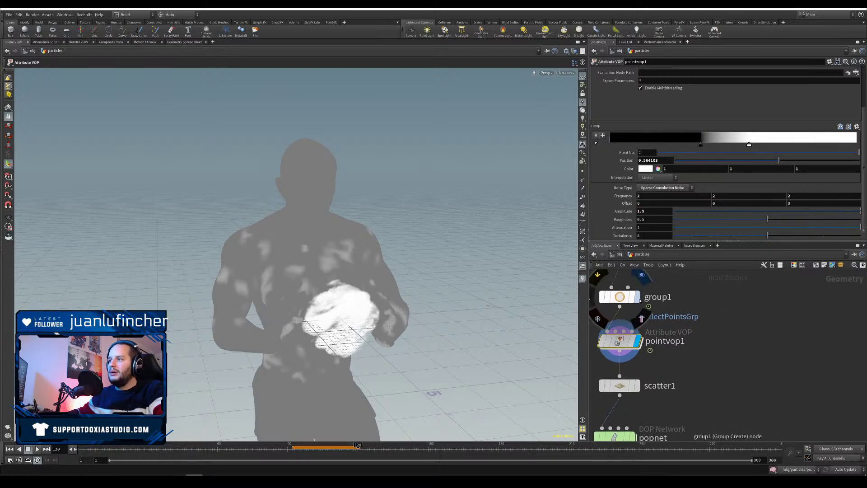
click(636, 297)
click(621, 298)
middle_drag(667, 312, 656, 325)
click(858, 110)
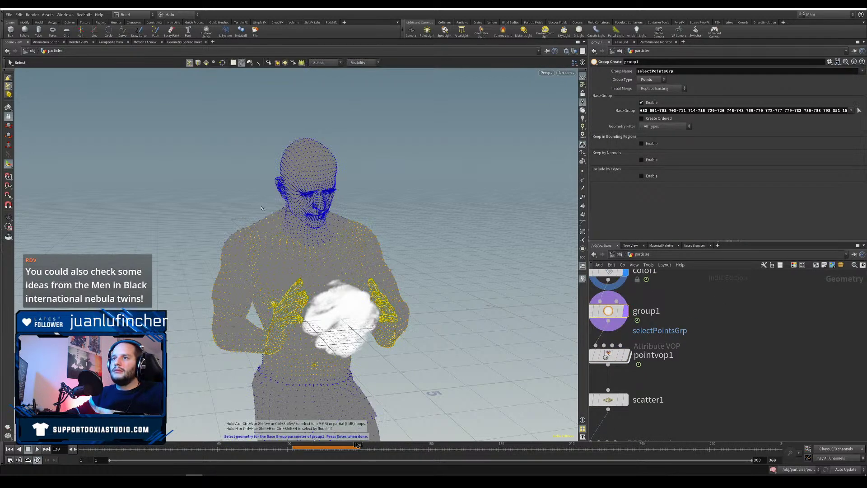
alt+drag(338, 216, 324, 209)
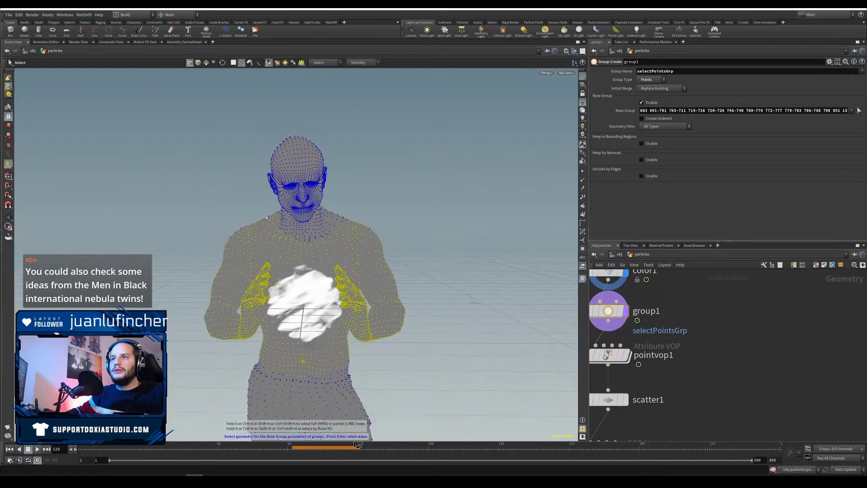
mouse_move(270, 216)
mouse_down()
mouse_move(296, 229)
mouse_move(355, 223)
mouse_move(312, 260)
mouse_move(269, 258)
mouse_move(278, 252)
mouse_up()
mouse_move(346, 220)
alt+mouse_down()
mouse_move(393, 218)
mouse_move(348, 216)
mouse_move(335, 203)
mouse_move(320, 216)
mouse_move(342, 233)
mouse_move(366, 222)
mouse_move(420, 226)
mouse_move(362, 241)
mouse_move(309, 239)
alt+mouse_up()
key(Return)
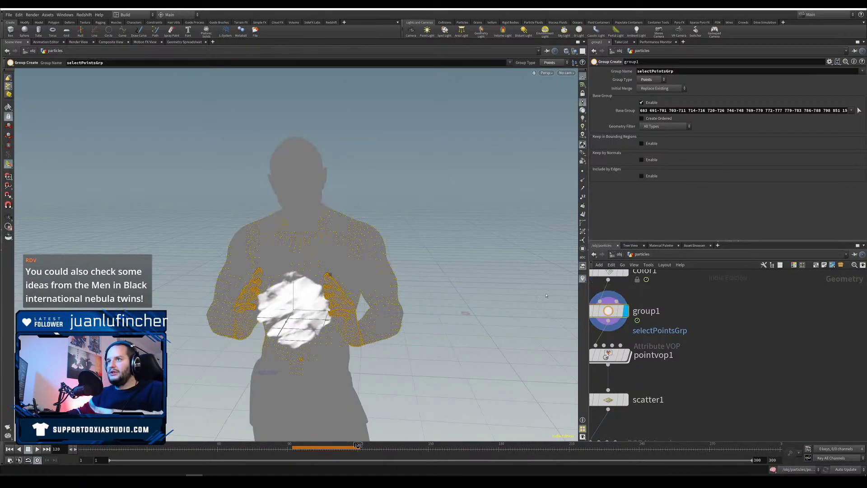
Step: Display pointvop1 and move the black point of its colour ramp to about position 0.44
middle_drag(716, 334, 772, 305)
click(681, 325)
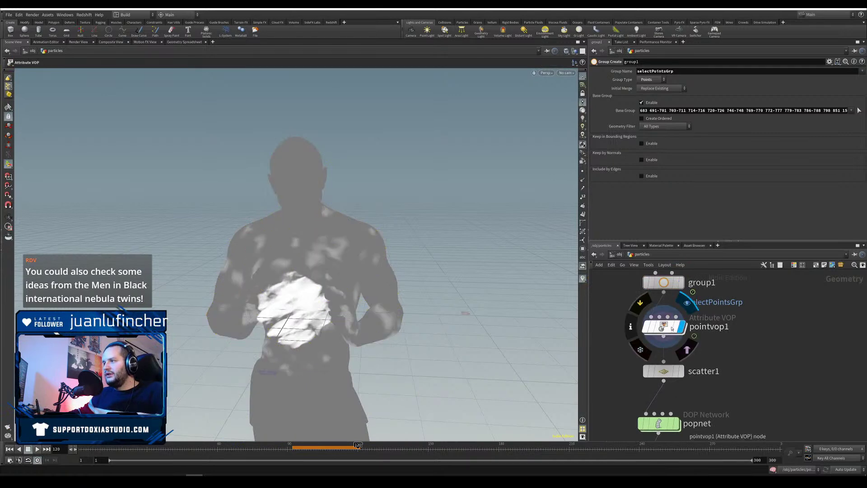
drag(275, 267, 306, 267)
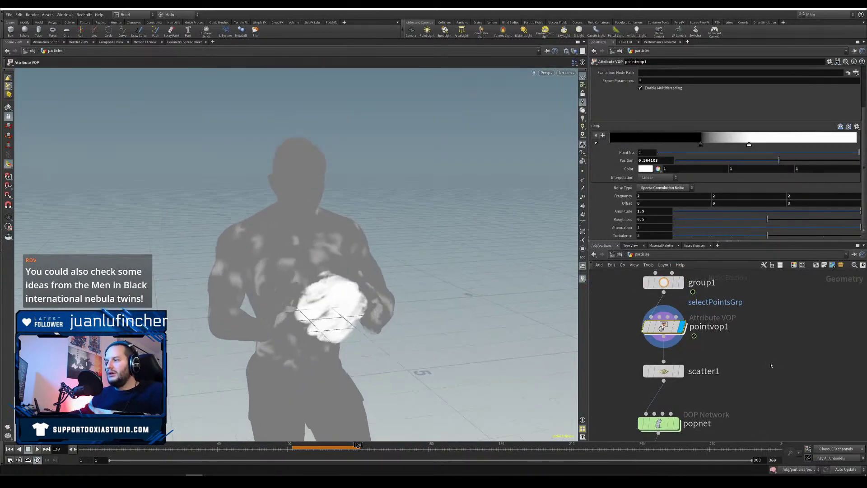
drag(700, 145, 718, 145)
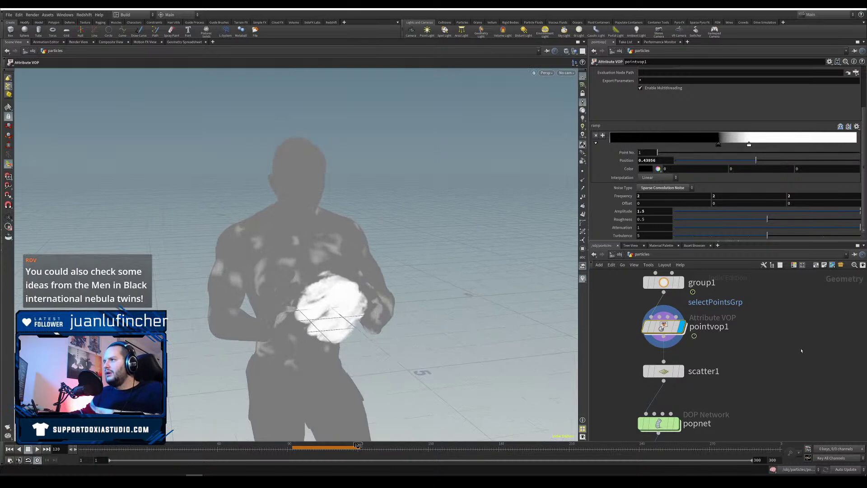
Step: Set the noise frequency of pointvop1 to 1 on all three axes
middle_drag(629, 276, 641, 205)
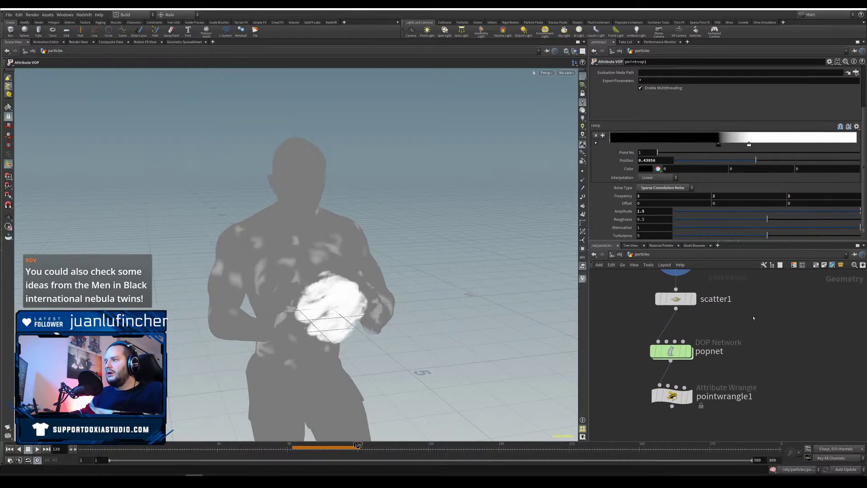
key(Tab)
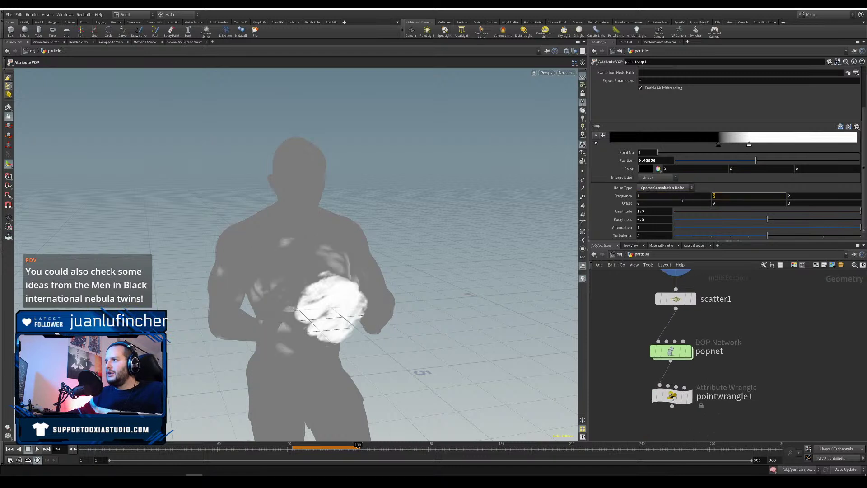
text(1)
key(Tab)
text(1)
key(Return)
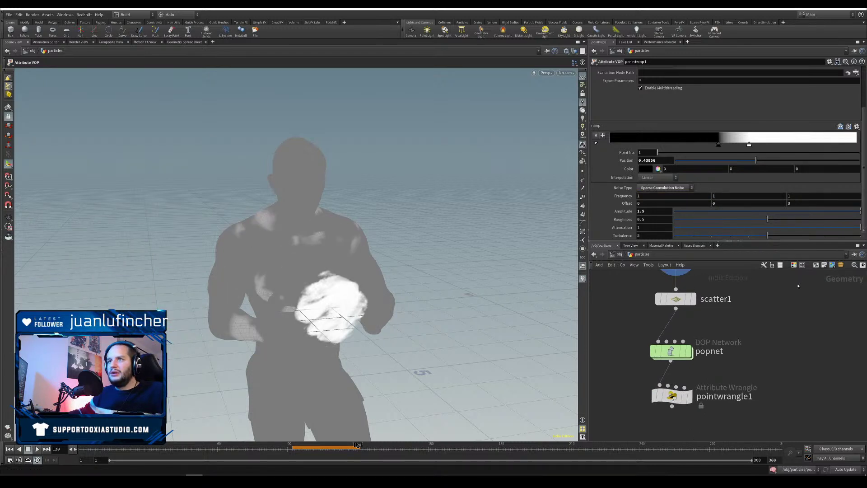
Step: Move the first ramp point to about position 0.25 and set its colour to black
drag(551, 290, 509, 242)
drag(718, 145, 671, 153)
click(670, 137)
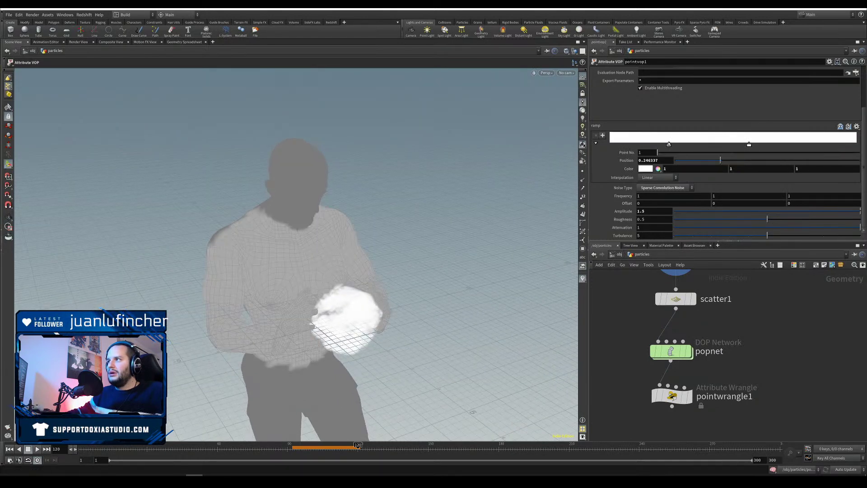
click(644, 168)
click(620, 99)
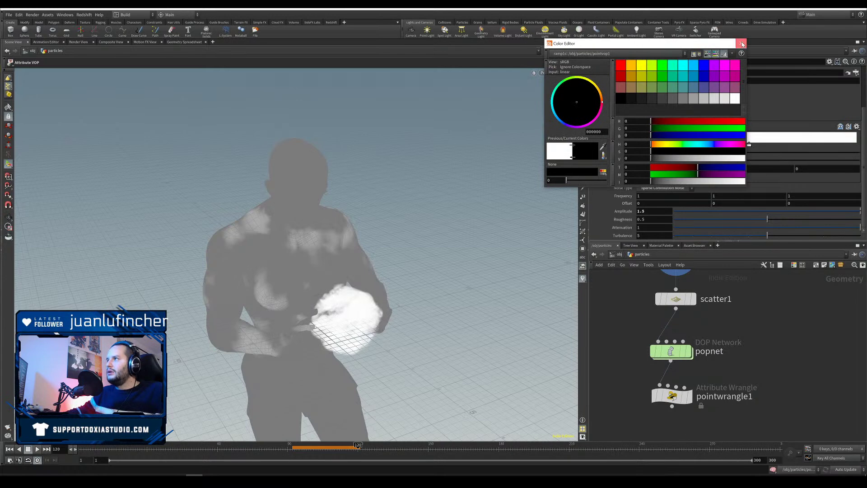
click(741, 44)
Step: Rearrange the ramp into a white band between black points and add a near-white point at about position 0.93
mouse_move(750, 144)
mouse_down()
mouse_move(709, 144)
mouse_move(755, 148)
mouse_up()
mouse_move(667, 145)
mouse_down()
mouse_move(797, 144)
mouse_move(723, 145)
mouse_up()
click(743, 142)
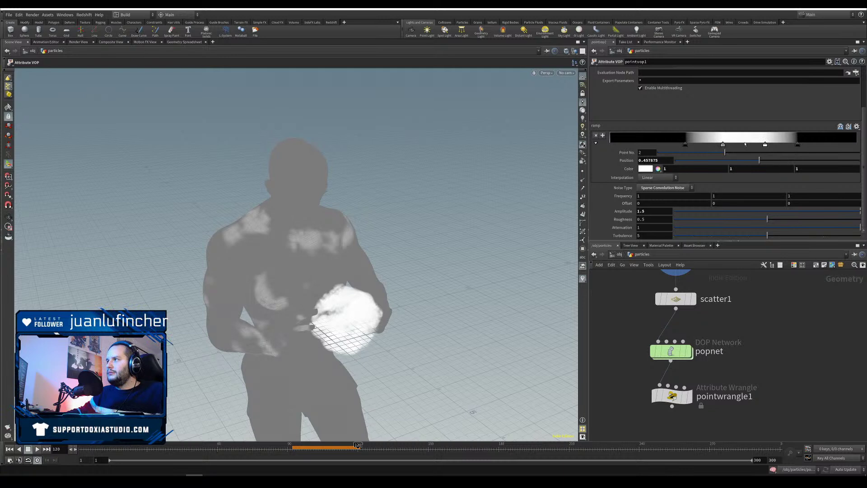
click(808, 141)
drag(808, 145, 839, 143)
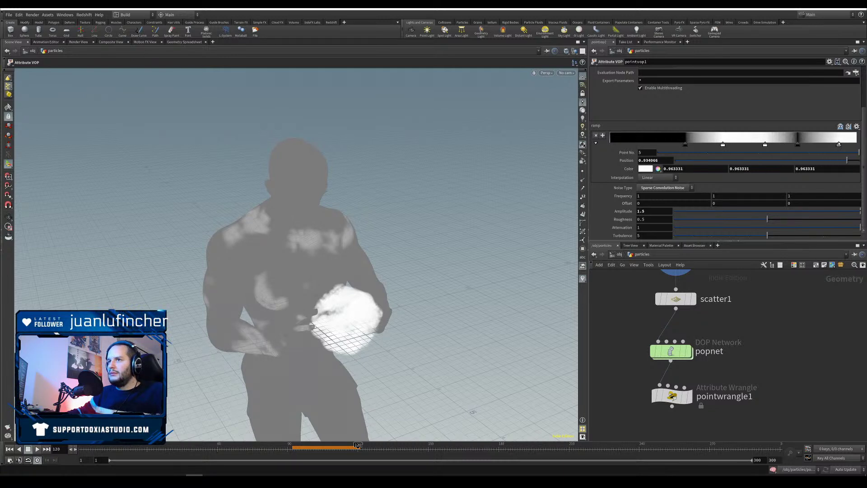
Step: Shift the ramp's white band toward its start and end it with a black point at about position 0.55
click(660, 142)
drag(660, 145, 781, 145)
drag(722, 145, 684, 145)
drag(764, 145, 744, 146)
alt+drag(334, 291, 274, 263)
key(Return)
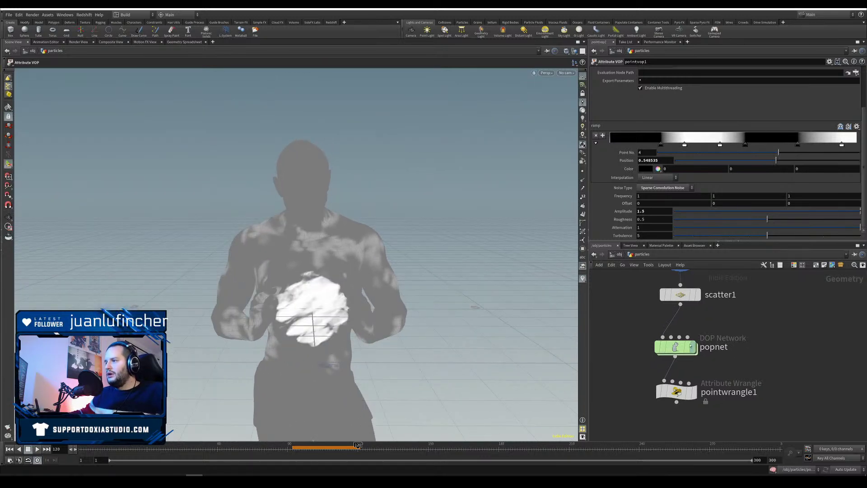
Step: Save the scene and simulate the popnet particles up to frame 60 with pointwrangle1 displayed
mouse_move(674, 347)
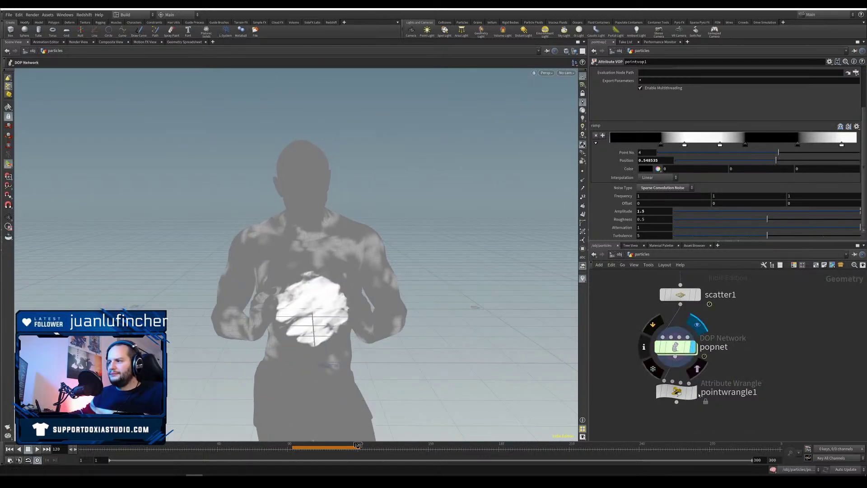
click(674, 347)
mouse_move(695, 393)
key(ctrl+s)
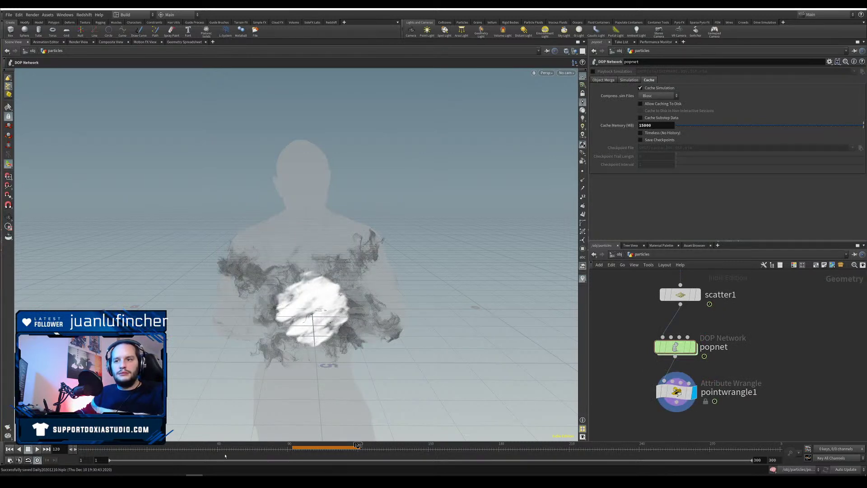
key(Up)
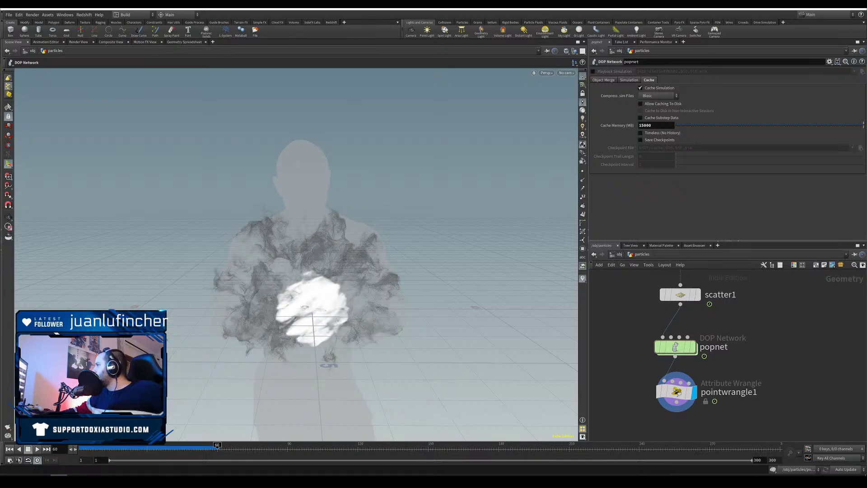
Step: Switch to the browser and examine the Men in Black International nebula twins images as visual reference for the effect
key(alt+Tab)
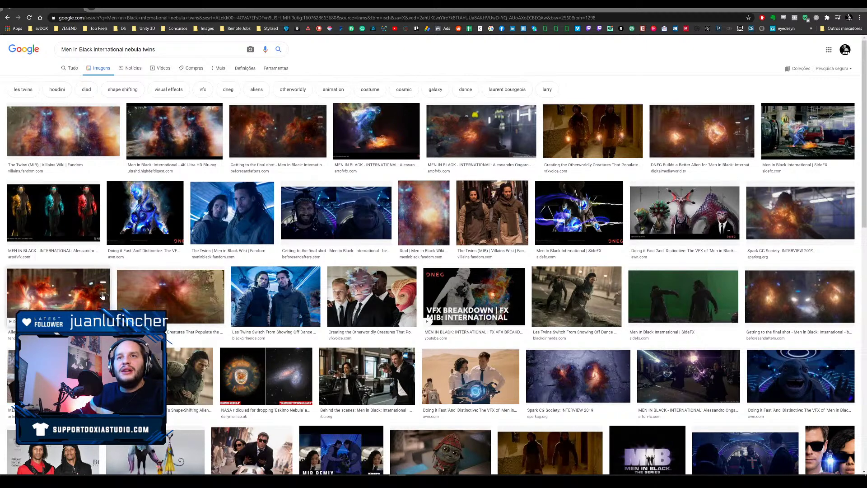
click(87, 135)
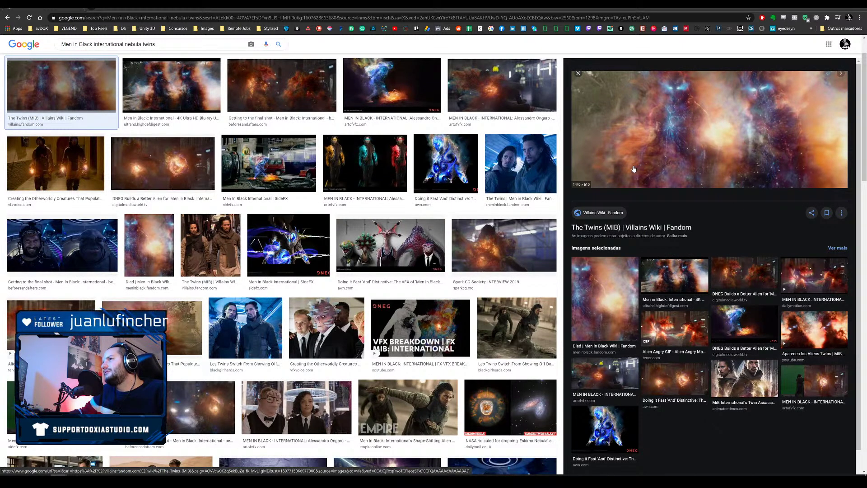
click(455, 184)
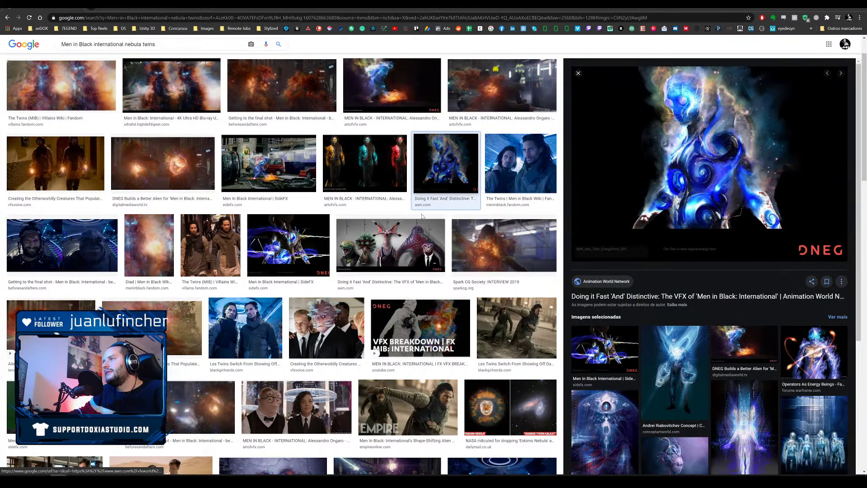
click(186, 332)
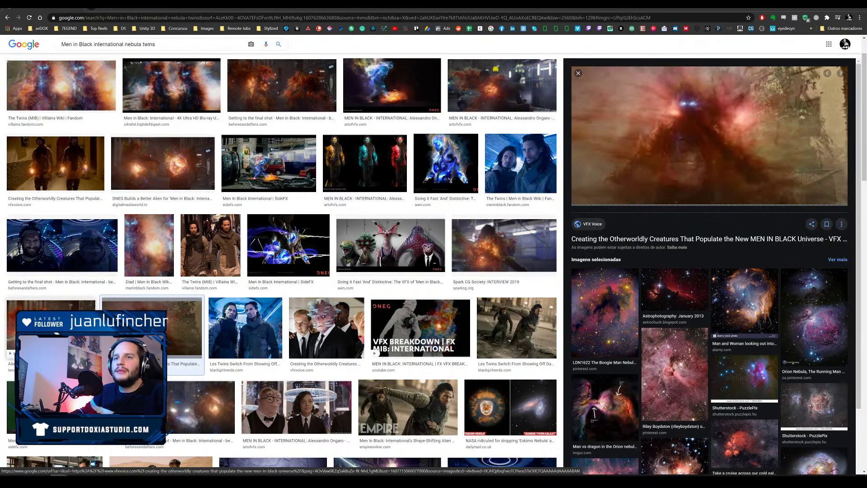
click(74, 329)
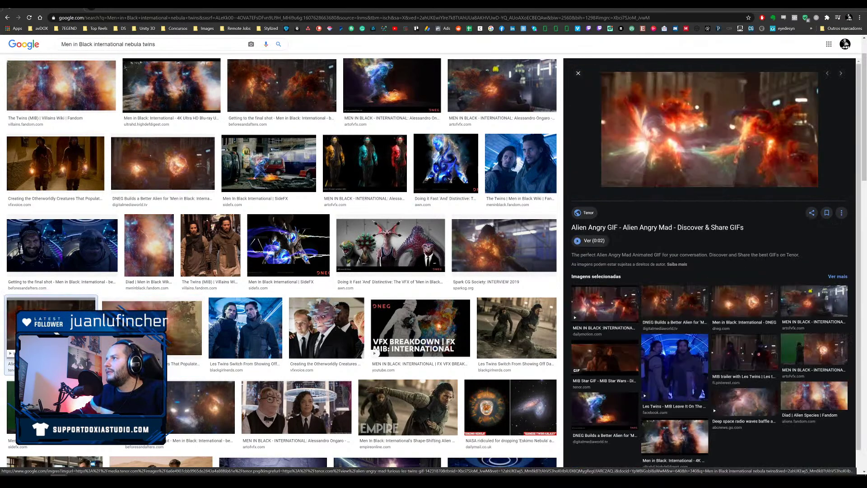
click(498, 235)
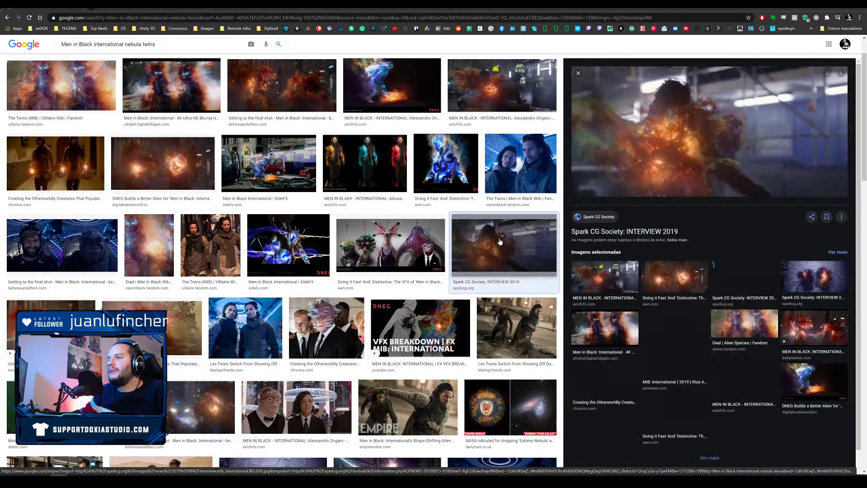
click(263, 94)
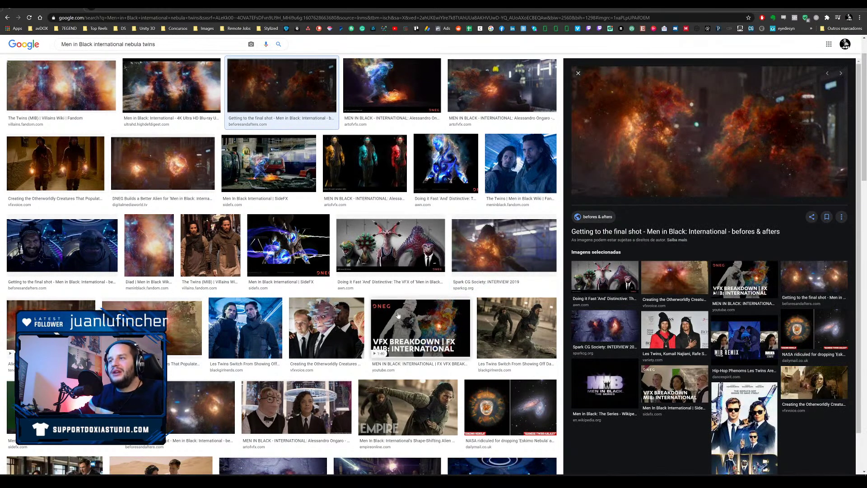
click(448, 334)
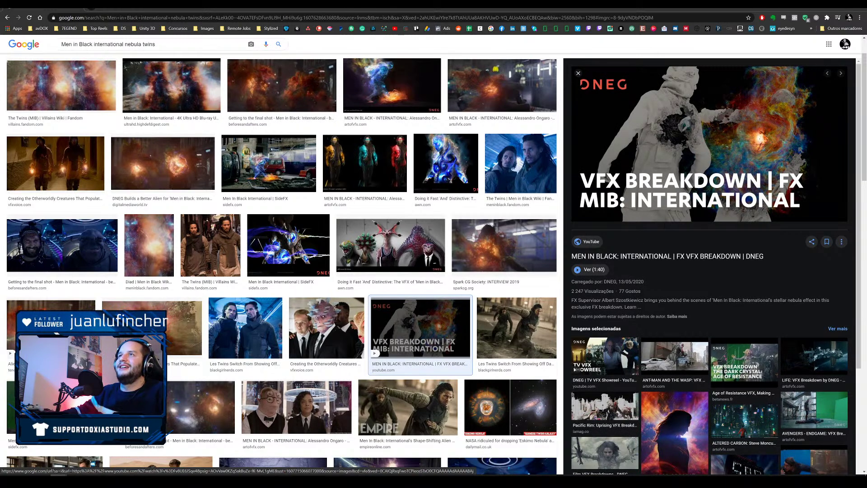
drag(357, 10, 0, 11)
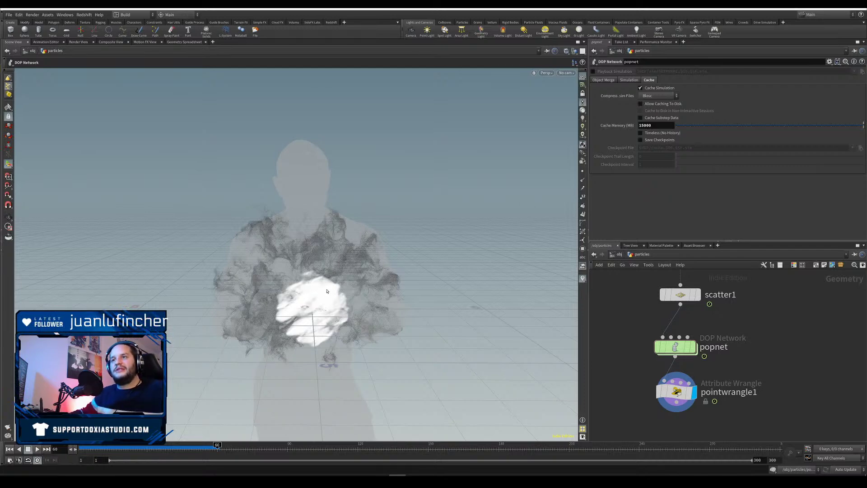
Step: Open the popnet network in Houdini and set the Force Scale of popattract1 to 25
drag(327, 290, 521, 300)
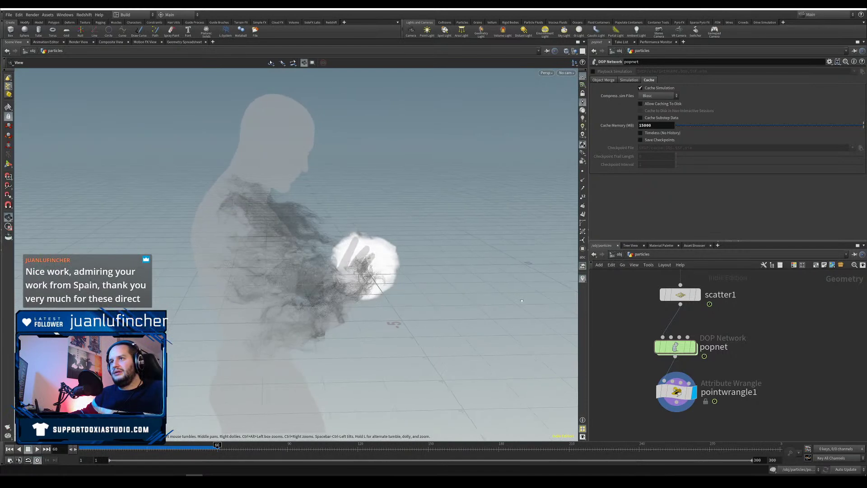
double_click(680, 346)
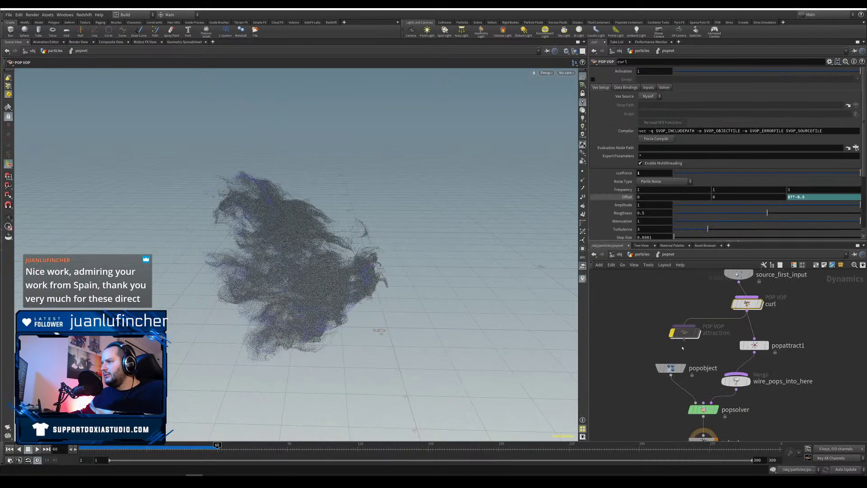
click(753, 345)
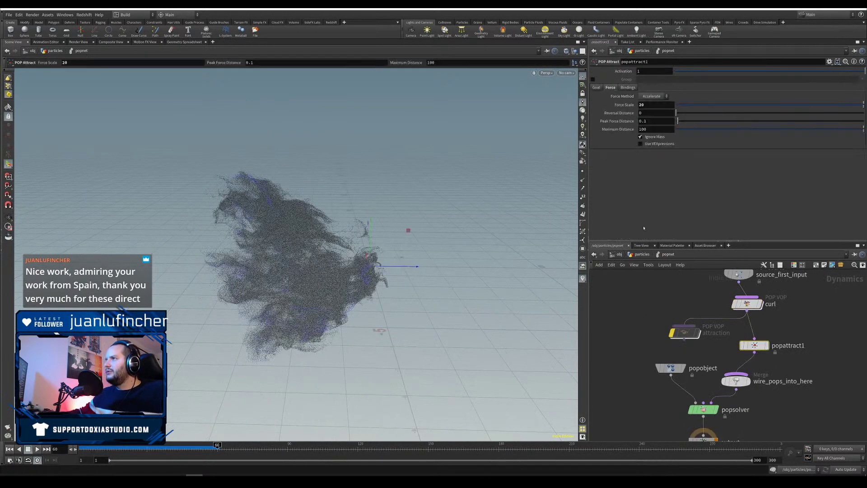
click(655, 105)
text(25)
click(805, 322)
middle_drag(804, 322, 783, 356)
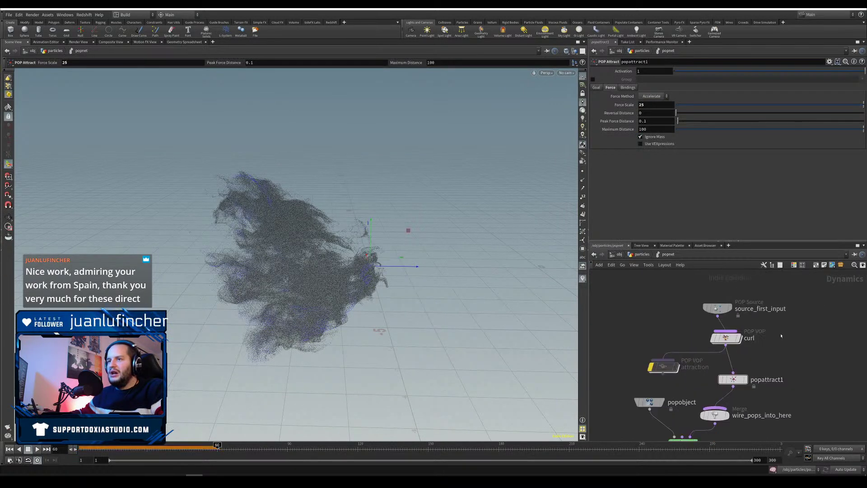
Step: Set the Life Expectancy of source_first_input to 2.5 and its Life Variance to 1
middle_drag(753, 276, 713, 307)
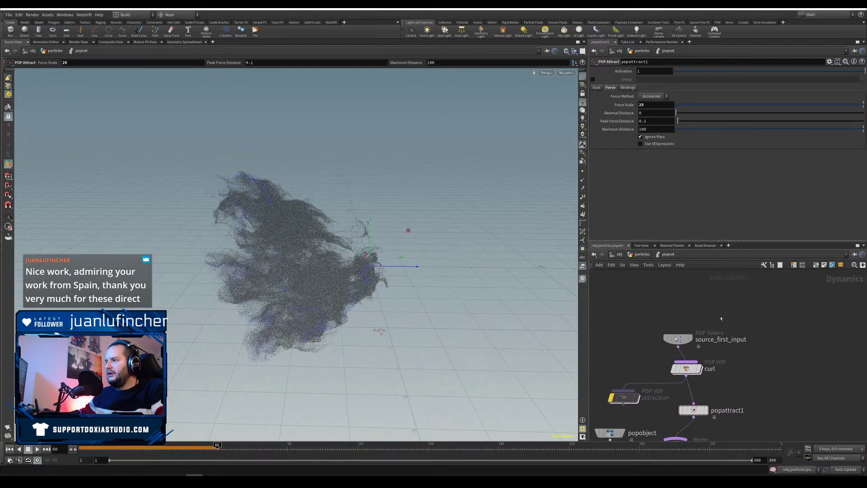
click(677, 338)
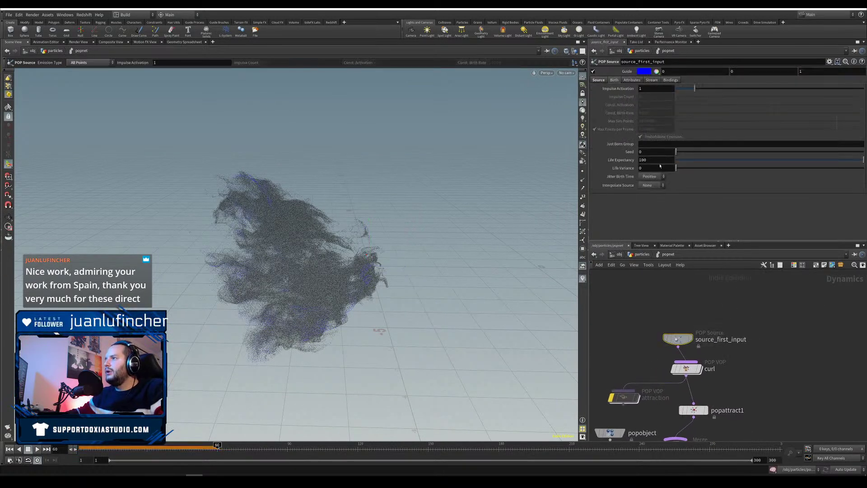
double_click(655, 160)
text(2)
key(Tab)
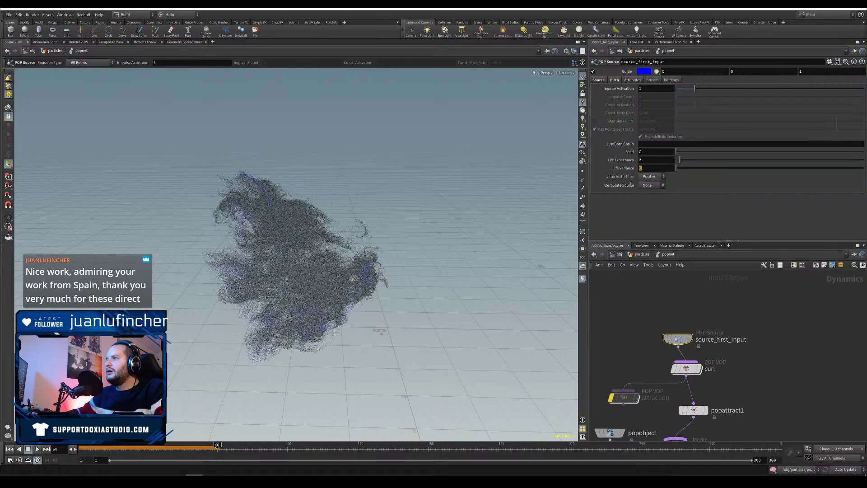
text(0.5)
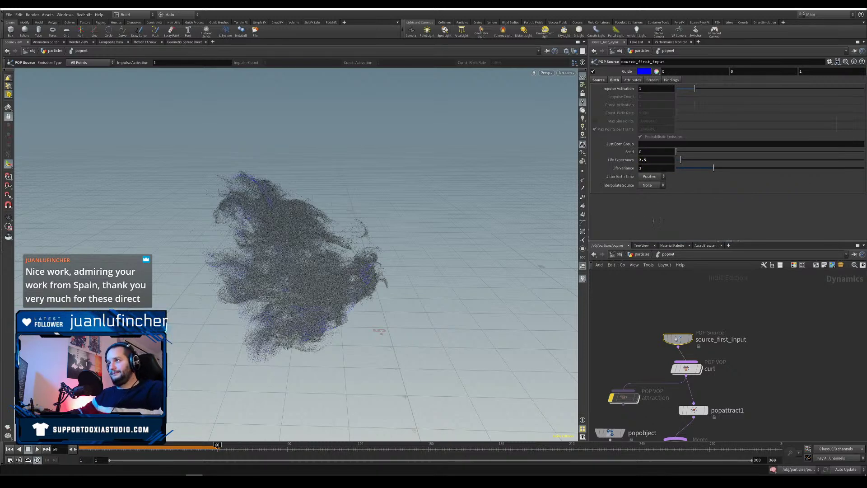
Step: Leave the popnet network, save the scene, and return to frame 1 with the timeline's end frame set to 210
key(u)
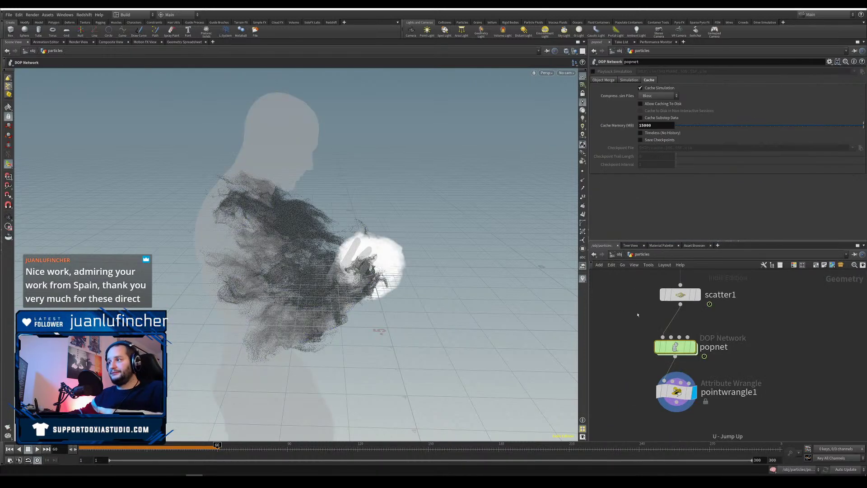
key(ctrl+s)
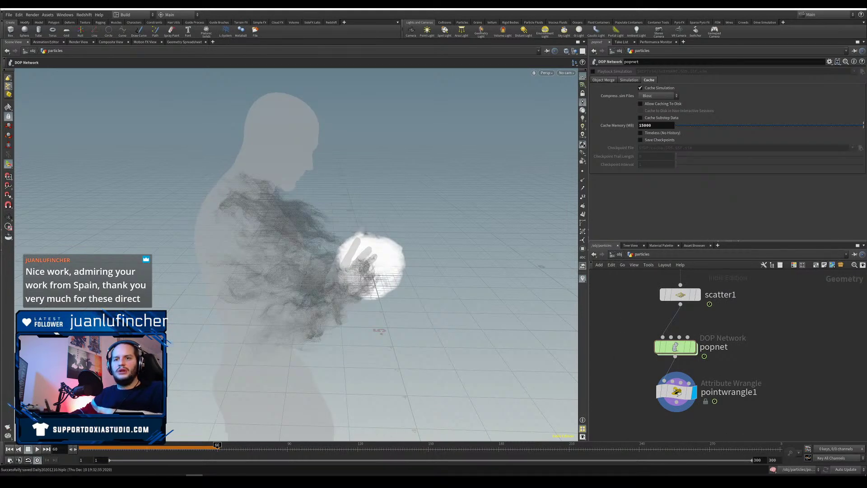
key(ctrl+Up)
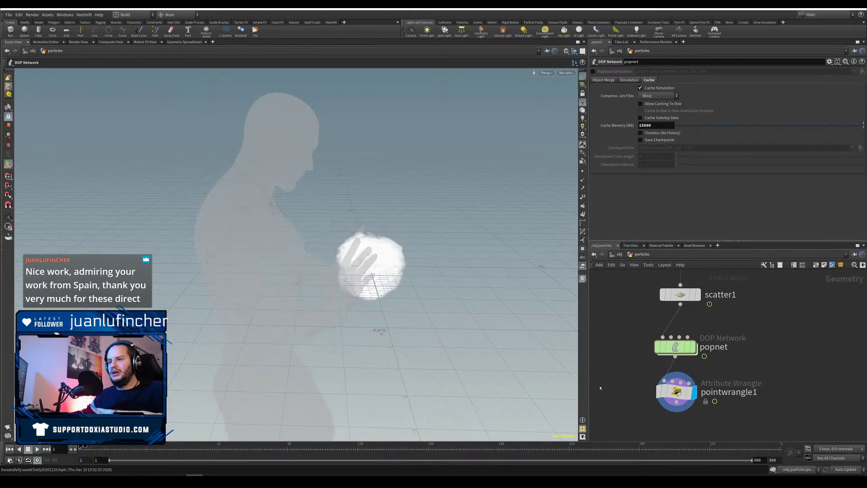
double_click(780, 460)
text(210)
key(Return)
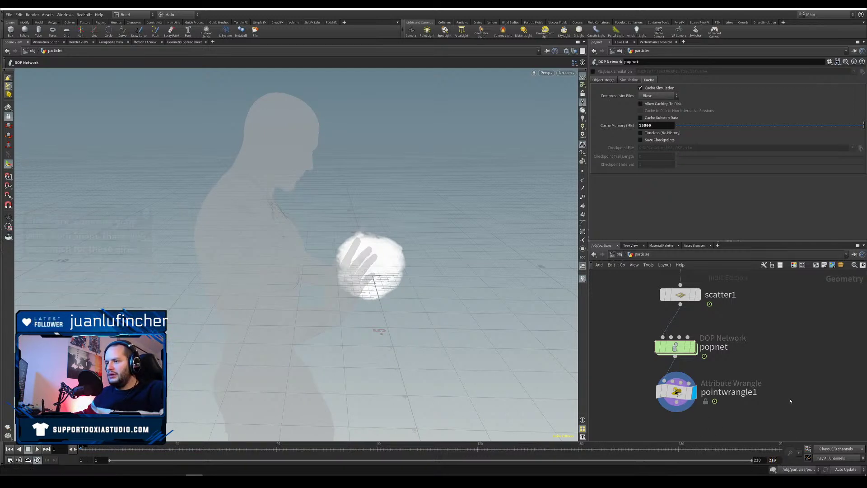
Step: Insert a File Cache node between popnet and pointwrangle1
middle_drag(785, 368, 771, 340)
drag(662, 357, 660, 386)
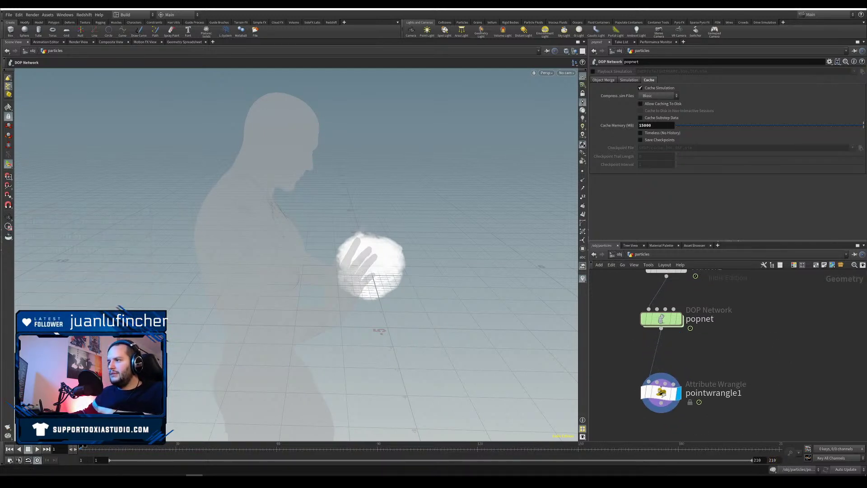
key(Tab)
mouse_move(675, 420)
text(f)
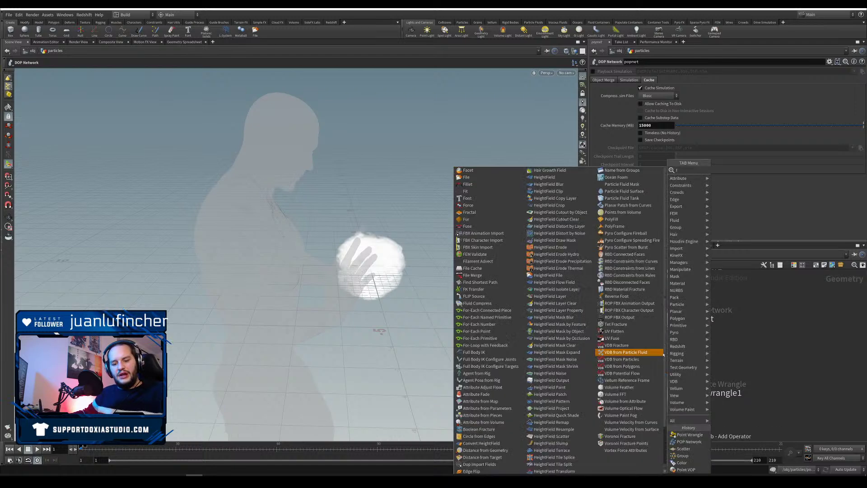
text(ile)
click(730, 177)
click(667, 361)
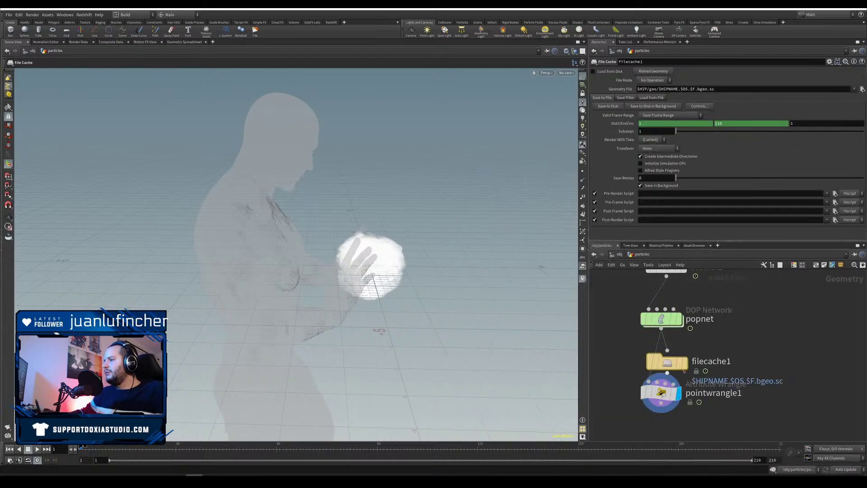
drag(681, 368, 669, 367)
Step: Rename the file cache node cacheParticles and, after saving the scene, cache frames 1 to 210 to disk
drag(663, 61, 411, 85)
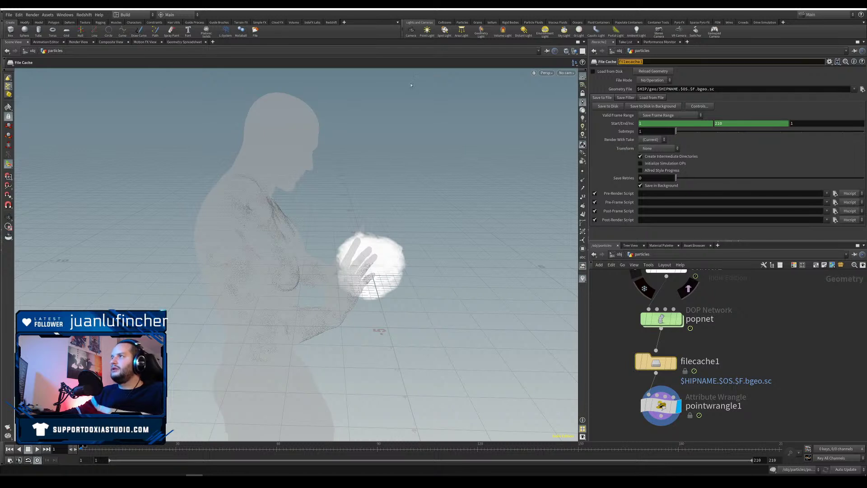
text(cachePartic)
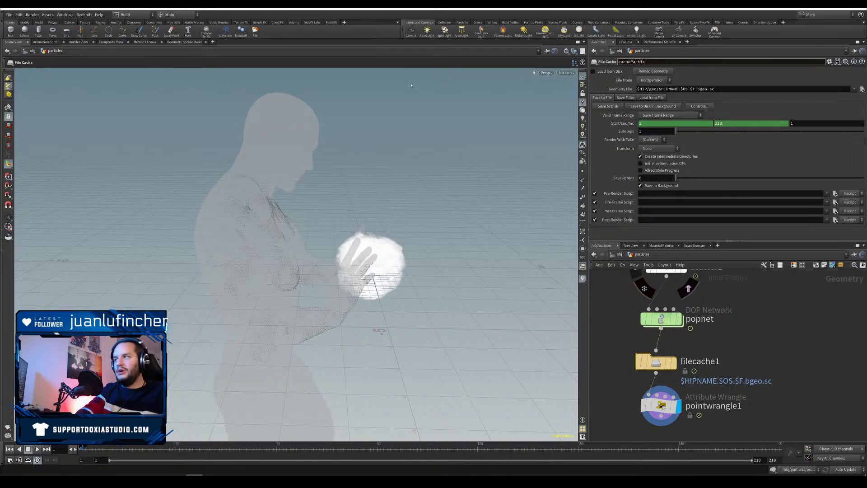
text(les)
key(Return)
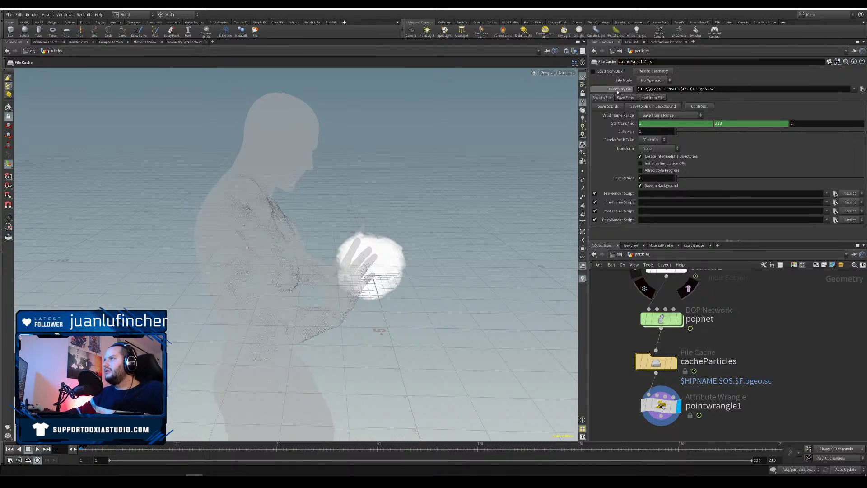
key(ctrl+s)
click(608, 106)
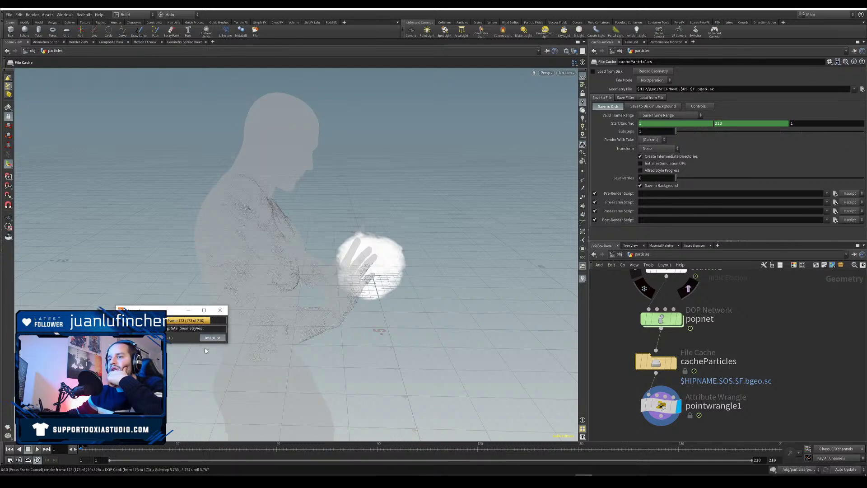
Step: Interrupt the disk caching and load cacheParticles from disk with the timeline's end frame set to 170
click(212, 337)
click(202, 382)
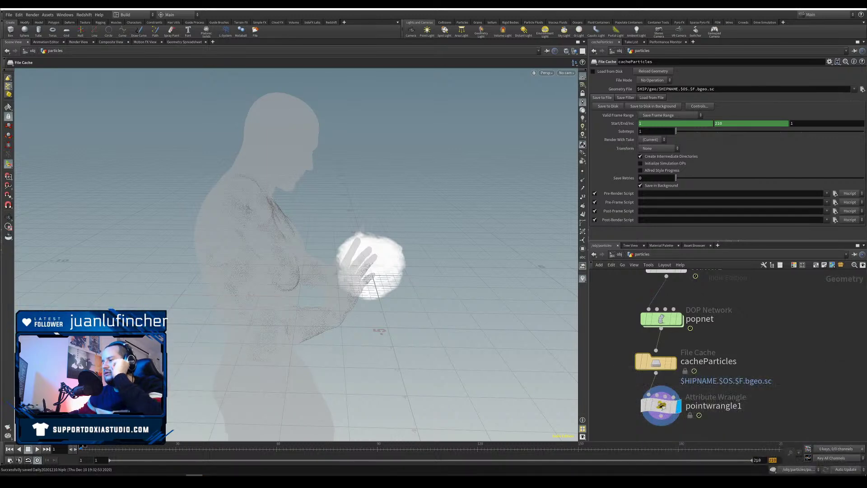
text(1)
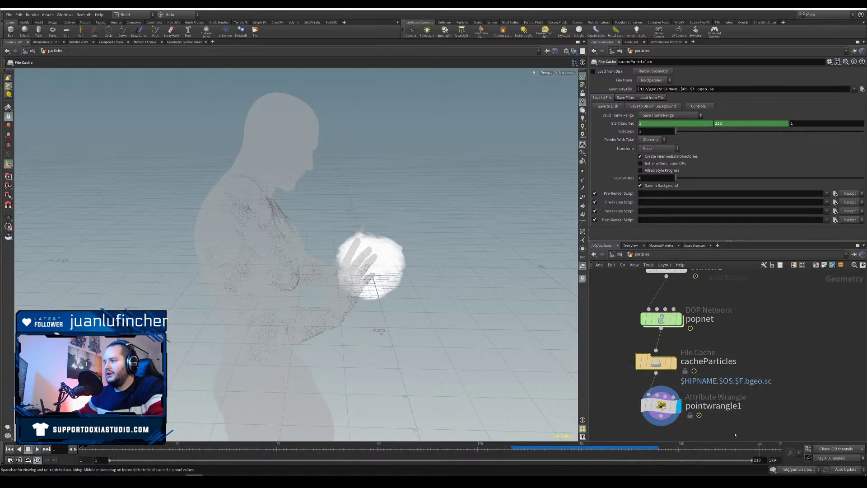
text(70)
key(Return)
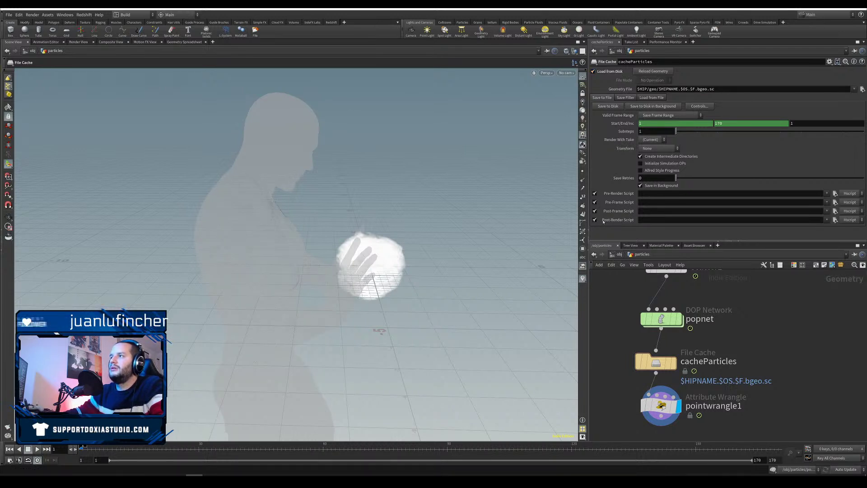
Step: Move to frame 150 and examine the cached particles around the character from several angles at object level
click(691, 446)
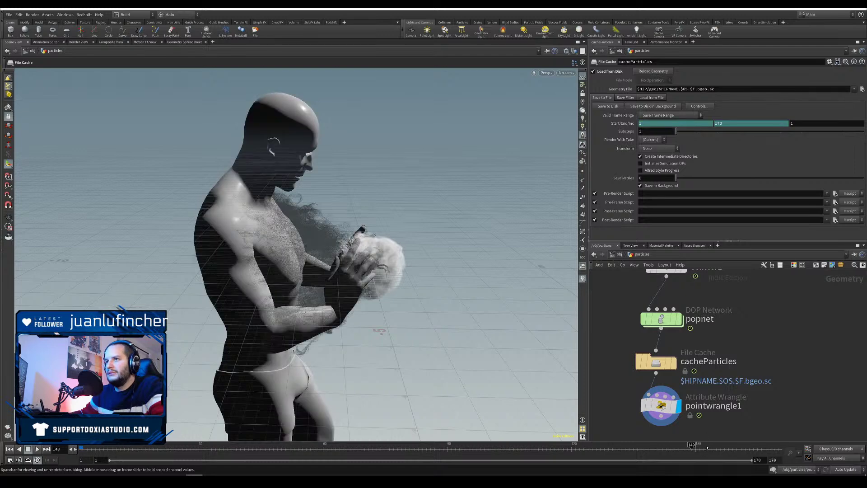
click(732, 446)
key(u)
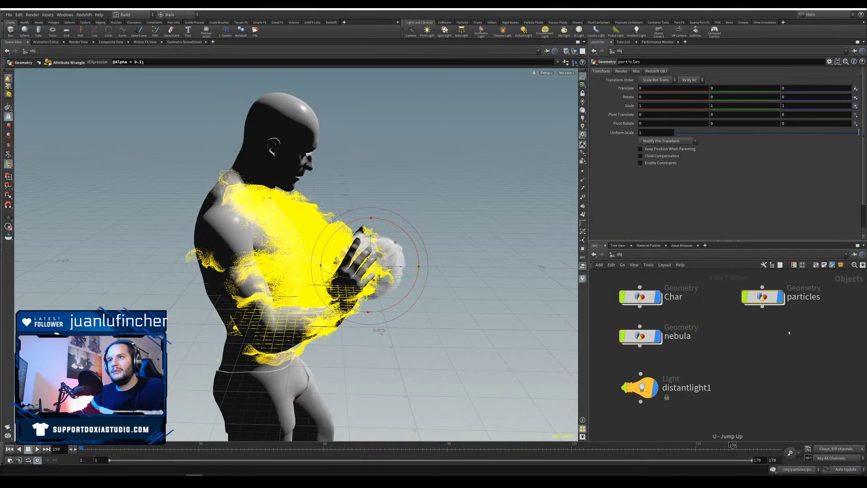
click(790, 371)
alt+drag(316, 271, 145, 280)
alt+right_drag(145, 280, 271, 296)
alt+middle_drag(271, 295, 180, 300)
alt+drag(181, 300, 249, 330)
right_drag(249, 330, 239, 312)
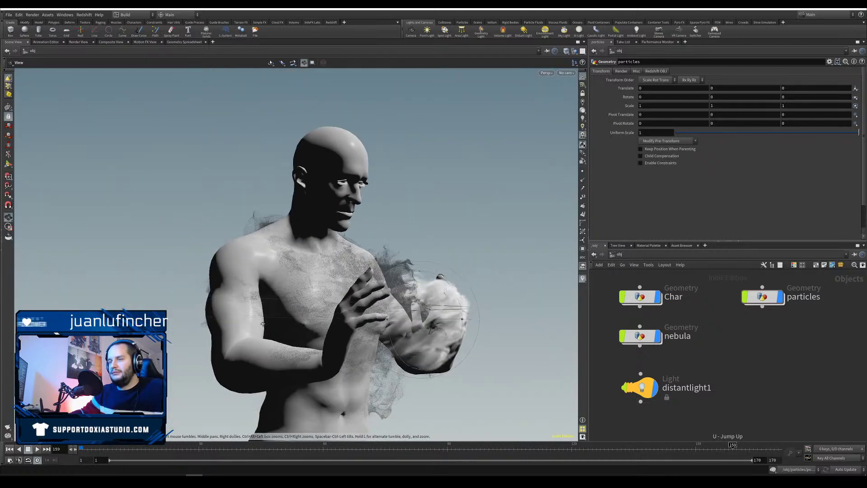
middle_drag(239, 312, 158, 282)
drag(158, 283, 221, 286)
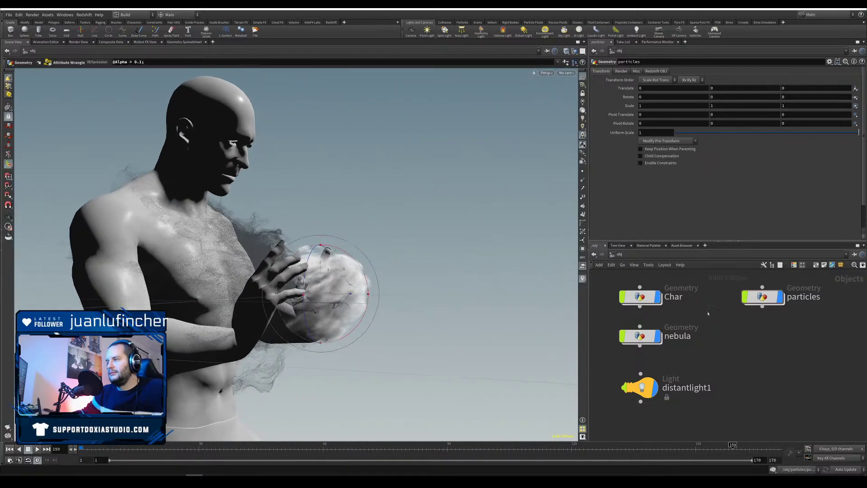
double_click(761, 296)
click(630, 406)
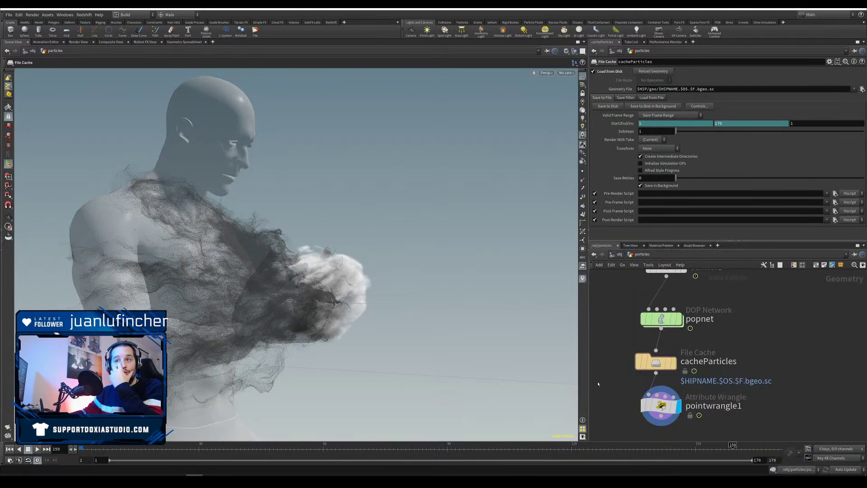
alt+drag(287, 248, 260, 322)
click(662, 405)
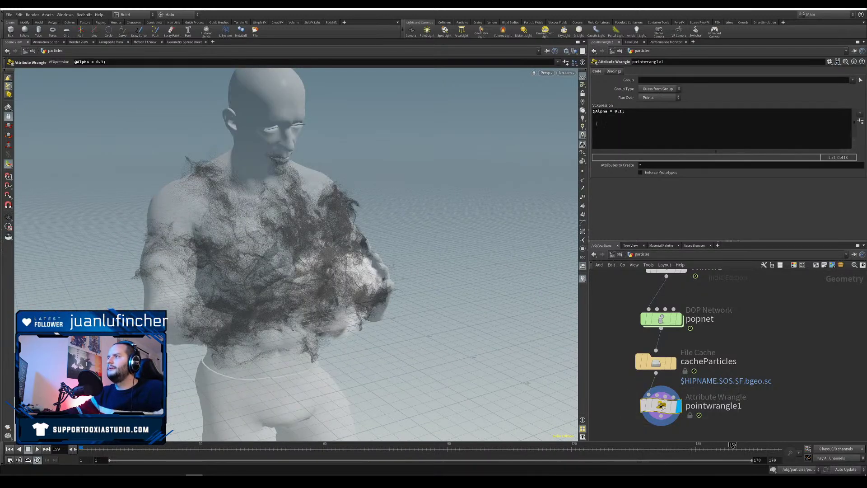
double_click(621, 112)
text(4)
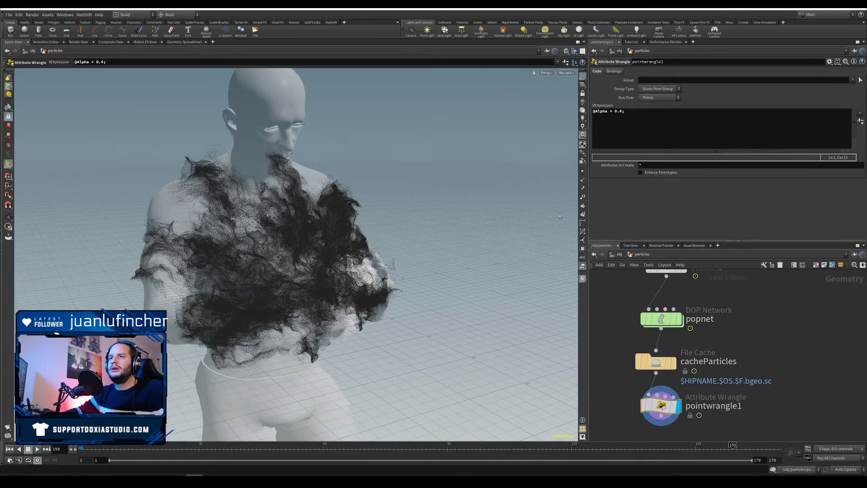
Step: Return to object level, examine the particles over the character's chest and hands, and save the scene
text(u)
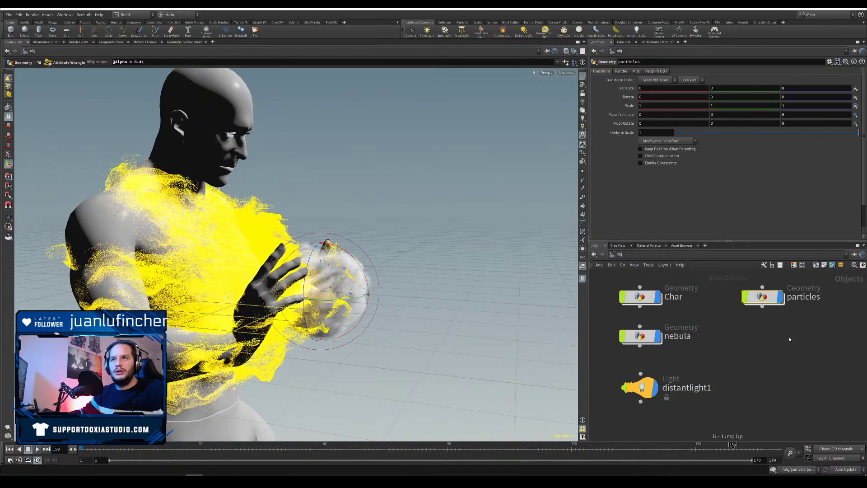
click(797, 364)
alt+drag(325, 293, 352, 266)
key(ctrl+s)
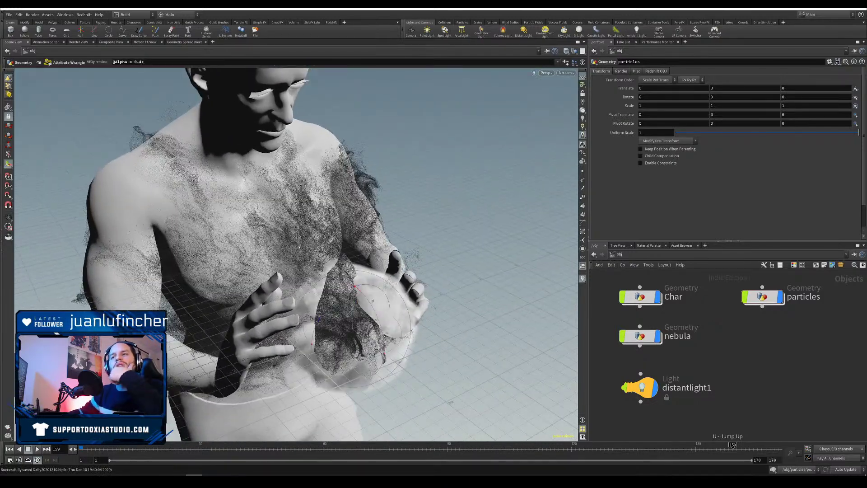
mouse_move(300, 323)
mouse_down()
mouse_move(374, 298)
mouse_move(295, 319)
mouse_up()
Step: Display pointvop1 of the particles network at frame 1 and check its color values in the Geometry Spreadsheet
double_click(763, 297)
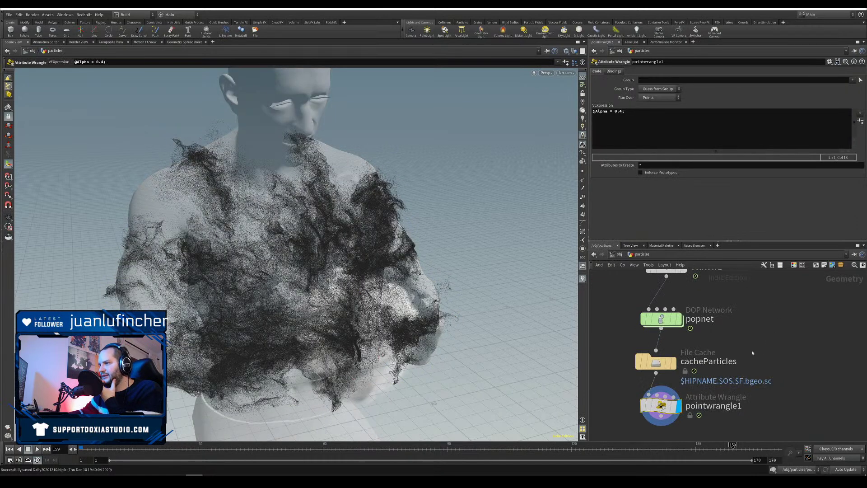
mouse_move(636, 399)
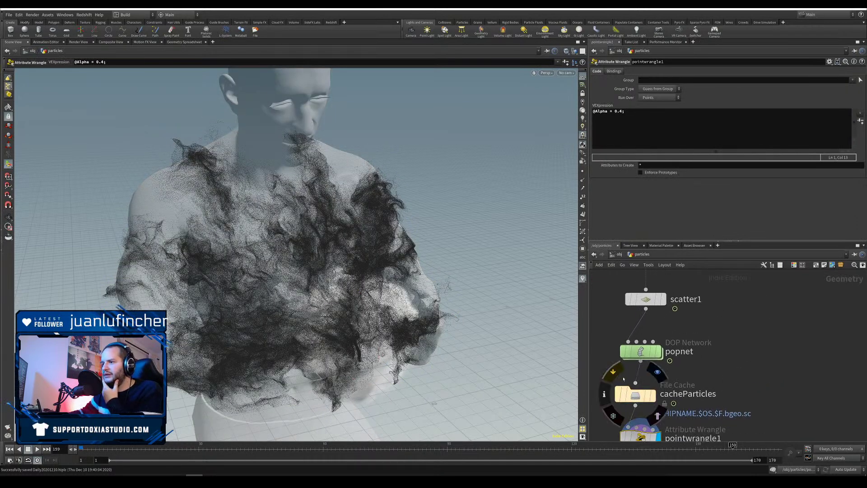
key(Escape)
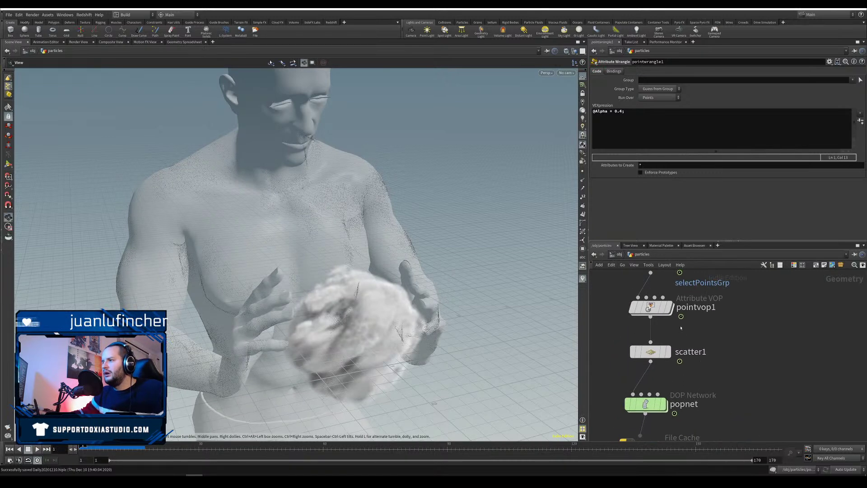
click(669, 307)
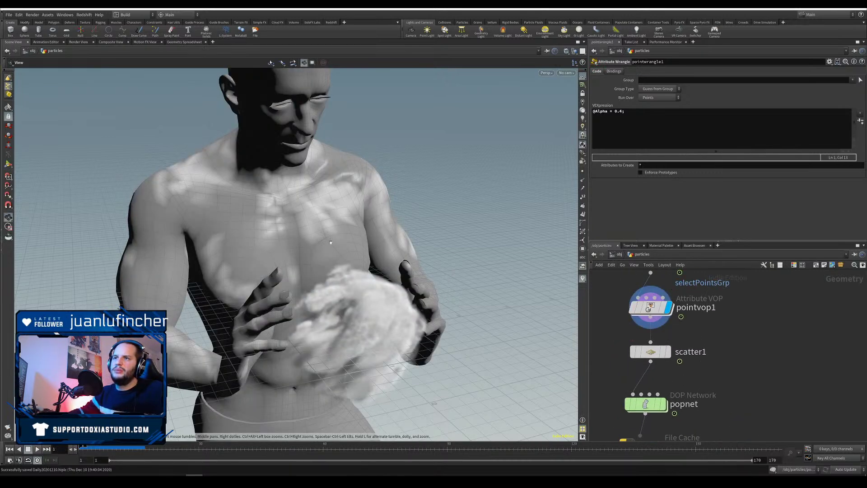
drag(406, 316, 438, 289)
click(650, 307)
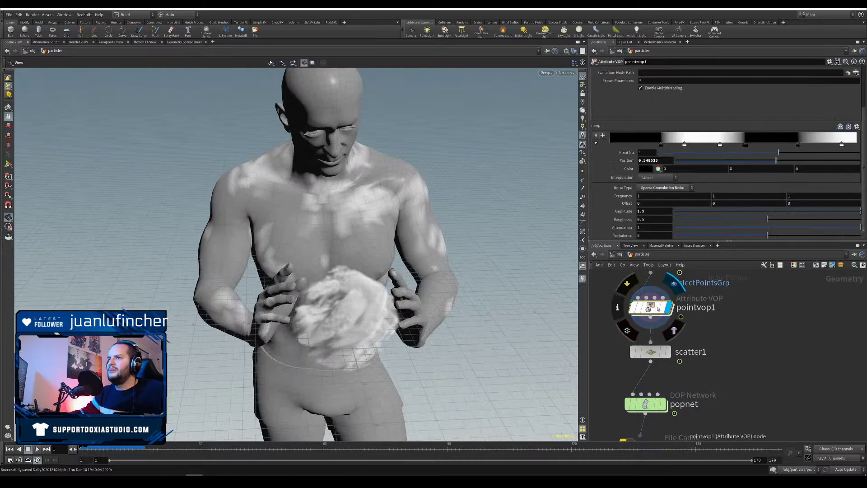
click(183, 42)
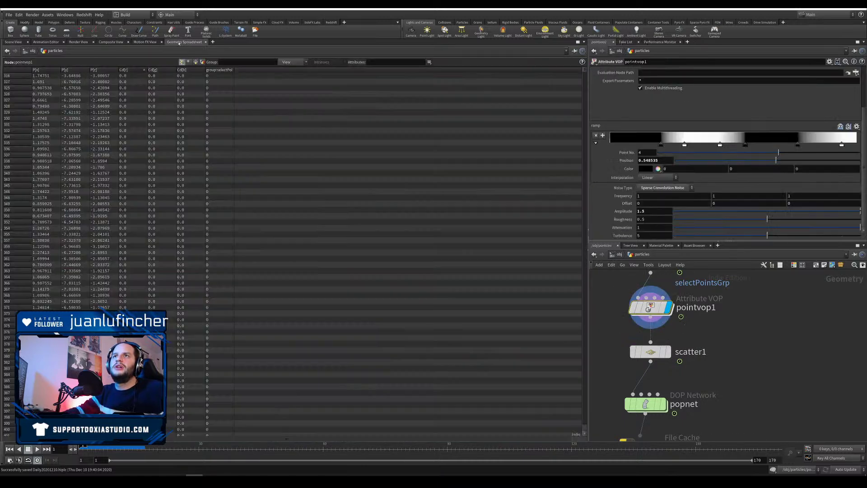
click(18, 42)
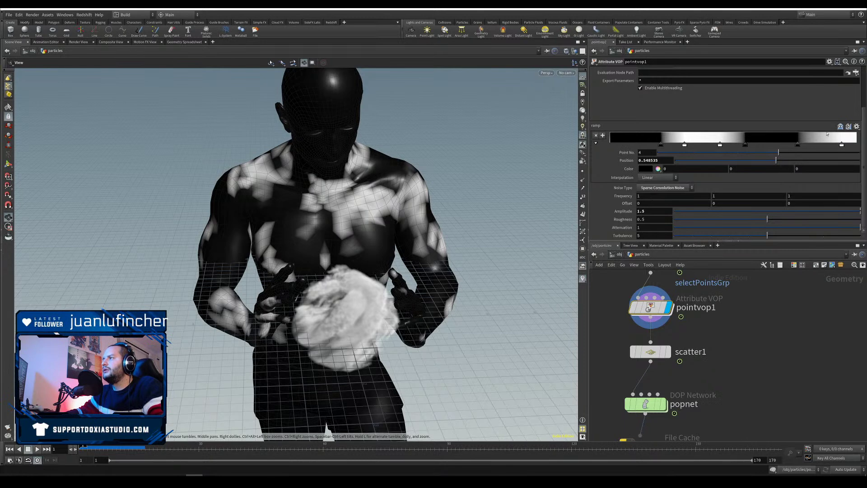
Step: Reset pointvop1's color ramp to the Grayscale preset and set its noise Frequency to 0.5 on all three axes
click(856, 127)
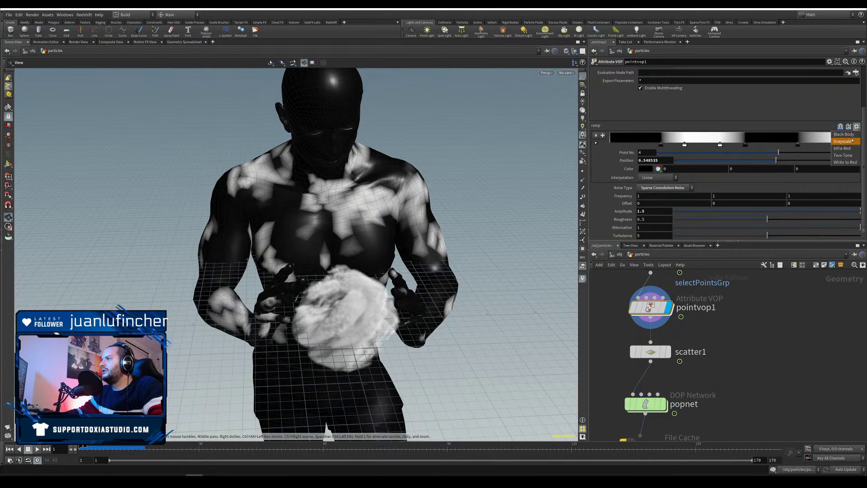
click(843, 141)
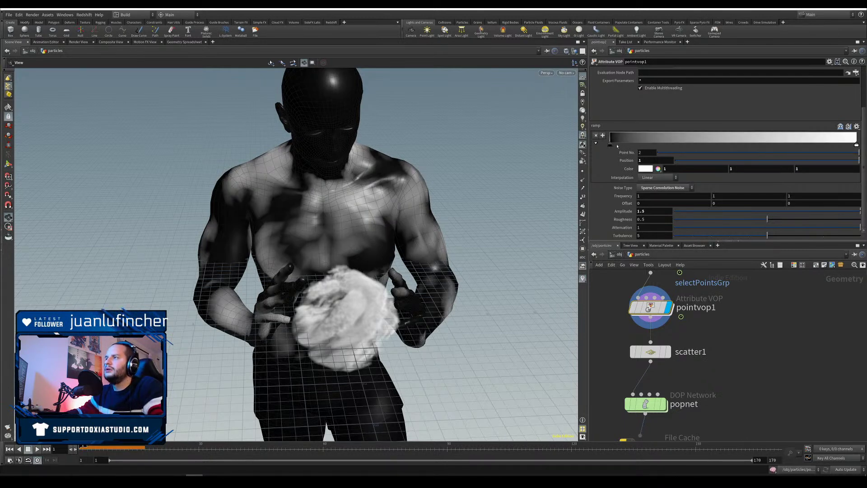
double_click(647, 196)
text(0.5)
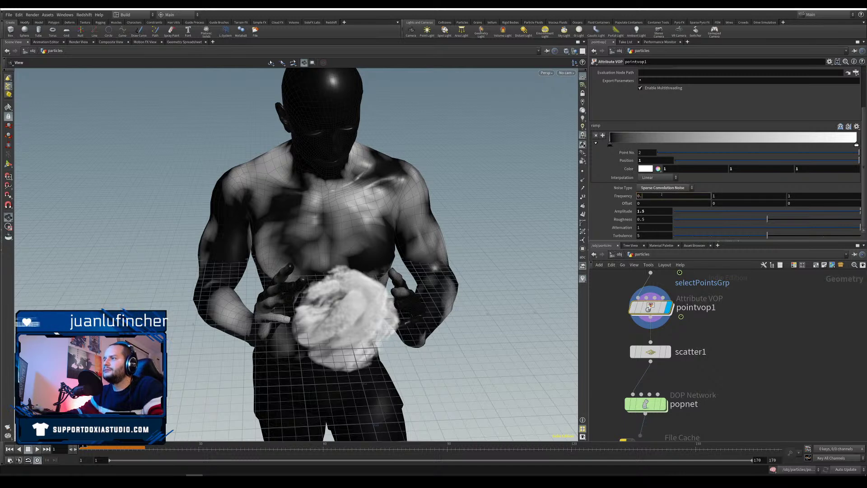
key(Tab)
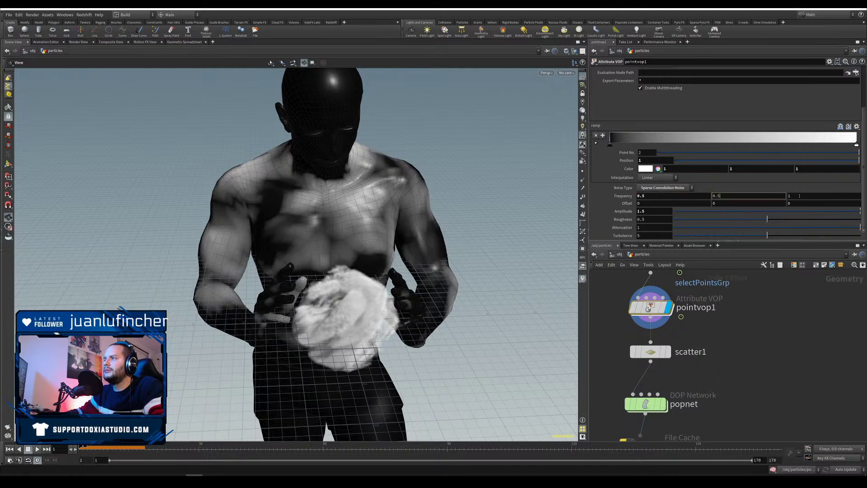
text(0.5)
key(Tab)
text(0.5)
key(Return)
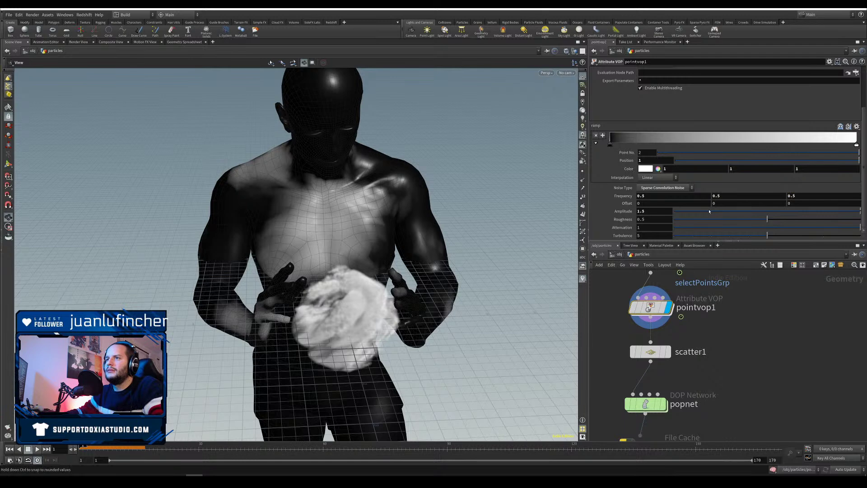
Step: Set pointvop1's noise Amplitude to 2 and tighten the color ramp, with the black point near 0.41 and the white point moved inward
text(2)
key(Return)
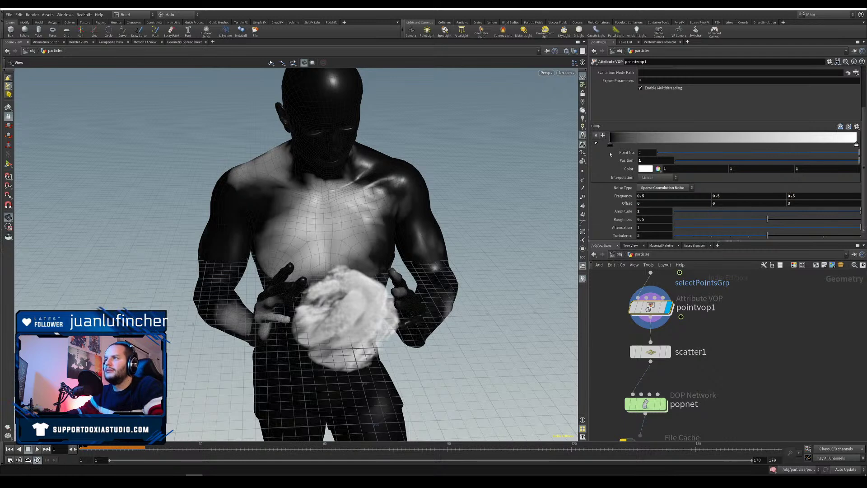
click(610, 145)
mouse_move(722, 164)
mouse_down()
mouse_move(749, 162)
mouse_move(728, 162)
mouse_up()
drag(856, 145, 766, 153)
mouse_move(682, 145)
mouse_down()
mouse_move(738, 145)
mouse_move(711, 145)
mouse_up()
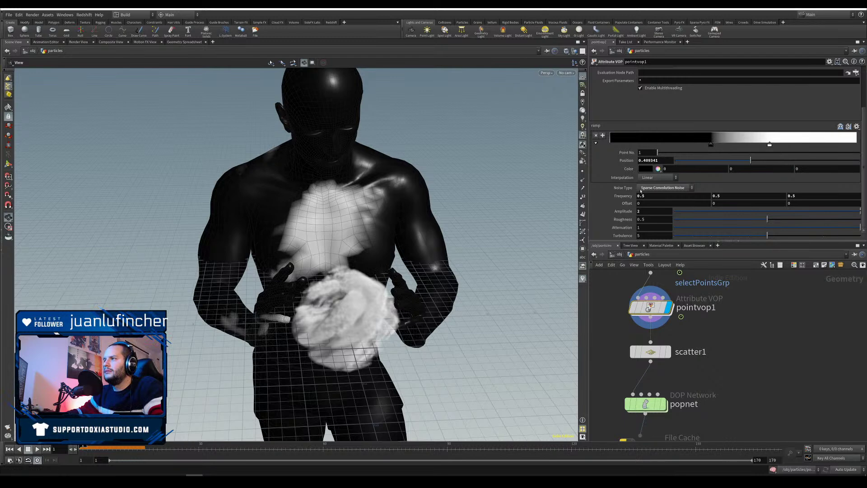
Step: Set the noise Frequency to 2, 2 and 1 on the three axes
drag(646, 196, 610, 206)
key(Tab)
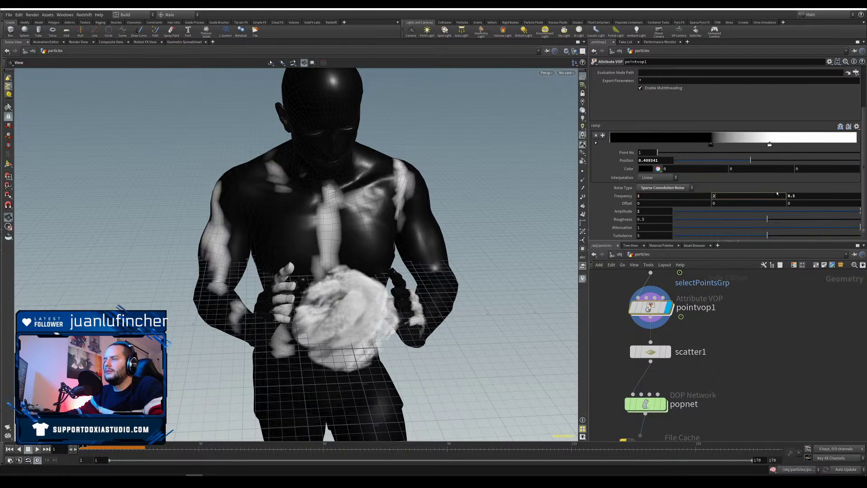
text(2)
key(Tab)
text(2)
key(Return)
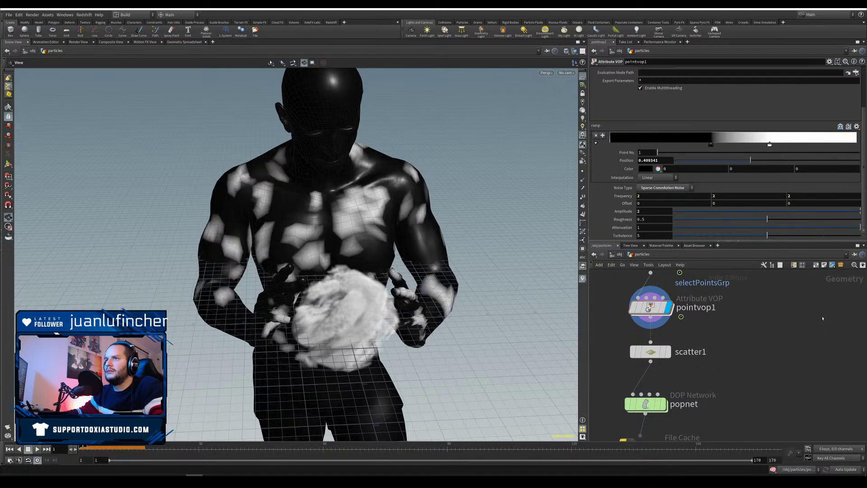
text(1)
key(Return)
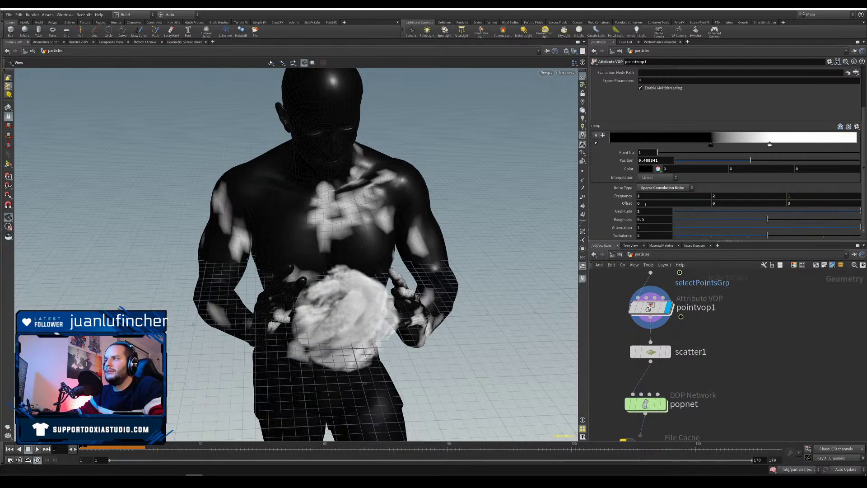
Step: Shift the noise Offset to 2.4 in X and, after trying 3 in Y, set the Frequency to 2, 1 and 1
middle_drag(645, 204, 702, 192)
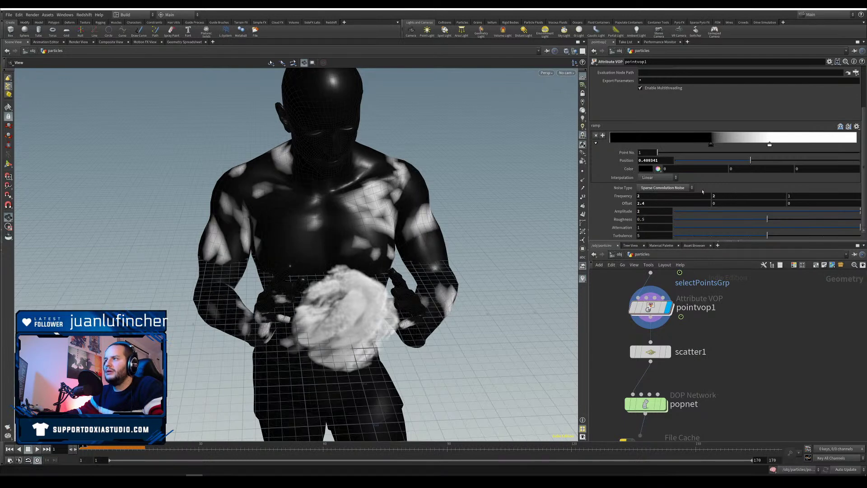
click(665, 197)
key(Return)
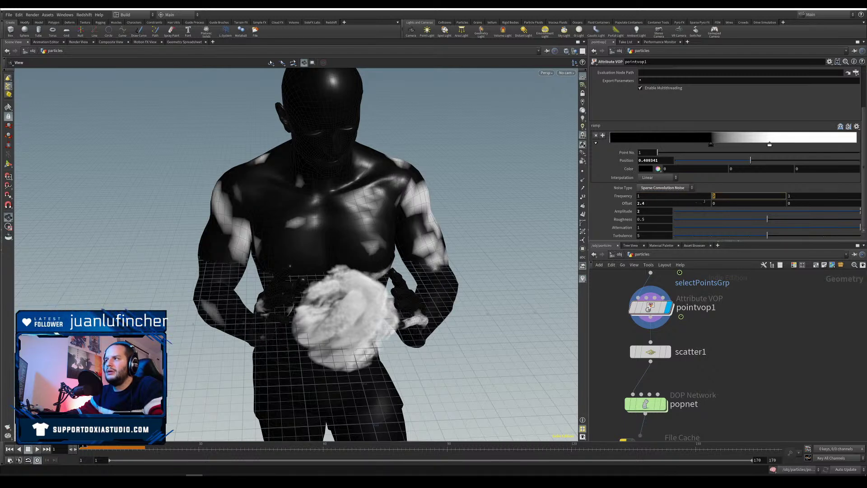
text(3)
key(Return)
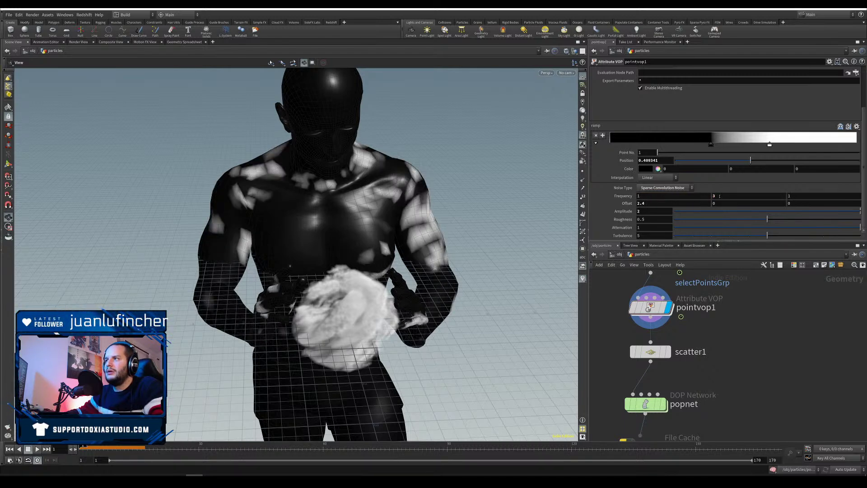
text(1)
key(Return)
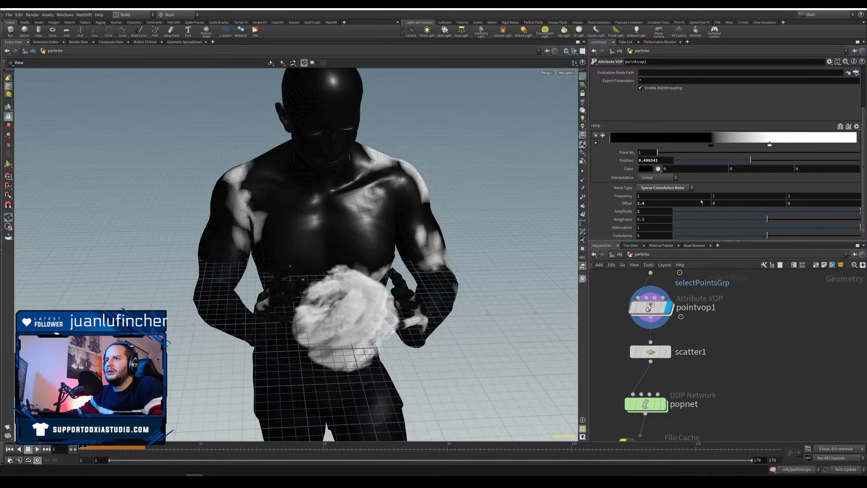
click(638, 196)
text(2)
key(Return)
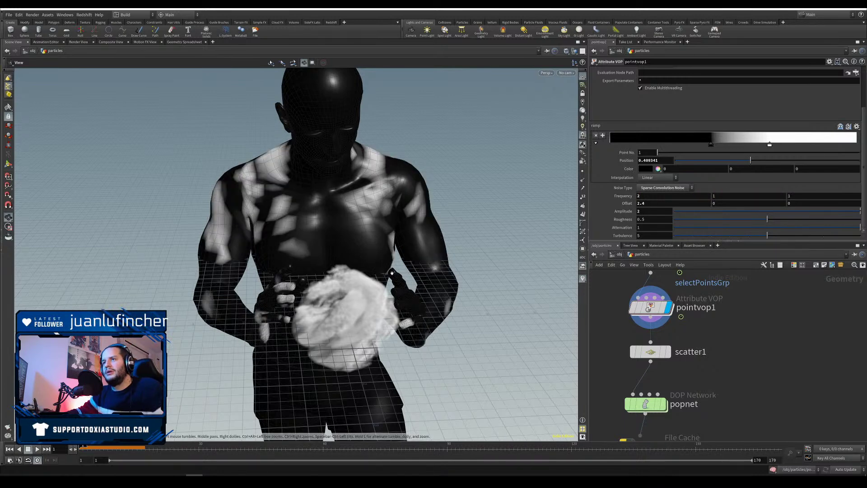
Step: Display scatter1, examine the scattered points over the character's shoulders and arms, and save the scene
drag(422, 251, 343, 271)
click(668, 352)
click(641, 353)
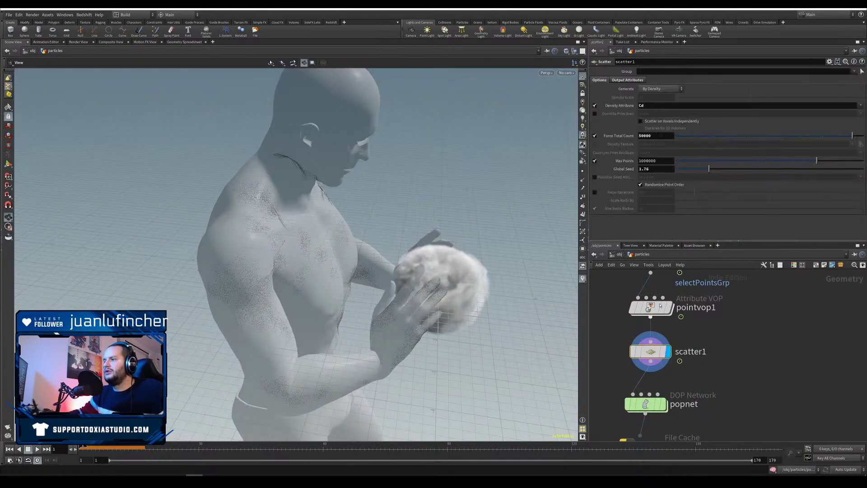
click(639, 136)
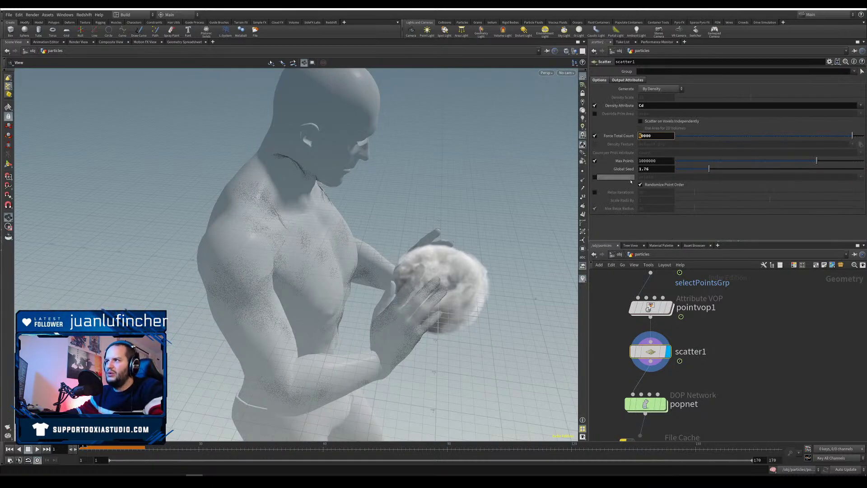
mouse_move(380, 263)
mouse_down()
mouse_move(236, 244)
mouse_move(238, 235)
mouse_up()
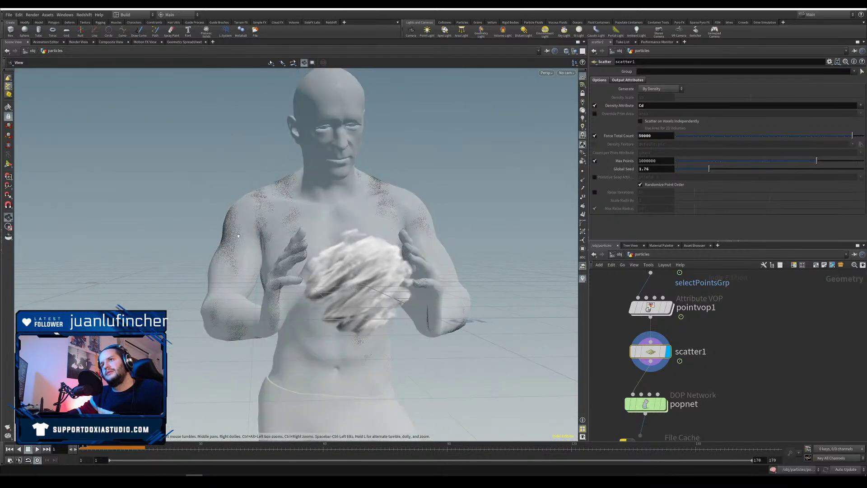
key(ctrl+s)
Step: Display pointvop1 with its refreshed mask colors again and set the noise Offset to -2 in Y
click(650, 308)
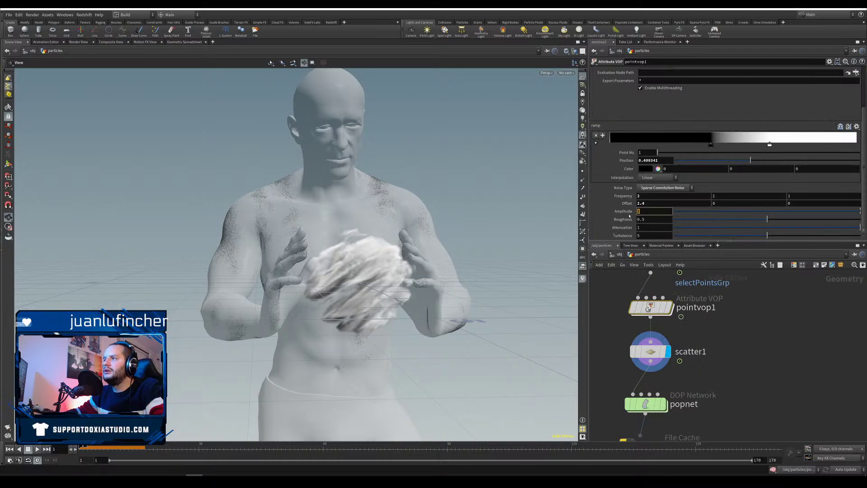
click(671, 308)
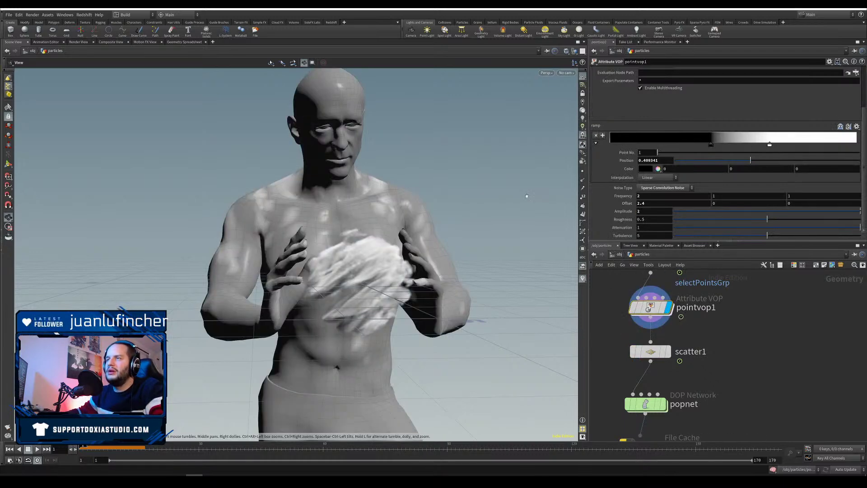
click(184, 41)
click(13, 42)
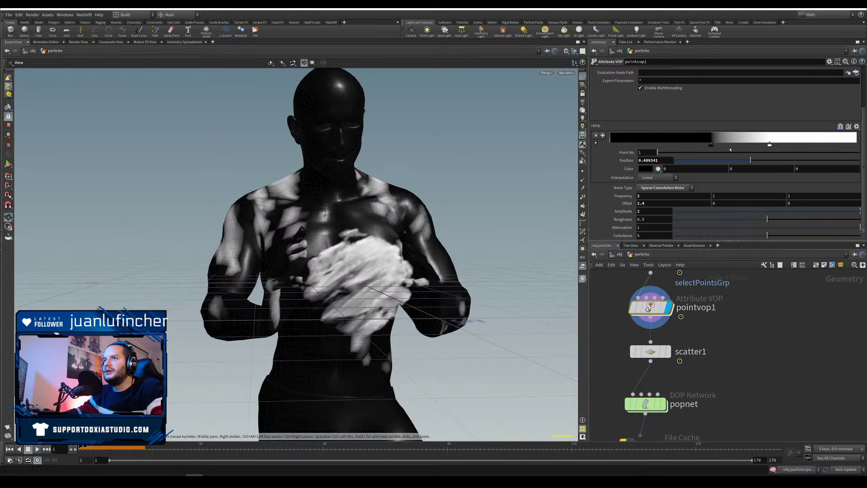
middle_drag(728, 199, 643, 223)
drag(357, 263, 378, 300)
Step: Move the ramp's black point to about 0.25 and its white point further inward, and set the noise Amplitude to 1
drag(709, 147, 662, 151)
drag(770, 145, 745, 147)
mouse_move(662, 145)
mouse_down()
mouse_move(722, 147)
mouse_move(671, 147)
mouse_up()
drag(323, 270, 577, 273)
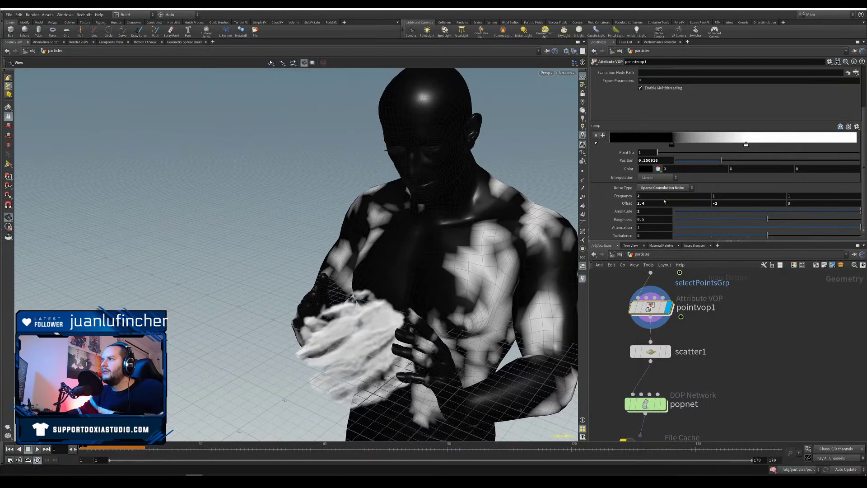
key(Return)
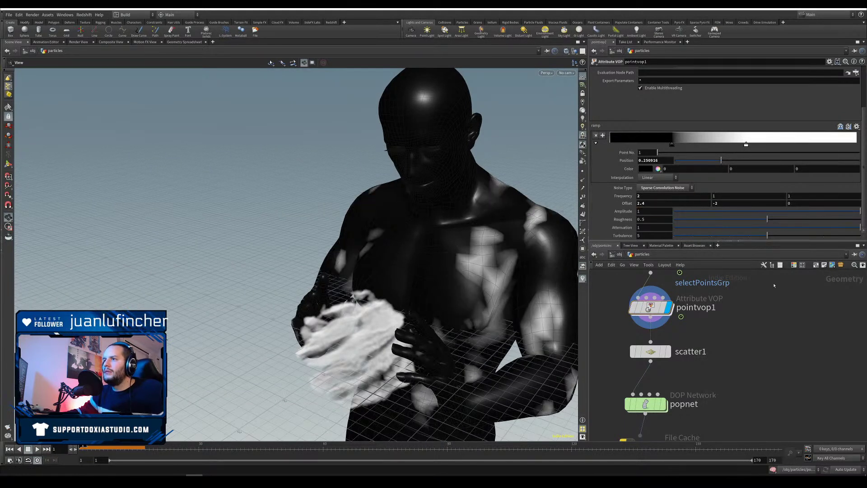
drag(384, 253, 488, 248)
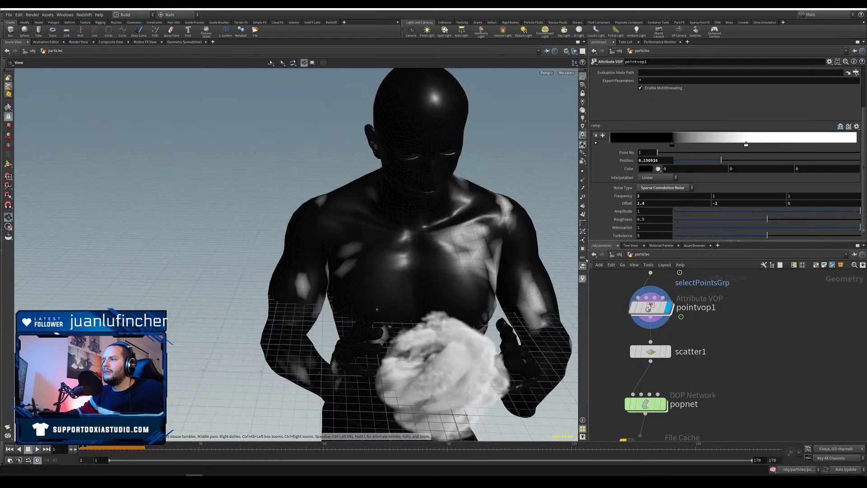
Step: Set the noise Offset to -4.5 in X and try an Amplitude of 1.5 before restoring 1
middle_drag(660, 203, 454, 255)
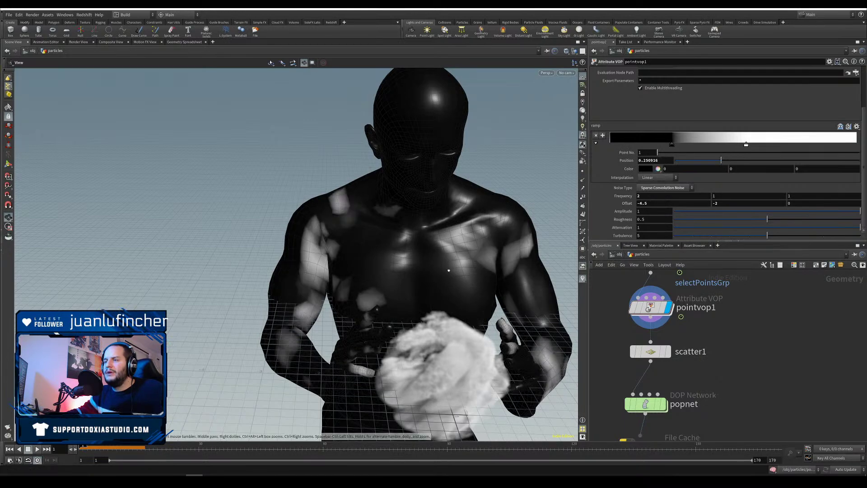
drag(450, 267, 422, 258)
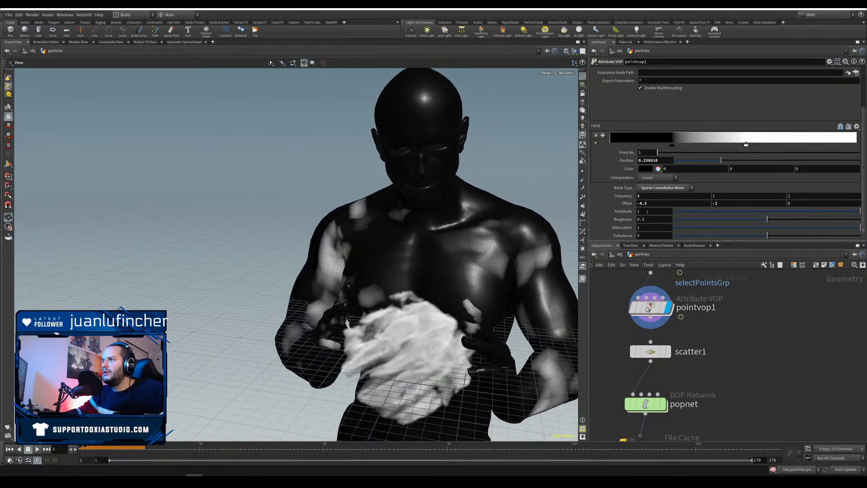
key(Return)
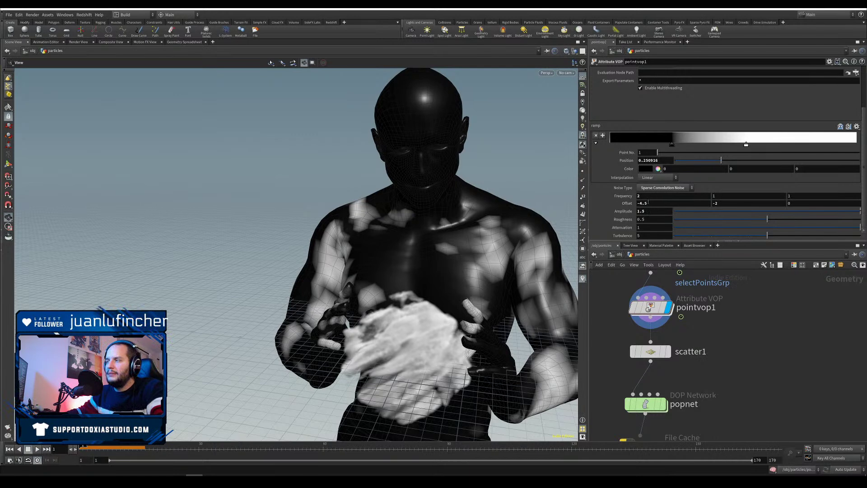
key(Return)
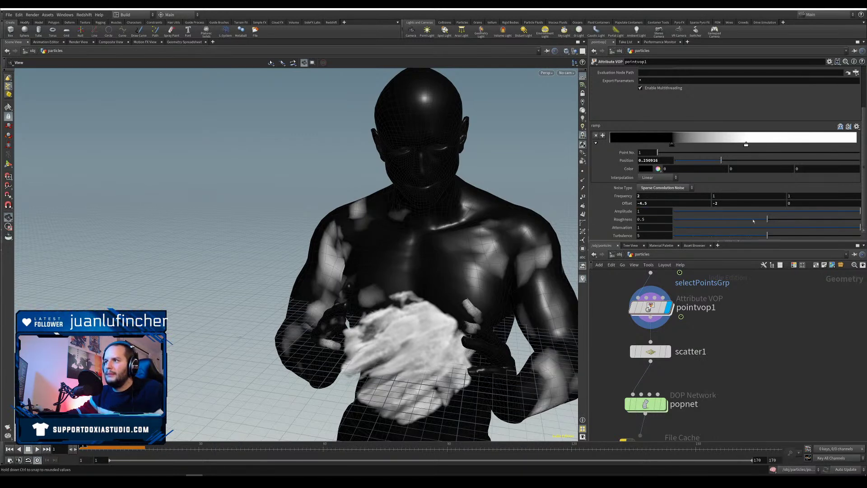
Step: Set the noise Roughness to 0.208 and its Frequency to 2.2 in Y
drag(766, 219, 714, 226)
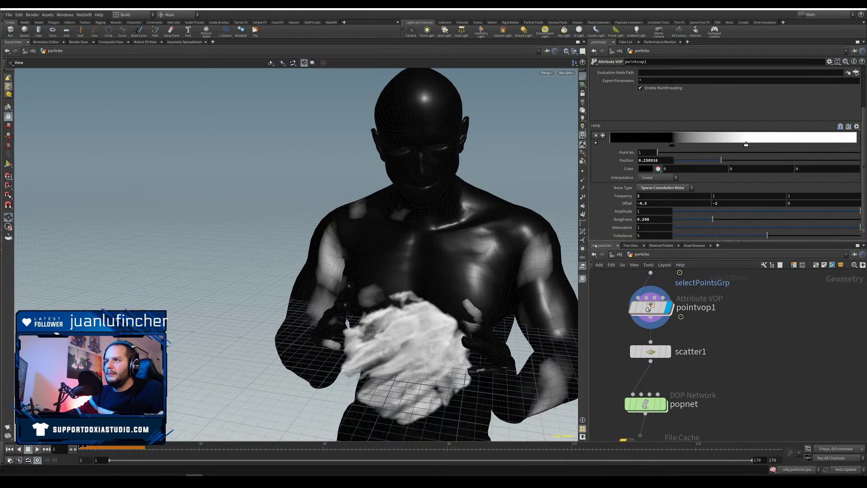
mouse_move(433, 275)
mouse_down()
mouse_move(506, 284)
mouse_move(474, 290)
mouse_move(447, 282)
mouse_up()
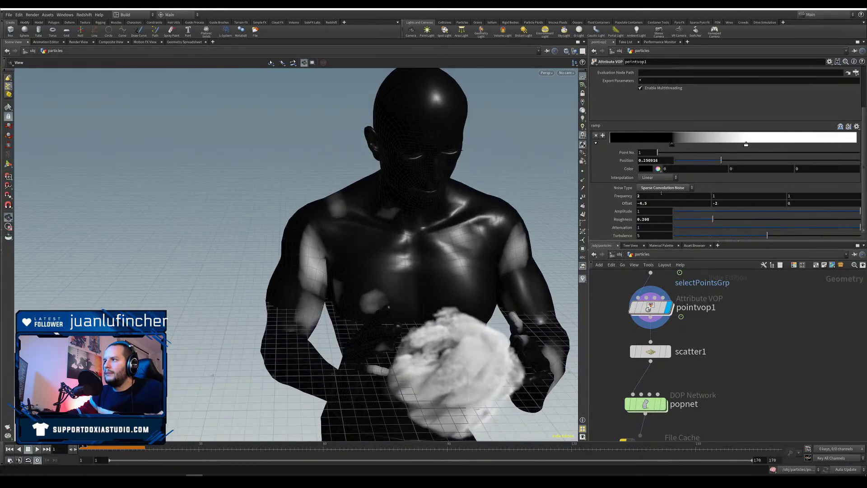
middle_drag(720, 196, 762, 206)
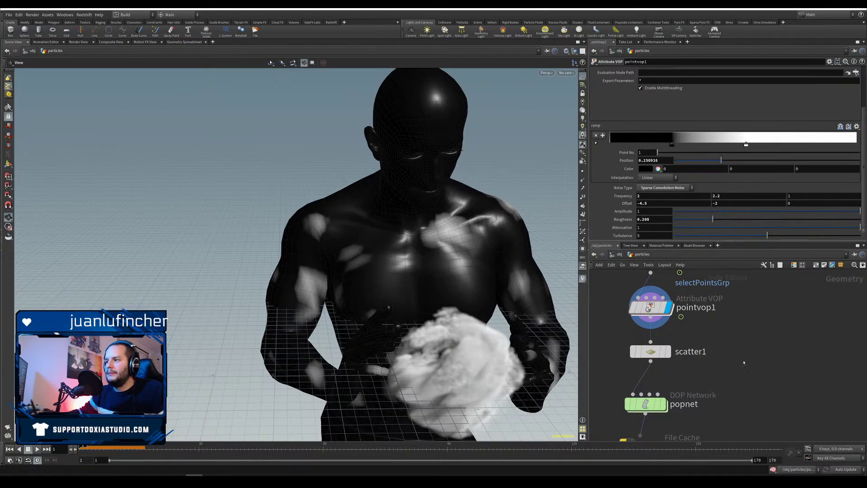
Step: Display popnet, play the particle simulation to frame 49, and examine the particles around the chest, arms and energy ball
click(663, 404)
middle_drag(778, 345, 825, 298)
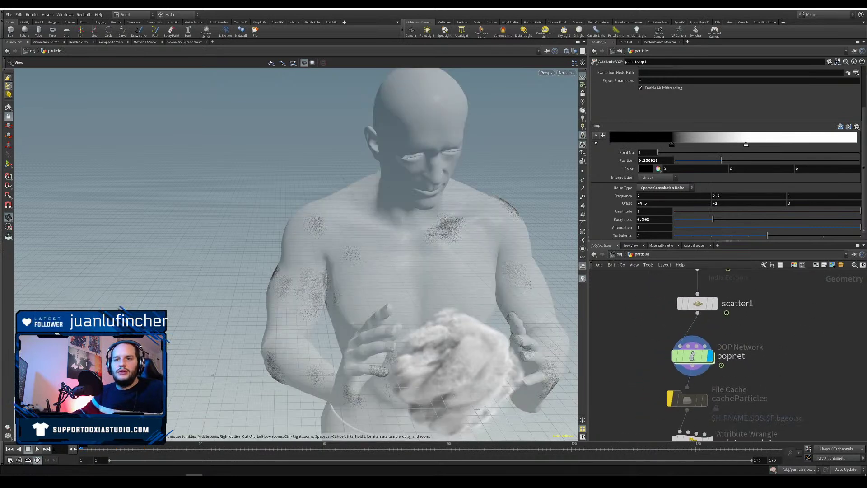
key(Up)
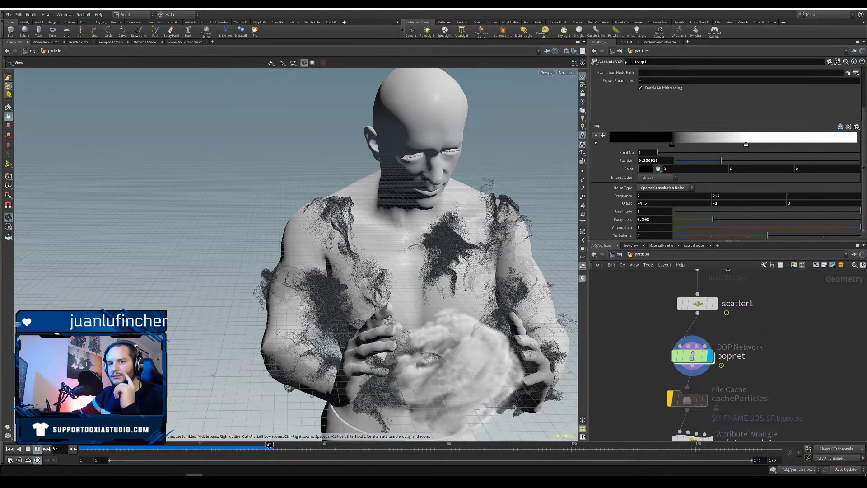
key(Escape)
drag(415, 317, 398, 294)
right_drag(397, 294, 449, 292)
drag(450, 292, 293, 203)
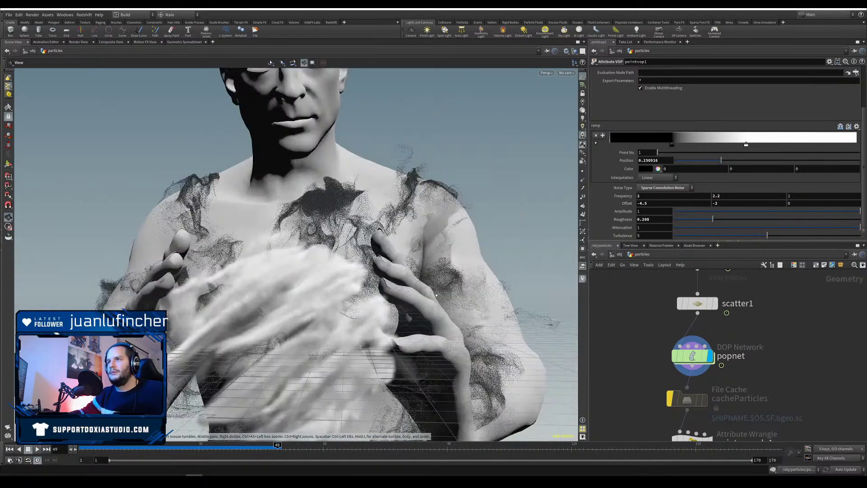
middle_drag(294, 203, 329, 212)
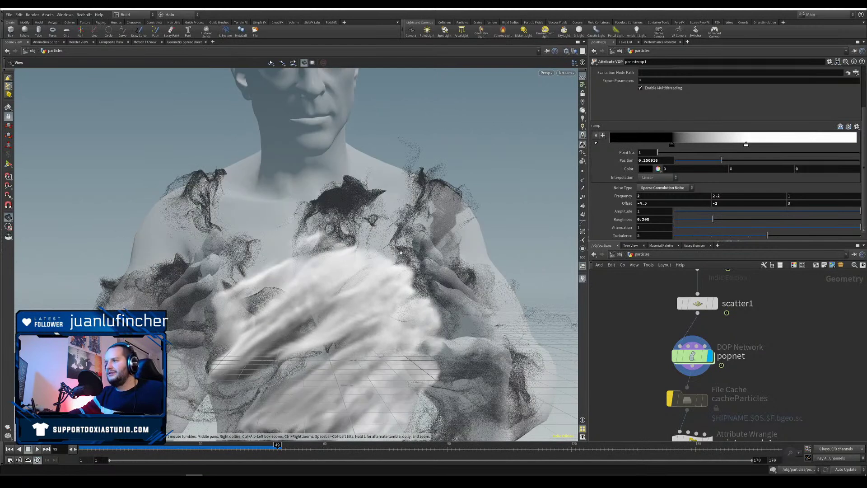
Step: Display pointvop1 at frame 1 and set its noise Offset to -3 in X and -1.2 in Y
middle_drag(744, 304, 730, 339)
click(701, 296)
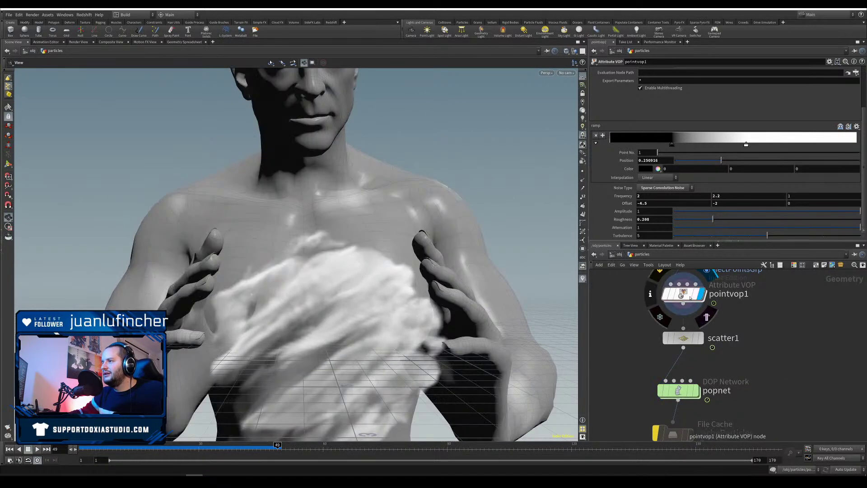
click(10, 449)
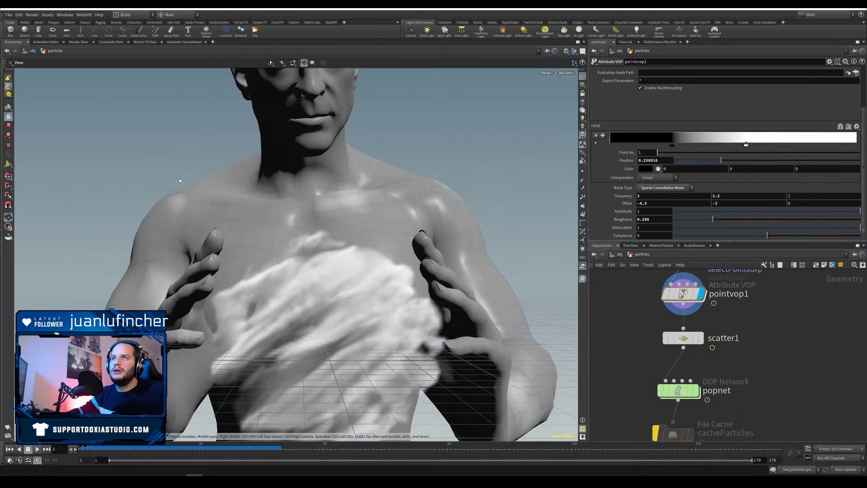
click(183, 41)
click(13, 41)
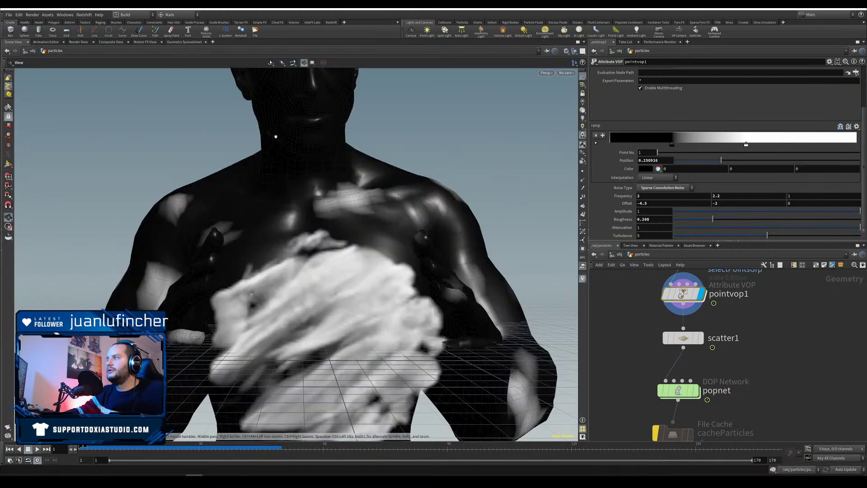
drag(367, 205, 377, 241)
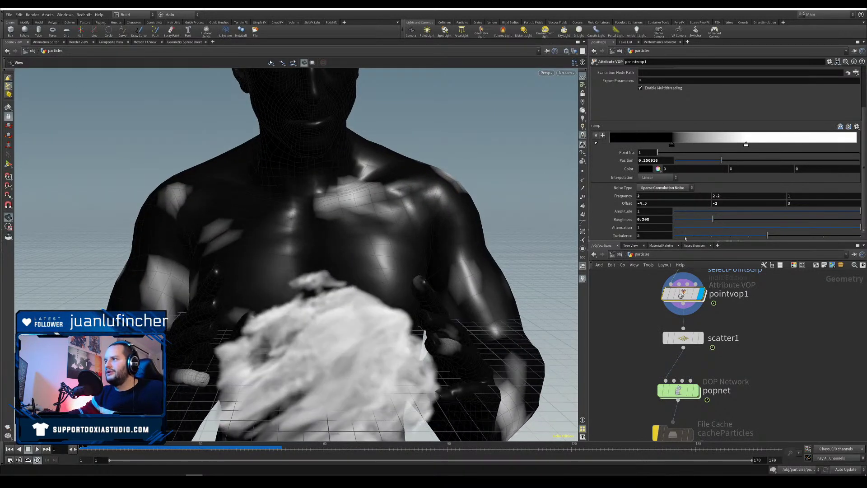
mouse_move(660, 201)
middle_down()
mouse_move(773, 202)
mouse_move(765, 206)
mouse_move(741, 195)
mouse_move(774, 195)
mouse_move(711, 203)
mouse_move(743, 199)
middle_up()
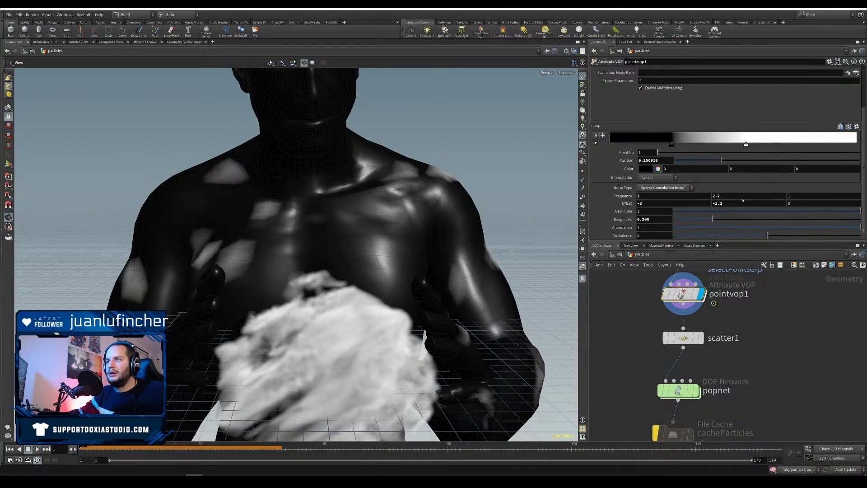
Step: Set the noise Frequency to 1.8 in X, and try an Amplitude of 2 with the ramp shifted toward white before restoring Amplitude 1
mouse_move(665, 197)
middle_down()
mouse_move(634, 204)
mouse_move(653, 204)
middle_up()
double_click(646, 211)
text(2)
key(Return)
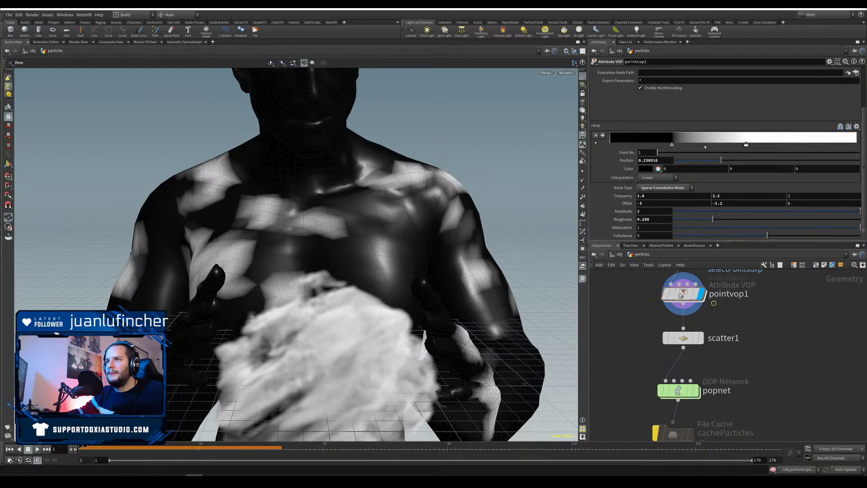
drag(672, 146, 792, 145)
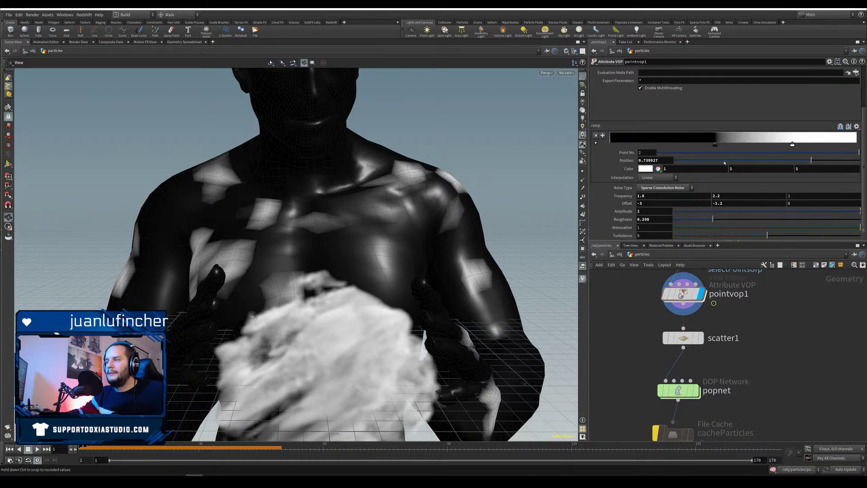
double_click(651, 211)
text(1)
key(Return)
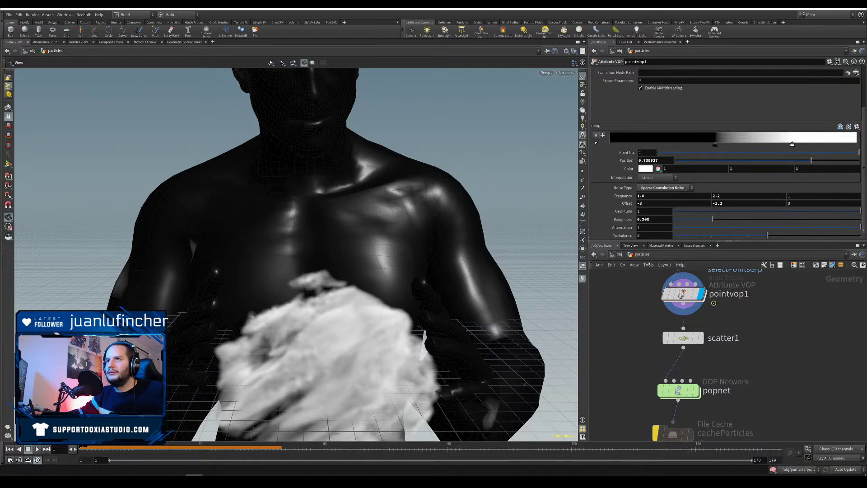
Step: Tighten the ramp to positions of about 0.217 and 0.387, and set the noise Offset to -6.6 in X while adjusting the X Frequency
drag(715, 145, 663, 152)
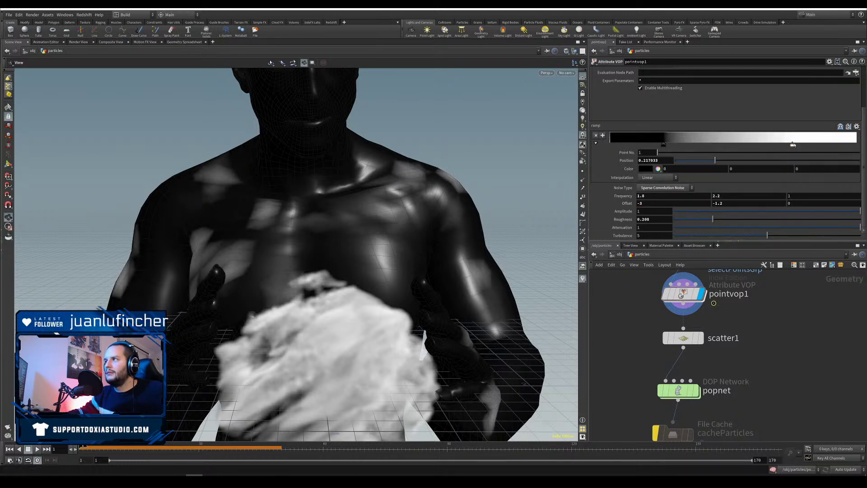
drag(793, 145, 707, 145)
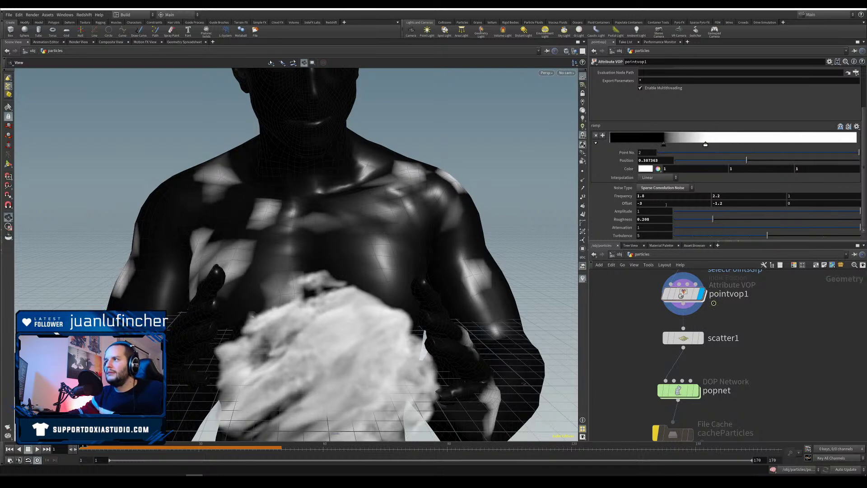
middle_drag(666, 205, 546, 216)
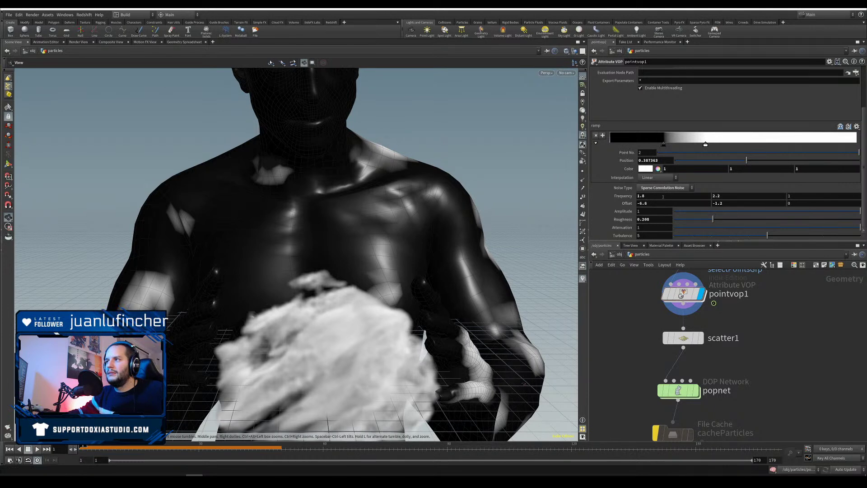
middle_drag(663, 196, 572, 226)
Step: Display popnet, simulate to frame 60, and examine the particles around the chest, arms and energy ball
middle_drag(753, 380, 738, 338)
click(693, 297)
click(675, 296)
click(675, 365)
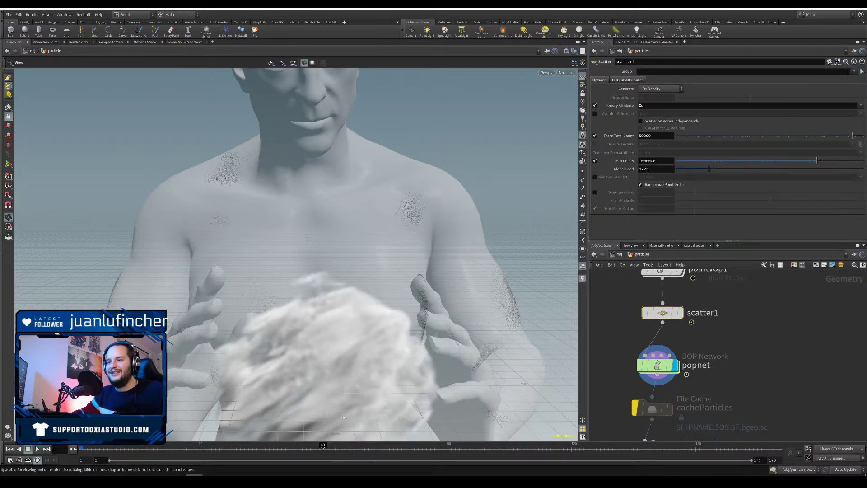
click(322, 448)
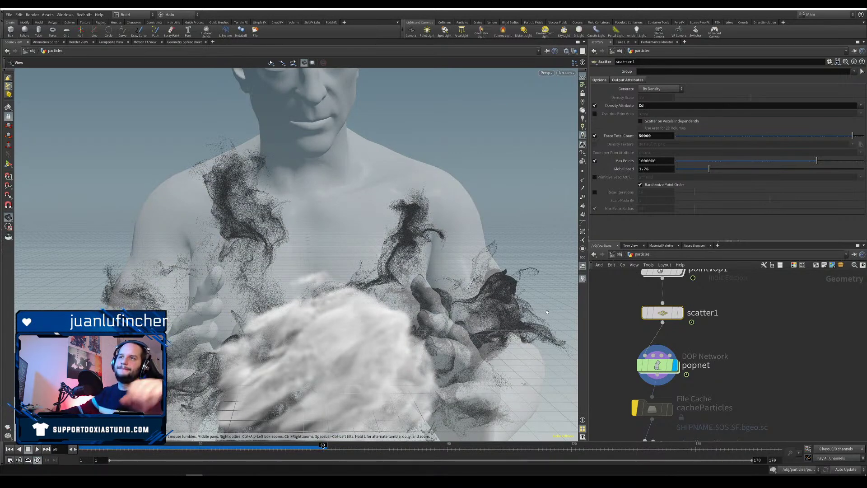
mouse_move(289, 295)
mouse_down()
mouse_move(261, 287)
mouse_move(288, 286)
mouse_up()
scroll(287, 286, down, 3)
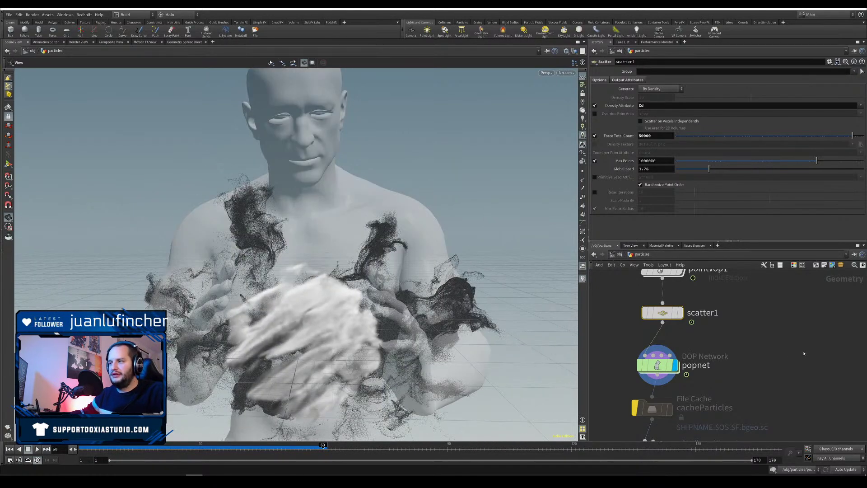
Step: Inspect the particles together with the shaded character at object level, and return to the particles network
key(u)
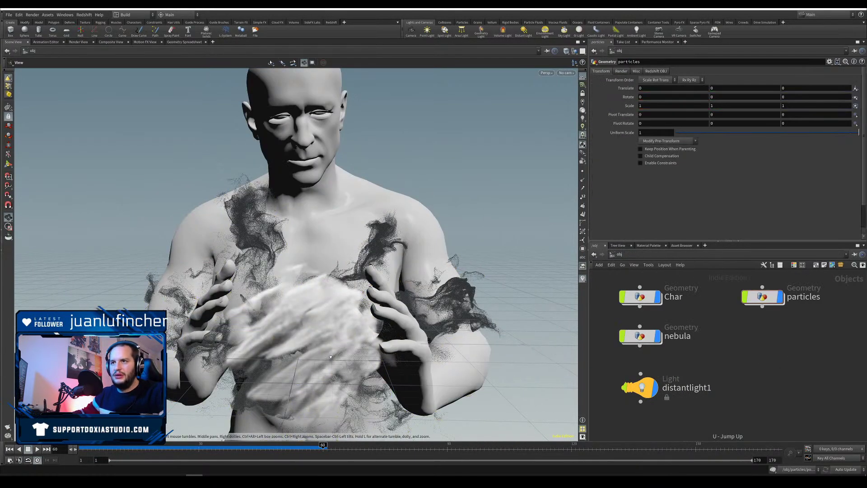
mouse_move(331, 357)
mouse_down()
mouse_move(354, 351)
mouse_move(329, 360)
mouse_up()
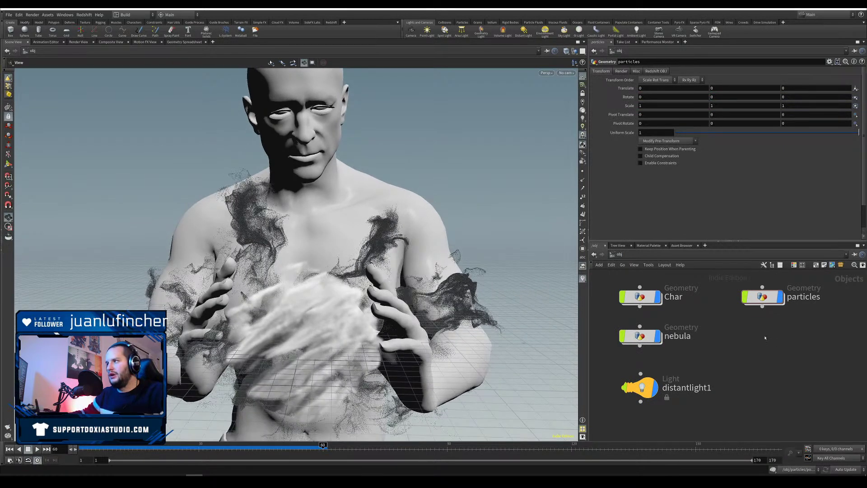
double_click(762, 297)
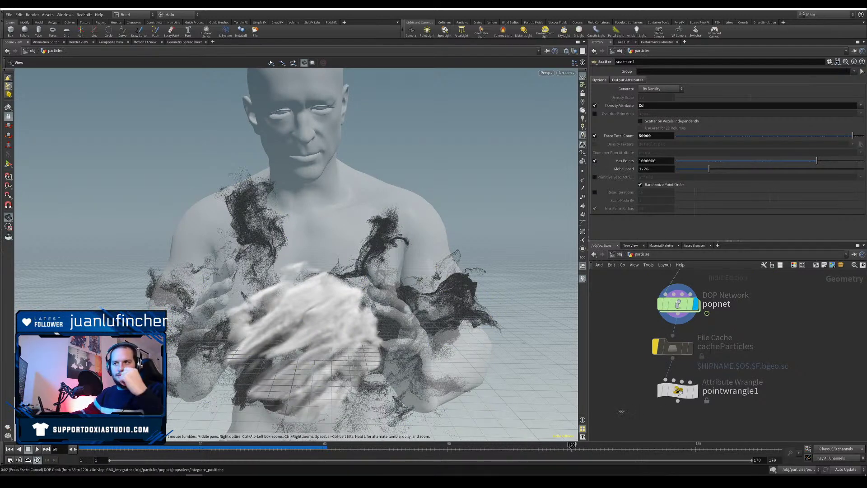
Step: Interrupt the simulation cook, view the particles at frame 54, and set the timeline's end frame to 150
key(Escape)
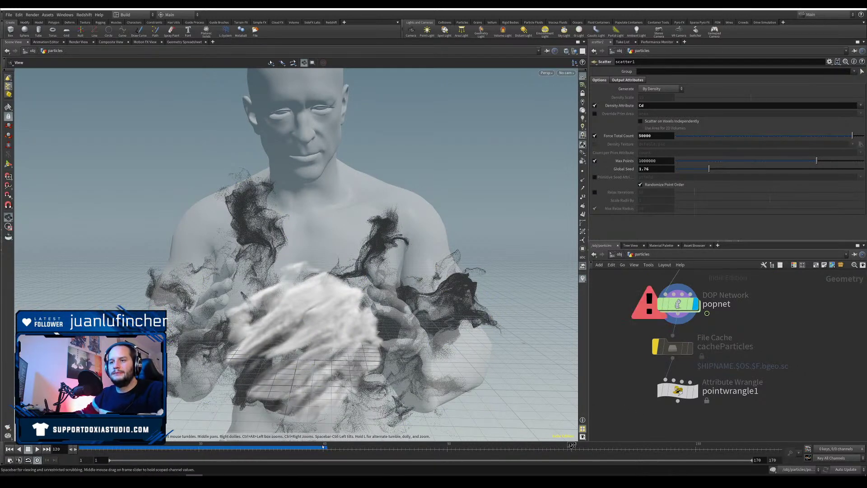
drag(271, 451, 298, 449)
mouse_move(675, 352)
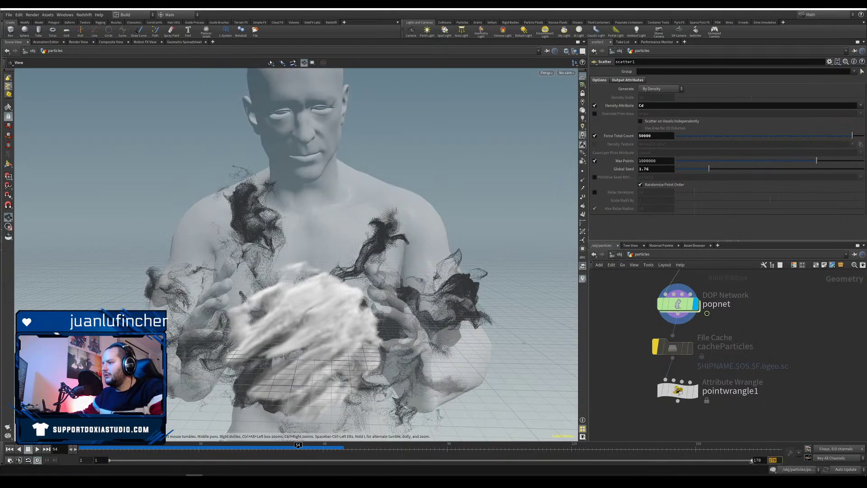
key(Return)
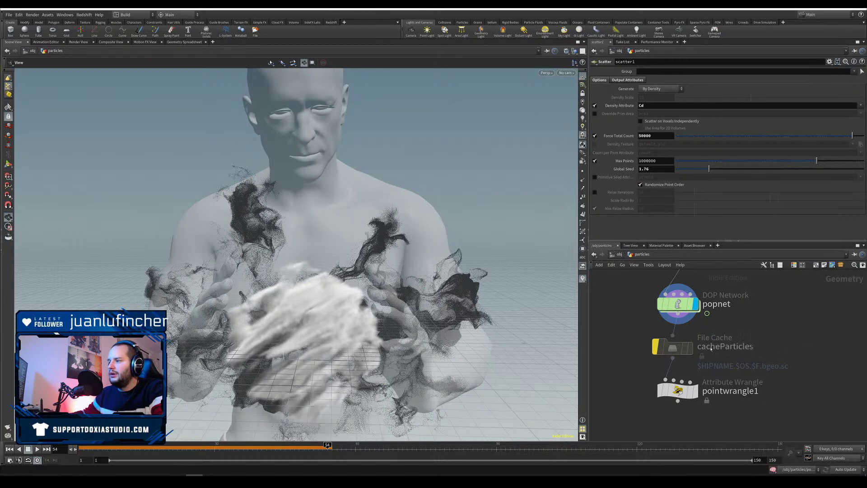
Step: Select cacheParticles, replay the simulation from frame 1, and check the particle motion up to about frame 72 from another angle
click(650, 324)
click(674, 350)
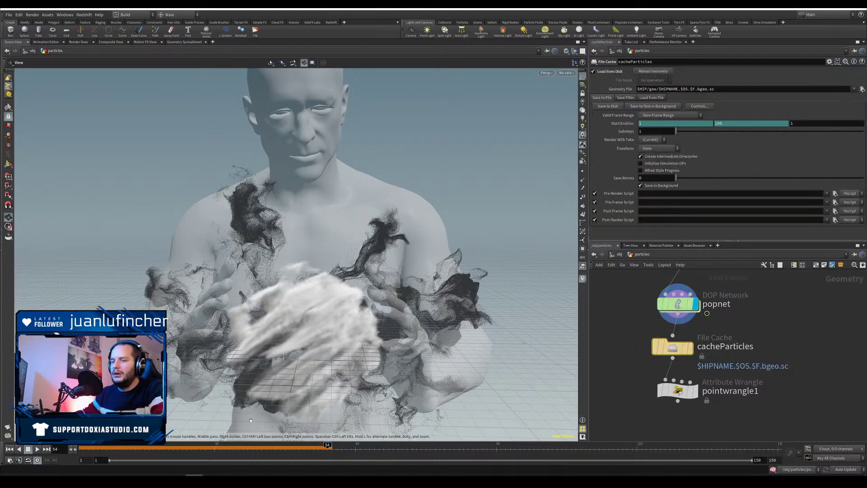
click(9, 449)
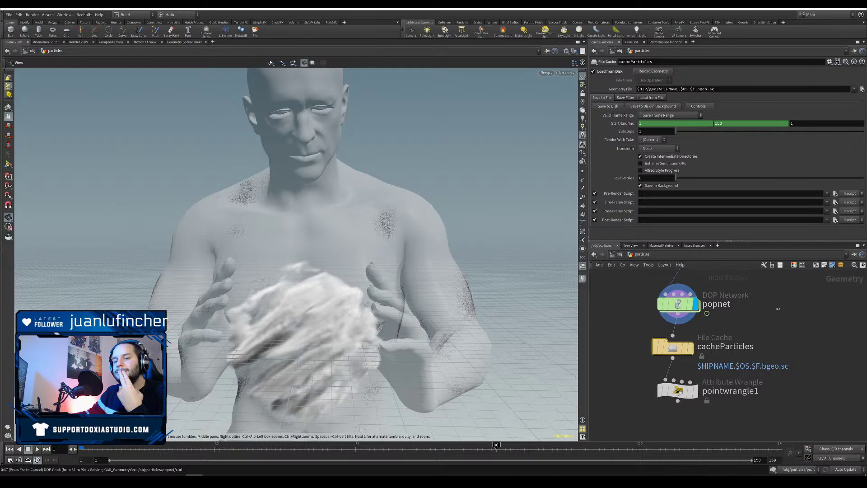
key(Escape)
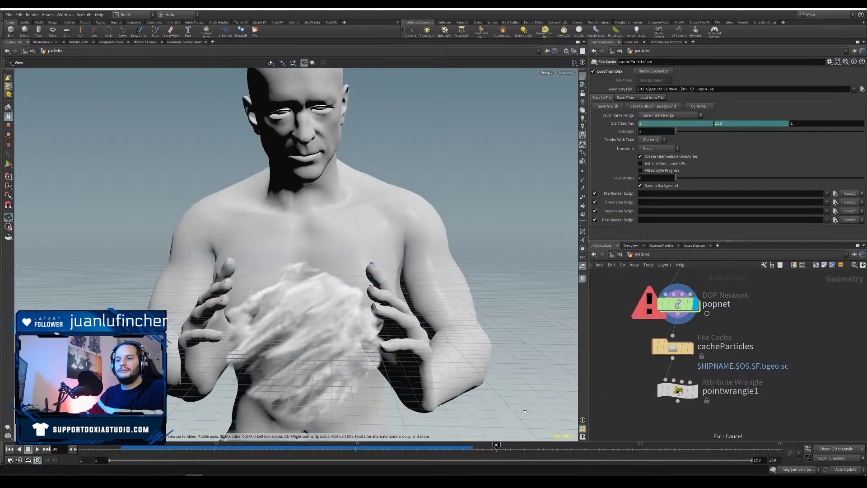
drag(255, 444, 250, 447)
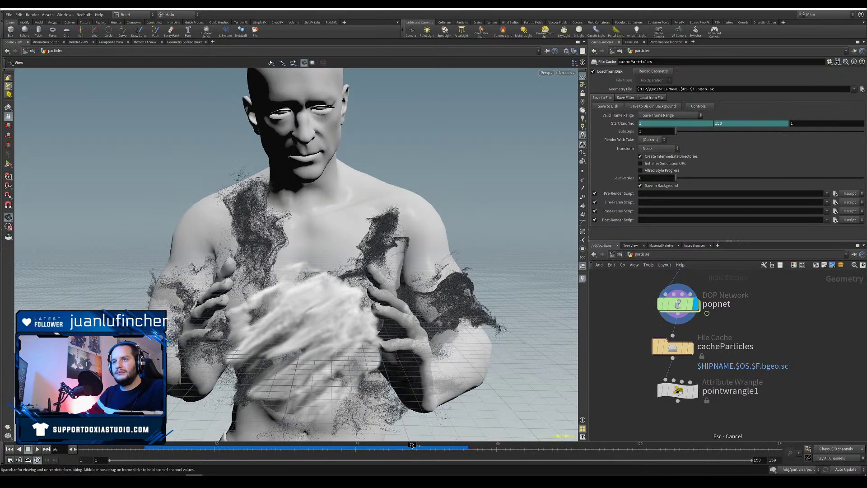
drag(330, 384, 377, 365)
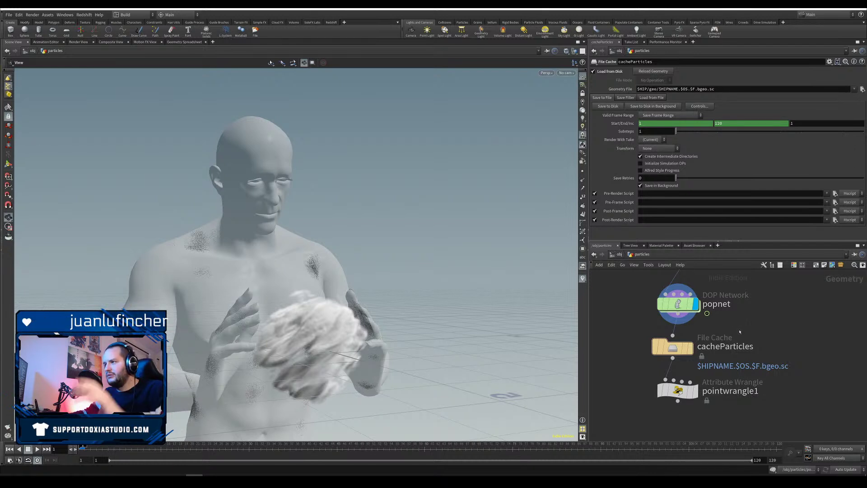
Step: Save the scene and start writing the cacheParticles file cache to disk for frames 1 to 120
drag(747, 331, 636, 363)
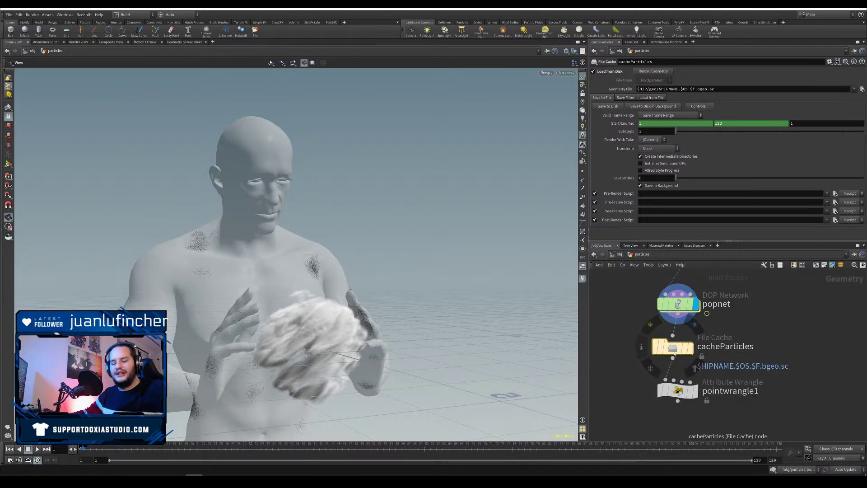
key(ctrl+s)
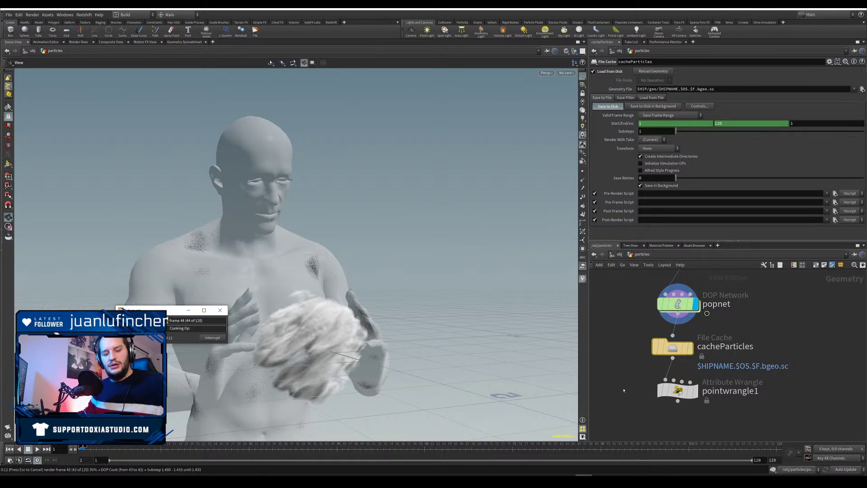
Step: Switch to Quixel Bridge and postpone its version 2020.4.1 update
key(super)
text(bridge)
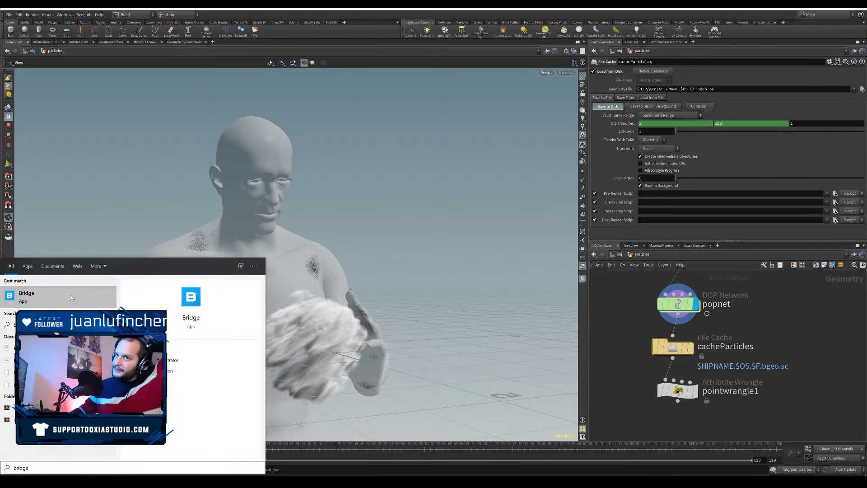
click(91, 300)
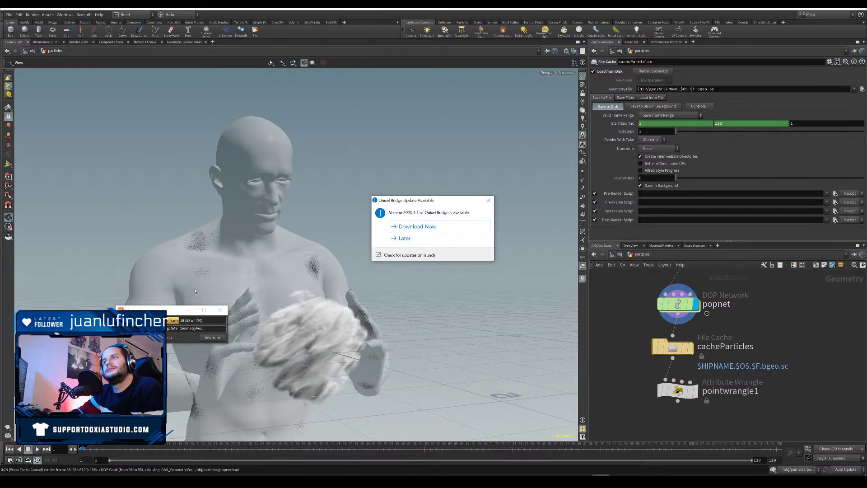
click(428, 236)
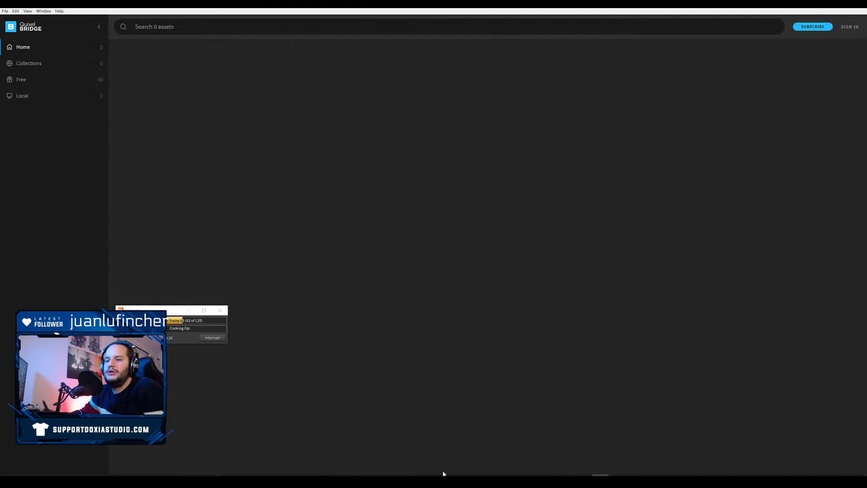
click(562, 446)
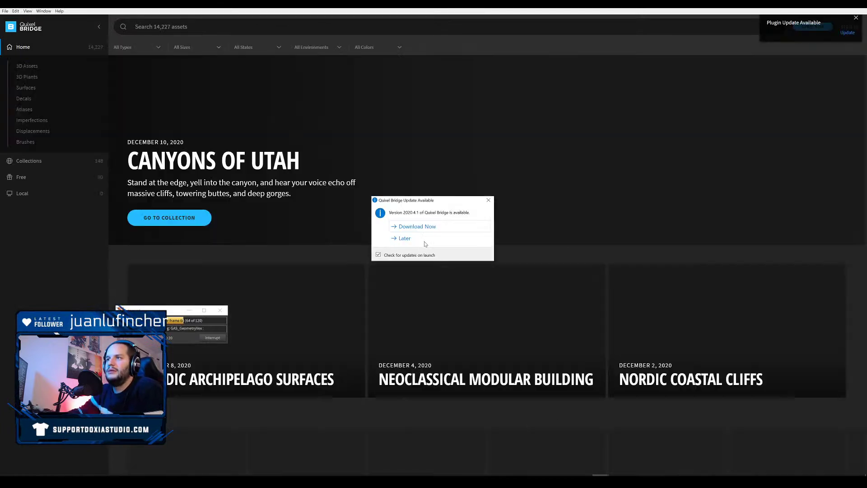
click(426, 241)
Step: Clear the cache progress window and the chat notification out of the way, and turn Bridge into a floating window
drag(155, 310, 0, 381)
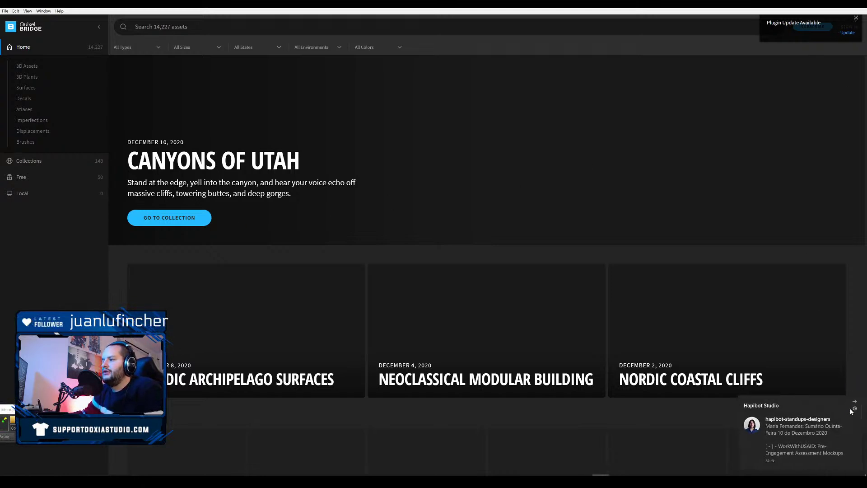
click(854, 402)
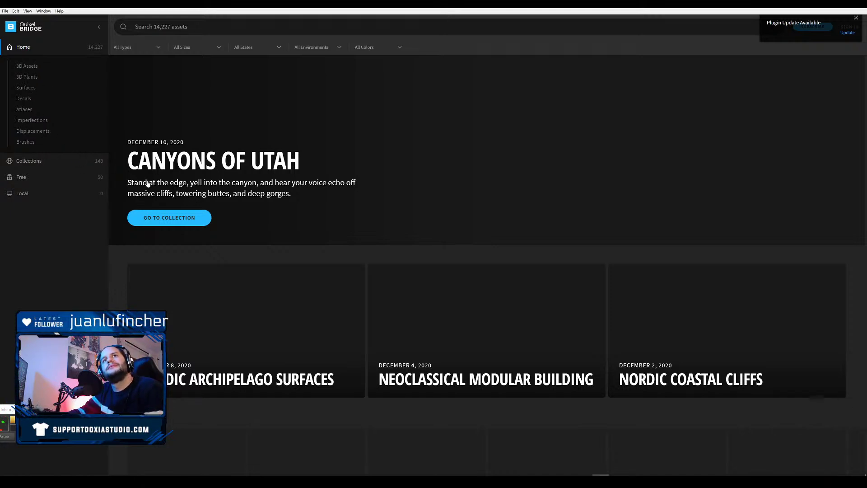
drag(244, 7, 393, 47)
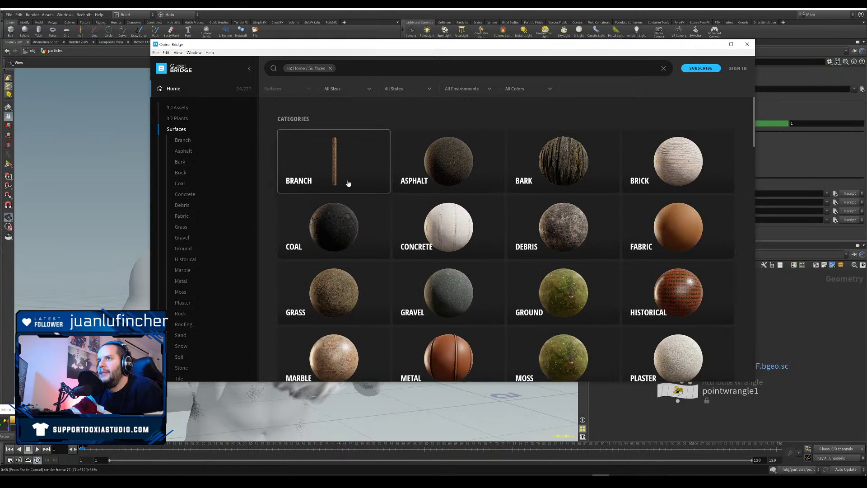
Step: Open the Concrete surface category and reposition and enlarge the Bridge window to browse its materials
scroll(195, 157, down, 1)
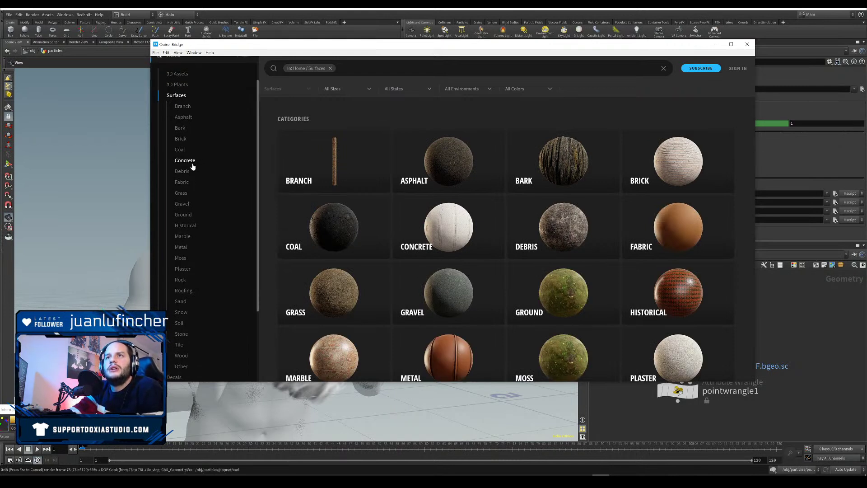
click(192, 163)
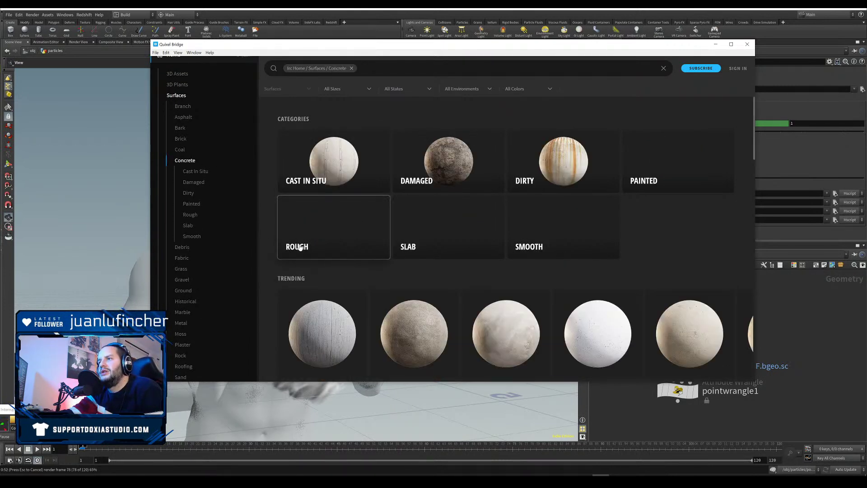
drag(469, 48, 346, 40)
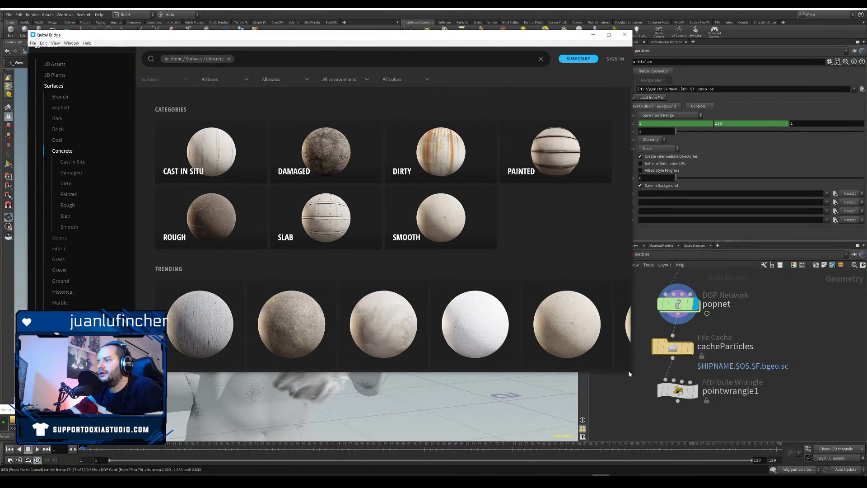
drag(632, 373, 805, 418)
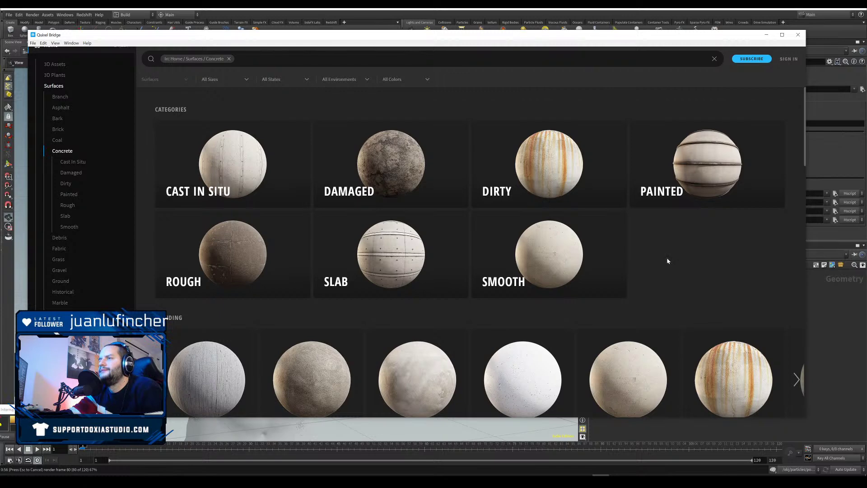
scroll(666, 261, down, 5)
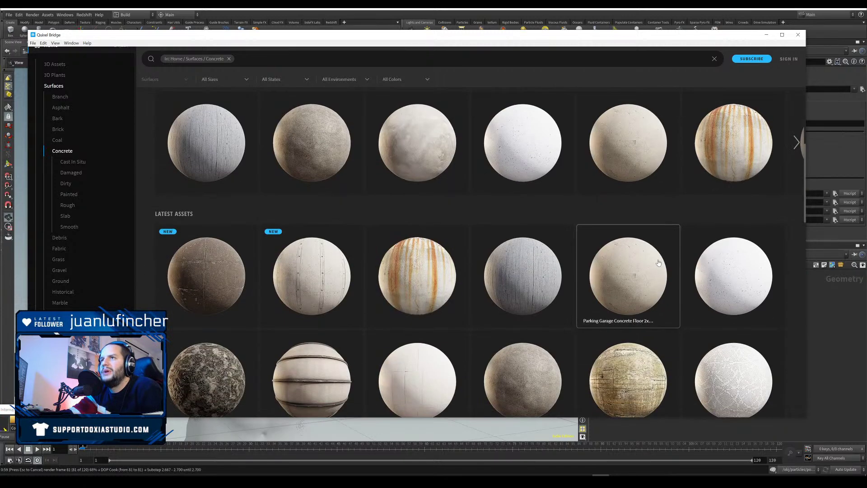
Step: Open the Gravel surface category and look through its materials
scroll(63, 225, down, 3)
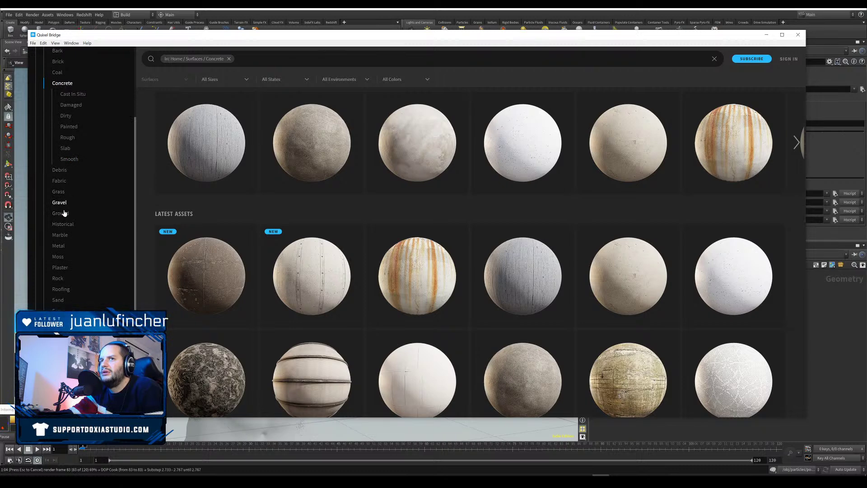
click(60, 203)
scroll(167, 210, down, 2)
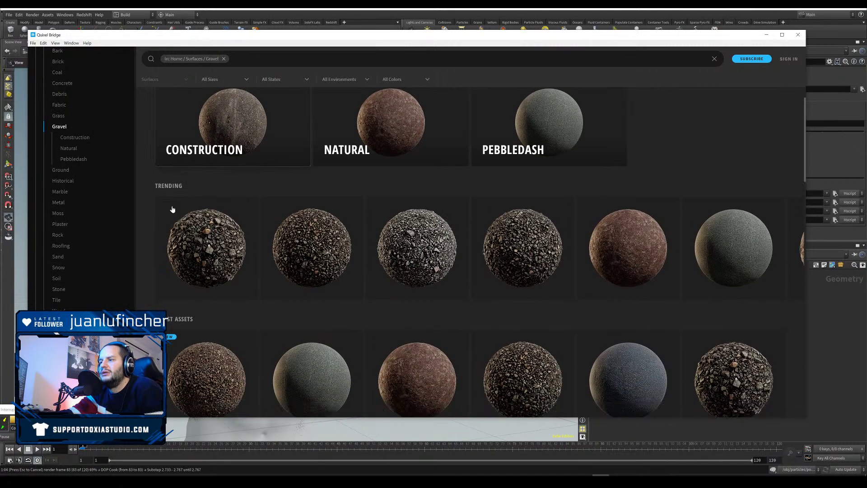
scroll(167, 217, down, 5)
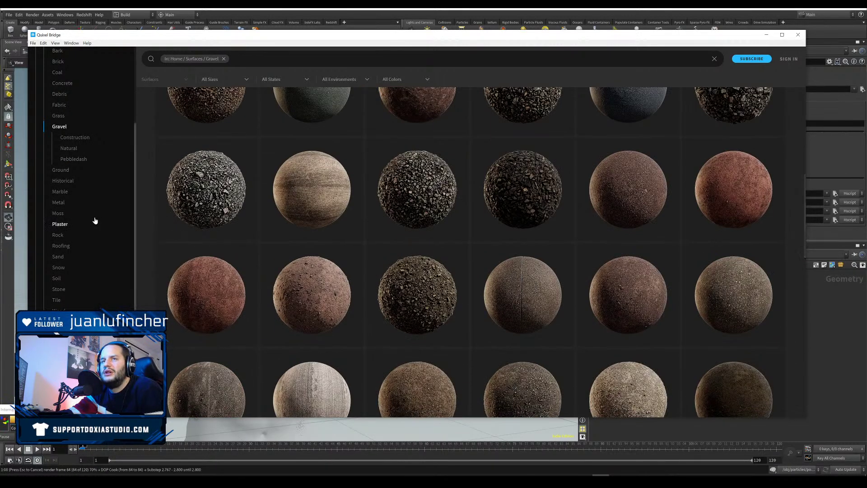
scroll(75, 215, down, 1)
scroll(285, 222, down, 4)
Step: Open the Stone surface category and look through its trending and latest materials
scroll(88, 290, down, 1)
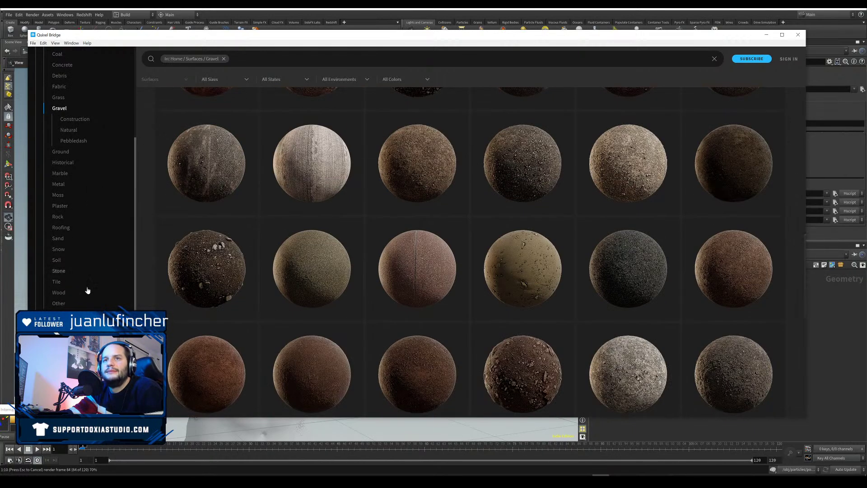
click(59, 270)
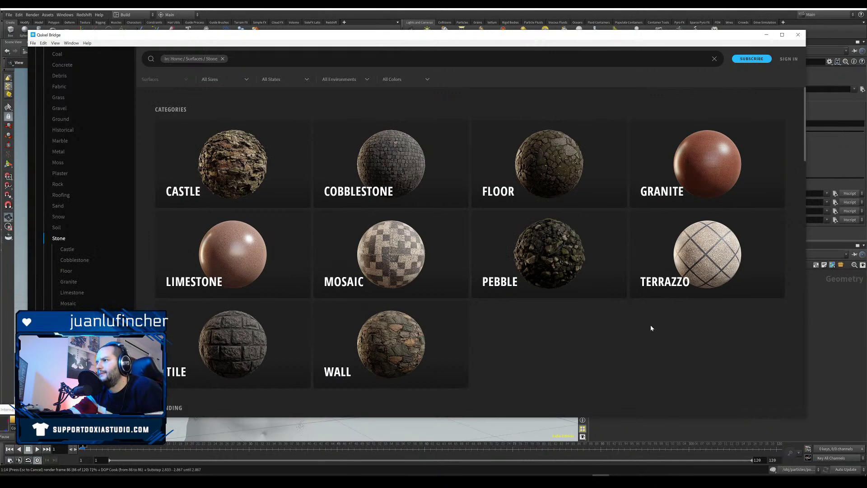
scroll(650, 328, down, 5)
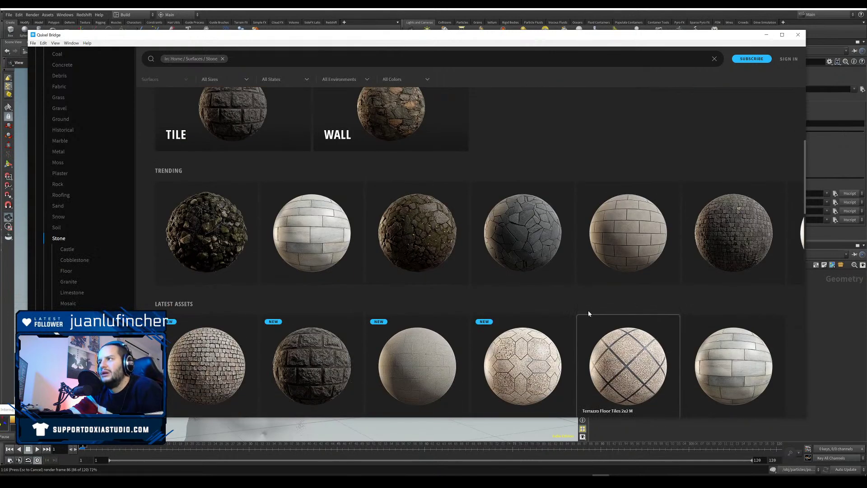
scroll(583, 311, down, 2)
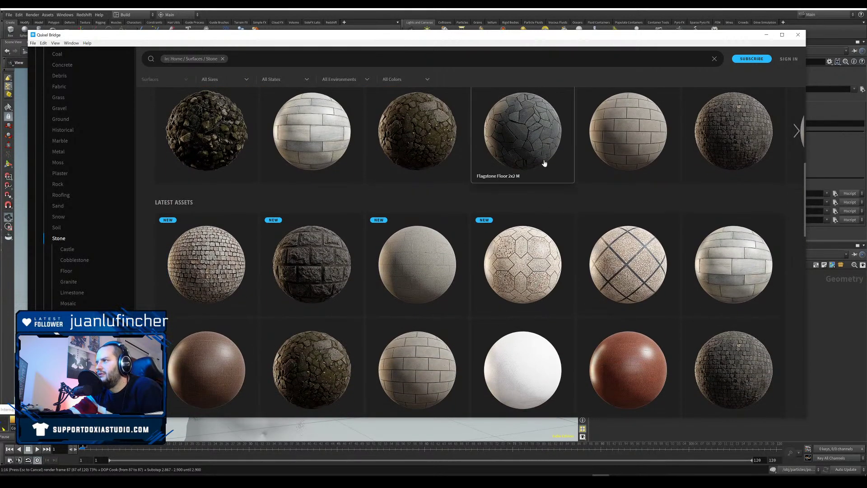
scroll(544, 163, down, 12)
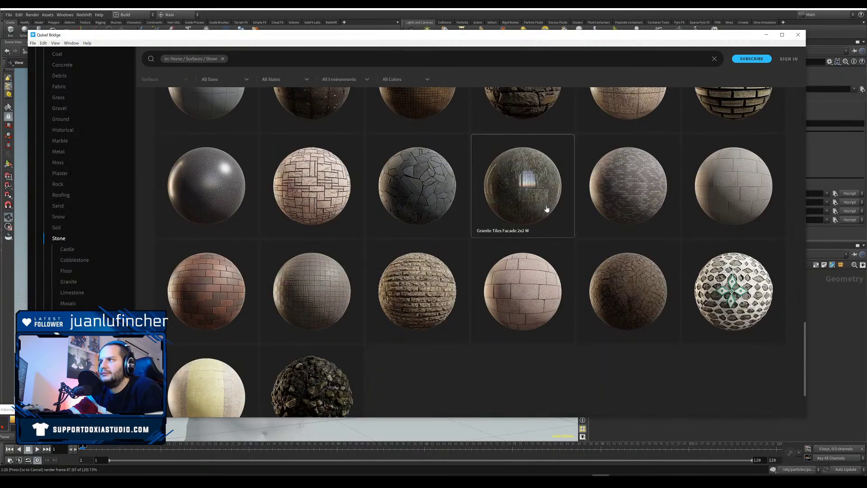
scroll(546, 208, down, 10)
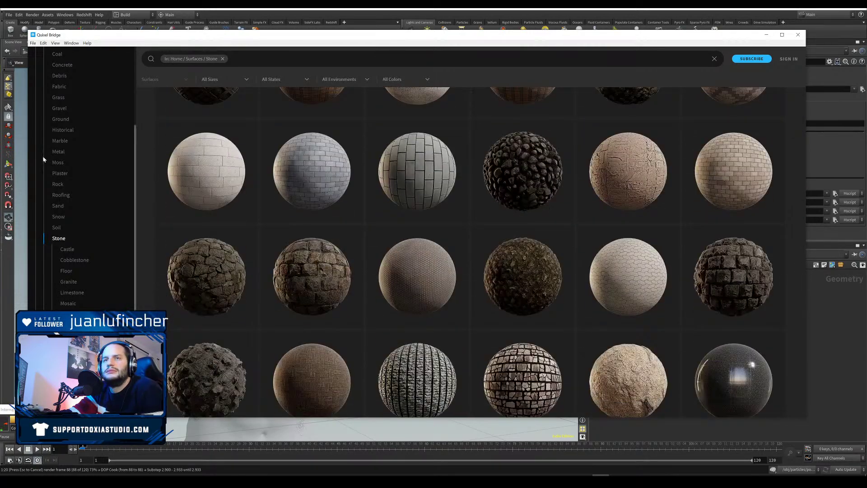
Step: Check the Floor subcategory of Stone, and look through all the Granite materials
scroll(76, 231, down, 1)
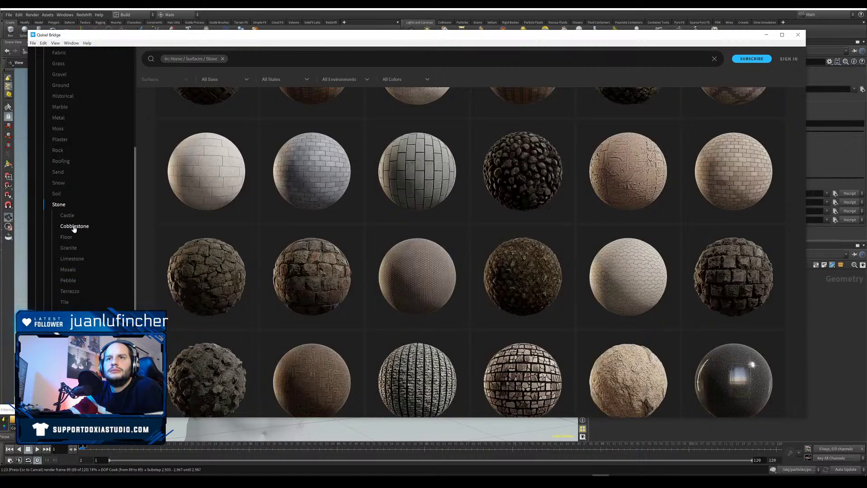
click(66, 237)
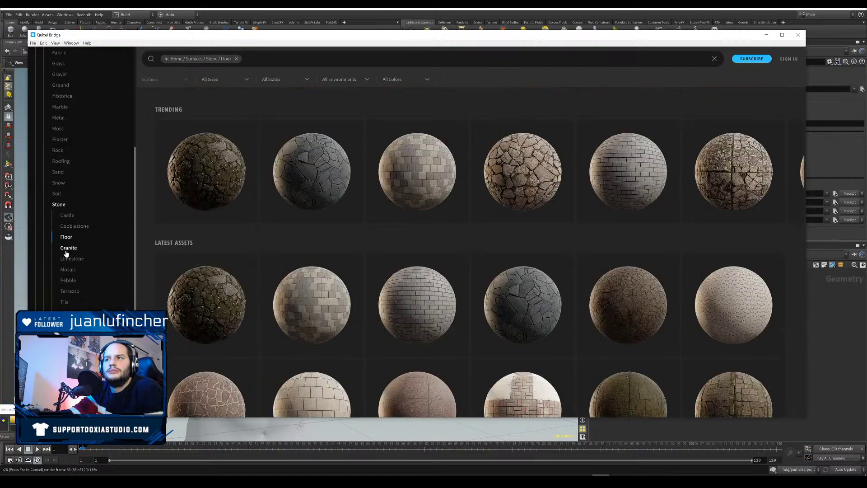
click(68, 248)
scroll(406, 280, down, 5)
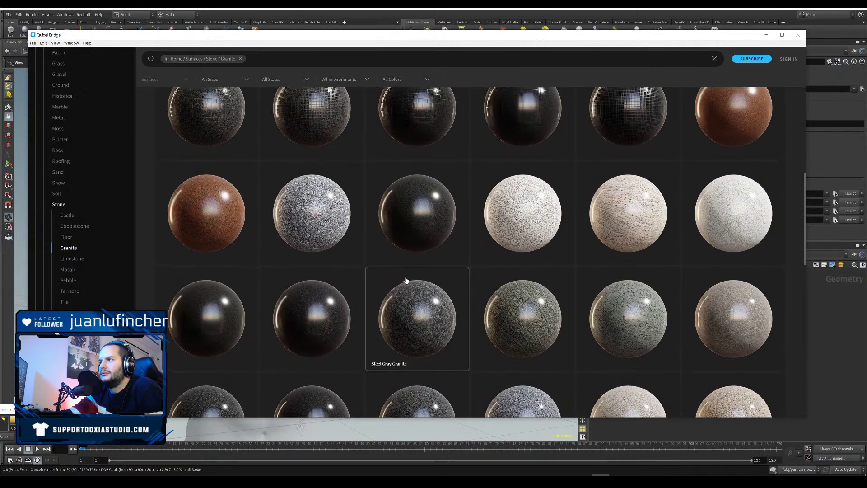
scroll(406, 280, up, 5)
scroll(632, 316, down, 4)
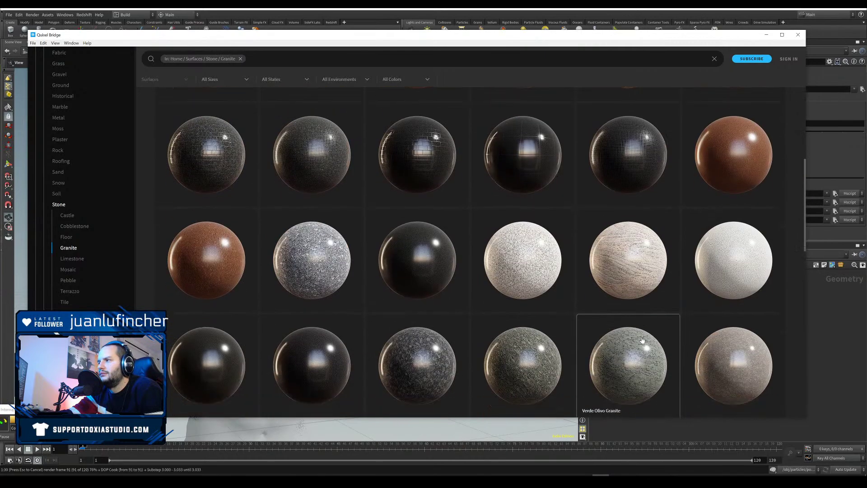
scroll(640, 339, down, 10)
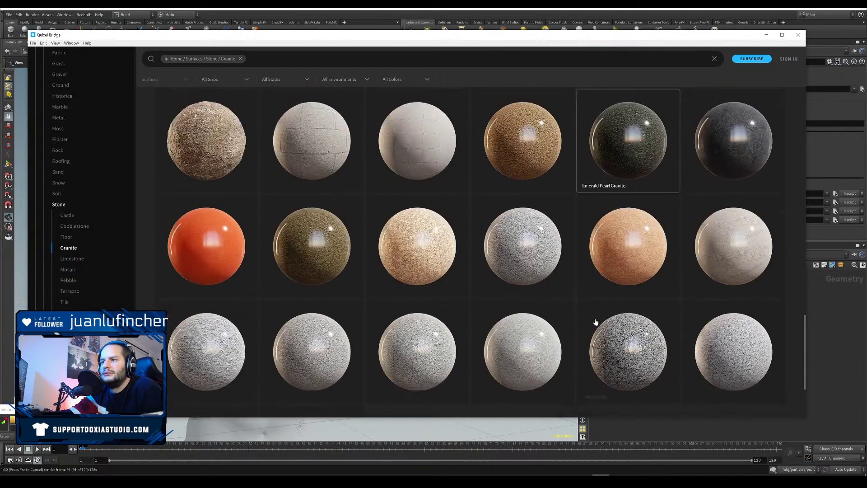
scroll(593, 321, down, 3)
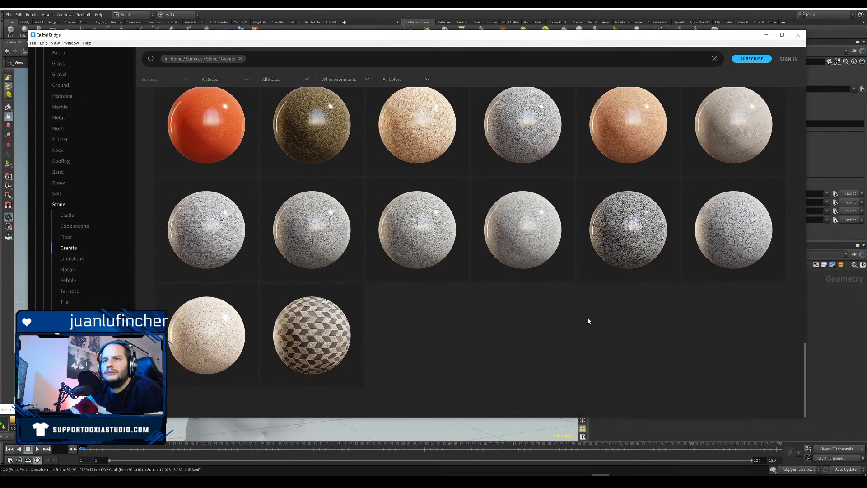
Step: Look through the Limestone and Wall subcategories of Stone and show the details of Painted Stone Wall 2x2
click(72, 258)
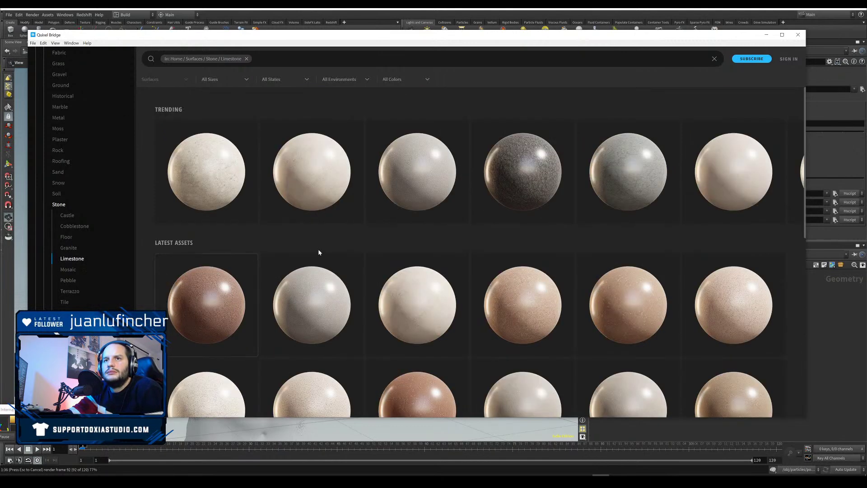
scroll(345, 239, down, 10)
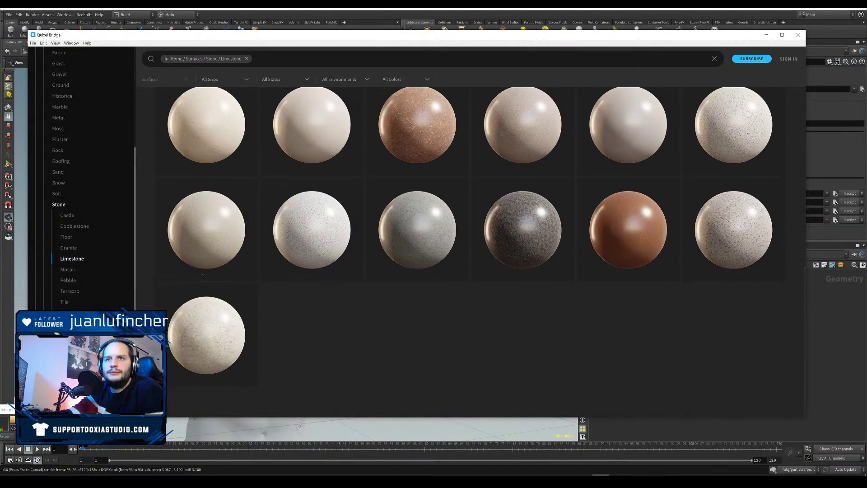
click(65, 313)
scroll(489, 262, down, 7)
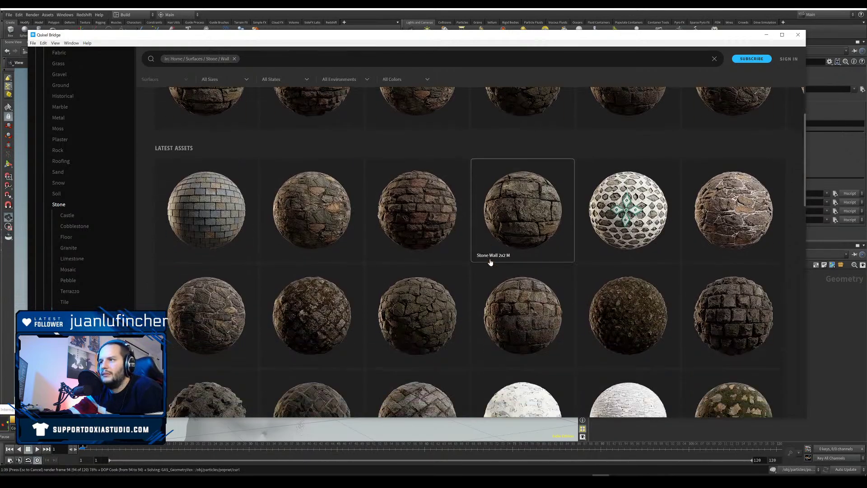
scroll(491, 262, up, 3)
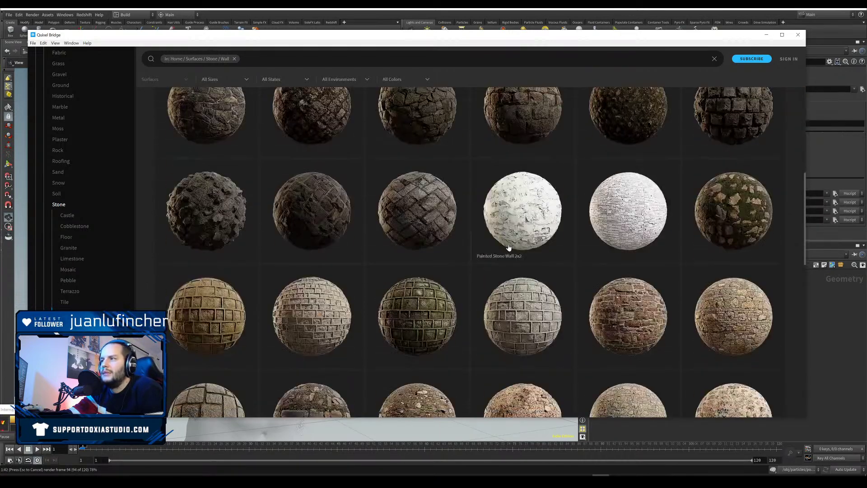
click(515, 225)
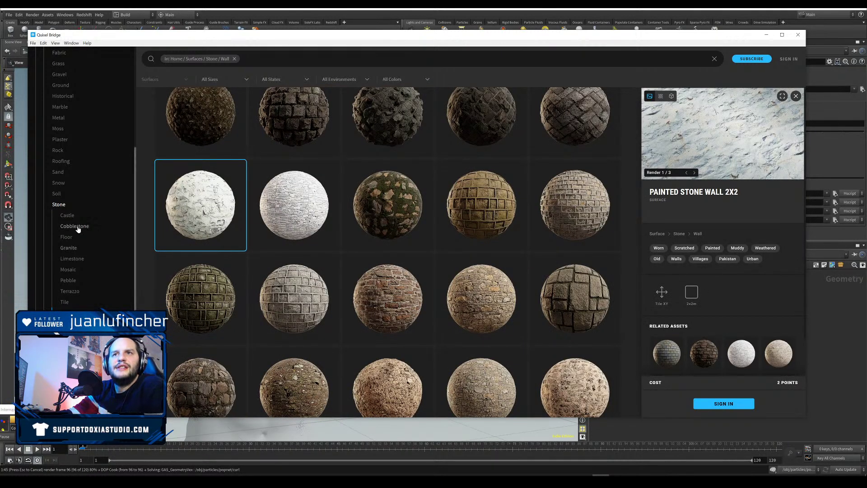
Step: Switch to the Plaster surface category and show the details of Flaked Paint Wall
scroll(75, 233, down, 1)
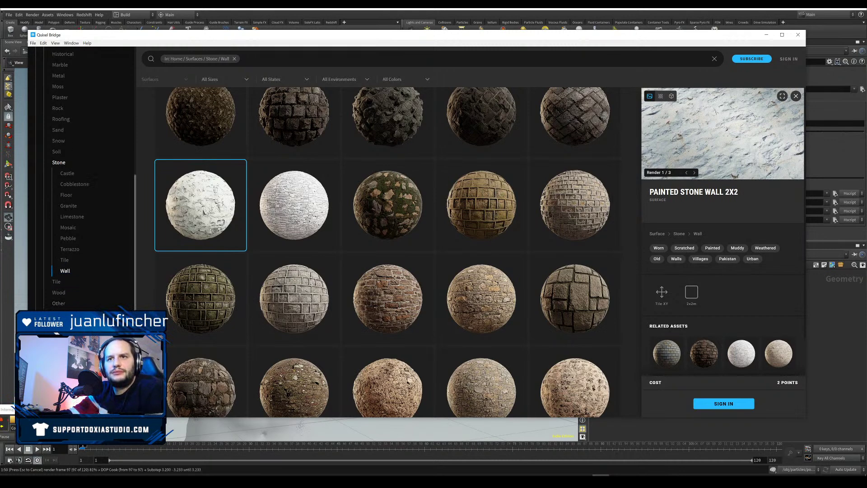
scroll(81, 180, up, 4)
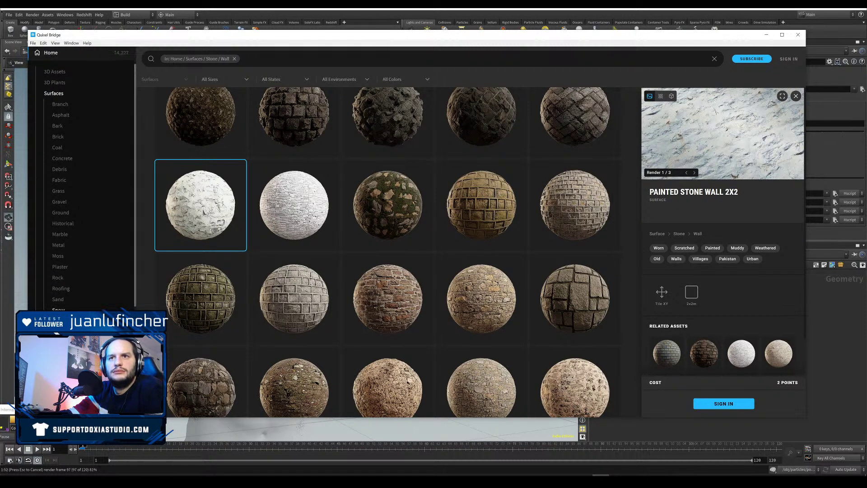
scroll(63, 302, up, 1)
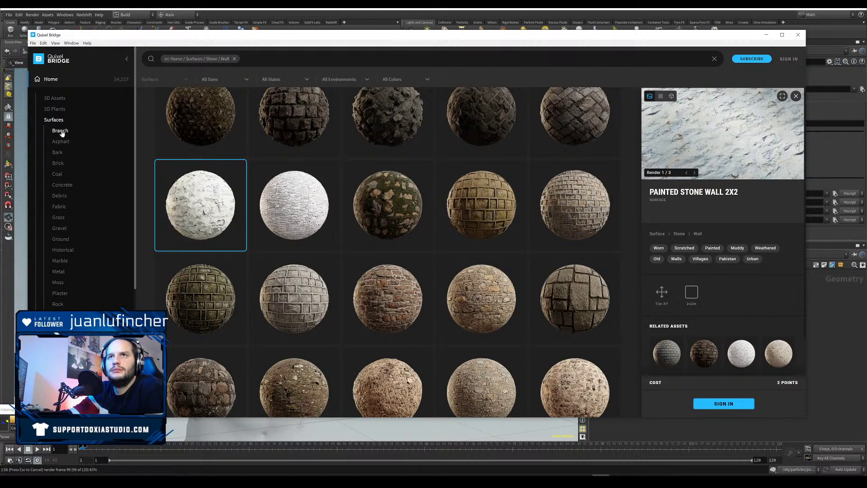
click(56, 294)
scroll(388, 276, down, 2)
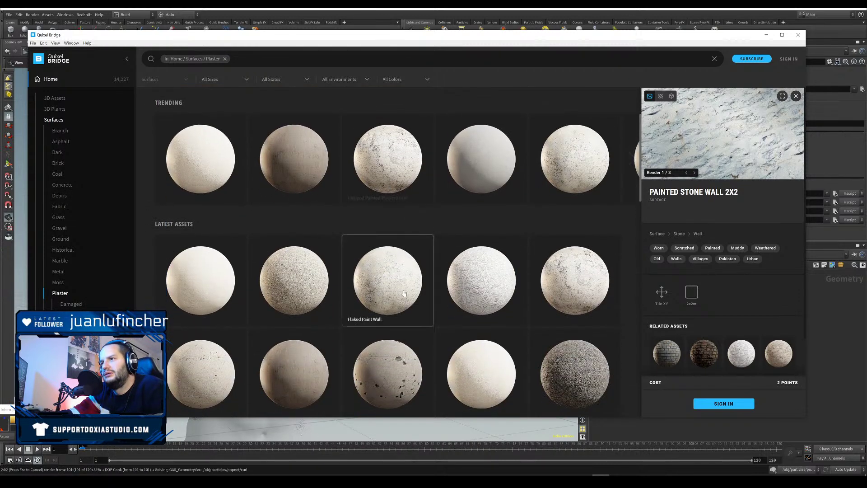
click(403, 293)
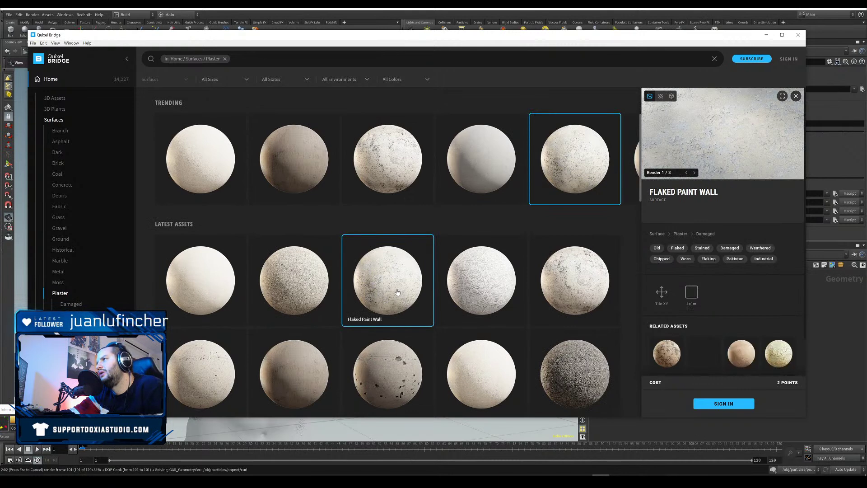
Step: Show the details of Half Timbered Wall 2x1 M and look through further Plaster materials
scroll(395, 290, down, 3)
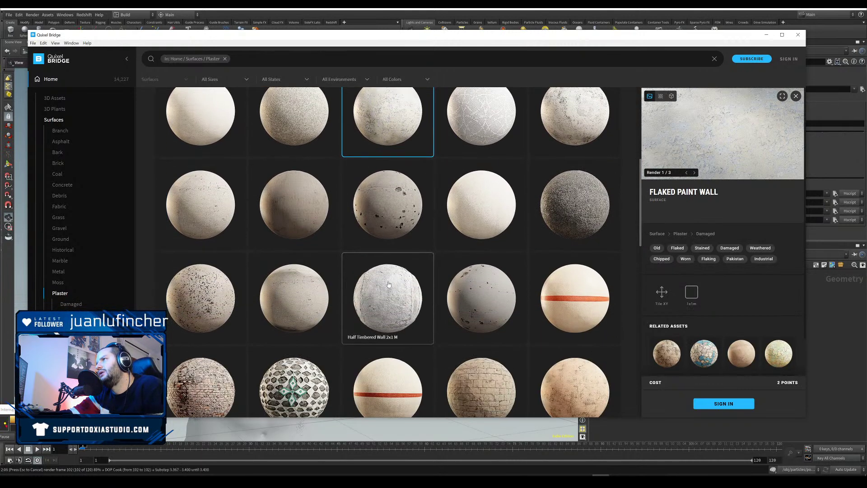
click(411, 298)
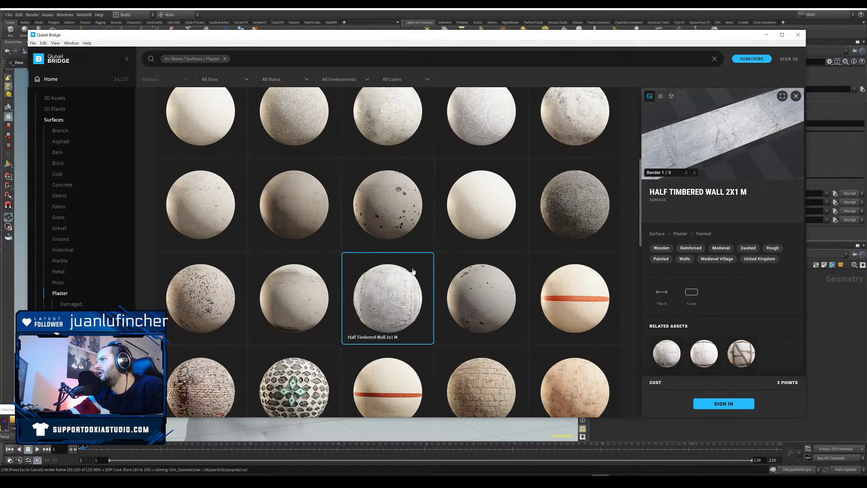
scroll(408, 262, up, 1)
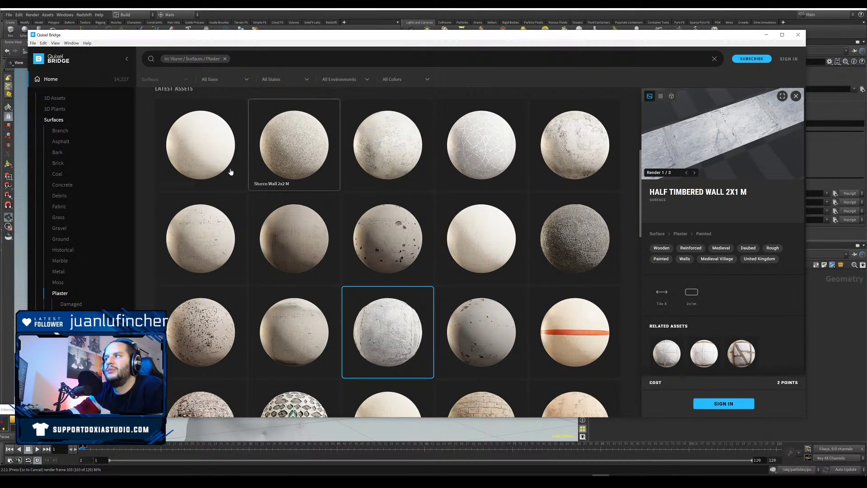
scroll(225, 212, down, 10)
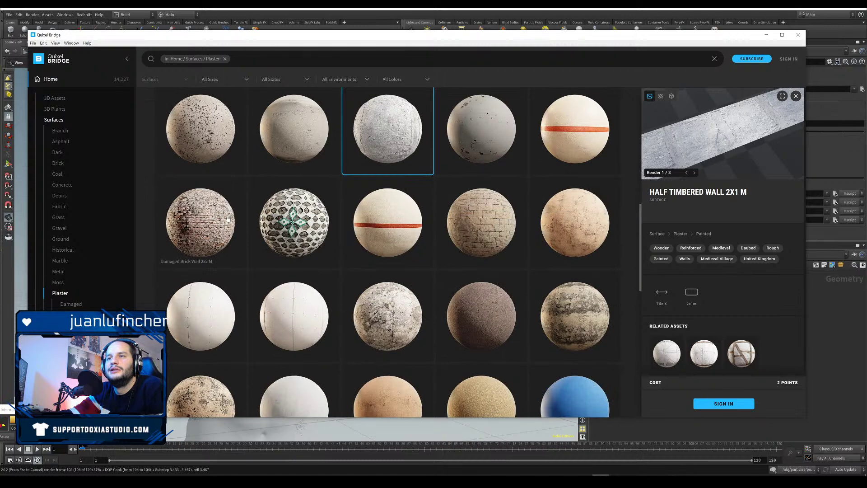
scroll(229, 218, down, 2)
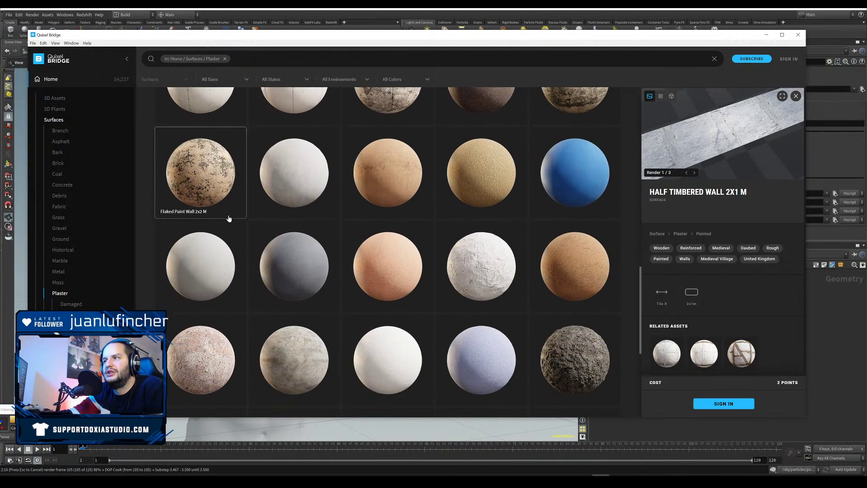
Step: Show the details of Rough Plaster 2x2 M and look through all three renders of Mine Dam Wall
click(458, 267)
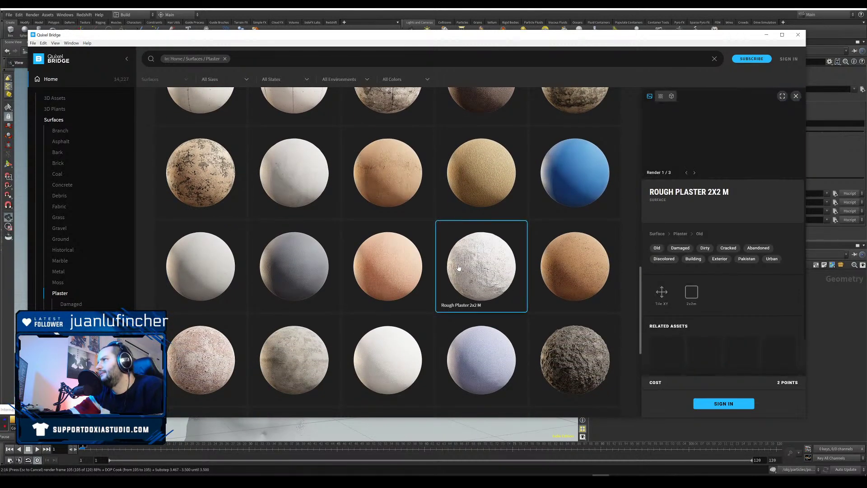
scroll(458, 267, down, 5)
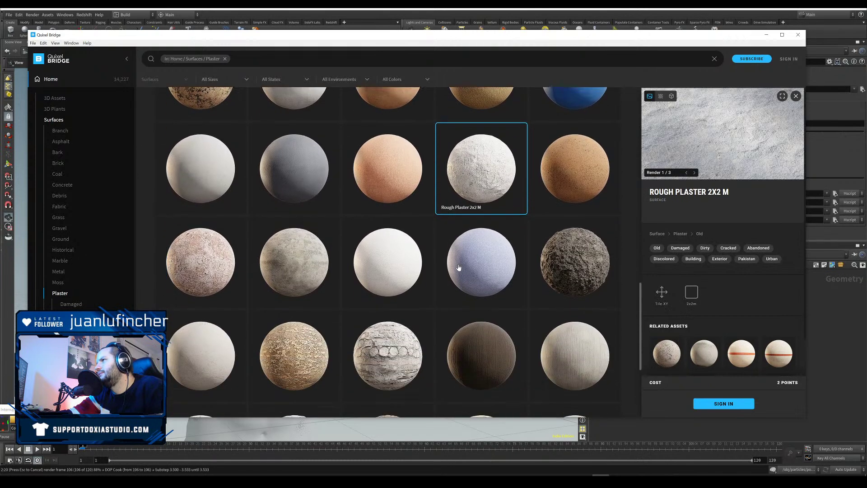
click(401, 278)
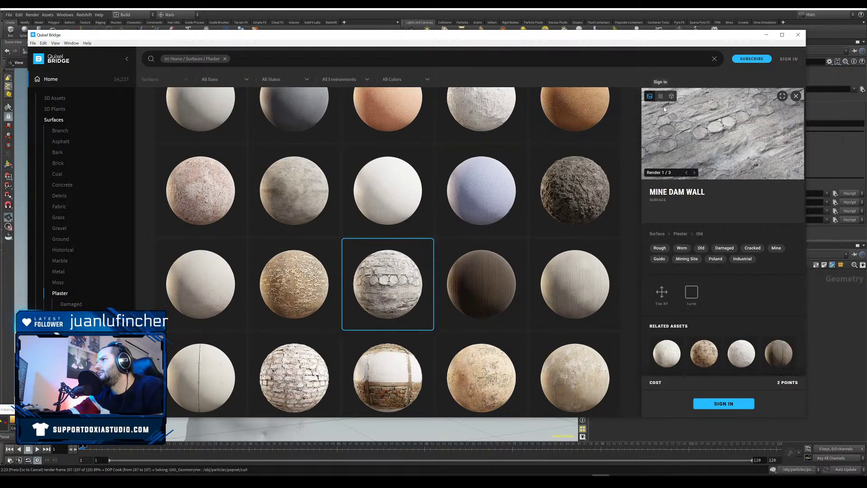
click(693, 173)
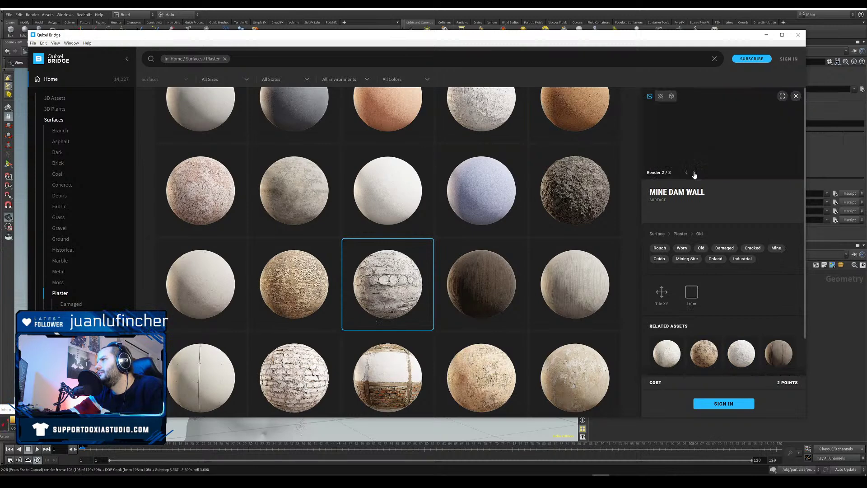
click(694, 174)
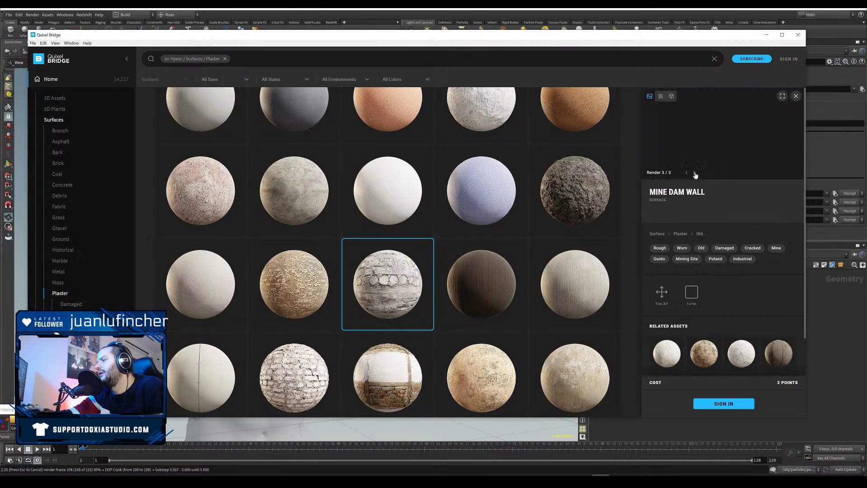
Step: Look through further Plaster materials and show the details of Damaged Wall Plaster 2x2 M
scroll(468, 251, down, 5)
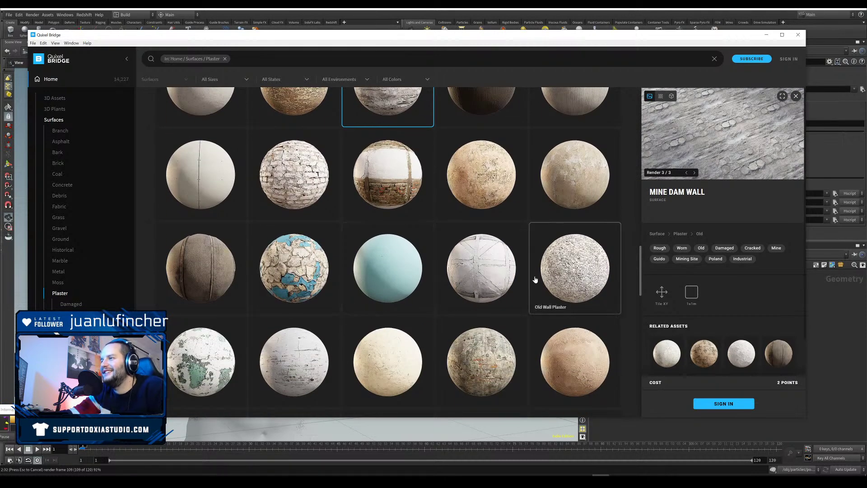
scroll(549, 273, down, 2)
click(293, 294)
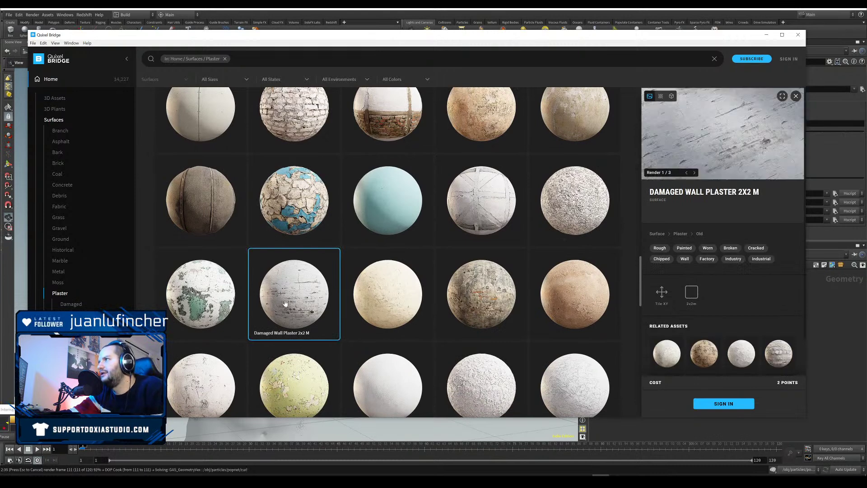
scroll(285, 302, down, 3)
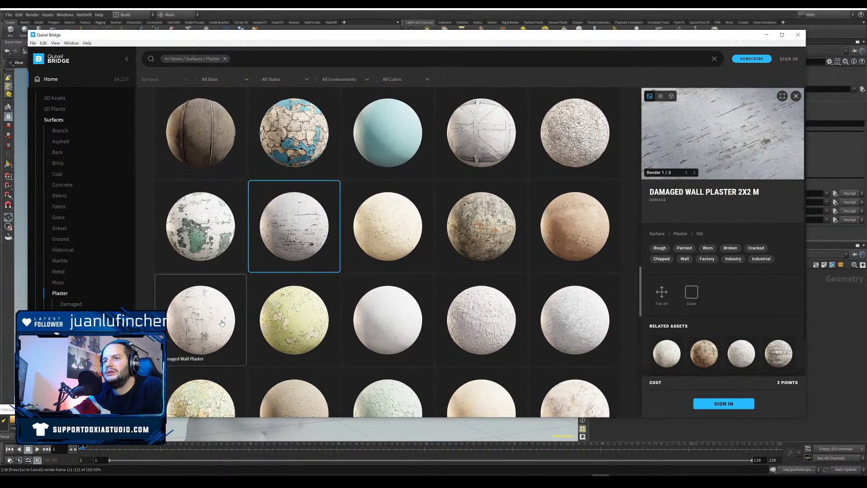
Step: Sign in with the Epic Games account and download Damaged Wall Plaster at 8K resolution
click(222, 321)
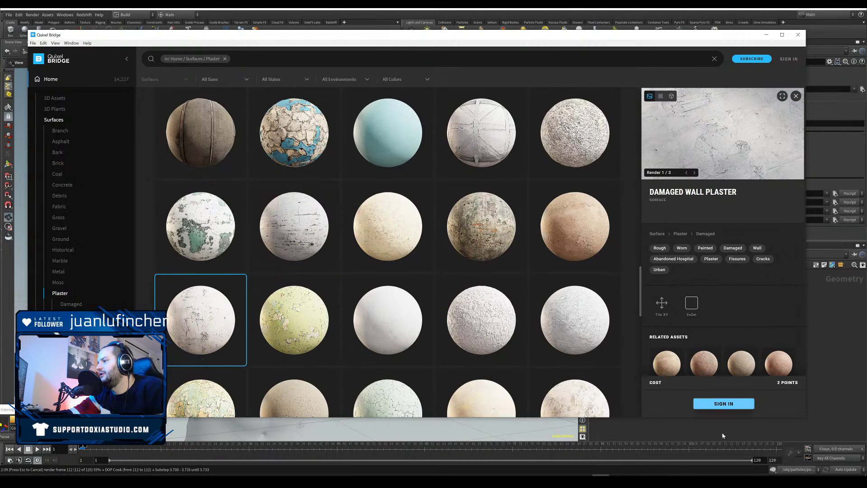
click(787, 60)
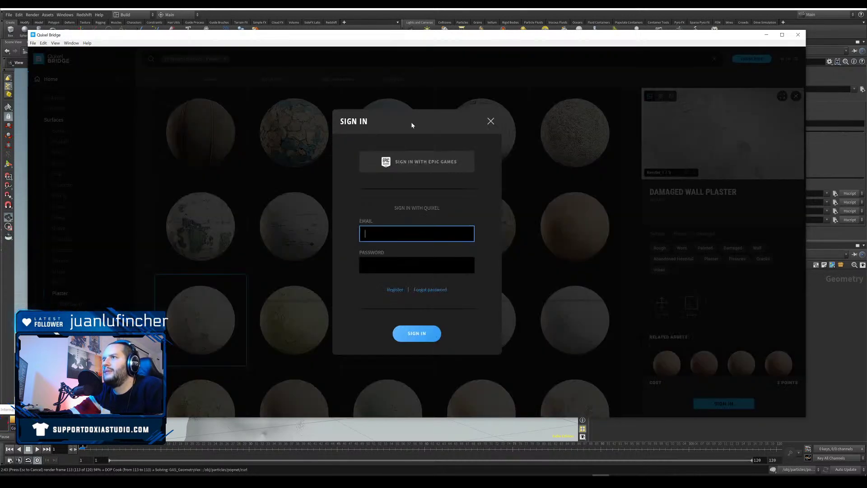
click(404, 171)
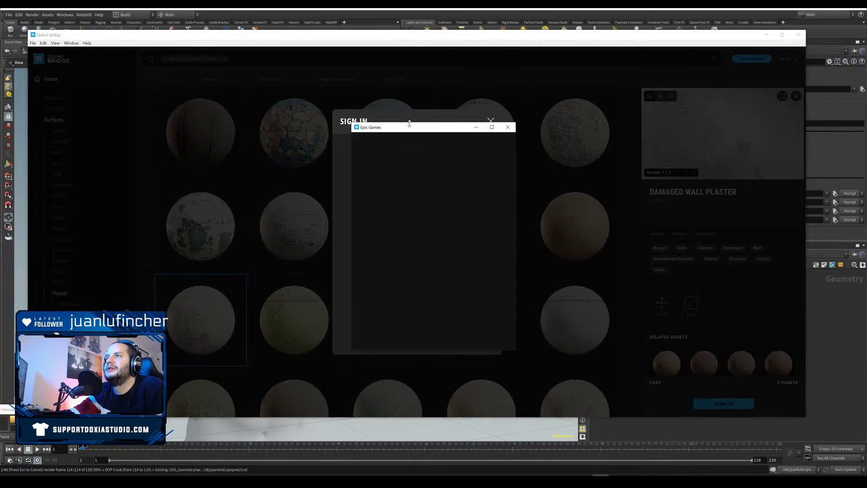
drag(427, 125, 620, 126)
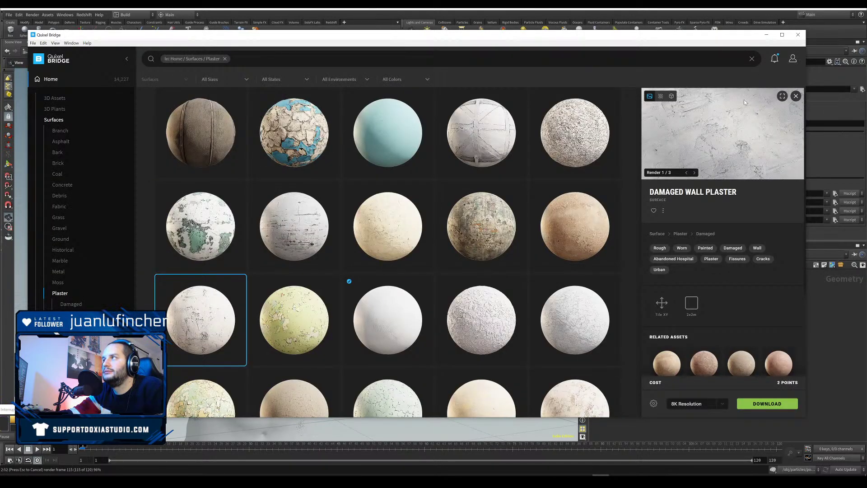
click(755, 404)
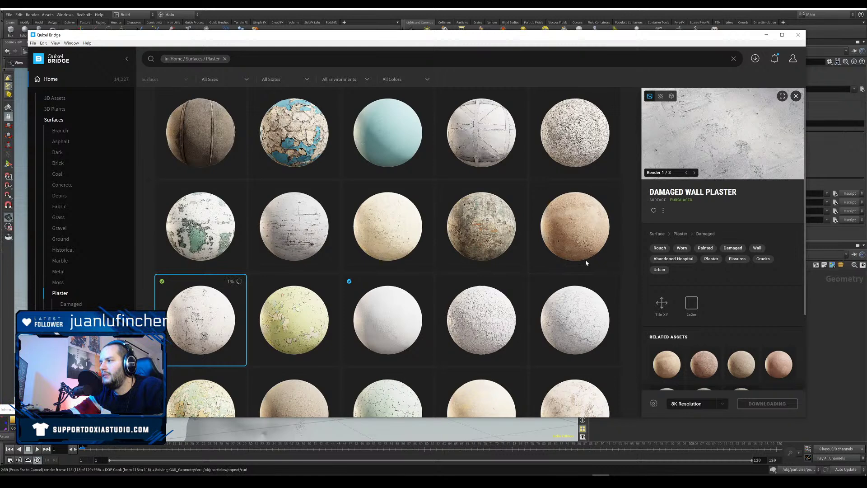
Step: Look through more Plaster materials and reopen the details of Damaged Wall Plaster 2x2 M for comparison
scroll(722, 262, down, 3)
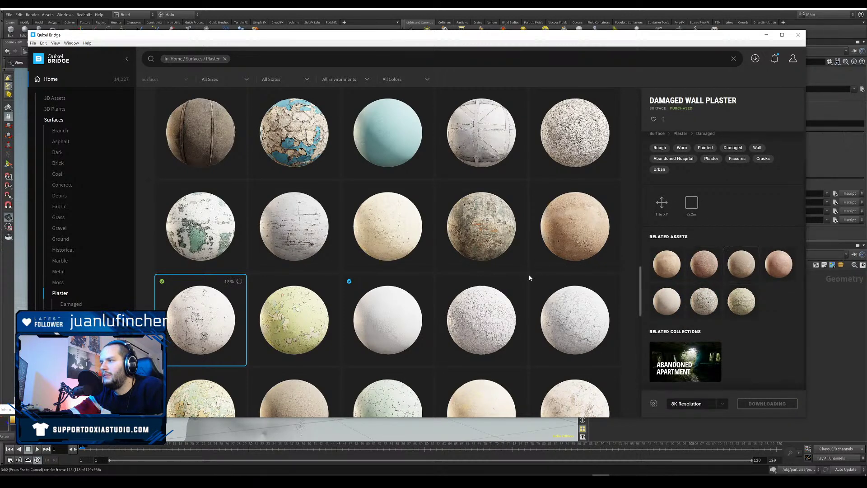
scroll(528, 283, down, 2)
scroll(527, 282, down, 1)
scroll(528, 282, up, 3)
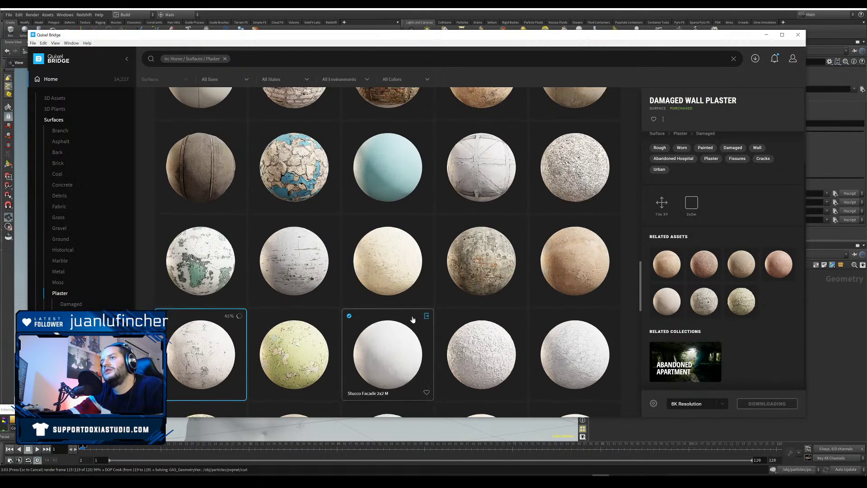
scroll(387, 325, up, 1)
click(294, 298)
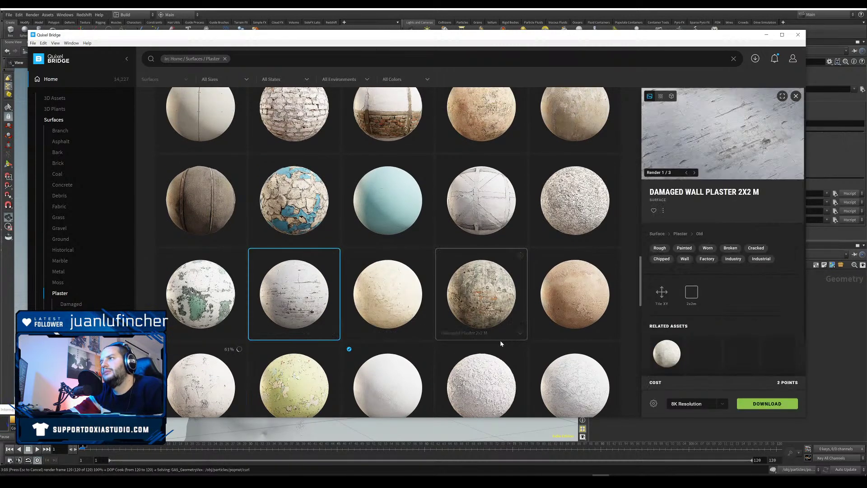
scroll(559, 300, up, 2)
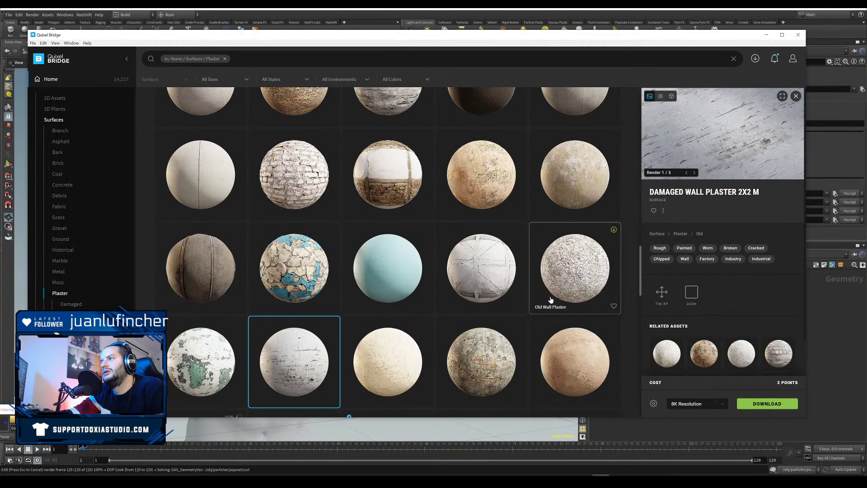
scroll(556, 297, up, 3)
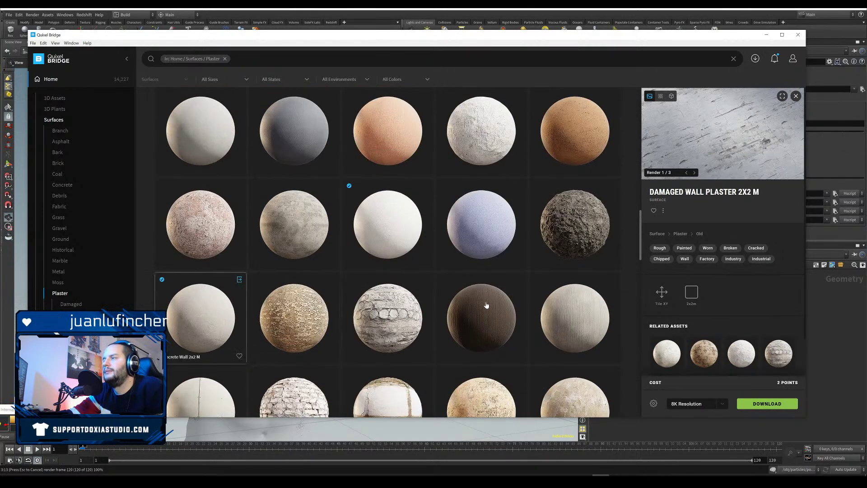
Step: Download the Rough Plaster 2x2 M surface at 8K resolution
scroll(490, 194, up, 1)
click(495, 140)
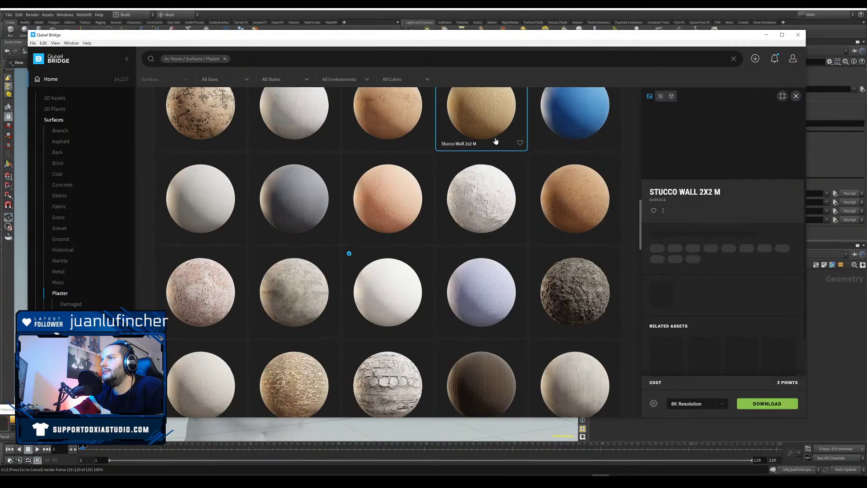
click(497, 213)
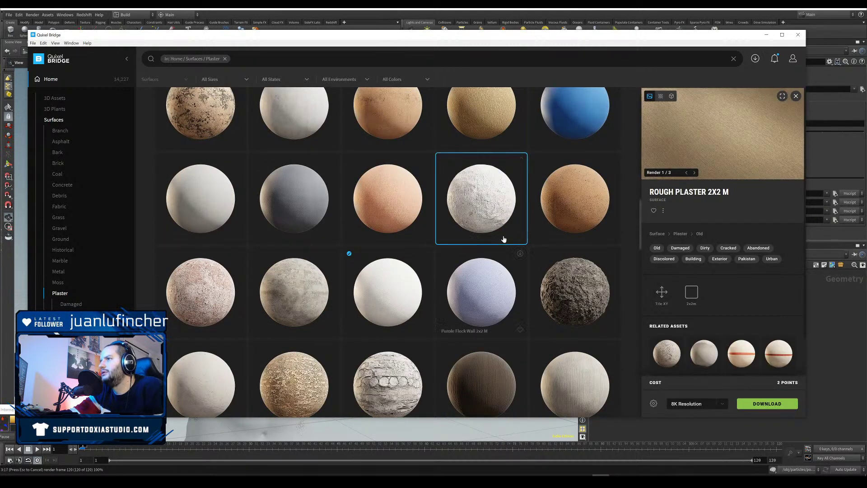
click(773, 403)
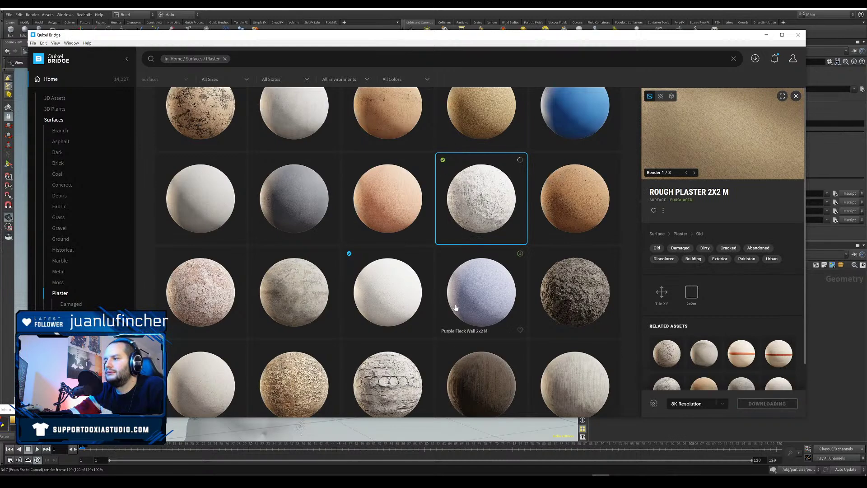
scroll(464, 319, down, 3)
scroll(464, 319, down, 2)
scroll(464, 316, up, 5)
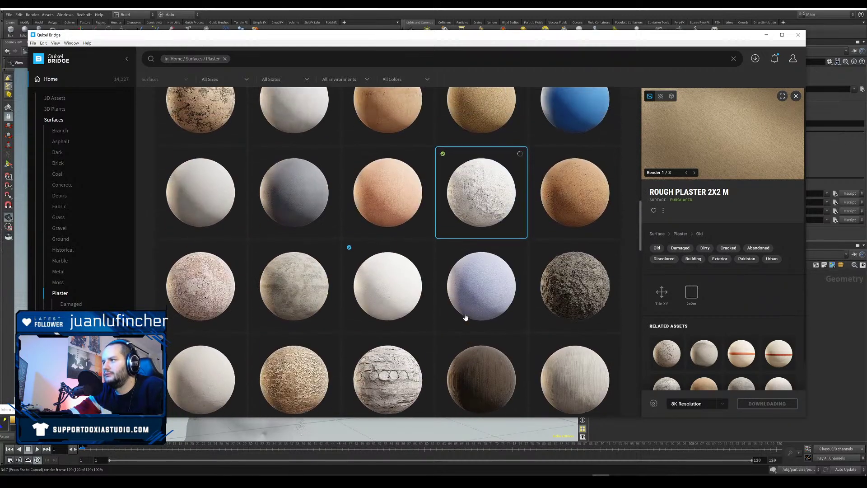
Step: Switch to Houdini, display the pointwrangle1 node and move the timeline to frame 93 to check the cached particles
click(850, 404)
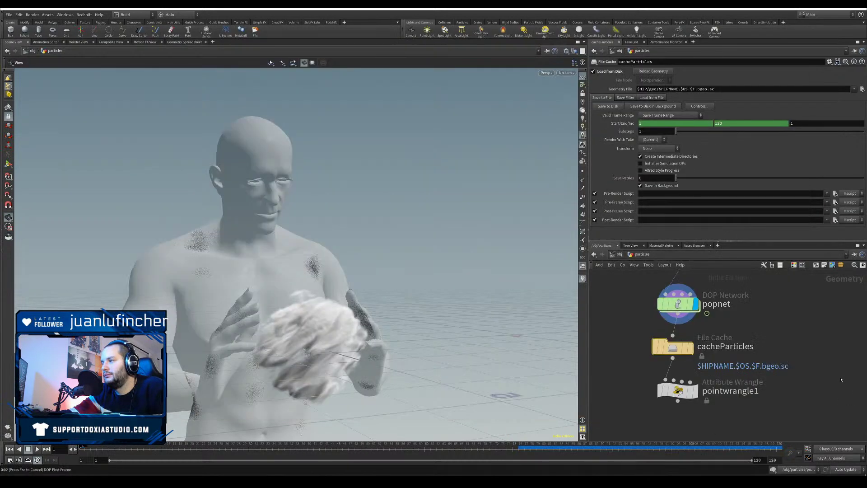
click(695, 389)
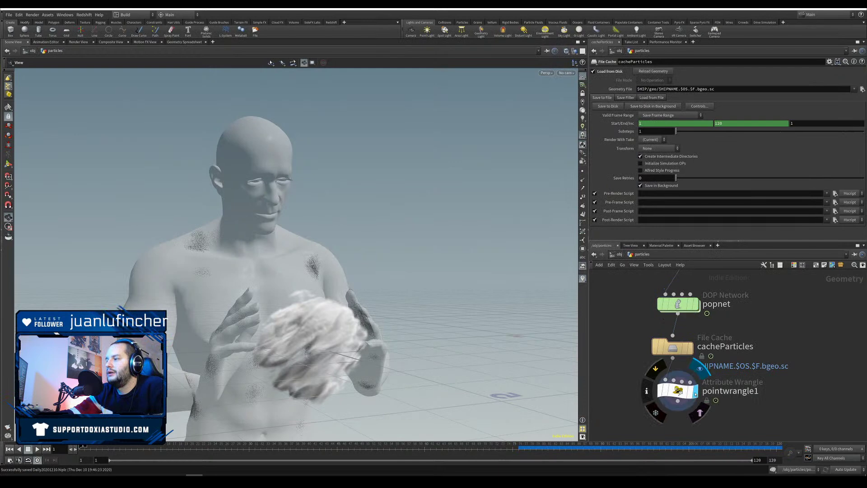
drag(530, 445, 618, 444)
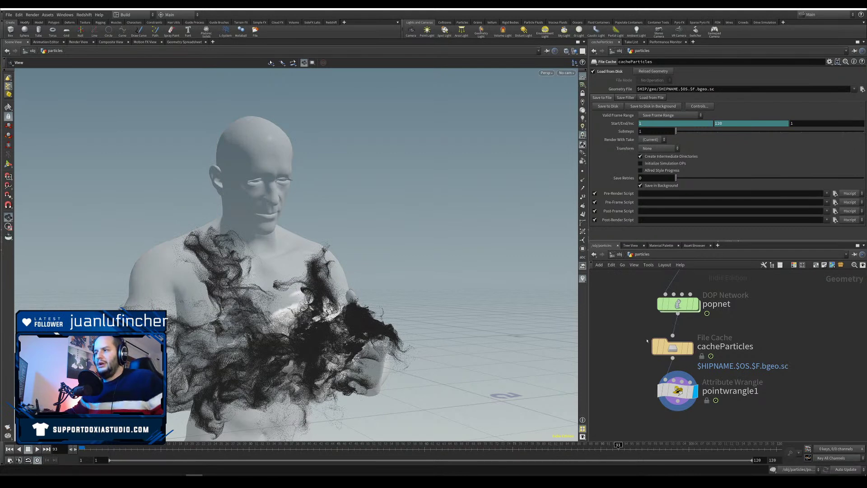
Step: Return to the object level, inspect the particles around the character's torso and save the scene
key(u)
scroll(266, 383, up, 5)
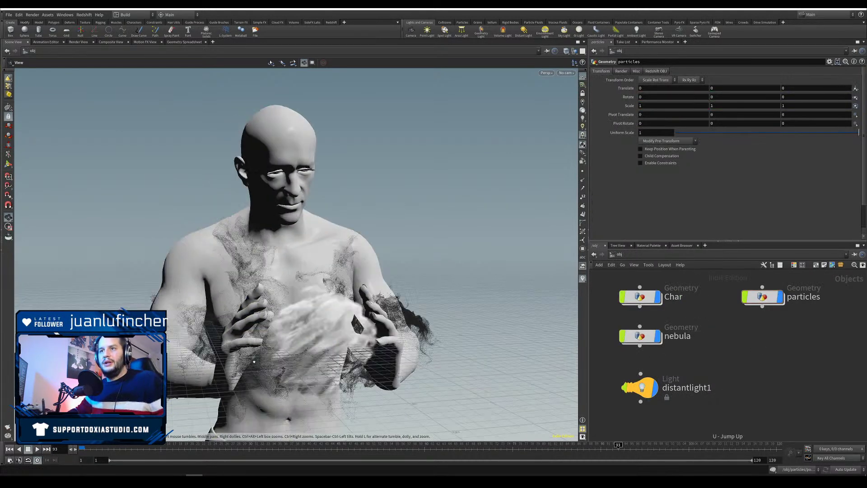
drag(266, 383, 269, 333)
right_drag(269, 334, 258, 336)
middle_drag(257, 337, 302, 299)
right_drag(301, 299, 401, 295)
drag(401, 295, 266, 309)
key(ctrl+s)
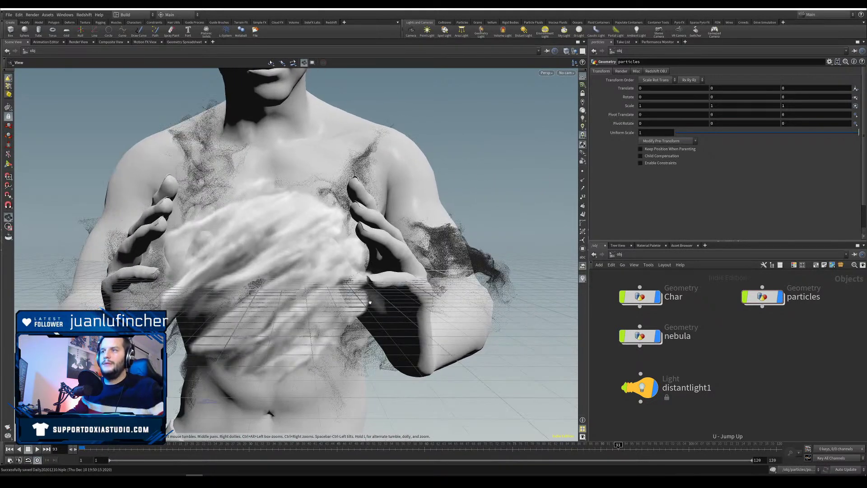
Step: Arrange the Char, nebula and particles nodes in one horizontal row in the object network
scroll(758, 356, down, 3)
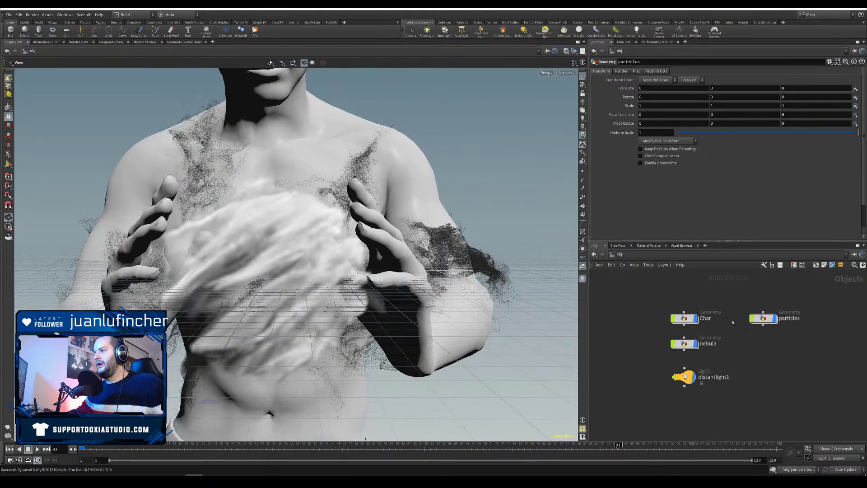
drag(684, 319, 628, 301)
drag(686, 347, 690, 306)
drag(763, 320, 744, 305)
Step: Delete the distantlight1 light and save the scene
drag(683, 379, 677, 361)
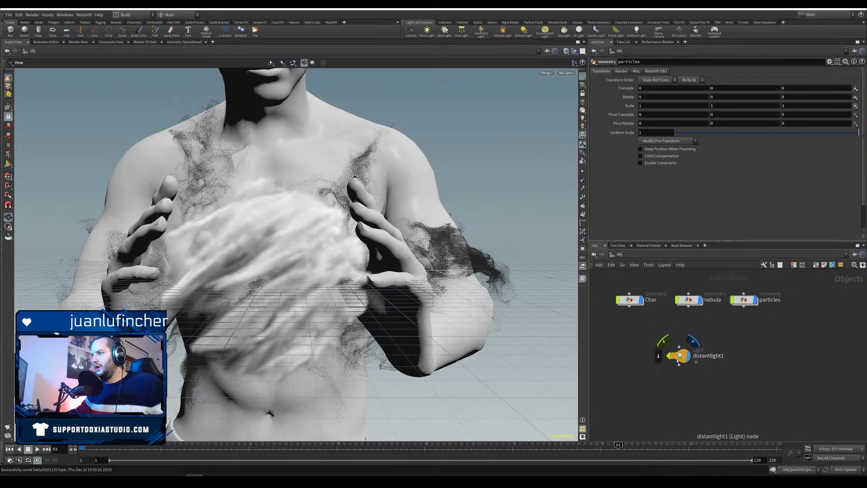
key(Delete)
key(ctrl+s)
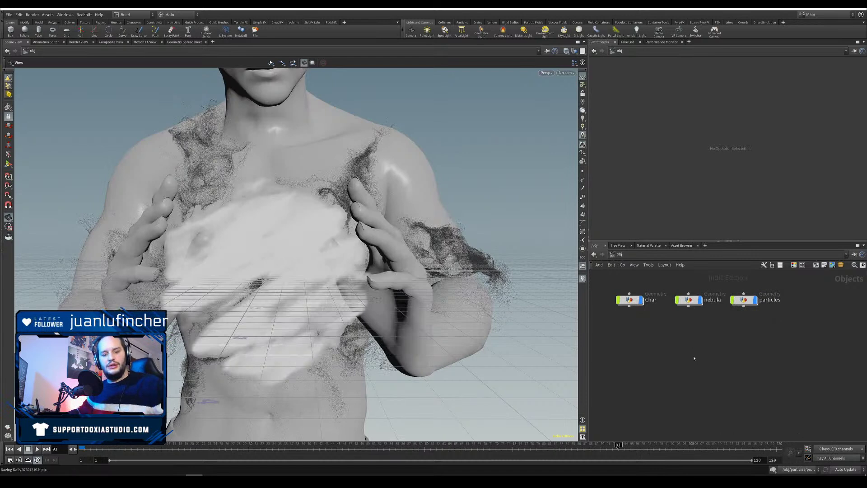
Step: Save the scene as a new file named Daily20201210-RS.hiplc
key(ctrl+shift+s)
click(631, 413)
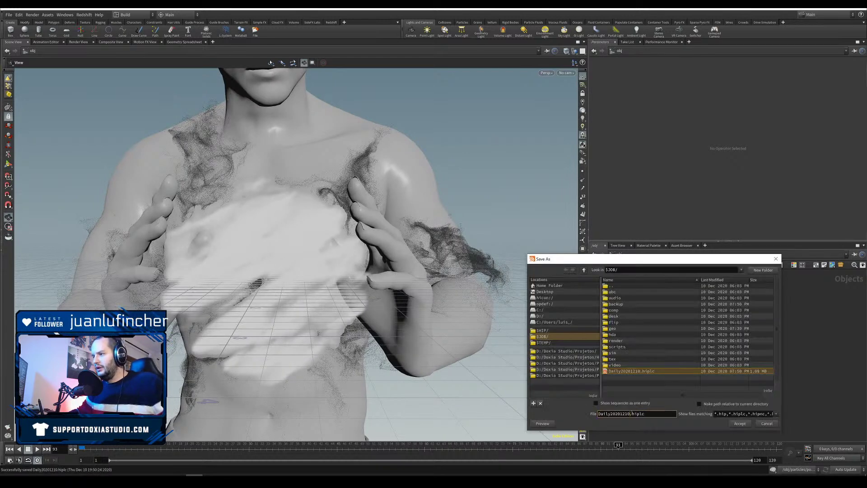
key(Return)
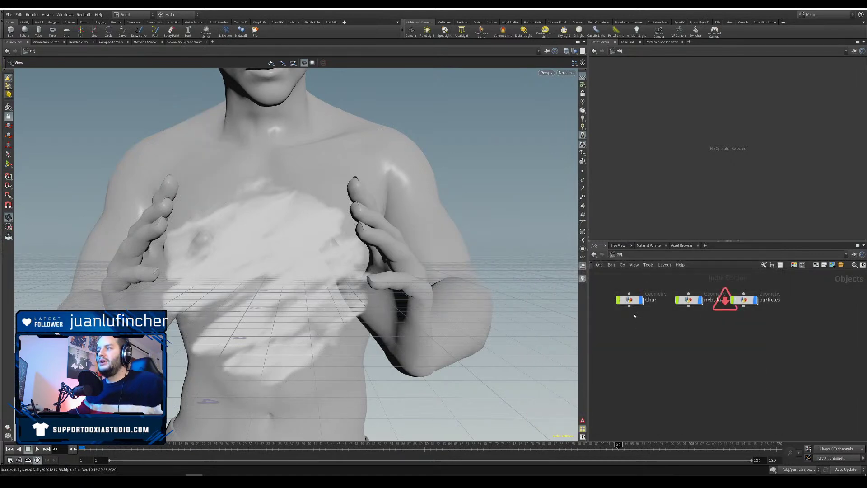
Step: Set the cacheParticles geometry file inside particles to $HIP/geo/Daily20201210.cacheParticles.$F.bgeo.sc and return to the object level
double_click(745, 300)
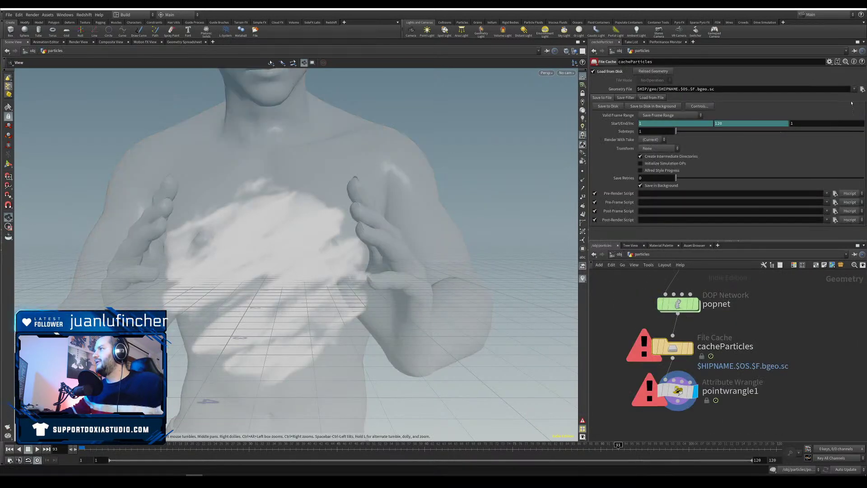
click(861, 89)
double_click(435, 210)
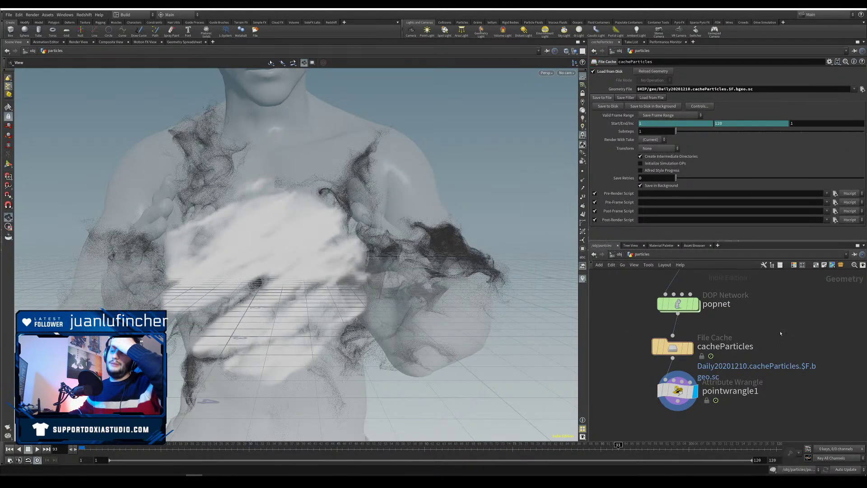
key(u)
click(734, 320)
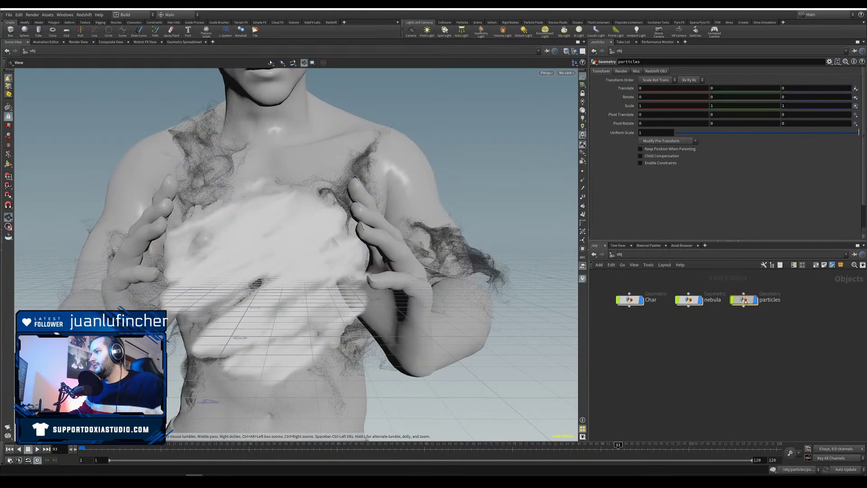
Step: Return from the particles network to the object level, clear the node selection and save the scene
double_click(746, 302)
key(u)
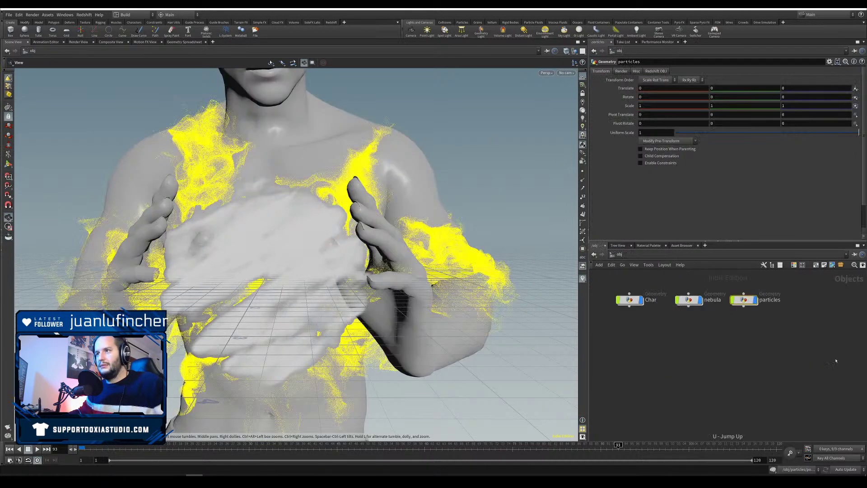
click(593, 331)
key(ctrl+s)
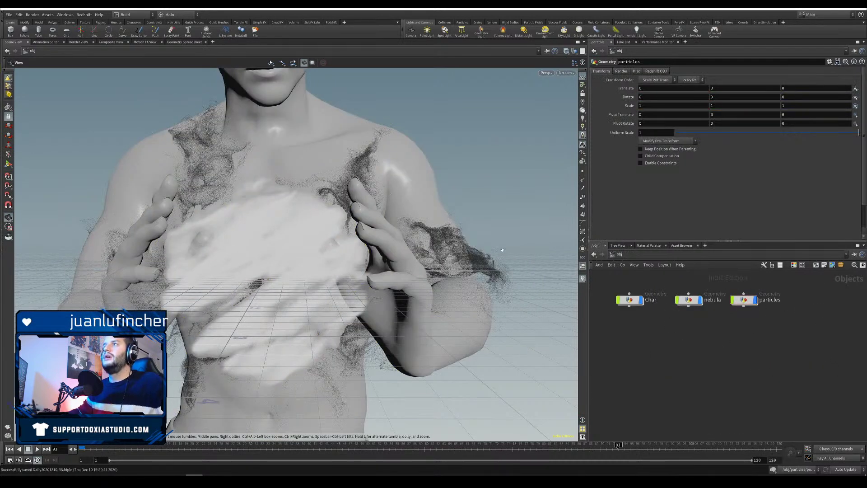
Step: Create a camera from the current view, place its node below the geometry nodes and set its resolution to 1080 x 1350
ctrl+click(410, 31)
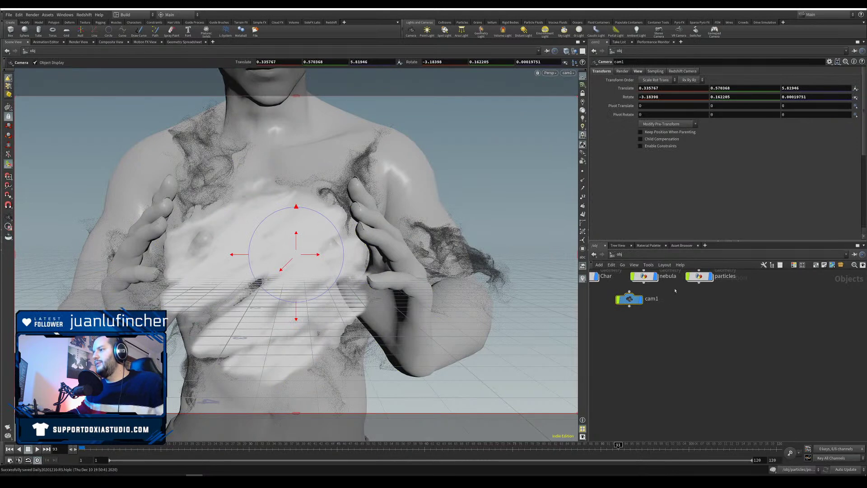
drag(638, 306, 645, 317)
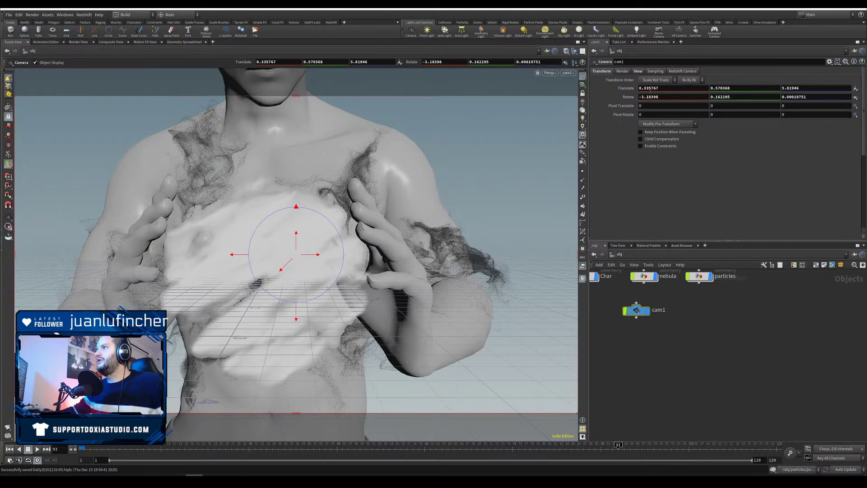
click(637, 71)
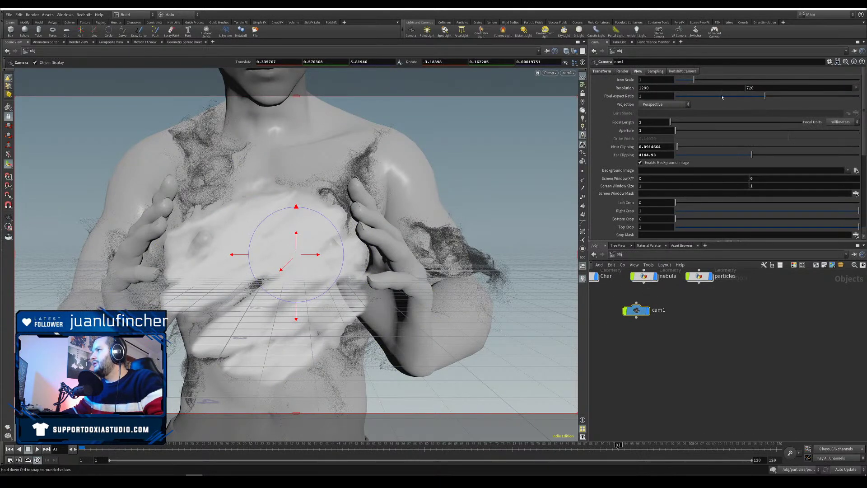
text(1080)
click(759, 89)
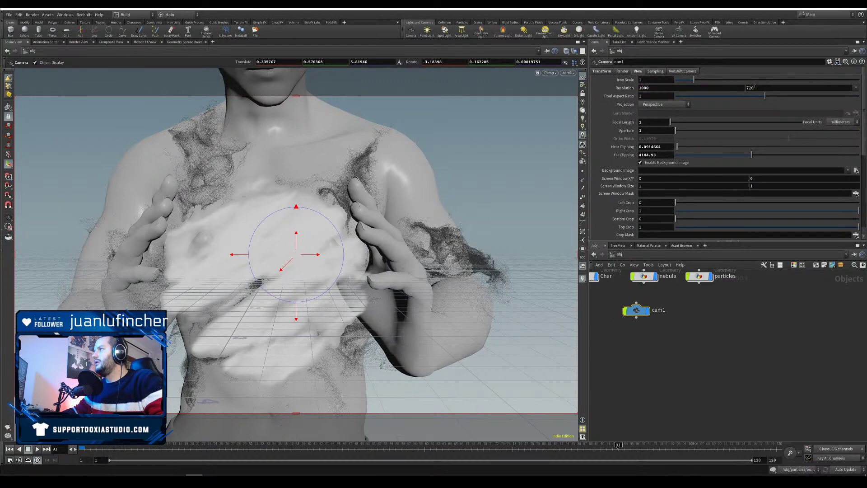
text(1350)
key(Return)
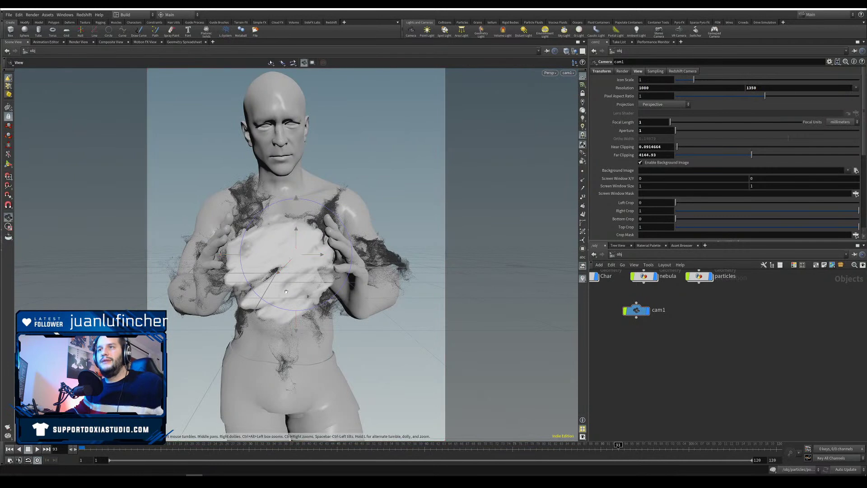
Step: Lock the camera to the view and switch the desktop layout to DoxiaRender
click(582, 92)
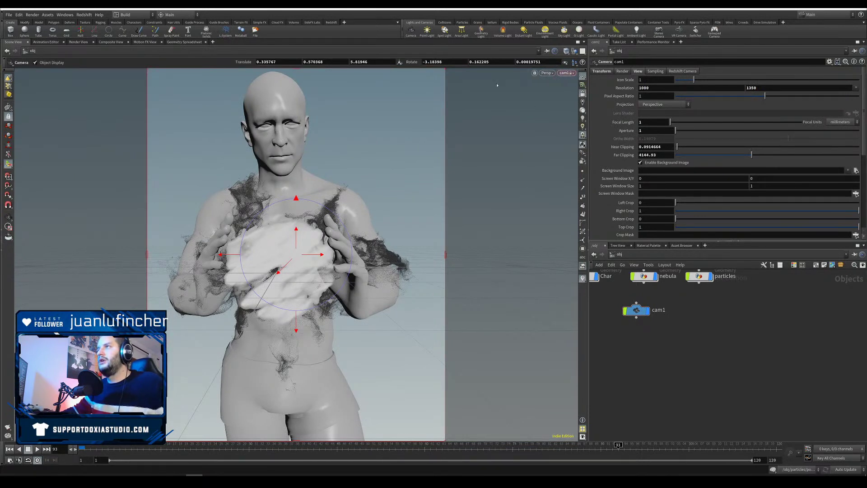
click(122, 15)
click(139, 36)
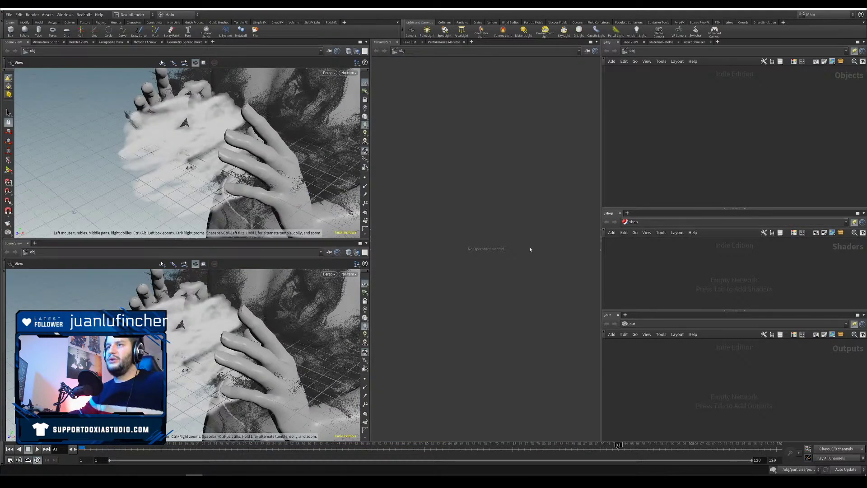
Step: Make the second scene view look through cam1
click(328, 274)
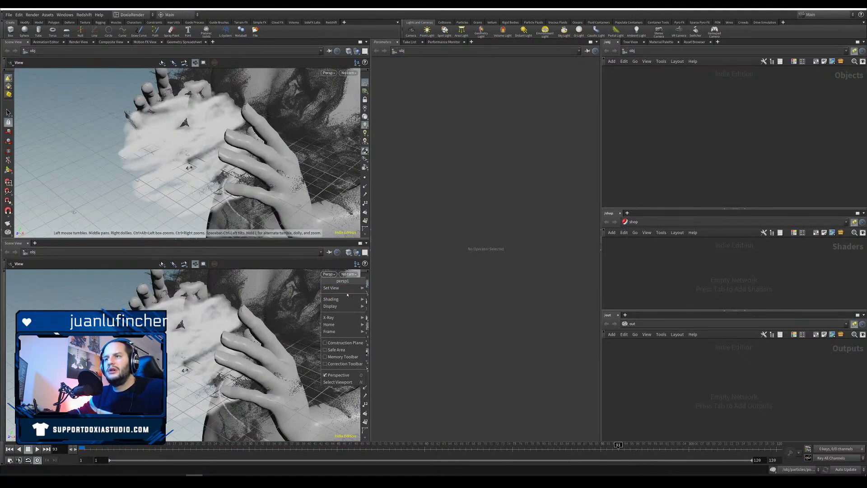
mouse_move(353, 290)
click(355, 274)
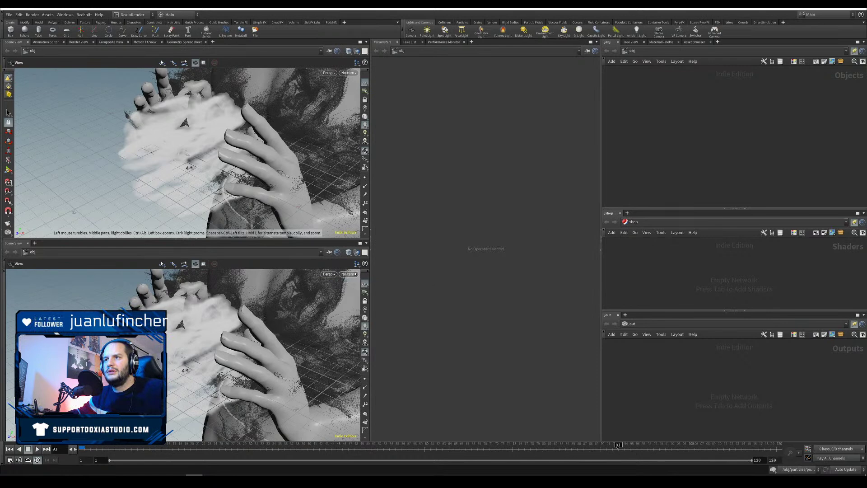
click(351, 274)
click(361, 307)
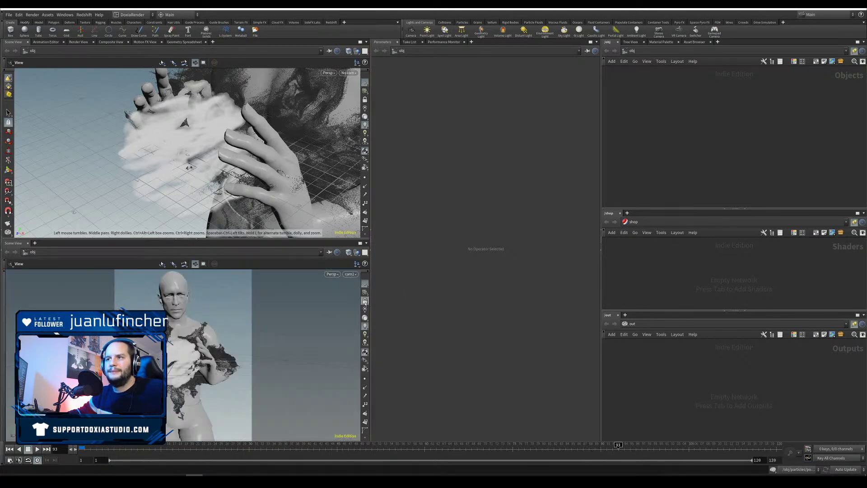
Step: Lock cam1 to the second scene view and reframe it closer on the character's torso and hands
right_drag(184, 370, 162, 371)
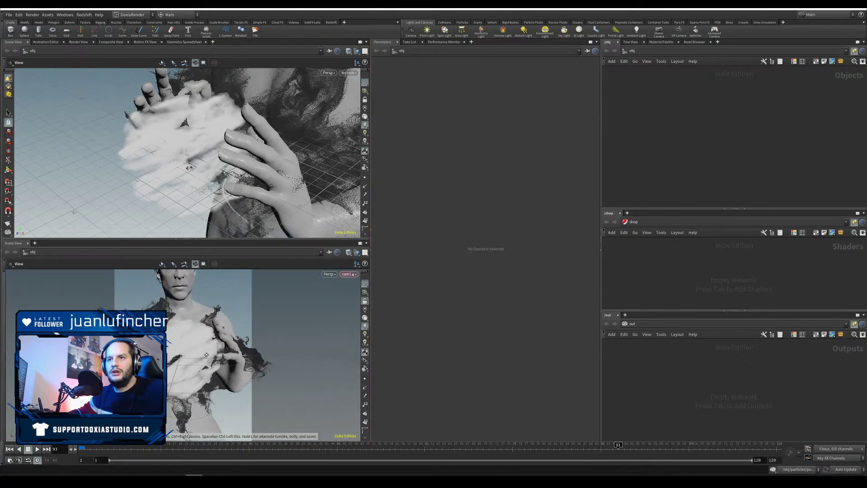
middle_drag(162, 372, 176, 354)
drag(177, 355, 262, 343)
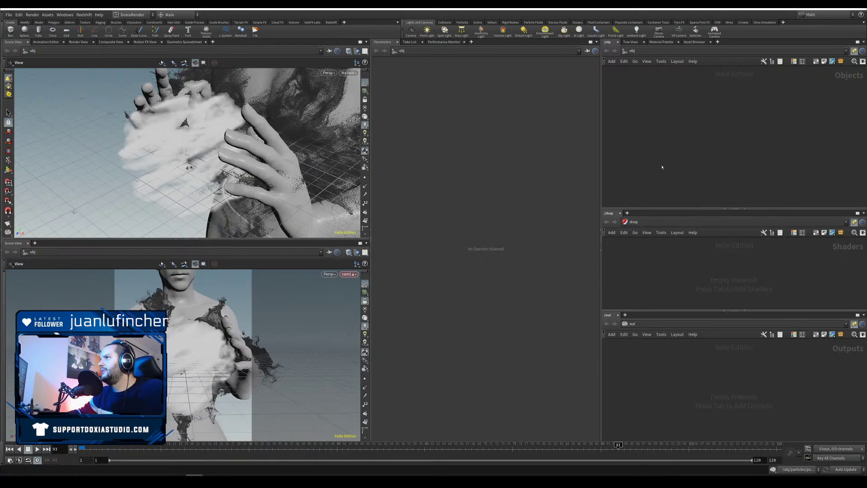
Step: Bring the object nodes into view, select cam1 and set its near clipping to 0
mouse_move(633, 170)
middle_down()
mouse_move(764, 168)
mouse_move(695, 197)
middle_up()
scroll(704, 168, up, 5)
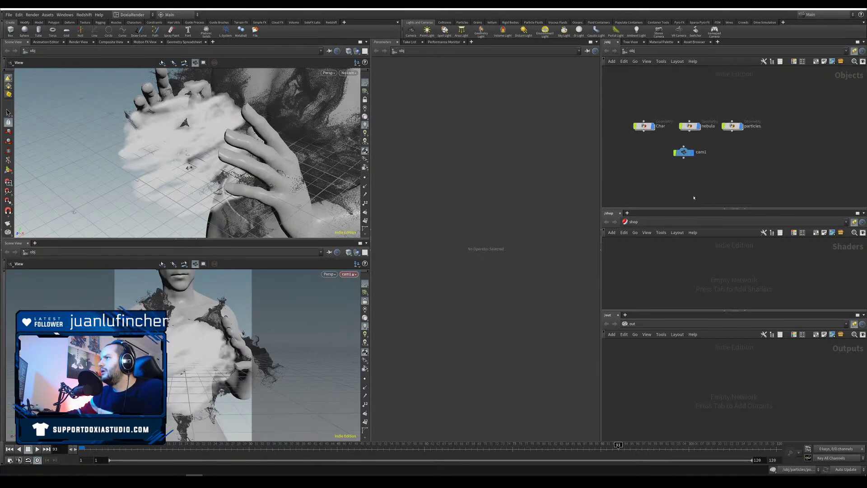
drag(726, 182, 661, 161)
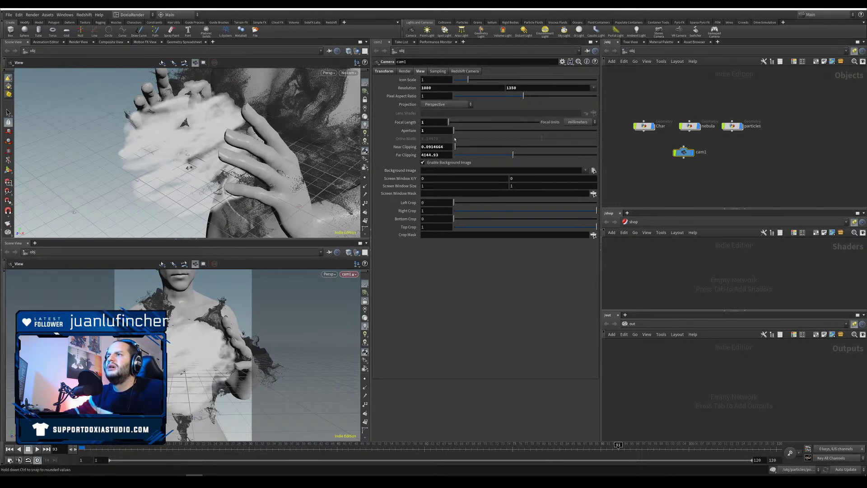
drag(455, 147, 451, 148)
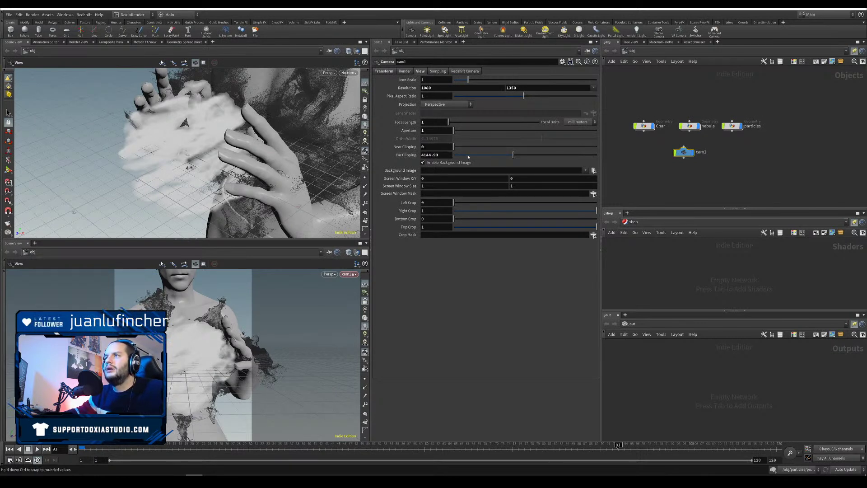
Step: Review cam1's transform and projection options, leaving them as they are, and set its aperture to 0.79
click(384, 72)
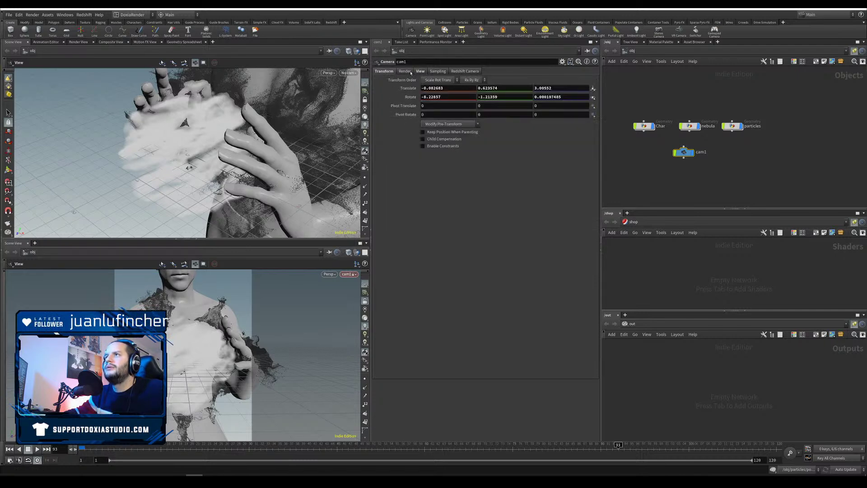
click(420, 71)
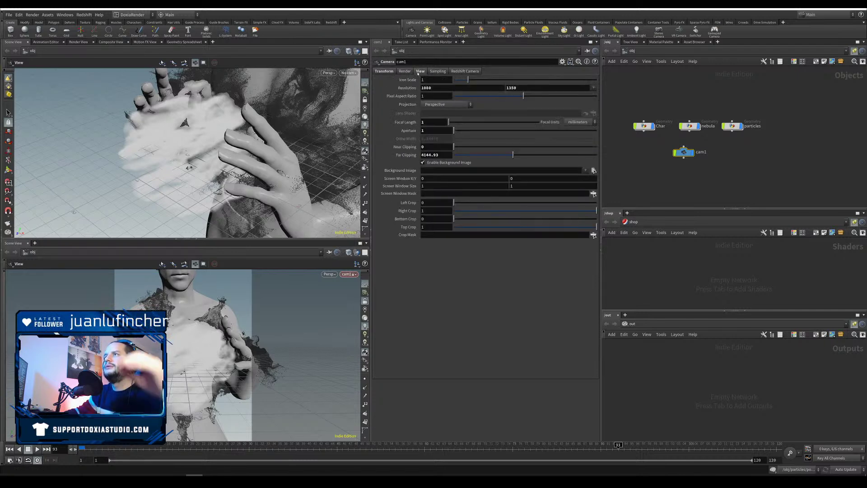
click(447, 105)
click(456, 276)
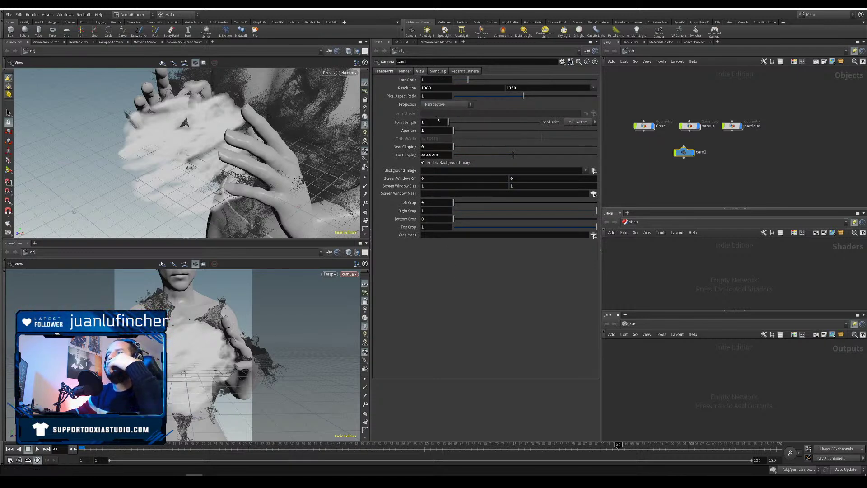
mouse_move(450, 121)
mouse_down()
mouse_move(466, 123)
mouse_move(436, 129)
mouse_up()
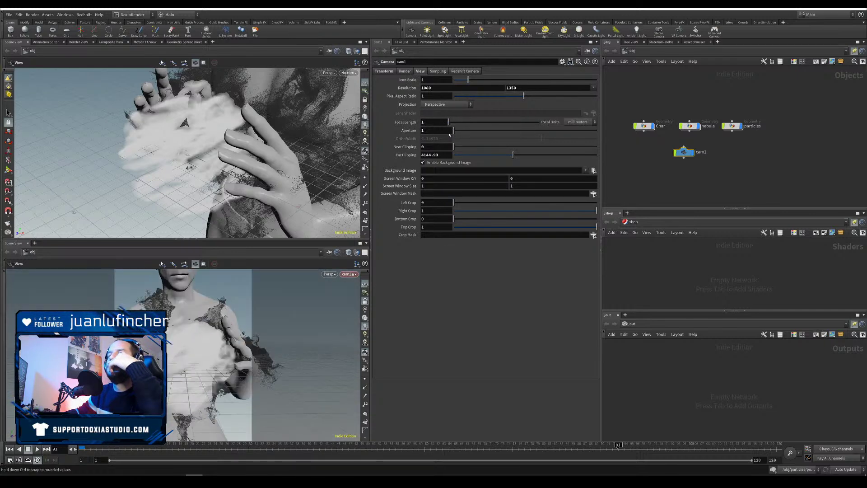
middle_drag(425, 132, 353, 153)
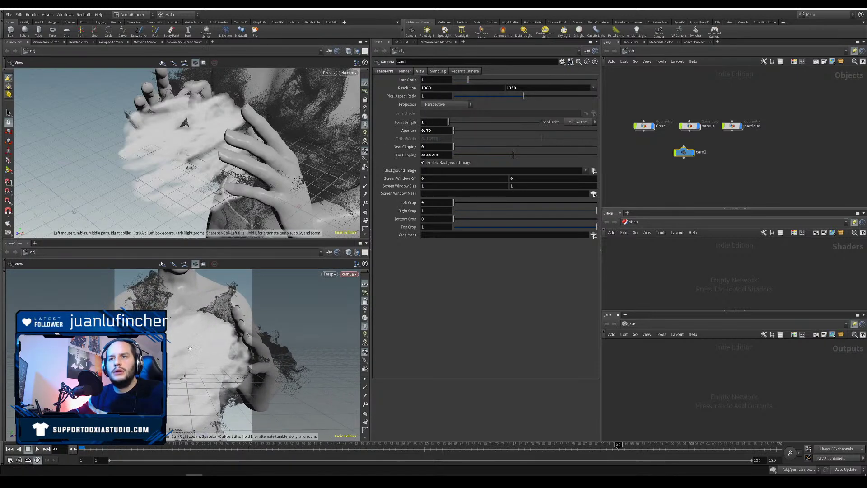
Step: Reframe cam1 on the character's torso from a lower angle and display its transform handle in the first scene view
right_drag(190, 347, 137, 350)
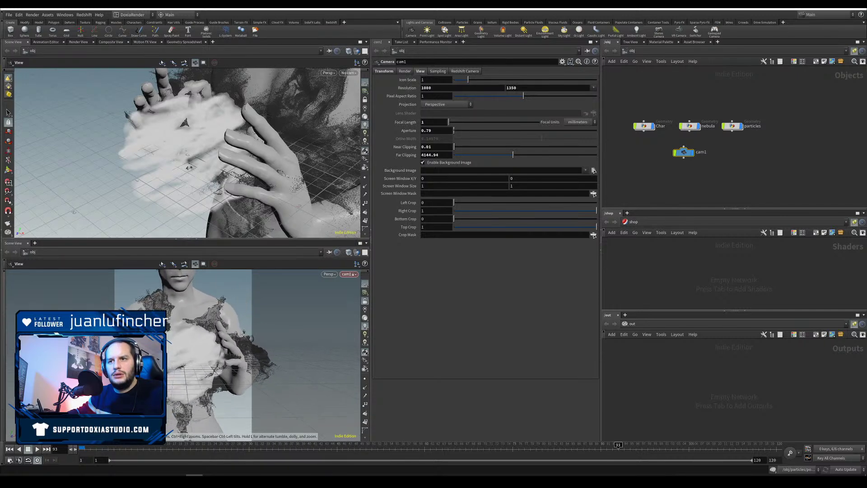
drag(190, 361, 167, 368)
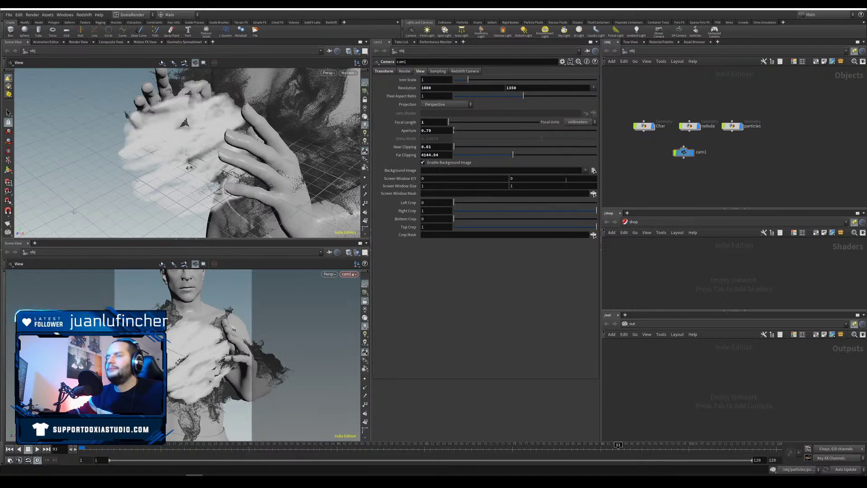
click(8, 170)
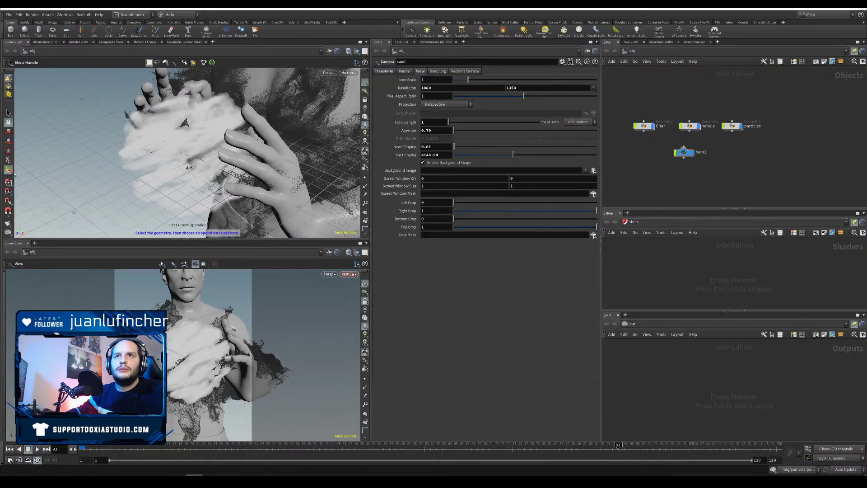
click(684, 154)
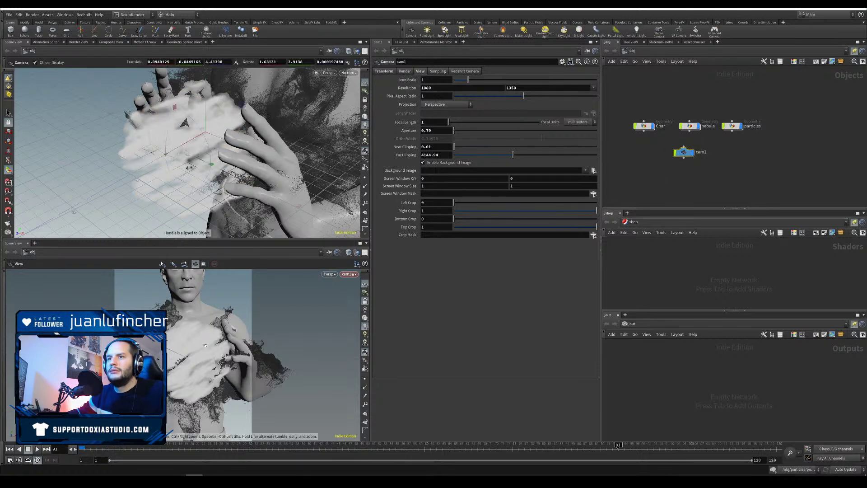
mouse_move(273, 334)
mouse_down()
mouse_move(270, 356)
mouse_move(276, 327)
mouse_up()
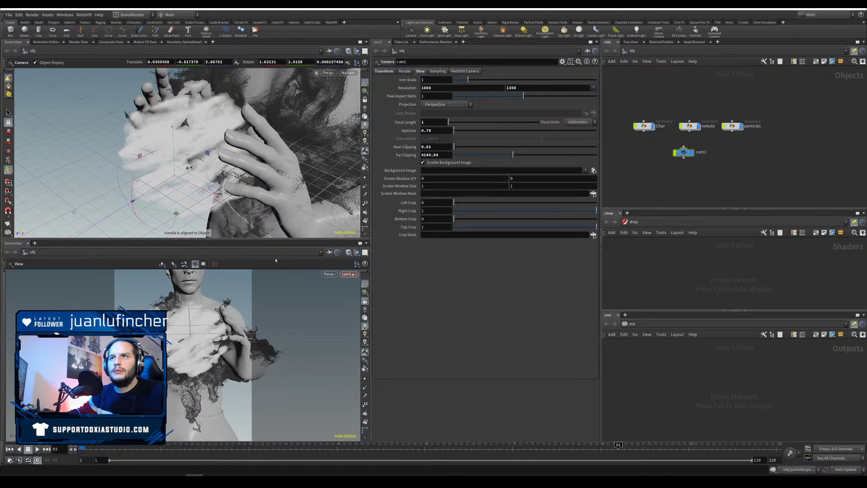
Step: Look through cam1 in the first scene view and show the camera's handle in the second scene view
click(345, 73)
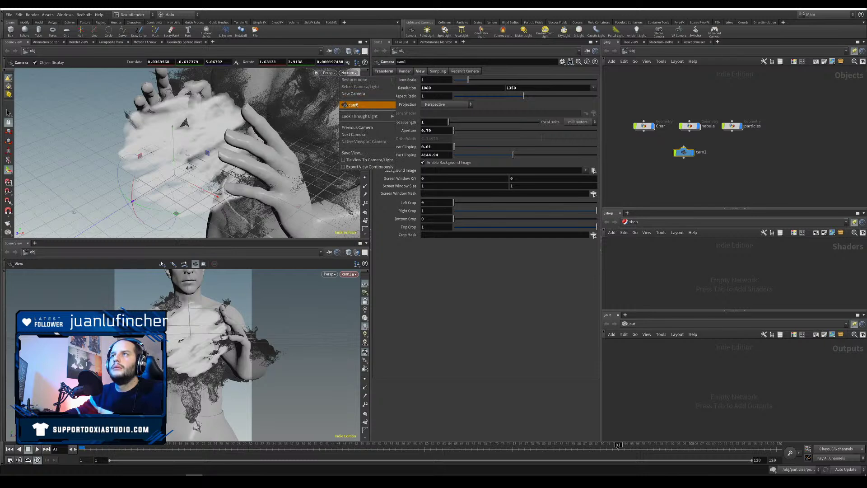
click(359, 104)
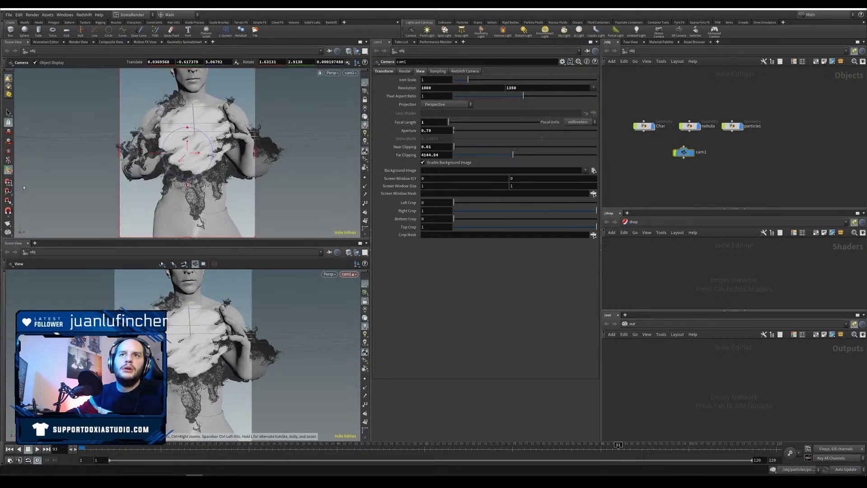
click(4, 334)
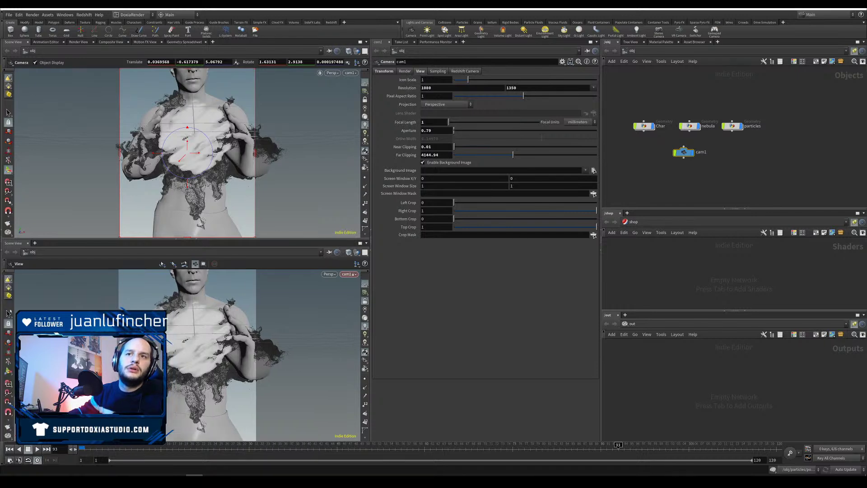
click(11, 371)
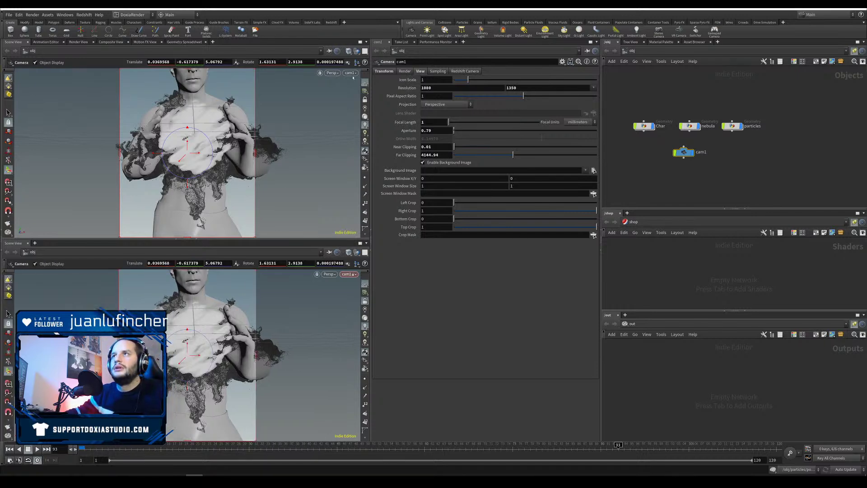
Step: Leave the camera in the first scene view, frame the whole upper body there and show cam1's handle again
alt+drag(289, 145, 281, 156)
alt+right_drag(282, 156, 187, 167)
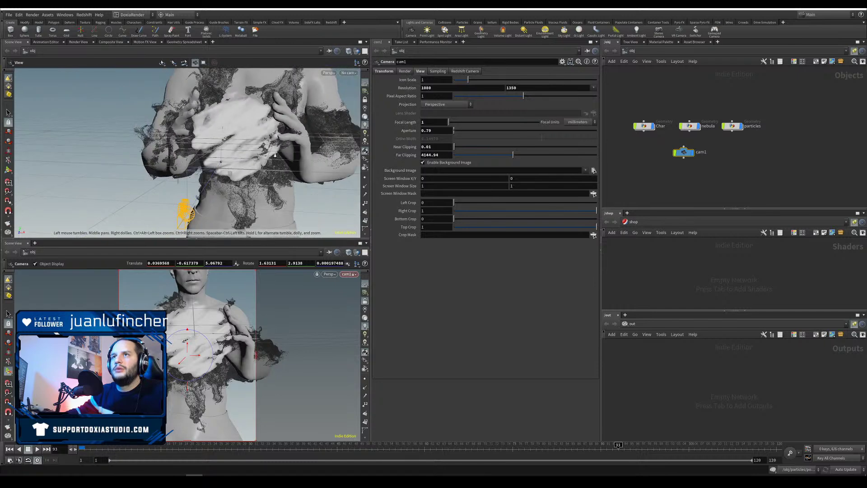
alt+middle_drag(187, 167, 188, 210)
key(Return)
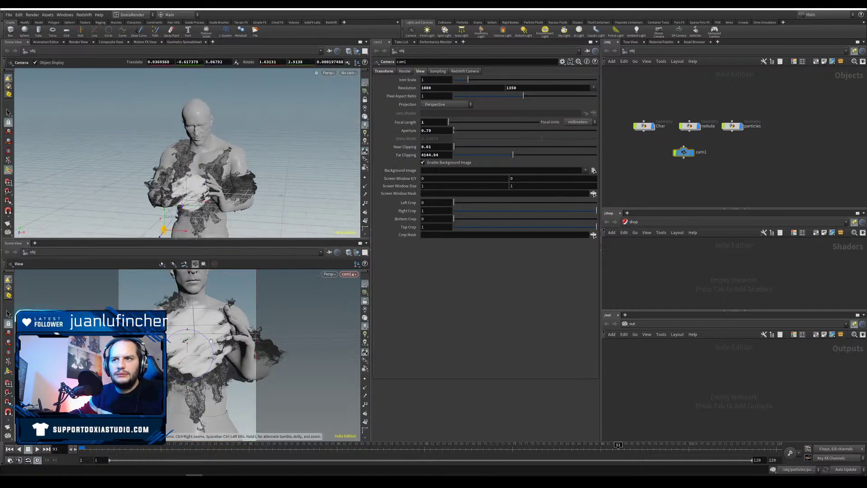
Step: Reframe cam1 closer on the character's torso and hands from a lower angle, at about 0.24, -0.79, 4.28
alt+middle_drag(213, 349, 204, 360)
drag(205, 359, 200, 366)
right_drag(239, 360, 203, 360)
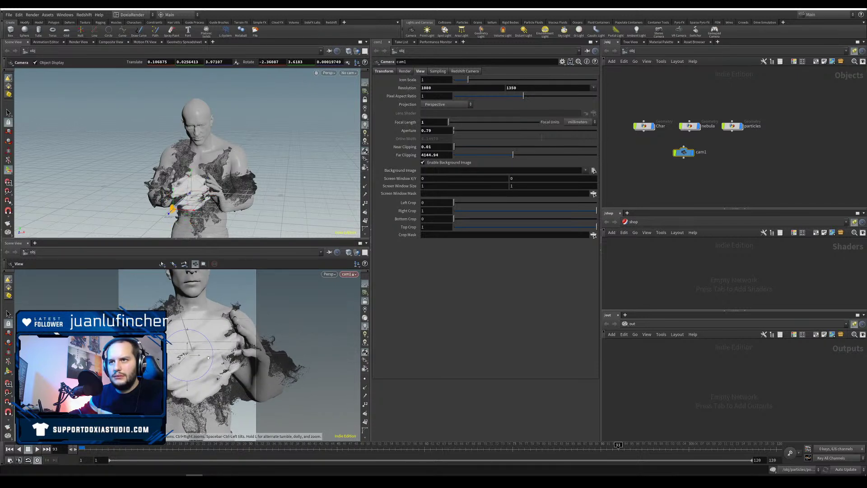
drag(209, 357, 201, 364)
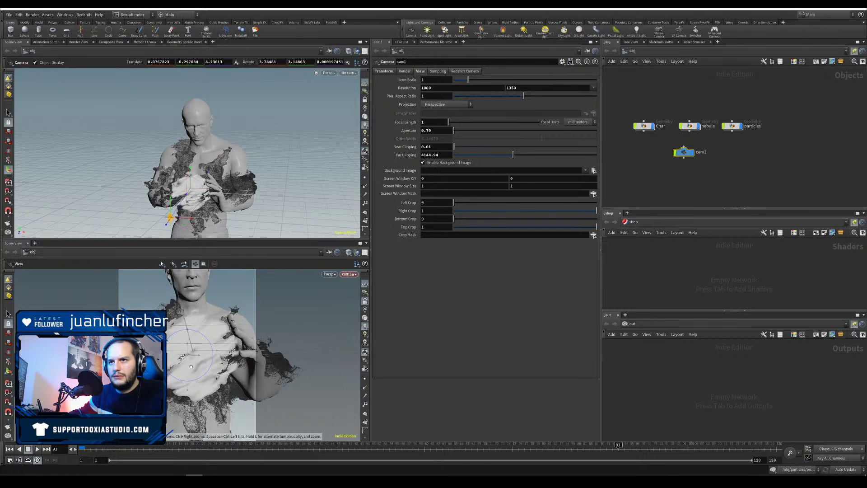
middle_drag(184, 364, 193, 364)
drag(196, 366, 189, 365)
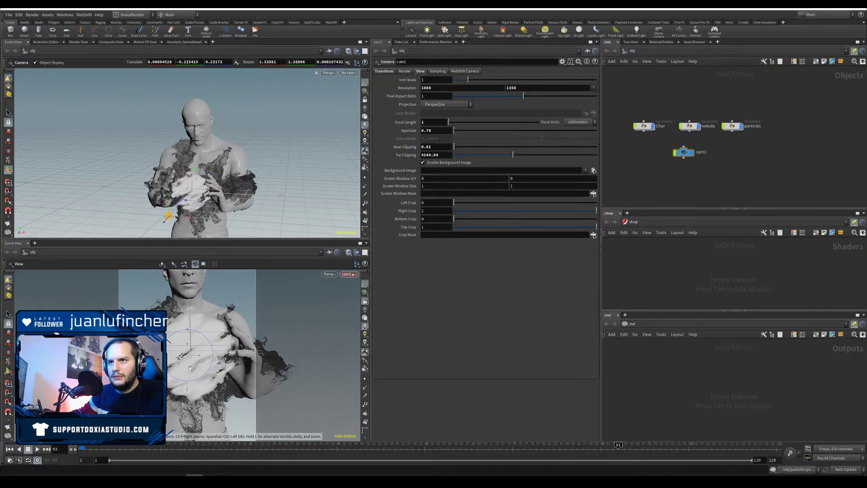
scroll(188, 367, up, 1)
middle_drag(187, 366, 189, 362)
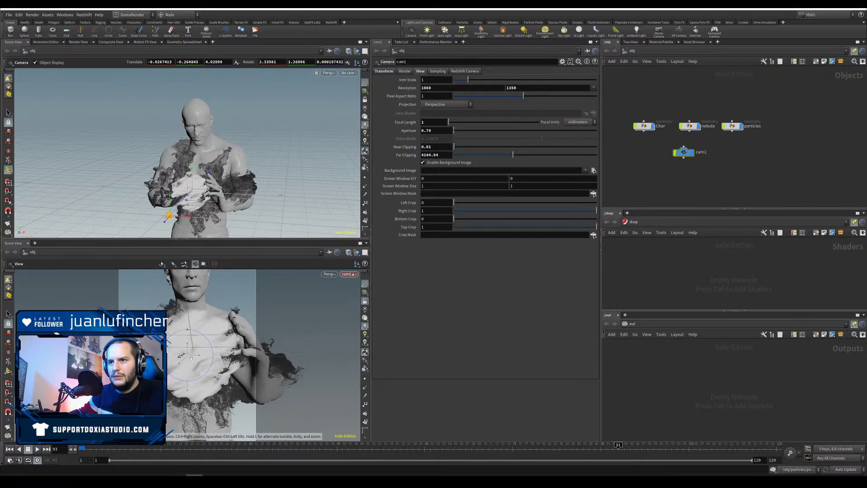
drag(192, 354, 188, 360)
middle_drag(187, 345, 186, 342)
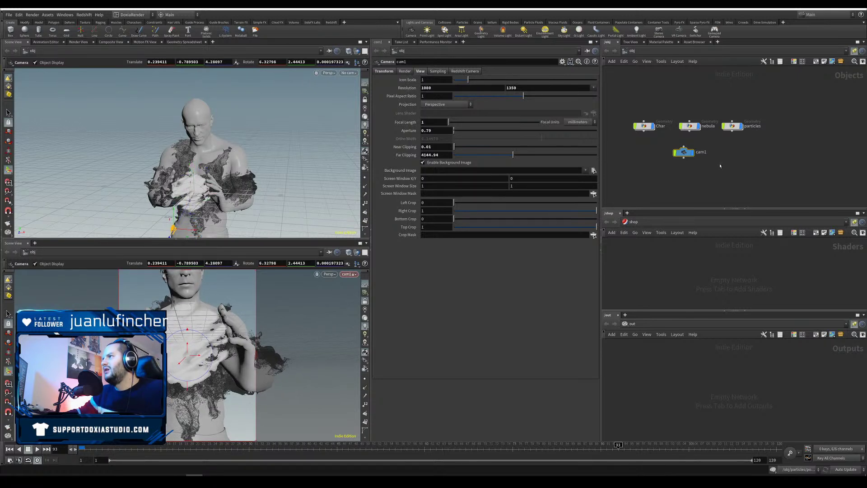
Step: Set cam1's vertical resolution to 1080 for a square format
click(520, 87)
double_click(520, 87)
text(1080)
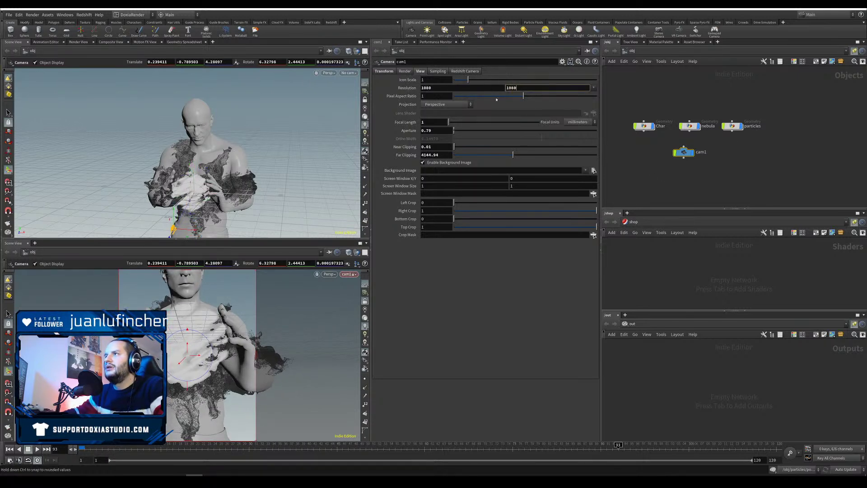
key(Return)
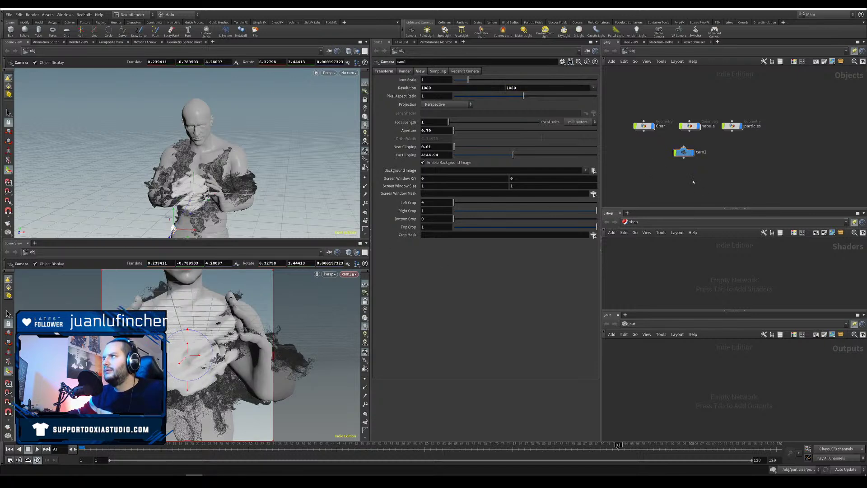
Step: Reframe cam1 on the torso from the lower face down, at about 0.15, -0.64, 4.51, and save the scene
mouse_move(173, 359)
alt+middle_down()
mouse_move(182, 373)
mouse_move(170, 372)
alt+middle_up()
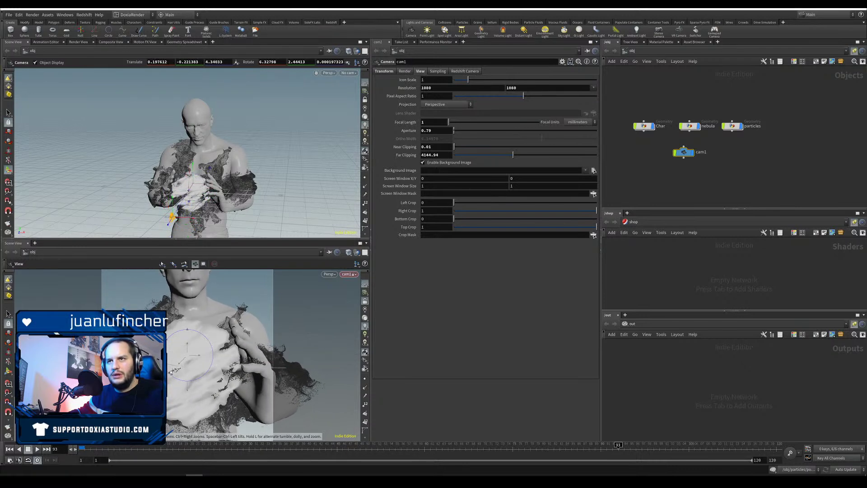
alt+drag(170, 372, 172, 352)
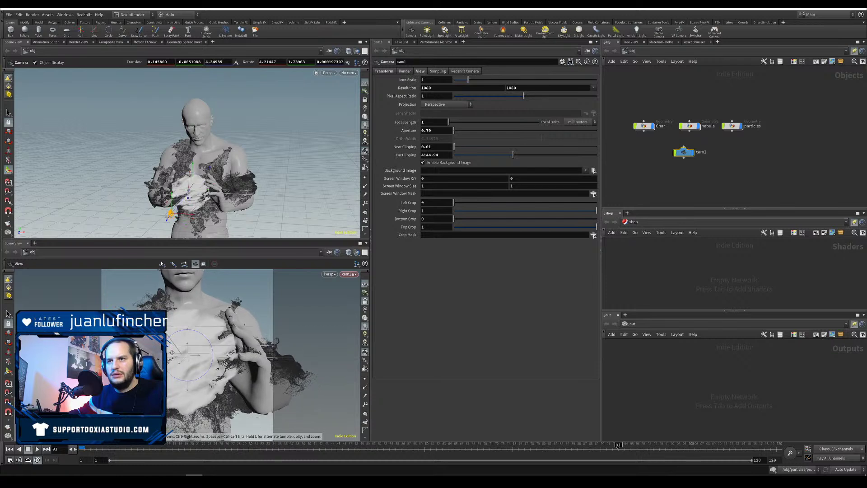
alt+middle_drag(172, 351, 180, 352)
alt+drag(176, 357, 179, 354)
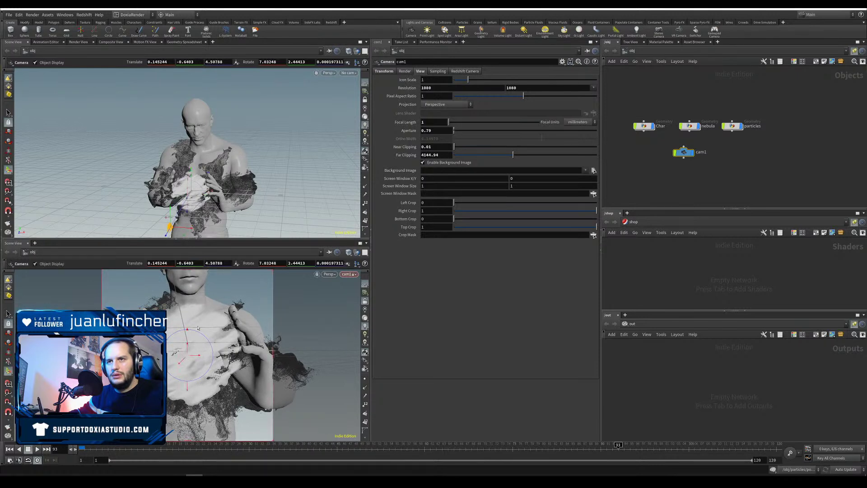
key(ctrl+s)
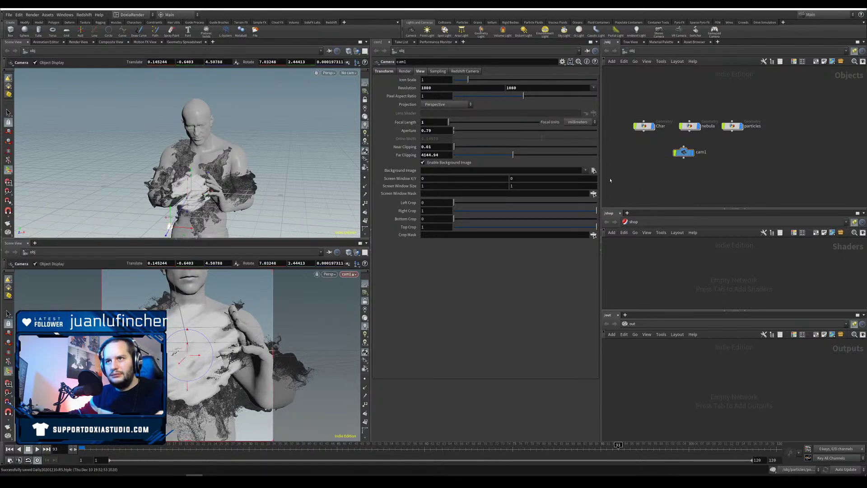
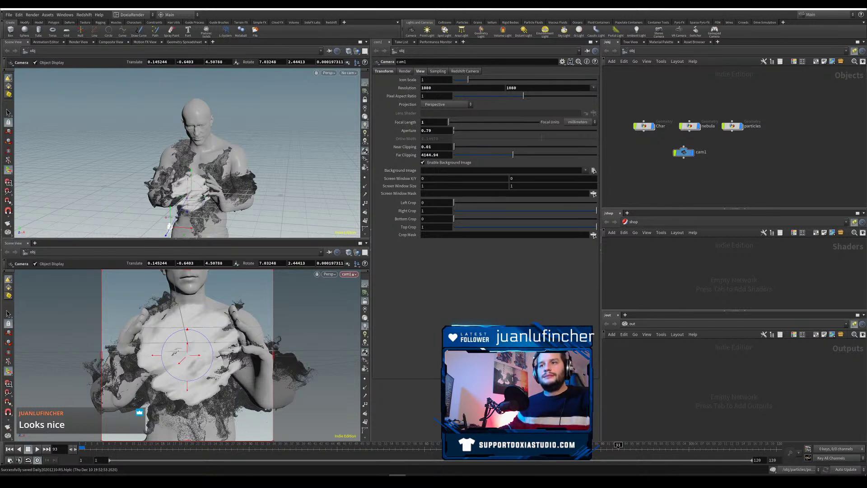
Step: Create the Redshift ROP and IPR output nodes, arrange them side by side, and place the cam1 node below Char
drag(686, 159, 645, 170)
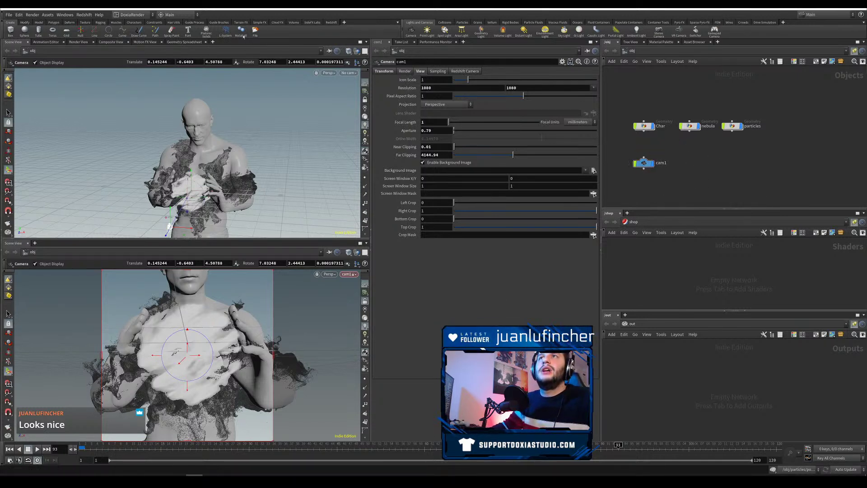
click(329, 23)
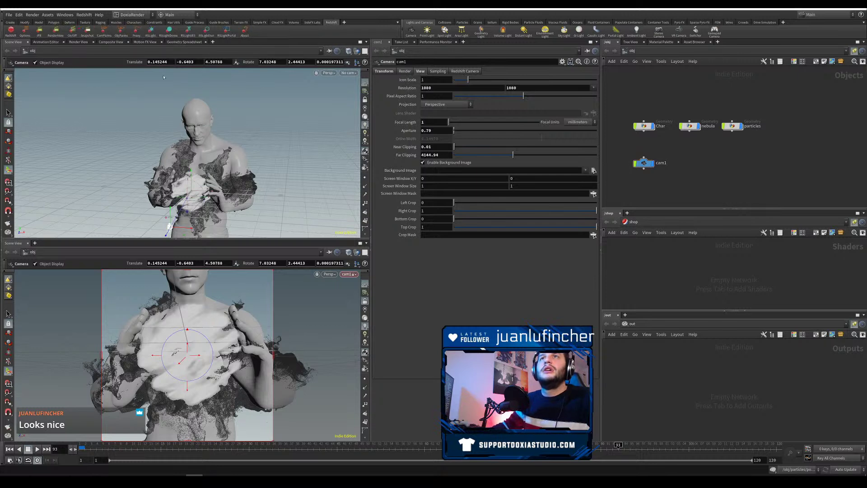
click(10, 32)
drag(703, 361, 670, 389)
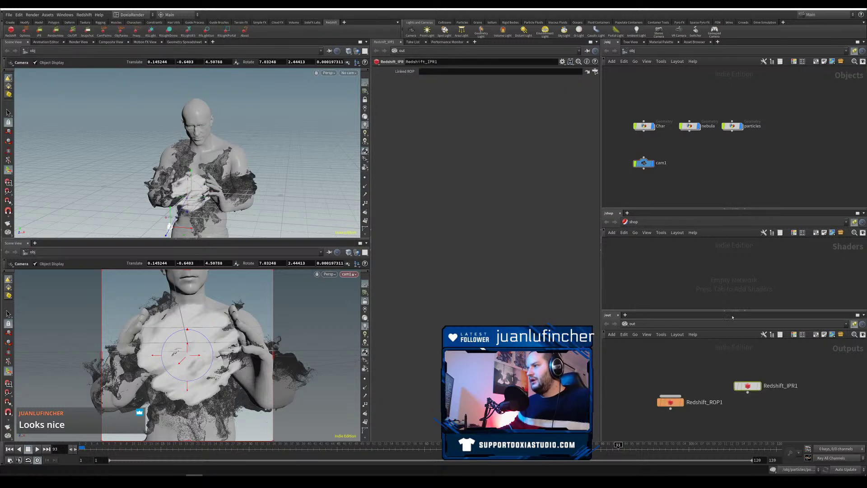
drag(760, 310, 759, 394)
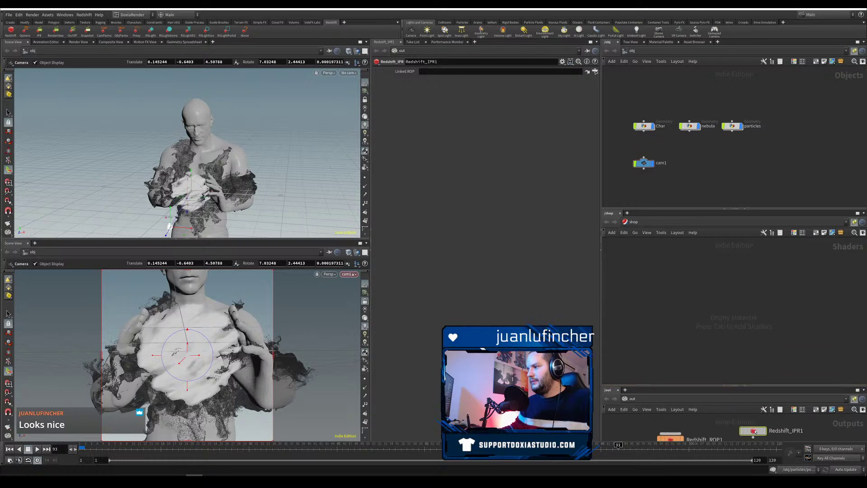
drag(672, 434, 674, 433)
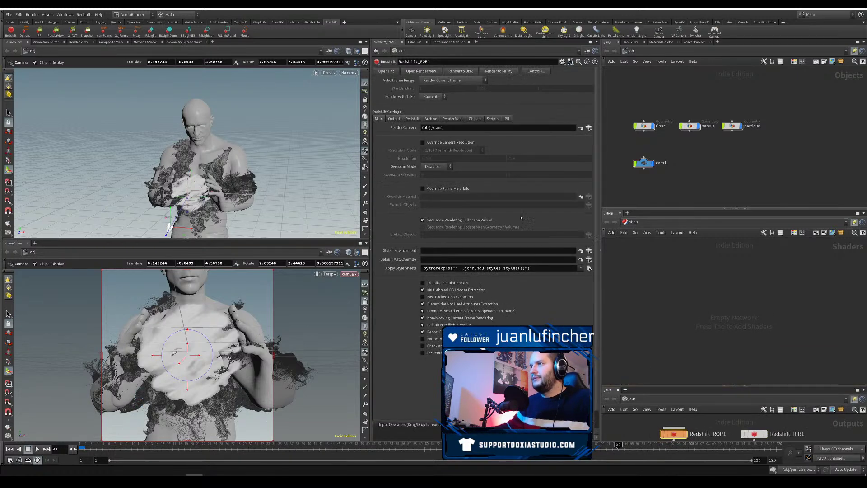
Step: Set the Redshift ROP's unified sampling to 8 minimum and 64 maximum samples
click(419, 119)
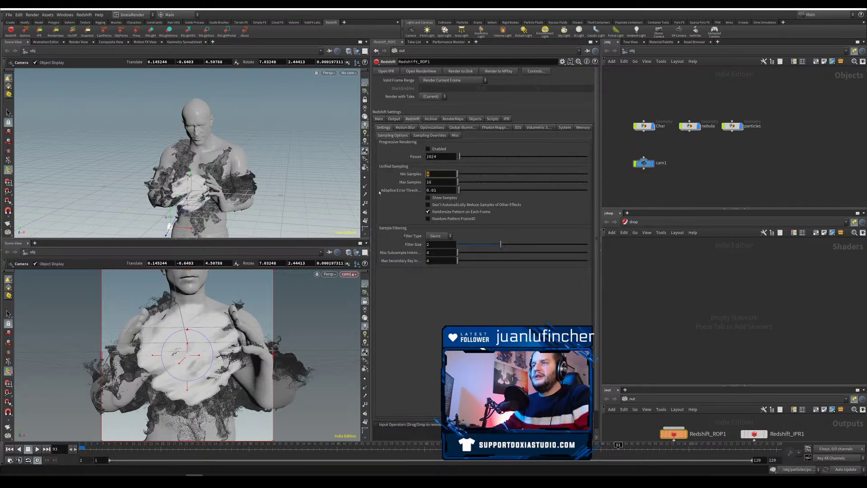
key(Tab)
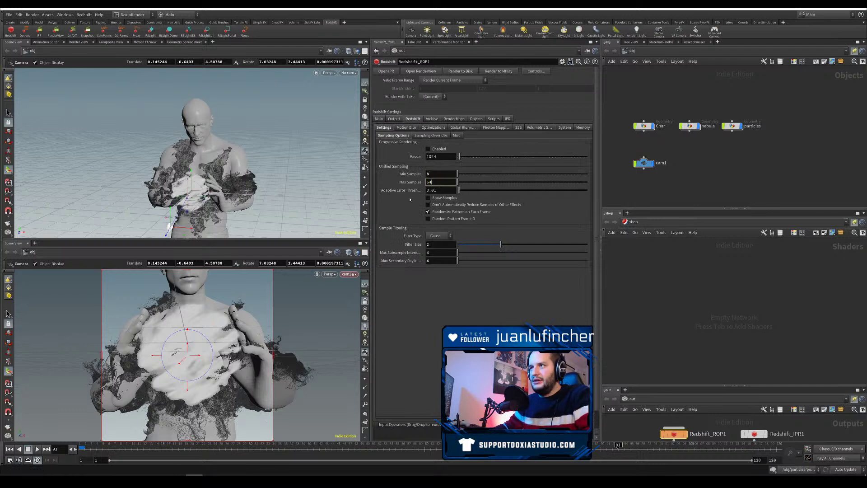
text(64)
key(Return)
Step: Set both the primary and secondary global illumination engines of the Redshift ROP to Brute Force
click(462, 127)
click(443, 144)
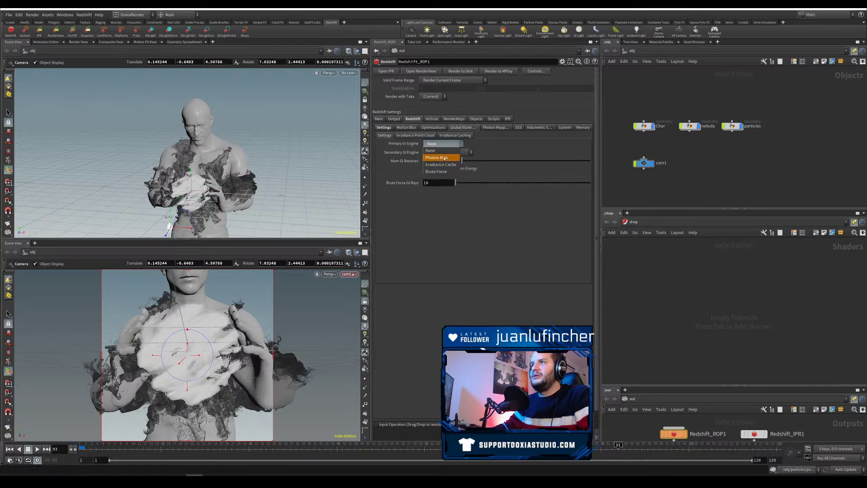
click(444, 172)
click(447, 152)
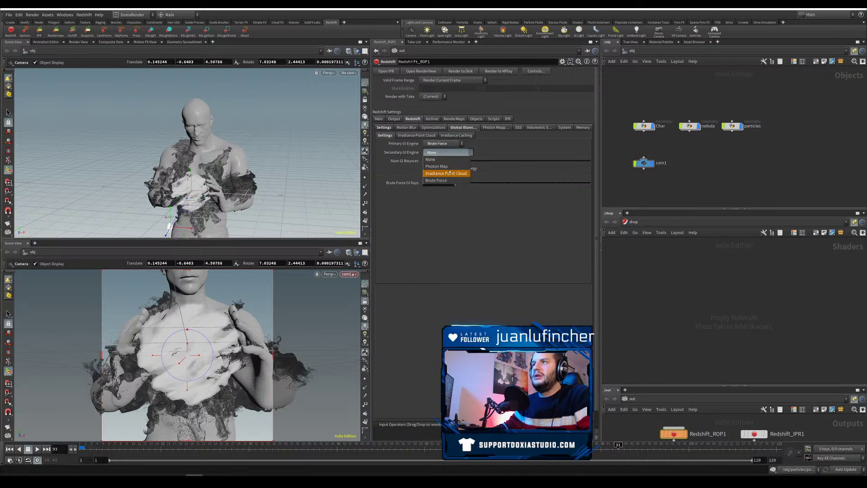
click(450, 180)
Step: Set the number of GI bounces to 6 and the Brute Force GI rays to 512
drag(435, 161, 412, 180)
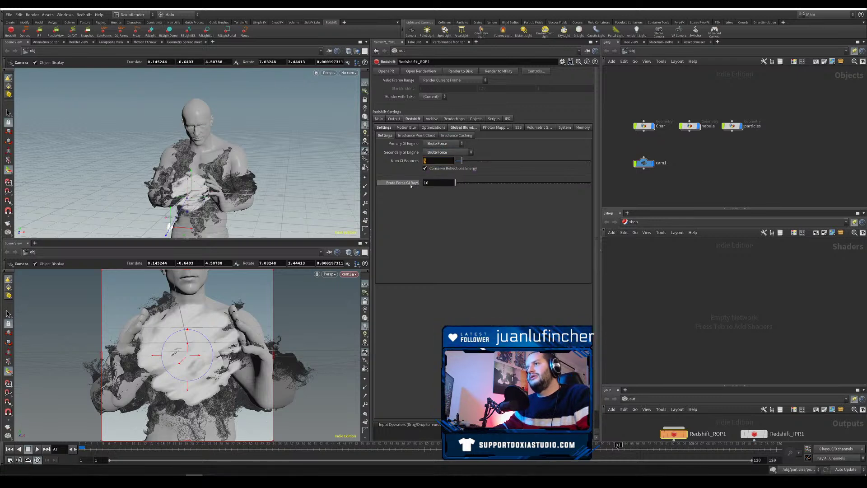
text(6)
key(Tab)
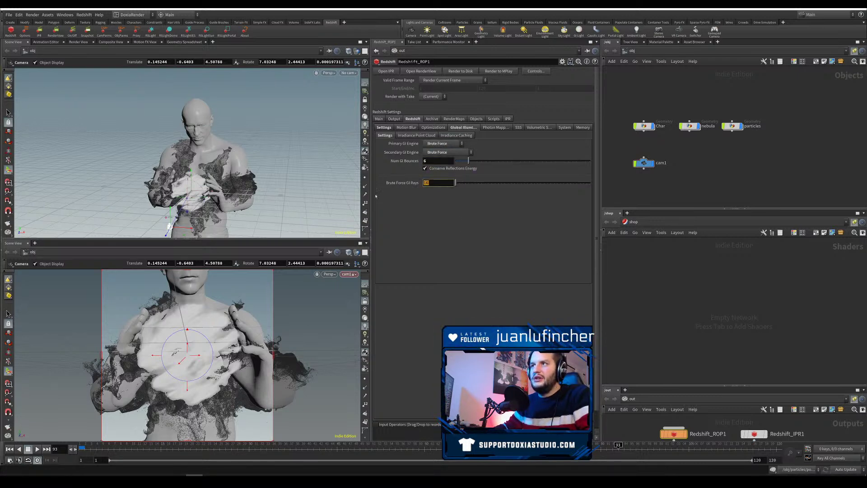
text(512)
key(Return)
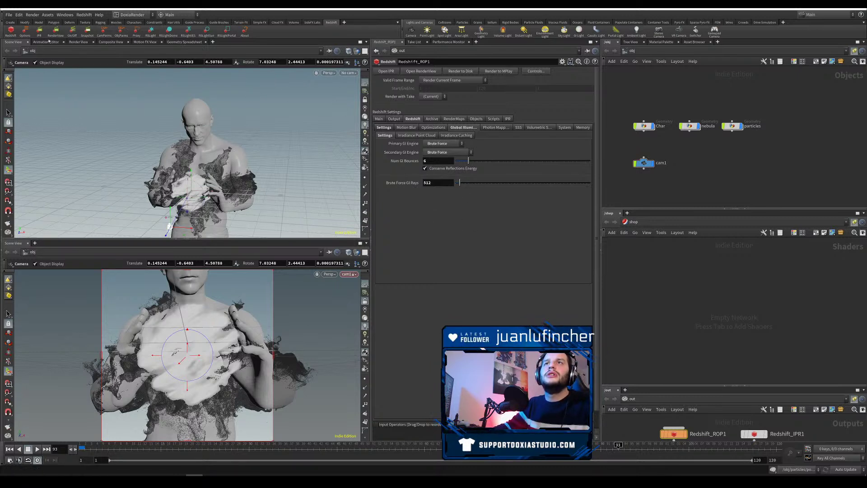
Step: Place a Redshift light beside the character and look through it in the first scene view
click(152, 32)
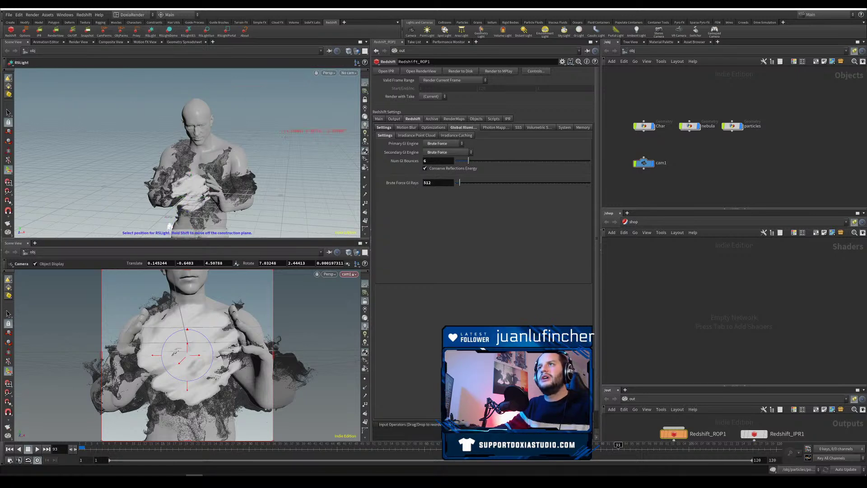
click(264, 200)
click(349, 73)
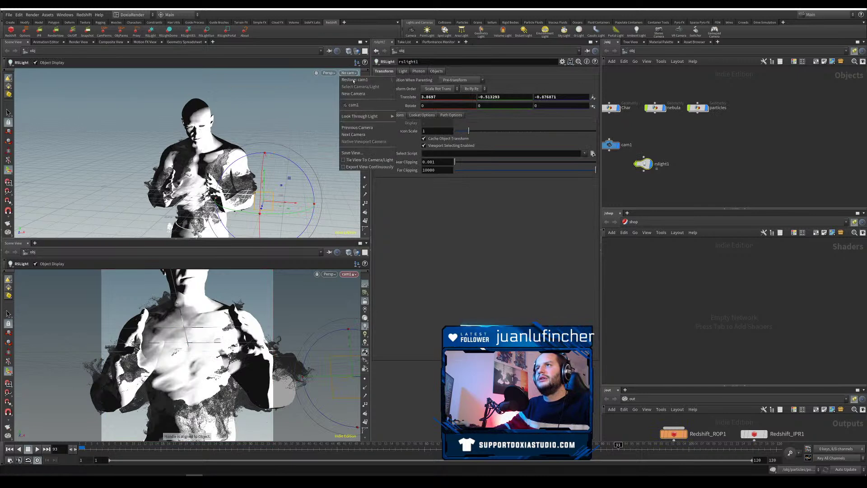
mouse_move(371, 116)
click(410, 123)
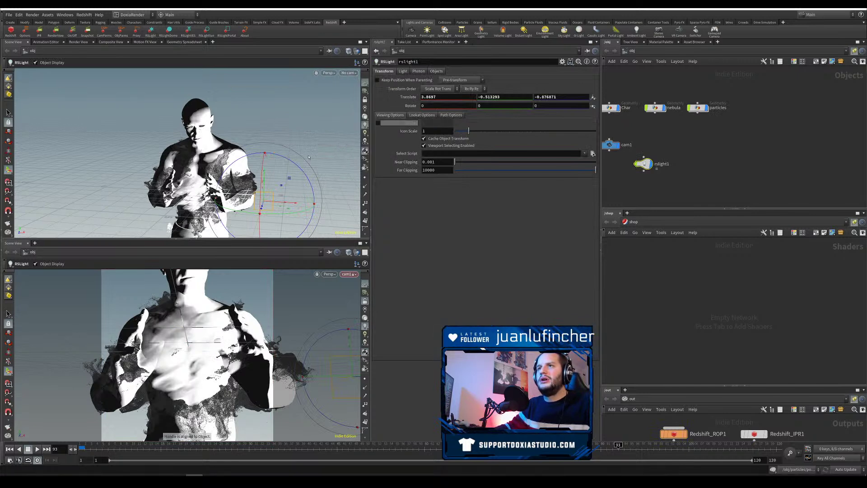
key(Escape)
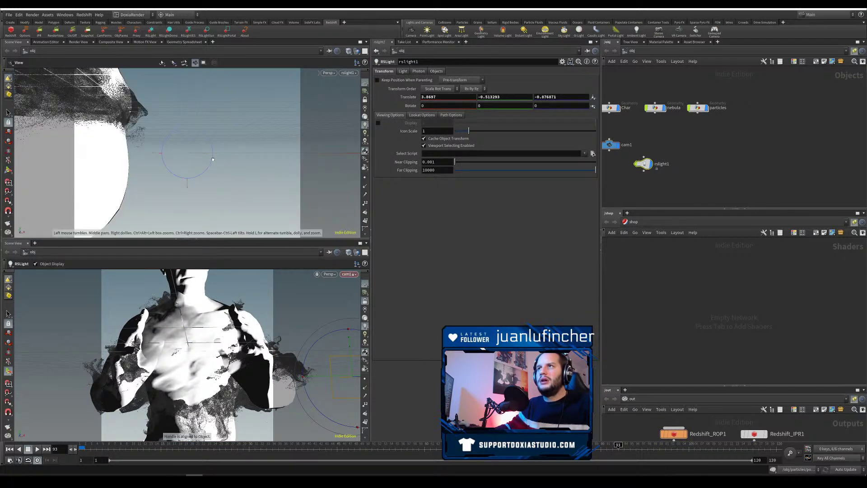
Step: Aim rslight1 at the character from the side and above, at about 10.8, 4.1, -0.2
mouse_move(161, 173)
mouse_down()
mouse_move(139, 186)
mouse_move(158, 179)
mouse_up()
right_drag(219, 185, 239, 186)
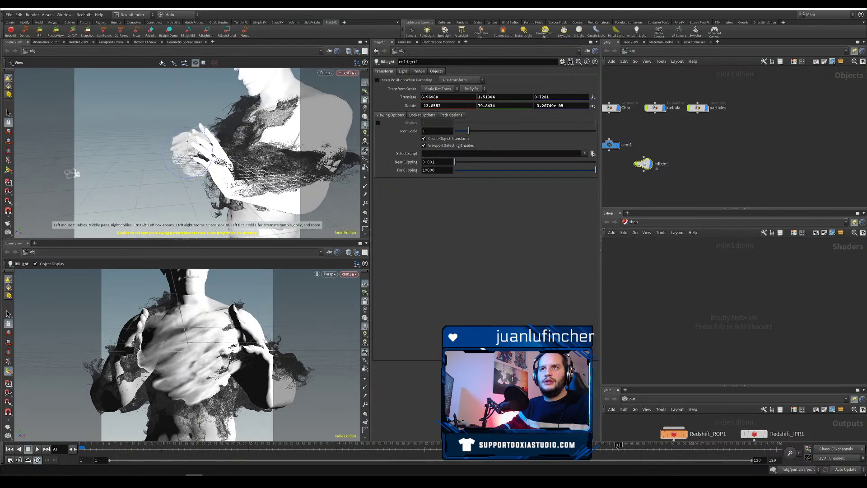
middle_drag(239, 186, 255, 182)
drag(198, 175, 178, 182)
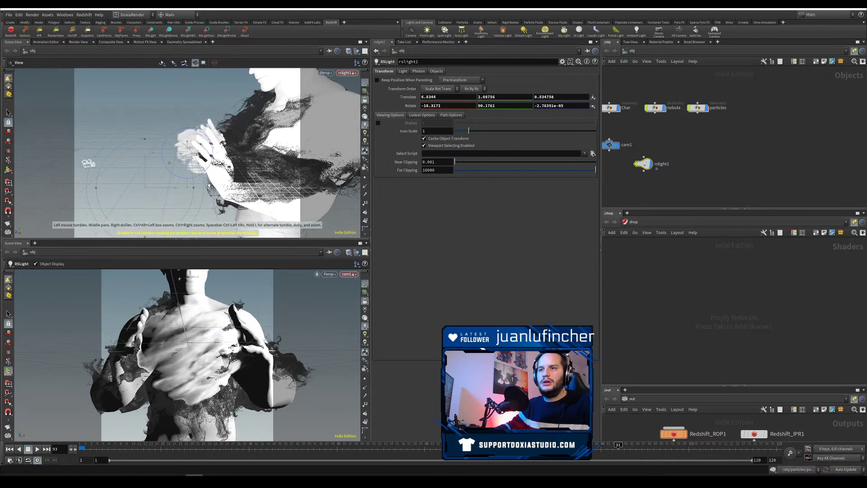
right_drag(178, 182, 151, 181)
middle_drag(151, 180, 136, 180)
drag(135, 180, 134, 184)
right_drag(203, 184, 180, 185)
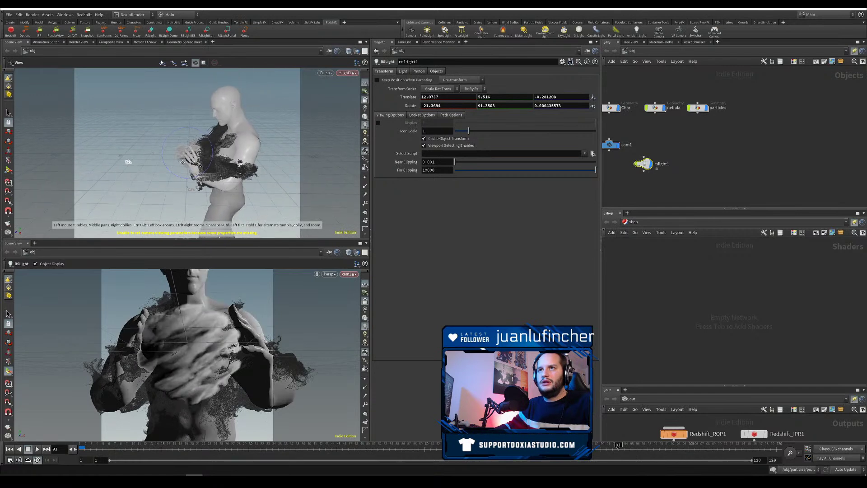
right_drag(128, 161, 117, 160)
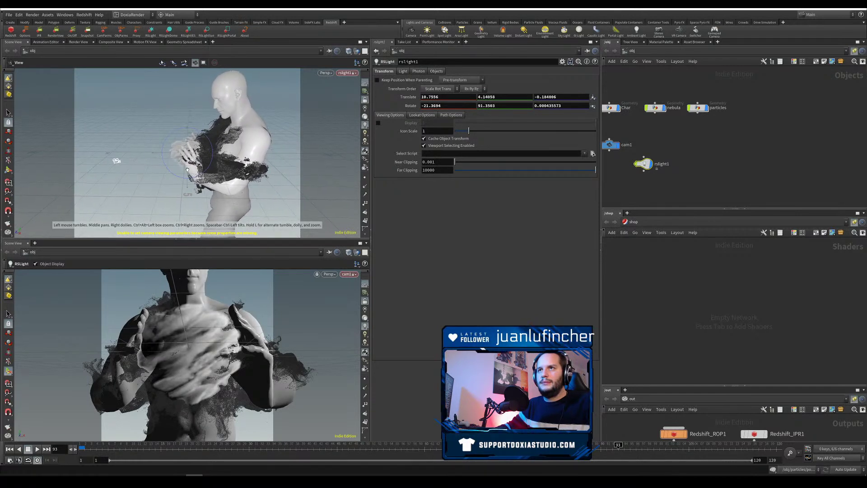
Step: Duplicate rslight1 and swing the original light around to light the character from the opposite side
alt+drag(635, 166, 689, 167)
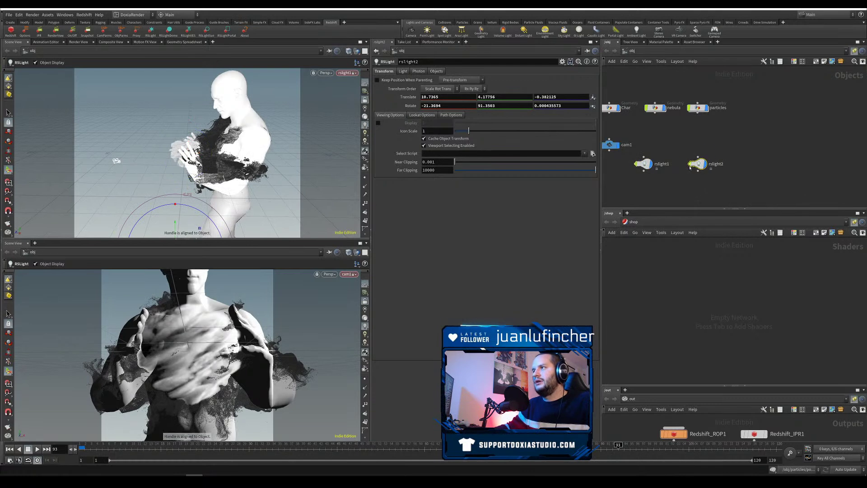
alt+drag(208, 159, 329, 157)
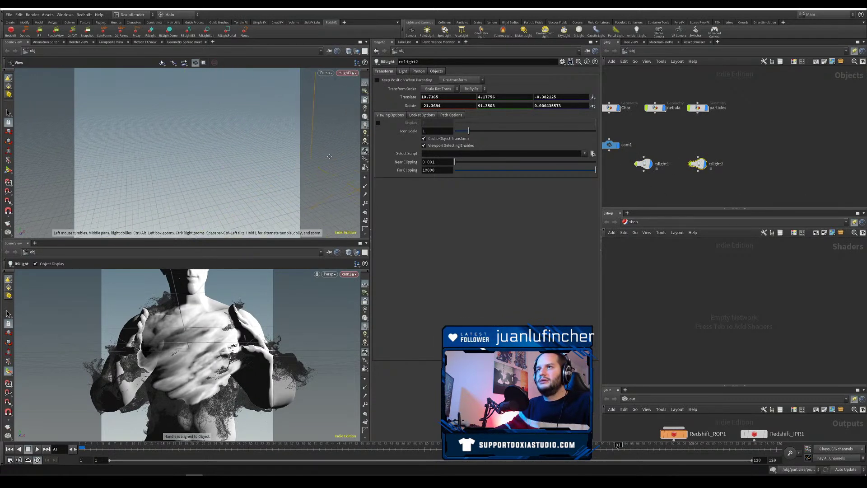
drag(179, 189, 178, 117)
key(Escape)
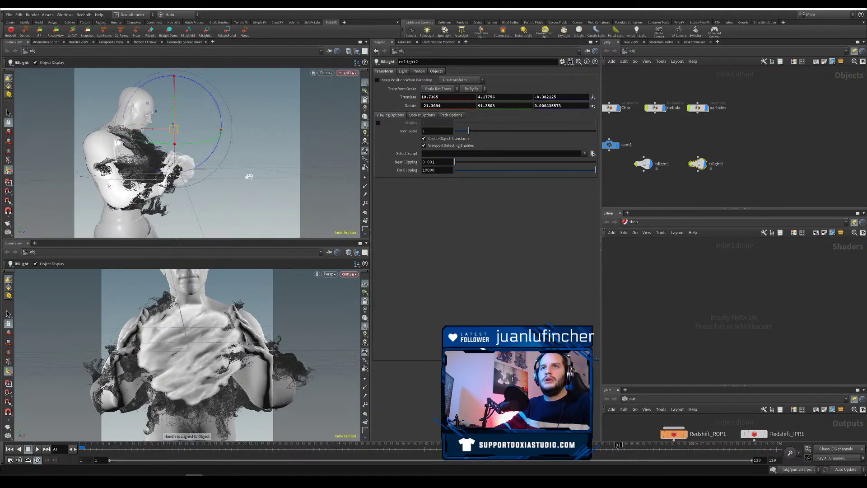
Step: Shift rslight1 so the character is reframed in its view, at about -10.9, 0.07, -1.36
click(646, 165)
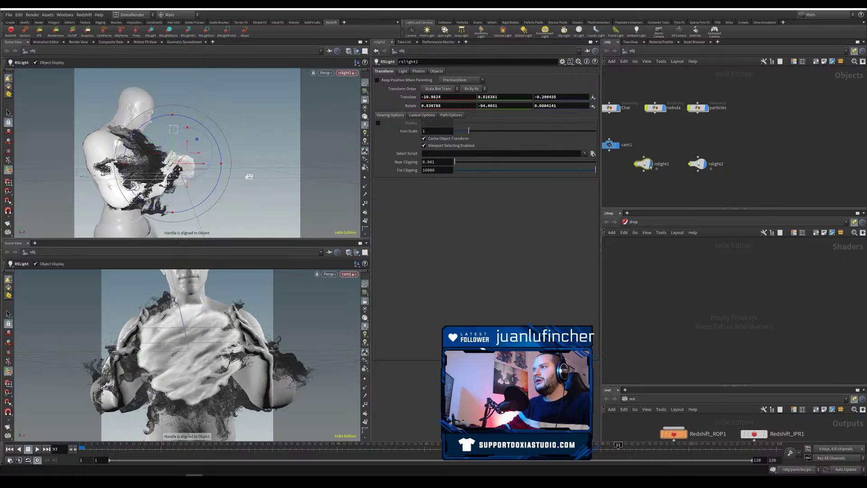
alt+middle_drag(186, 187, 201, 175)
drag(200, 175, 206, 171)
key(Escape)
alt+middle_drag(206, 171, 207, 172)
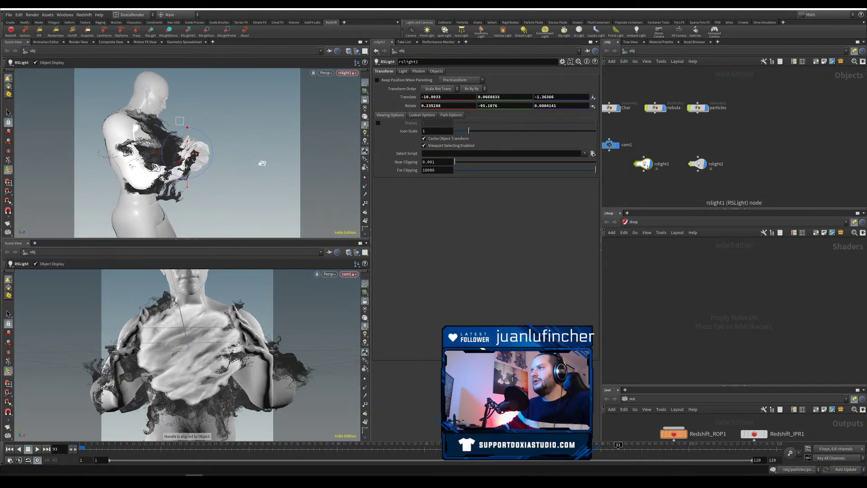
Step: Line up the light nodes, duplicate rslight2, and look through the copy in the first scene view
mouse_move(645, 166)
mouse_down()
mouse_move(649, 177)
mouse_move(648, 162)
mouse_up()
drag(701, 166, 649, 178)
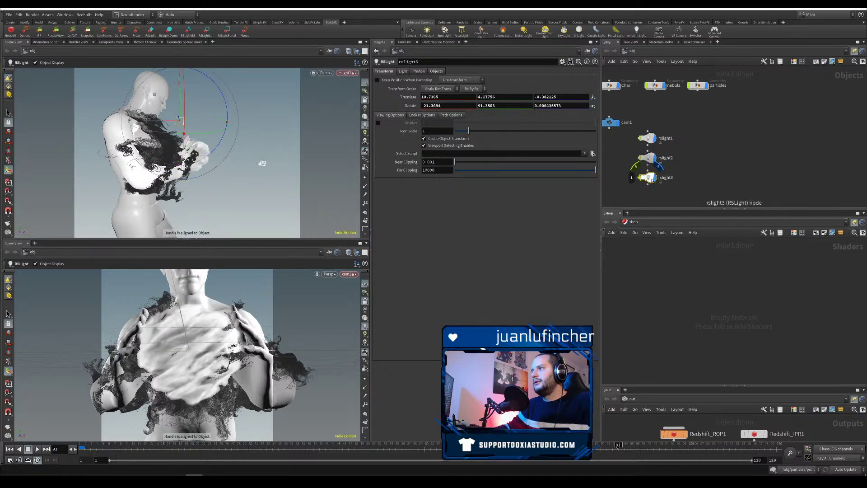
click(348, 72)
mouse_move(370, 117)
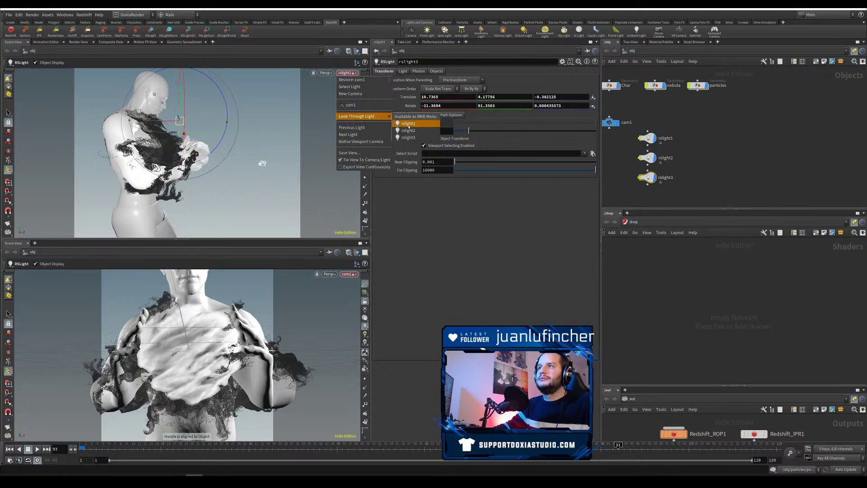
click(407, 138)
Step: Aim rslight3 at the character from behind and above, at about 0.07, 14.3, -13.4, and save the scene
key(space)
drag(259, 158, 185, 175)
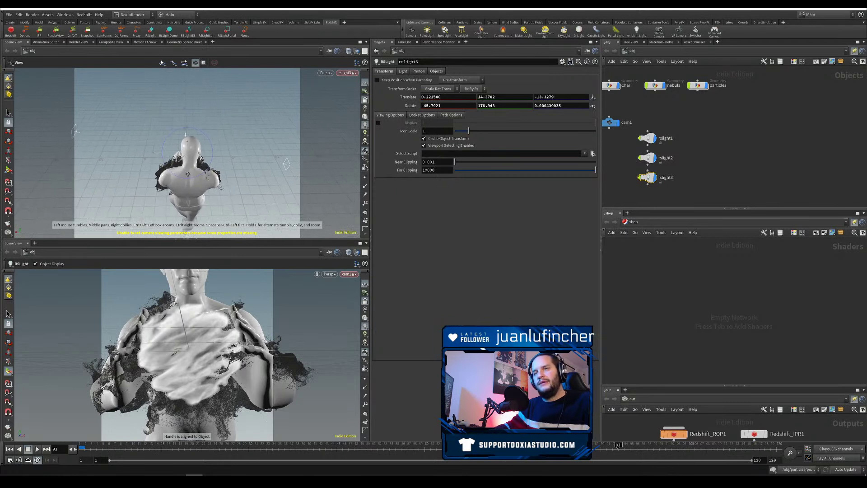
key(ctrl+s)
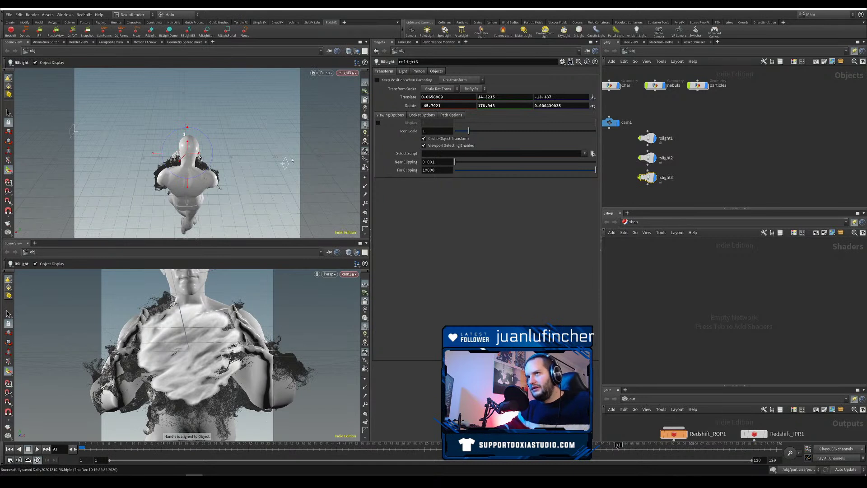
Step: Set the area size of both side lights, rslight1 and rslight2, to 0.5 by 8
drag(685, 128, 630, 166)
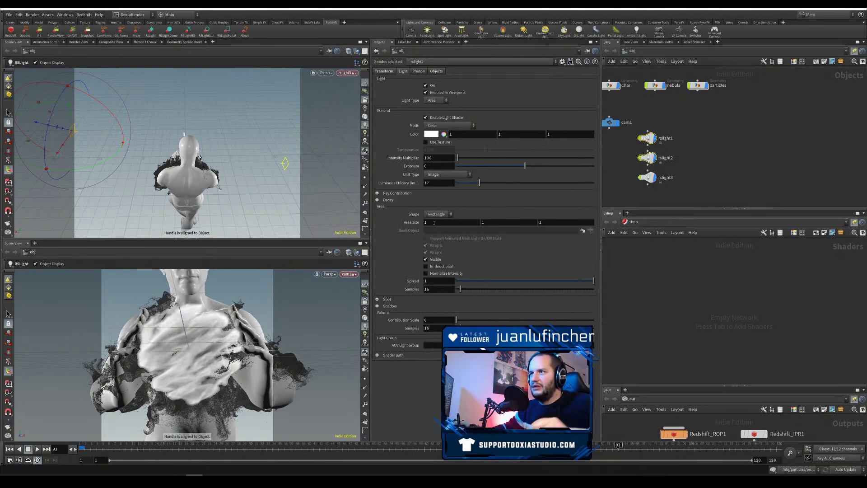
text(5)
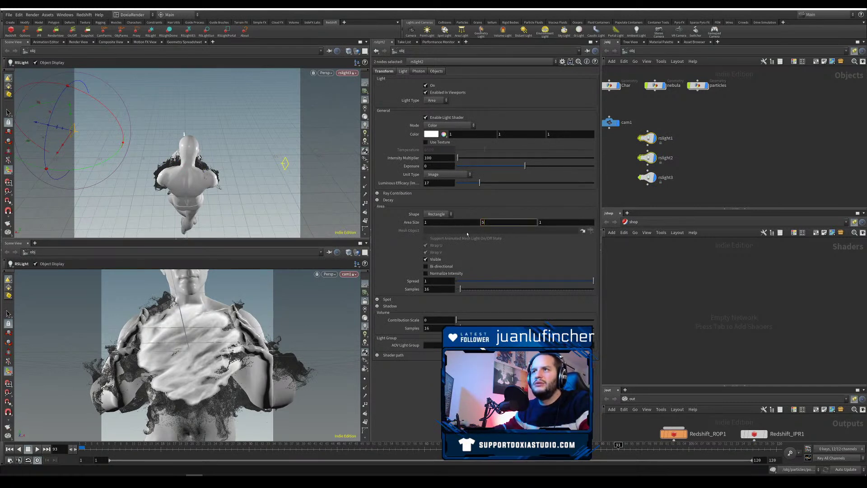
key(Return)
click(495, 222)
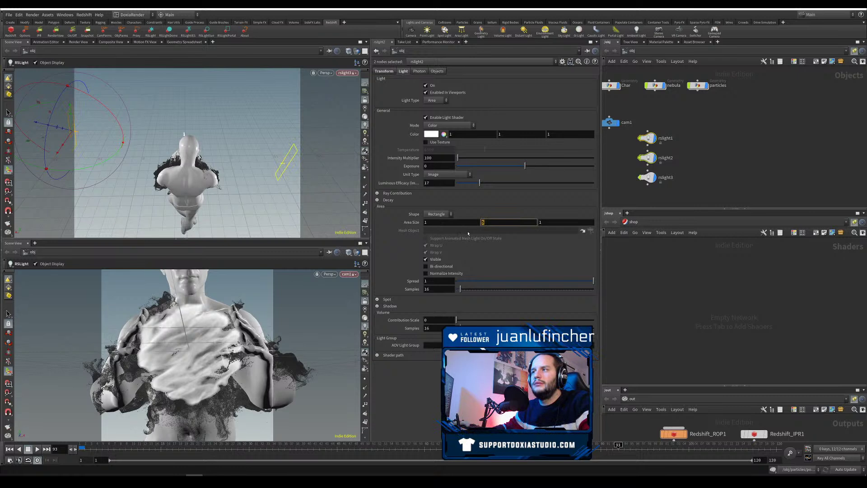
text(8)
key(Return)
text(0.5)
key(Return)
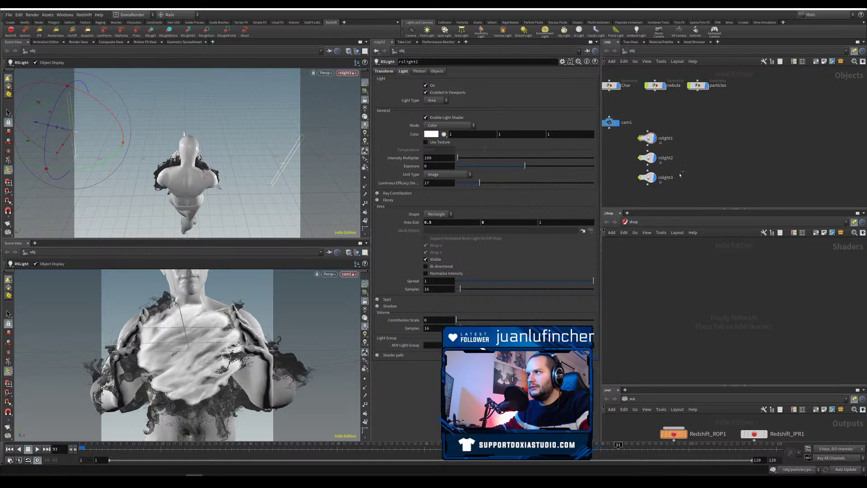
Step: Select rslight3 and release the first scene view from the light to a free view of the character's front
drag(680, 175, 632, 192)
click(364, 100)
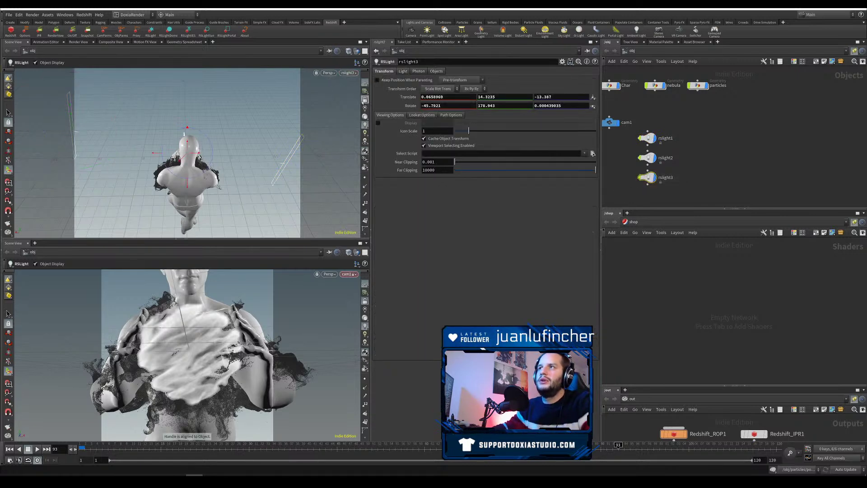
alt+drag(212, 189, 183, 170)
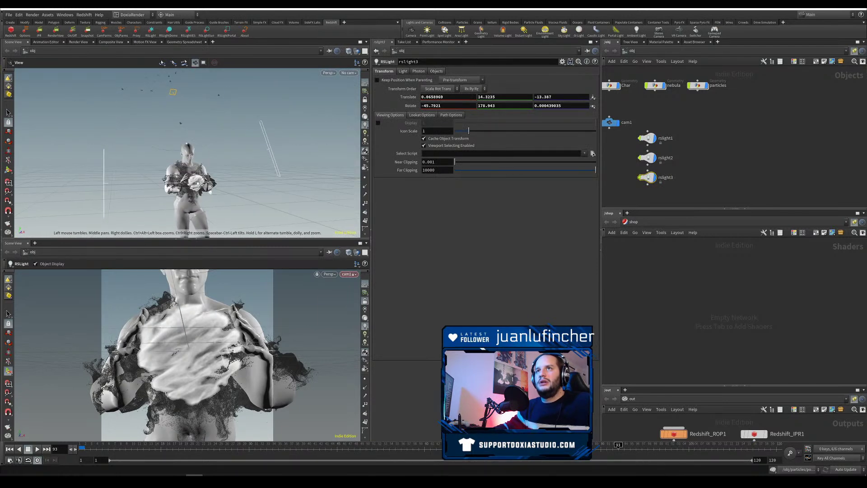
key(Escape)
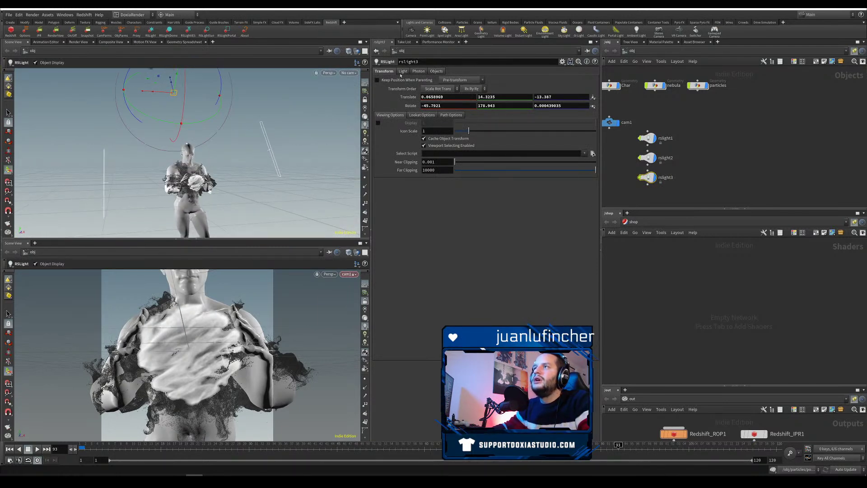
Step: Set the first area size value of rslight3 to 10 and save the scene
click(402, 71)
click(446, 221)
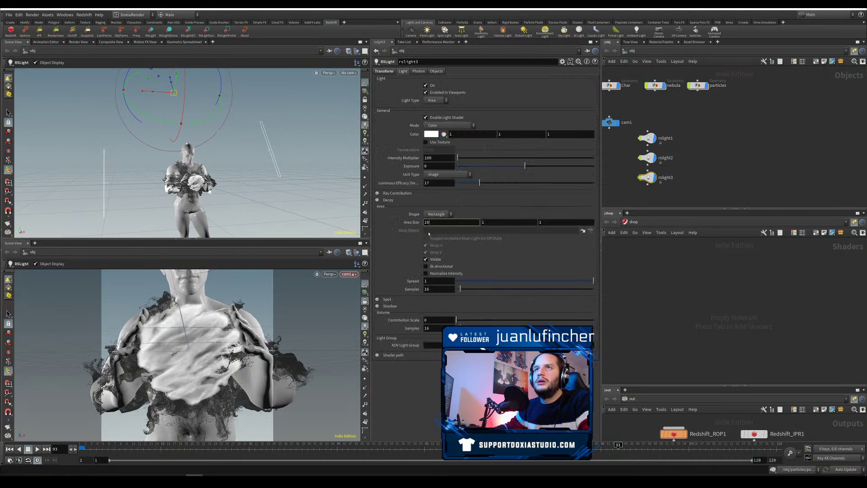
text(10)
key(Return)
click(741, 183)
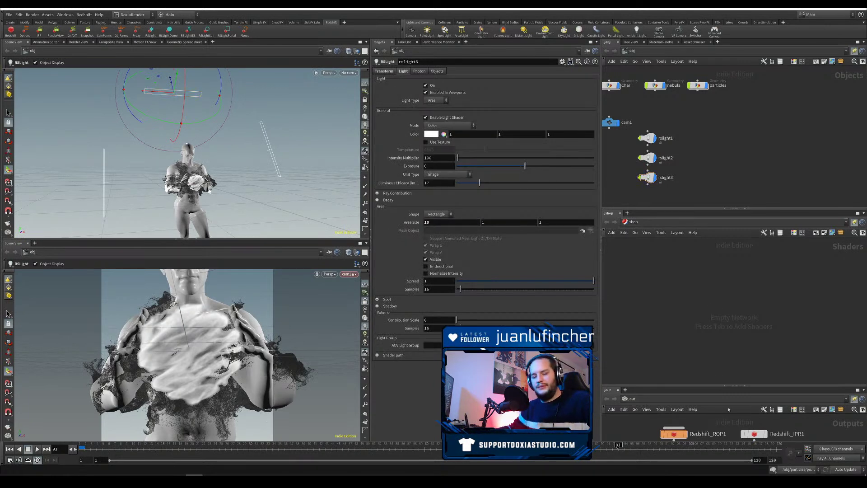
key(ctrl+s)
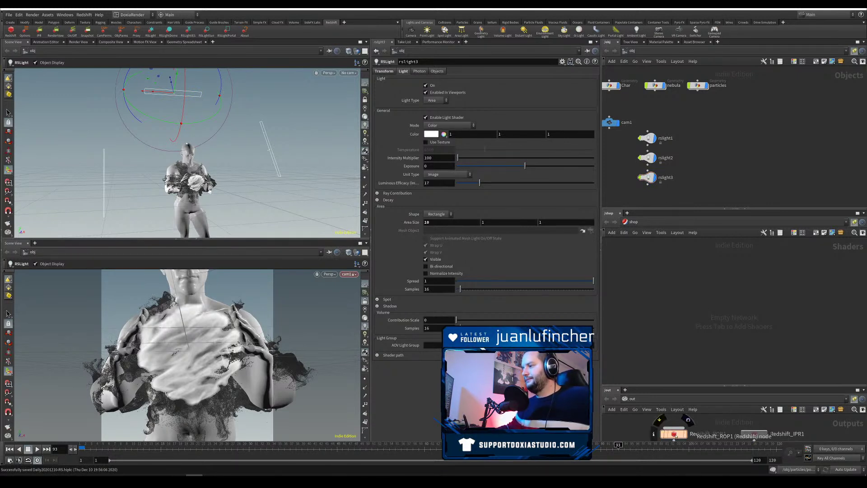
key(ctrl+s)
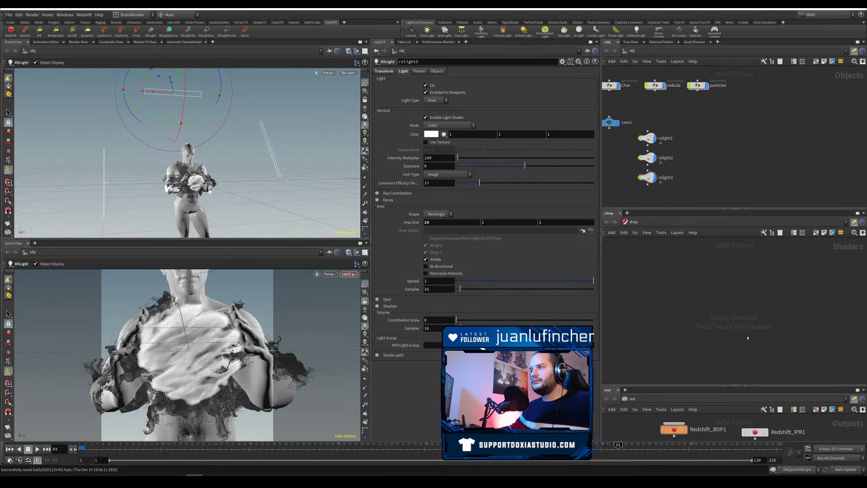
Step: Create a Redshift Network in the shop network and name it rs_char
key(Tab)
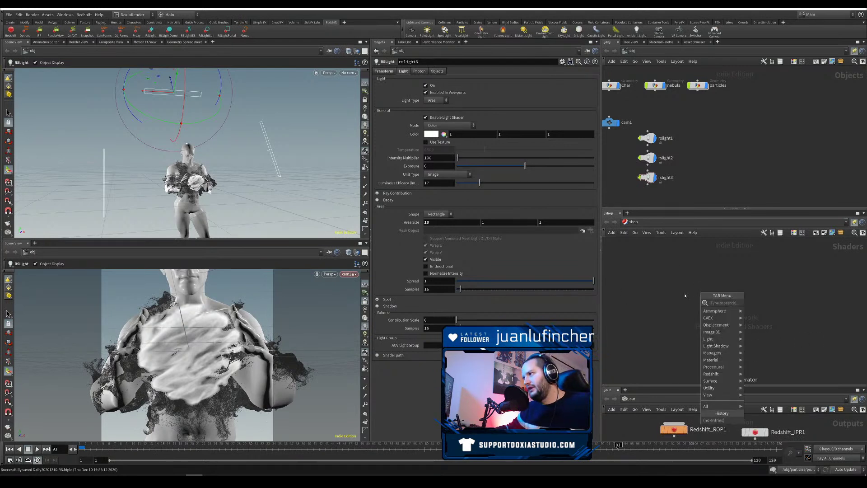
text(red)
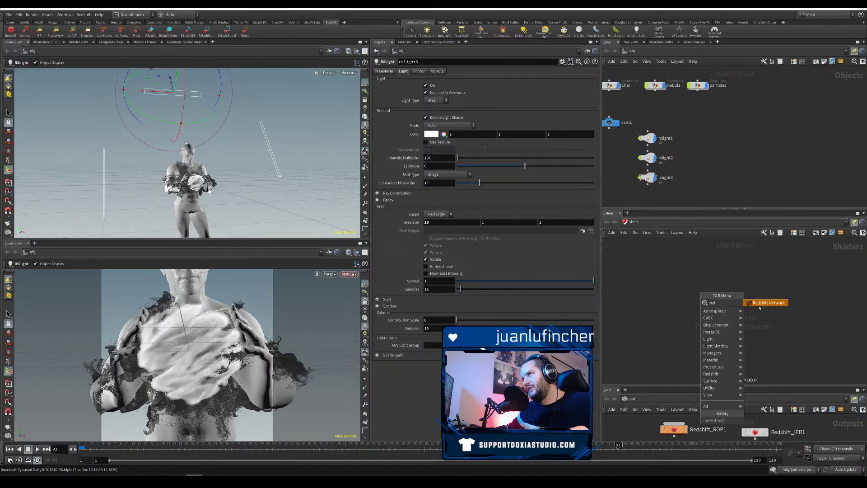
click(760, 307)
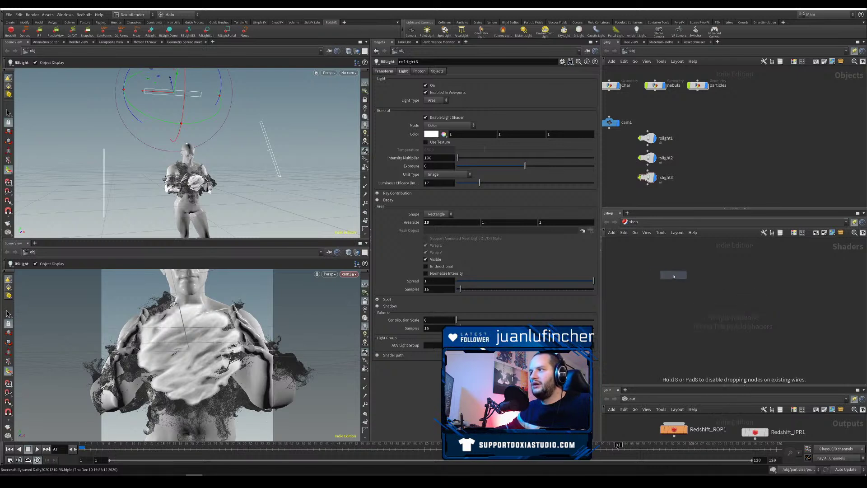
click(674, 276)
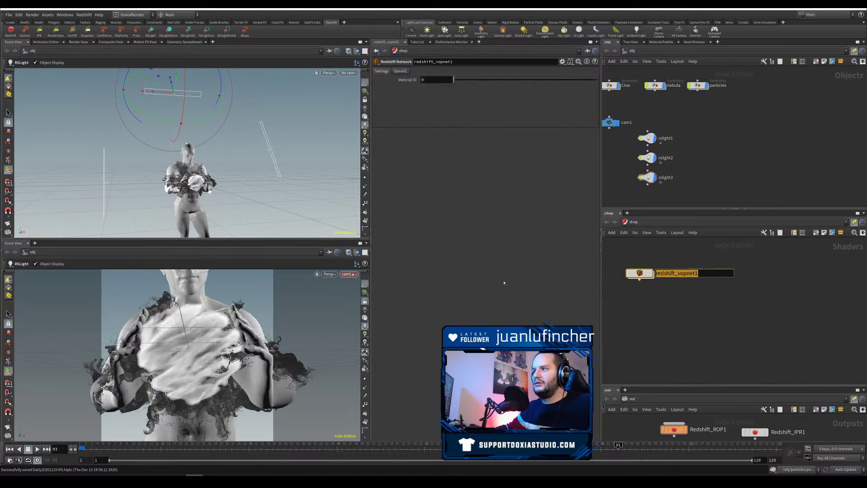
text(rs_char)
key(Return)
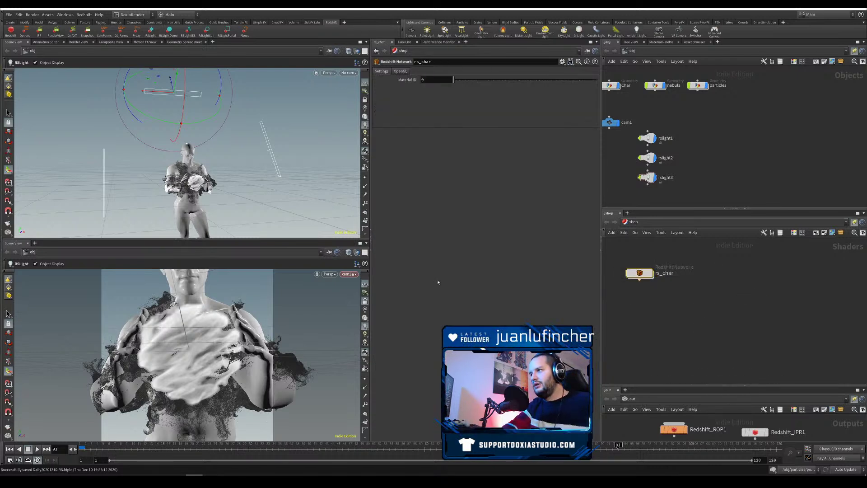
Step: Add an RS Material node inside rs_char beside redshift_material1, and return to the shop level
double_click(639, 273)
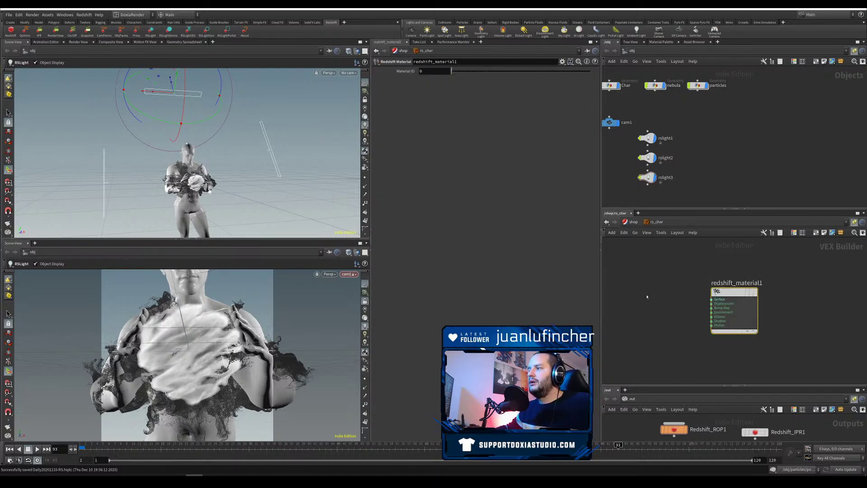
key(Tab)
text(mater)
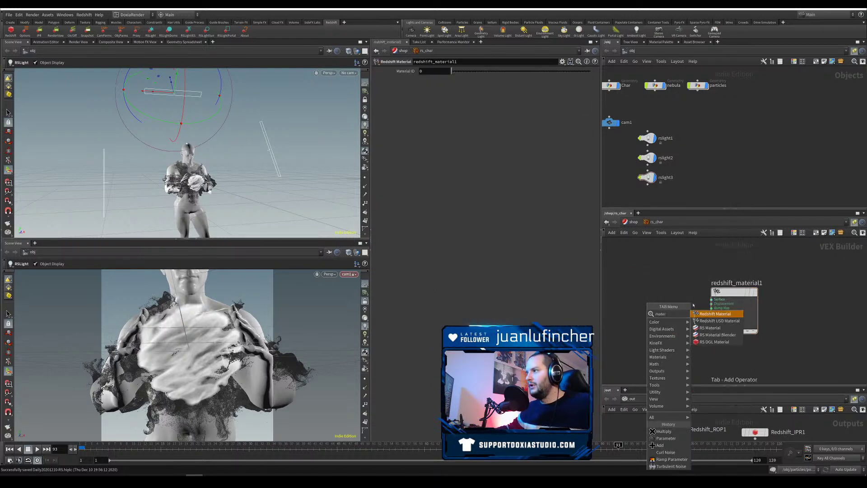
click(717, 327)
click(657, 305)
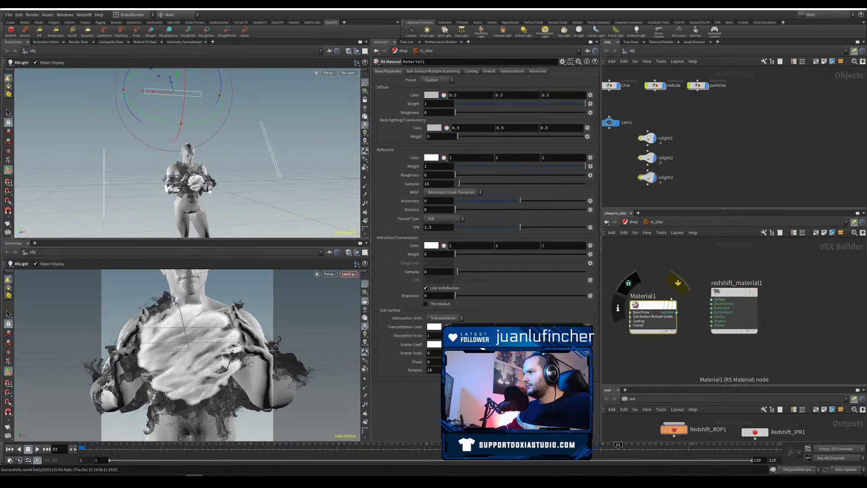
key(u)
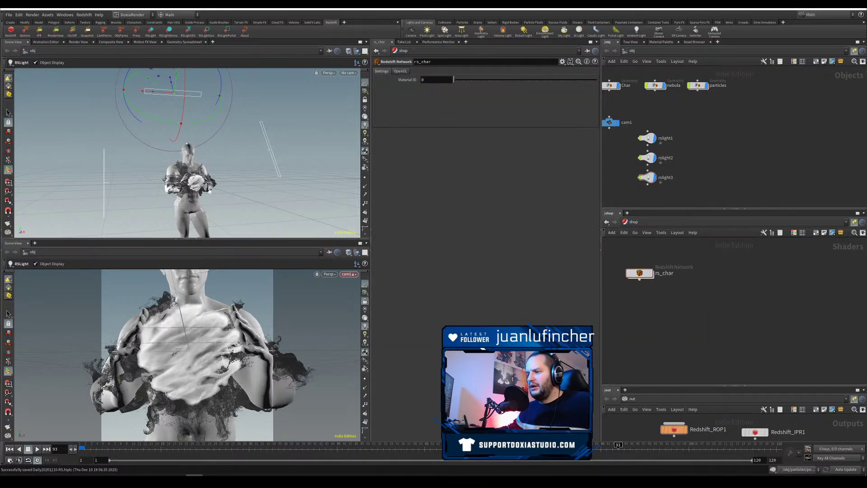
Step: Switch to Quixel Bridge and open the export settings for the Rough Plaster 2x2 m surface
click(584, 481)
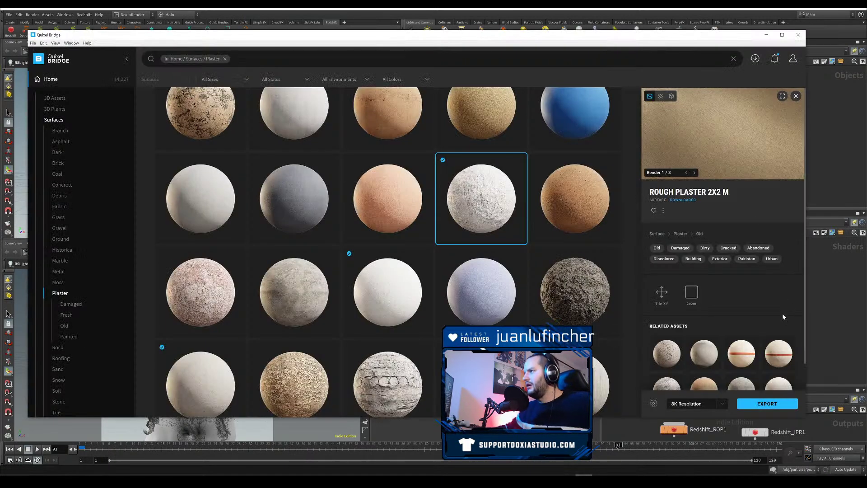
click(774, 407)
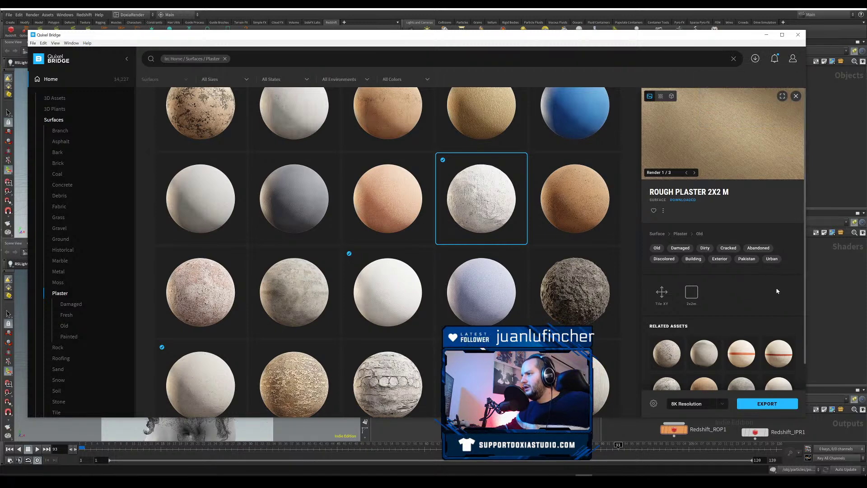
scroll(786, 325, down, 1)
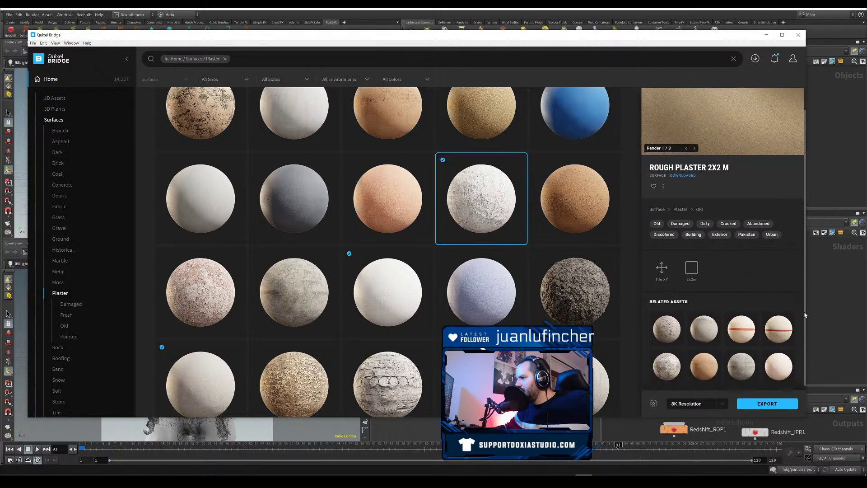
click(722, 406)
click(653, 403)
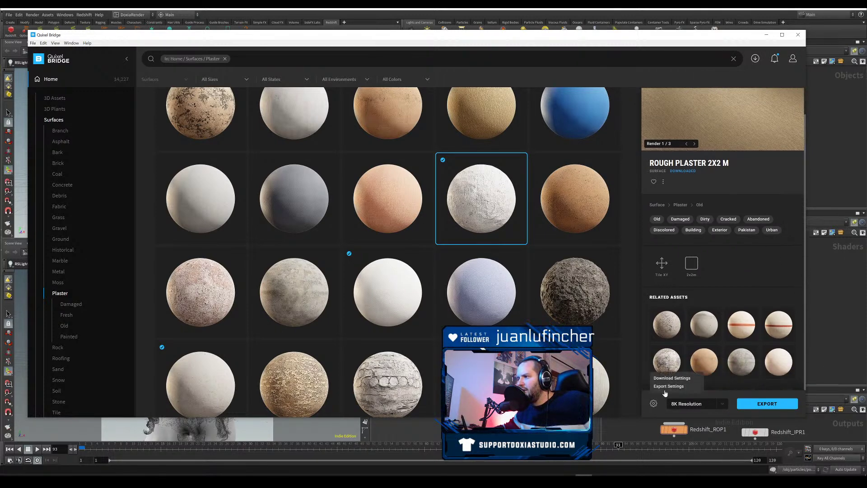
click(668, 386)
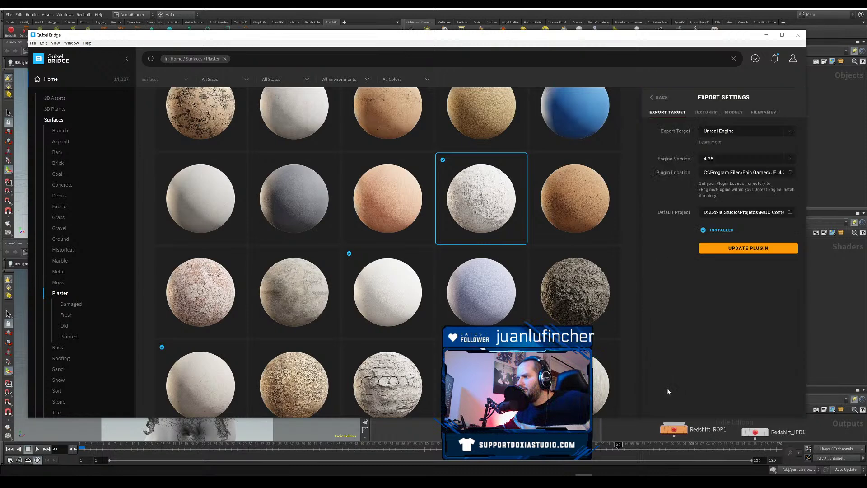
Step: Set the export target to Houdini, download and install its plugin, and close Quixel Bridge
click(786, 134)
click(753, 203)
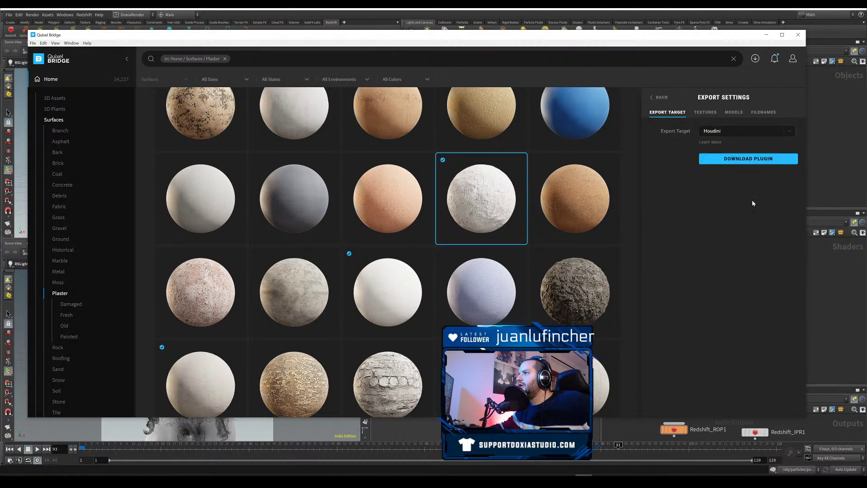
click(759, 158)
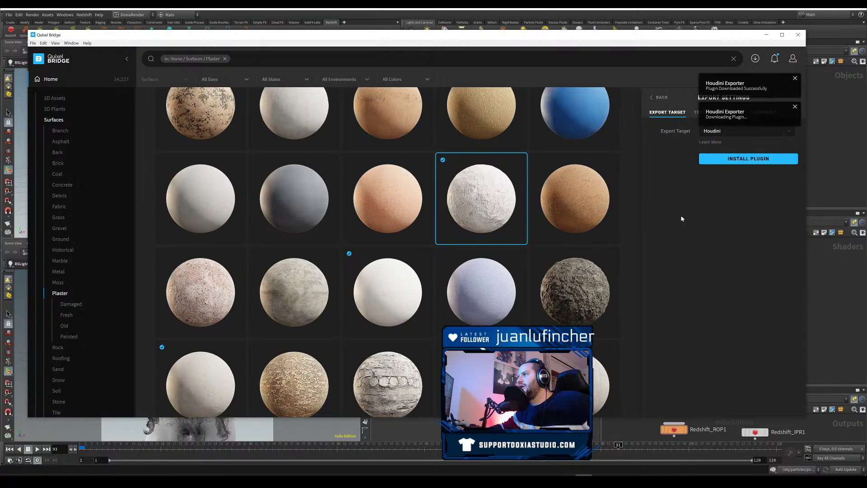
click(748, 163)
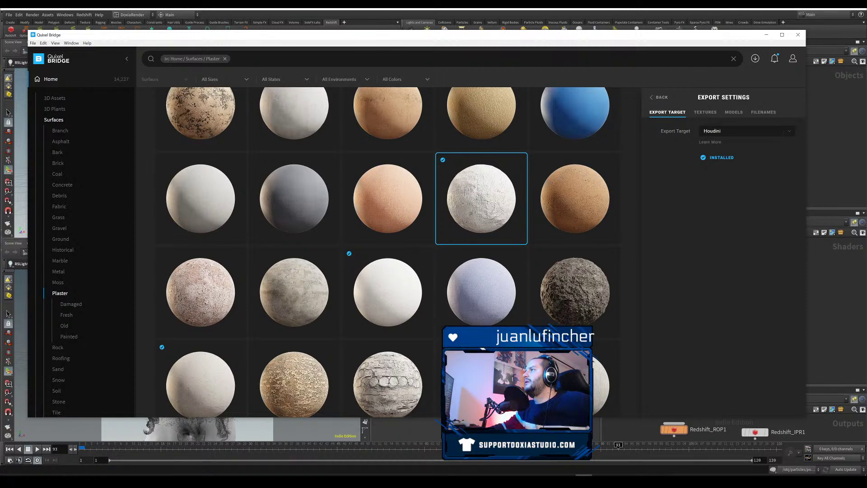
click(798, 35)
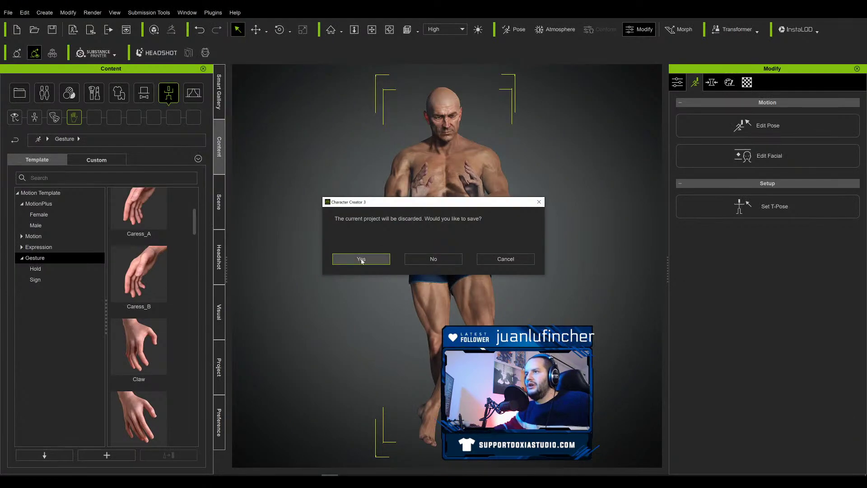
Step: Save the open Character Creator project over the existing Male Athletic Pose file
click(361, 259)
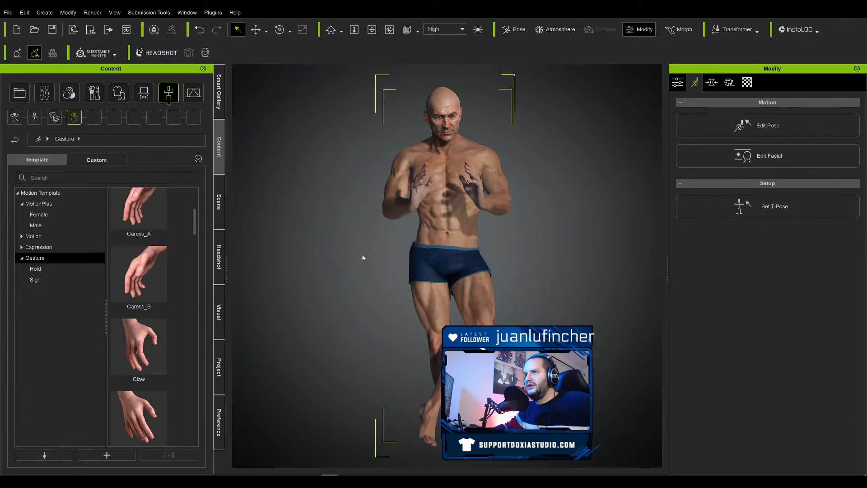
click(343, 226)
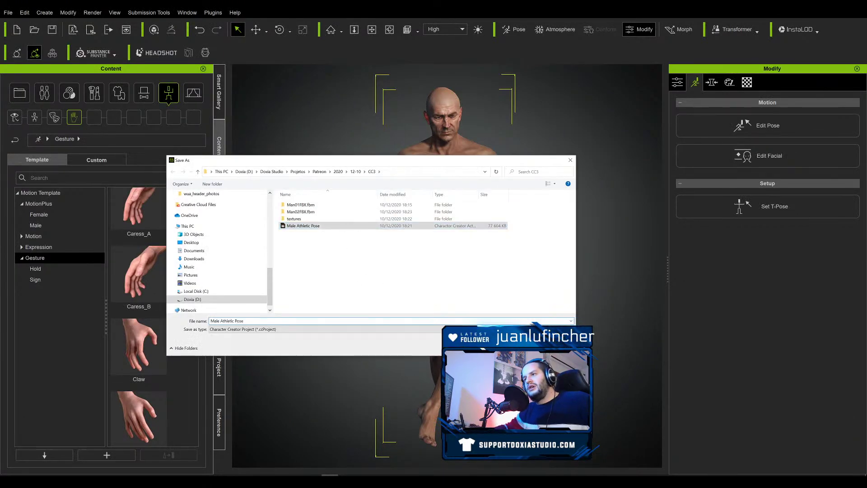
key(Return)
click(447, 242)
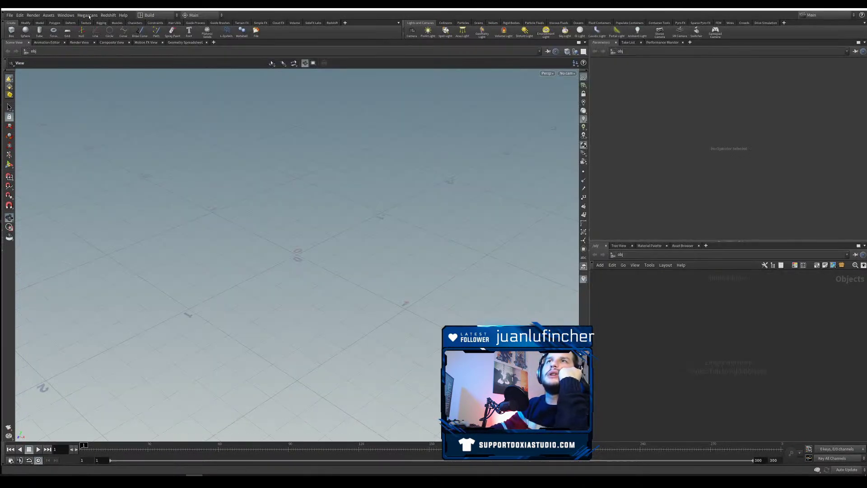
Step: In Houdini, reopen the recent scene Daily20201210-RS.hiplic and close the Megascans Plugin window
click(9, 16)
mouse_move(41, 37)
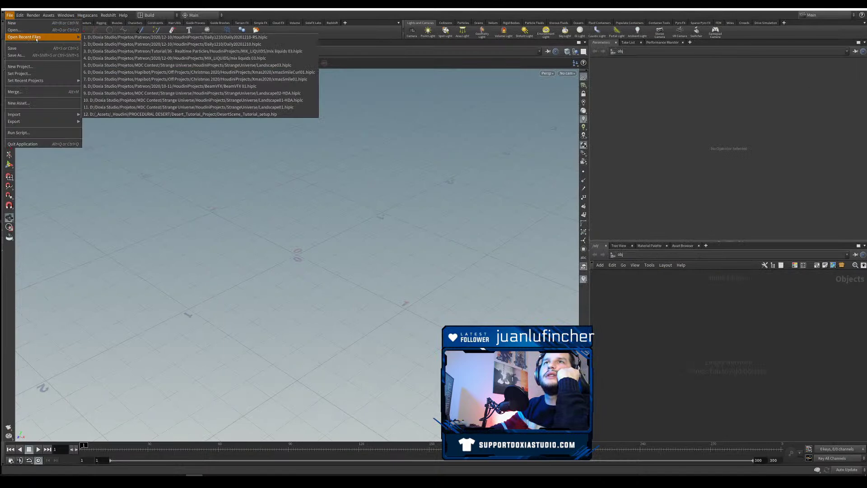
click(142, 37)
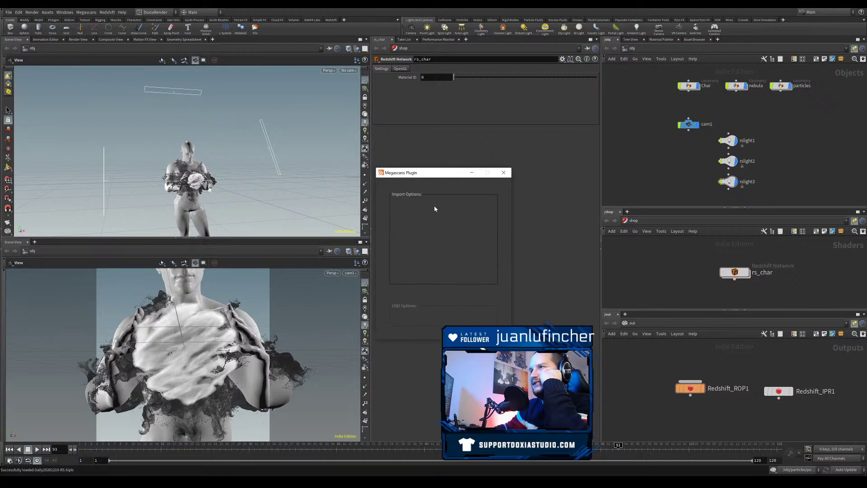
click(504, 173)
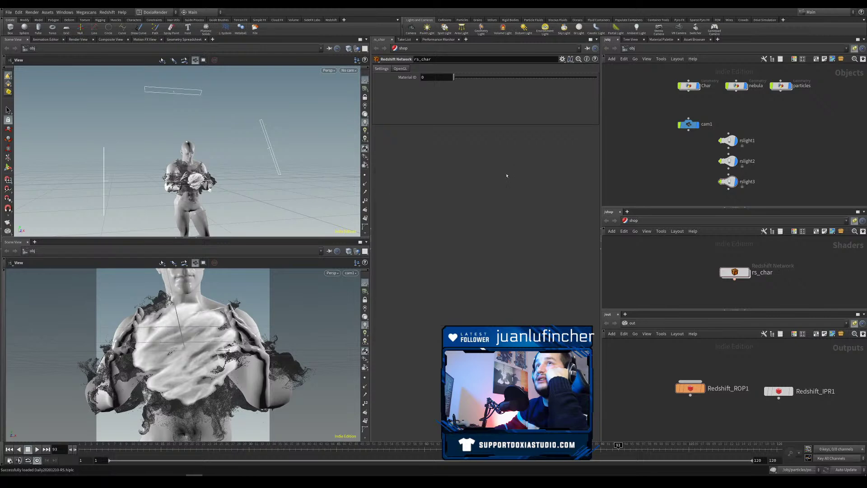
Step: Switch to Quixel Bridge, check the export settings, export Rough Plaster 2x2 m at 8K resolution to Houdini, and return to Houdini
key(alt+Tab)
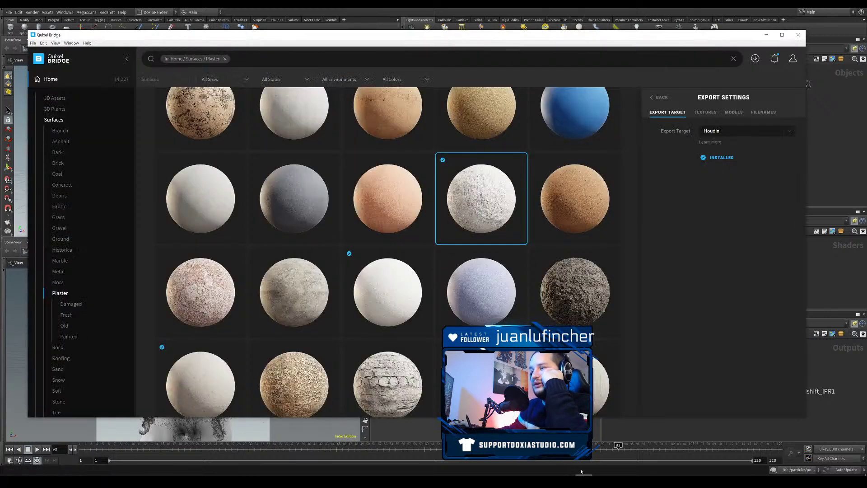
click(659, 97)
click(654, 403)
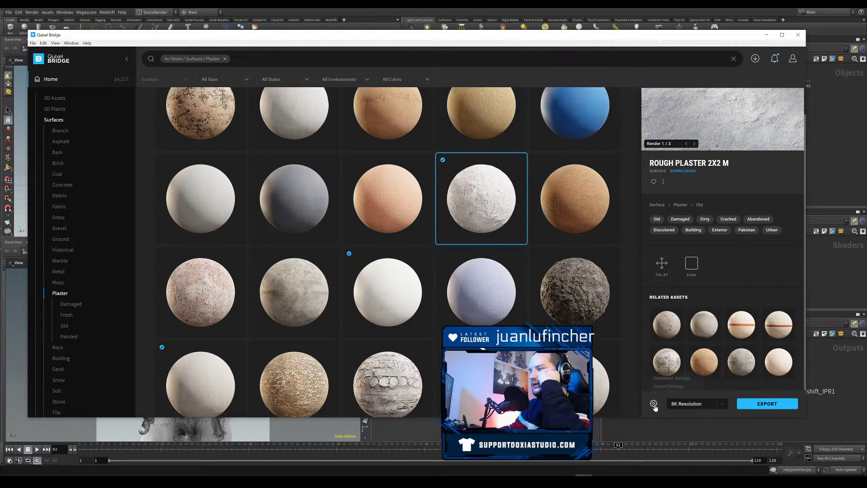
click(670, 386)
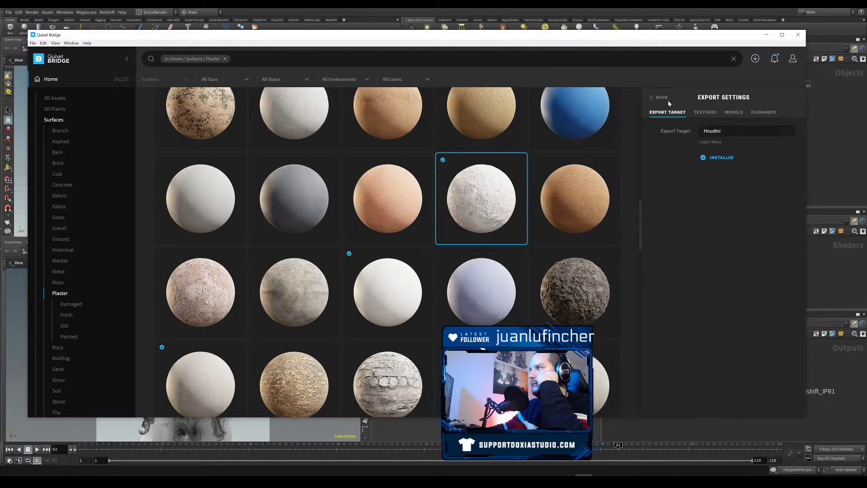
click(704, 113)
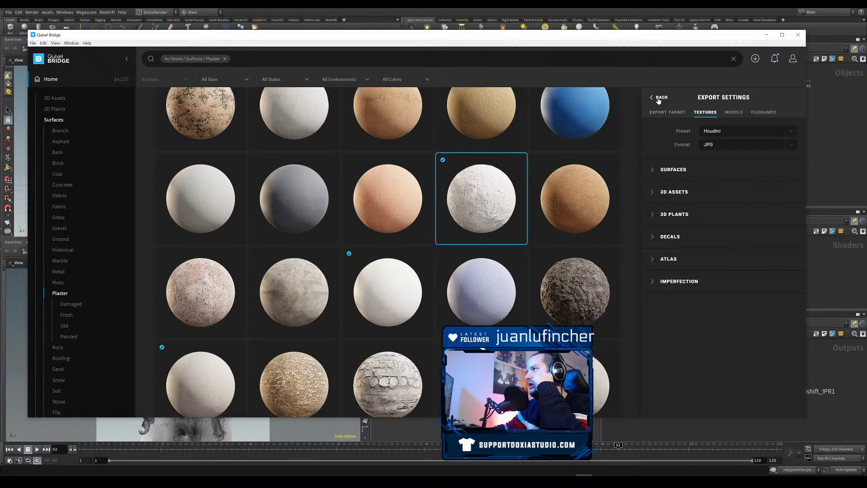
click(733, 113)
click(660, 98)
click(776, 403)
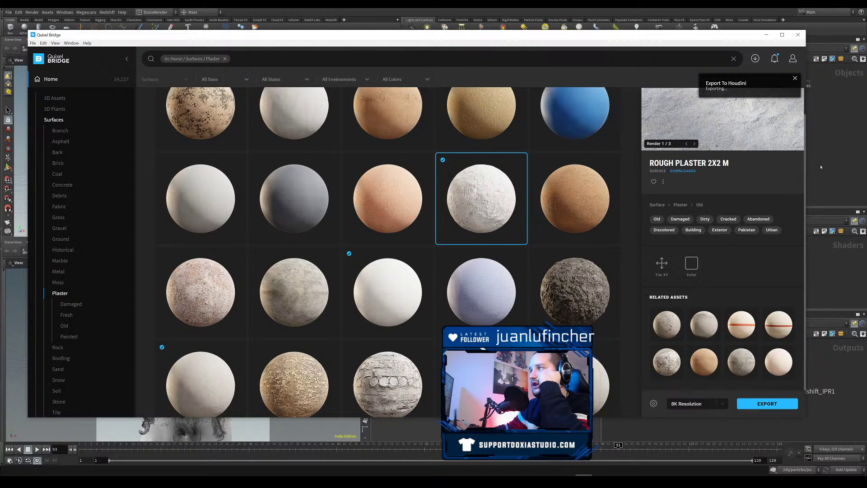
click(736, 14)
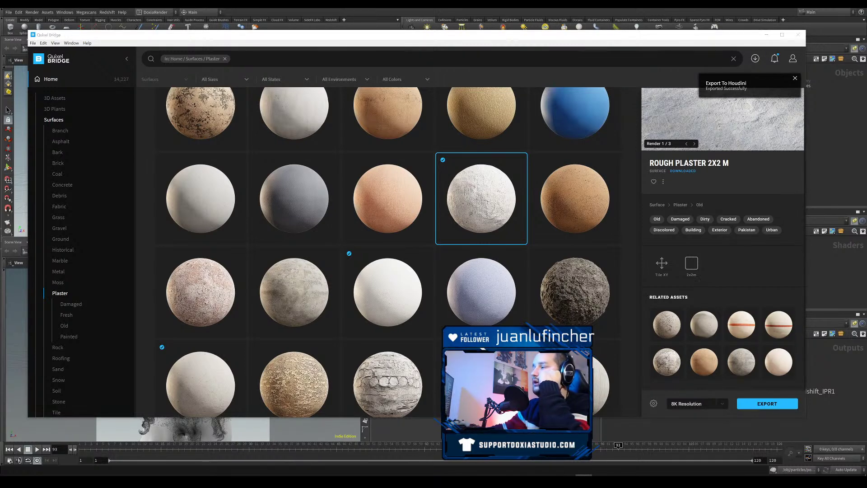
click(763, 10)
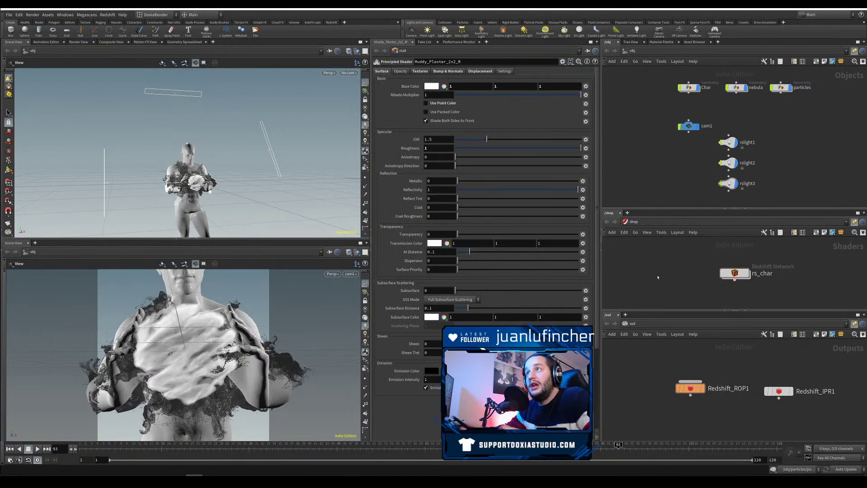
Step: Change the shop network editor to the mat network that holds the imported Muddy_Plaster_2x2_M shader
click(637, 225)
click(641, 246)
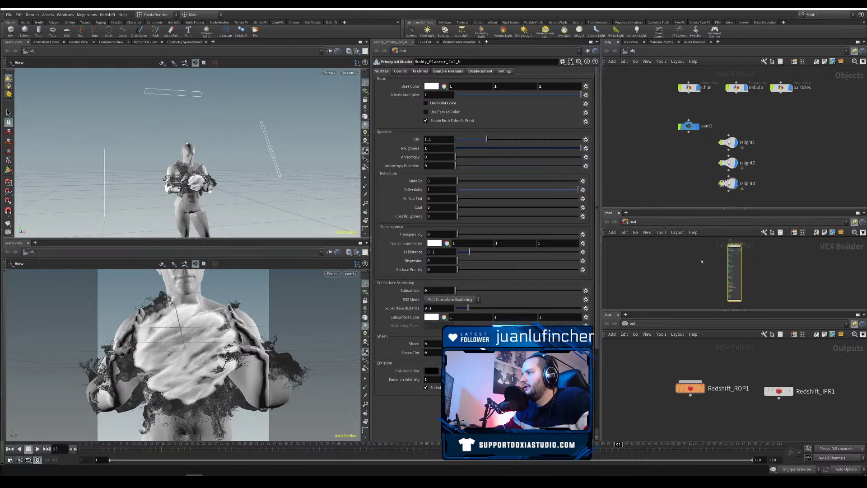
drag(734, 248, 687, 255)
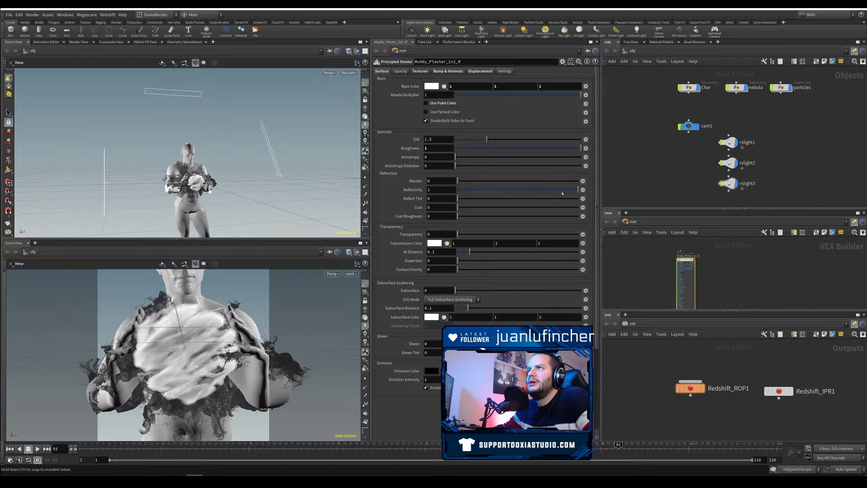
Step: Review the texture and displacement parameters of the Muddy_Plaster_2x2_M principled shader
click(420, 72)
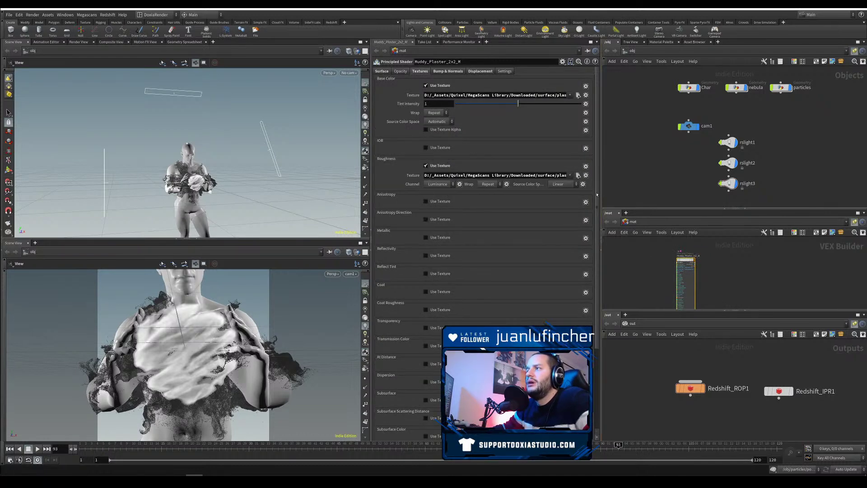
drag(596, 195, 604, 289)
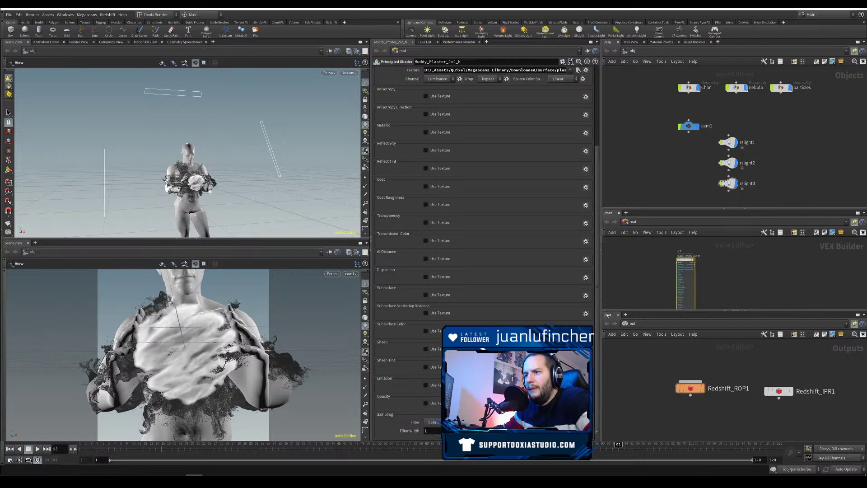
scroll(588, 200, up, 5)
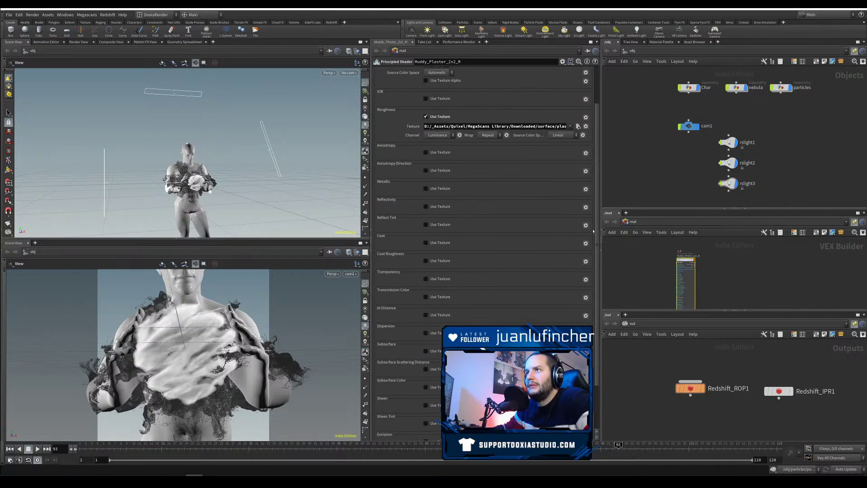
scroll(588, 201, up, 1)
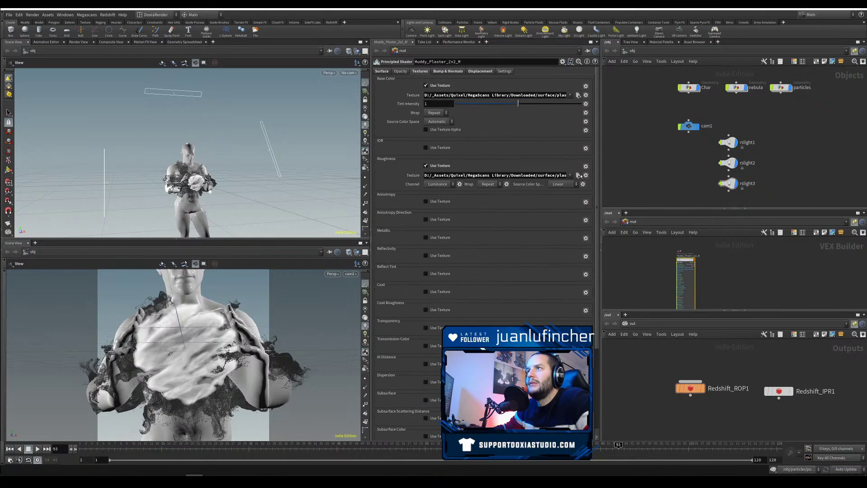
click(477, 71)
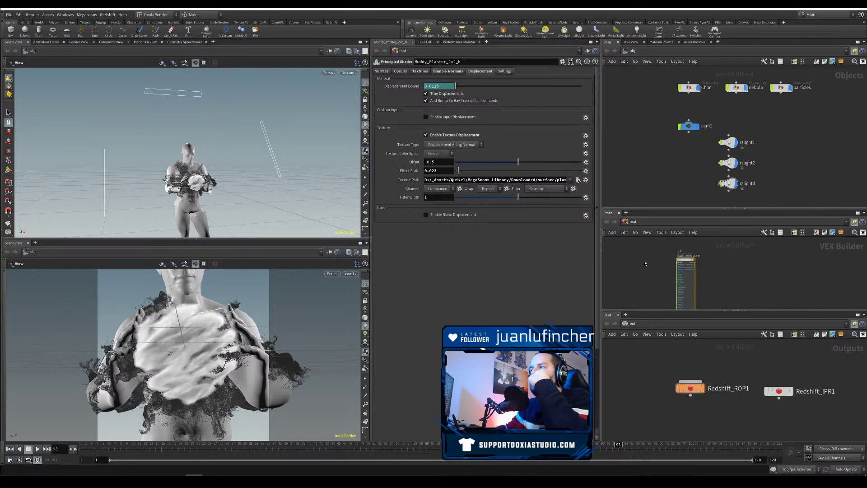
Step: Open the Megascans documentation and the Megascans Plugin import options
click(102, 16)
mouse_move(92, 16)
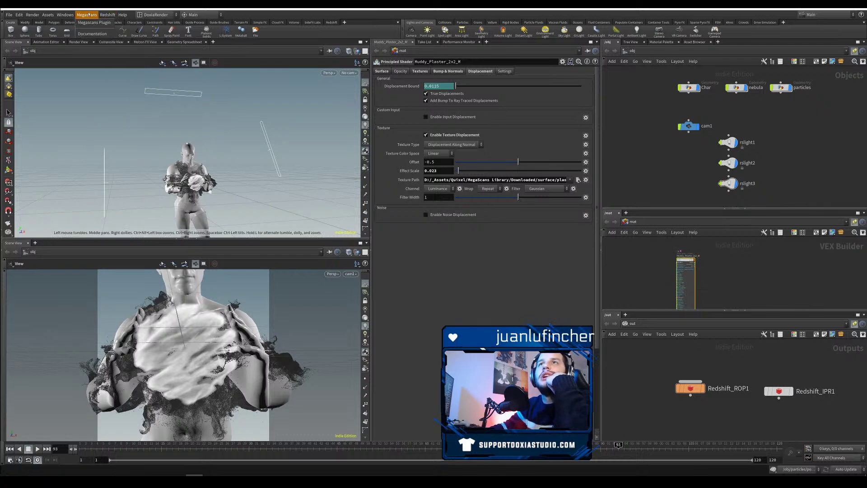
click(92, 34)
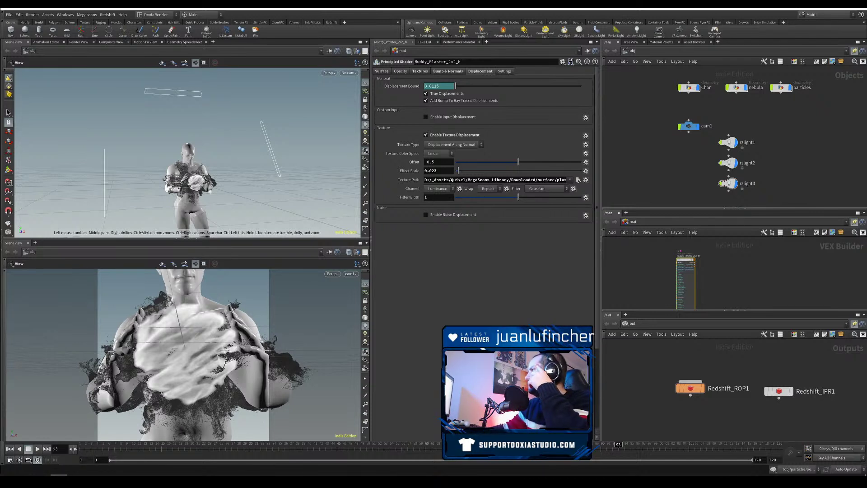
click(87, 14)
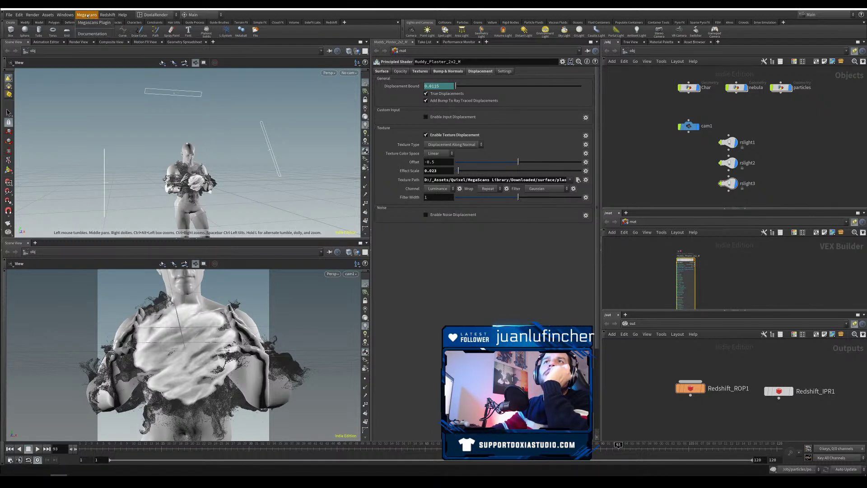
click(93, 23)
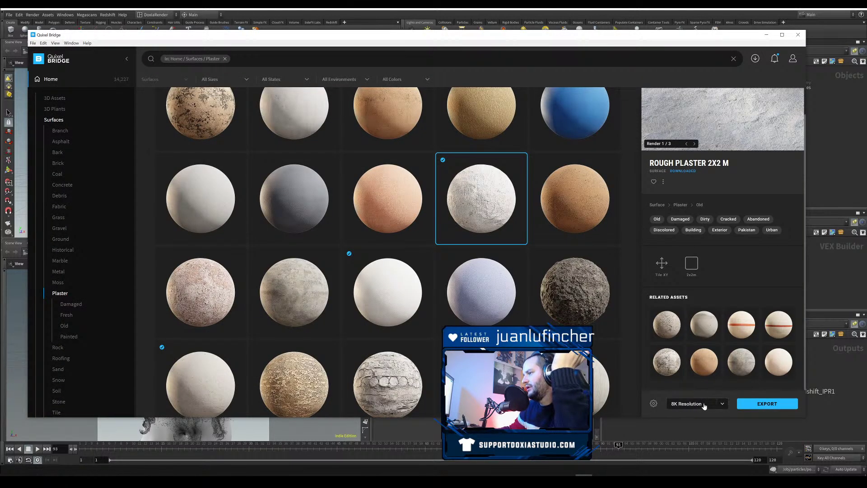
Step: Check the surface texture maps in Quixel Bridge's export settings, and the plaster shader's Bump & Normals parameters in Houdini
click(653, 404)
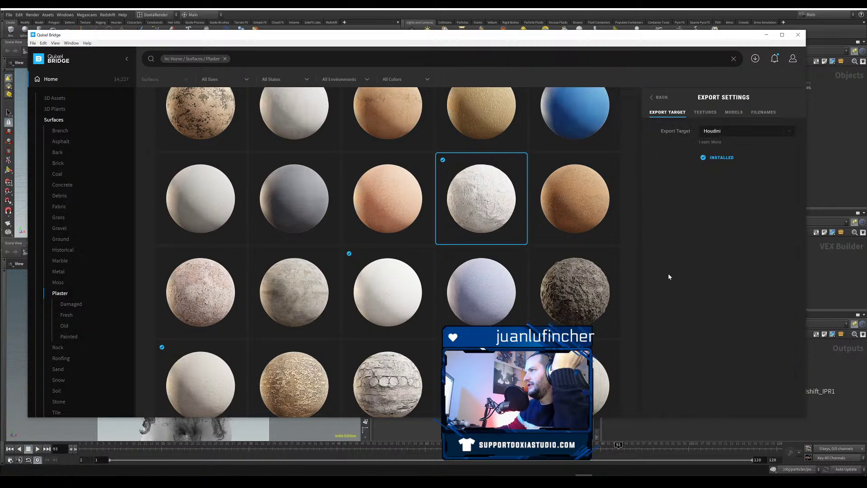
click(710, 115)
click(652, 170)
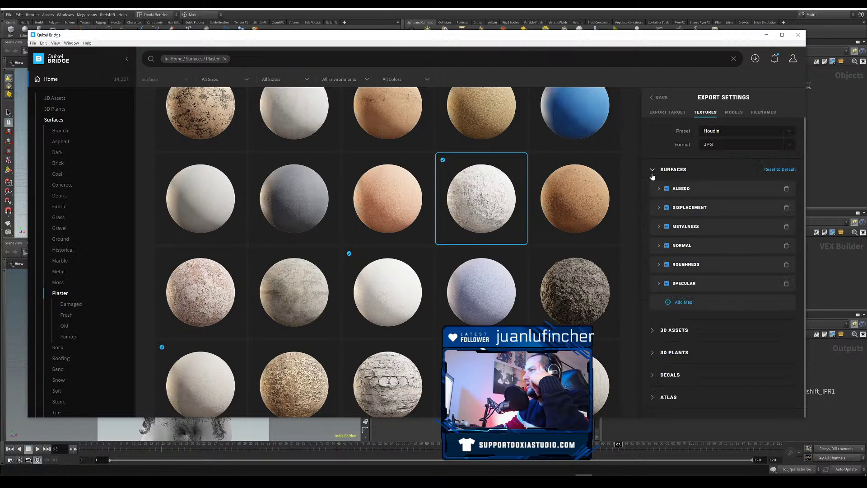
click(653, 98)
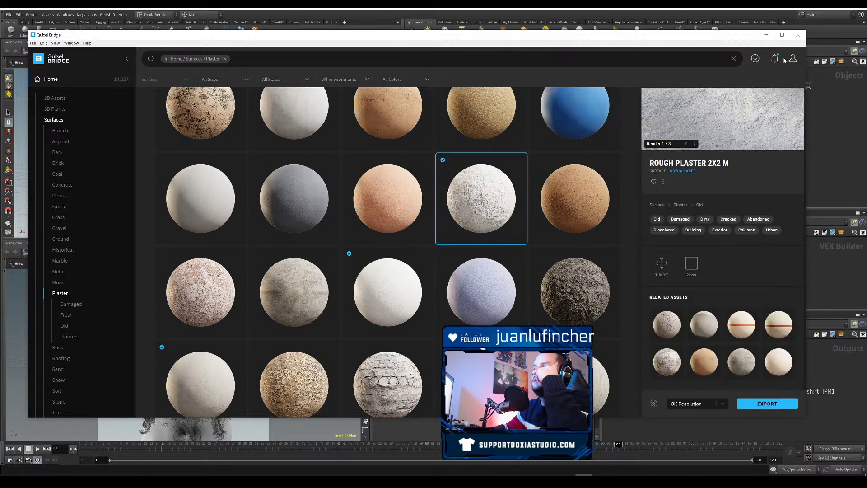
click(831, 131)
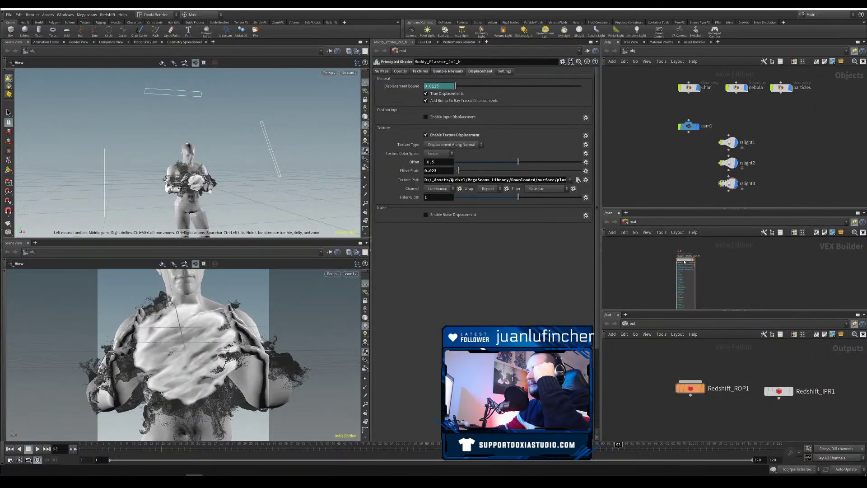
drag(684, 261, 686, 255)
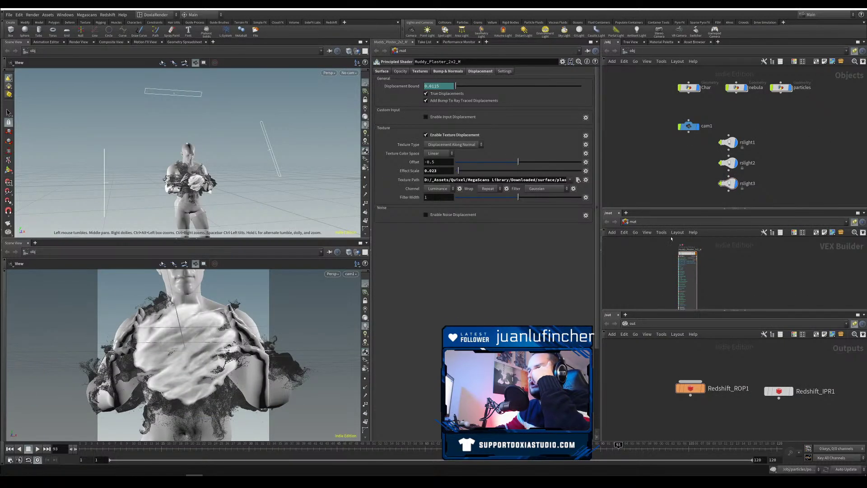
click(451, 71)
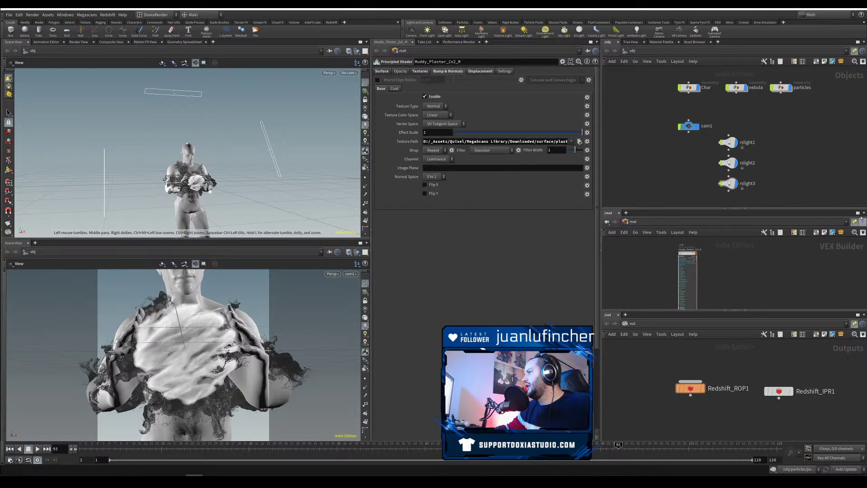
Step: Enlarge the mat network pane and split it left/right into two network editors
drag(763, 311, 763, 343)
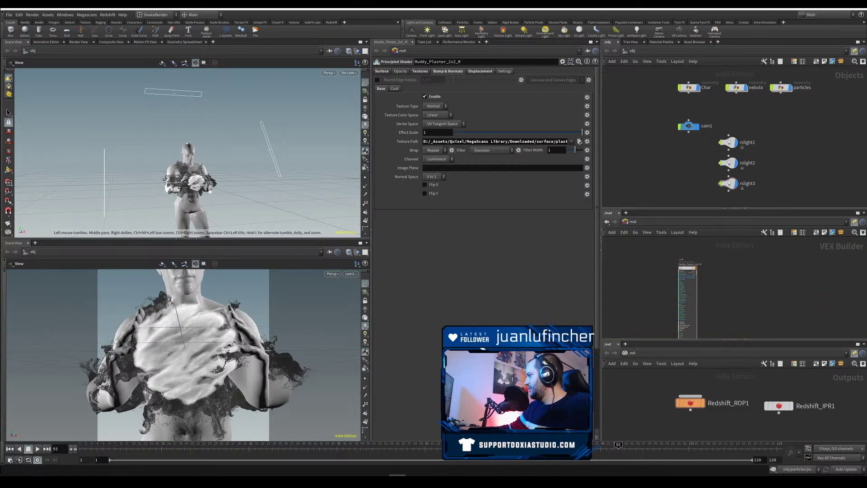
drag(685, 272, 655, 267)
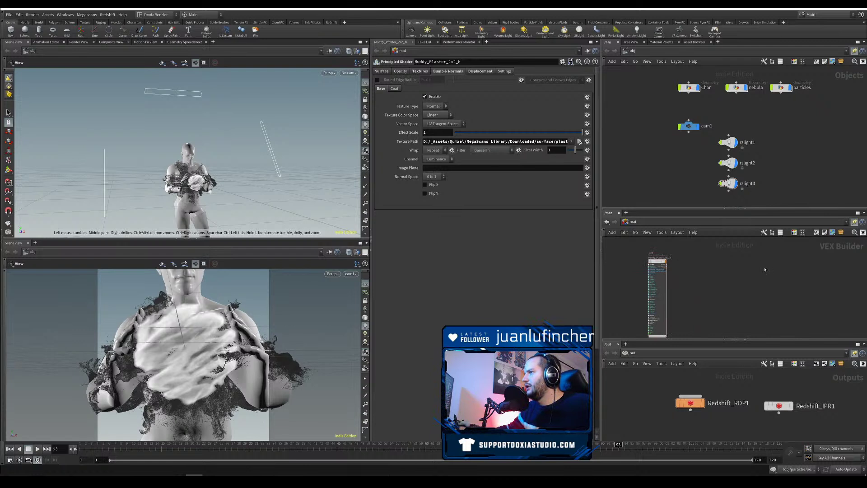
click(863, 212)
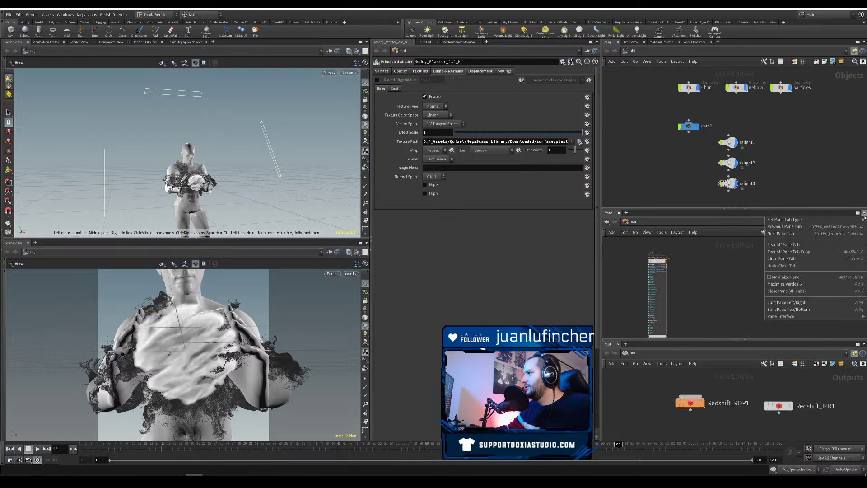
click(782, 303)
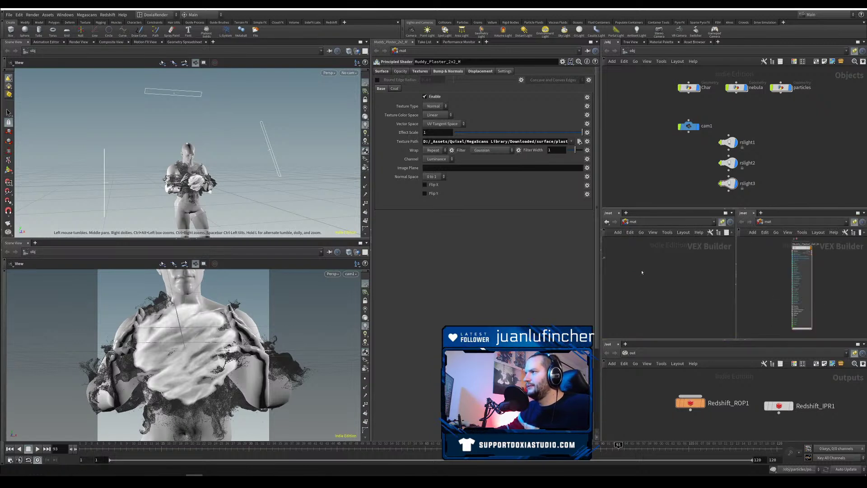
middle_drag(641, 272, 699, 281)
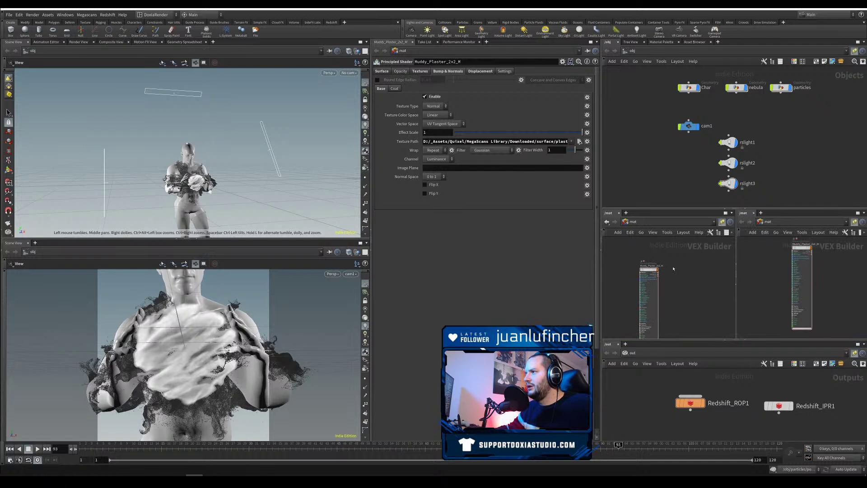
Step: Switch one of the two material network editors to the shop context and open the rs_char material network
click(714, 222)
click(642, 267)
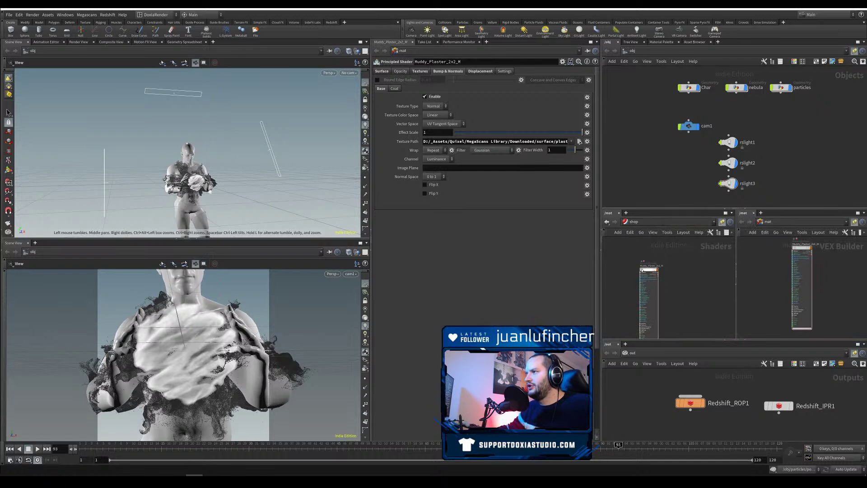
double_click(661, 287)
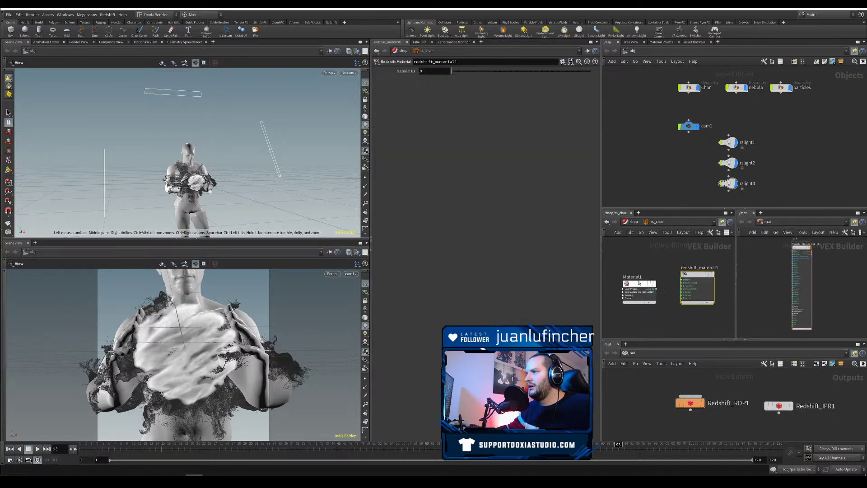
drag(638, 283, 682, 279)
middle_drag(677, 260, 717, 256)
Step: Add an RS Displacement node below Material1 and wire its output to the displacement input of redshift_material1
key(Tab)
text(di)
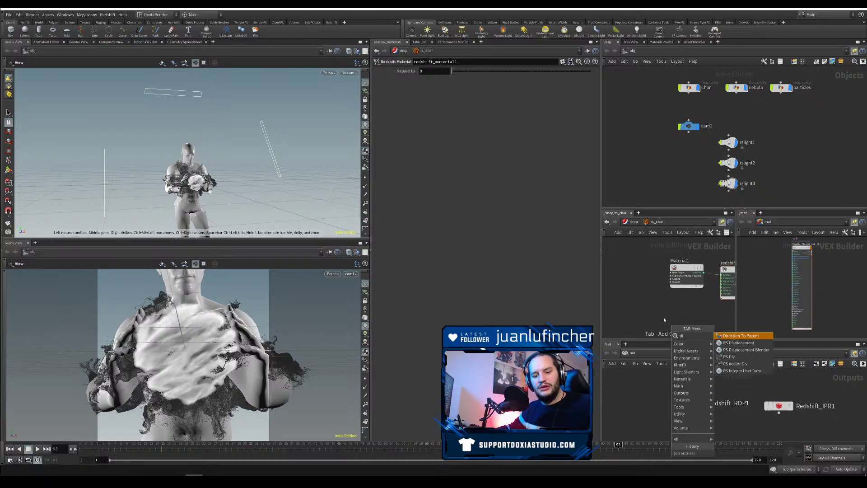
text(sp)
click(736, 337)
click(686, 315)
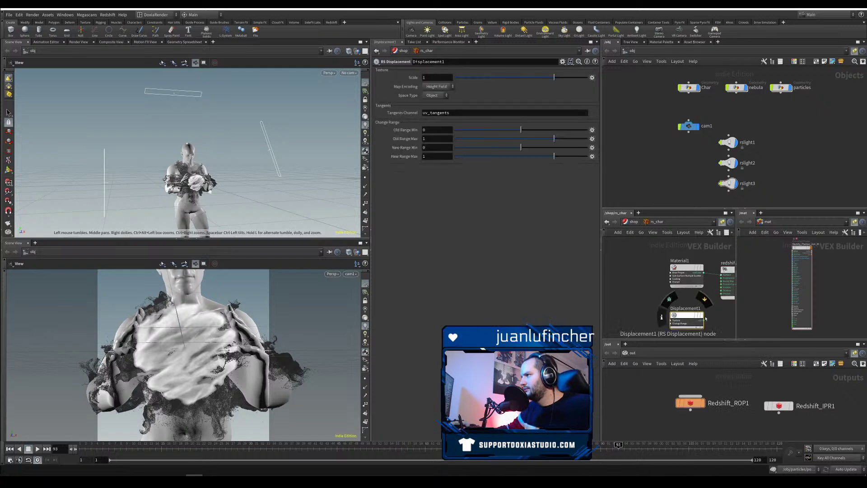
drag(702, 316, 721, 277)
click(721, 278)
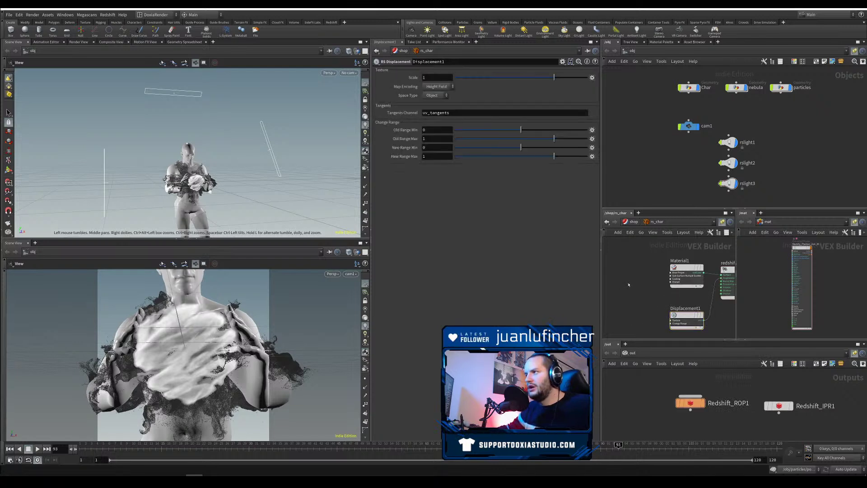
Step: Add an RS Texture node beside Material1 in the rs_char network
key(Tab)
text(text)
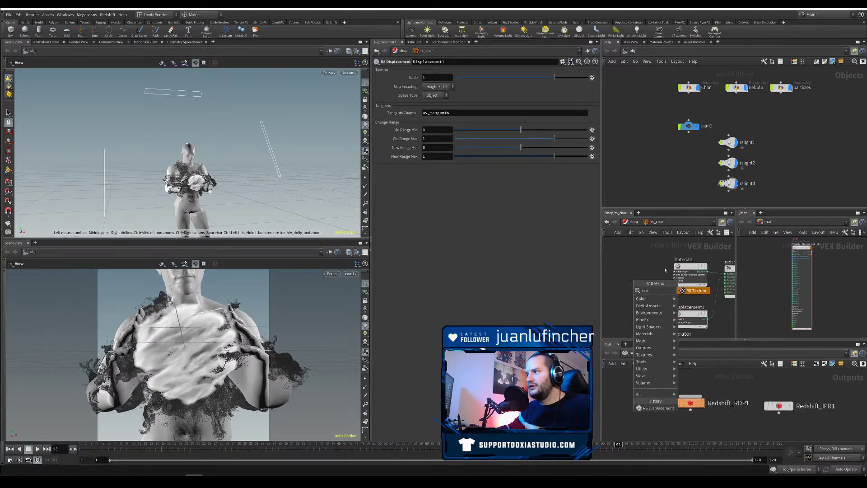
key(Return)
click(629, 270)
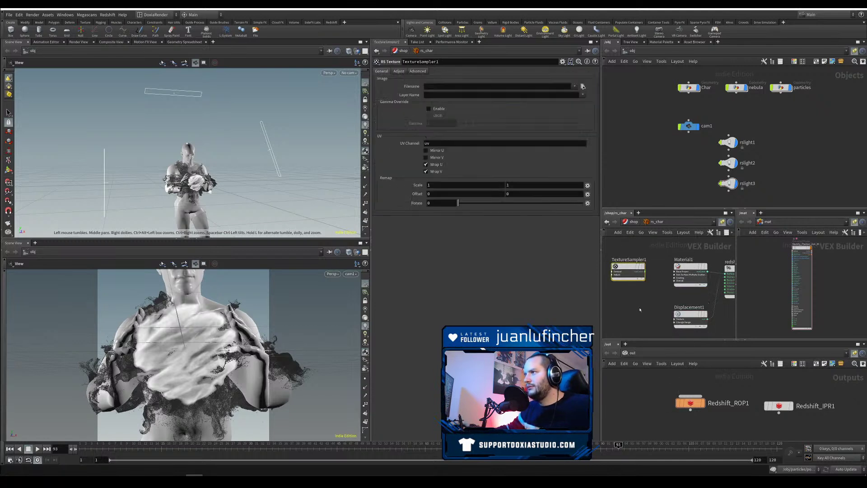
key(Tab)
text(qu)
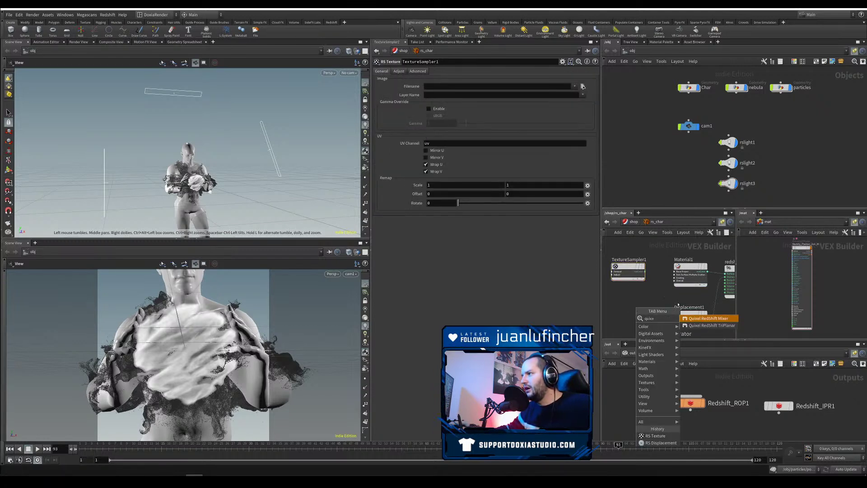
click(703, 319)
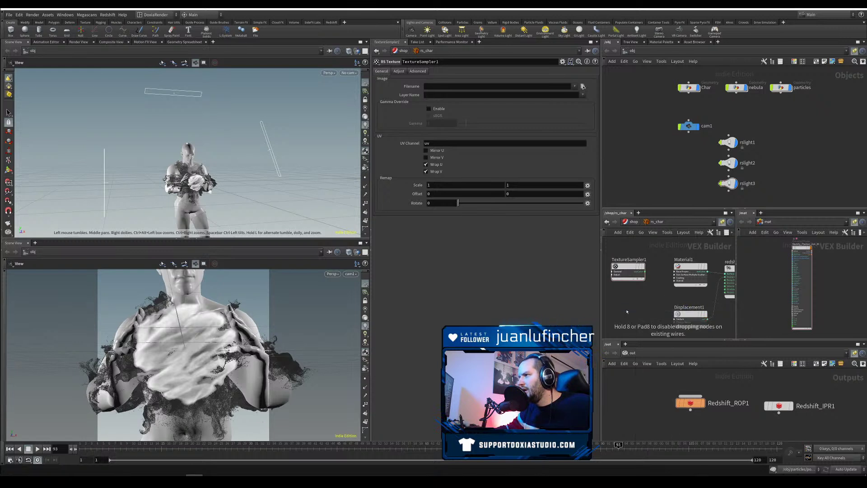
click(627, 308)
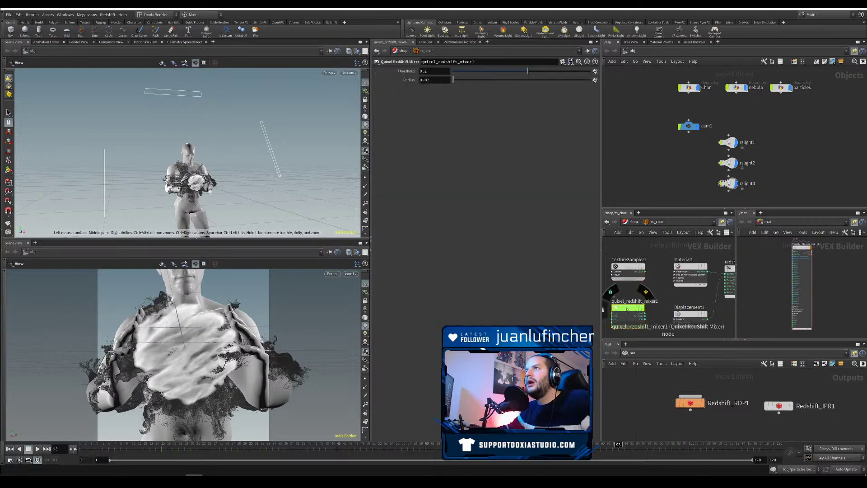
key(Delete)
key(Tab)
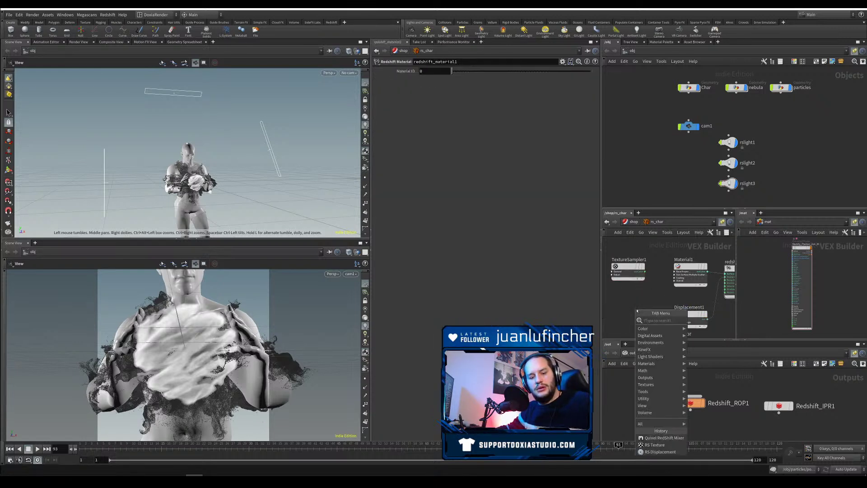
text(mege)
key(Escape)
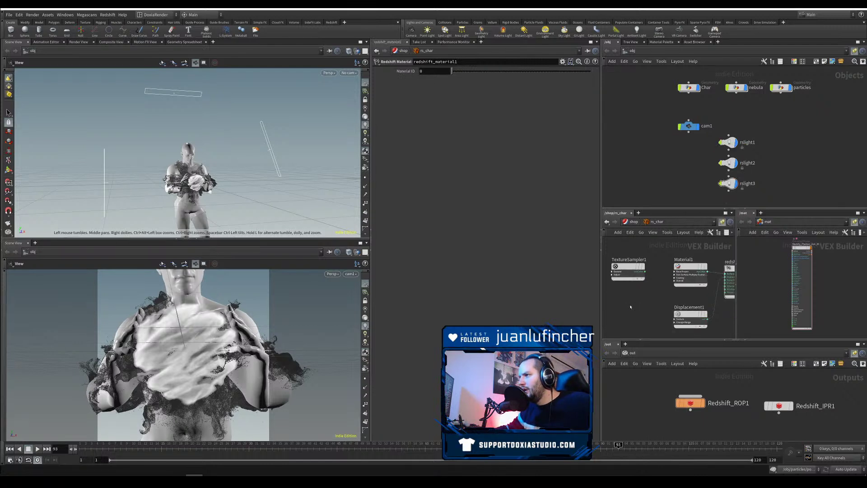
key(Tab)
text(q)
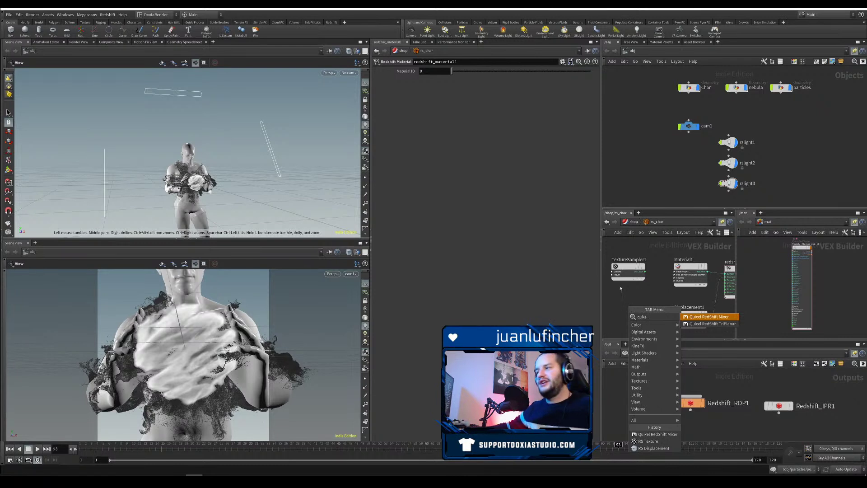
key(Escape)
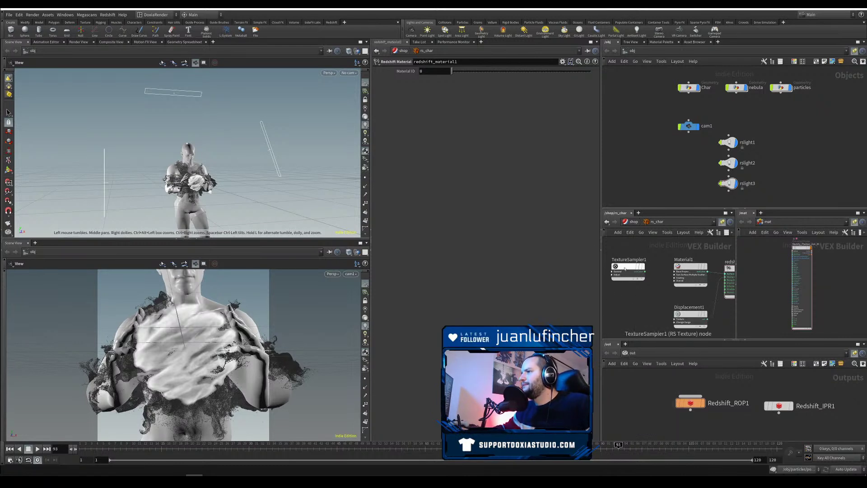
Step: Rename the RS Texture node in the rs_char network as Albedo
click(625, 268)
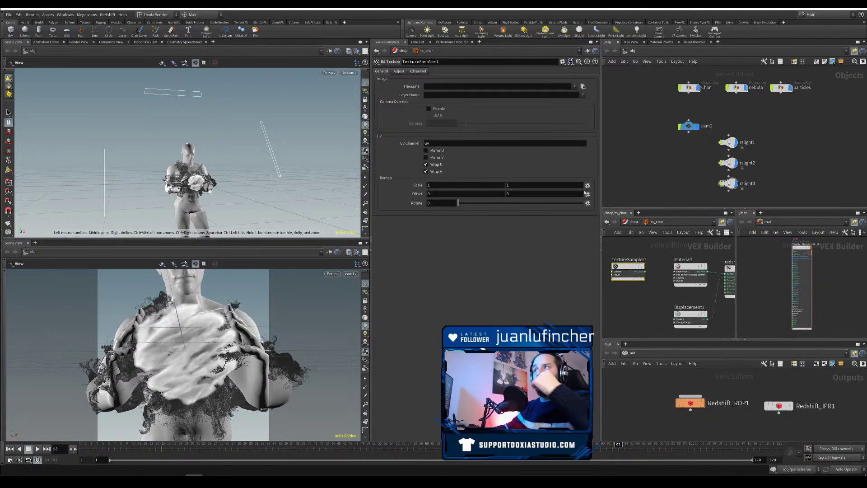
click(800, 252)
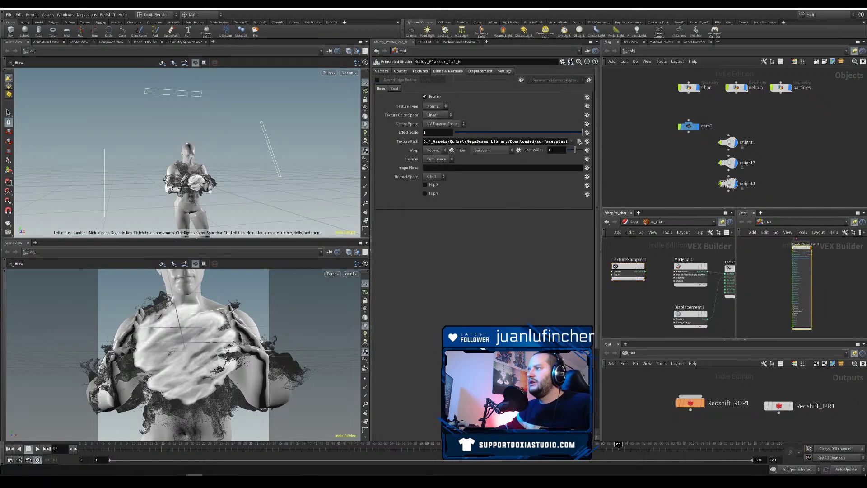
click(624, 268)
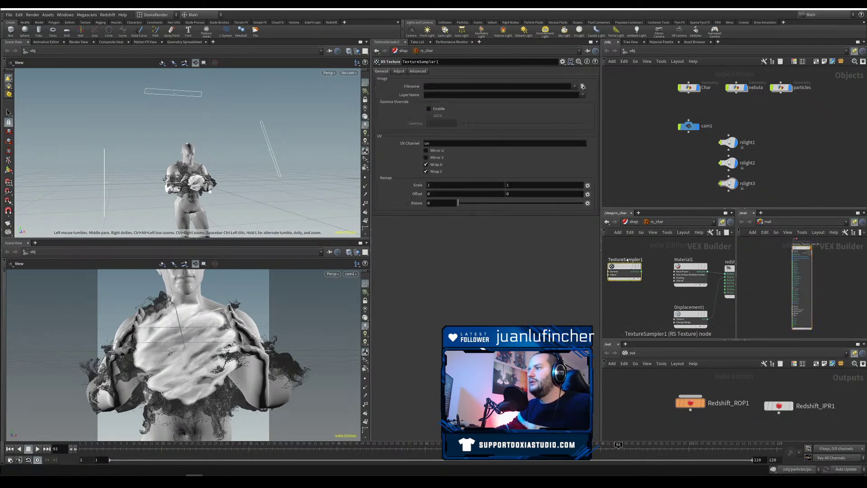
click(451, 62)
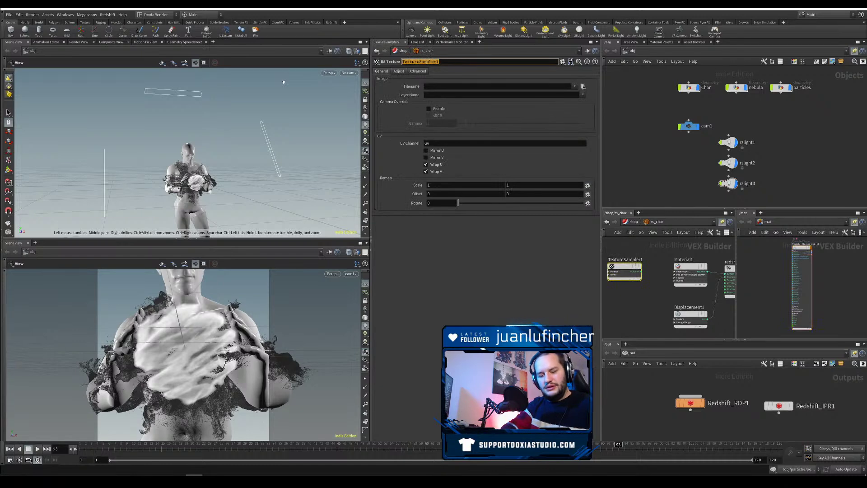
text(Albedo)
key(Return)
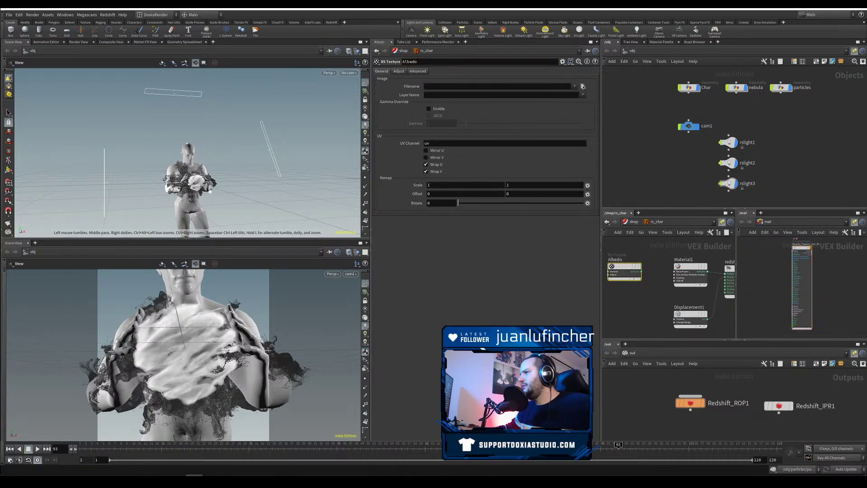
Step: Copy the Base Color texture path from the Muddy_Plaster_2x2_M shader into the Albedo node's filename
click(802, 248)
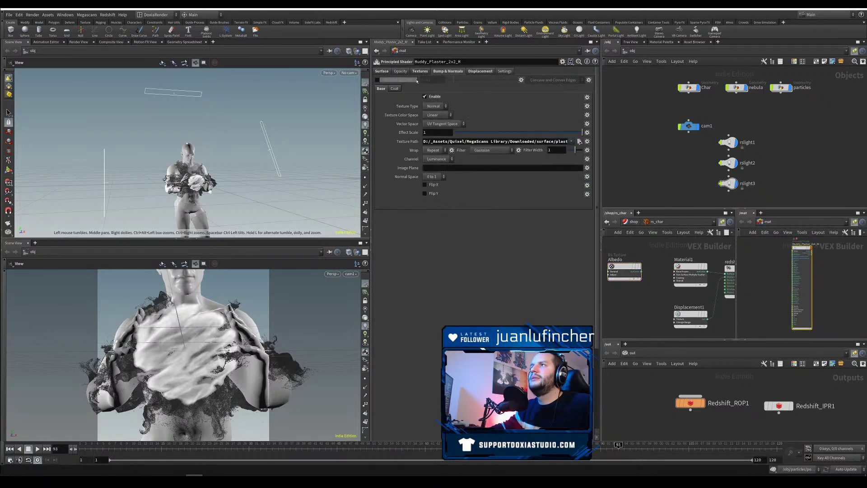
click(415, 80)
click(475, 95)
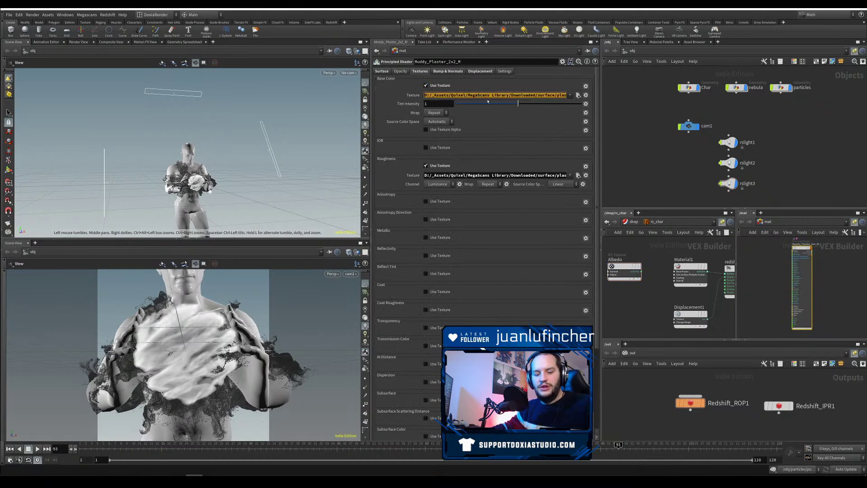
click(623, 265)
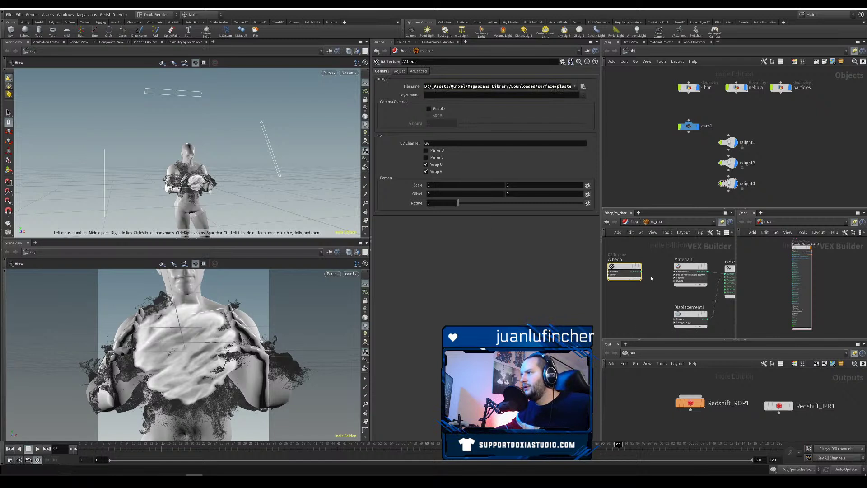
Step: Wire the Albedo texture into Material1's diffuse color input and move the Displacement1 node clear of the expanded Material1
click(674, 271)
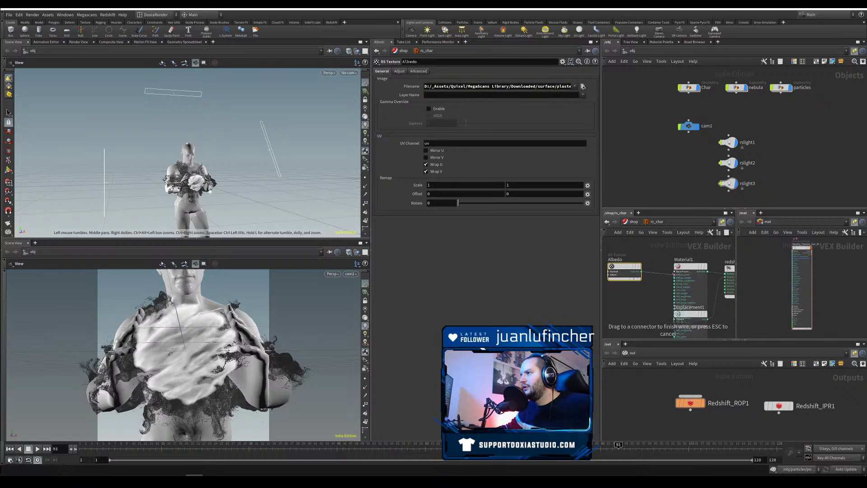
middle_drag(697, 318, 672, 253)
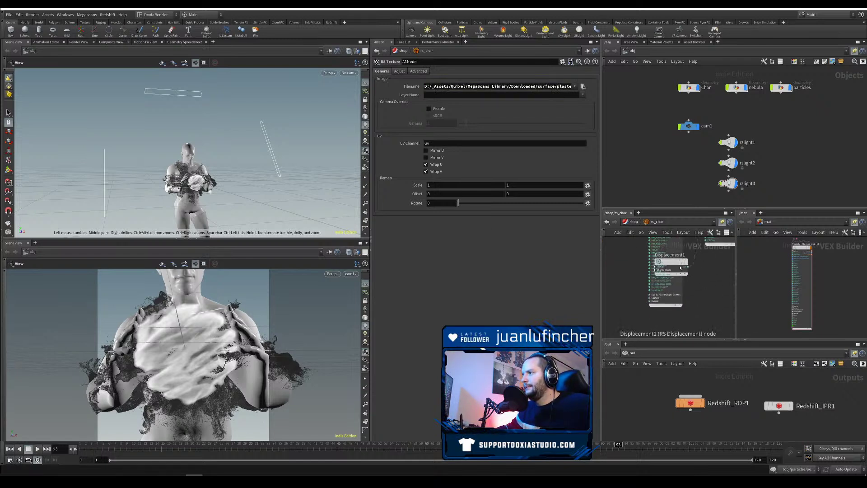
drag(673, 253, 679, 320)
Step: Duplicate the Albedo texture node below the original and name the copy roughness
middle_drag(596, 285, 648, 268)
alt+drag(648, 268, 649, 305)
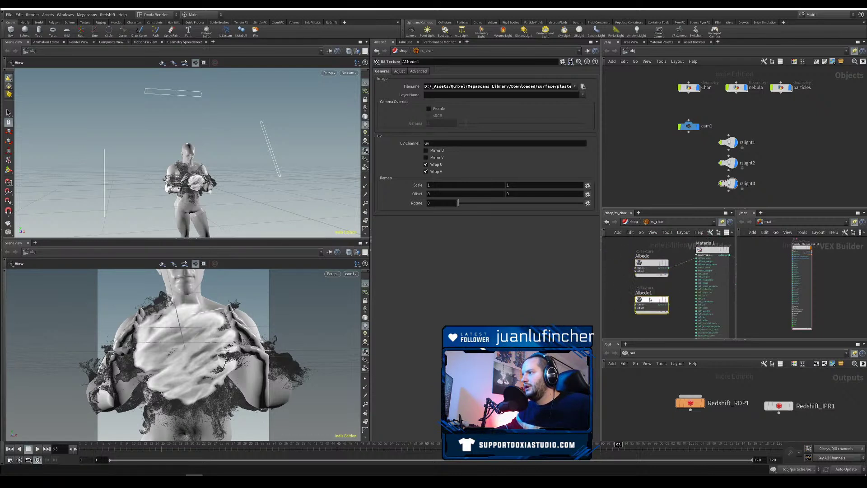
double_click(645, 292)
text(roughness)
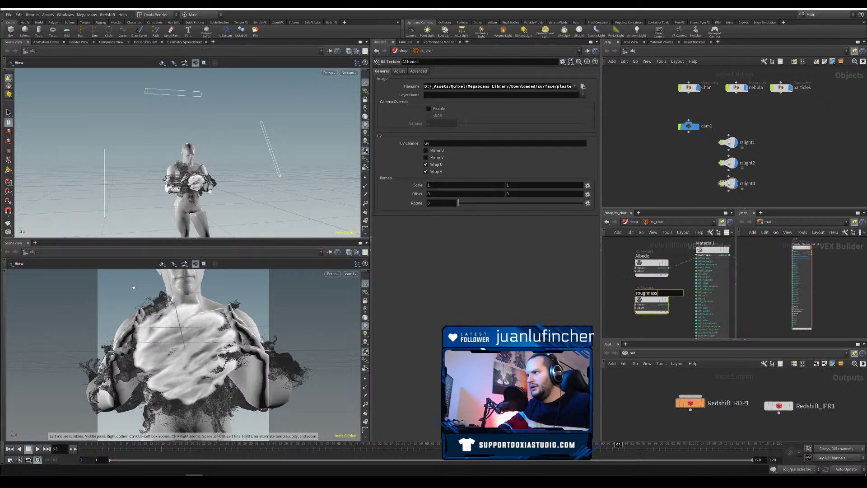
key(Return)
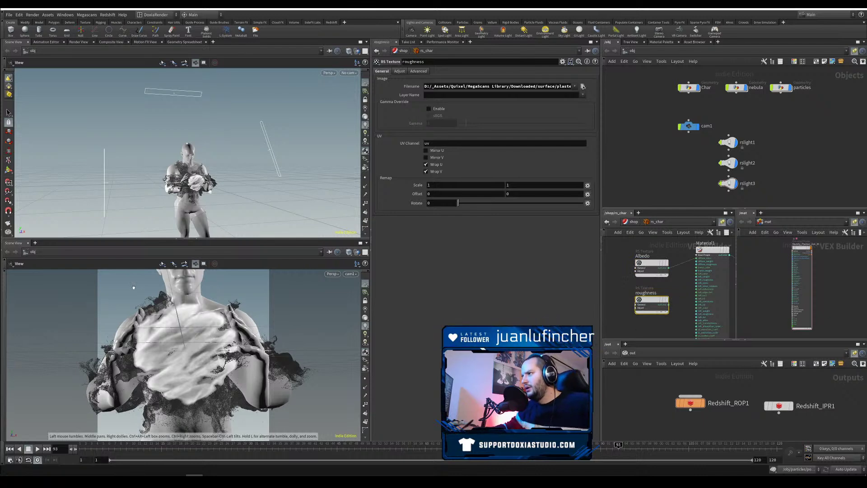
Step: Copy the roughness texture path from the Muddy Plaster shader into the roughness texture node and wire that node to the material's roughness input
click(802, 249)
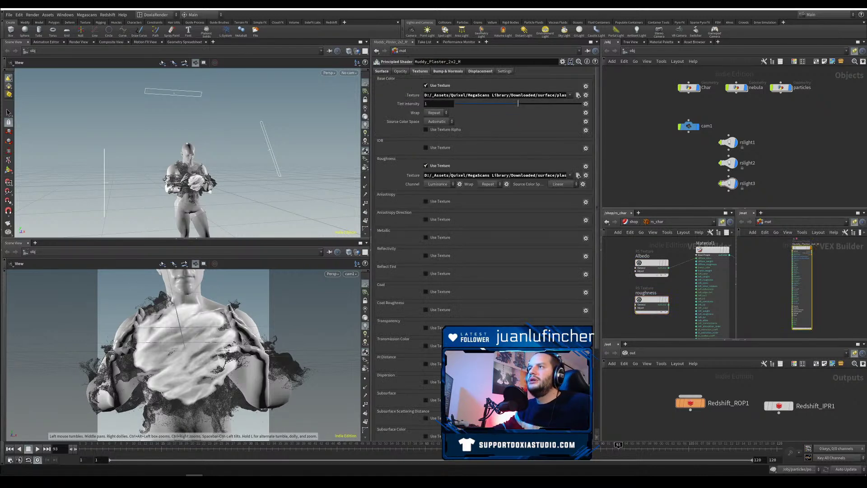
triple_click(496, 175)
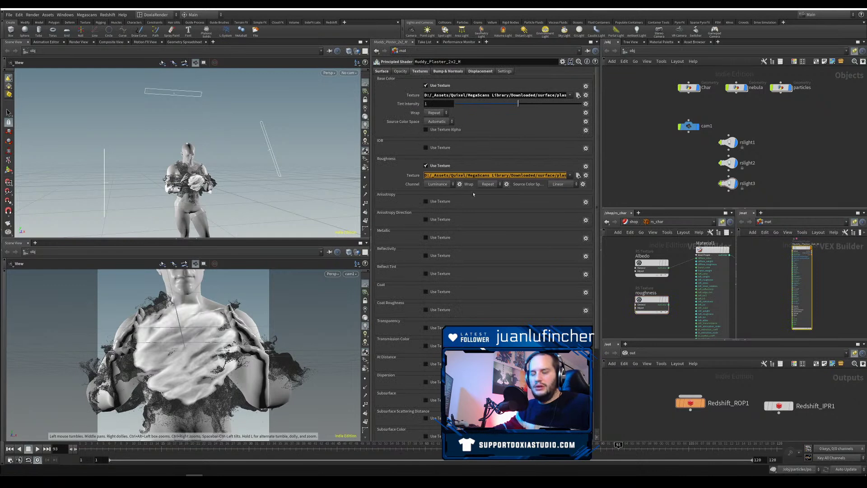
click(651, 302)
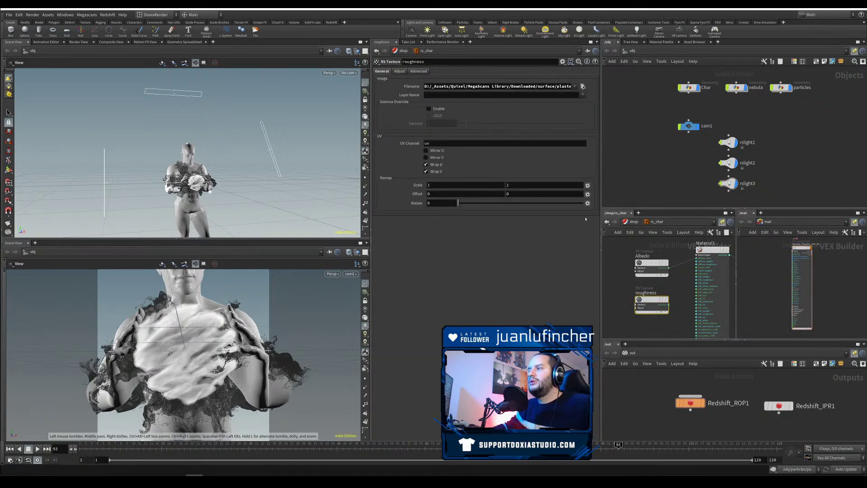
triple_click(506, 86)
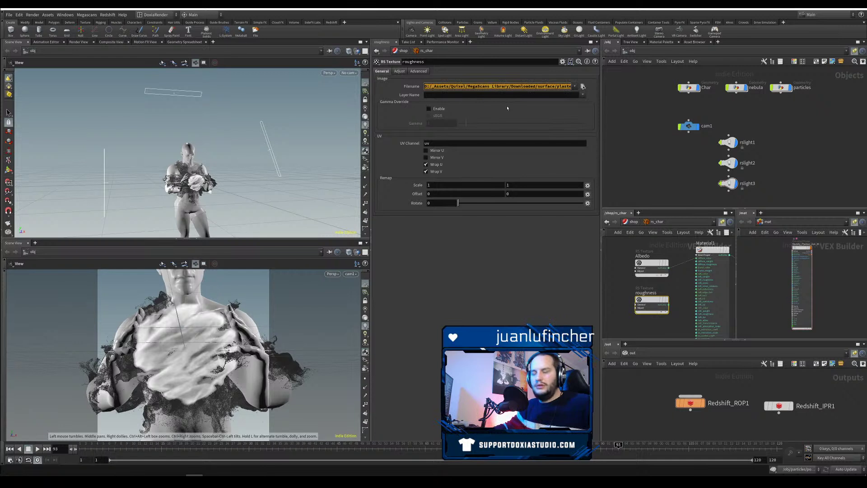
key(ctrl+v)
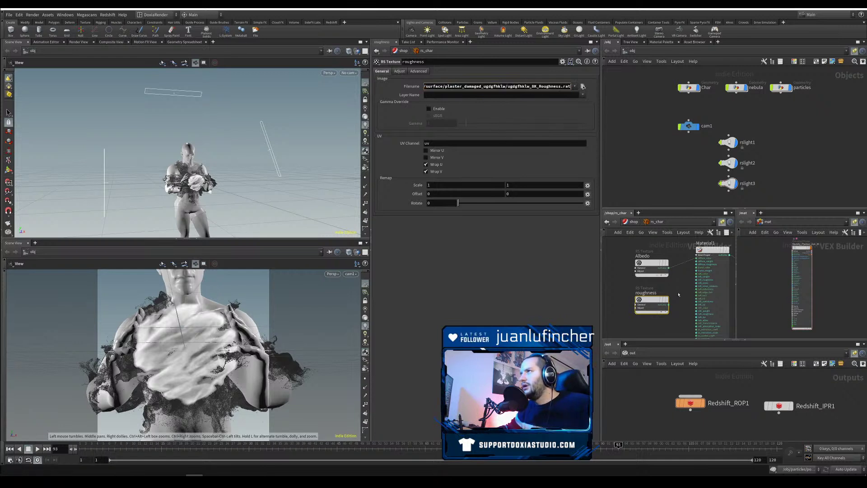
click(678, 295)
drag(554, 86, 608, 90)
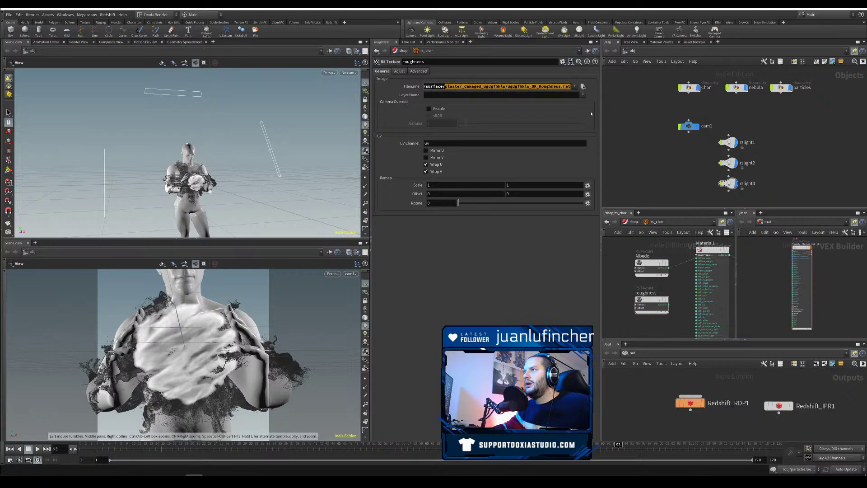
click(540, 237)
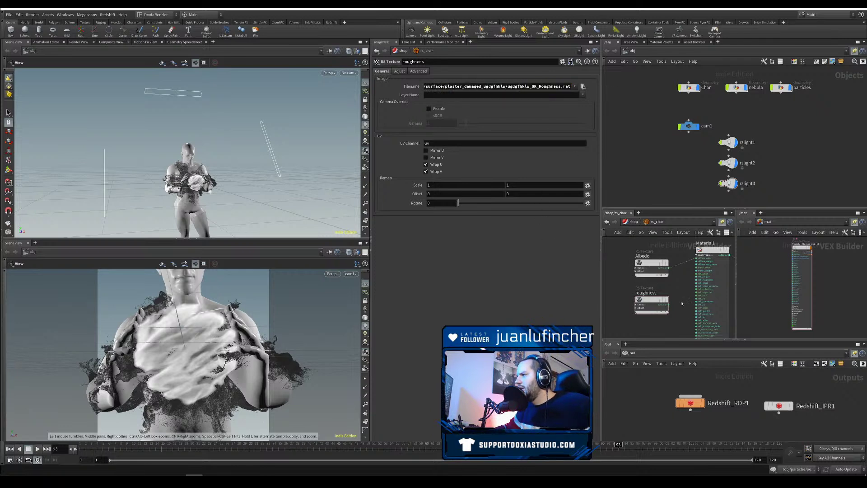
drag(668, 306, 699, 281)
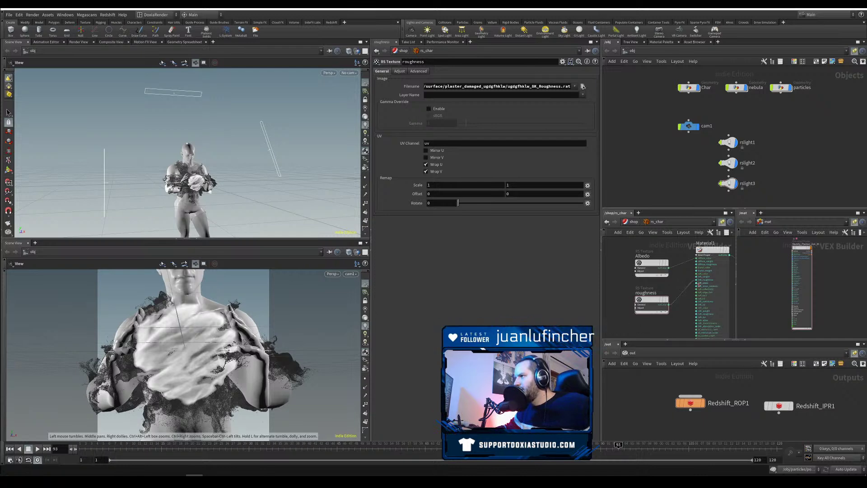
drag(651, 299, 651, 295)
Step: Show the Muddy Plaster shader's bump and normal settings and add an RS Texture node below the roughness texture in rs_char
click(802, 253)
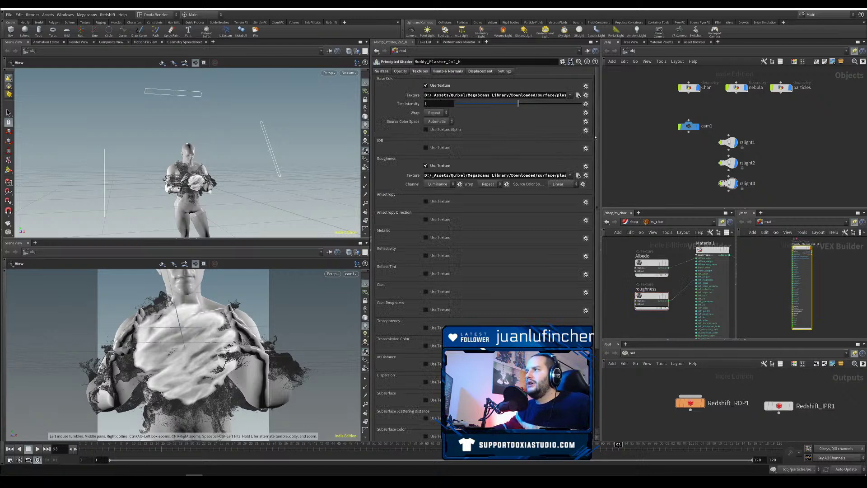
click(437, 71)
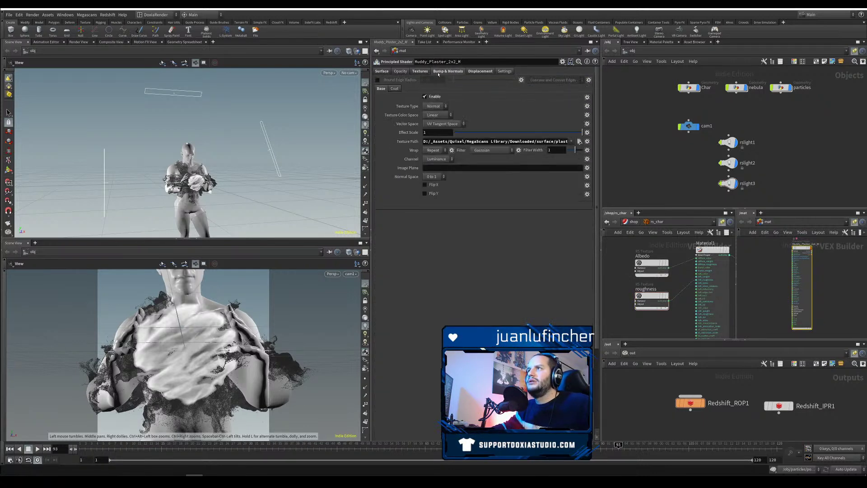
middle_drag(637, 335, 651, 324)
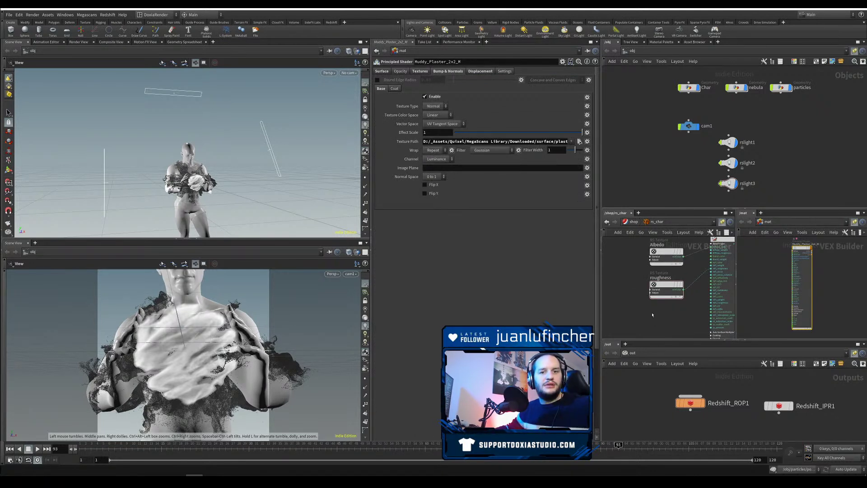
key(Tab)
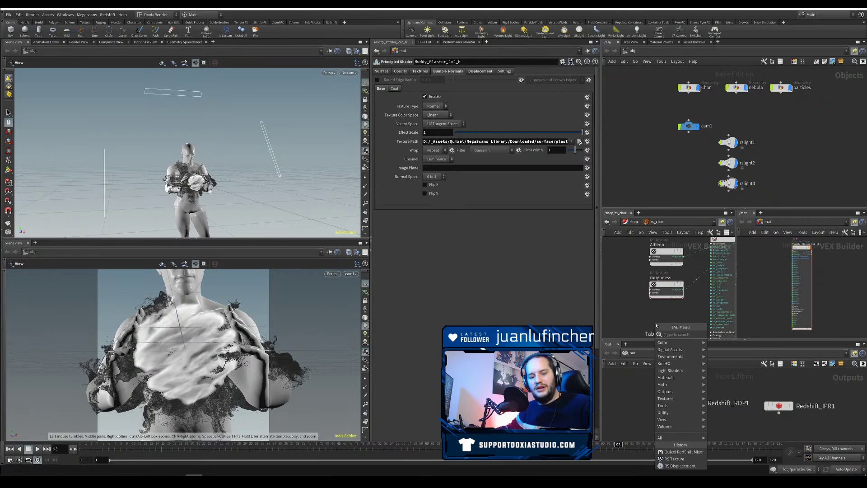
text(texture)
key(Return)
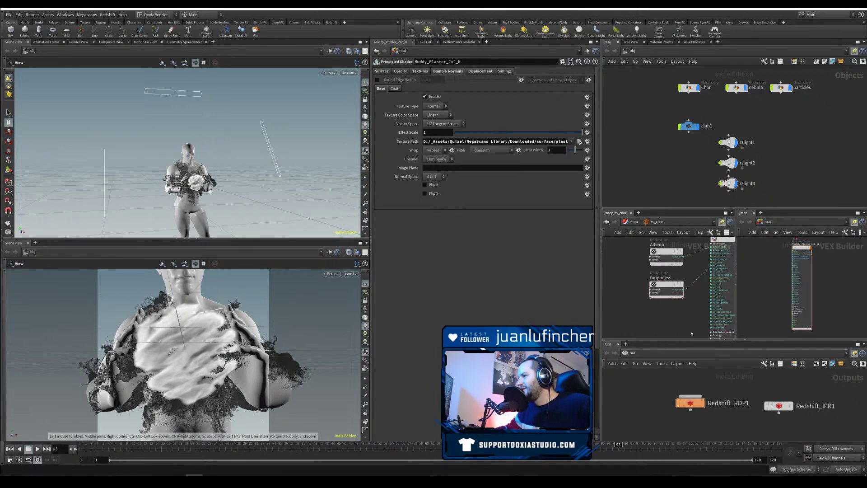
click(650, 323)
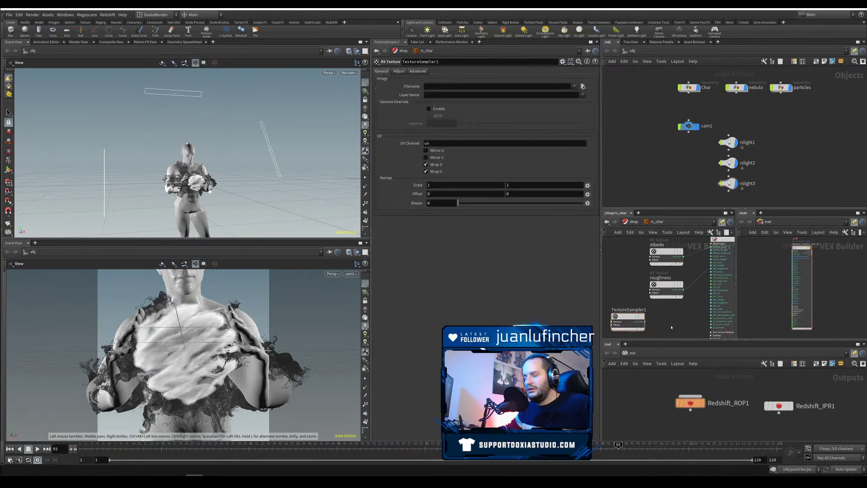
Step: Add an RS Bump Map node between the new texture node and the material
key(Tab)
text(bu)
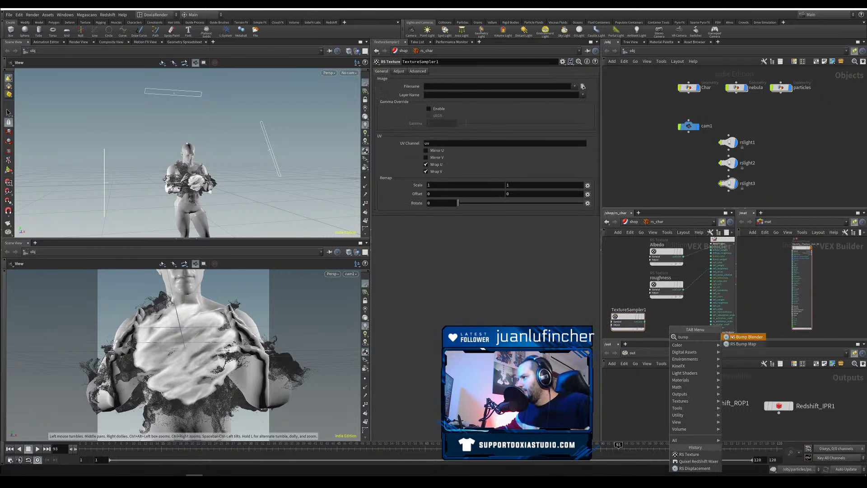
click(743, 344)
click(694, 334)
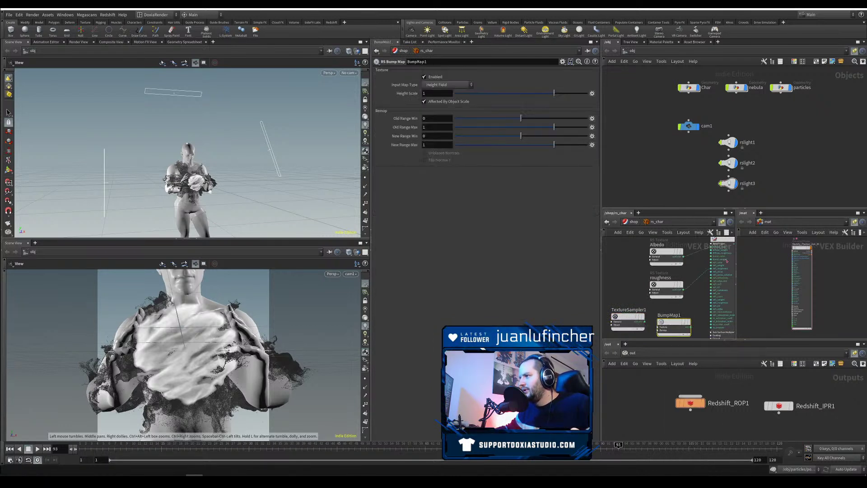
middle_drag(696, 302, 645, 319)
click(768, 222)
click(768, 222)
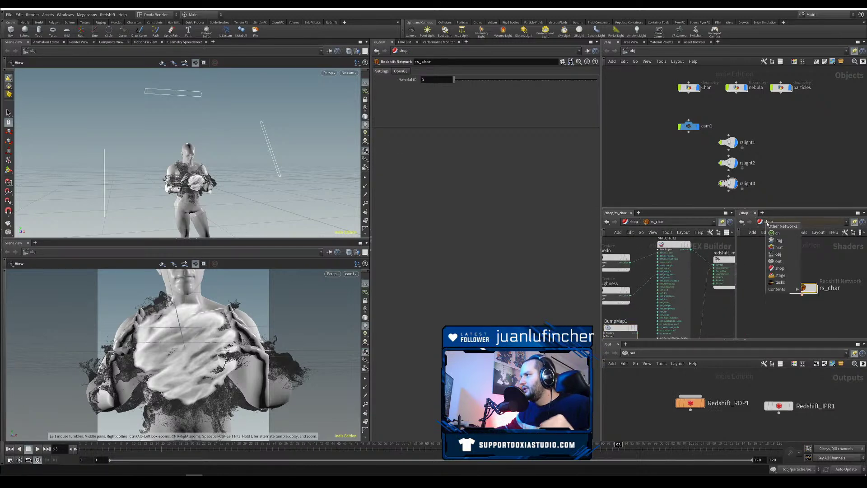
click(776, 247)
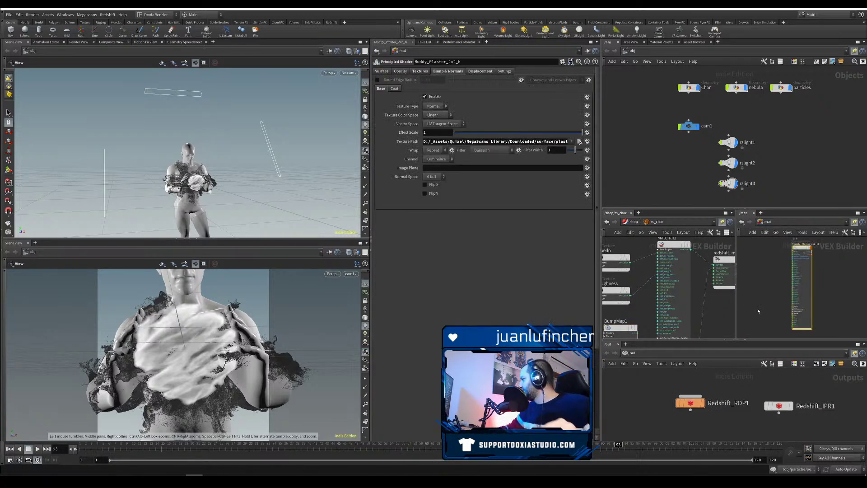
Step: Wire the output of the new texture node into the input of the bump map node
middle_drag(641, 310, 687, 292)
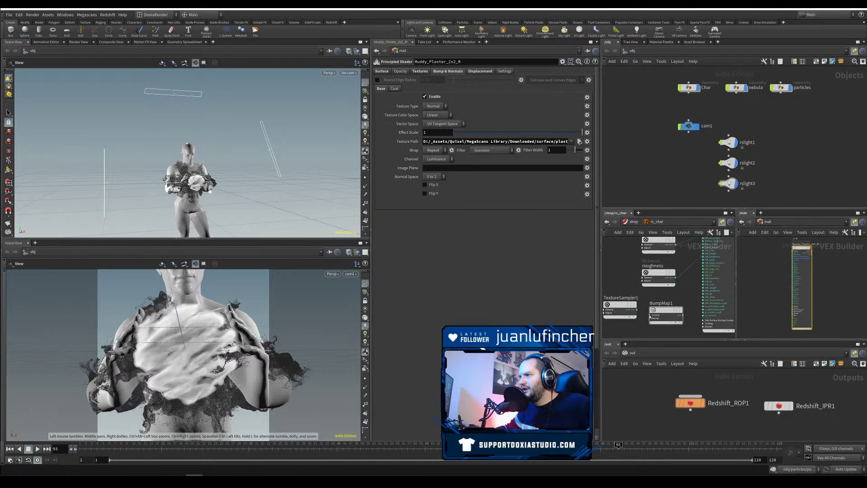
click(650, 317)
click(648, 316)
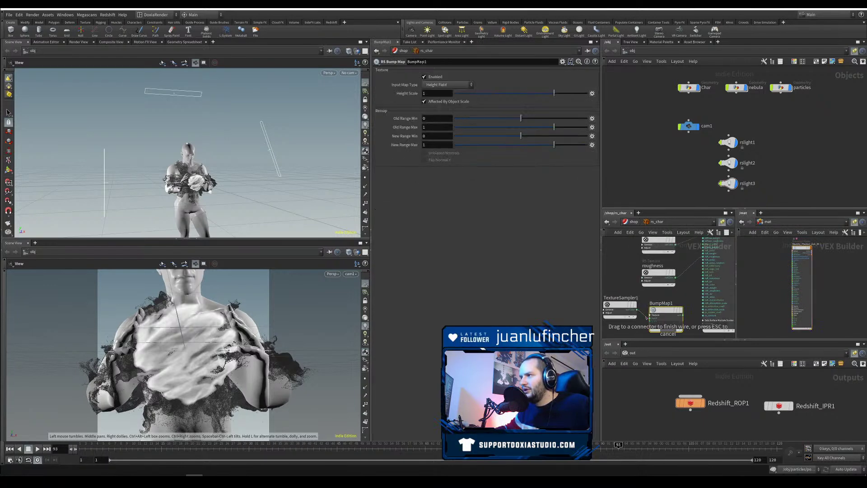
click(653, 319)
Step: Set the bump map node's input map type to Tangent-Space Normal
middle_drag(696, 273, 648, 294)
middle_drag(639, 336, 656, 311)
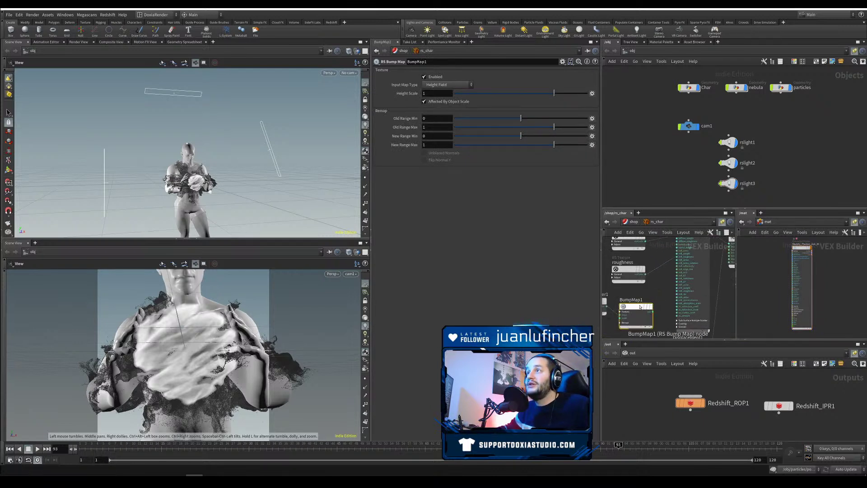
click(449, 84)
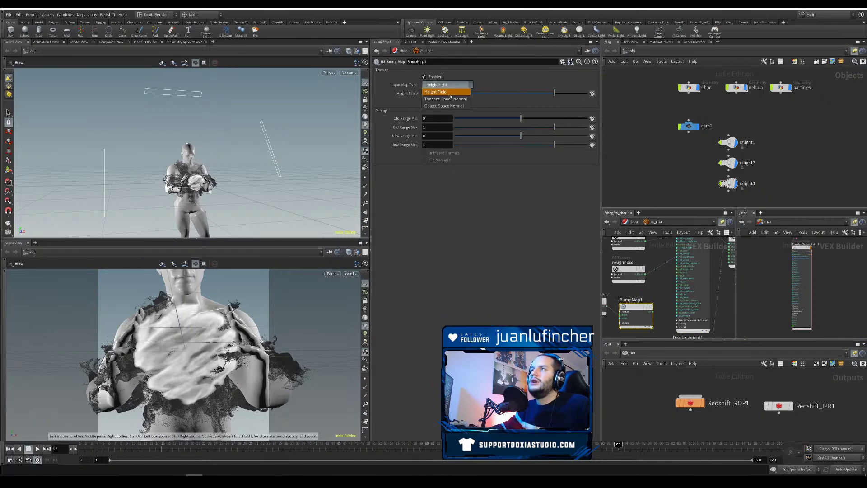
click(456, 99)
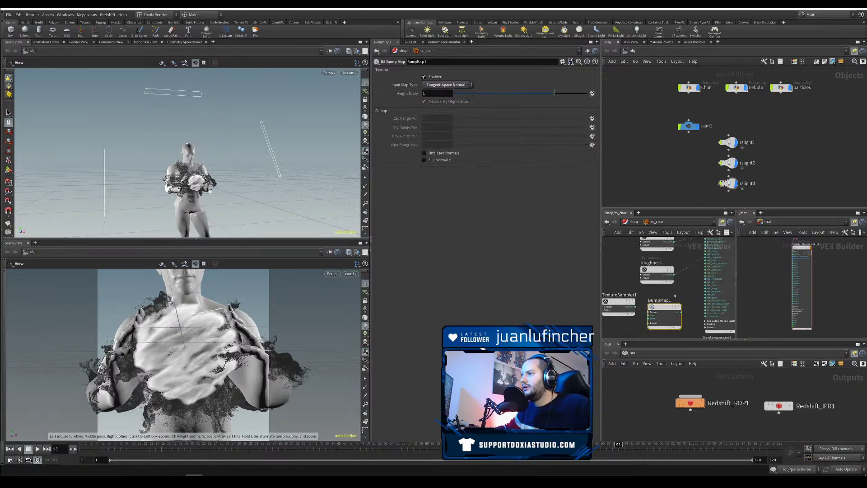
Step: Copy the normal map path from the Muddy Plaster shader into the filename of the texture node feeding the bump map
middle_drag(607, 316, 636, 317)
click(625, 302)
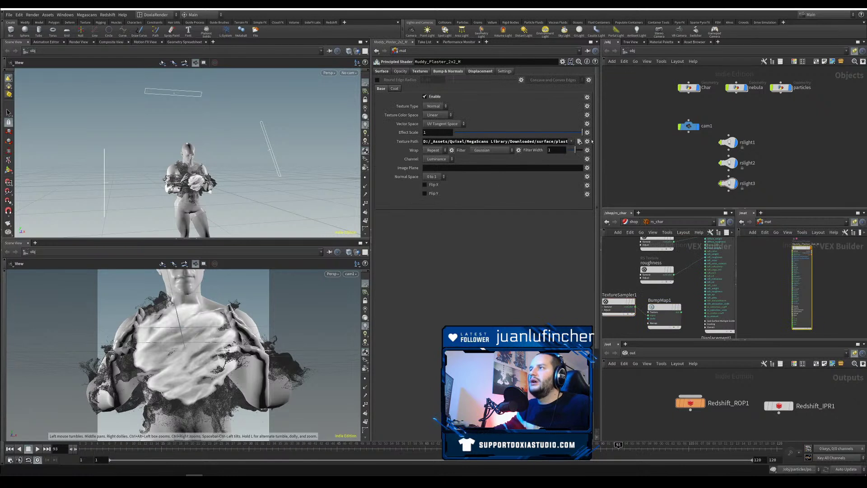
click(544, 142)
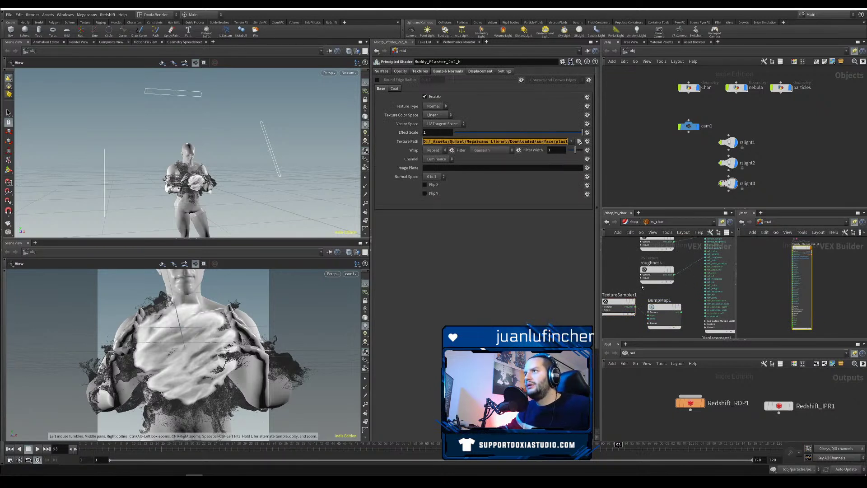
click(615, 302)
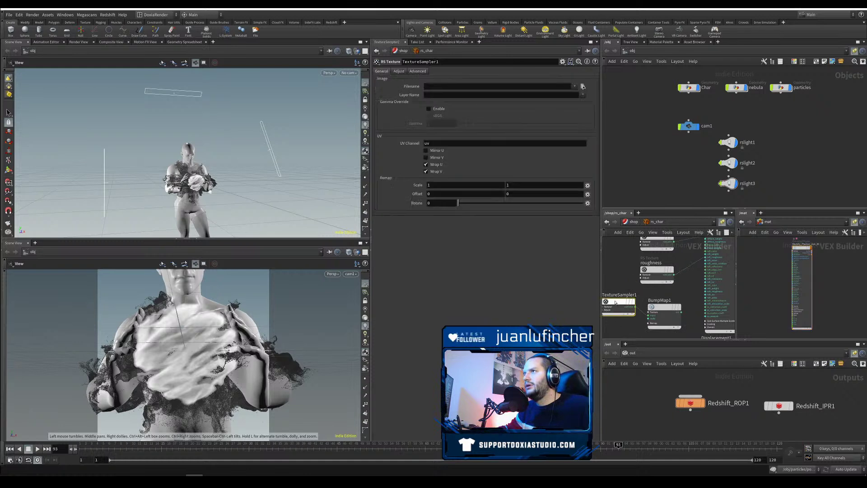
click(471, 88)
key(ctrl+v)
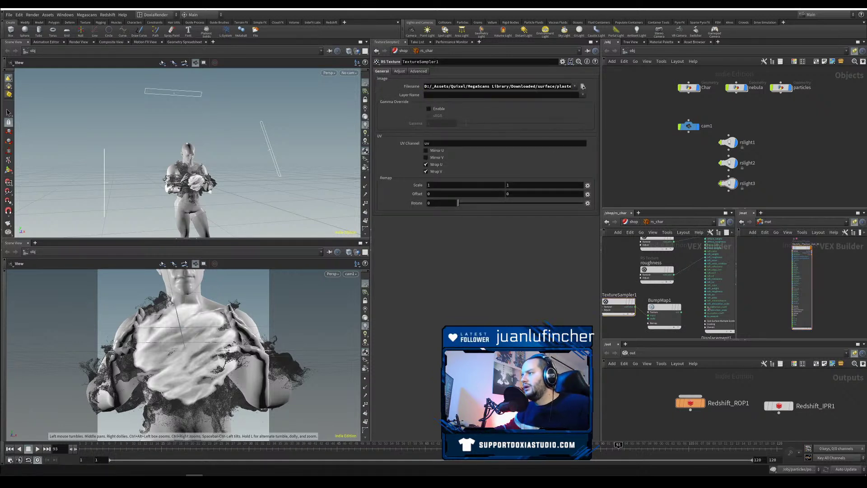
Step: Connect the bump map node's output to the material's bump_input
drag(681, 313, 704, 328)
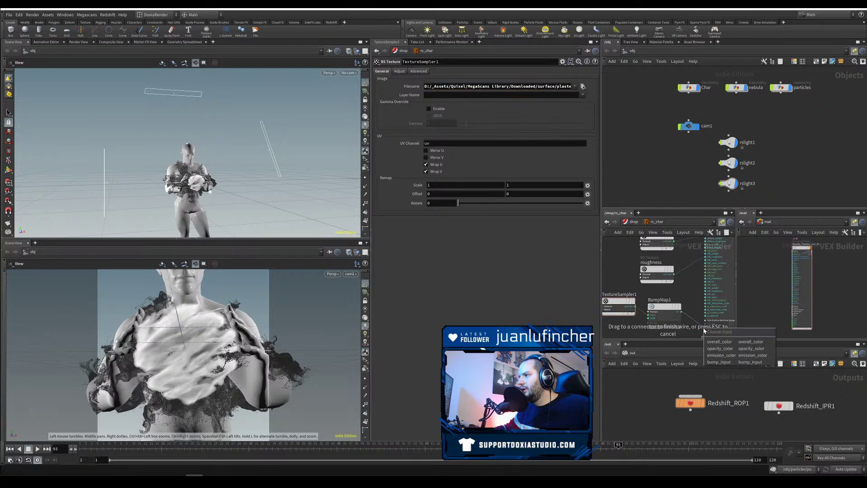
click(727, 361)
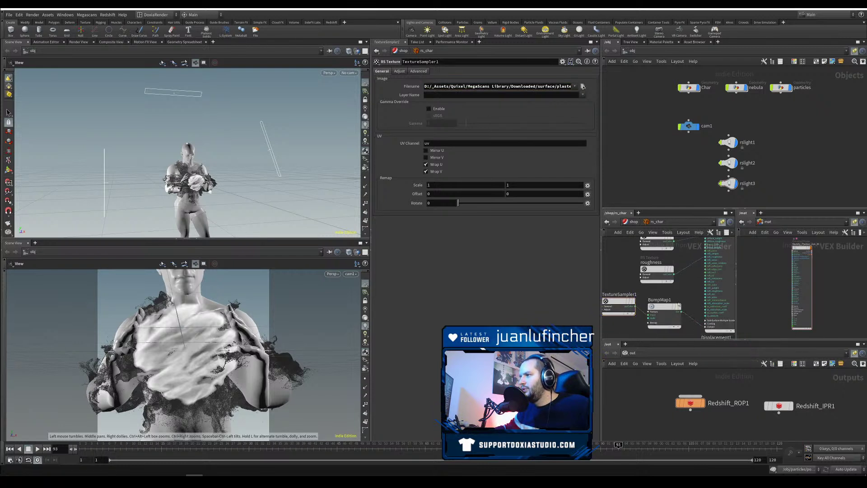
Step: Duplicate the normal map's texture node and place the copy below it, near the displacement node
middle_drag(678, 305, 635, 249)
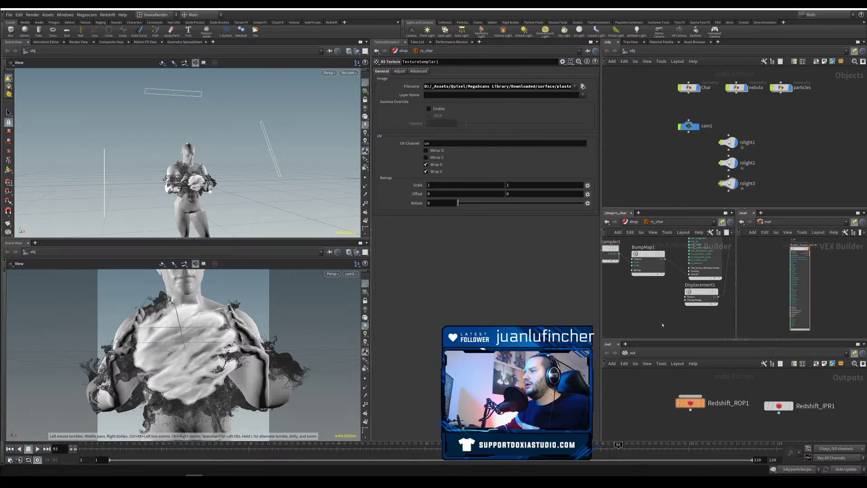
middle_drag(655, 314, 685, 313)
alt+drag(633, 250, 663, 310)
Step: Rename the texture node feeding the bump map as Normal and its copy as Displacement
double_click(657, 241)
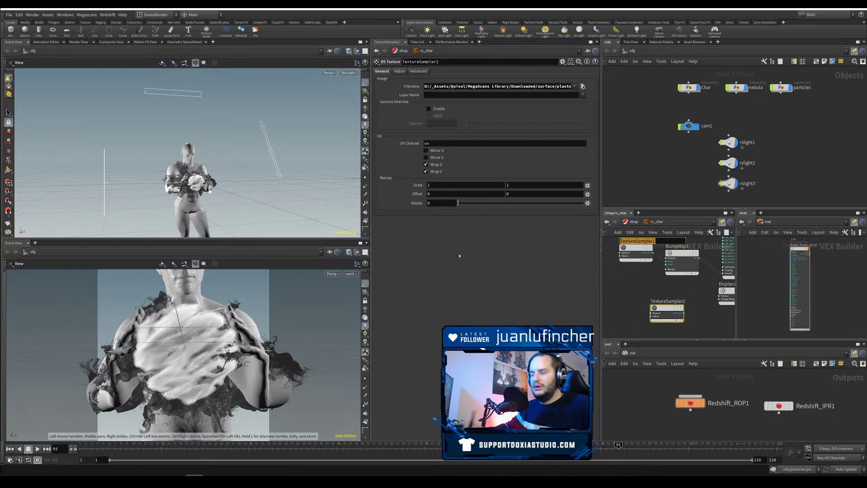
text(Normal)
key(Return)
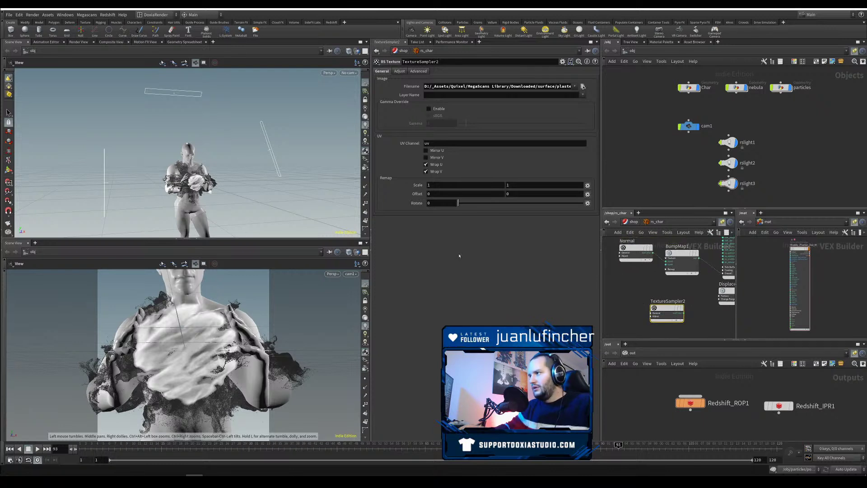
double_click(667, 301)
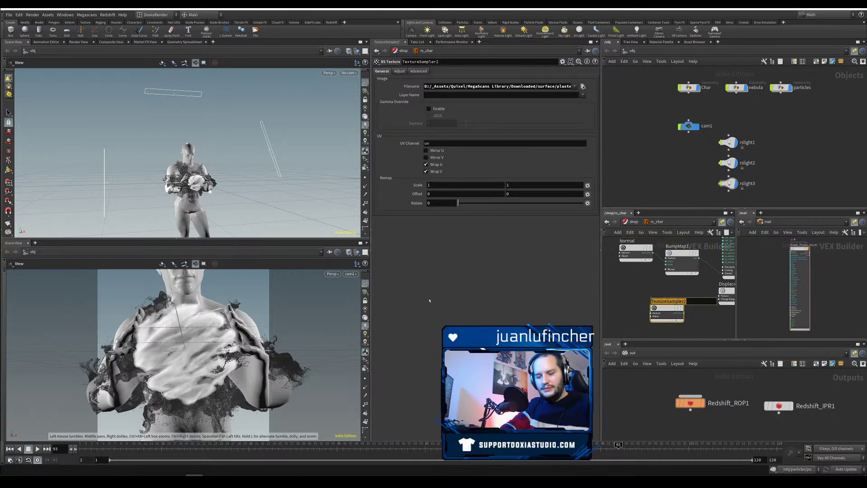
text(Displaceme)
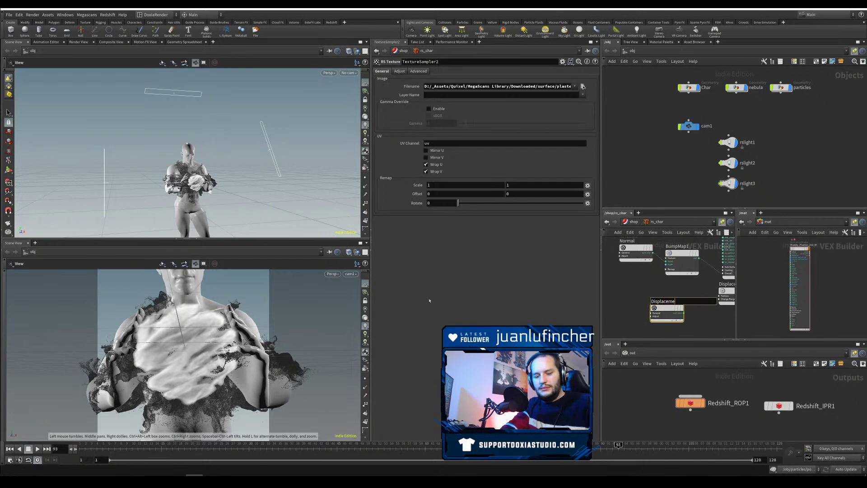
text(nt)
key(Return)
Step: Copy the displacement texture path from the Muddy Plaster shader into the filename of the Displacement texture node
click(797, 253)
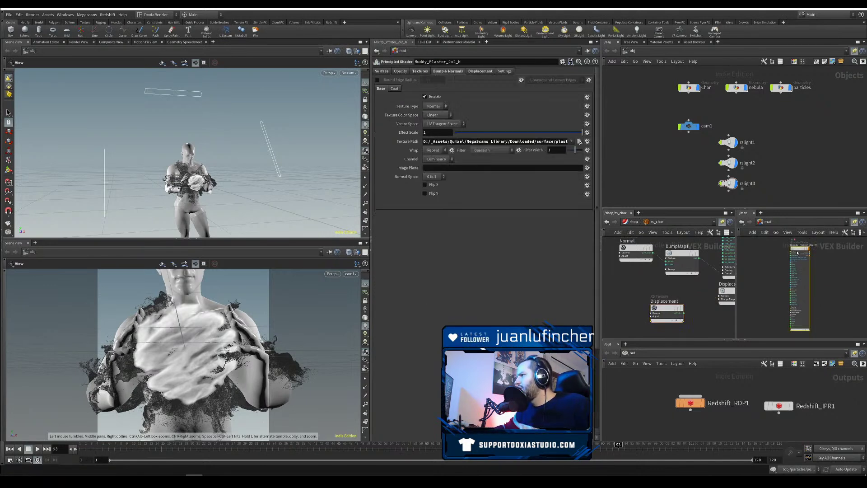
click(479, 71)
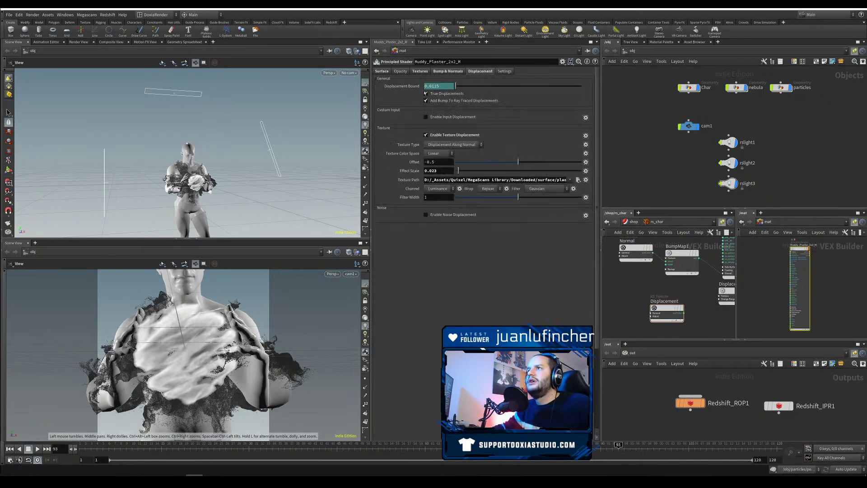
click(475, 180)
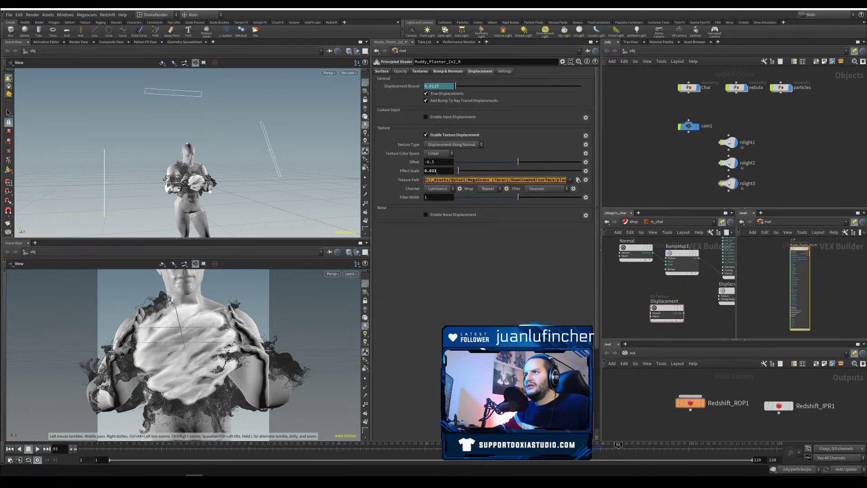
click(665, 308)
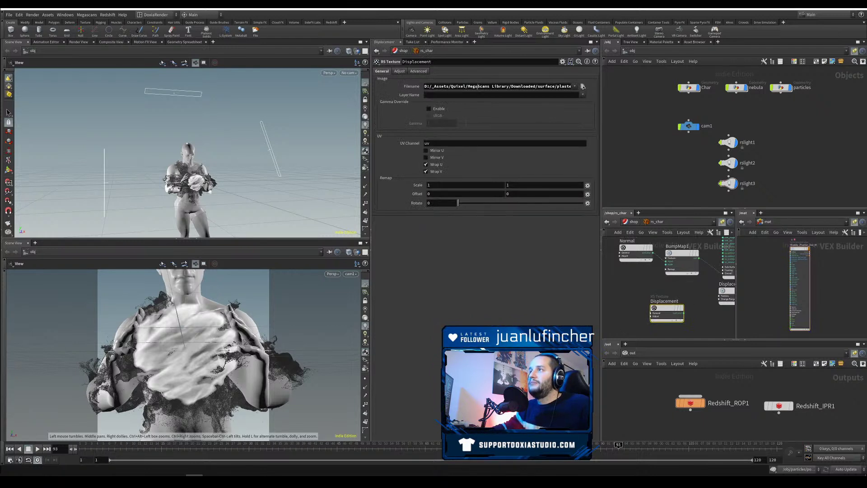
click(448, 86)
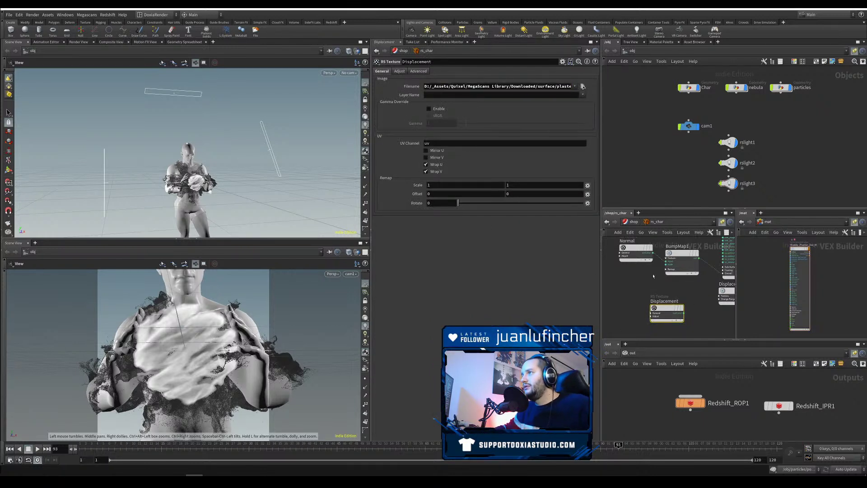
Step: Connect the Displacement texture node to the texture input of the RS Displacement node and save the scene
middle_drag(716, 308, 688, 309)
click(688, 302)
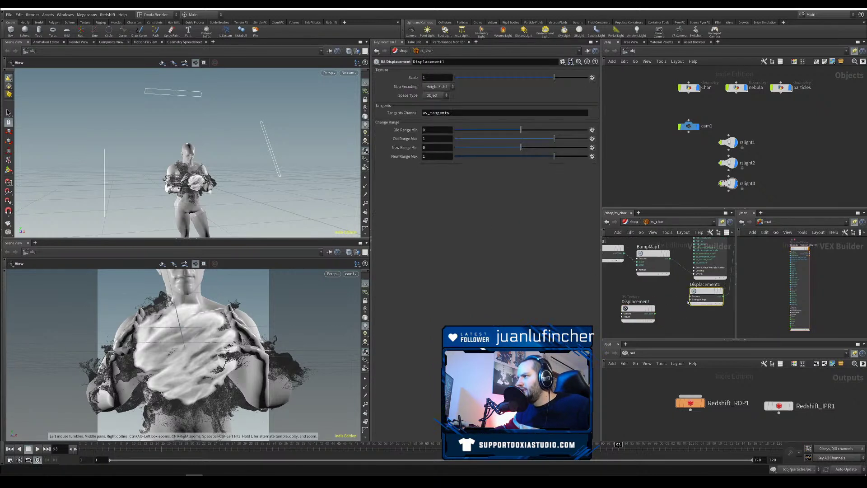
click(689, 298)
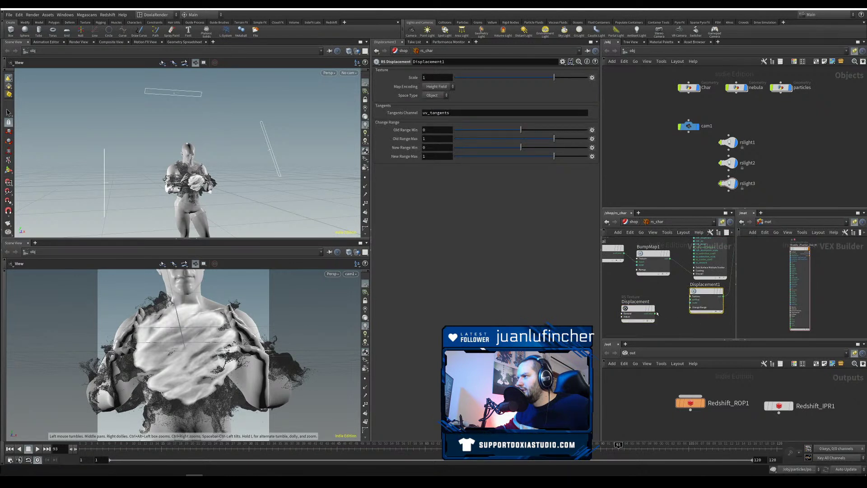
click(690, 297)
middle_drag(663, 295, 621, 332)
click(651, 289)
key(ctrl+s)
Step: Assign /shop/rs_char as the render material of the Char object and save the scene
click(688, 87)
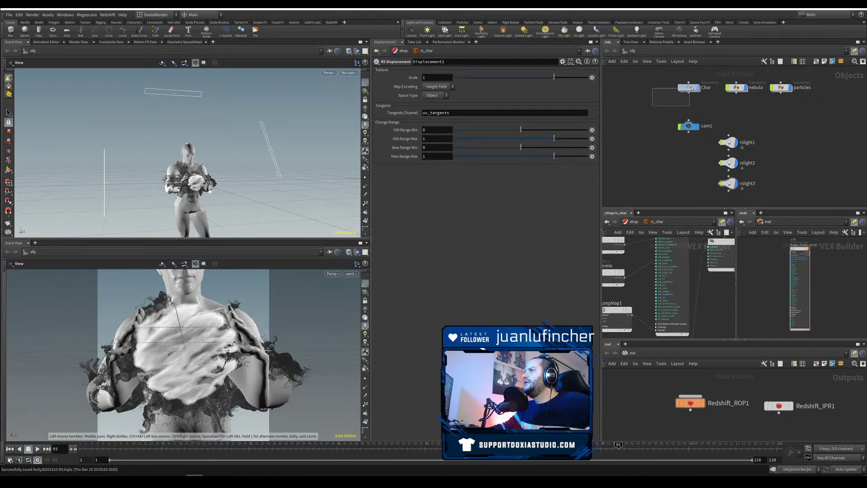
click(404, 71)
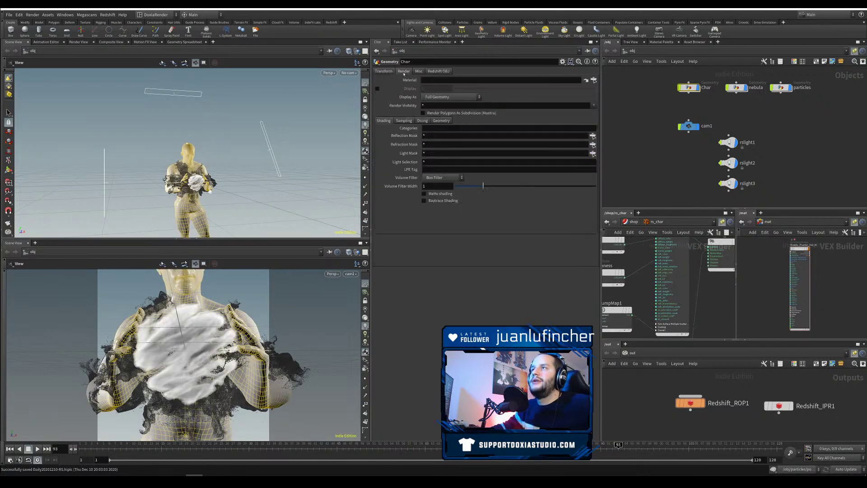
click(593, 81)
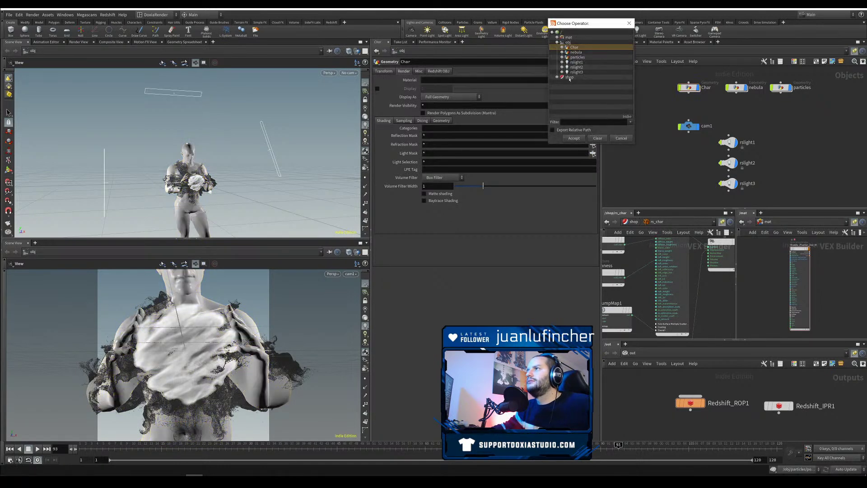
click(576, 82)
click(573, 138)
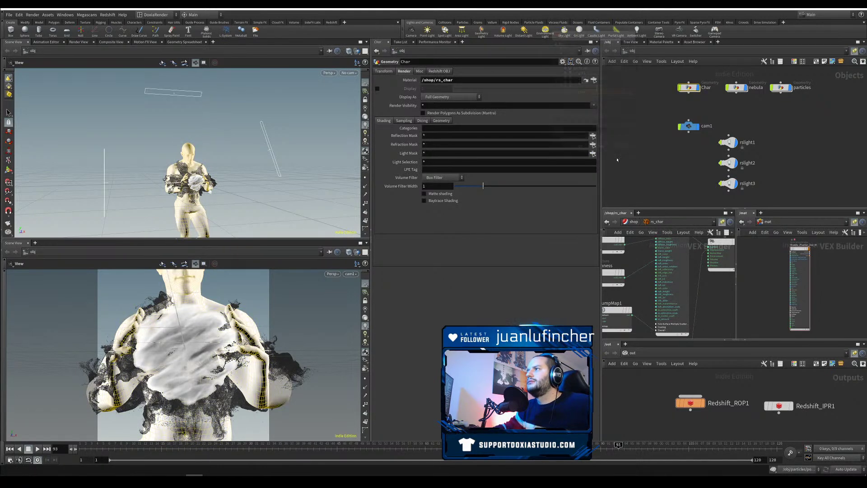
key(ctrl+s)
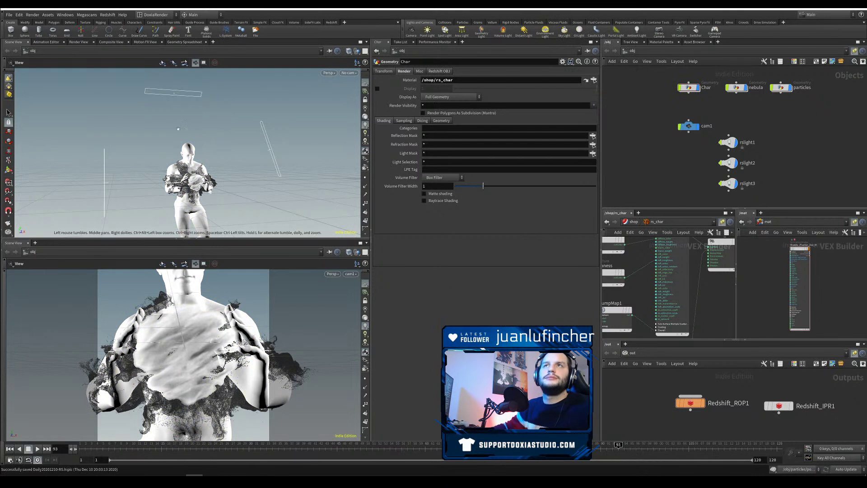
Step: Delete the extra Redshift ROP and IPR pair created from the Redshift shelf and preview the character in the Redshift IPR
click(331, 23)
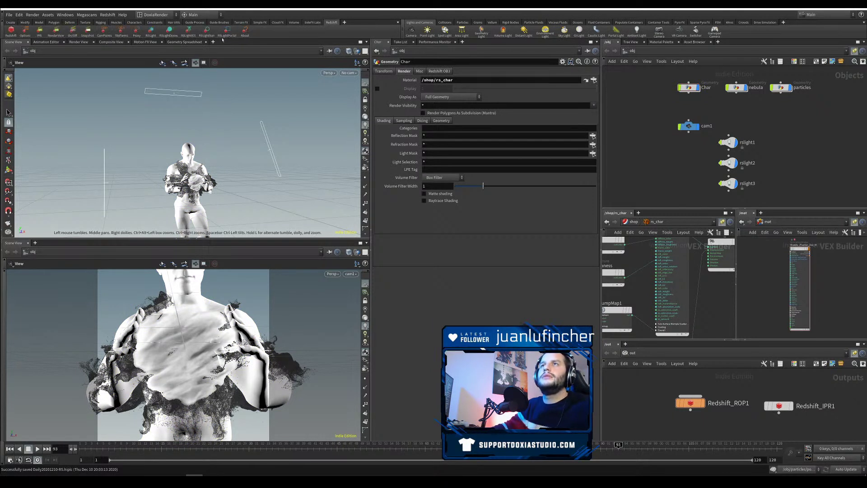
click(11, 32)
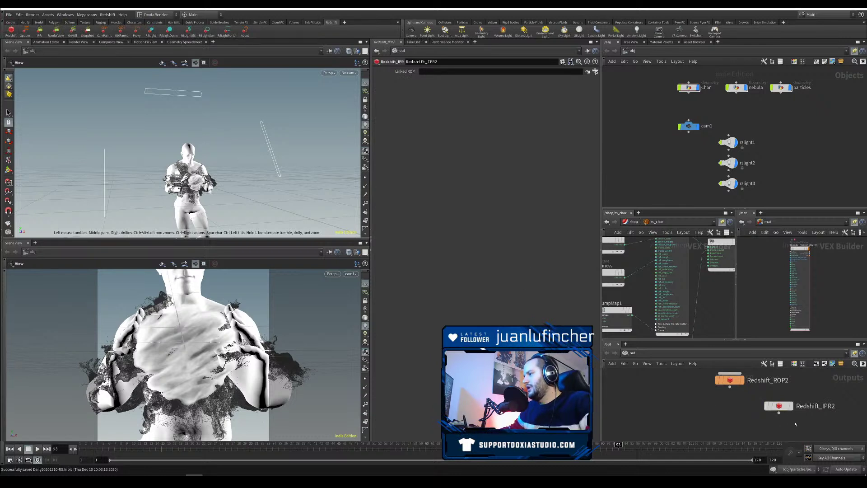
key(Delete)
key(h)
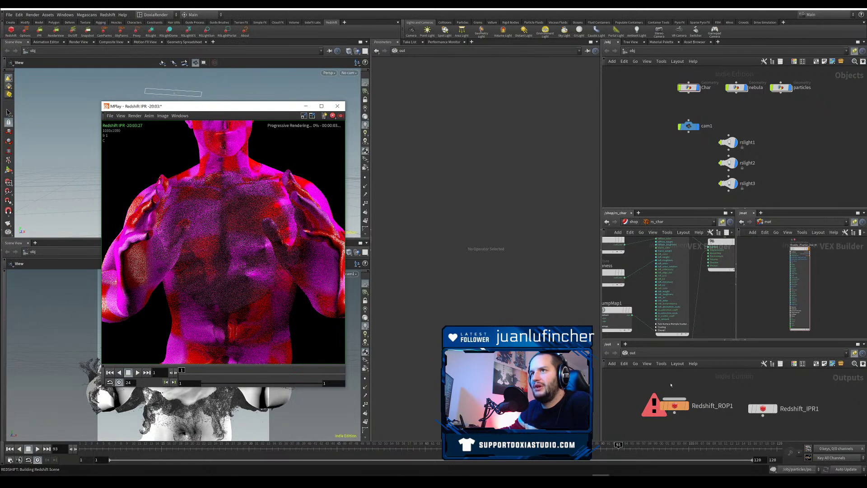
click(652, 406)
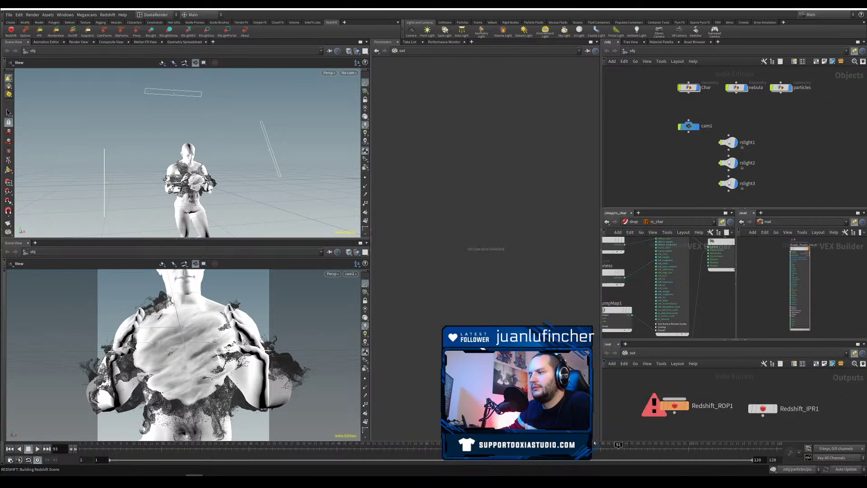
Step: Switch to Quixel Bridge and examine the texture export settings for surfaces, including the albedo map's format
key(alt+Tab)
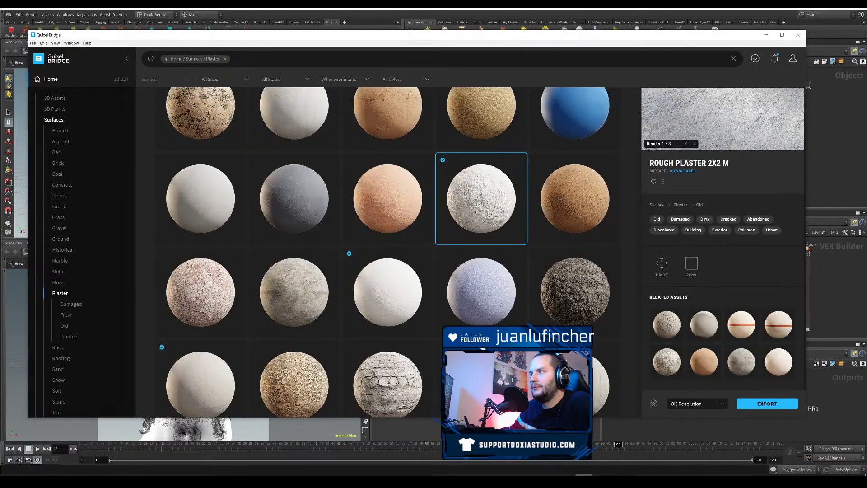
click(653, 403)
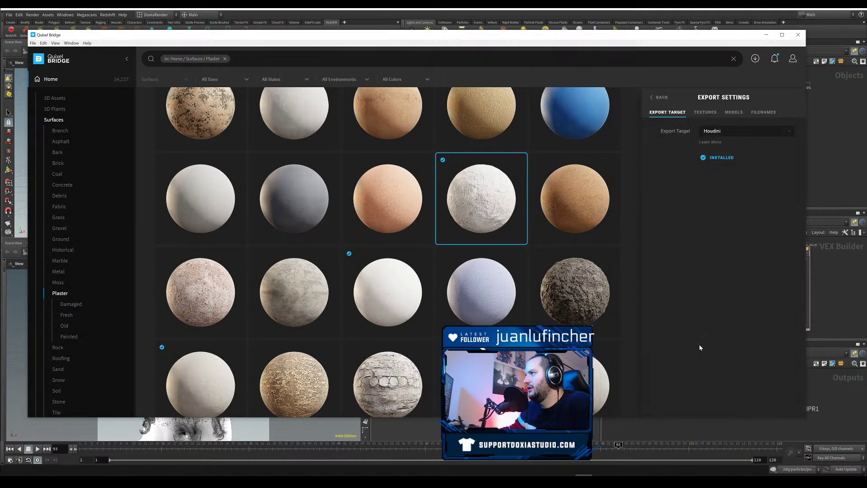
click(705, 112)
click(651, 170)
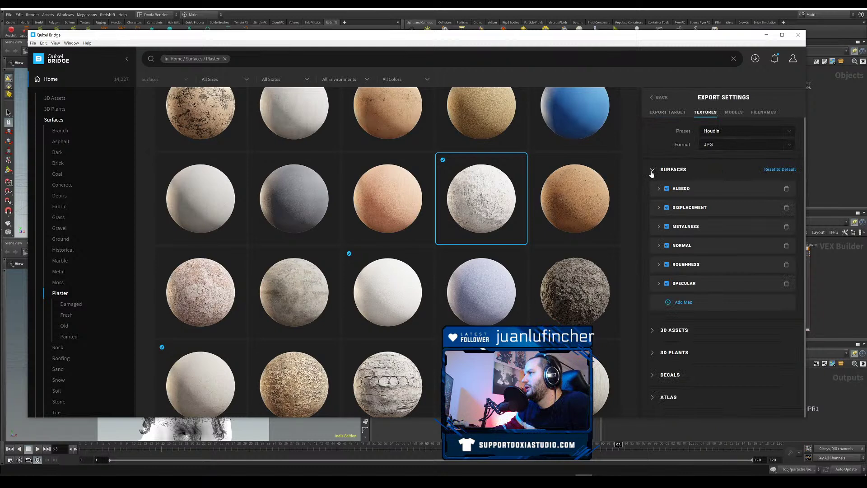
click(658, 188)
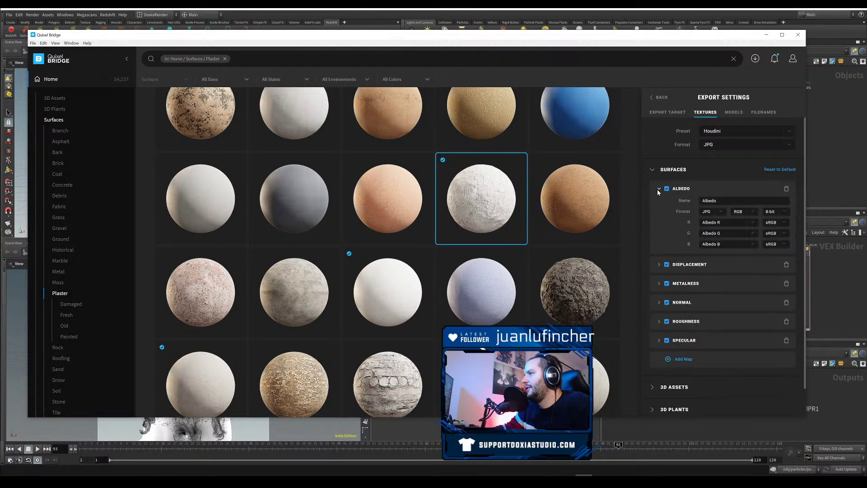
click(658, 189)
click(651, 169)
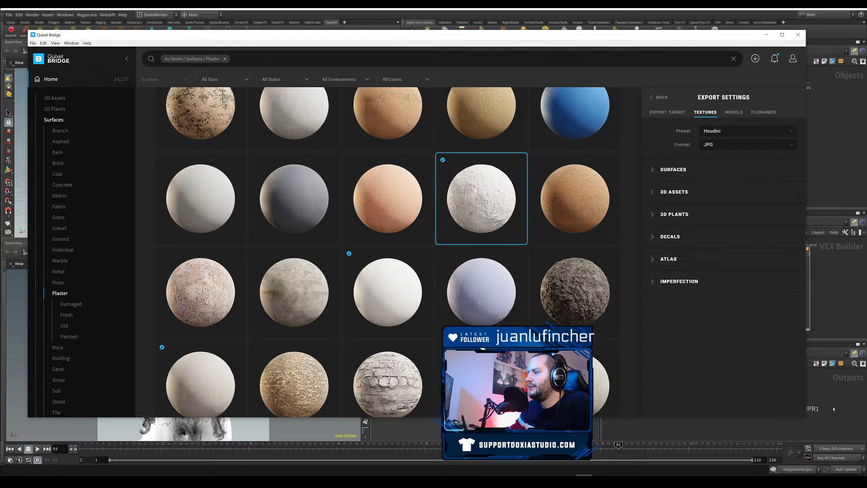
click(766, 35)
Step: Add an RS Material in the shop network beside rs_char and name it Char
middle_drag(678, 238, 664, 267)
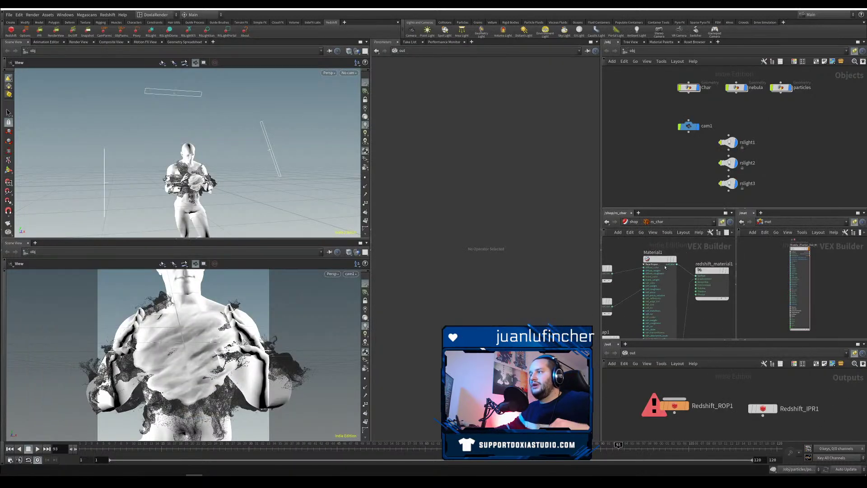
key(u)
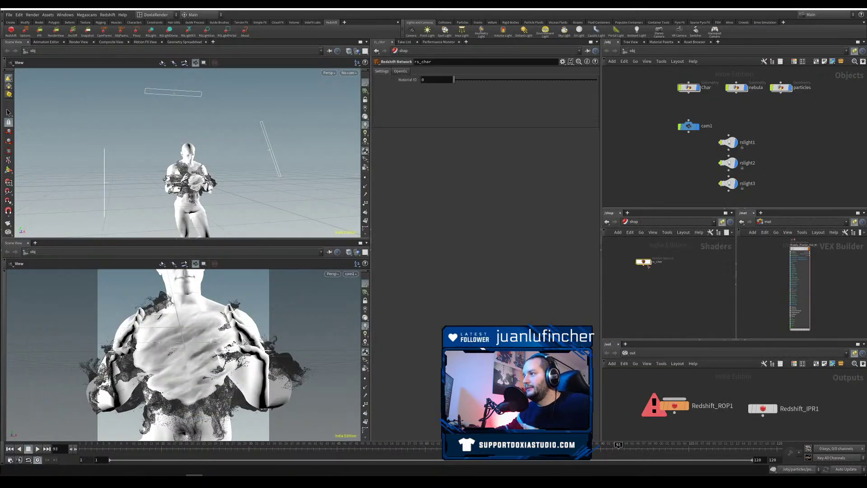
key(Tab)
text(mate)
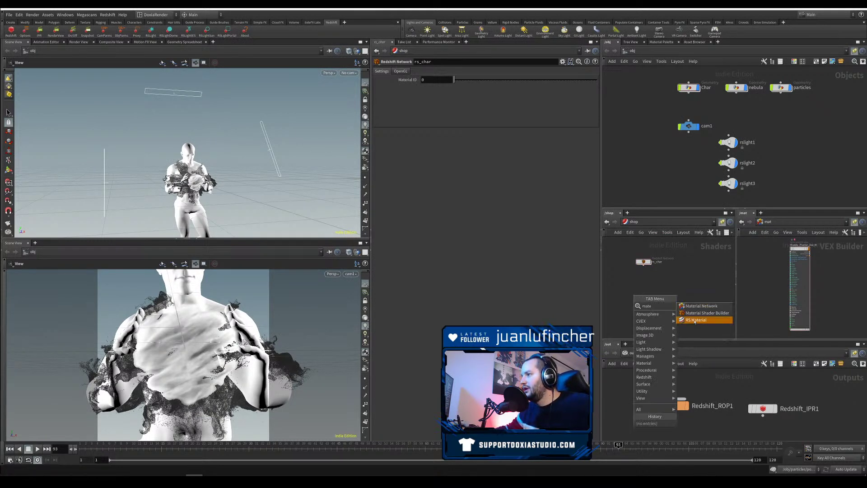
click(694, 320)
click(646, 284)
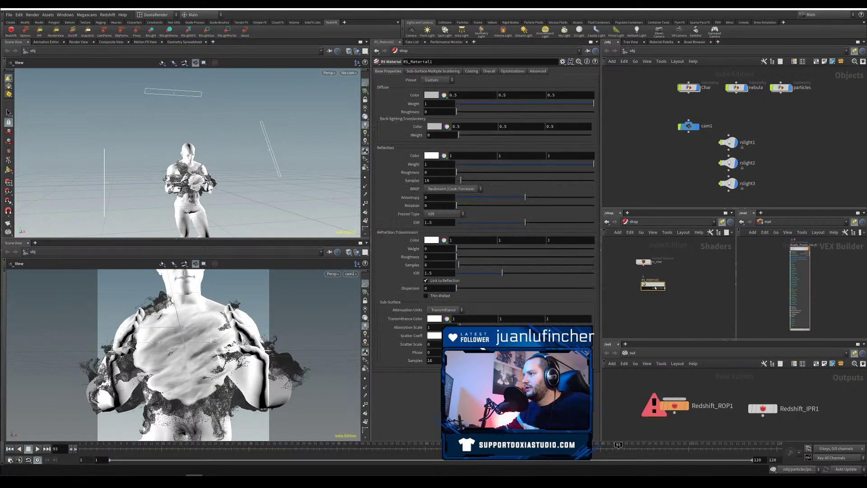
double_click(659, 278)
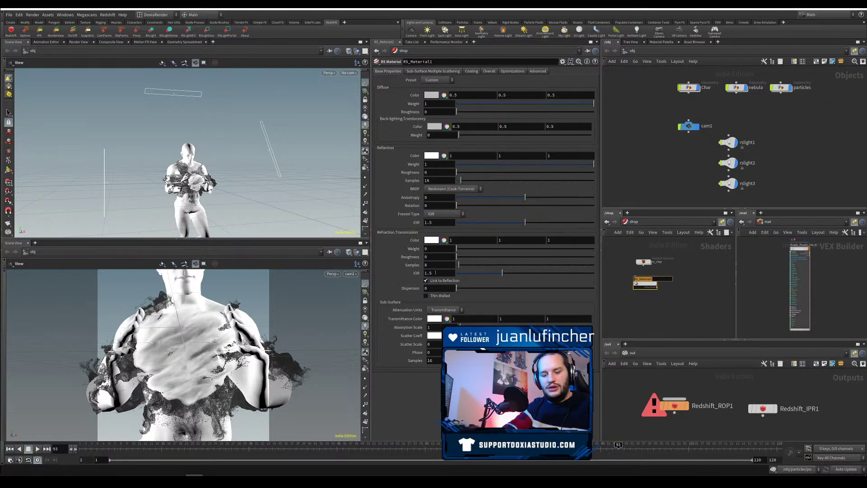
text(Char)
key(Return)
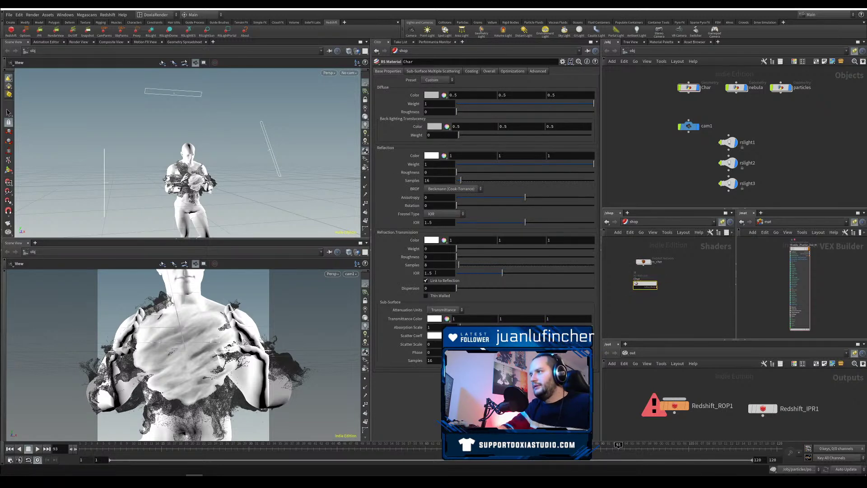
Step: Set the render material of the Char object to /shop/Char
click(689, 87)
click(592, 80)
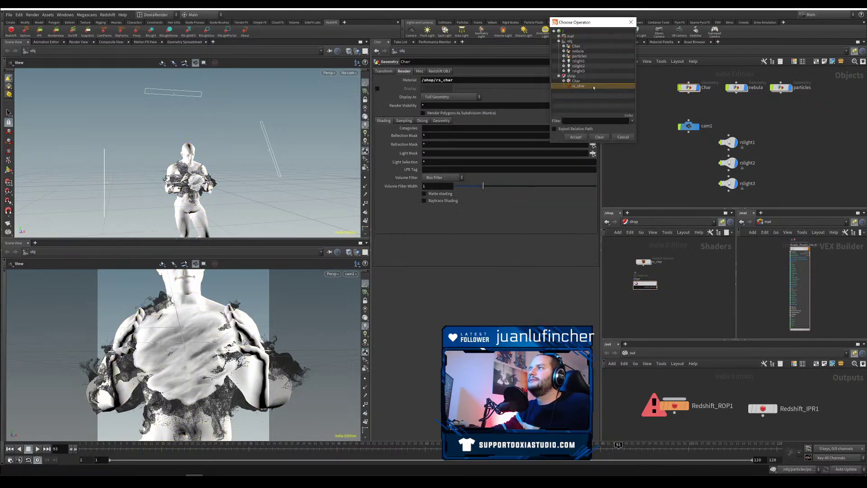
click(575, 81)
click(575, 137)
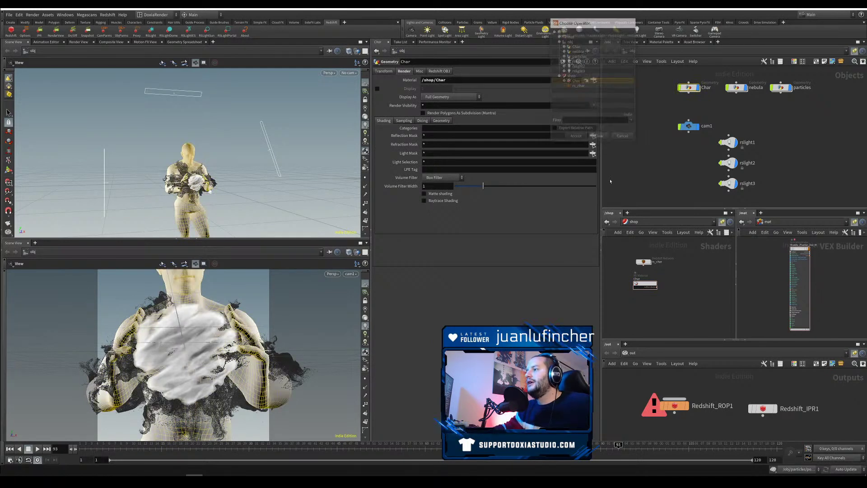
click(655, 281)
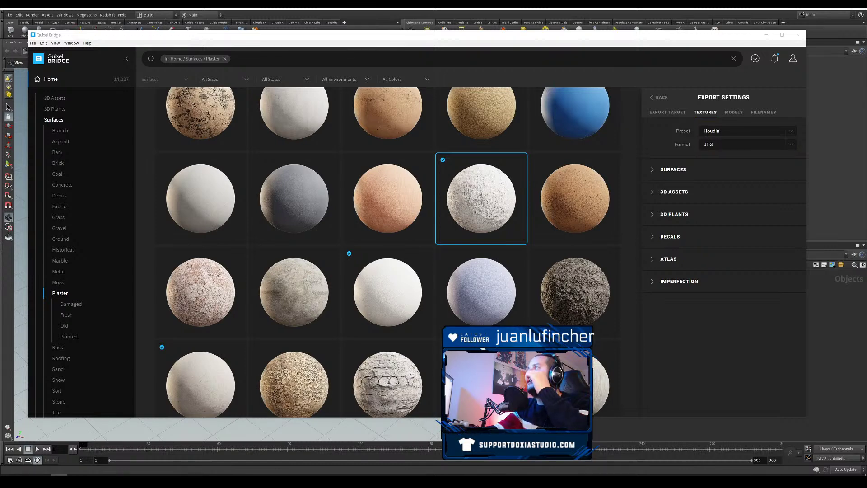
Step: Switch to File Explorer and open houdini.env from the Documents/houdini18.5 folder in Notepad++
click(858, 5)
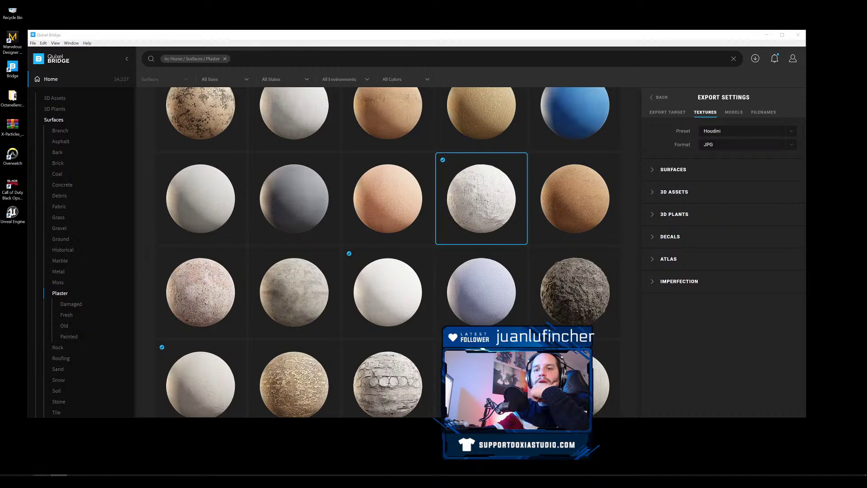
key(super+e)
scroll(118, 299, down, 2)
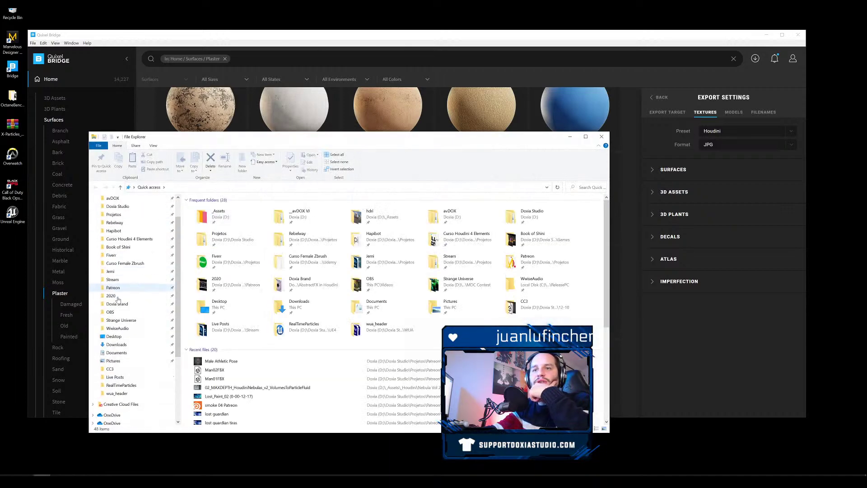
click(117, 344)
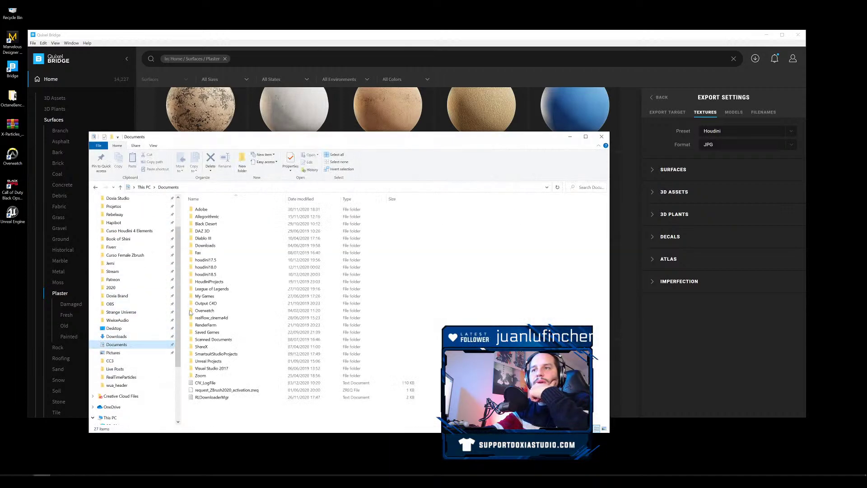
double_click(240, 275)
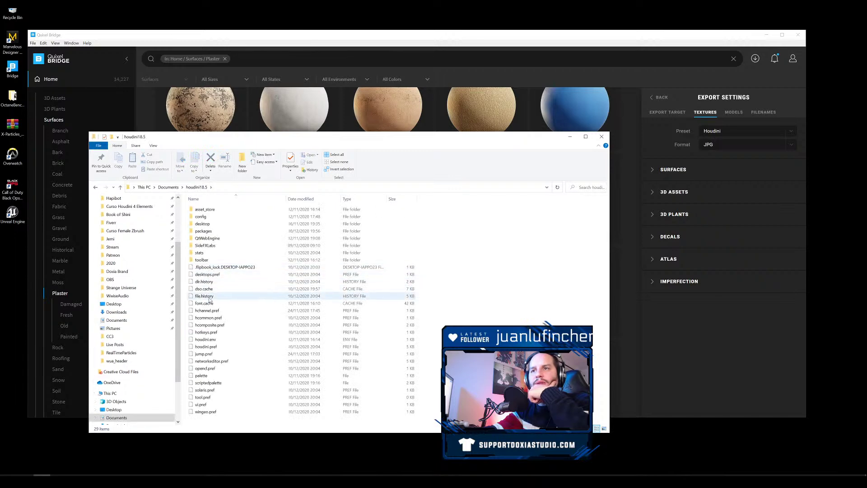
right_click(210, 339)
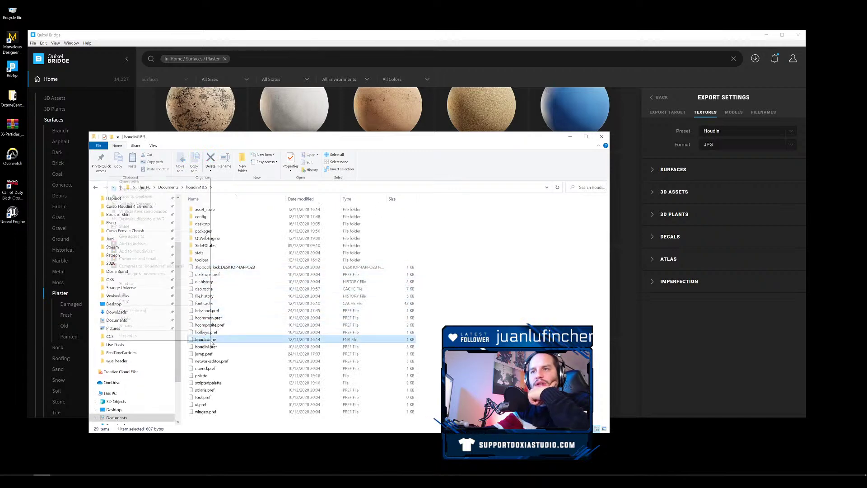
click(181, 204)
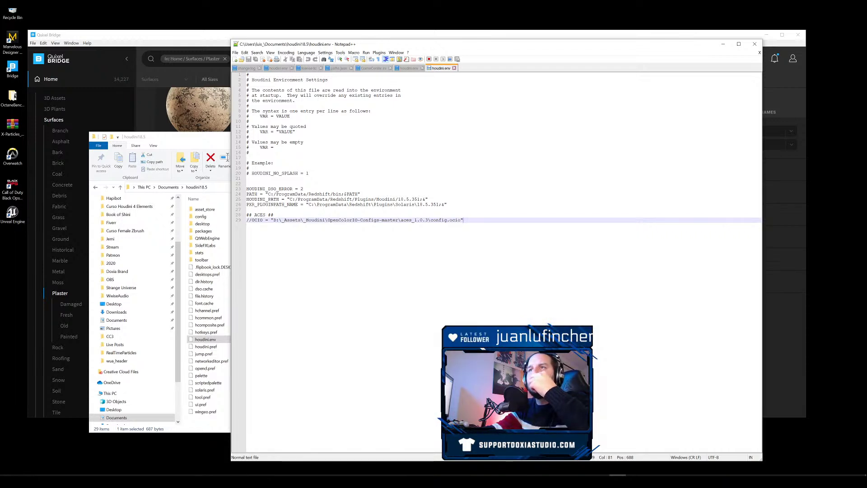
Step: Examine the Redshift PATH, HOUDINI_PATH and PXR_PLUGINPATH_NAME entries in houdini.env
click(298, 204)
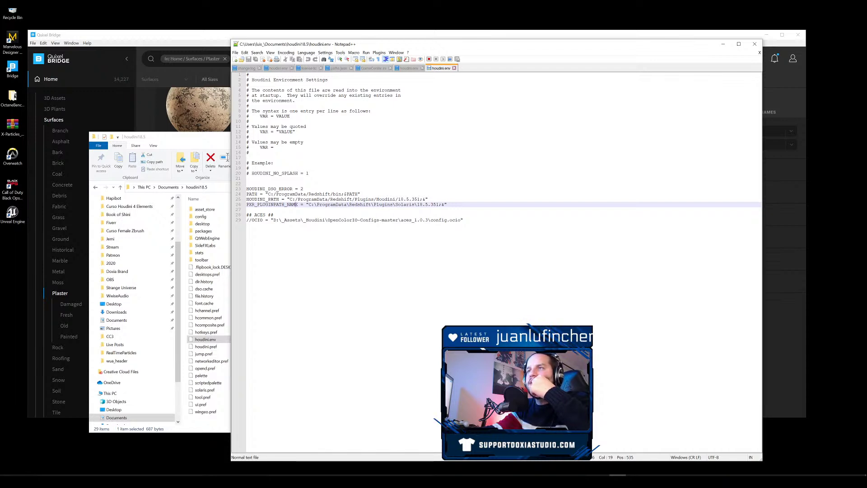
click(247, 209)
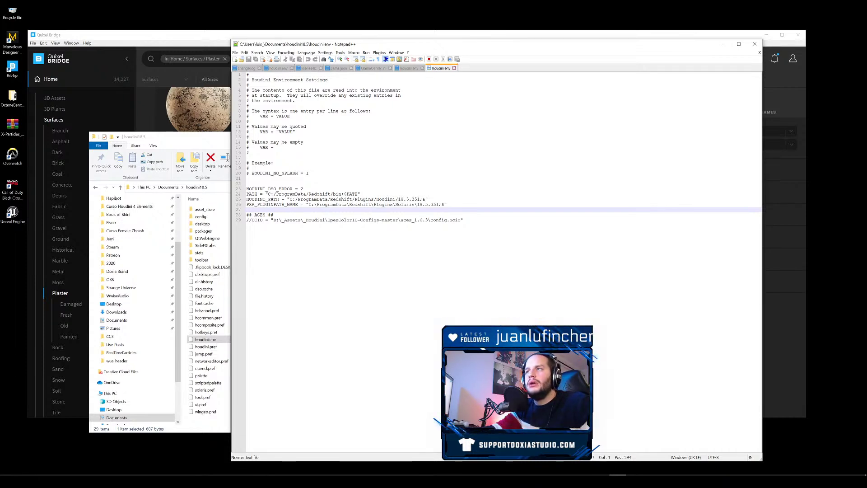
click(428, 199)
click(247, 209)
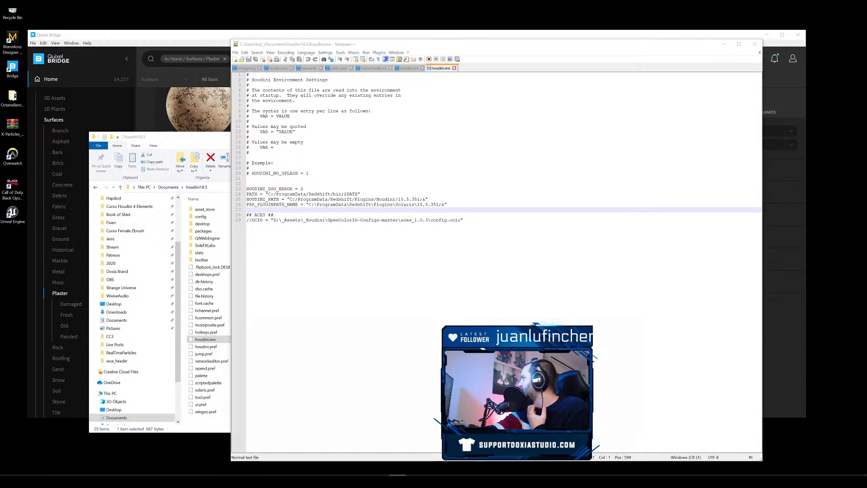
key(alt+Tab)
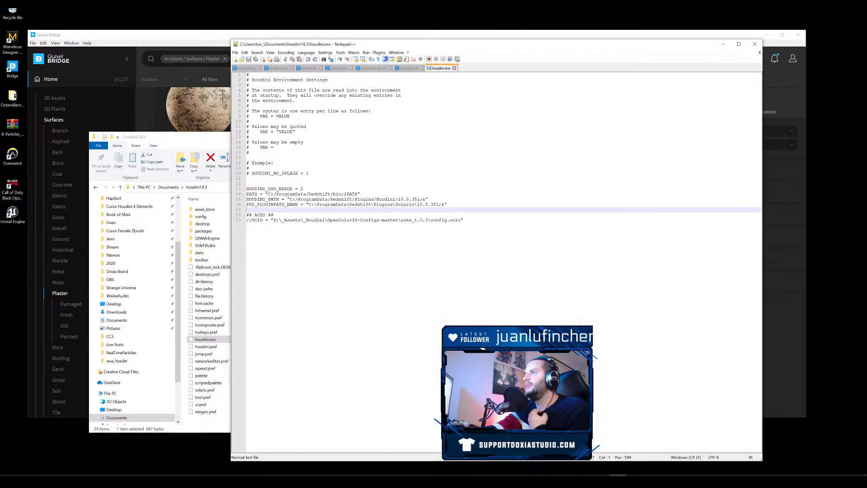
key(alt+Tab)
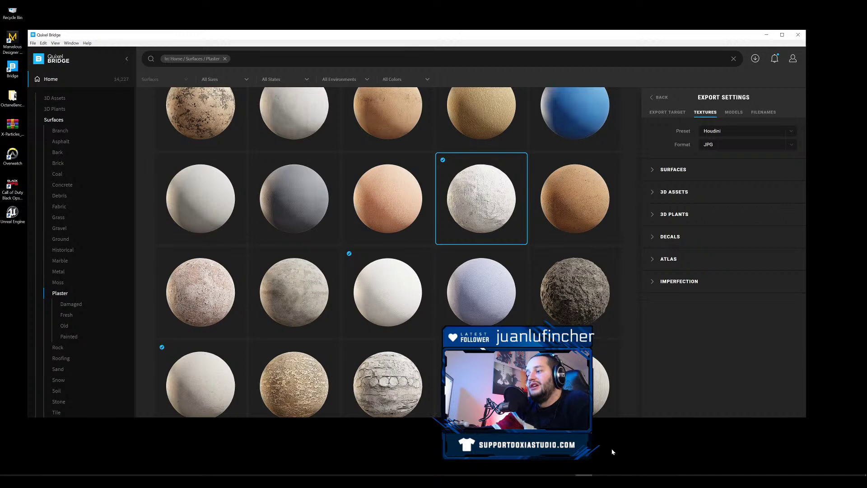
Step: Close the old Redshift IPR render view, switch to Houdini and reopen the recent scene Daily20201210-RS.hiplc
drag(619, 449, 669, 446)
key(alt+Tab)
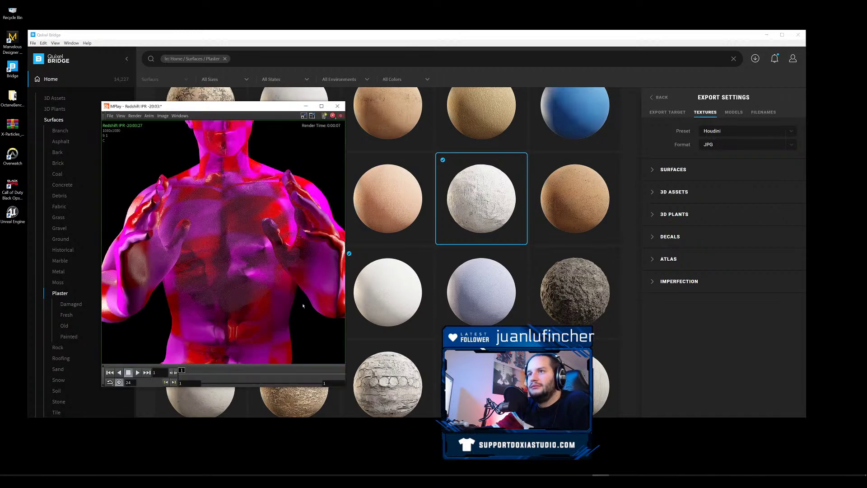
click(337, 106)
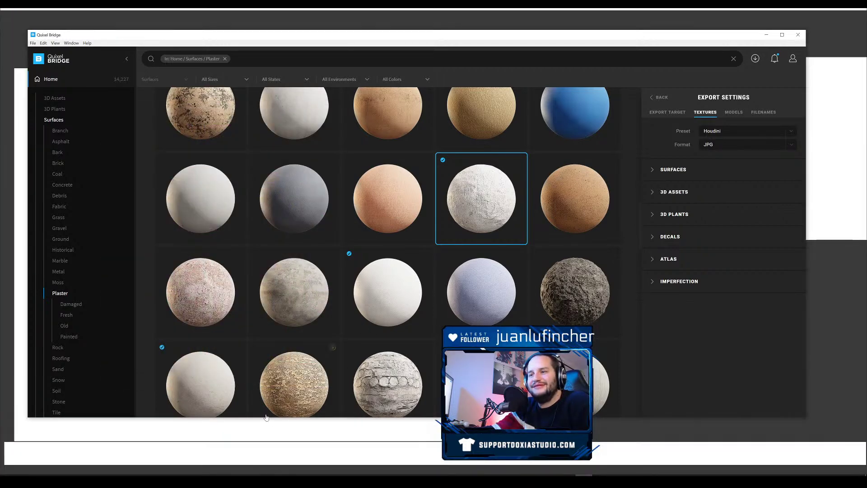
click(766, 35)
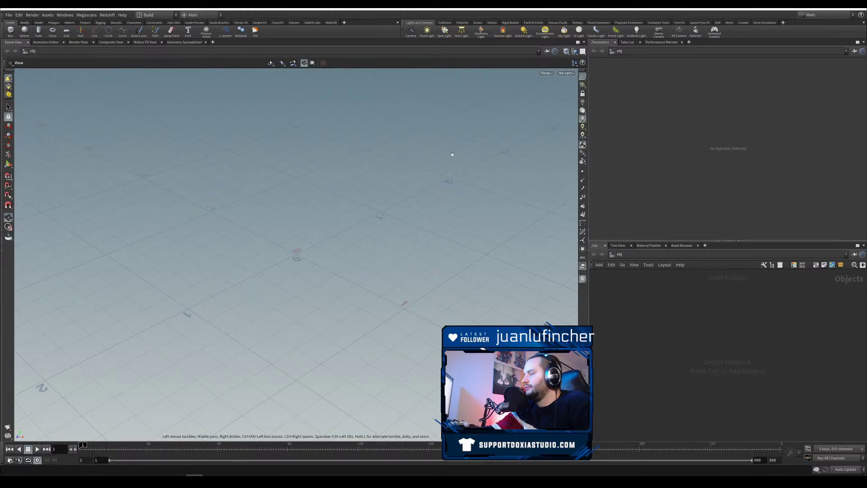
click(8, 15)
mouse_move(45, 36)
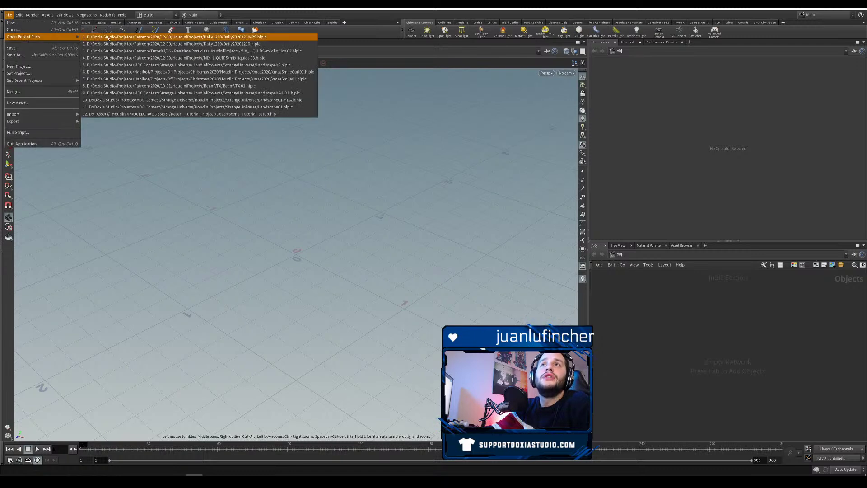
click(132, 37)
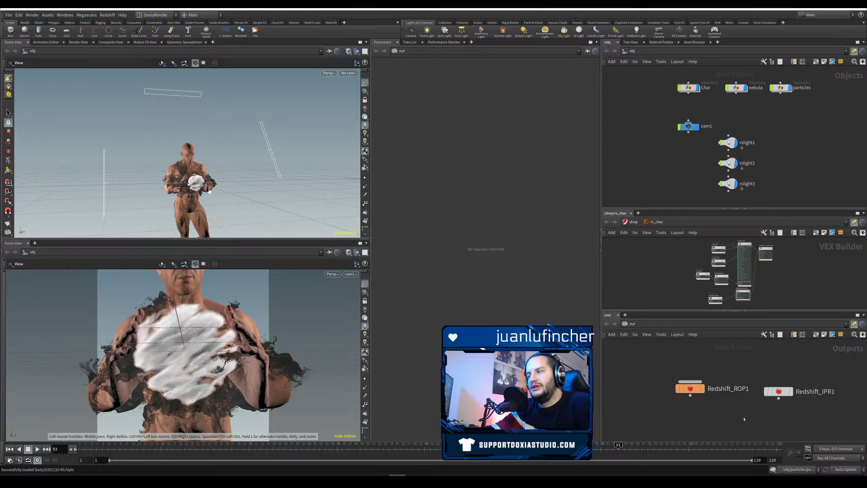
Step: Show the shop network, bypass attribdelete1 inside the Char geometry, check bonedeform1 and display out_char again
click(633, 222)
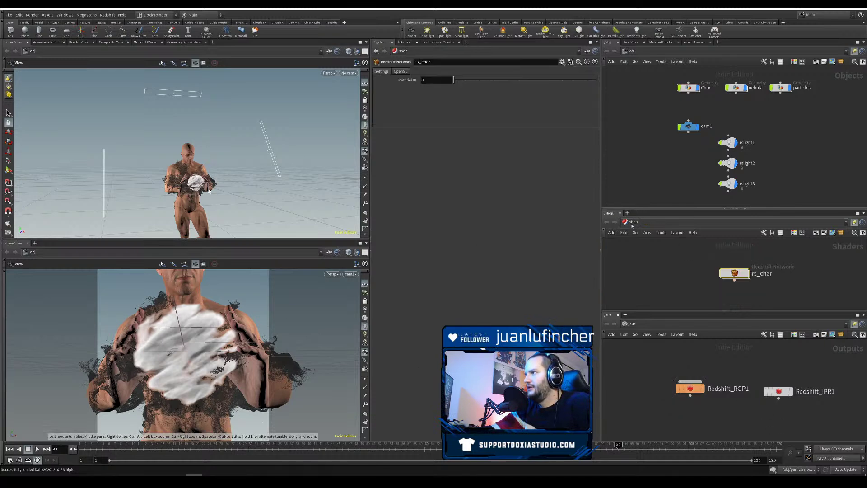
double_click(688, 88)
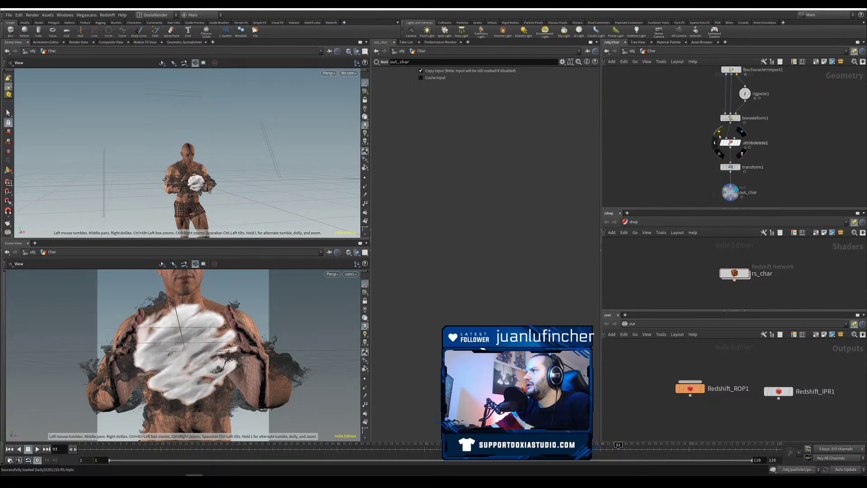
click(721, 142)
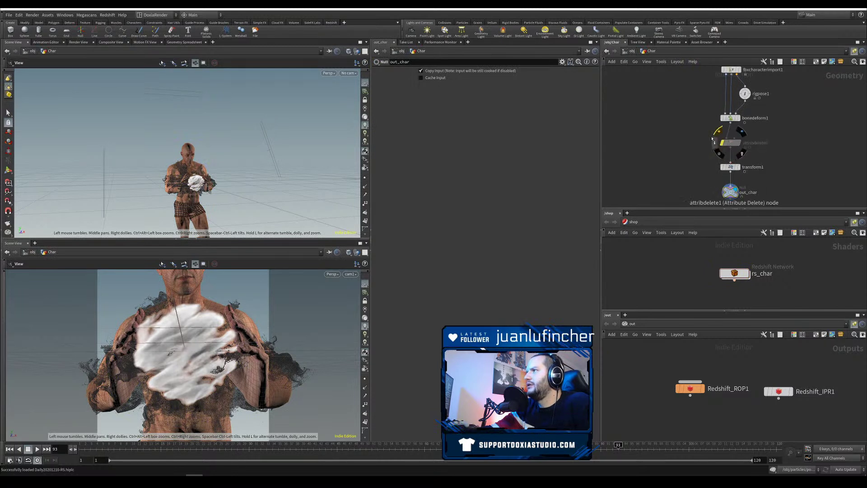
click(735, 117)
click(731, 118)
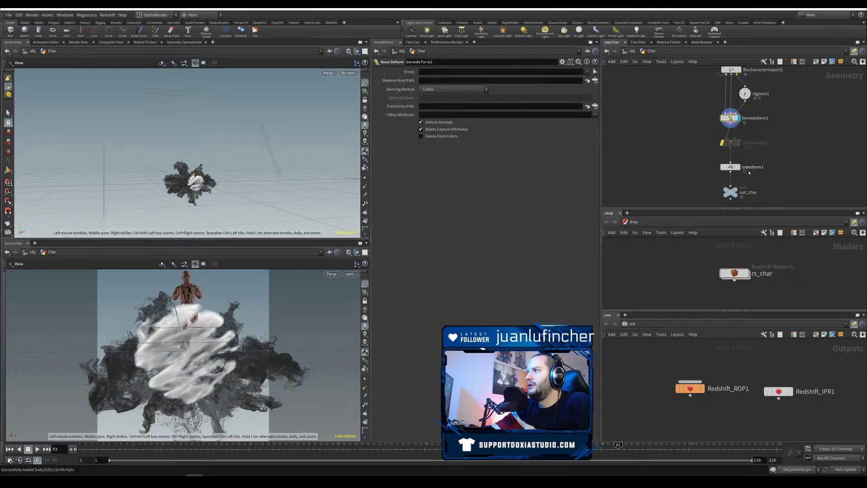
click(741, 182)
click(730, 192)
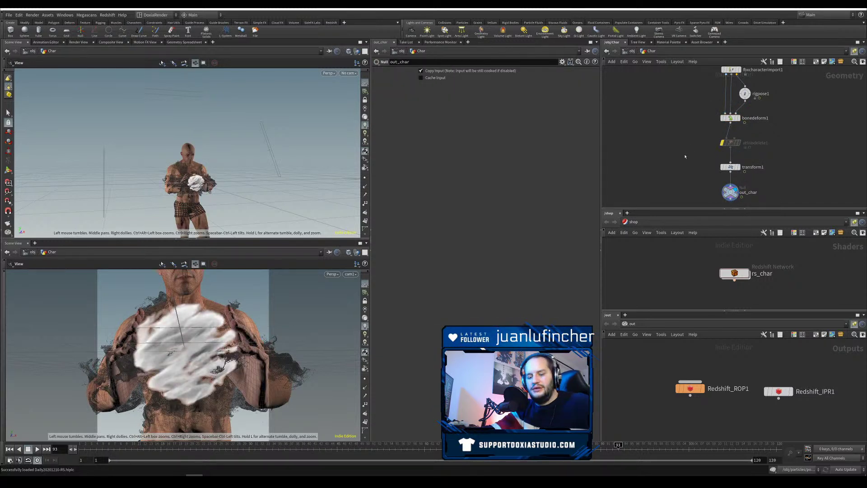
Step: Clear the render material path of the Char object and save the scene
key(u)
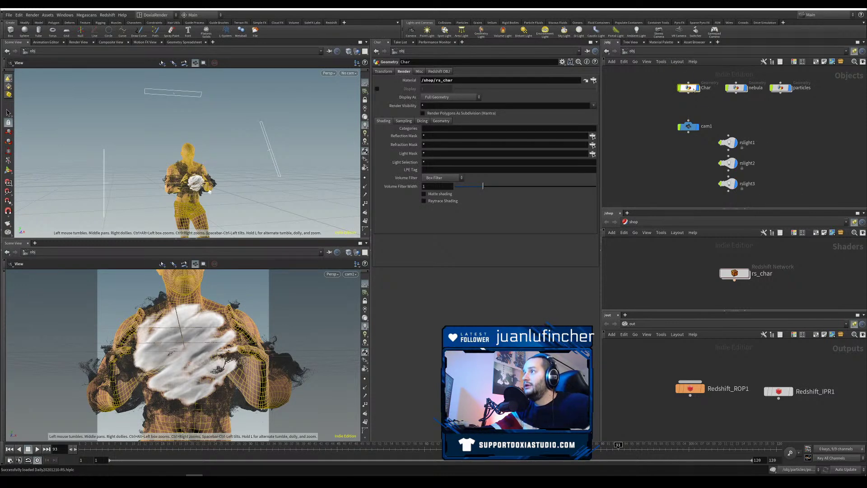
double_click(438, 81)
key(BackSpace)
key(Return)
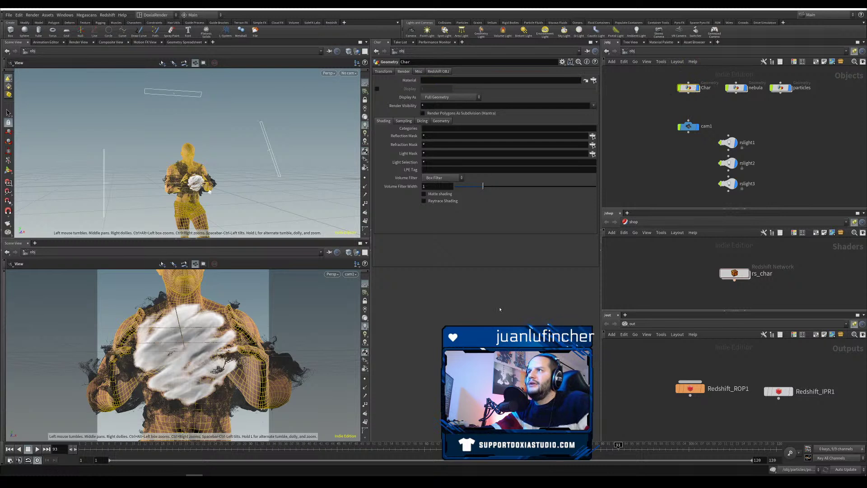
key(ctrl+s)
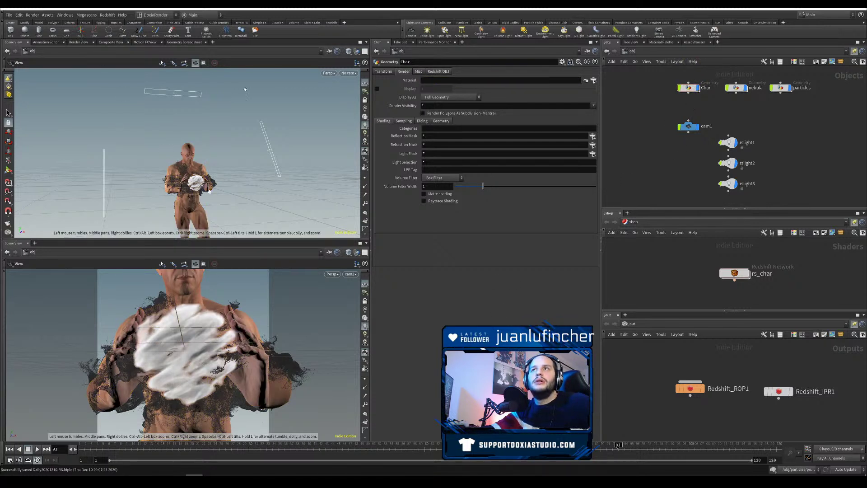
Step: Show the Redshift tools and delete the rs_char Redshift network from the shop network
click(333, 23)
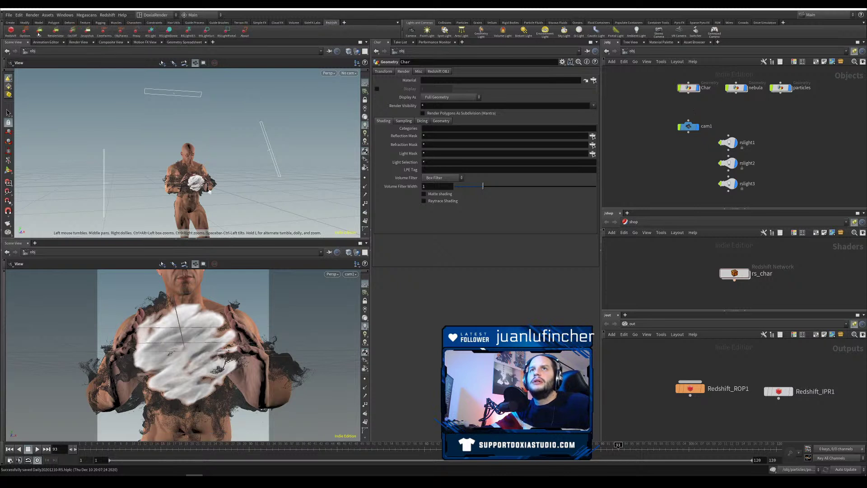
drag(665, 381, 710, 415)
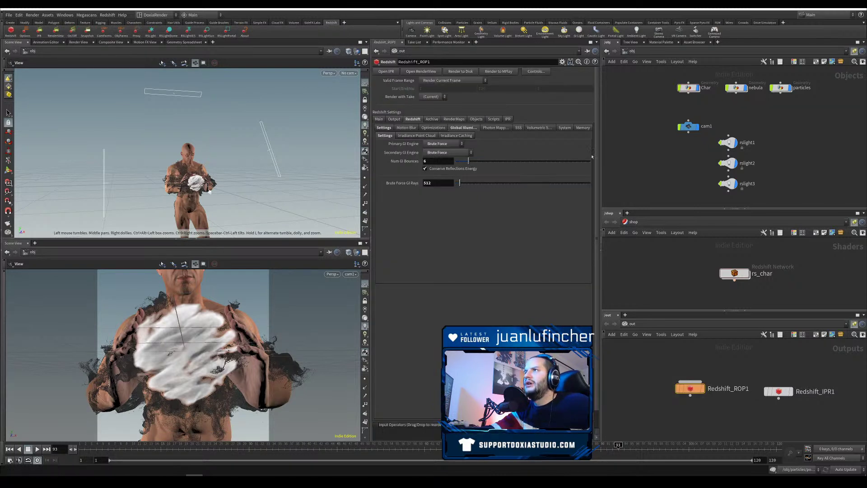
drag(702, 294, 775, 269)
key(Delete)
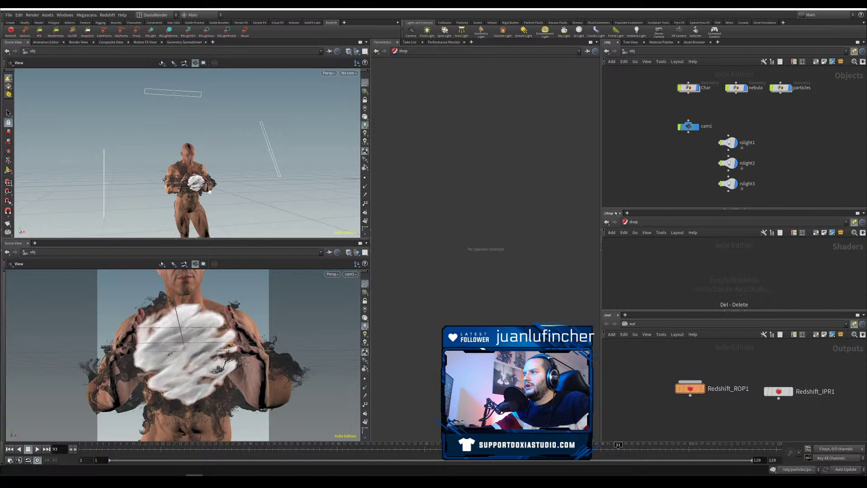
Step: Delete the Muddy Plaster principled shader from the mat network and return to the shop network
click(634, 222)
click(636, 248)
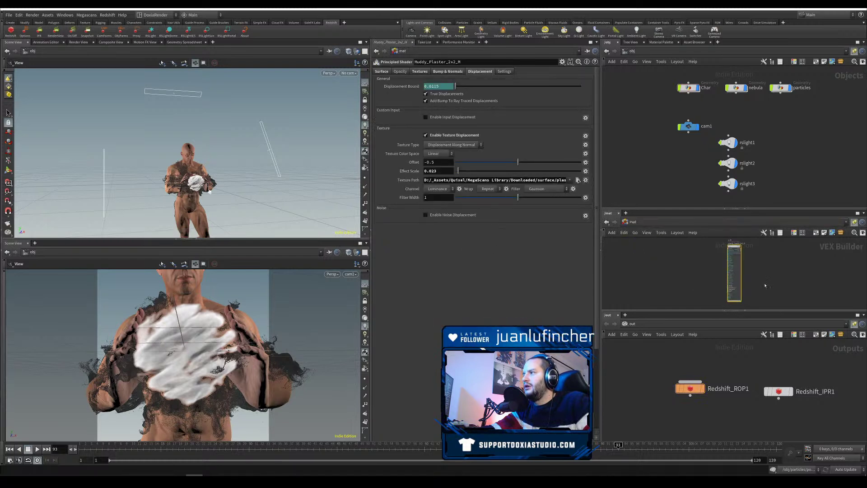
key(Delete)
click(633, 221)
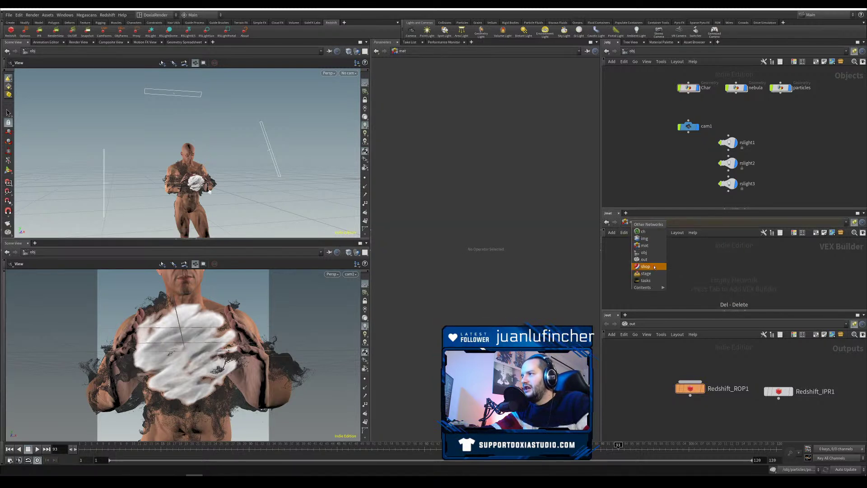
click(638, 265)
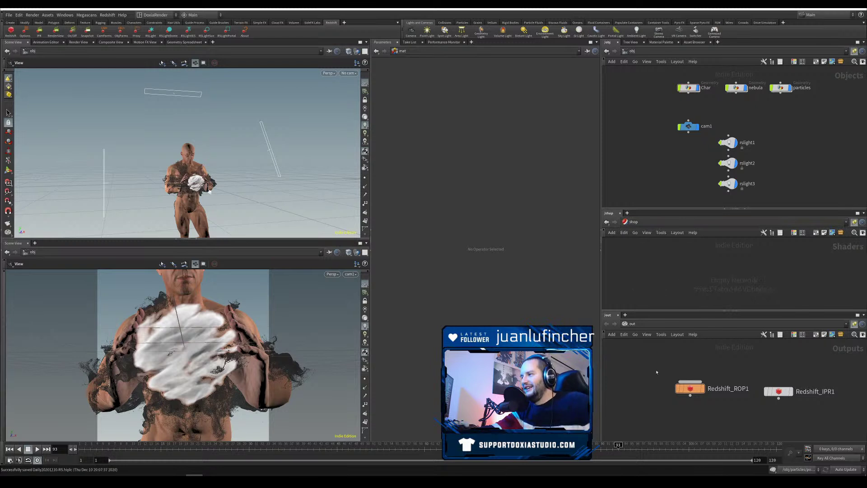
Step: Save the scene and preview the character without a material in the Redshift IPR using Redshift_ROP1
click(690, 388)
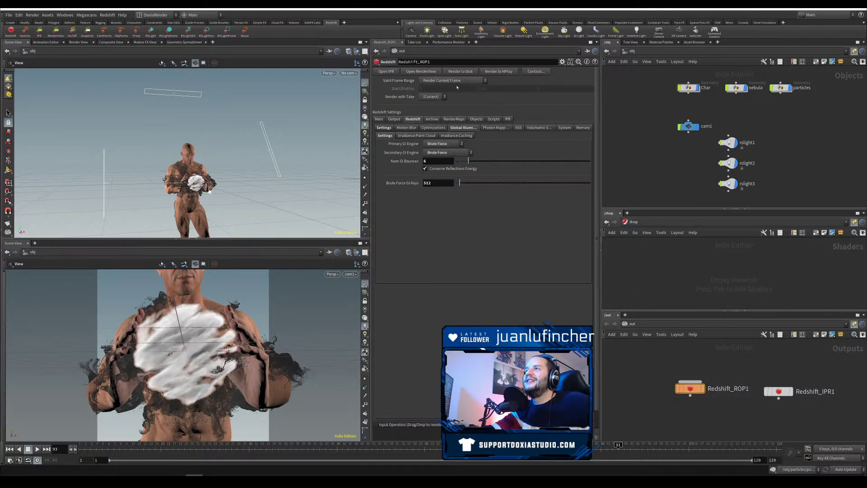
key(ctrl+s)
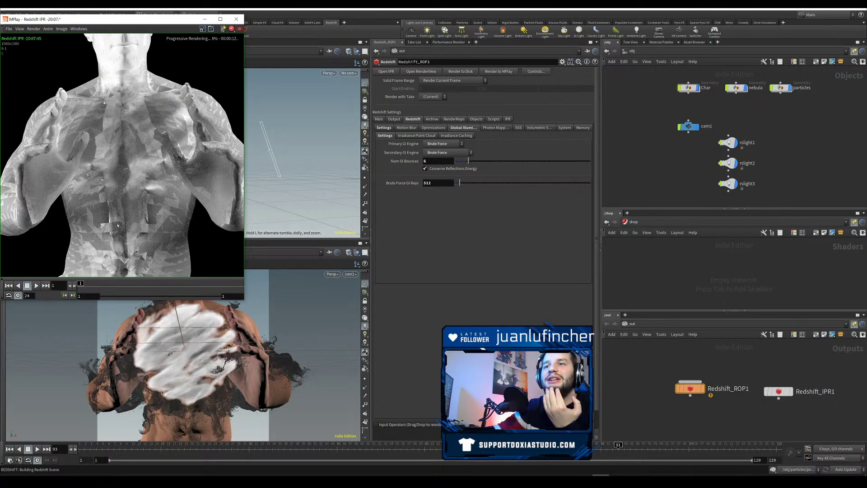
drag(162, 23, 347, 147)
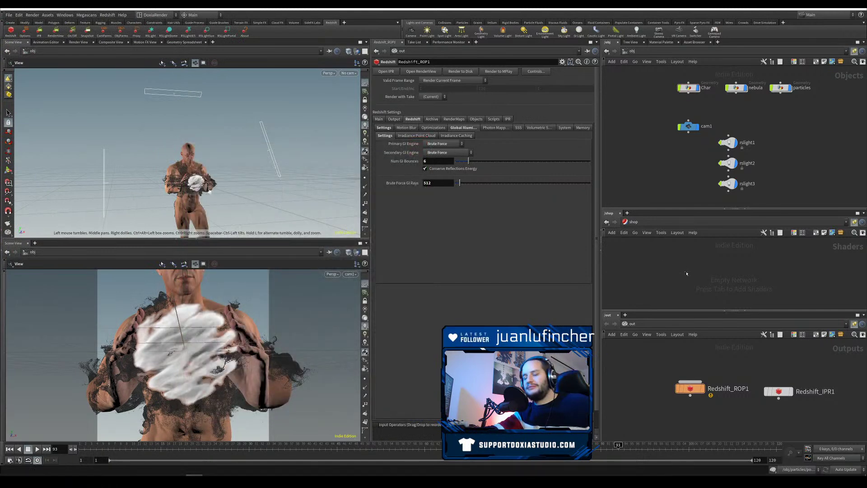
Step: Add an RS Material to the shop network
key(Tab)
text(mater)
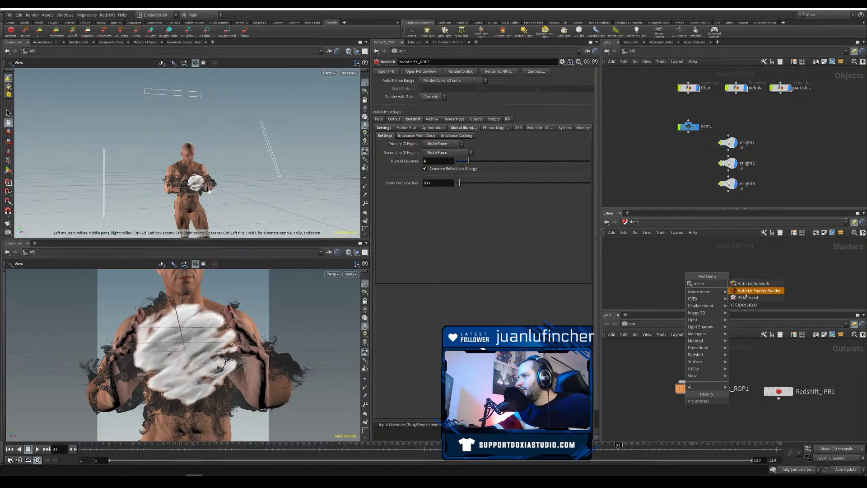
click(747, 297)
click(706, 266)
Step: Rename the new RS Material as M_Char
double_click(702, 257)
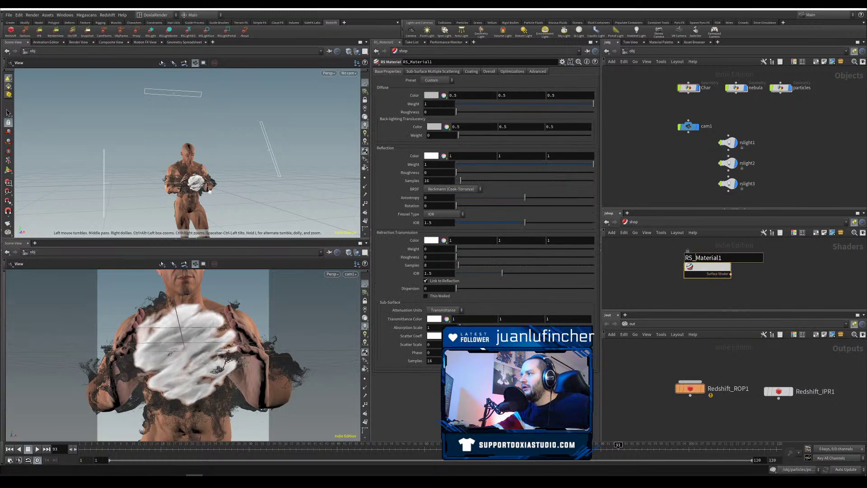
text(C)
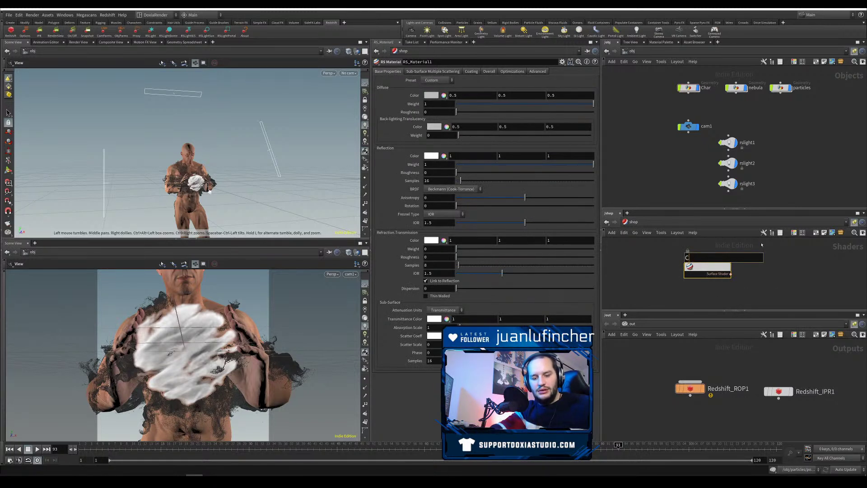
text(harM)
key(BackSpace)
key(BackSpace)
key(BackSpace)
key(BackSpace)
key(BackSpace)
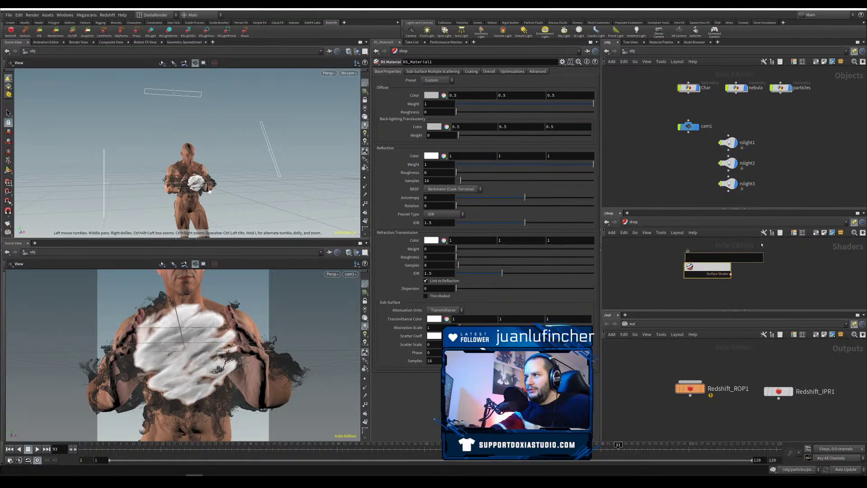
text(M_Char)
key(Return)
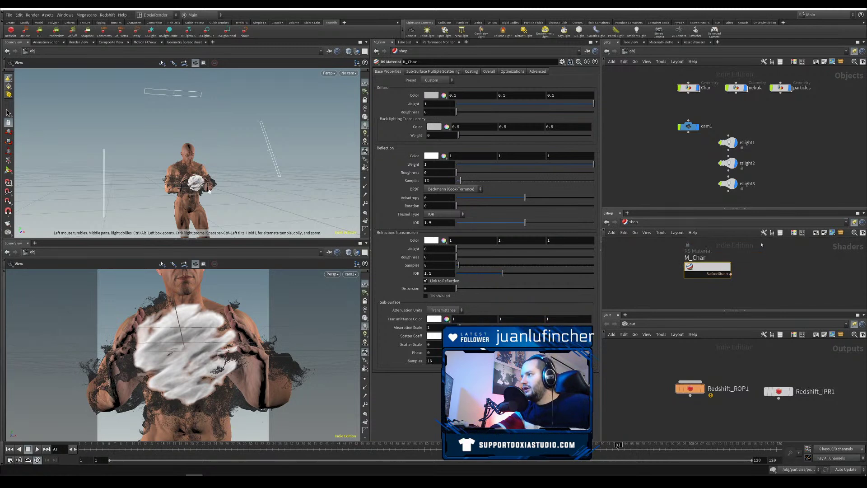
Step: Set M_Char's diffuse color to light grey 0.6667 and its reflection roughness to about 0.7
click(433, 97)
click(459, 81)
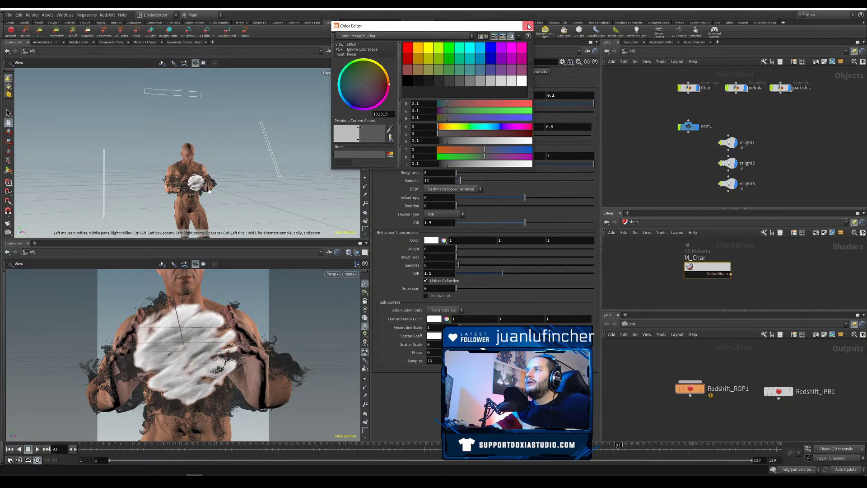
click(529, 26)
click(432, 96)
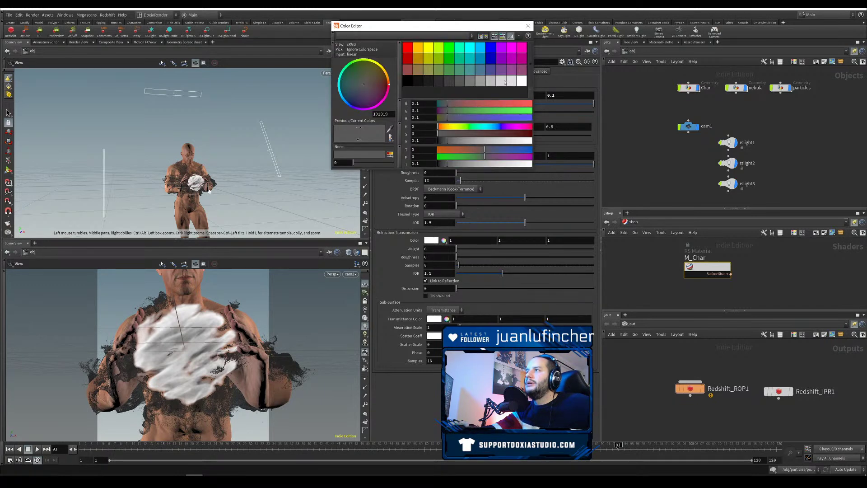
click(504, 82)
click(528, 25)
drag(455, 172, 553, 173)
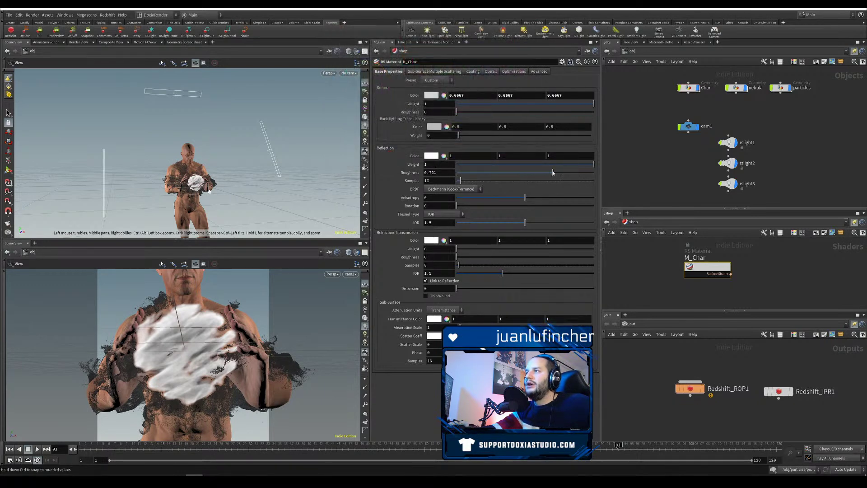
Step: Assign the M_Char material from the shop network to the Char object
click(688, 88)
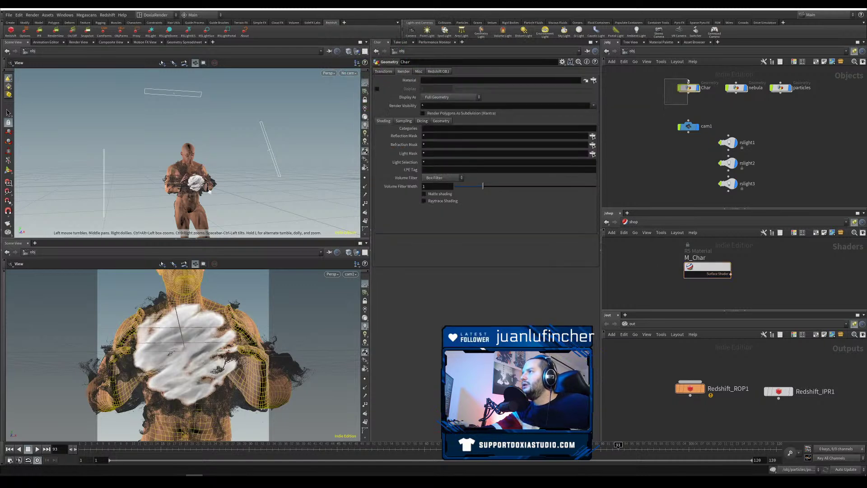
click(593, 80)
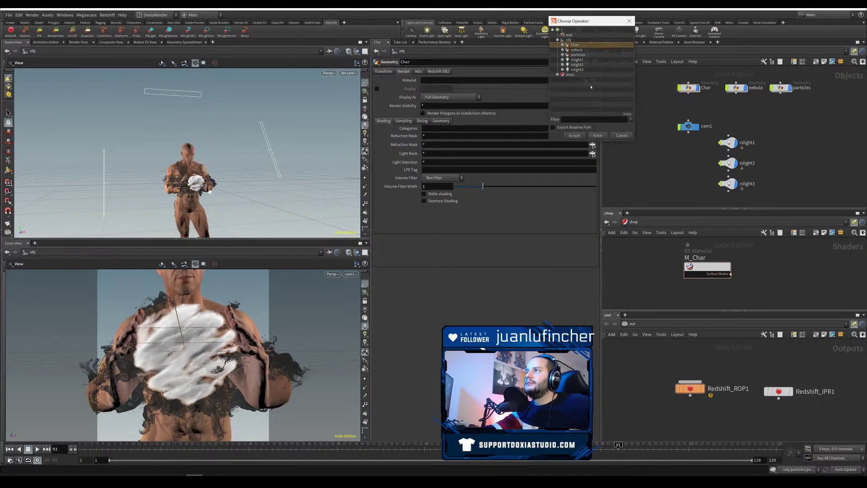
click(557, 75)
click(576, 79)
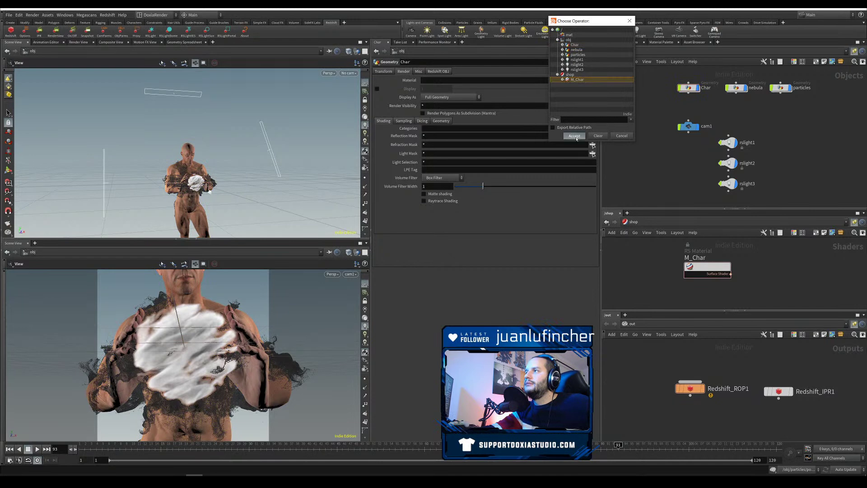
click(574, 135)
Step: Turn off the bypass on the attribdelete1 node inside Char, return to the object level and save the scene
double_click(688, 88)
click(726, 143)
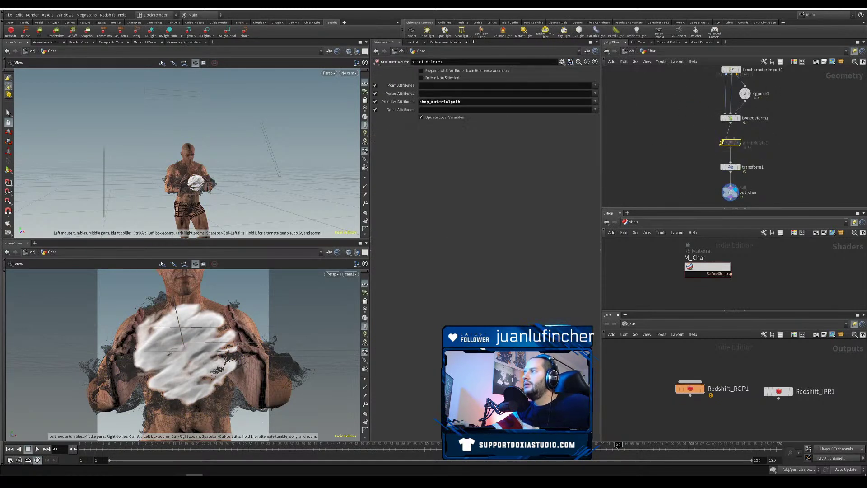
click(722, 142)
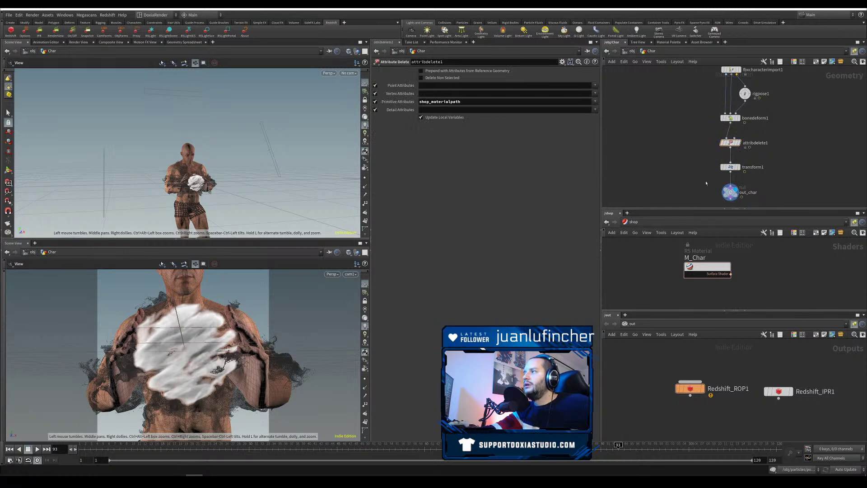
key(u)
key(ctrl+s)
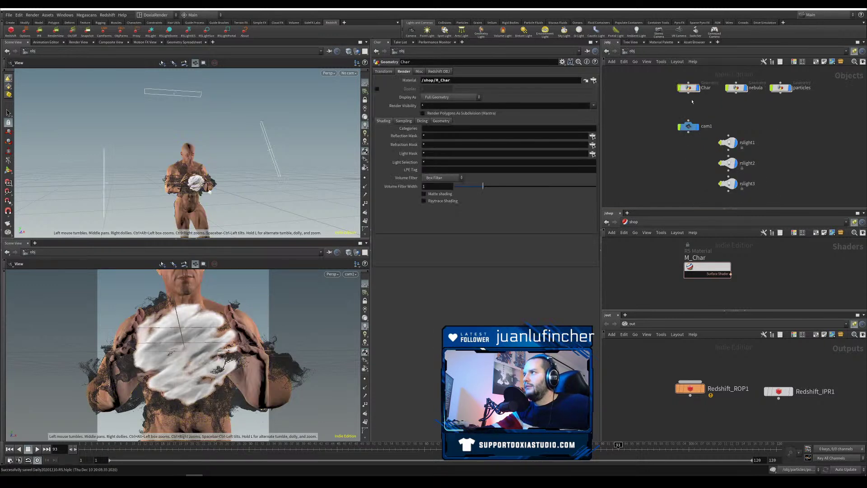
Step: Add material_override to the primitive attributes deleted by attribdelete1 inside Char and return to the object level
double_click(688, 88)
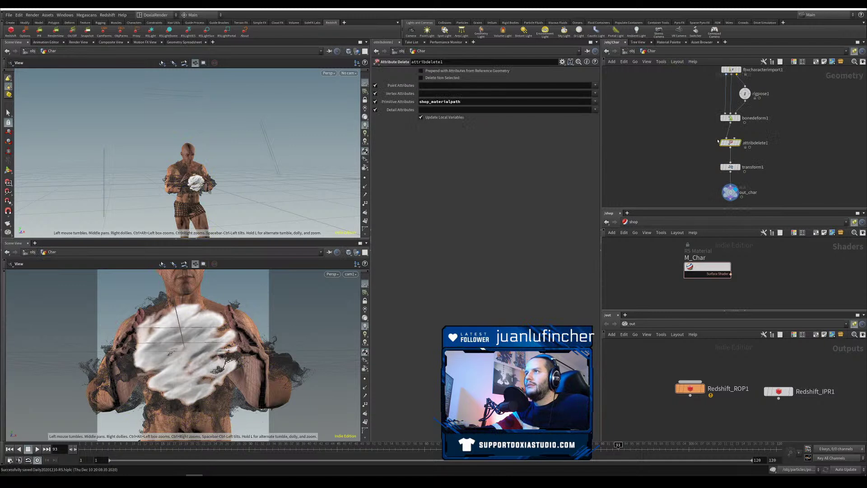
click(596, 102)
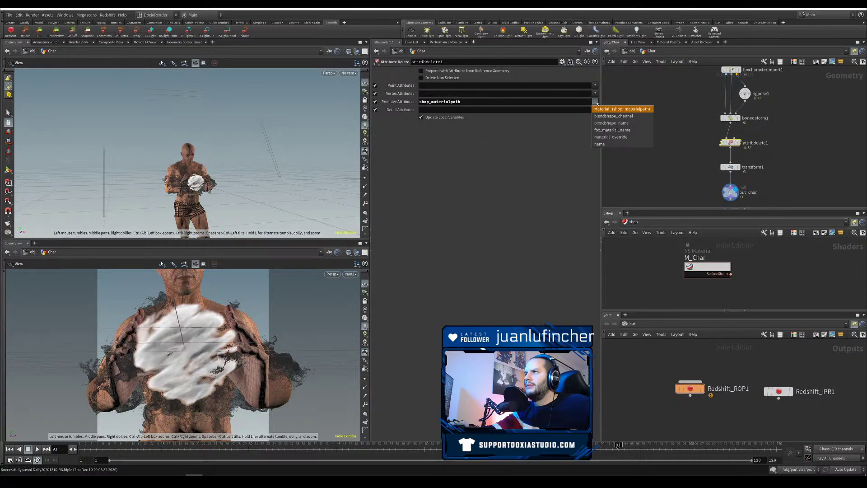
click(610, 136)
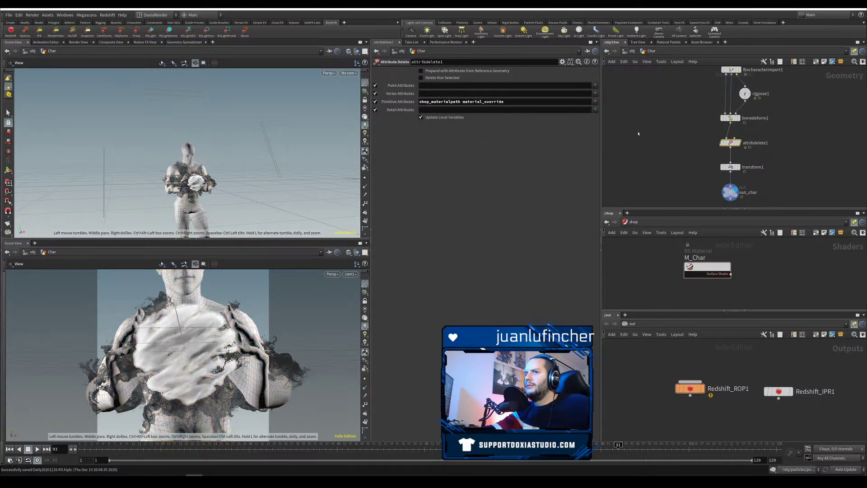
key(u)
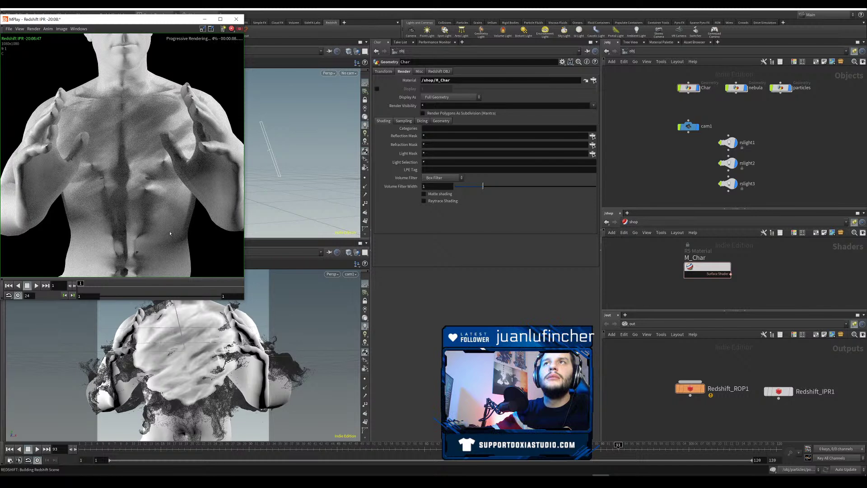
Step: Insert a Normal node between attribdelete1 and transform1 in the Char network
double_click(687, 88)
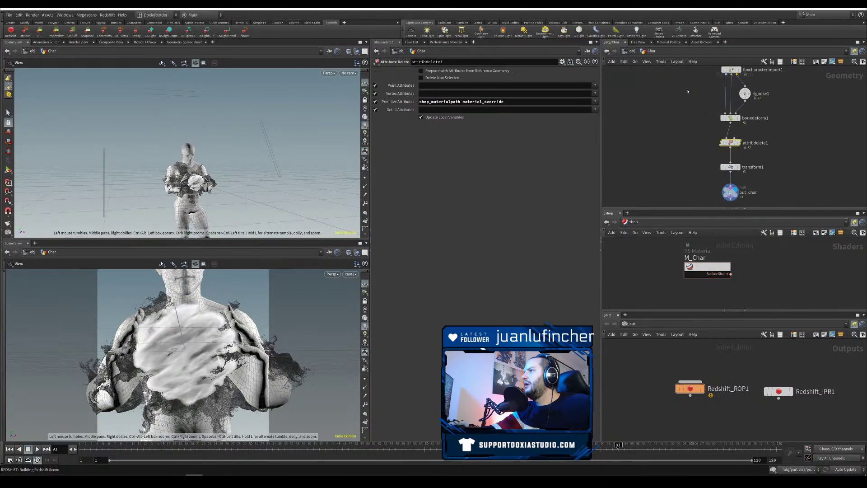
key(Tab)
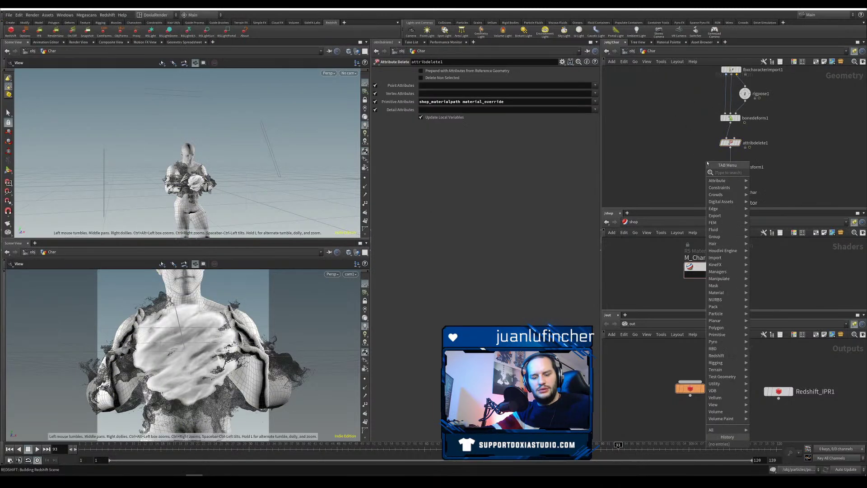
text(norm)
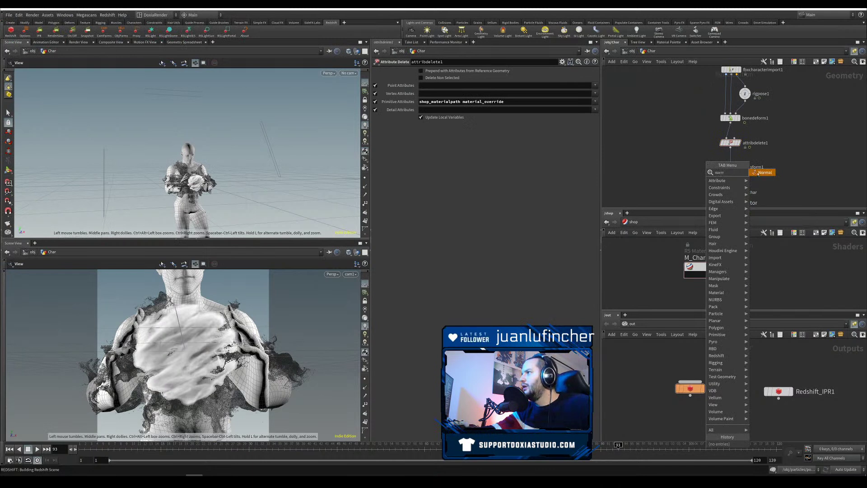
click(762, 172)
click(727, 162)
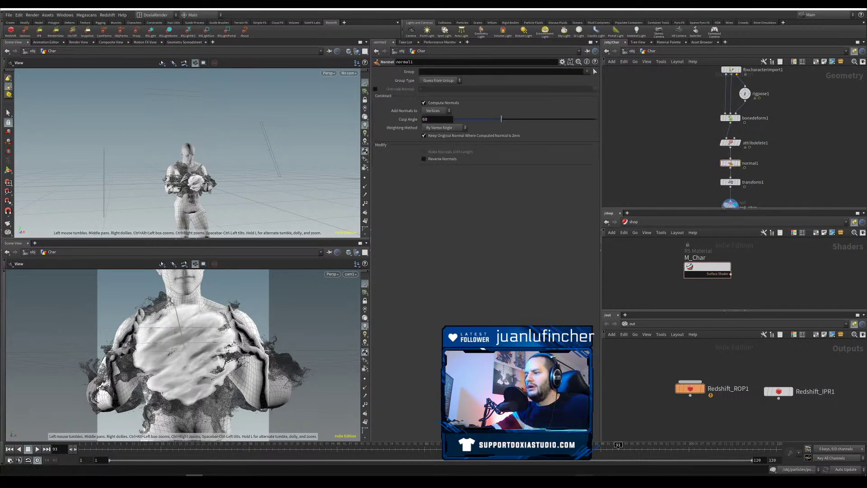
Step: Bring up the Redshift IPR render window and place it over the viewports to examine the character's shading
click(600, 480)
drag(160, 21, 254, 85)
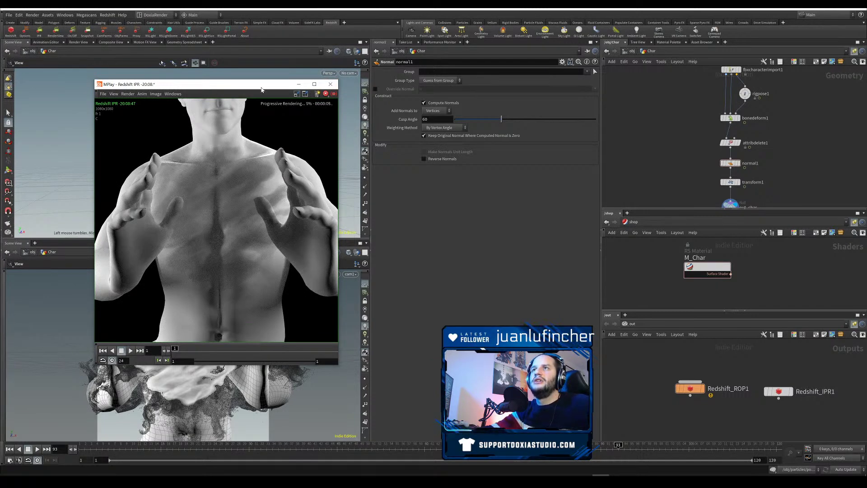
drag(261, 89, 232, 142)
right_click(510, 162)
key(Escape)
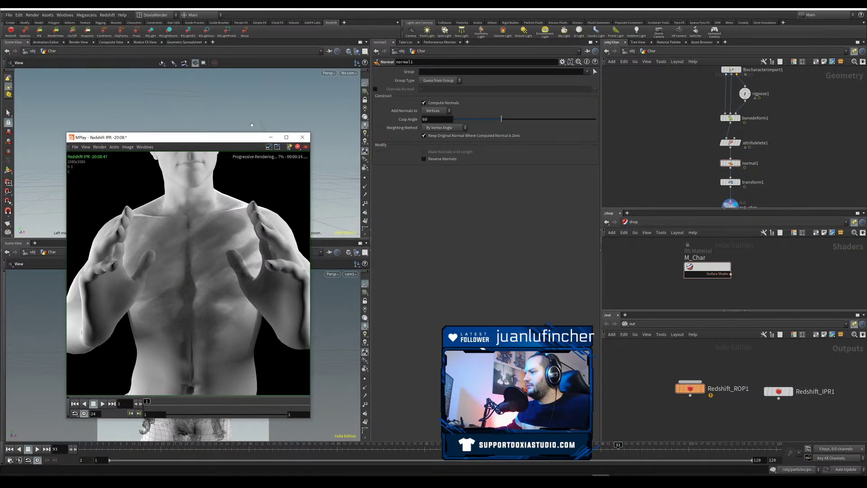
Step: Enable volumetric scattering on Redshift_ROP1 and set its attenuation to 1
click(690, 389)
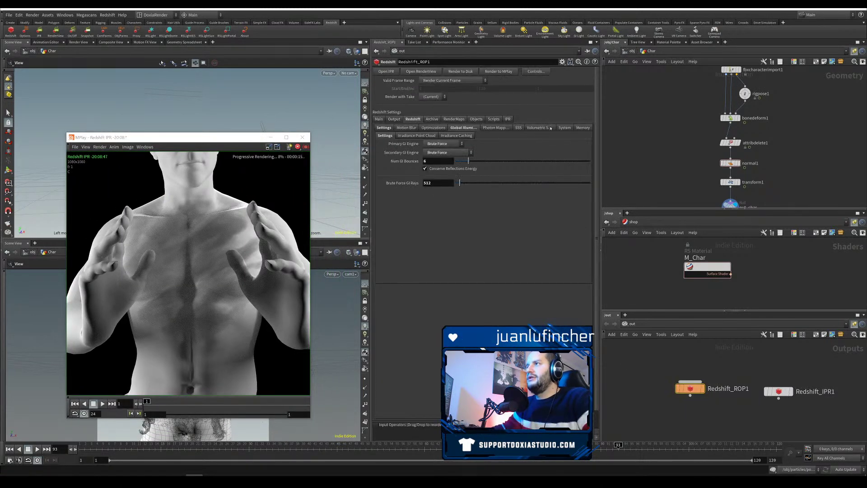
click(539, 128)
click(424, 134)
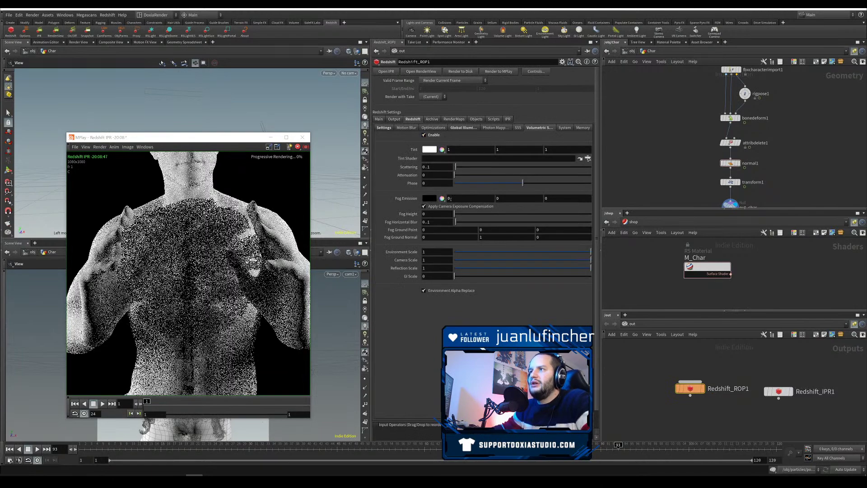
click(442, 174)
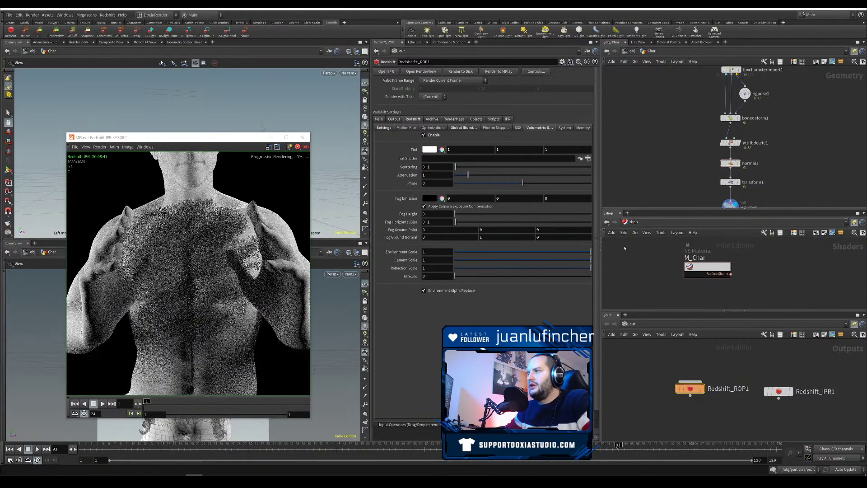
Step: Set rslight1's volume contribution scale to 1 and its volume samples to 512
key(u)
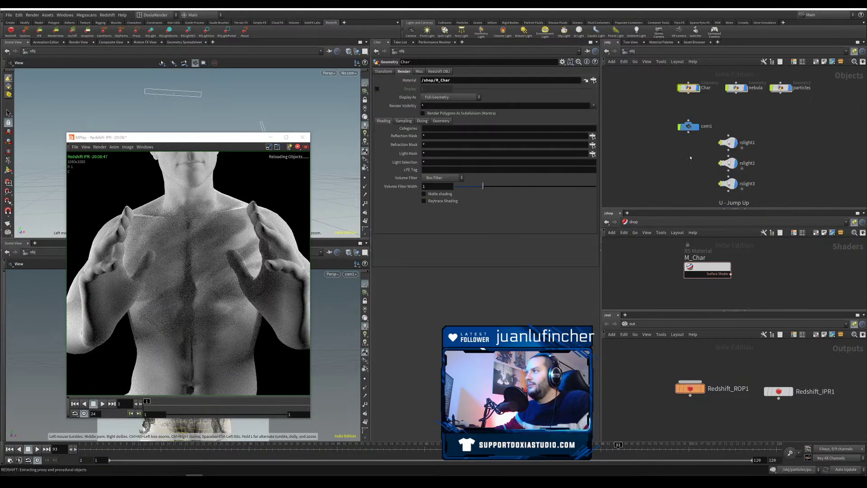
drag(773, 132, 719, 156)
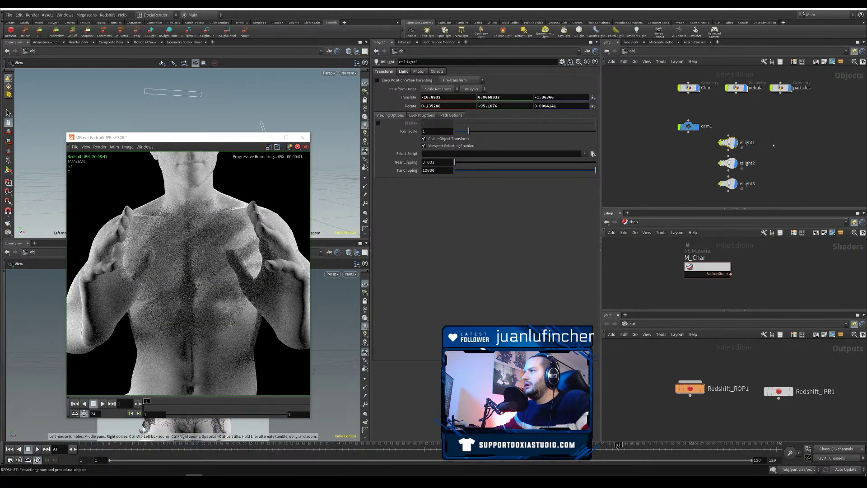
click(403, 71)
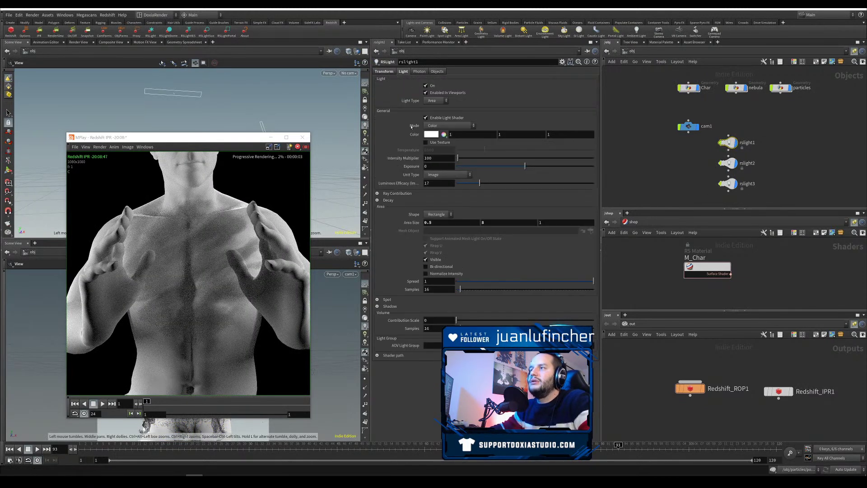
key(Tab)
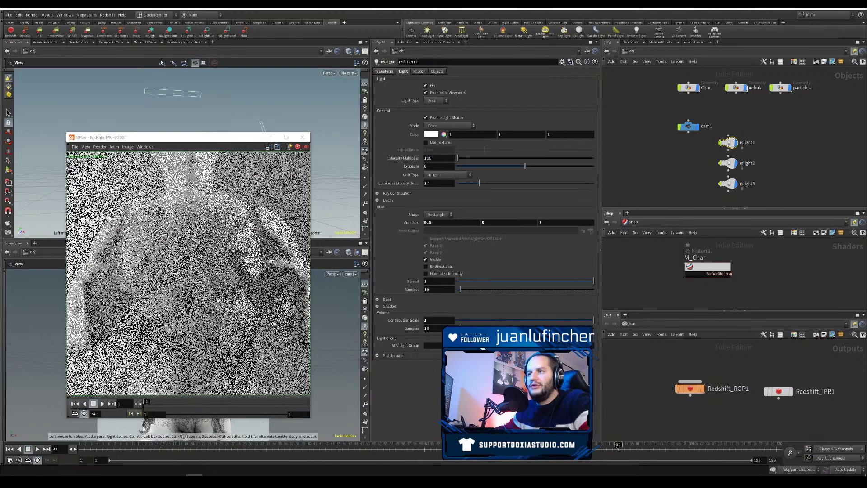
text(51)
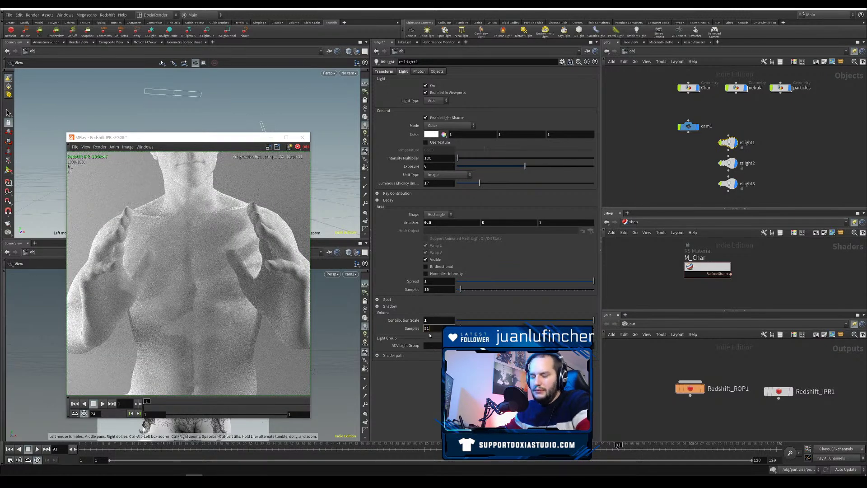
text(2)
key(Return)
Step: Apply a volume contribution scale of 1 and 512 volume samples to all three Redshift lights together
drag(773, 130, 725, 194)
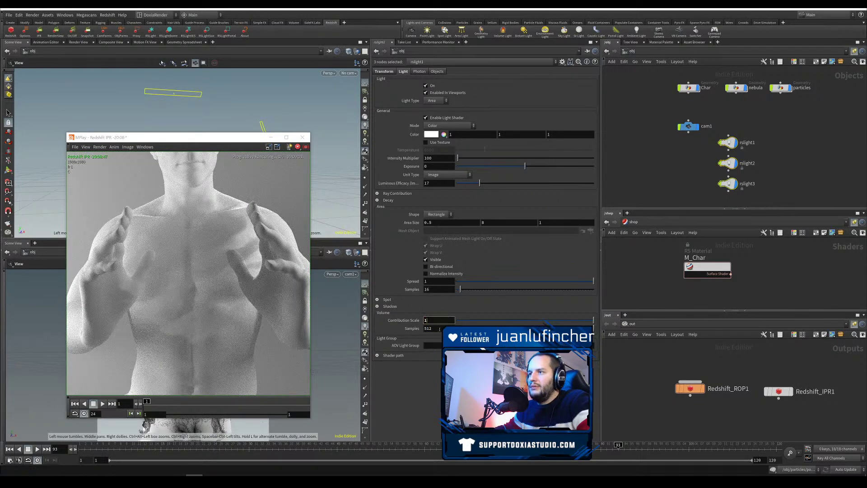
key(Return)
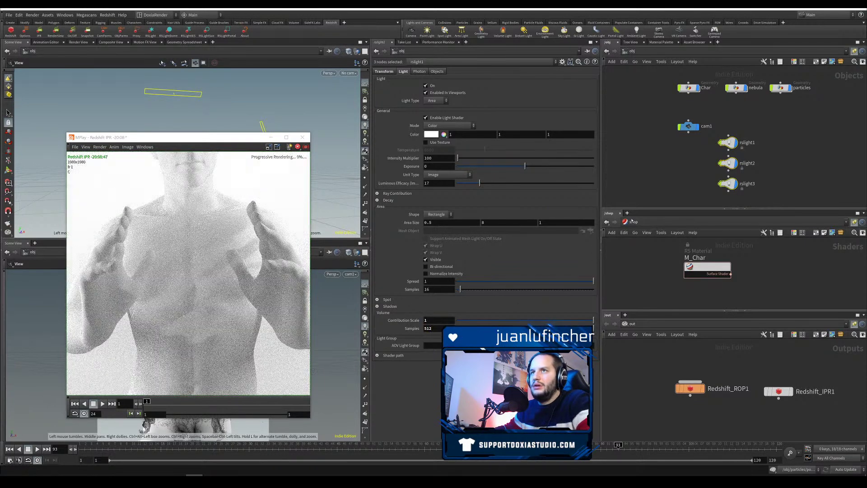
click(644, 200)
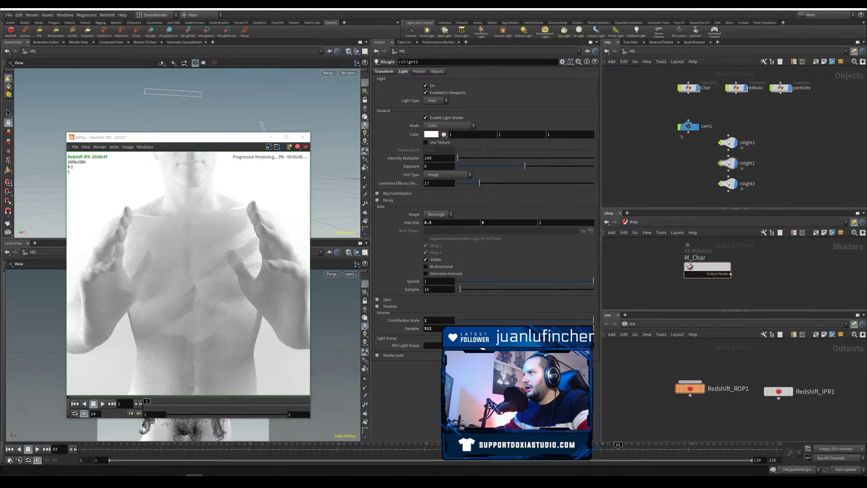
Step: Set rslight1's color to a warm pale yellow with RGB values 1, 0.8905, 0.562
drag(696, 156, 770, 135)
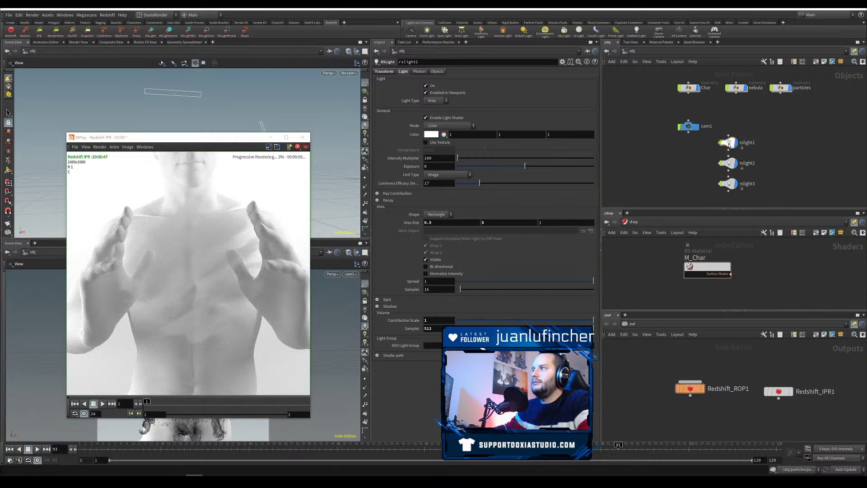
click(431, 134)
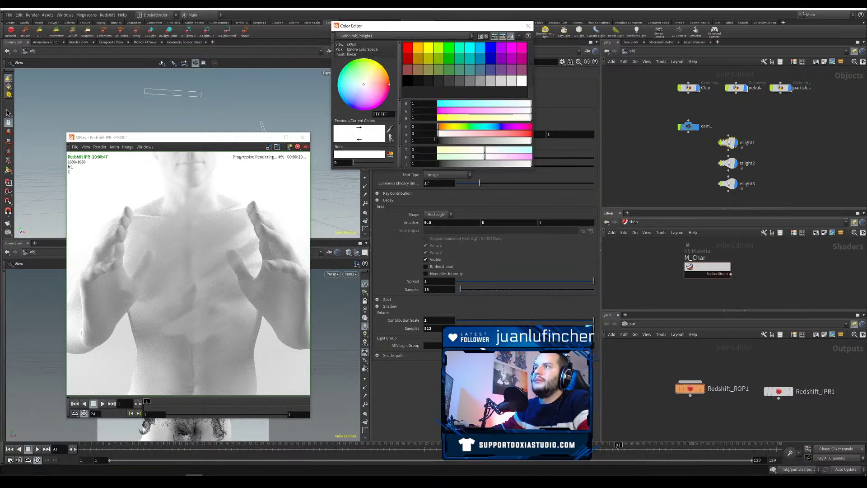
click(412, 51)
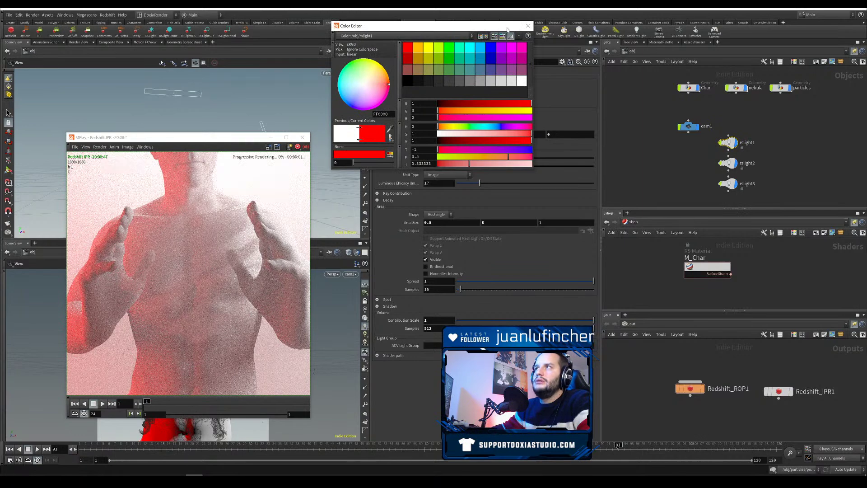
drag(507, 30, 532, 72)
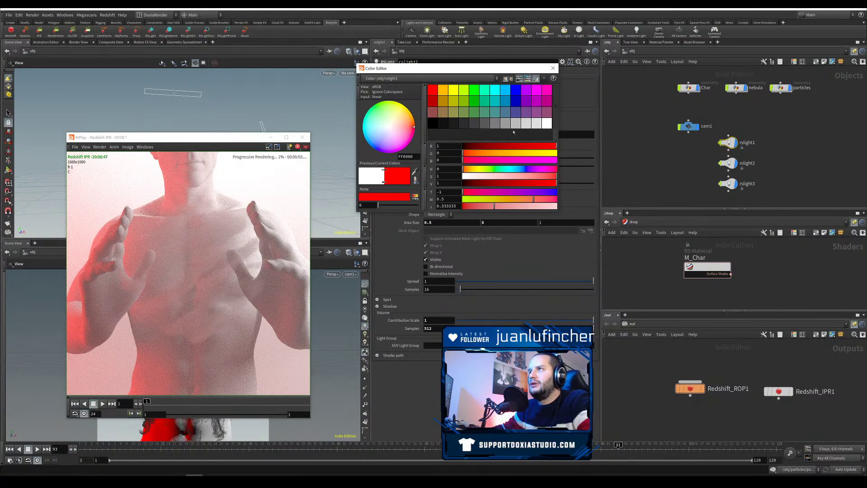
drag(525, 178, 476, 171)
click(553, 68)
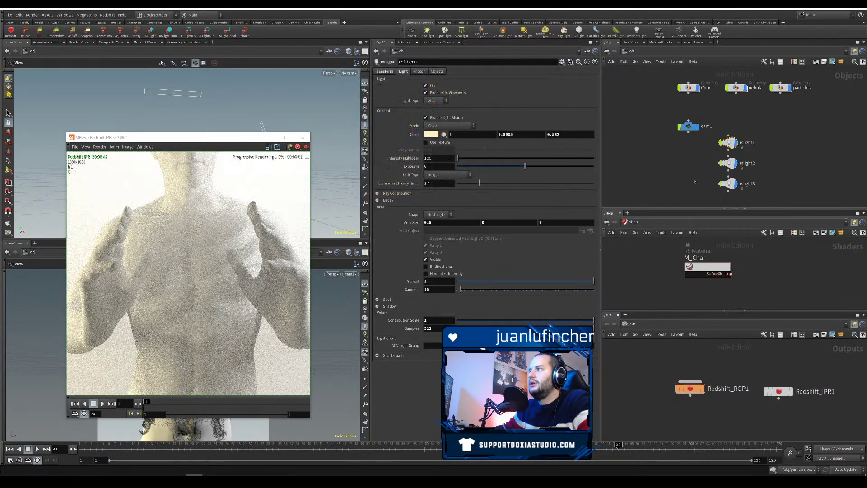
Step: Set rslight2's color to a dark blue with RGB values 0, 0.128607, 0.382
click(727, 163)
click(431, 134)
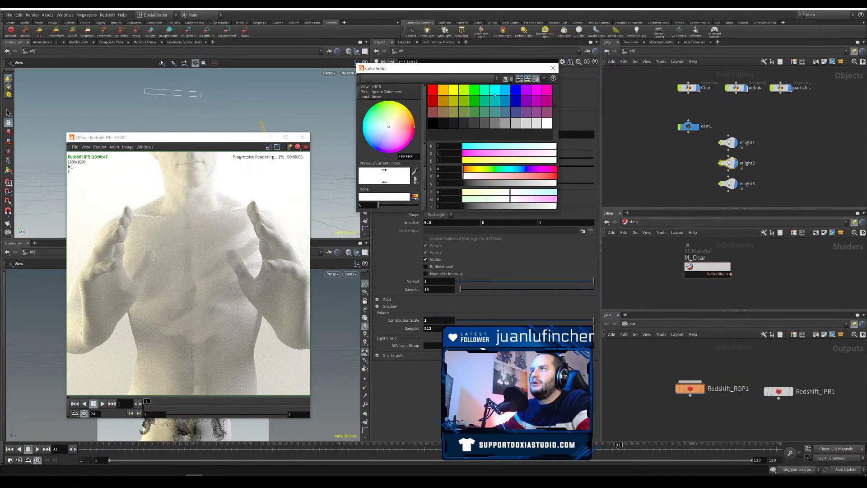
click(516, 92)
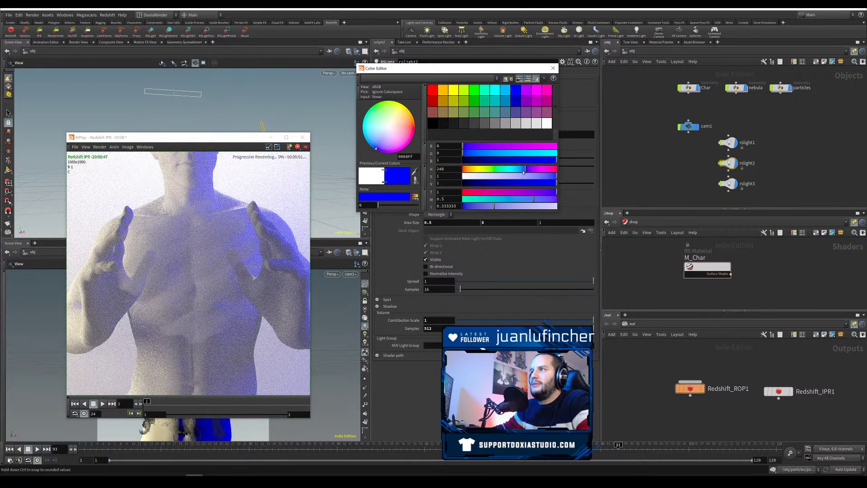
drag(525, 170, 498, 184)
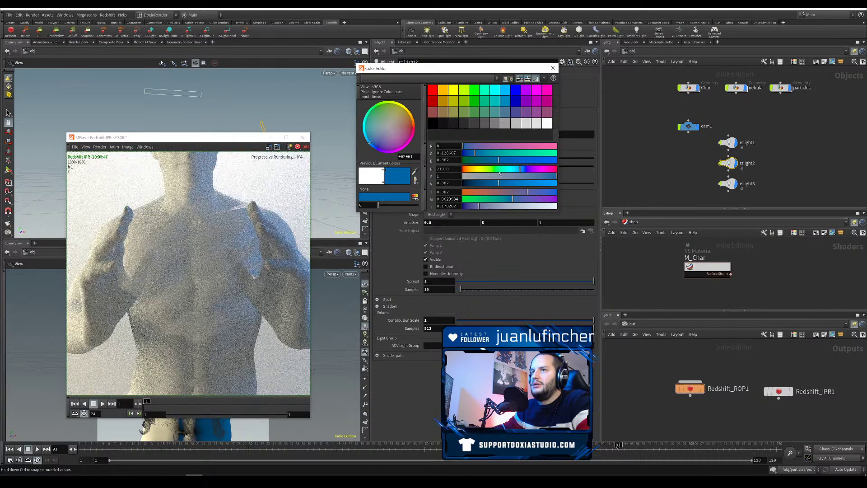
click(552, 69)
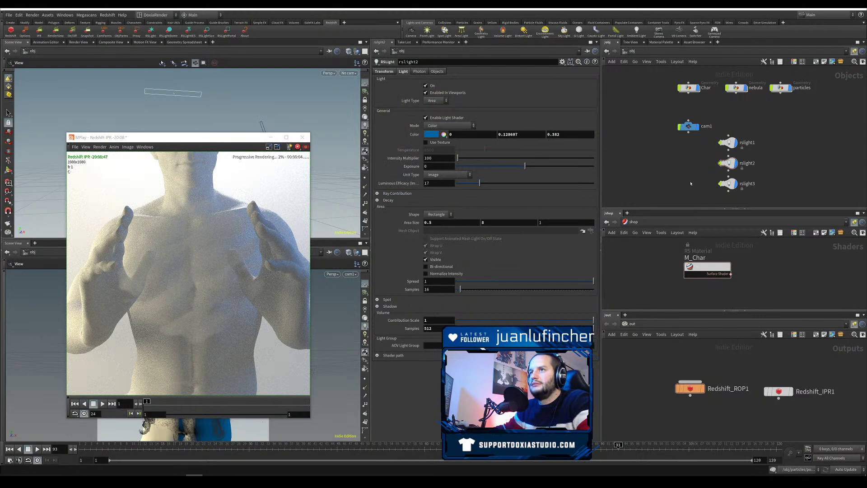
Step: Try a volumetric attenuation of 10 with a scattering of 0.01 on Redshift_ROP1
click(689, 388)
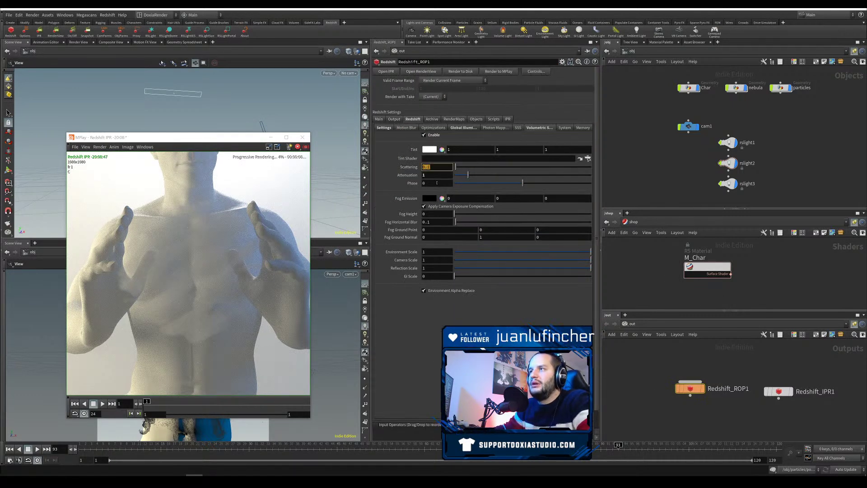
text(10)
key(Return)
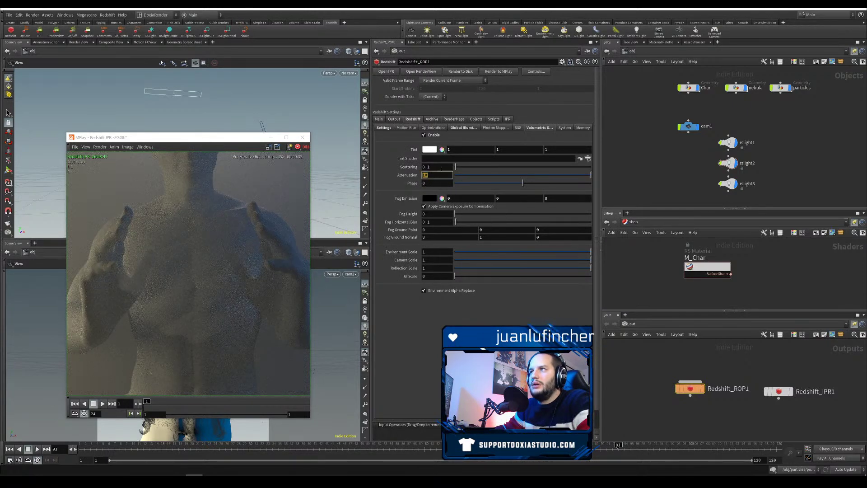
key(shift+Tab)
text(0.01)
key(Tab)
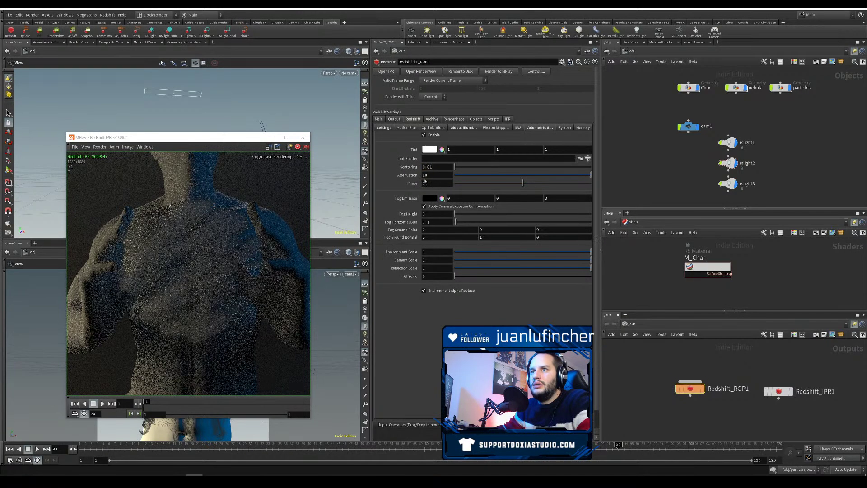
Step: Try an attenuation of 100 with a scattering of 0.16 in the volumetric settings
key(BackSpace)
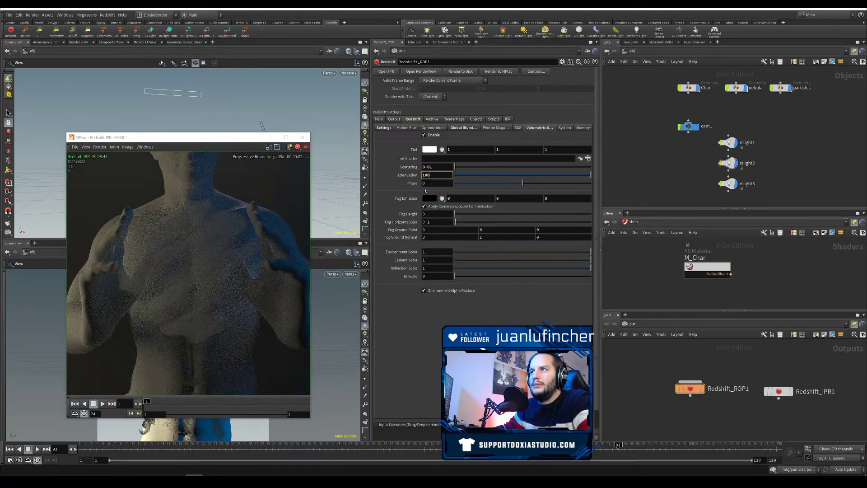
key(Return)
drag(434, 168, 459, 169)
text(1)
key(Return)
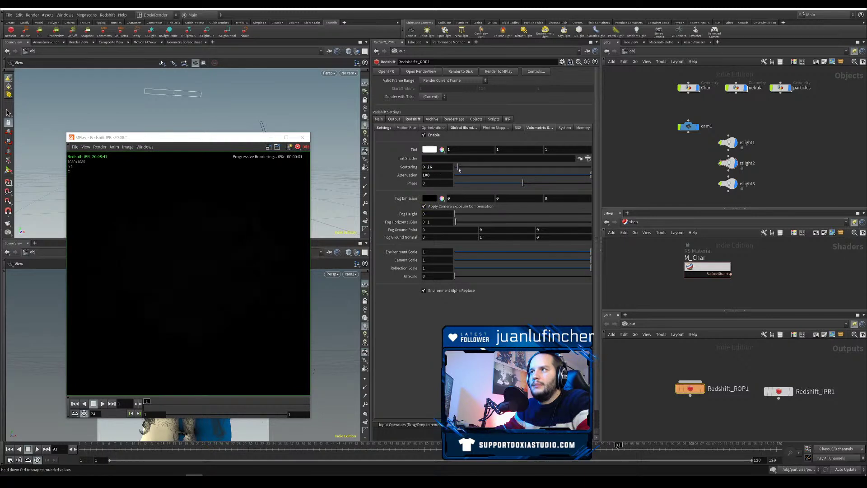
Step: Try an attenuation of 50 and raise the volumetric scattering to 10
double_click(435, 174)
text(50)
key(Return)
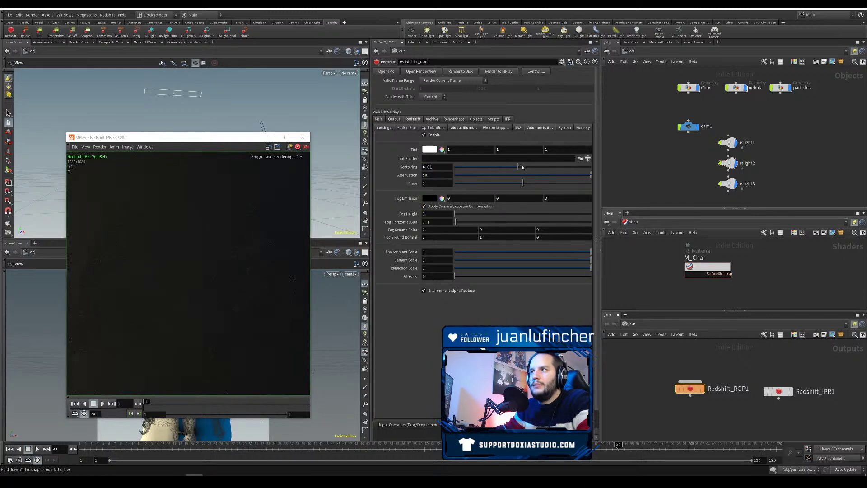
drag(522, 167, 570, 167)
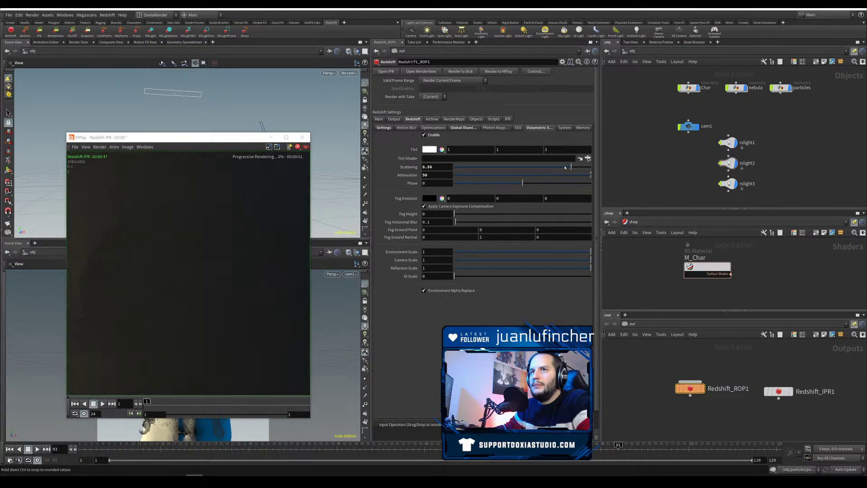
text(10)
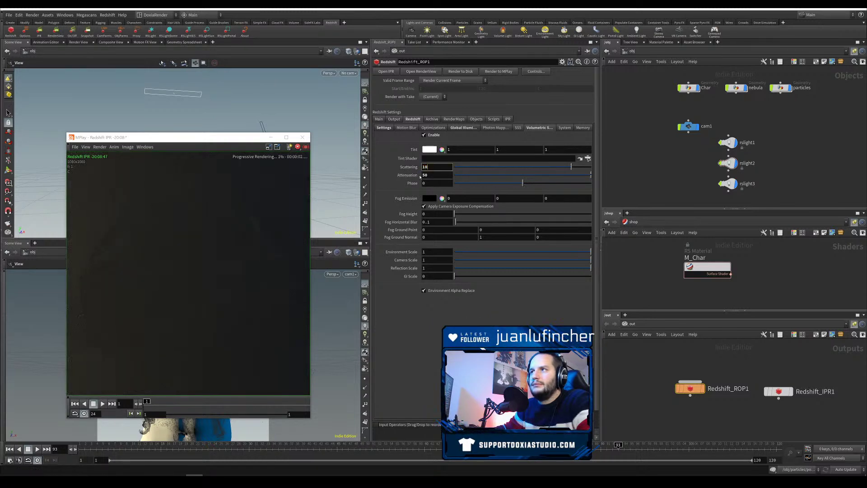
Step: Set Redshift_ROP1's volumetric scattering to 1 and attenuation to 20
double_click(428, 167)
text(1)
key(Tab)
text(5)
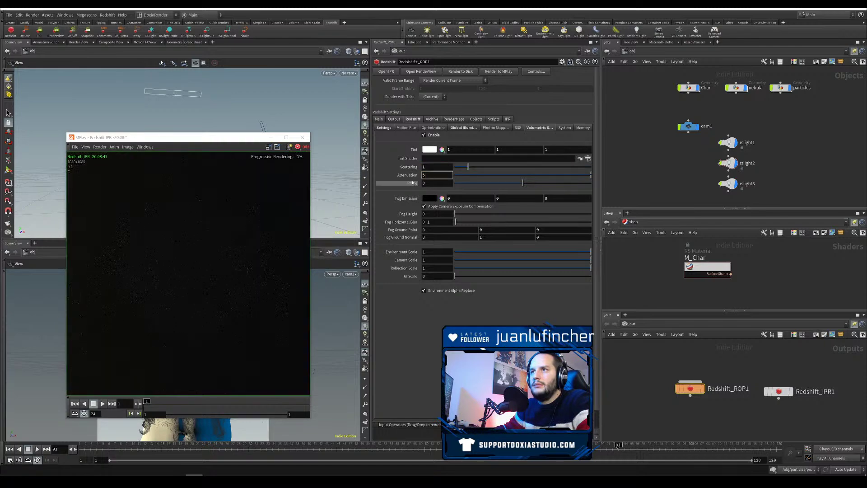
key(Return)
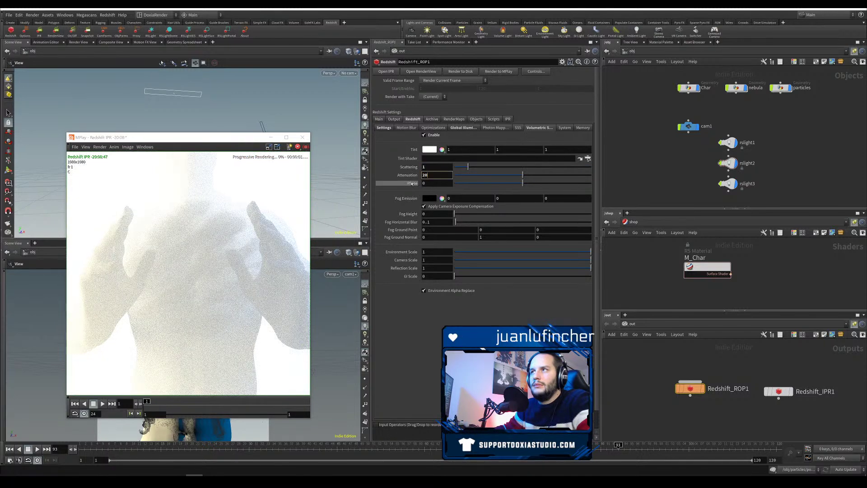
text(20)
key(Return)
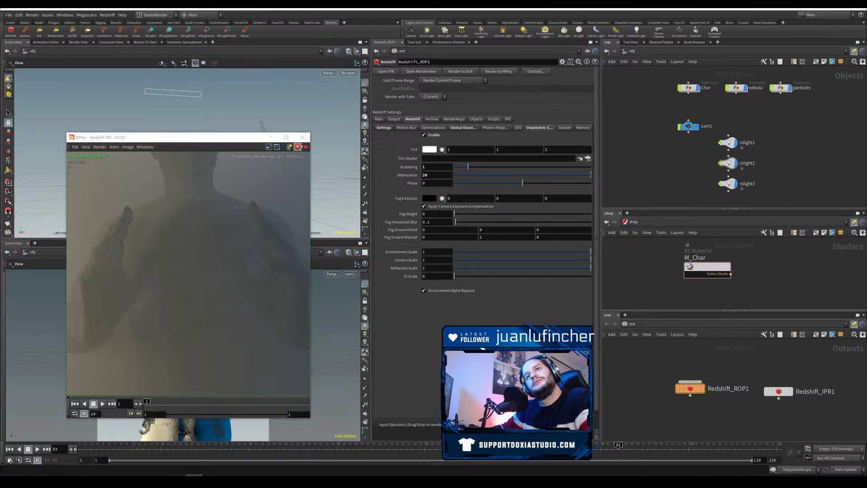
Step: Uncover the viewports, look through rslight1 in the free perspective view, and move the light closer to the character
drag(235, 139, 550, 166)
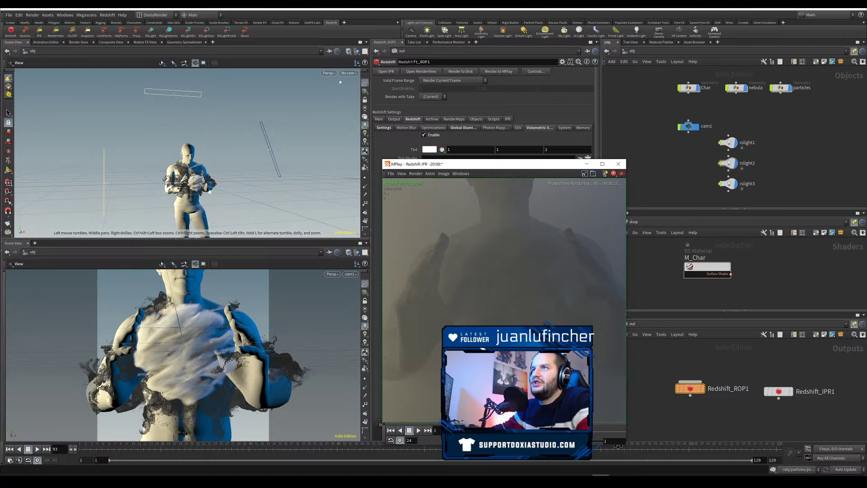
click(349, 72)
mouse_move(365, 117)
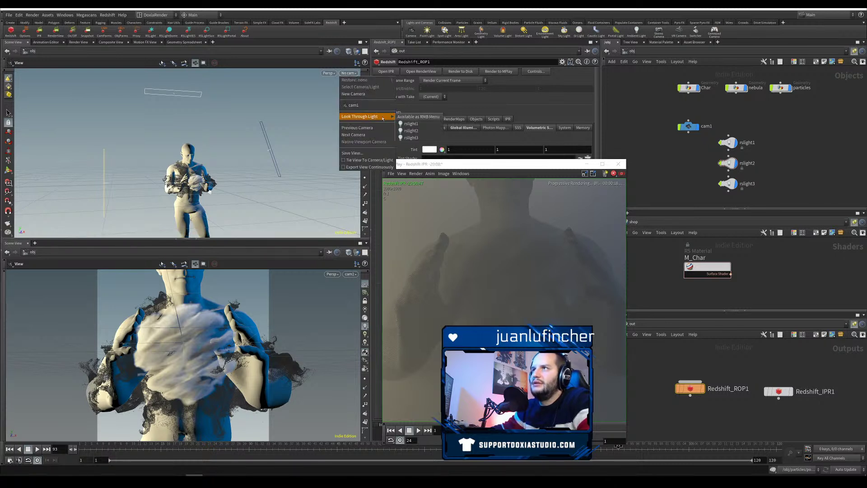
click(411, 124)
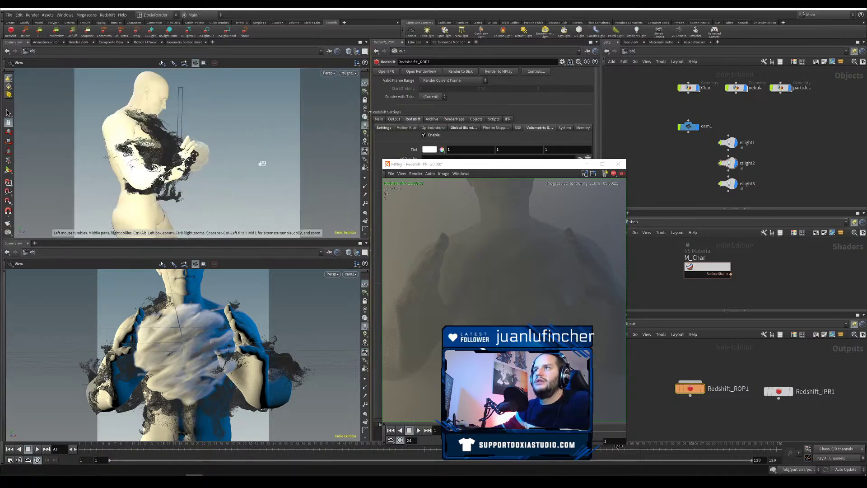
drag(262, 163, 294, 186)
click(518, 172)
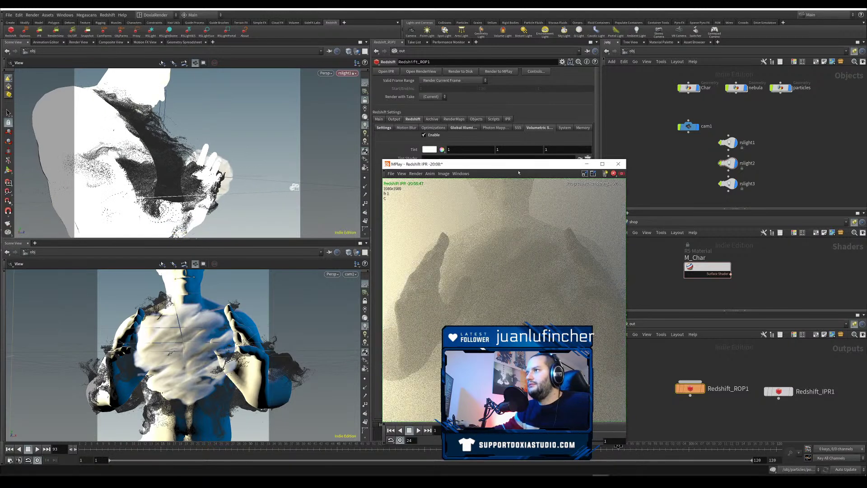
Step: Move the render window back over the viewports and set rslight1's intensity multiplier to 25
drag(490, 165, 244, 158)
click(724, 142)
drag(436, 158, 403, 165)
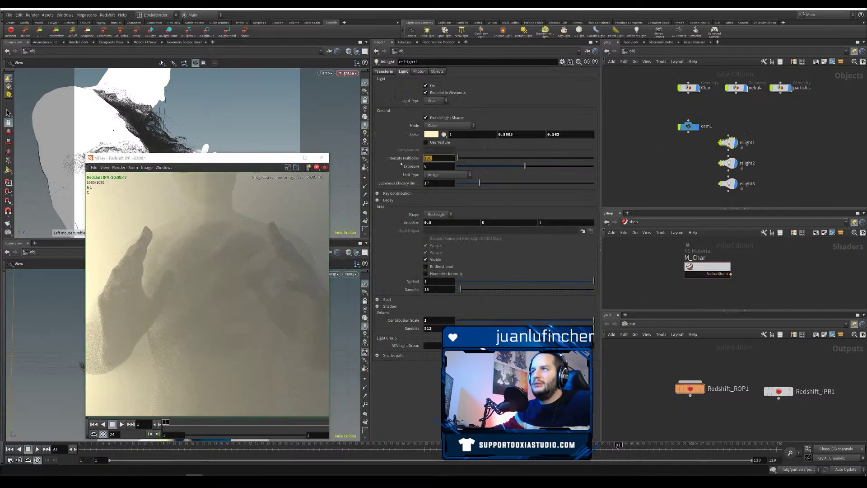
text(5)
key(Return)
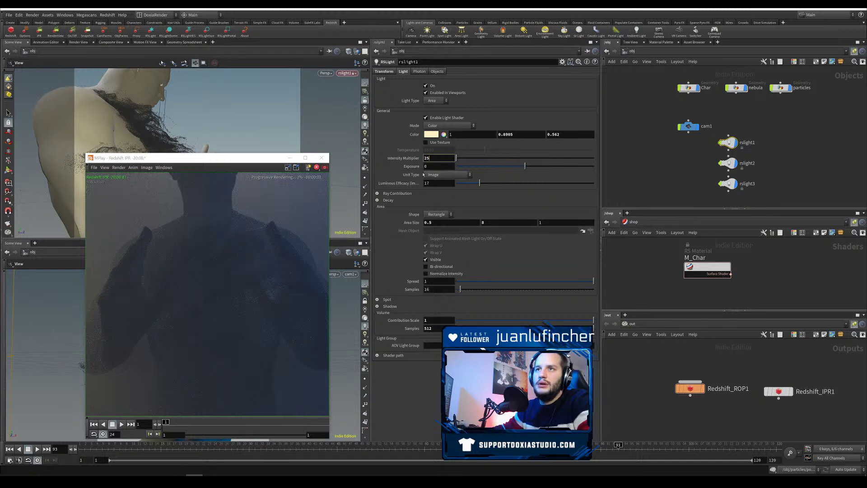
key(Return)
Step: Set the intensity multiplier to 25 on rslight2 and to 200 on rslight3
click(739, 165)
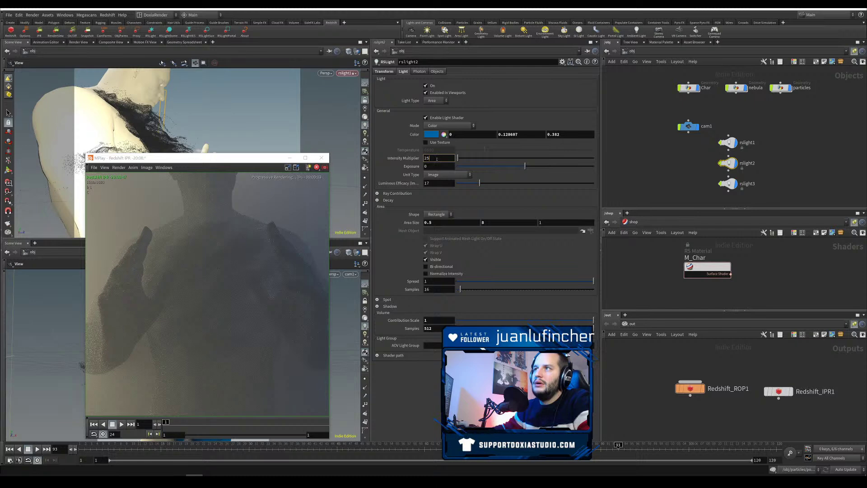
key(Return)
click(734, 184)
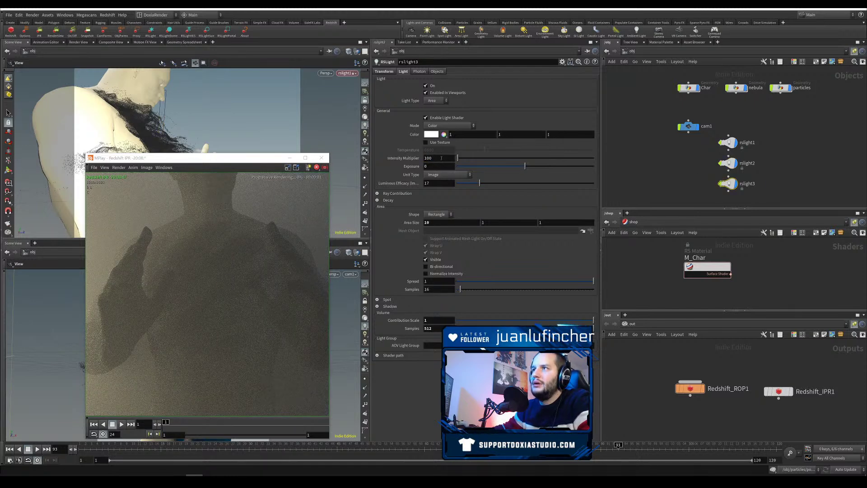
double_click(441, 157)
text(200)
key(Return)
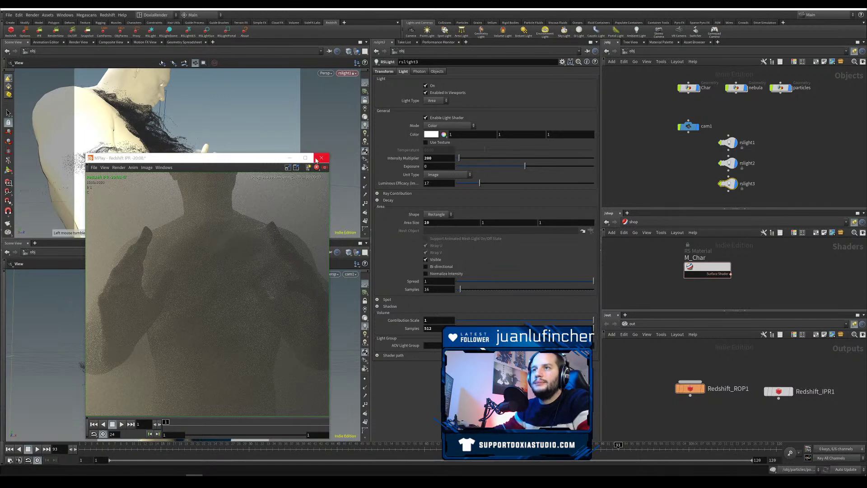
Step: Replace the render window with a fresh Redshift IPR window kept always on top and placed clear of the character views
click(322, 158)
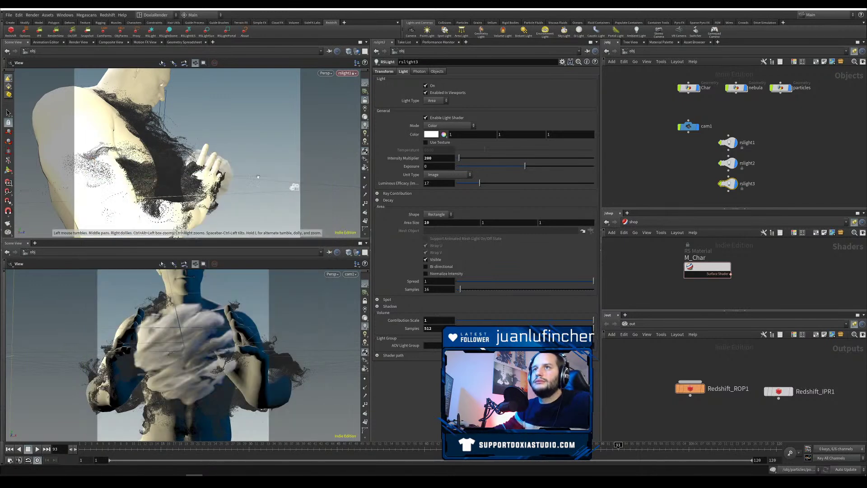
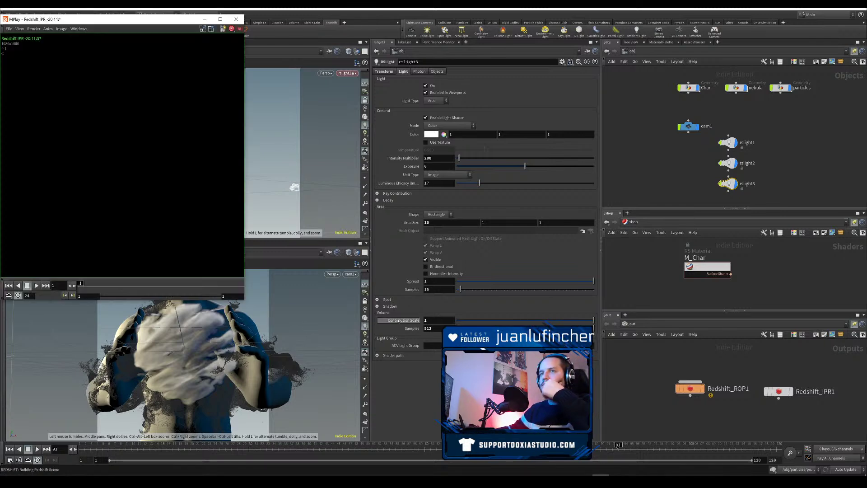
right_click(109, 20)
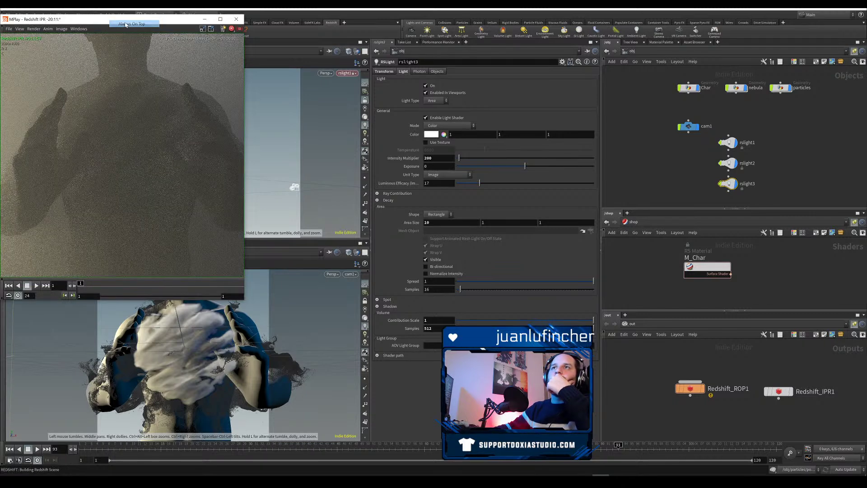
drag(127, 21, 438, 160)
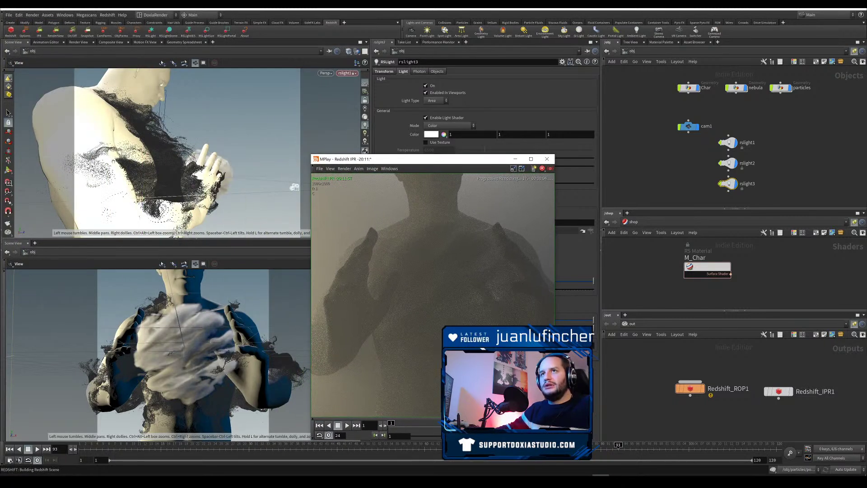
Step: Reposition rslight1 around the character's arm and hands while looking through the light
drag(359, 94, 347, 81)
drag(278, 195, 269, 189)
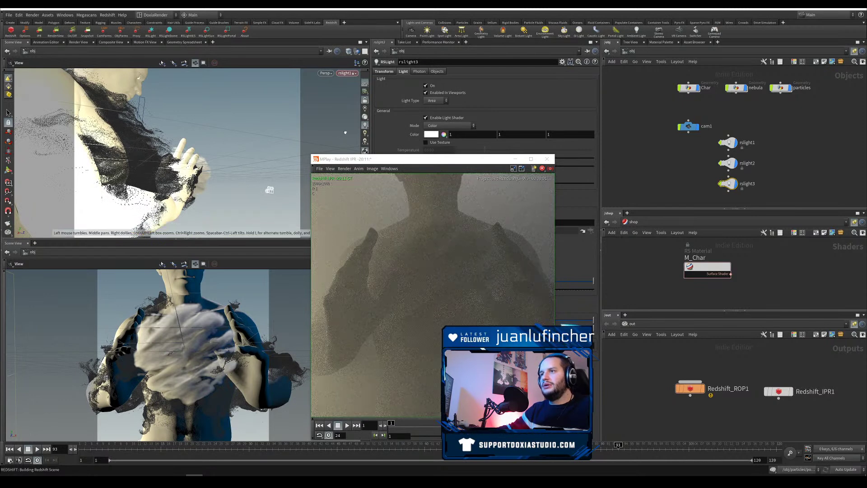
drag(333, 119, 293, 168)
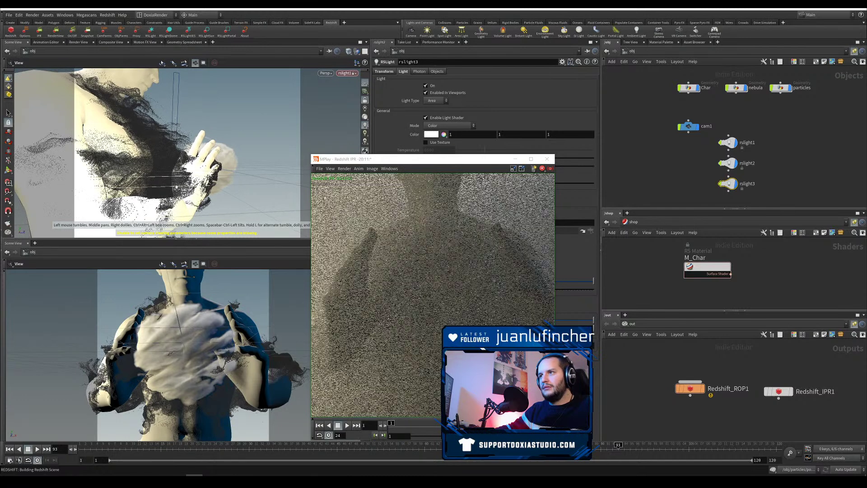
Step: Move the render window over the viewports and set rslight1's area size to 0.2 by 1 and intensity multiplier to 500
drag(349, 159, 148, 156)
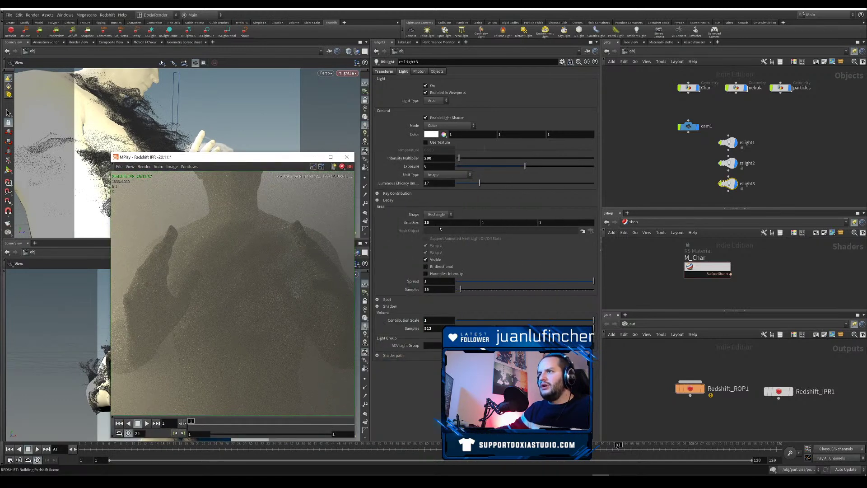
click(708, 175)
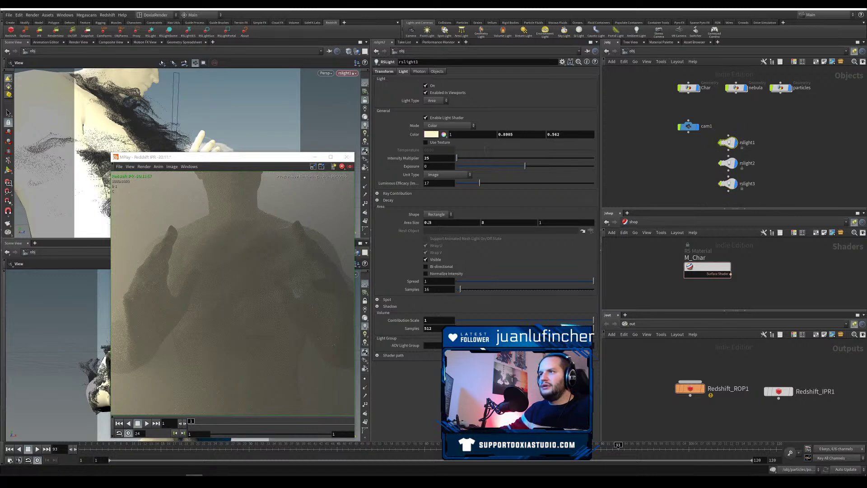
click(449, 222)
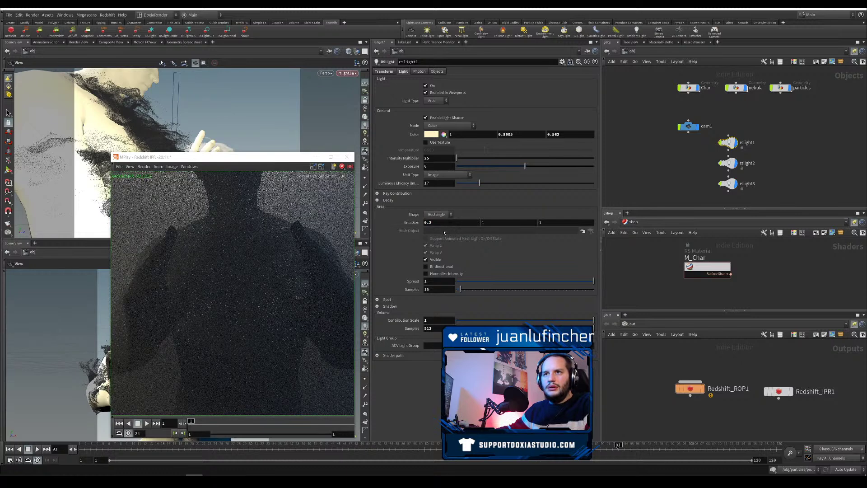
click(443, 158)
text(5)
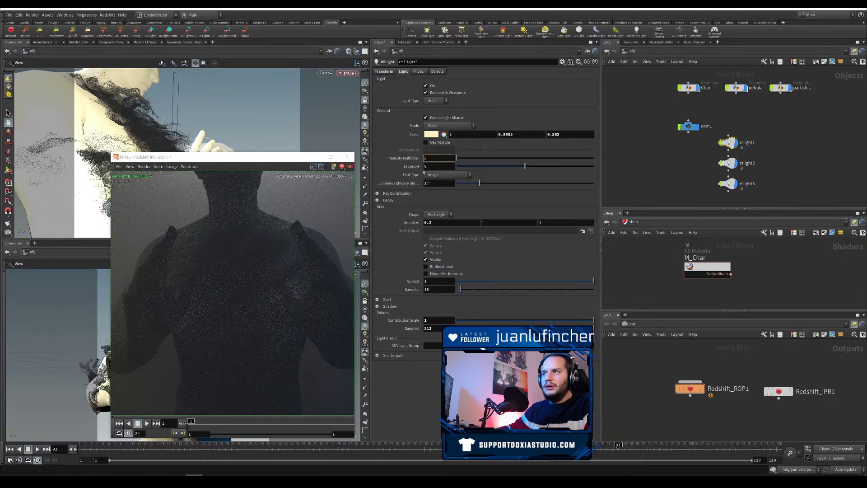
key(Return)
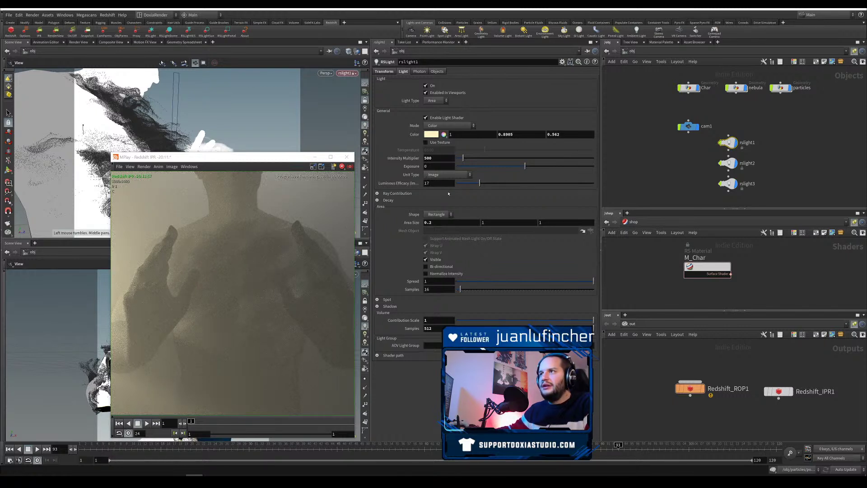
Step: Set rslight2's area size to 0.2 by 1 and match its intensity multiplier to rslight1 at 500
click(741, 162)
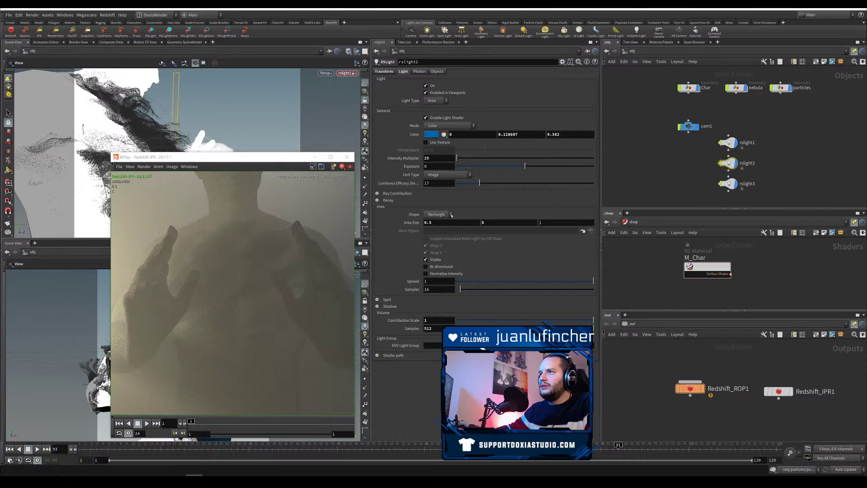
key(Tab)
text(1)
key(Return)
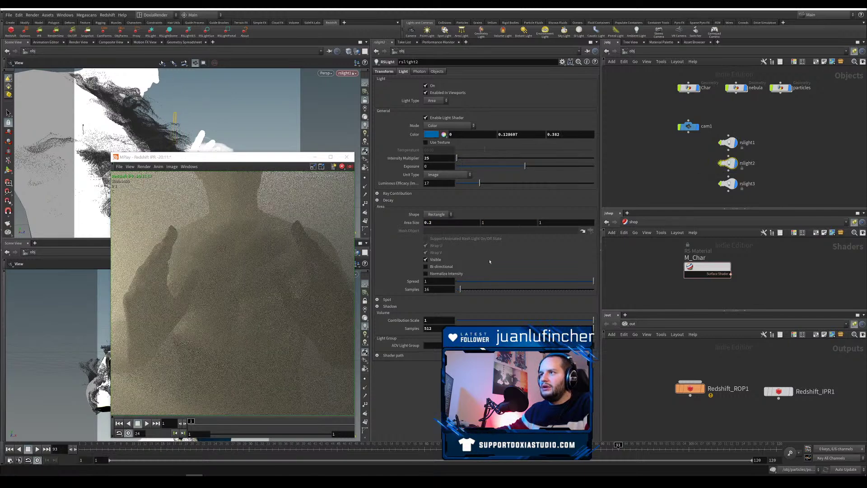
key(Return)
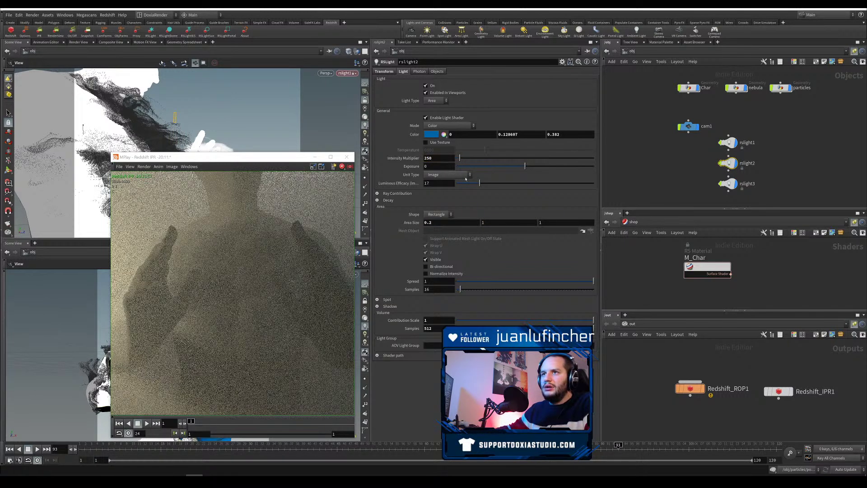
drag(751, 140, 752, 141)
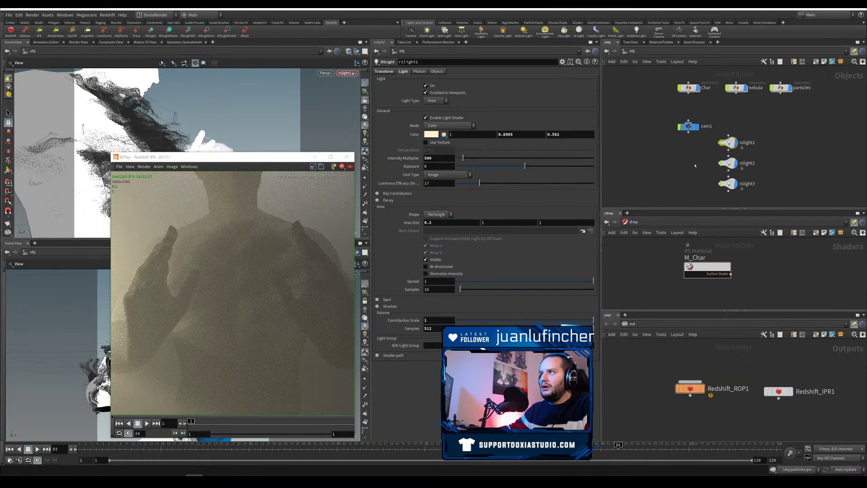
drag(702, 153, 738, 170)
text(500)
key(Return)
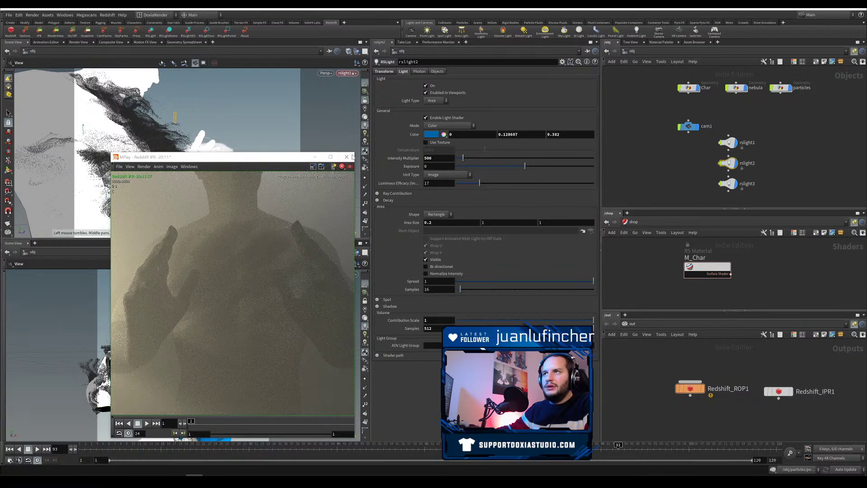
Step: Close the render window and reposition rslight2 closer to the character's hands while looking through the light
click(347, 157)
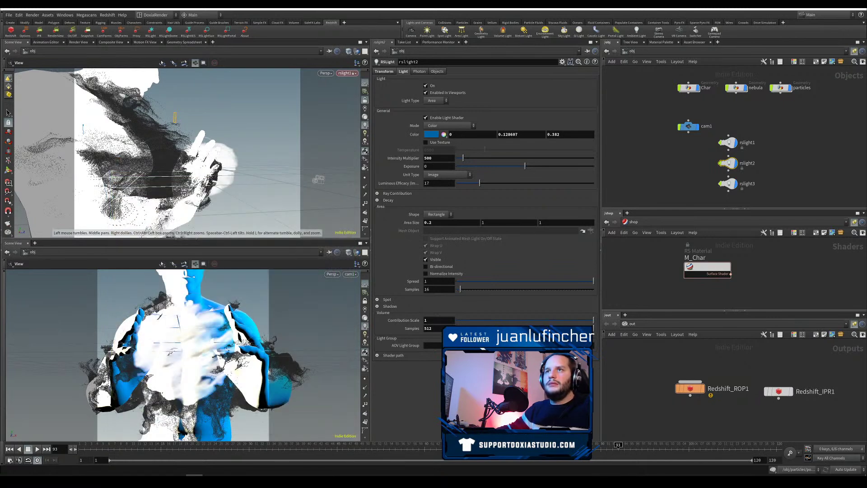
click(346, 73)
mouse_move(364, 117)
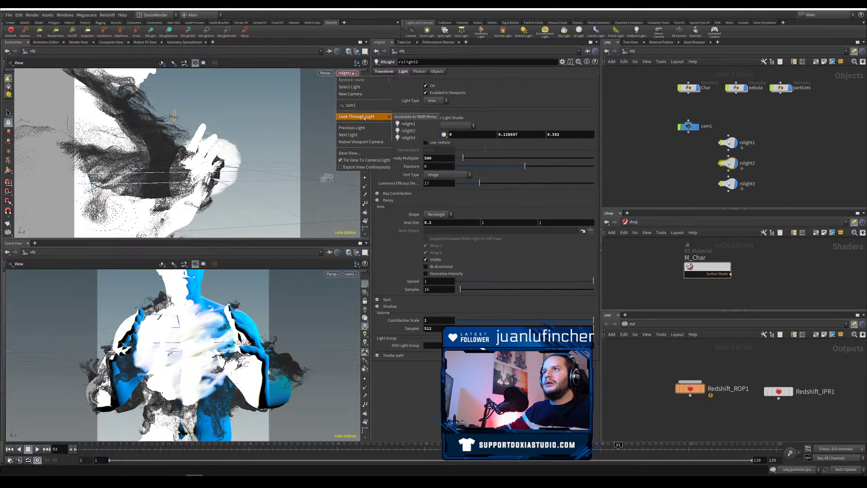
click(408, 130)
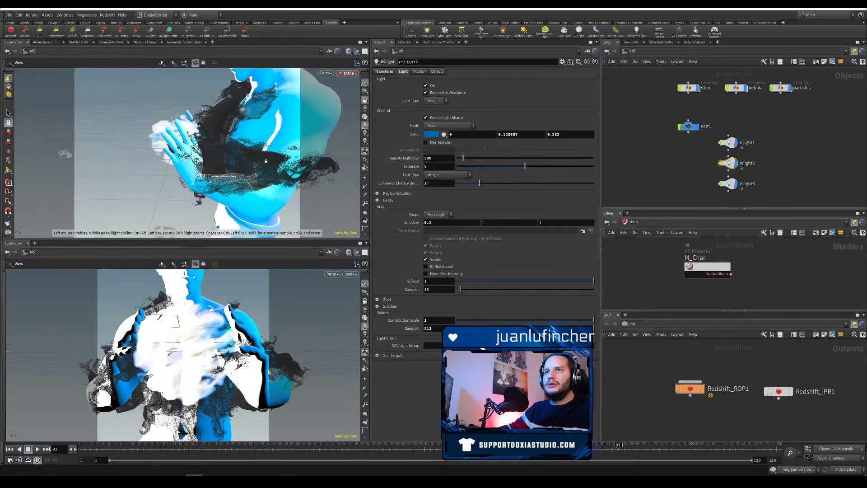
drag(266, 161, 204, 194)
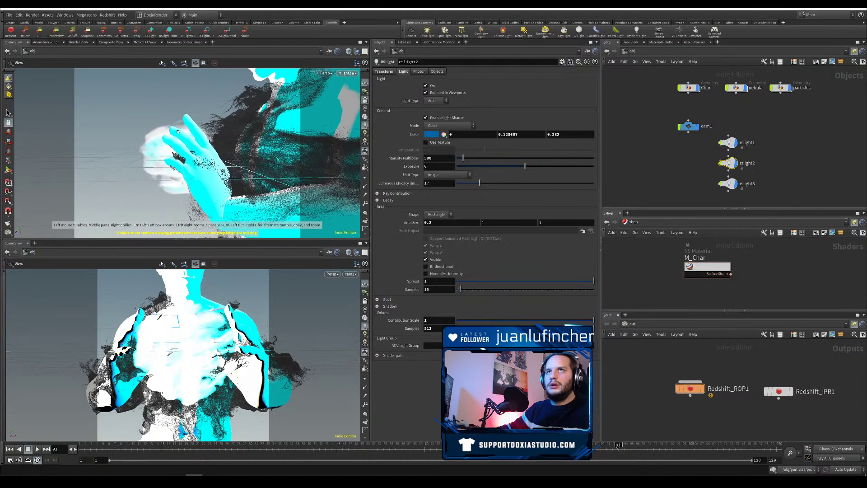
Step: Save the scene and place a fresh Redshift IPR window over the viewports, kept always on top
key(ctrl+s)
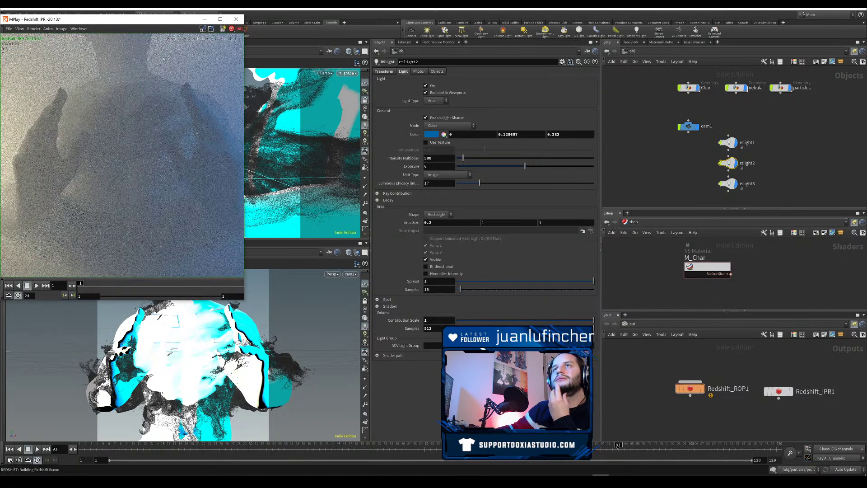
drag(143, 23, 199, 127)
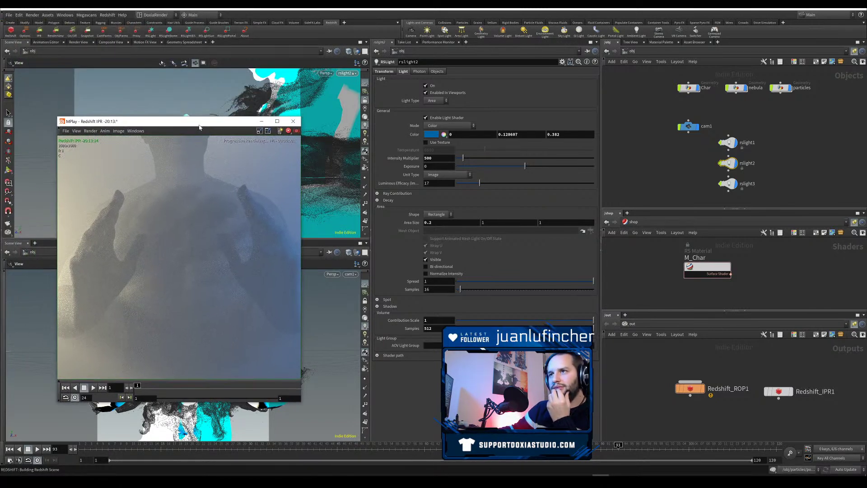
right_click(236, 121)
click(249, 125)
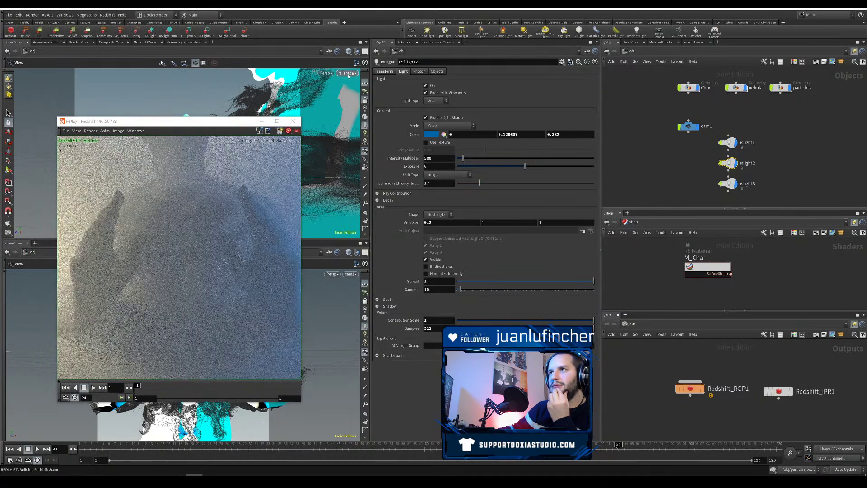
Step: Look through rslight3 and reposition it with the render window moved aside, returning the window over the viewports
click(347, 73)
mouse_move(354, 116)
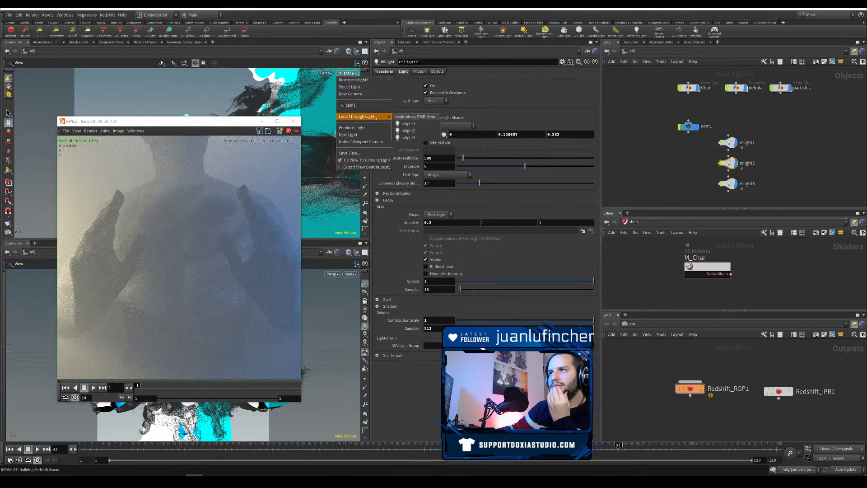
click(408, 136)
drag(211, 126, 627, 147)
mouse_move(228, 167)
mouse_down()
mouse_move(147, 192)
mouse_move(152, 183)
mouse_move(187, 206)
mouse_move(174, 214)
mouse_move(176, 196)
mouse_move(224, 190)
mouse_move(216, 179)
mouse_up()
drag(621, 145, 215, 166)
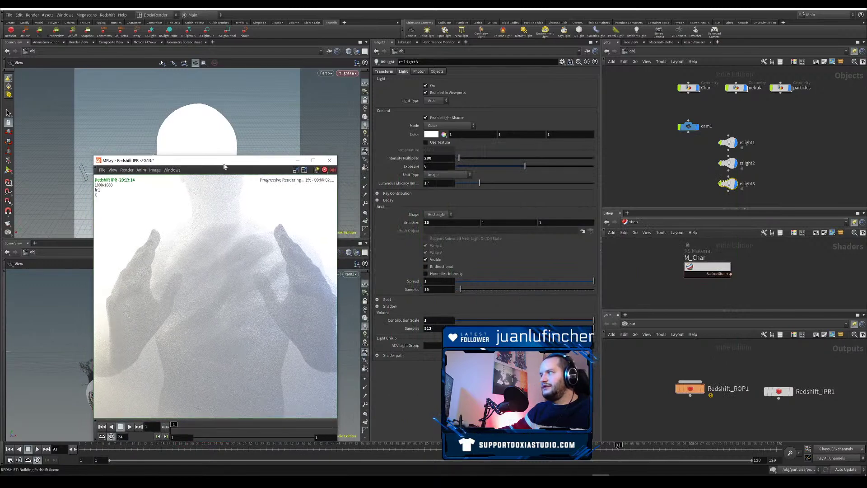
Step: Set rslight3's area size to 0.2 by 0.2 and raise its intensity multiplier to 7352
click(436, 222)
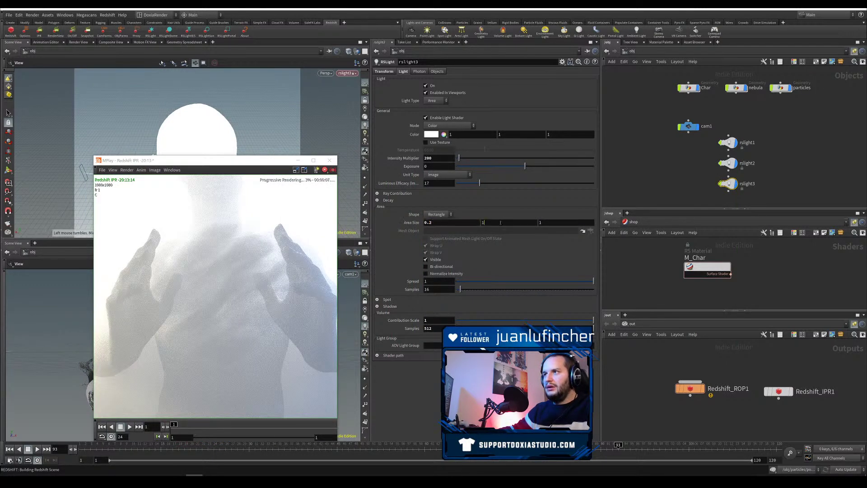
double_click(501, 223)
text(0.2)
key(Return)
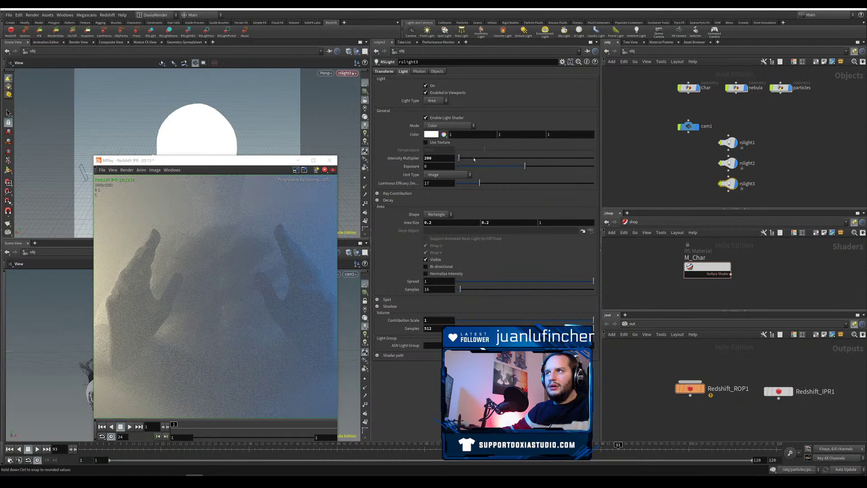
drag(474, 159, 557, 158)
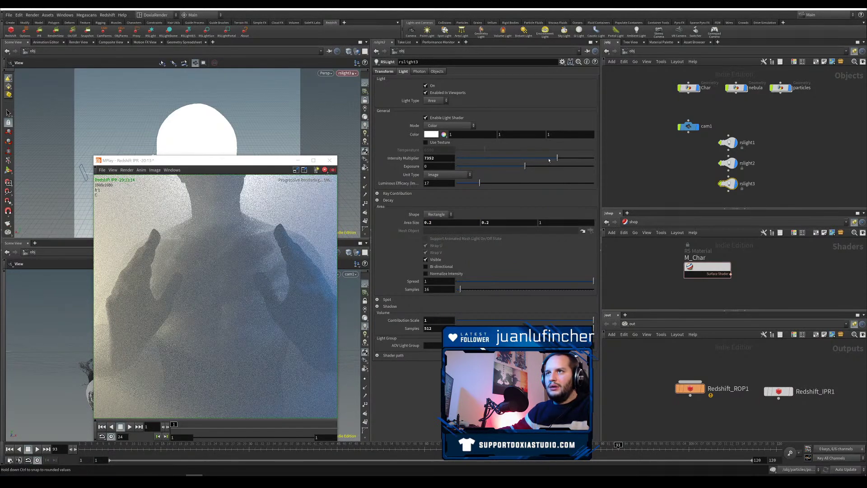
Step: Try several colors for rslight3 and settle on a pale desaturated green of 0.540316, 0.644, 0.540316
click(428, 135)
click(445, 93)
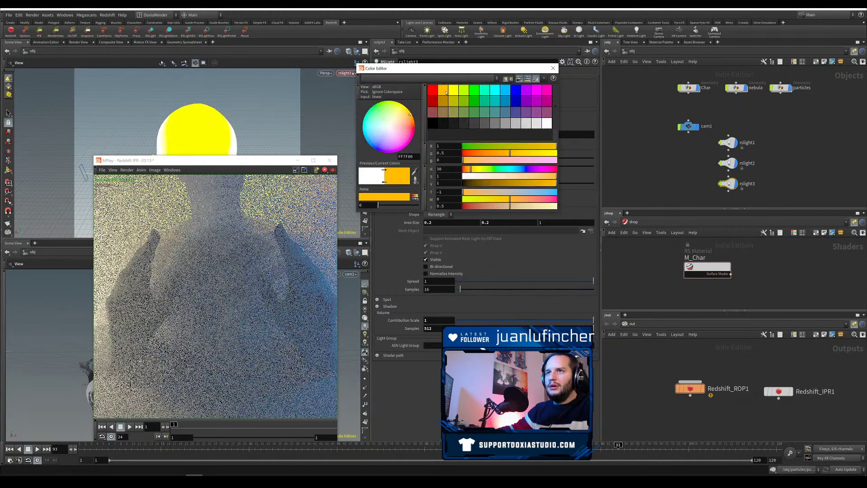
click(505, 107)
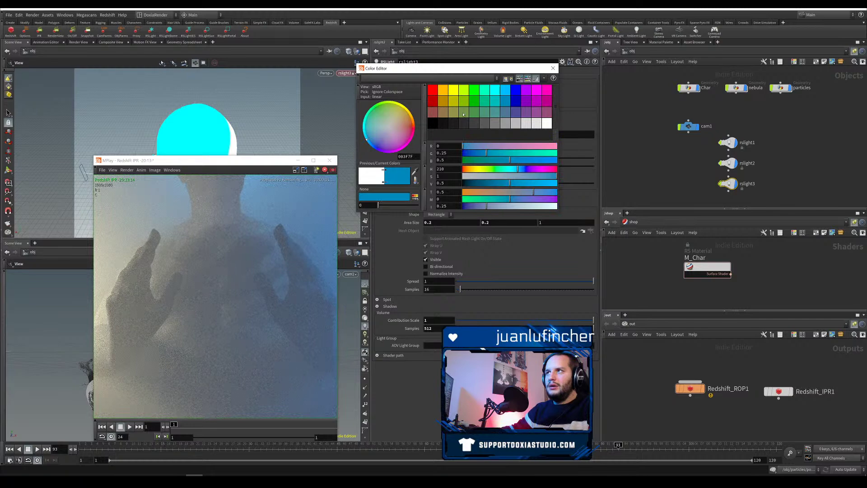
click(476, 105)
click(474, 113)
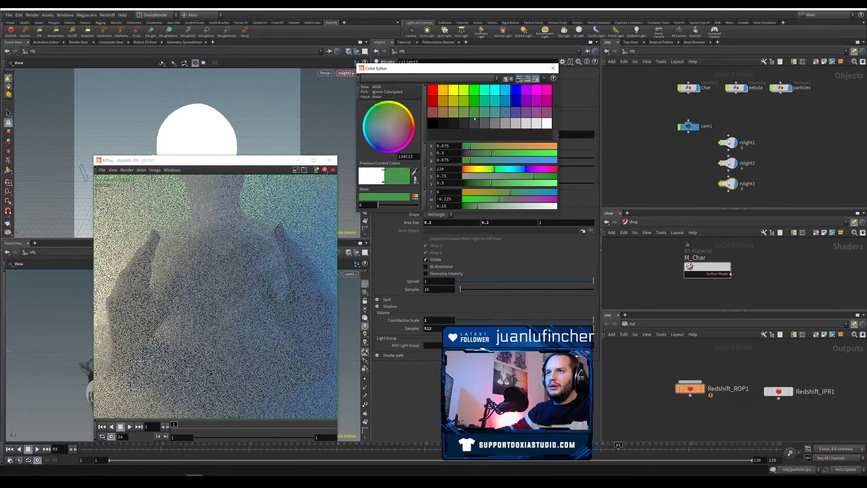
drag(484, 176, 522, 183)
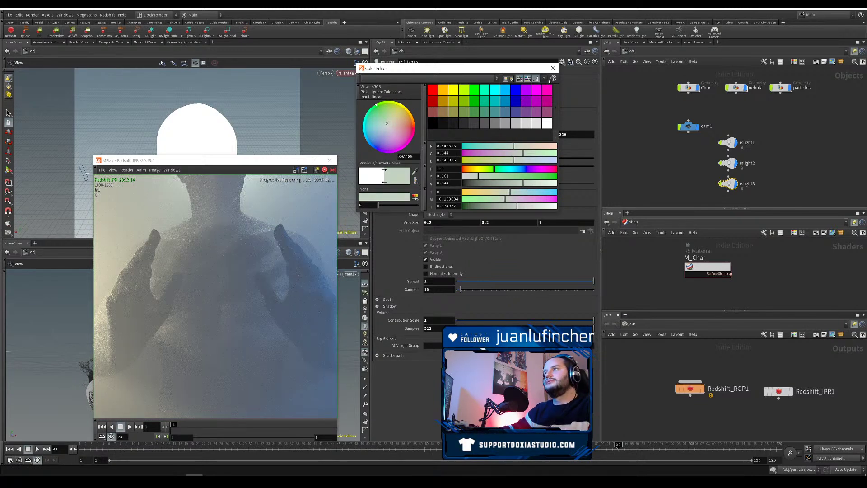
click(553, 69)
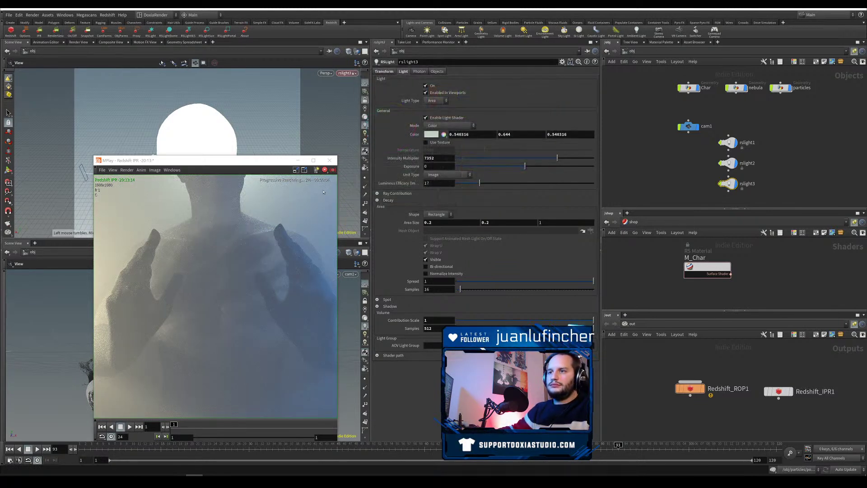
Step: Try a near-black volumetric tint on Redshift_ROP1 and restore the tint to white
click(690, 389)
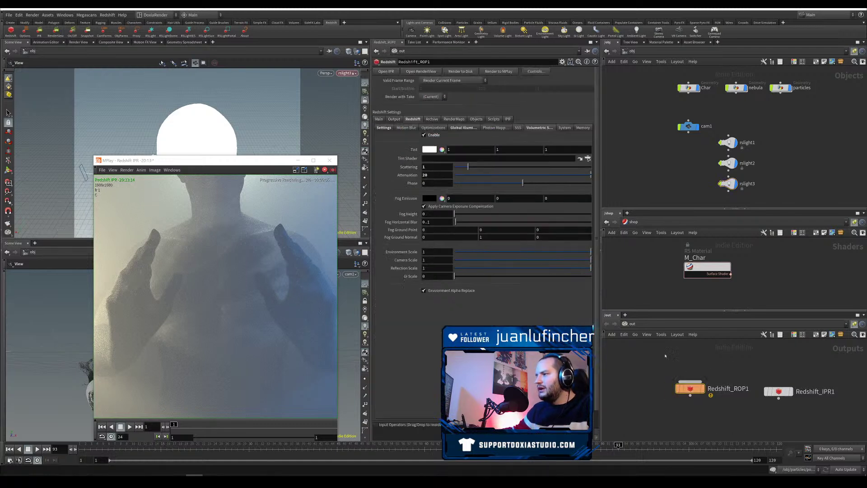
click(430, 150)
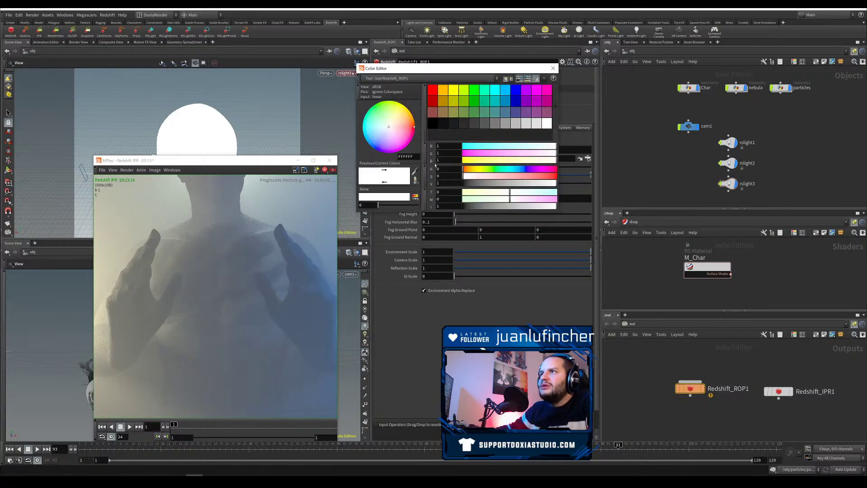
click(455, 126)
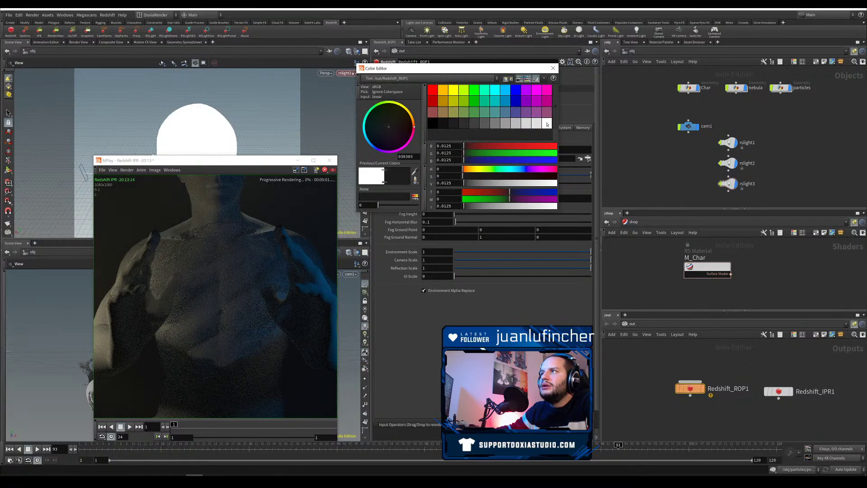
click(547, 124)
click(553, 68)
Step: Try a brighter fog emission color on Redshift_ROP1 and return it to black
click(431, 202)
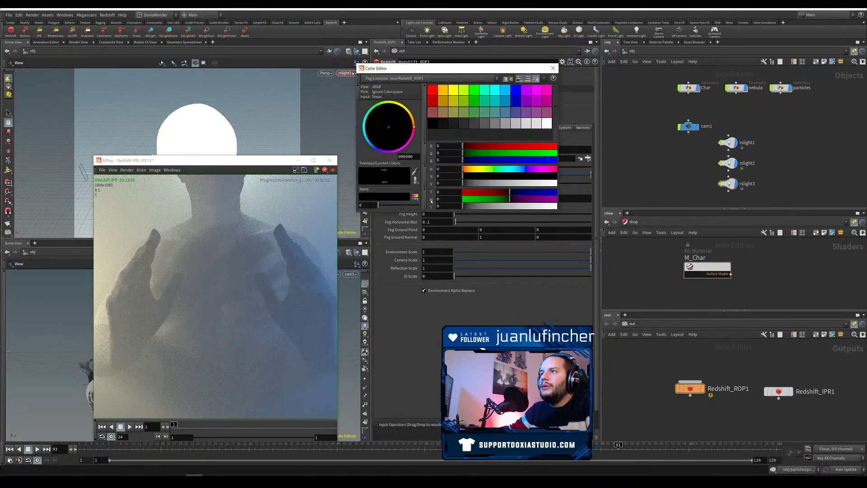
drag(493, 183, 459, 184)
key(ctrl+z)
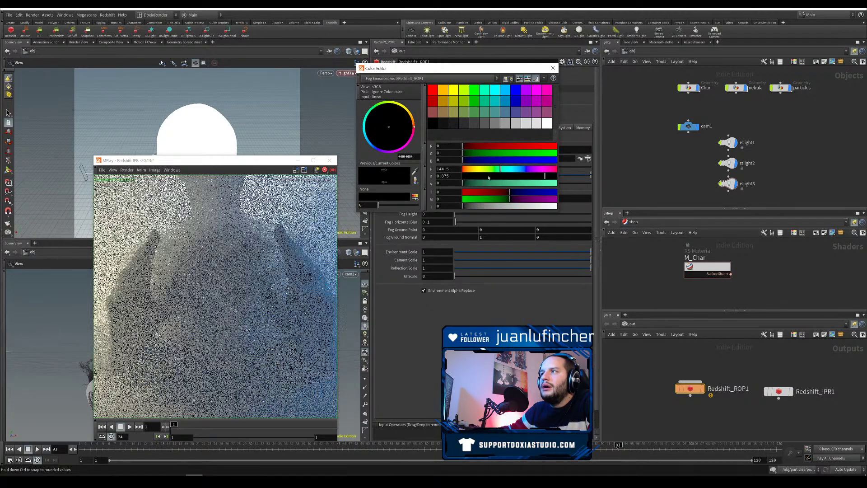
click(553, 68)
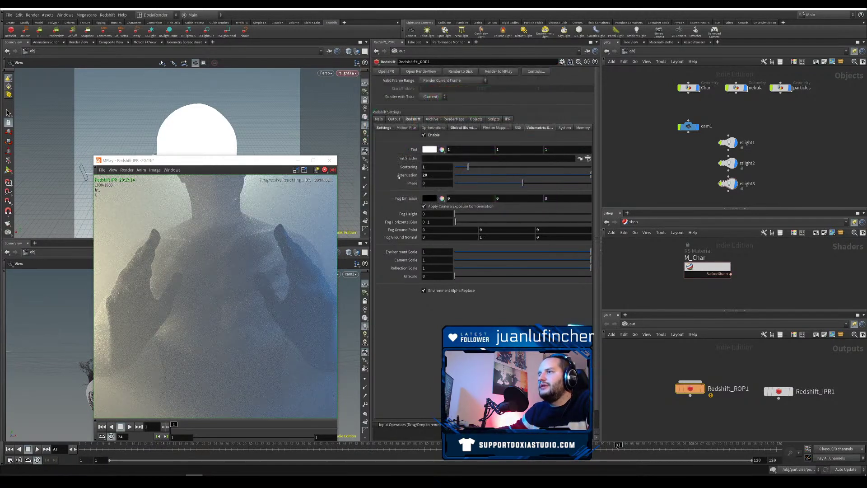
Step: Set Redshift_ROP1's volumetric attenuation to 50 and scattering to 10
double_click(437, 175)
text(50)
key(Return)
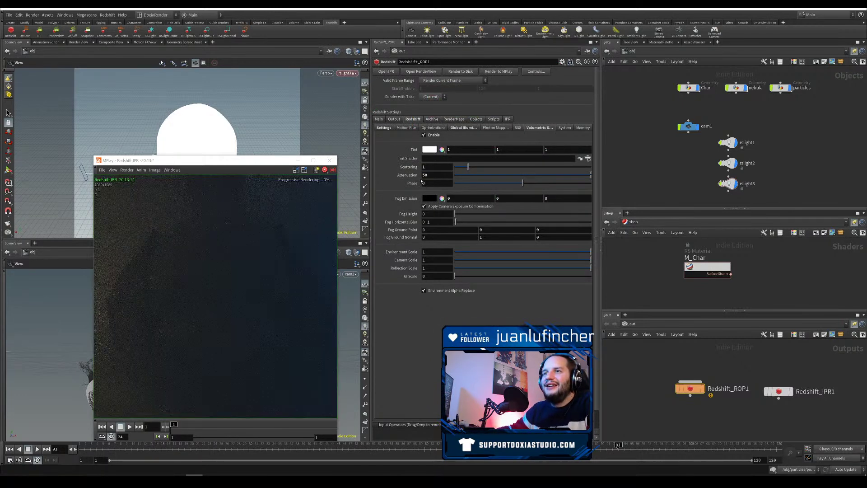
text(0)
key(Return)
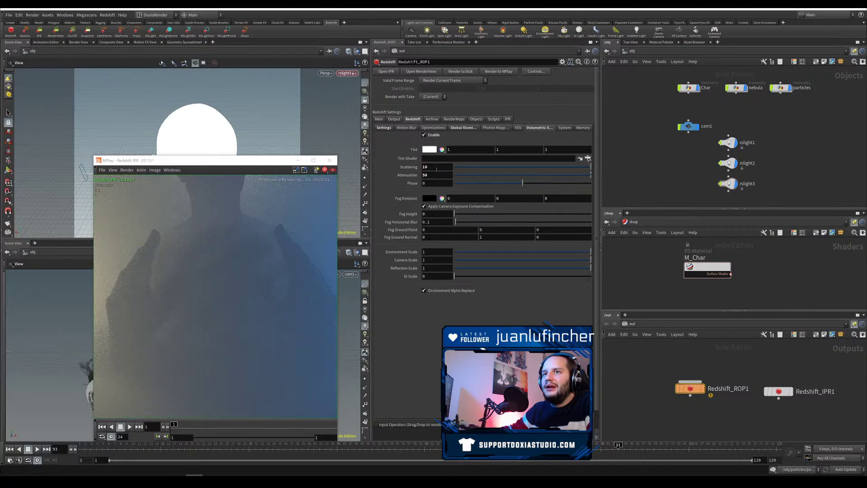
Step: Set Redshift_ROP1's volumetric scattering to 1 and attenuation to 25, and close the IPR render window
double_click(434, 167)
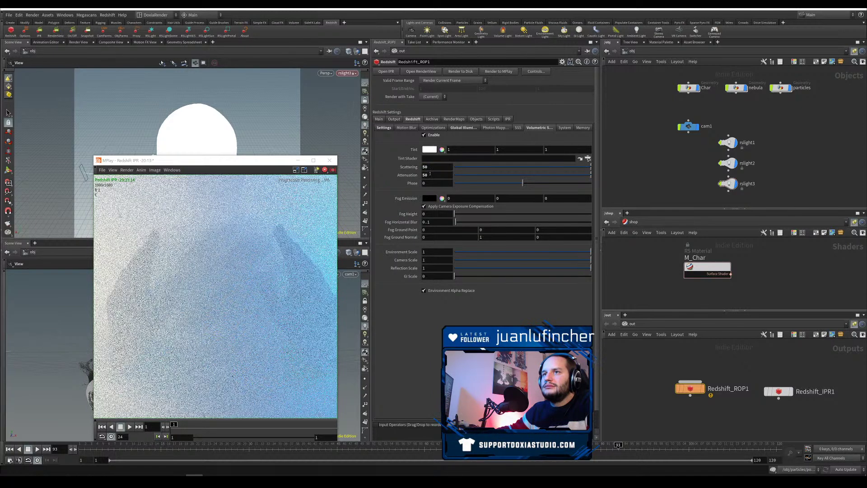
double_click(429, 175)
text(1)
key(Return)
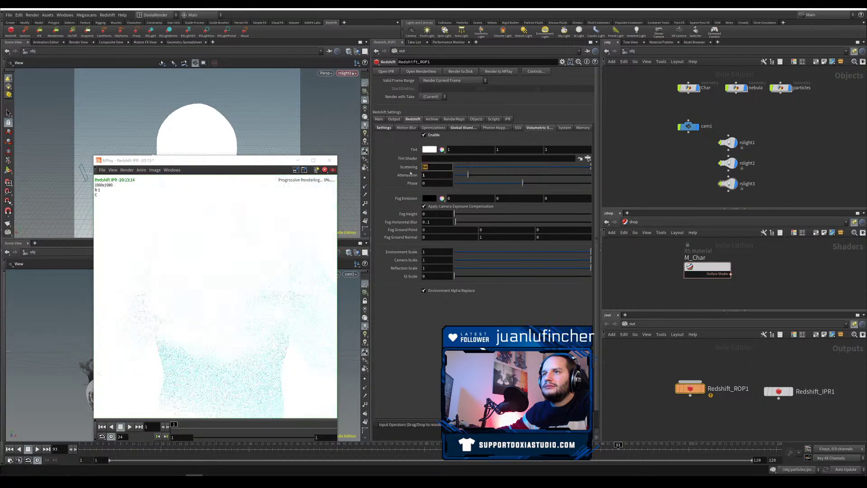
double_click(432, 167)
text(1)
key(Return)
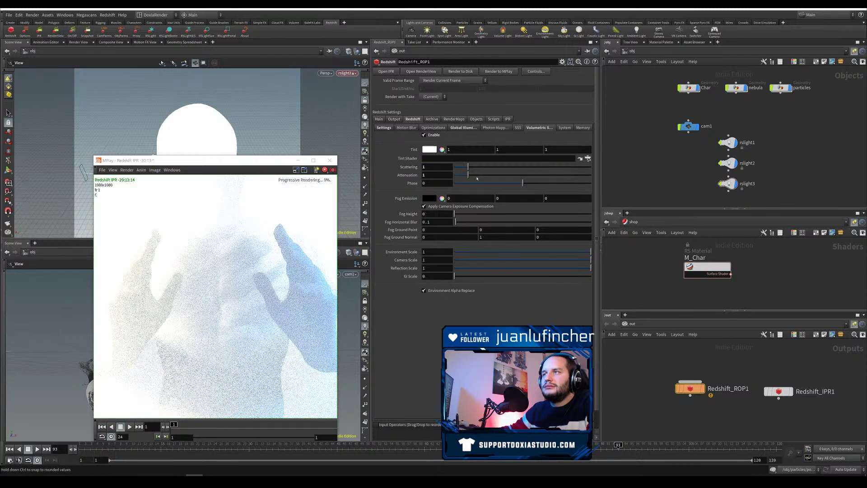
drag(468, 175, 489, 177)
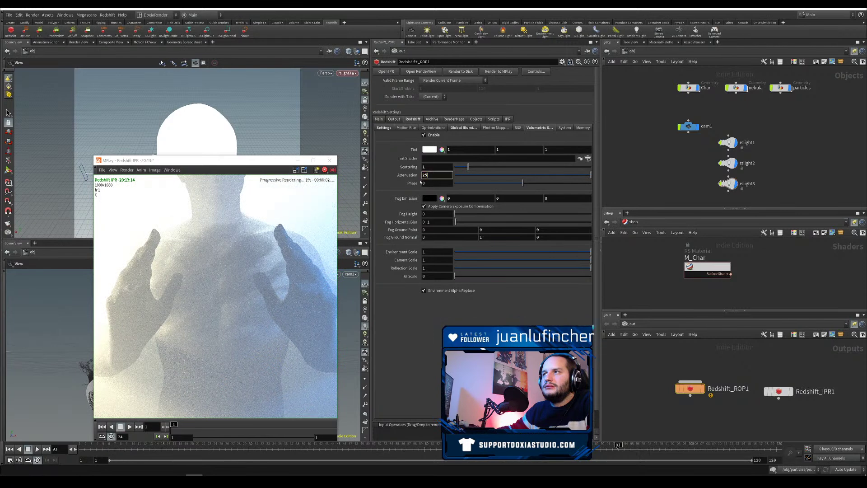
key(Return)
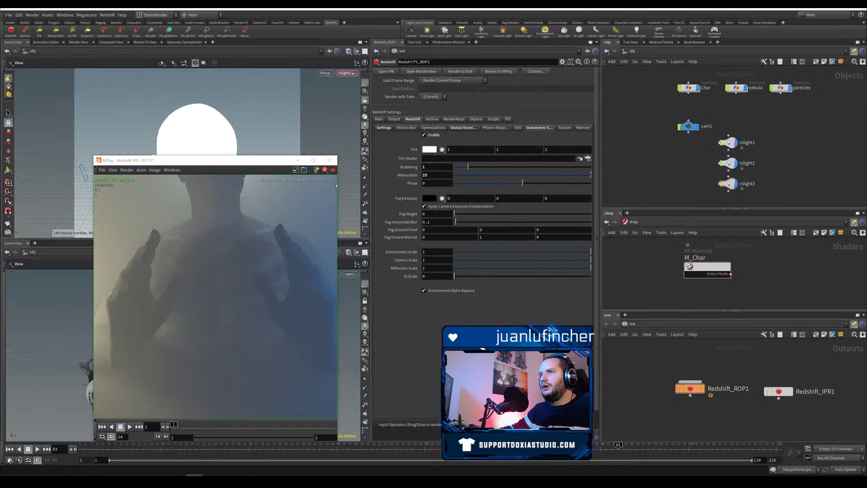
click(330, 161)
Step: Add an RS Material to the shader network, name it M_Particles and place it below M_Char
drag(707, 267, 665, 251)
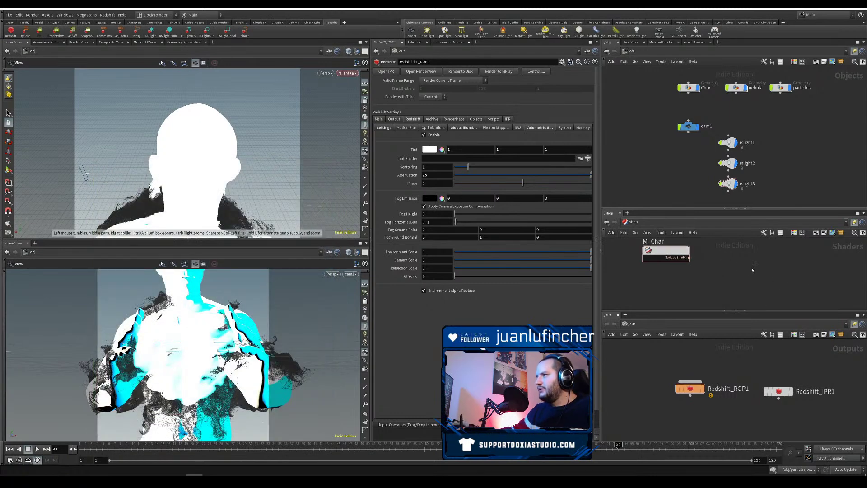
key(Tab)
text(mate)
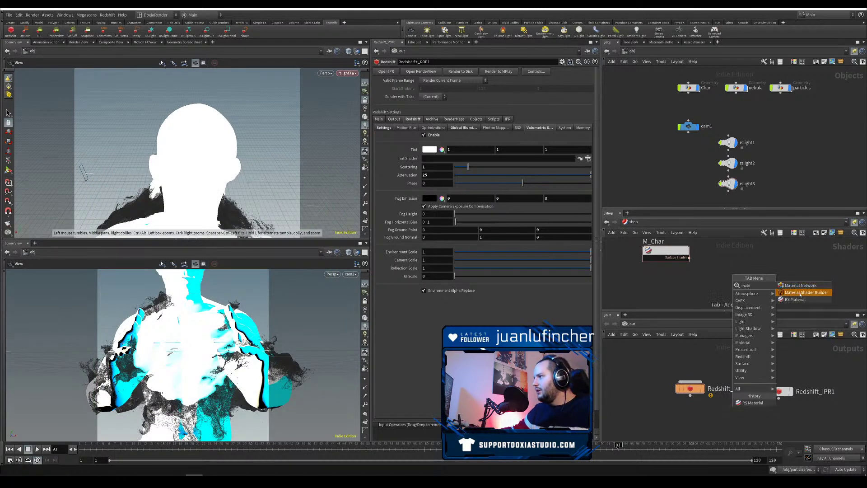
click(792, 300)
click(710, 279)
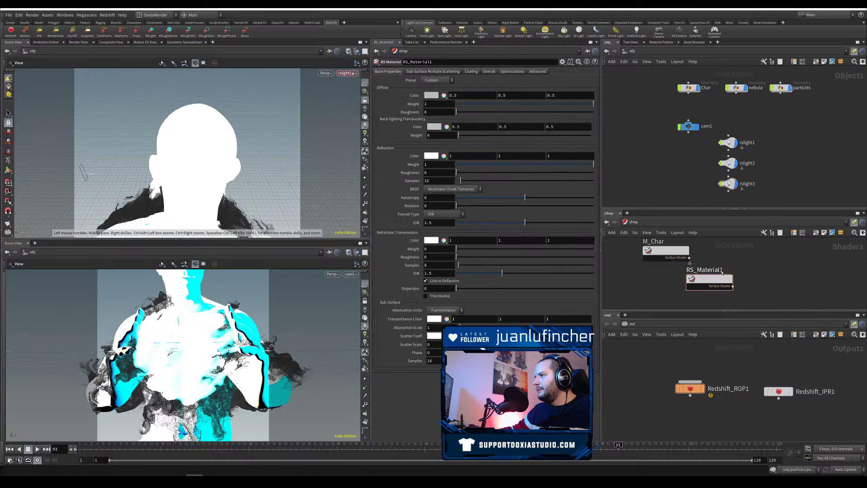
double_click(720, 270)
double_click(727, 269)
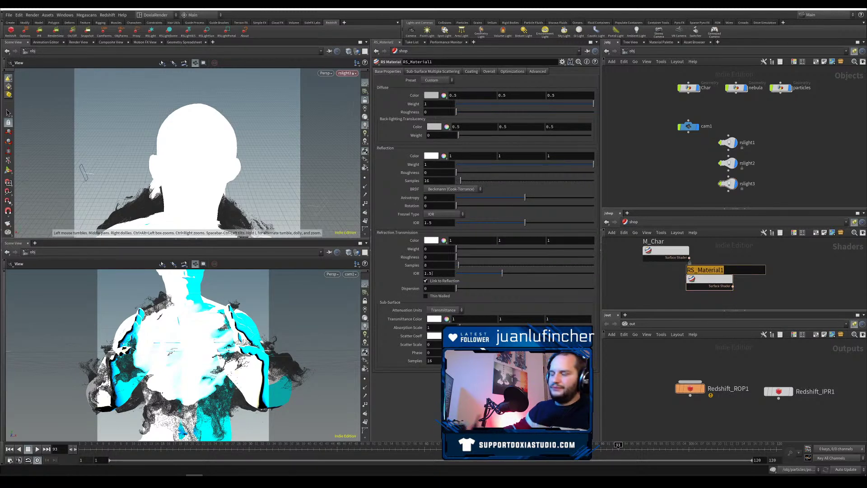
text(M_Parti)
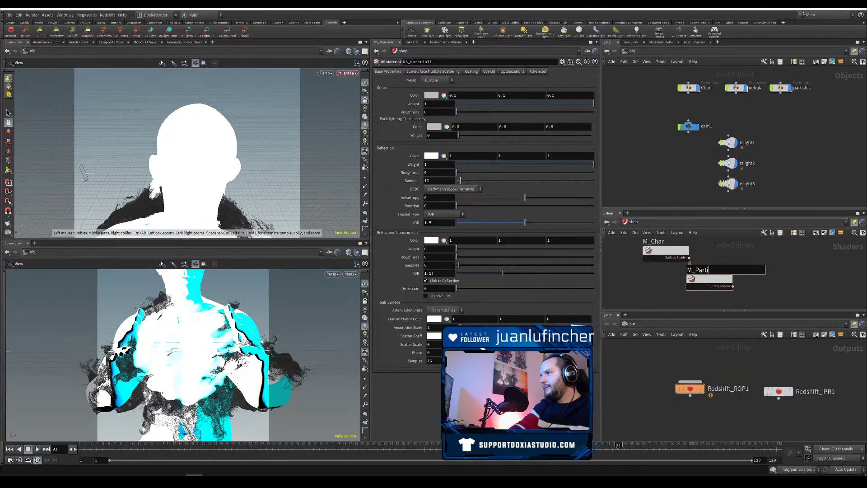
text(cles)
key(Return)
drag(704, 279, 649, 292)
Step: Add an RS Volume shader named M_Nebula beside M_Particles and save the scene
key(Tab)
text(volum)
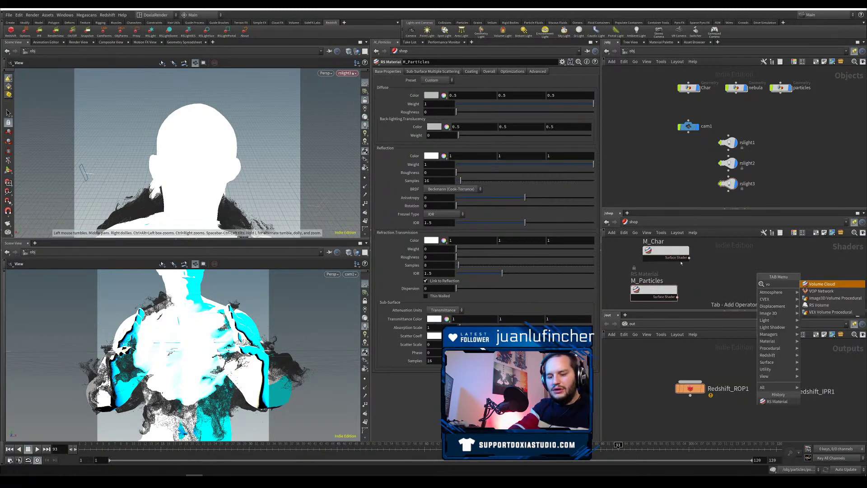
click(819, 298)
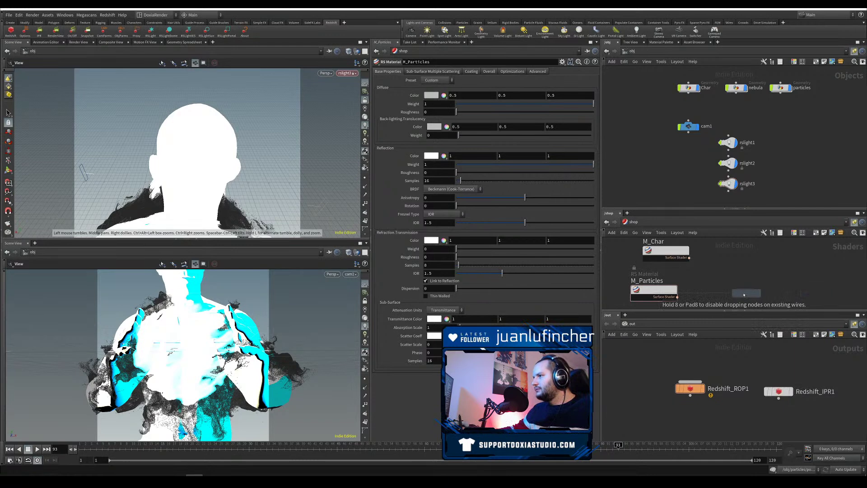
click(753, 289)
double_click(752, 281)
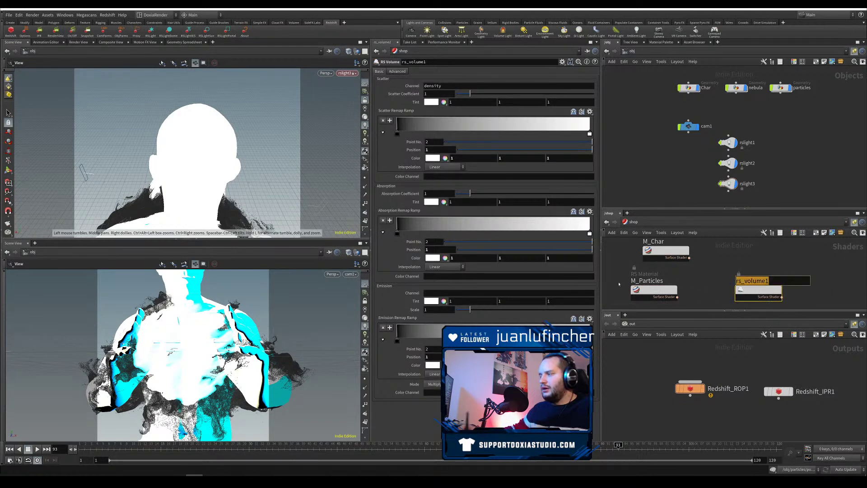
text(M_Nebul)
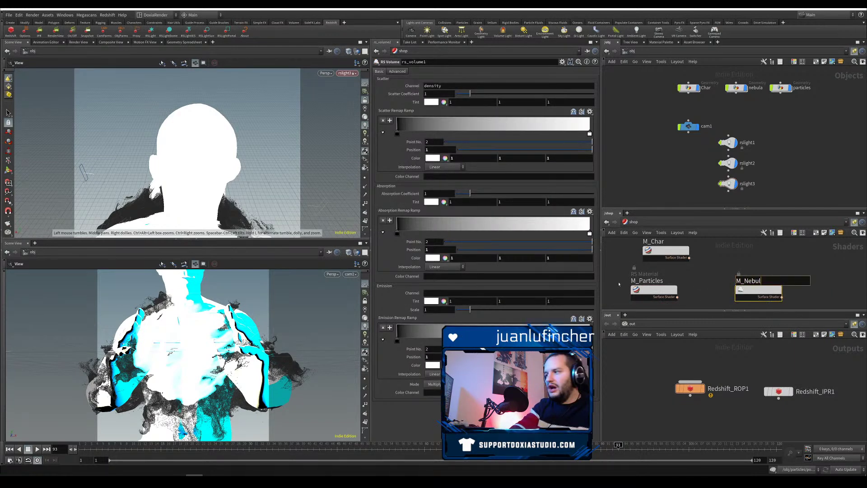
text(a)
key(Return)
key(ctrl+s)
drag(648, 288, 659, 287)
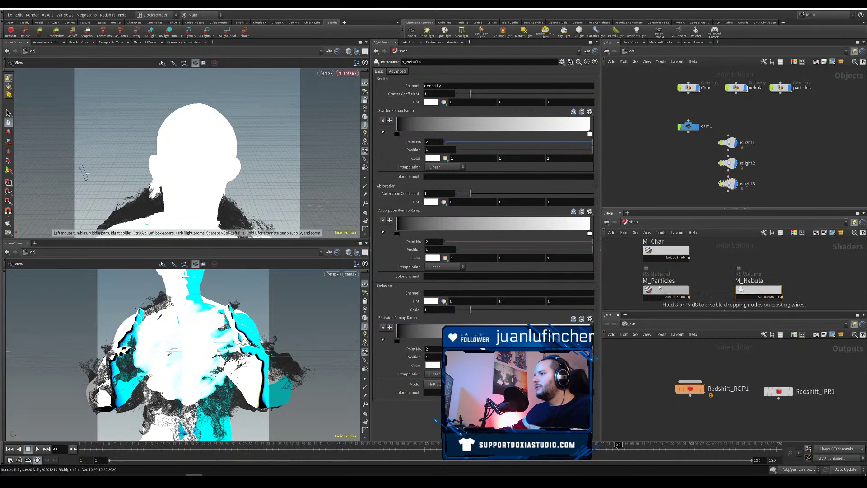
Step: Set the overall opacity of M_Particles to a grey of 0.333 in all three channels
click(659, 287)
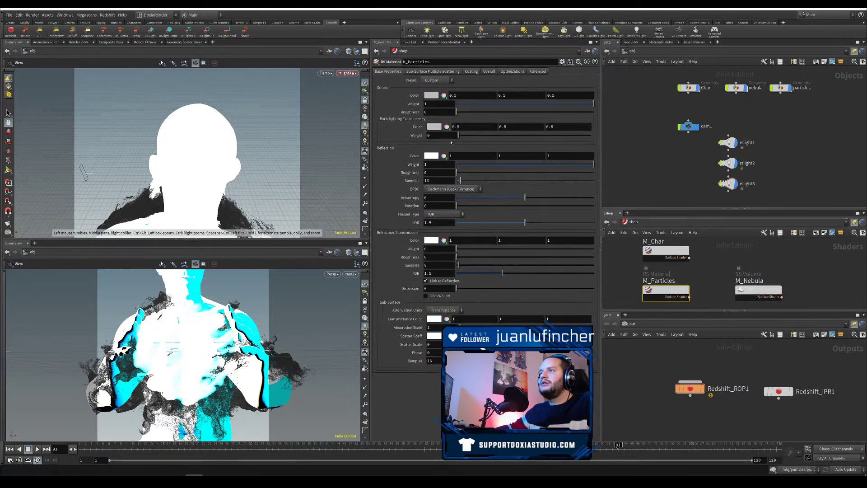
click(489, 72)
click(431, 91)
click(506, 124)
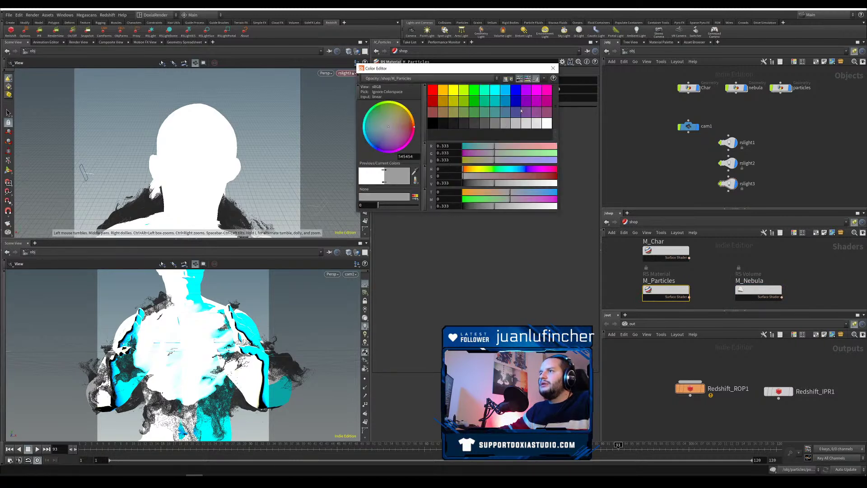
click(553, 68)
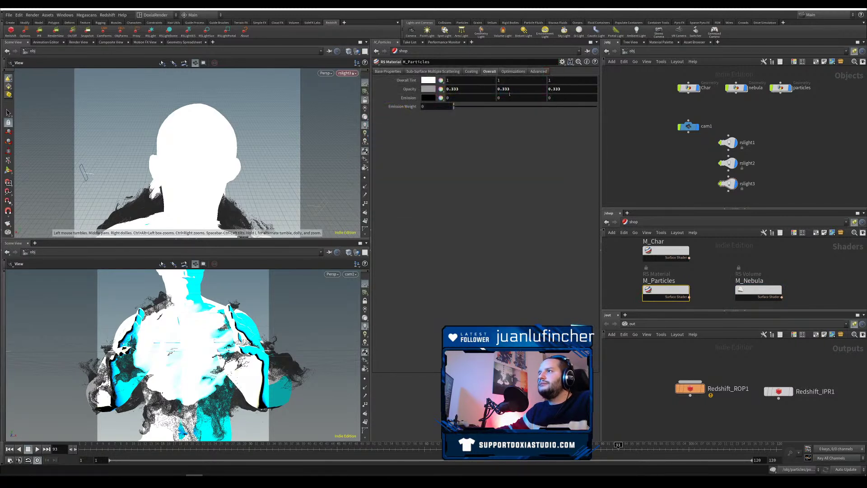
Step: Assign M_Particles to the particles object and render it as particles, ignoring scale attributes, with a default scale of 0.0025
click(781, 89)
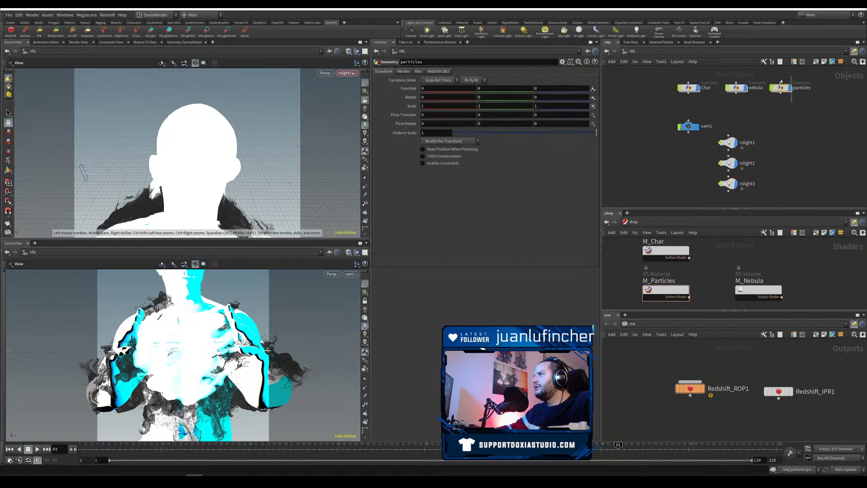
click(437, 71)
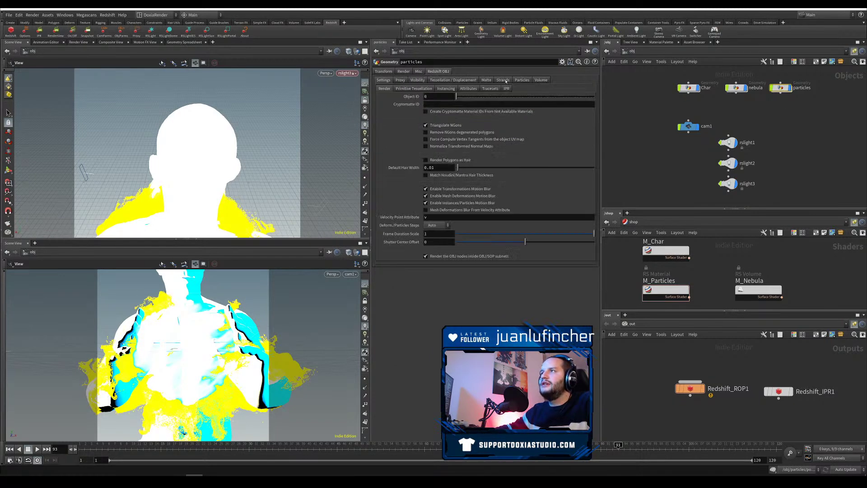
click(522, 80)
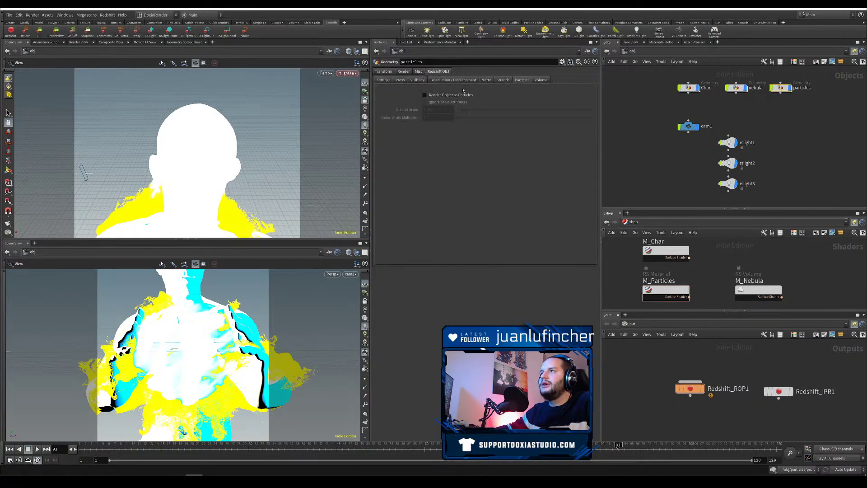
click(406, 72)
click(593, 80)
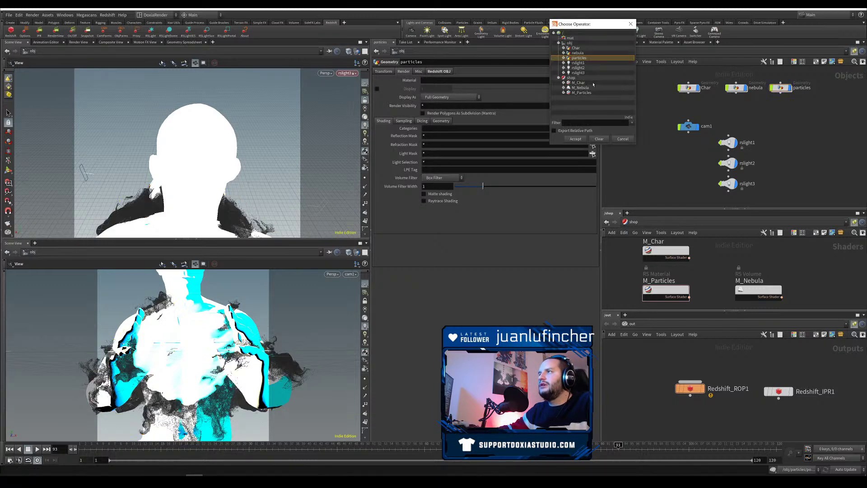
double_click(580, 93)
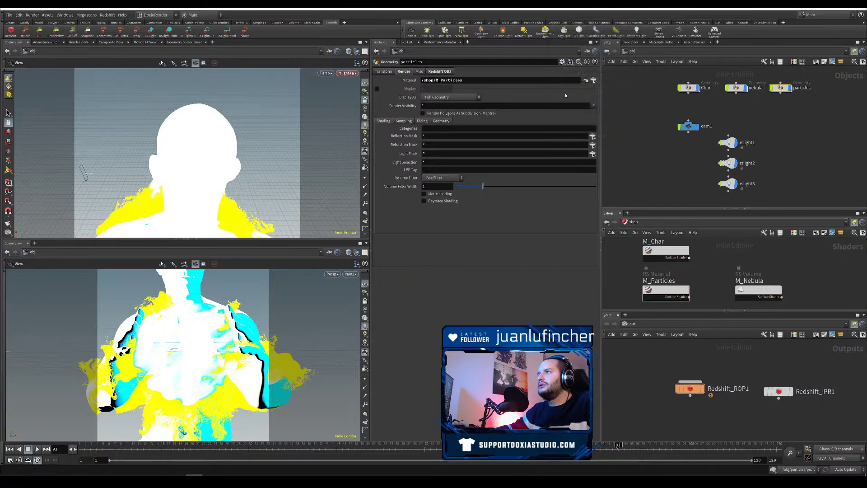
click(440, 71)
click(432, 110)
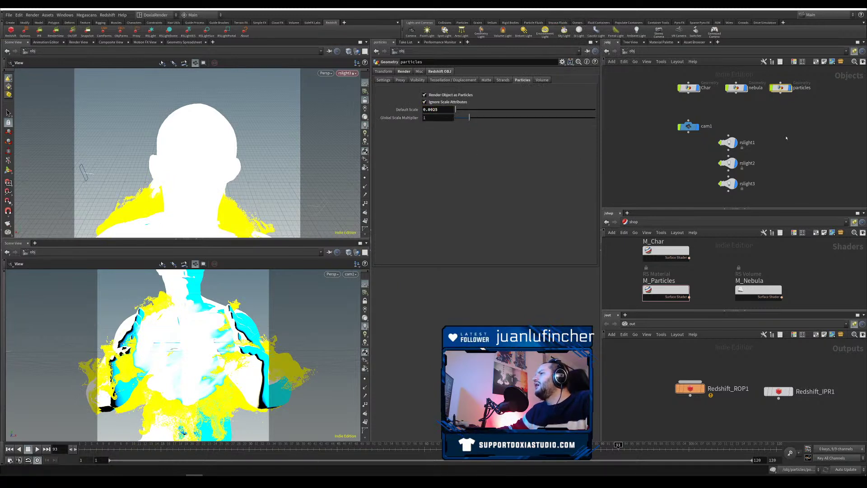
Step: Assign the M_Nebula shader to the nebula object and show the shader's parameters
click(736, 88)
click(440, 71)
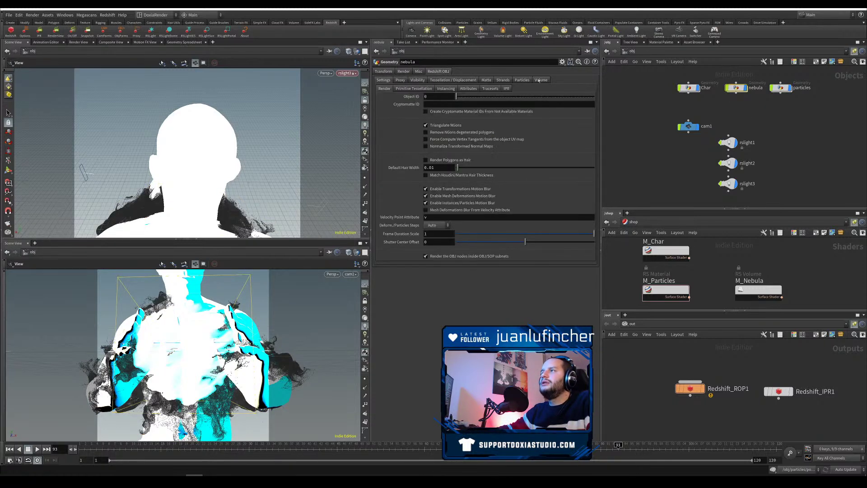
click(540, 80)
click(401, 72)
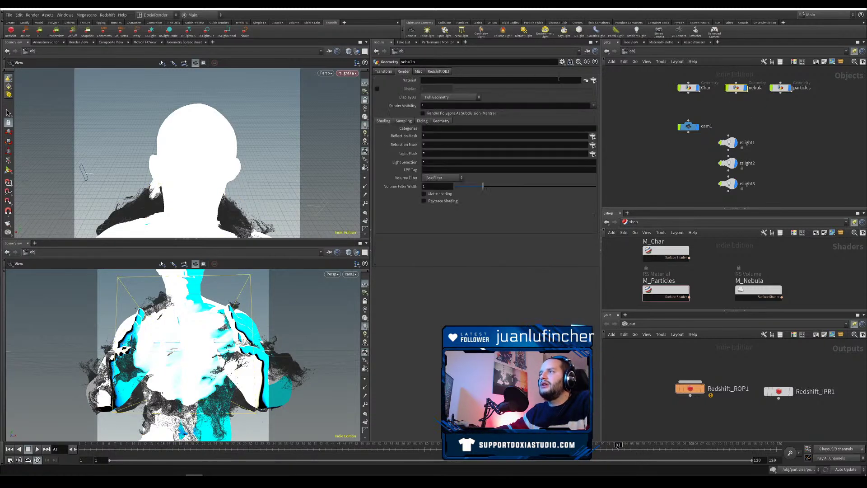
click(586, 80)
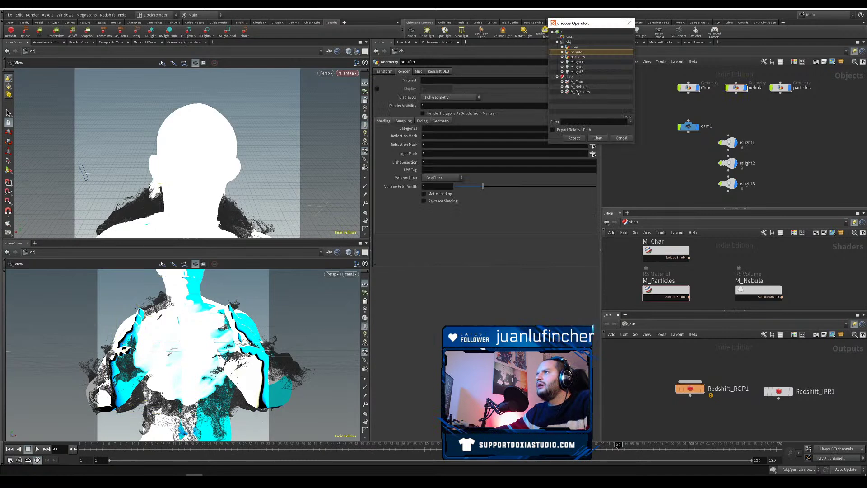
click(578, 87)
click(574, 138)
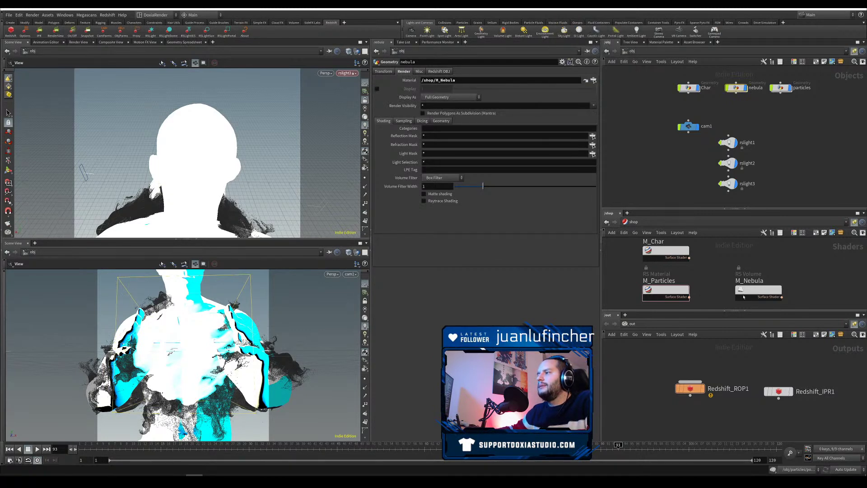
click(745, 290)
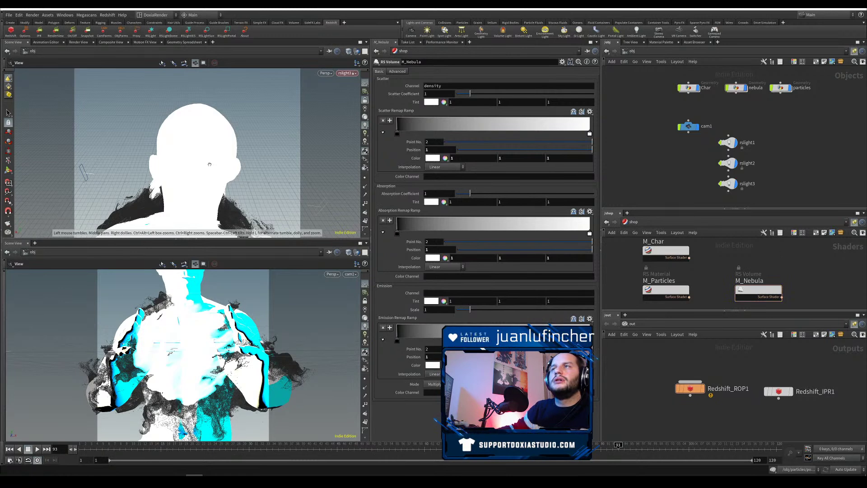
Step: Unlock the perspective view from the light and add a Redshift light inside the nebula volume near the character's hand
click(364, 100)
drag(307, 108, 351, 137)
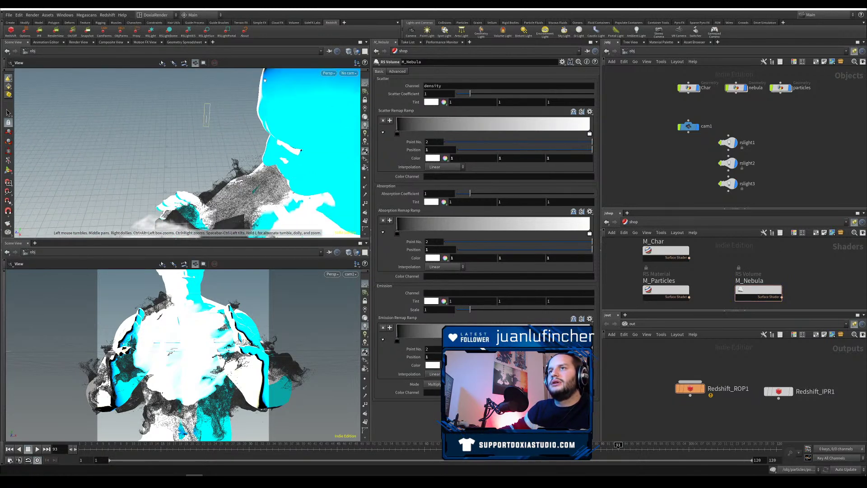
middle_drag(351, 137, 215, 176)
scroll(216, 176, down, 3)
drag(215, 176, 180, 77)
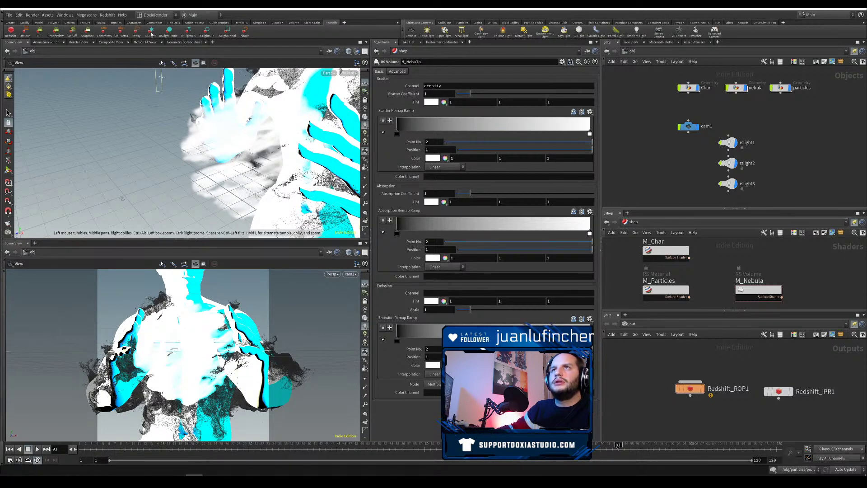
click(152, 34)
click(220, 137)
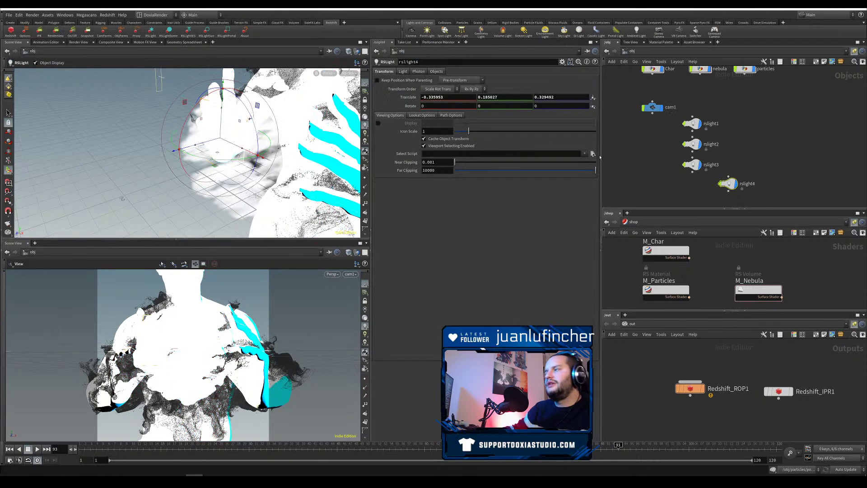
Step: Rename the new light PointLight and open its light settings
click(748, 184)
drag(756, 185, 665, 180)
text(PointLight)
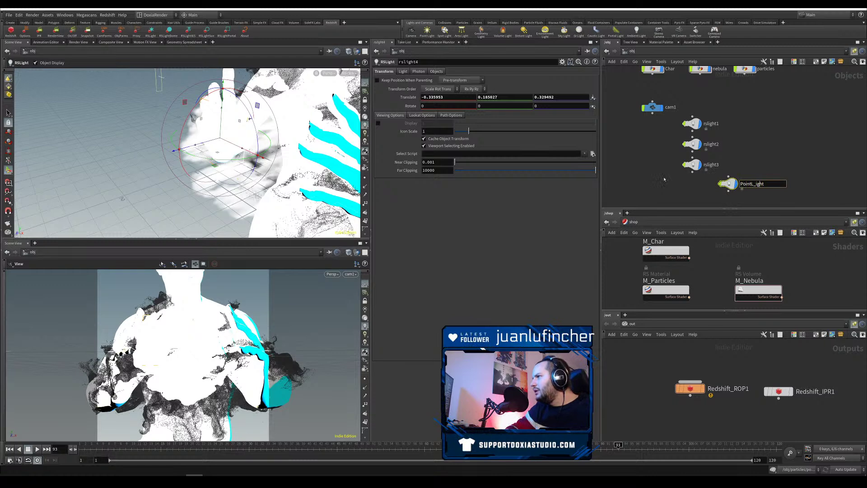
key(Return)
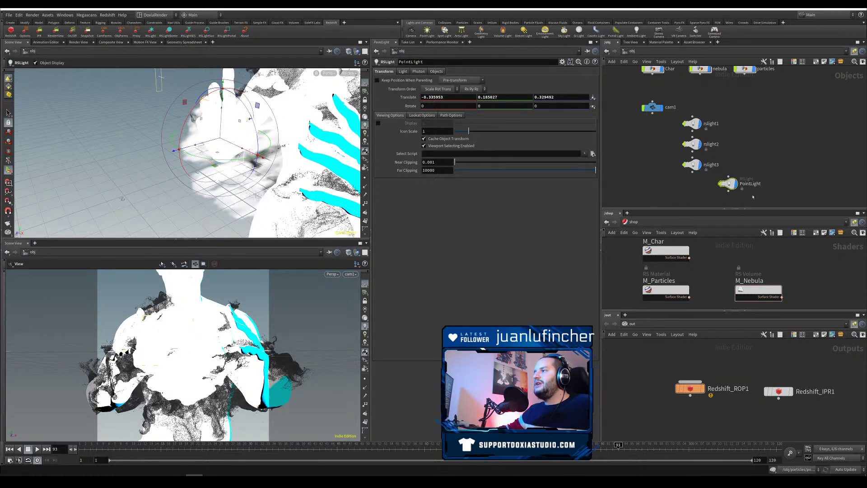
drag(728, 184, 730, 182)
click(402, 71)
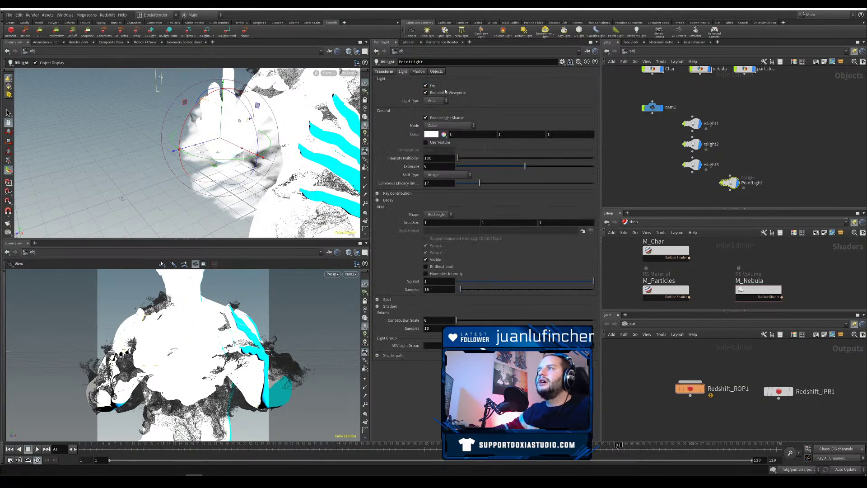
Step: Change PointLight to a Point type light with a volume contribution scale of 1 and 1024 volume samples
click(441, 101)
click(438, 116)
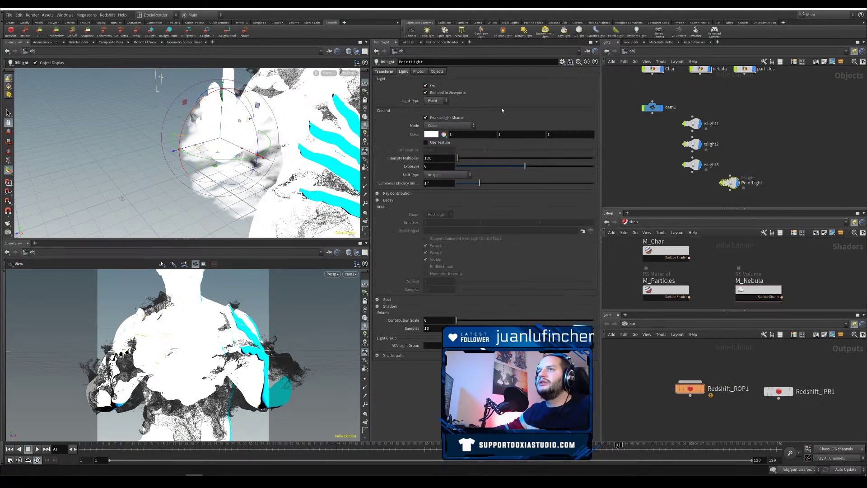
drag(439, 321, 410, 324)
text(1)
key(Tab)
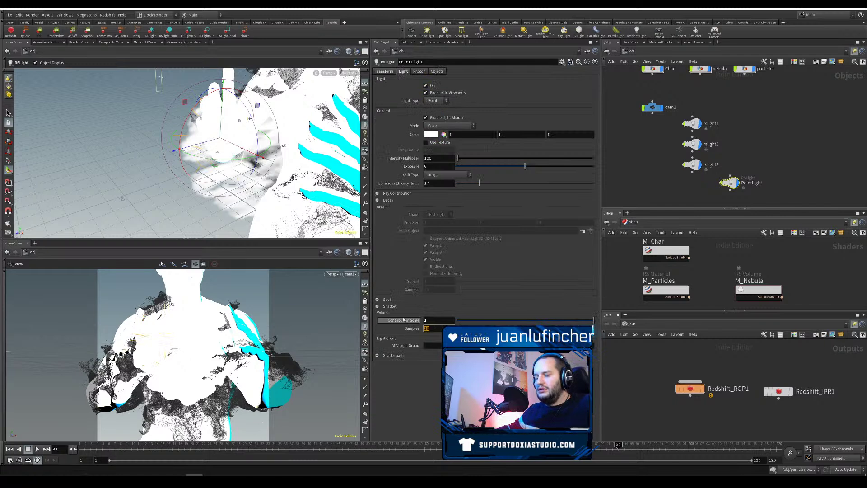
text(1024)
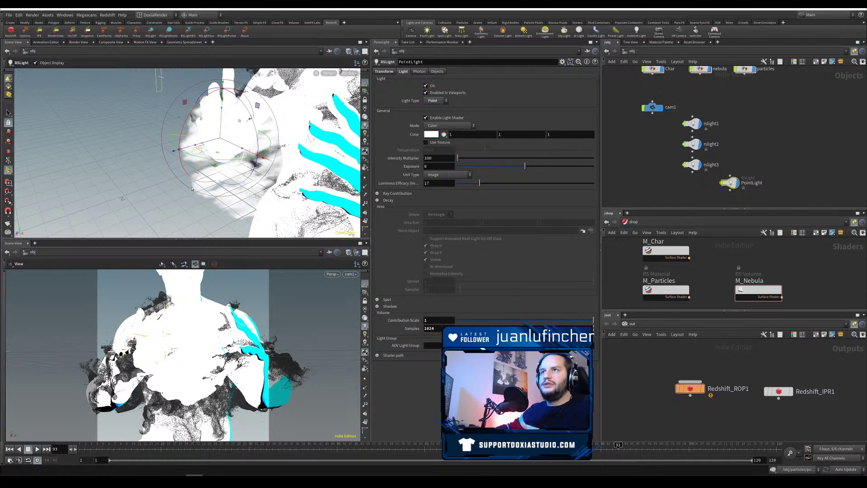
Step: Set PointLight's intensity multiplier to 5 and its color to orange (1, 0.5, 0)
alt+drag(192, 189, 258, 186)
alt+middle_drag(257, 186, 256, 204)
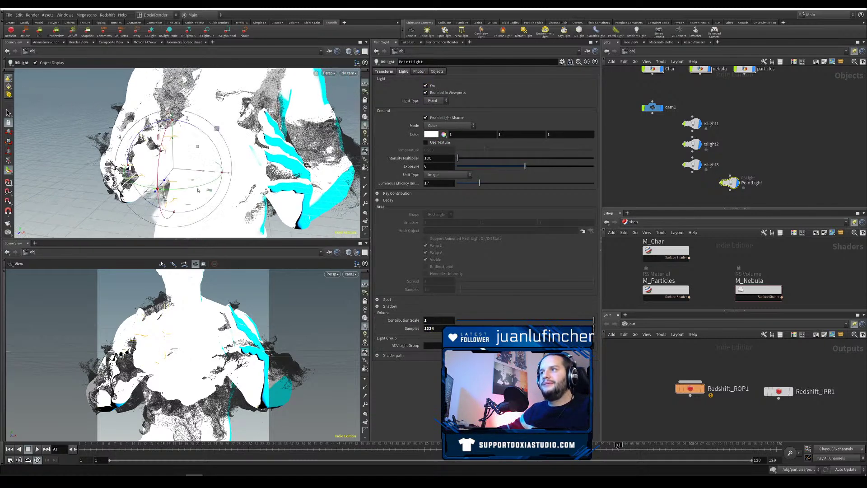
double_click(431, 158)
text(5)
key(Return)
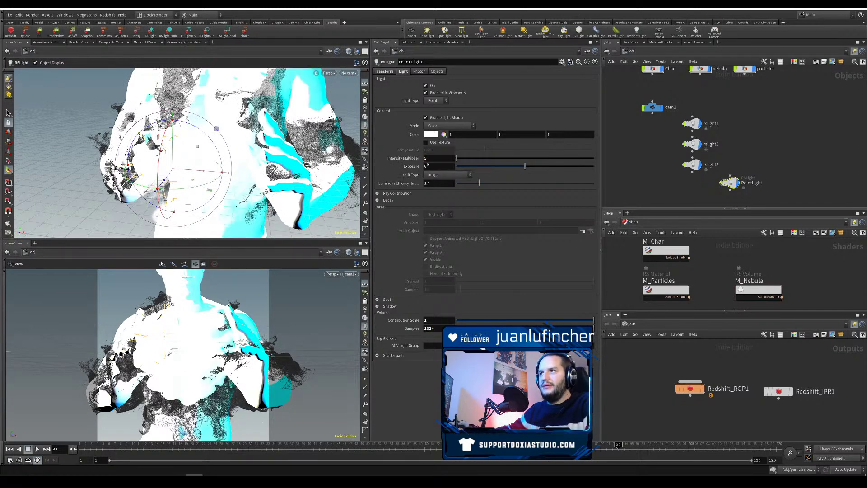
click(428, 135)
click(442, 90)
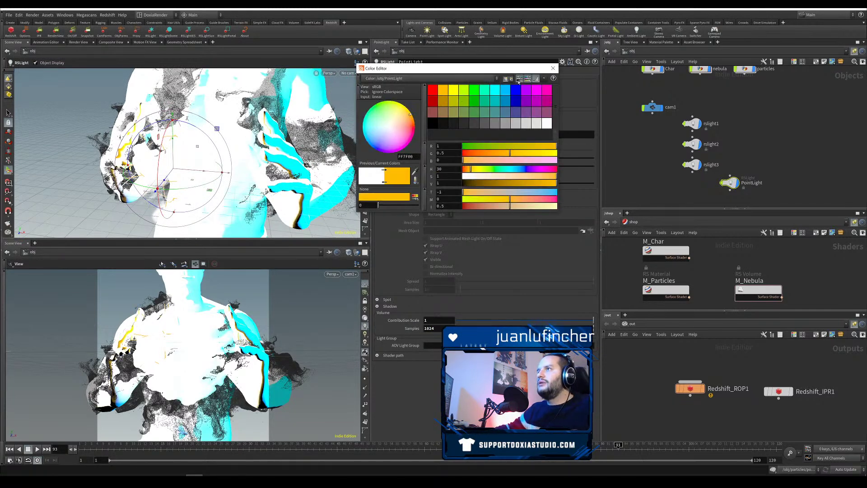
click(552, 69)
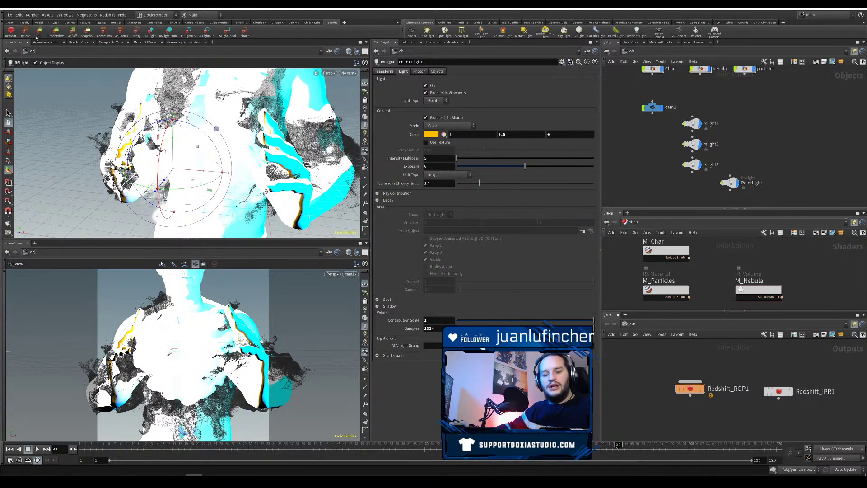
Step: Save the scene and start a Redshift IPR render in MPlay
key(ctrl+s)
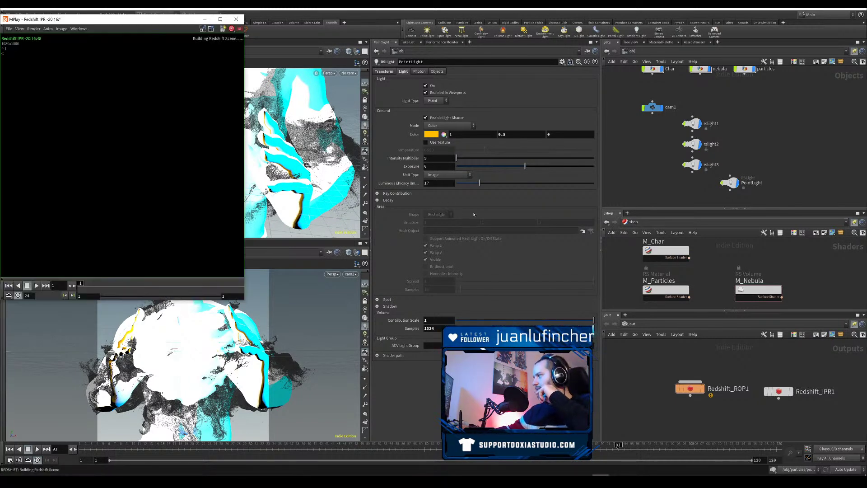
click(769, 123)
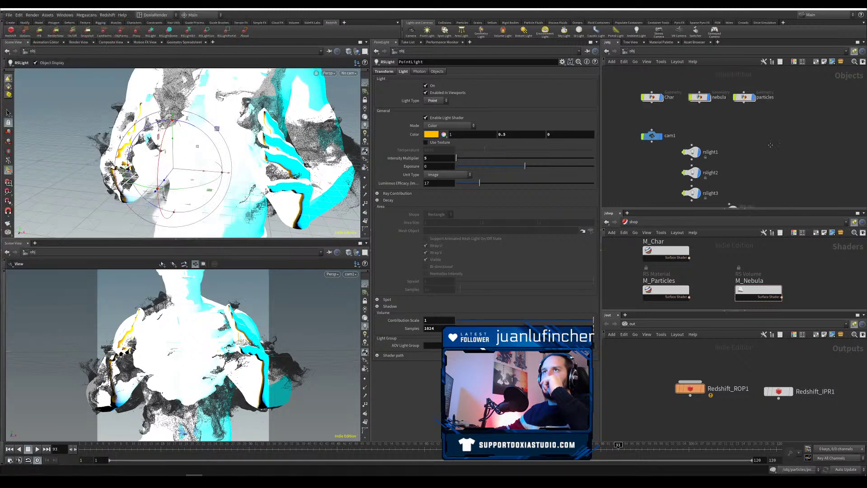
Step: Review the Redshift particle rendering settings of the particles object
middle_drag(769, 122, 768, 160)
click(743, 106)
click(403, 71)
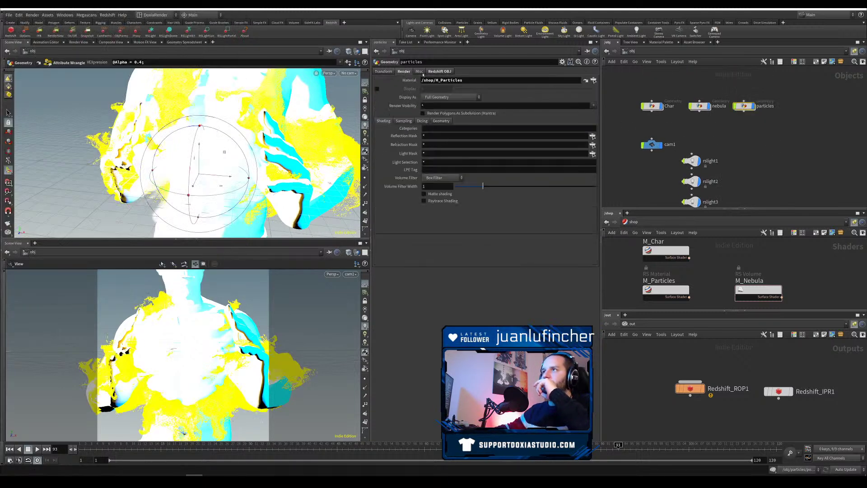
click(439, 72)
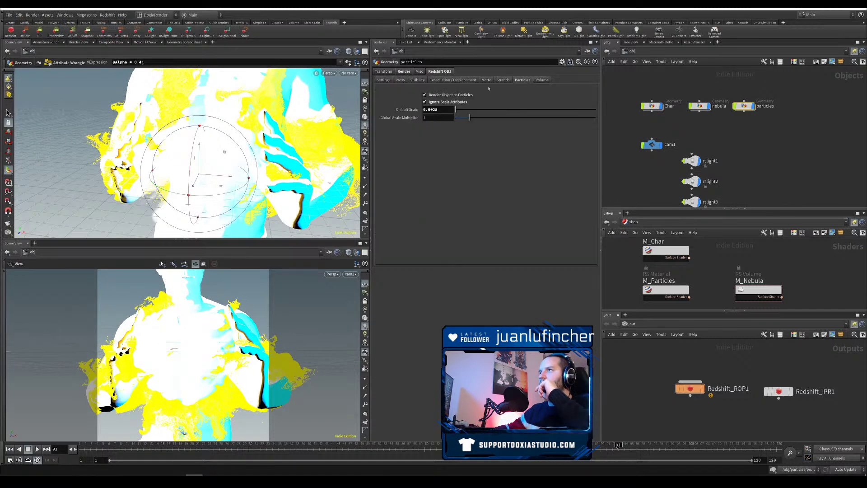
Step: Keep the MPlay render window always on top beside the Redshift_ROP1 volume settings
click(575, 474)
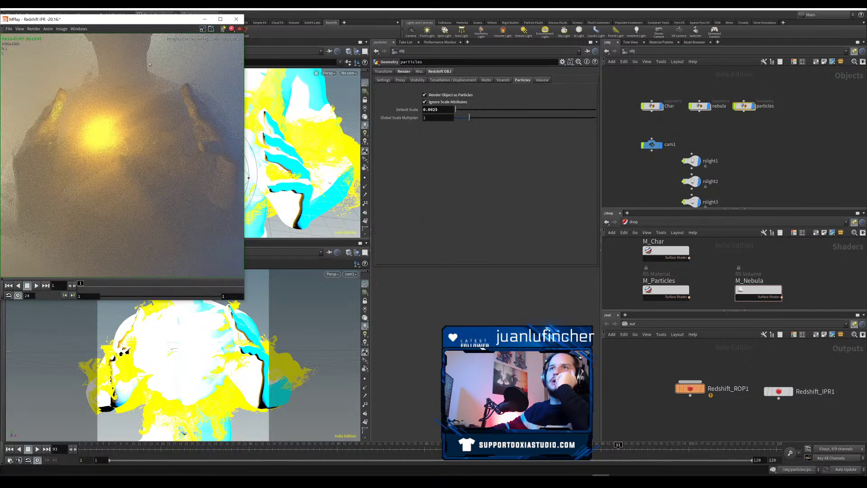
drag(119, 19, 250, 112)
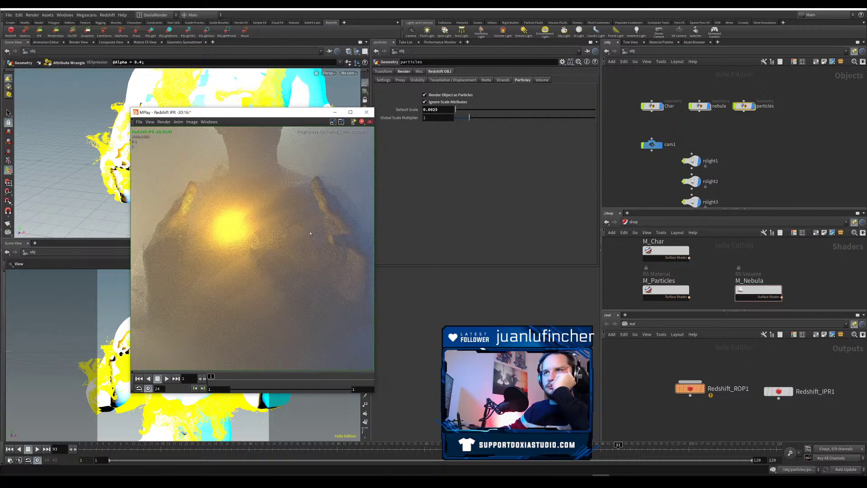
click(690, 388)
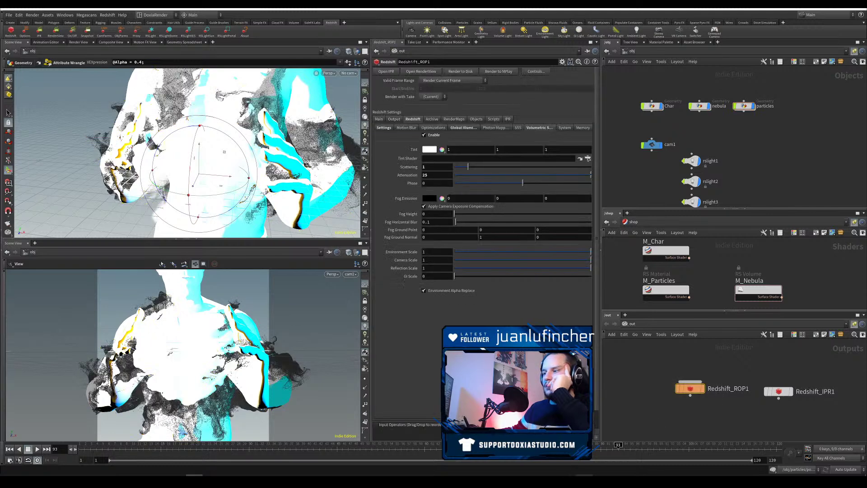
right_click(214, 115)
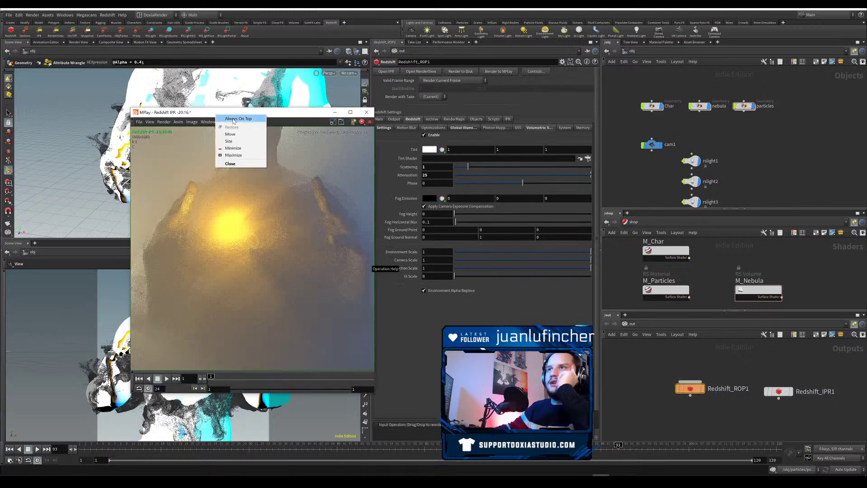
click(234, 117)
drag(234, 116, 178, 136)
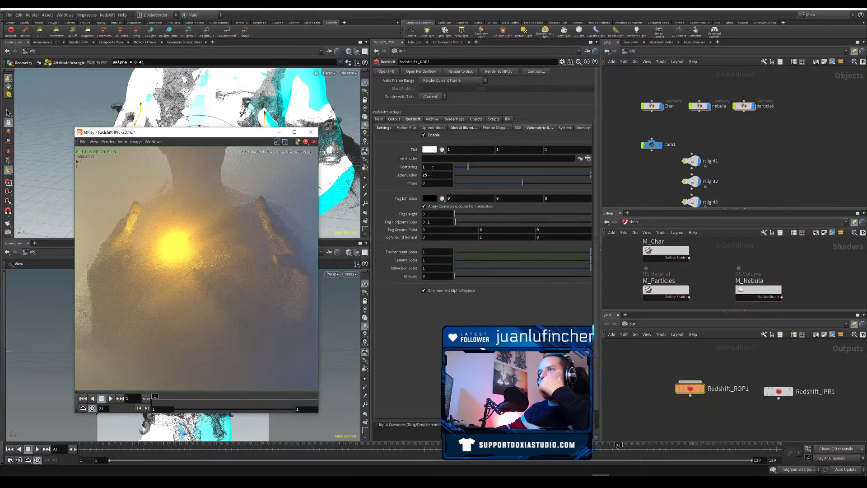
Step: Set the volume attenuation to 1 and the scattering to 0.1 in Redshift_ROP1
click(402, 189)
text(1)
key(Return)
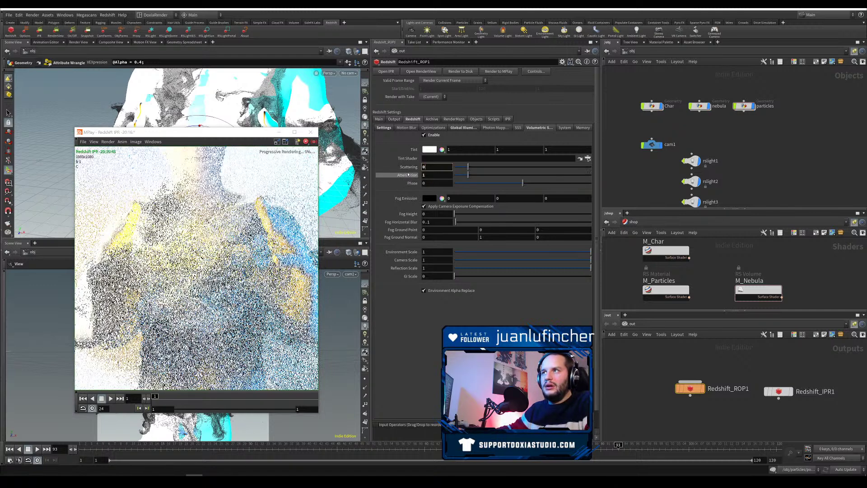
click(439, 165)
text(0.1)
key(Return)
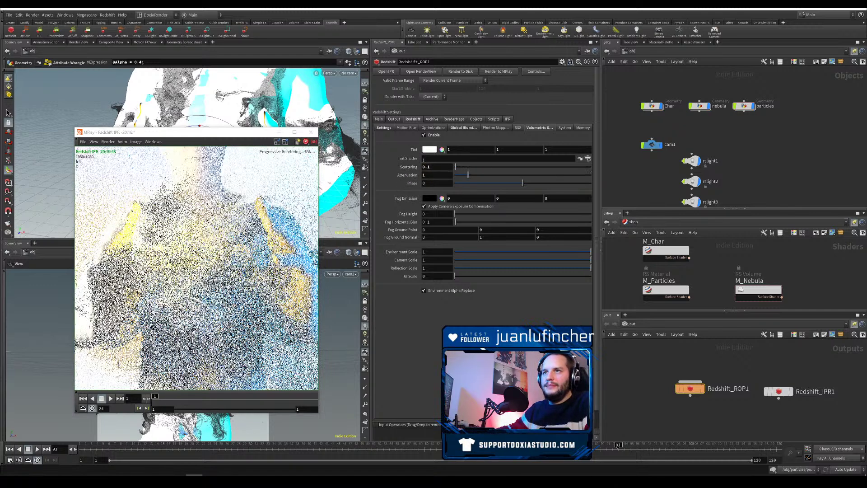
Step: Disable volume scattering in Redshift_ROP1 and reposition the render window
click(433, 135)
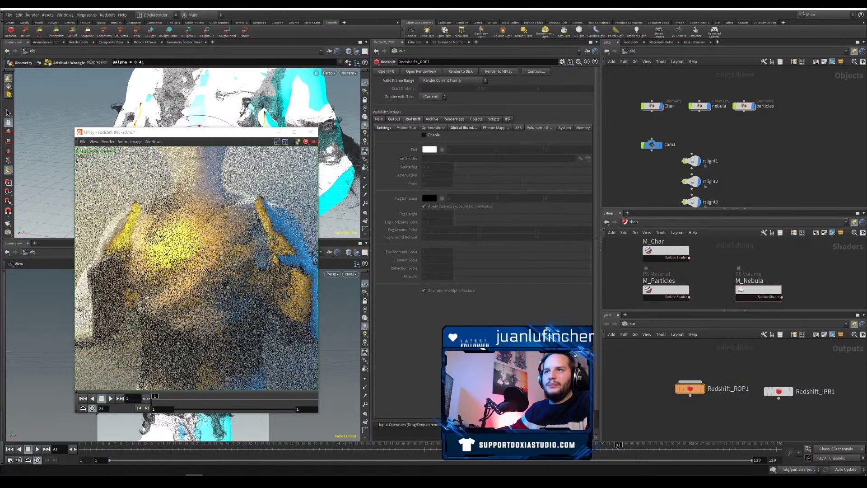
drag(206, 134, 199, 145)
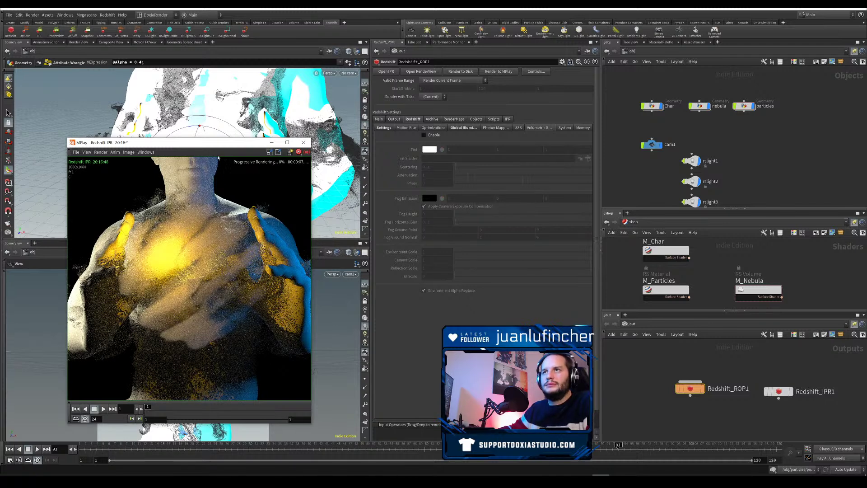
Step: Lock cam1 to the lower viewport and orbit it slightly to reframe the character's torso in the IPR render
drag(223, 142, 571, 139)
click(356, 300)
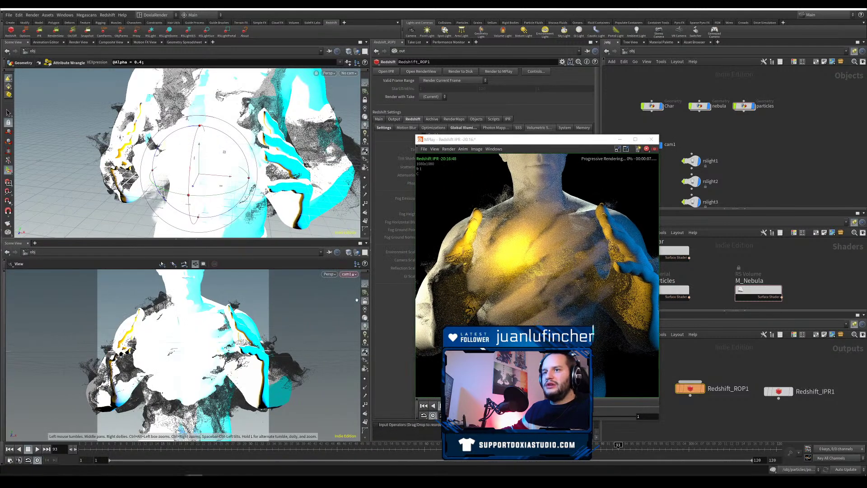
mouse_move(176, 368)
mouse_down()
mouse_move(188, 404)
mouse_move(178, 396)
mouse_move(179, 368)
mouse_move(161, 370)
mouse_up()
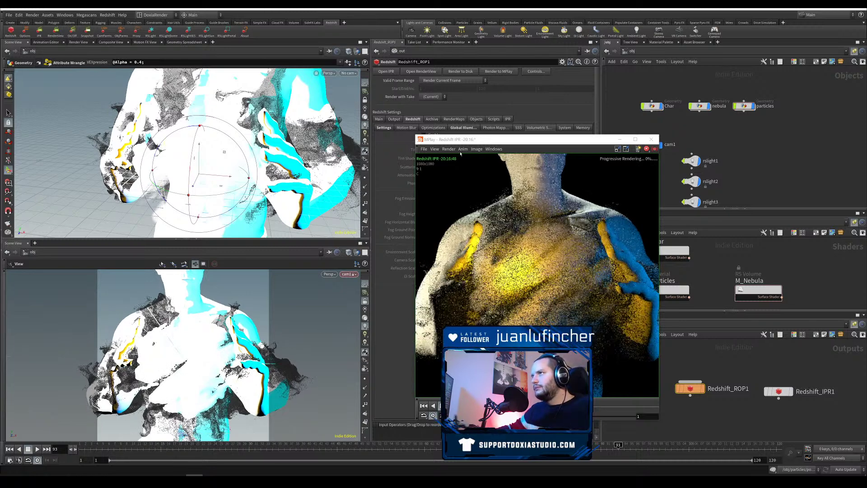
drag(517, 142, 203, 159)
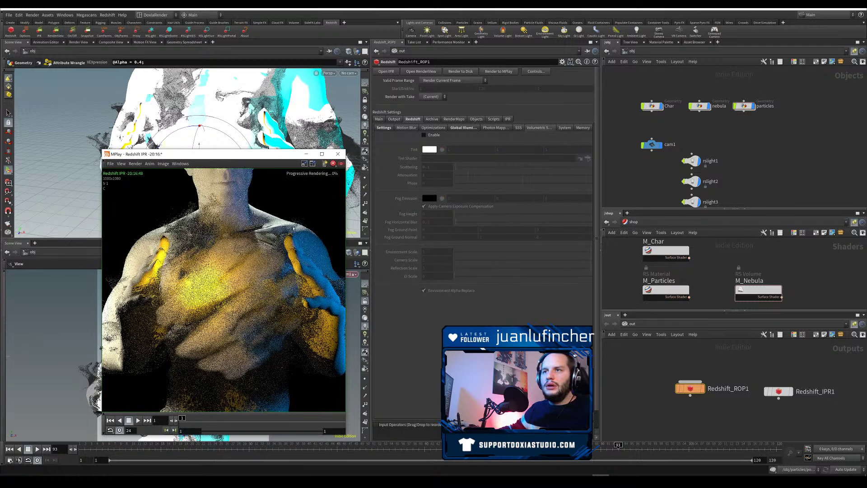
drag(288, 154, 225, 158)
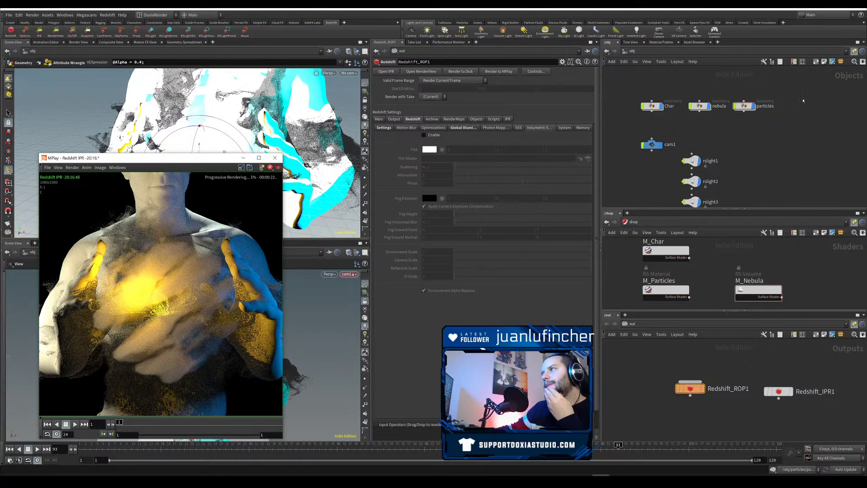
Step: Try a default particle scale of 0.01 on the particles object, and settle on 0.005
click(743, 105)
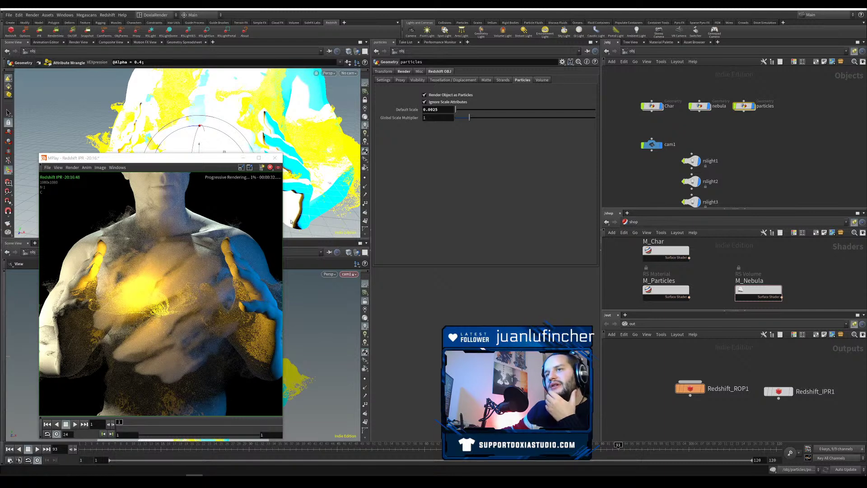
drag(436, 110, 428, 110)
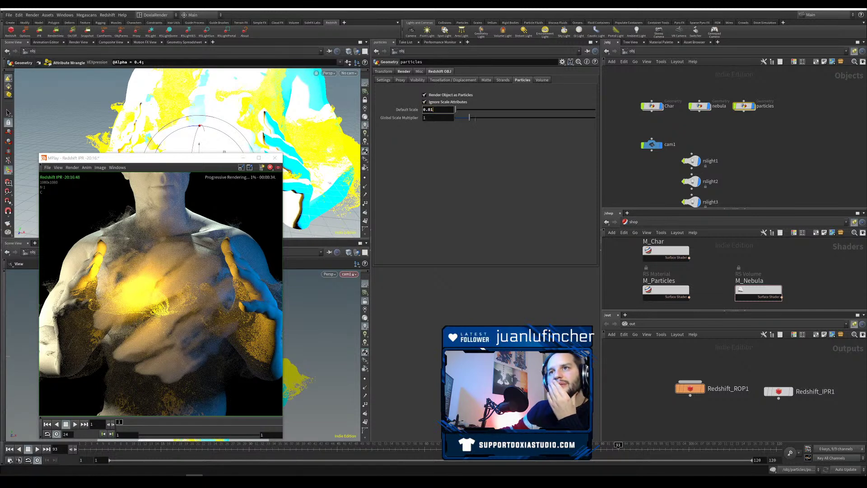
key(Return)
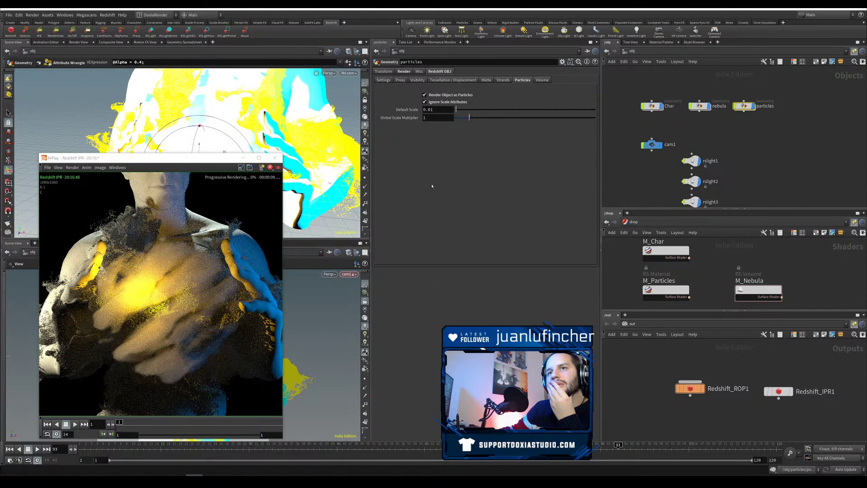
click(431, 109)
text(05)
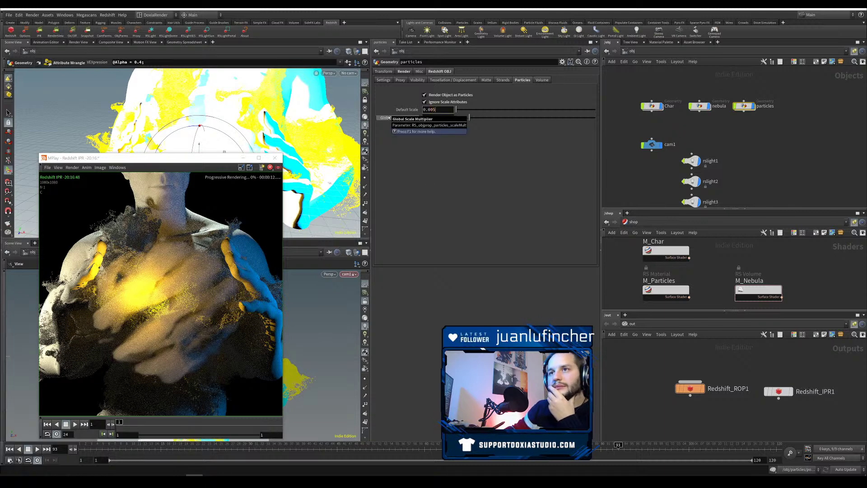
key(Return)
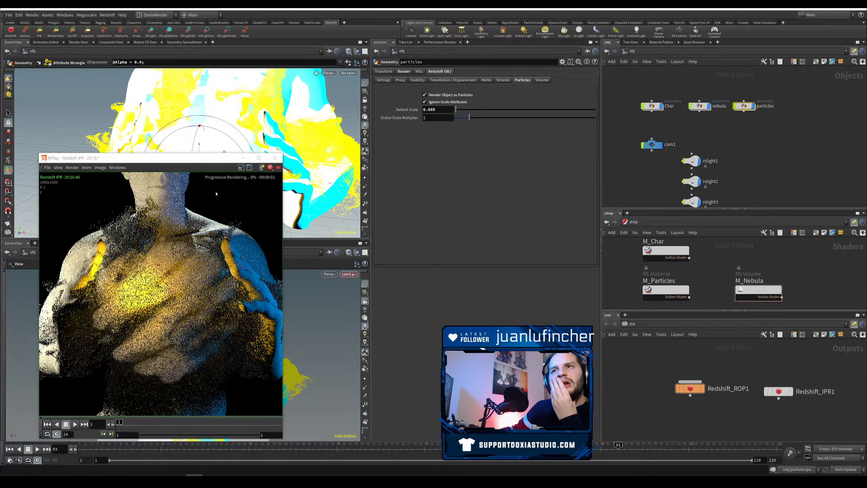
Step: Orbit cam1 to a side view framing the character's hands and the glowing nebula
drag(217, 158, 488, 149)
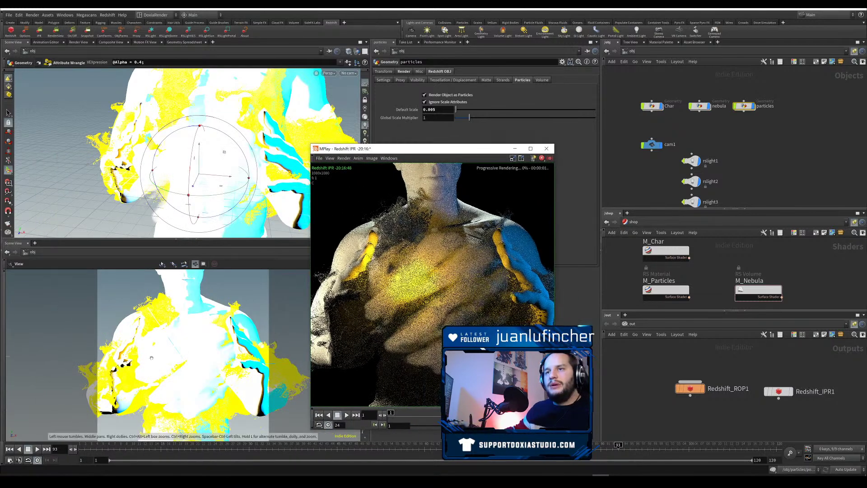
drag(171, 367, 138, 374)
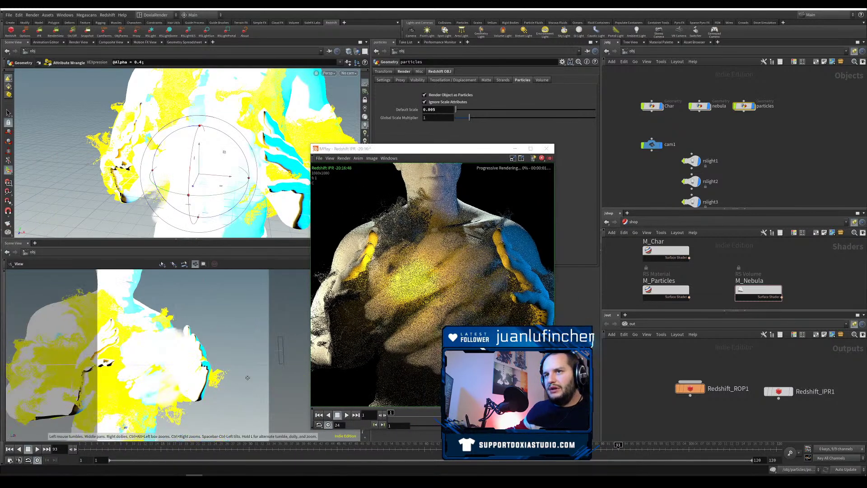
drag(248, 377, 173, 376)
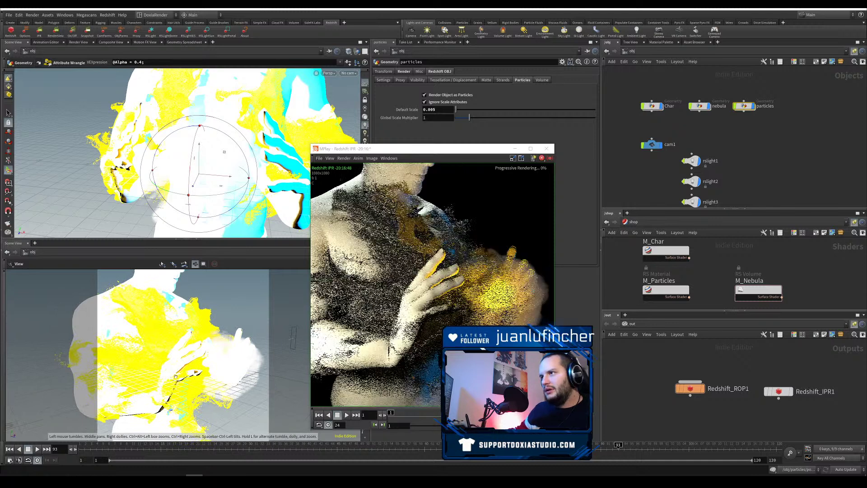
mouse_move(189, 361)
mouse_down()
mouse_move(195, 367)
mouse_move(172, 374)
mouse_move(198, 365)
mouse_up()
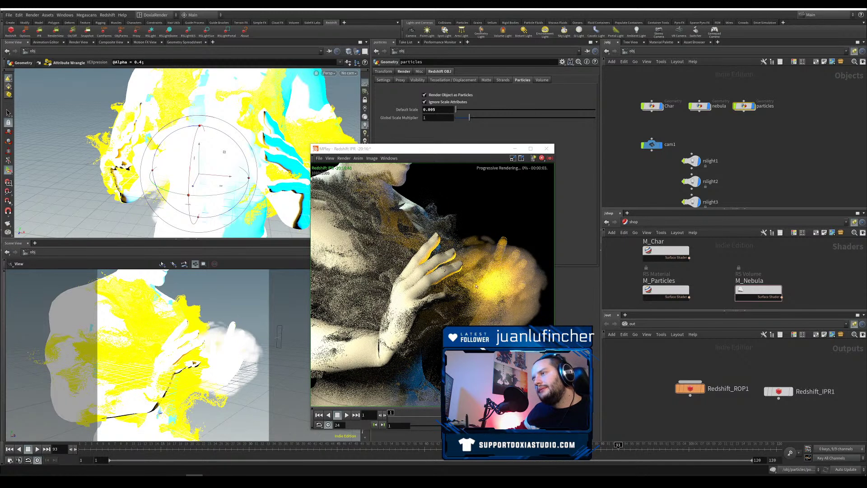
Step: Adjust the opacity of the M_Particles material in the overall settings, trying several gray levels and settling on a value of 0.15
click(680, 291)
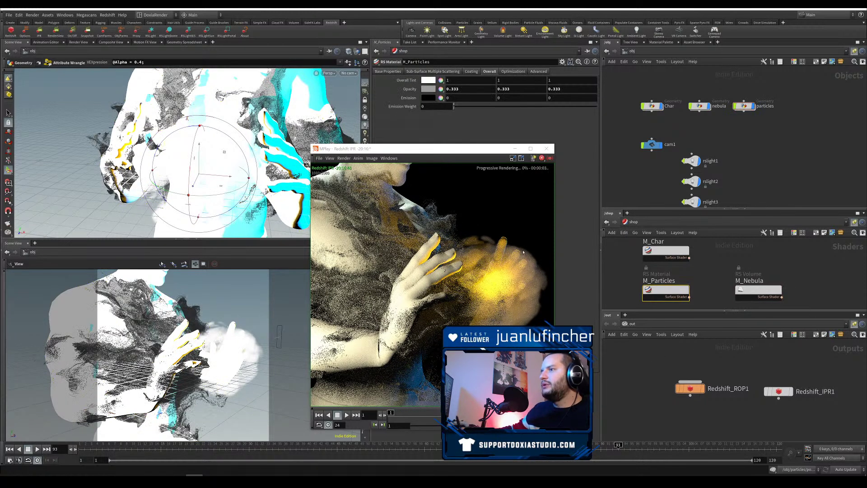
drag(435, 153, 279, 162)
click(427, 89)
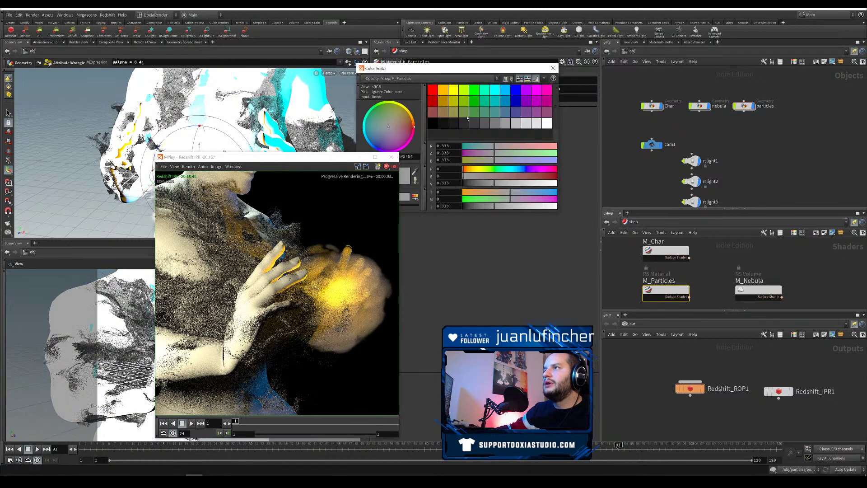
click(465, 126)
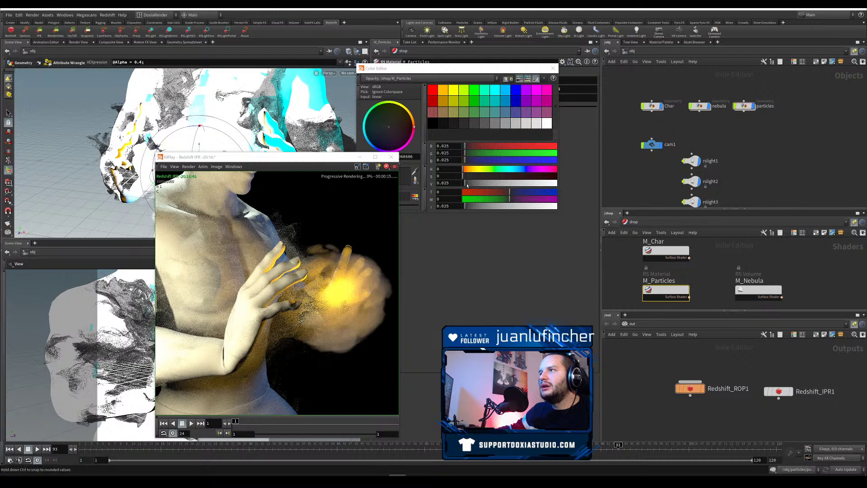
drag(464, 183, 469, 184)
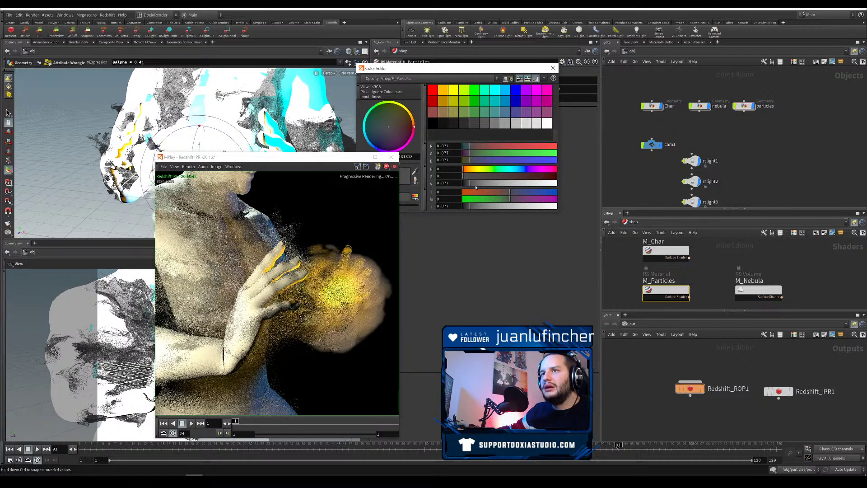
drag(482, 185, 485, 186)
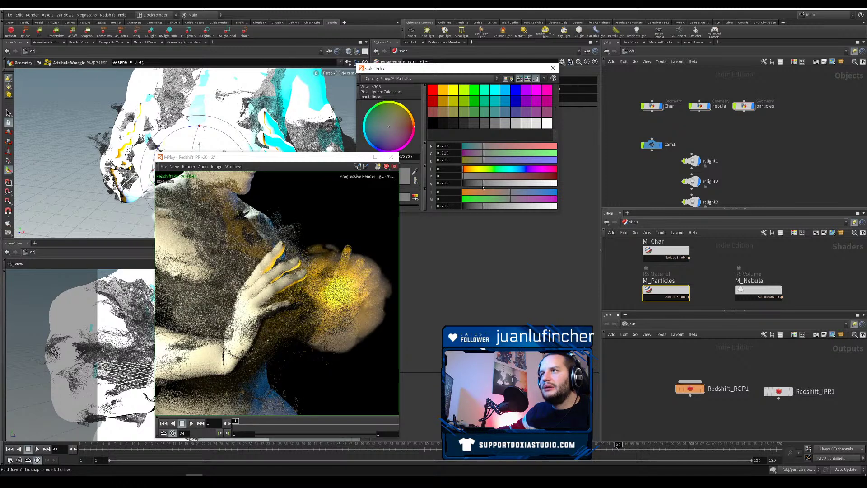
double_click(442, 183)
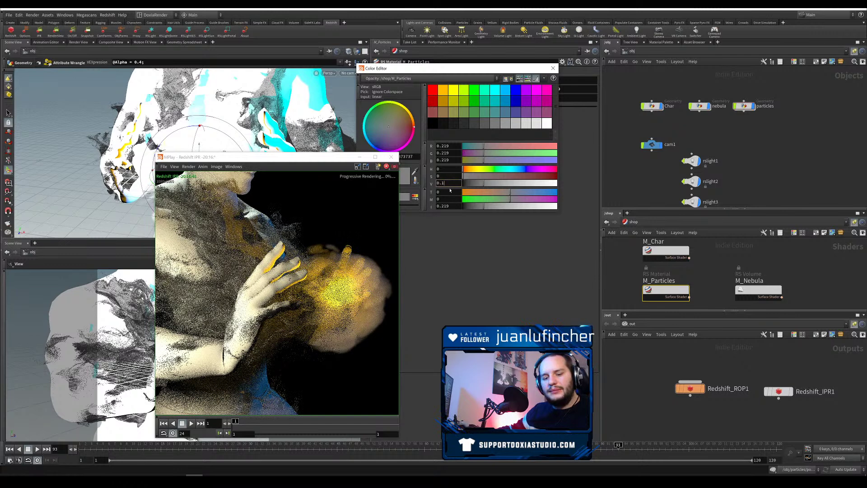
text(0.15)
key(Return)
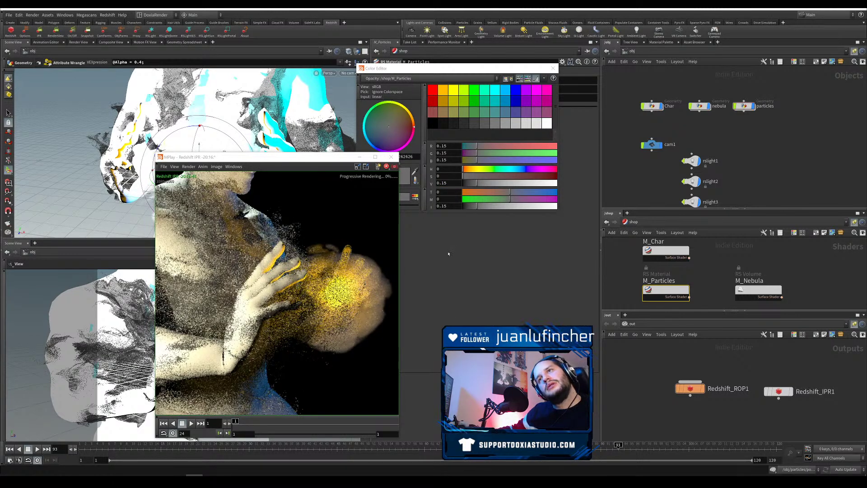
Step: Darken the diffuse color of the M_Char material to pure black and close the color editor
click(665, 251)
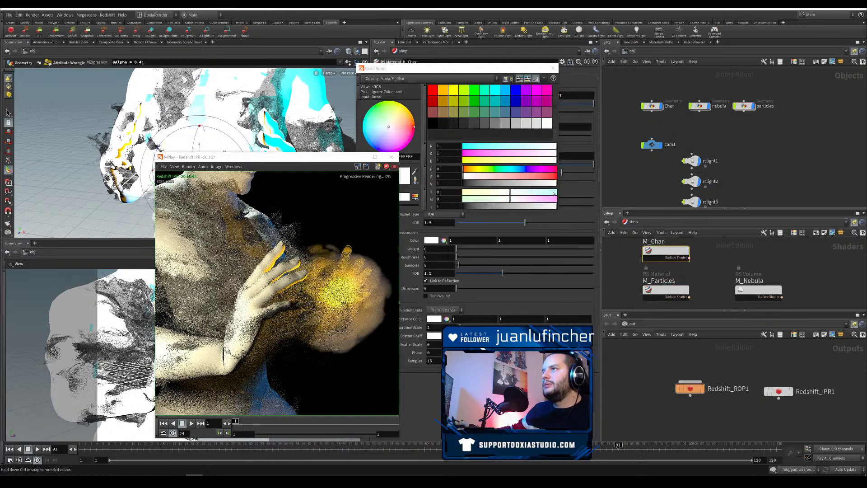
click(555, 69)
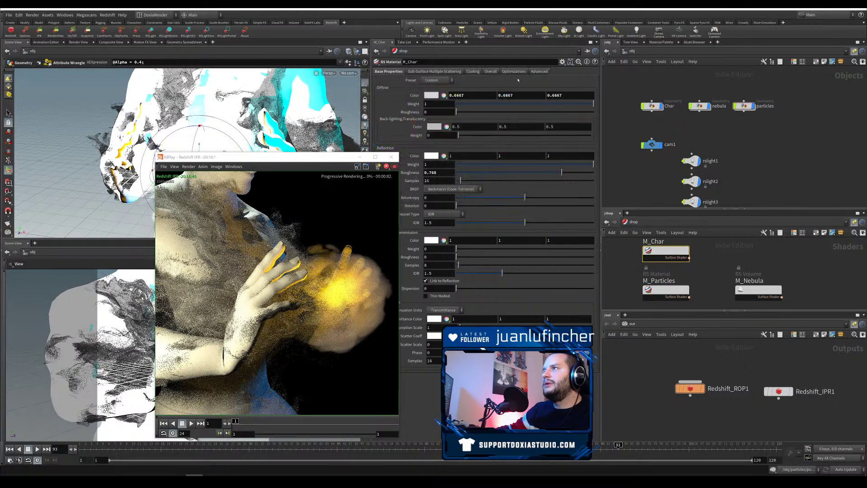
click(431, 95)
drag(525, 183, 466, 185)
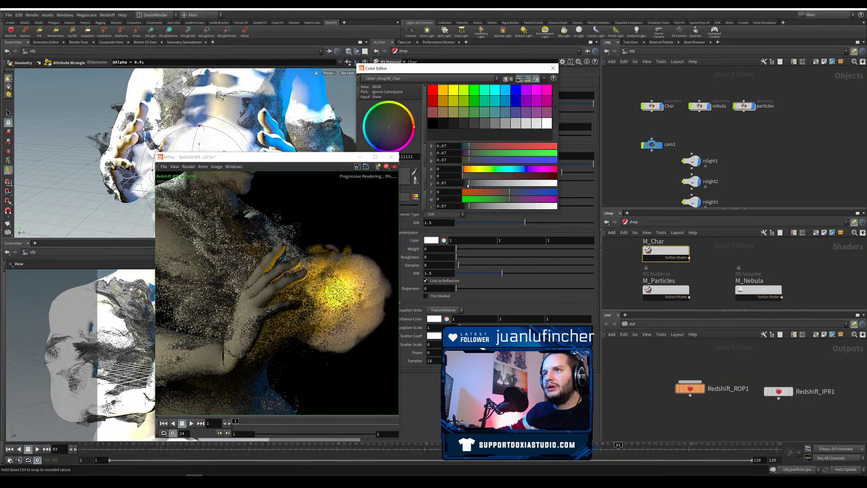
drag(469, 184, 469, 185)
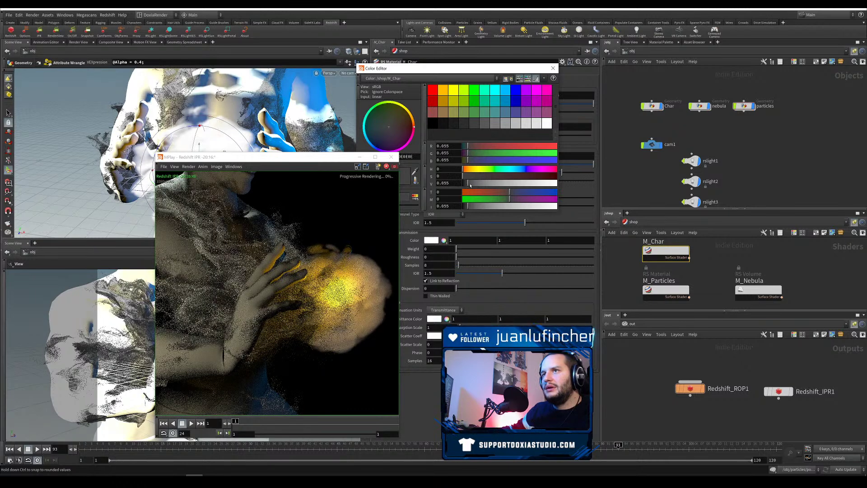
drag(470, 185, 454, 186)
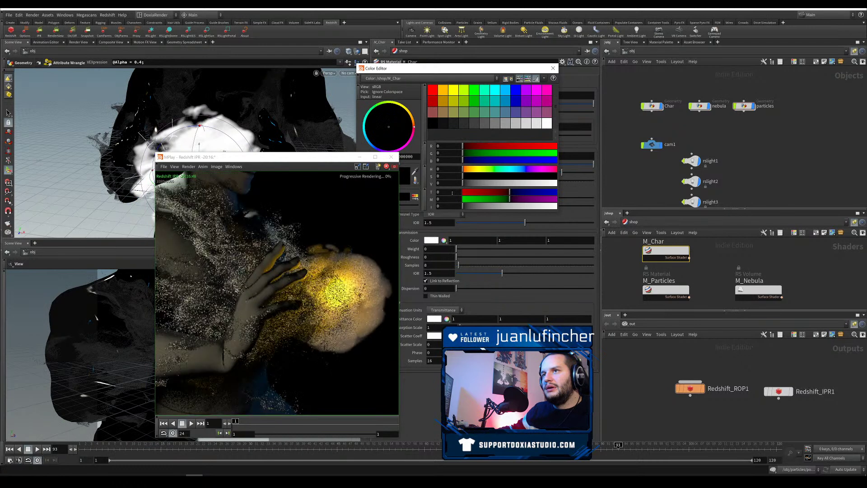
click(553, 68)
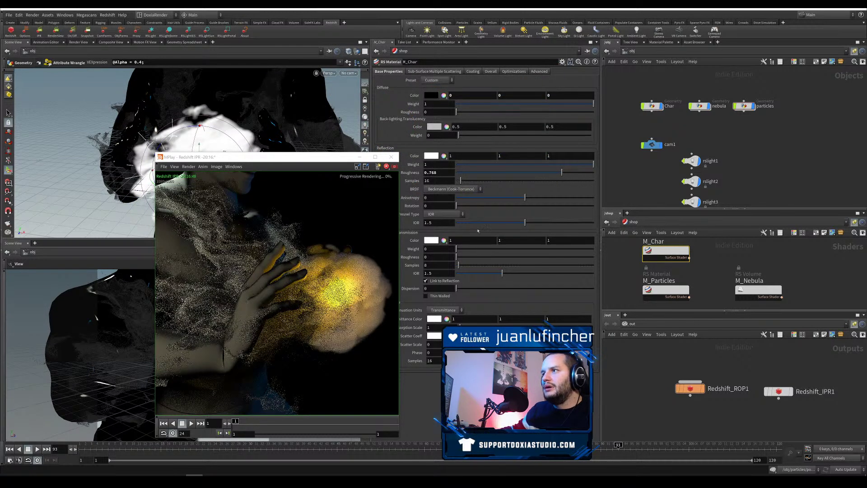
Step: Set the M_Char reflection weight to about 0.122 and its roughness to about 0.097, after testing other roughness levels
drag(561, 172, 466, 172)
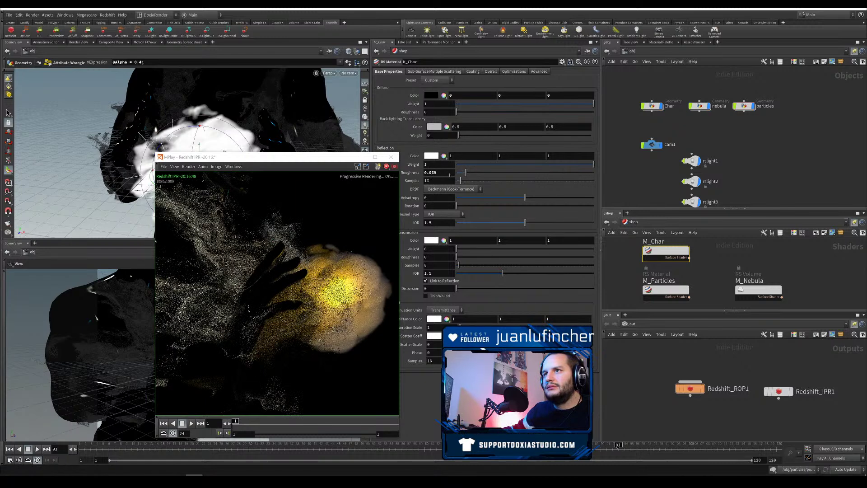
drag(467, 172, 486, 174)
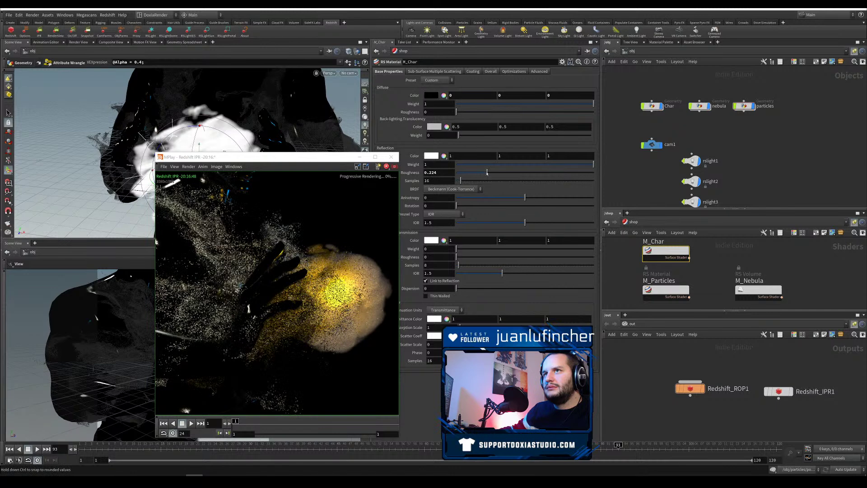
drag(524, 166, 552, 172)
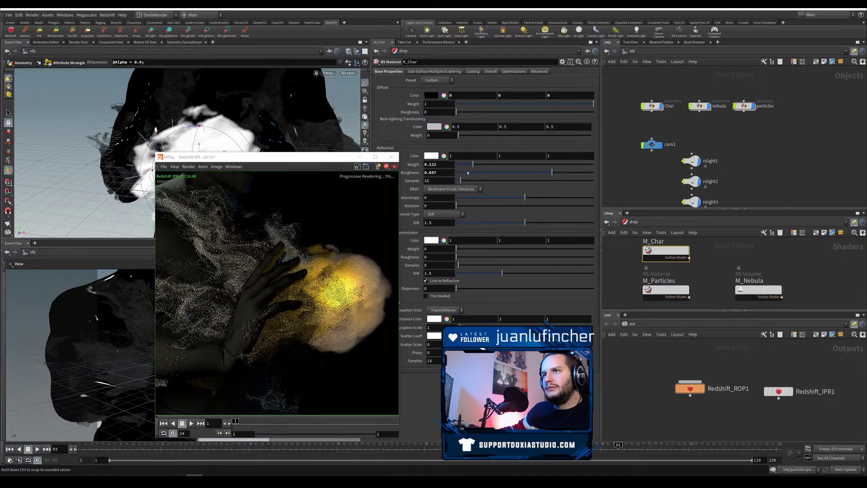
click(469, 173)
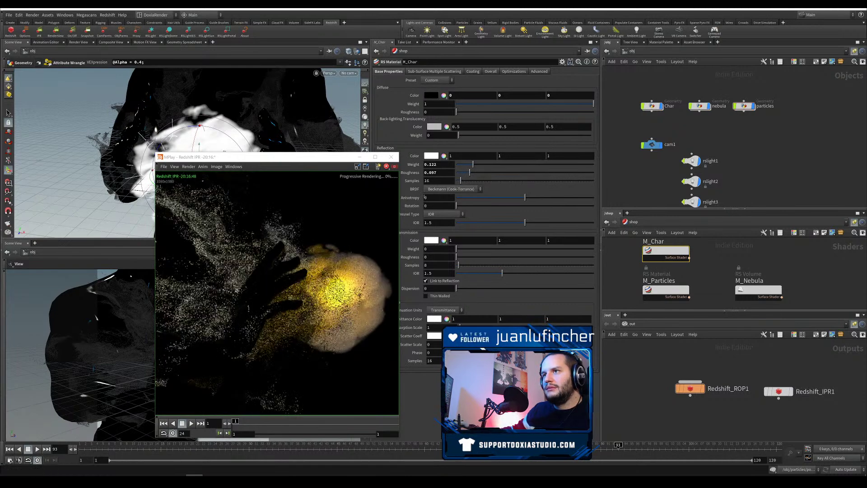
Step: Orbit cam1 back to a frontal view of the torso and nebula, moving the render window out of the way
drag(271, 157, 404, 145)
drag(193, 375, 134, 369)
middle_drag(134, 370, 150, 360)
mouse_move(151, 360)
mouse_down()
mouse_move(160, 350)
mouse_move(150, 353)
mouse_up()
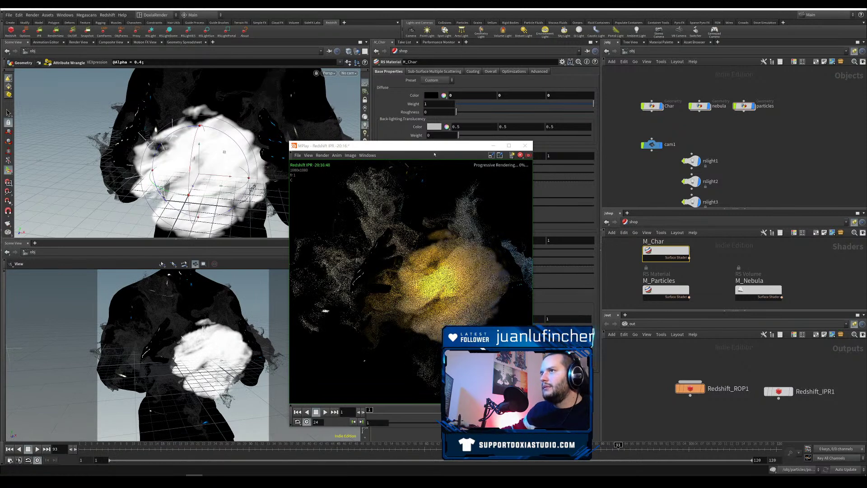
drag(384, 146, 243, 163)
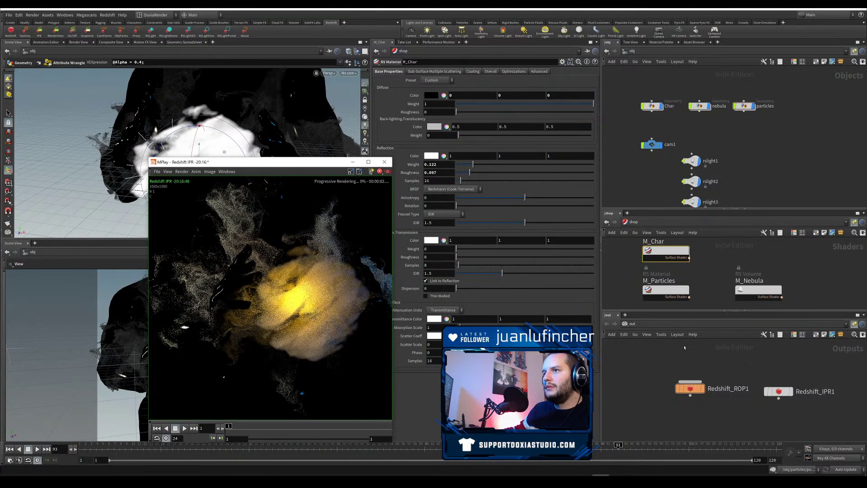
Step: Enable volume scattering in Redshift_ROP1 with scattering 0.05 and attenuation 10
click(689, 388)
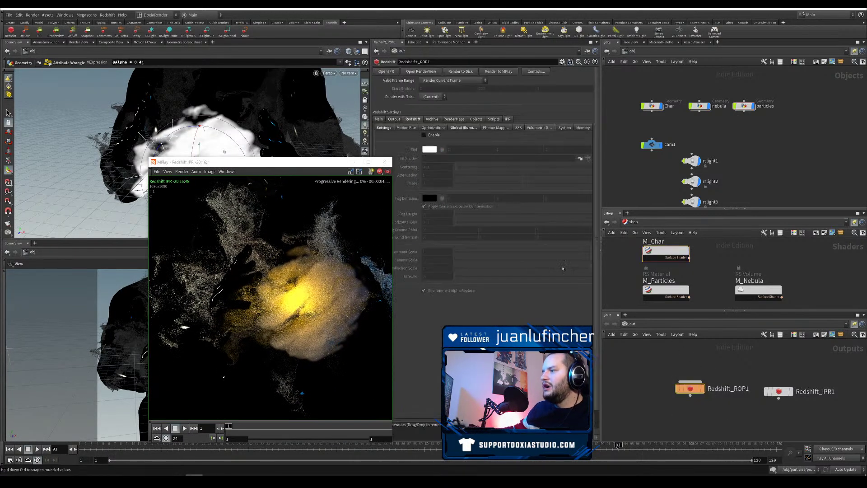
click(429, 135)
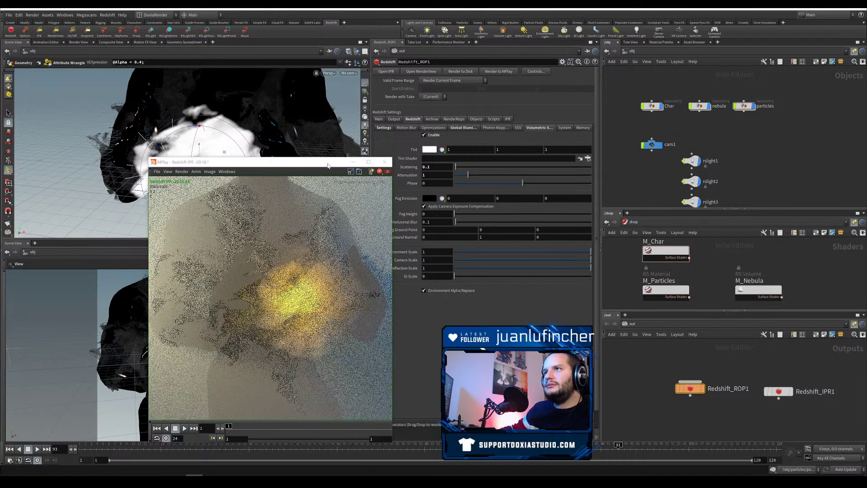
drag(328, 165, 264, 167)
double_click(427, 167)
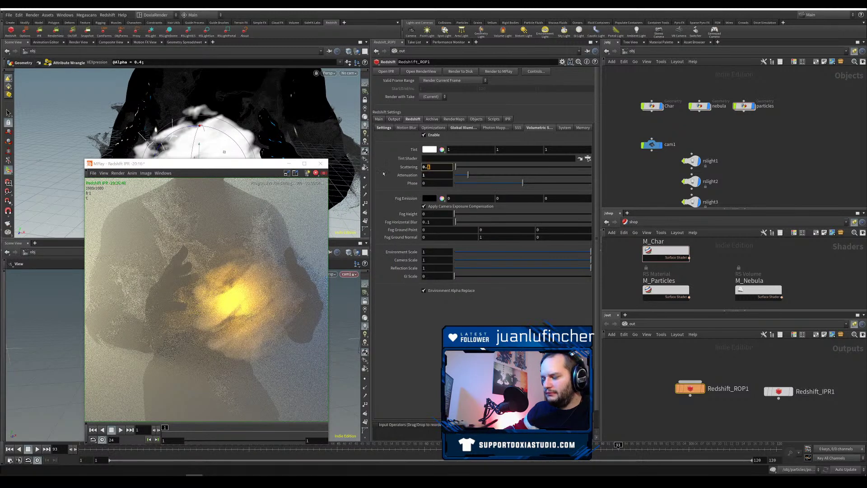
key(Return)
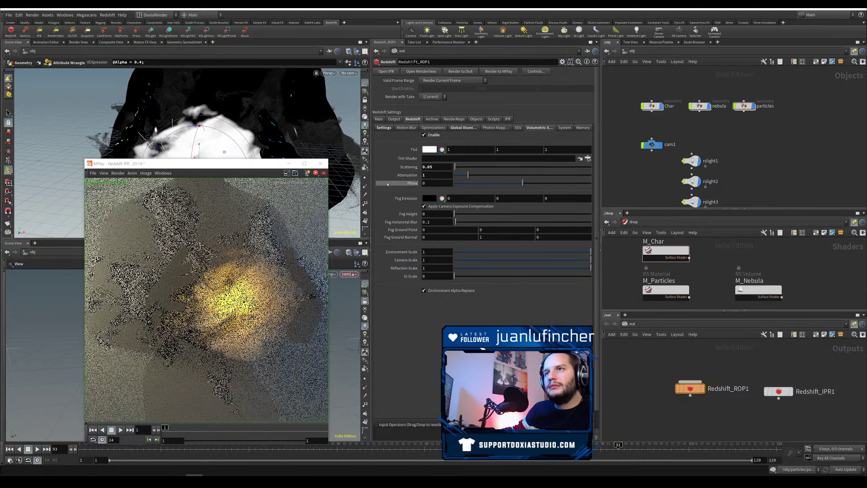
double_click(431, 175)
text(10)
key(Return)
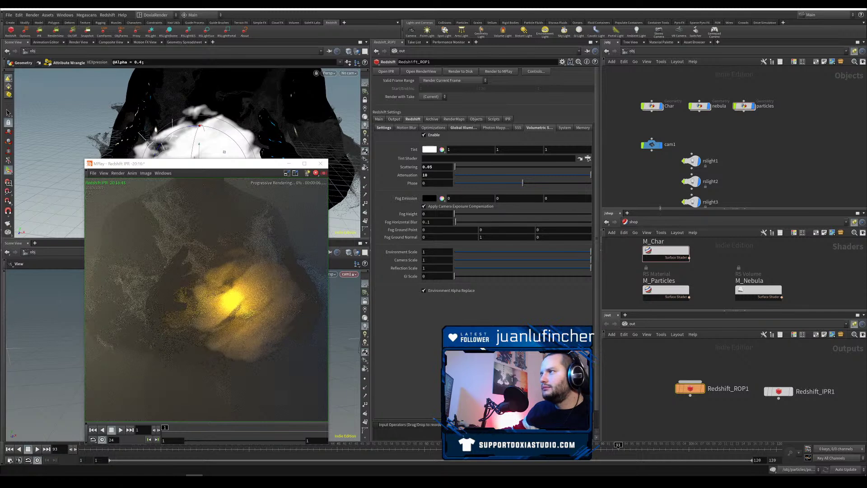
Step: Set the second area size value of rslight1 to 2
click(687, 164)
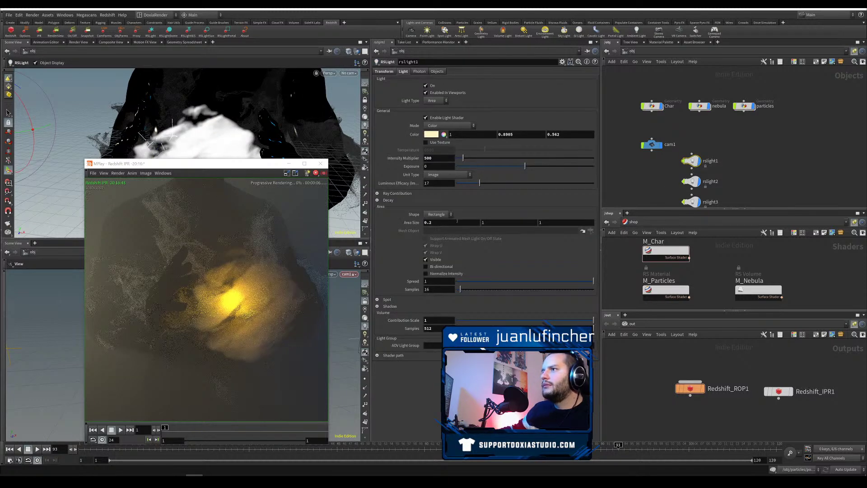
text(2)
key(Return)
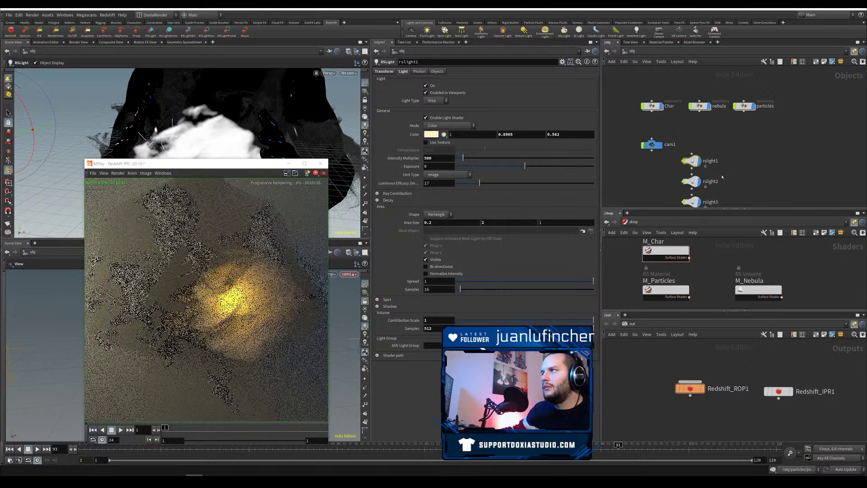
Step: Enlarge the second area size value of rslight2, trying 2 and settling on 4, and save the scene
click(691, 181)
text(2)
key(Return)
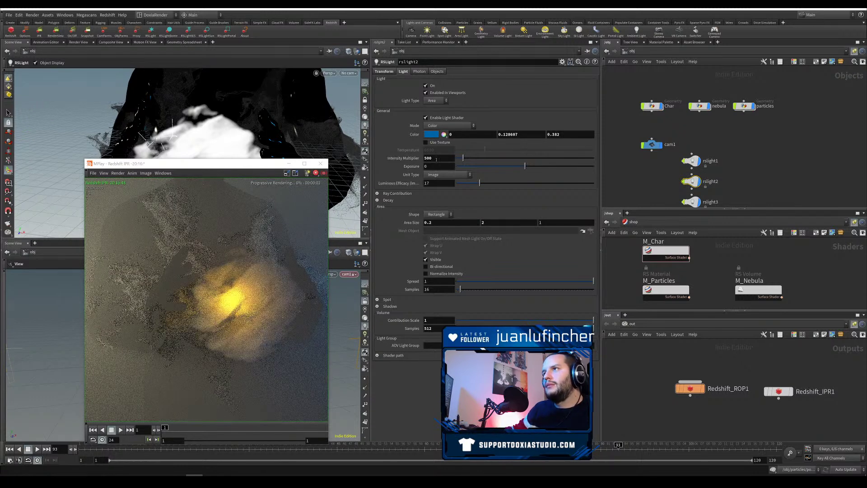
click(497, 222)
text(4)
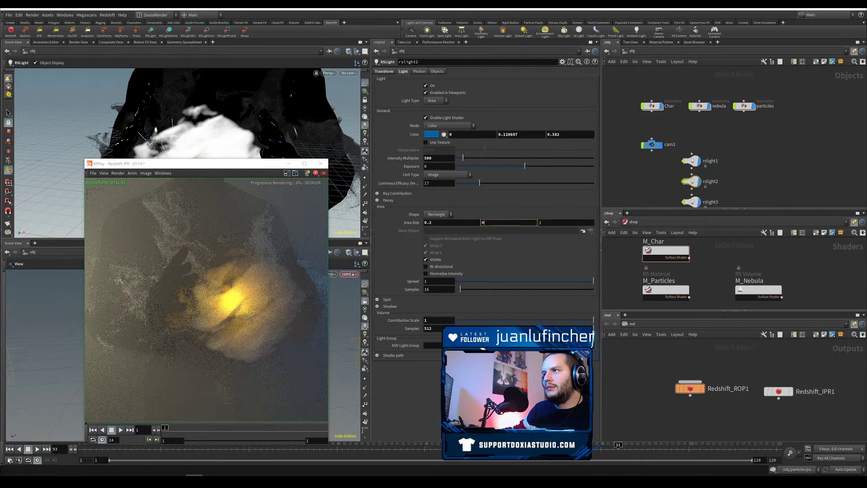
key(Return)
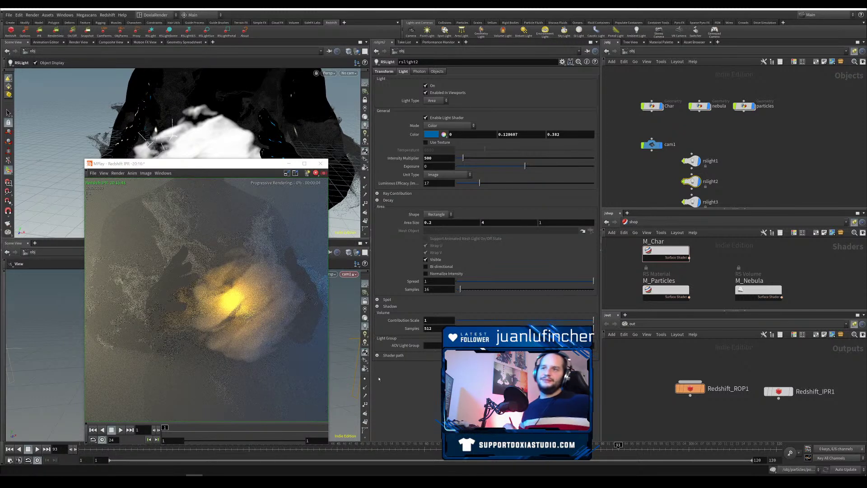
key(ctrl+s)
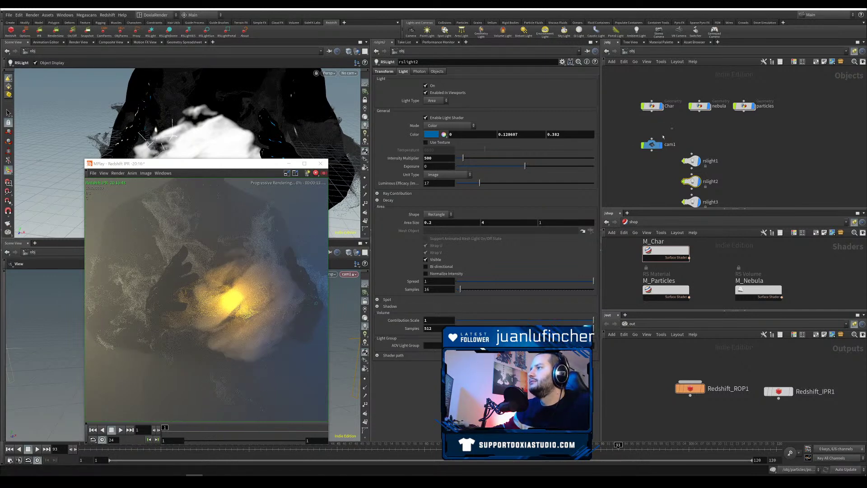
Step: Change the cam1 resolution to 1080 by 1350 for a portrait frame
click(652, 144)
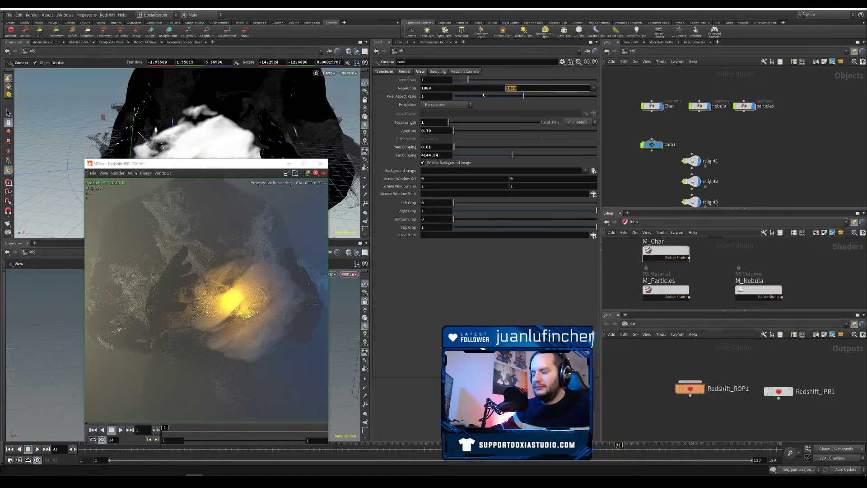
text(1350)
key(Return)
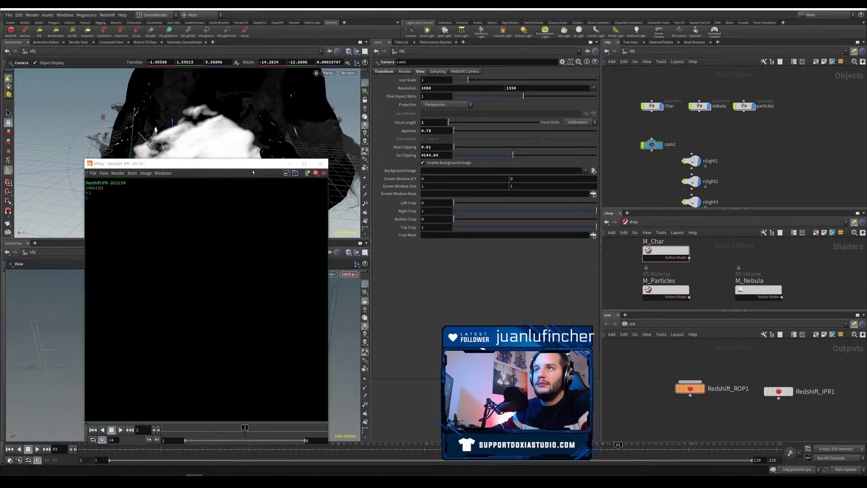
Step: Close the old render window, restart the Redshift IPR render and move its new window clear of the camera viewport
drag(235, 164, 280, 154)
click(365, 154)
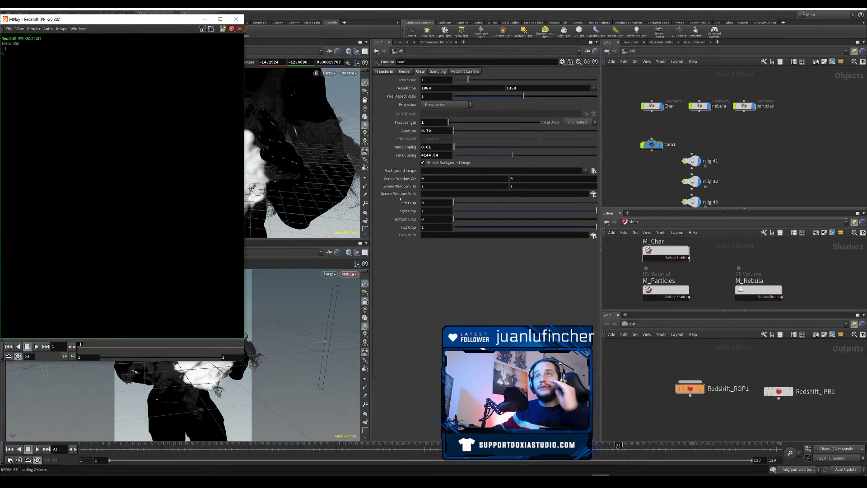
right_click(129, 19)
click(154, 23)
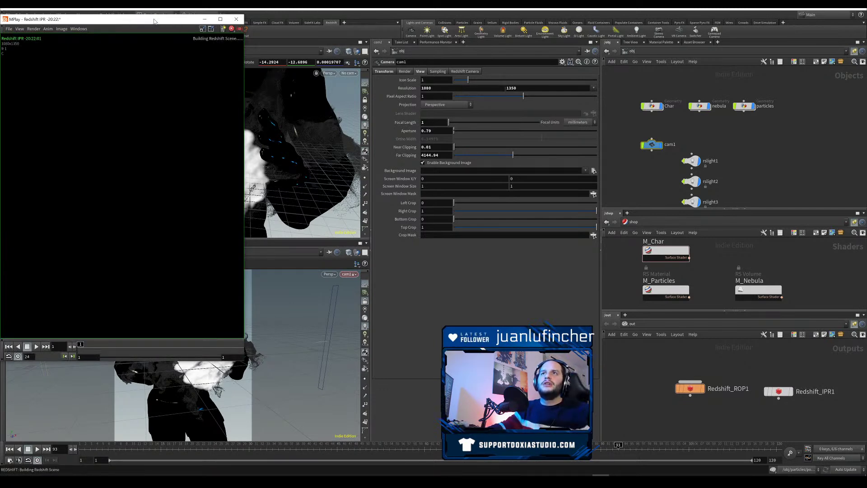
drag(155, 19, 534, 111)
Step: Reframe cam1 slightly closer on the character's torso and nebula for the portrait format
right_drag(180, 363, 184, 363)
drag(189, 366, 201, 377)
mouse_move(201, 377)
middle_down()
mouse_move(216, 390)
mouse_move(184, 378)
middle_up()
drag(183, 378, 145, 379)
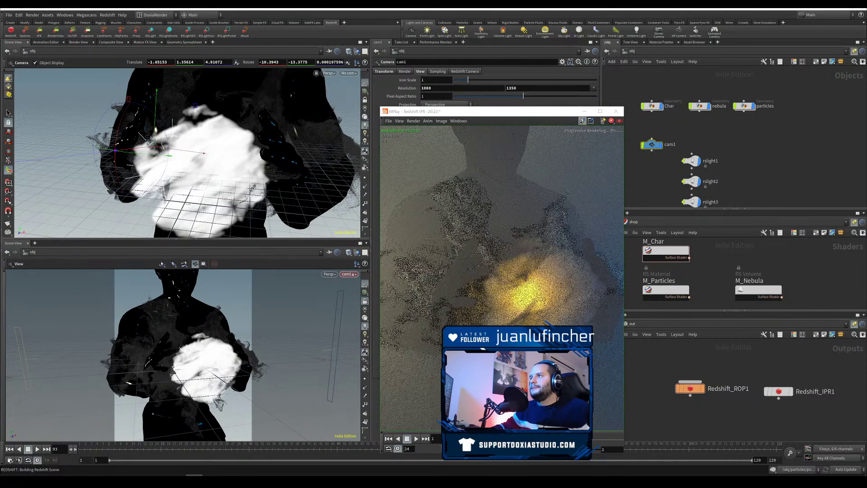
Step: Clear the render window from the upper viewport's camera selector and look through rslight3 in that viewport
drag(547, 114, 600, 103)
click(348, 73)
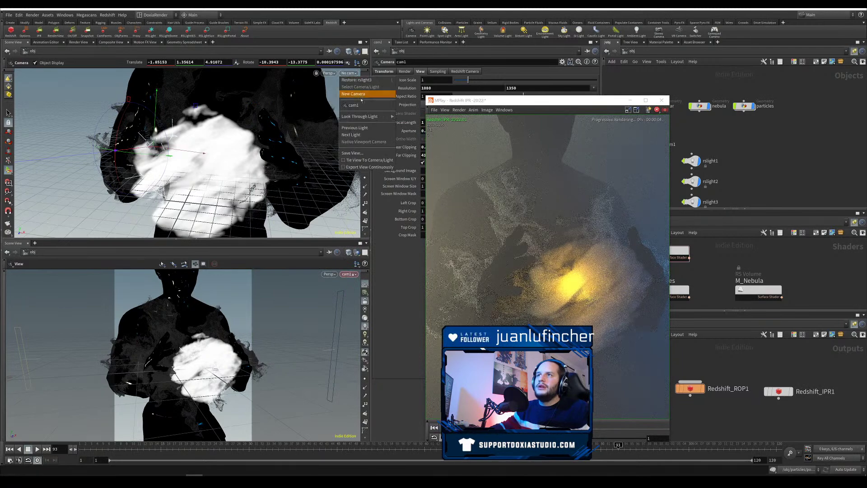
mouse_move(373, 116)
click(410, 145)
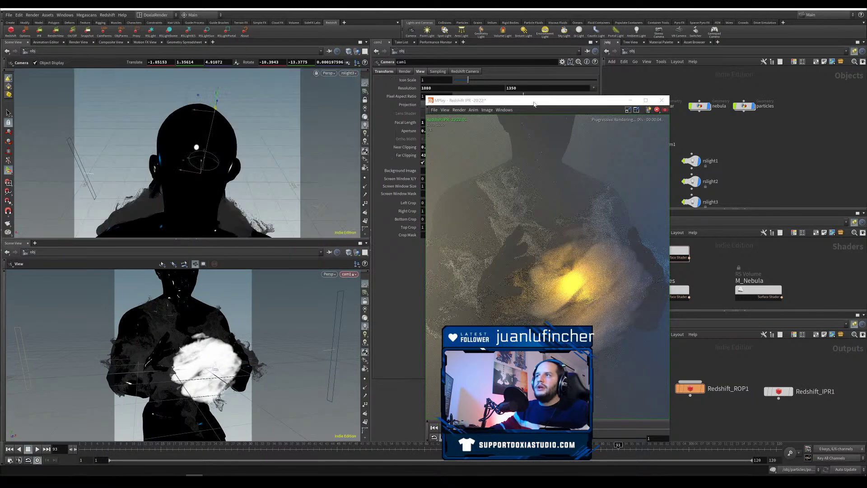
Step: Set rslight3's first two area size values to 1 and 2, and lower its intensity multiplier to 1612
drag(497, 100, 153, 126)
click(691, 201)
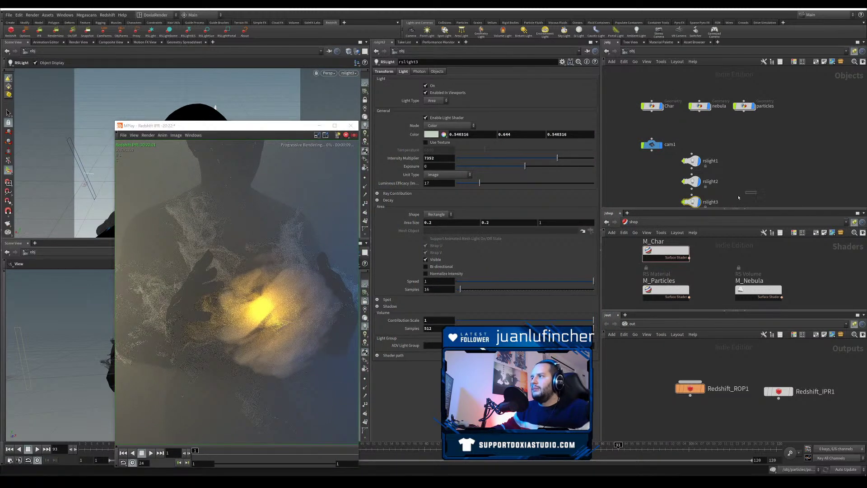
text(1)
key(Tab)
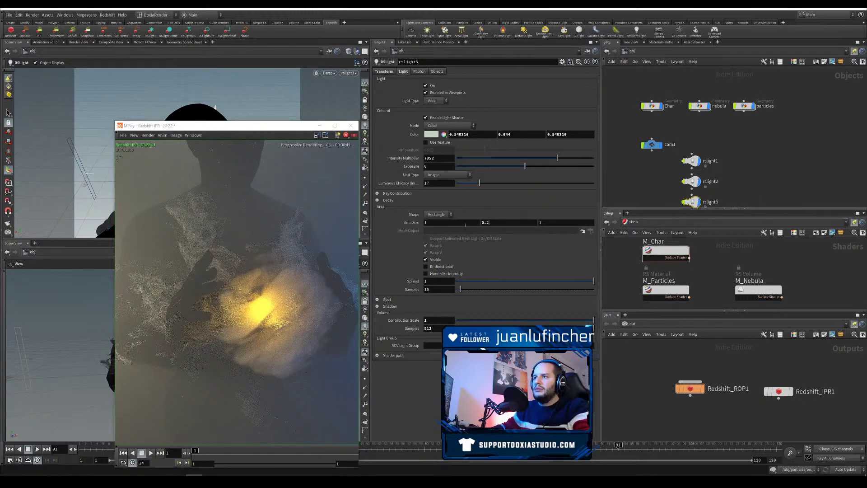
text(2)
key(Return)
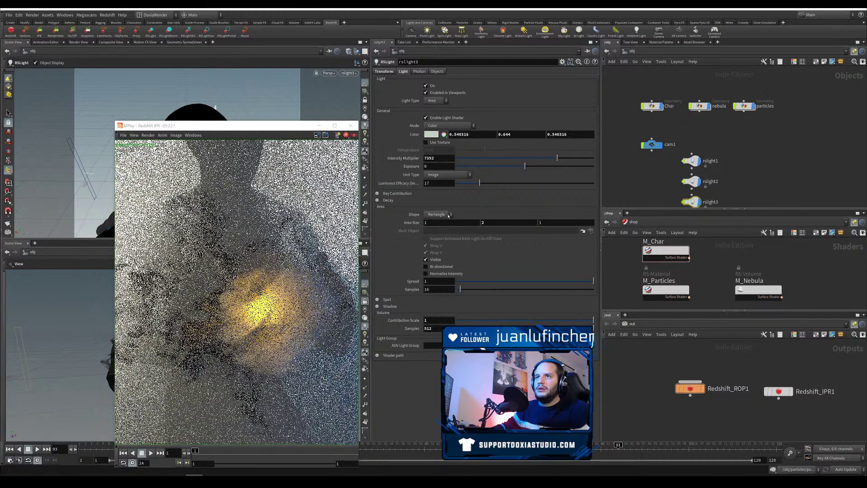
click(479, 162)
Step: Reposition rslight3 by looking through it and reframing its view on the character's head and shoulders from behind
drag(278, 129, 467, 116)
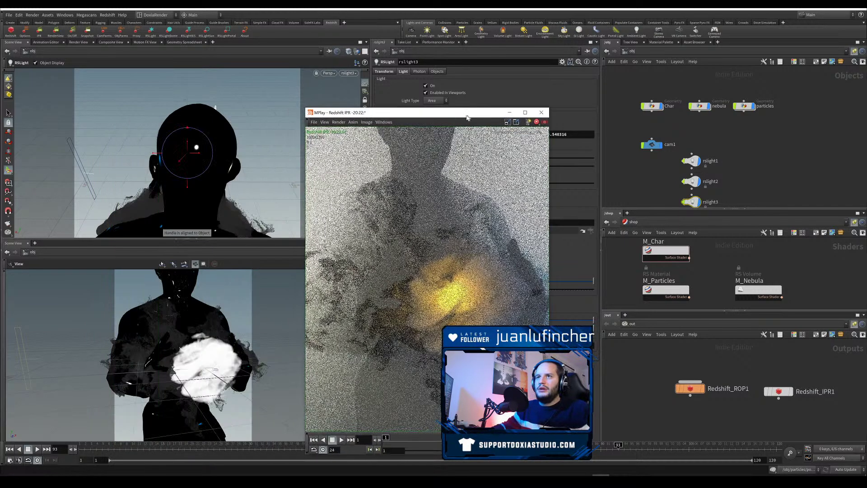
alt+drag(214, 182, 203, 147)
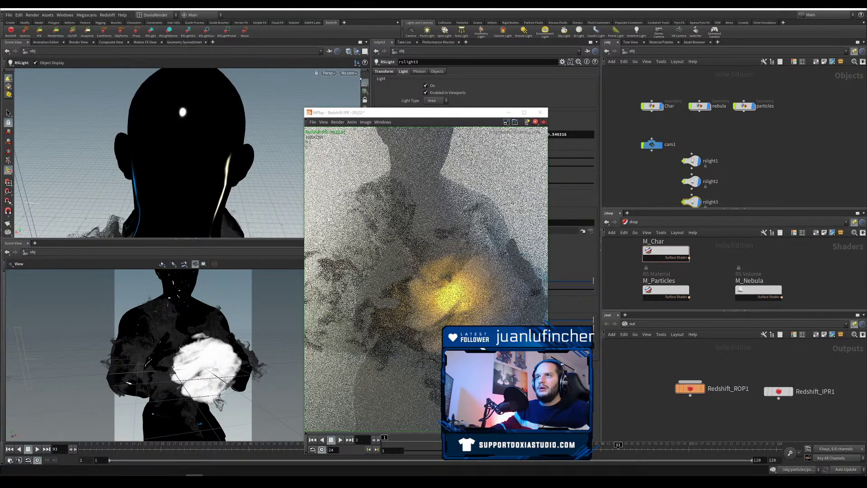
click(348, 74)
mouse_move(362, 116)
click(411, 144)
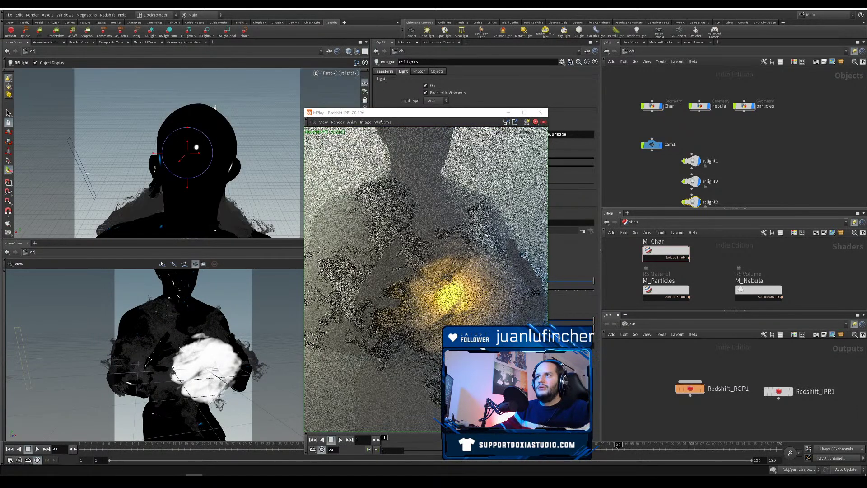
middle_drag(197, 142, 169, 117)
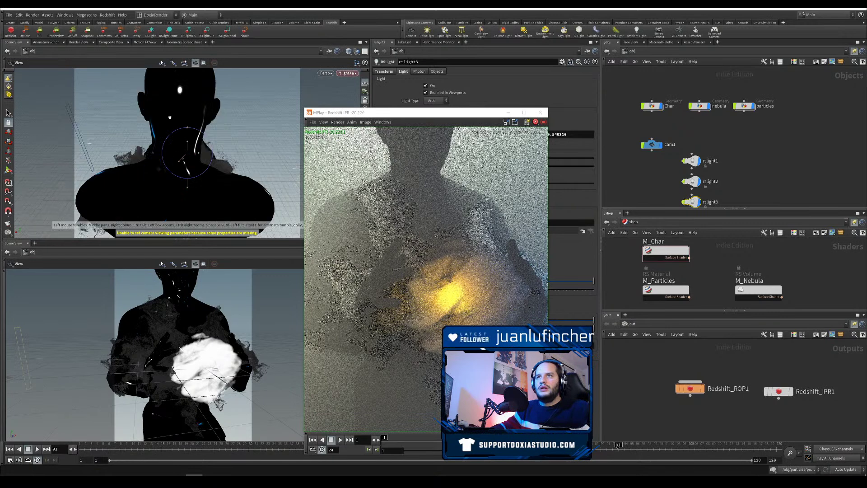
mouse_move(181, 153)
mouse_down()
mouse_move(174, 142)
mouse_move(186, 151)
mouse_up()
drag(184, 185, 195, 187)
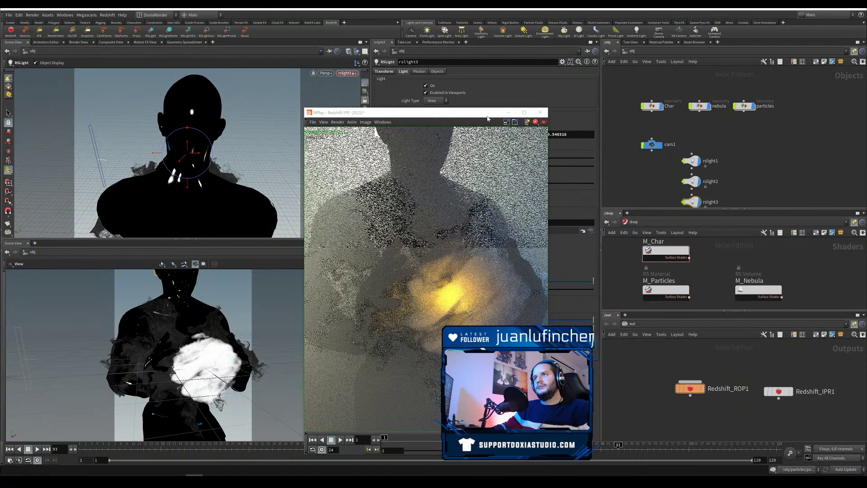
Step: Turn off Visible for rslight3 and move the IPR window clear of the parameters and network
drag(486, 116, 771, 109)
click(426, 259)
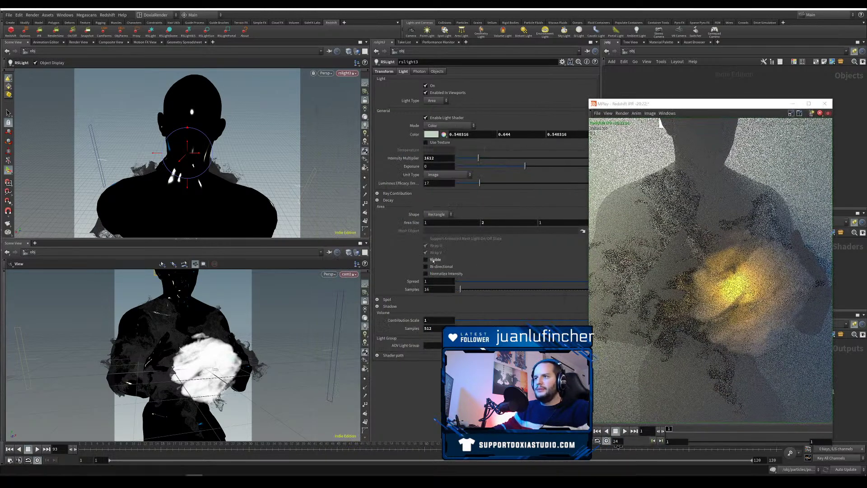
drag(677, 104, 540, 115)
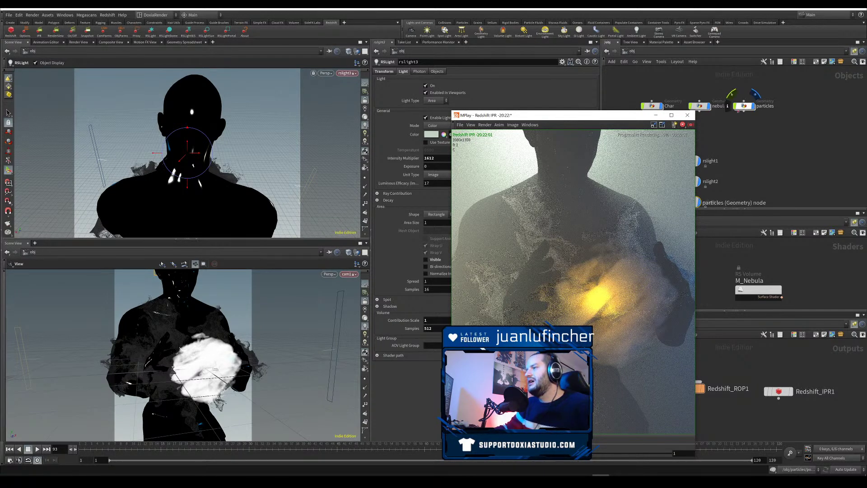
drag(590, 116, 541, 111)
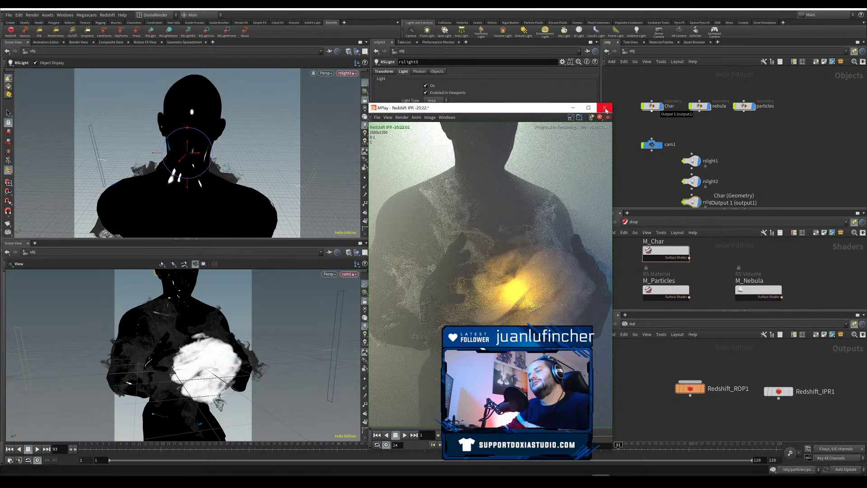
drag(551, 107, 243, 96)
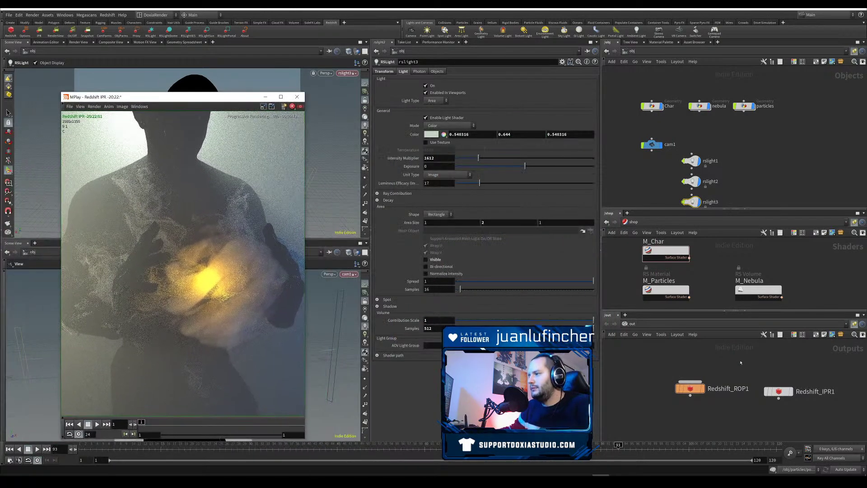
Step: In Redshift_ROP1's volumetric fog settings, raise GI Scale to 1 and set Scattering to 0.02
click(690, 388)
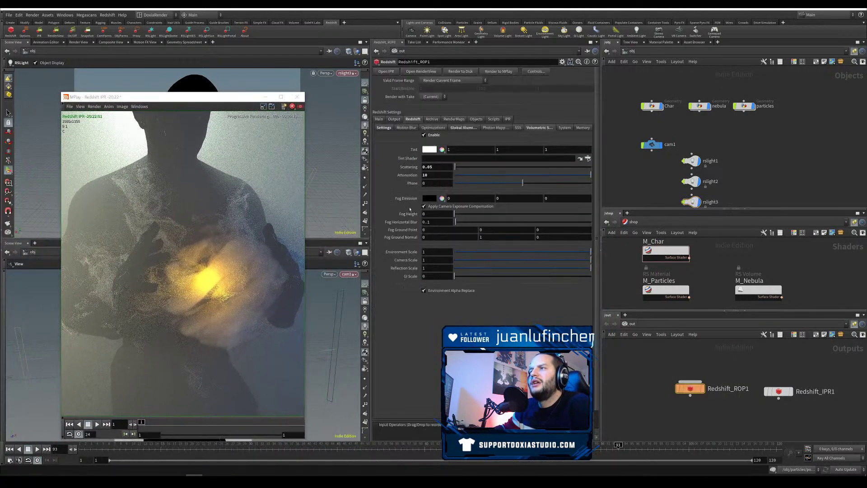
drag(475, 276, 664, 289)
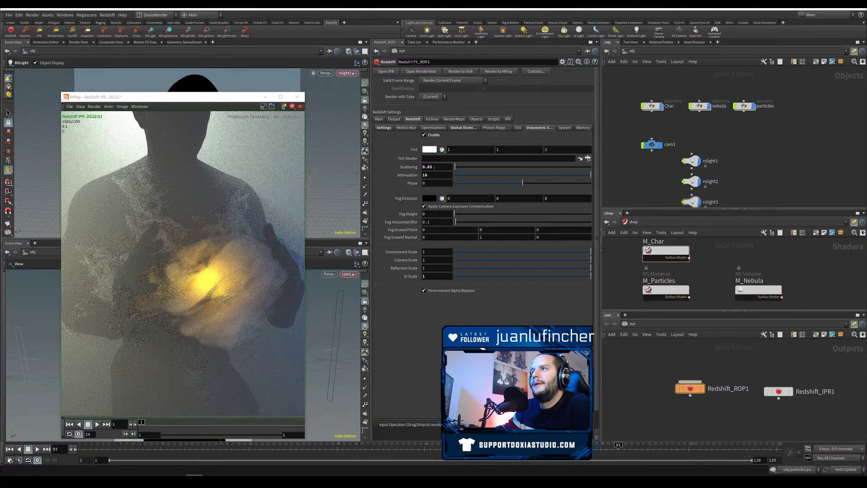
mouse_move(455, 167)
mouse_down()
mouse_move(475, 168)
mouse_move(455, 168)
mouse_up()
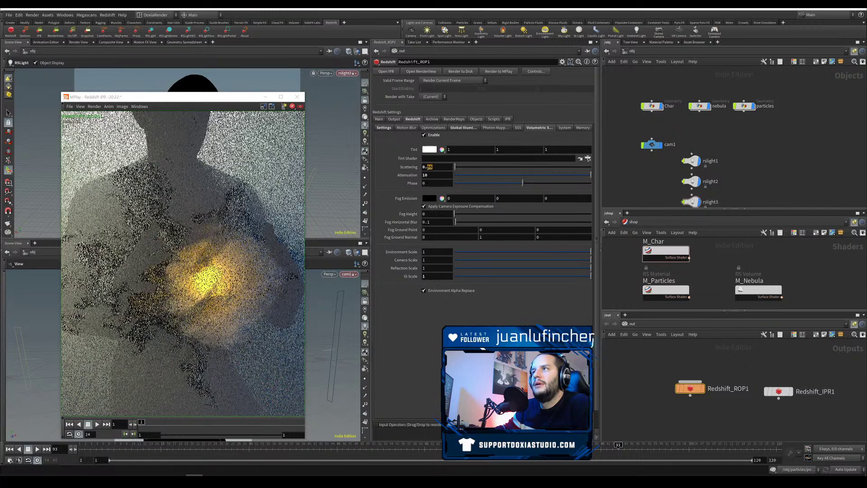
text(2)
key(Return)
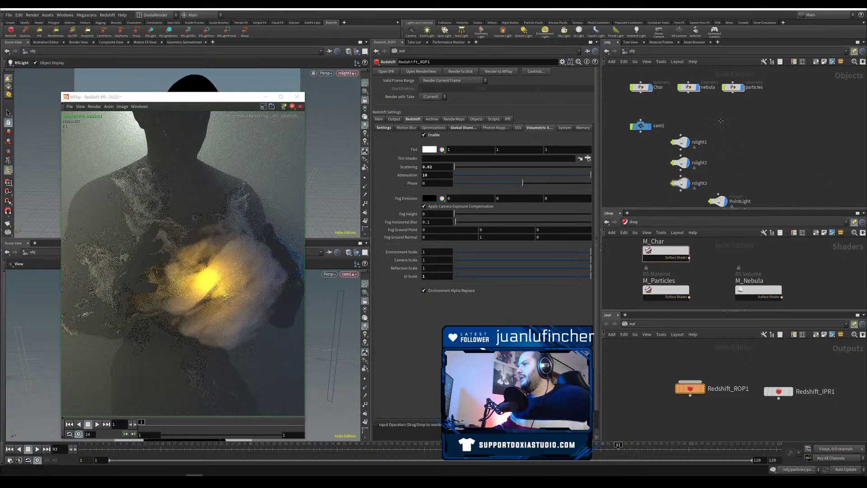
Step: Lower PointLight's intensity multiplier to 1 and move the IPR window off the upper viewport
click(741, 113)
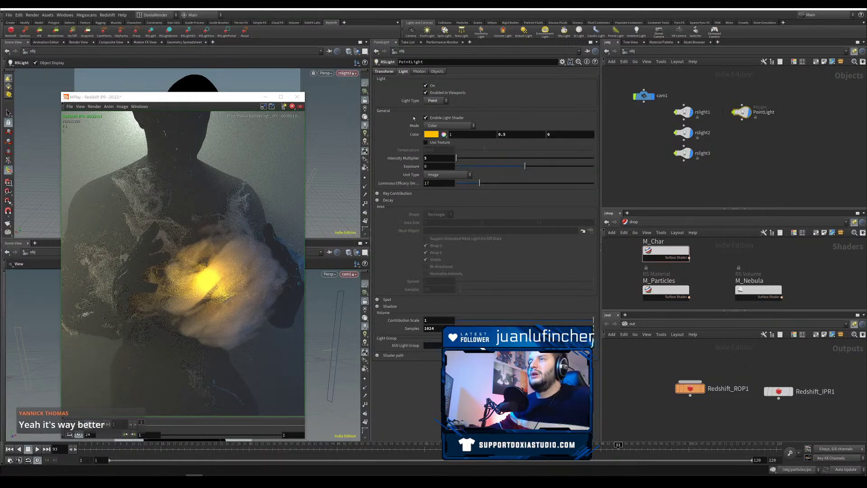
click(438, 157)
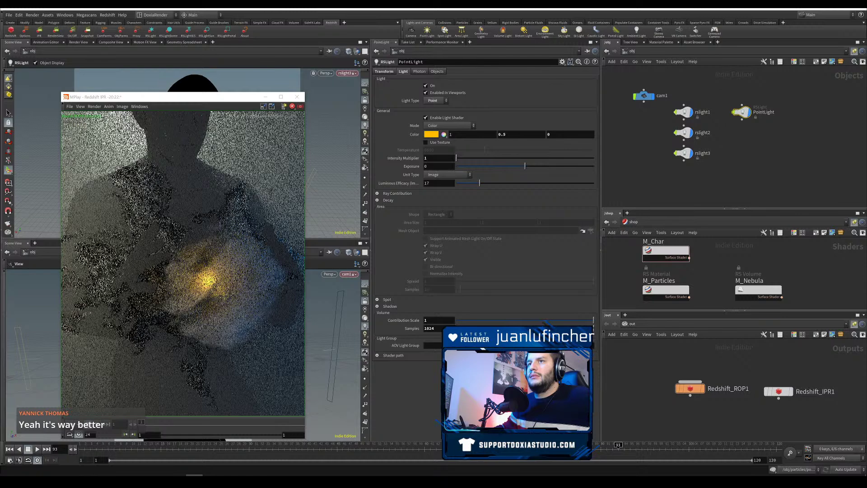
drag(177, 97, 490, 106)
Step: Release the upper viewport from rslight3 to a free view of the nebula and duplicate PointLight
click(345, 73)
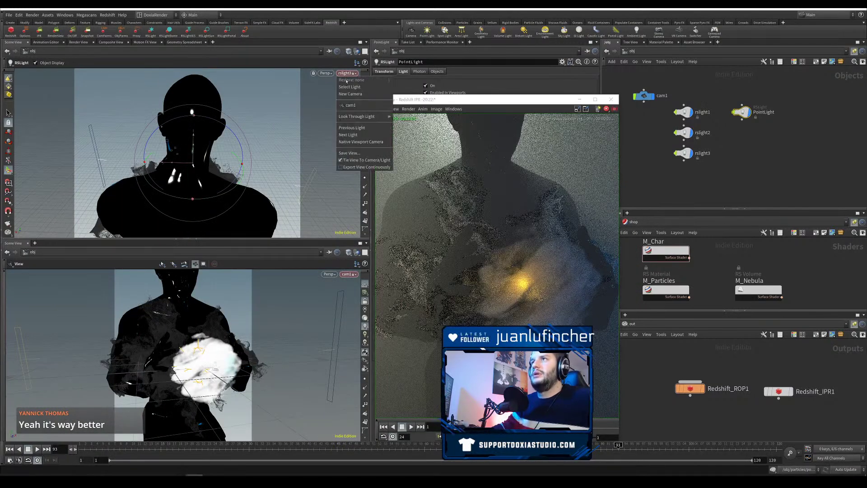
click(314, 92)
click(365, 100)
alt+drag(132, 164, 398, 97)
alt+drag(744, 114, 743, 139)
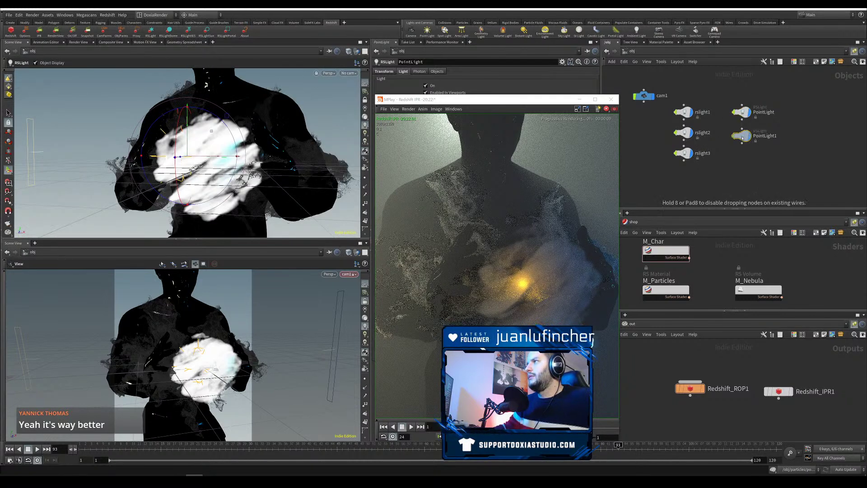
click(738, 136)
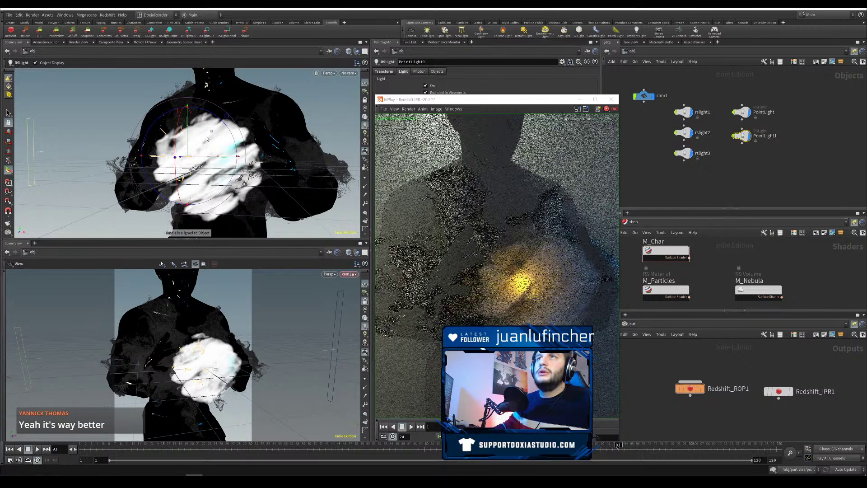
Step: Move the duplicated point light away from the nebula's centre to its lower right side
drag(212, 133, 171, 199)
drag(245, 192, 341, 156)
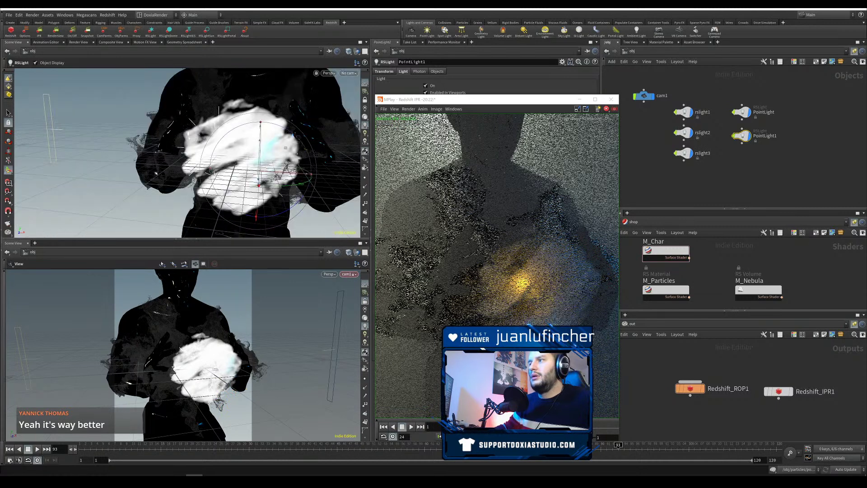
alt+drag(259, 165, 329, 141)
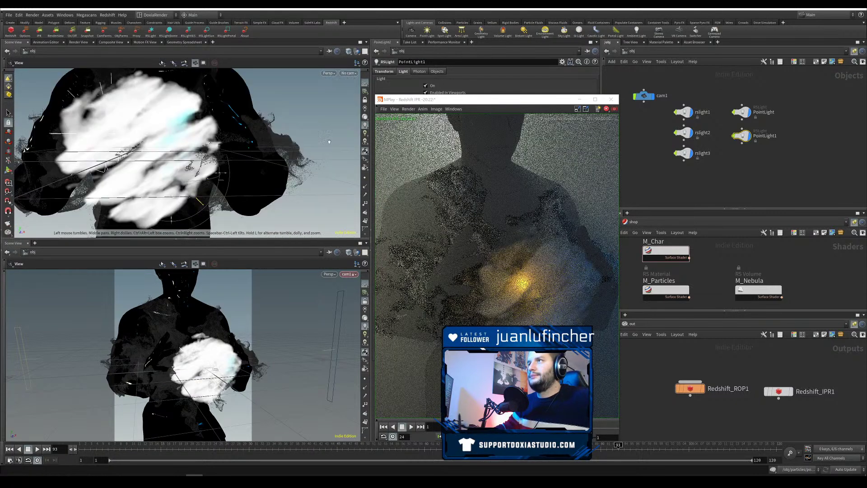
Step: Change PointLight1's color to a pale yellow with hue 60 and saturation 0.382
drag(478, 99, 635, 93)
click(440, 132)
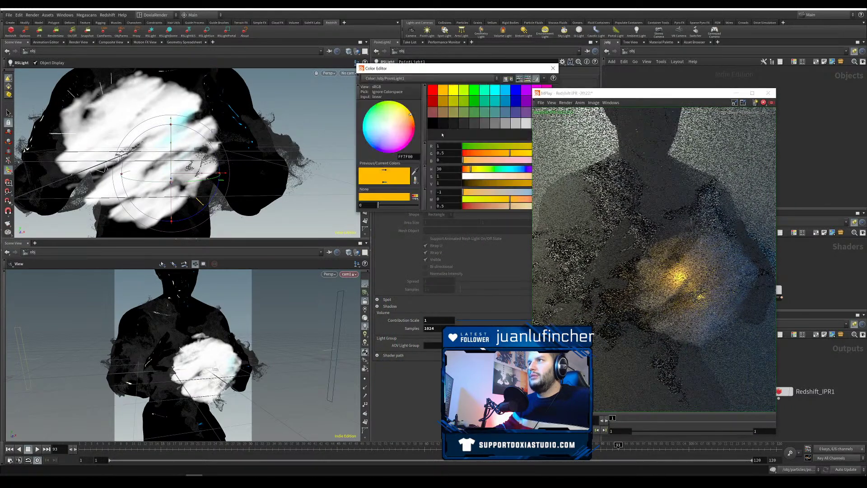
click(455, 94)
drag(465, 68, 420, 73)
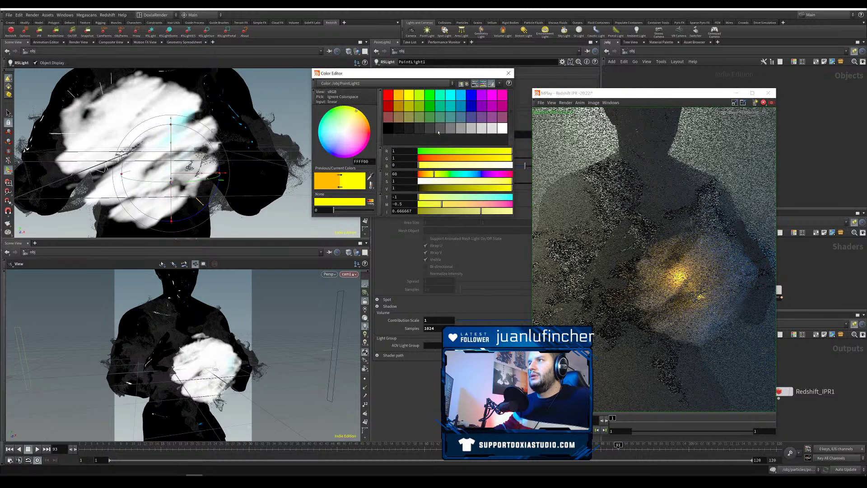
click(454, 181)
click(508, 73)
Step: Duplicate PointLight1 and set the copy's color to light blue with RGB 0, 0.5, 1
drag(655, 93, 444, 101)
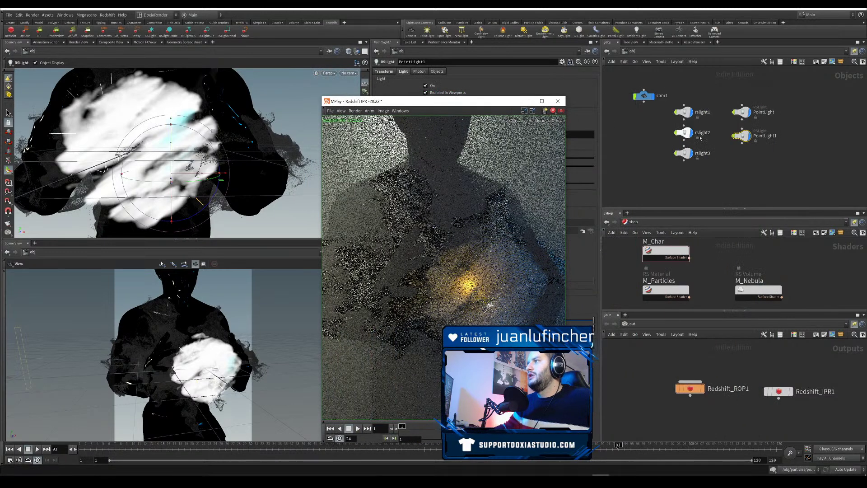
alt+drag(741, 137, 741, 157)
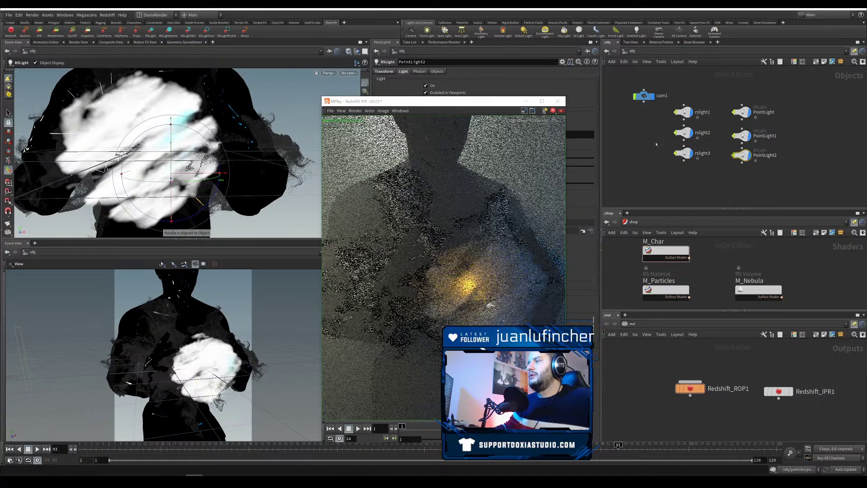
drag(485, 98, 672, 84)
click(431, 134)
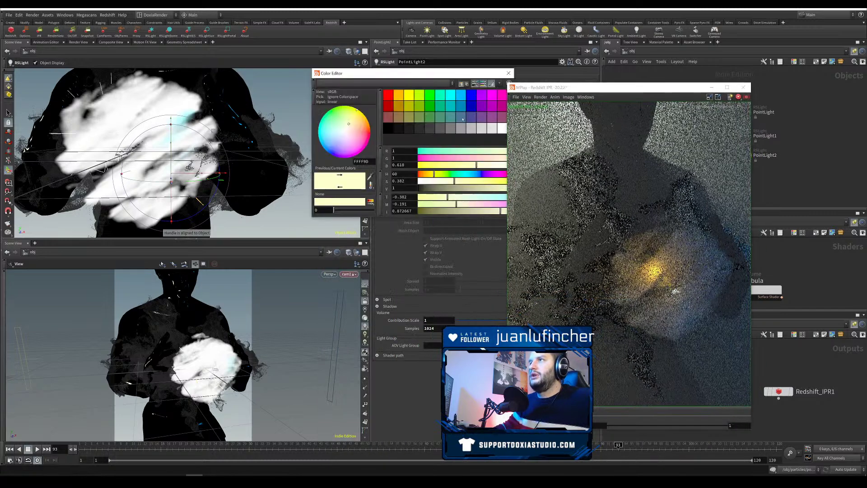
click(459, 96)
click(508, 72)
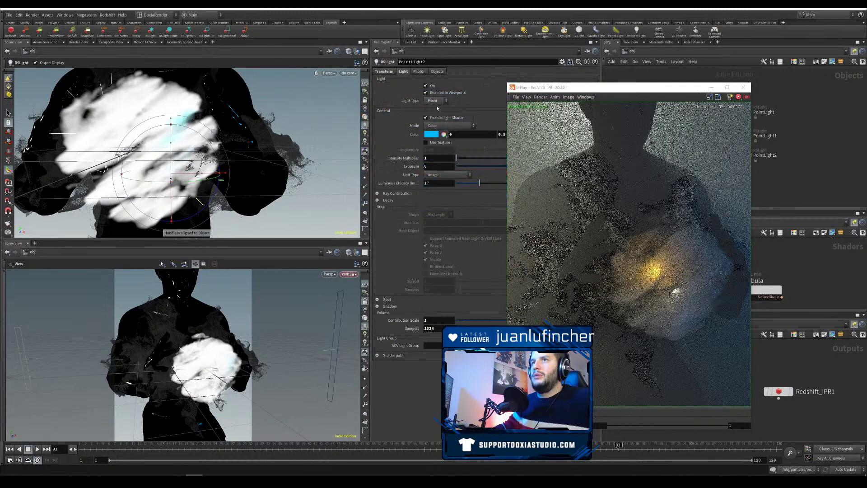
Step: Move the blue point light to the nebula's lower left side
drag(215, 131, 153, 152)
alt+drag(120, 190, 185, 196)
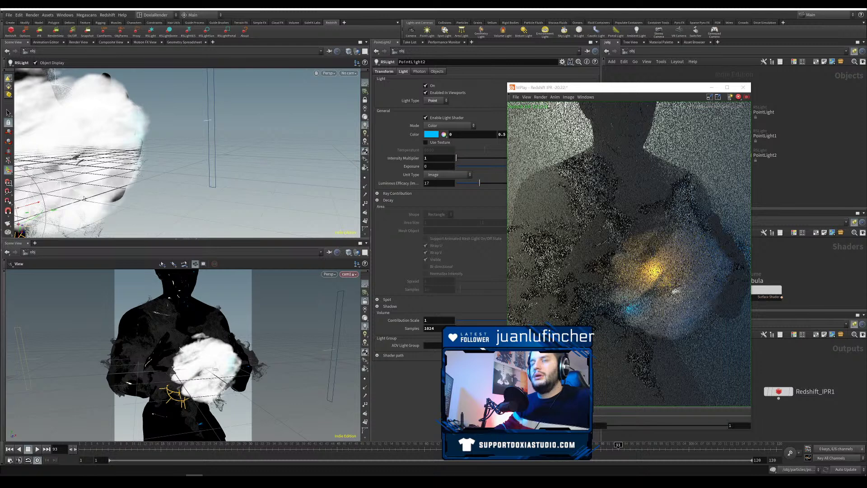
alt+drag(88, 174, 113, 189)
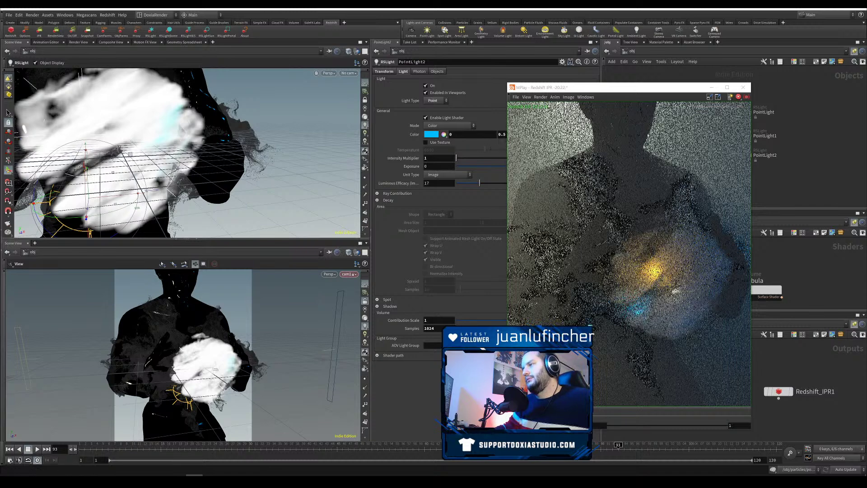
Step: Duplicate the light blue PointLight2 and set the copy's color to a deeper blue with RGB 0, 0.15625, 0.625
drag(669, 92, 316, 104)
alt+drag(742, 160, 743, 184)
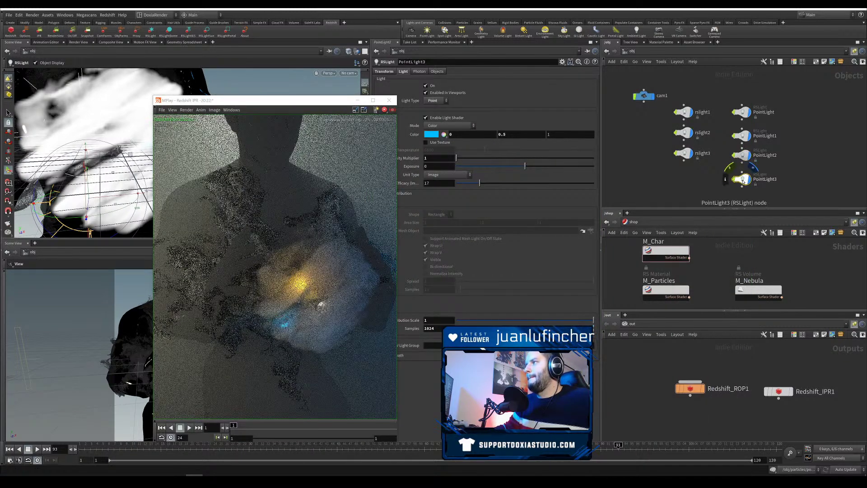
click(432, 134)
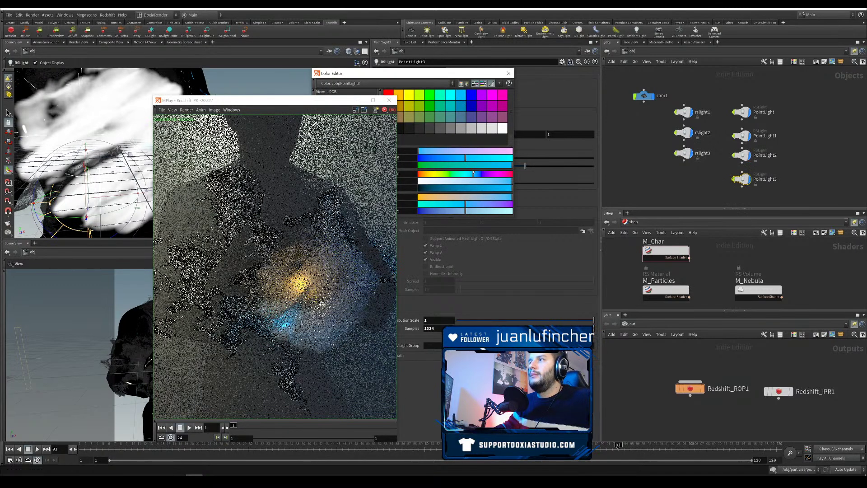
drag(473, 173, 477, 190)
drag(310, 103, 505, 103)
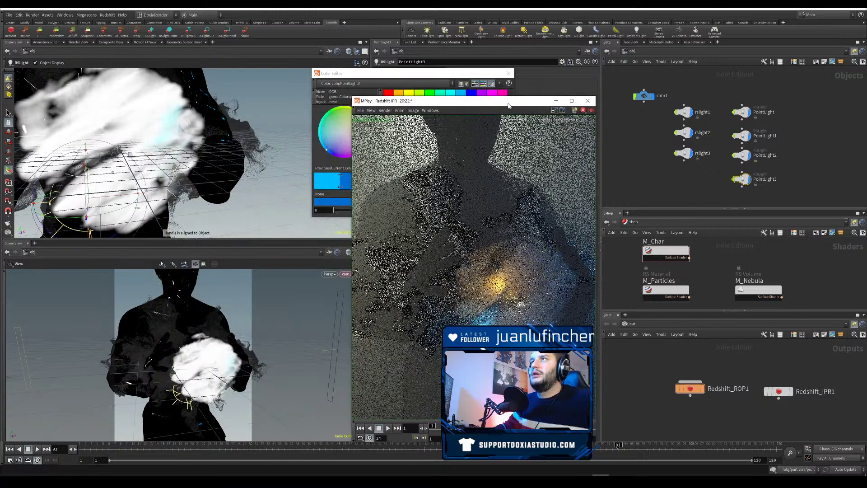
click(508, 73)
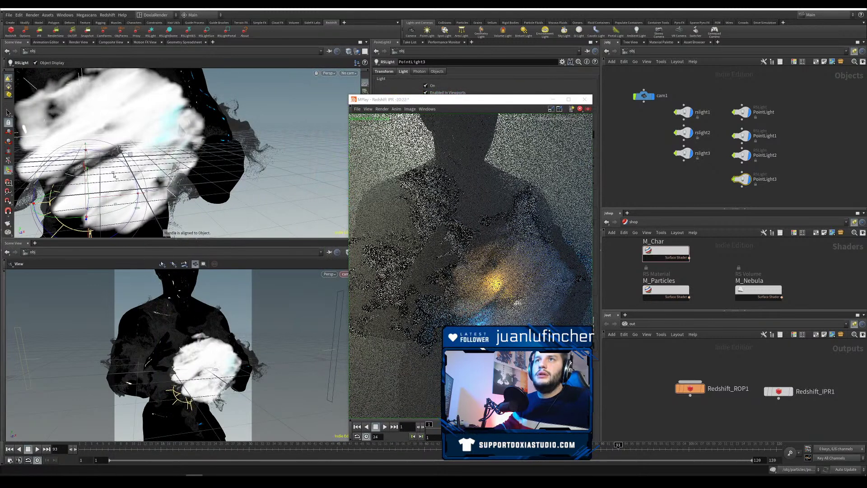
Step: Move the deep blue point light to the nebula's lower right side
drag(112, 173, 176, 186)
key(Escape)
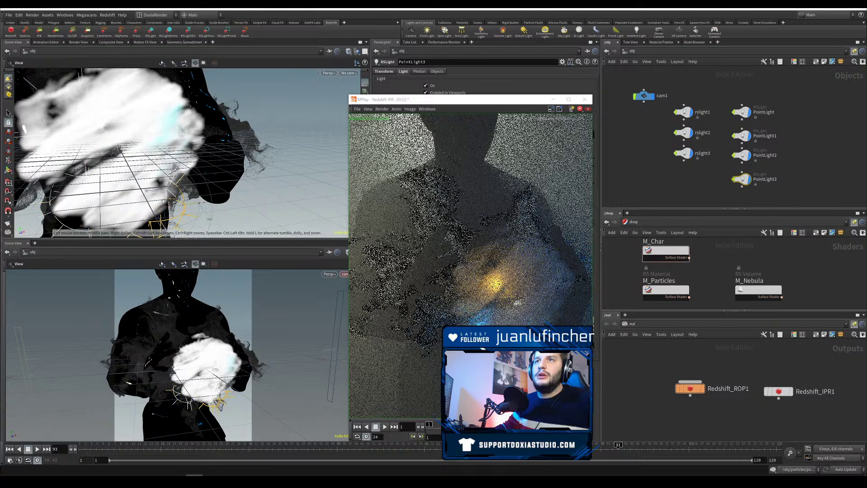
drag(209, 217, 222, 181)
key(Return)
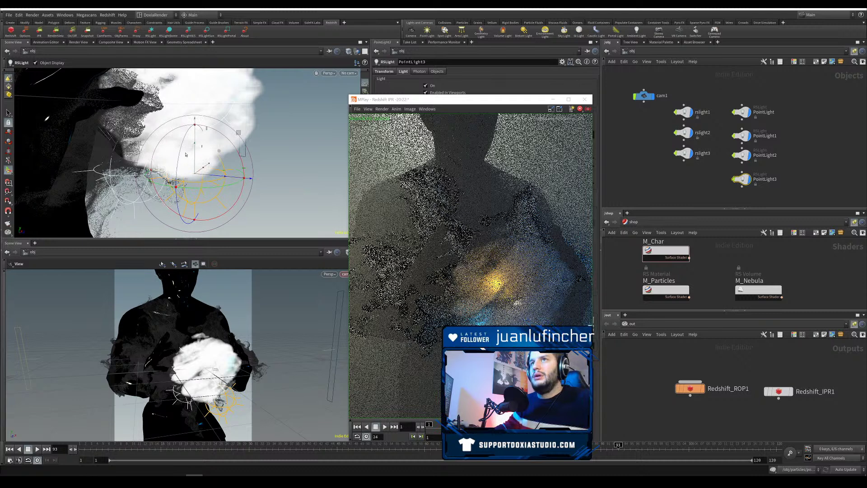
drag(195, 150, 195, 151)
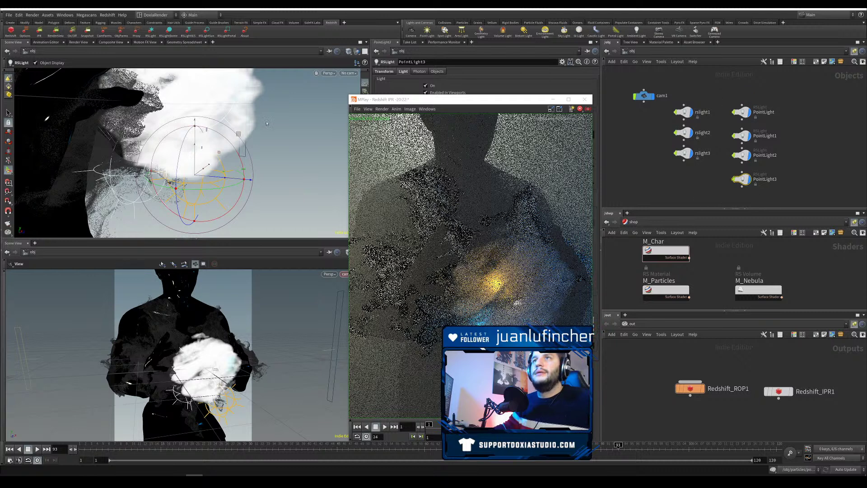
Step: Move the orange PointLight from the nebula's middle to its upper left side
click(742, 112)
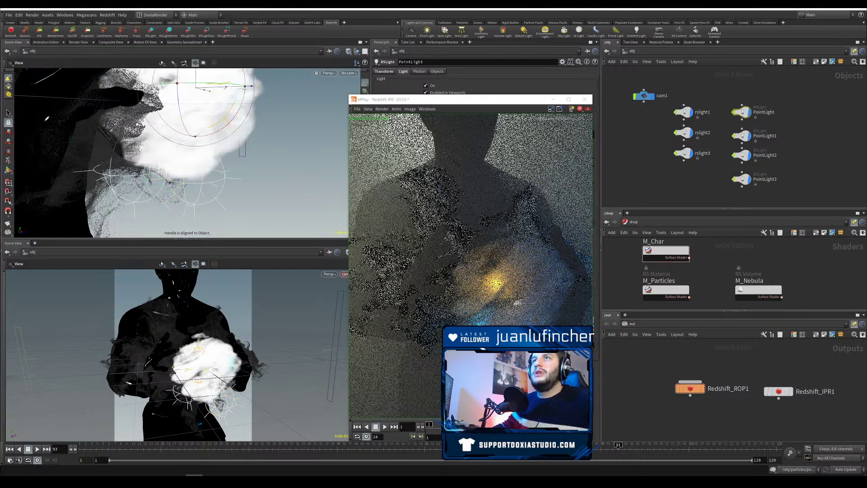
alt+drag(192, 151, 195, 209)
alt+drag(227, 161, 235, 144)
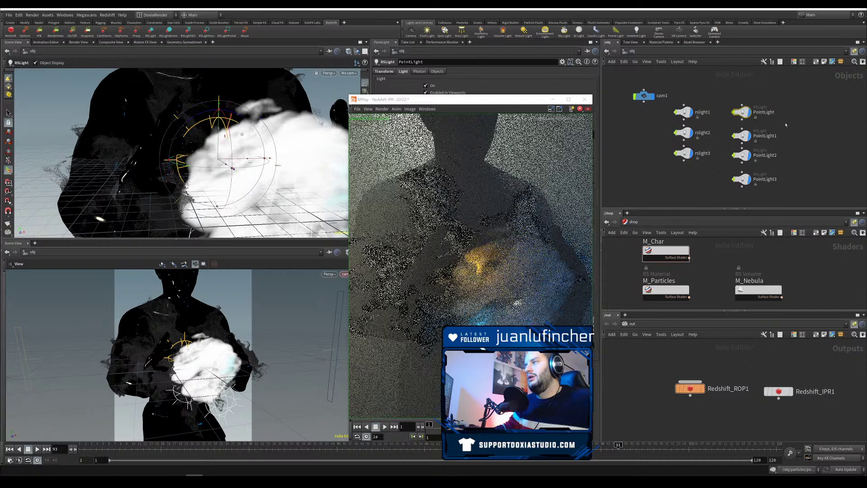
Step: Duplicate the orange PointLight and set the copy's color to yellow with RGB 1, 1, 0
alt+drag(745, 113, 796, 100)
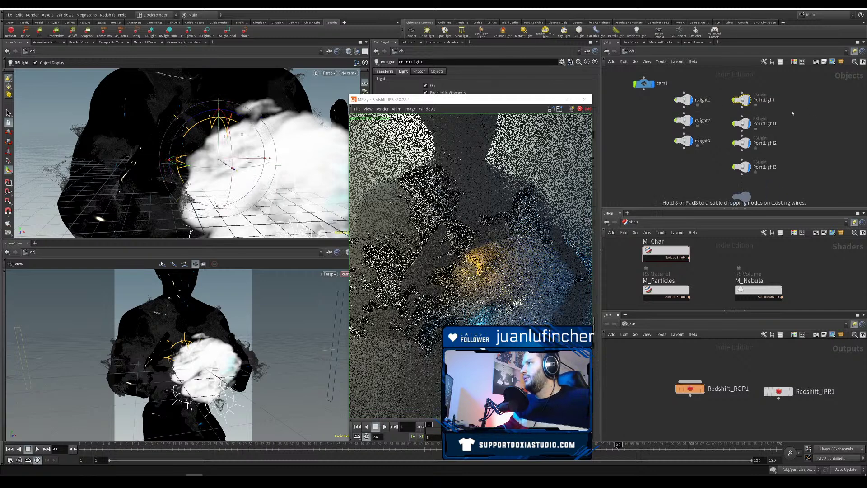
drag(482, 102, 235, 126)
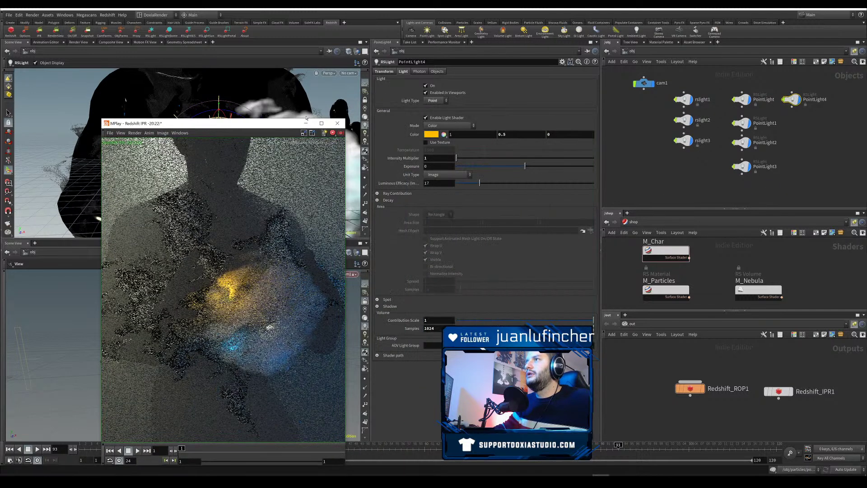
click(430, 135)
click(408, 93)
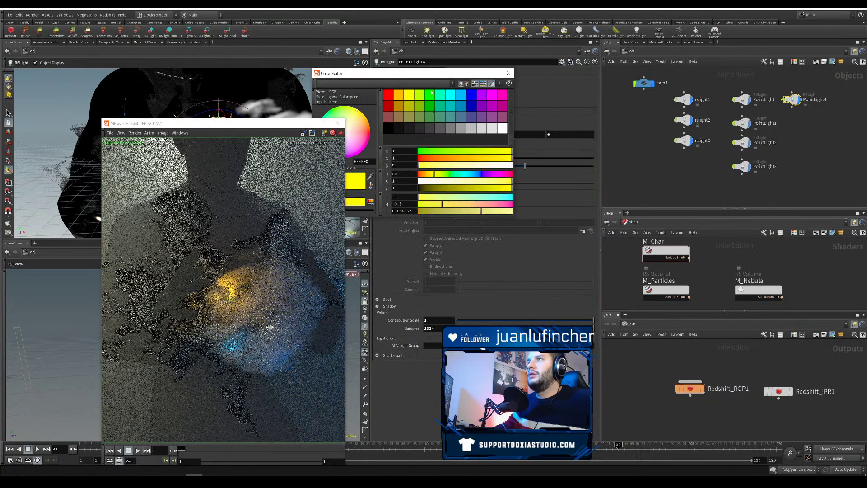
click(507, 74)
drag(226, 124, 521, 93)
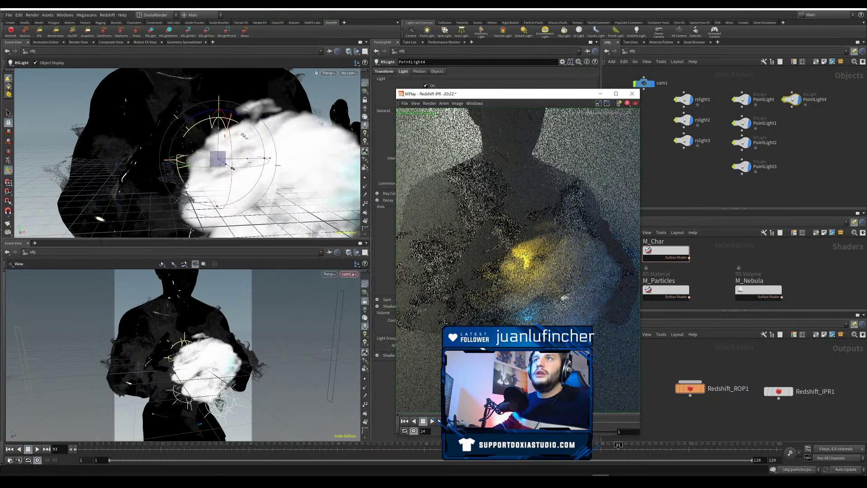
Step: Move the yellow point light to the nebula's upper right side and set its intensity multiplier to 0.5
drag(243, 135, 296, 154)
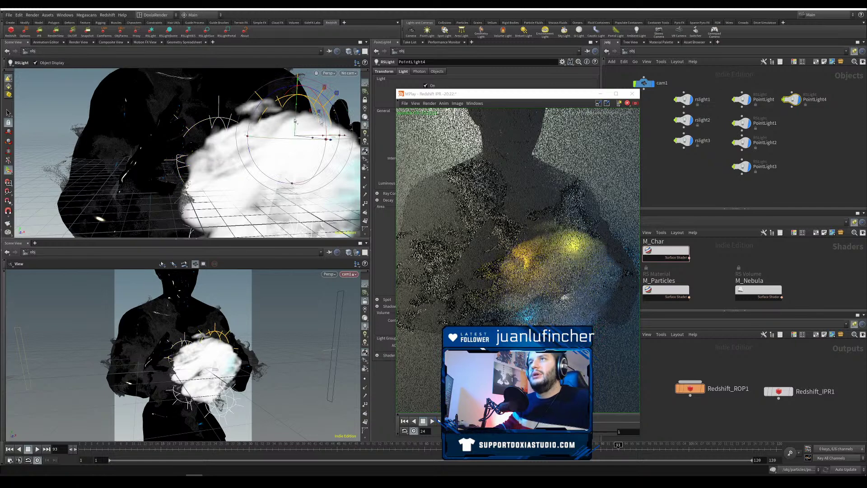
drag(484, 96, 127, 97)
double_click(437, 159)
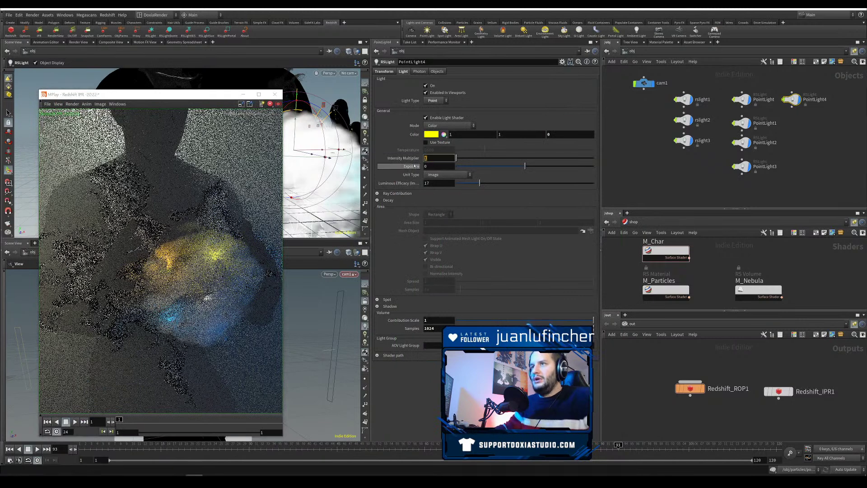
text(0.5)
key(Return)
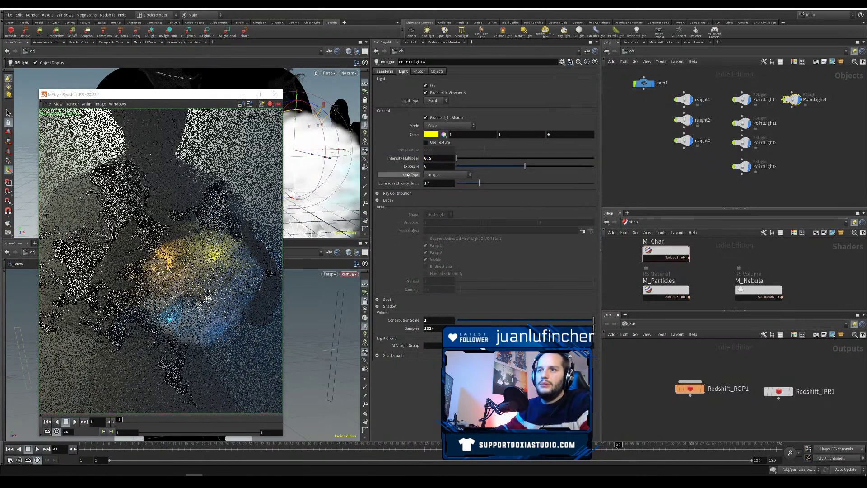
Step: Set PointLight3's intensity multiplier to 4 and reposition the pale yellow PointLight1 within the nebula
click(742, 166)
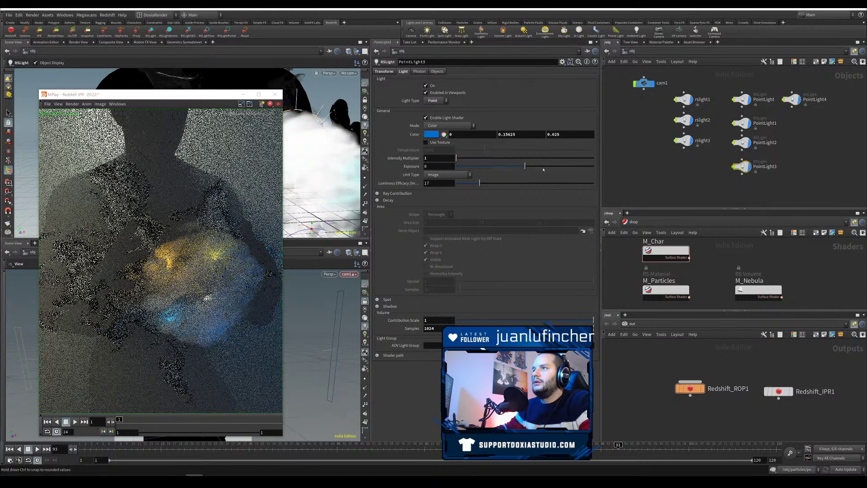
double_click(434, 158)
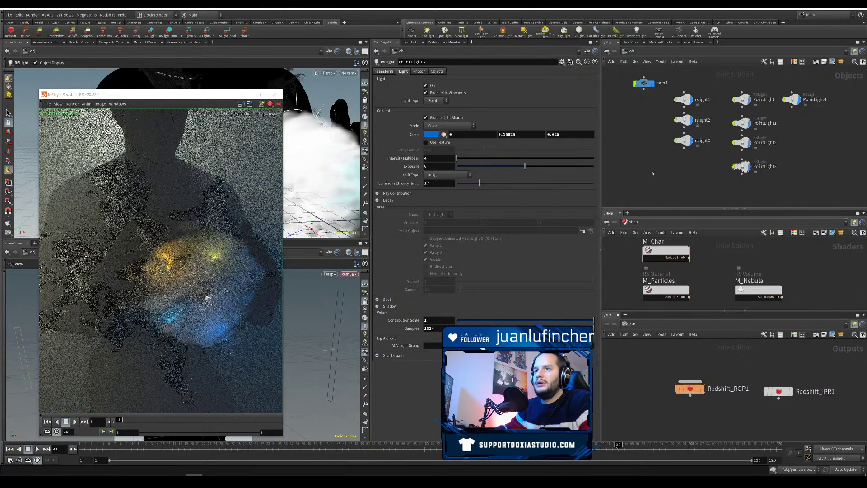
click(741, 123)
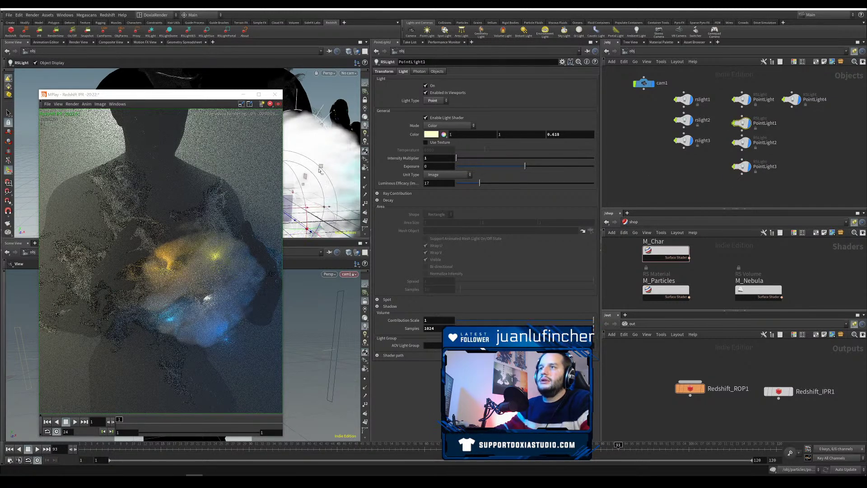
drag(311, 175, 359, 166)
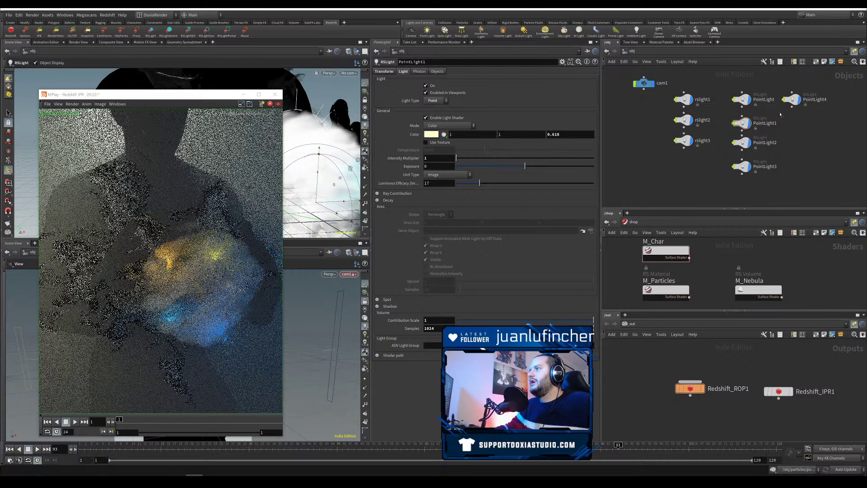
Step: Duplicate the yellow PointLight4 and reset the copy's translation to 0, 0, 0
alt+drag(791, 99, 793, 126)
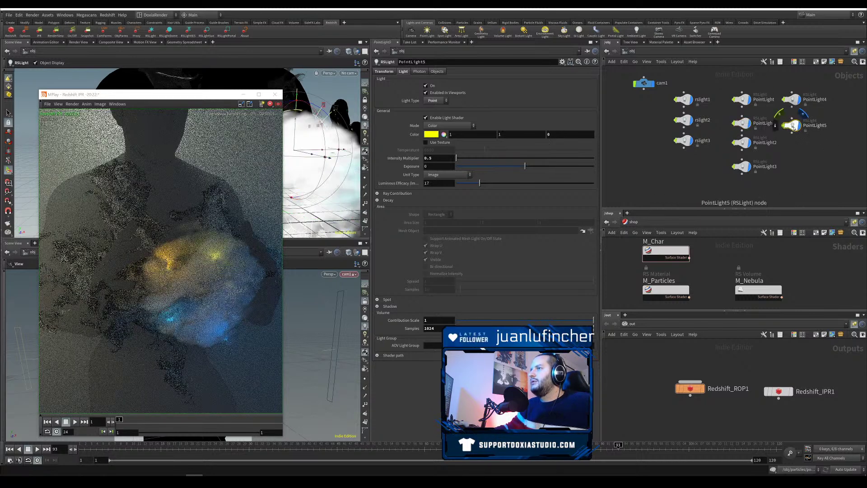
click(388, 72)
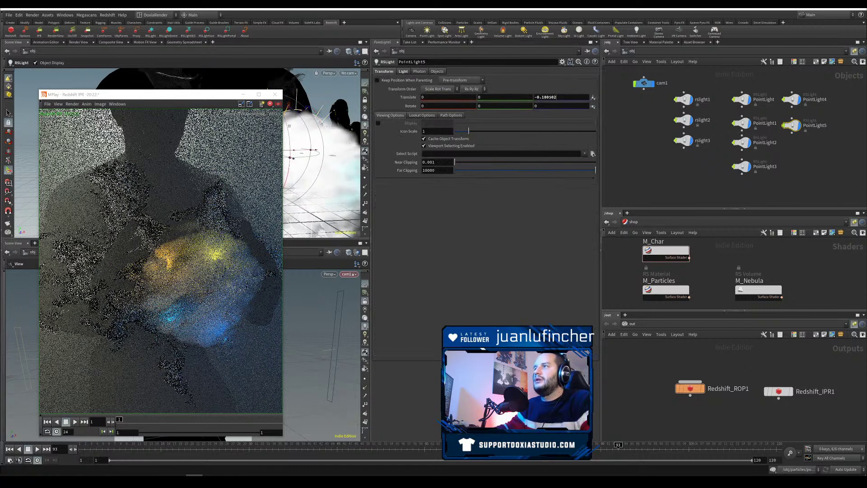
ctrl+middle_click(550, 98)
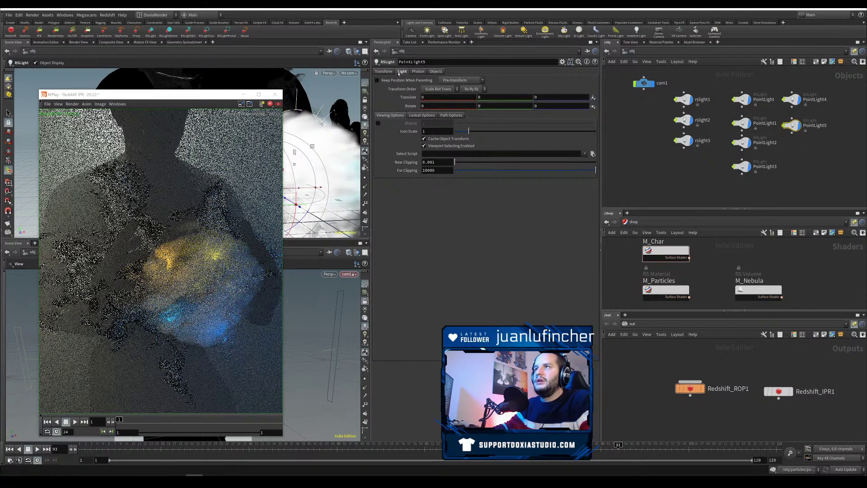
Step: Set PointLight5's color to white and its intensity multiplier to 10
click(443, 134)
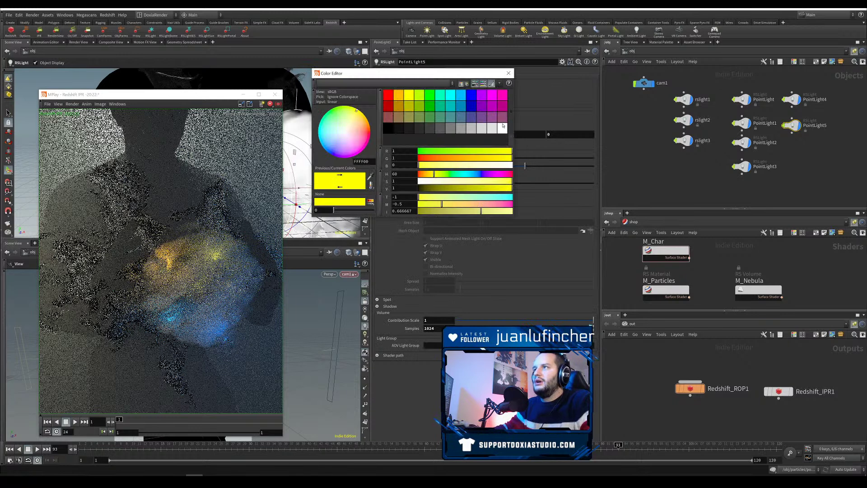
click(502, 126)
click(508, 73)
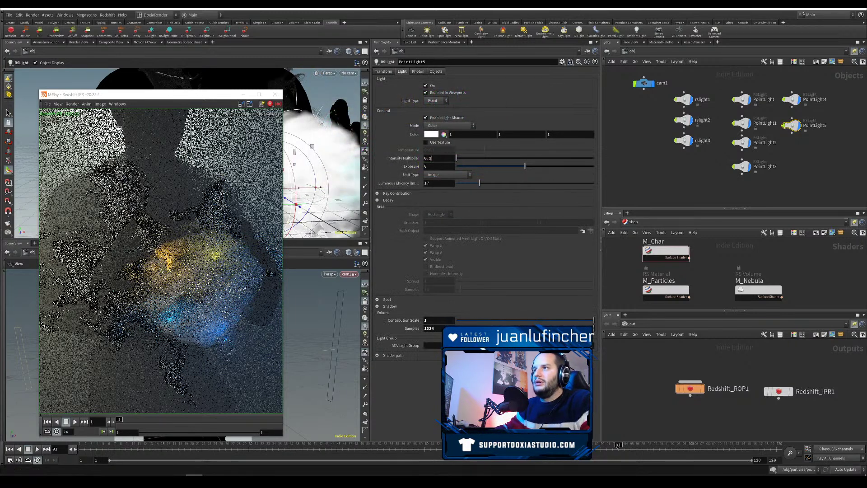
drag(431, 158, 414, 166)
text(10)
key(Return)
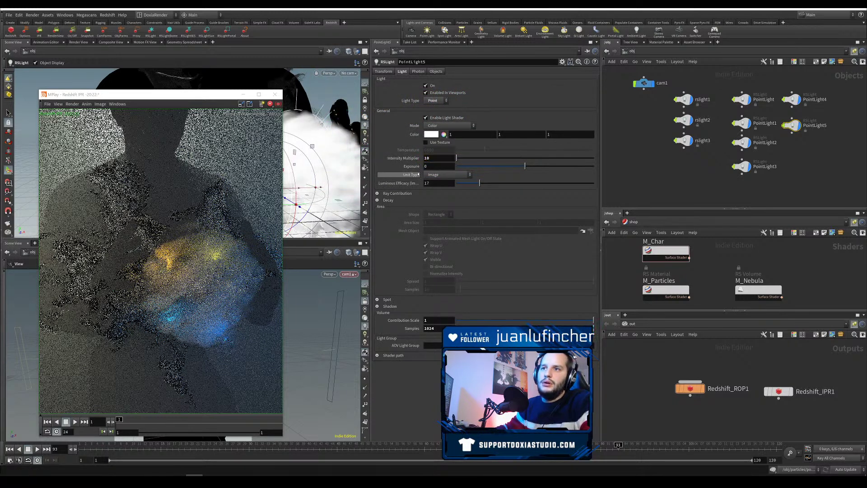
Step: Try an intensity multiplier of 50 on the white PointLight5 and set it back to 10
drag(429, 159, 412, 168)
text(50)
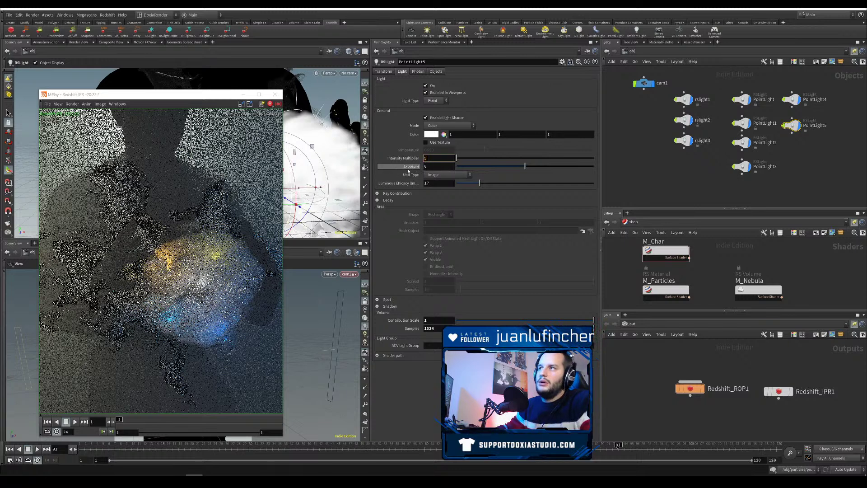
key(Return)
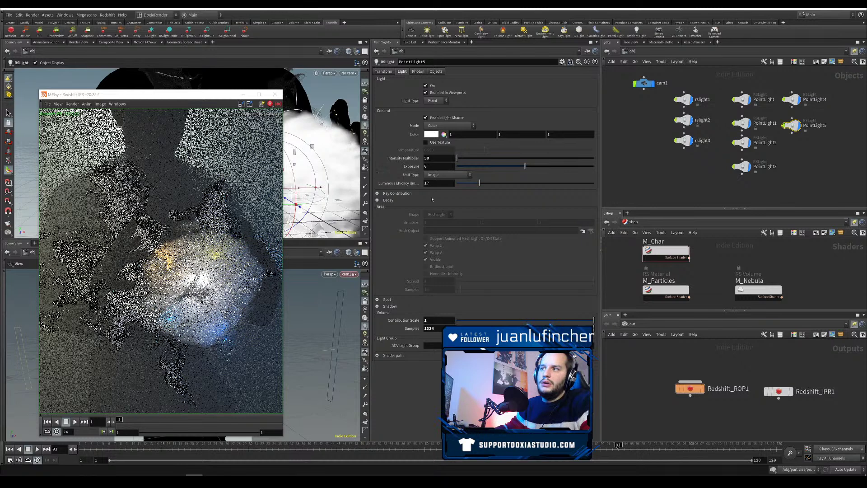
drag(431, 158, 404, 168)
text(10)
key(Return)
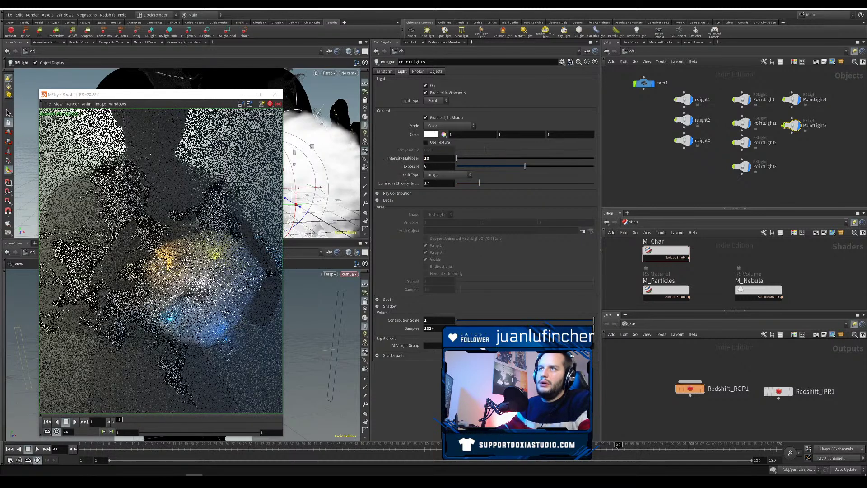
drag(215, 96, 315, 96)
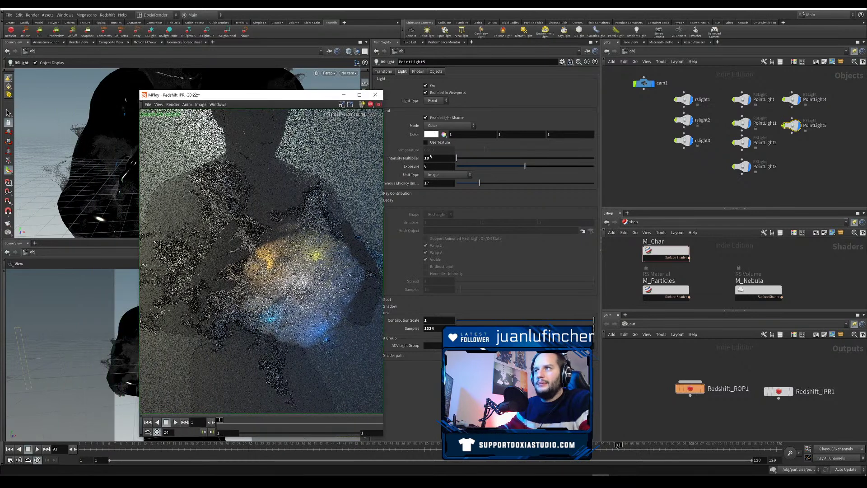
Step: Set the intensity multiplier of PointLight5 to 5
drag(430, 158, 417, 159)
text(5)
key(Return)
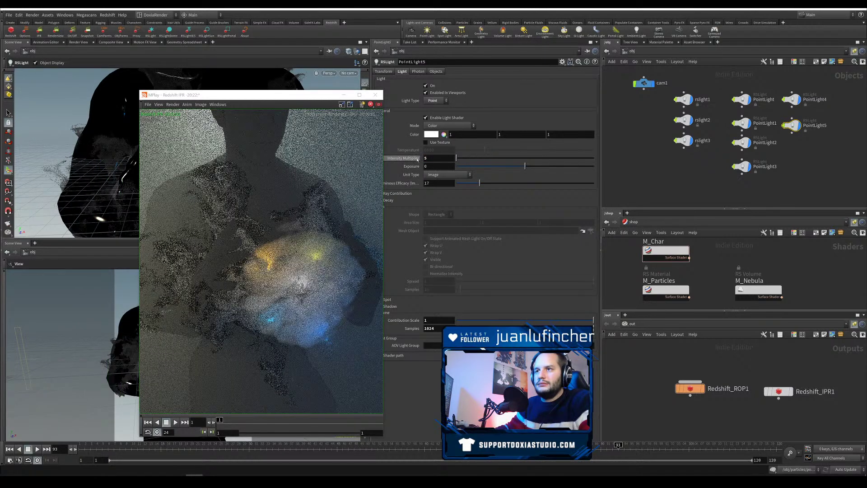
Step: Try blue, orange, dark red, magenta and light blue as the light color of PointLight5
click(444, 135)
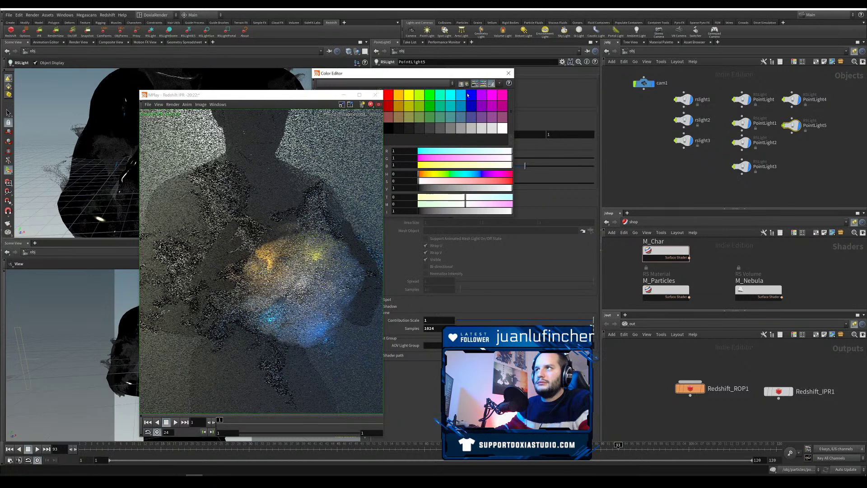
click(468, 95)
drag(478, 75, 614, 88)
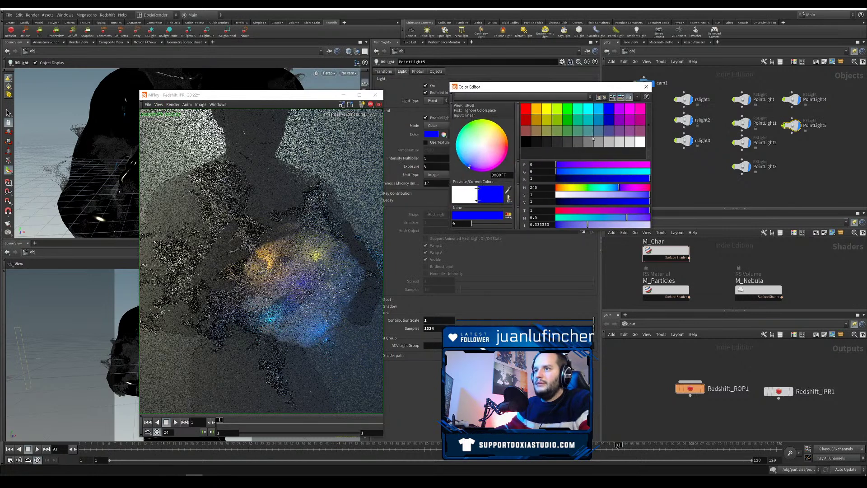
click(532, 109)
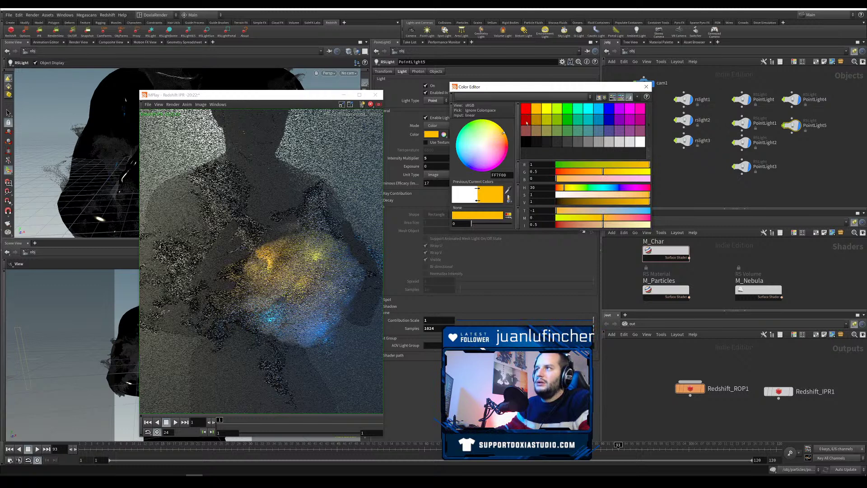
click(527, 122)
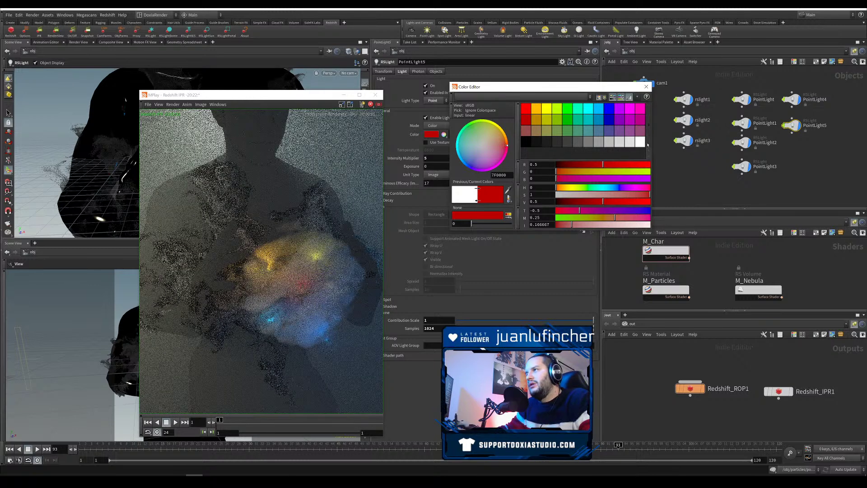
click(630, 120)
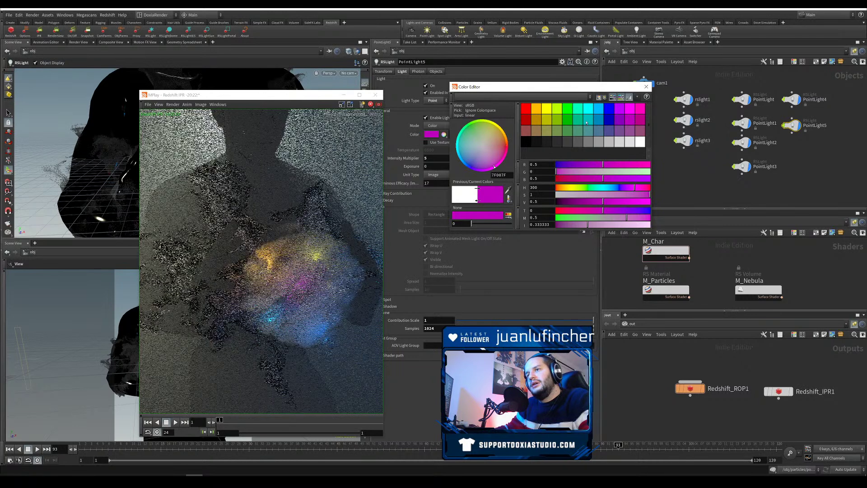
click(593, 130)
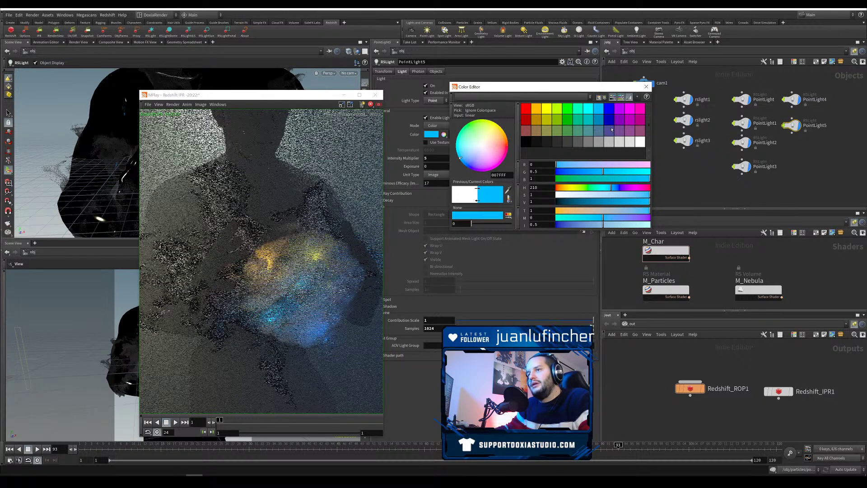
Step: Give PointLight5 a pale cyan color, picking an aqua green and desaturating it to RGB 0.671, 1, 0.938587
click(599, 117)
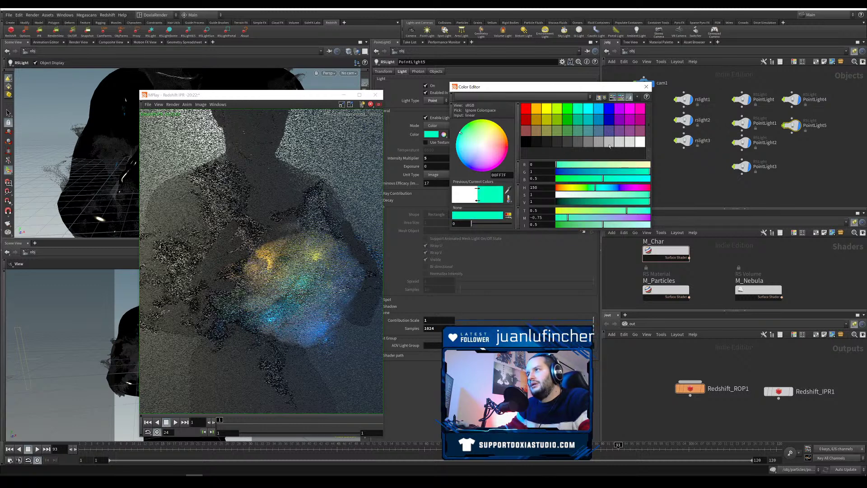
click(584, 194)
drag(577, 198, 601, 187)
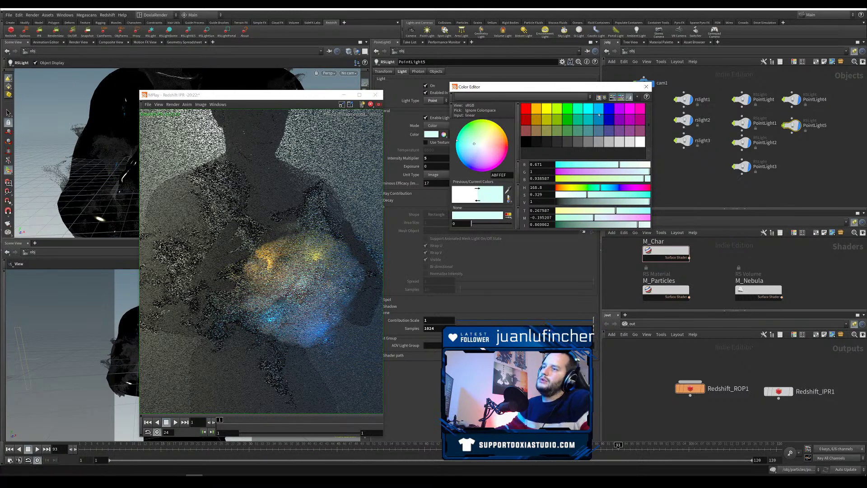
click(646, 86)
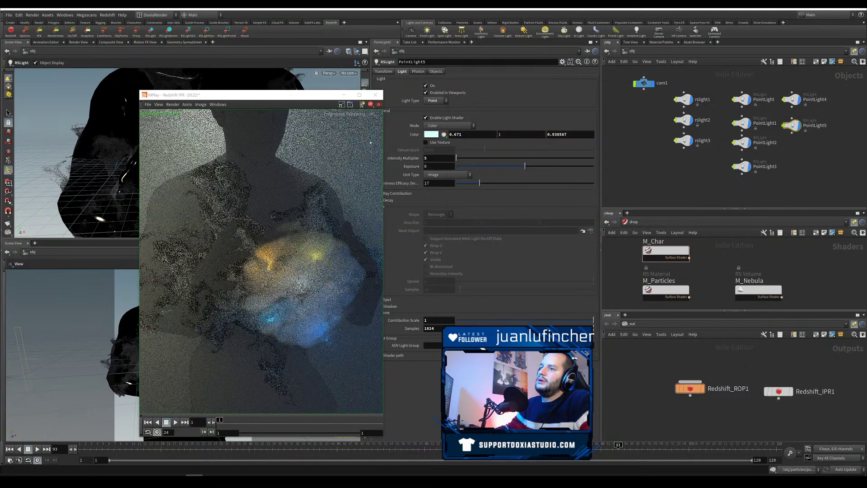
Step: Examine the nebula's lighting in the interactive render from several angles around the character
drag(322, 100, 367, 102)
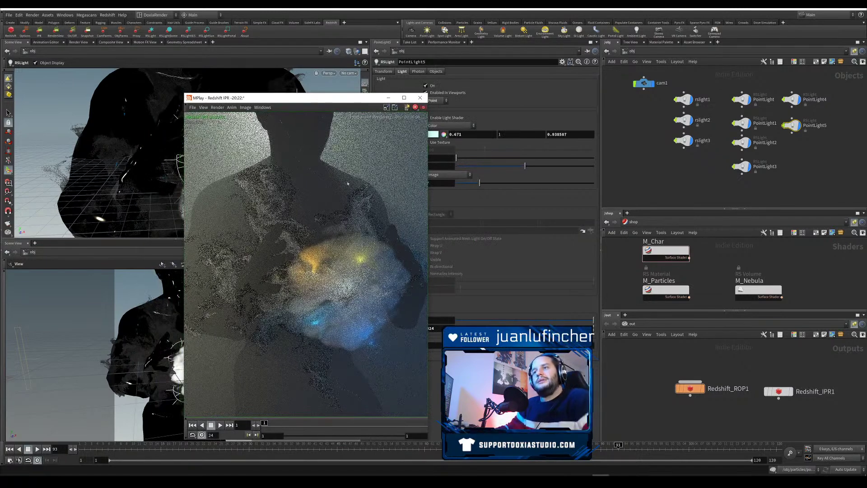
drag(250, 101, 410, 90)
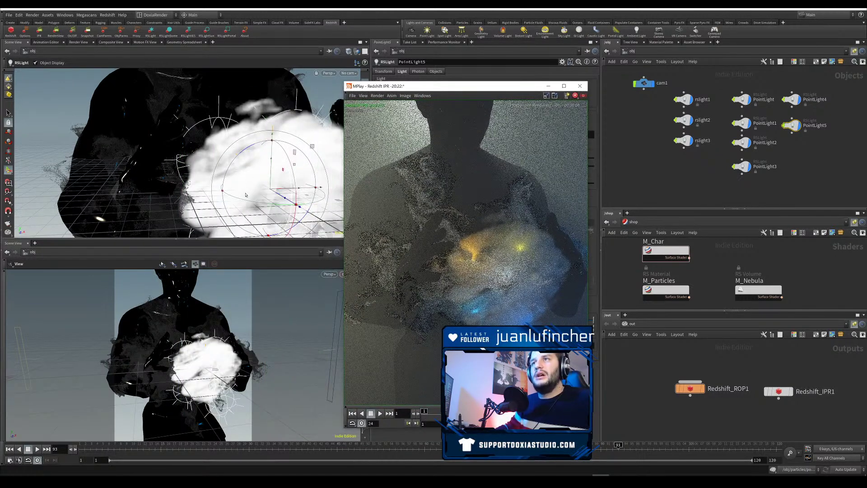
drag(208, 367, 138, 276)
drag(198, 302, 193, 304)
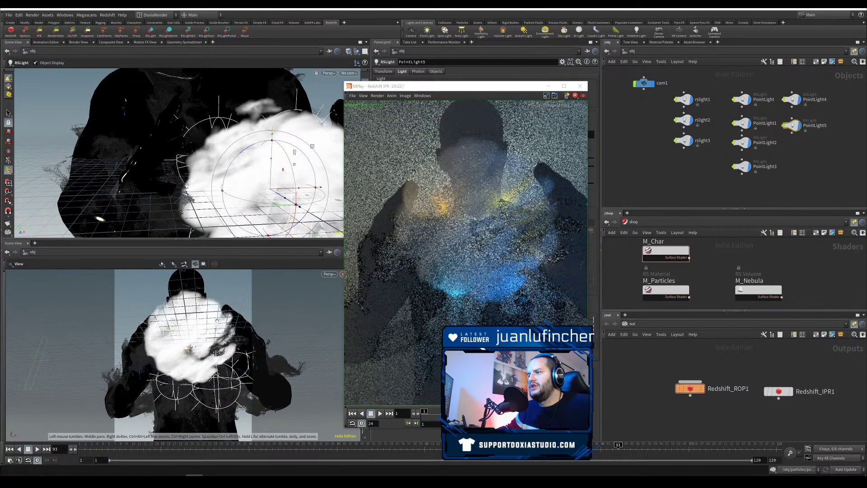
drag(189, 349, 193, 394)
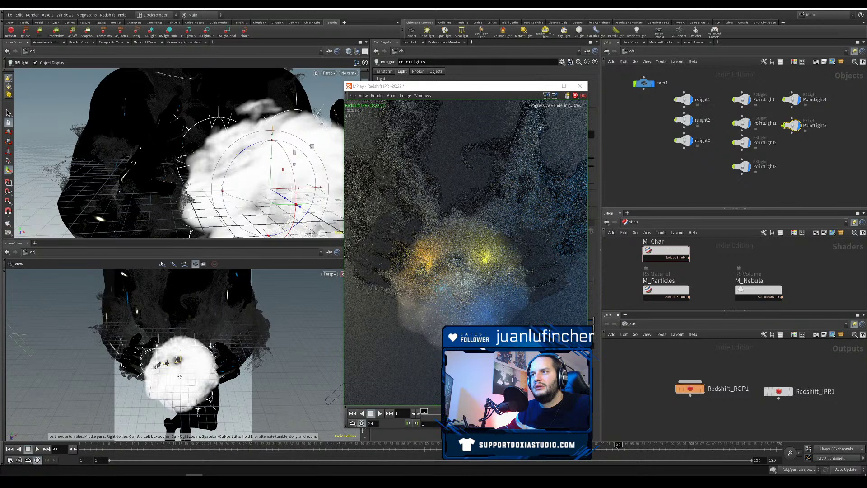
mouse_move(197, 362)
mouse_down()
mouse_move(185, 357)
mouse_move(193, 367)
mouse_up()
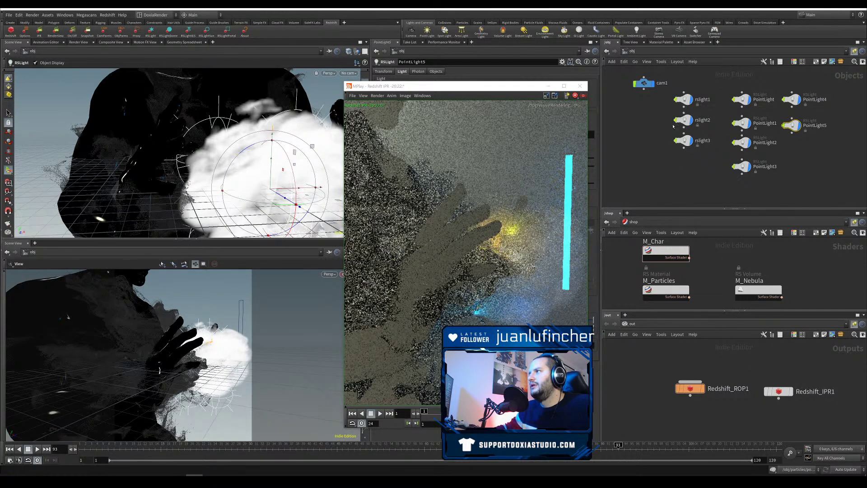
Step: Turn off visibility in the render for the area lights rslight1, rslight2 and rslight3 together
drag(717, 87, 672, 151)
drag(517, 90, 263, 102)
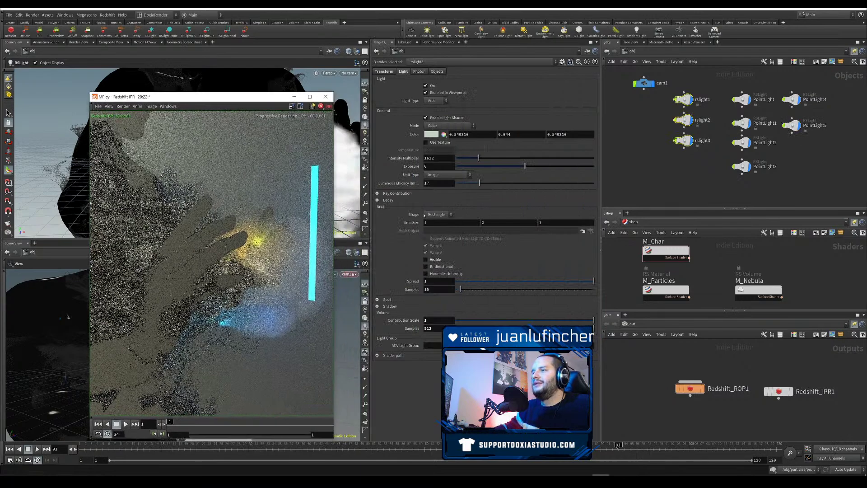
click(426, 260)
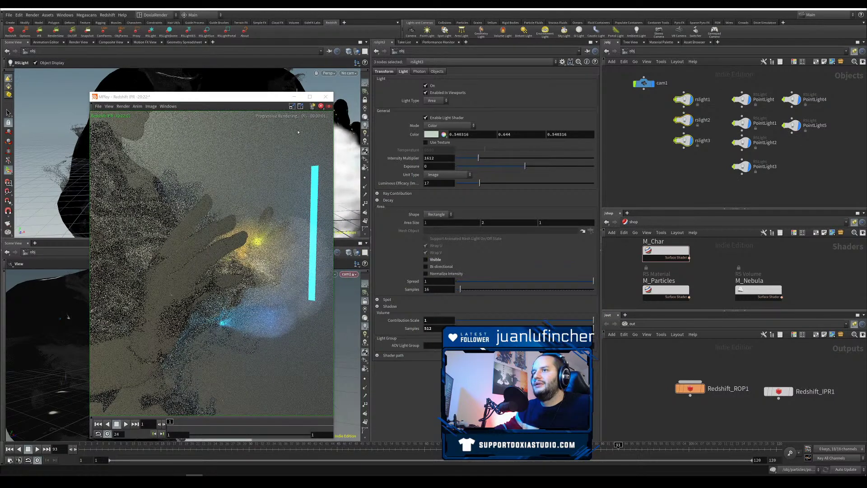
drag(264, 103, 562, 104)
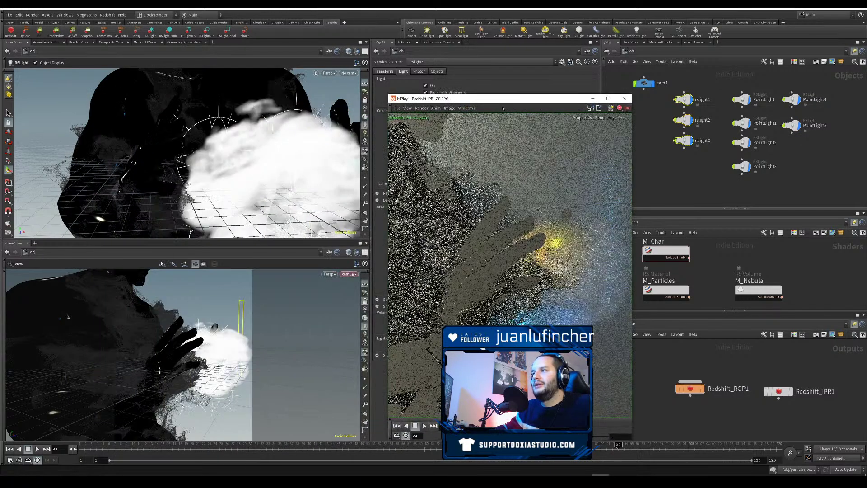
drag(501, 98, 476, 100)
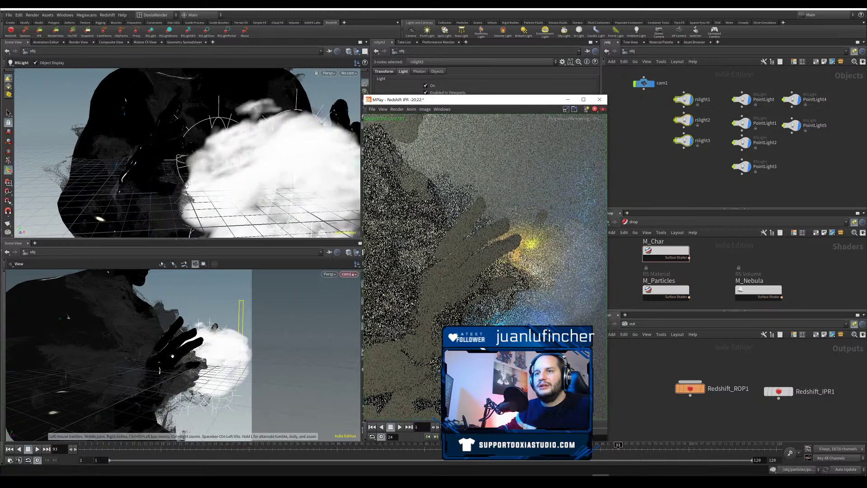
Step: Examine the character, particles and nebula in the interactive render from front and side viewpoints
drag(172, 355, 142, 368)
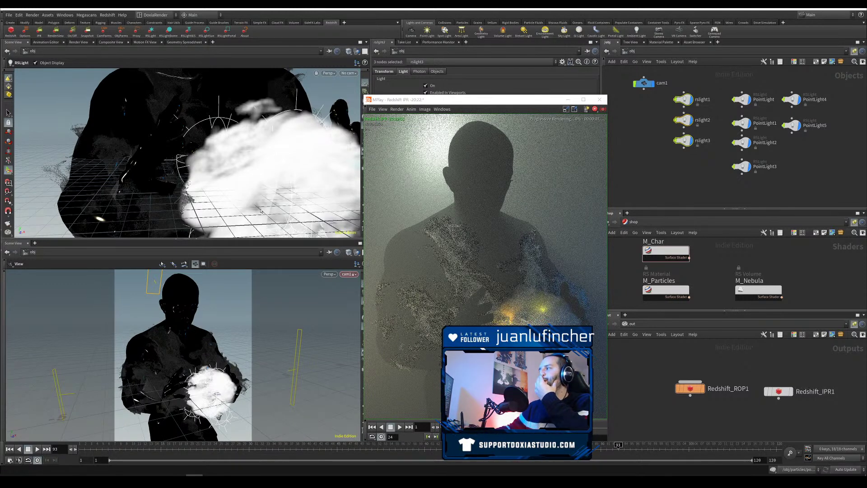
drag(493, 101, 276, 82)
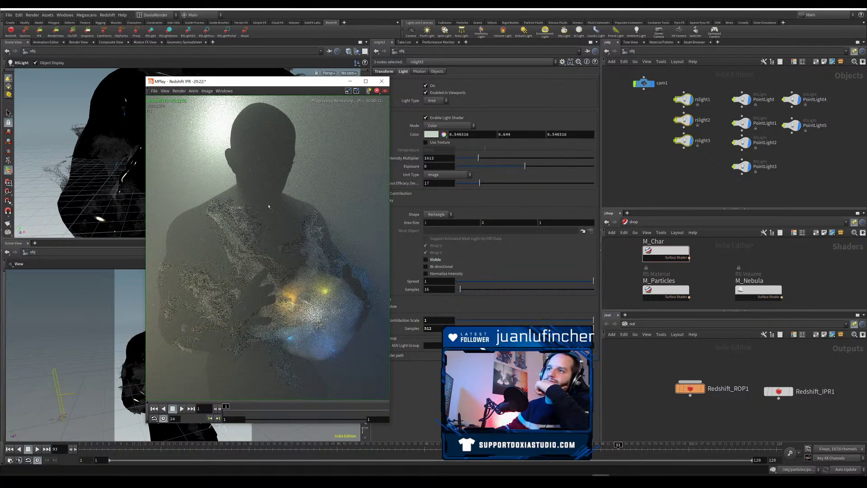
drag(253, 81, 457, 72)
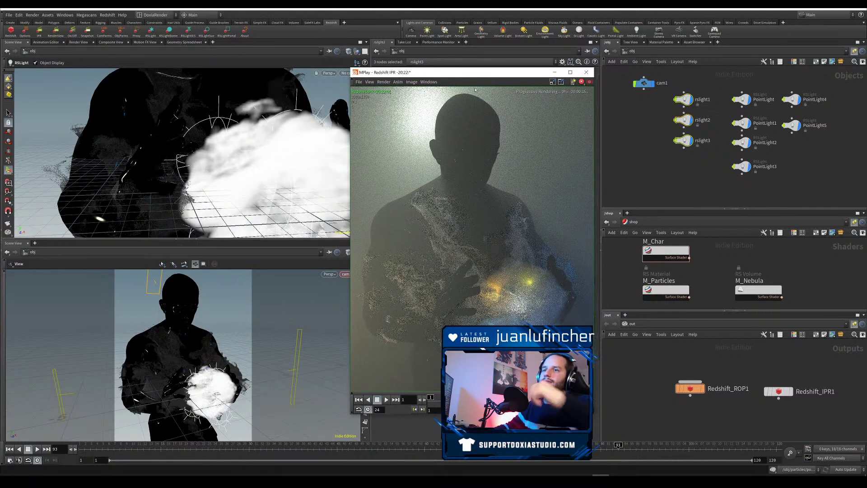
drag(191, 332, 183, 381)
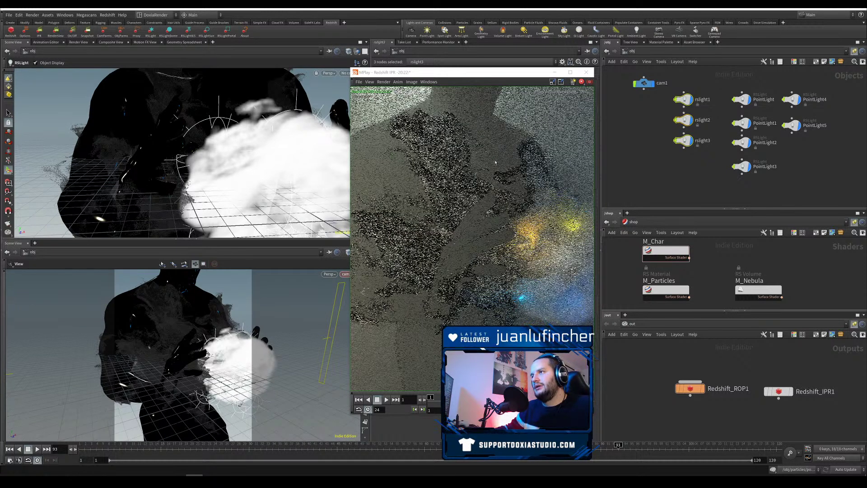
drag(149, 364, 160, 385)
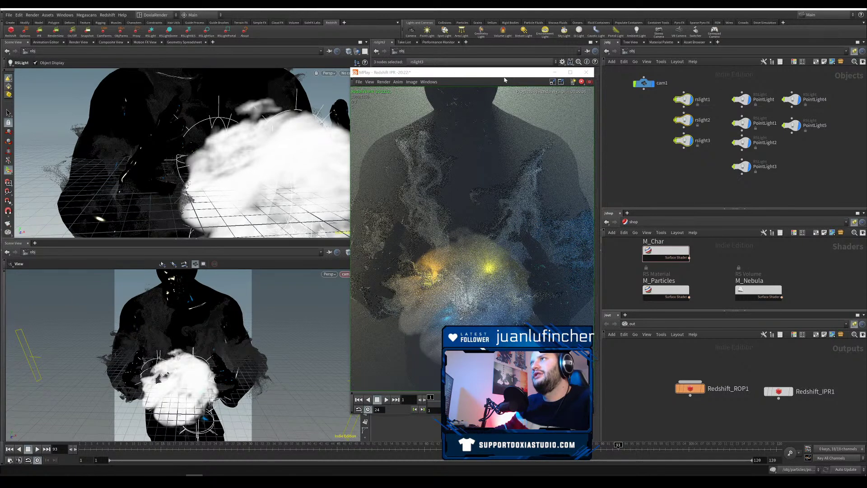
drag(482, 72, 325, 85)
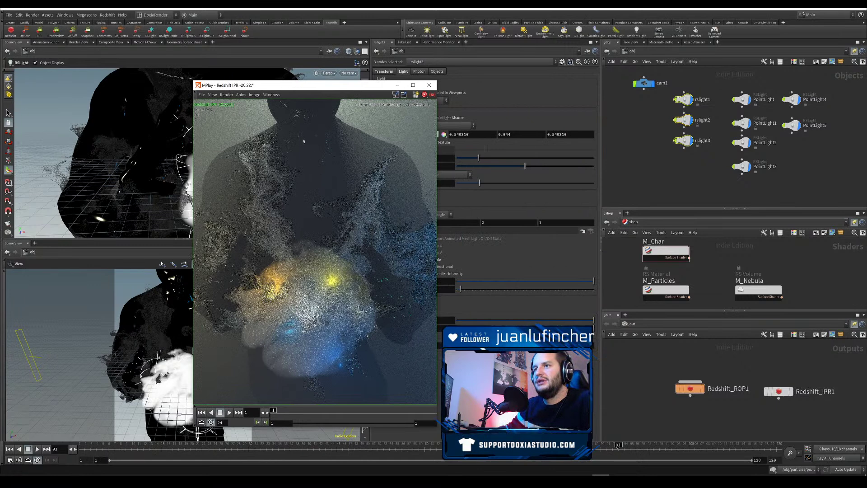
drag(334, 86, 217, 92)
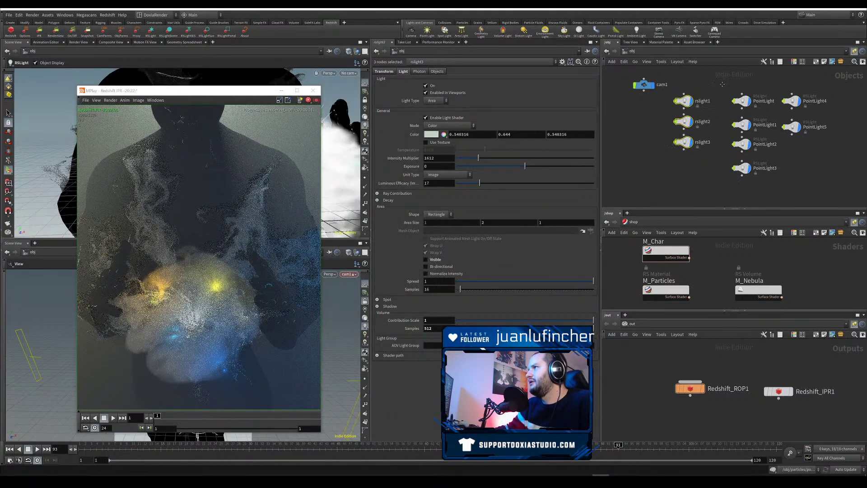
Step: Open the nebula object's network and try a scatter coefficient of 100 on the M_Nebula volume material
middle_drag(684, 99, 682, 202)
double_click(688, 147)
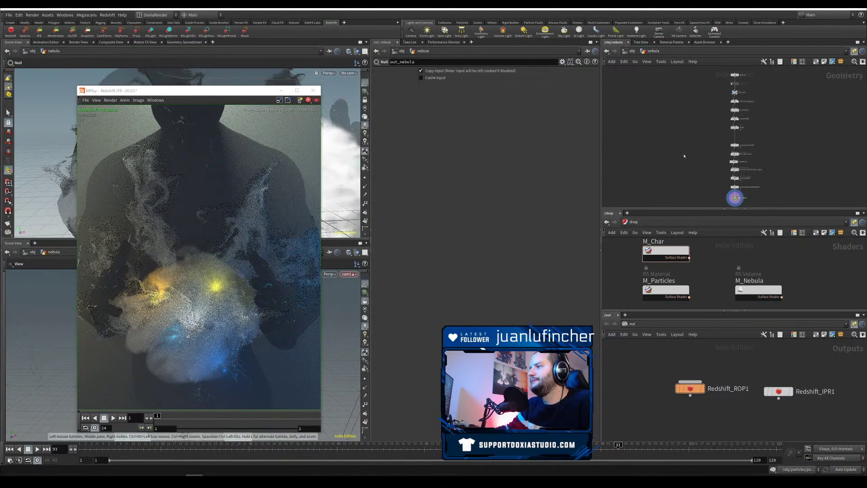
click(758, 293)
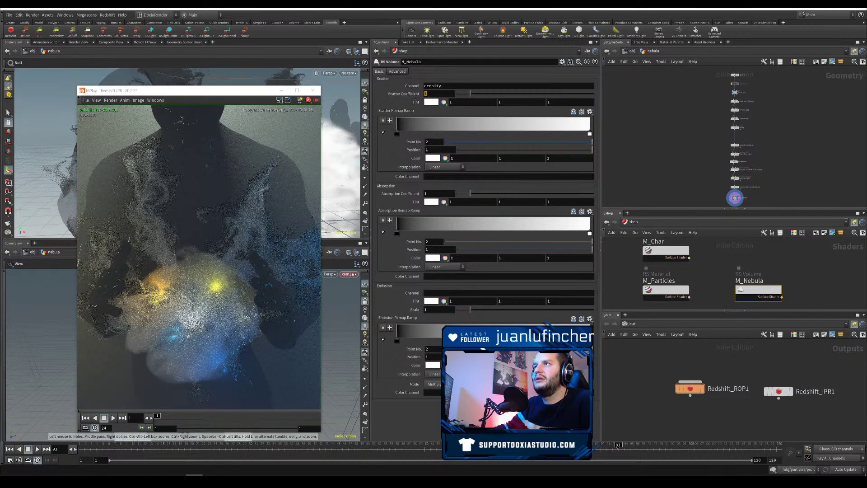
drag(415, 102, 404, 101)
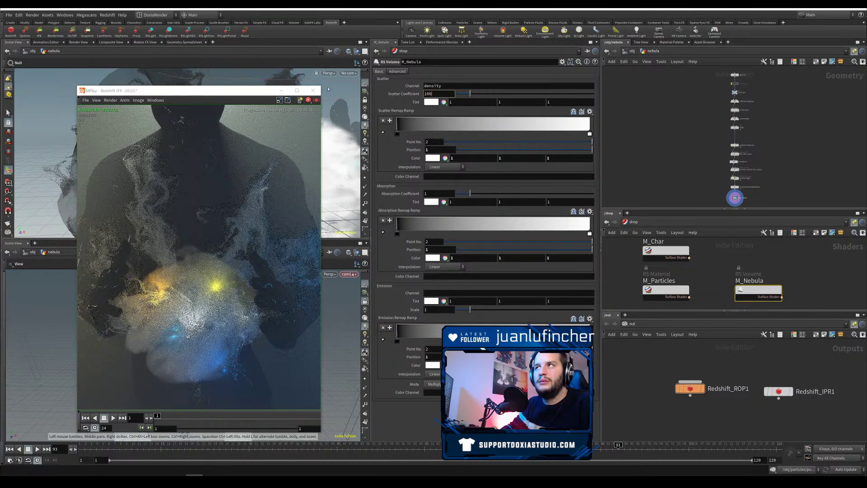
key(Return)
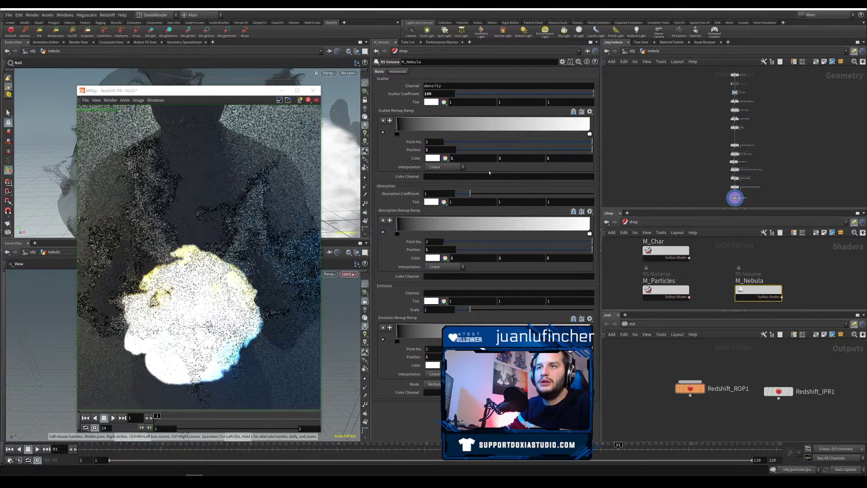
Step: Reduce the scatter coefficient of the M_Nebula material to 10
drag(440, 95, 291, 114)
text(1)
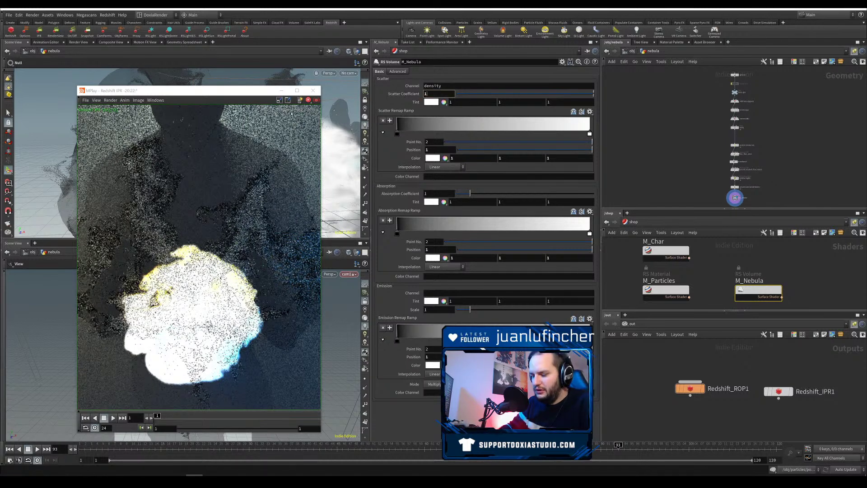
text(0)
key(Return)
Step: Try an absorption coefficient of 100 on the M_Nebula material
drag(435, 194, 321, 172)
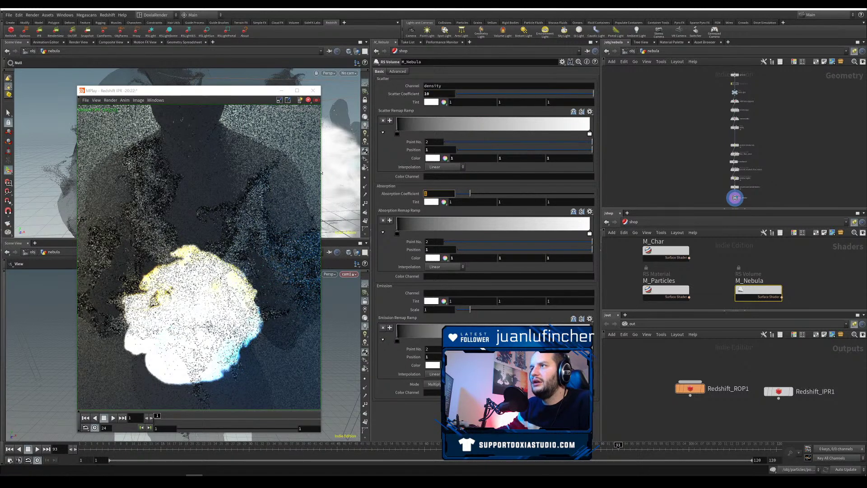
text(100)
key(Return)
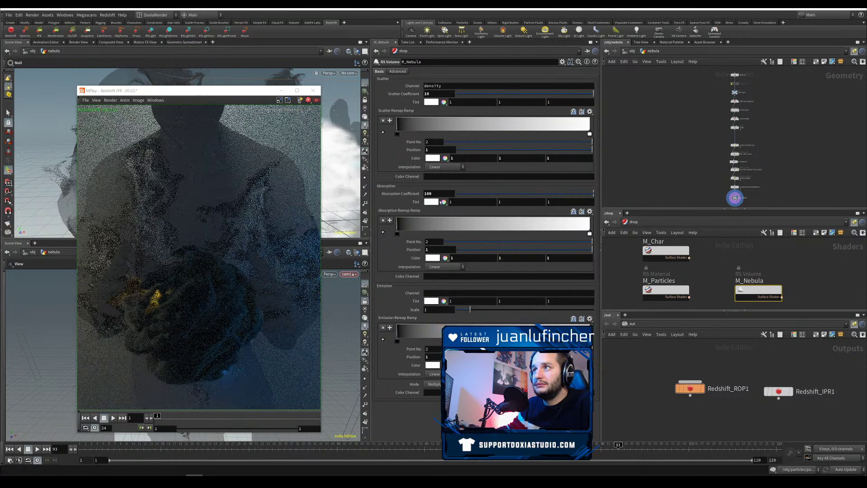
Step: Set the absorption coefficient of the M_Nebula material to 50
drag(435, 195, 383, 199)
text(50)
key(Return)
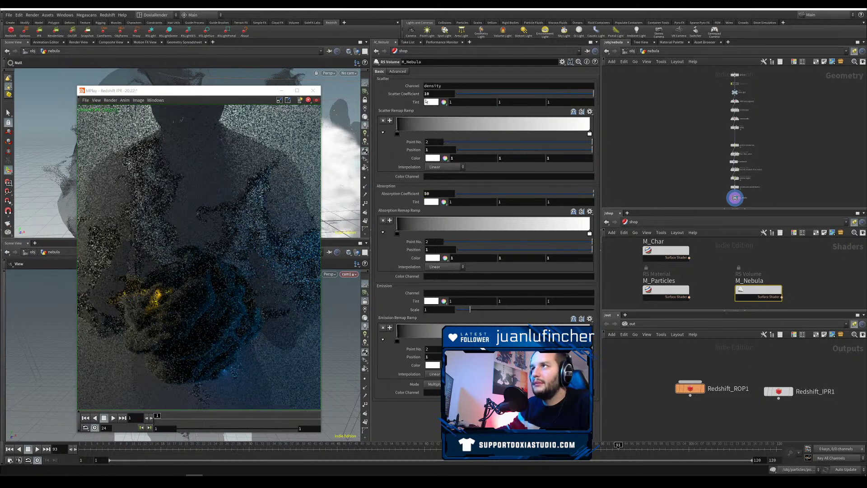
Step: Try scatter coefficients of 30 and 50 on the M_Nebula volume material
drag(411, 101, 343, 94)
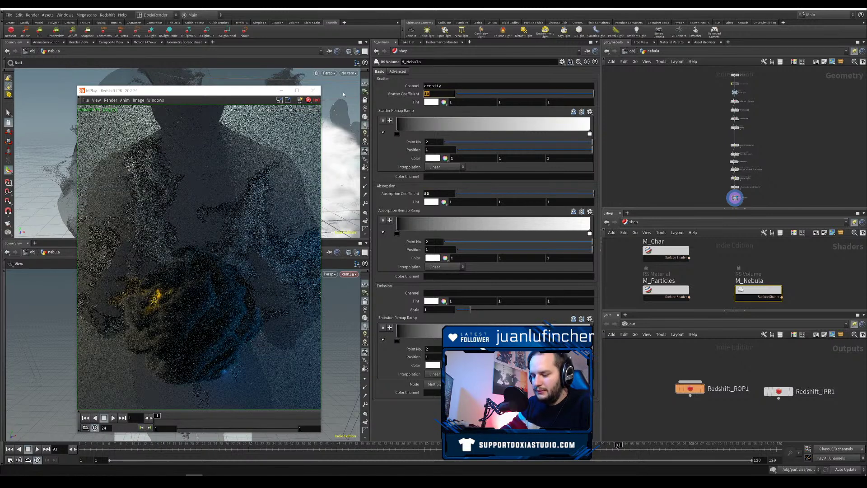
key(Return)
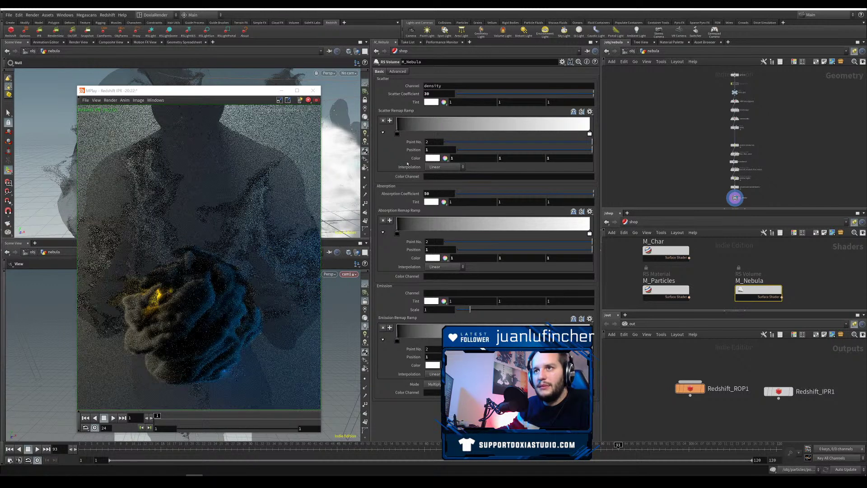
click(437, 93)
key(Return)
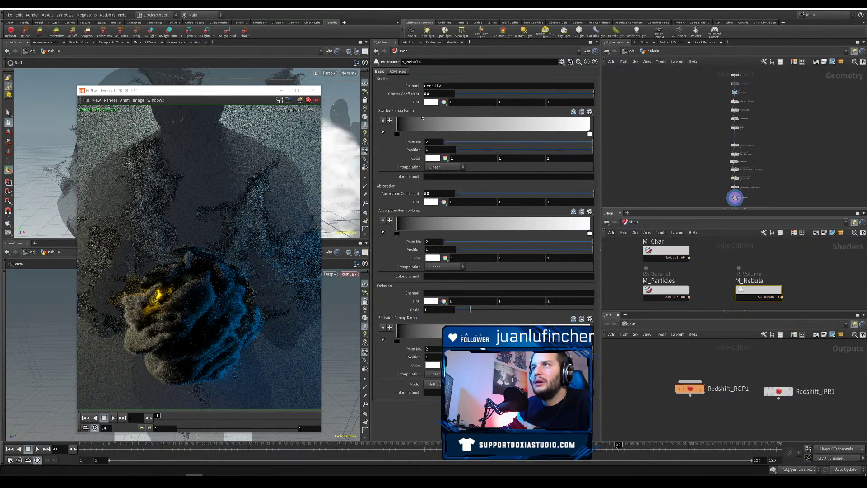
Step: Try absorption coefficients of 30 and 10 on the M_Nebula volume material
click(437, 193)
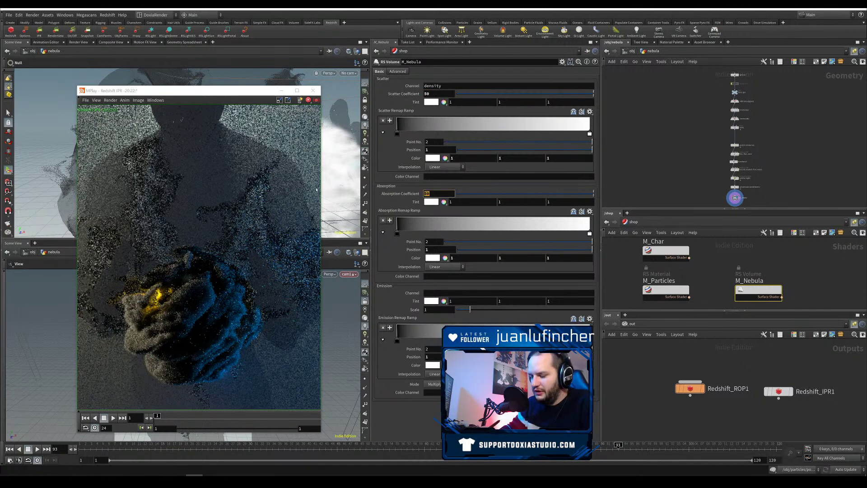
text(30)
key(Return)
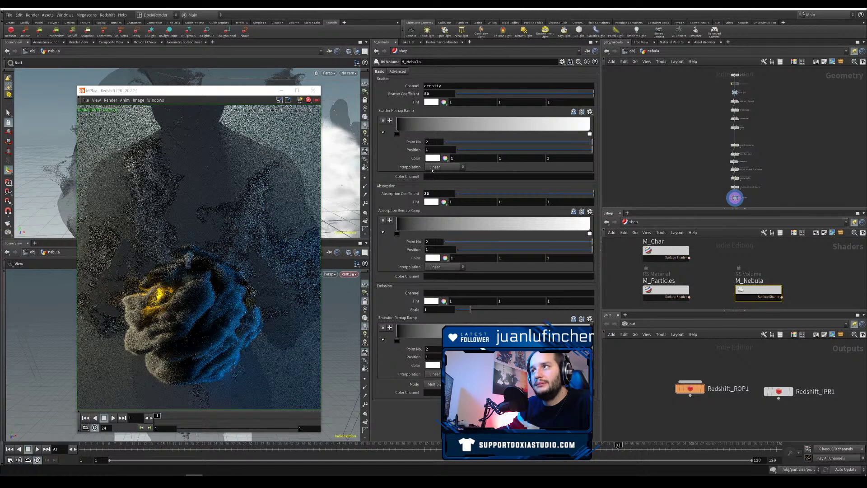
click(434, 193)
text(10)
key(Return)
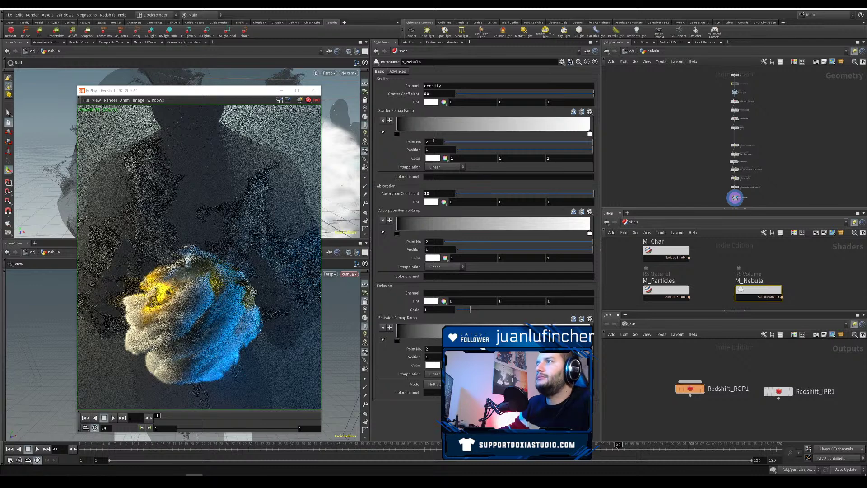
Step: Try an absorption coefficient of about 2.89 and a scatter coefficient of about 7.45 on the M_Nebula material
drag(434, 194, 333, 188)
text(2)
key(Return)
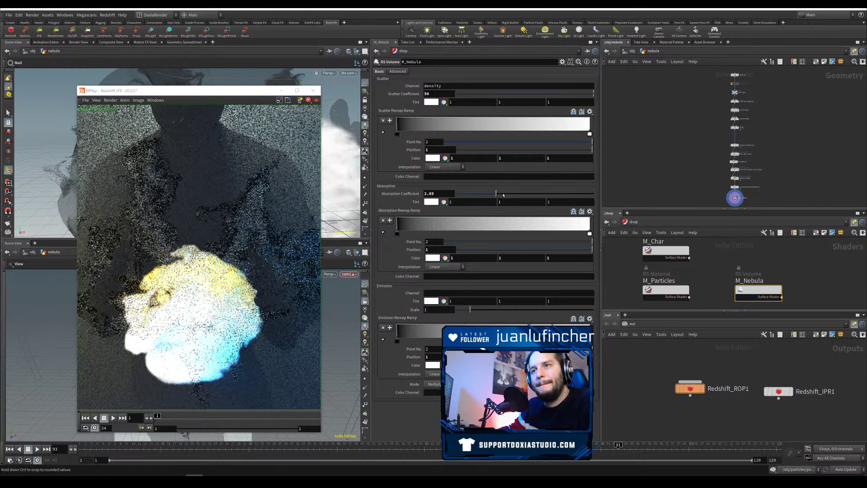
click(505, 93)
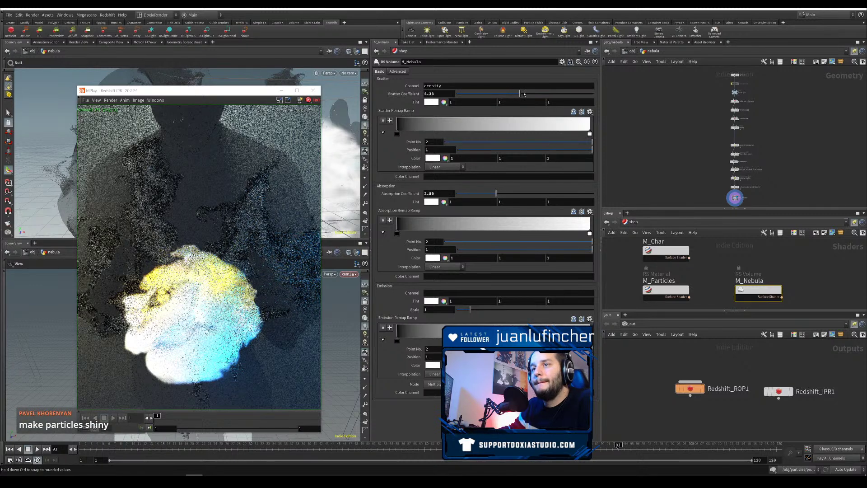
drag(524, 94, 553, 94)
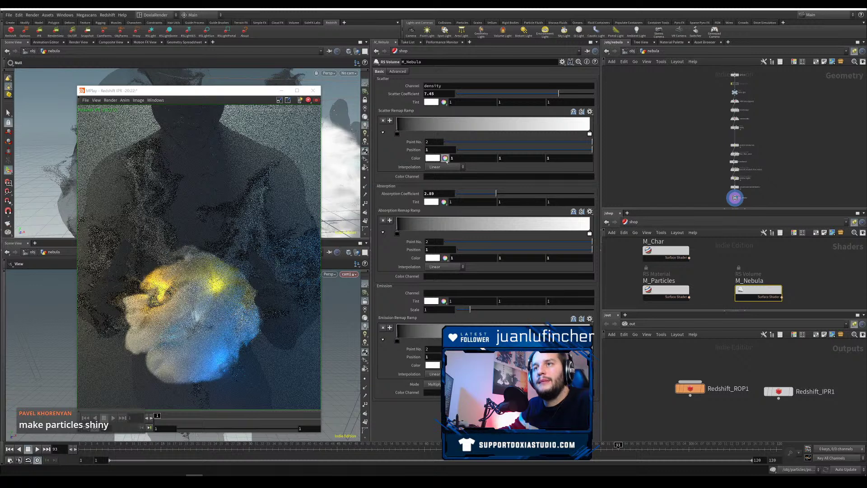
Step: Set the diffuse color of the M_Particles material to pure white
click(672, 290)
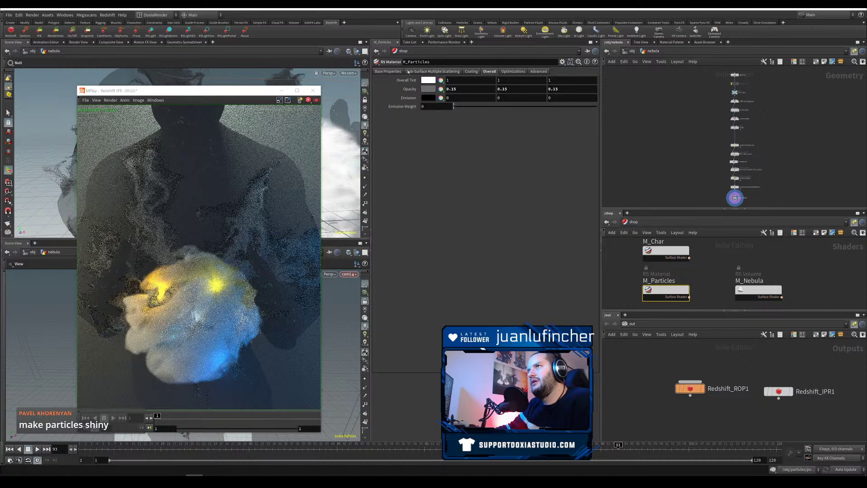
click(396, 72)
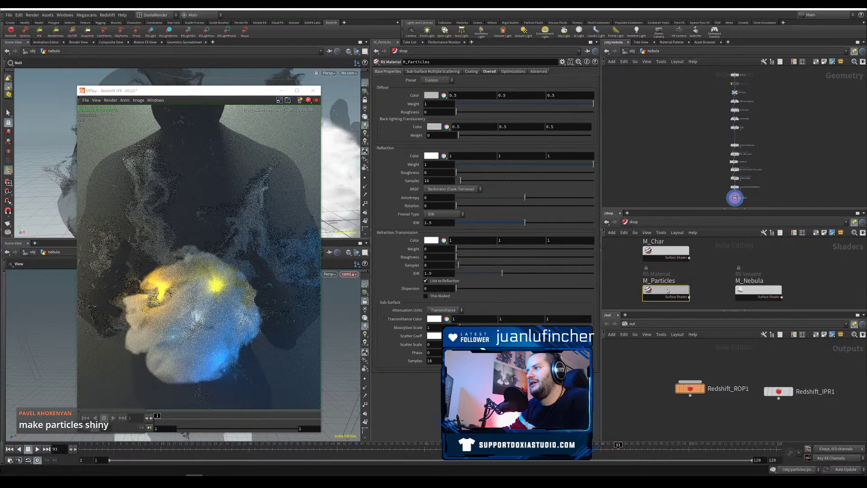
click(434, 96)
click(640, 141)
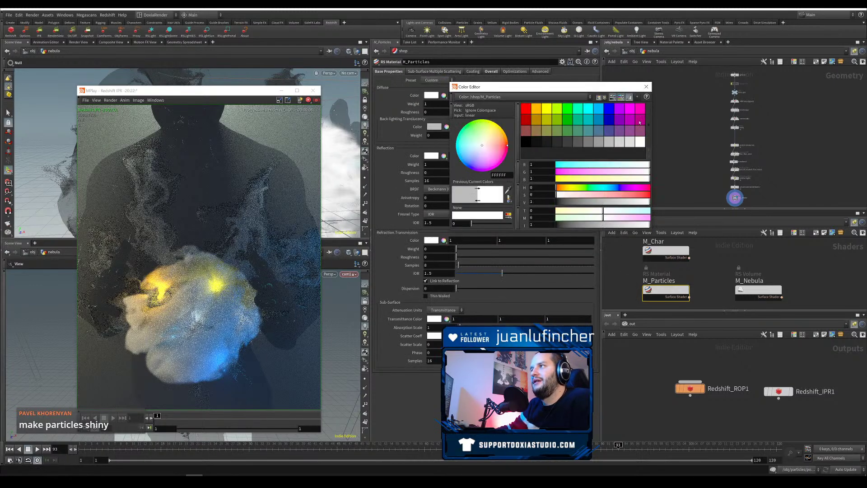
click(646, 87)
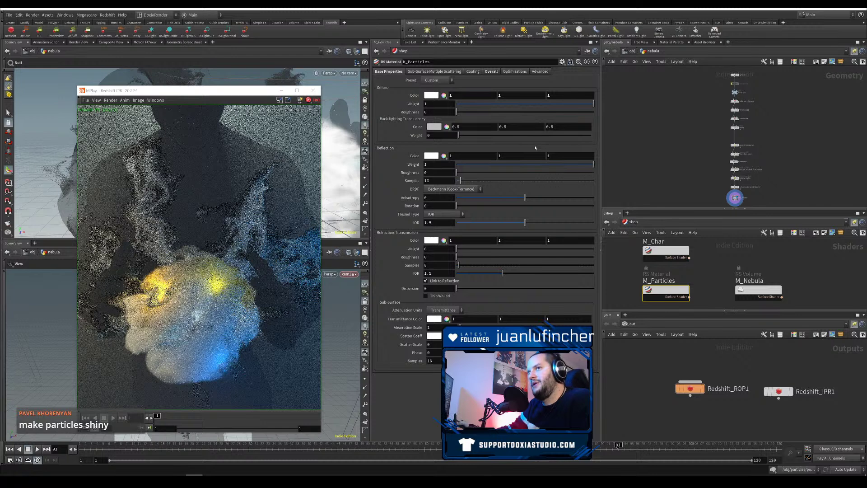
Step: Raise the overall opacity color of the M_Particles material to a grey of about 0.332
click(492, 72)
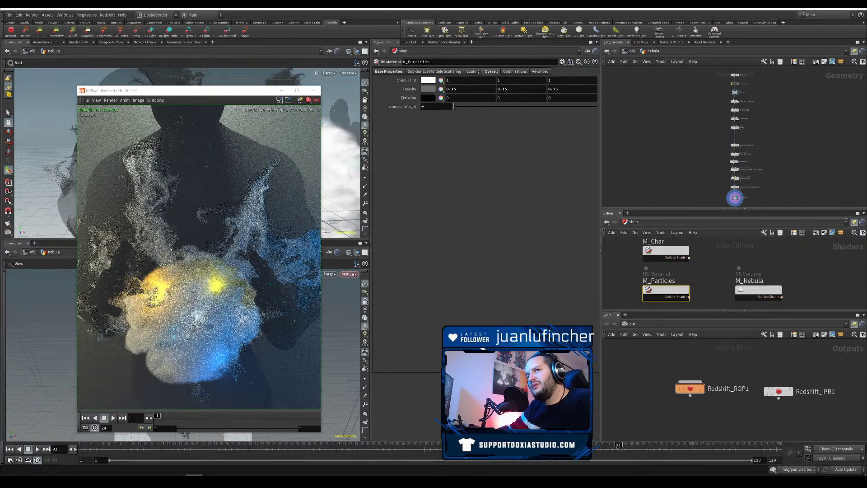
click(427, 89)
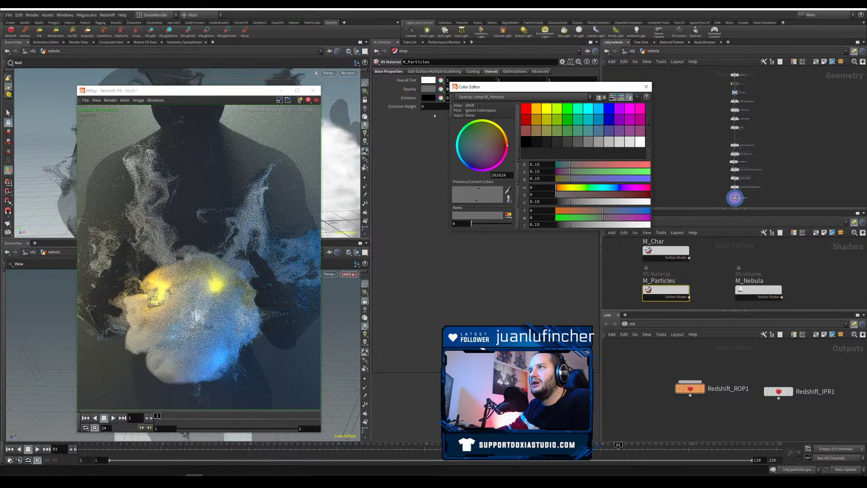
drag(570, 202, 589, 203)
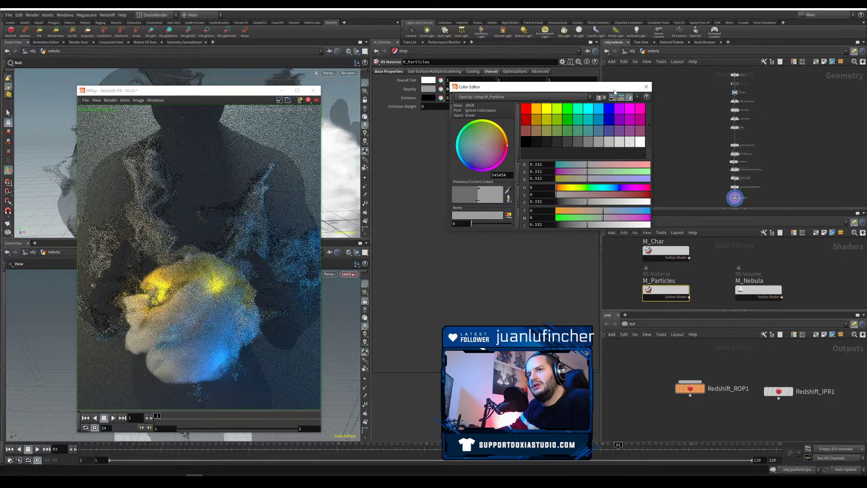
click(646, 86)
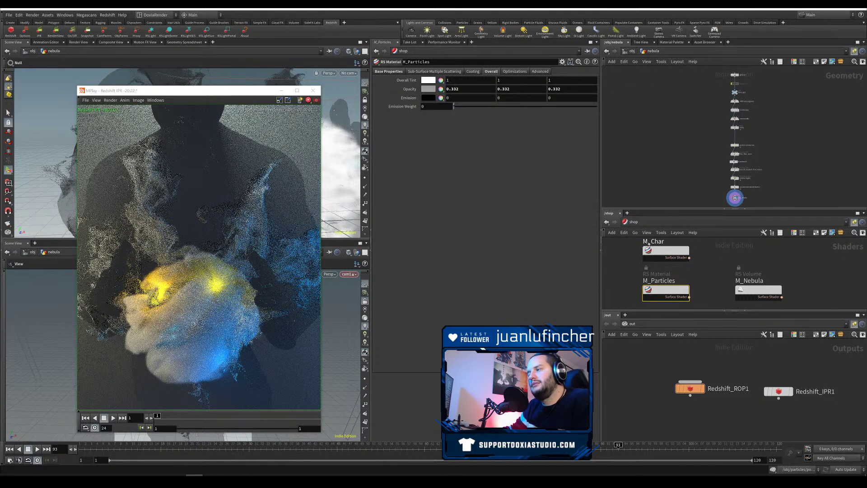
Step: Try a value of 2 for both the absorption and scatter coefficients of the M_Nebula material
click(759, 289)
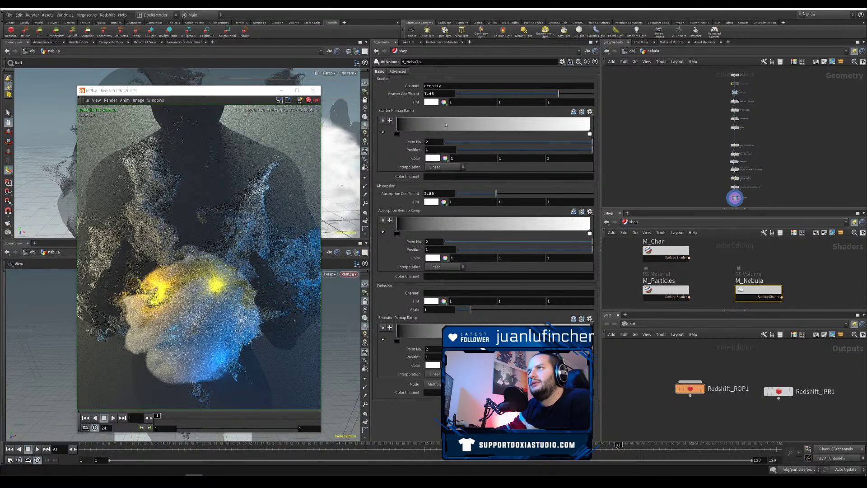
click(437, 193)
key(Return)
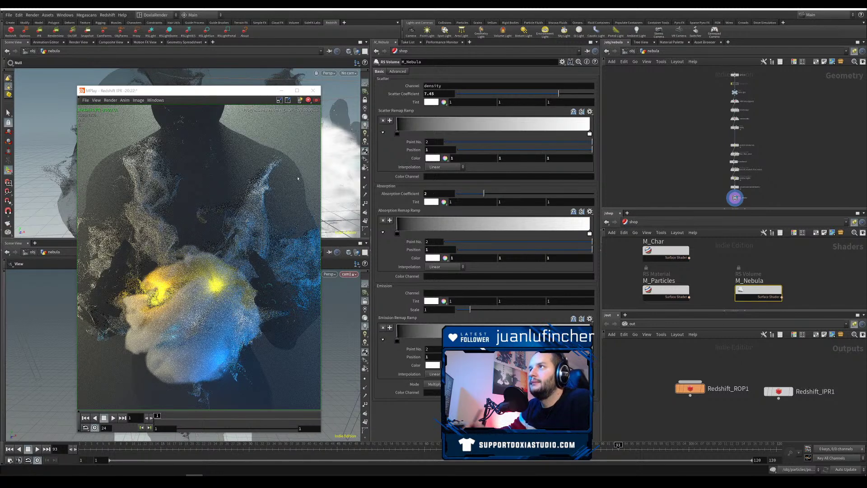
click(439, 94)
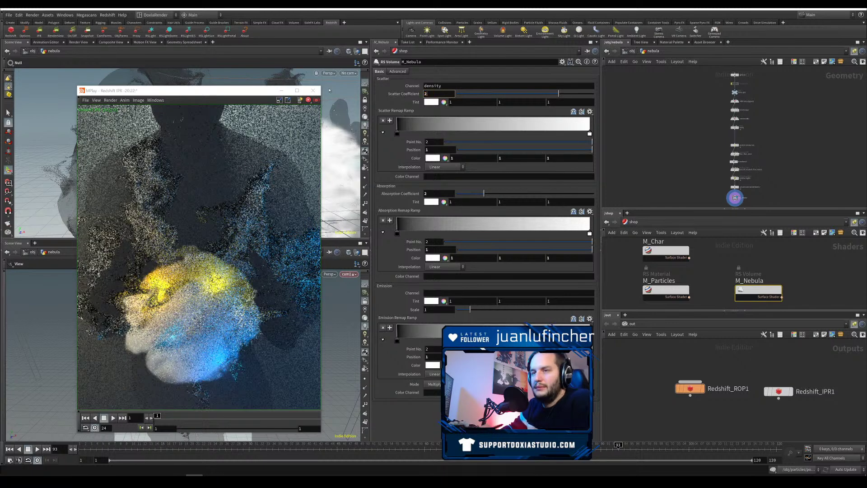
key(Return)
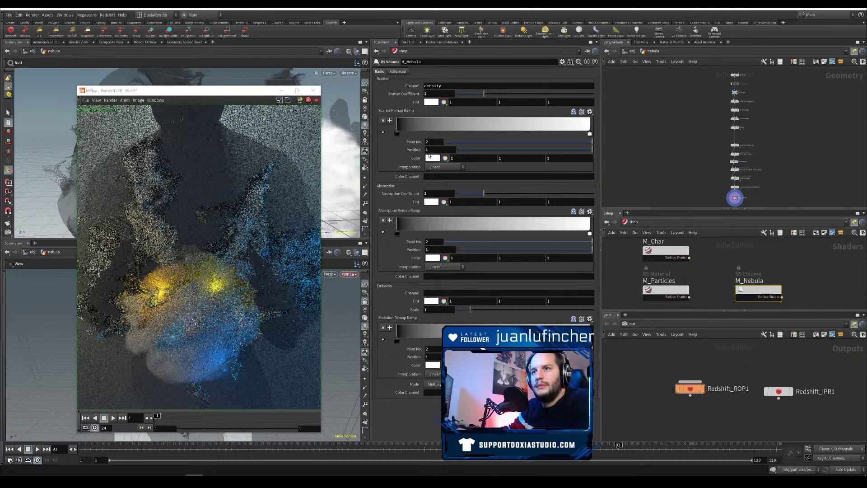
Step: Set the absorption coefficient of the M_Nebula material to 4 and its scatter coefficient to 10
click(426, 193)
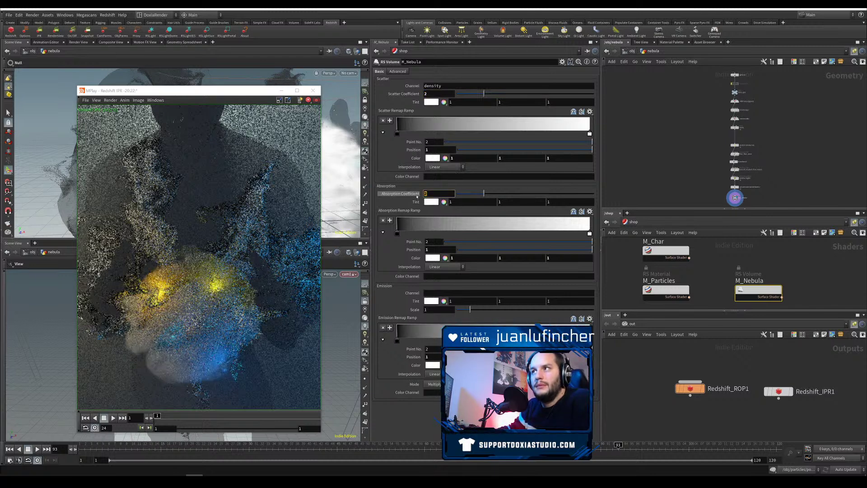
text(4)
key(Return)
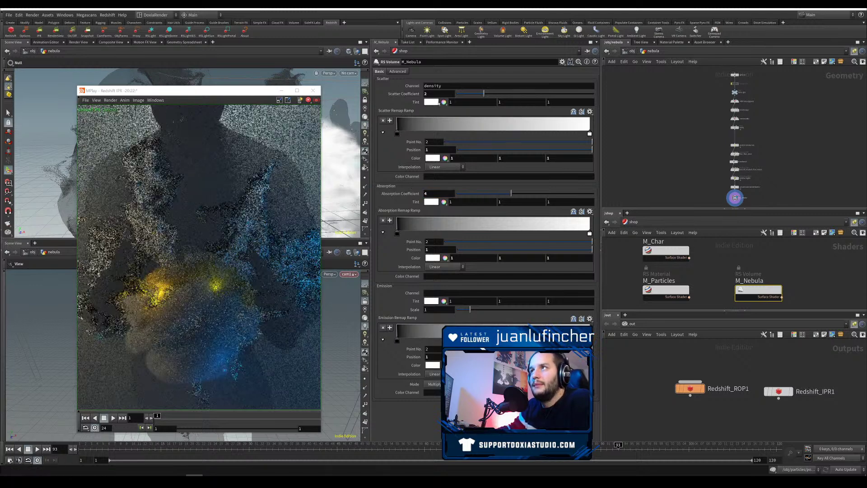
drag(432, 94, 306, 82)
key(Return)
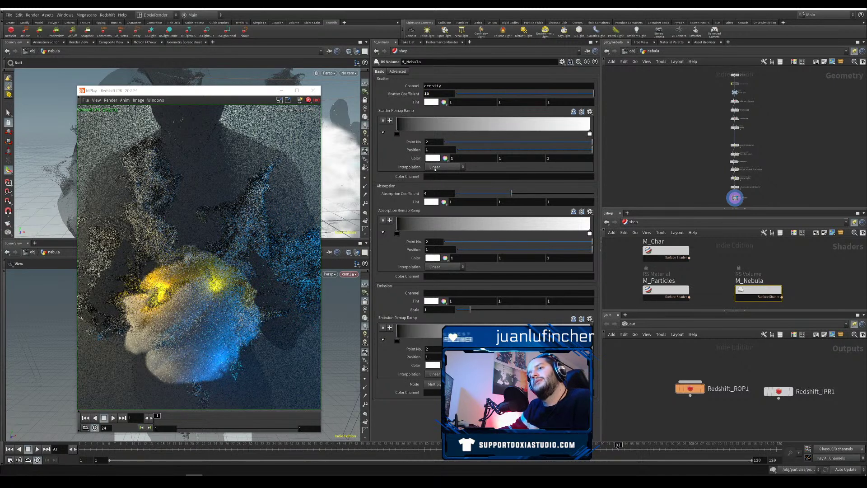
Step: Set the density parameter of the pointwrangle1 node in the nebula network to 0.1
scroll(710, 119, up, 5)
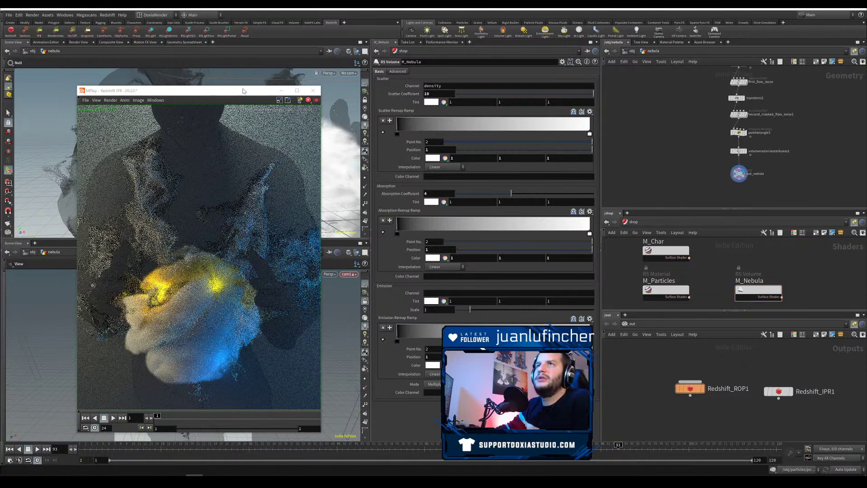
drag(245, 90, 316, 116)
click(739, 132)
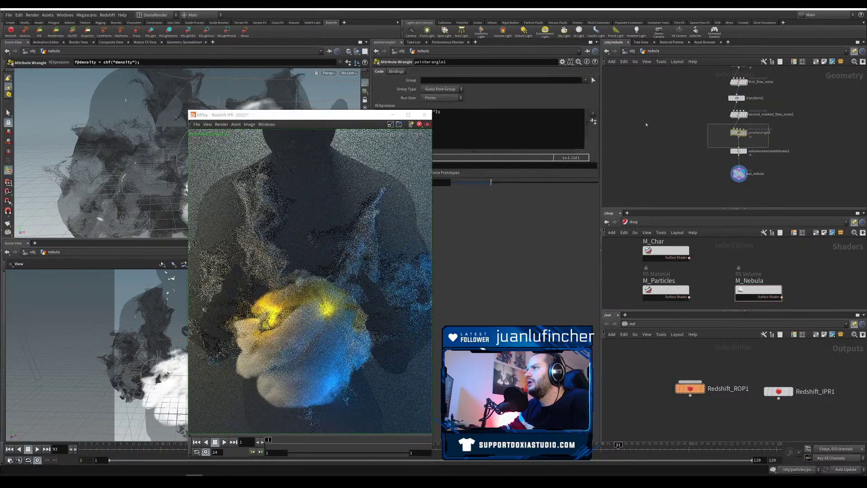
drag(376, 116, 272, 116)
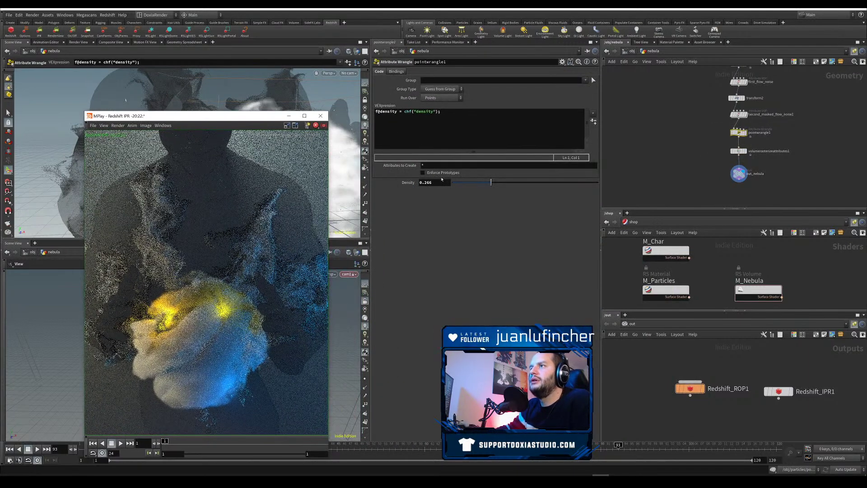
double_click(427, 182)
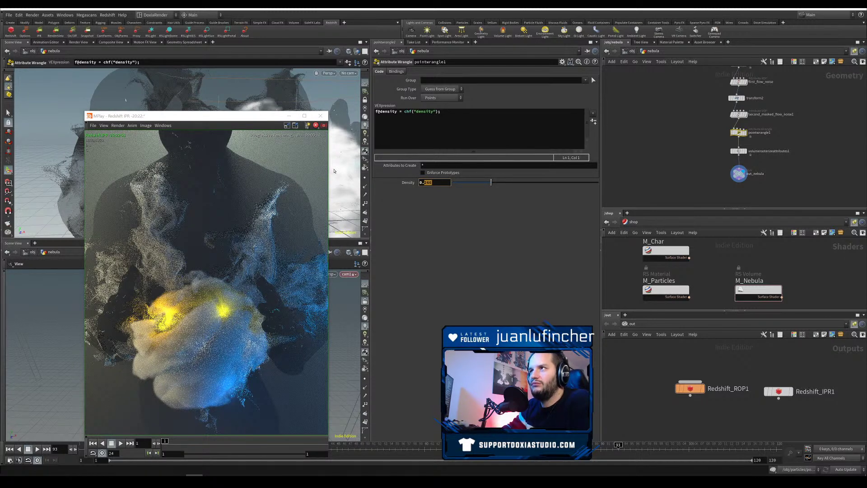
text(1)
key(Return)
Step: Save the scene and launch the Redshift IPR render again
drag(243, 118, 462, 105)
click(9, 15)
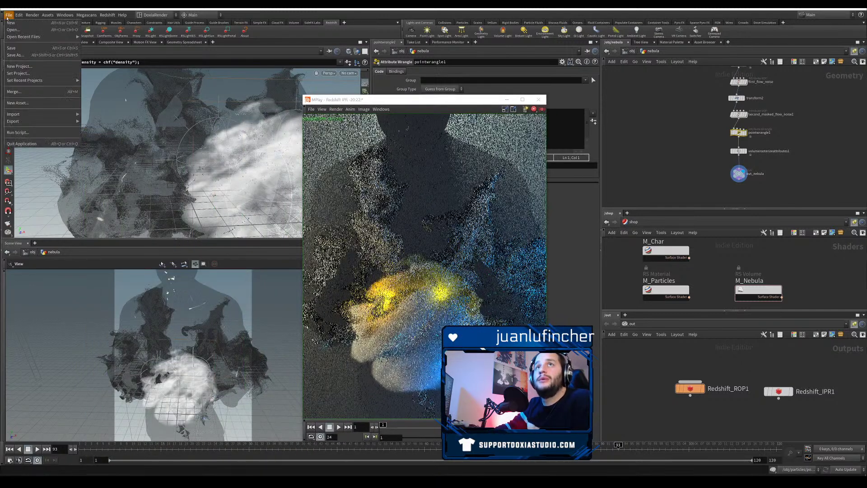
click(27, 48)
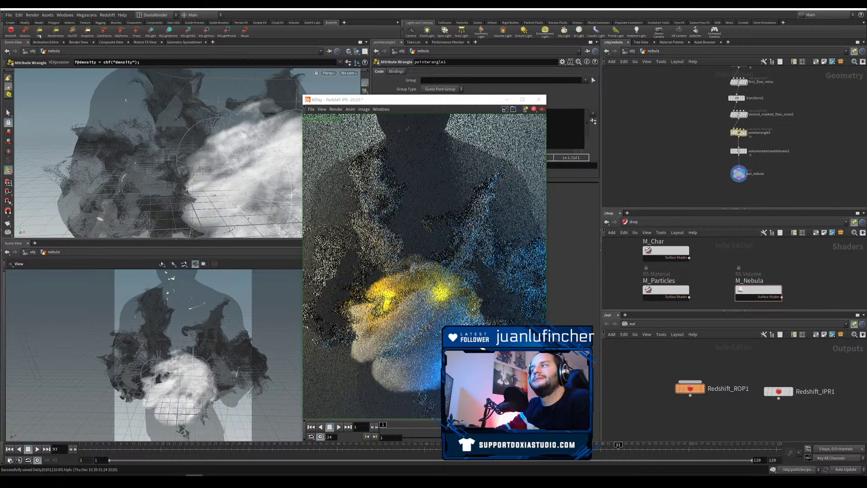
click(39, 33)
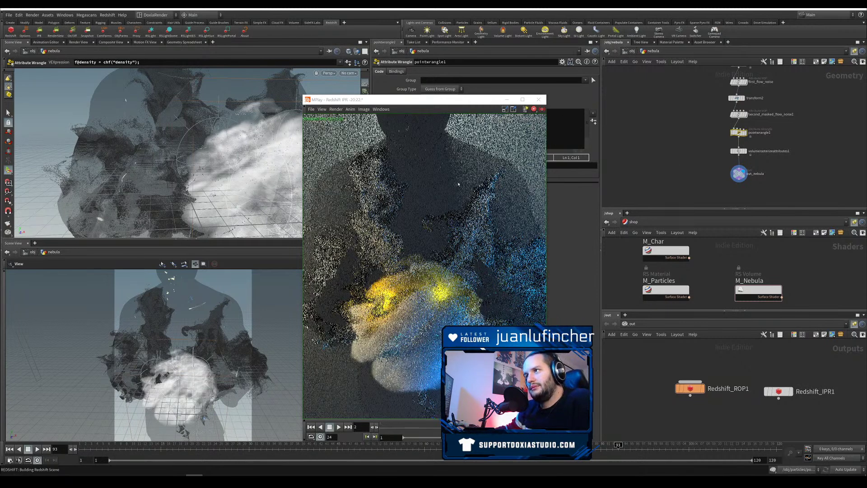
Step: Try a mid grey diffuse color on the M_Char material, settling on a very dark grey of 0.05
click(665, 250)
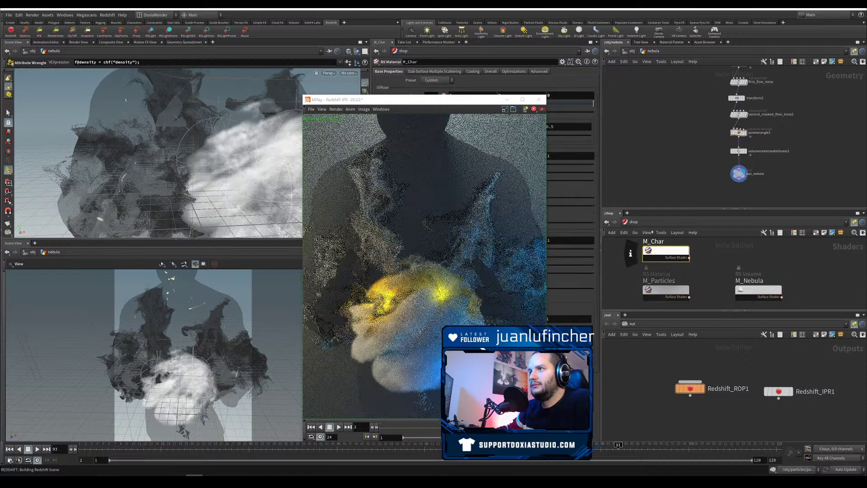
drag(448, 99, 219, 92)
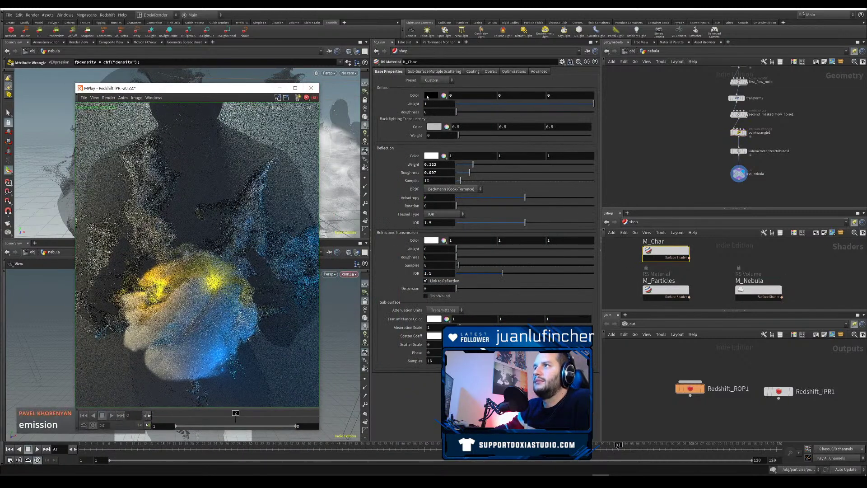
click(431, 95)
click(601, 142)
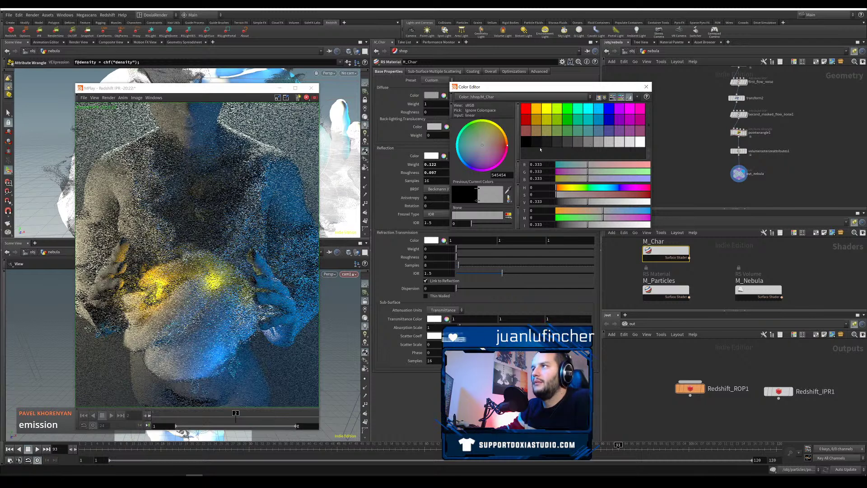
click(568, 143)
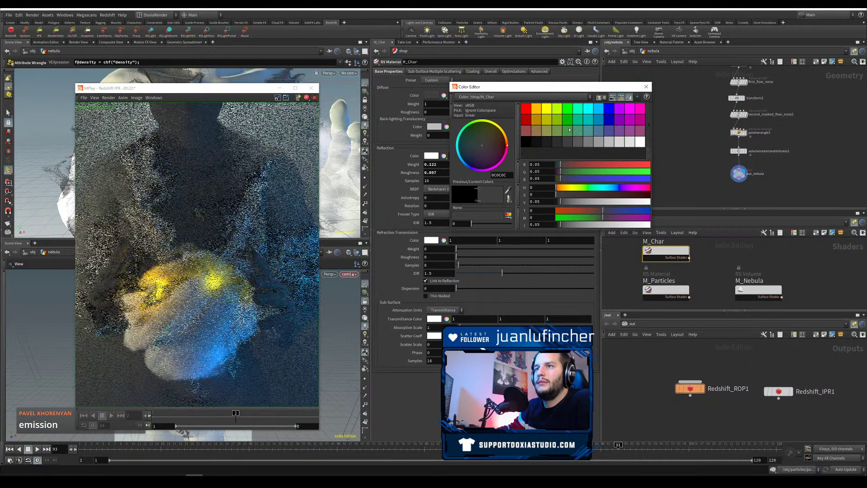
Step: Try cyan, yellow and several grey diffuse colors on the M_Char material, going back to the very dark grey of 0.05
click(588, 109)
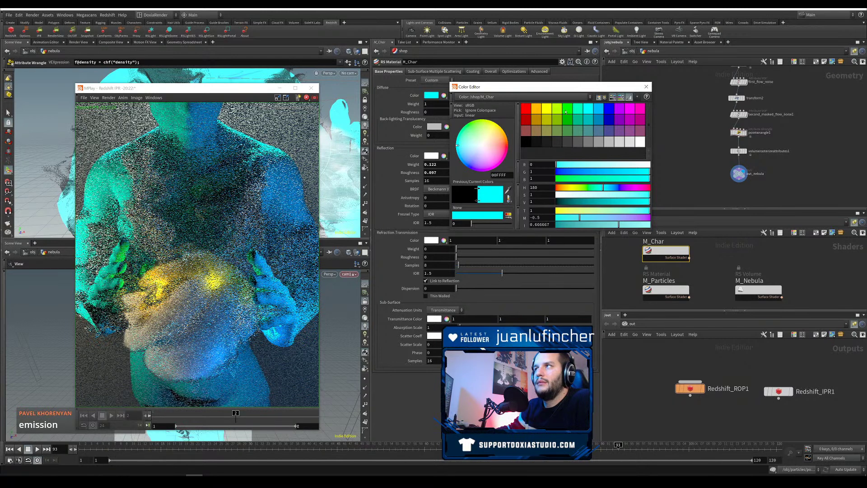
click(546, 108)
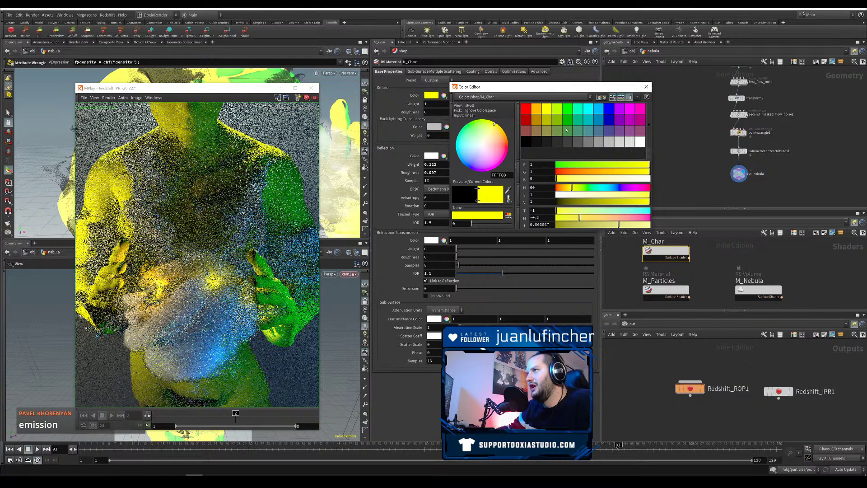
click(546, 143)
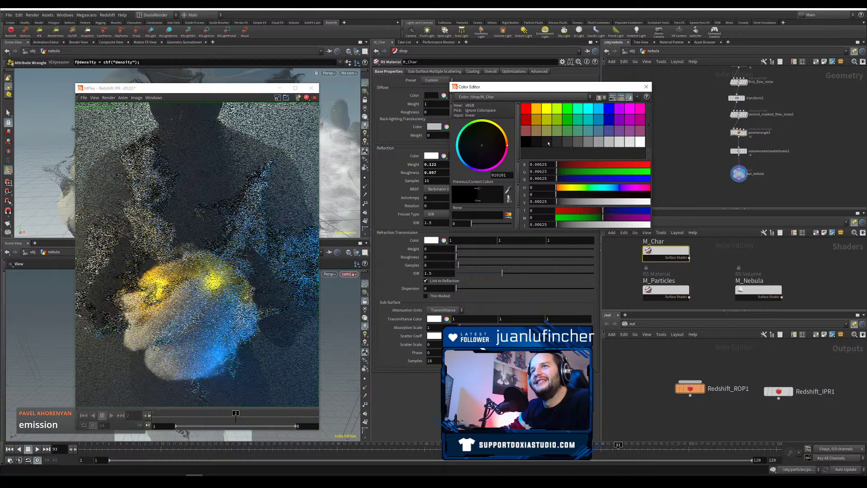
click(555, 144)
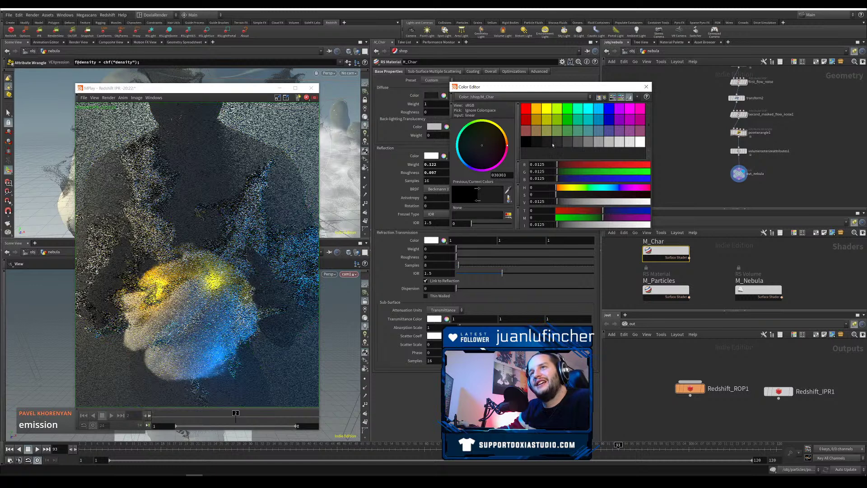
click(558, 145)
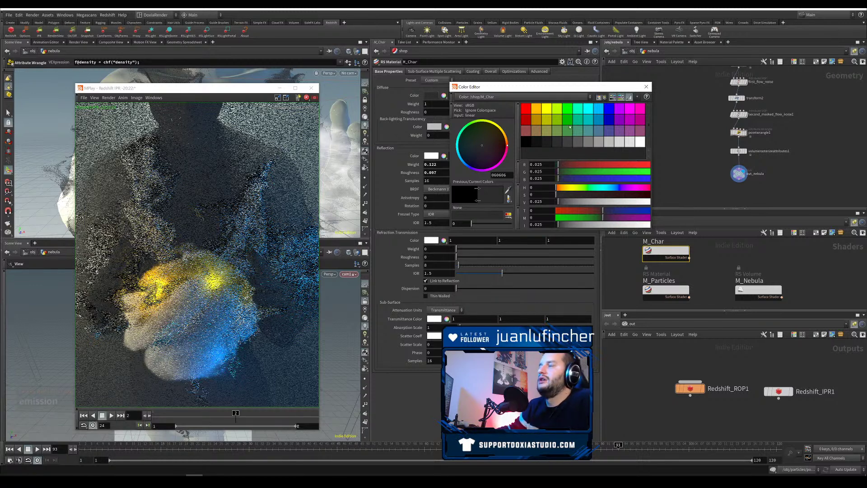
click(582, 144)
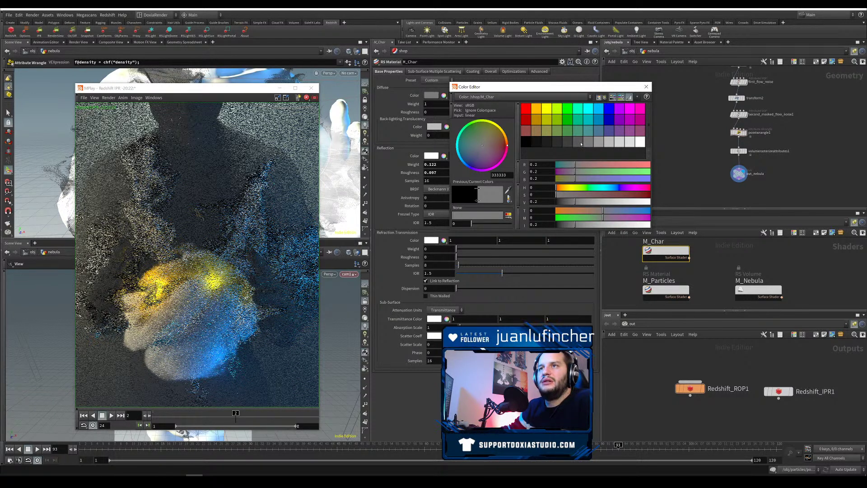
click(567, 143)
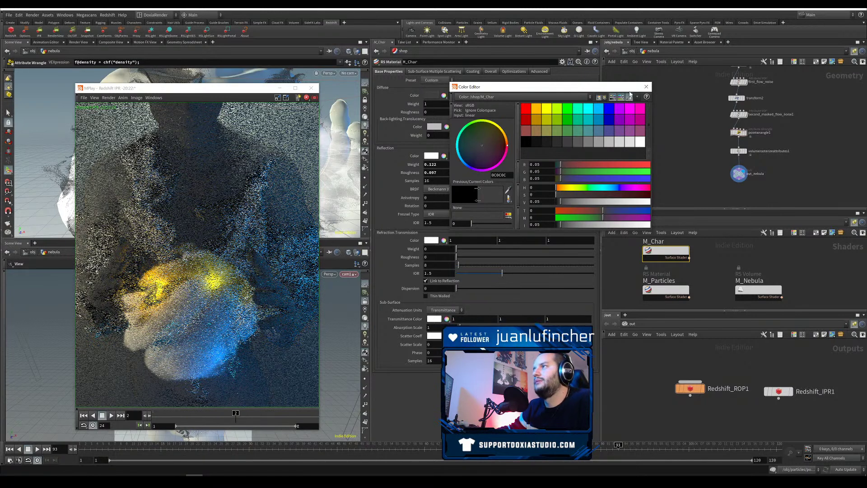
click(645, 88)
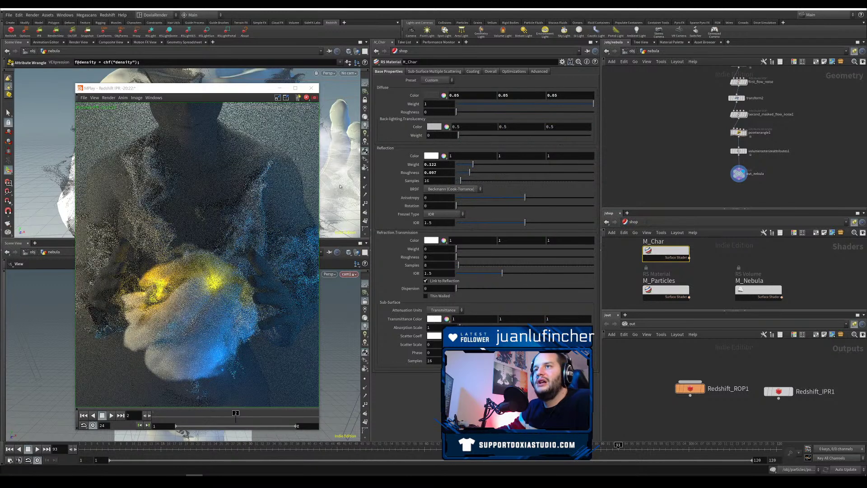
Step: Set the emission weight of the M_Particles material to 1
click(665, 290)
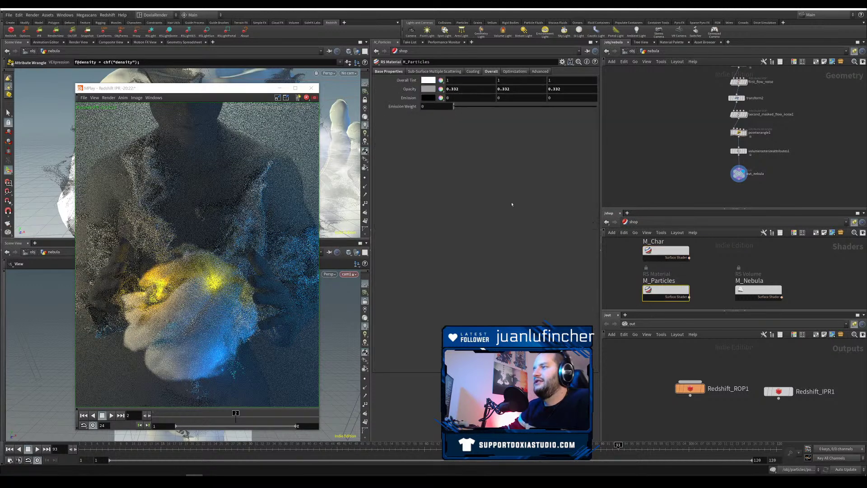
click(440, 98)
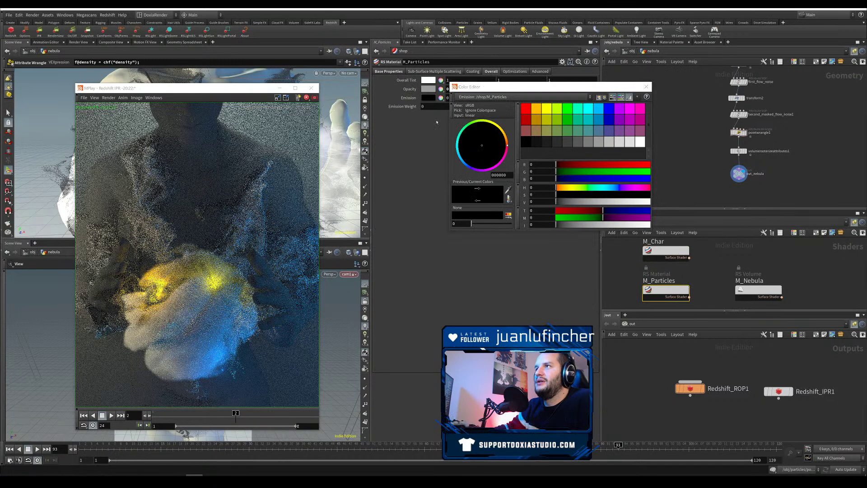
click(646, 87)
text(1)
key(Return)
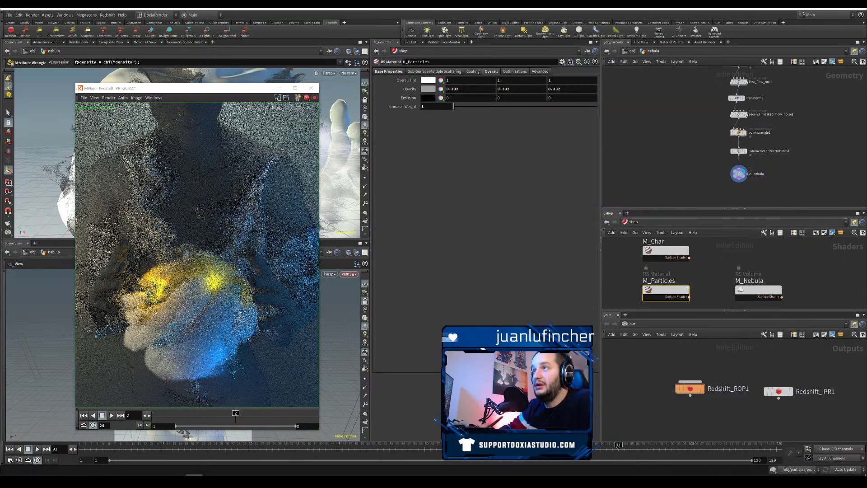
Step: Try a white emission color on the M_Particles material, settling on a grey of 0.333
click(441, 98)
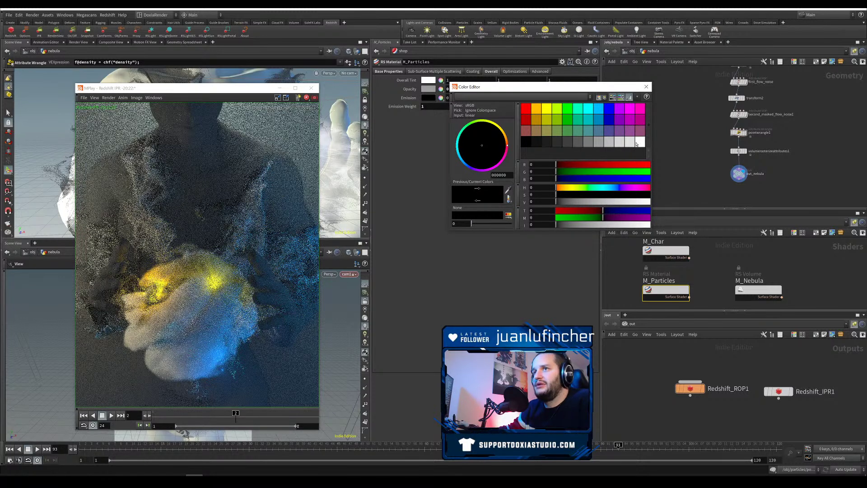
click(617, 143)
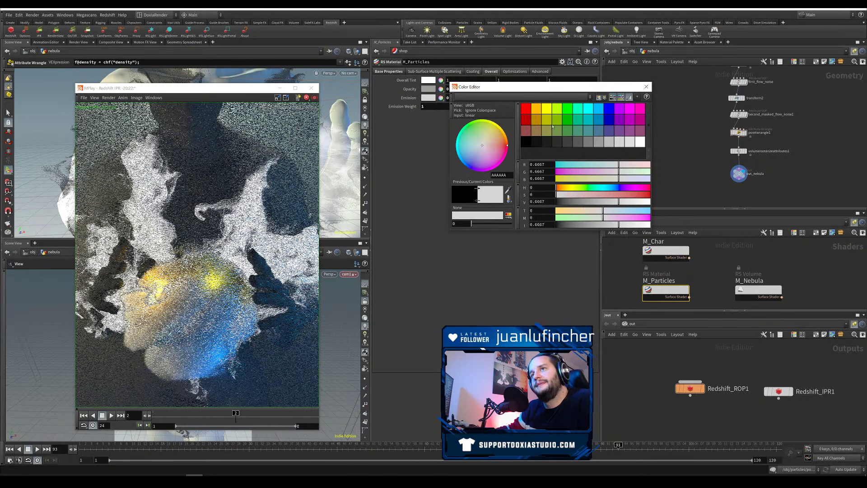
click(646, 86)
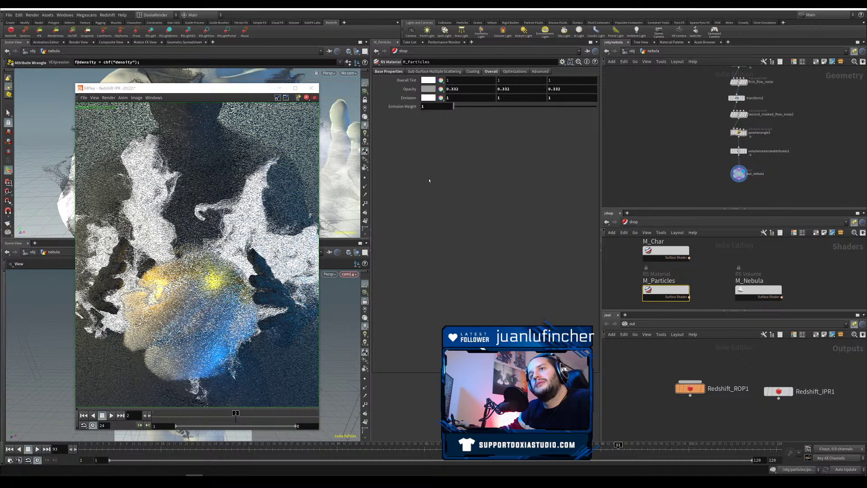
click(428, 97)
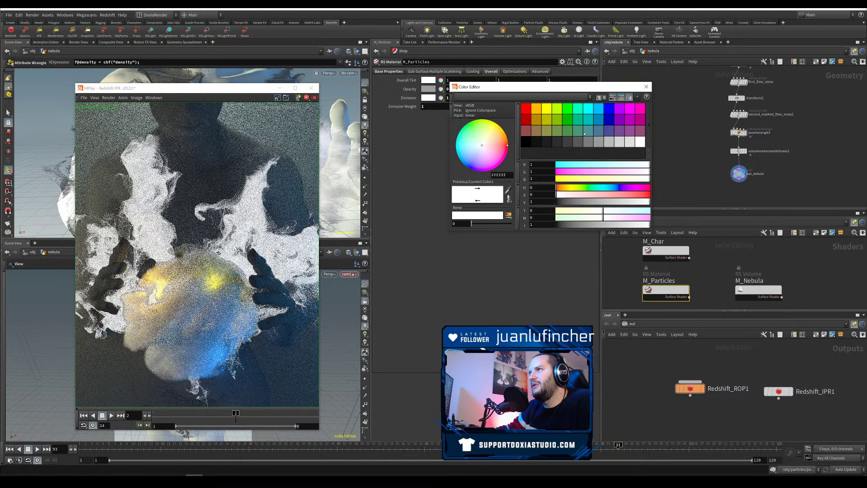
click(587, 201)
click(641, 89)
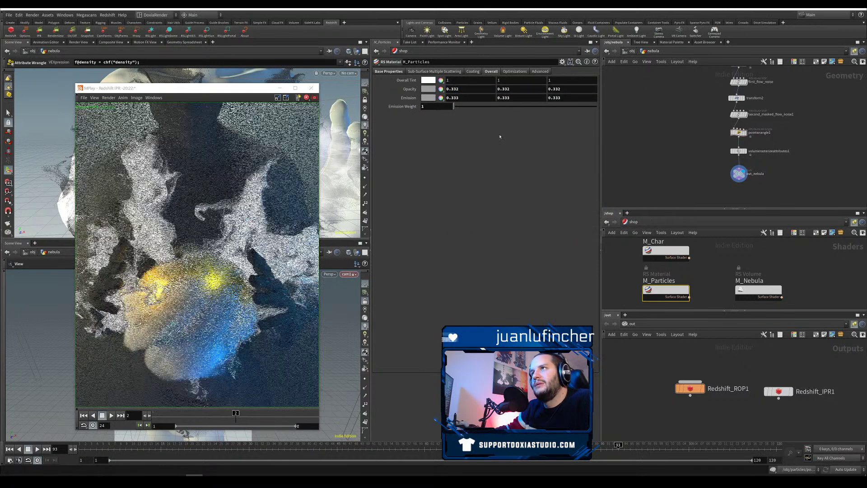
Step: Set the opacity color of the M_Particles material to a very dark grey of 0.05
click(428, 89)
click(568, 142)
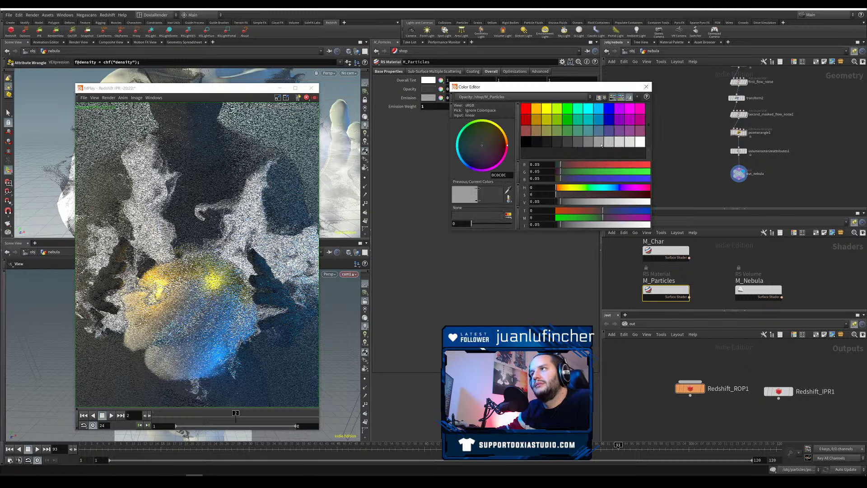
click(646, 86)
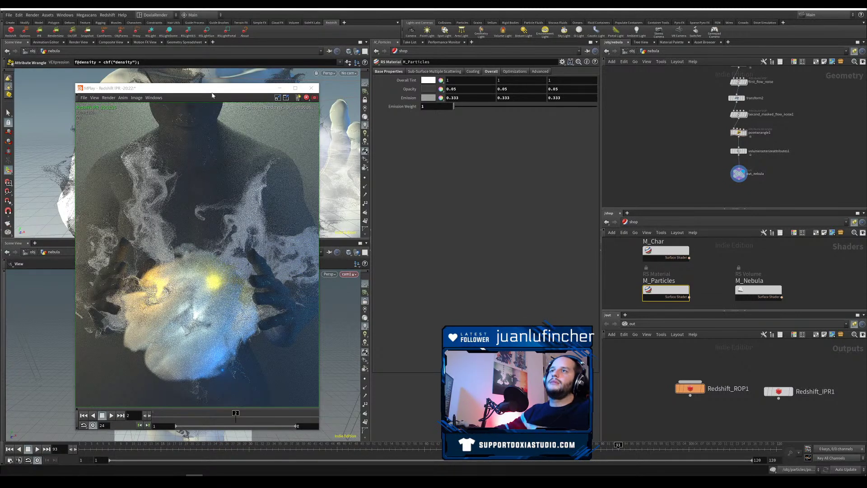
Step: Orbit the cam1 view to a close angle on the nebula from behind the hands and relaunch the Redshift IPR render
drag(215, 88, 501, 83)
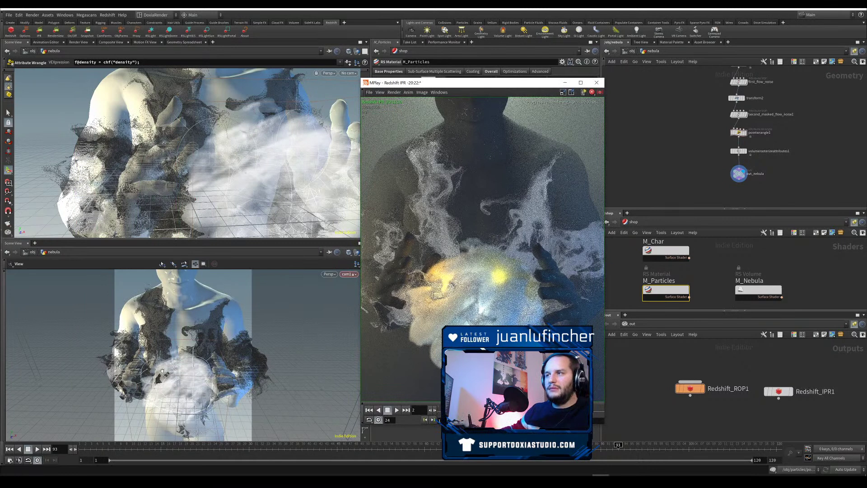
drag(167, 369, 219, 369)
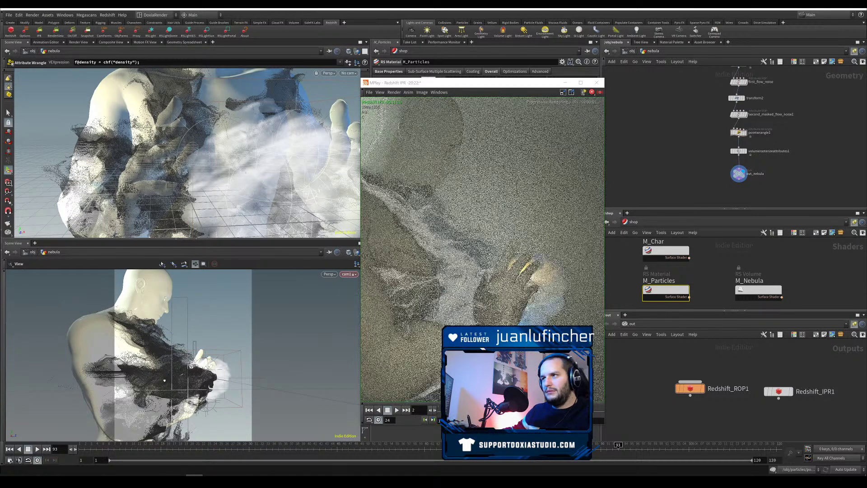
drag(146, 385, 131, 361)
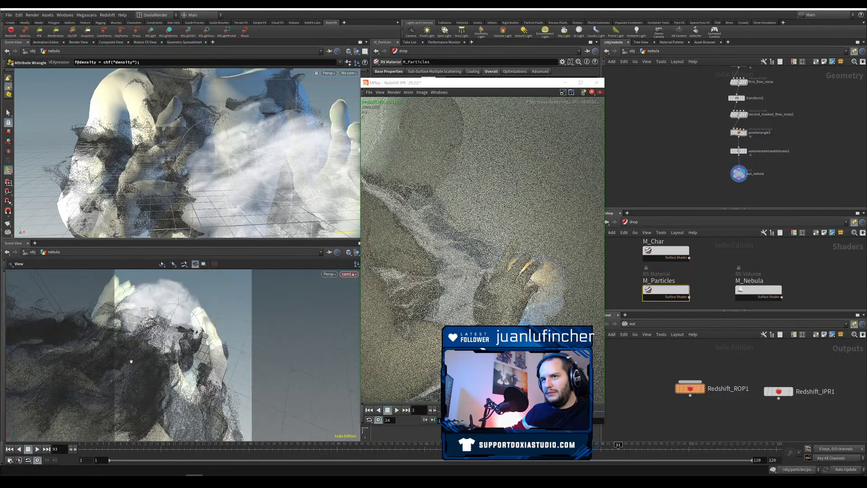
drag(158, 393, 172, 372)
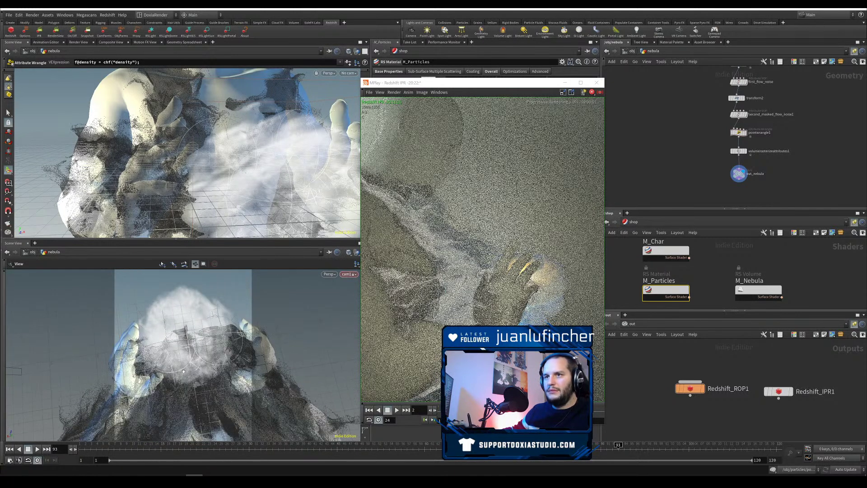
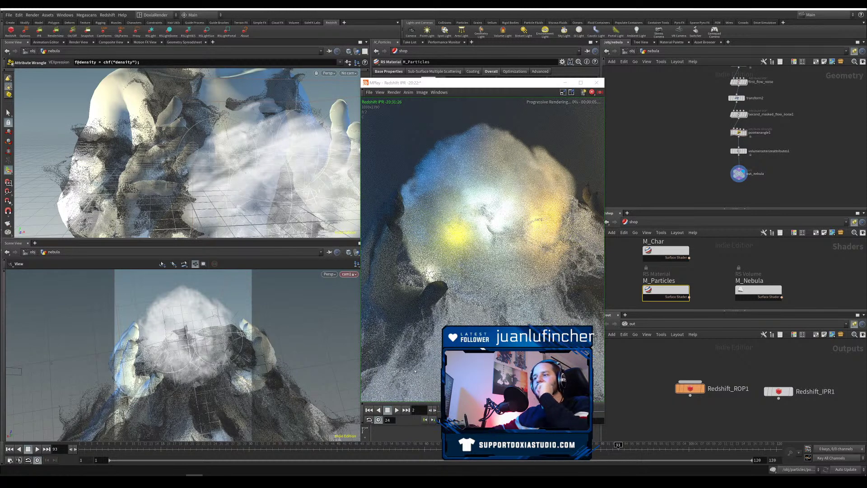
click(39, 32)
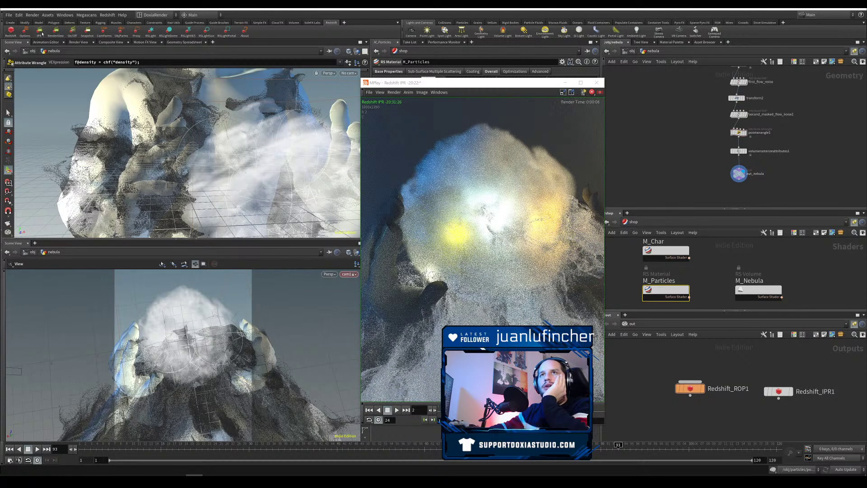
Step: Set the emission weight of the M_Particles material to 0 and its opacity color to a grey of 0.25
drag(497, 84, 187, 111)
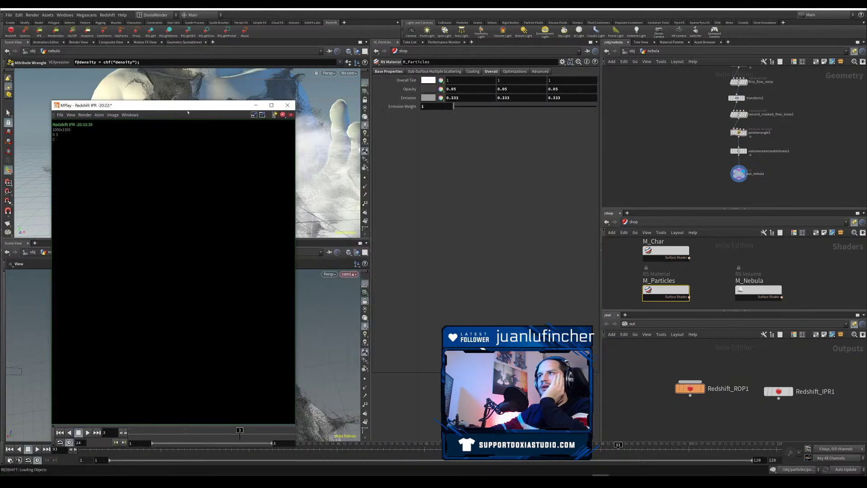
click(434, 106)
key(Return)
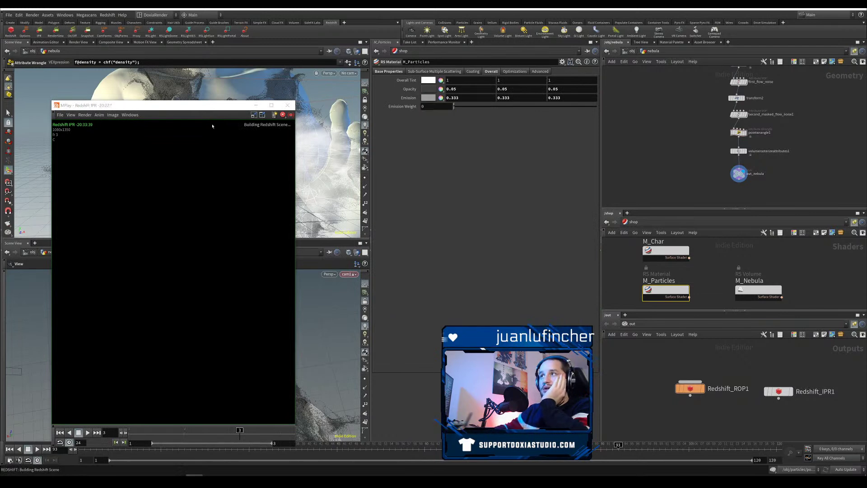
click(427, 90)
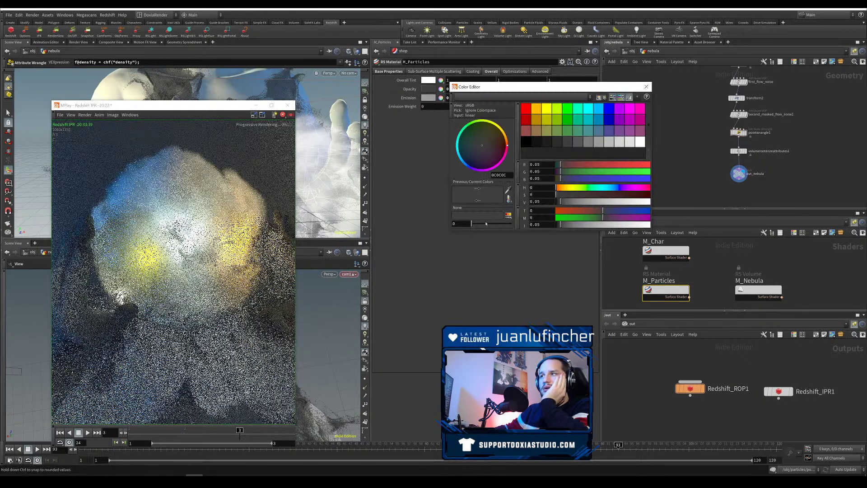
double_click(536, 201)
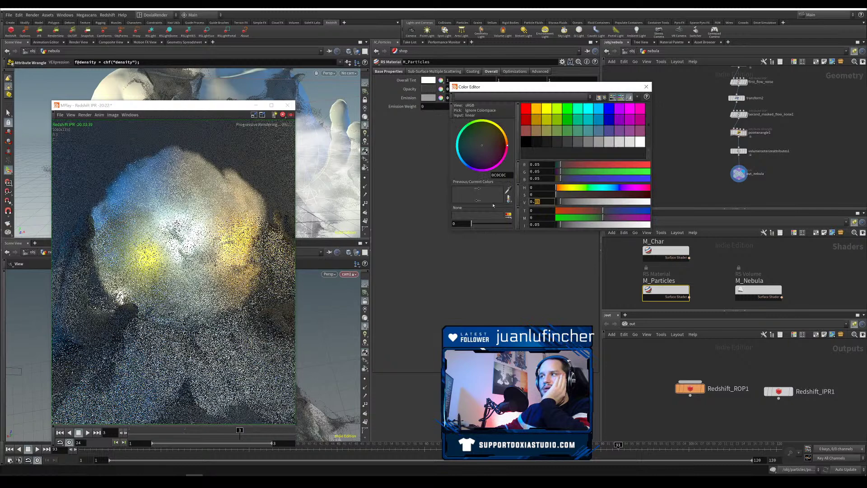
key(Return)
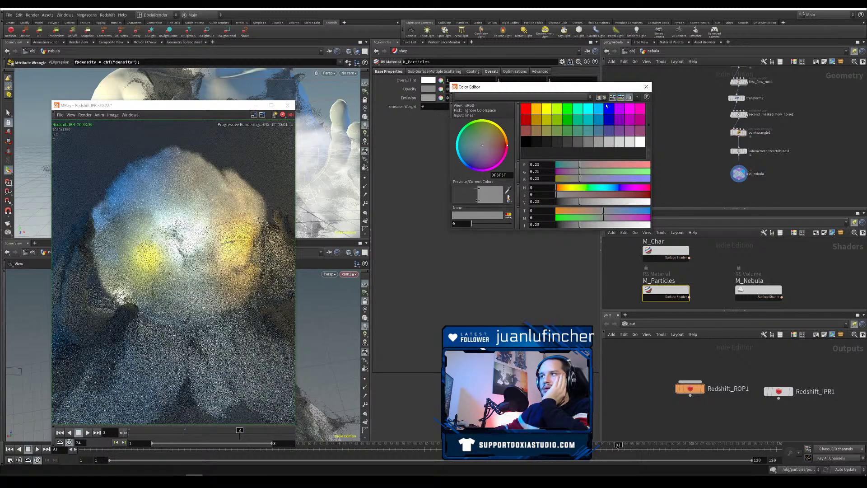
Step: Orbit the cam1 view to examine the nebula, hands and particles in the render close up and from a front three-quarter angle
drag(190, 105, 299, 92)
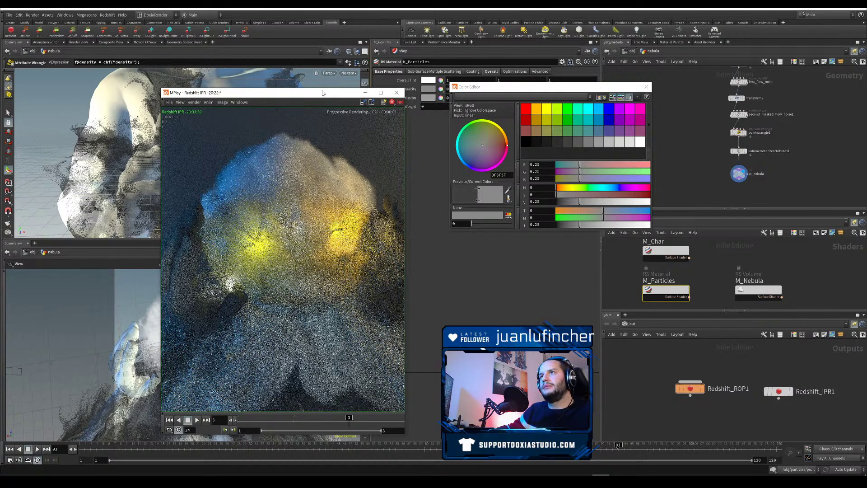
drag(328, 96, 561, 85)
drag(253, 352, 283, 356)
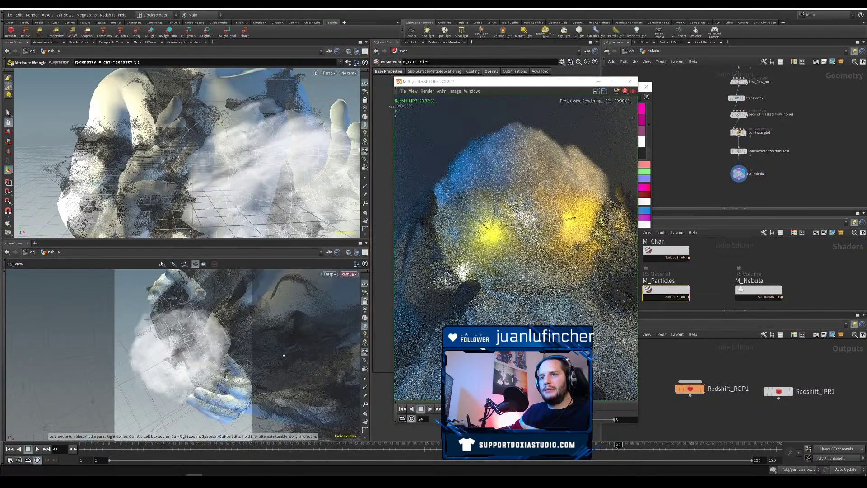
drag(313, 260, 216, 375)
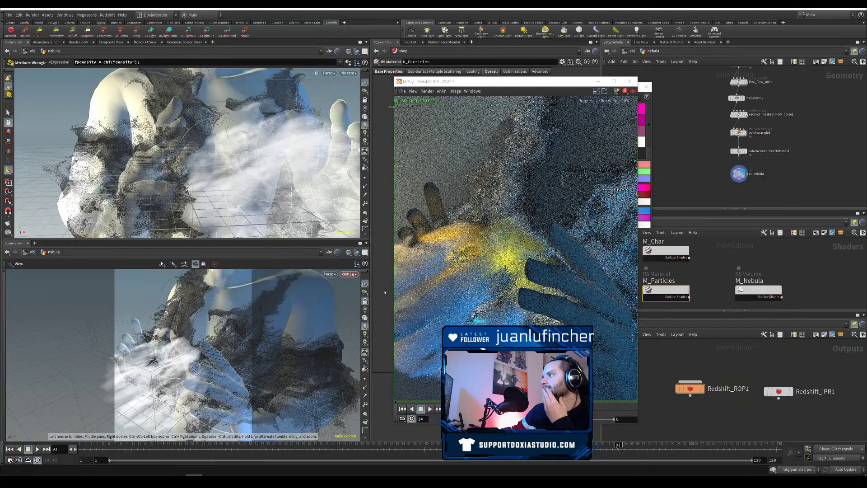
drag(530, 84, 387, 91)
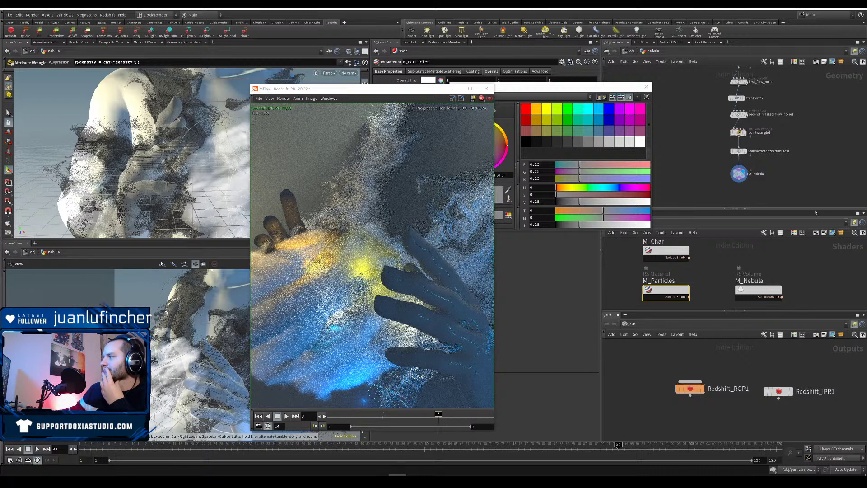
drag(400, 92, 520, 65)
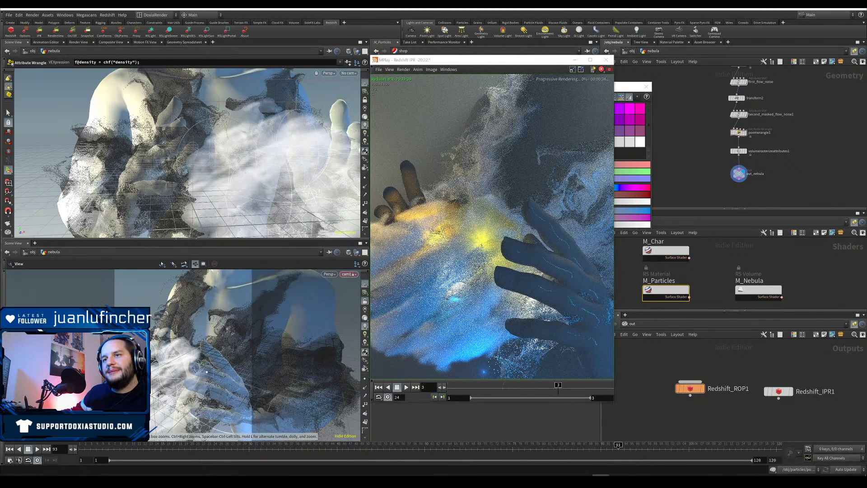
mouse_move(185, 349)
alt+mouse_down()
mouse_move(183, 376)
mouse_move(183, 311)
mouse_move(179, 372)
mouse_move(162, 373)
mouse_move(196, 383)
mouse_move(185, 381)
mouse_move(206, 361)
mouse_move(174, 384)
mouse_move(189, 377)
mouse_move(183, 368)
mouse_move(173, 381)
mouse_move(189, 371)
mouse_move(186, 358)
mouse_move(177, 362)
alt+mouse_up()
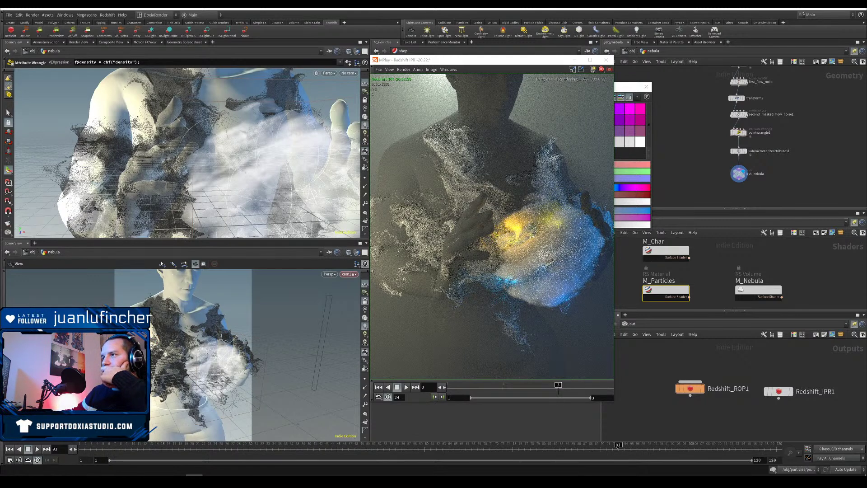
Step: Move the render view aside, close the color editor and set the volumerasterizeattributes1 node's particle scale to 0.01
drag(514, 64, 163, 87)
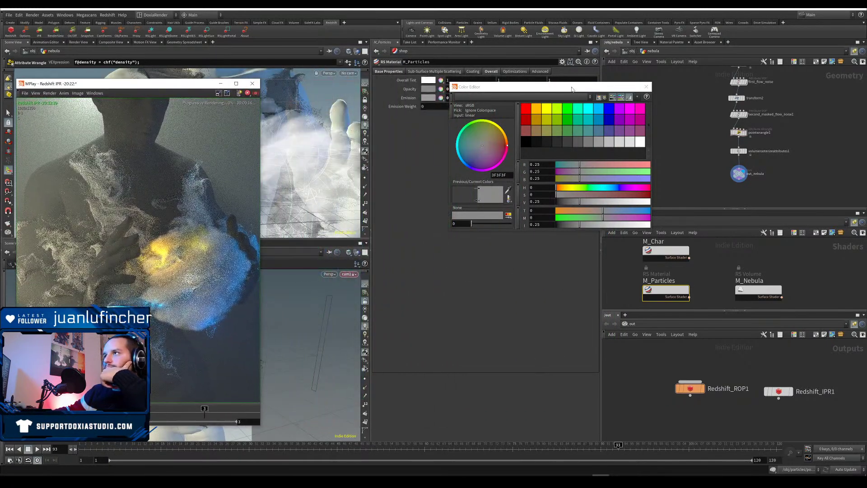
click(646, 86)
click(738, 151)
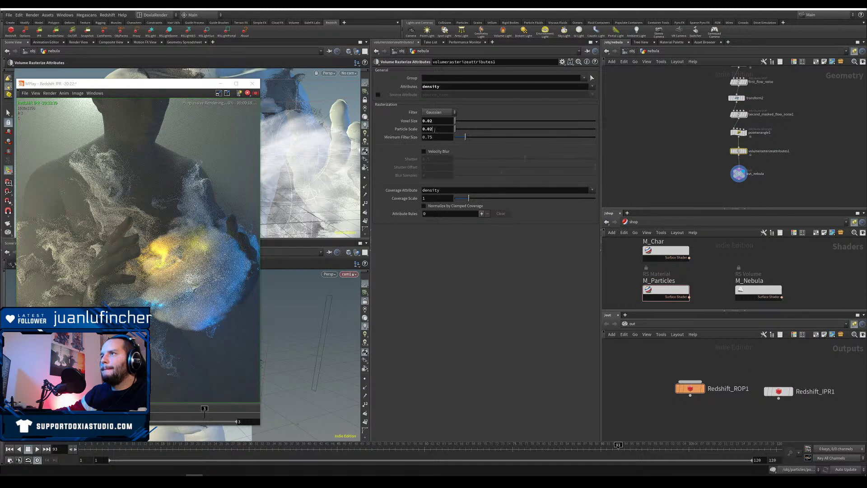
click(430, 129)
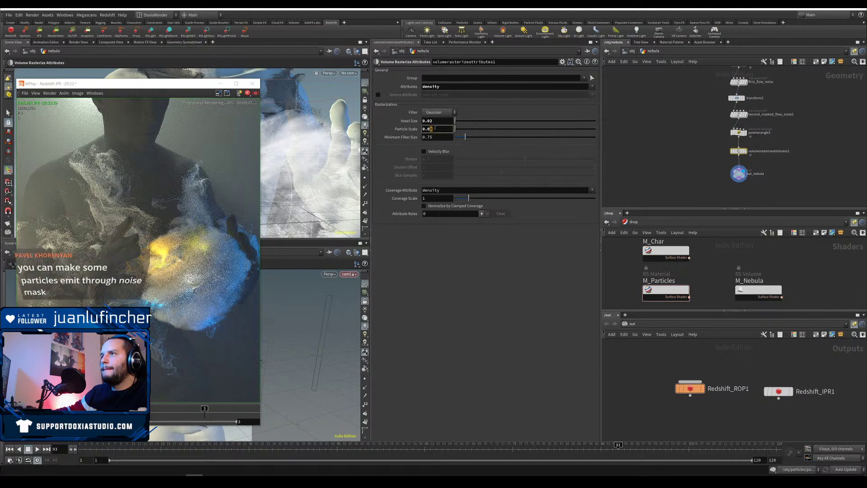
text(1)
key(Return)
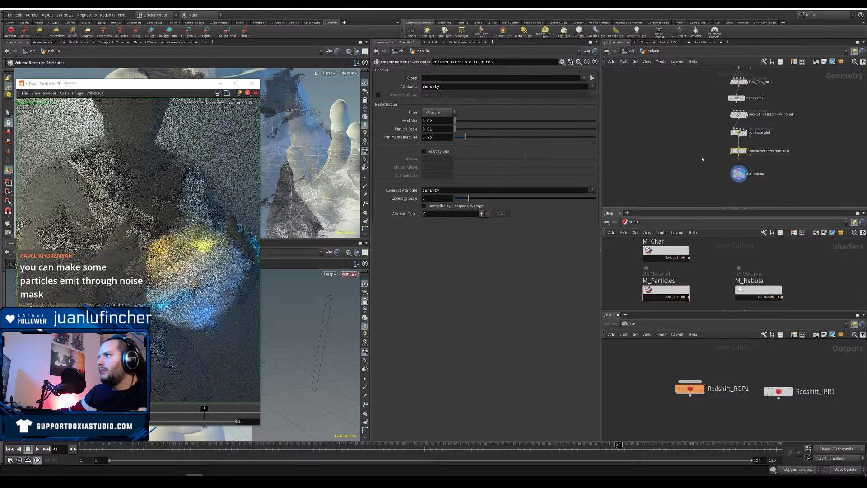
Step: Set the density of the nebula's pointwrangle1 node to 0.025
drag(714, 142, 758, 129)
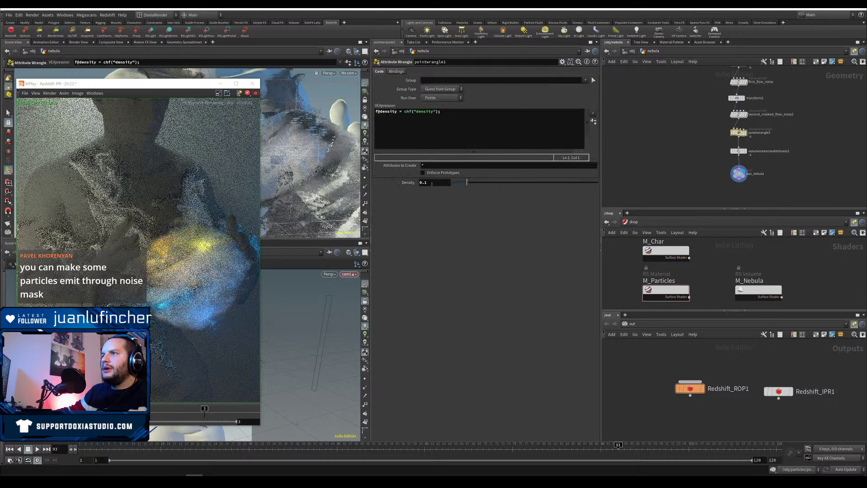
drag(432, 184, 423, 185)
text(0)
text(25)
key(Return)
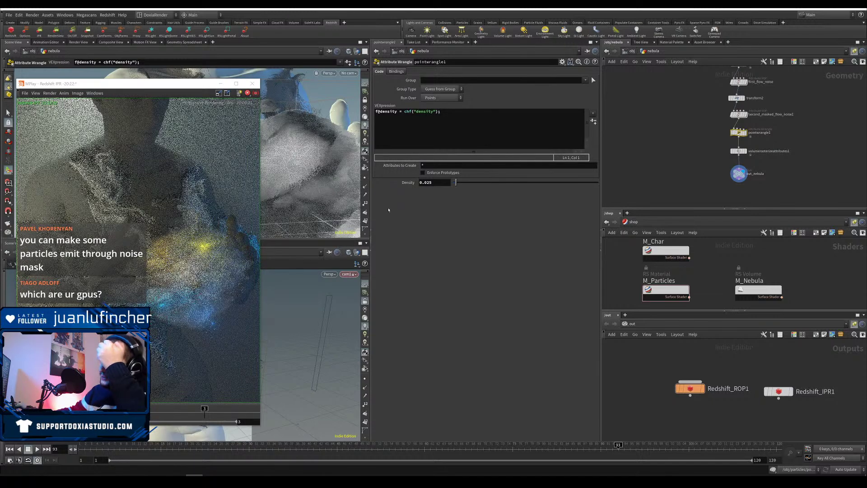
Step: Move the render view clear of the viewport edge and set the pointwrangle1 density back to 0.1
drag(173, 90, 287, 96)
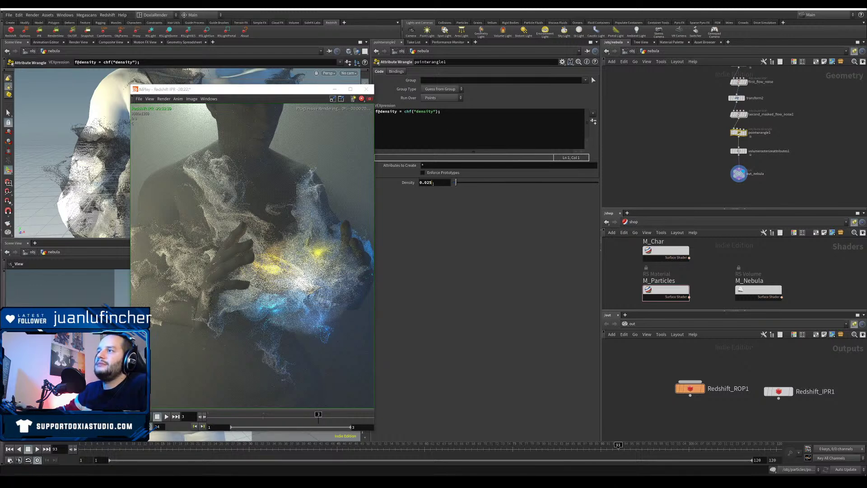
double_click(426, 182)
text(1)
key(Return)
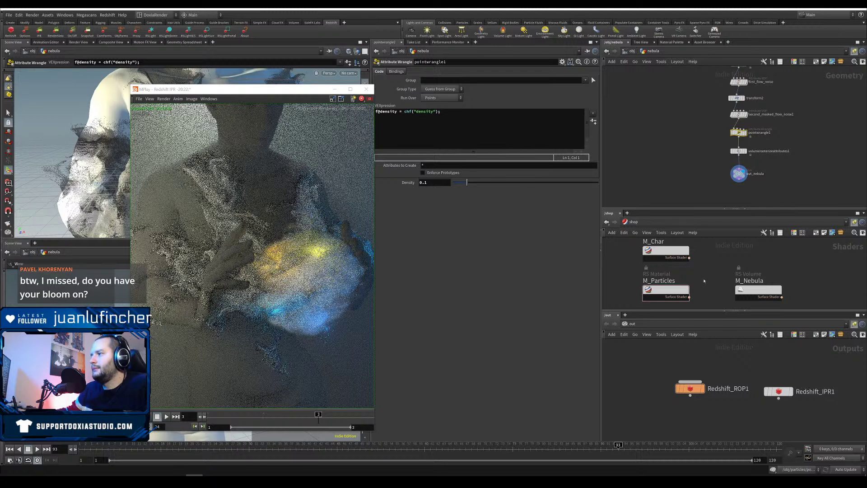
Step: Set the absorption coefficient of the M_Nebula volume material to 10
click(755, 297)
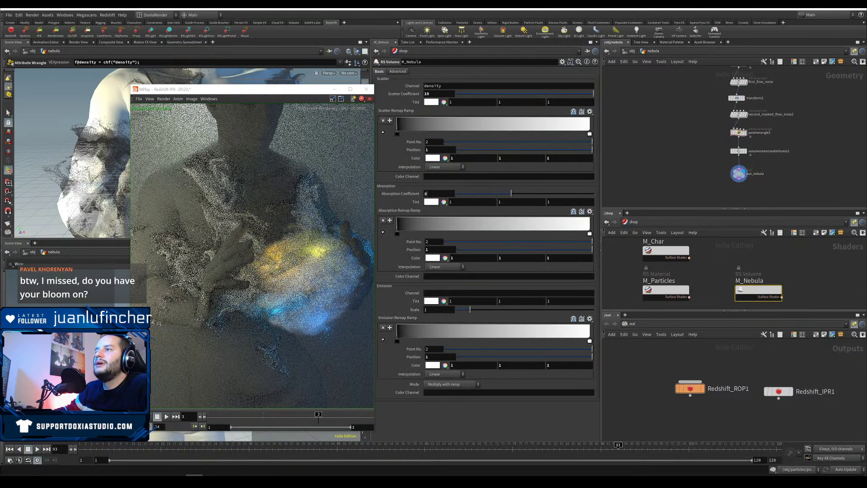
text(10)
key(Return)
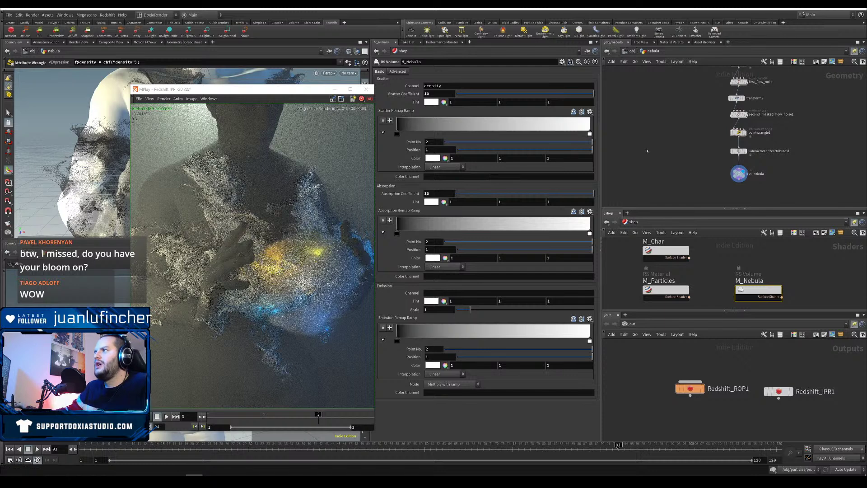
Step: Return to the object level and add a new Geometry object beside the particles object
middle_drag(671, 171, 674, 172)
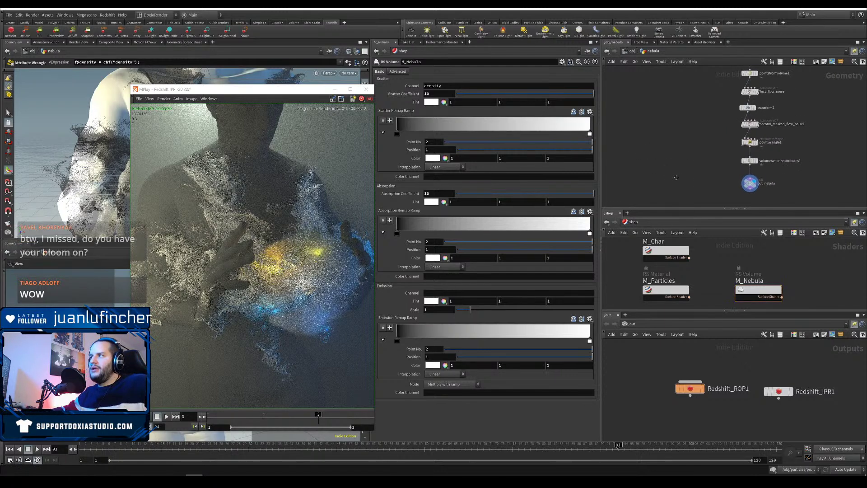
key(u)
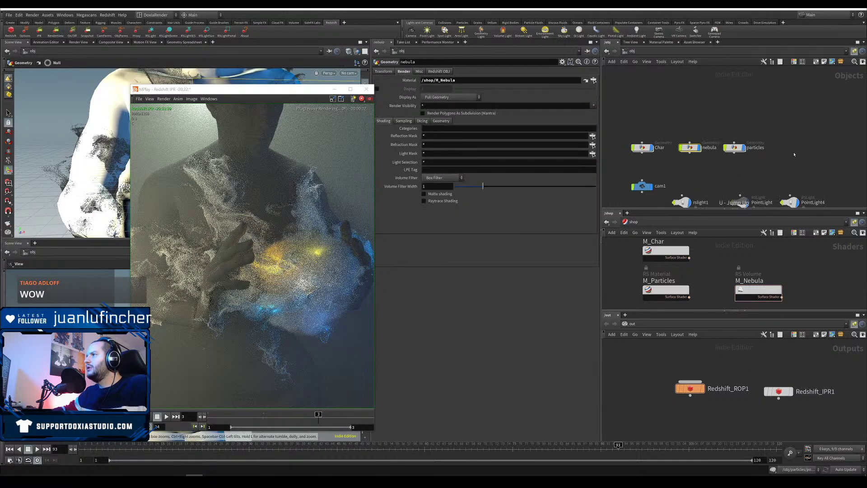
key(Tab)
text(geo)
key(Return)
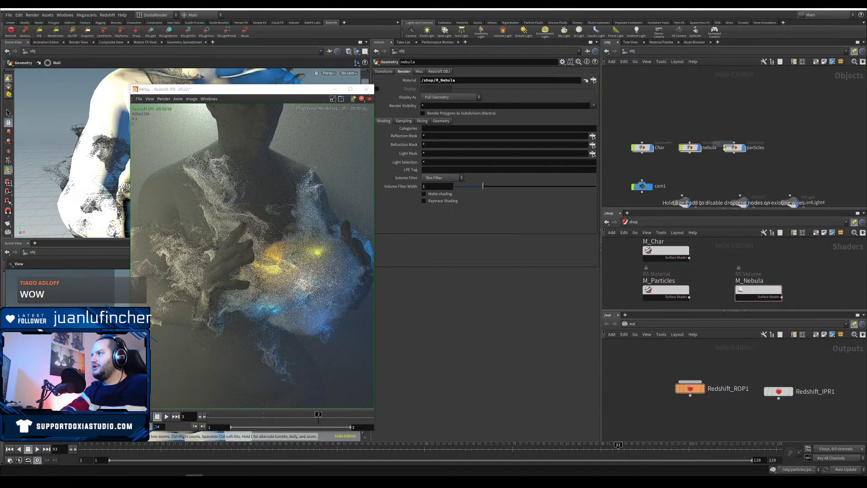
click(814, 144)
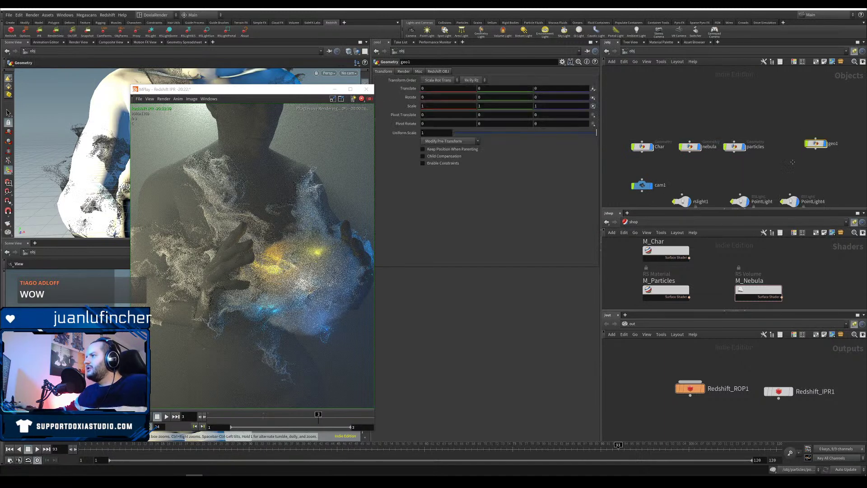
Step: Set the intensity multiplier of all six point lights, PointLight to PointLight5, to 0
middle_drag(784, 180, 784, 117)
middle_drag(841, 133, 821, 112)
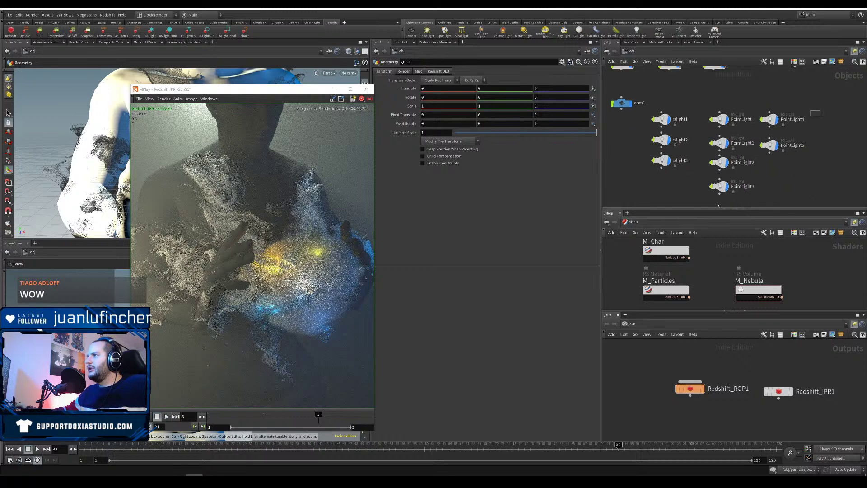
drag(718, 205, 801, 110)
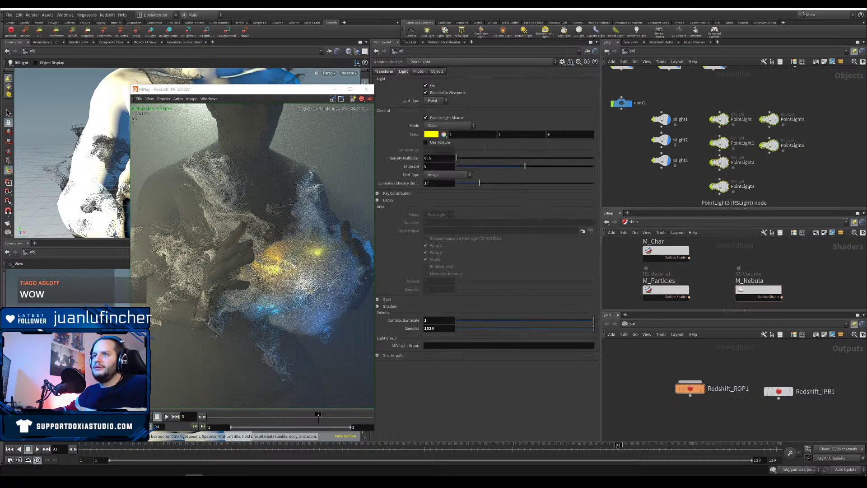
click(436, 157)
text(0)
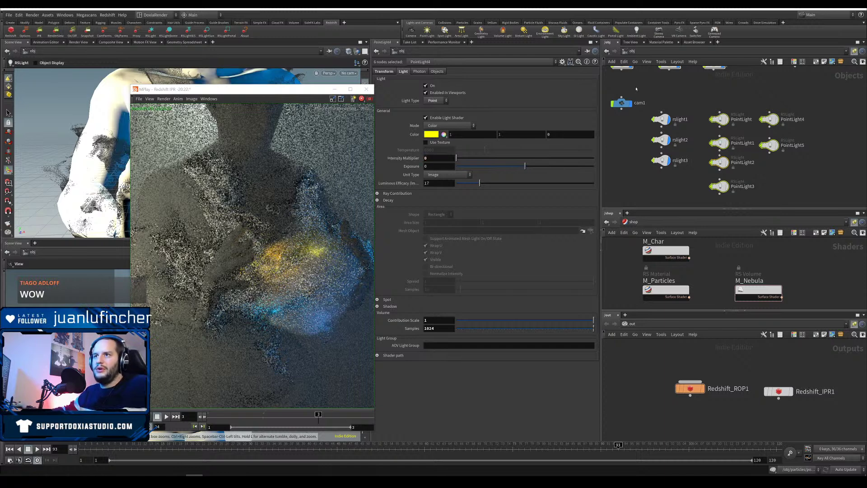
Step: Rename the new geometry object as LightStars
click(811, 92)
middle_drag(810, 93, 723, 195)
double_click(718, 166)
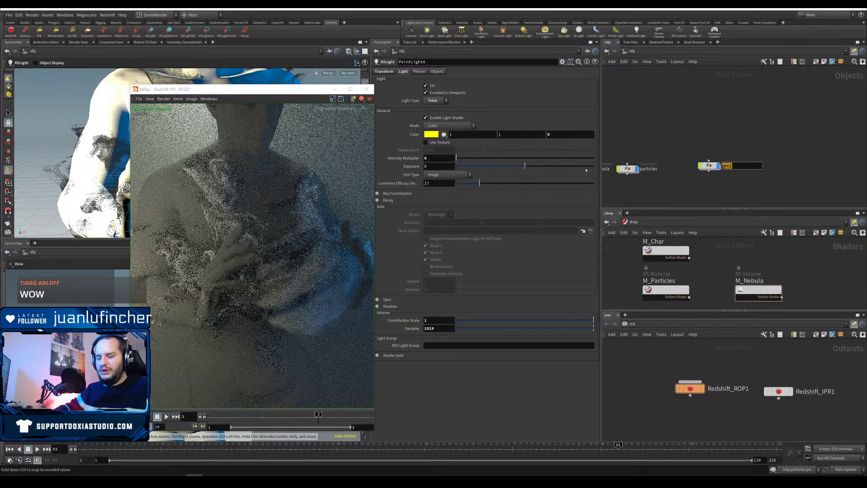
text(LightSta)
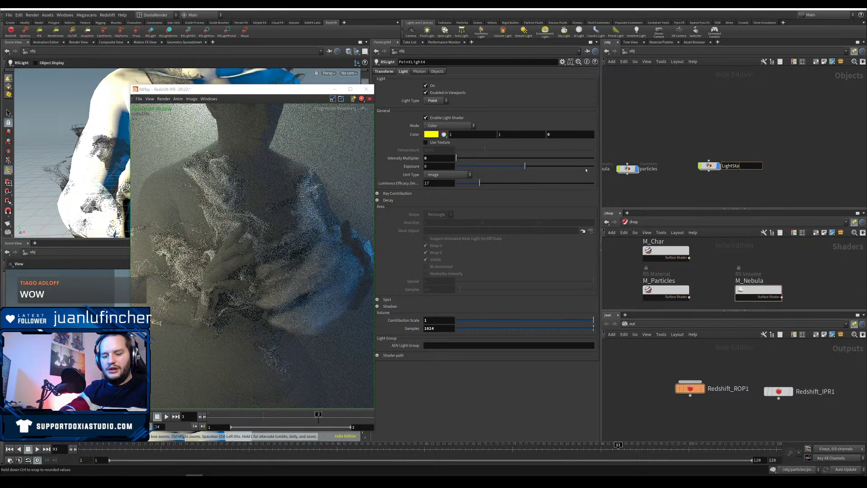
text(rs)
key(Return)
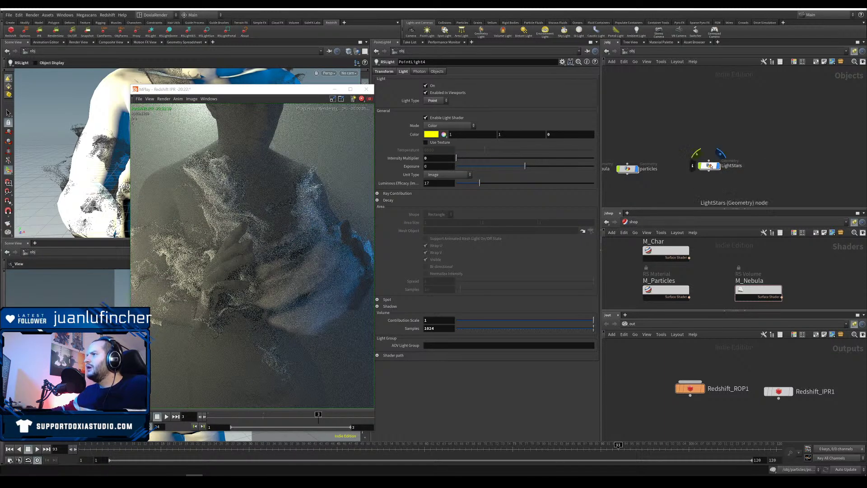
Step: Add an Object Merge node inside the LightStars object
double_click(709, 166)
key(Tab)
text(merge)
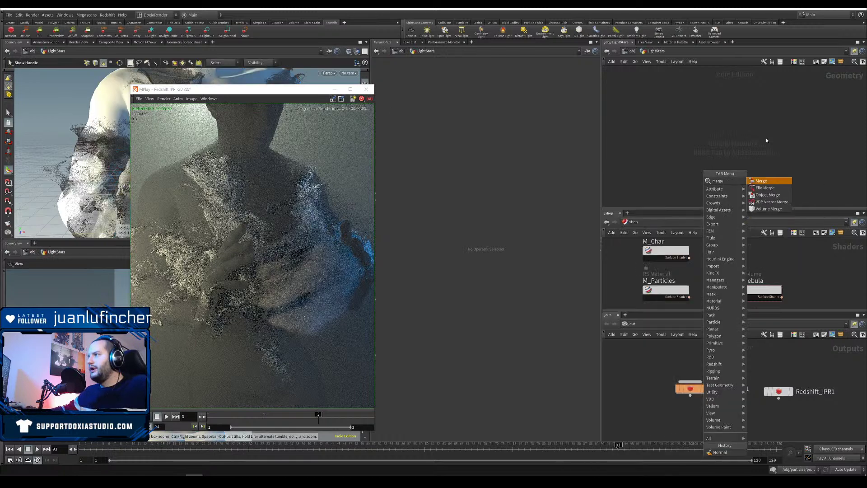
click(768, 195)
click(688, 131)
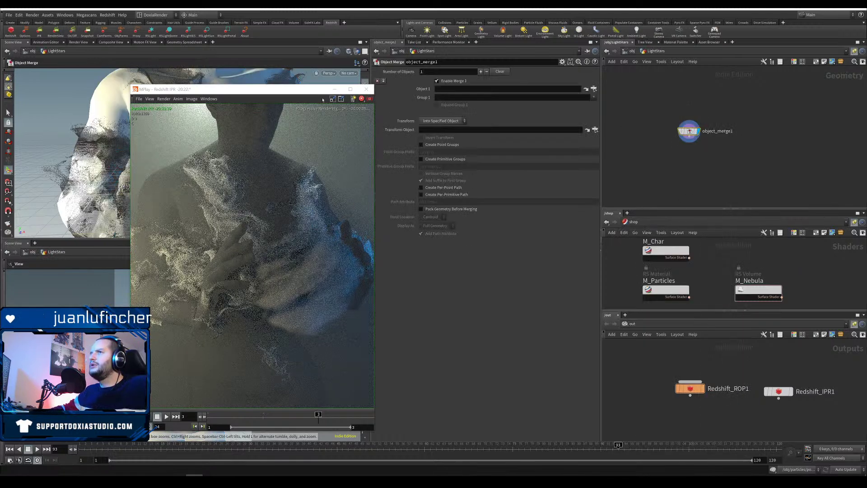
Step: Close the render view and set the Object Merge source to /obj/nebula/out_nebula
click(367, 89)
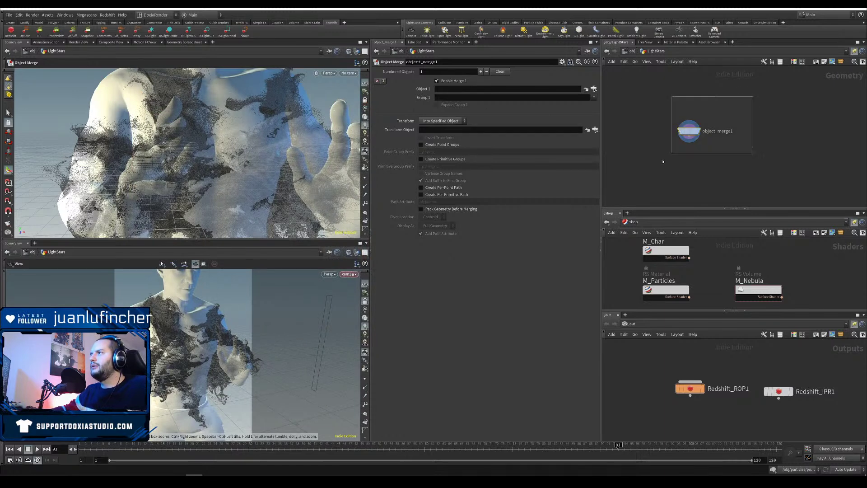
click(593, 90)
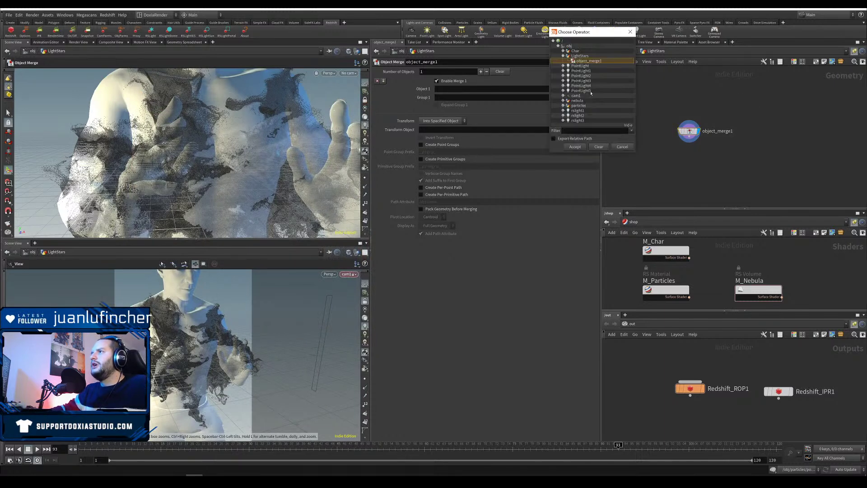
click(563, 56)
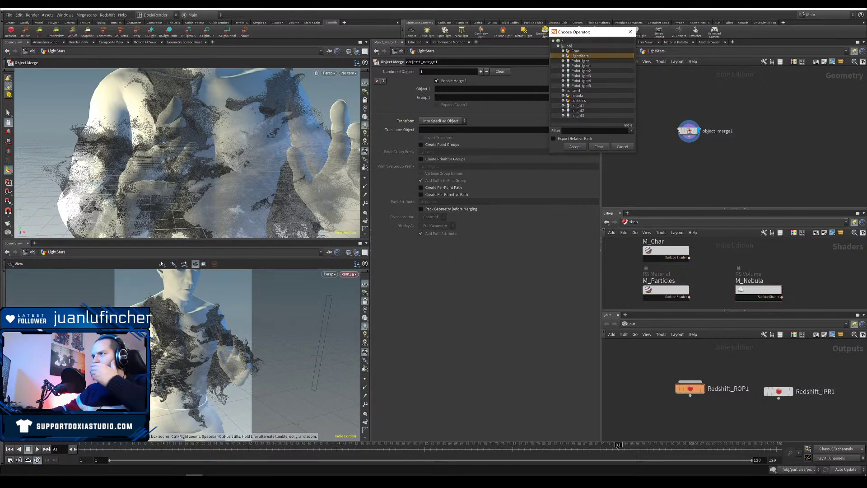
click(562, 96)
click(586, 115)
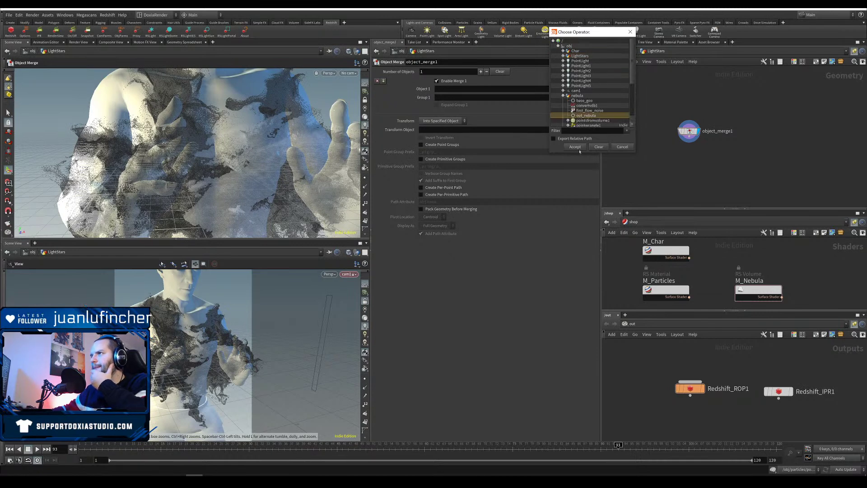
click(575, 147)
Step: Add a Scatter node below the Object Merge, display it and set its force total count to 20
key(Tab)
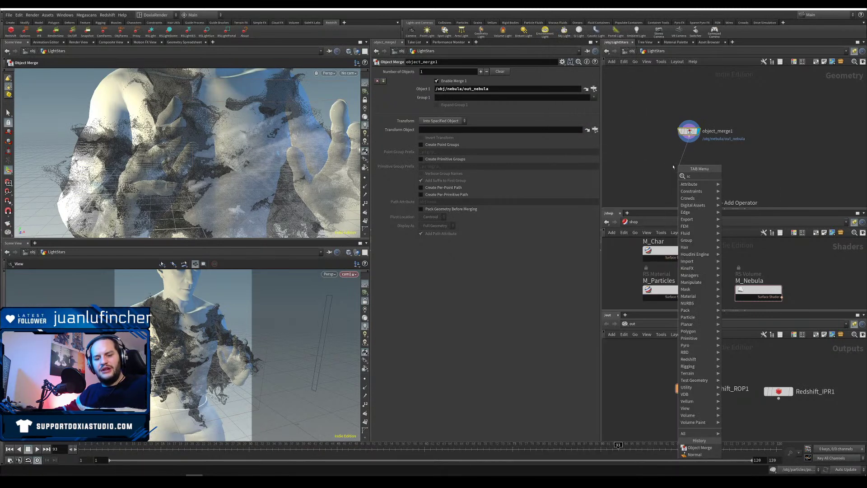
text(scatte)
click(730, 179)
click(689, 168)
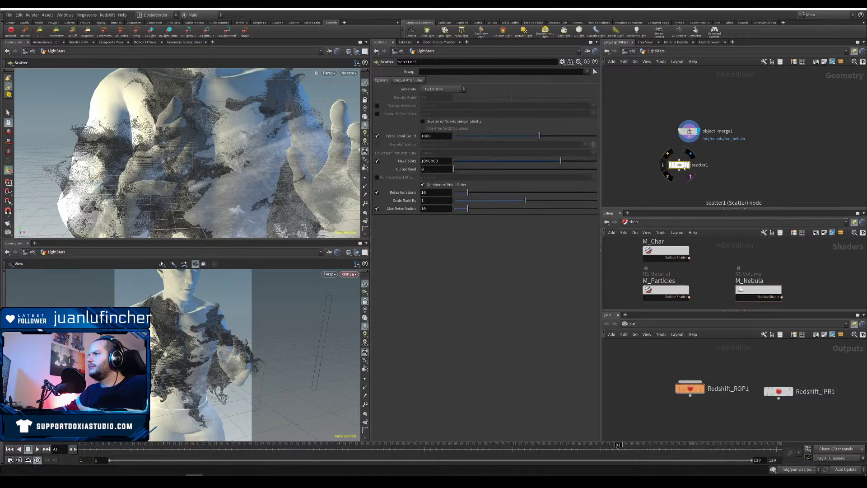
double_click(434, 136)
text(20)
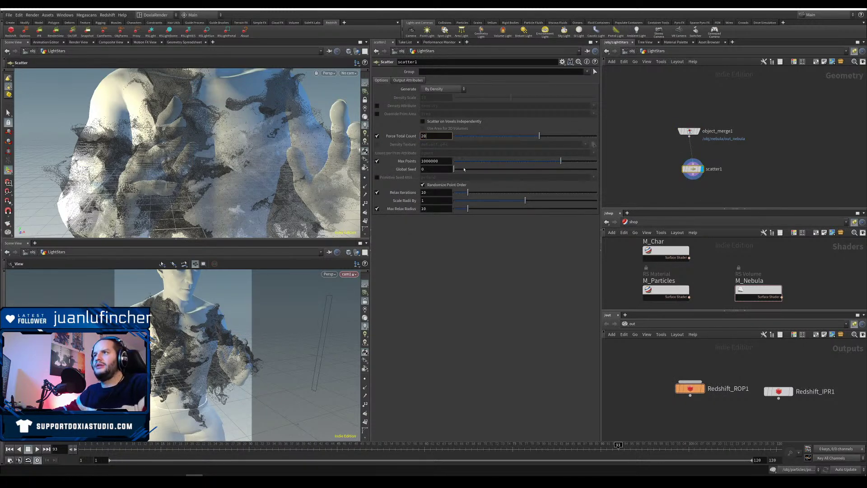
key(Return)
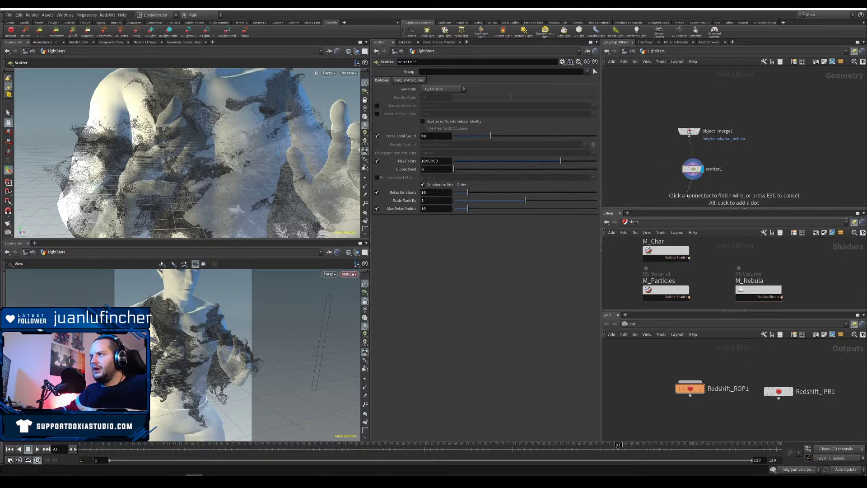
Step: Add a Null node below the Scatter node, align it in the chain and make it the displayed node
key(Tab)
text(null)
key(Return)
key(Return)
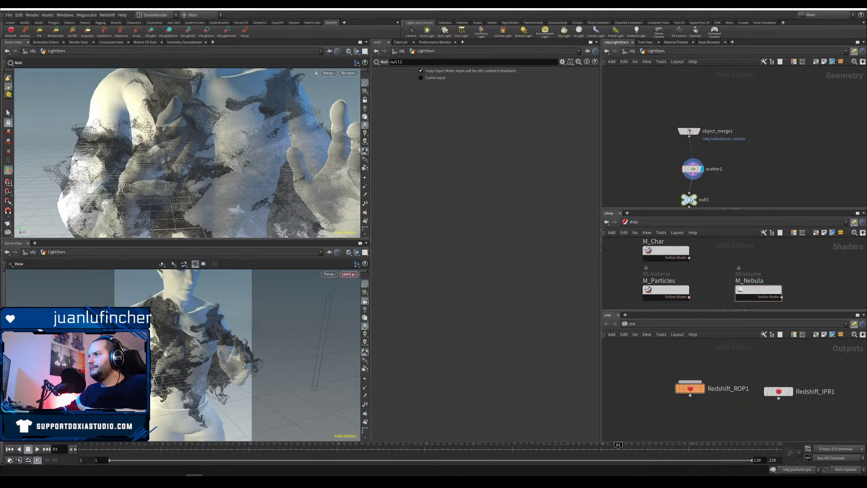
click(694, 197)
middle_drag(684, 185, 679, 155)
drag(675, 167, 679, 177)
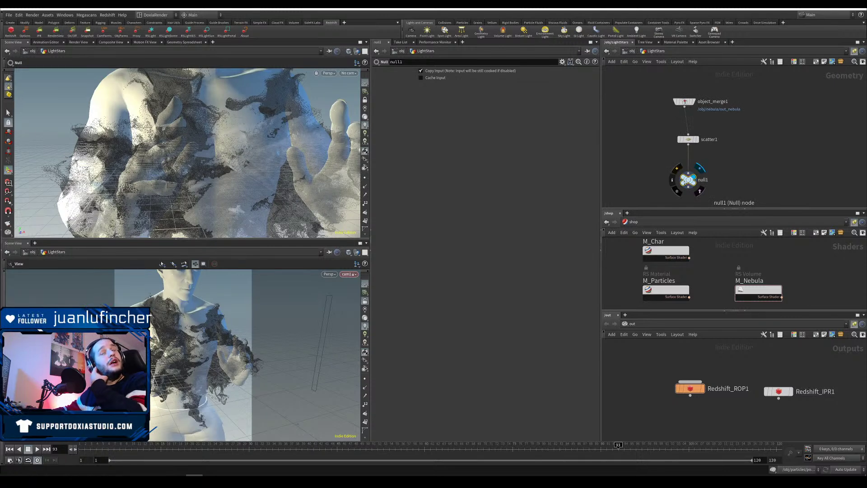
Step: Rename the Null node as out_stars
double_click(703, 180)
text(out_sta)
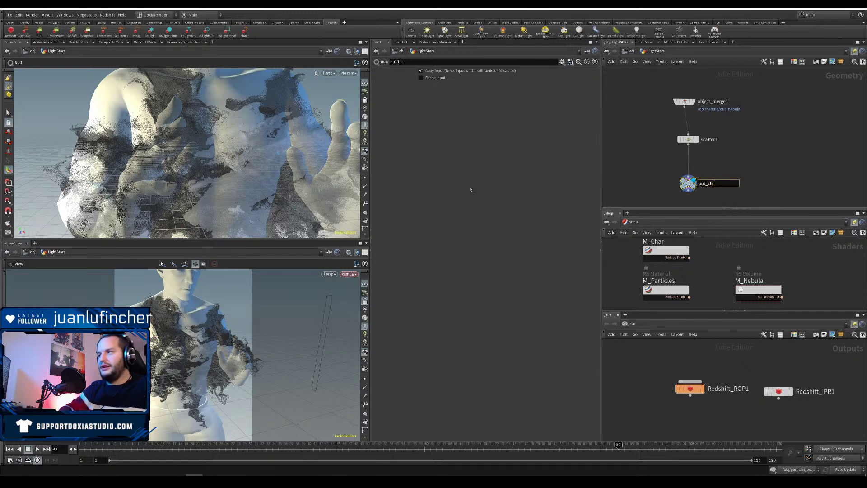
text(rs)
key(Return)
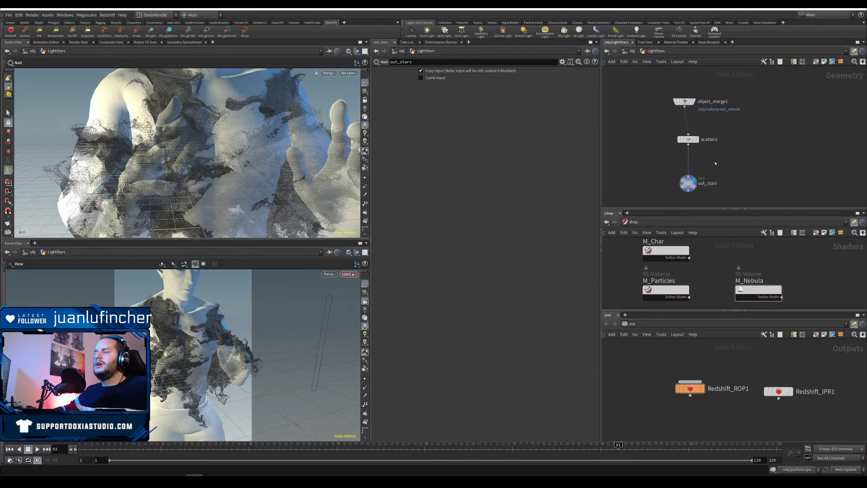
Step: Add a Point VOP node and insert it between the scatter1 and out_stars nodes
key(Tab)
text(vop)
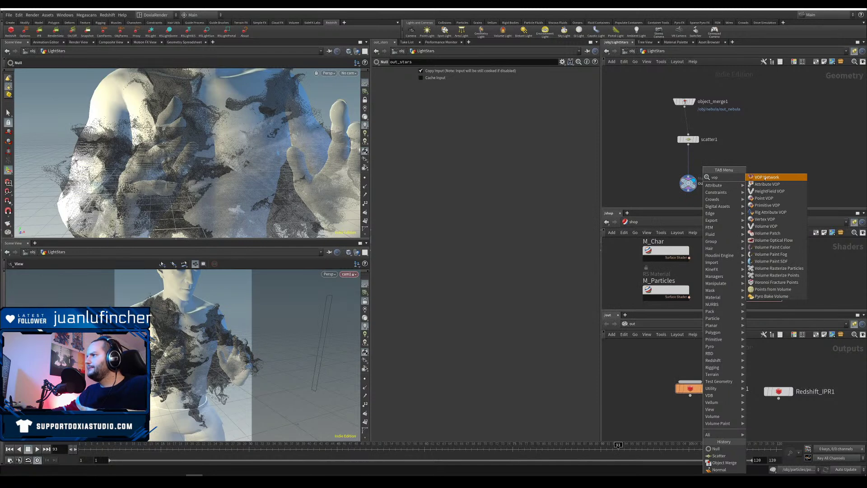
key(Down)
key(Down)
key(Down)
key(Return)
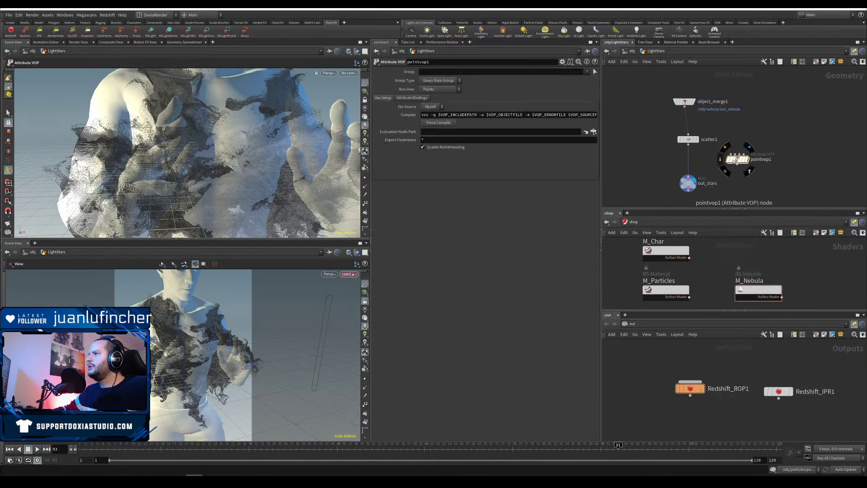
click(687, 160)
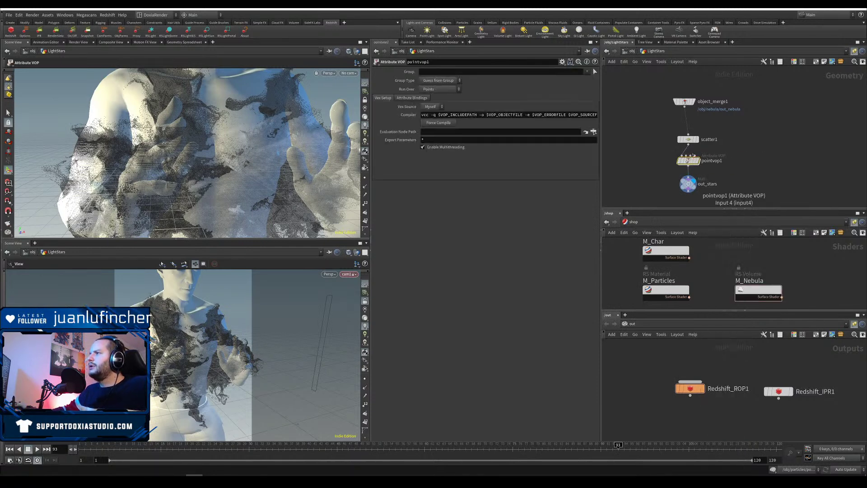
Step: Inside the Point VOP, add a Random node and connect the global ptnum output to its pos input
double_click(690, 161)
drag(699, 124, 666, 125)
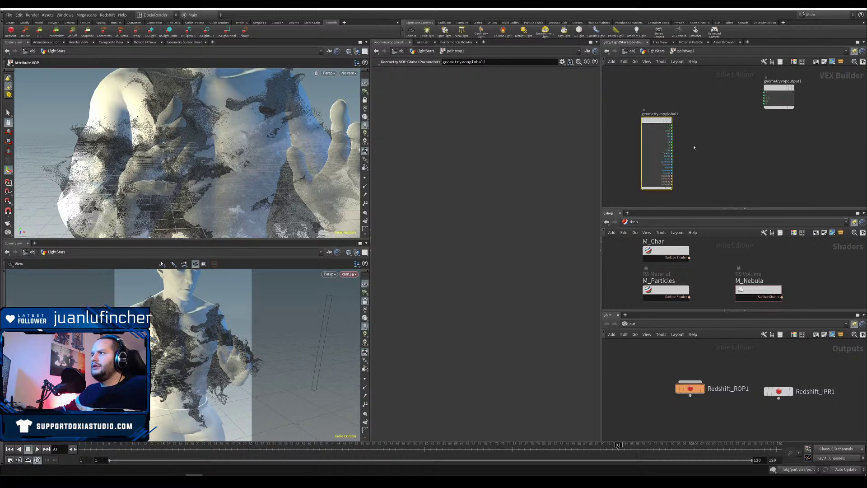
key(Tab)
text(rand)
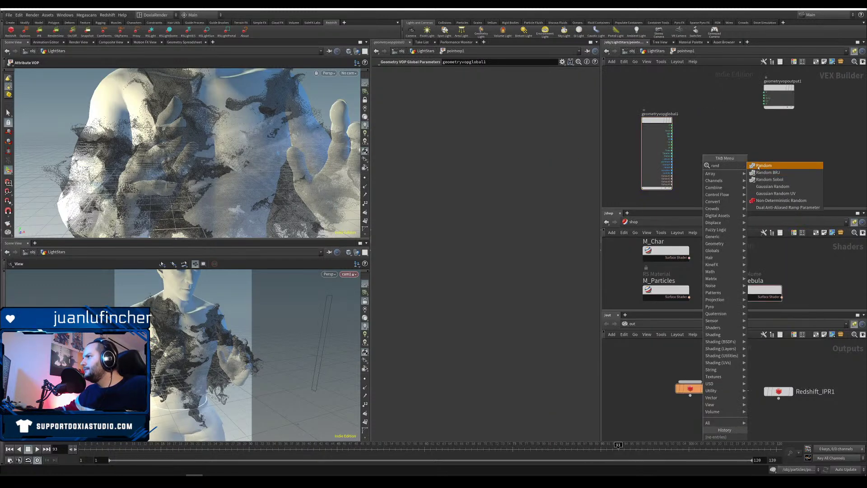
key(Return)
click(717, 143)
scroll(733, 171, up, 2)
middle_drag(663, 157, 676, 174)
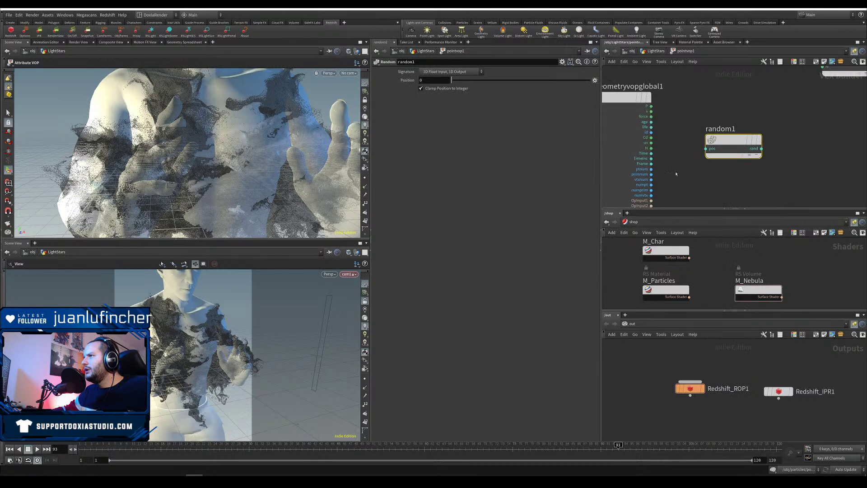
drag(651, 169, 705, 149)
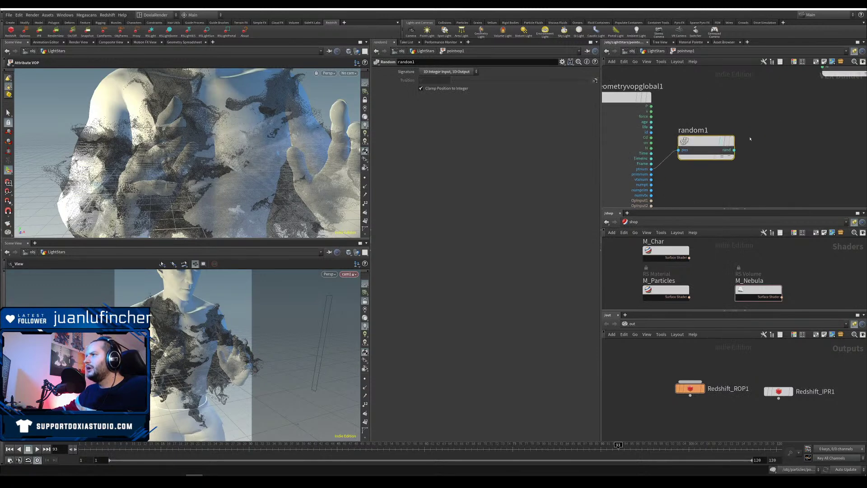
middle_drag(816, 128, 724, 155)
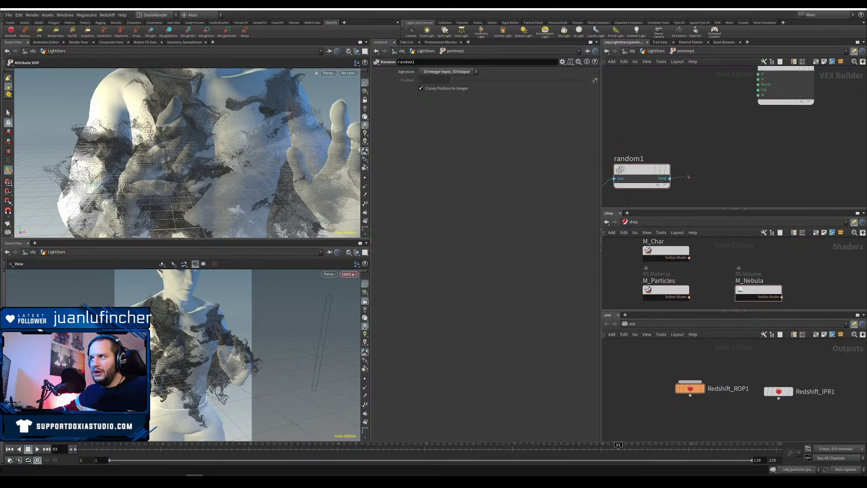
drag(669, 178, 710, 171)
text(vop)
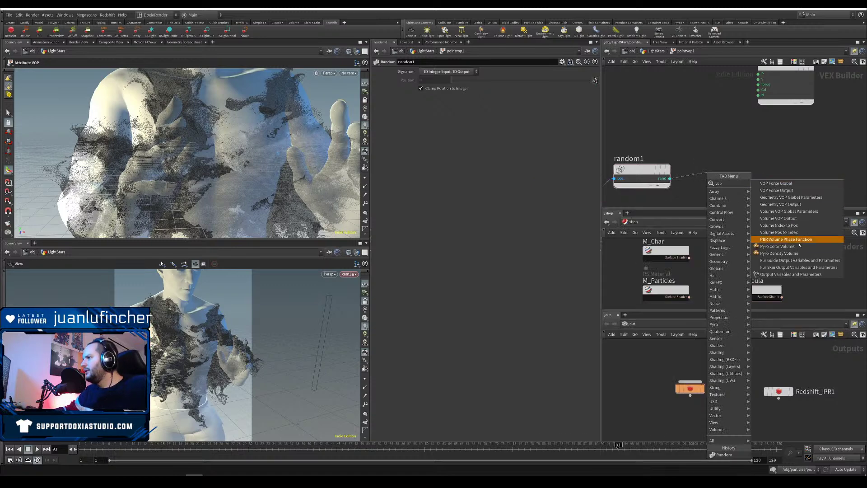
key(Escape)
Step: Add a Ramp Parameter node beside random1 and feed the random output into its input
key(Tab)
text(ramp)
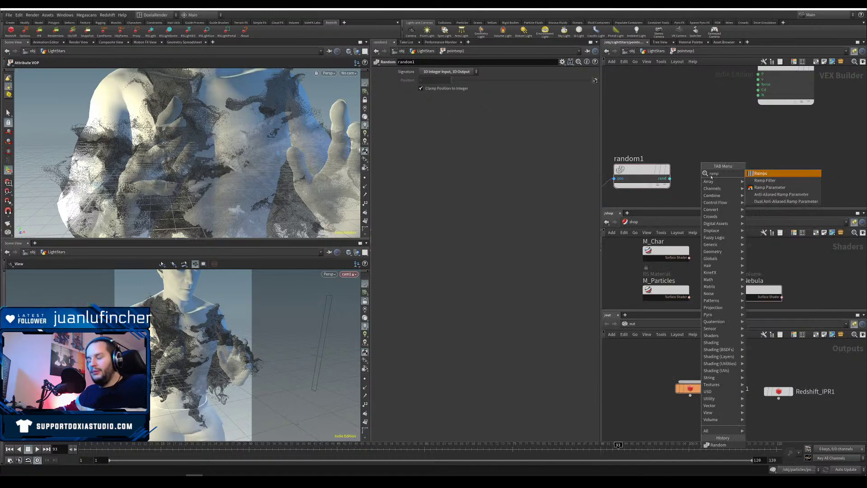
click(759, 187)
click(708, 172)
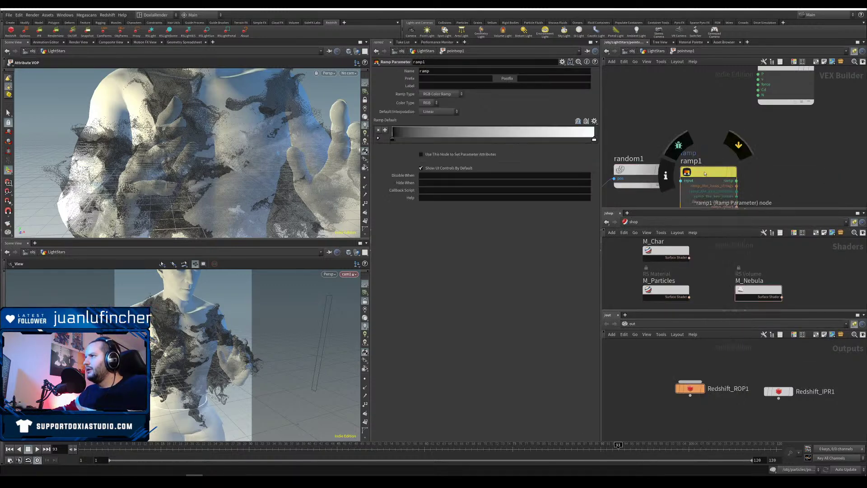
drag(686, 179, 712, 143)
Step: Wire the ramp output into Cd on the geometry output node and remove the black point from the Point VOP's ramp
middle_drag(680, 126, 645, 186)
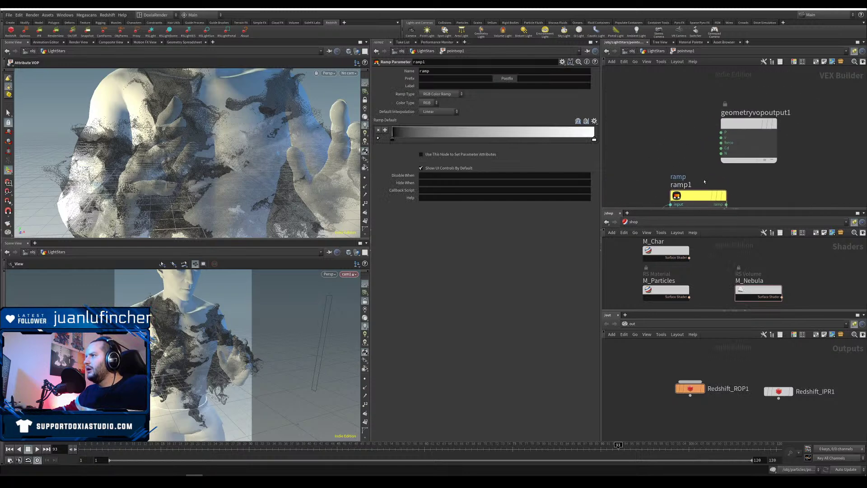
drag(727, 204, 744, 181)
drag(723, 149, 721, 148)
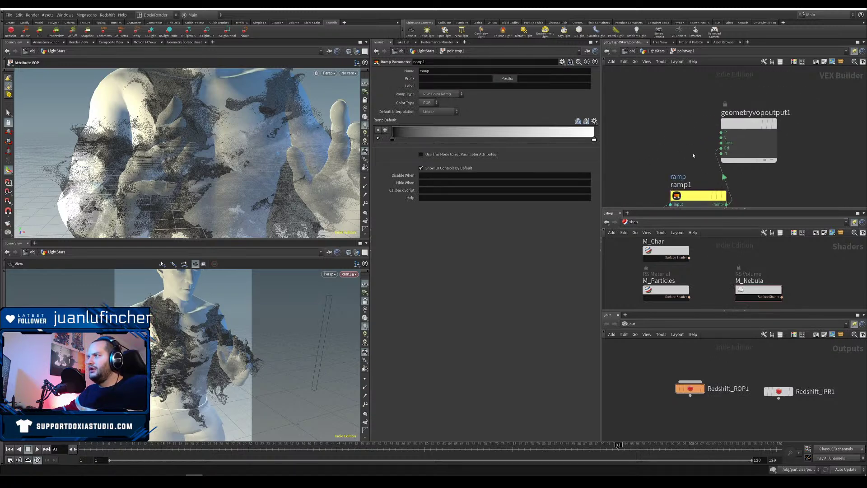
key(u)
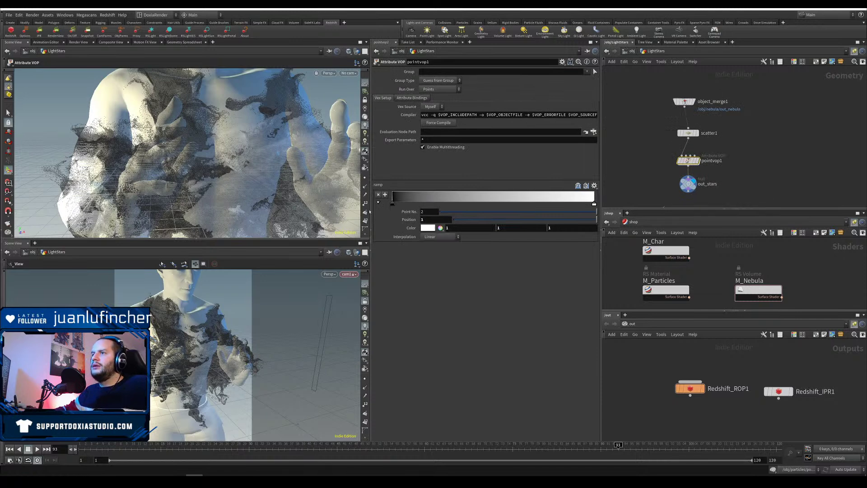
drag(392, 205, 462, 291)
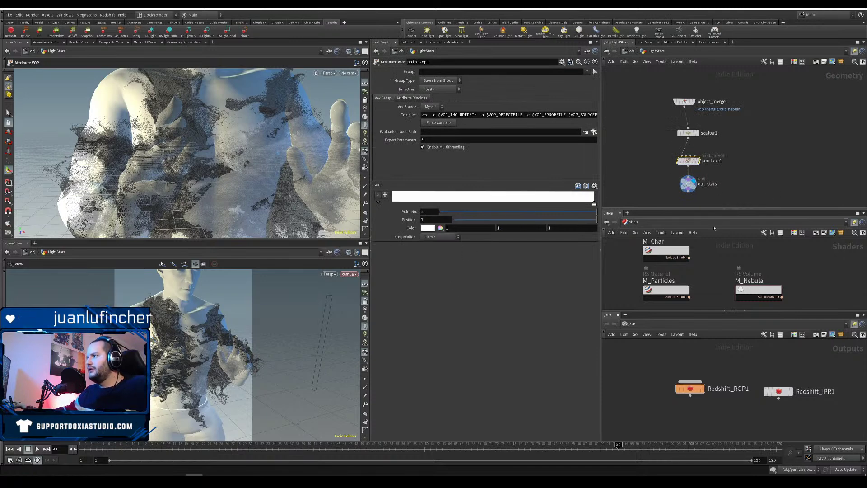
Step: Add a Redshift Network node to the shop shaders and name it M_LightStars
key(Tab)
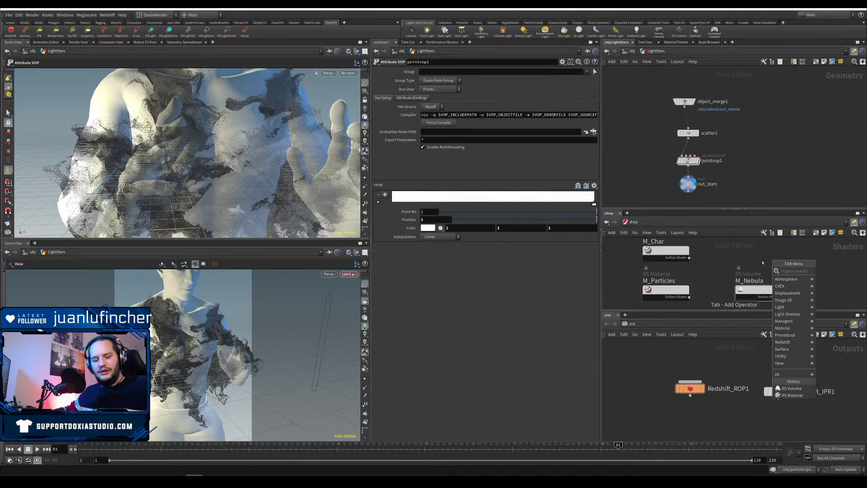
text(red)
click(845, 271)
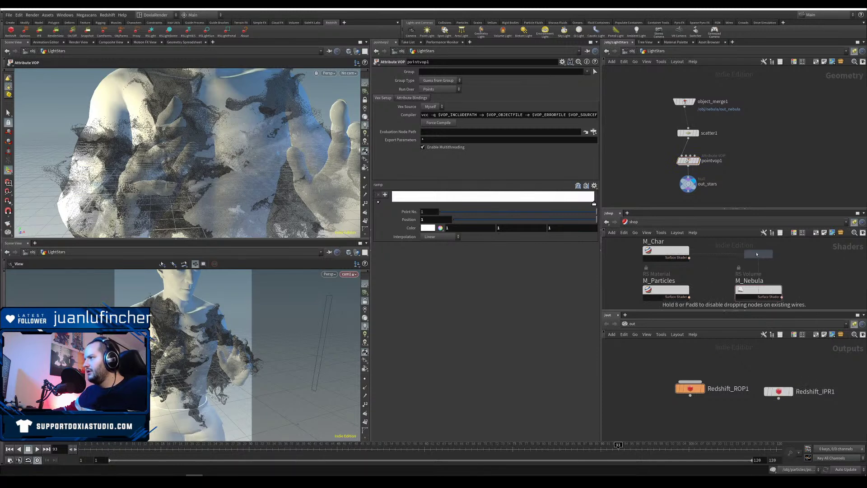
click(759, 254)
click(801, 254)
drag(829, 255, 577, 255)
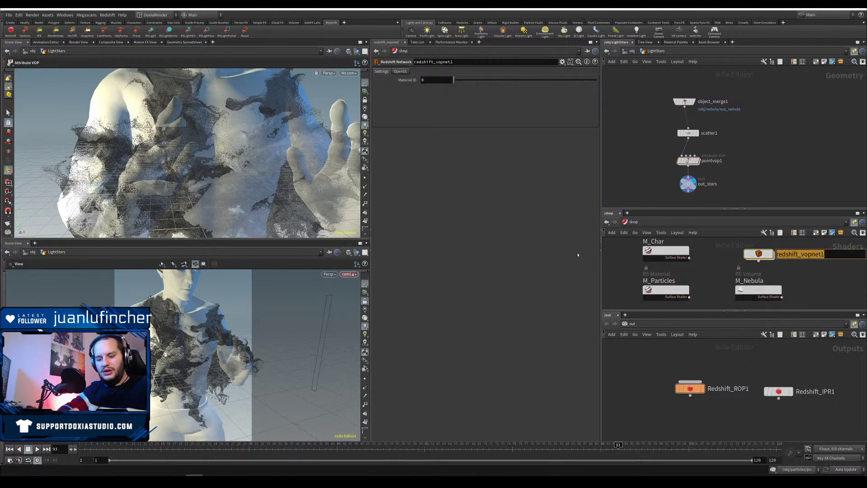
text(M_LightS)
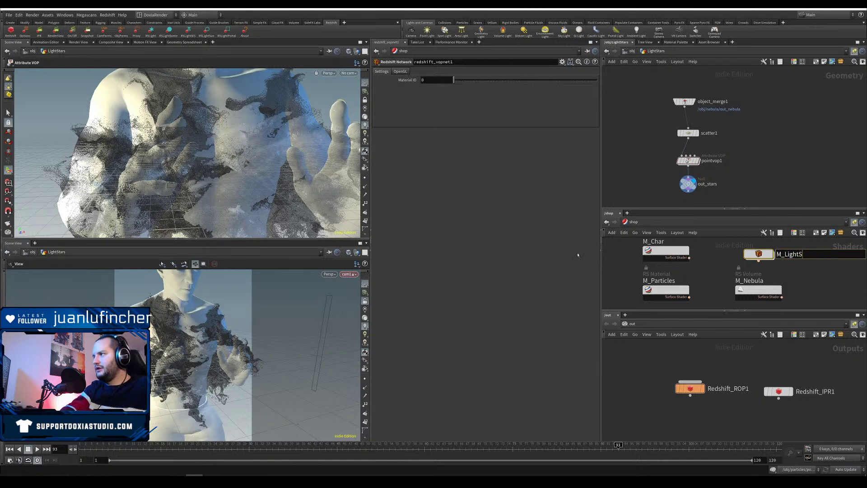
text(tars)
key(Return)
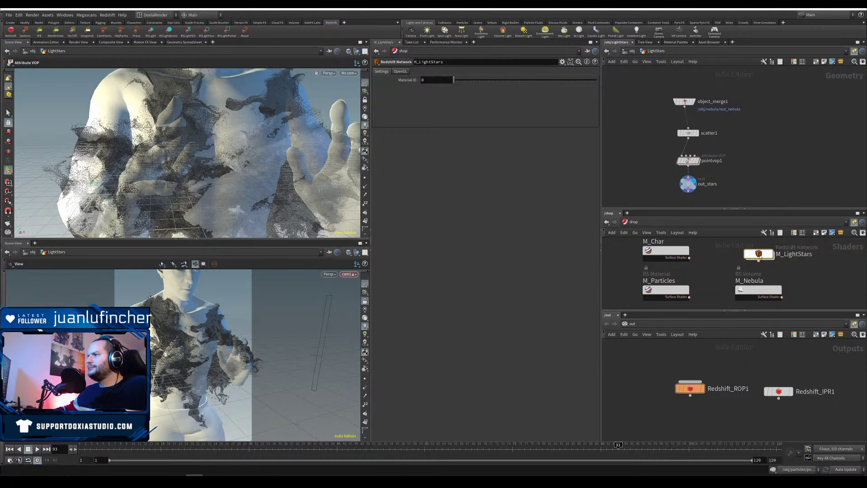
Step: Inside M_LightStars, add an RS Material node connected to the surface input of redshift_material1
double_click(759, 253)
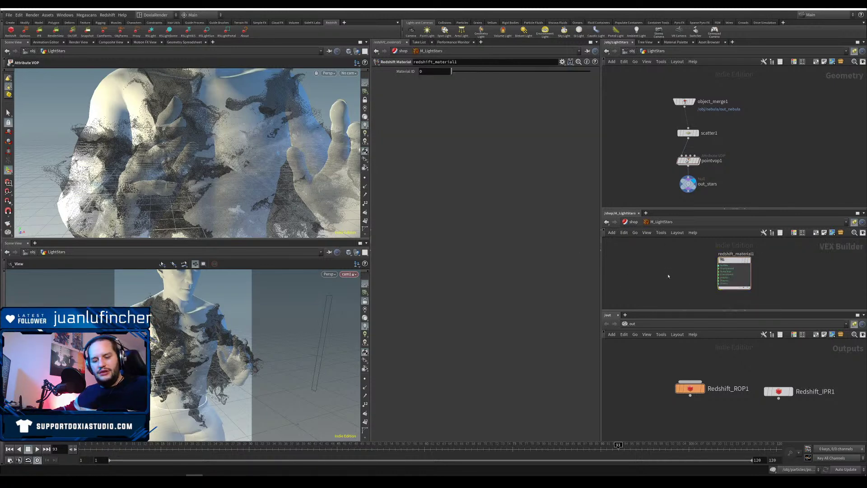
key(Tab)
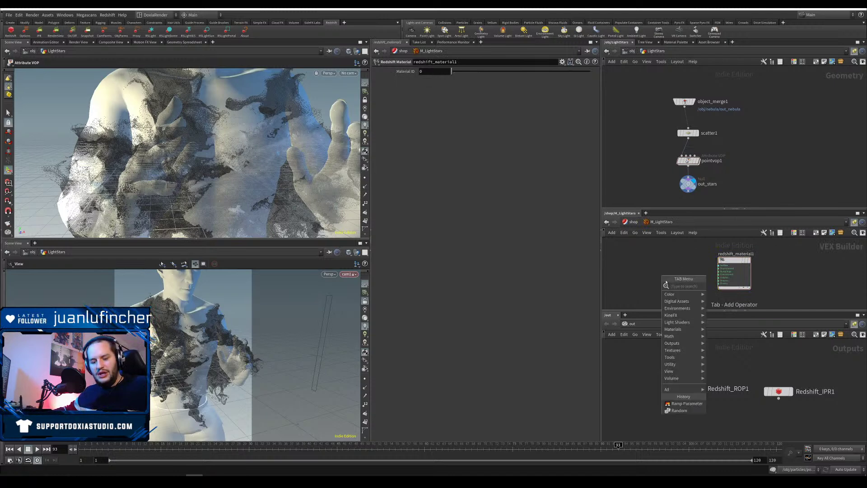
text(mater)
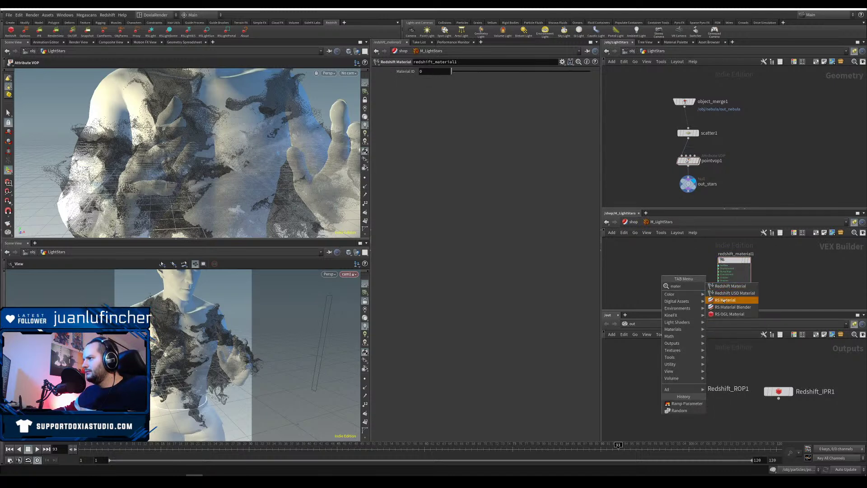
click(723, 301)
click(677, 272)
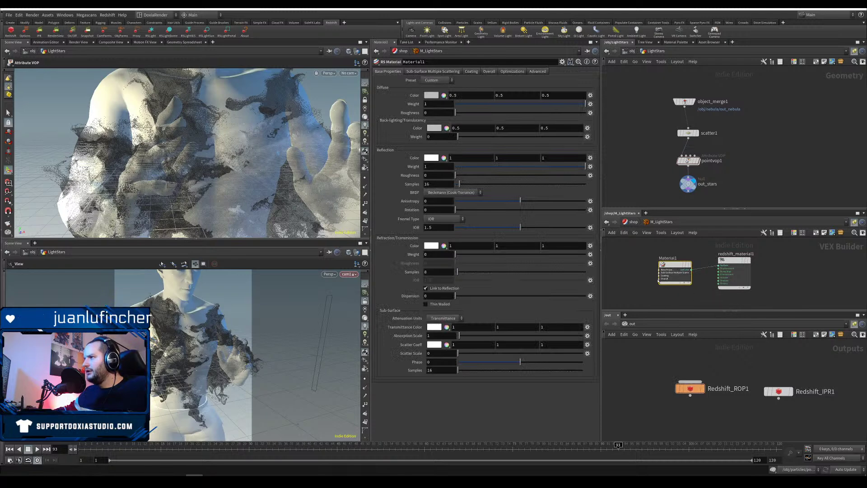
Step: Add an RS Point Attribute node beside the RS Material and set its attribute name to Cd
key(Tab)
text(poi)
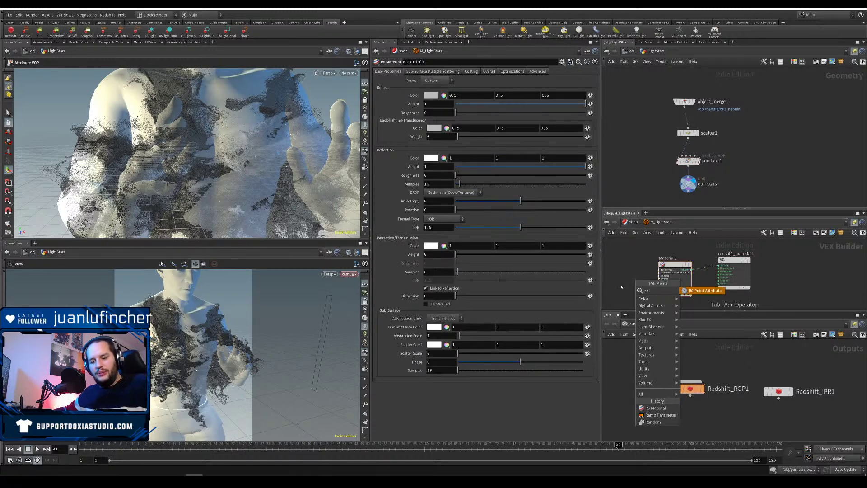
click(701, 292)
click(624, 278)
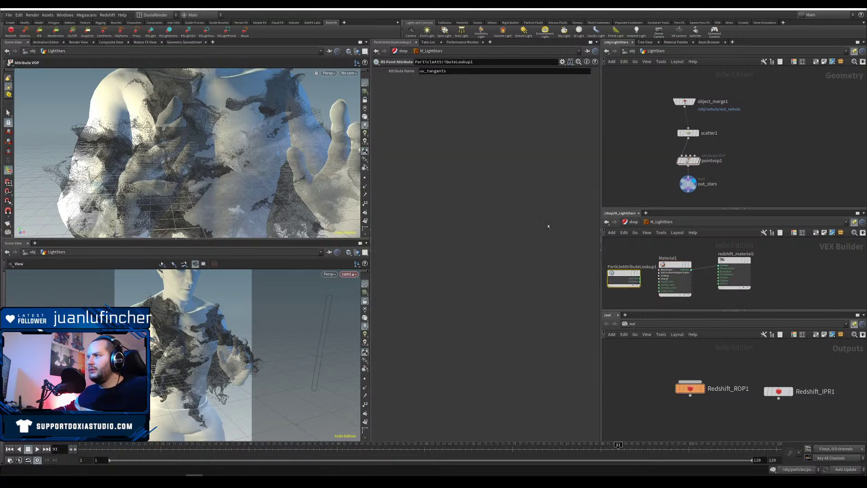
double_click(455, 72)
text(Cd)
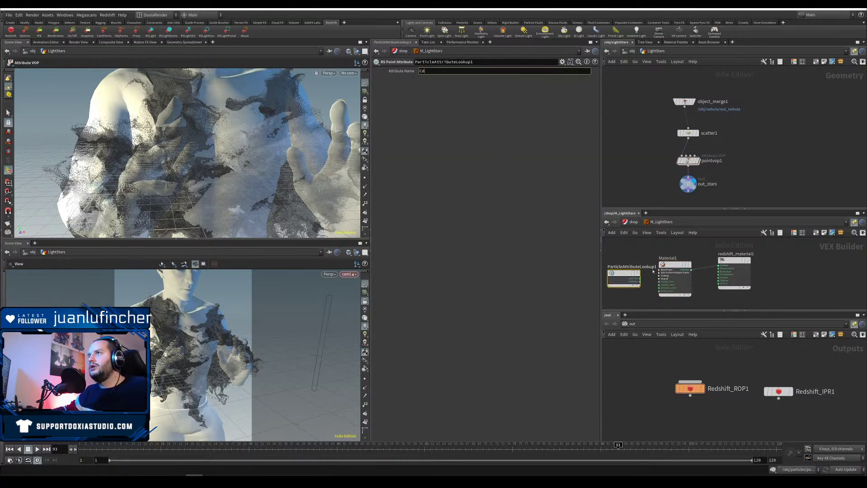
key(Return)
Step: Connect the point attribute's colour output to the RS Material's emission input and set the emission weight to 50
click(648, 283)
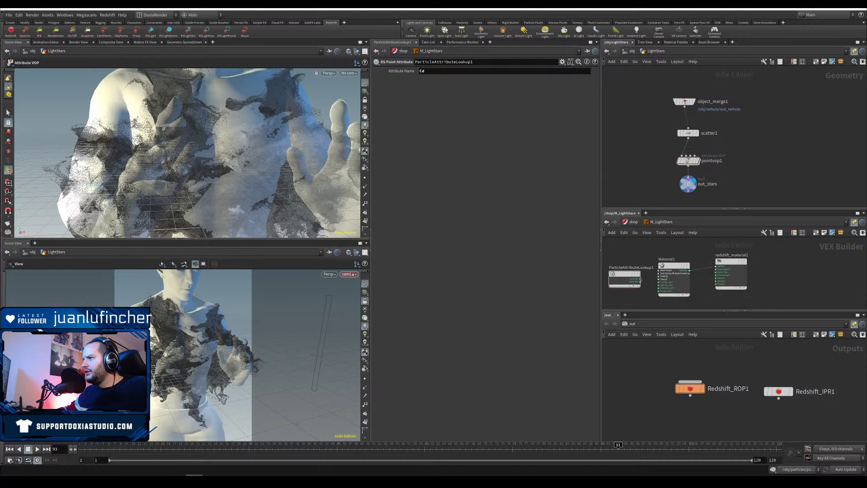
drag(640, 280, 658, 289)
click(674, 278)
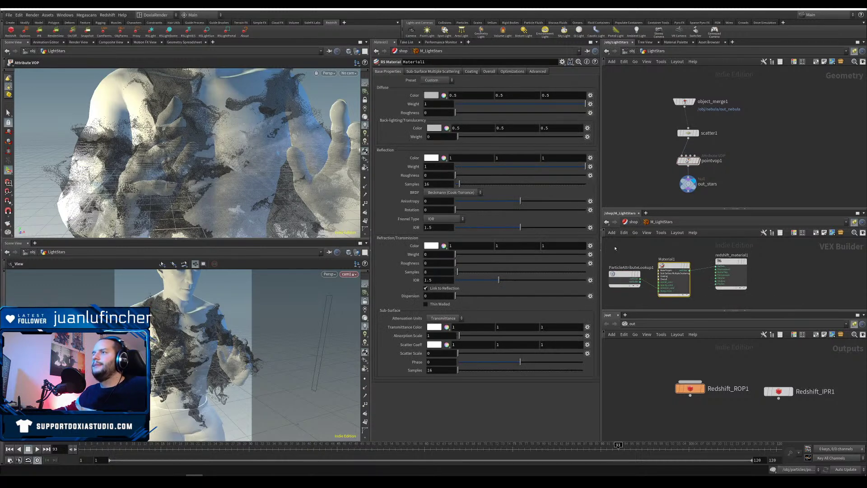
text(5)
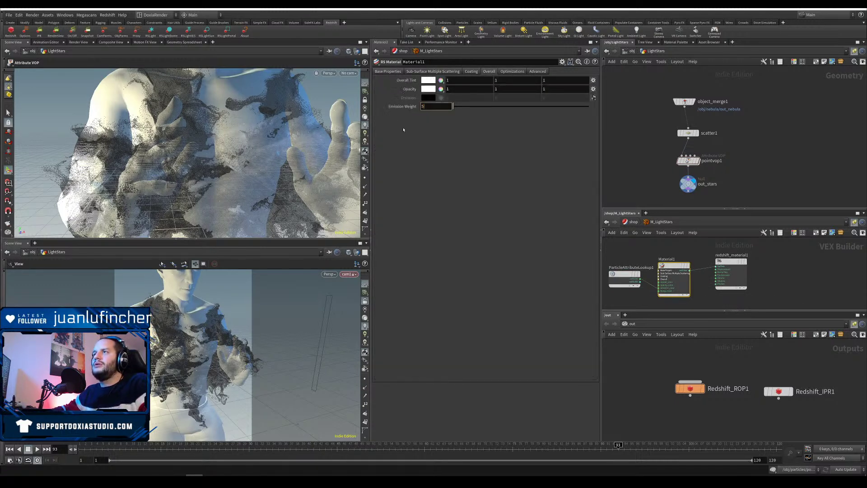
text(0)
key(Return)
Step: Return to the object level and enable Render Object as Particles in the Redshift settings of LightStars
key(u)
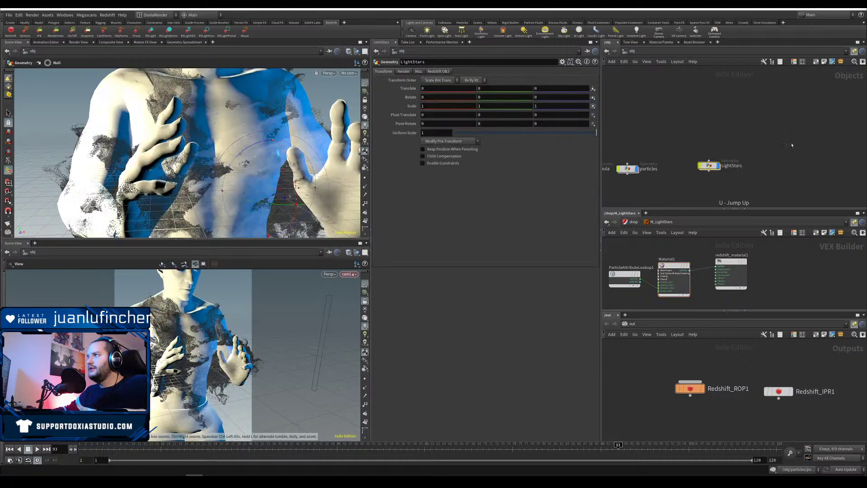
click(438, 71)
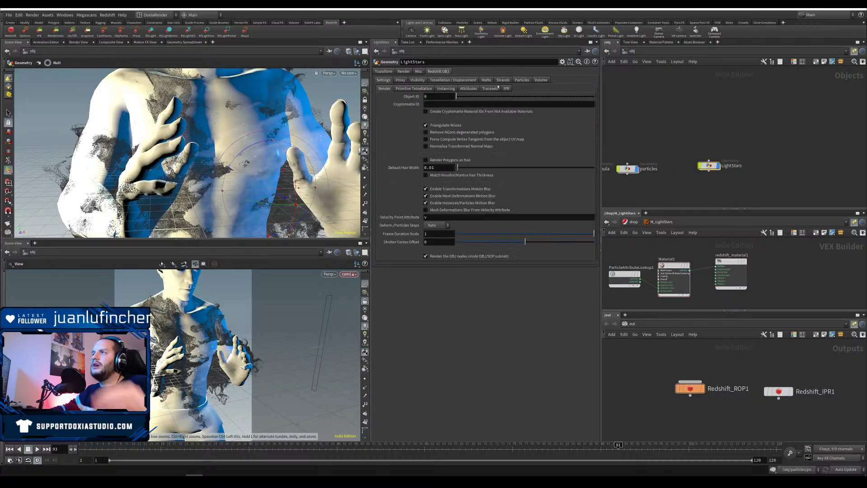
click(521, 80)
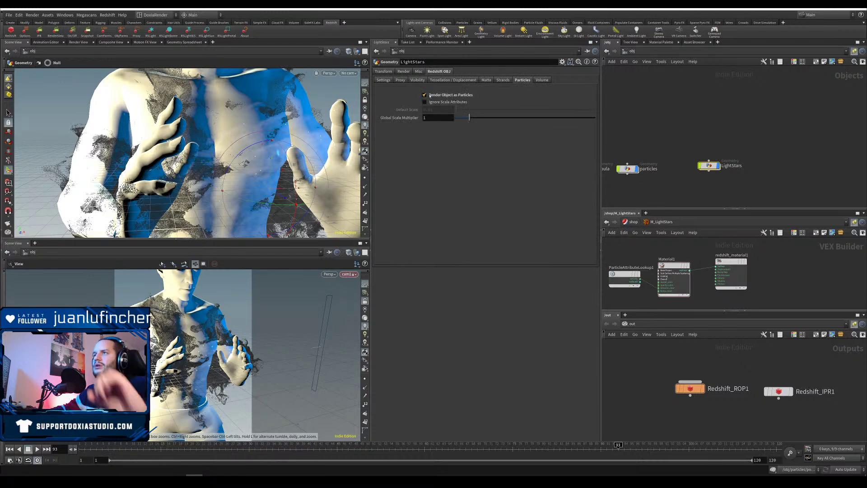
Step: Assign the /shop/M_LightStars material to the LightStars object and save the scene
click(404, 72)
click(592, 80)
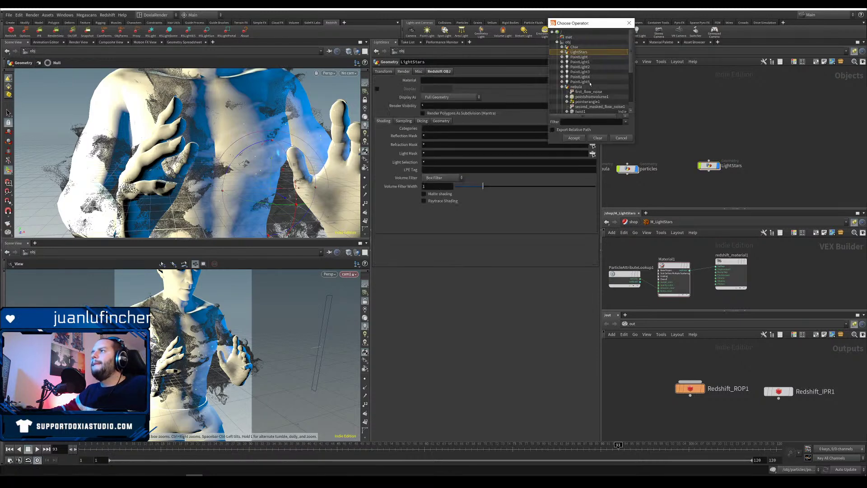
click(561, 87)
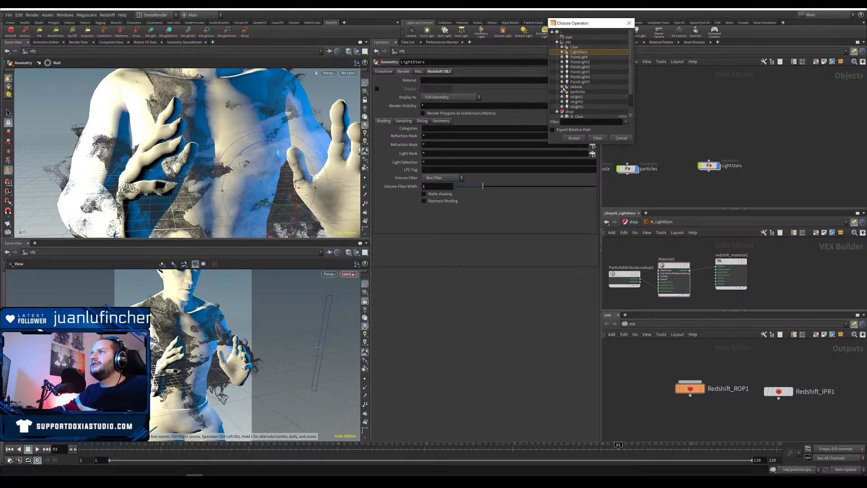
drag(631, 73, 631, 90)
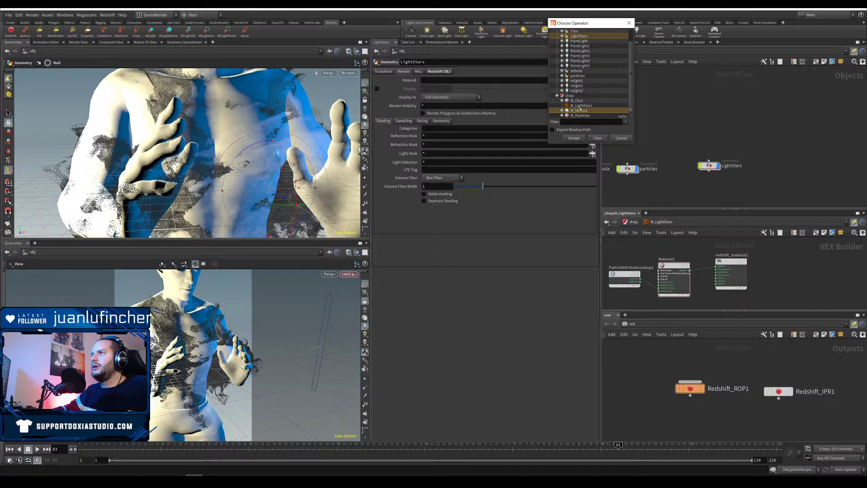
double_click(580, 106)
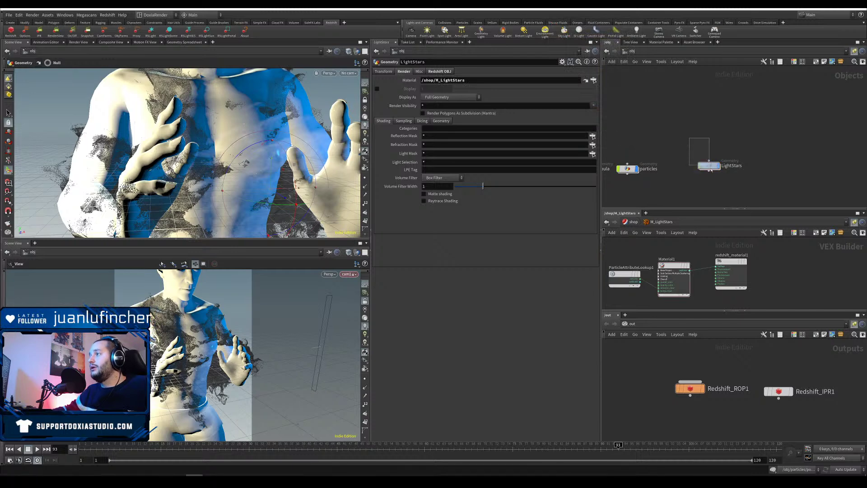
key(ctrl+s)
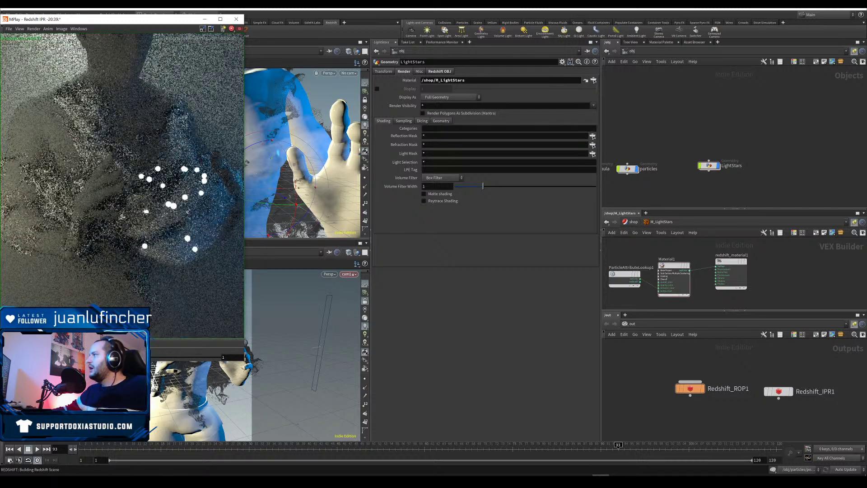
Step: Reposition the Redshift IPR render window clear of the parameters and examine the star points beside the Redshift_ROP1 settings
drag(122, 24, 252, 52)
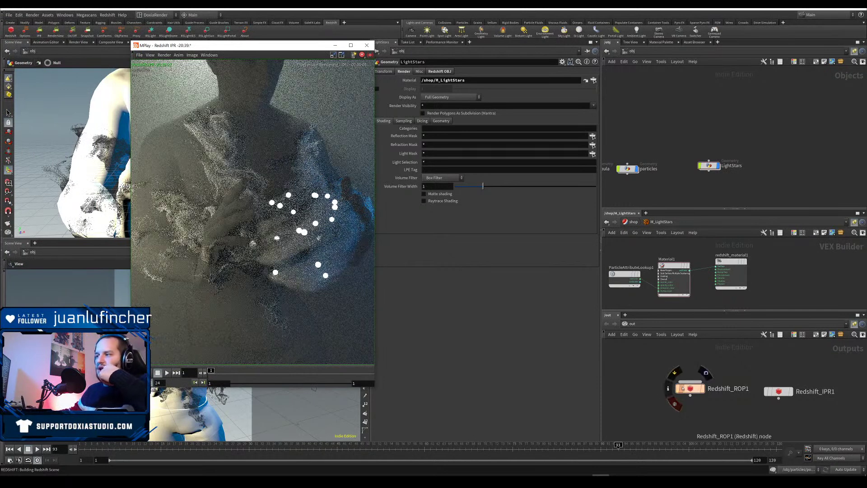
right_click(239, 46)
click(246, 49)
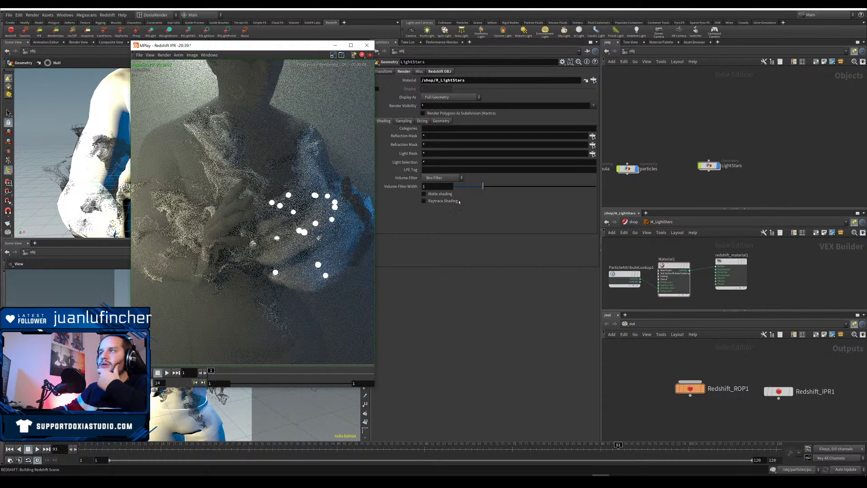
click(690, 388)
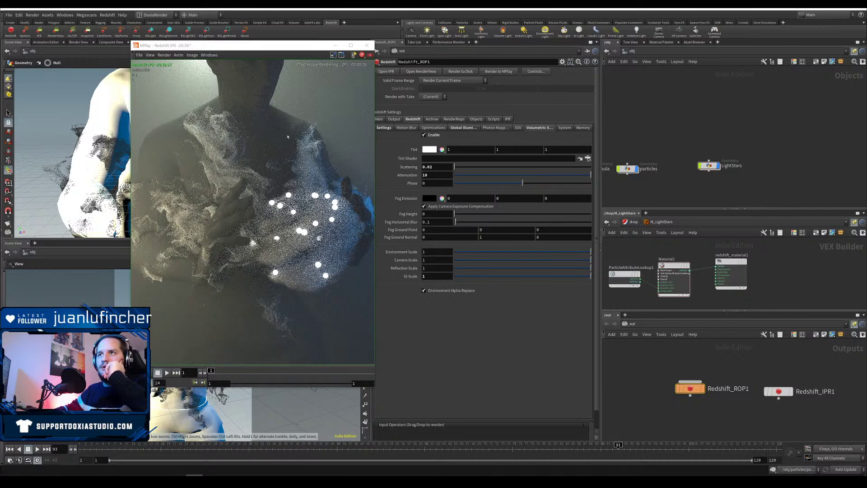
drag(287, 51, 237, 56)
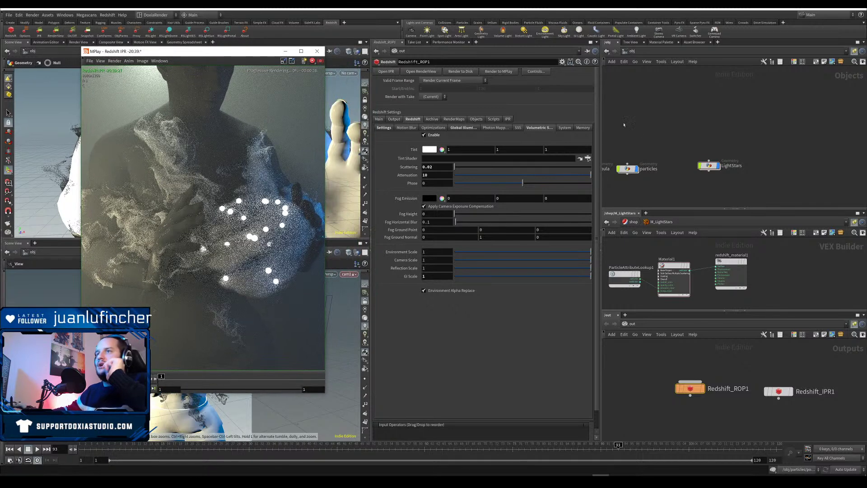
Step: In the LightStars particle settings, enable Ignore Scale Attributes and set the Default Scale to 0.001
drag(743, 140, 680, 188)
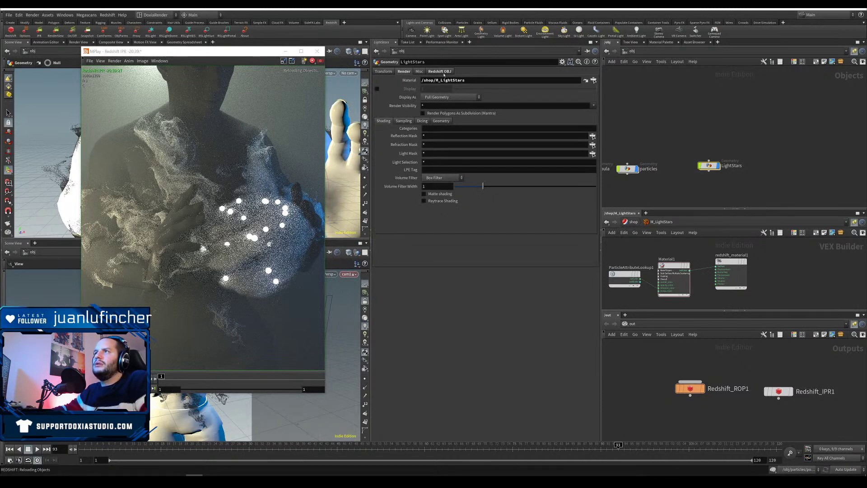
click(438, 72)
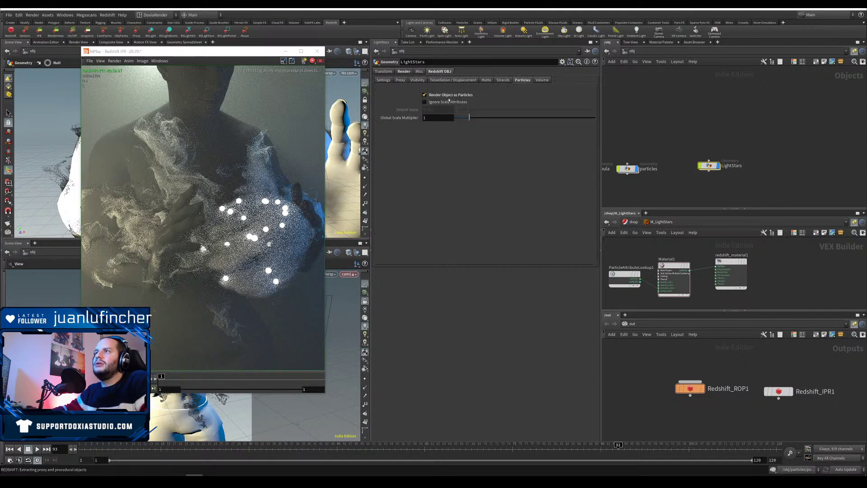
click(427, 110)
text(0)
key(Return)
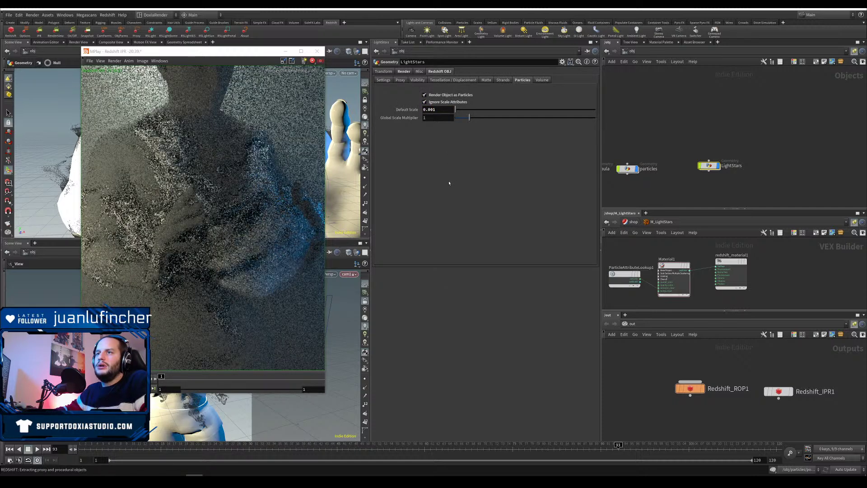
Step: Set the emission weight of the RS Material in M_LightStars to 500
click(674, 277)
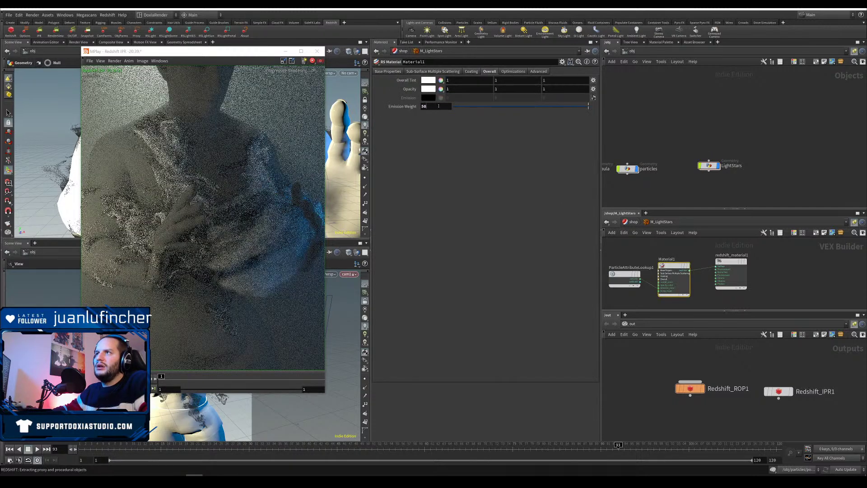
text(0)
key(Return)
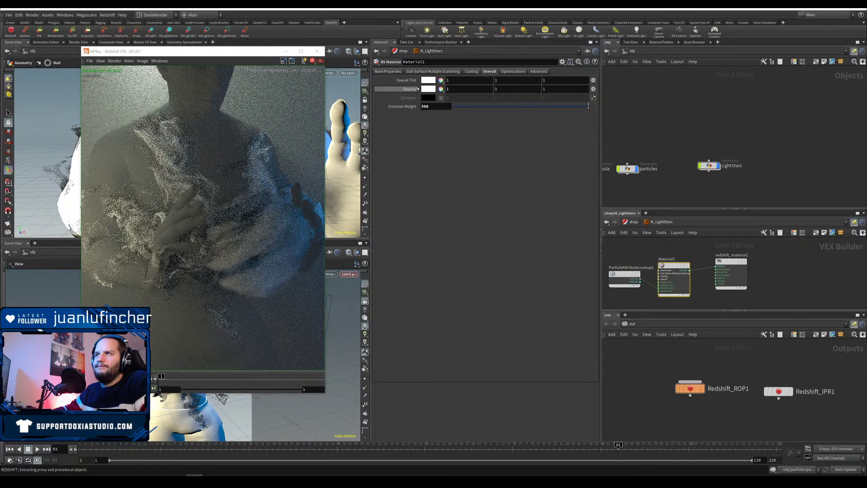
click(513, 72)
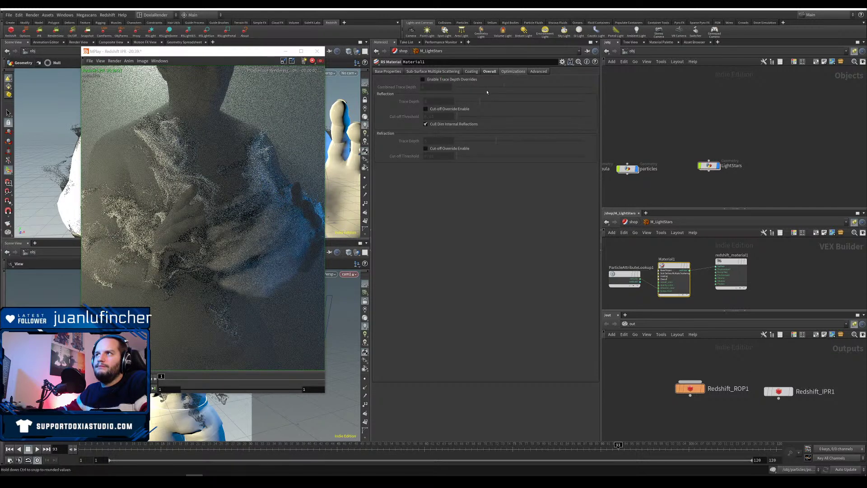
click(489, 72)
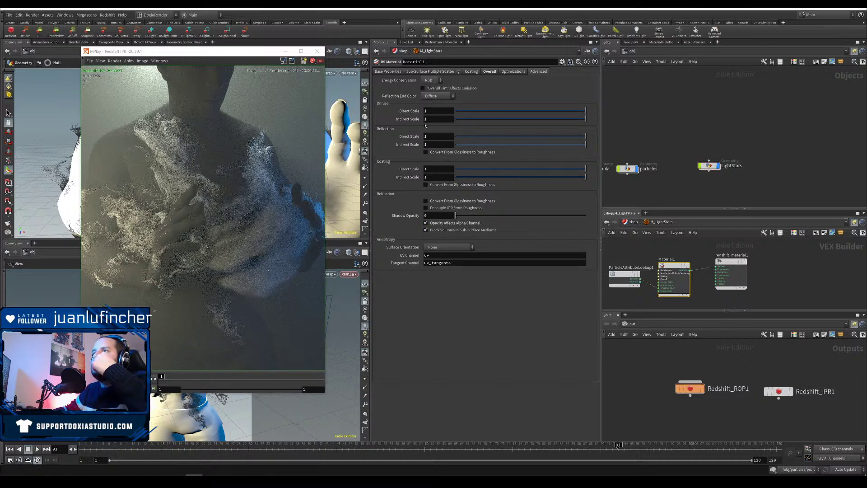
click(385, 71)
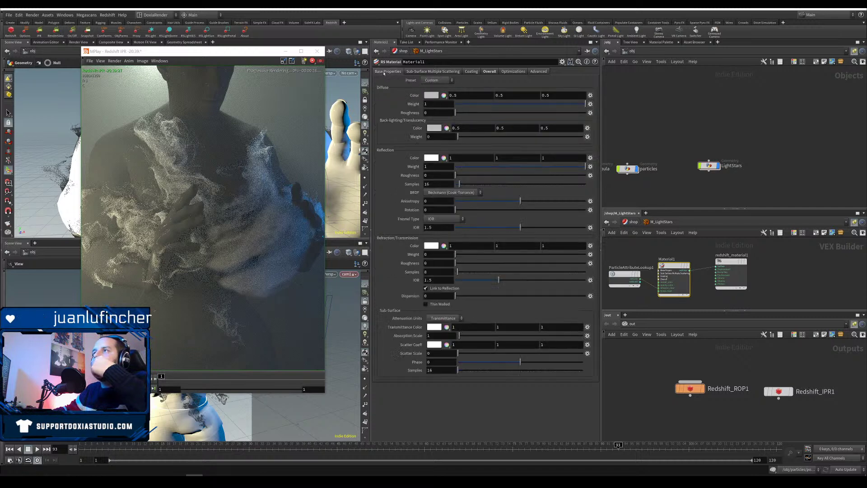
click(489, 71)
Step: Set the Default Scale of the LightStars particles to 0.01
click(708, 166)
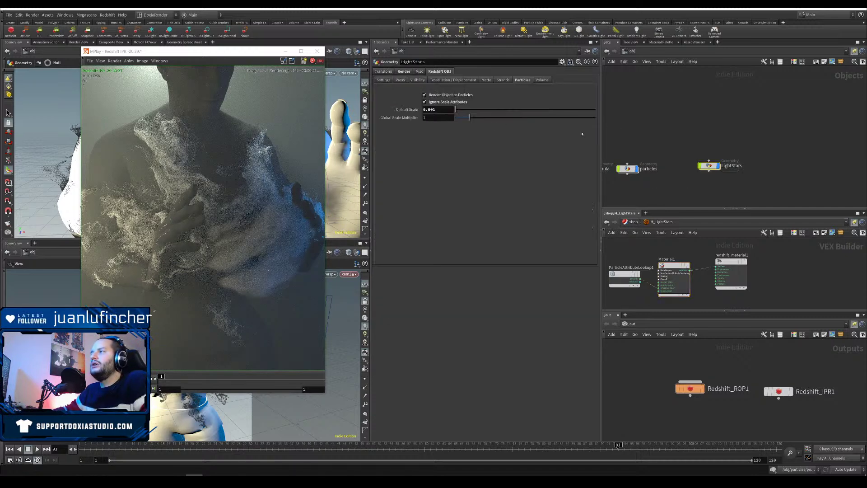
click(433, 110)
text(1)
key(Return)
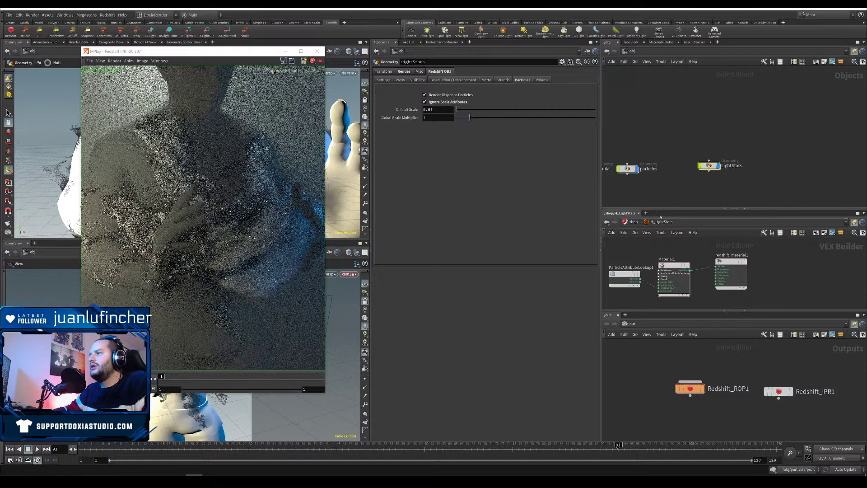
Step: Try RS Material emission weights of 5000, 50000 and 500000 on M_LightStars and restart the IPR render
click(679, 266)
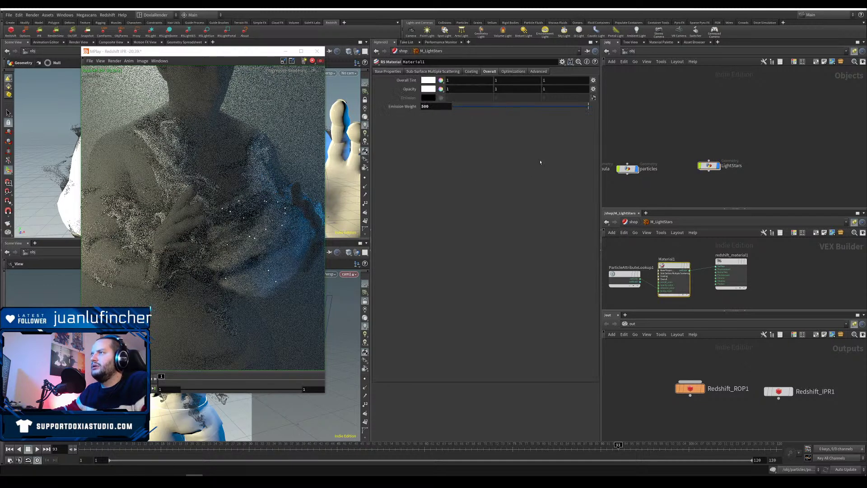
click(438, 107)
text(0)
key(Return)
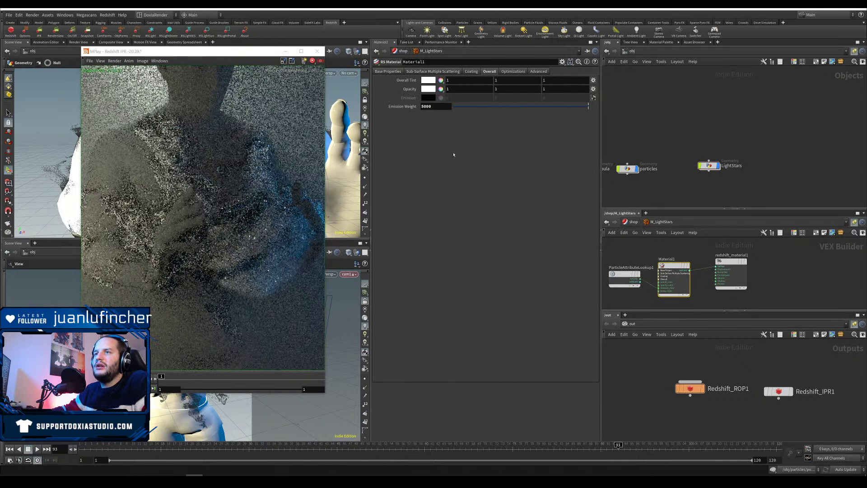
click(436, 106)
text(0)
key(Return)
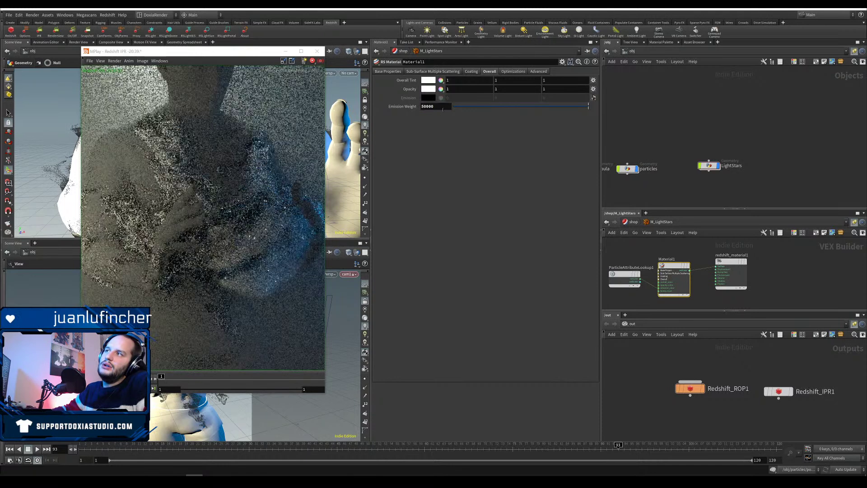
click(443, 107)
text(0)
key(Return)
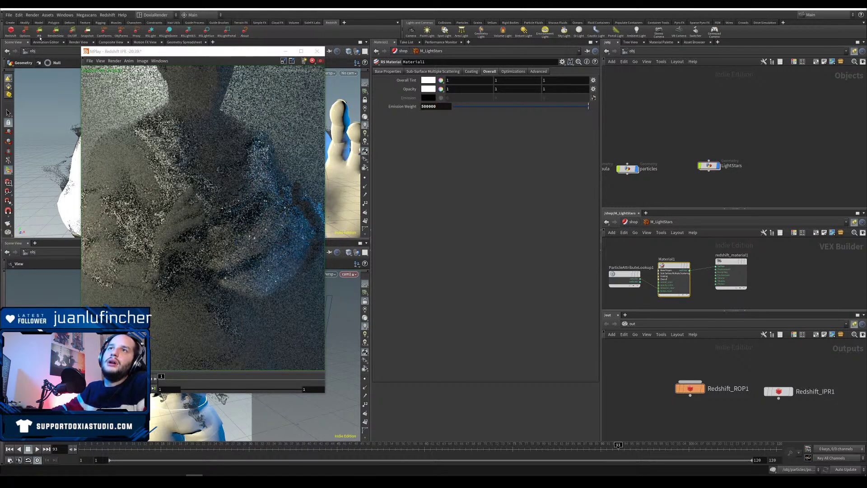
click(40, 38)
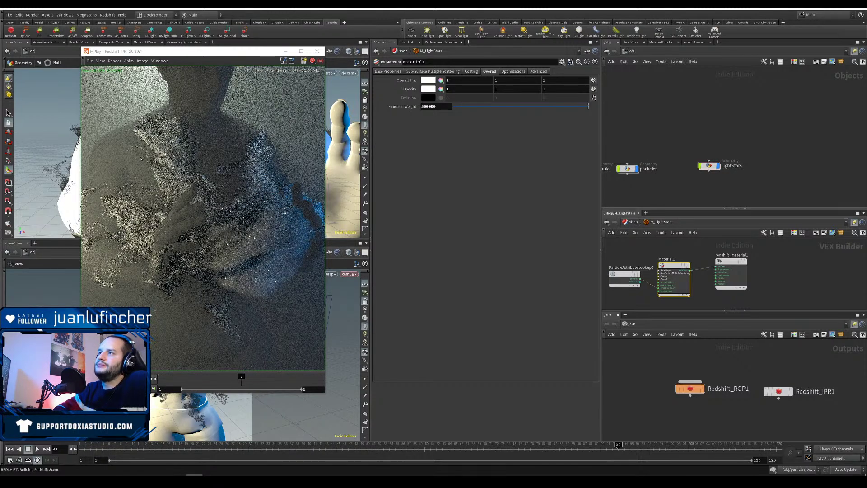
Step: Set the RS Material's emission weight to 100
double_click(442, 108)
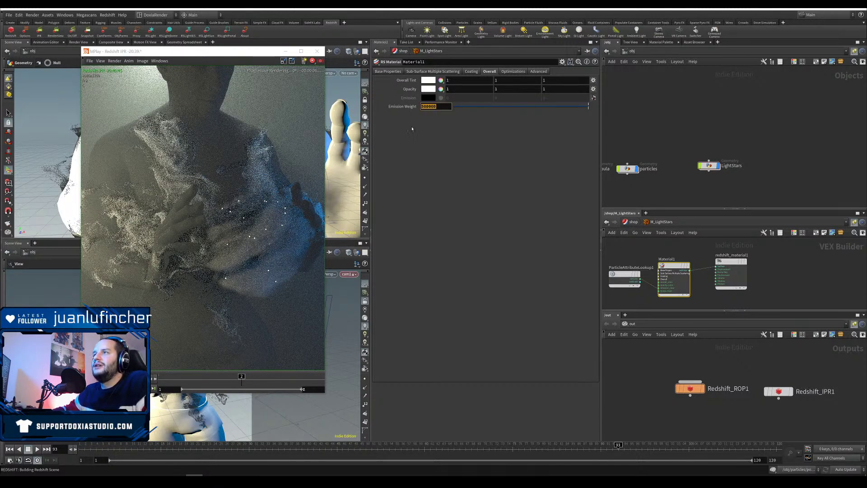
text(100)
key(Return)
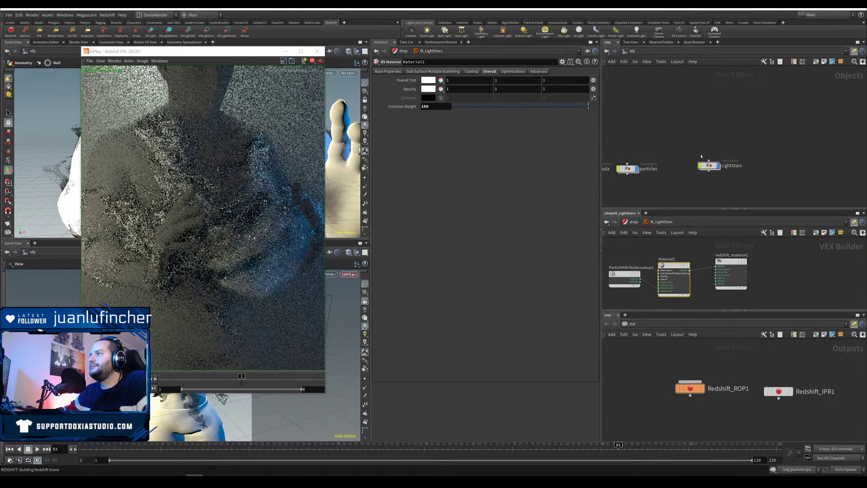
Step: Try a Default Scale of 0.1 on the LightStars particles
click(708, 165)
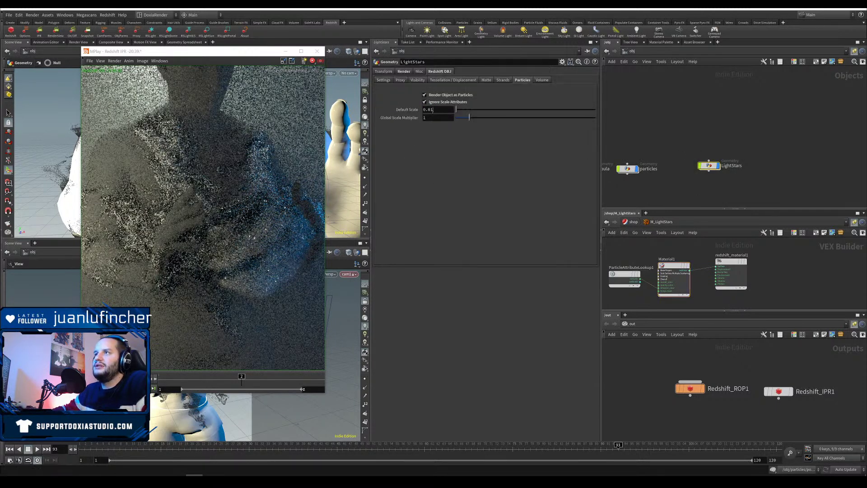
double_click(432, 110)
text(0.1)
key(Return)
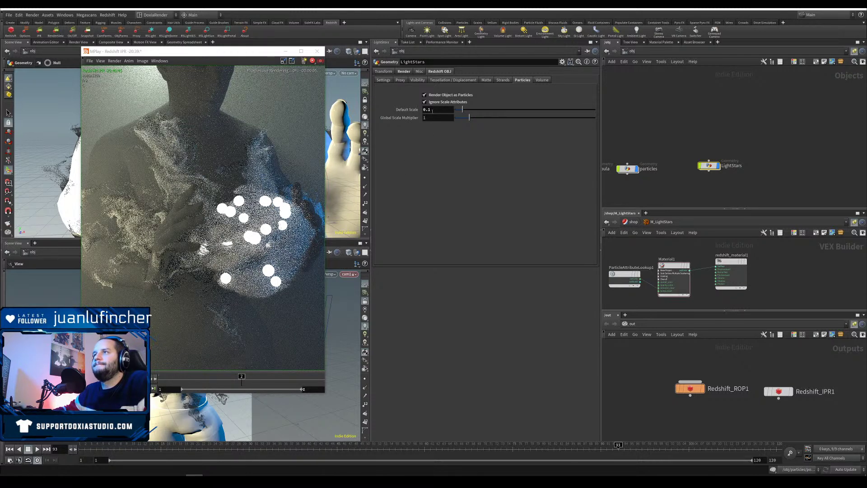
Step: Try Global Scale Multiplier values of 0.01 and 0.1 on the LightStars particles and restore it to 1
key(BackSpace)
text(0.01)
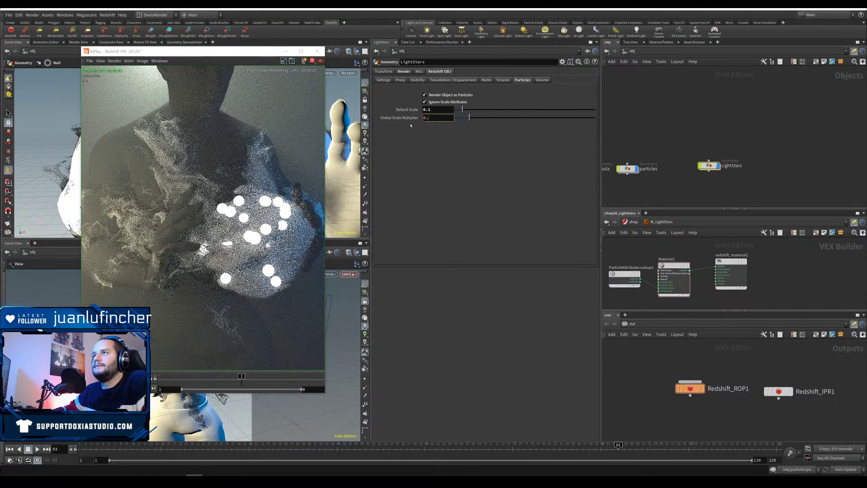
key(Return)
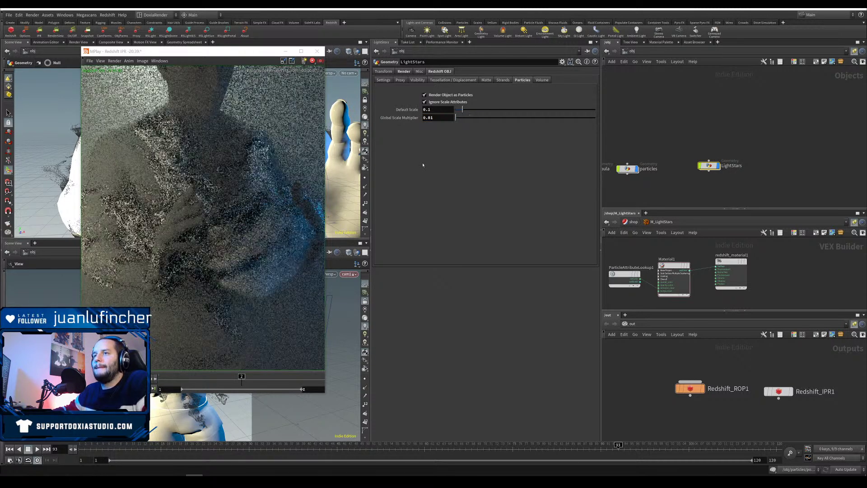
double_click(435, 118)
text(0.1)
key(Return)
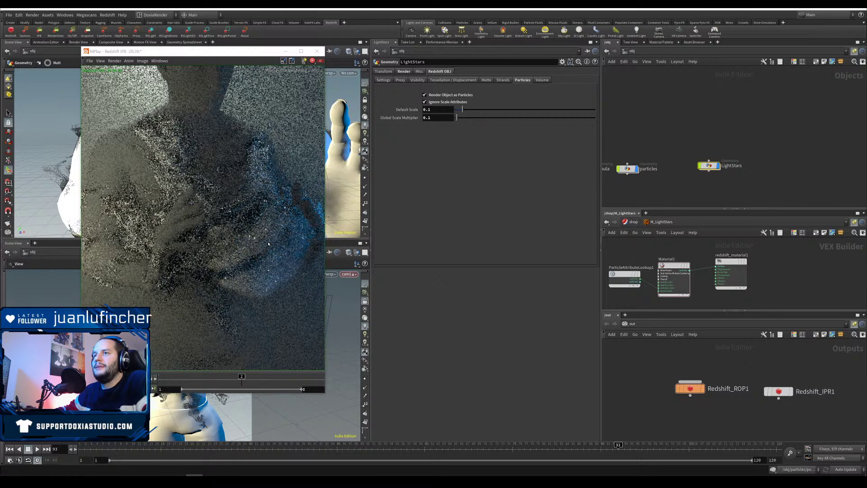
double_click(435, 118)
text(1)
key(Return)
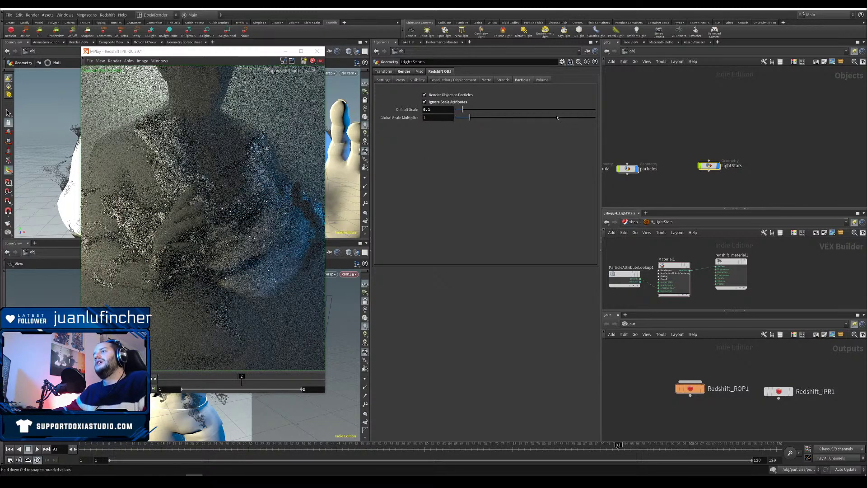
Step: Check the LightStars visibility options and set the particles' Default Scale back to 0.01
click(417, 80)
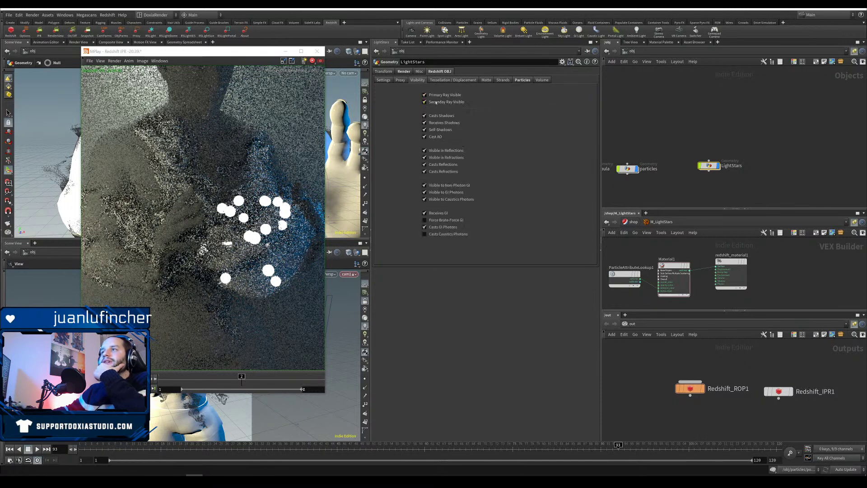
click(516, 80)
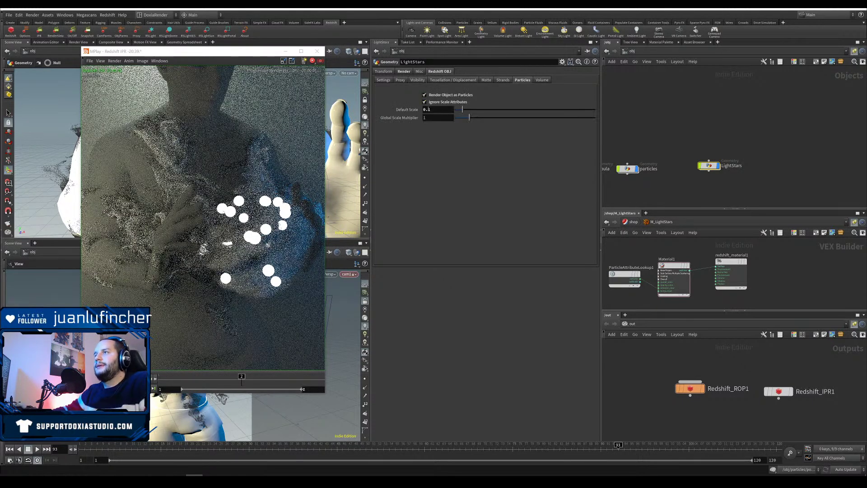
double_click(426, 109)
text(0.01)
key(Return)
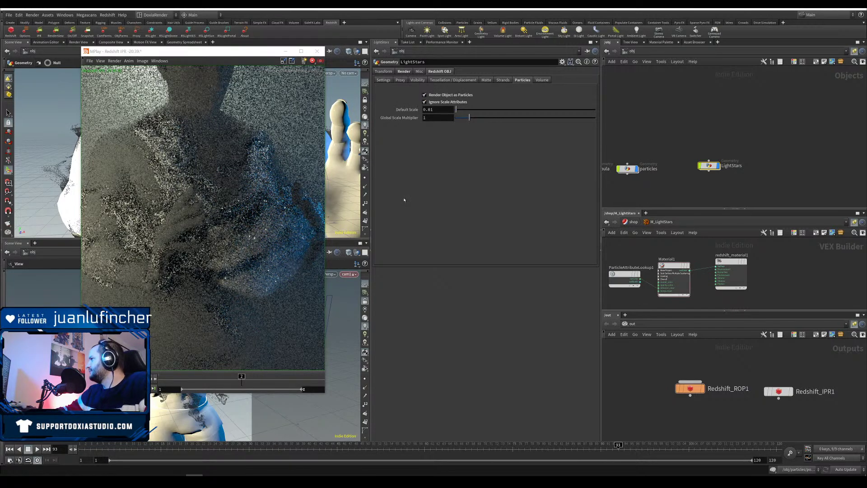
Step: Reposition the Redshift IPR render window beside the parameters and open the general Redshift settings of LightStars
drag(203, 51, 296, 76)
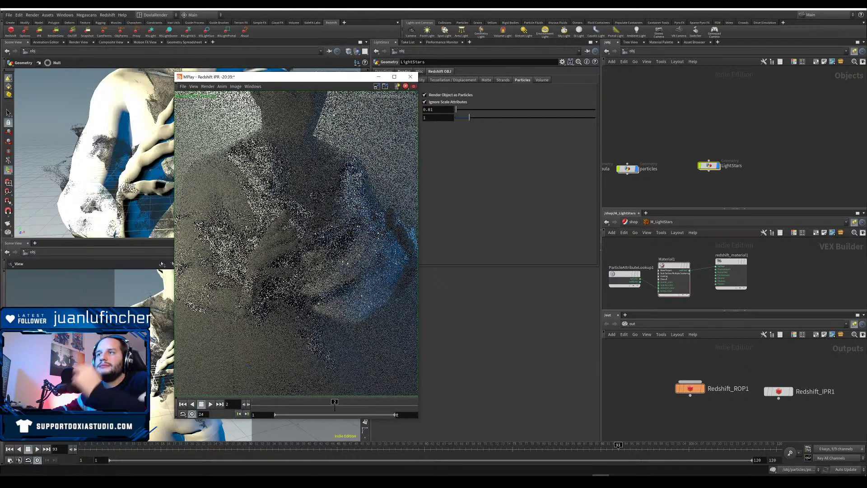
drag(375, 78, 314, 84)
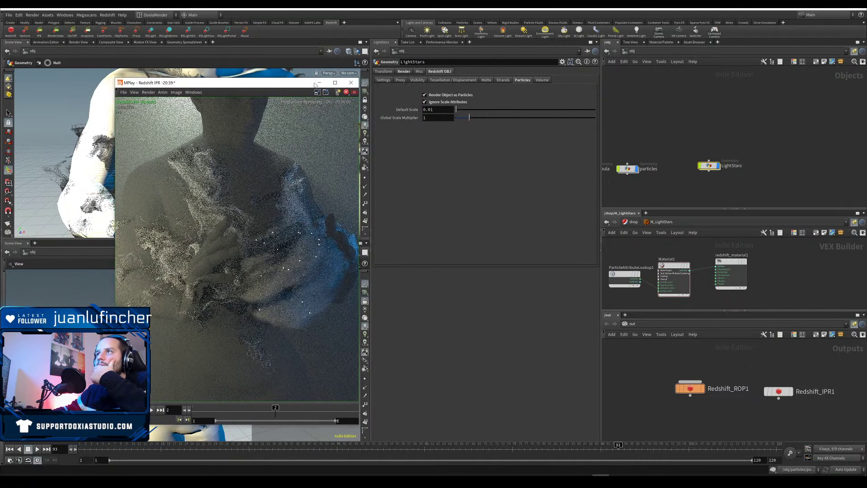
click(384, 80)
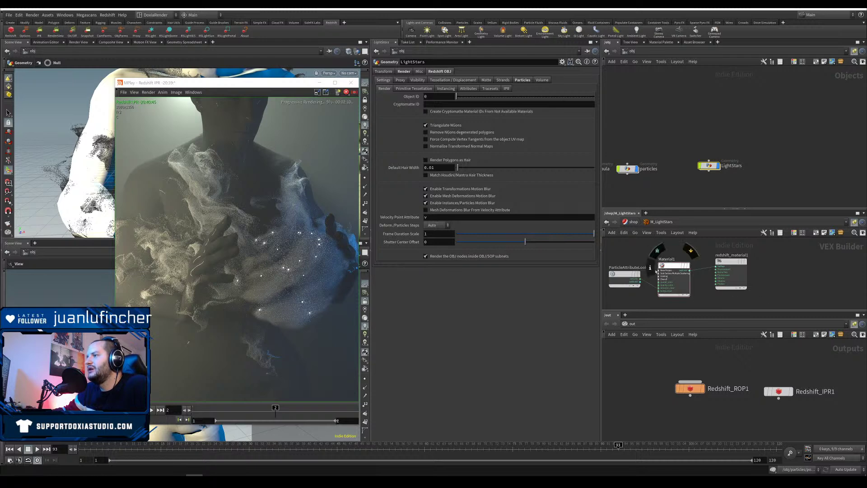
Step: Look through all the parameter groups of the RS Material in M_LightStars, from base properties to advanced options
click(674, 267)
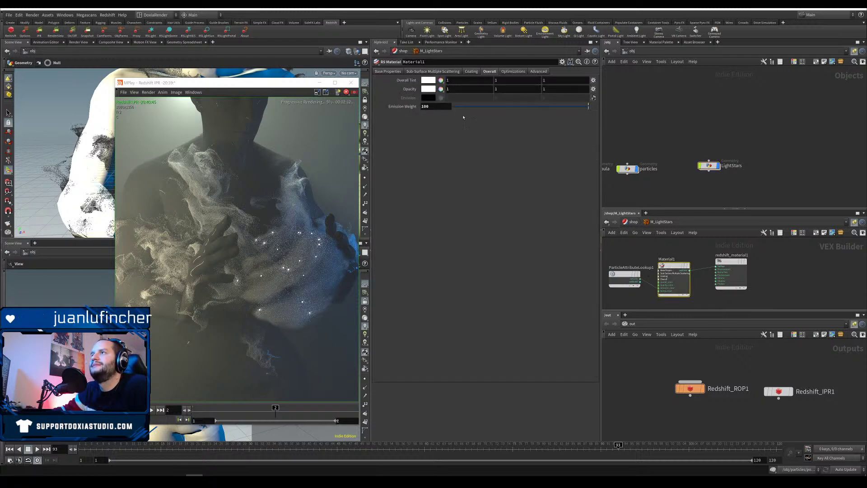
click(513, 71)
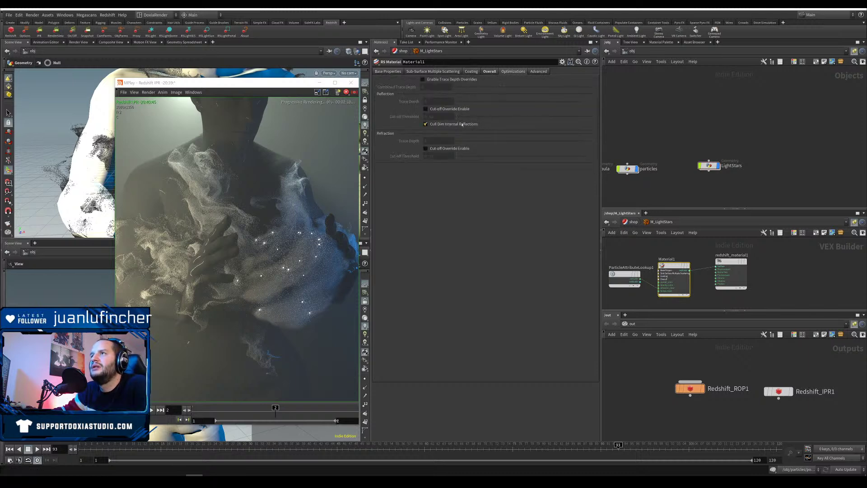
click(535, 72)
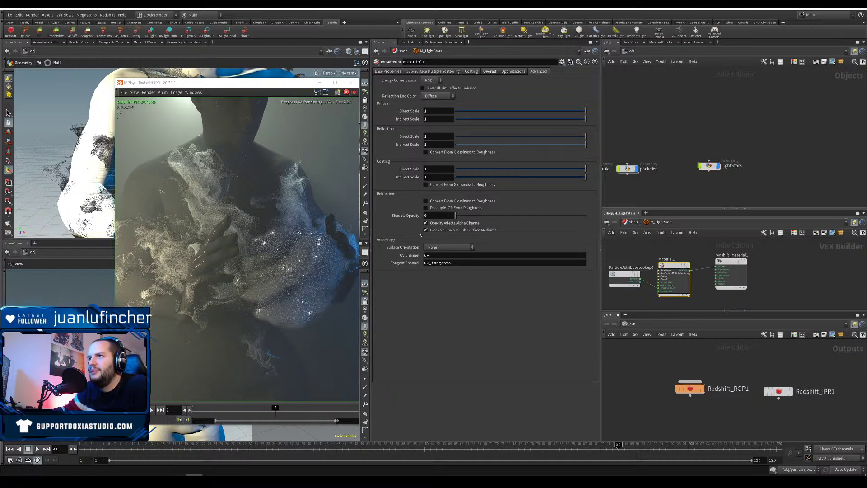
click(398, 72)
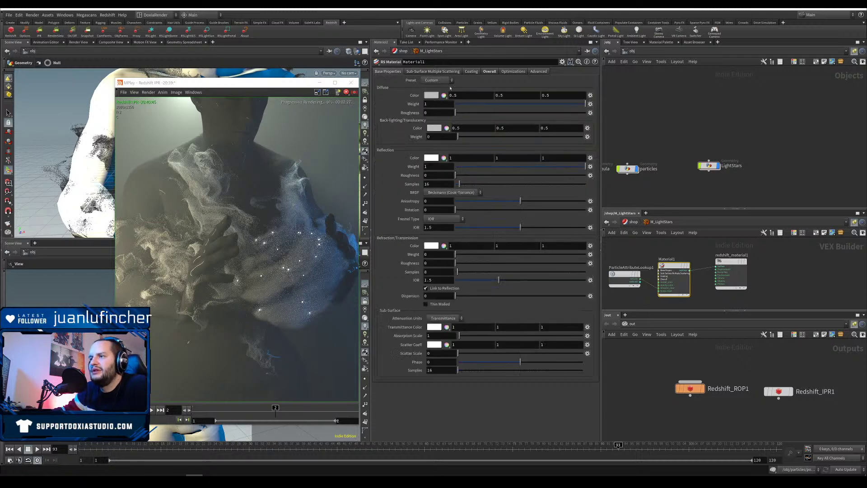
click(446, 72)
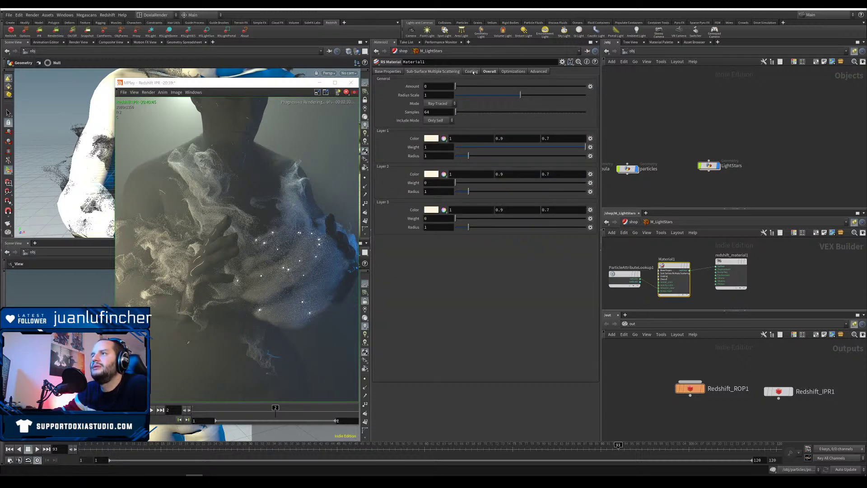
click(471, 72)
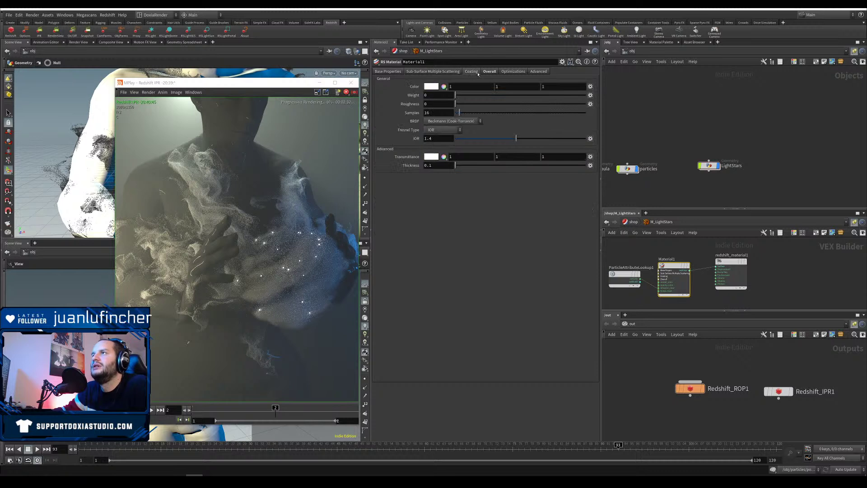
click(489, 72)
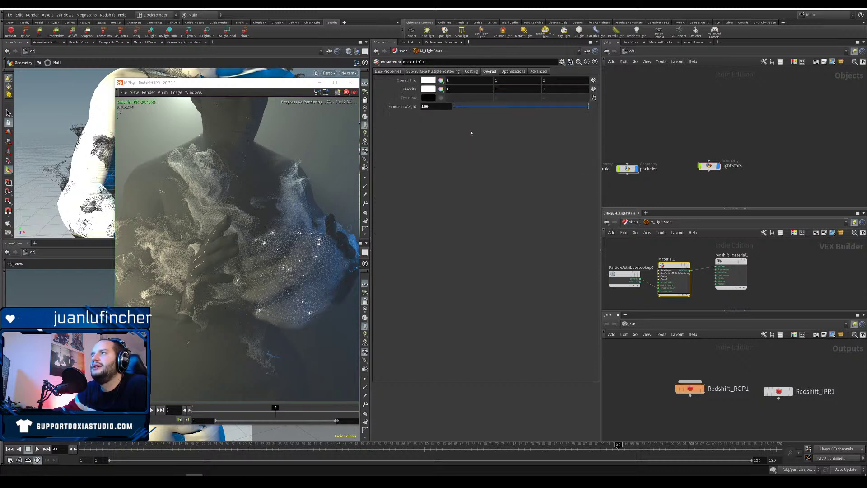
click(792, 272)
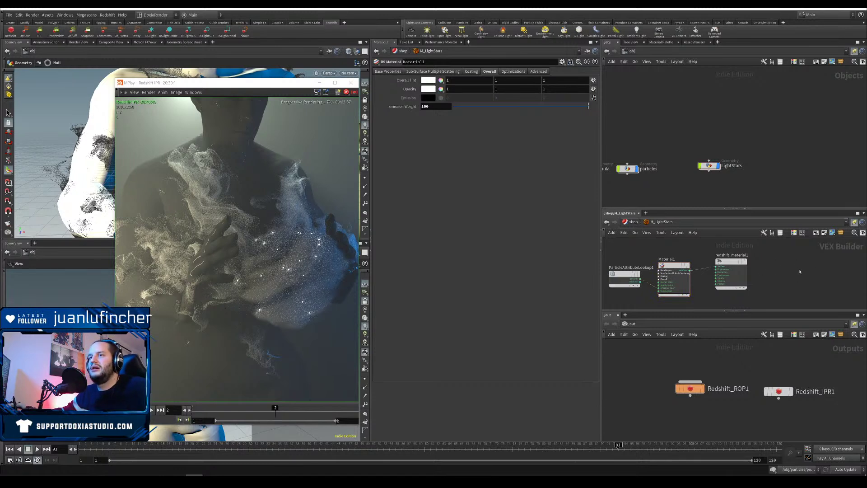
Step: Enable PointLight5 and raise its Intensity Multiplier to 20, then to 200
middle_drag(712, 184, 774, 175)
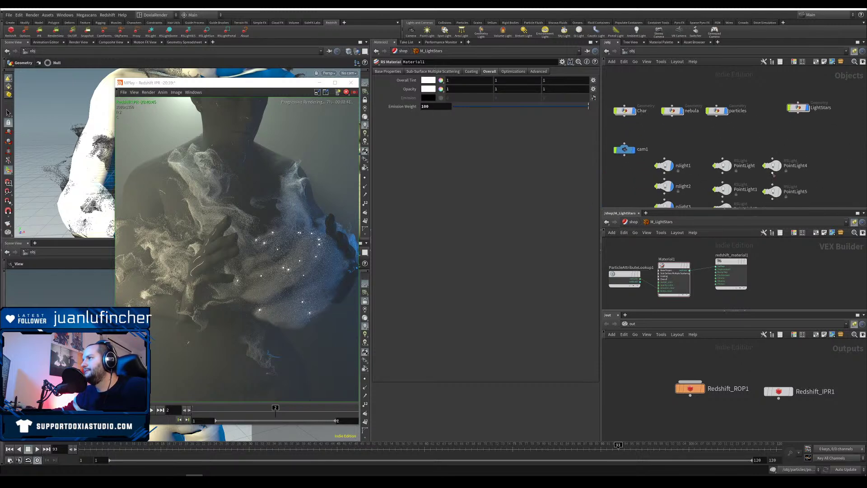
middle_drag(835, 161, 831, 132)
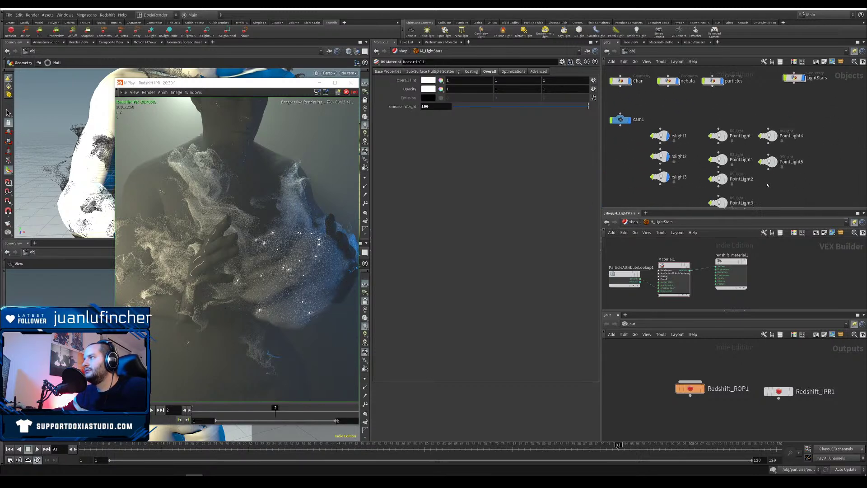
click(767, 162)
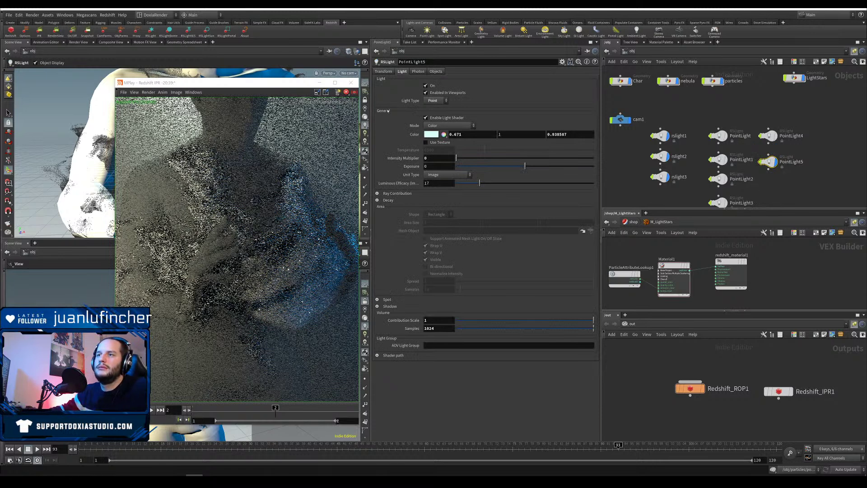
click(438, 158)
text(20)
key(Return)
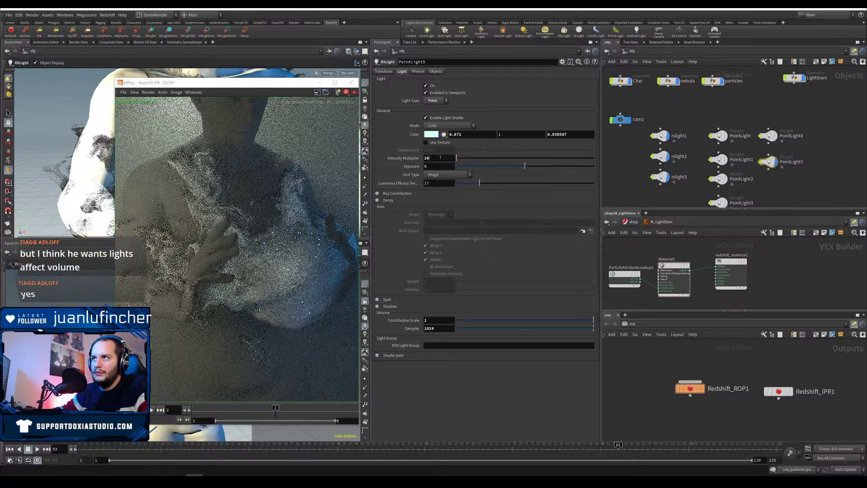
text(0)
key(Return)
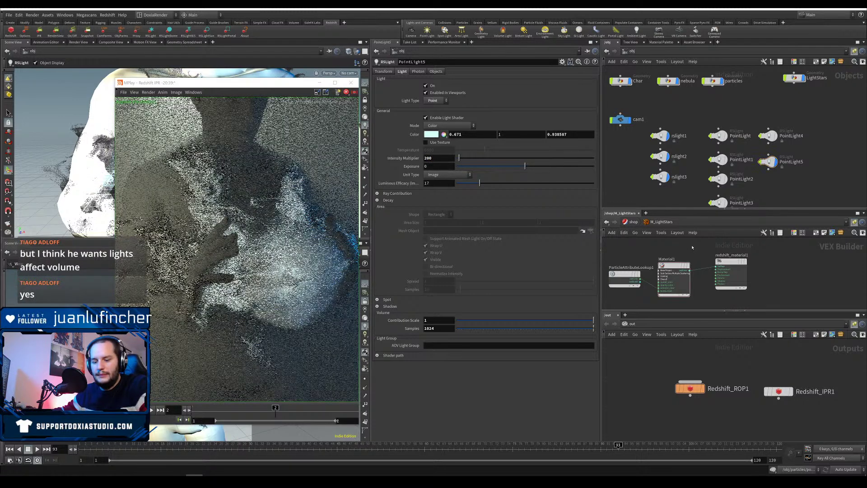
Step: Try an Absorption Coefficient of 50 on the M_Nebula volume material and reduce it to 30
key(u)
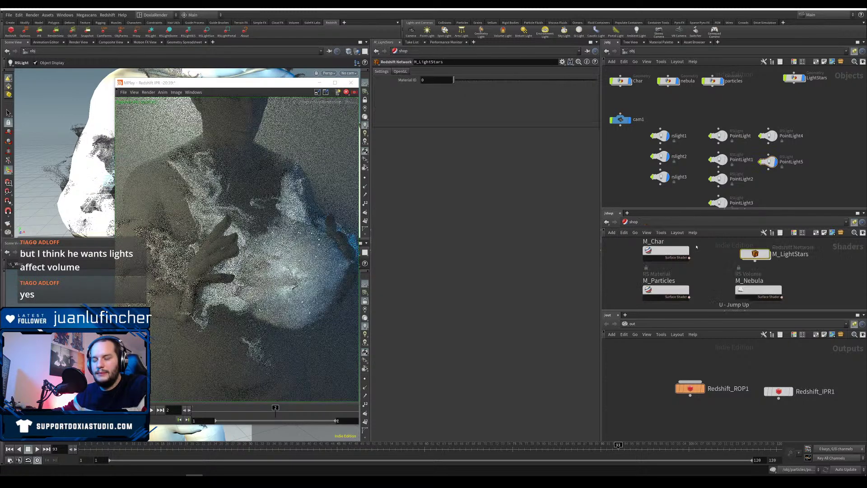
click(750, 290)
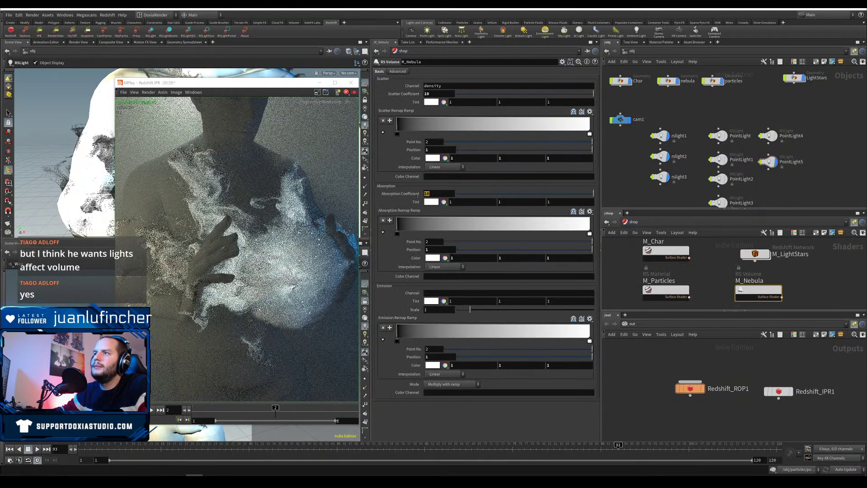
drag(432, 194, 416, 203)
text(50)
key(Return)
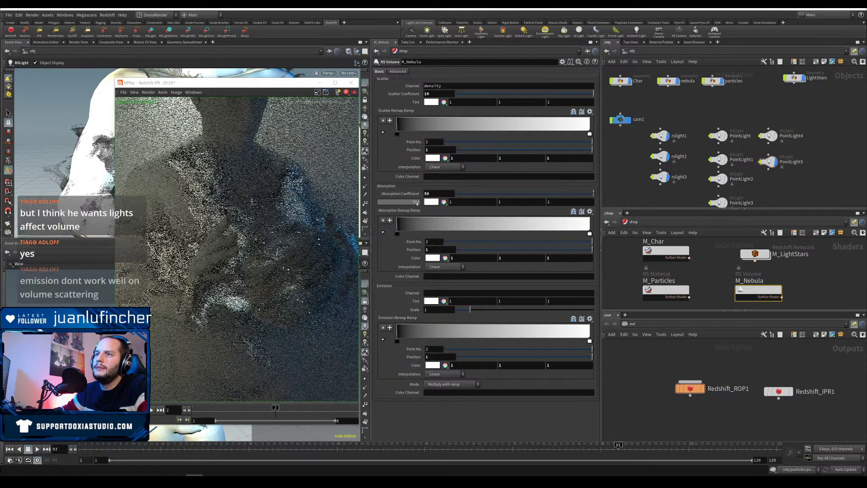
drag(432, 194, 420, 195)
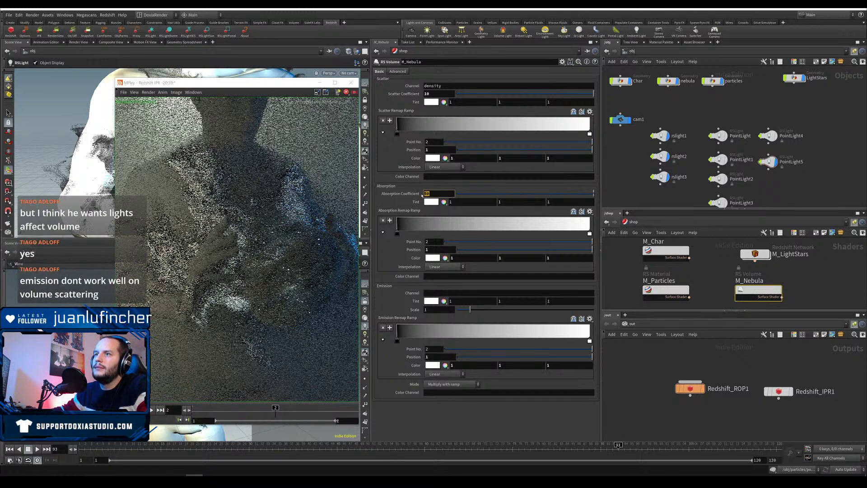
text(30)
key(Return)
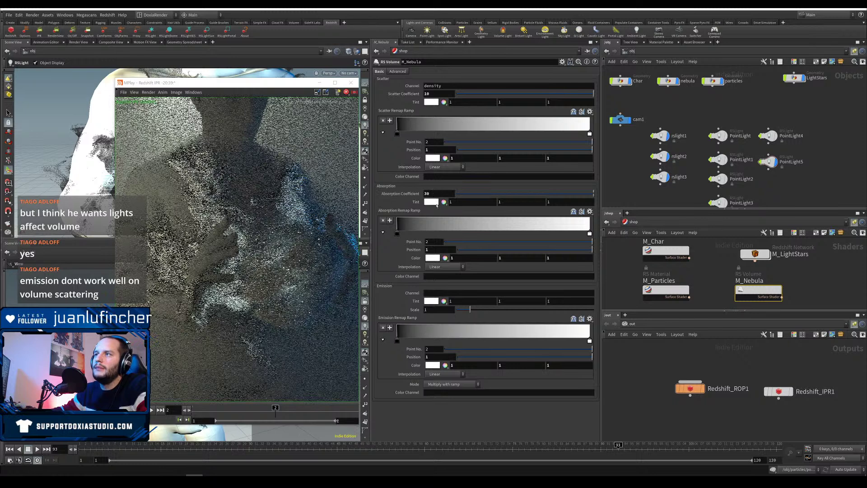
Step: Try a yellow absorption tint and a blue scatter tint (0, 0.5, 1) on M_Nebula
click(435, 203)
click(547, 108)
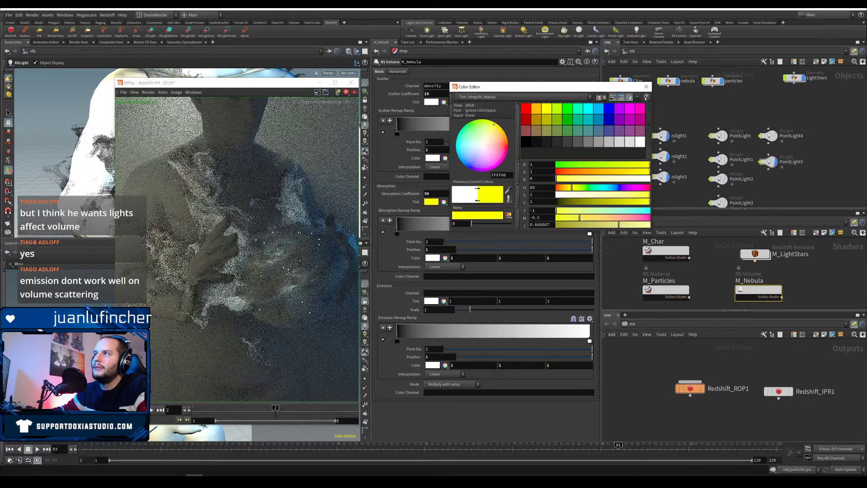
click(647, 87)
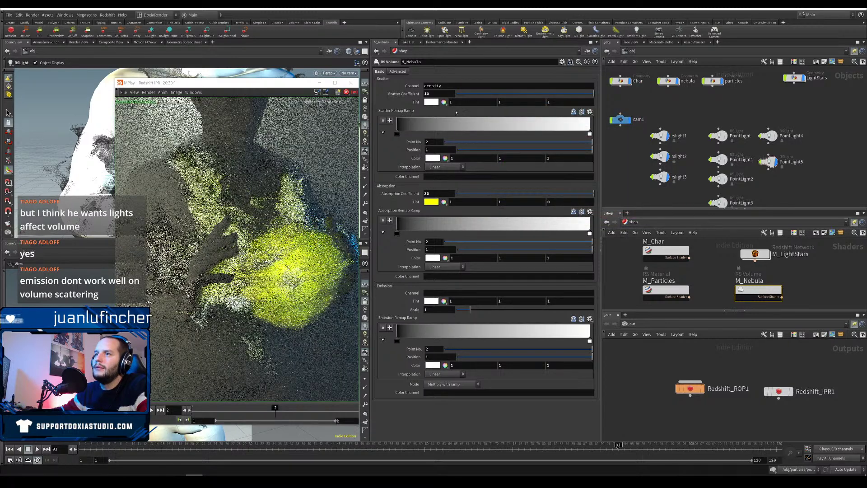
click(430, 102)
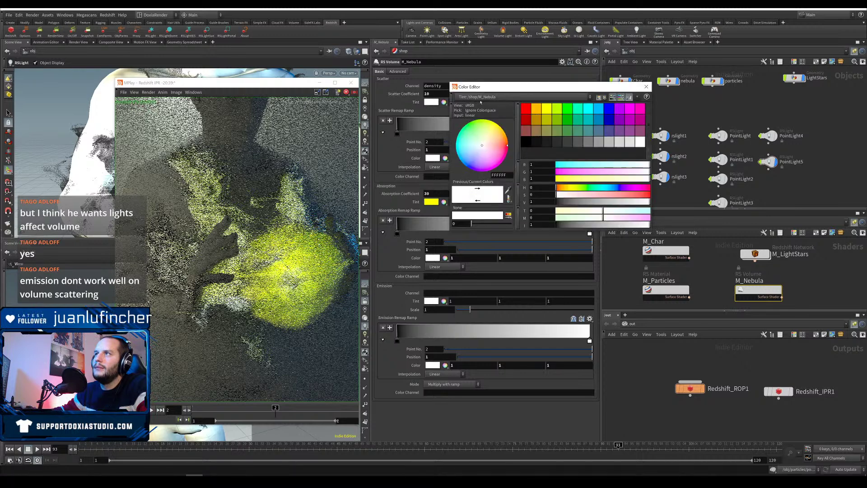
click(598, 109)
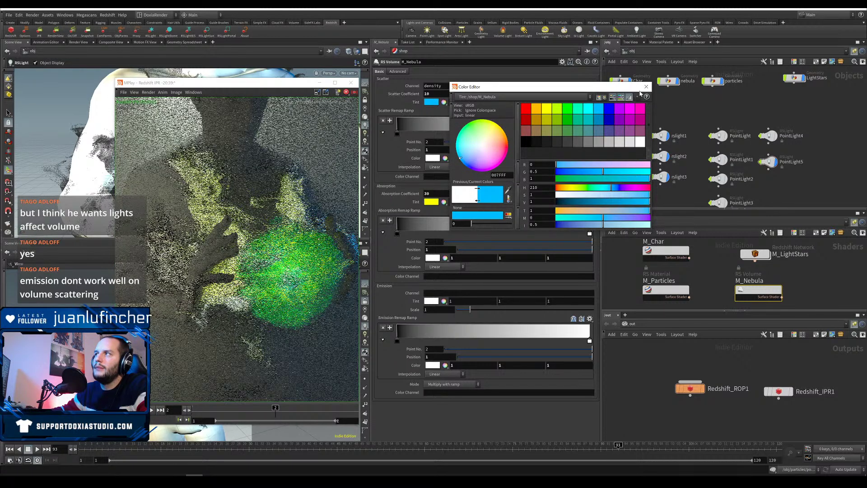
click(645, 87)
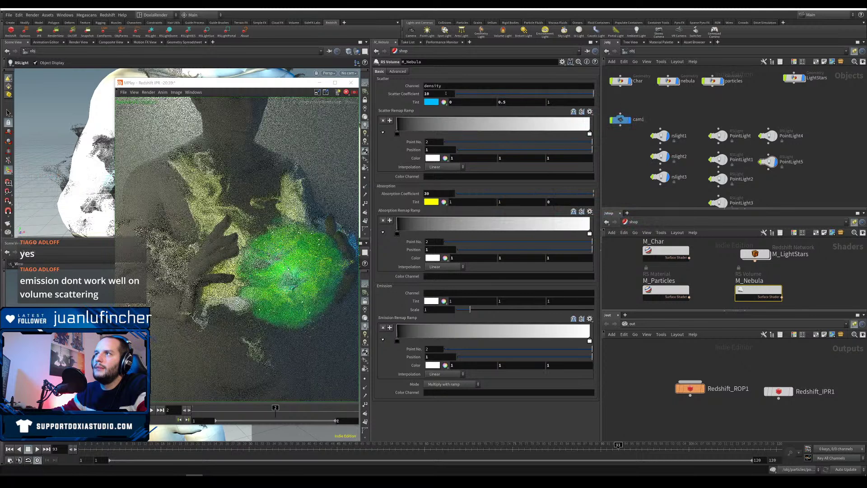
Step: Set M_Nebula's Scatter Coefficient to 20
text(20)
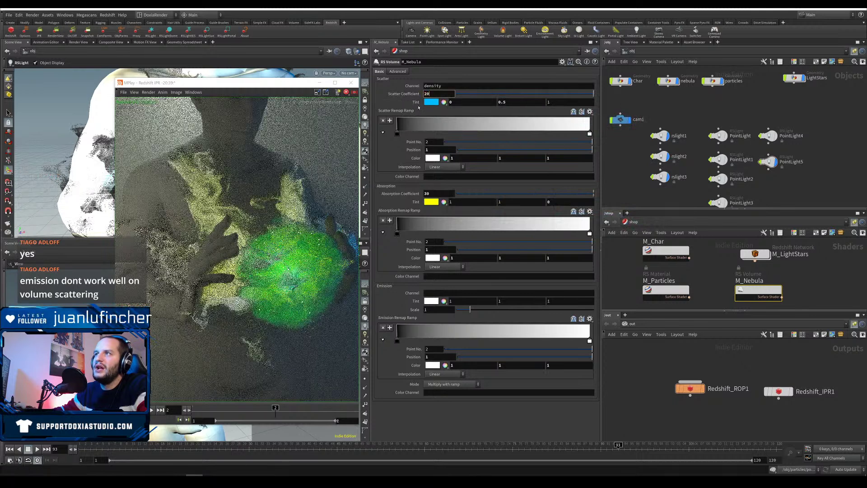
key(Return)
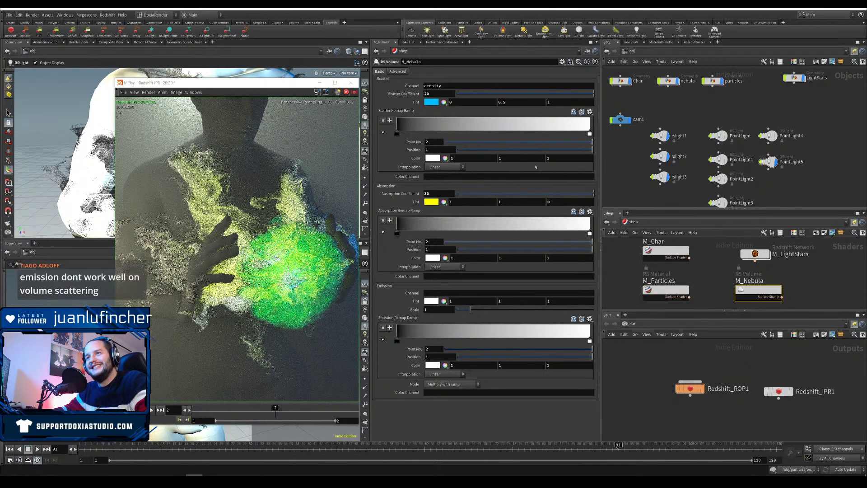
click(430, 102)
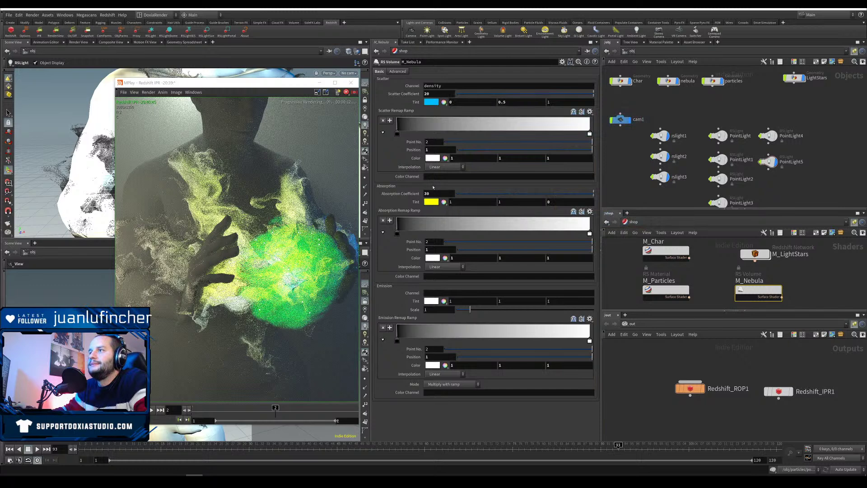
Step: Shift the hue of M_Nebula's absorption tint through magenta and settle on orange (1, 0.49, 0)
click(431, 202)
drag(572, 188, 640, 188)
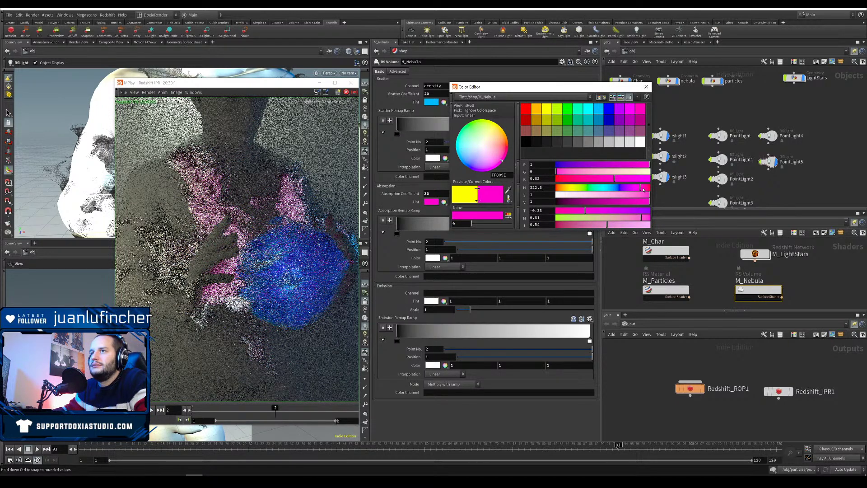
drag(643, 190, 565, 188)
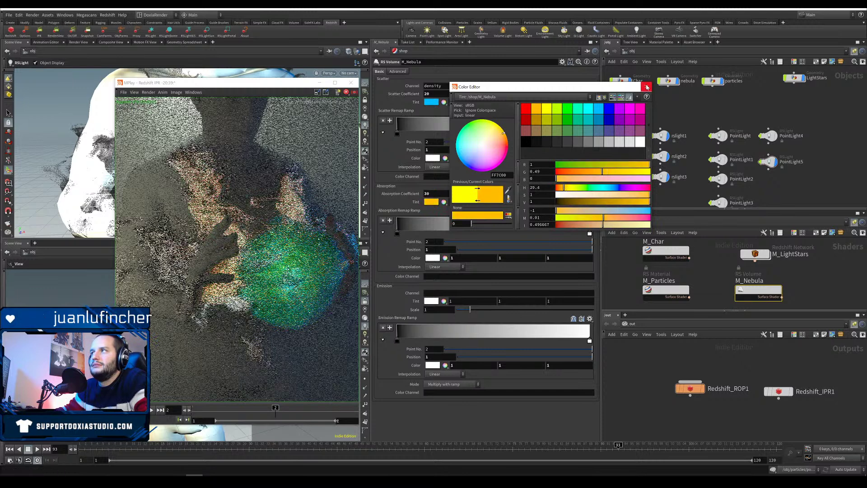
click(646, 87)
Step: Set M_Nebula's scatter tint to white and its Absorption Coefficient to 50
click(431, 102)
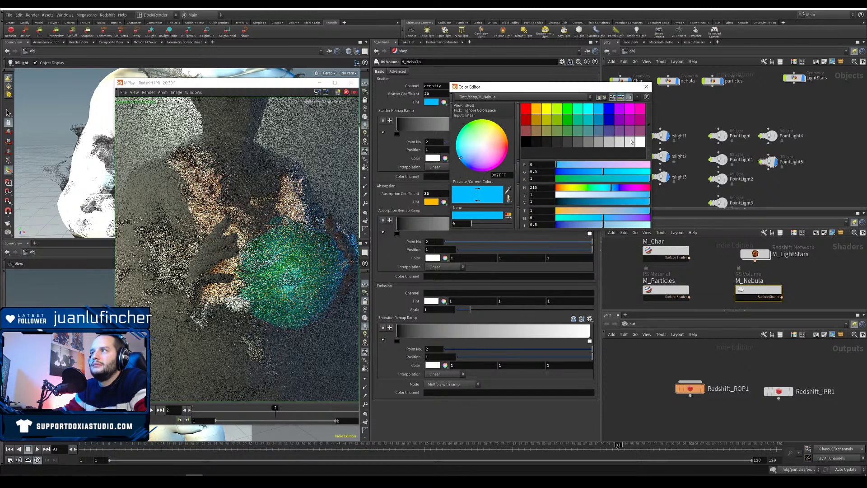
click(640, 144)
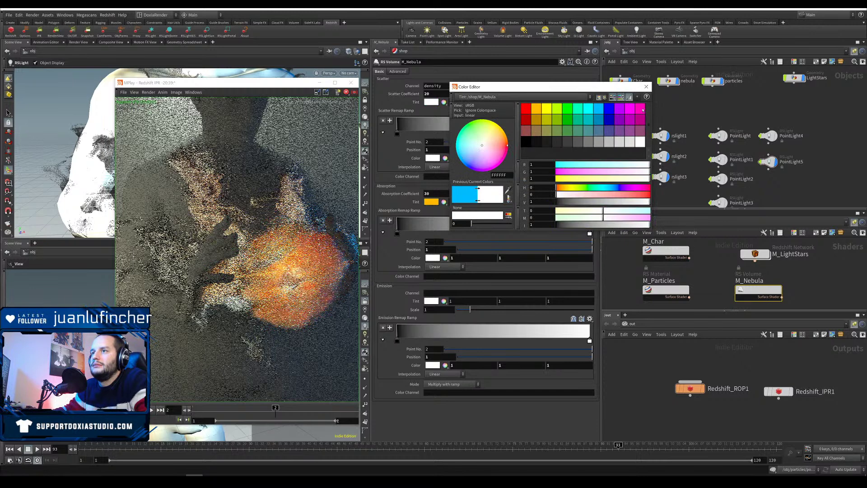
click(646, 87)
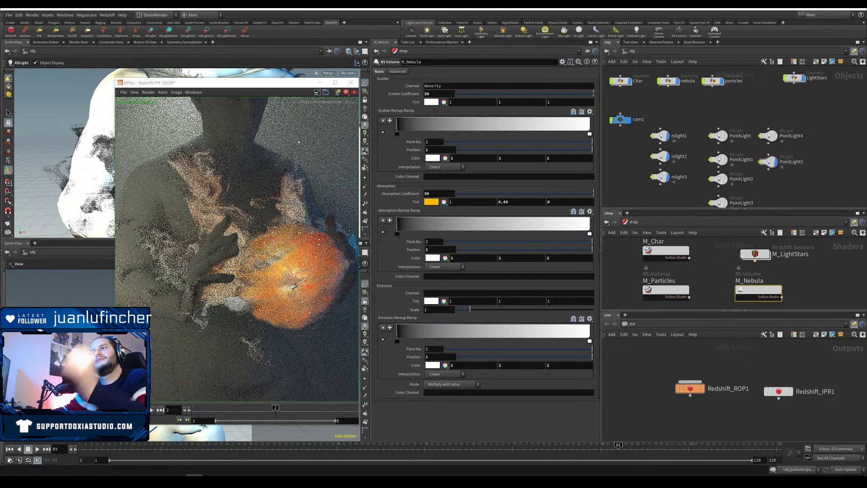
click(434, 193)
text(50)
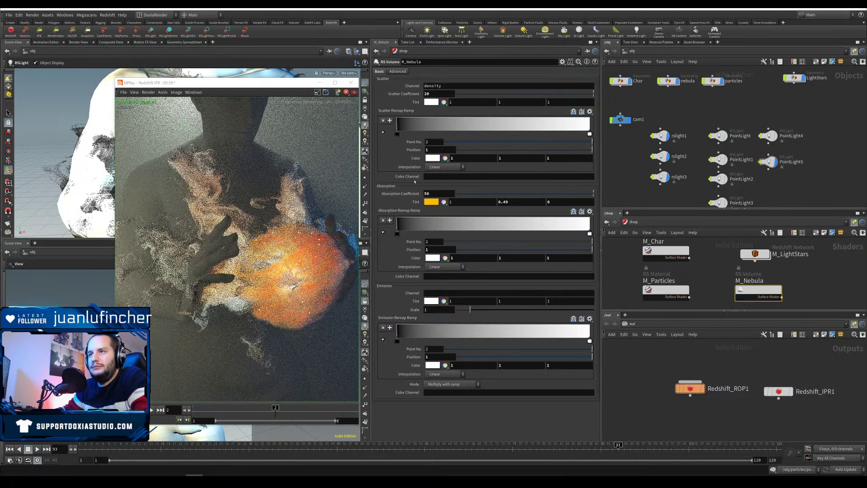
Step: Darken M_Nebula's absorption tint and shift its hue to a dark yellow (0.188, 0.135673, 0)
key(Return)
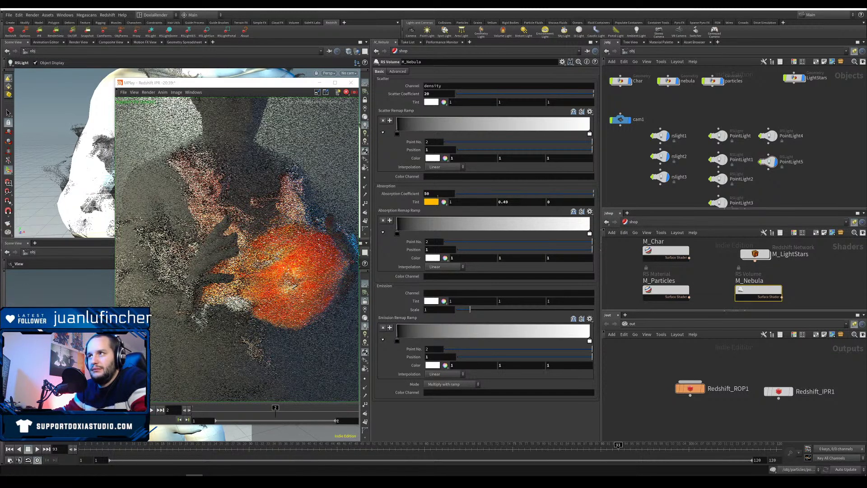
click(431, 201)
drag(649, 201, 574, 204)
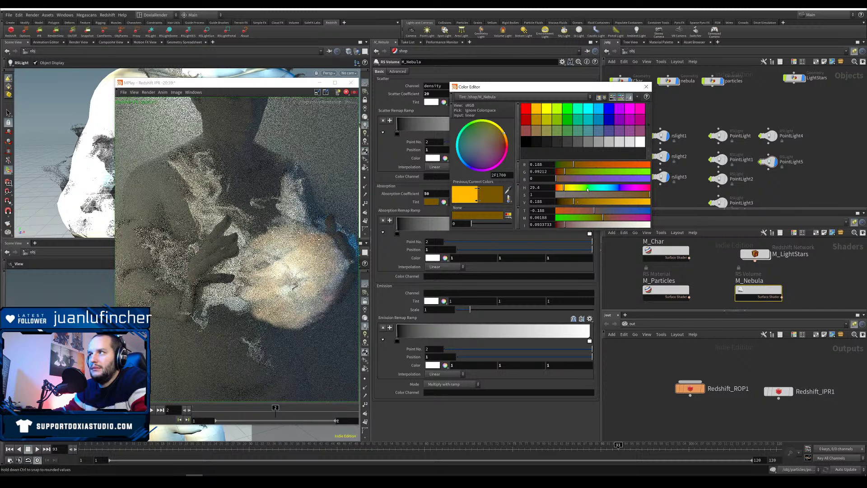
click(569, 188)
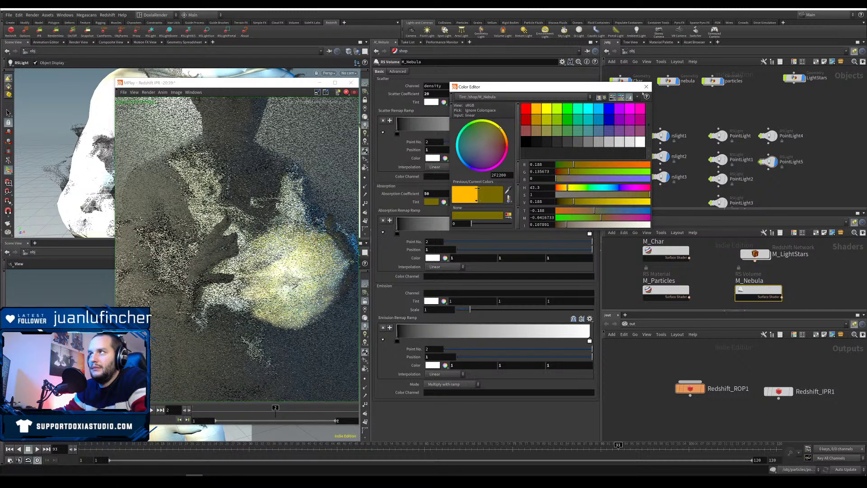
click(646, 87)
Step: Set M_Nebula's scatter tint to a light violet-blue (0.509067, 0.474, 1)
click(431, 102)
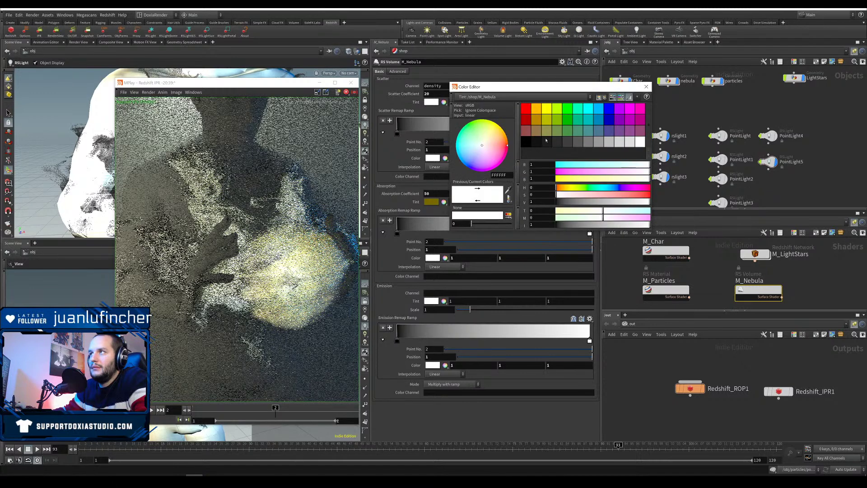
click(567, 109)
drag(588, 196, 578, 194)
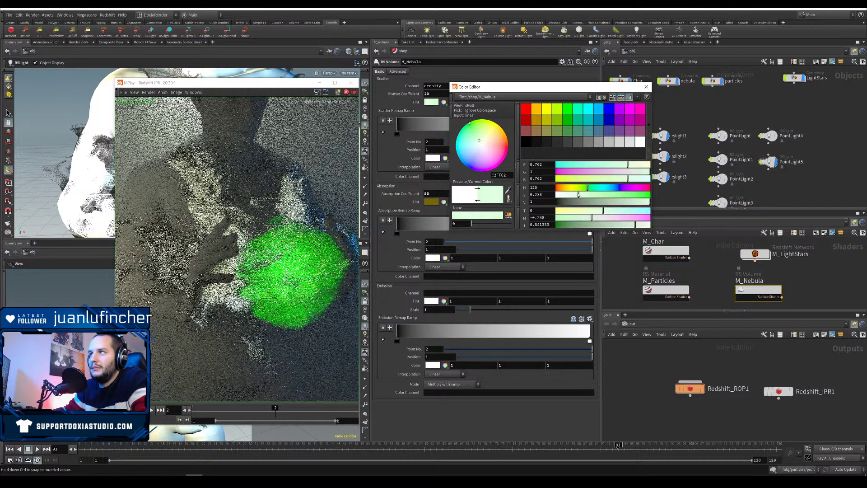
drag(593, 189, 616, 189)
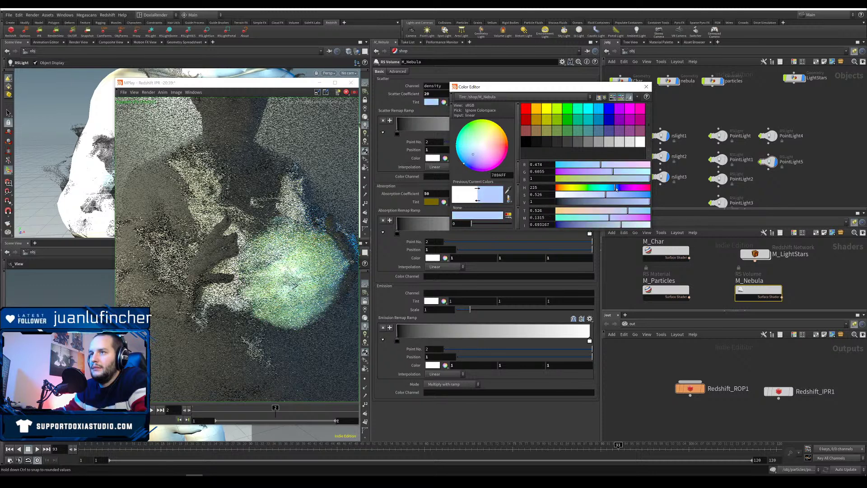
click(645, 87)
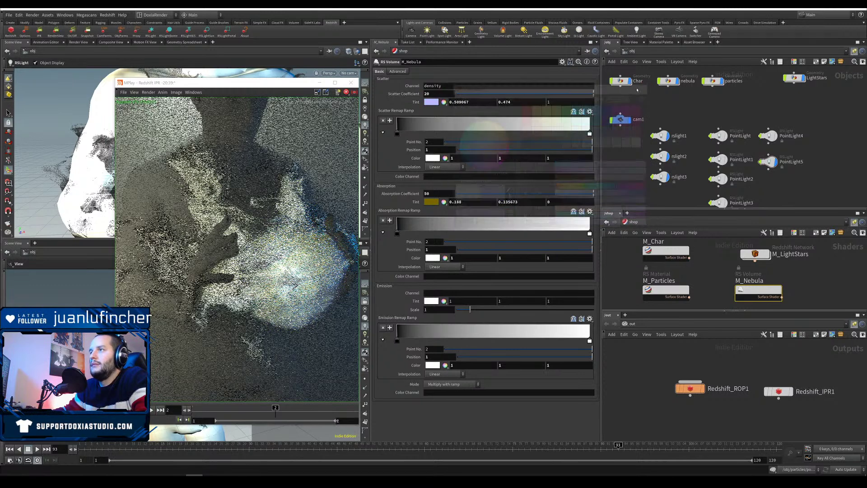
Step: Raise M_Nebula's Absorption Coefficient to 500
click(437, 193)
text(0)
key(Return)
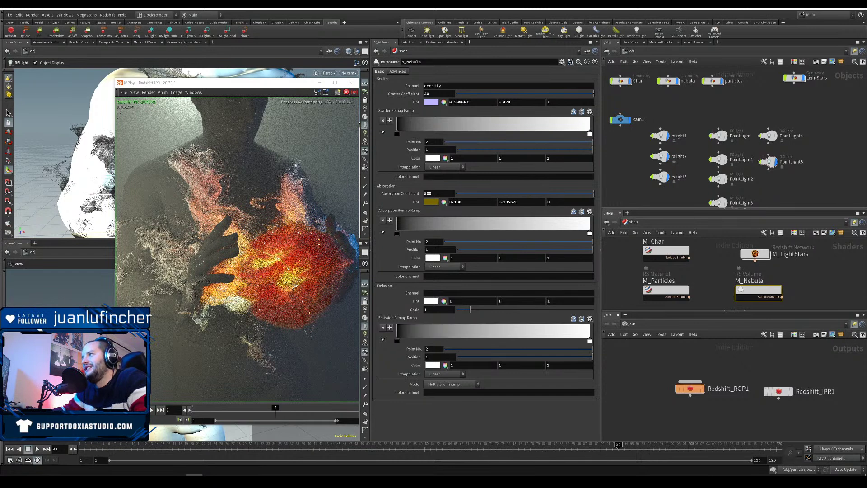
Step: Turn off the display of the LightStars object
middle_drag(809, 97, 788, 111)
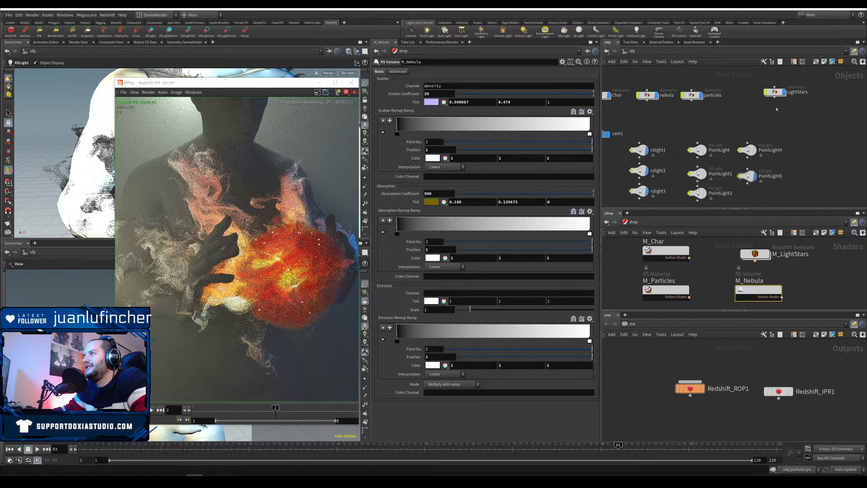
click(784, 94)
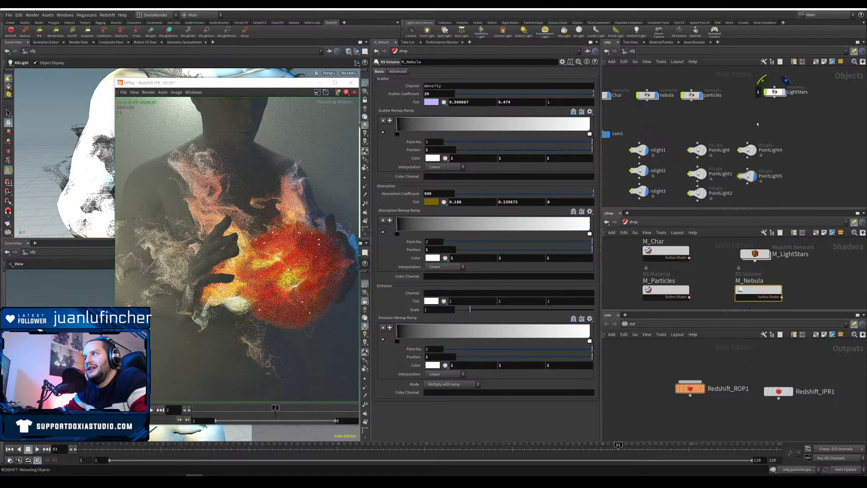
Step: Set the Intensity Multiplier of PointLight, PointLight1, PointLight2 and PointLight3 to 1 and turn on their display
middle_drag(712, 131, 724, 103)
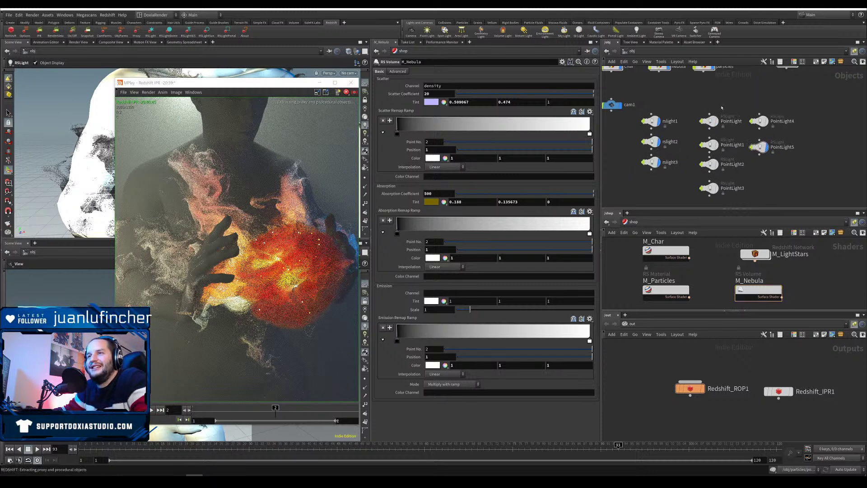
drag(722, 201, 696, 105)
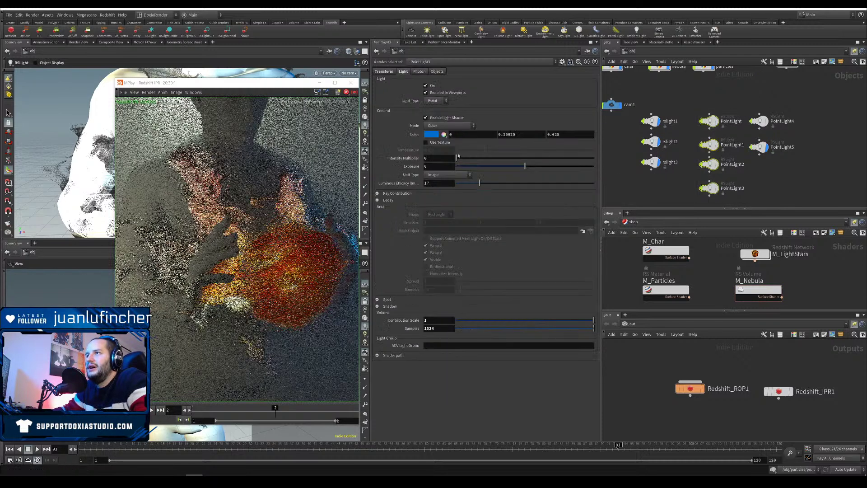
click(438, 158)
text(0.)
key(BackSpace)
key(BackSpace)
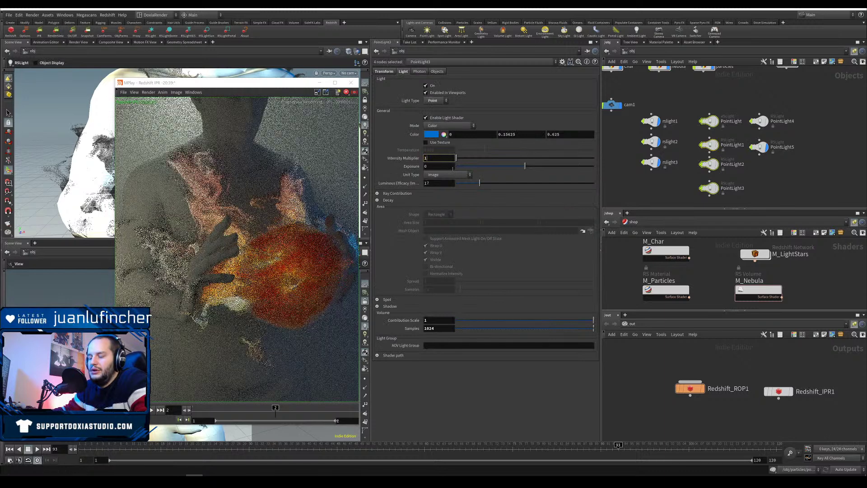
text(1)
key(Return)
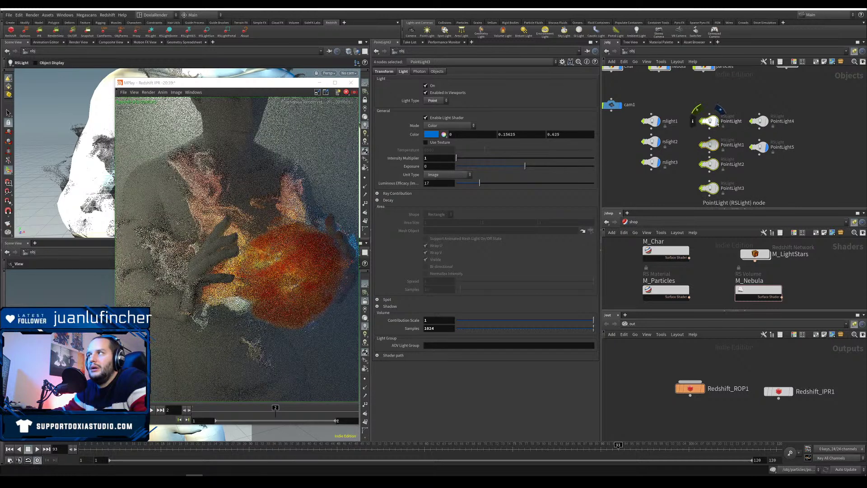
click(743, 107)
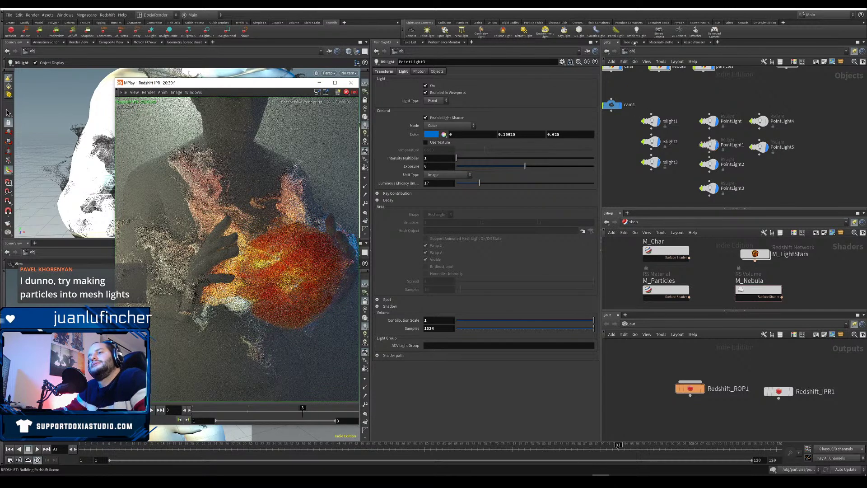
Step: Shift M_Nebula's absorption tint through teal and blue, then brighten and desaturate it to white
click(759, 290)
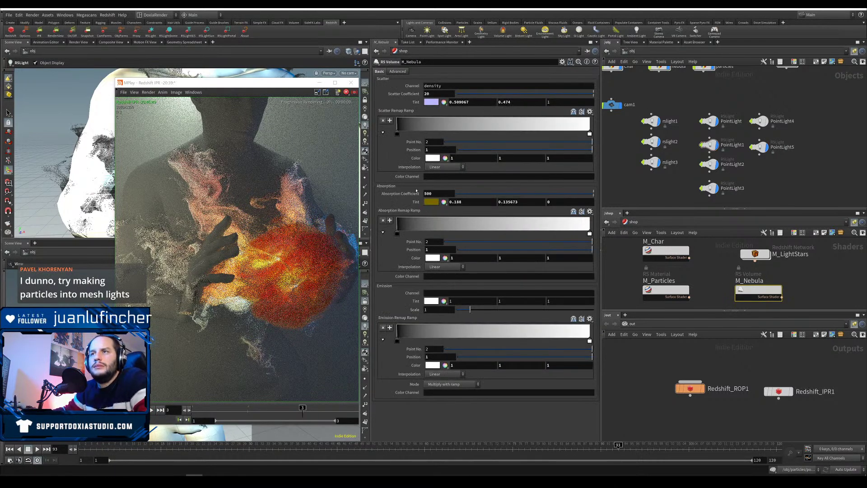
click(431, 202)
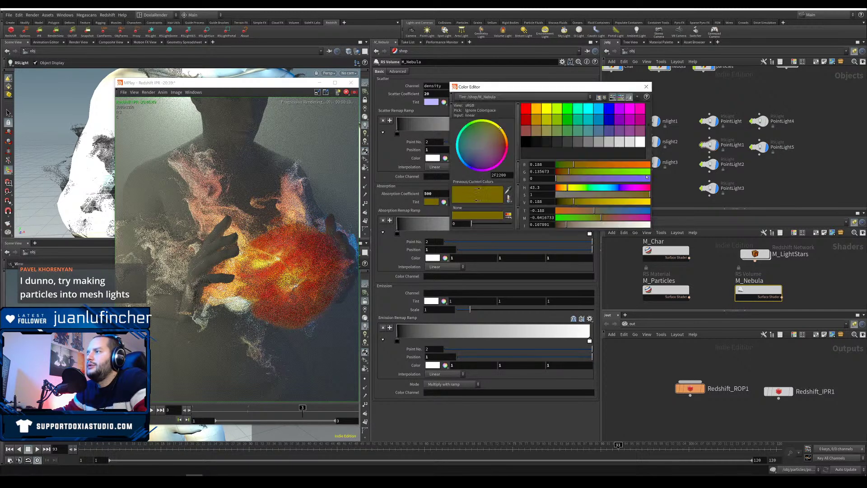
drag(574, 189, 607, 189)
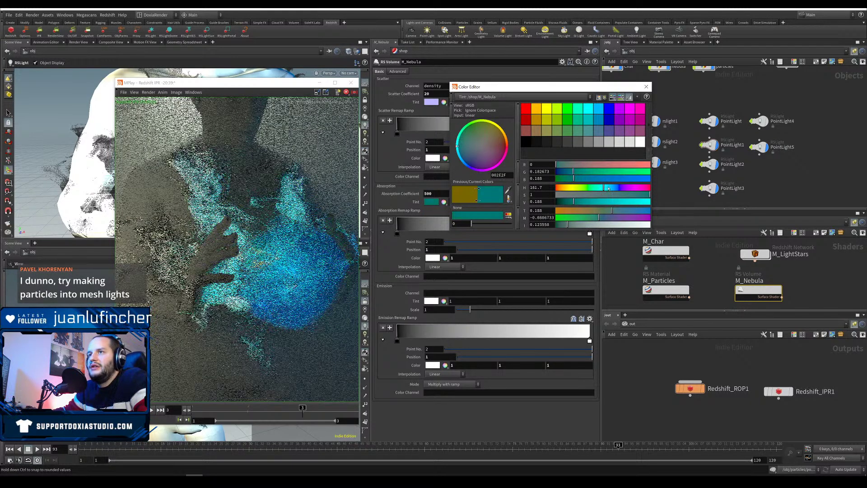
drag(609, 188, 609, 188)
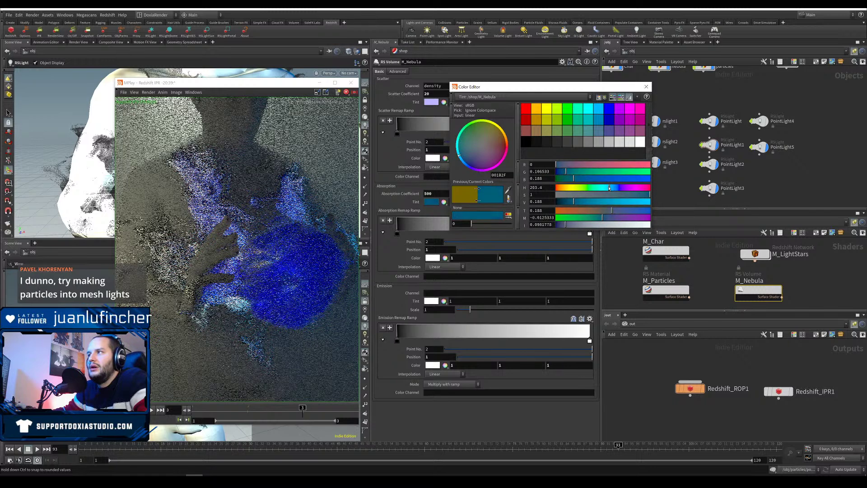
click(588, 196)
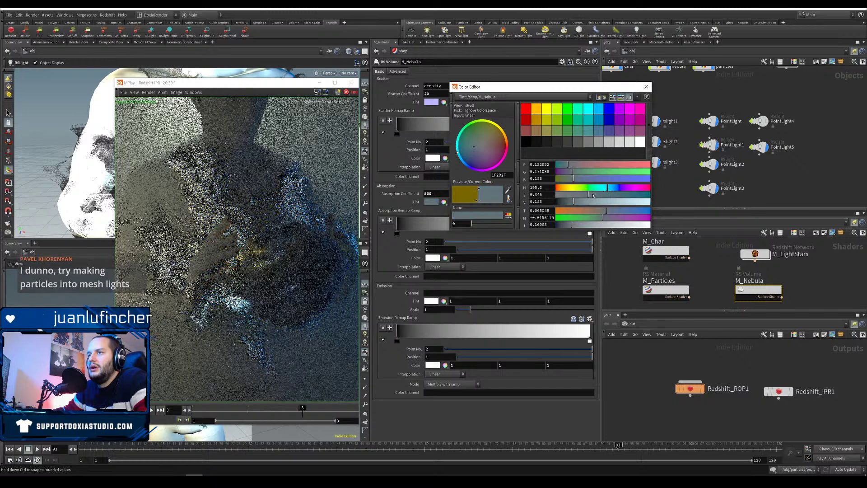
drag(590, 202, 662, 199)
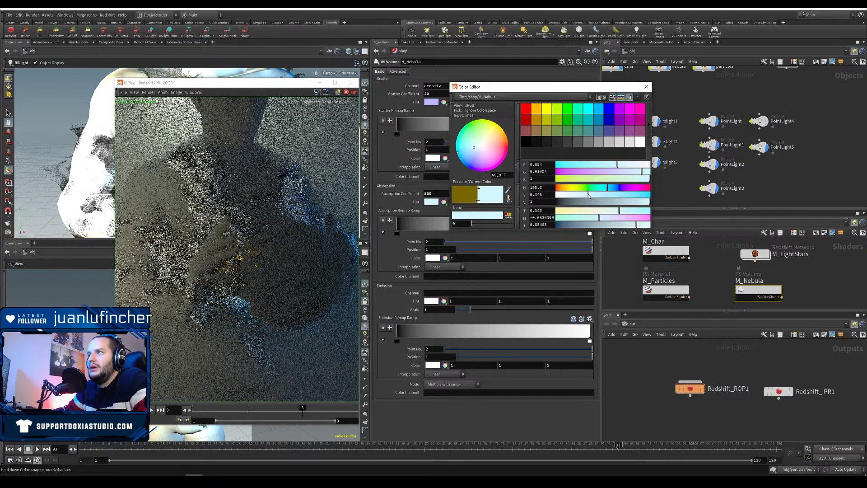
drag(588, 195, 552, 195)
Step: Try an Absorption Coefficient of 10 on M_Nebula, then set it to 50
drag(556, 86, 713, 87)
drag(441, 194, 413, 198)
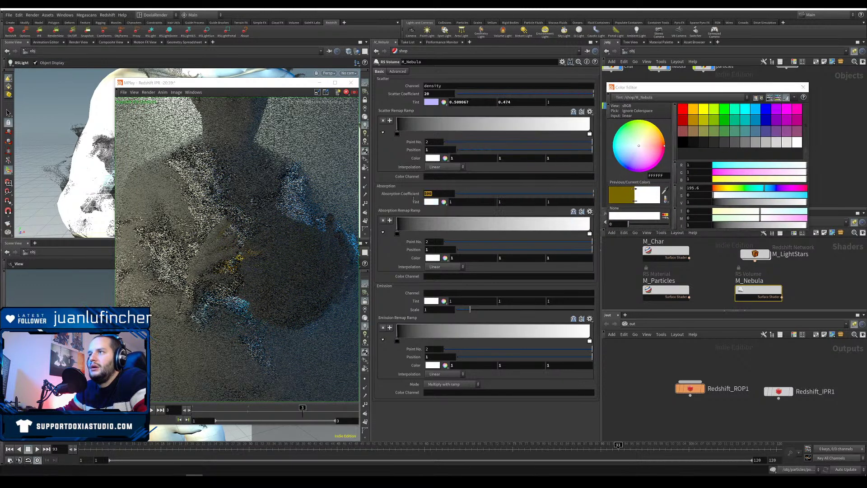
text(10)
key(Return)
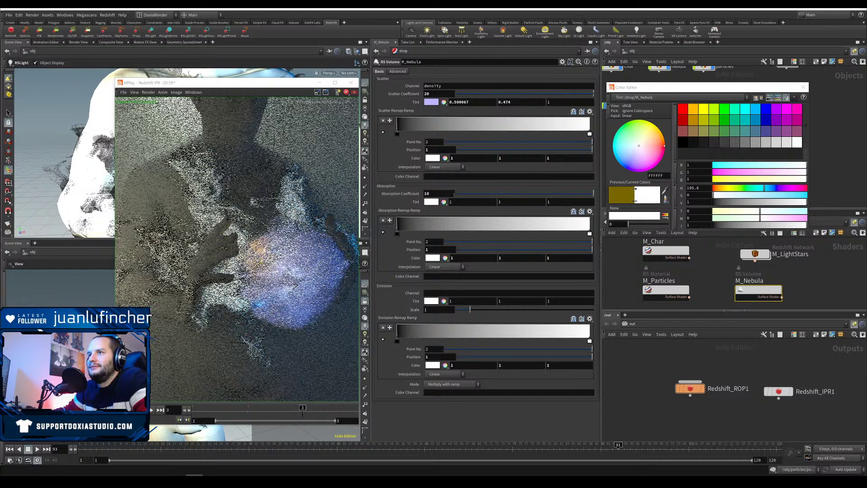
drag(434, 194, 415, 196)
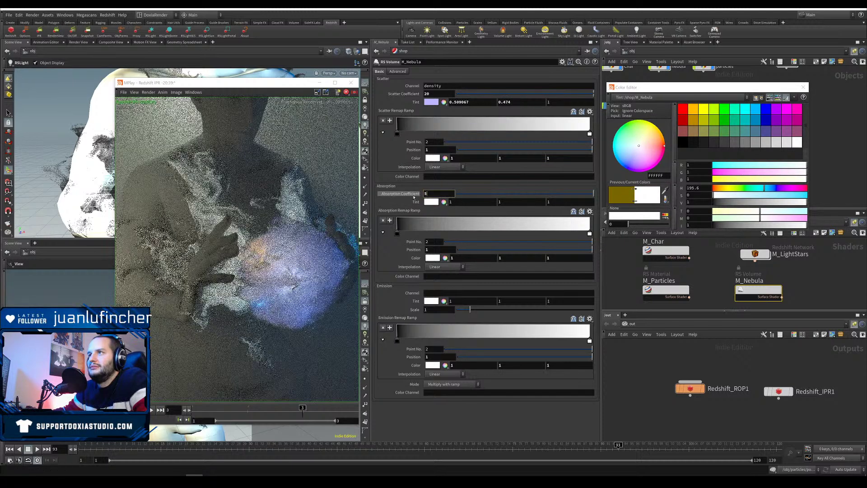
text(50)
key(Return)
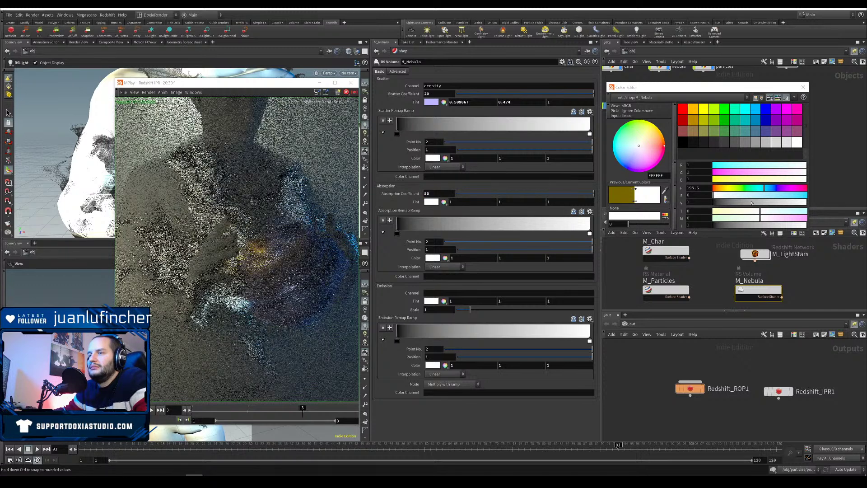
Step: Try cyan, pale yellow and black absorption tints on M_Nebula and settle on a muted pale olive, about (0.58, 0.6, 0.42)
click(760, 195)
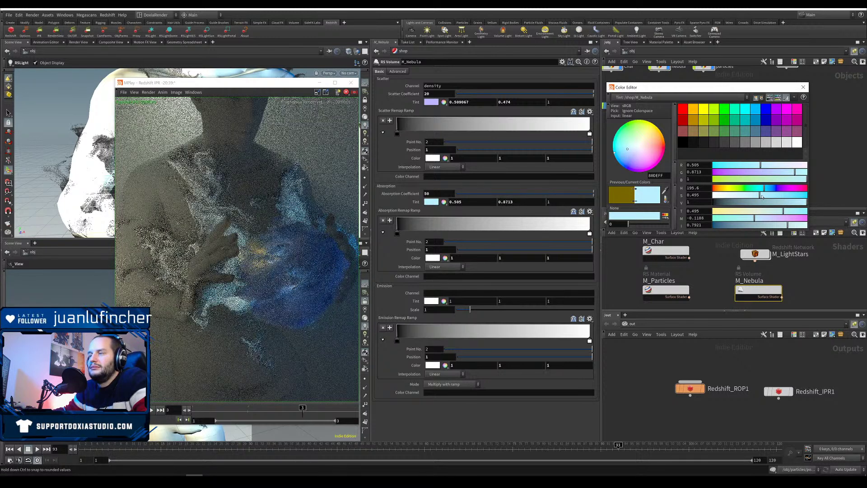
drag(763, 188, 732, 190)
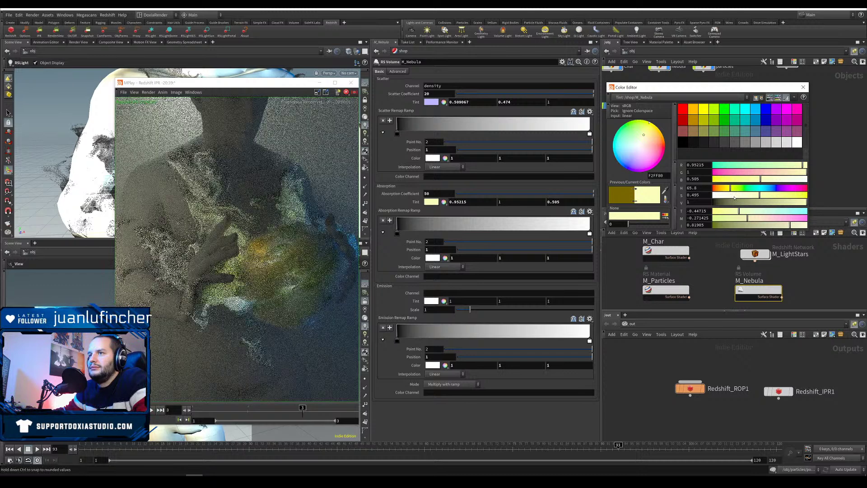
drag(732, 203, 807, 203)
click(741, 195)
drag(735, 203, 713, 206)
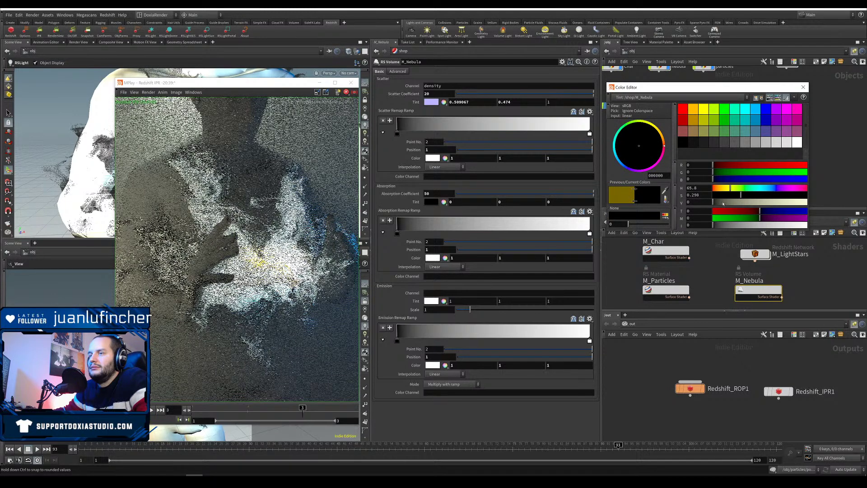
drag(729, 204, 753, 202)
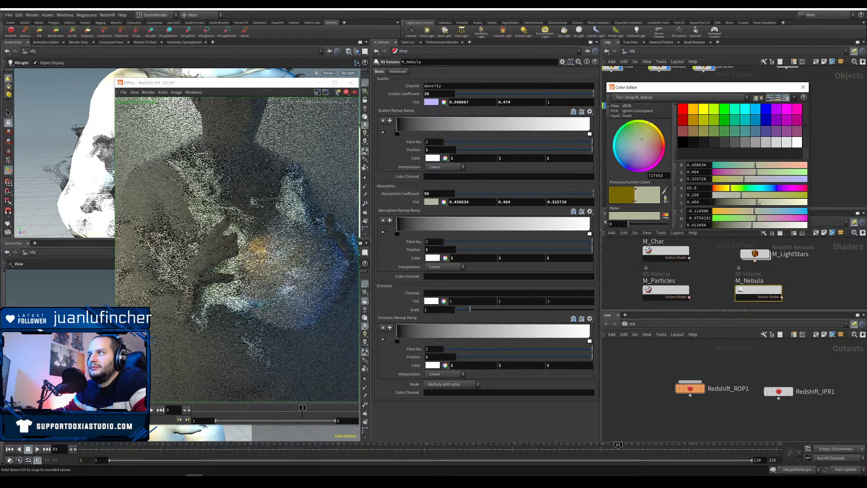
drag(759, 201, 765, 203)
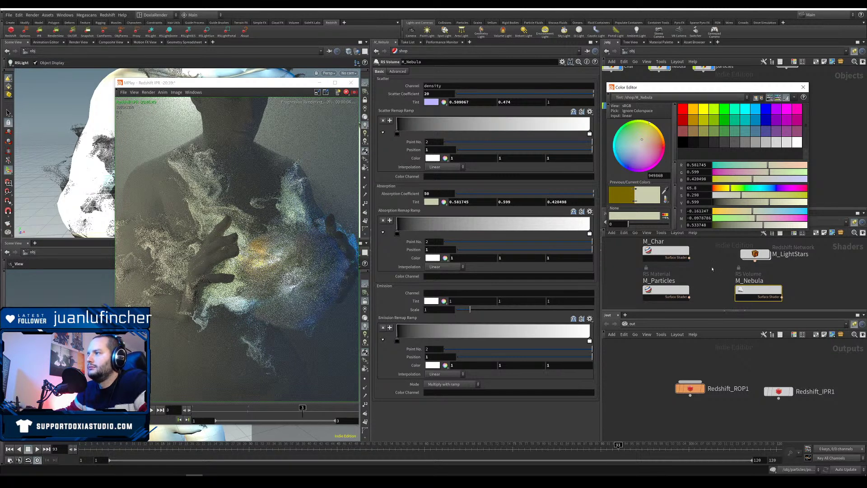
Step: Darken the M_Char material's diffuse colour to 0.022 in all channels
click(665, 250)
click(431, 95)
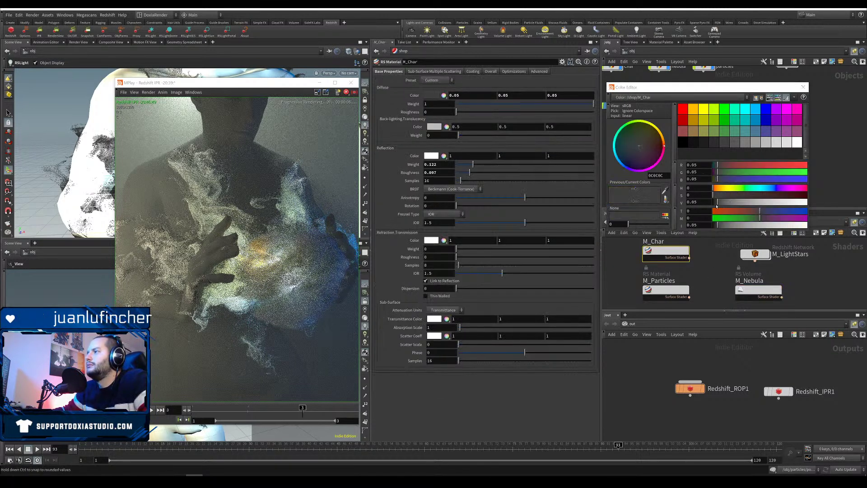
drag(717, 202, 713, 208)
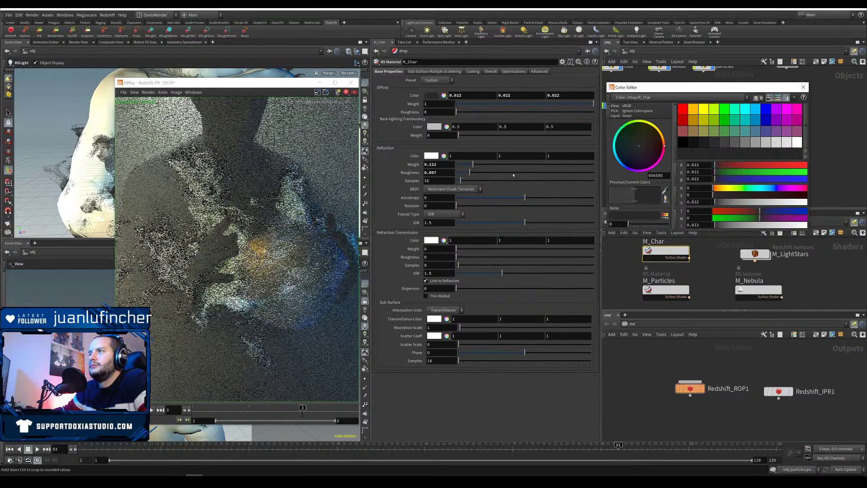
Step: Set M_Char's reflection roughness to 1 and its reflection weight to 0.023
drag(470, 173, 578, 172)
drag(519, 165, 592, 165)
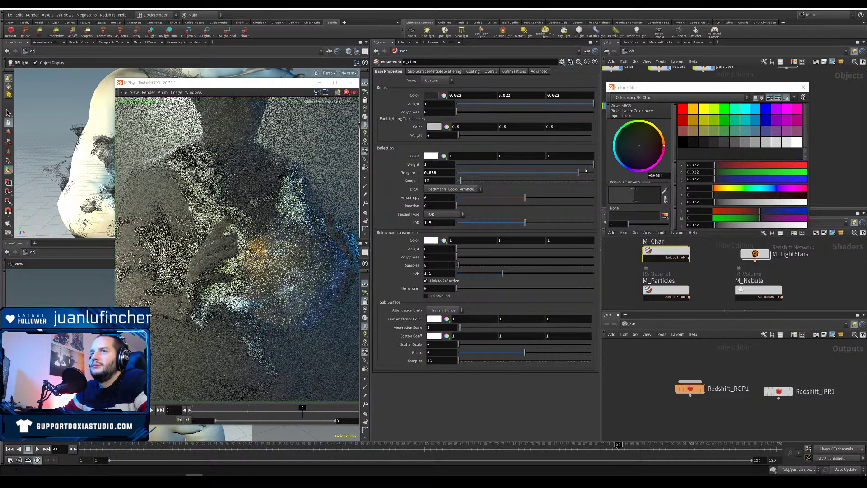
drag(578, 173, 596, 171)
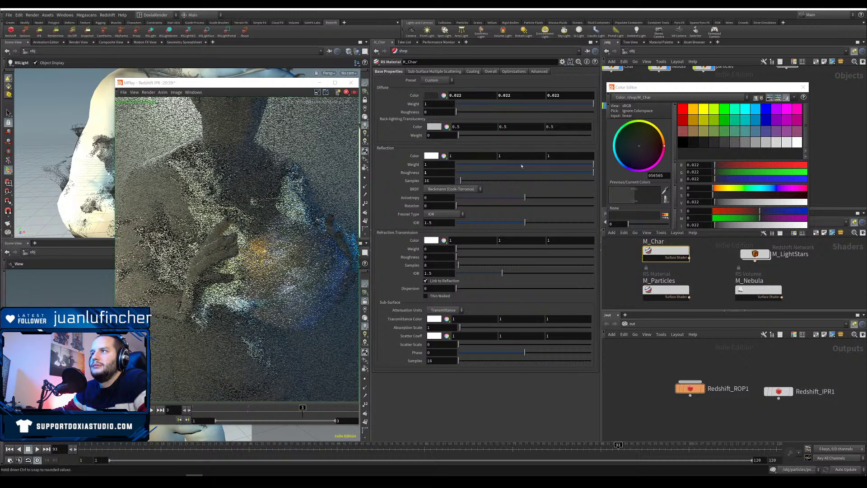
drag(587, 165, 459, 166)
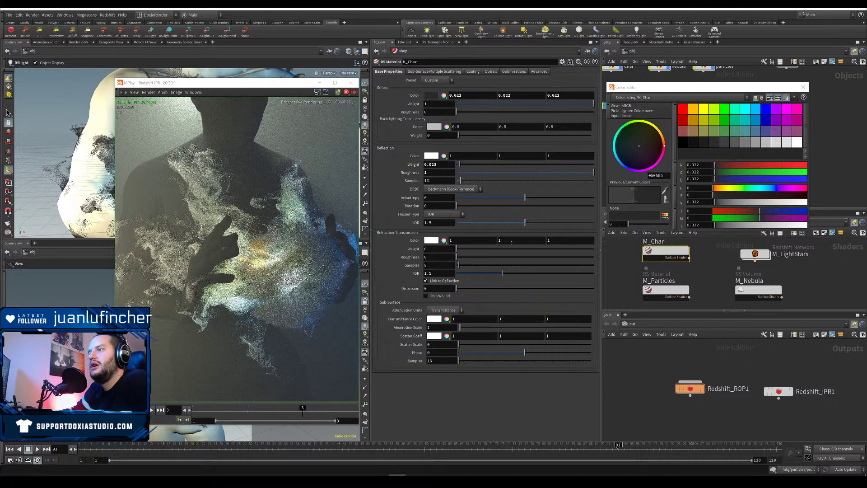
Step: Try a muted teal absorption tint on M_Nebula, then a muted lilac of about (0.53, 0.42, 0.6)
click(749, 290)
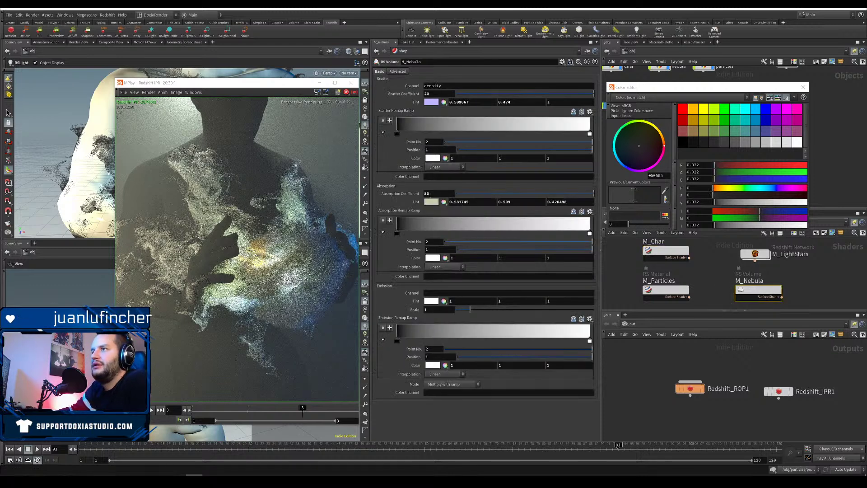
click(431, 202)
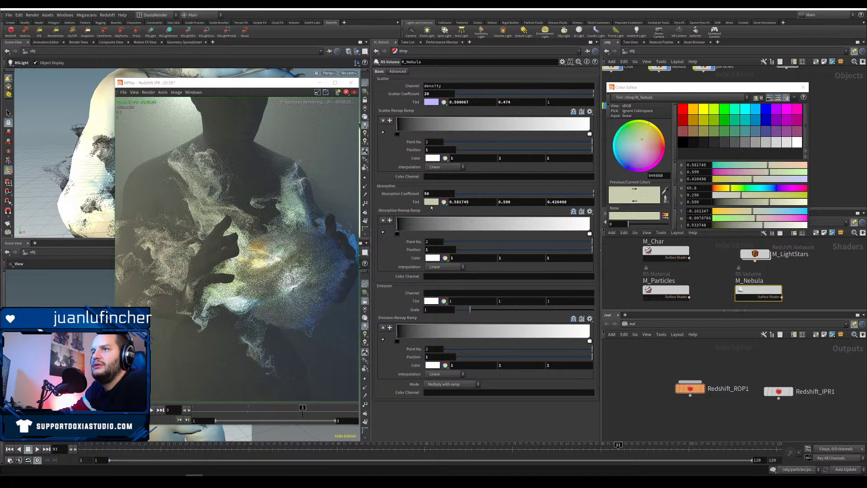
click(761, 188)
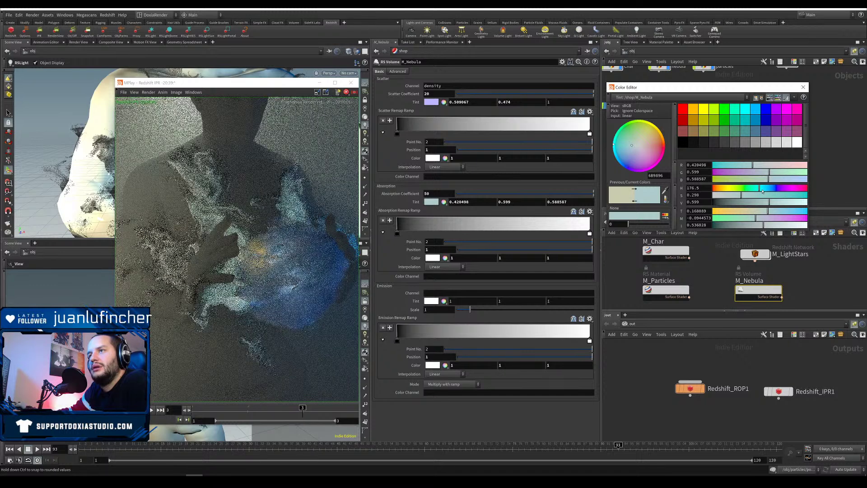
drag(759, 191, 785, 190)
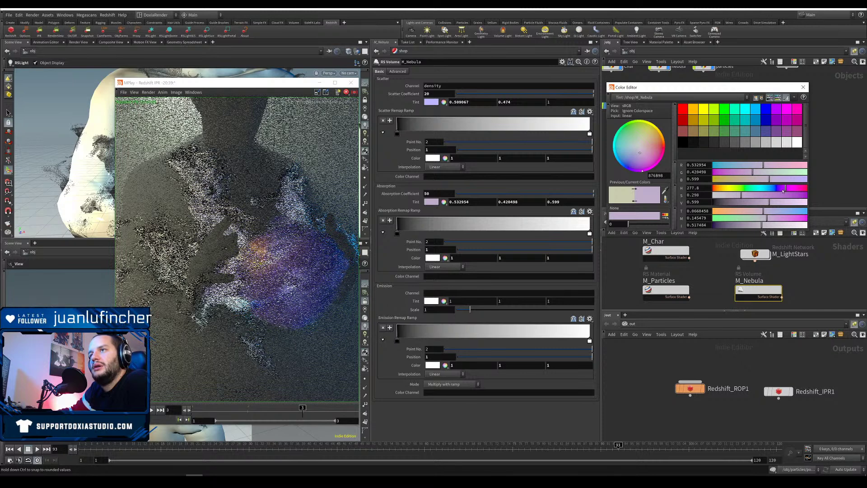
click(803, 87)
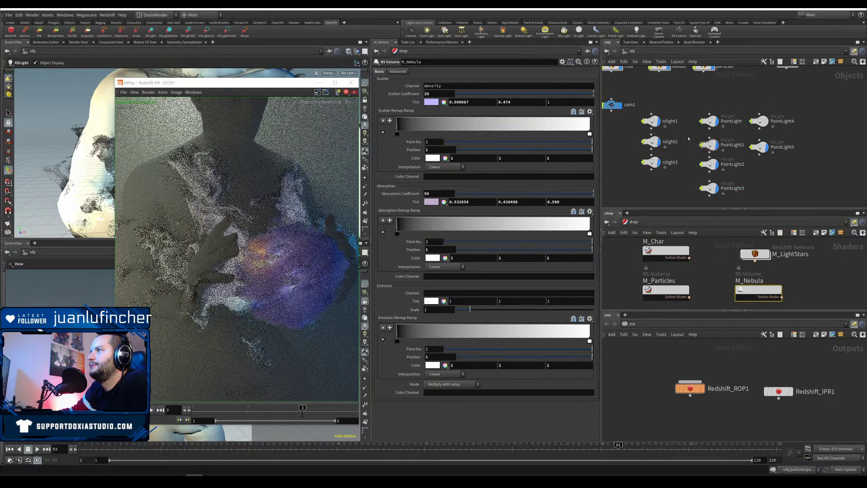
Step: Try magenta and paler pink colours on the rslight1 area light, then restore its previous warm cream colour
click(646, 125)
click(435, 134)
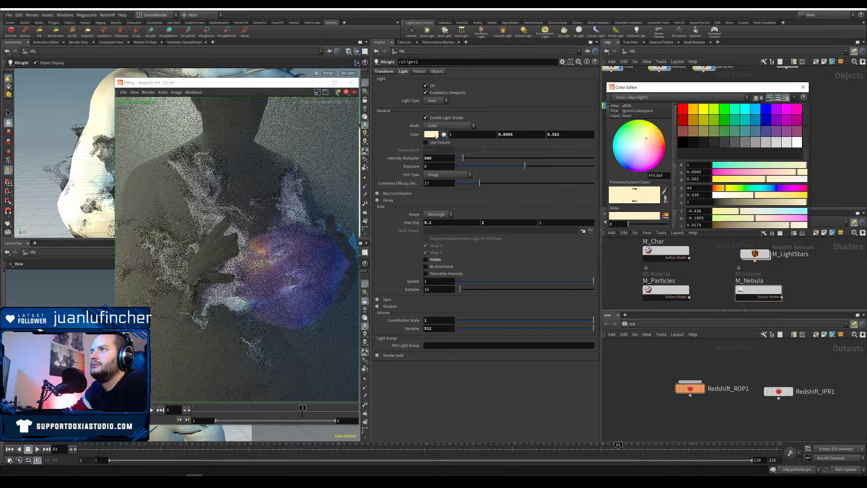
click(786, 108)
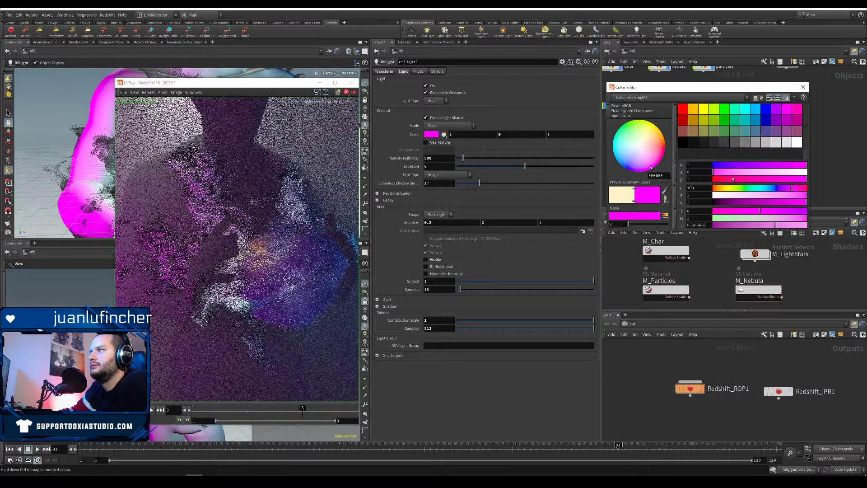
drag(714, 173, 781, 172)
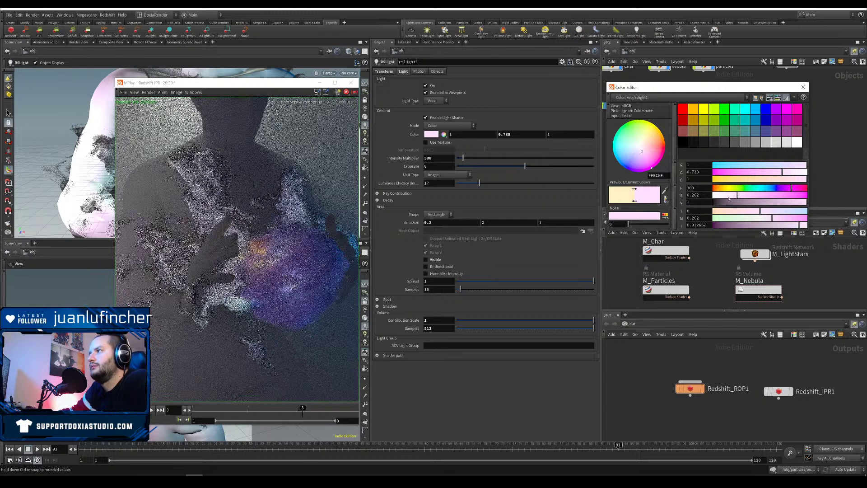
drag(763, 197, 778, 197)
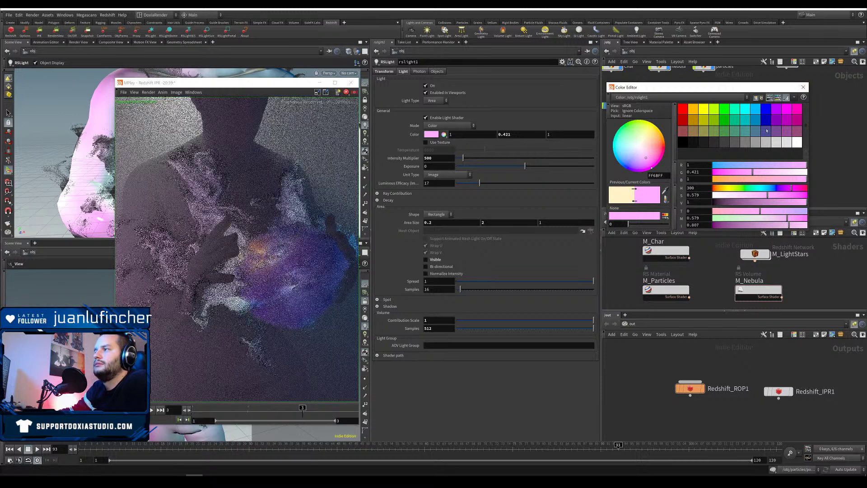
click(635, 190)
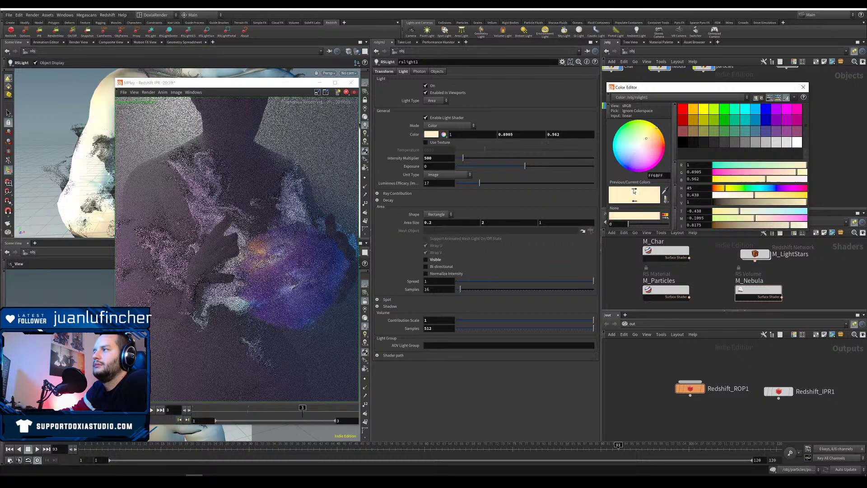
click(802, 86)
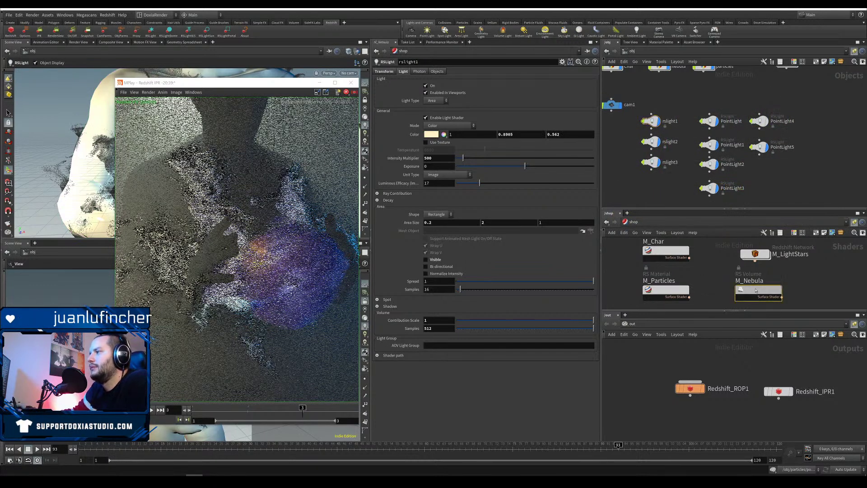
Step: Set M_Nebula's absorption tint to a pale yellow of (1, 1, 0.462) and its Scatter Coefficient to 200
click(759, 290)
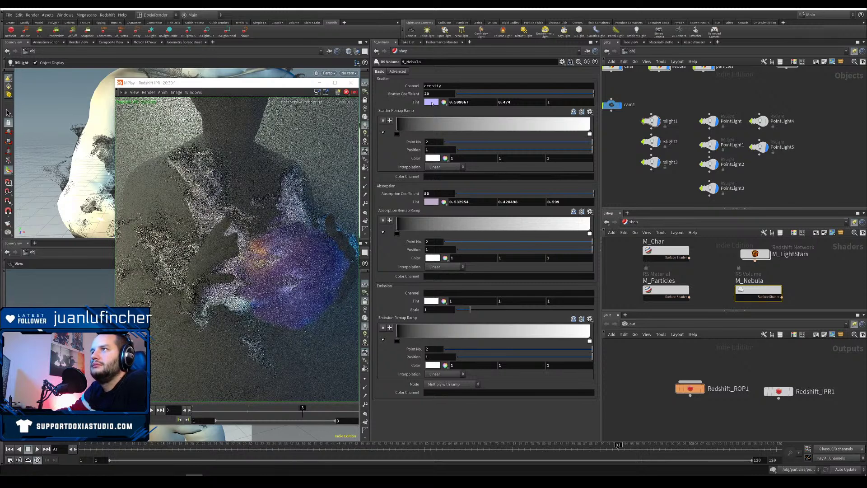
click(430, 201)
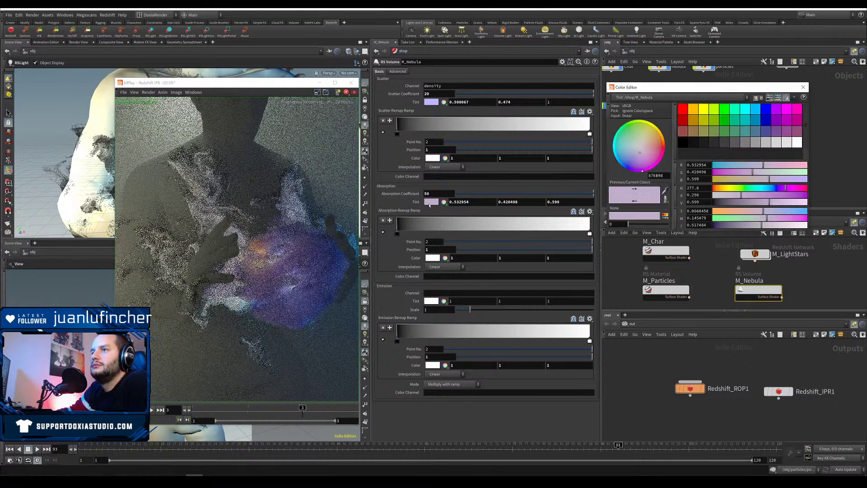
click(703, 109)
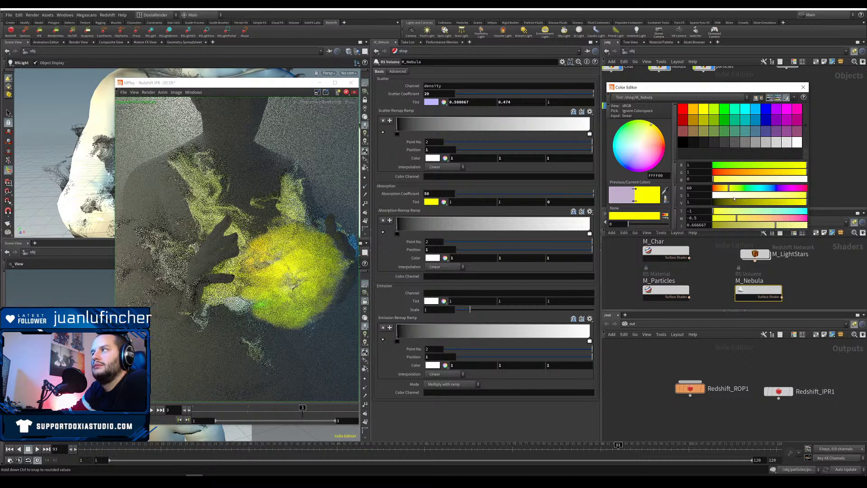
drag(734, 197, 740, 196)
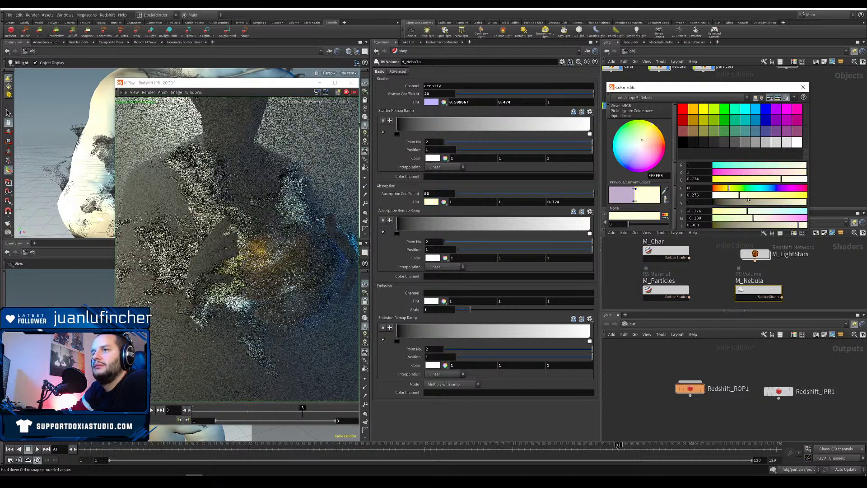
drag(739, 196, 768, 197)
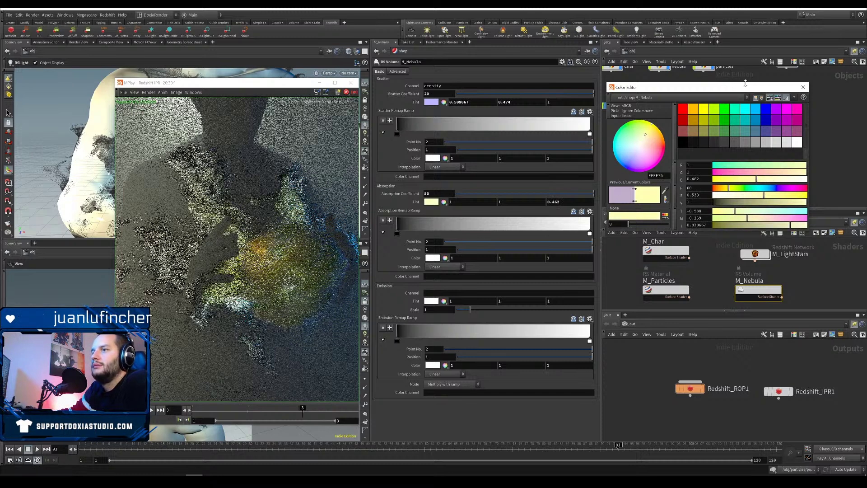
click(803, 86)
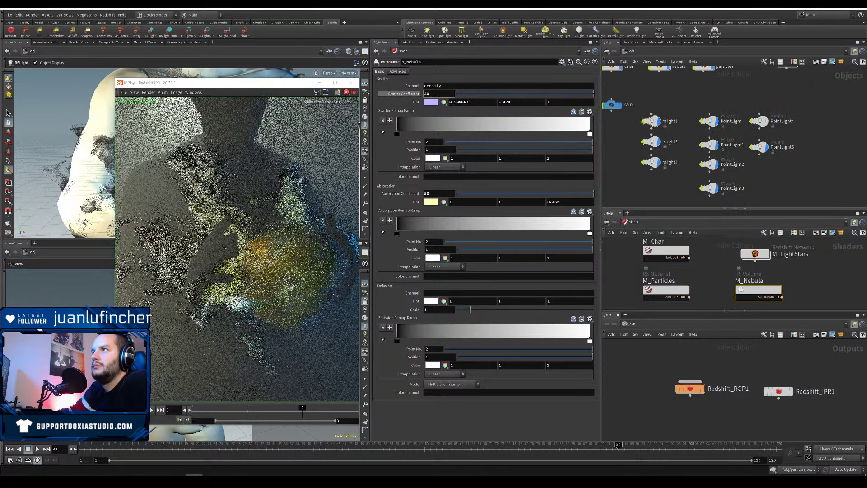
text(200)
key(Return)
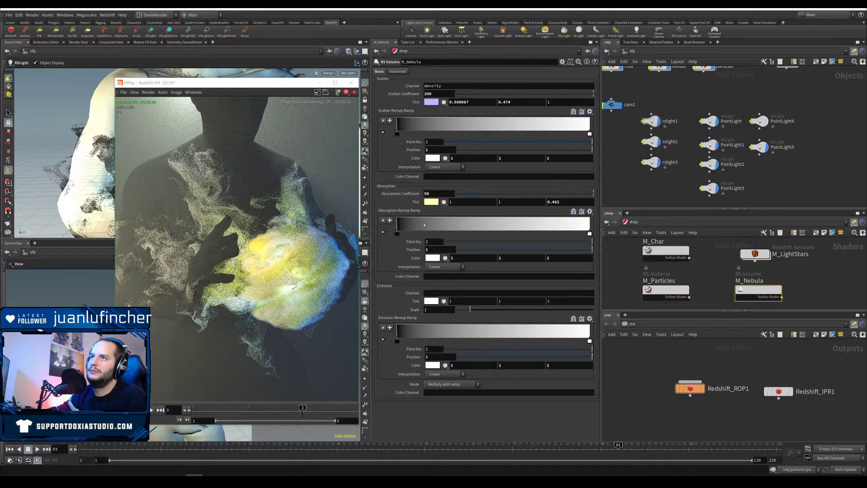
Step: Try orange, green, cyan, pink and yellow absorption tints on M_Nebula and settle on a pale peach, about (1, 0.8, 0.58)
click(431, 201)
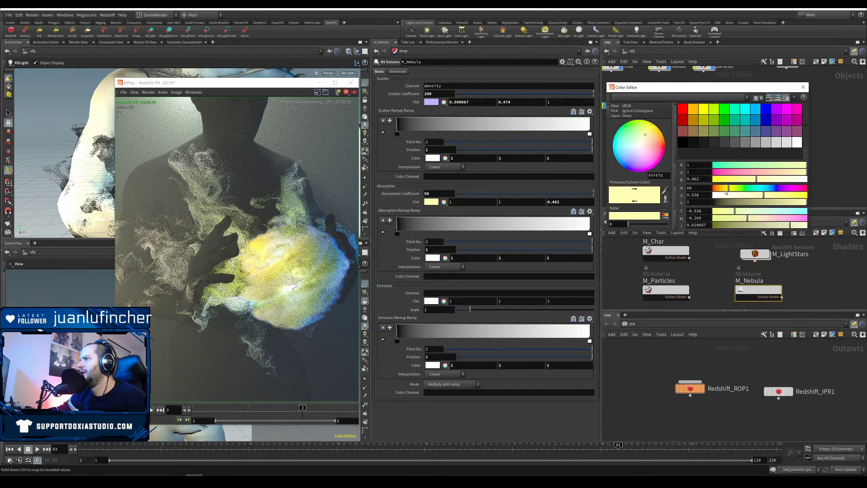
drag(727, 189, 721, 188)
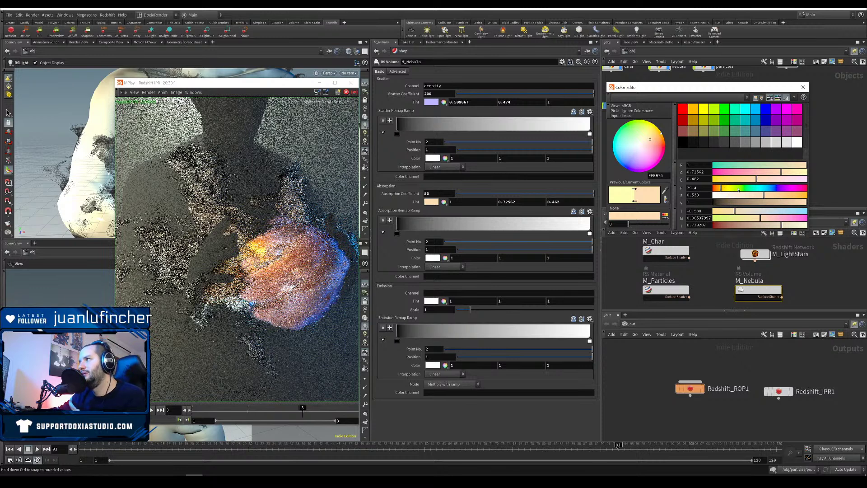
click(738, 189)
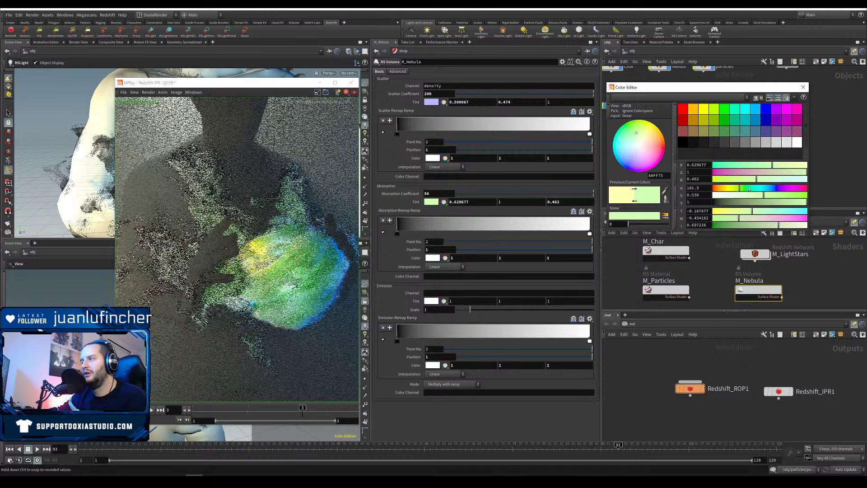
click(749, 189)
click(762, 189)
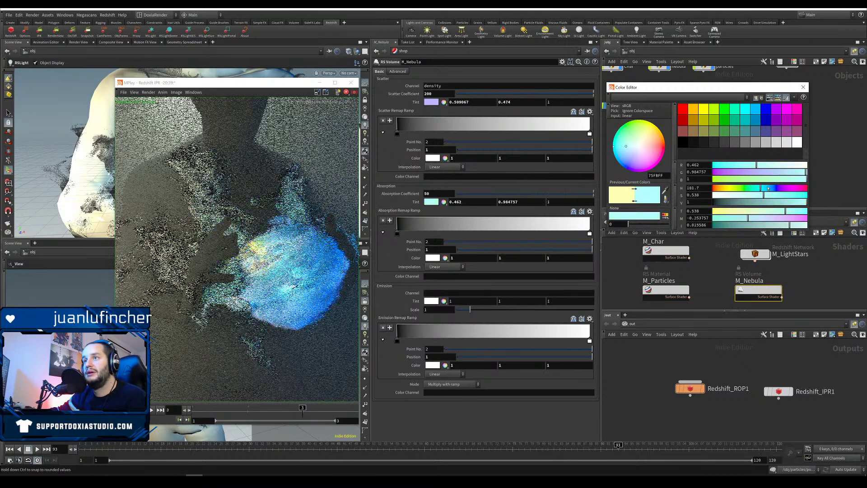
click(803, 188)
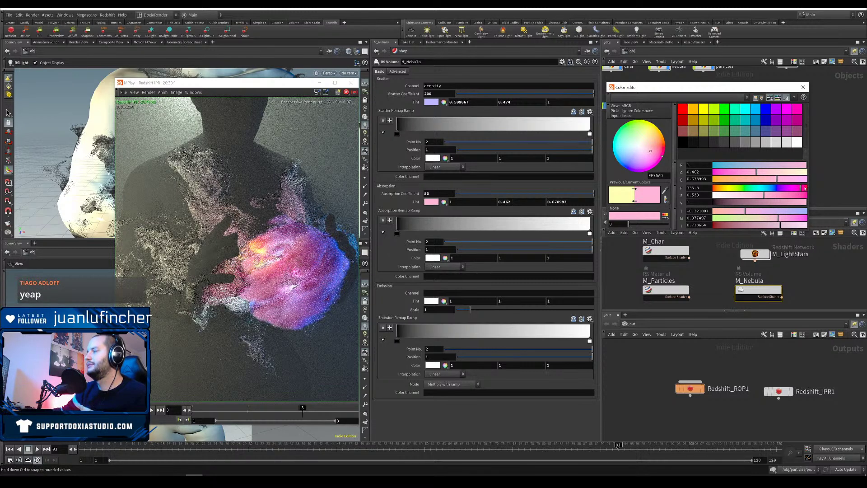
drag(801, 192, 793, 190)
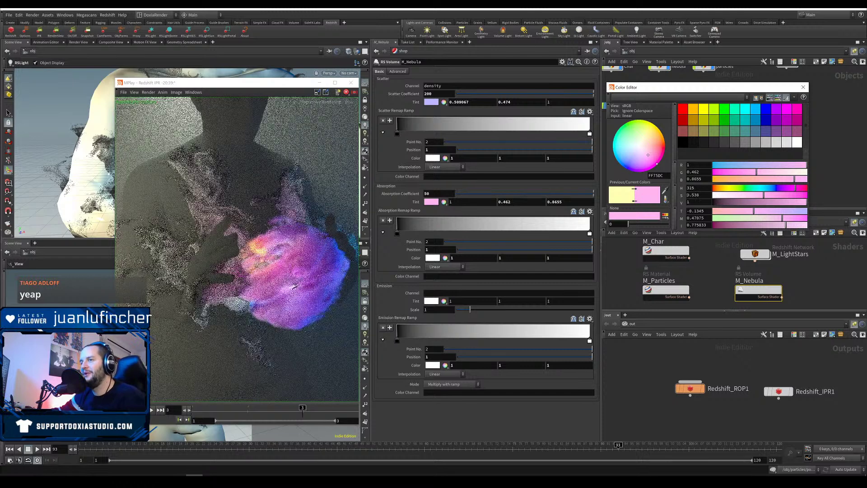
click(728, 188)
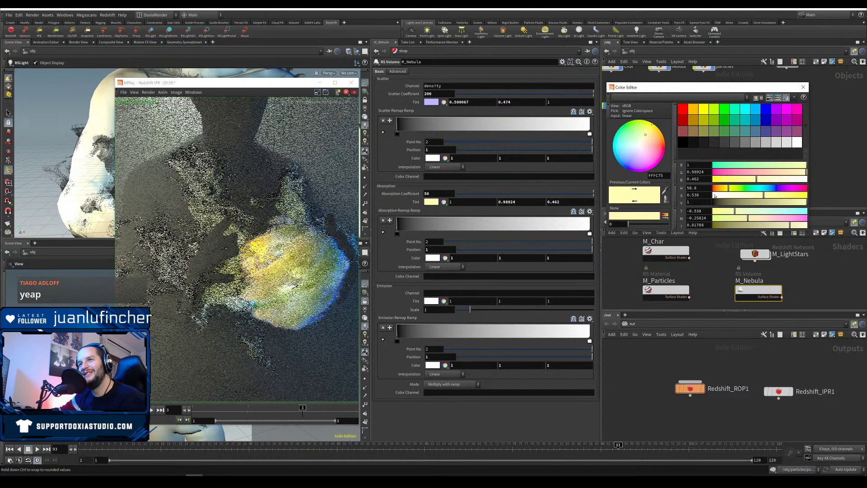
click(719, 188)
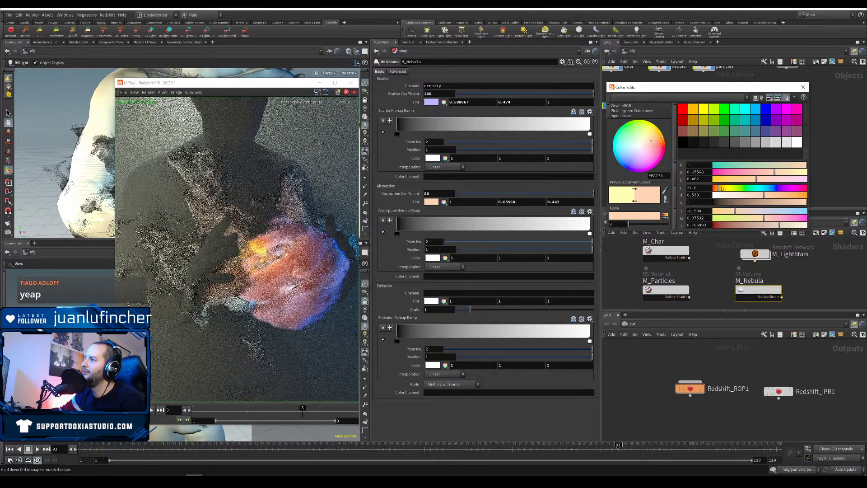
drag(721, 189, 752, 197)
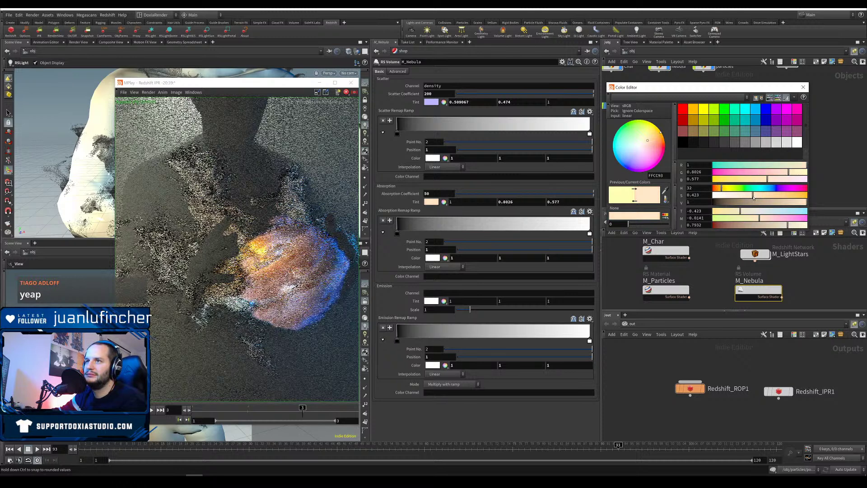
click(802, 87)
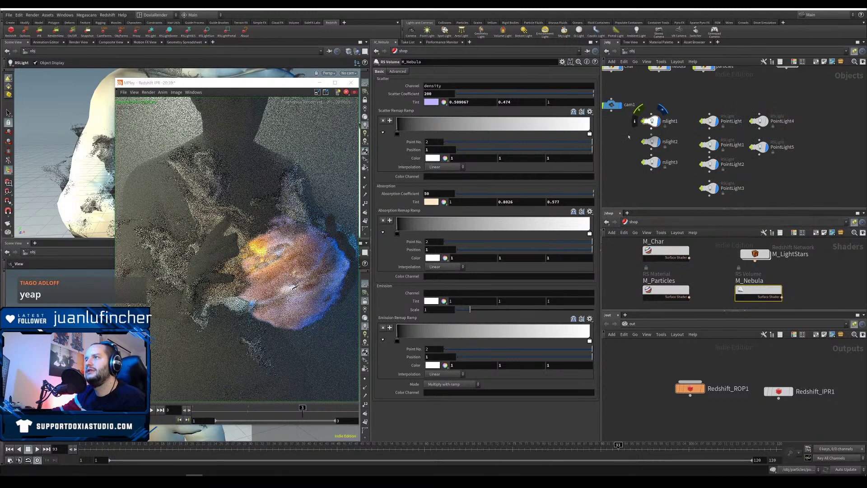
Step: Change the rslight1 area light's colour to a salmon pink, about (1, 0.43, 0.4)
click(652, 121)
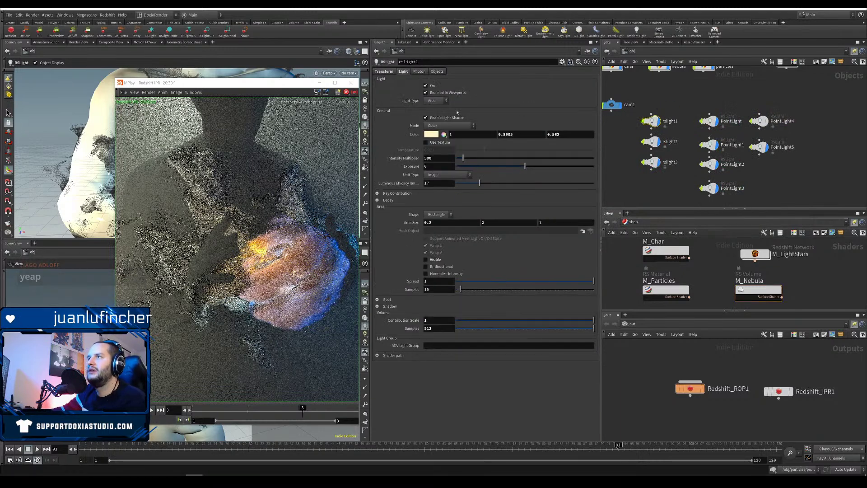
click(431, 134)
drag(725, 190, 715, 188)
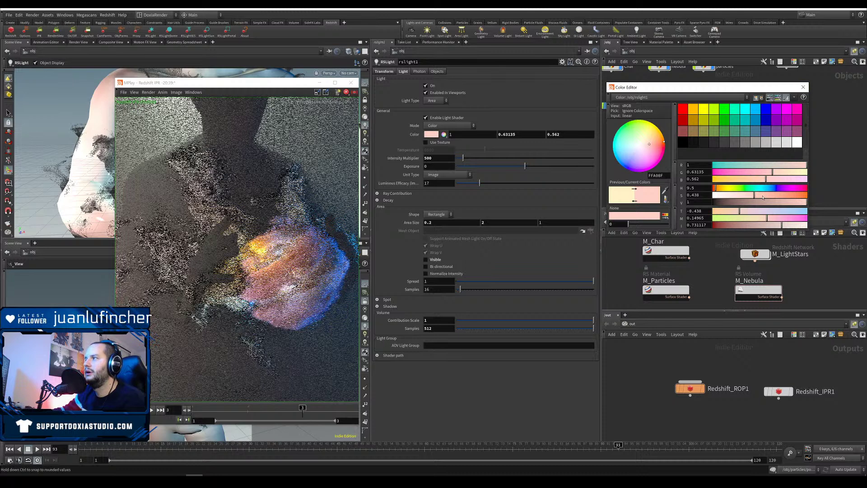
drag(754, 195, 769, 195)
drag(714, 189, 713, 189)
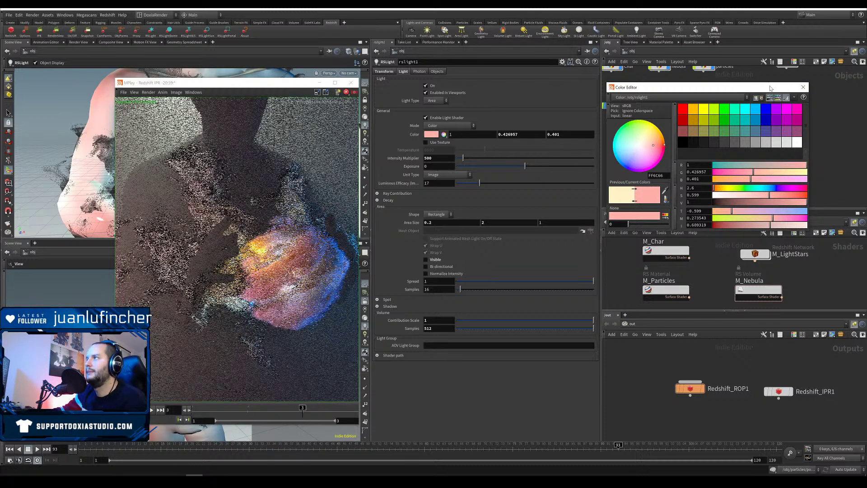
click(803, 87)
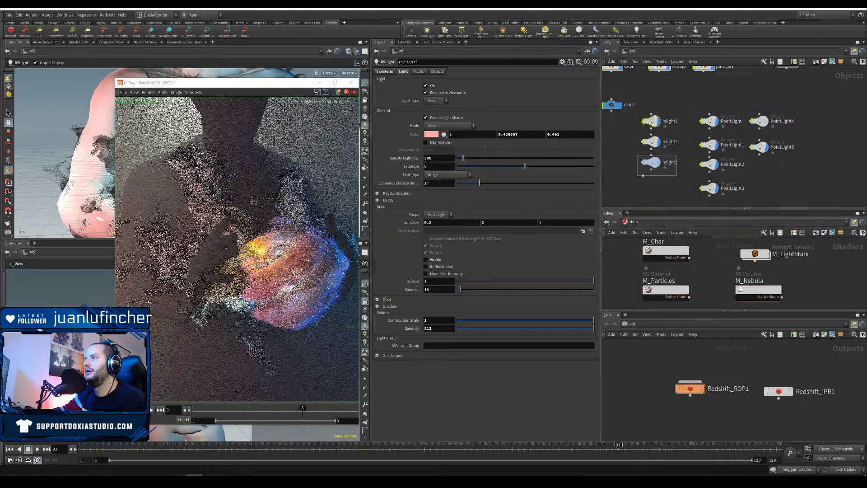
Step: Shift the rslight3 light's colour hue to 13, a warm pinkish grey of about (0.64, 0.56, 0.54)
drag(642, 175, 637, 175)
click(432, 134)
click(728, 190)
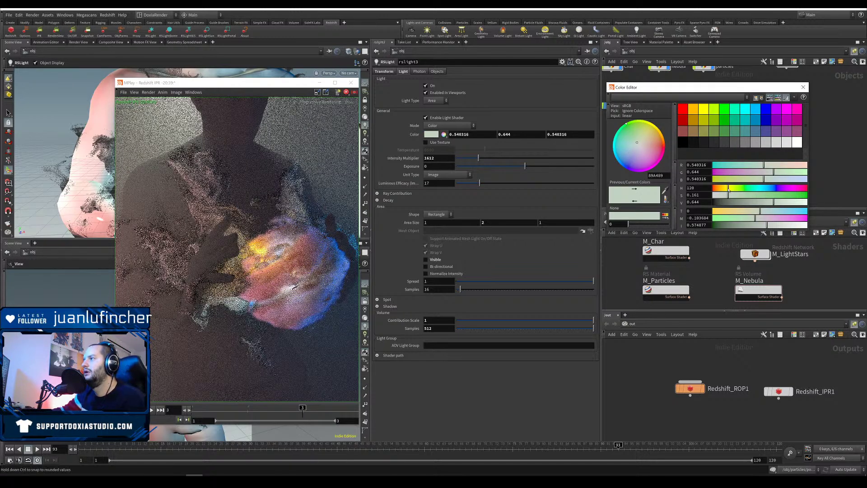
drag(728, 189, 719, 190)
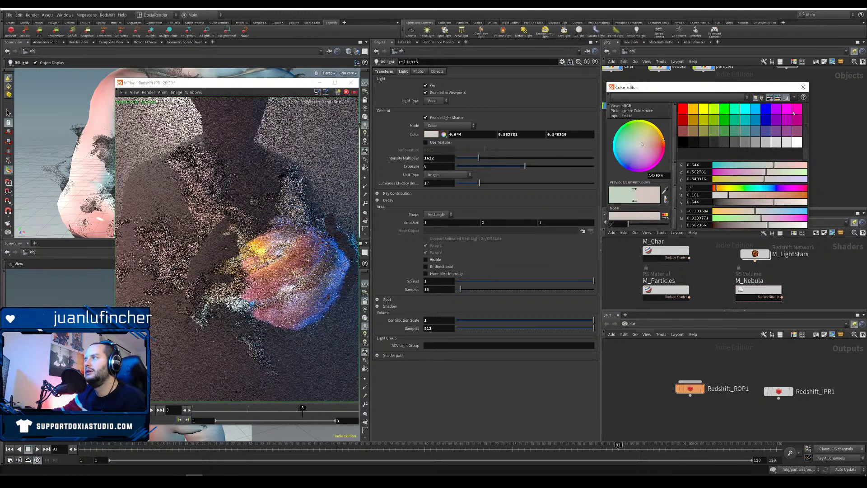
click(803, 87)
Step: Brighten the rslight2 light's blue colour to about (0, 0.18, 0.536)
click(650, 142)
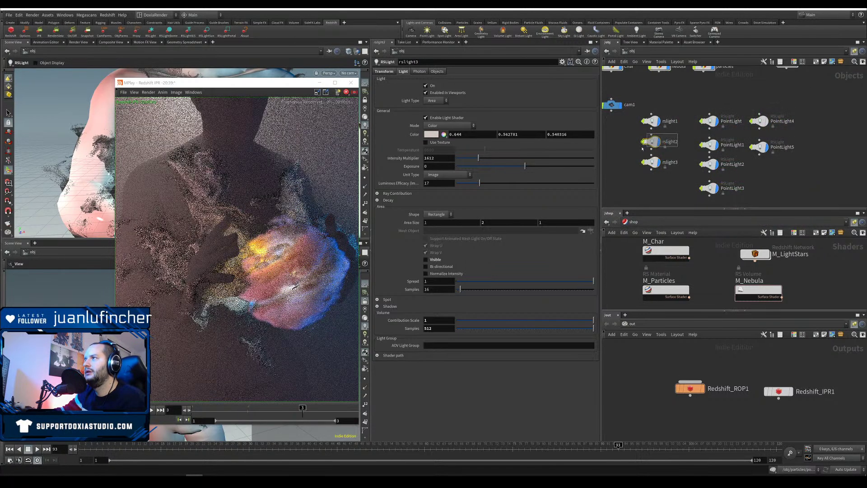
click(431, 135)
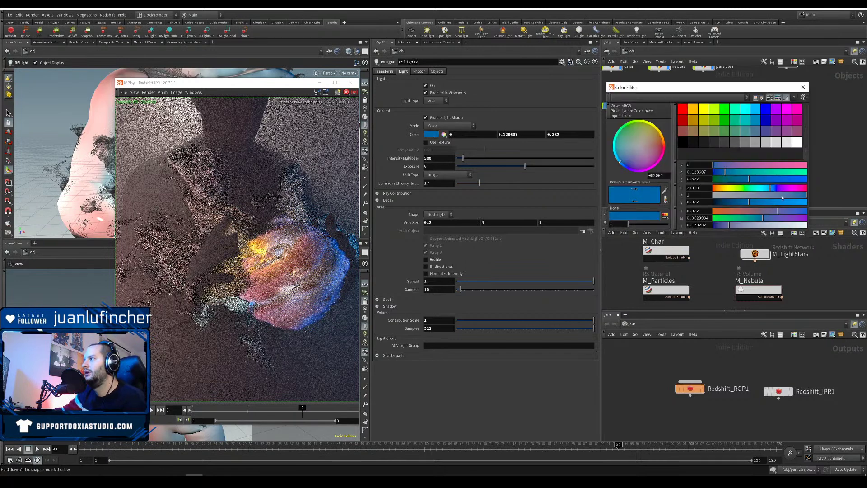
drag(757, 204, 765, 203)
click(803, 86)
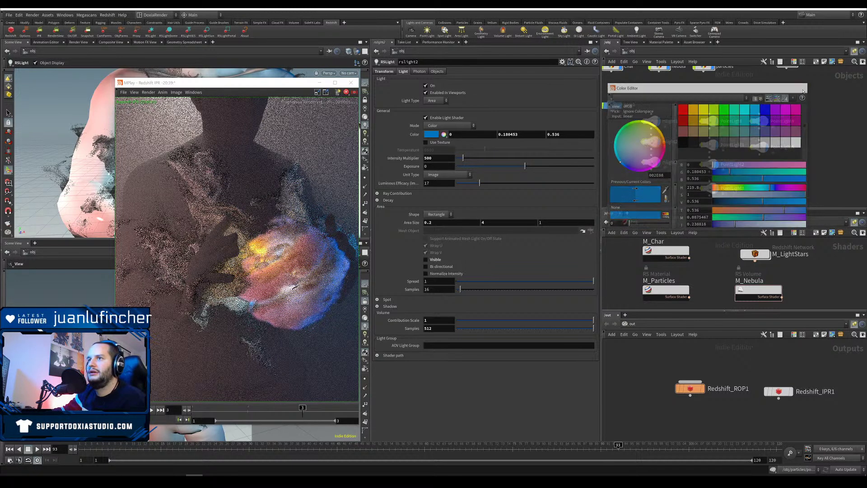
Step: Set rslight2's first Area Size value to 1 and its Intensity Multiplier to 200
click(459, 221)
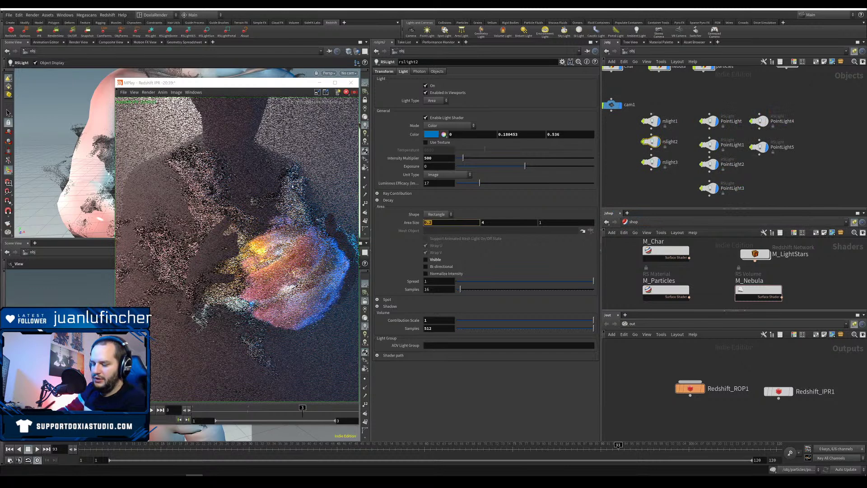
text(1)
key(Return)
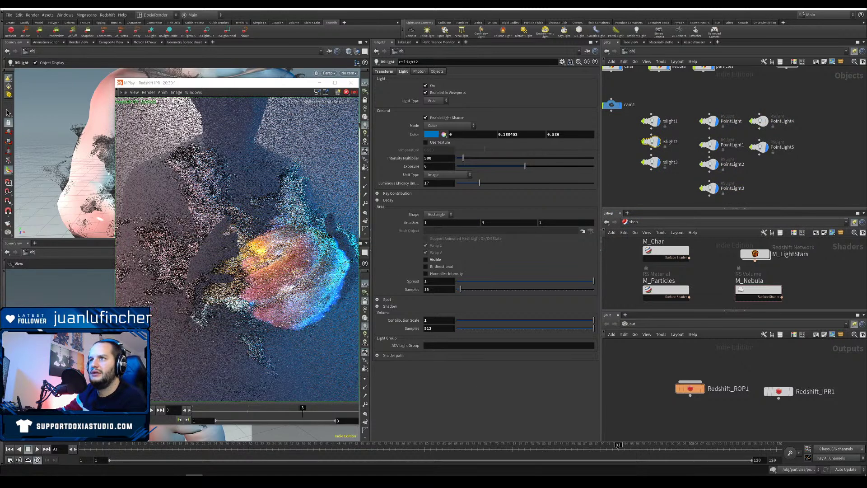
drag(434, 159, 382, 165)
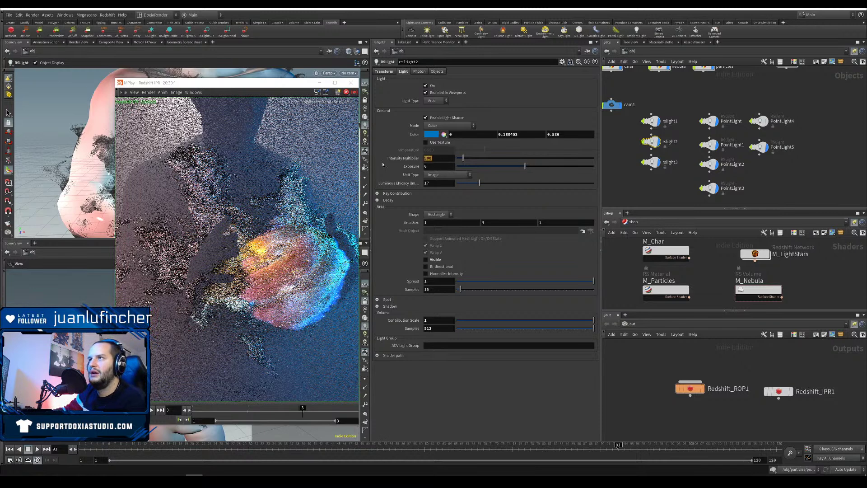
text(200)
key(Return)
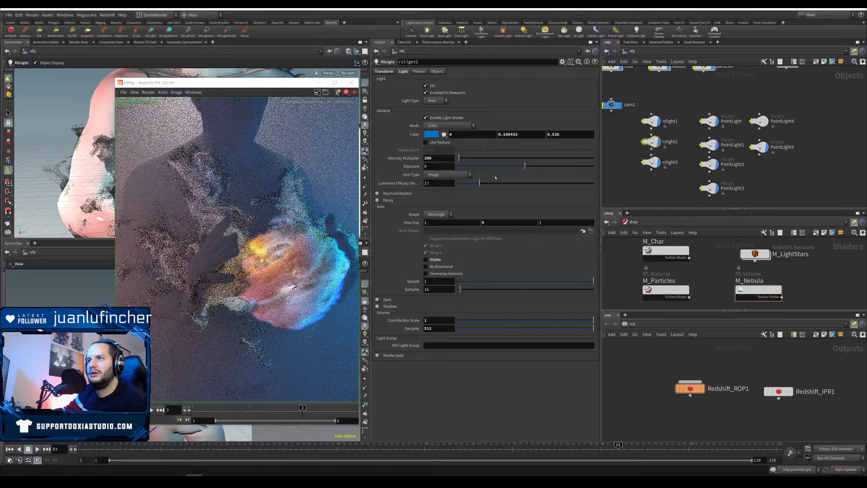
Step: Change PointLight4's colour to orange (1, 0.5, 0) and set its Intensity Multiplier to 10
drag(276, 86, 529, 89)
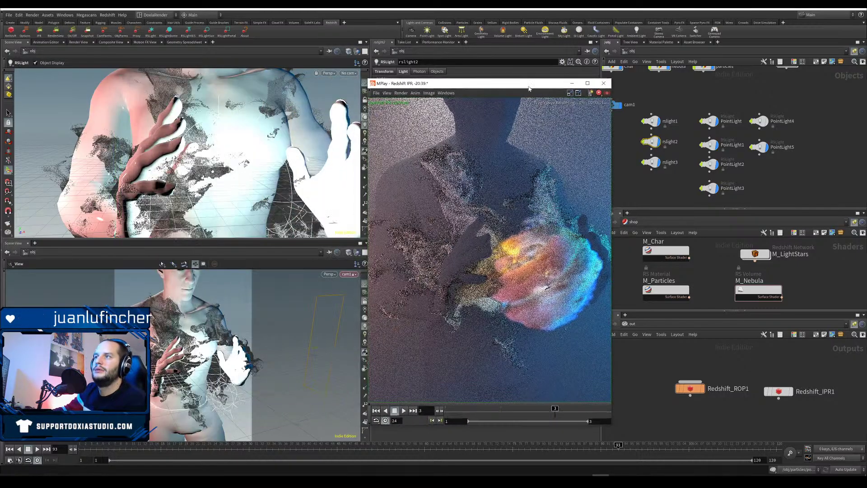
drag(435, 85, 96, 94)
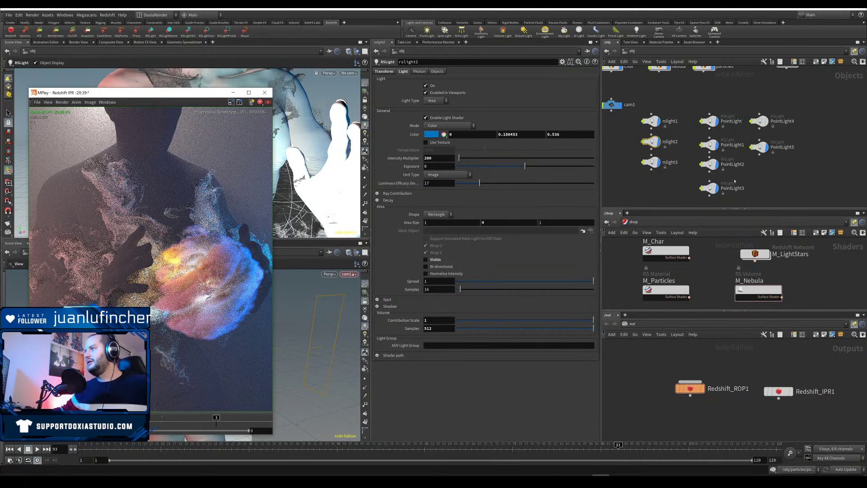
click(709, 121)
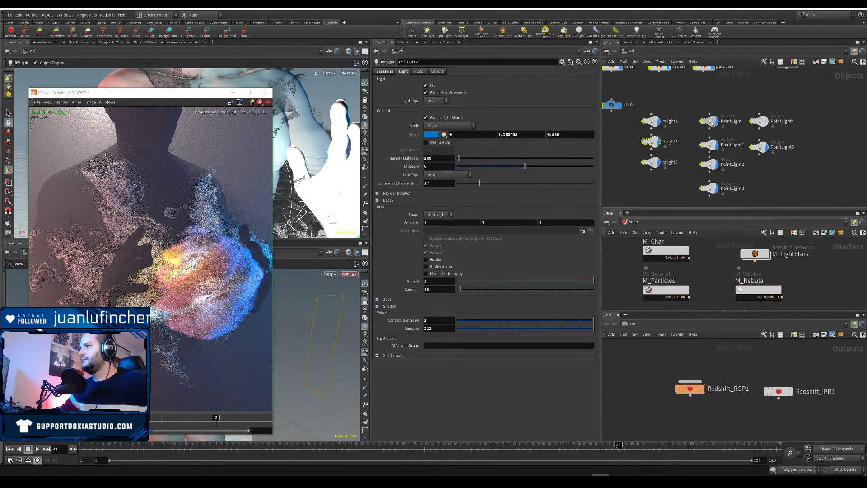
click(759, 121)
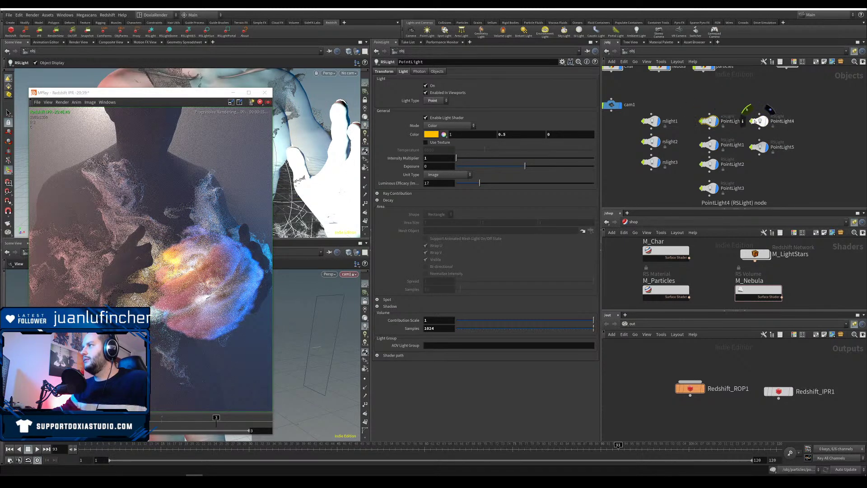
click(522, 134)
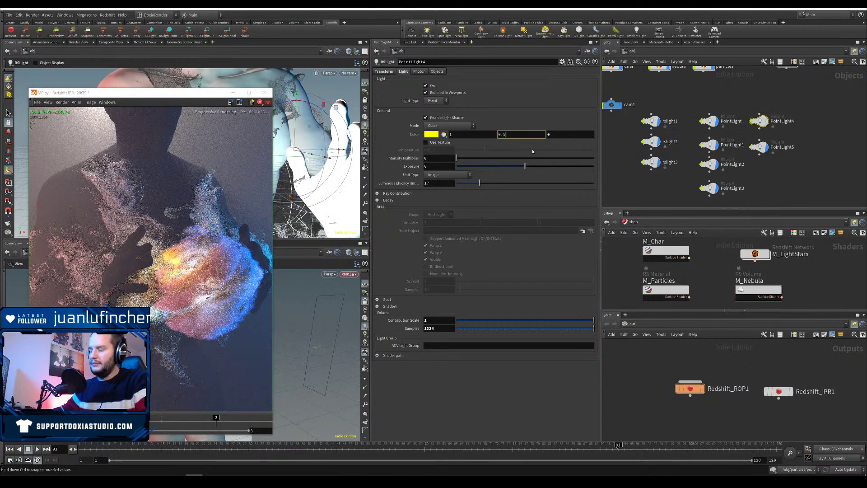
text(0.5)
key(Return)
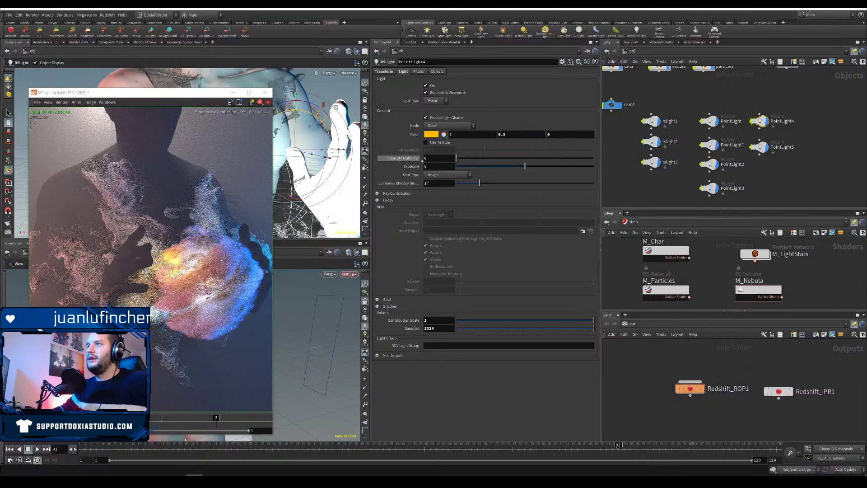
click(424, 158)
text(1)
key(Return)
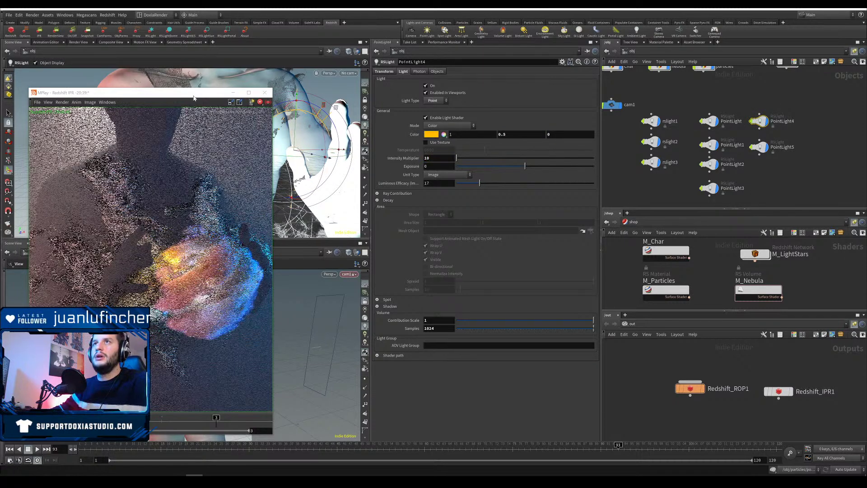
Step: Move PointLight4 down and outward in the viewport so it sits by the palm of the character's open hand
drag(194, 97, 638, 118)
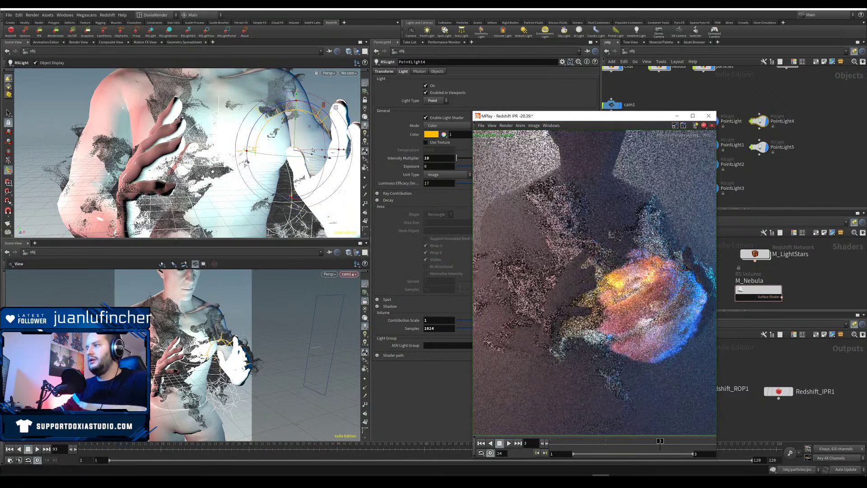
drag(337, 108, 329, 155)
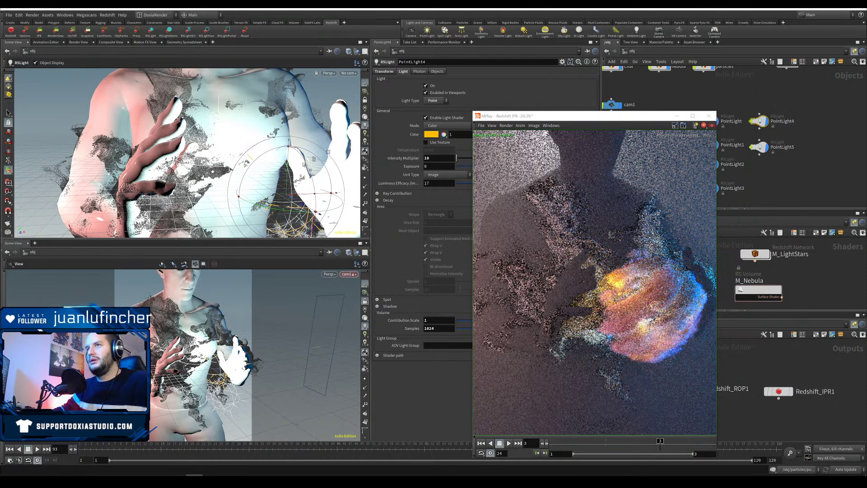
key(Escape)
alt+drag(198, 171, 246, 183)
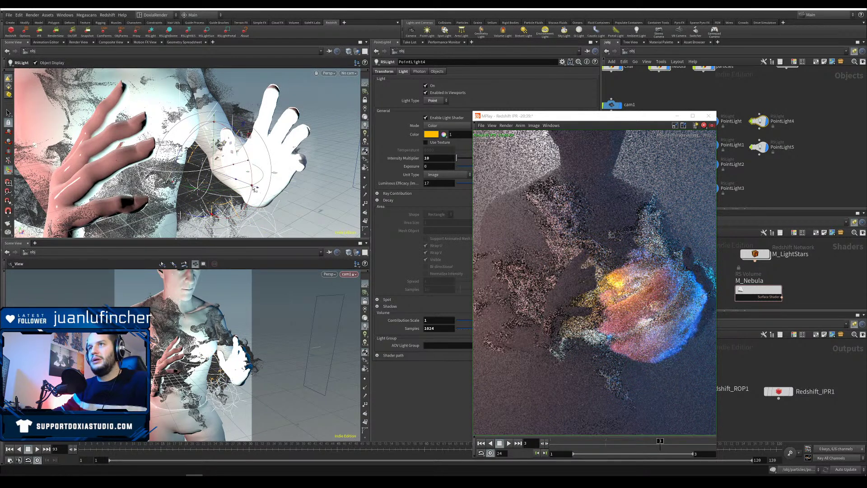
drag(257, 189, 263, 191)
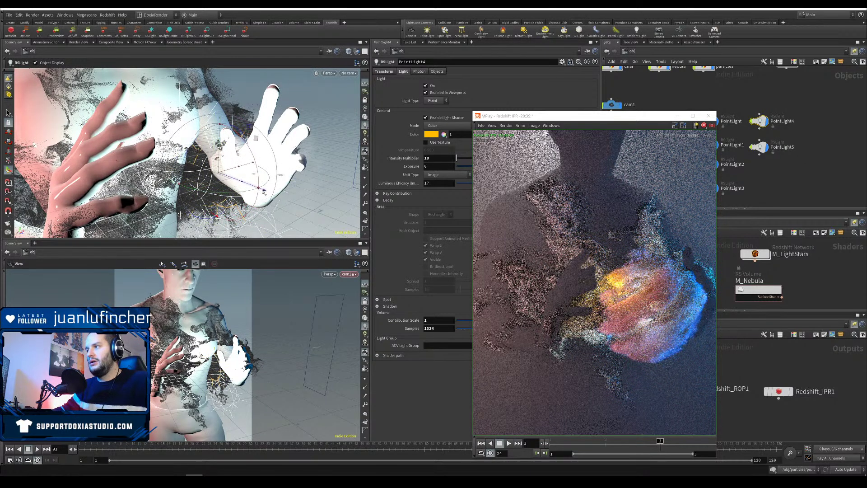
drag(261, 192, 271, 195)
drag(248, 158, 255, 144)
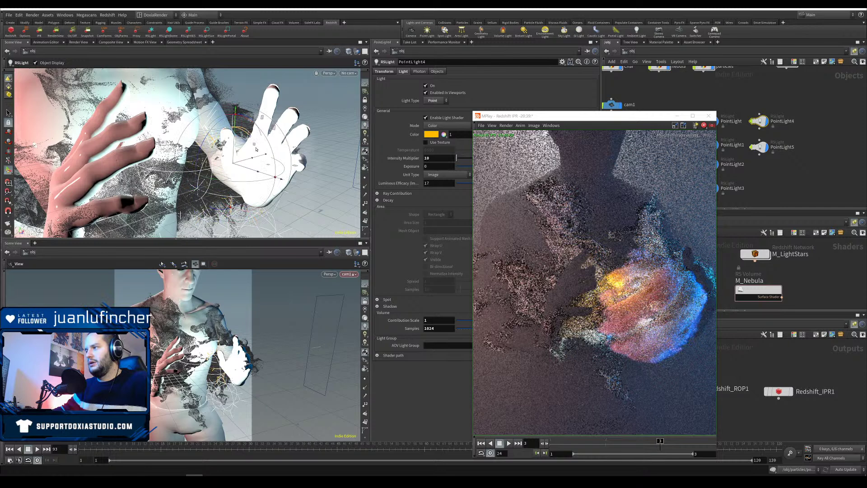
drag(266, 175, 281, 183)
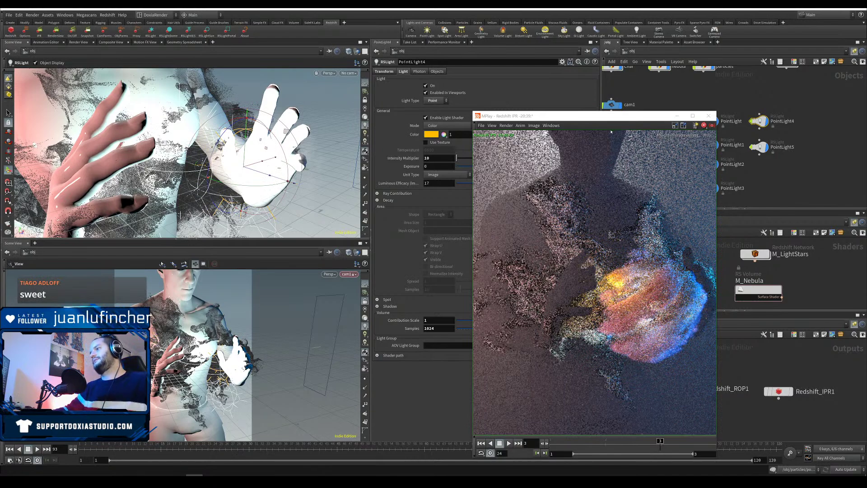
Step: Set PointLight5's colour to orange (1, 0.5, 0)
drag(618, 120, 311, 111)
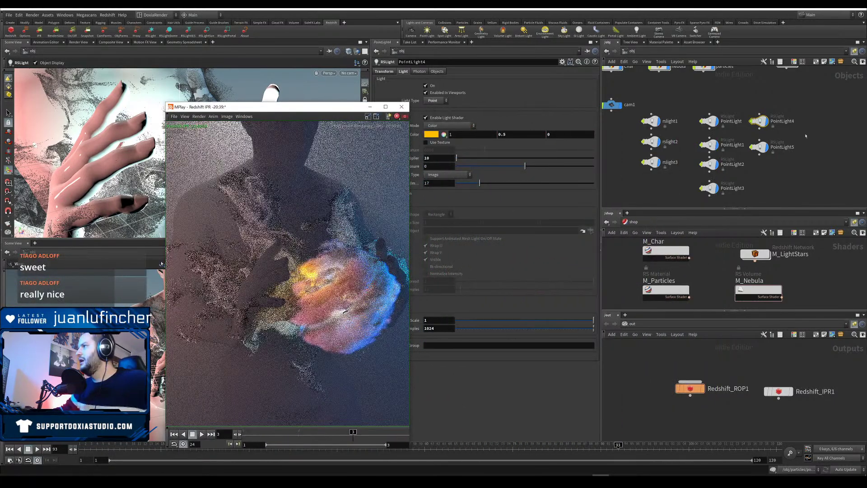
drag(806, 134, 760, 150)
double_click(466, 135)
text(1)
key(Tab)
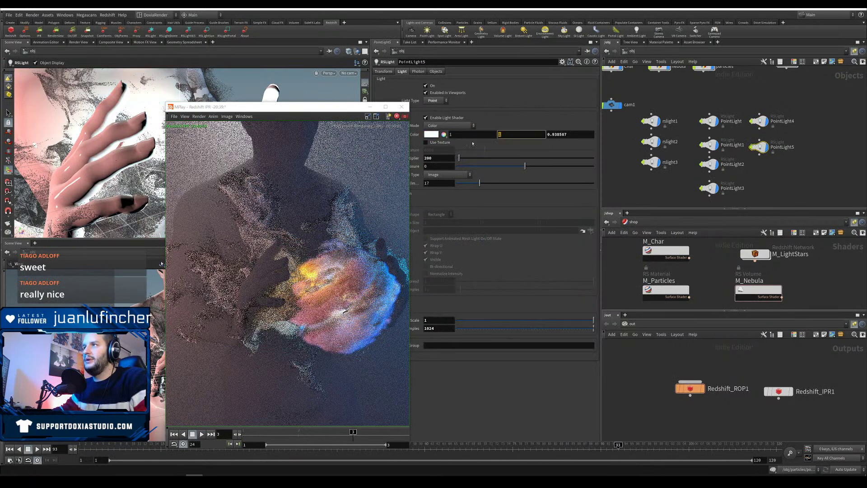
text(0.5)
key(Return)
double_click(562, 135)
text(0)
key(Return)
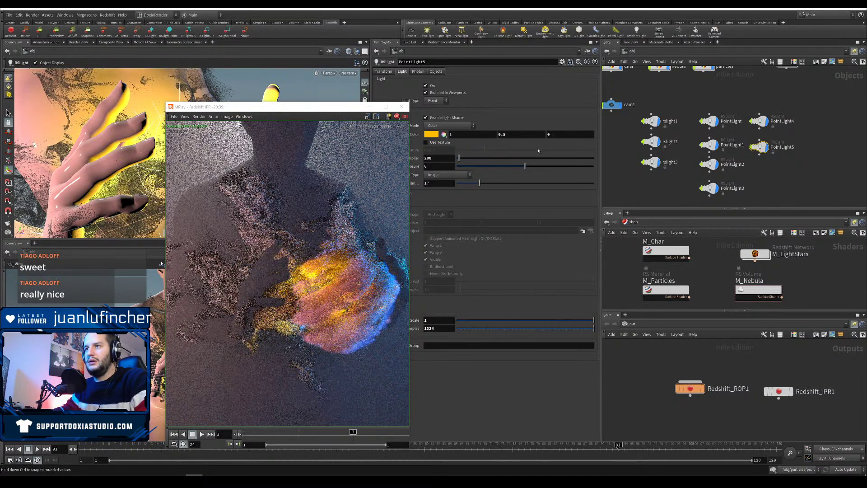
Step: Desaturate PointLight5's colour to a pale peach of (1, 0.779, 0.558), and save the scene with the IPR render window closed
click(430, 134)
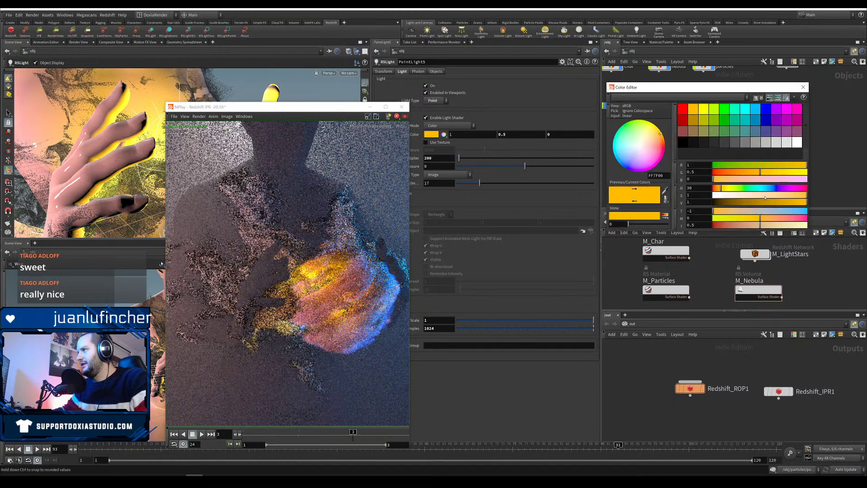
drag(763, 197, 756, 195)
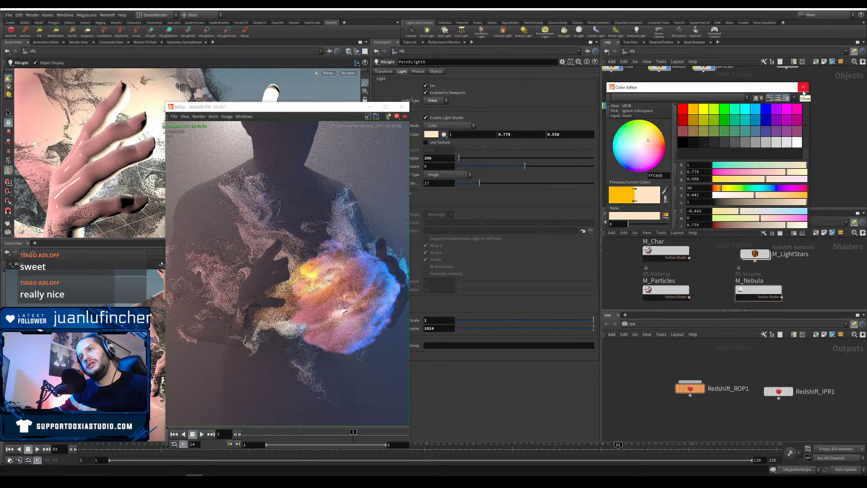
click(803, 89)
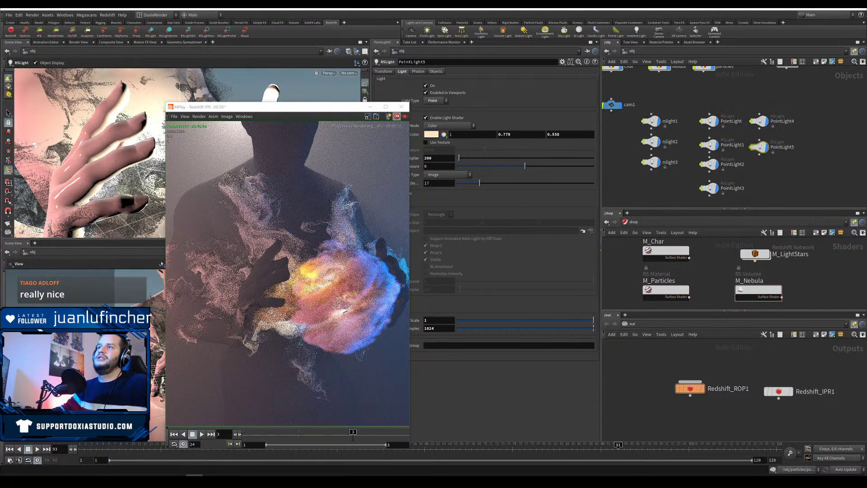
click(402, 107)
key(ctrl+s)
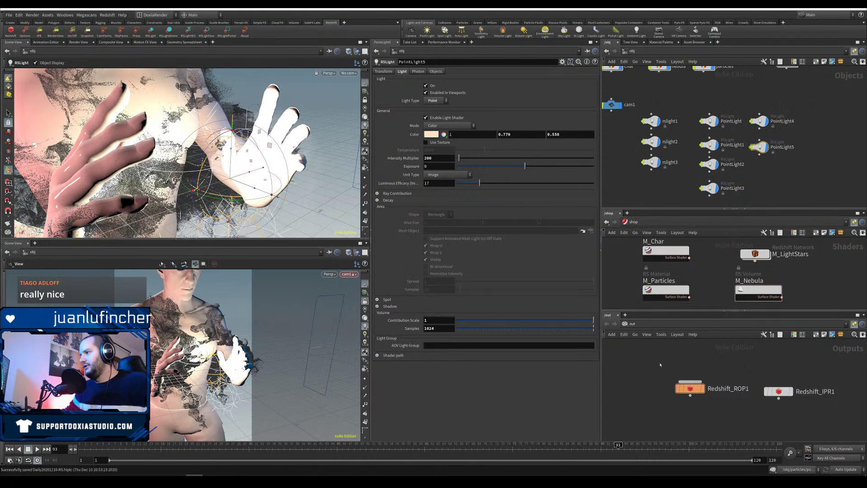
Step: Set Brute Force GI Rays to 1024 in Redshift_ROP1's global illumination settings
click(690, 389)
click(463, 128)
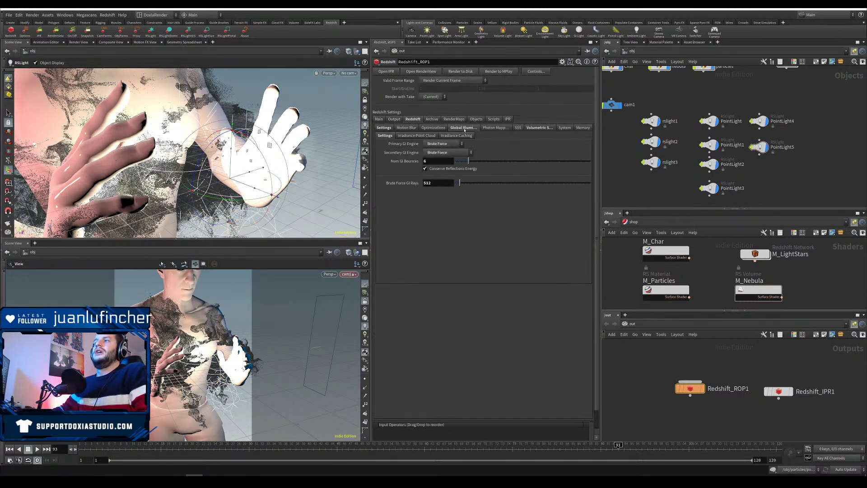
double_click(426, 183)
text(1024)
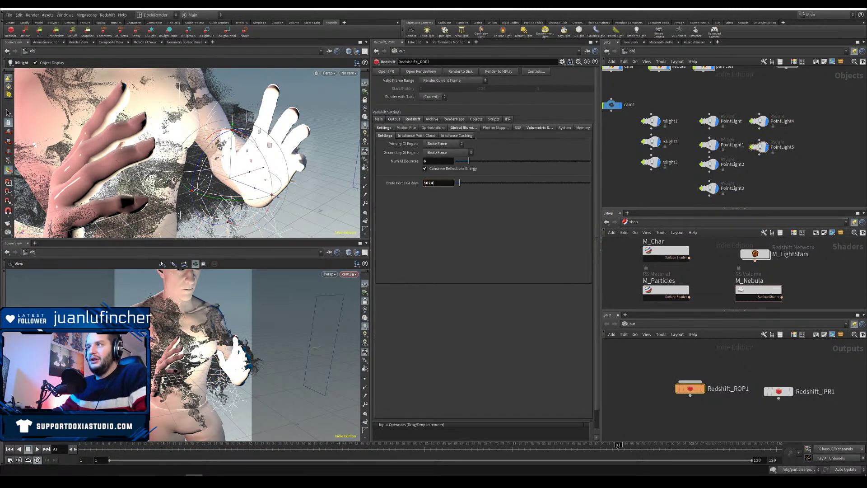
key(Return)
Step: Set Redshift_ROP1's unified sampling to 16 min samples and 128 max samples
click(387, 129)
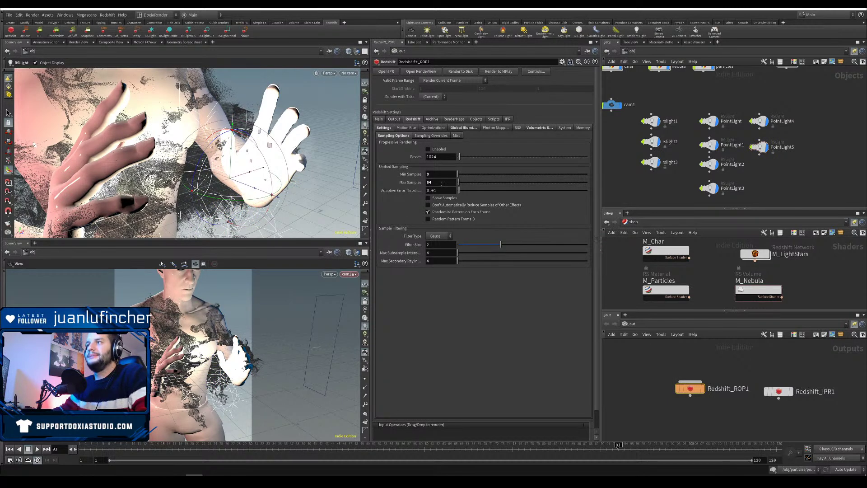
double_click(429, 174)
text(16)
key(Tab)
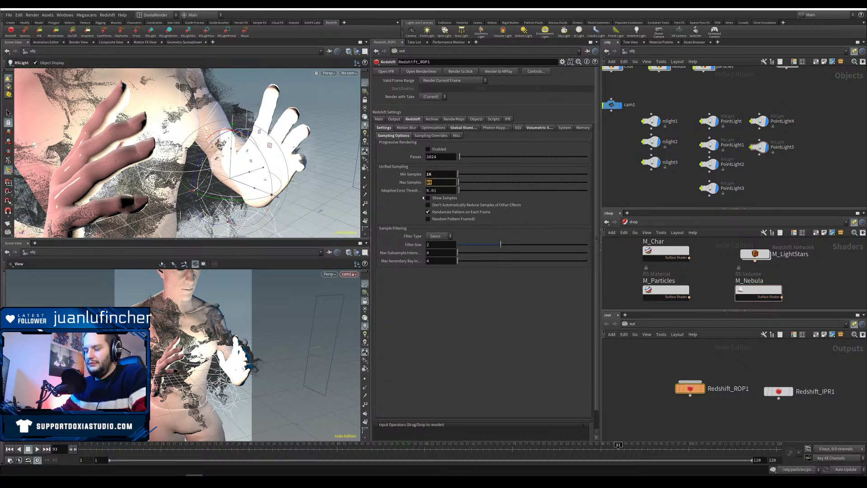
text(128)
key(Return)
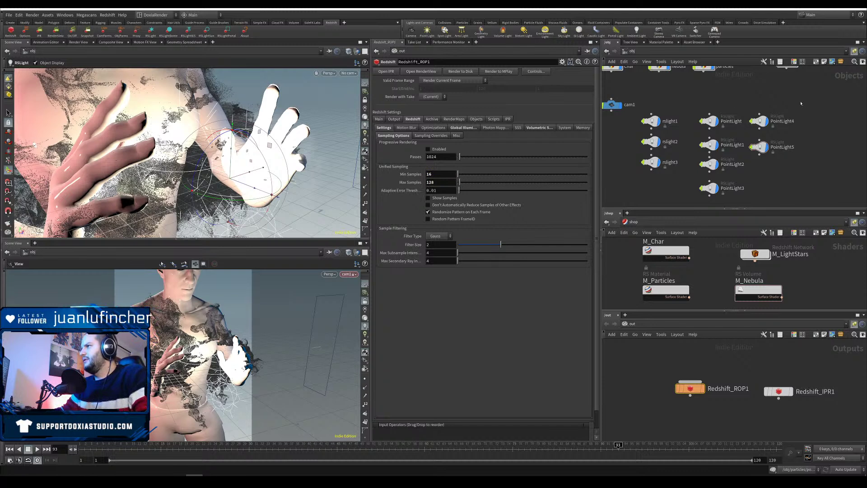
Step: Check the shared settings of all the scene lights, then save the scene and reopen Redshift_ROP1's render settings
drag(801, 103, 639, 203)
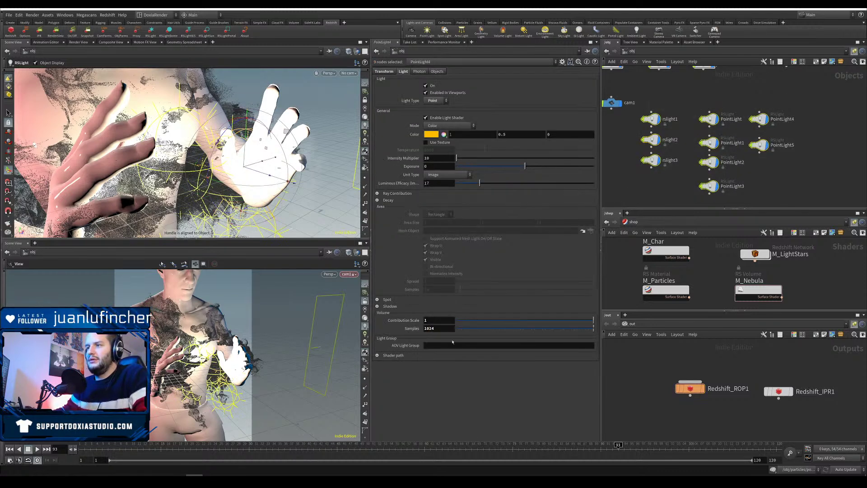
click(681, 193)
key(ctrl+s)
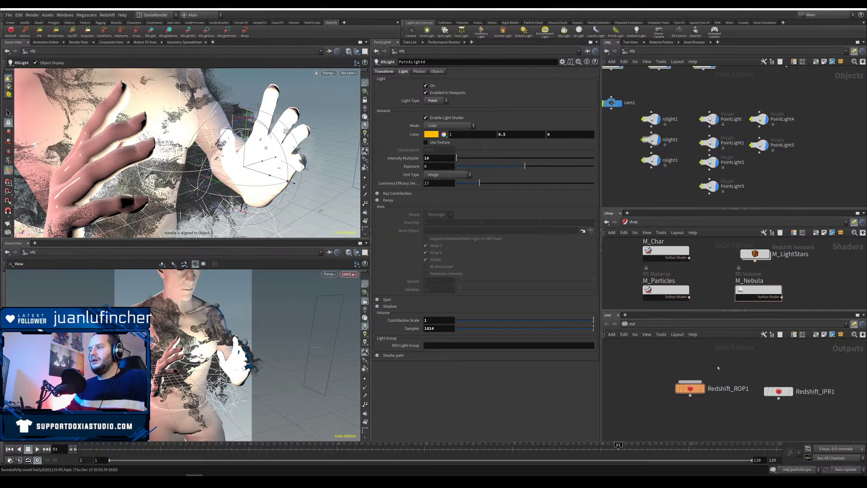
click(687, 388)
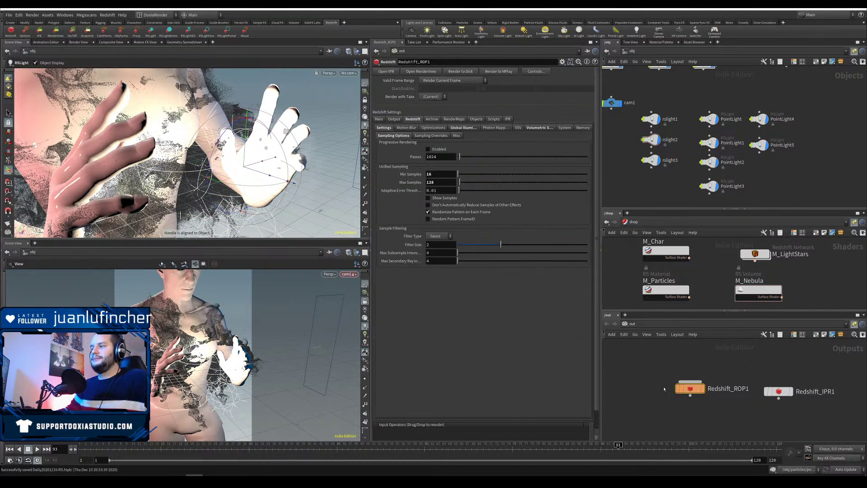
Step: Check Redshift_ROP1's volumetric and output settings, and render the current frame to disk
click(540, 128)
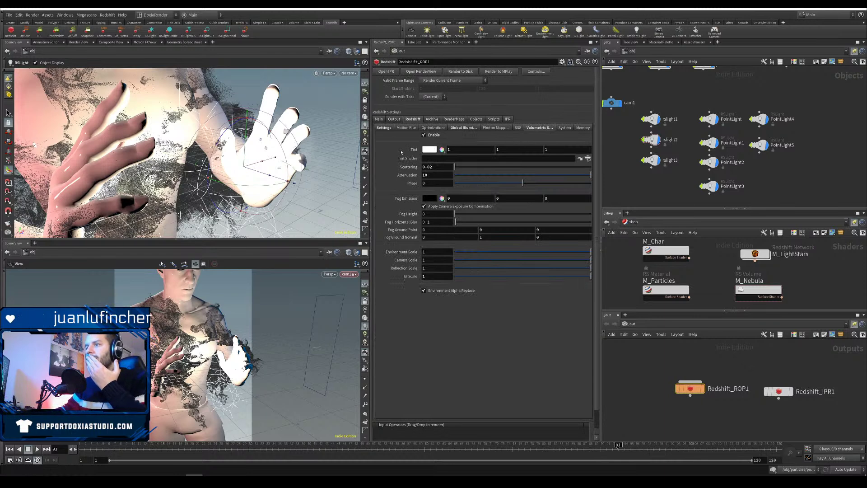
click(394, 119)
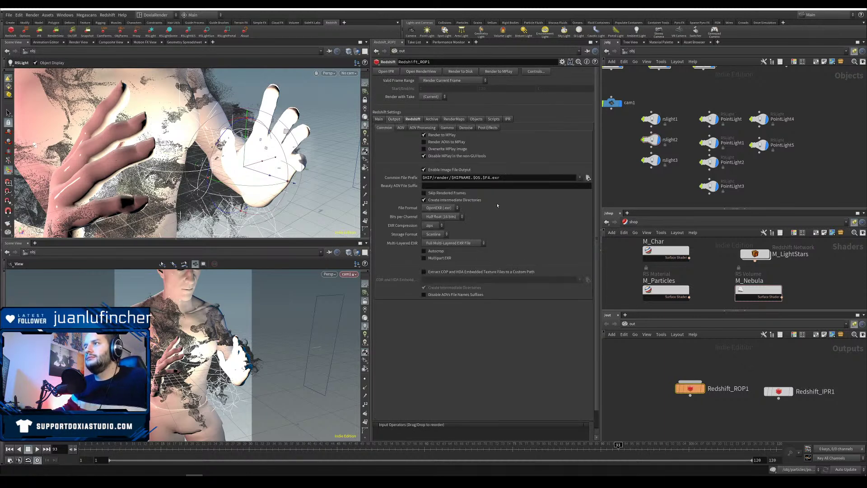
click(466, 73)
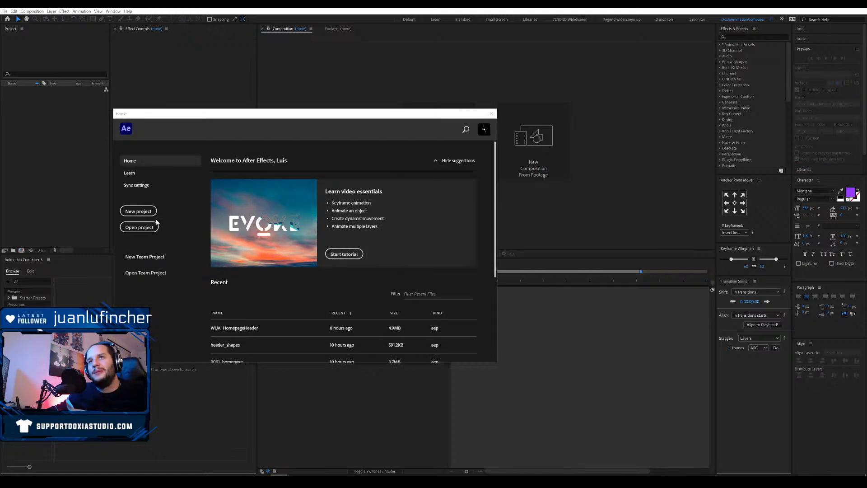
Step: Start a new project in After Effects and return to the Houdini scene
click(138, 211)
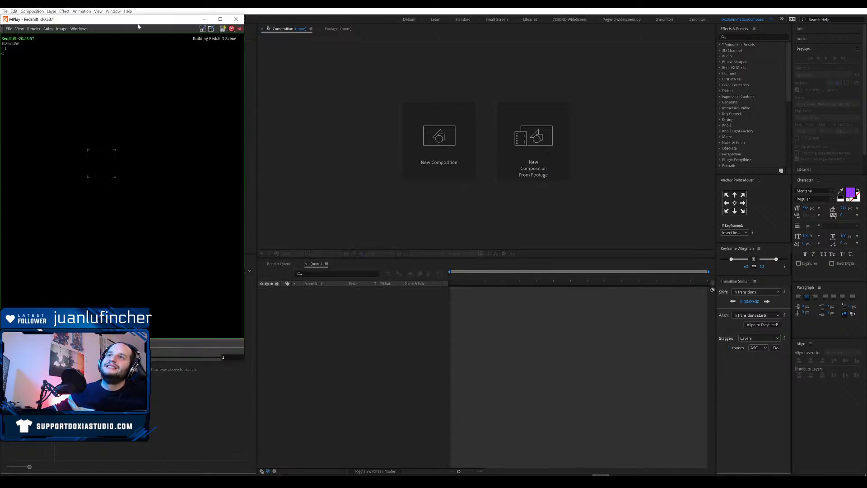
drag(139, 21, 401, 69)
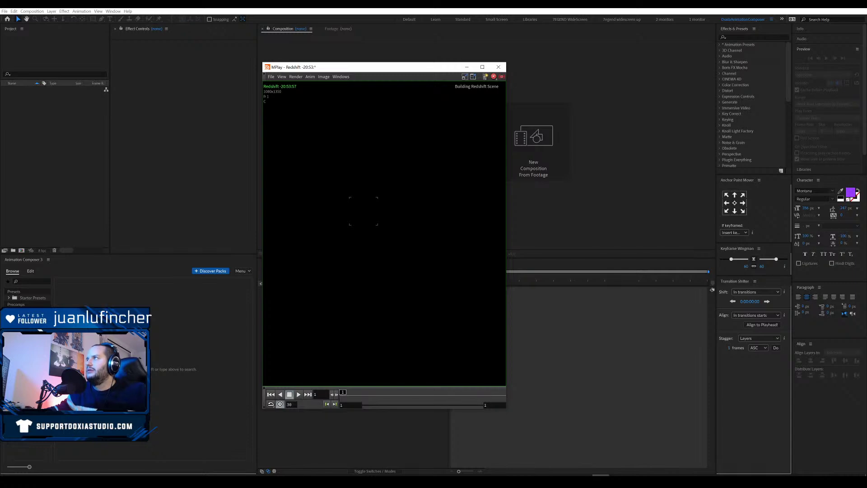
key(alt+Tab)
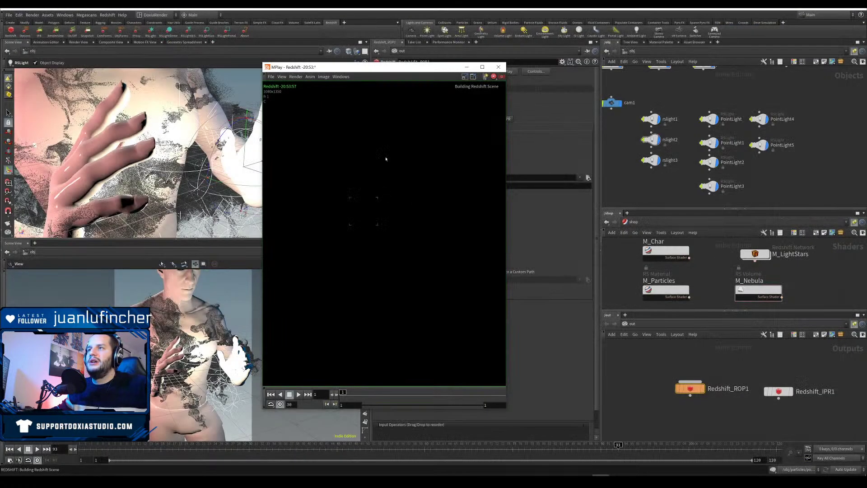
Step: Close the running disk render's window, then save the scene and run an IPR render
drag(384, 67, 485, 78)
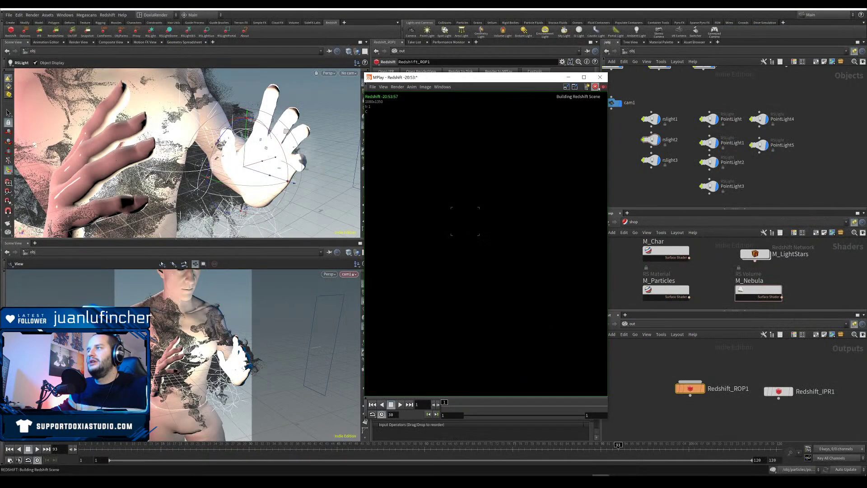
click(599, 77)
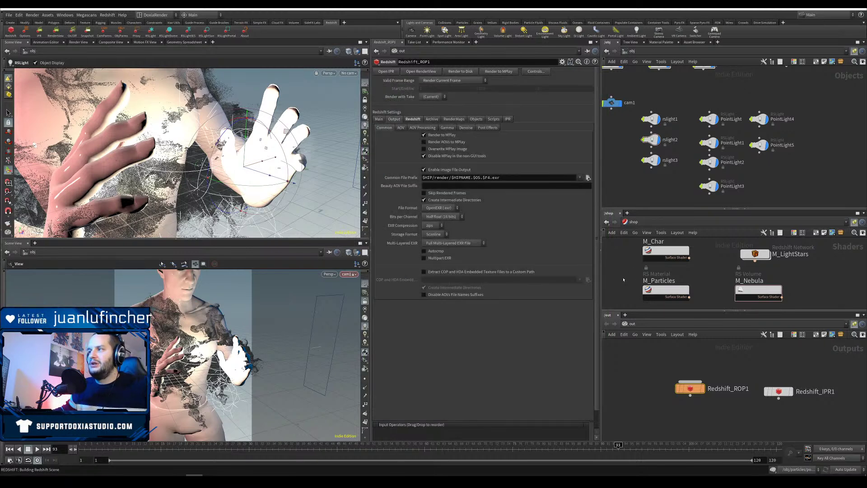
key(ctrl+s)
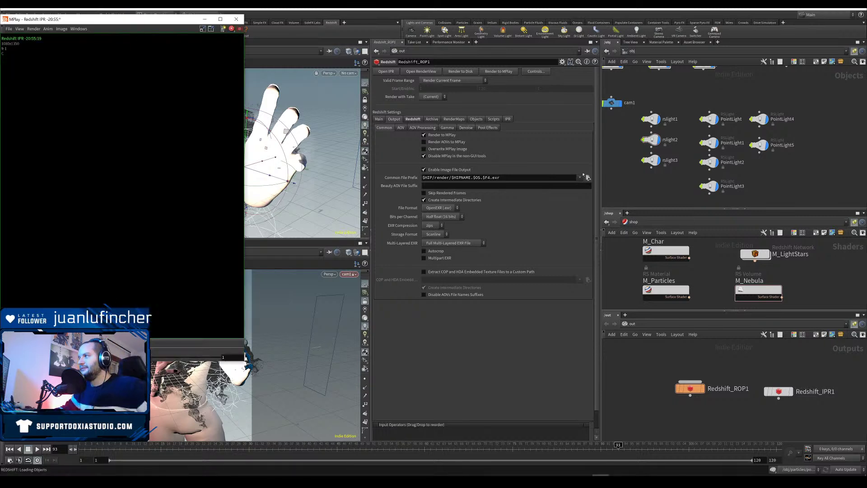
drag(166, 22, 330, 63)
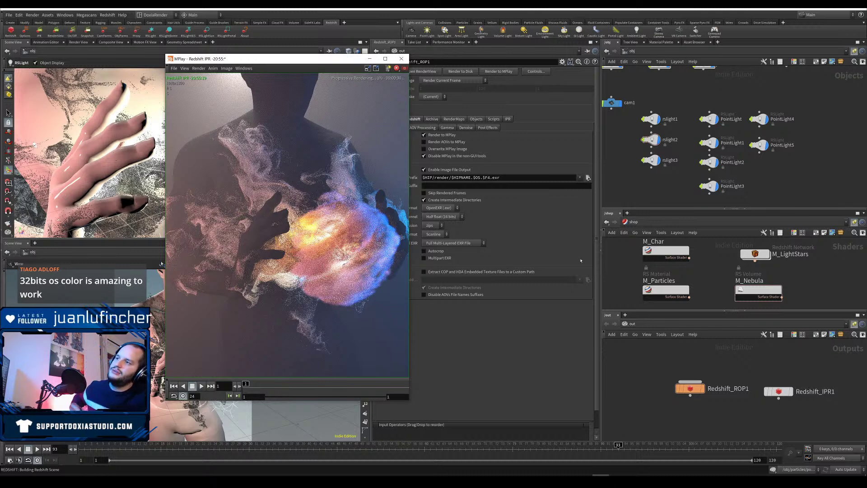
Step: Set Redshift_ROP1's output to Float (32 bits) per channel and bring the IPR render window back into view
click(449, 217)
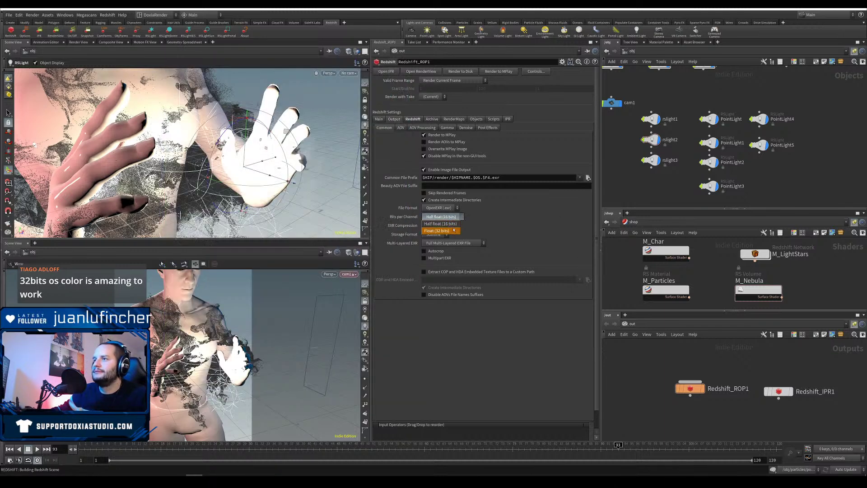
click(452, 226)
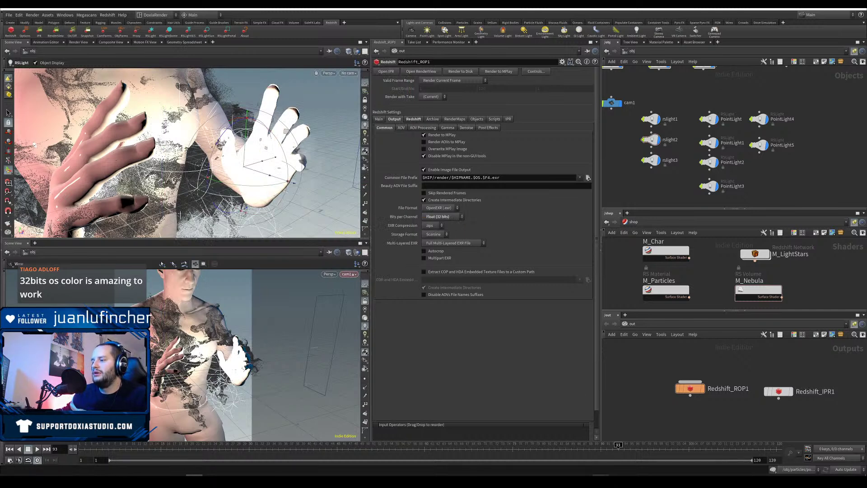
drag(334, 59, 572, 76)
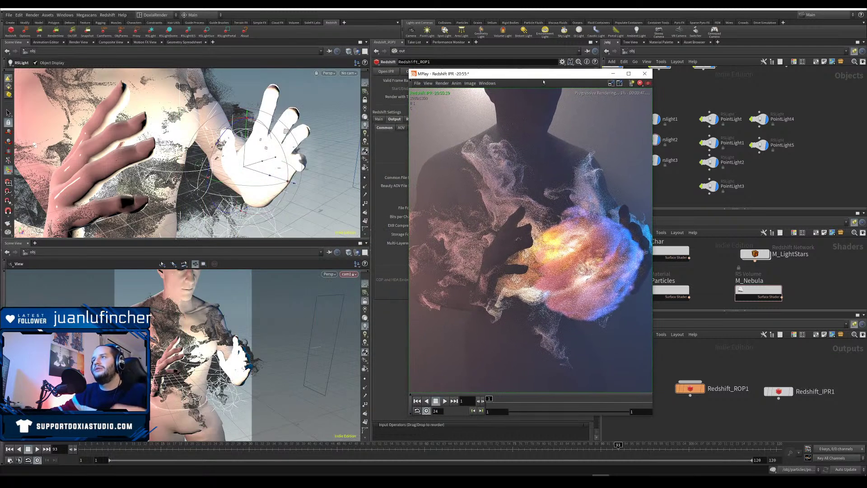
right_click(551, 75)
click(570, 79)
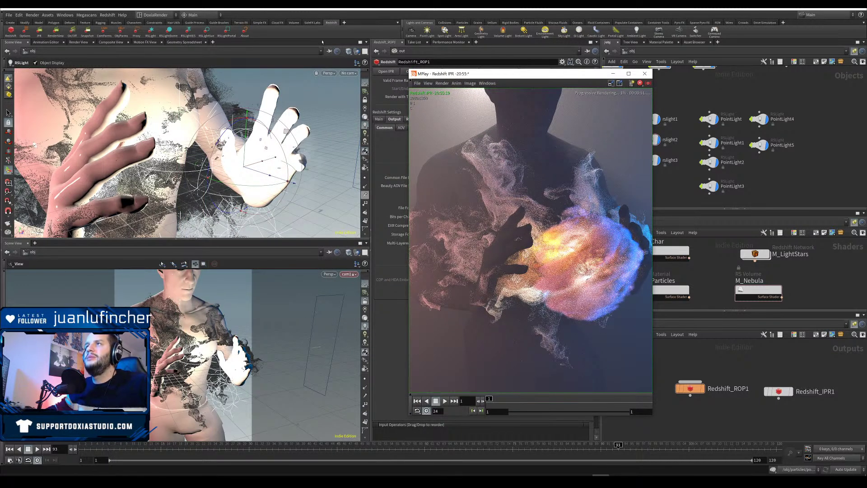
Step: Look through rslight3 in the upper viewport and reposition it behind the character's head and shoulders
click(348, 72)
mouse_move(394, 118)
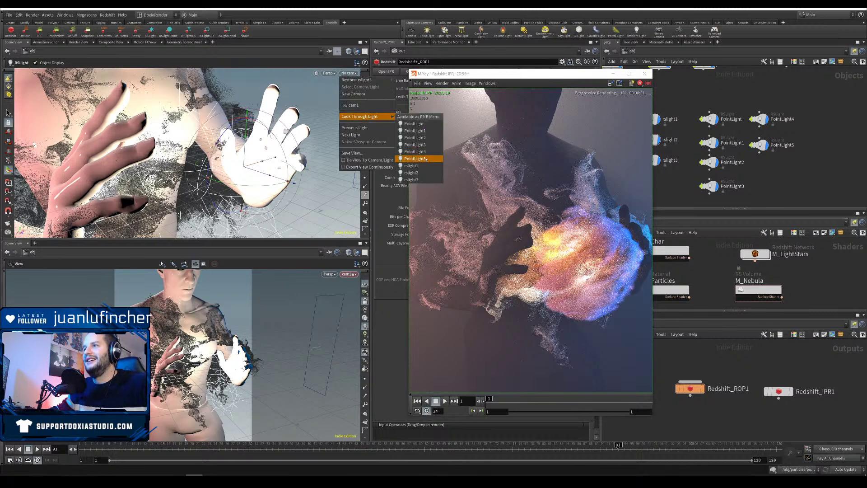
click(418, 181)
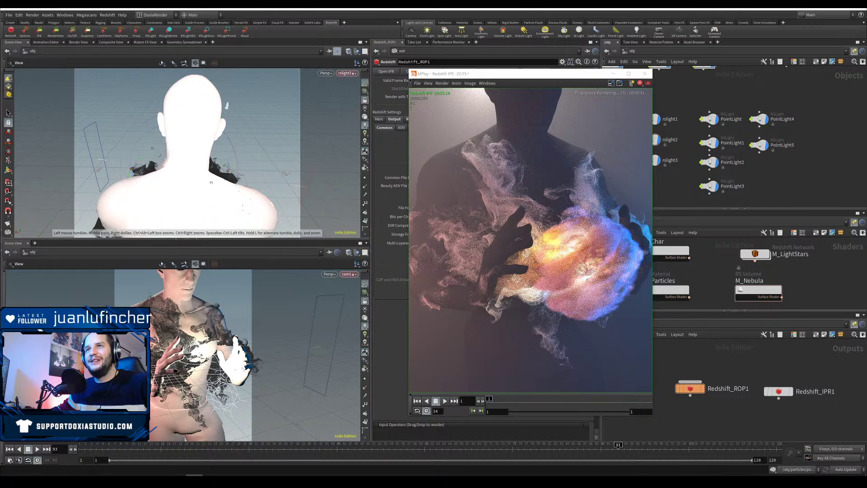
drag(211, 182, 203, 181)
drag(204, 135, 185, 166)
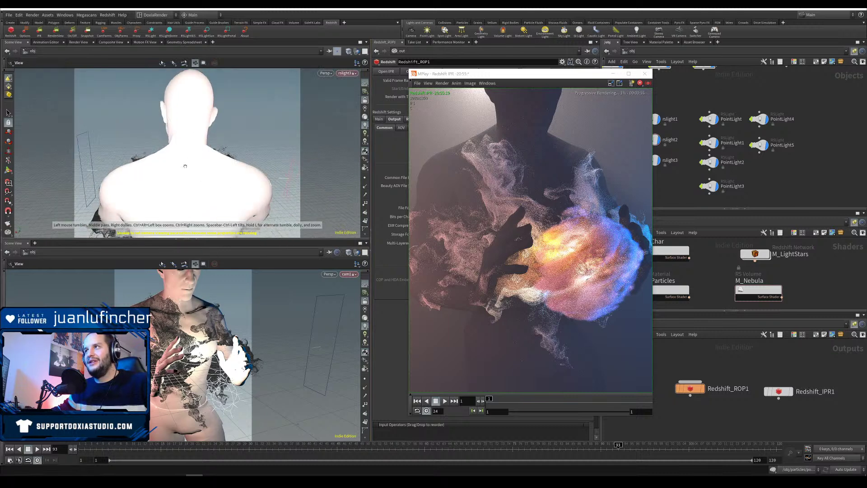
alt+right_drag(197, 166, 219, 162)
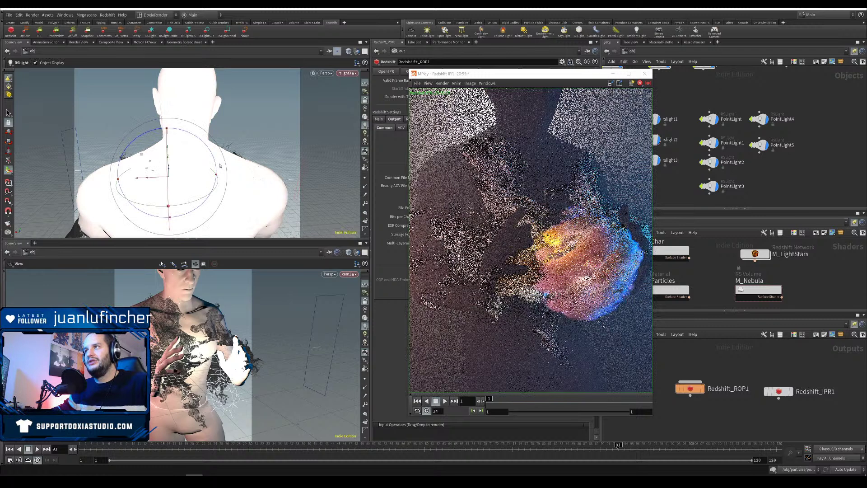
Step: Orbit rslight3 slightly around the character's back in small adjustments and examine the lighting in the IPR render
key(Escape)
mouse_move(218, 175)
mouse_down()
mouse_move(202, 168)
mouse_move(204, 178)
mouse_move(213, 177)
mouse_move(201, 176)
mouse_up()
key(Return)
key(Escape)
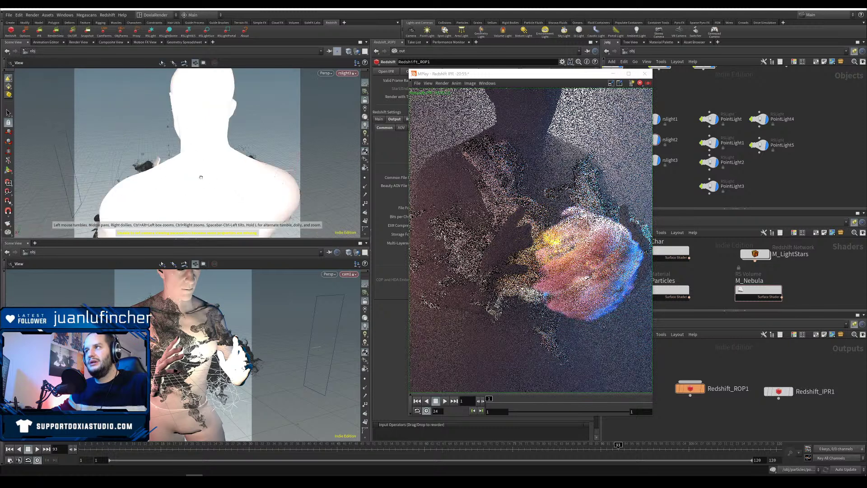
key(Return)
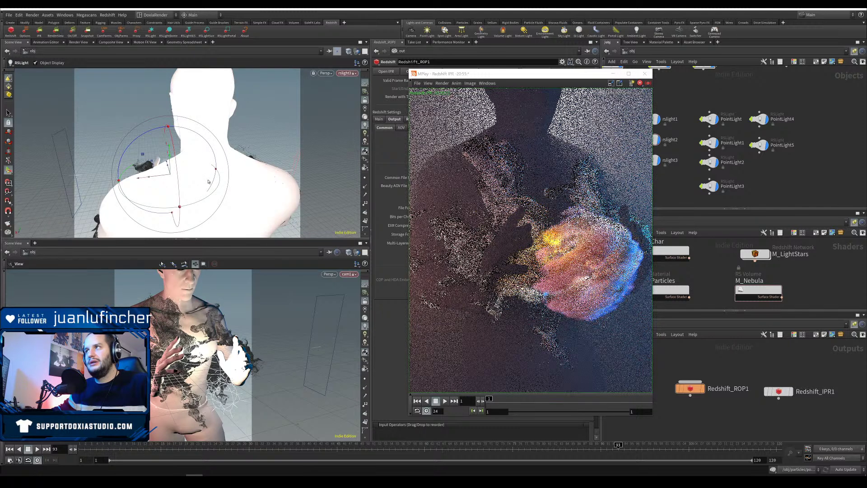
key(Escape)
mouse_move(206, 176)
mouse_down()
mouse_move(208, 191)
mouse_move(205, 184)
mouse_up()
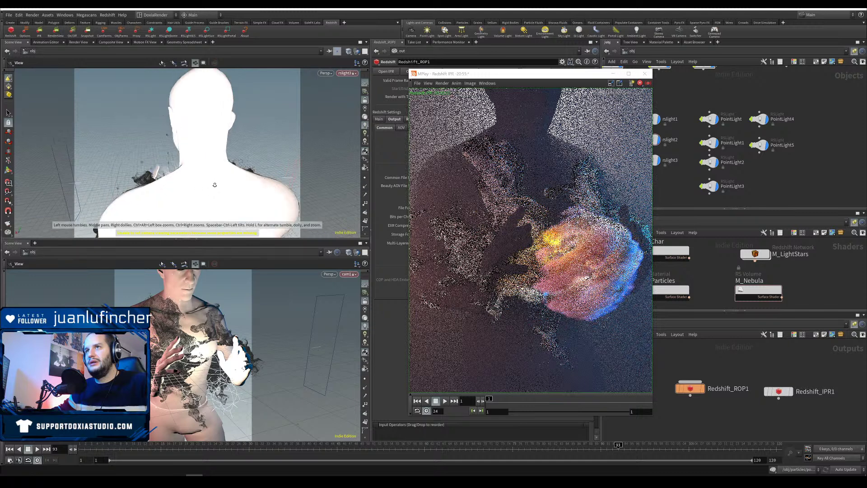
key(Return)
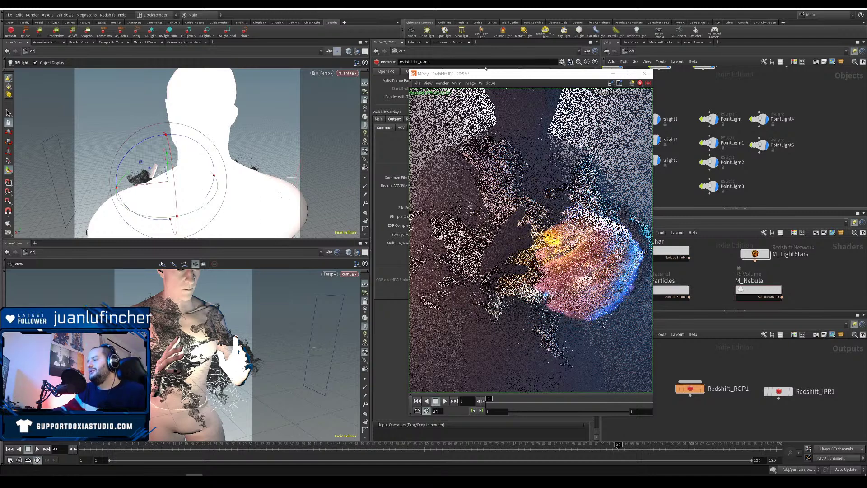
drag(520, 73, 314, 73)
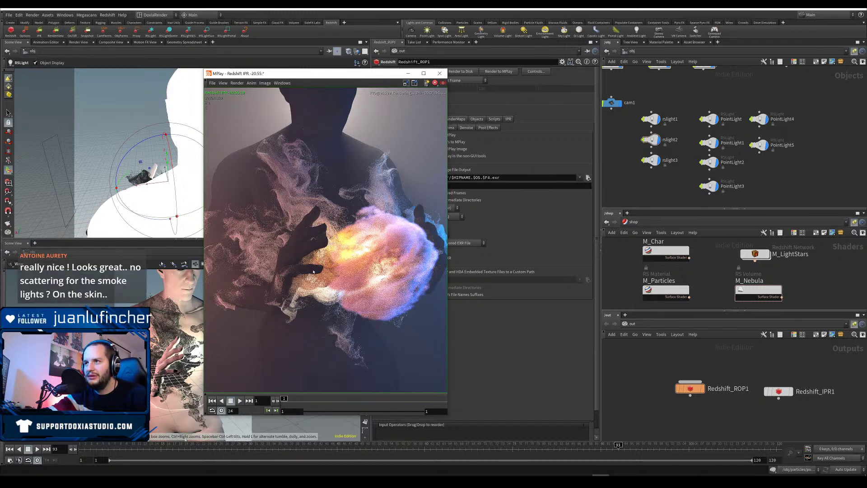
drag(312, 72, 338, 73)
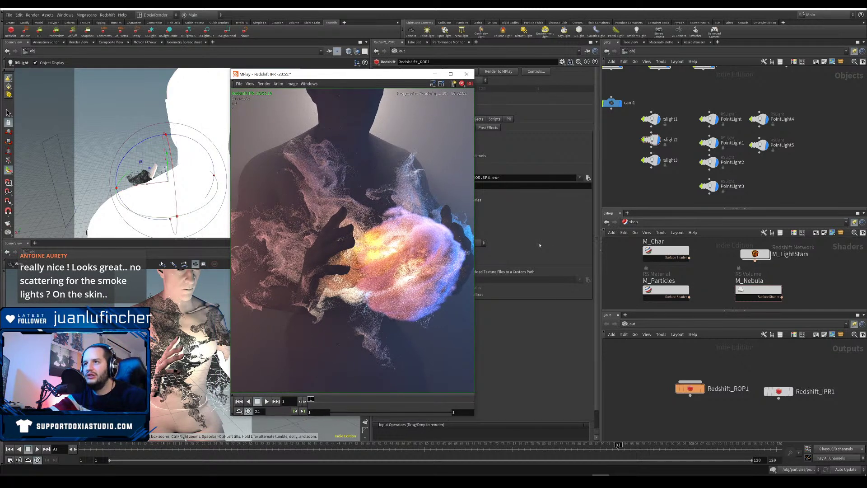